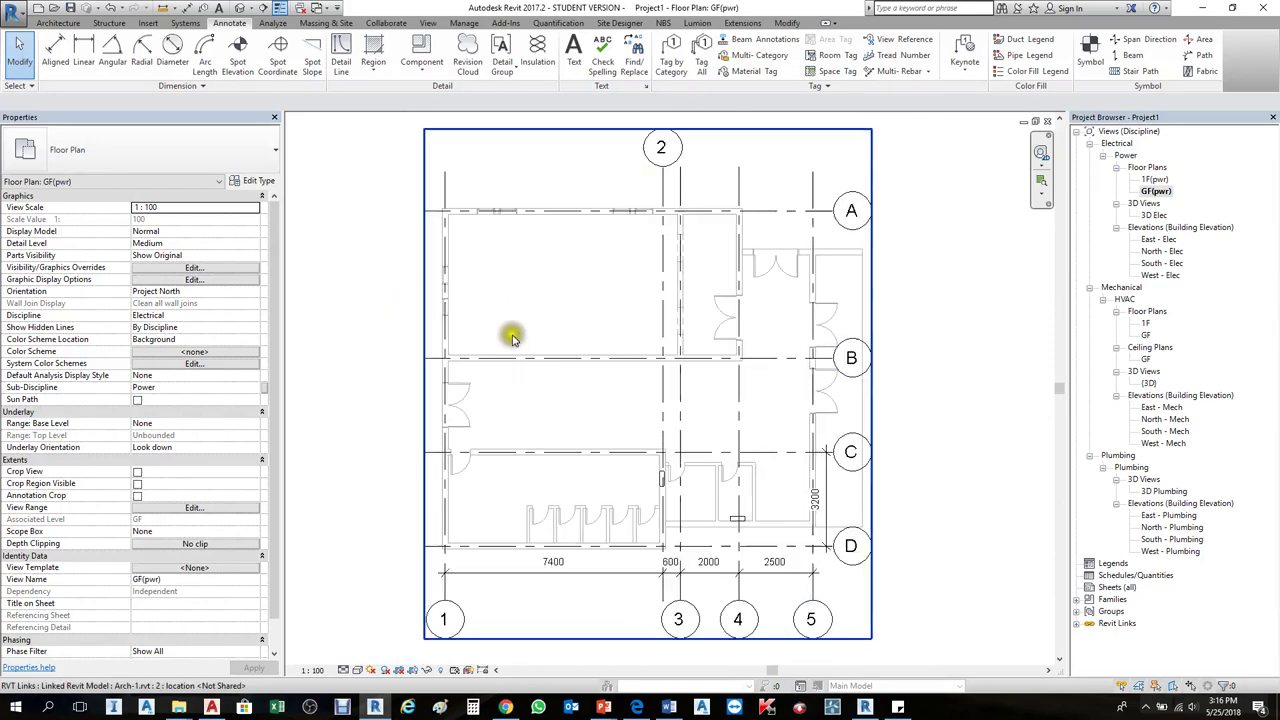
{"action": "left_click", "coordinate": [444, 284]}
{"action": "left_click", "coordinate": [400, 288]}
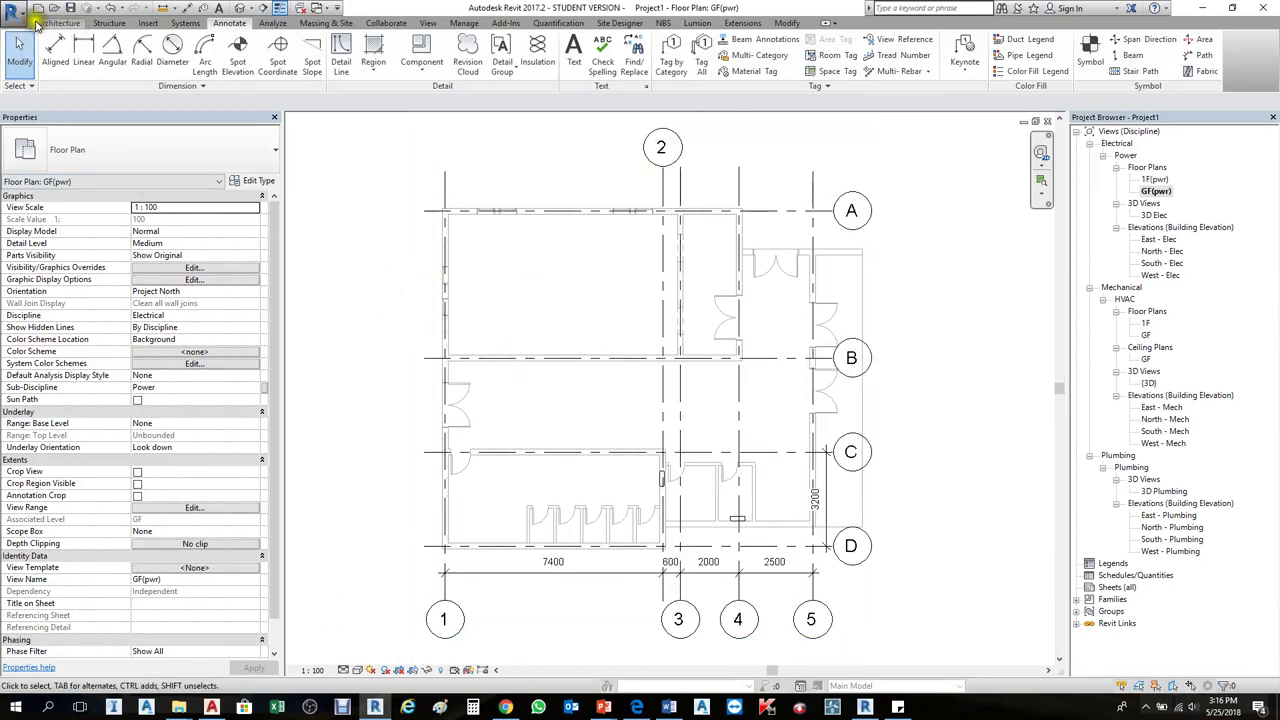
{"action": "left_click", "coordinate": [16, 10]}
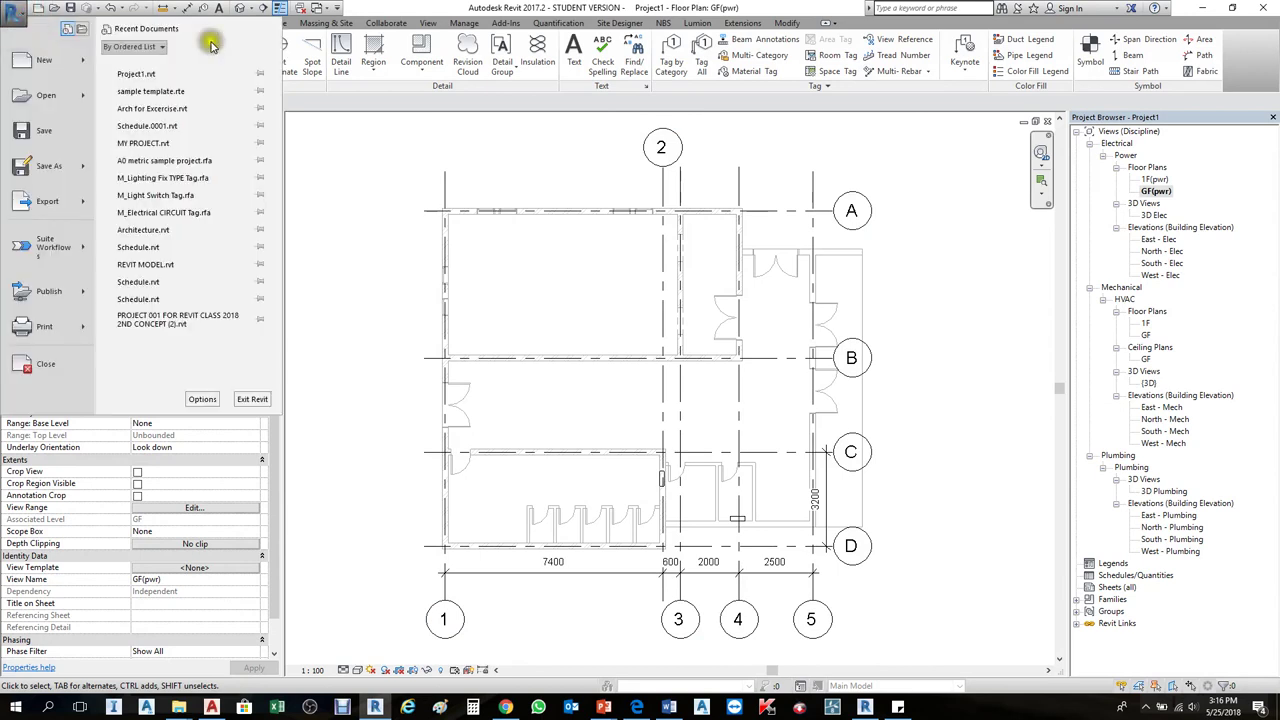
{"action": "left_click", "coordinate": [590, 125]}
Step: Open the Electrical Settings dialog and move it higher over the floor plan
{"action": "left_click", "coordinate": [176, 20]}
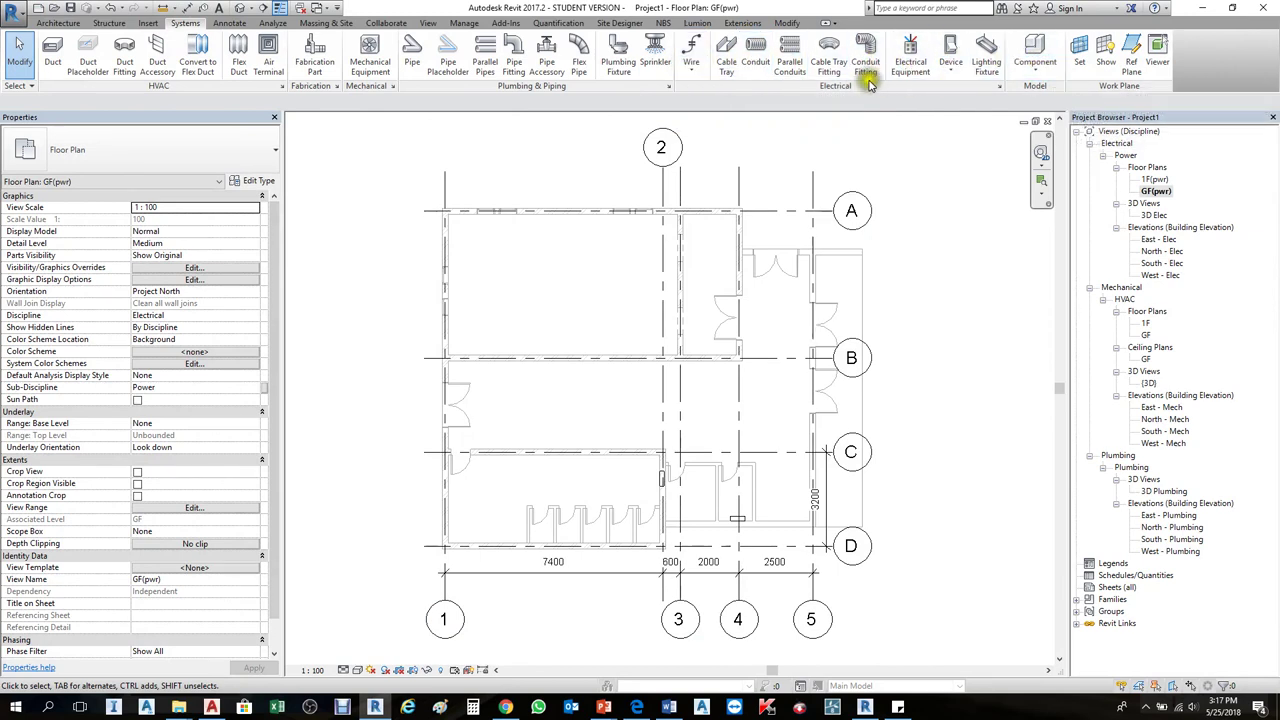
{"action": "left_click", "coordinate": [999, 89]}
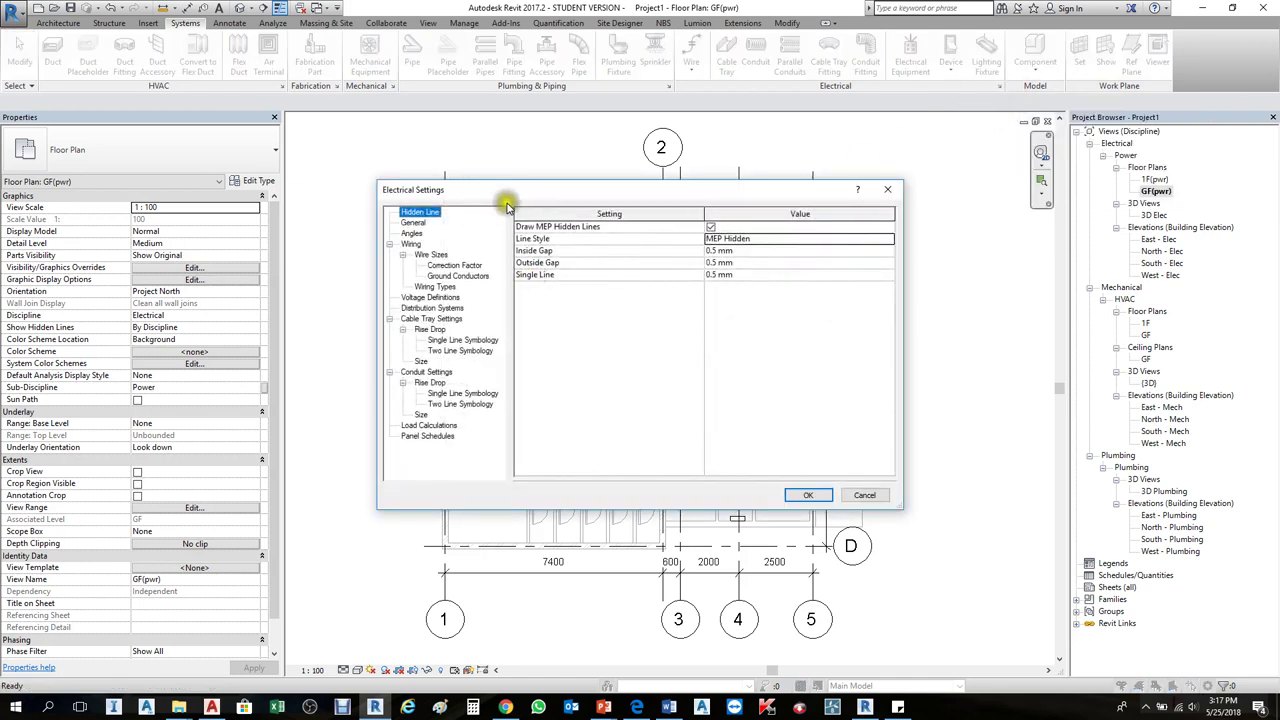
{"action": "left_click_drag", "start_coordinate": [507, 195], "coordinate": [519, 161]}
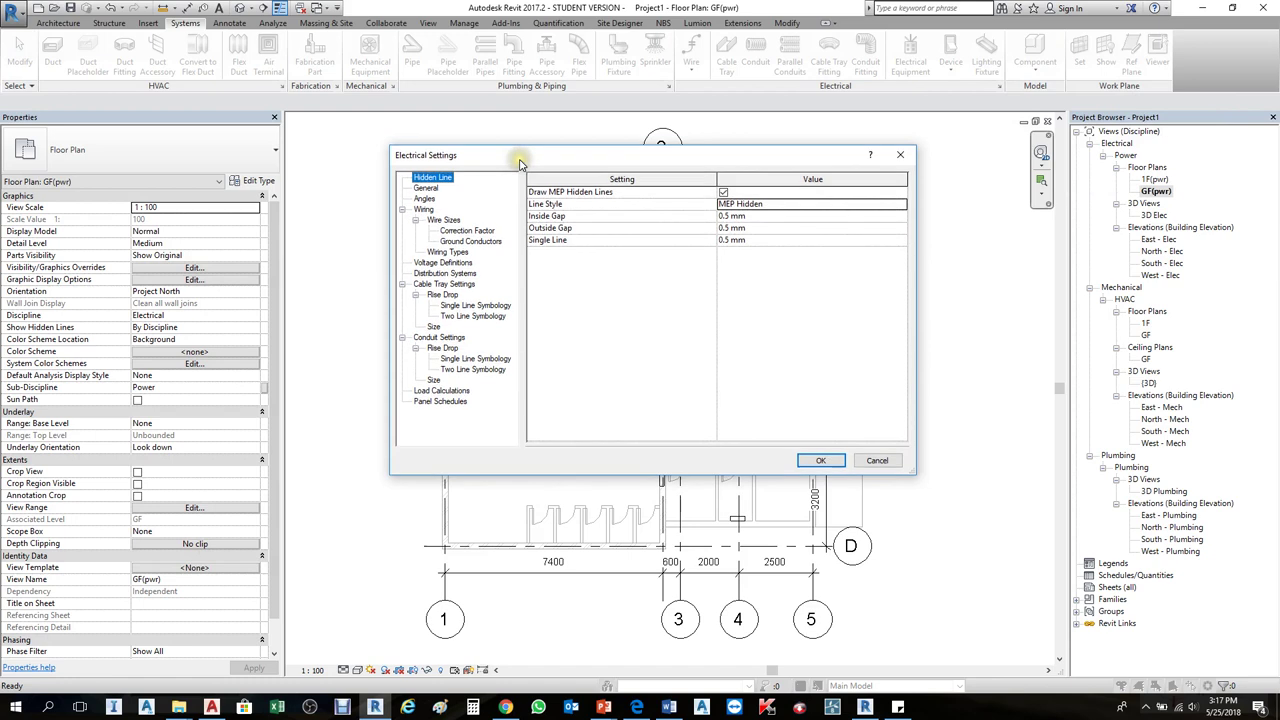
Step: Look through the General and Angles settings and examine the Hidden Line style, inside gap, outside gap and single line values
{"action": "left_click", "coordinate": [426, 209]}
{"action": "left_click", "coordinate": [433, 177]}
{"action": "left_click", "coordinate": [428, 188]}
{"action": "left_click", "coordinate": [428, 199]}
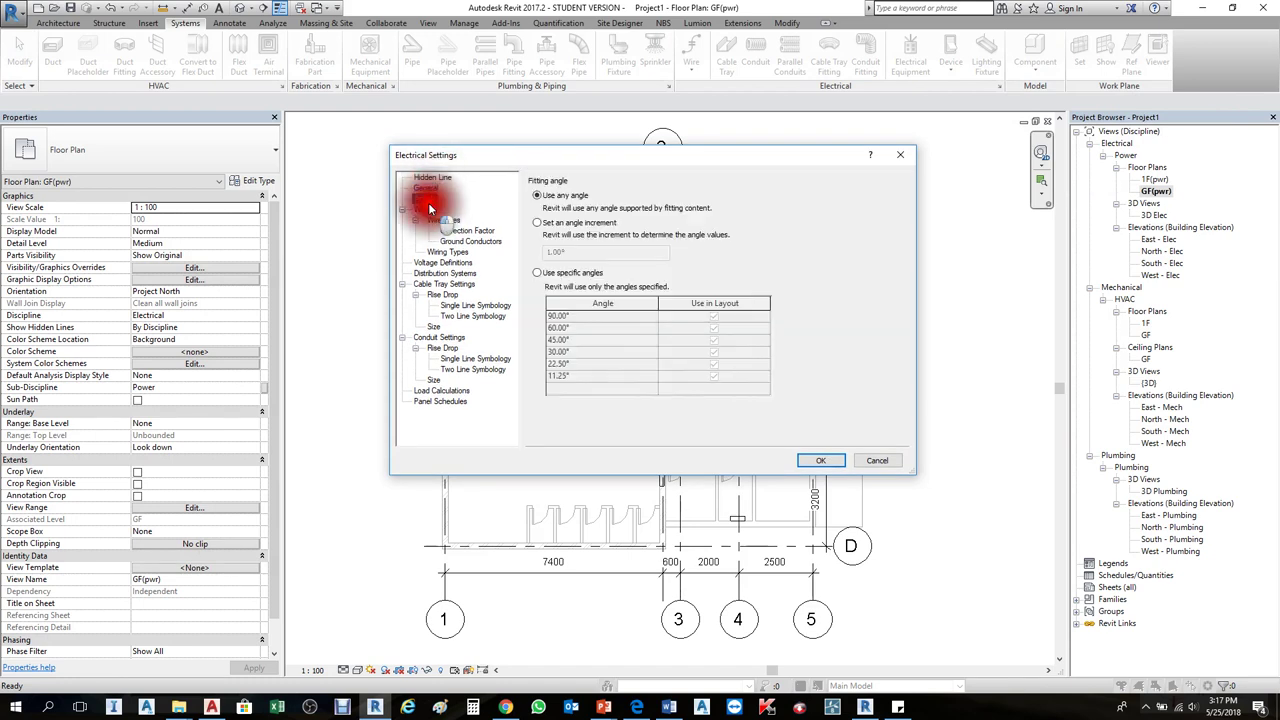
{"action": "left_click", "coordinate": [431, 177]}
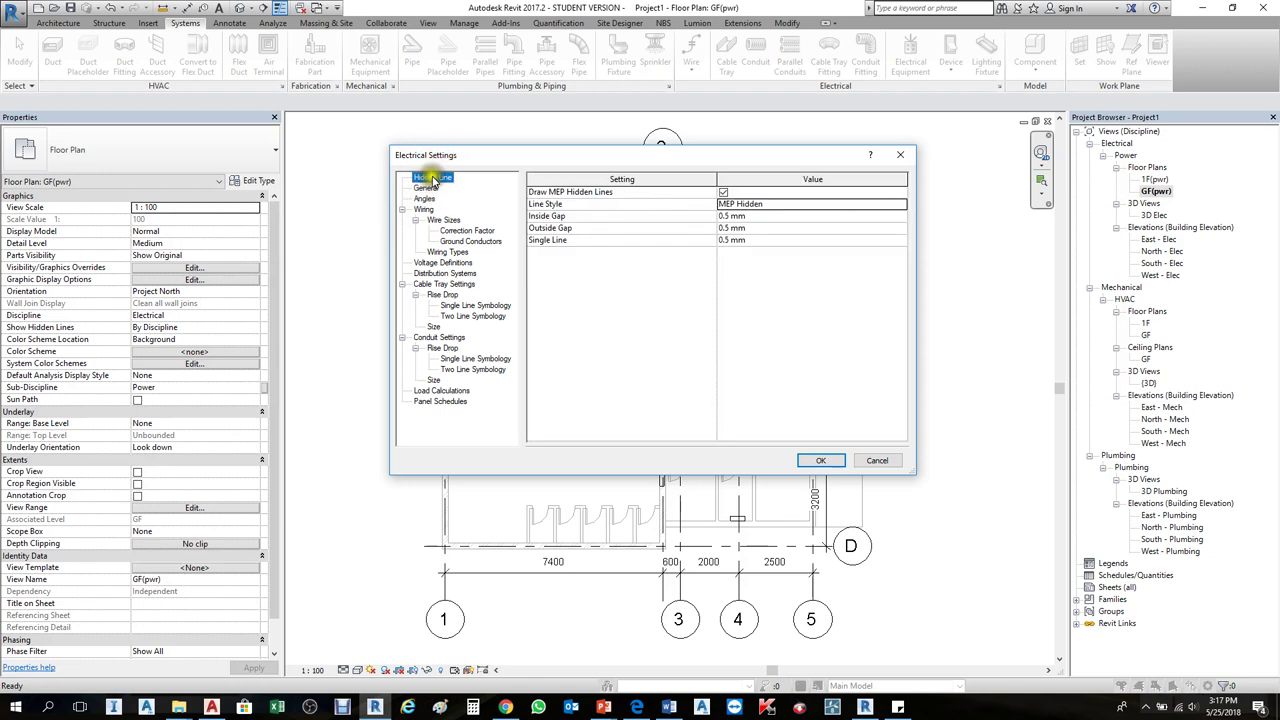
{"action": "left_click", "coordinate": [770, 205]}
{"action": "left_click", "coordinate": [771, 217]}
{"action": "left_click", "coordinate": [771, 229]}
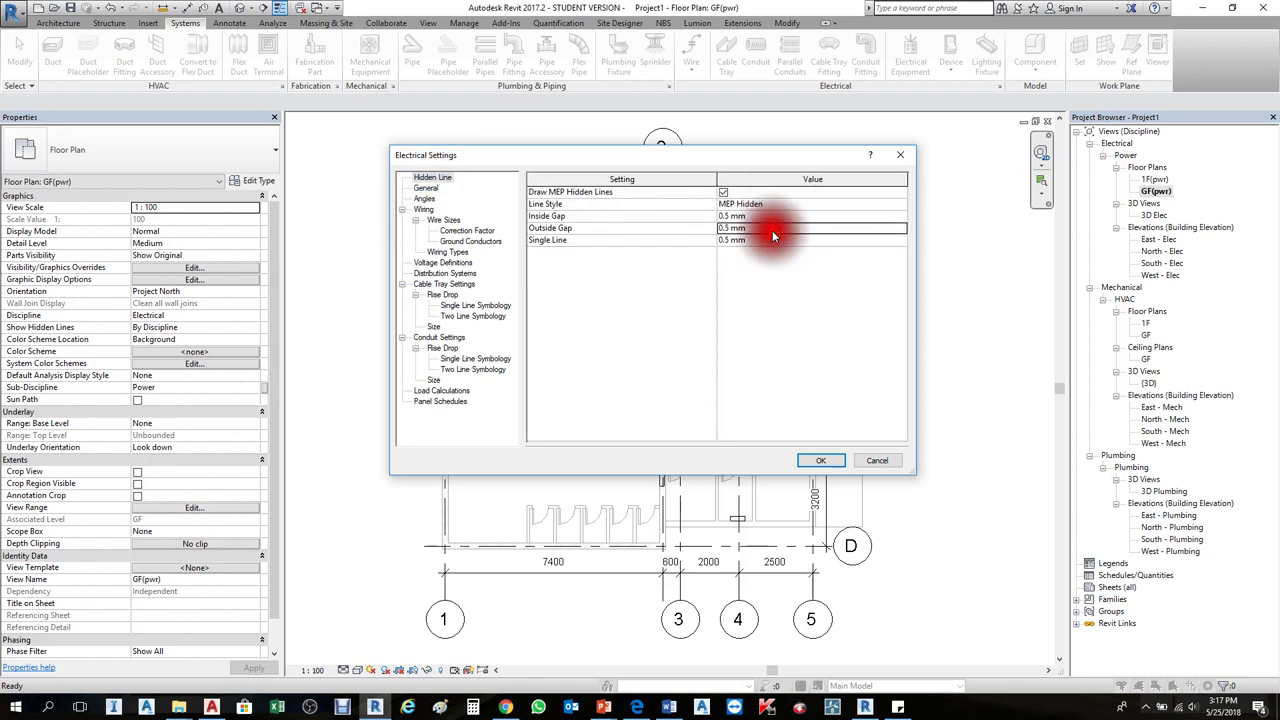
{"action": "left_click", "coordinate": [778, 297]}
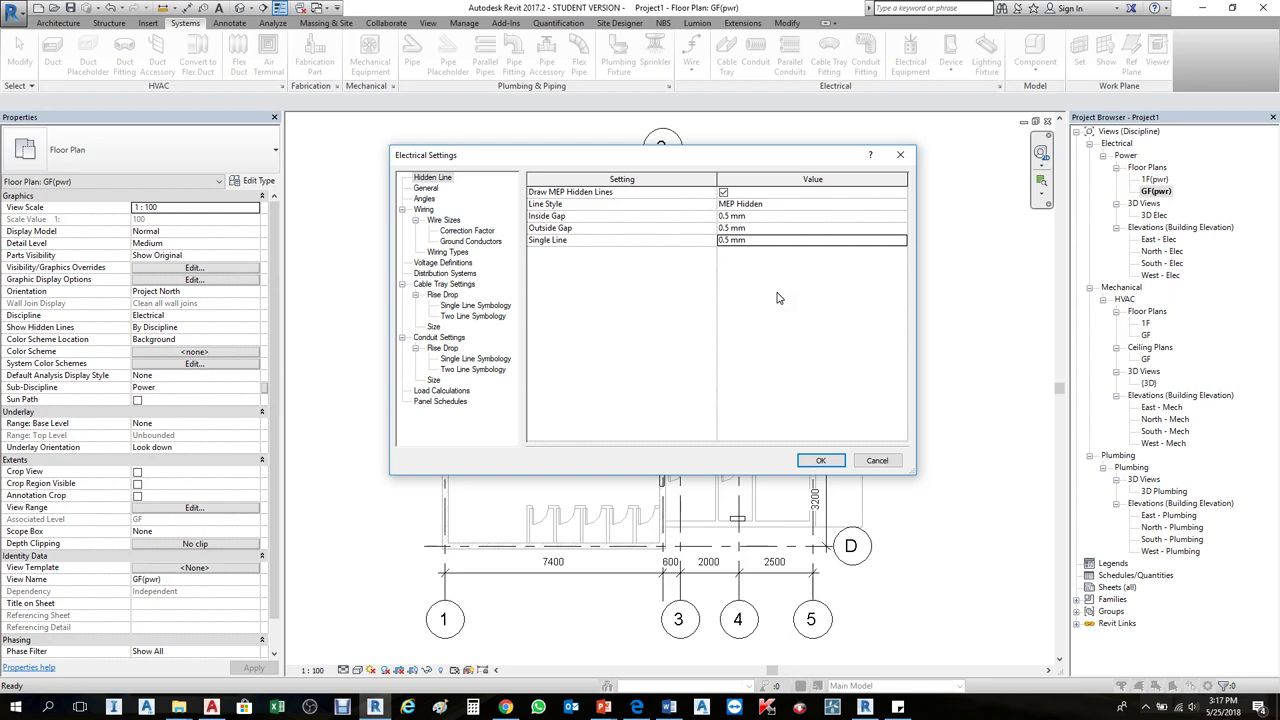
Step: Examine the General electrical settings, including the format choices for the circuit description
{"action": "left_click", "coordinate": [425, 189]}
{"action": "left_click", "coordinate": [614, 229]}
{"action": "left_click", "coordinate": [781, 228]}
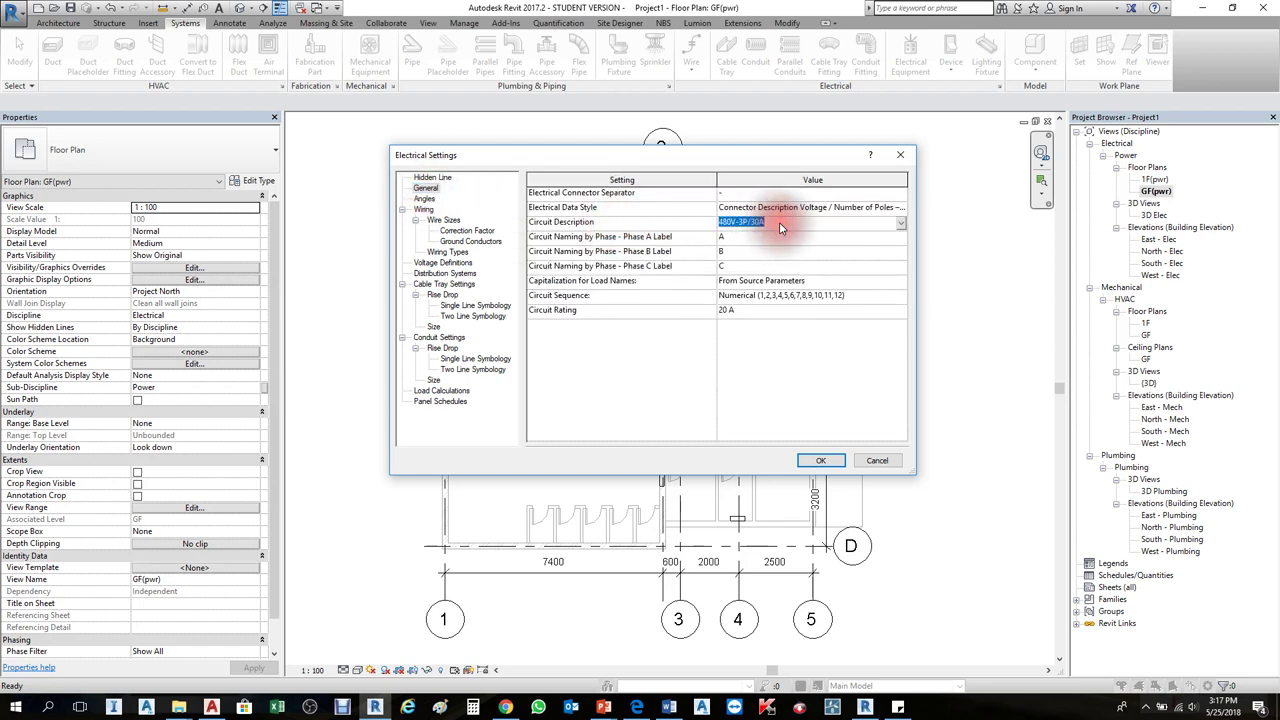
{"action": "left_click", "coordinate": [901, 225]}
{"action": "left_click", "coordinate": [901, 225]}
{"action": "left_click", "coordinate": [901, 225]}
{"action": "left_click", "coordinate": [900, 225]}
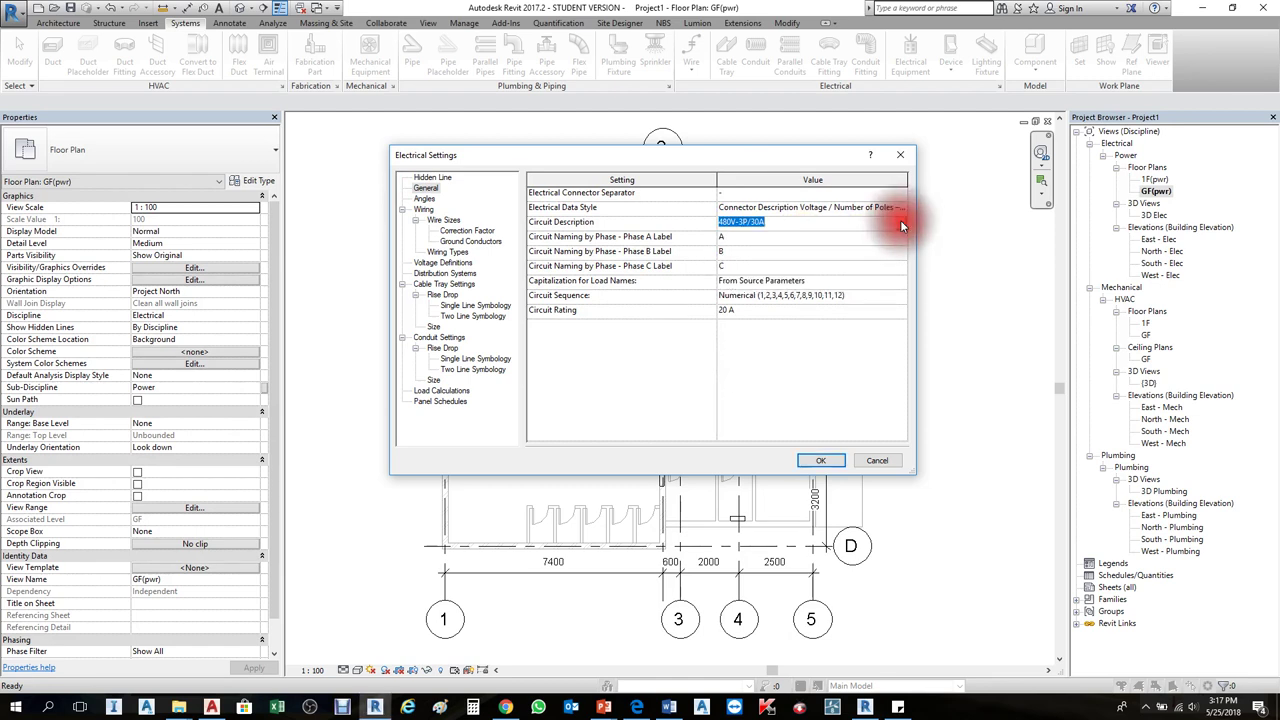
Step: Show the Wiring settings, enlarging the dialog and its value column so the tick mark names are fully readable
{"action": "left_click", "coordinate": [424, 210]}
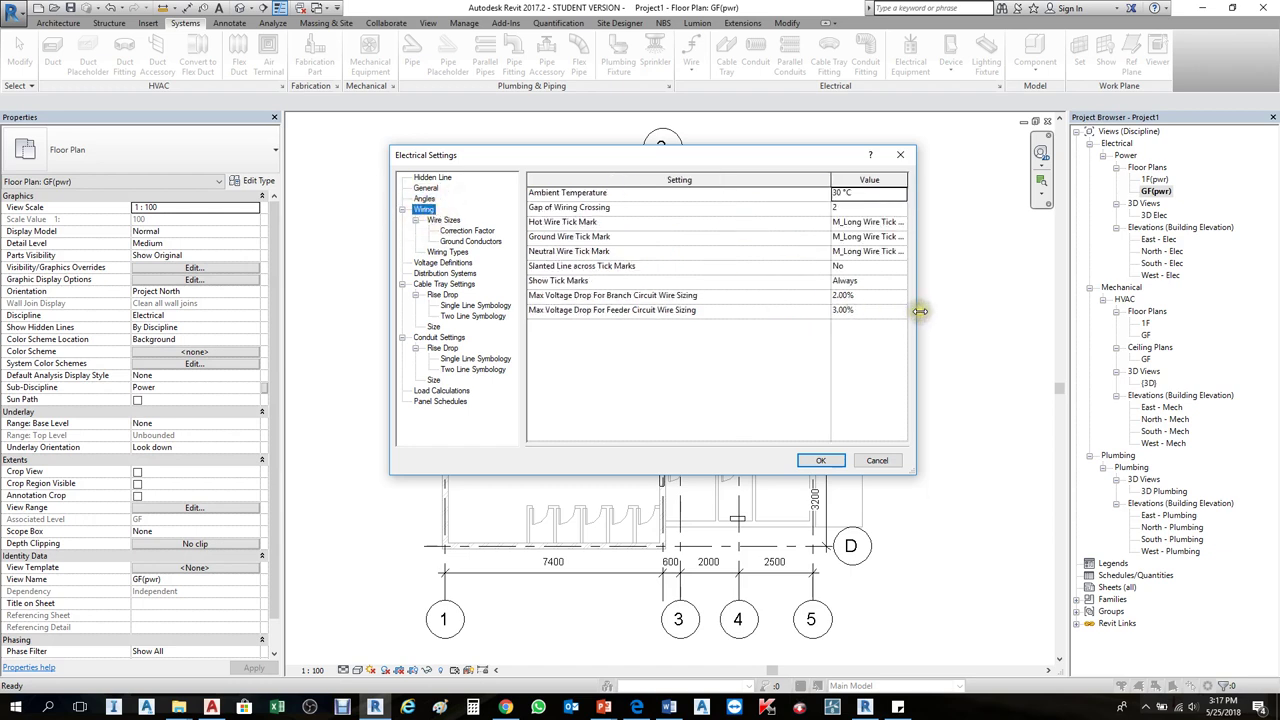
{"action": "left_click_drag", "start_coordinate": [920, 311], "coordinate": [1056, 311]}
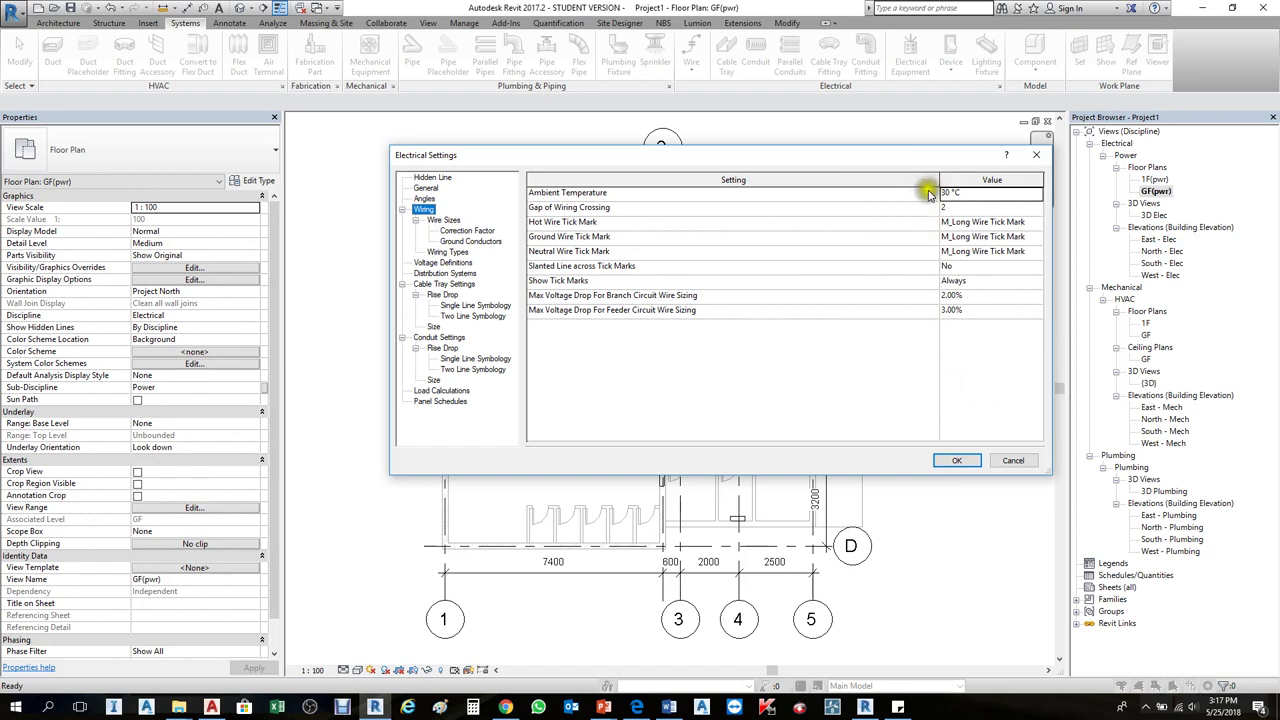
{"action": "left_click_drag", "start_coordinate": [941, 177], "coordinate": [764, 262]}
{"action": "left_click", "coordinate": [586, 200]}
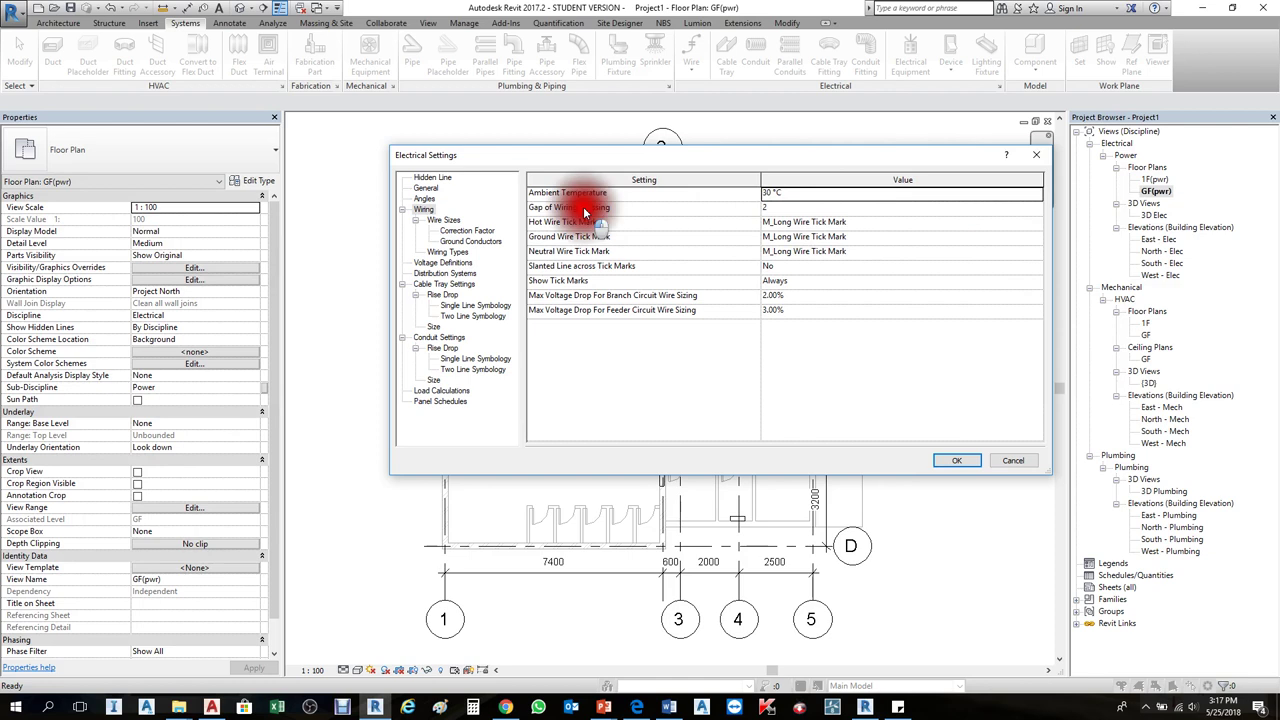
Step: Examine the Wiring settings for the gap of wiring crossing and the hot, ground and neutral wire tick marks
{"action": "left_click", "coordinate": [445, 220]}
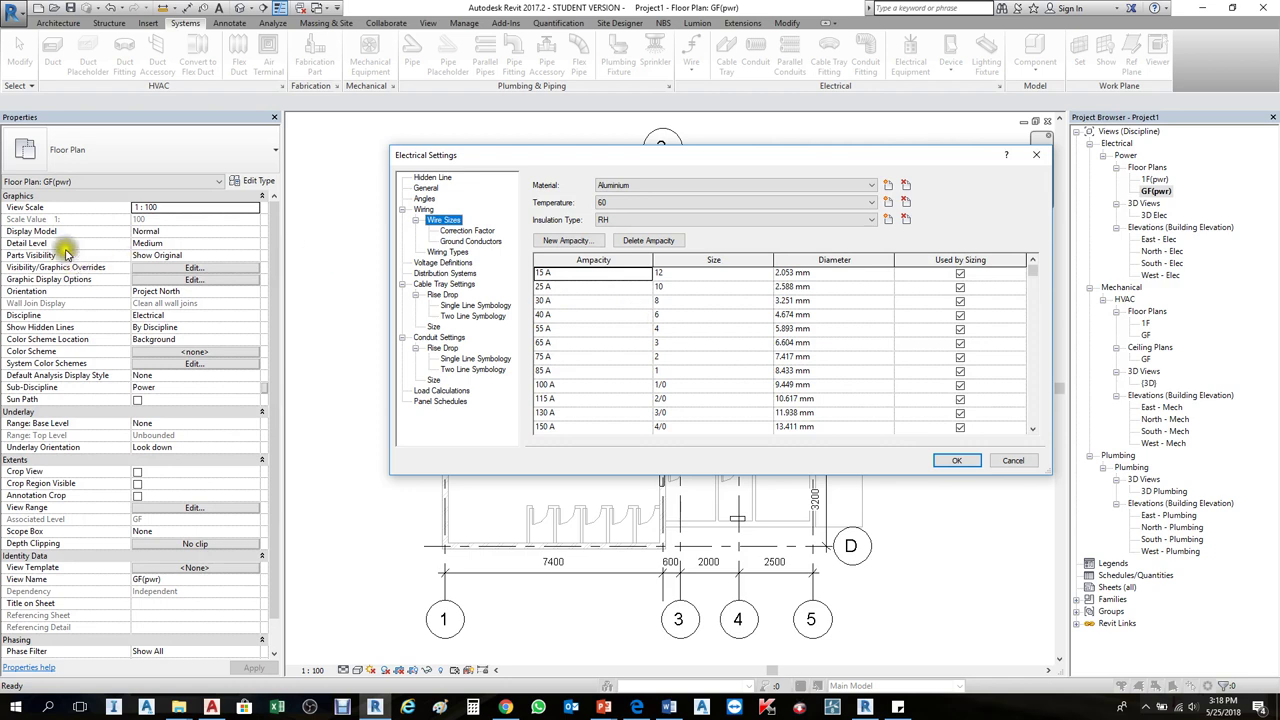
{"action": "left_click", "coordinate": [424, 209]}
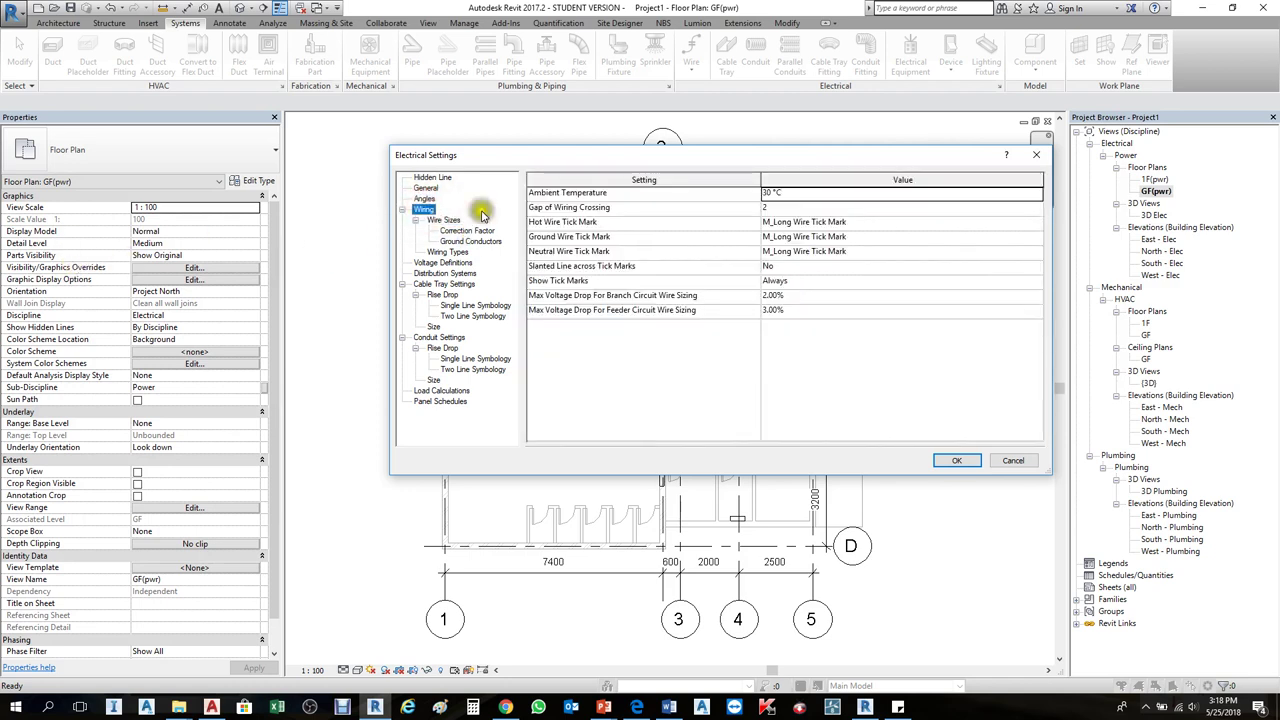
{"action": "left_click", "coordinate": [614, 210]}
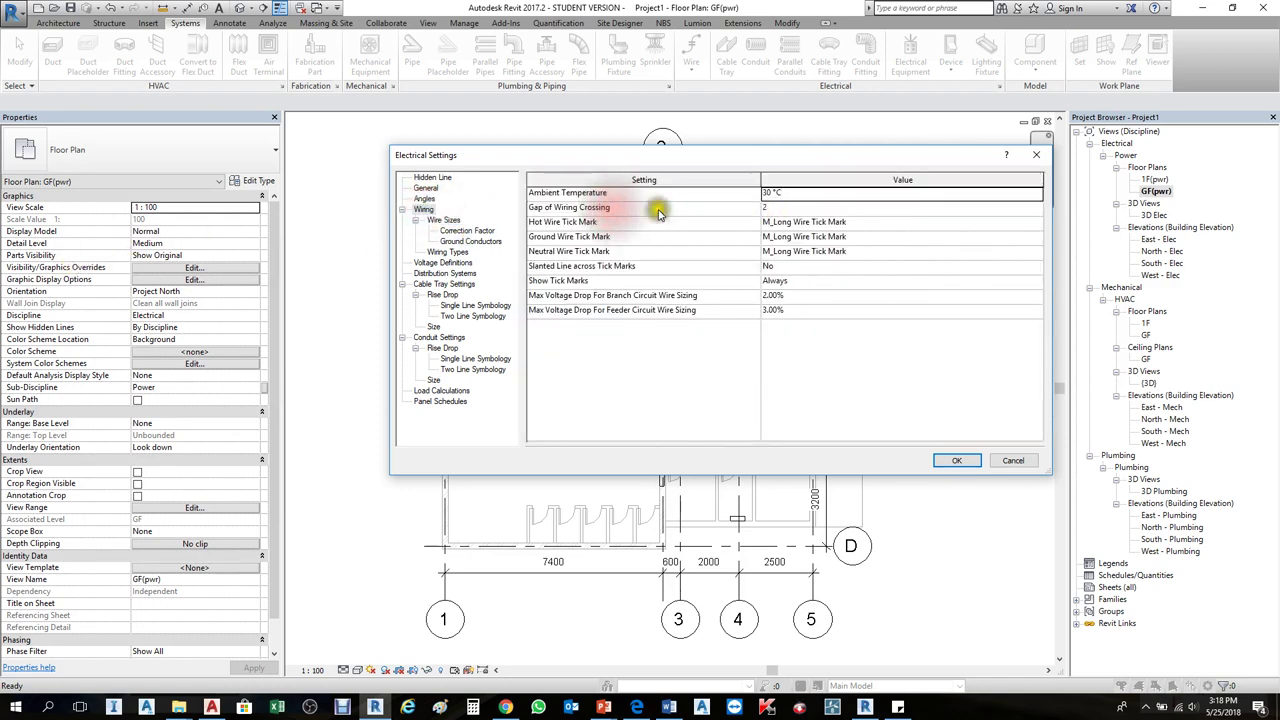
{"action": "left_click", "coordinate": [779, 213]}
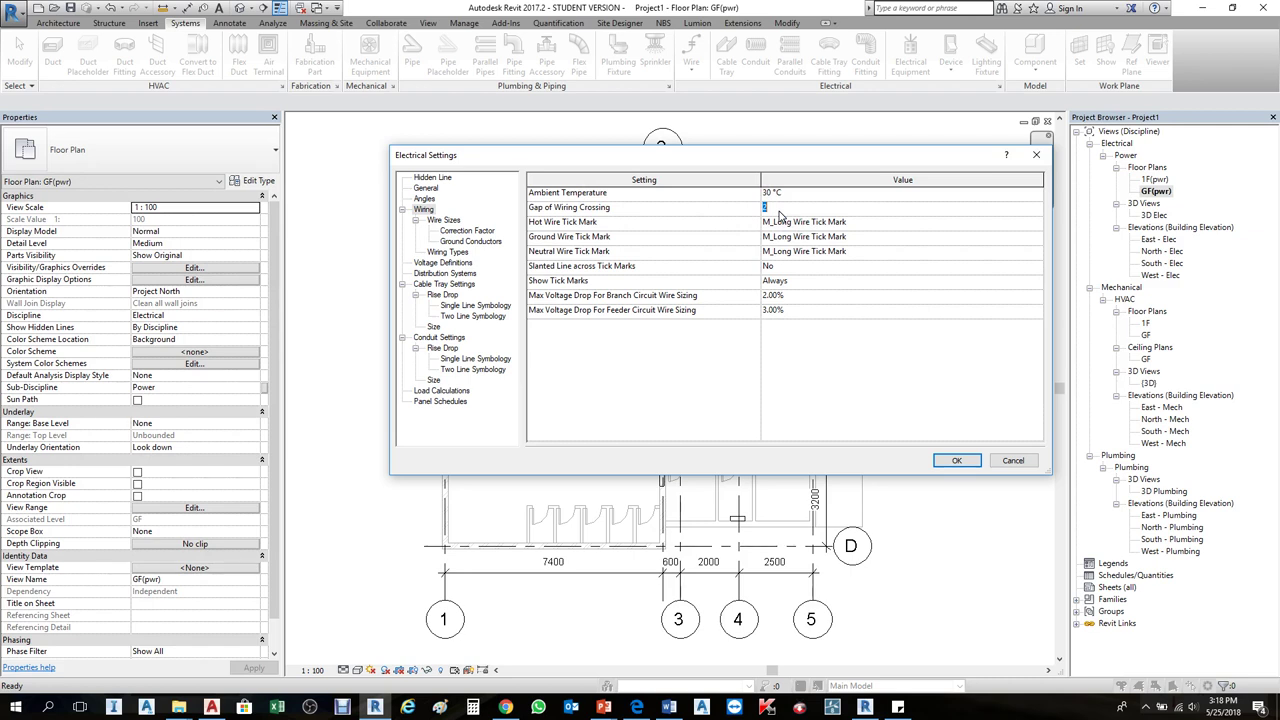
{"action": "left_click", "coordinate": [831, 222]}
{"action": "left_click", "coordinate": [614, 229]}
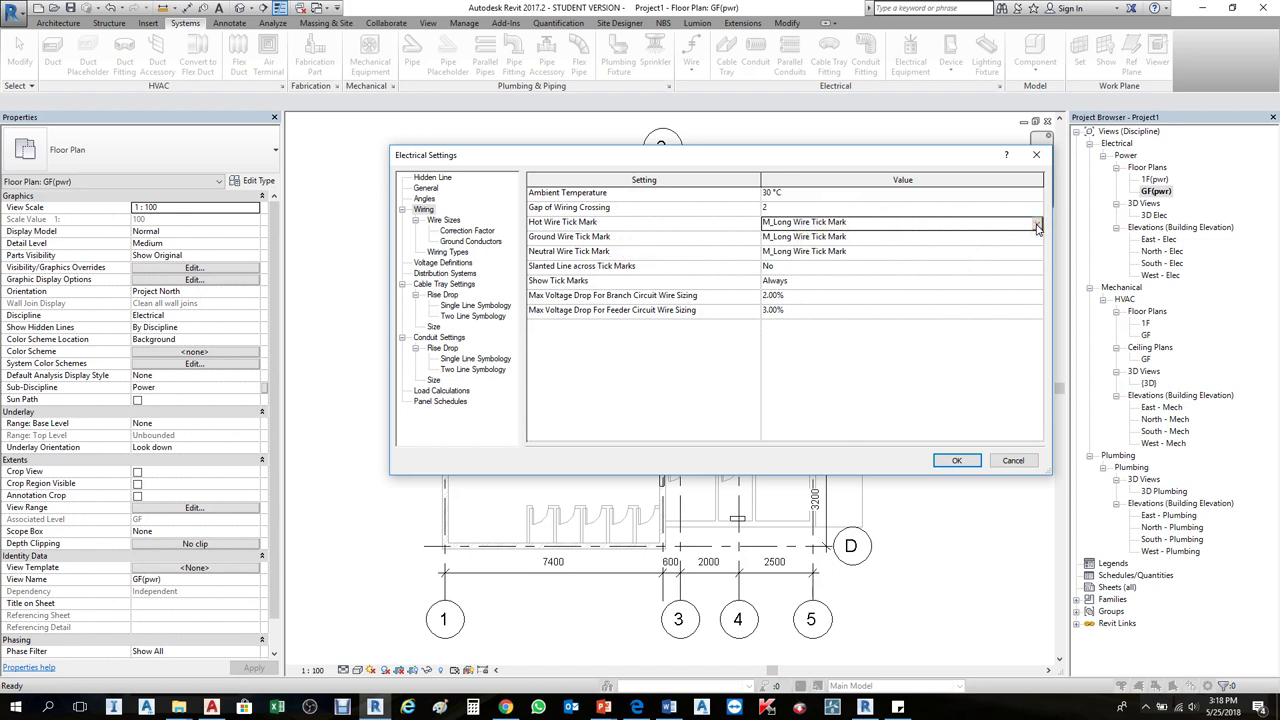
{"action": "left_click", "coordinate": [900, 237]}
{"action": "left_click", "coordinate": [897, 252]}
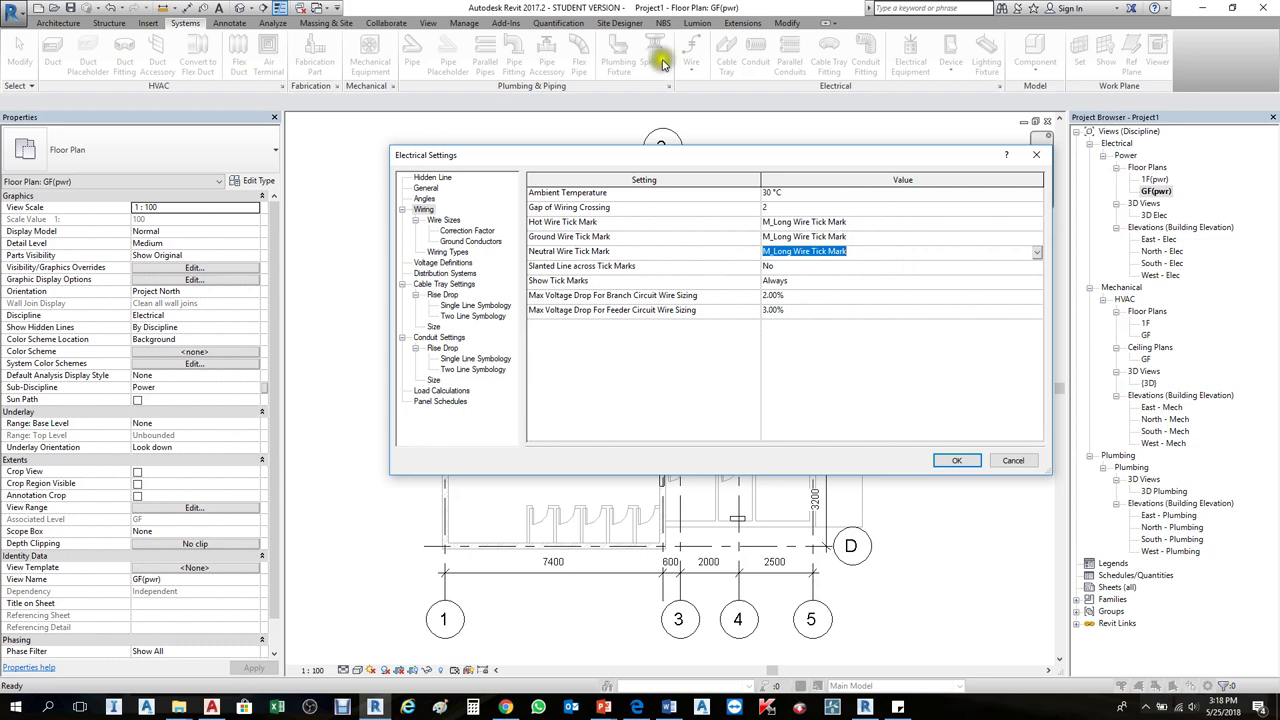
Step: Examine the Wire Sizes table for aluminium, covering the ampacity, size, diameter and used-by-sizing entries across its full range
{"action": "left_click", "coordinate": [443, 219]}
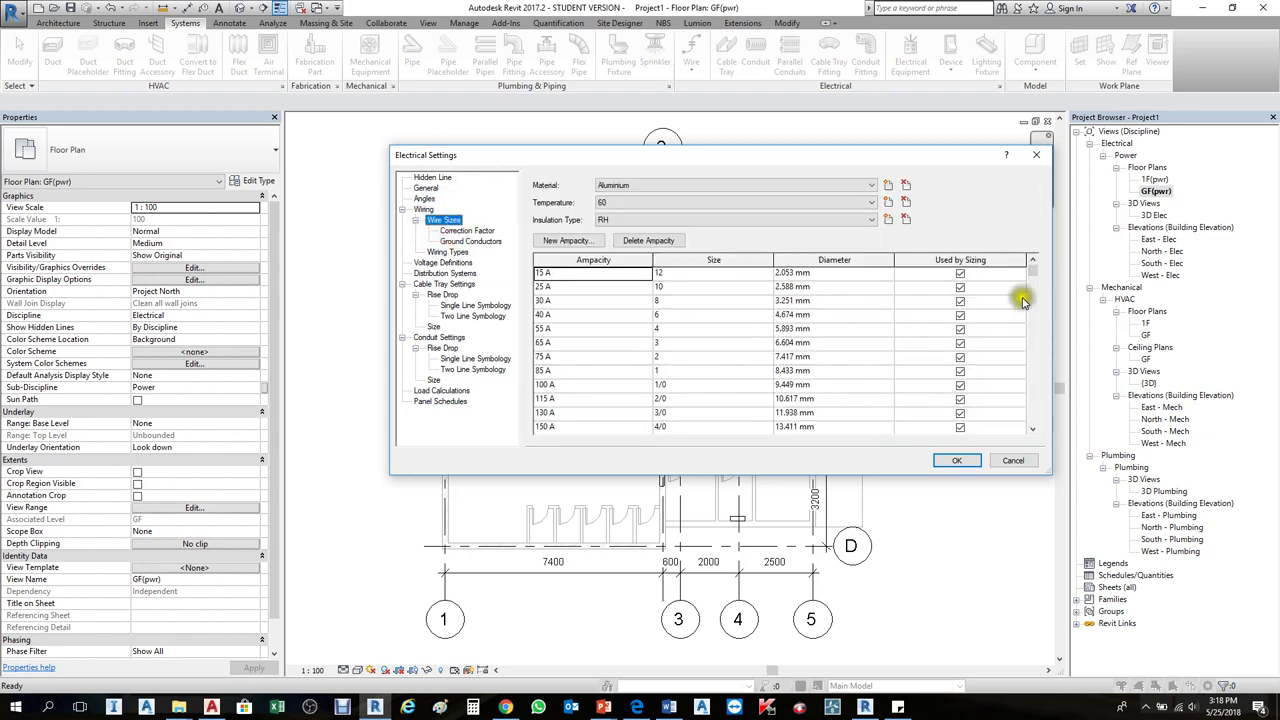
{"action": "left_click", "coordinate": [560, 287]}
{"action": "left_click_drag", "start_coordinate": [565, 290], "coordinate": [581, 416]}
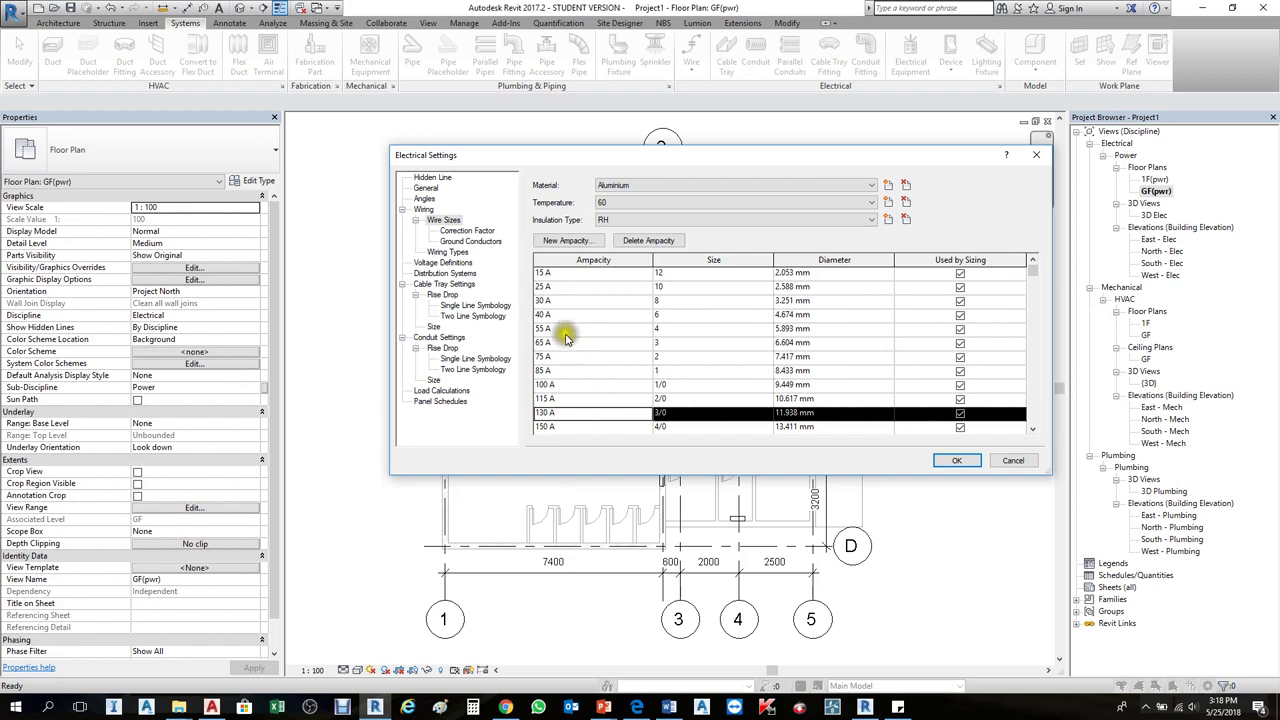
{"action": "left_click", "coordinate": [570, 272]}
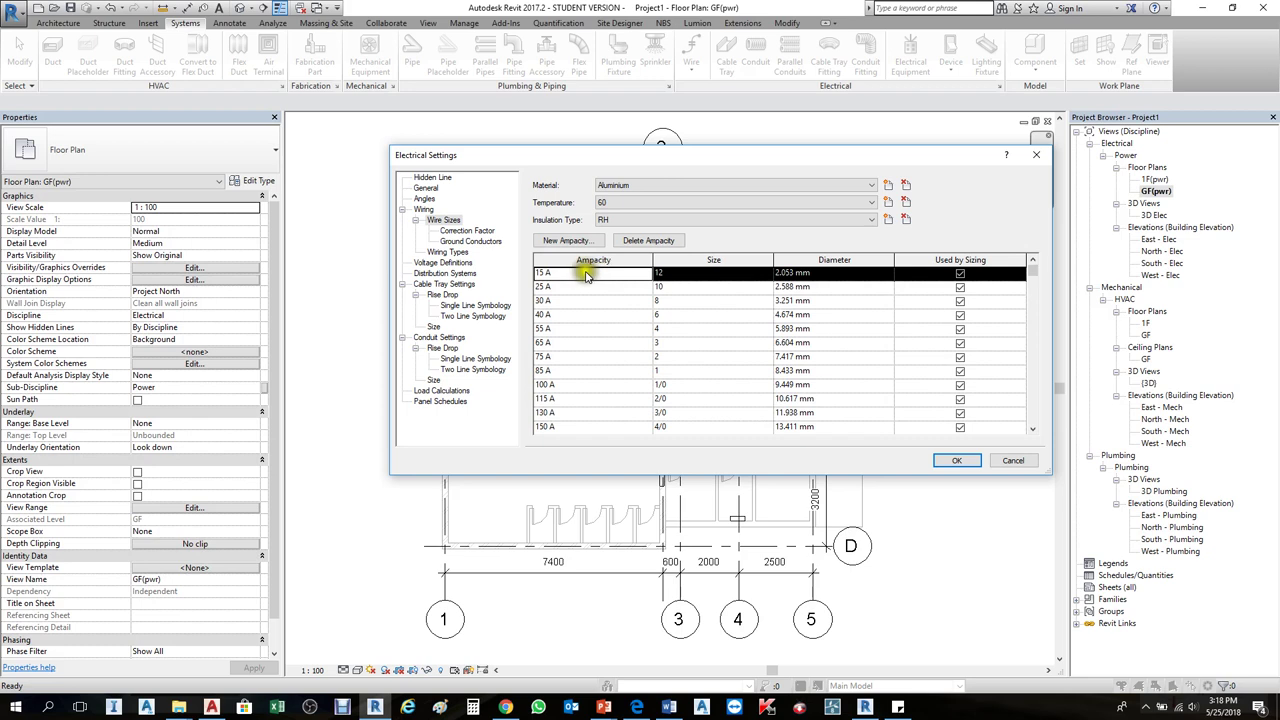
{"action": "left_click", "coordinate": [706, 274]}
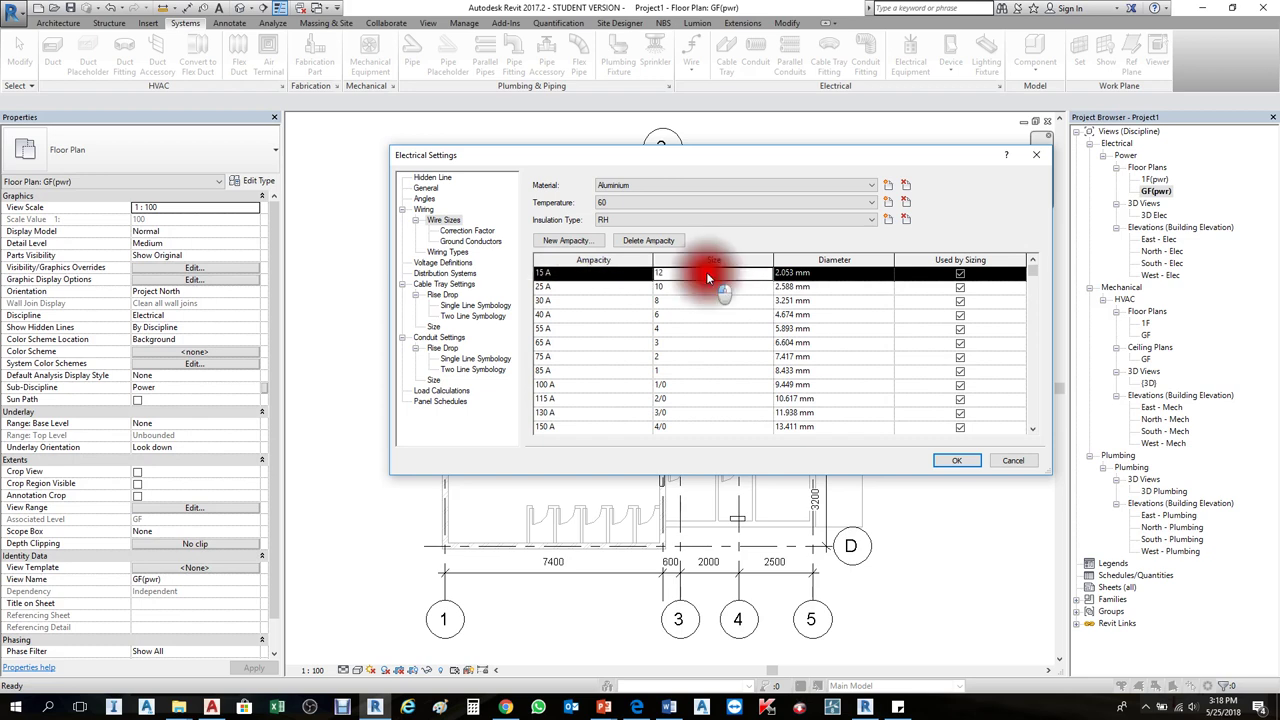
{"action": "left_click", "coordinate": [847, 274]}
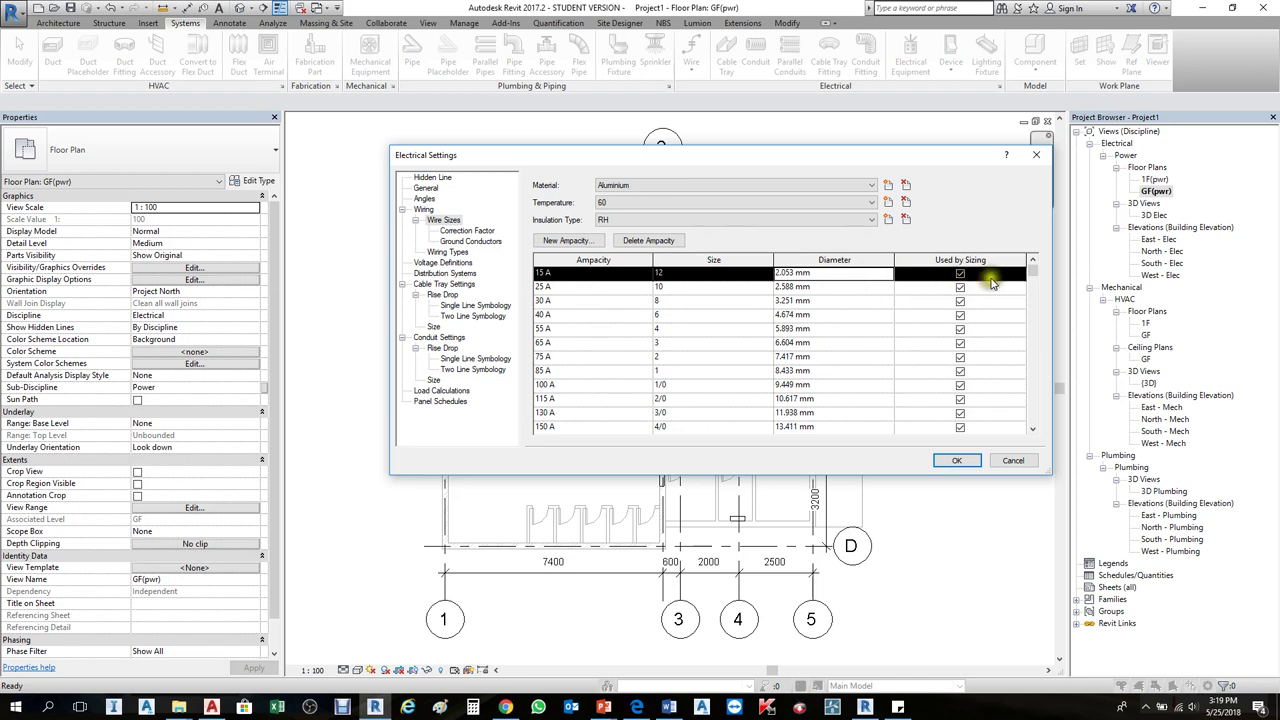
{"action": "left_click", "coordinate": [568, 299]}
{"action": "scroll", "coordinate": [580, 360], "scroll_direction": "down", "scroll_amount": 2}
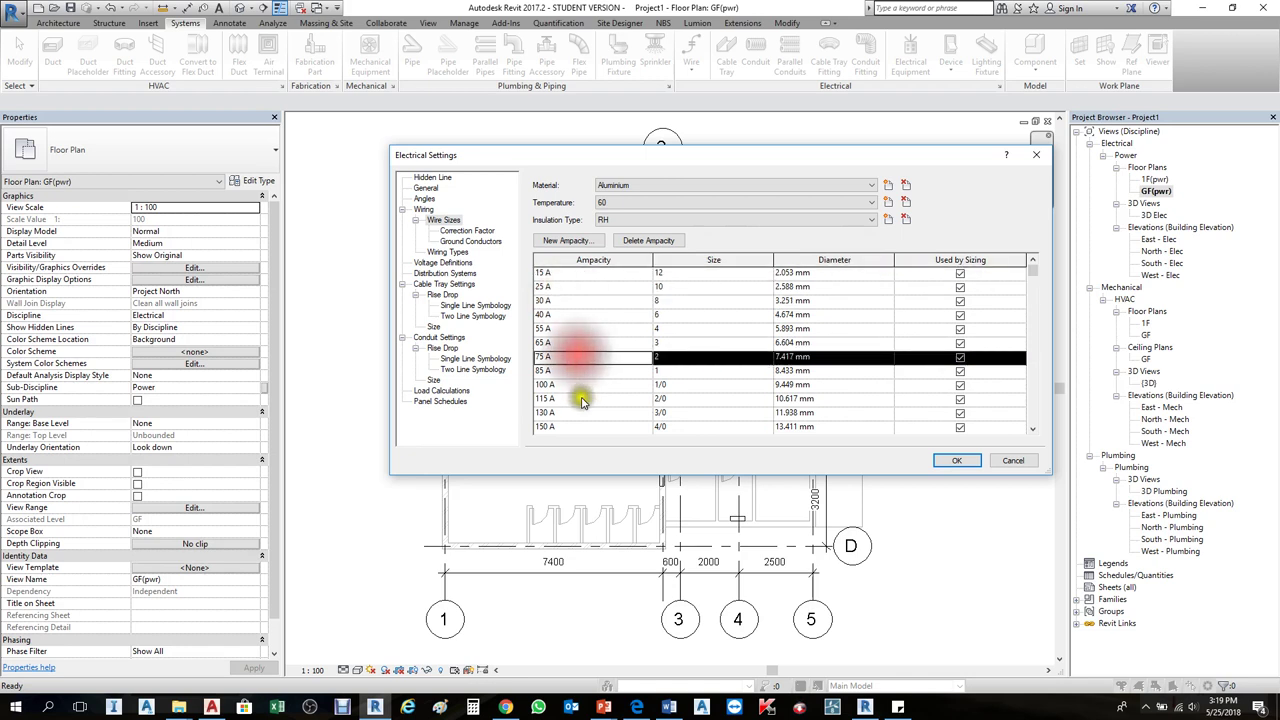
{"action": "left_click", "coordinate": [610, 314]}
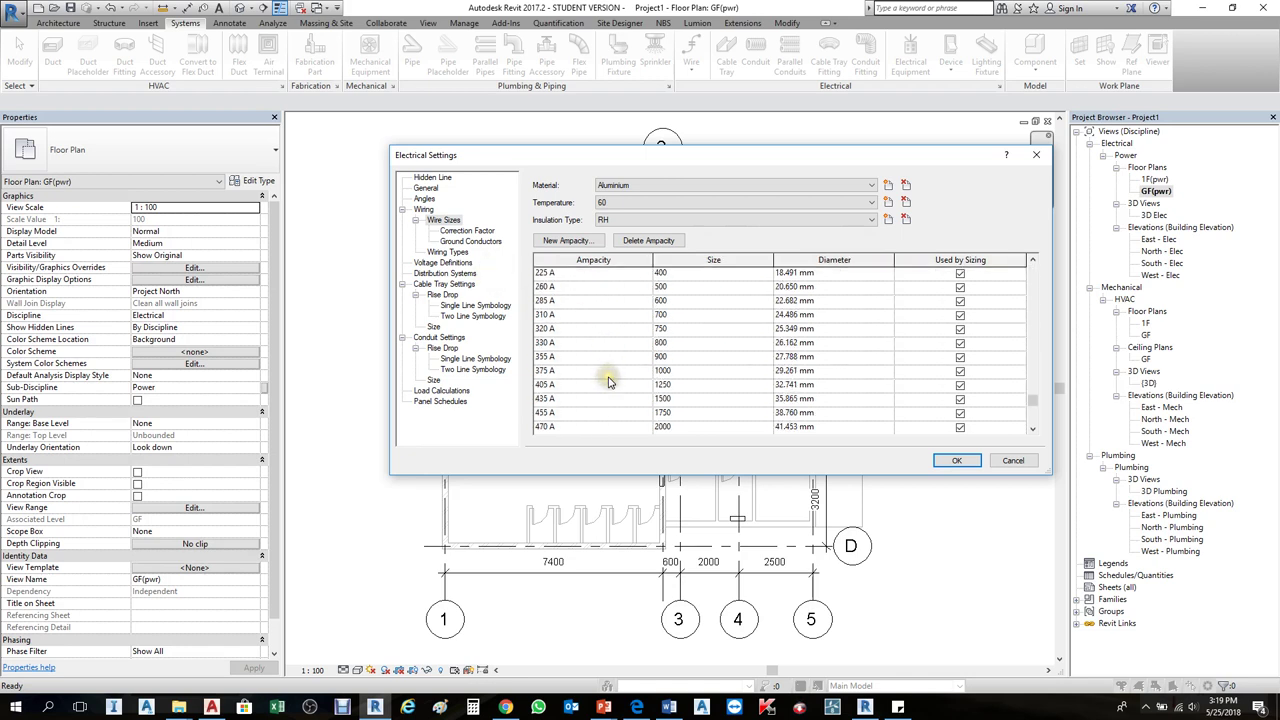
{"action": "scroll", "coordinate": [607, 378], "scroll_direction": "up", "scroll_amount": 2}
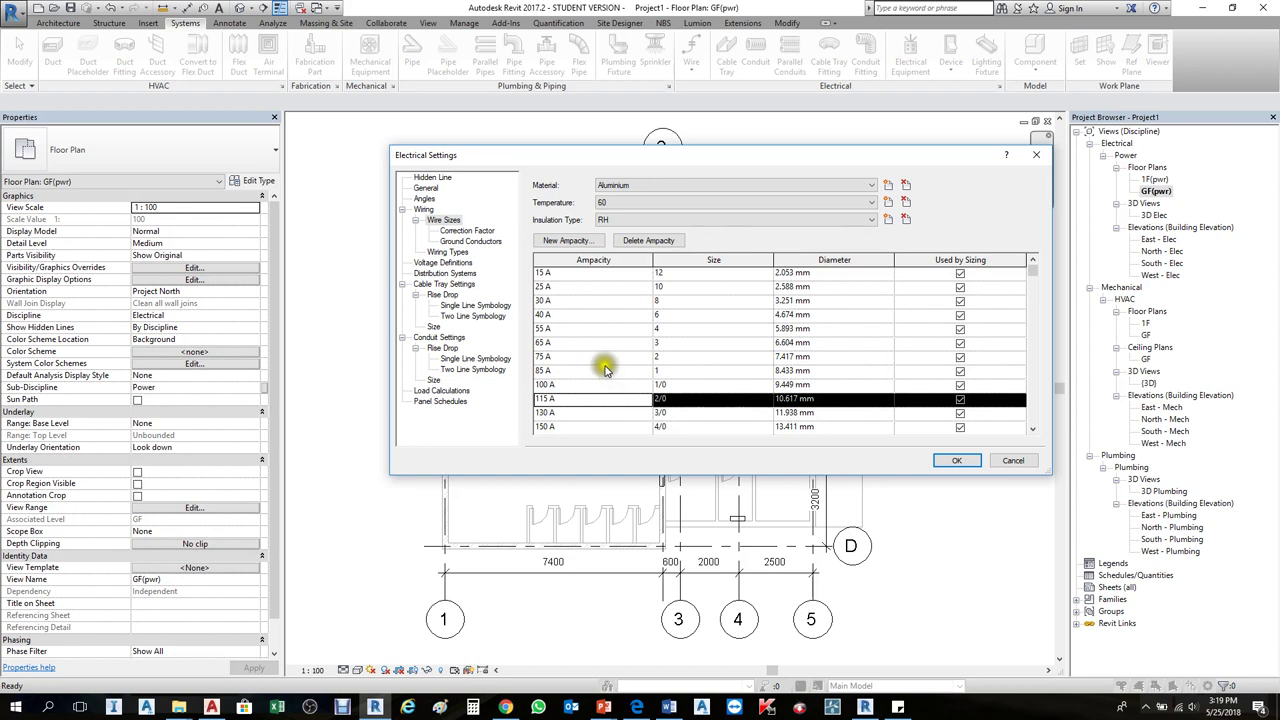
Step: Inspect the ampacity, wire size and diameter fields for a new ampacity entry, and close them without adding one
{"action": "left_click", "coordinate": [568, 241]}
{"action": "double_click", "coordinate": [647, 407]}
{"action": "double_click", "coordinate": [645, 410]}
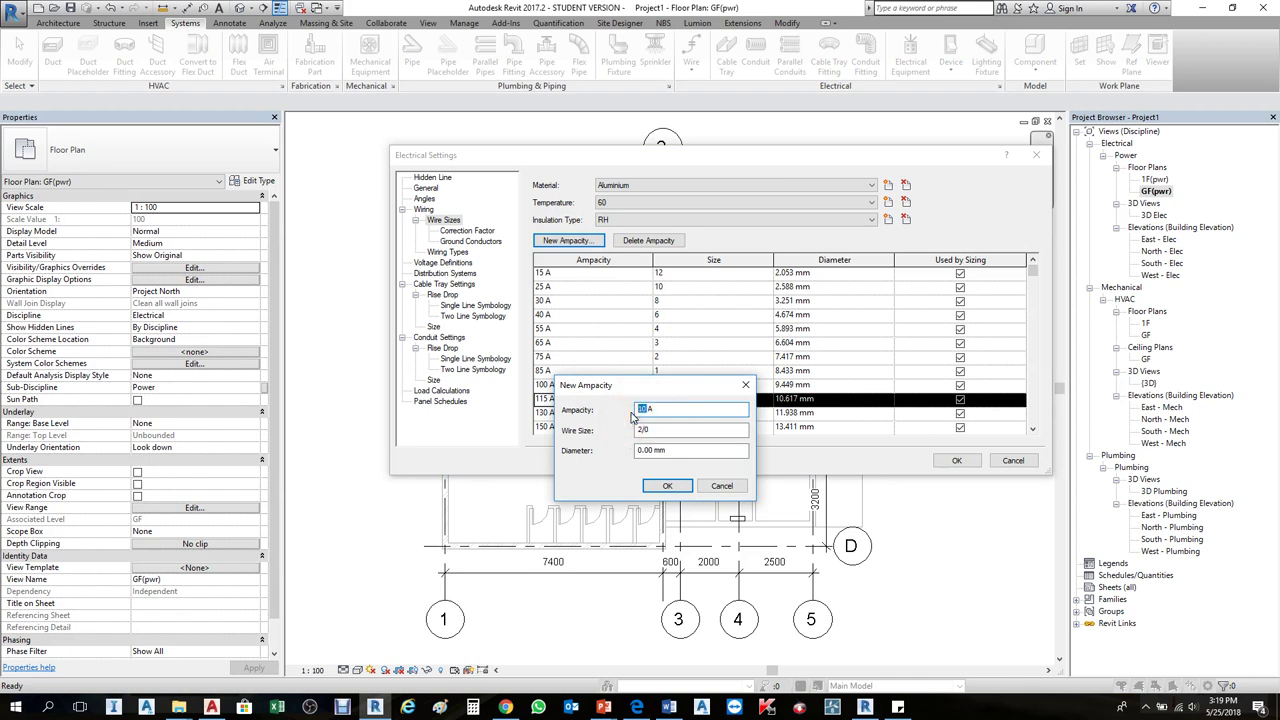
{"action": "double_click", "coordinate": [640, 431]}
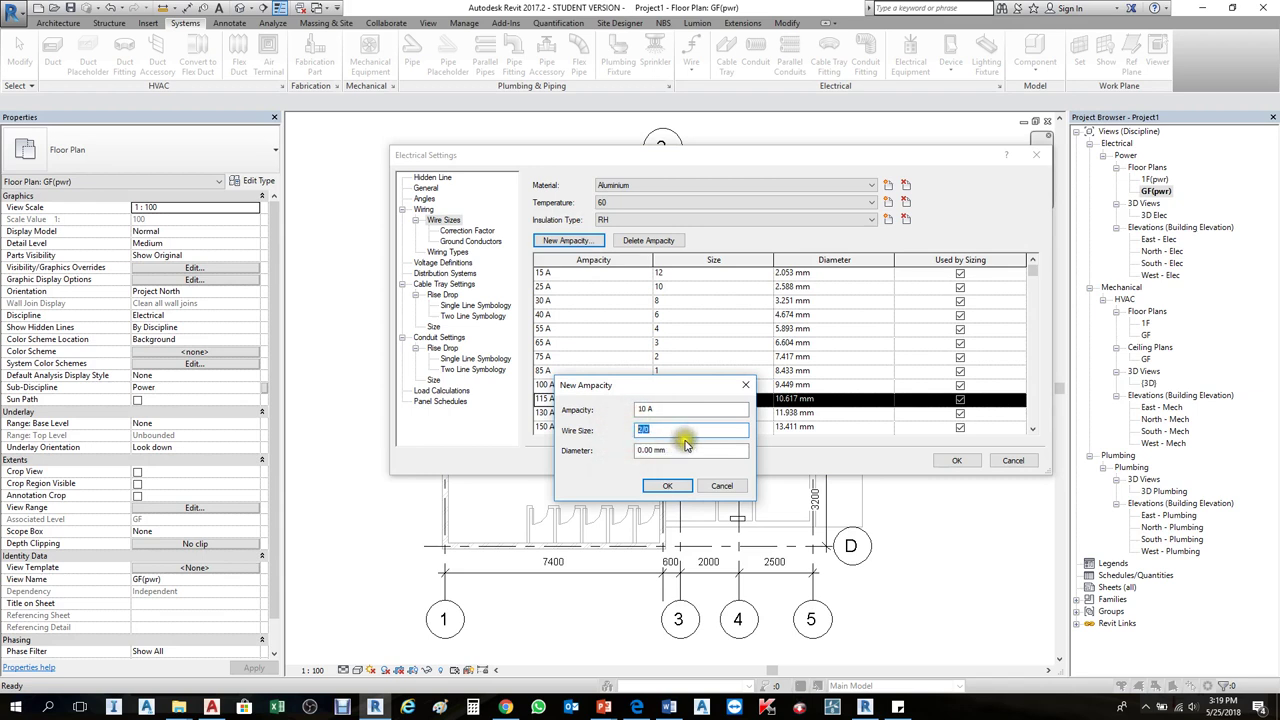
{"action": "left_click", "coordinate": [743, 386]}
Step: Review the wire correction factors and ground conductor sizes, and return to the ampacity list in Wire Sizes
{"action": "left_click", "coordinate": [467, 231]}
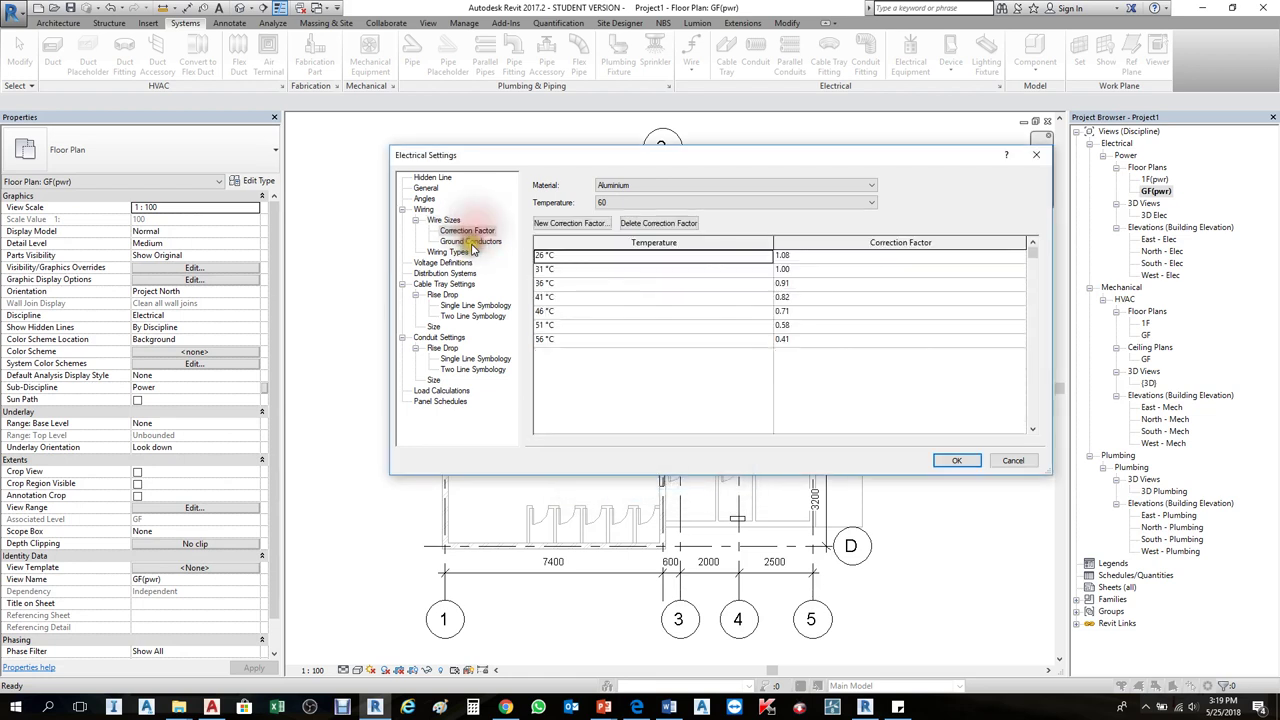
{"action": "left_click", "coordinate": [471, 243]}
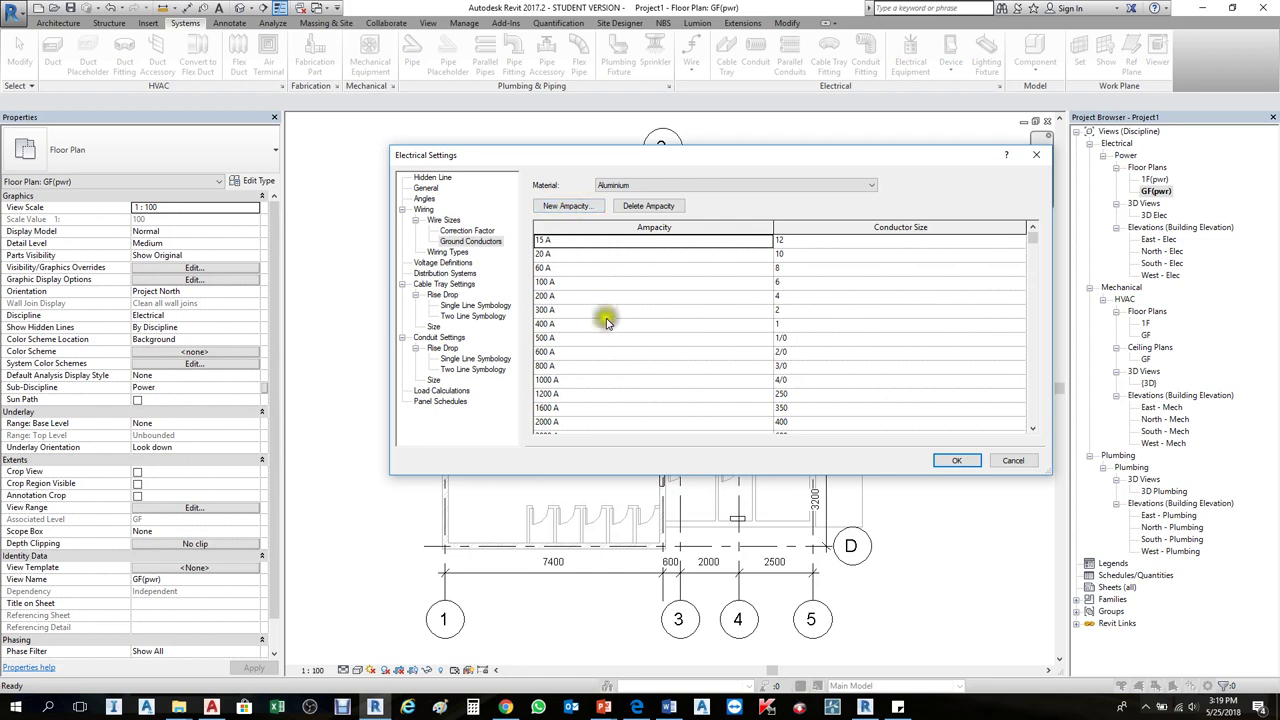
{"action": "left_click", "coordinate": [445, 218]}
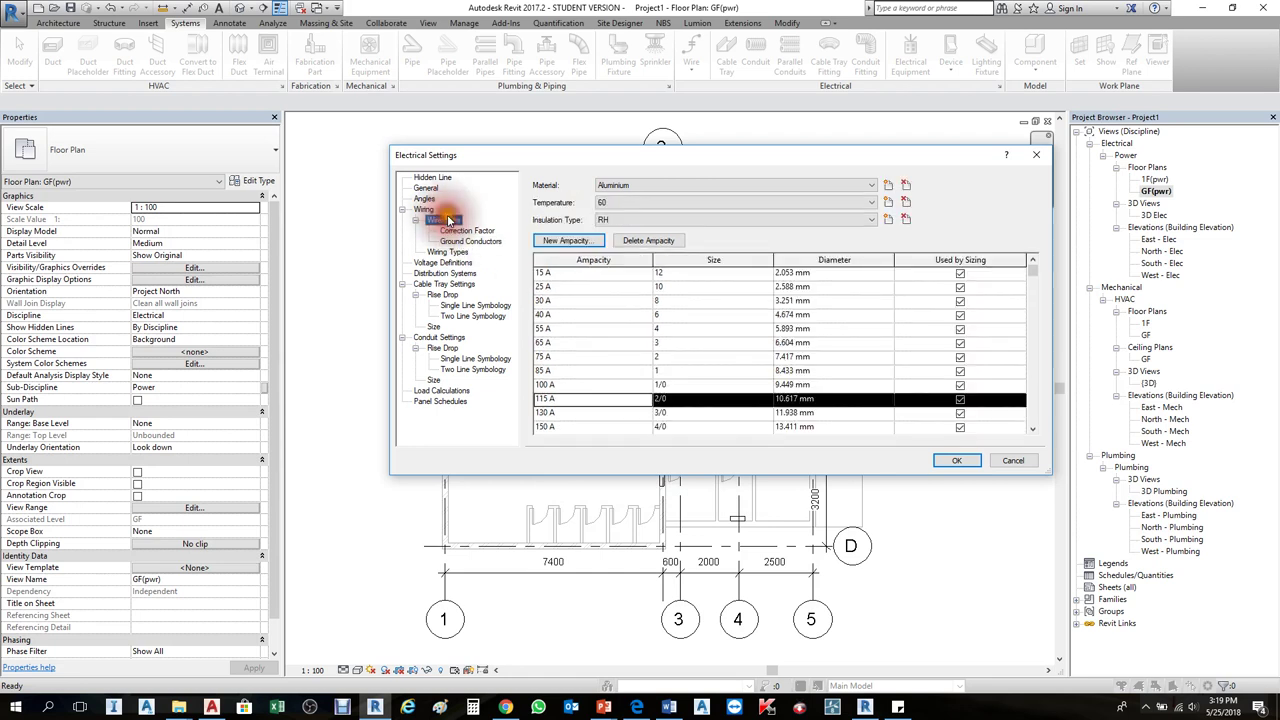
{"action": "left_click", "coordinate": [597, 342]}
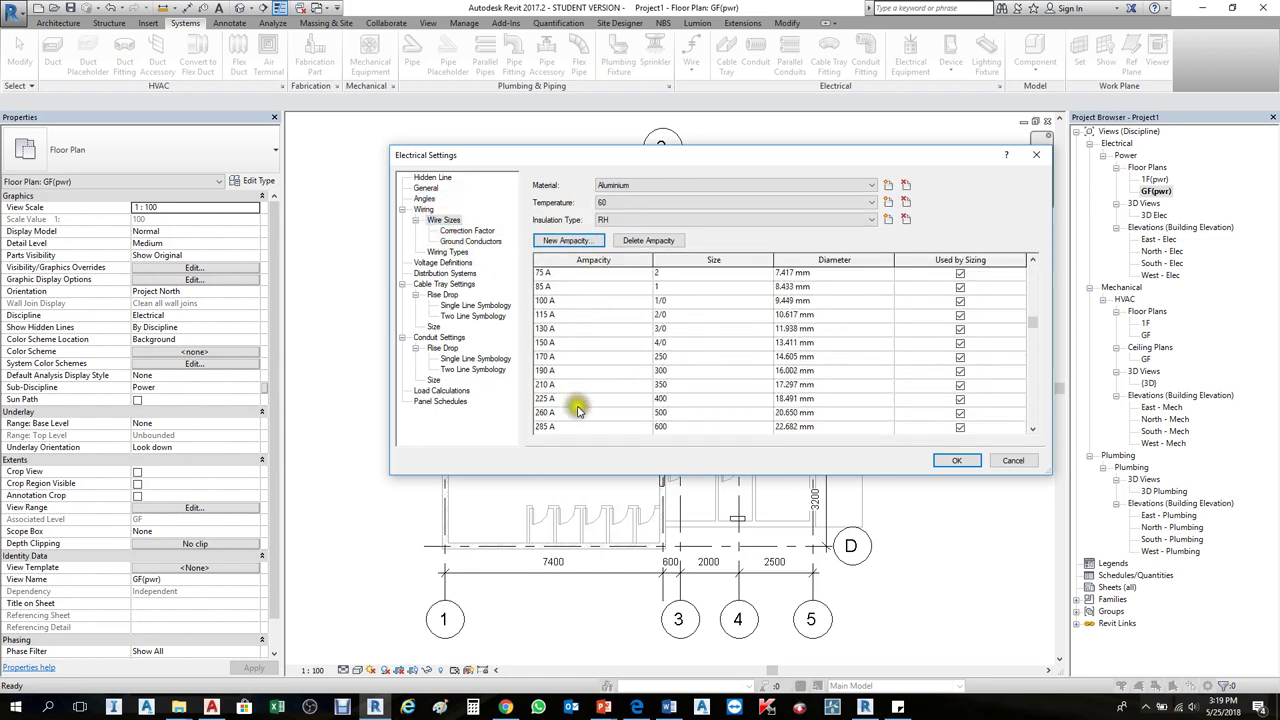
{"action": "left_click", "coordinate": [556, 370]}
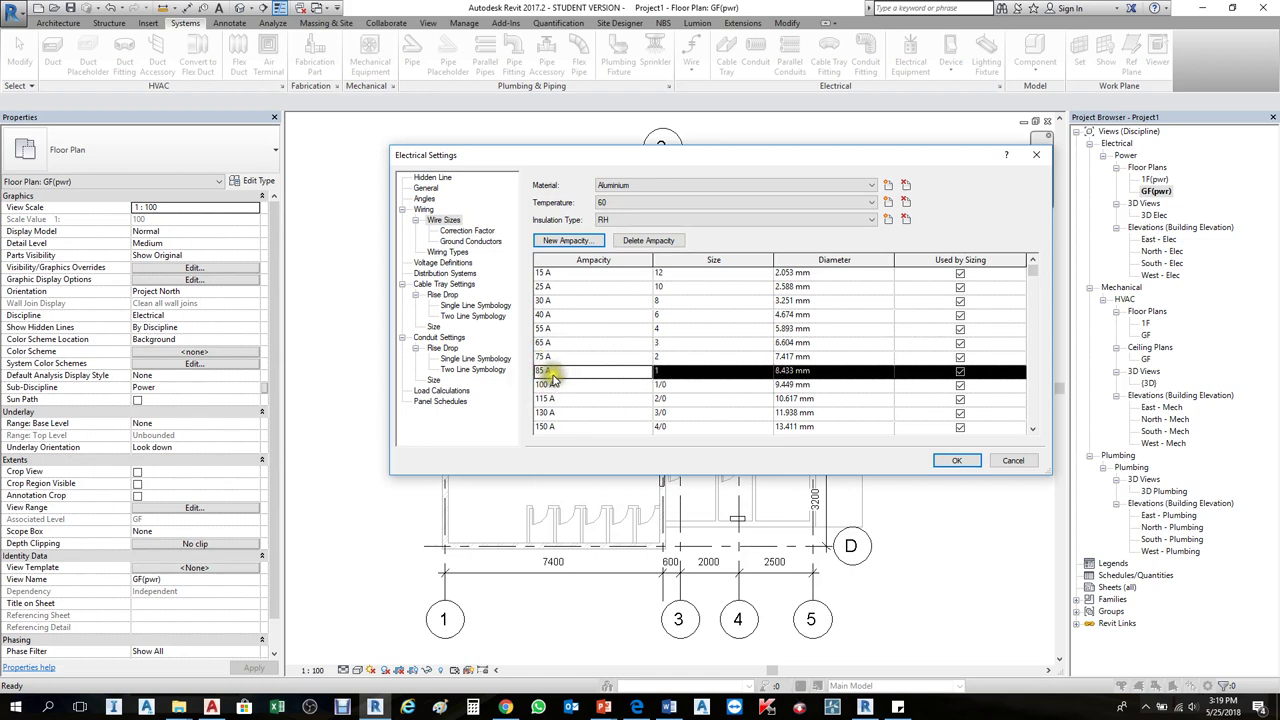
Step: Start deleting the 85 A ampacity entry for aluminium, dismiss the confirmation, and return to the 15 A entry
{"action": "left_click", "coordinate": [655, 241]}
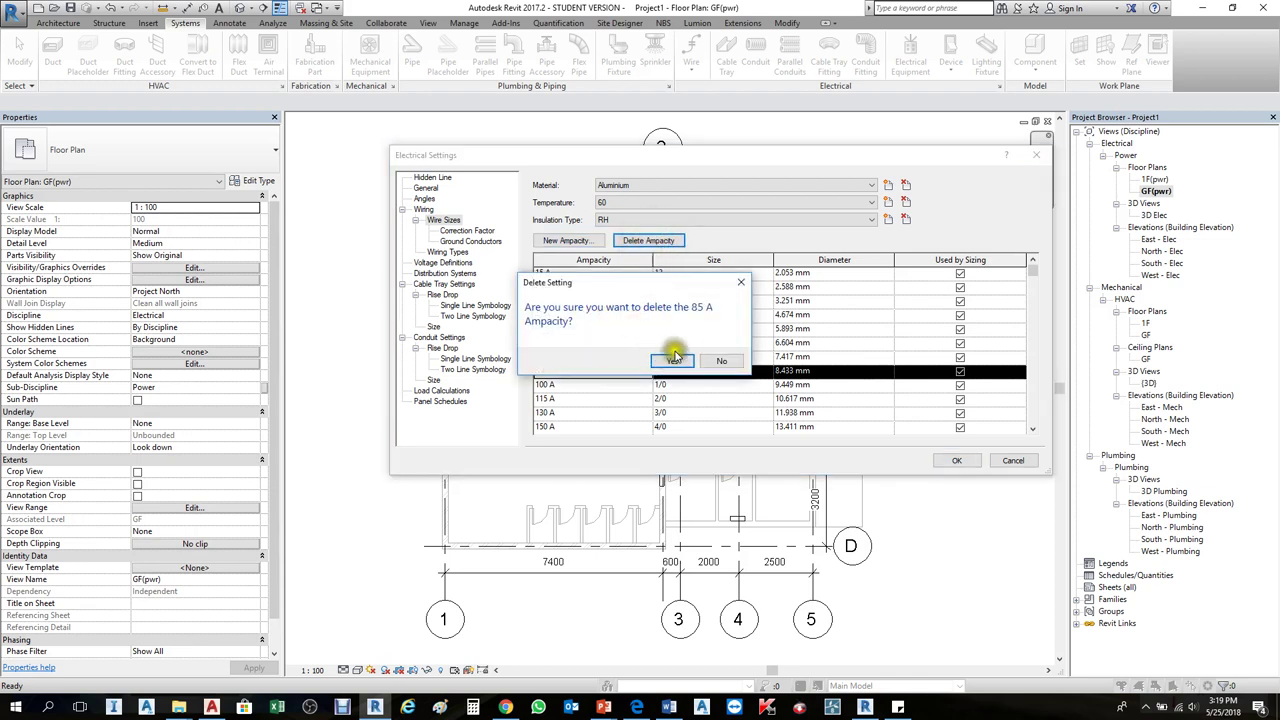
{"action": "left_click", "coordinate": [740, 283]}
{"action": "left_click", "coordinate": [566, 287]}
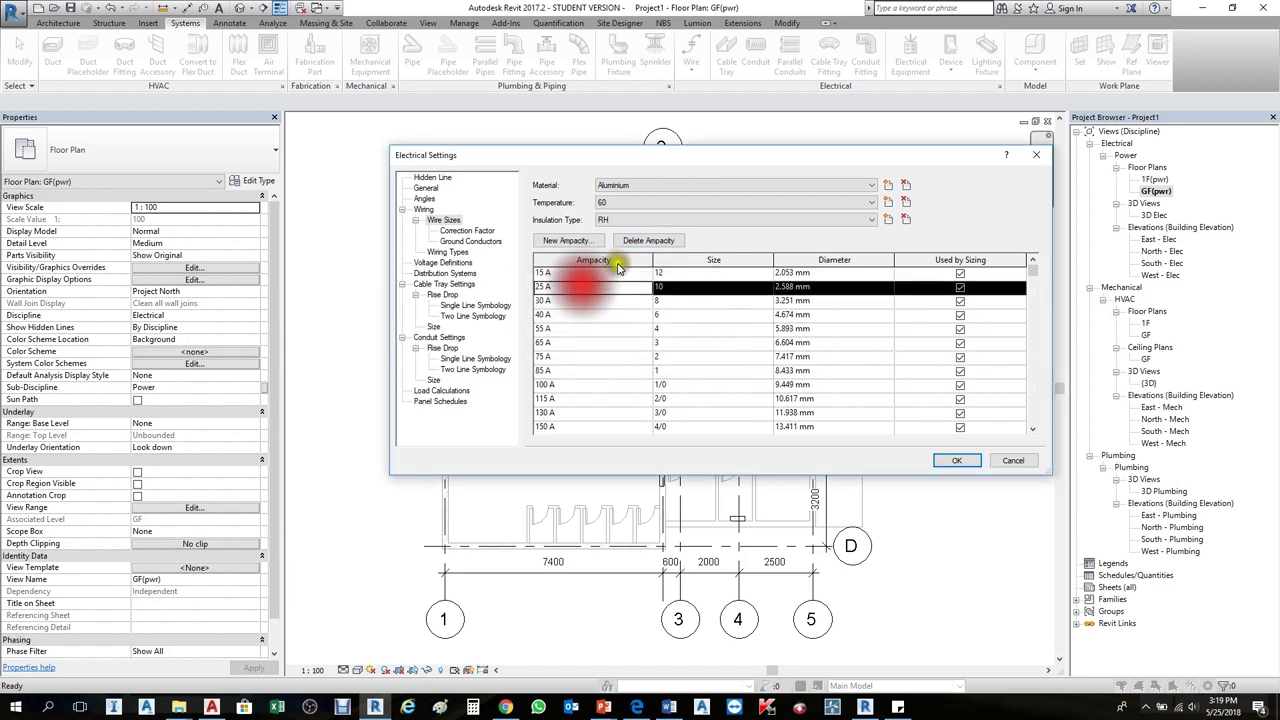
{"action": "left_click", "coordinate": [566, 273]}
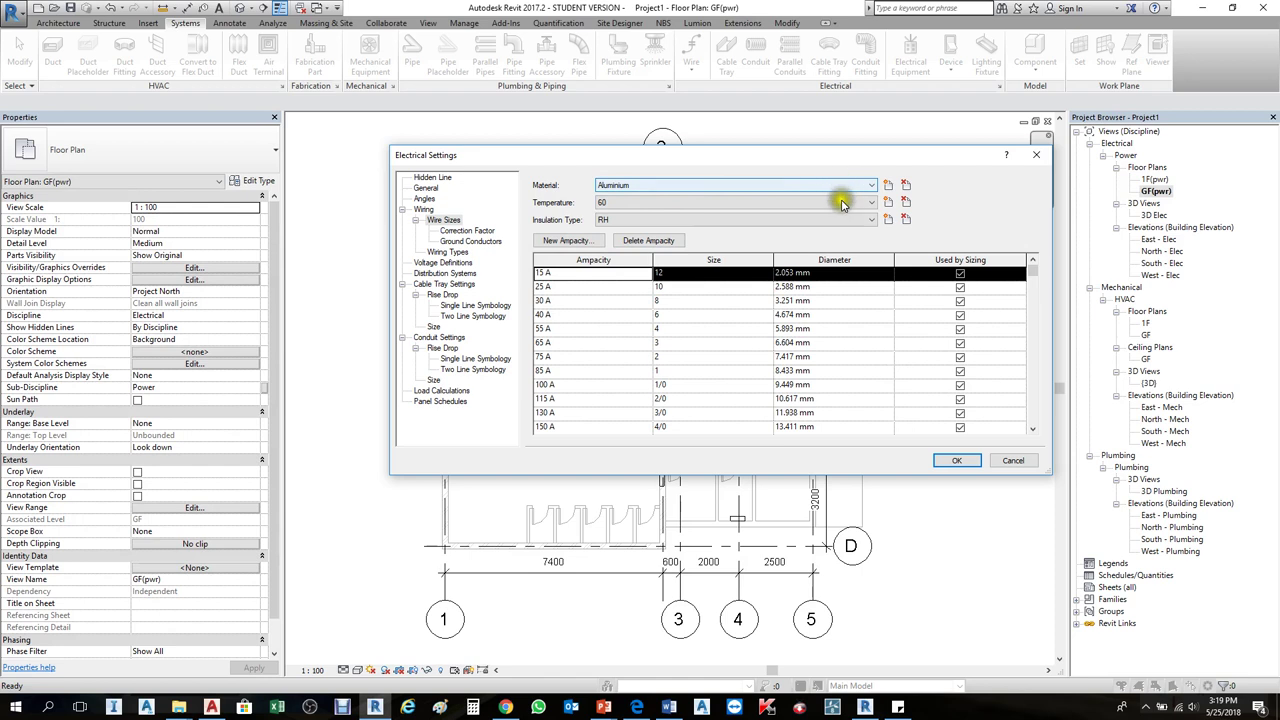
{"action": "left_click", "coordinate": [586, 271]}
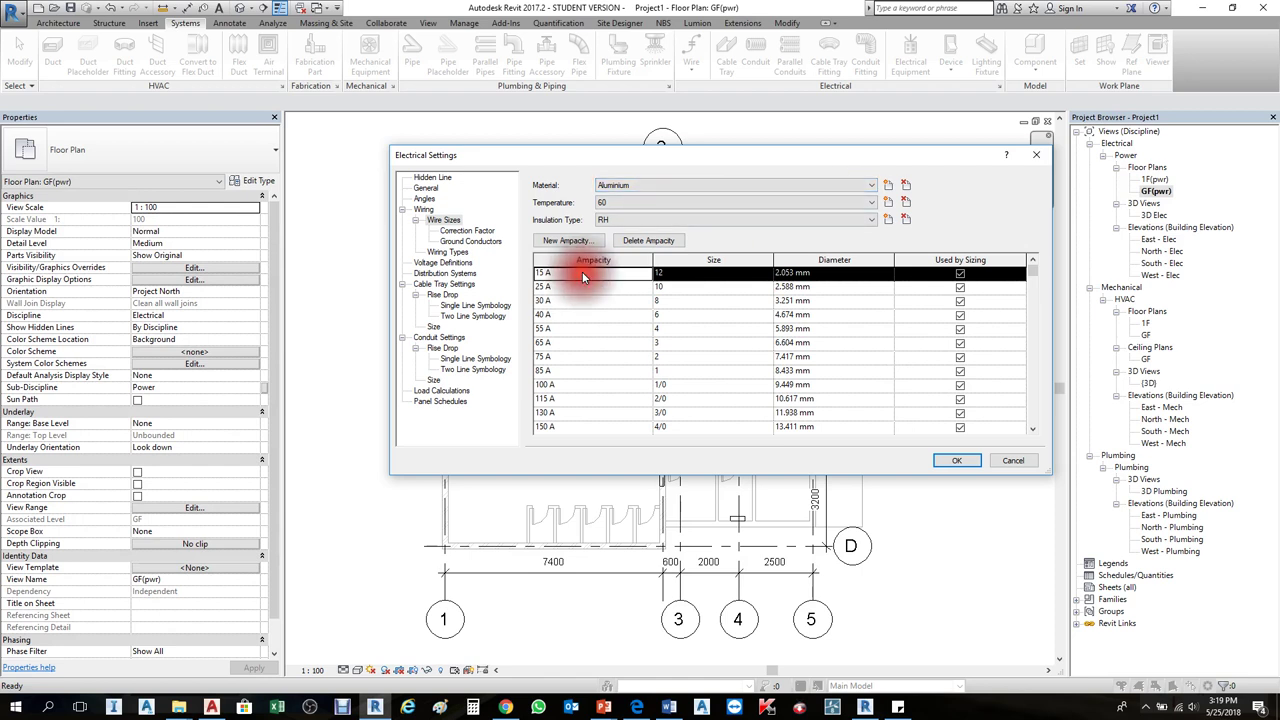
Step: Check the available wire materials and add a new material named abc based on Copper
{"action": "left_click", "coordinate": [868, 190]}
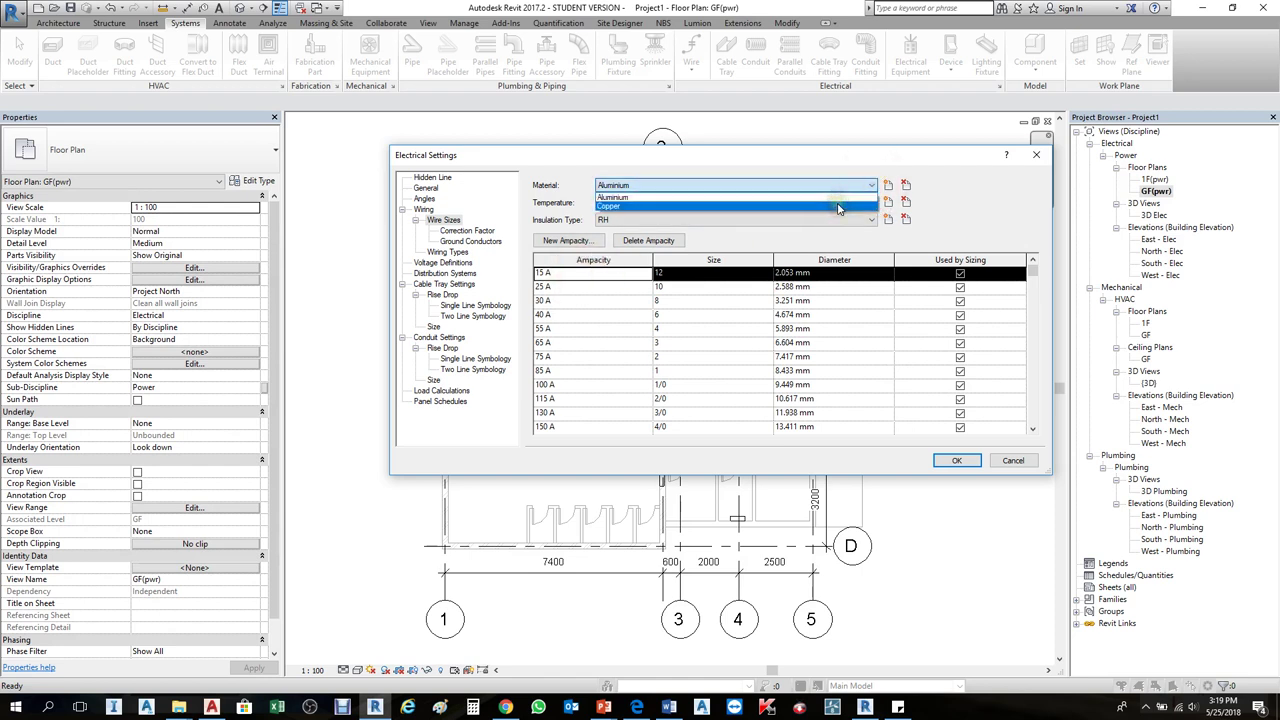
{"action": "left_click", "coordinate": [884, 182]}
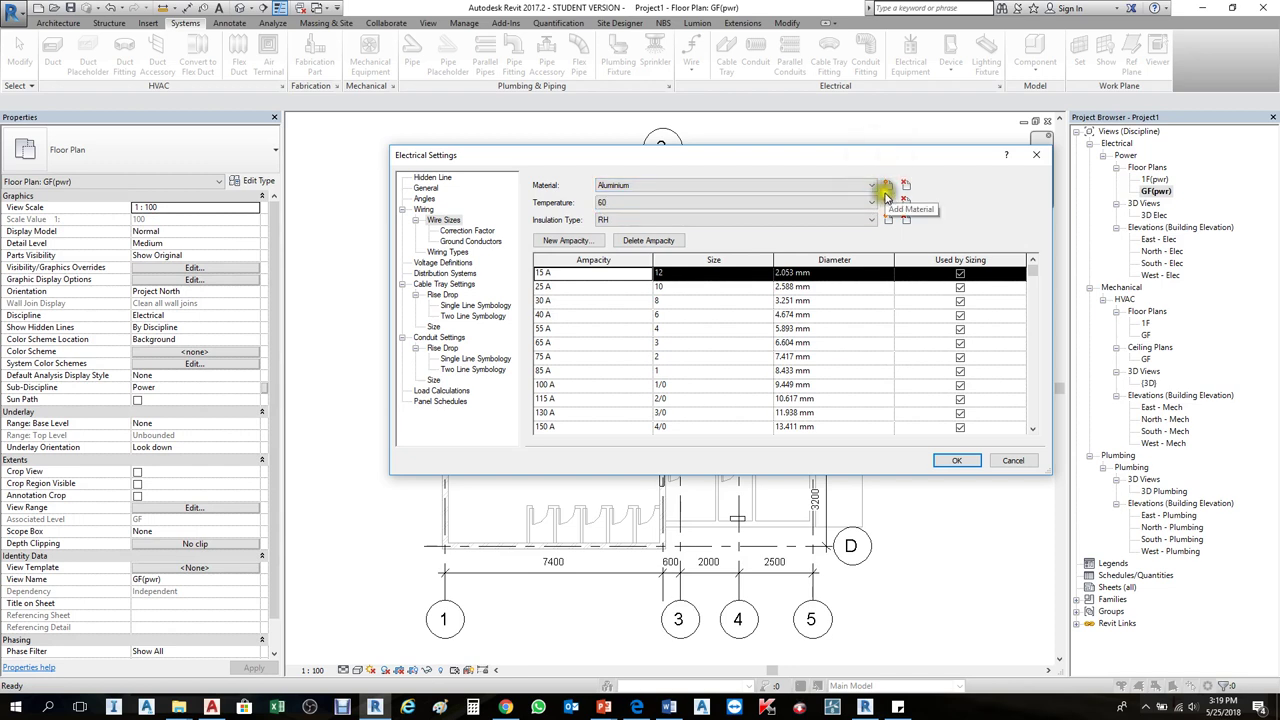
{"action": "left_click", "coordinate": [889, 186]}
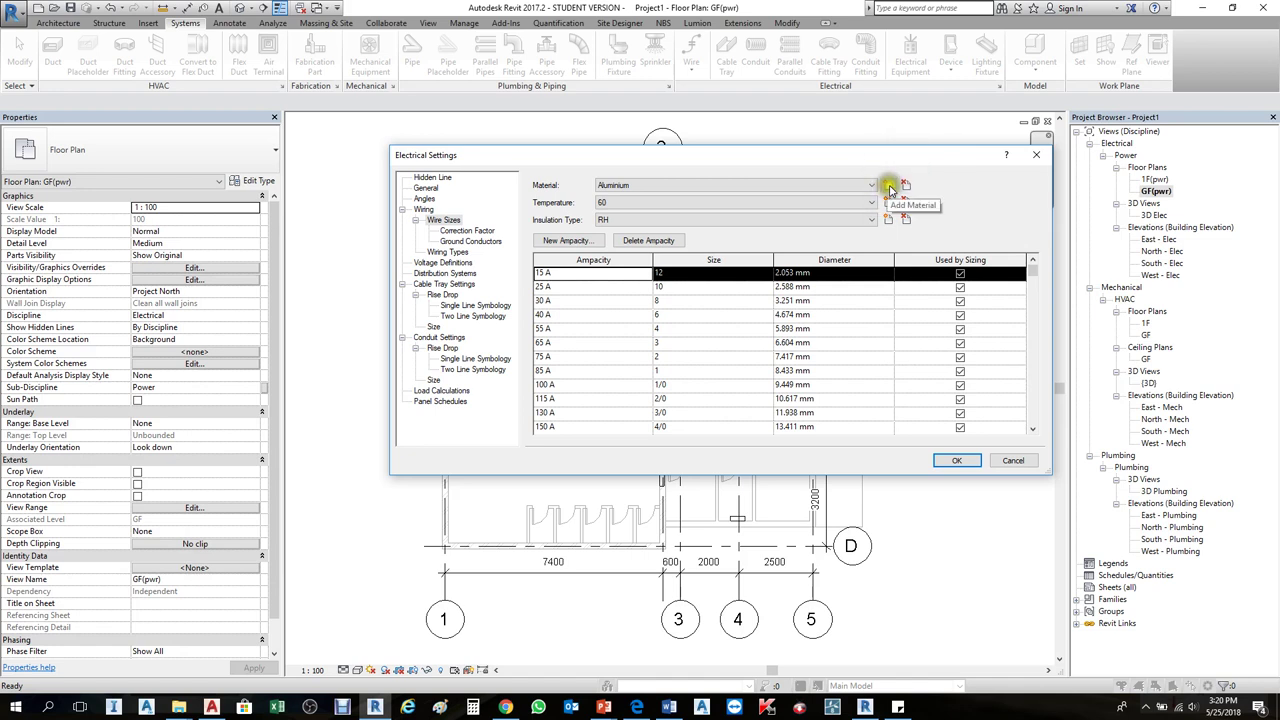
{"action": "left_click", "coordinate": [889, 186]}
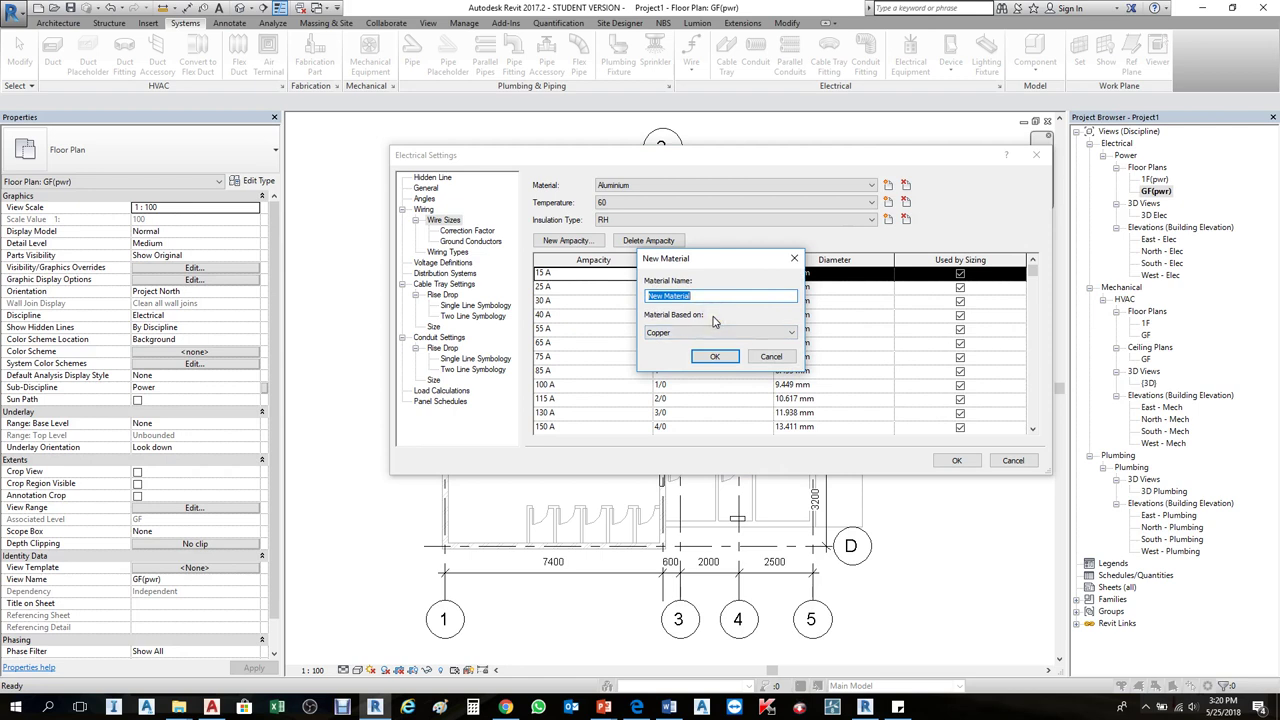
{"action": "left_click", "coordinate": [715, 356]}
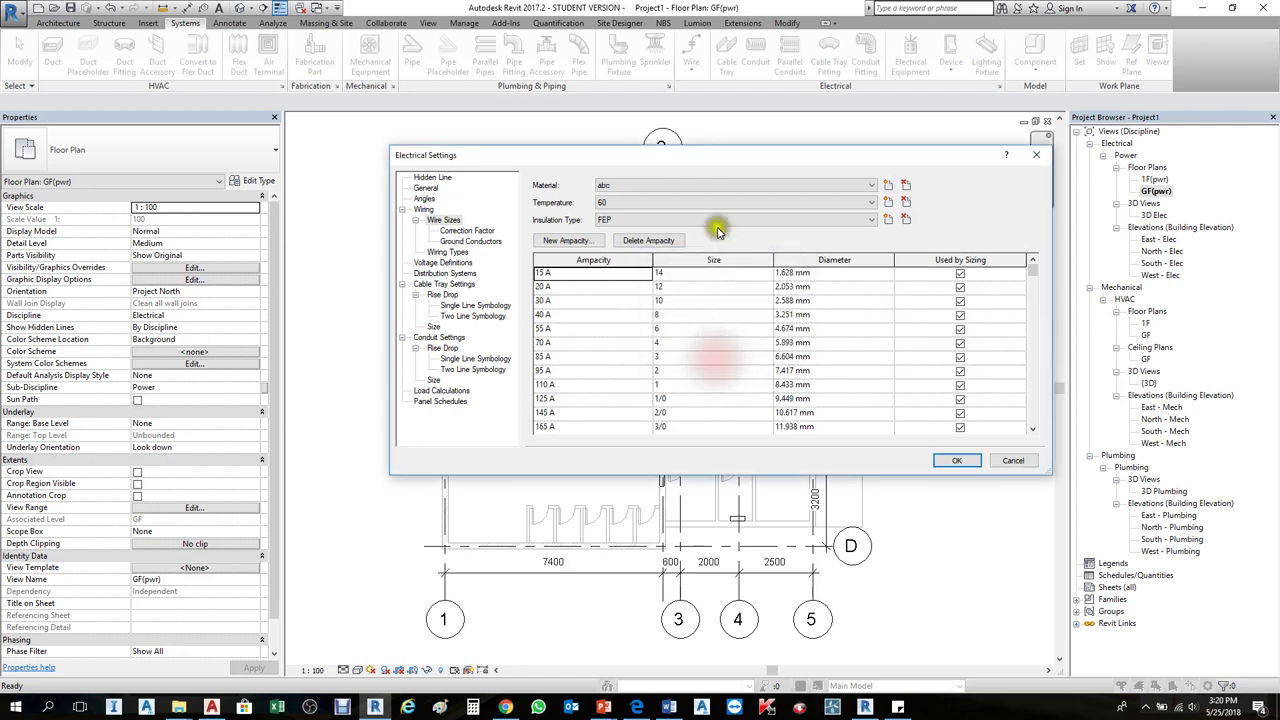
Step: Look through the ampacity list of the abc material and delete that material
{"action": "left_click", "coordinate": [658, 192]}
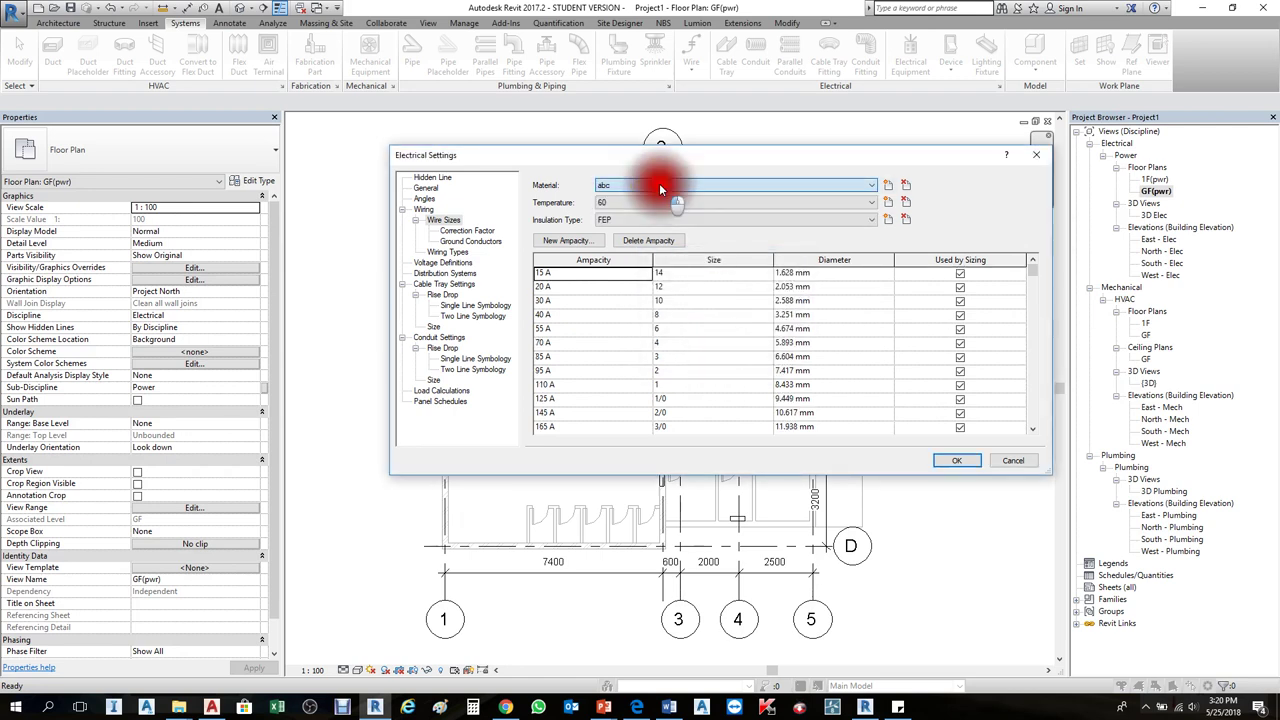
{"action": "left_click", "coordinate": [573, 290]}
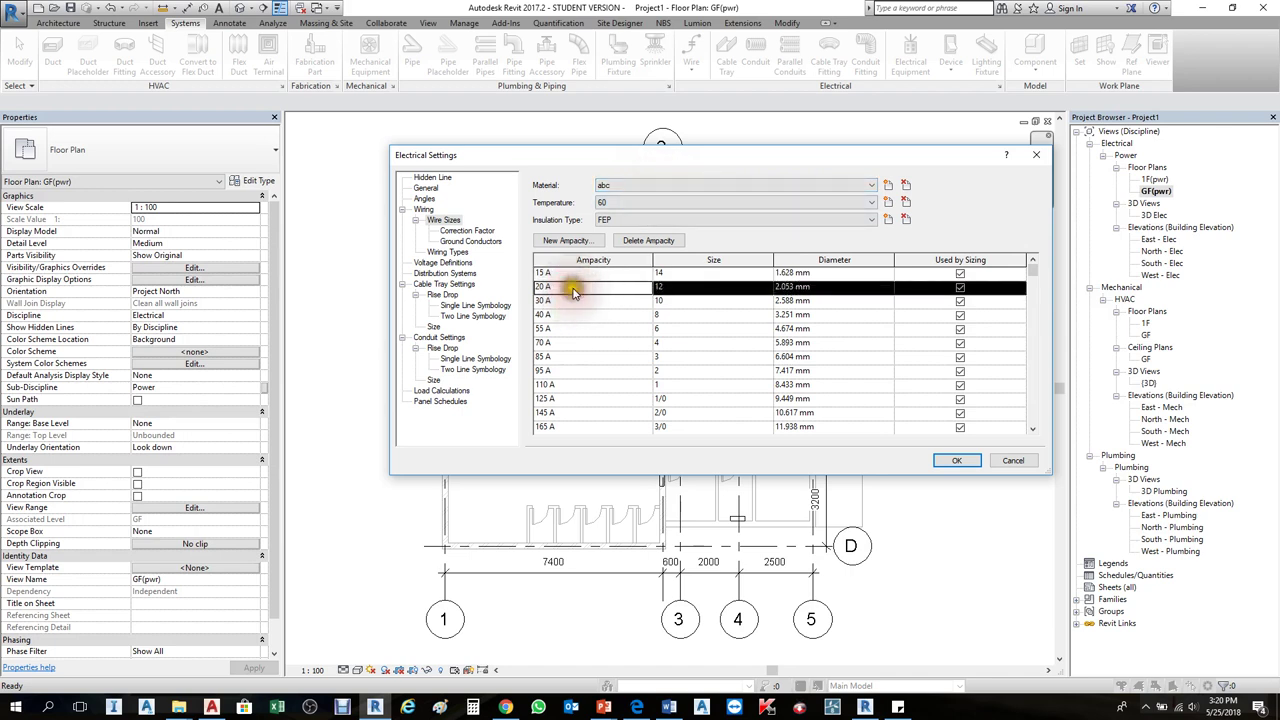
{"action": "scroll", "coordinate": [580, 337], "scroll_direction": "down", "scroll_amount": 5}
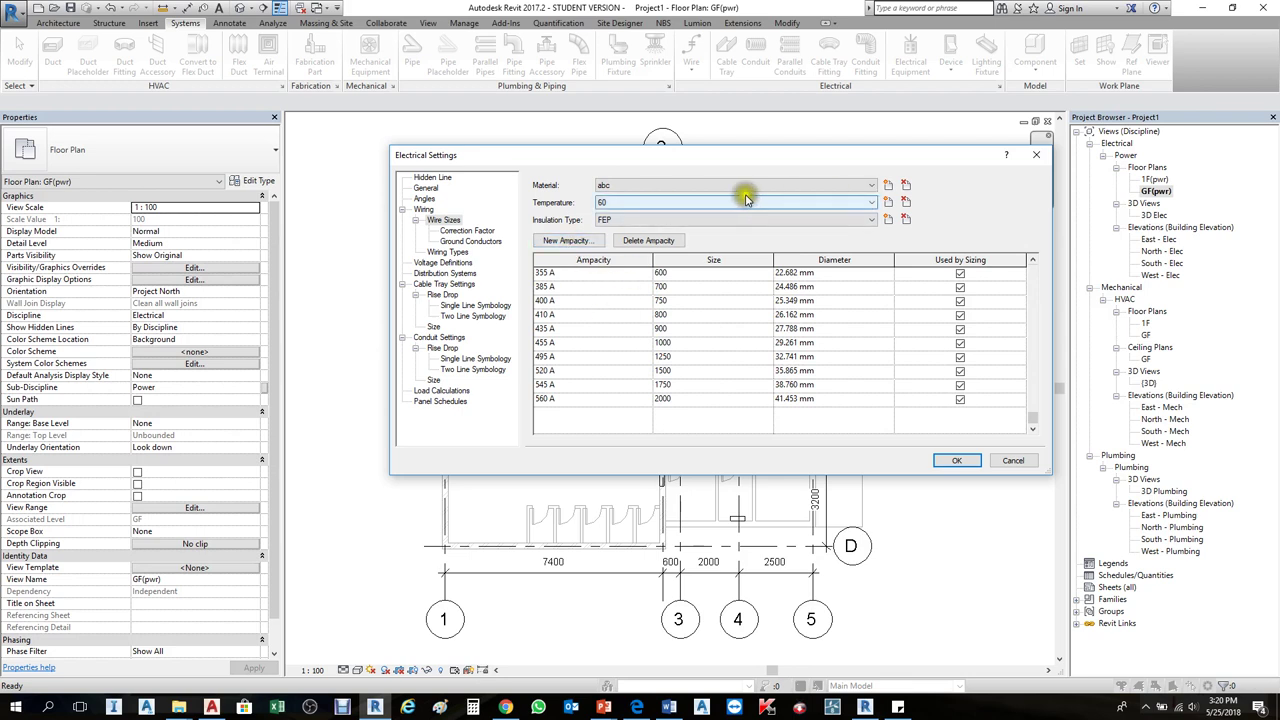
{"action": "left_click", "coordinate": [709, 187]}
{"action": "left_click", "coordinate": [709, 187]}
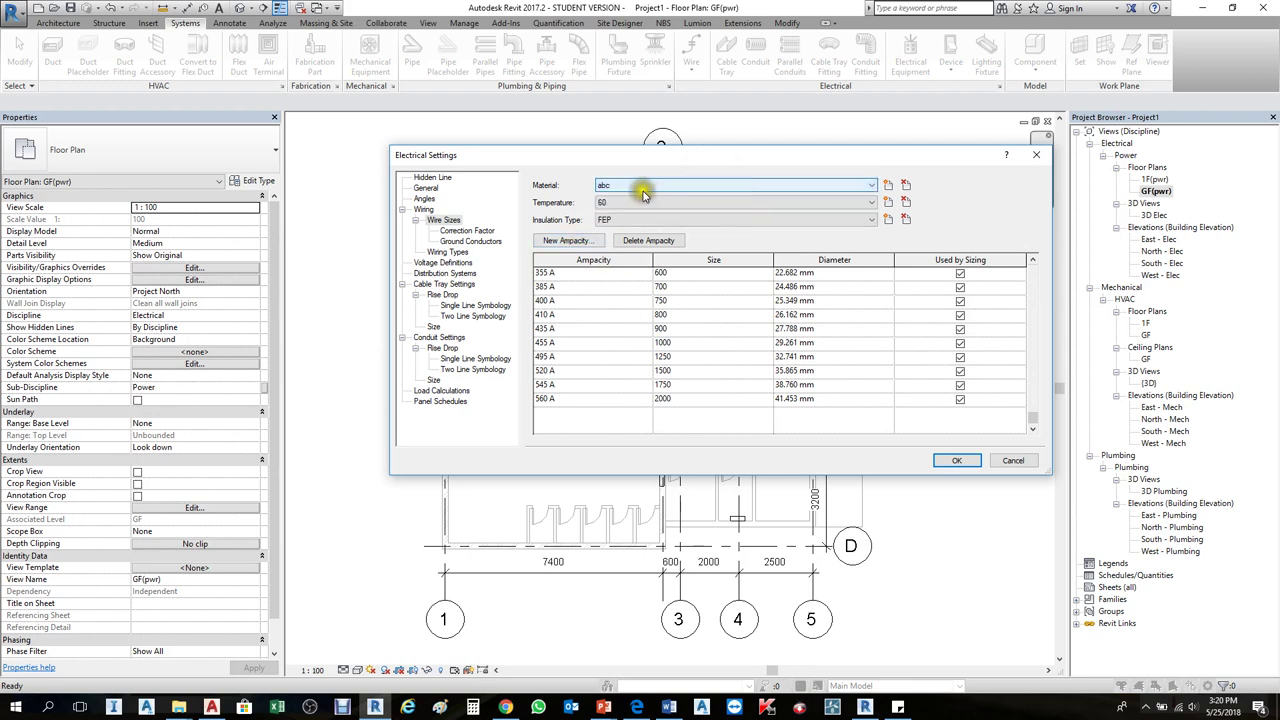
{"action": "left_click", "coordinate": [906, 188]}
{"action": "left_click", "coordinate": [673, 356]}
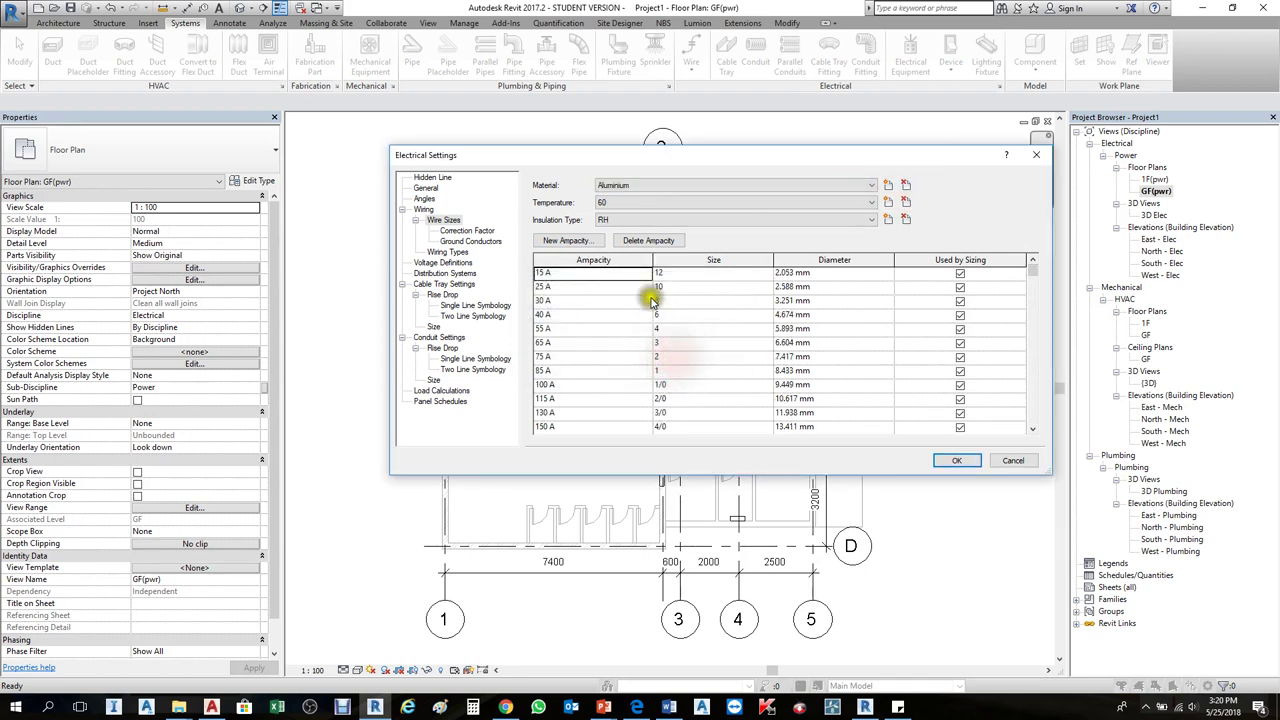
Step: Examine the temperature rating options for aluminium wire together with the corresponding ampacity and size entries
{"action": "left_click", "coordinate": [670, 204]}
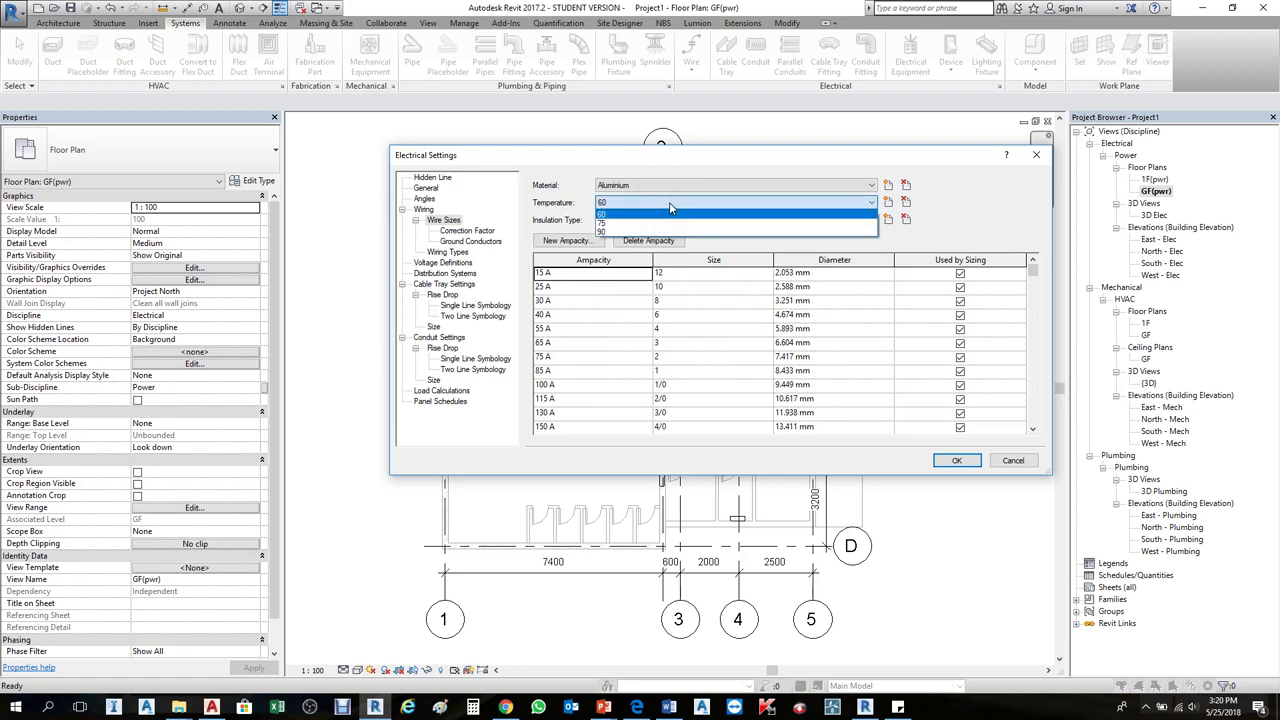
{"action": "left_click", "coordinate": [570, 293]}
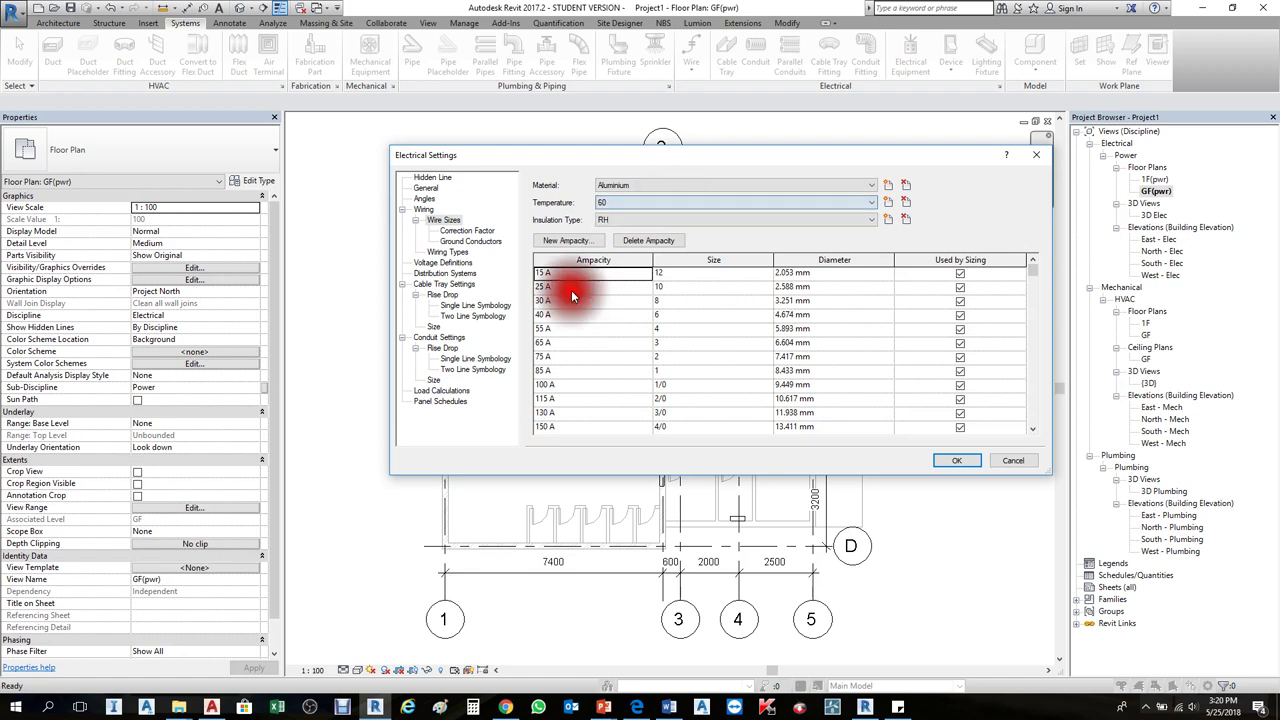
{"action": "left_click", "coordinate": [550, 288]}
{"action": "left_click", "coordinate": [553, 301]}
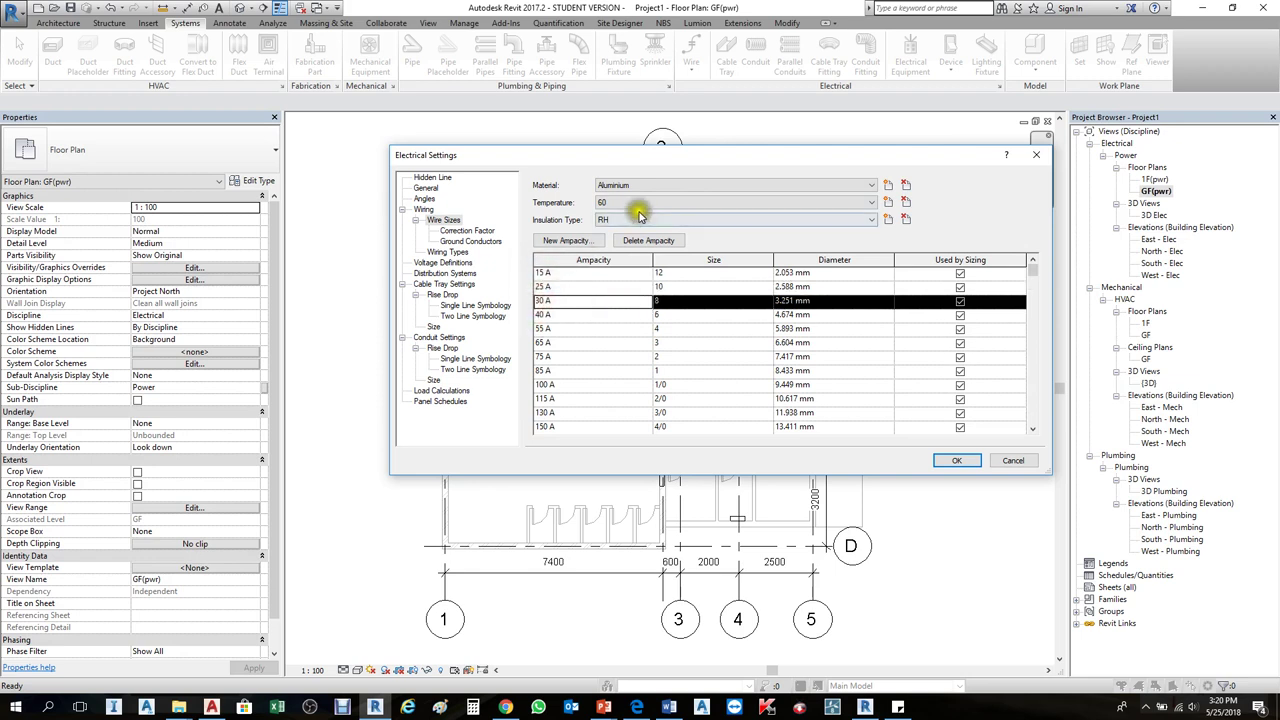
{"action": "left_click", "coordinate": [878, 201]}
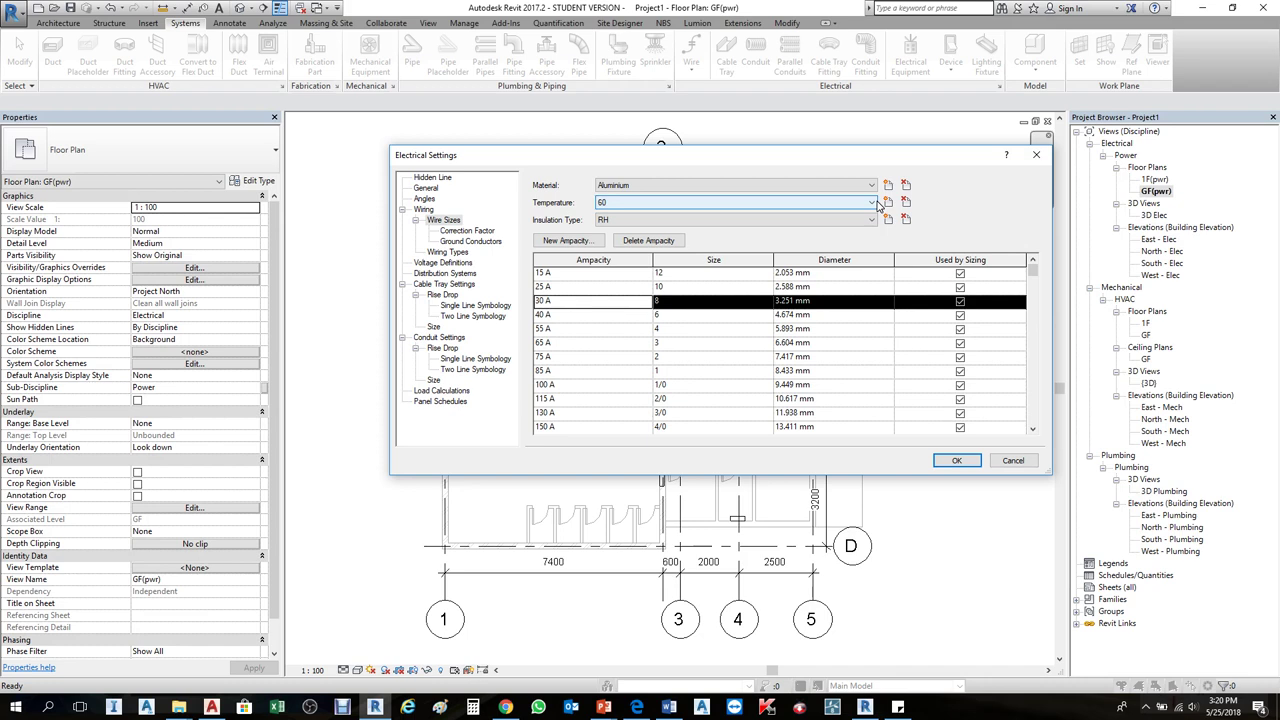
{"action": "left_click", "coordinate": [745, 201]}
{"action": "left_click", "coordinate": [640, 195]}
{"action": "left_click", "coordinate": [638, 205]}
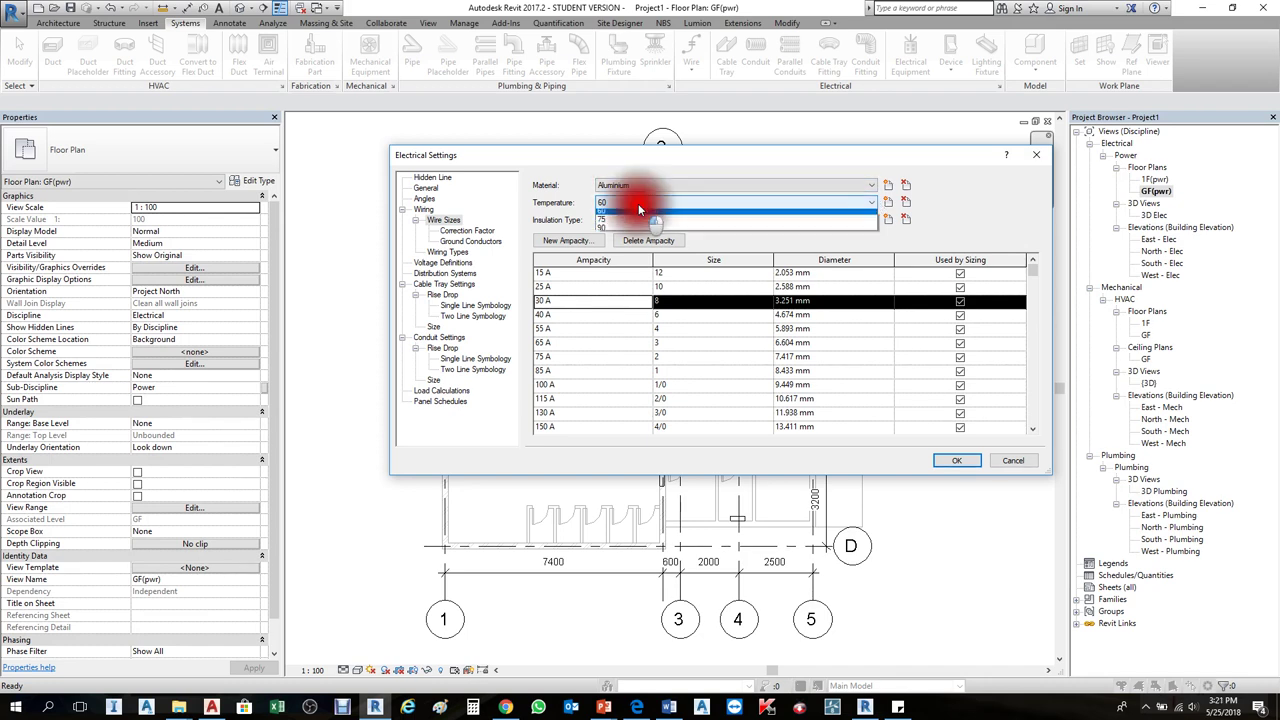
{"action": "left_click", "coordinate": [638, 207]}
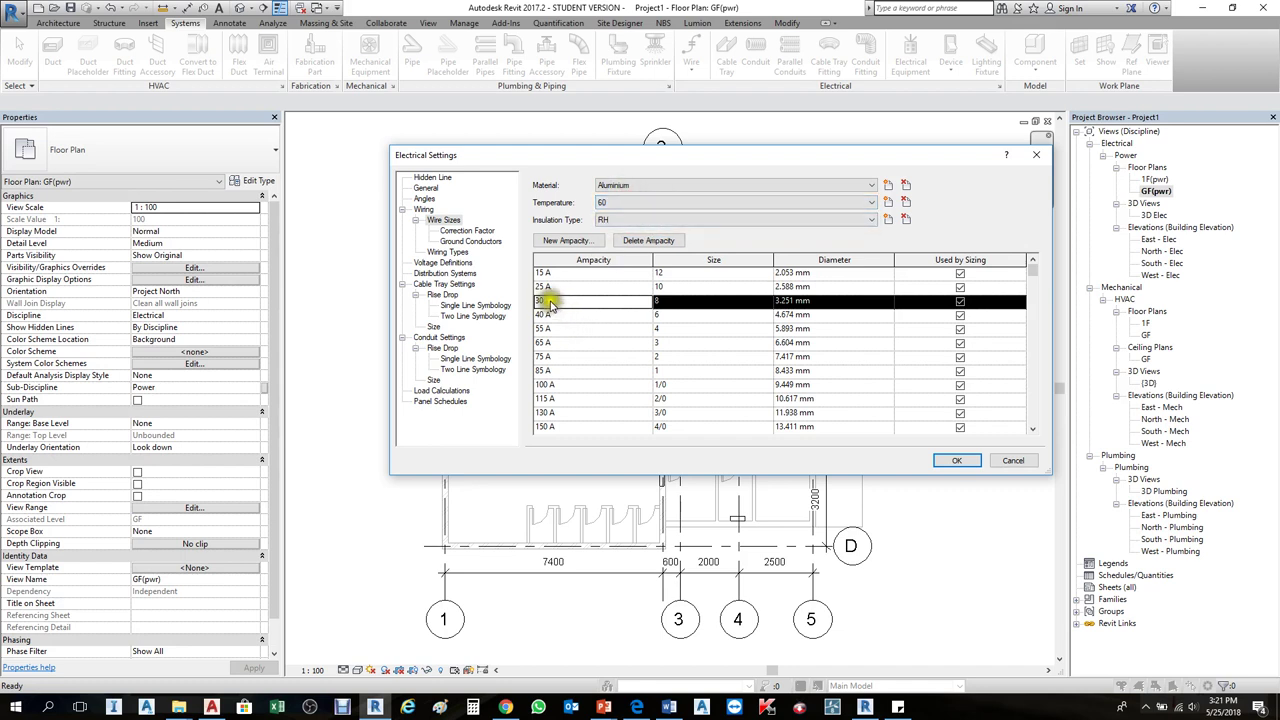
{"action": "left_click", "coordinate": [678, 304]}
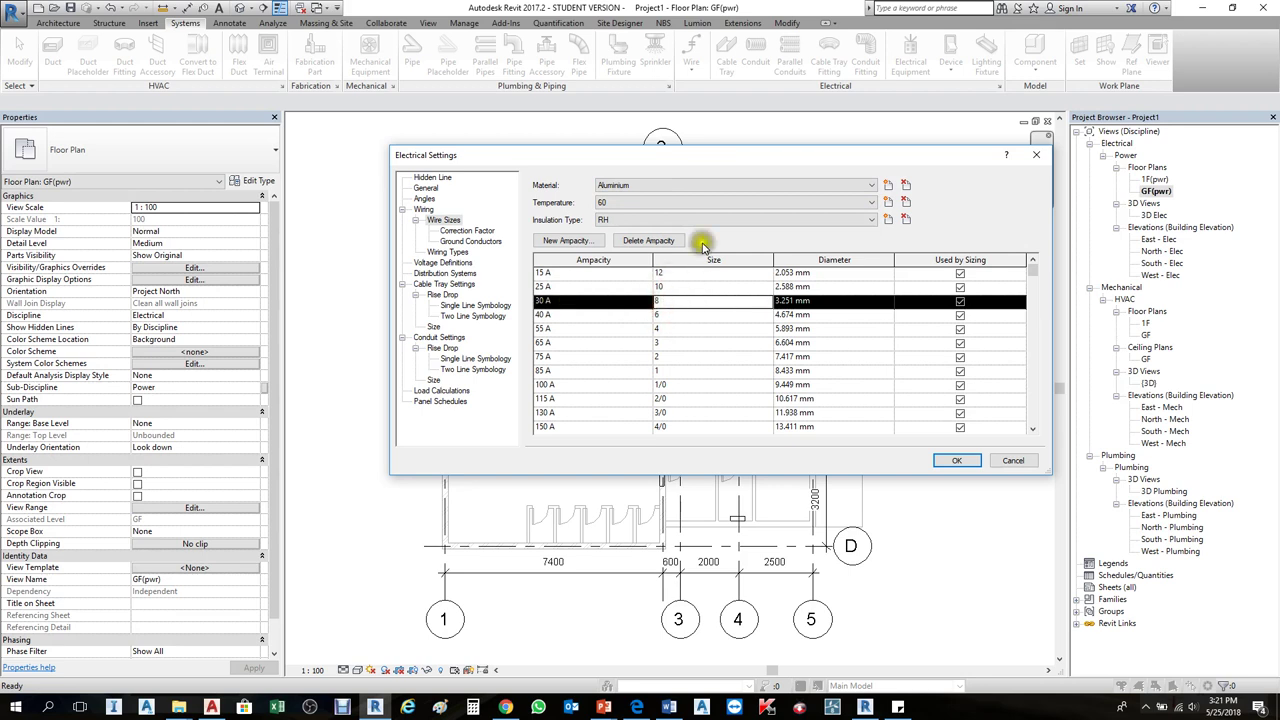
{"action": "left_click", "coordinate": [621, 203]}
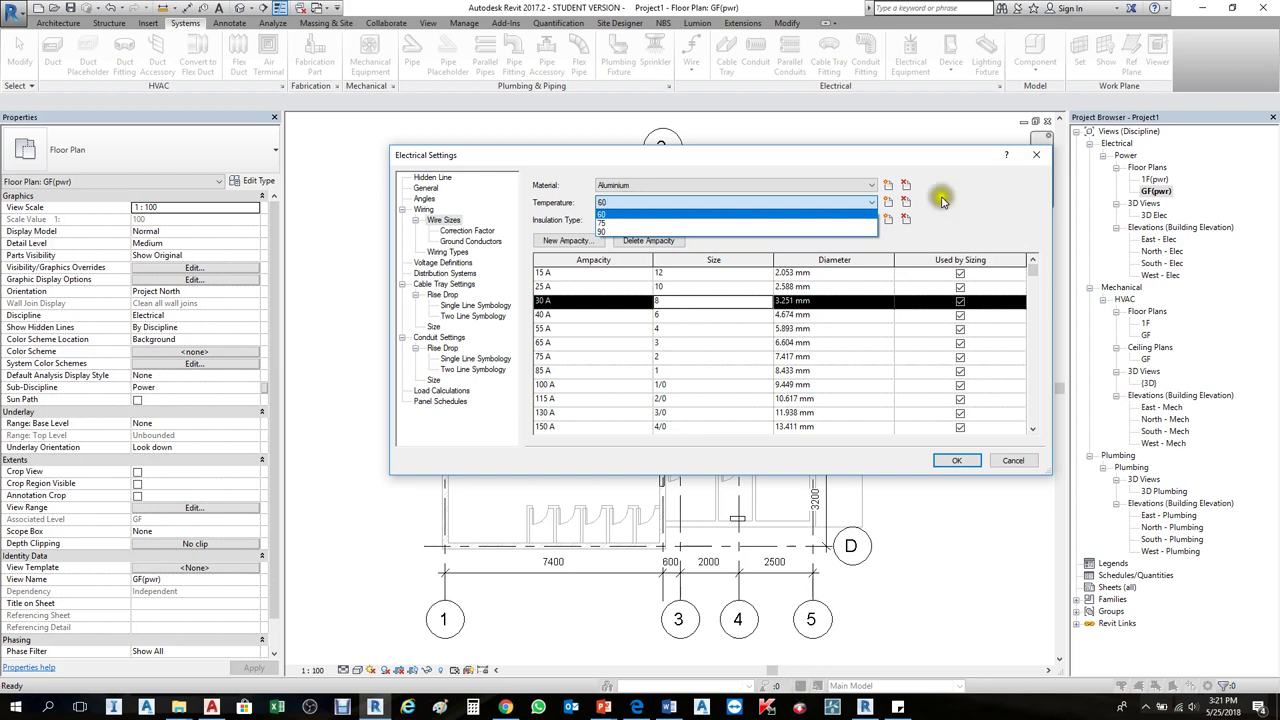
{"action": "left_click", "coordinate": [1006, 195]}
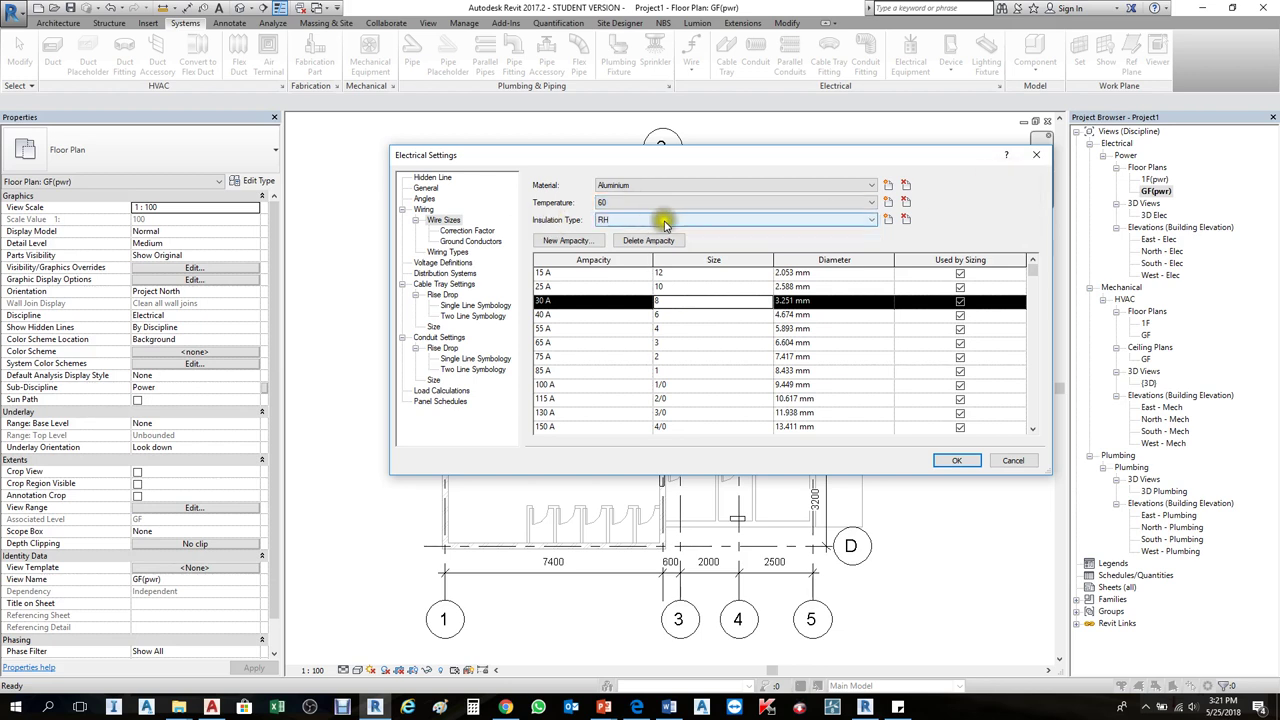
Step: Review the available insulation types, start a new insulation named xlpe based on RH, and cancel it
{"action": "left_click", "coordinate": [718, 220]}
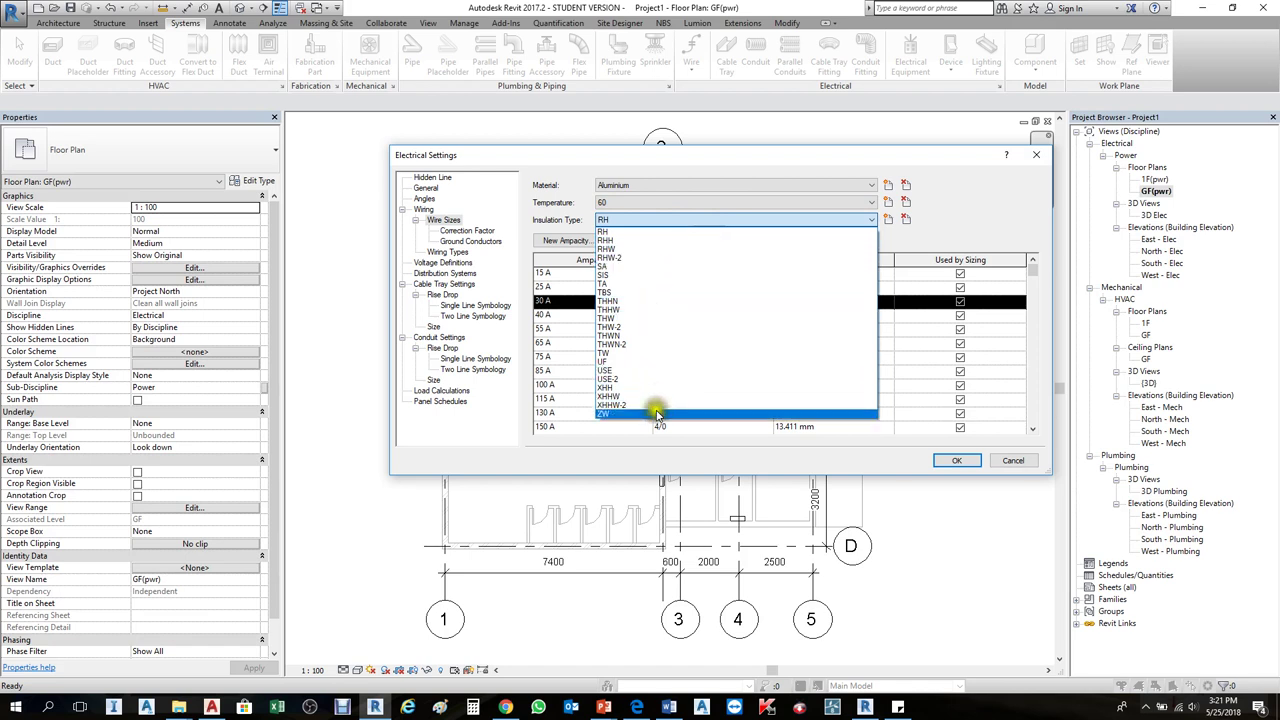
{"action": "left_click", "coordinate": [978, 232]}
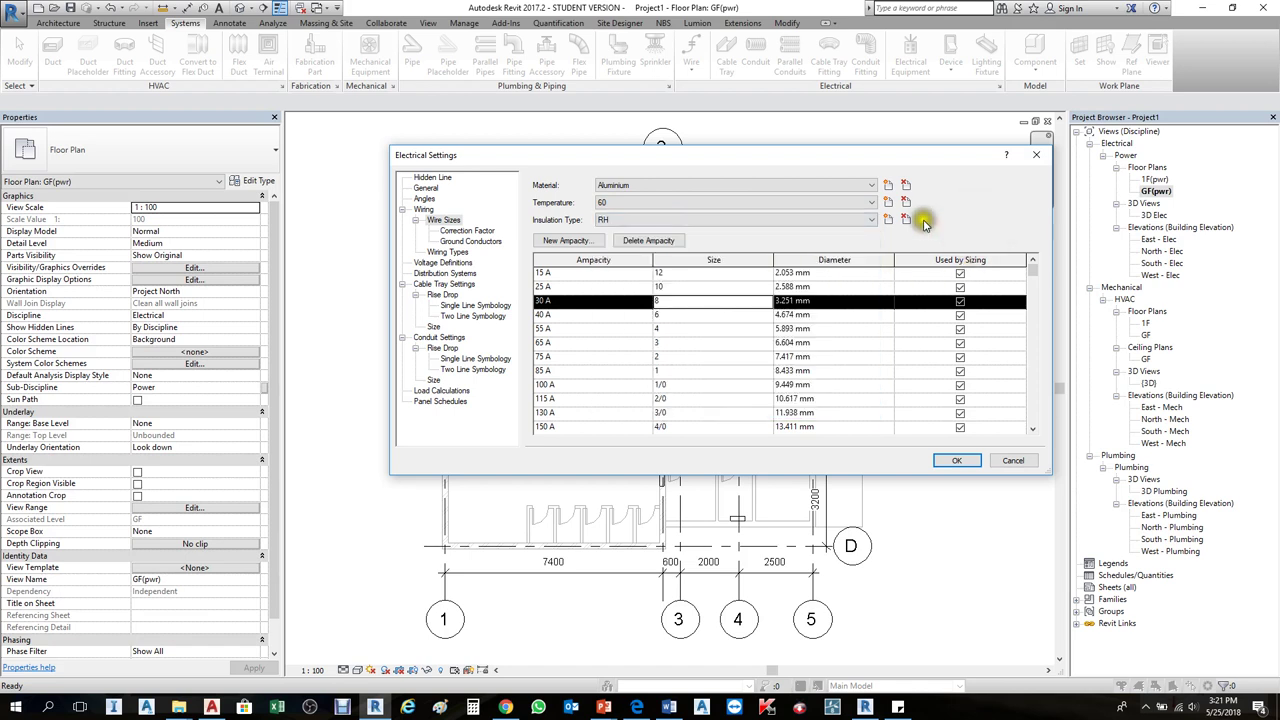
{"action": "left_click", "coordinate": [888, 219]}
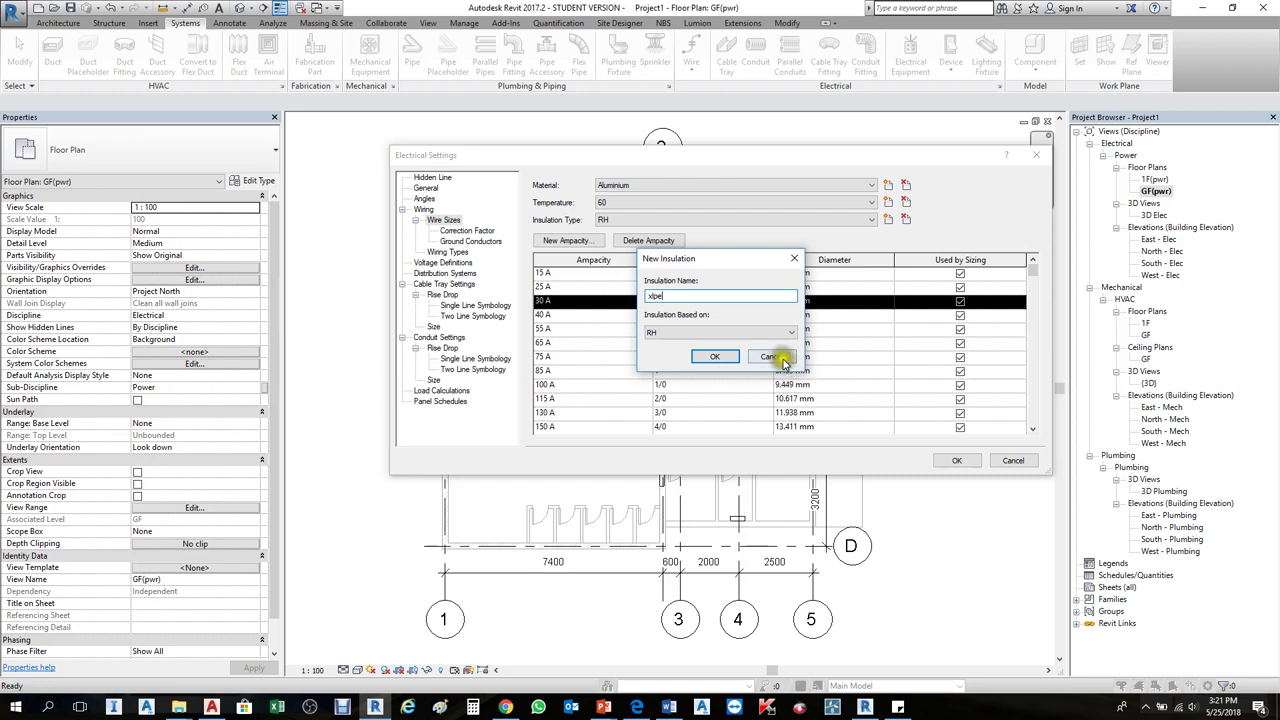
{"action": "left_click", "coordinate": [781, 360]}
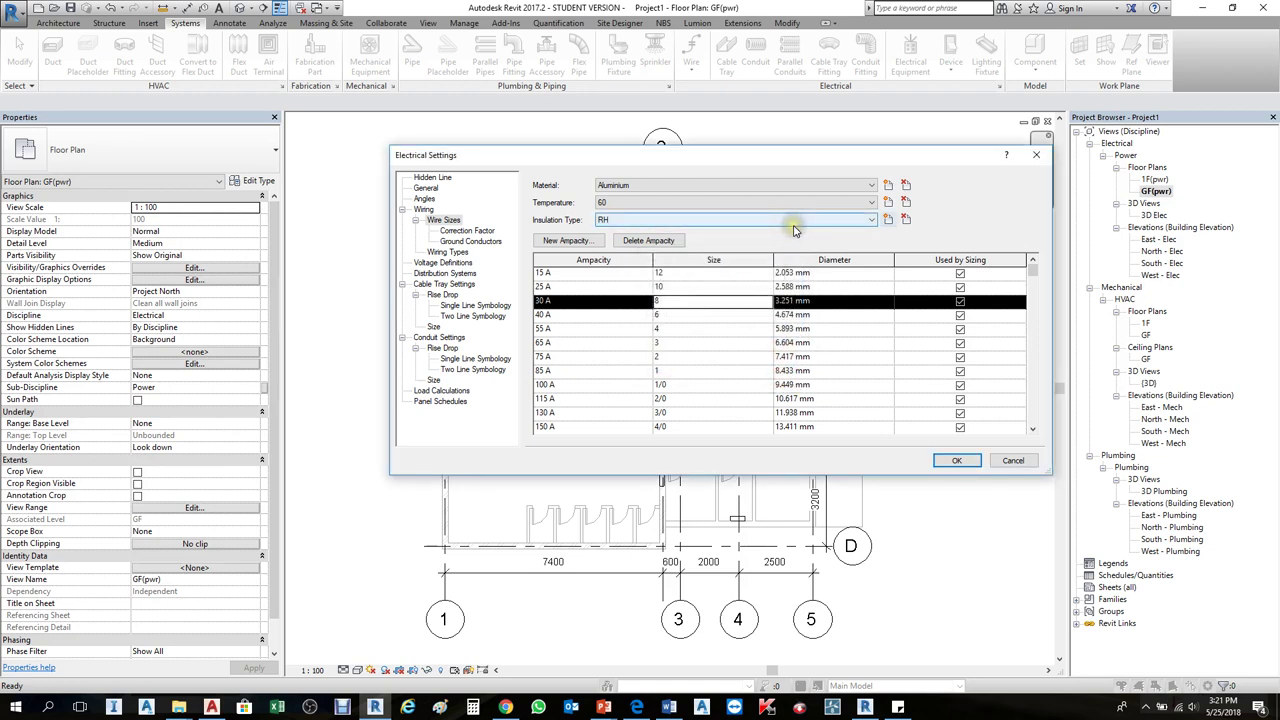
{"action": "left_click", "coordinate": [980, 214]}
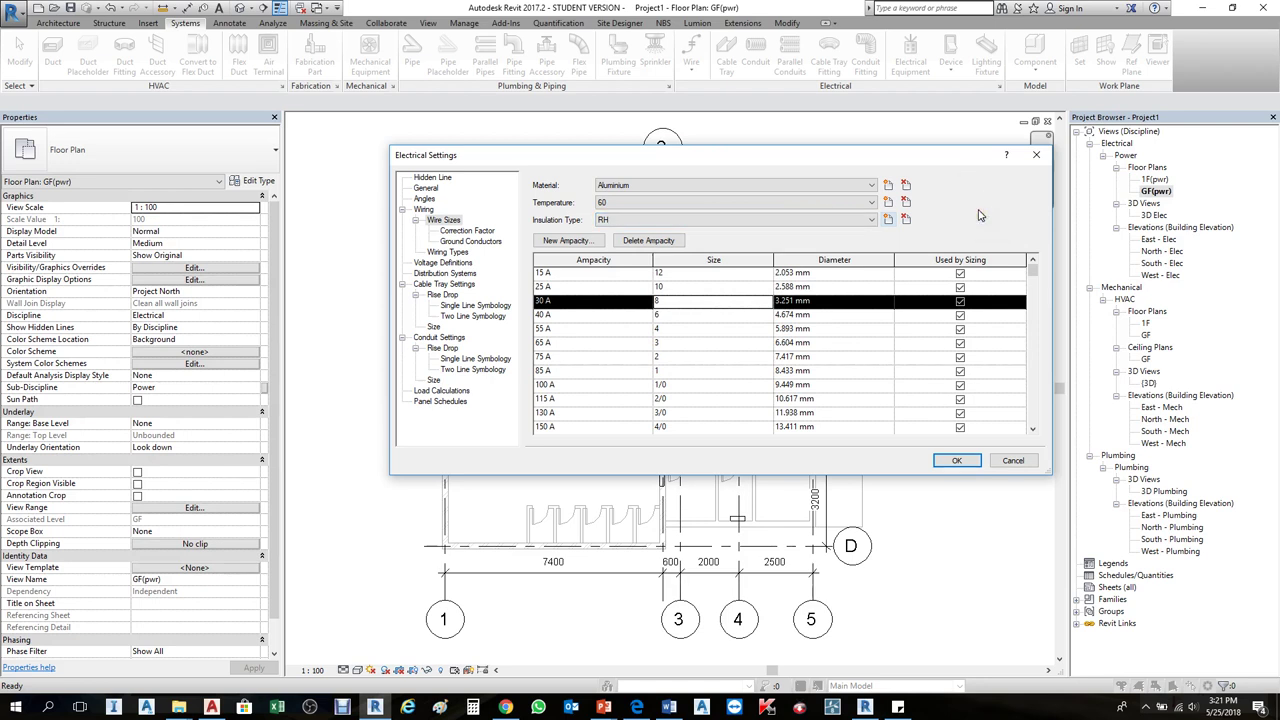
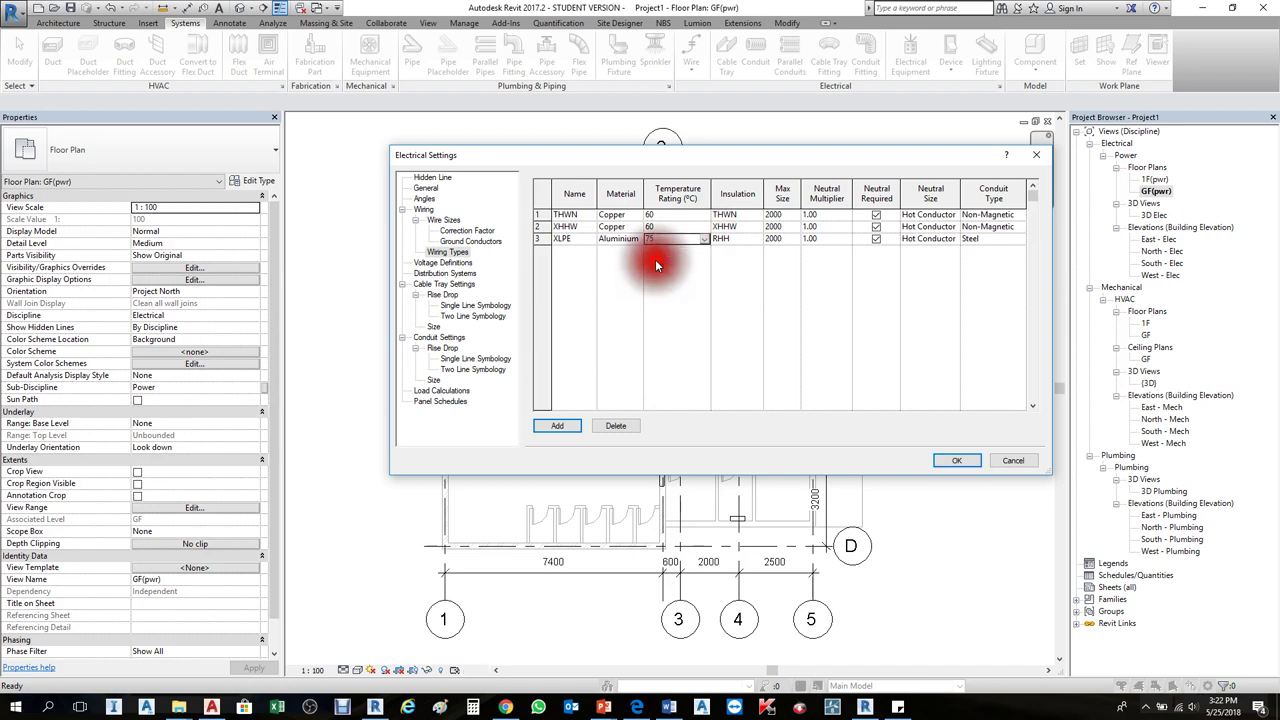
Step: Examine the insulation options for the XLPE wiring type in Wiring Types, comparing them with the insulation type setting in Wire Sizes
{"action": "left_click", "coordinate": [748, 241]}
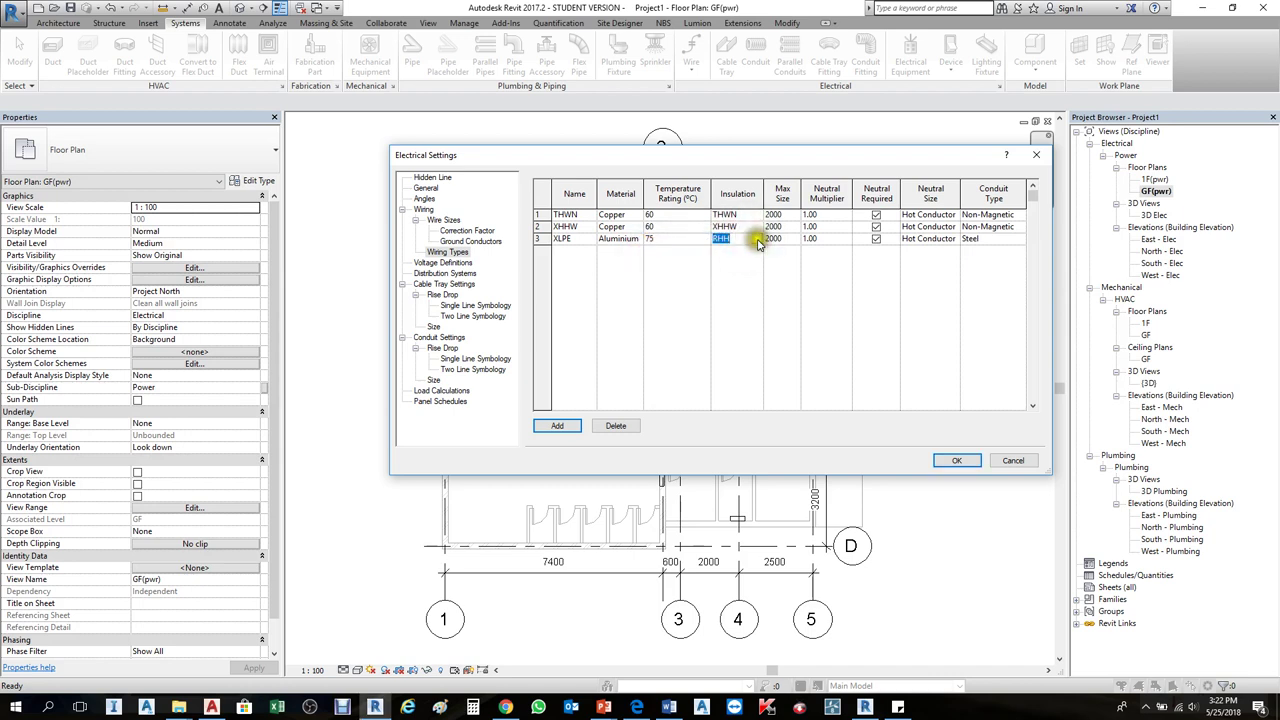
{"action": "left_click", "coordinate": [757, 239]}
{"action": "left_click", "coordinate": [757, 257]}
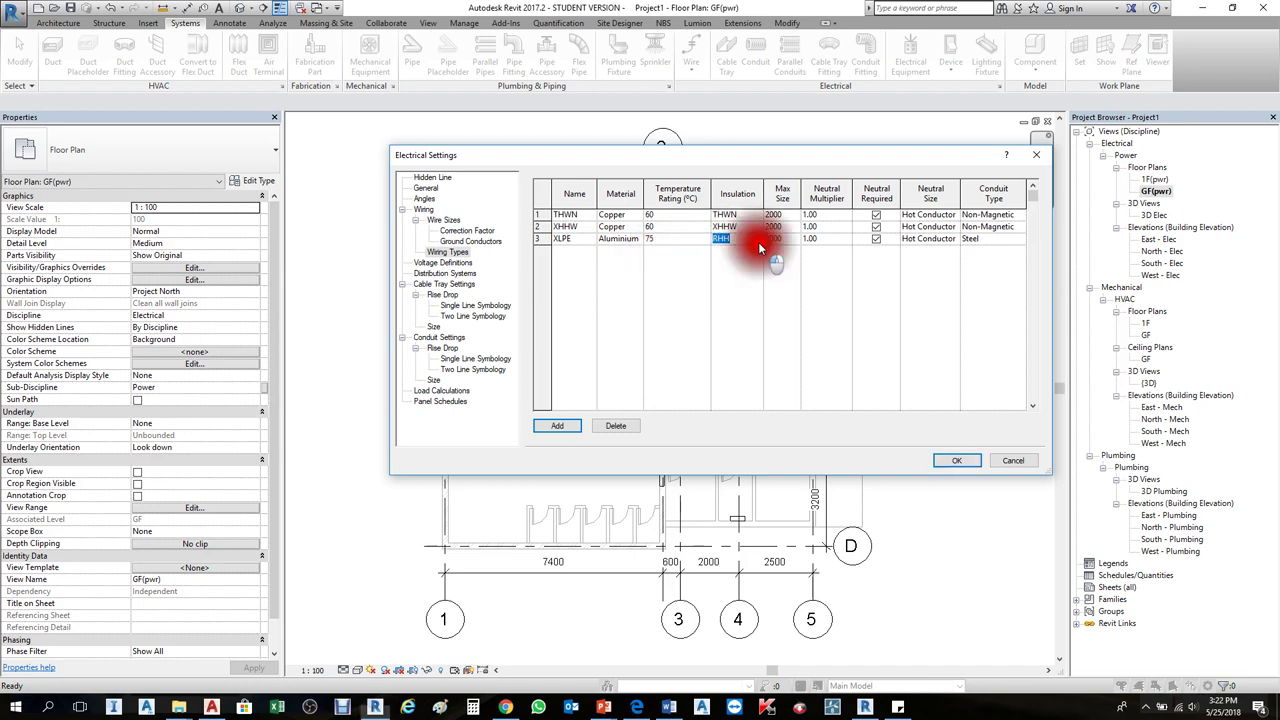
{"action": "left_click", "coordinate": [443, 219]}
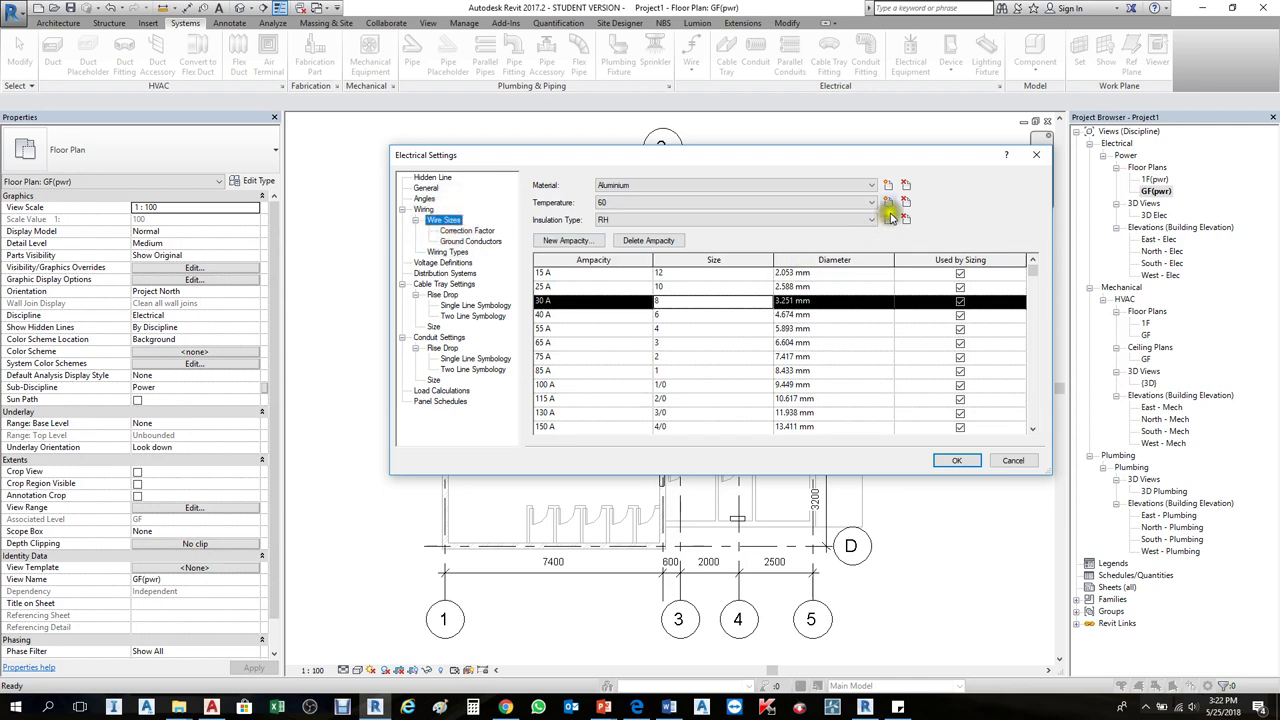
{"action": "left_click", "coordinate": [447, 251]}
{"action": "left_click", "coordinate": [758, 240]}
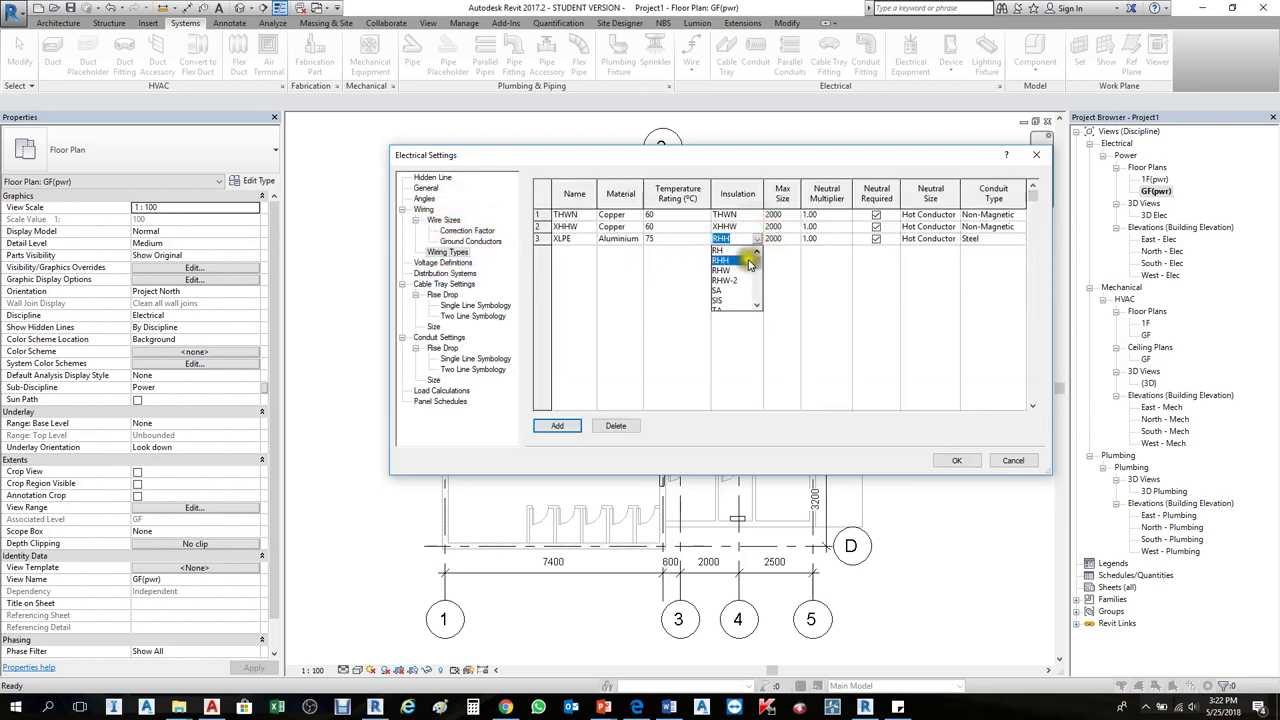
{"action": "scroll", "coordinate": [744, 280], "scroll_direction": "down", "scroll_amount": 5}
{"action": "left_click", "coordinate": [797, 294]}
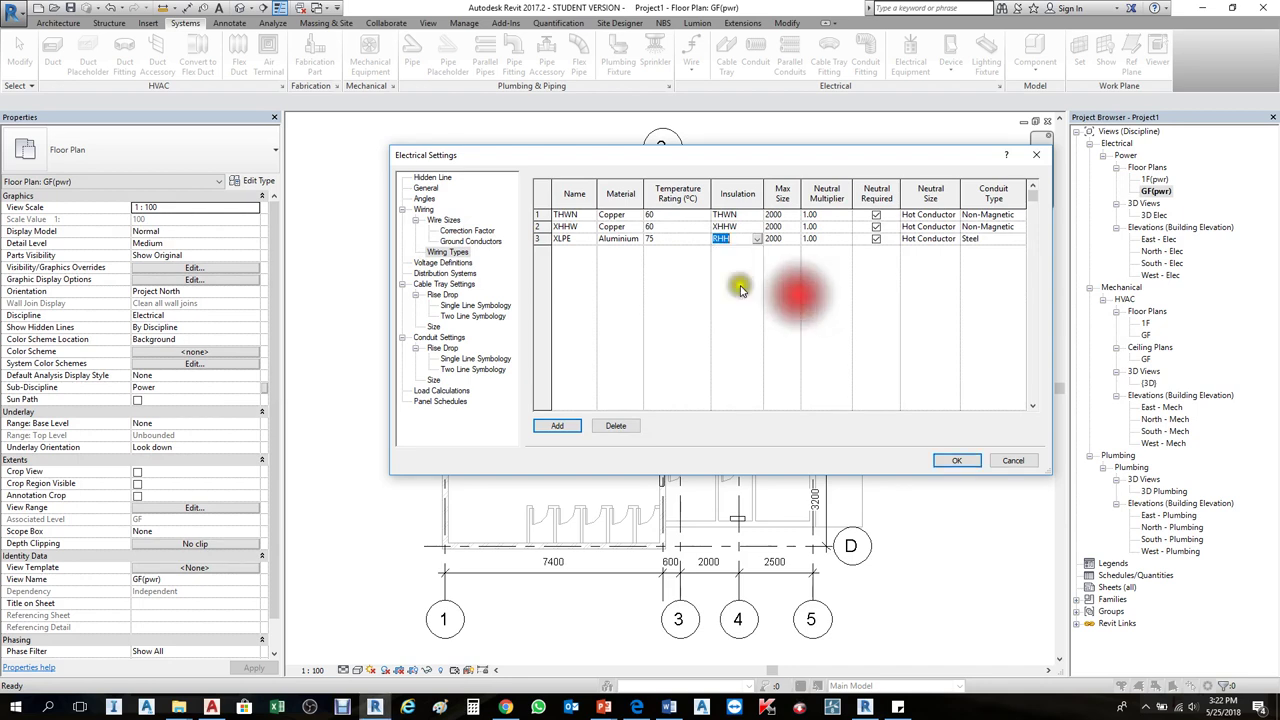
{"action": "left_click", "coordinate": [443, 219]}
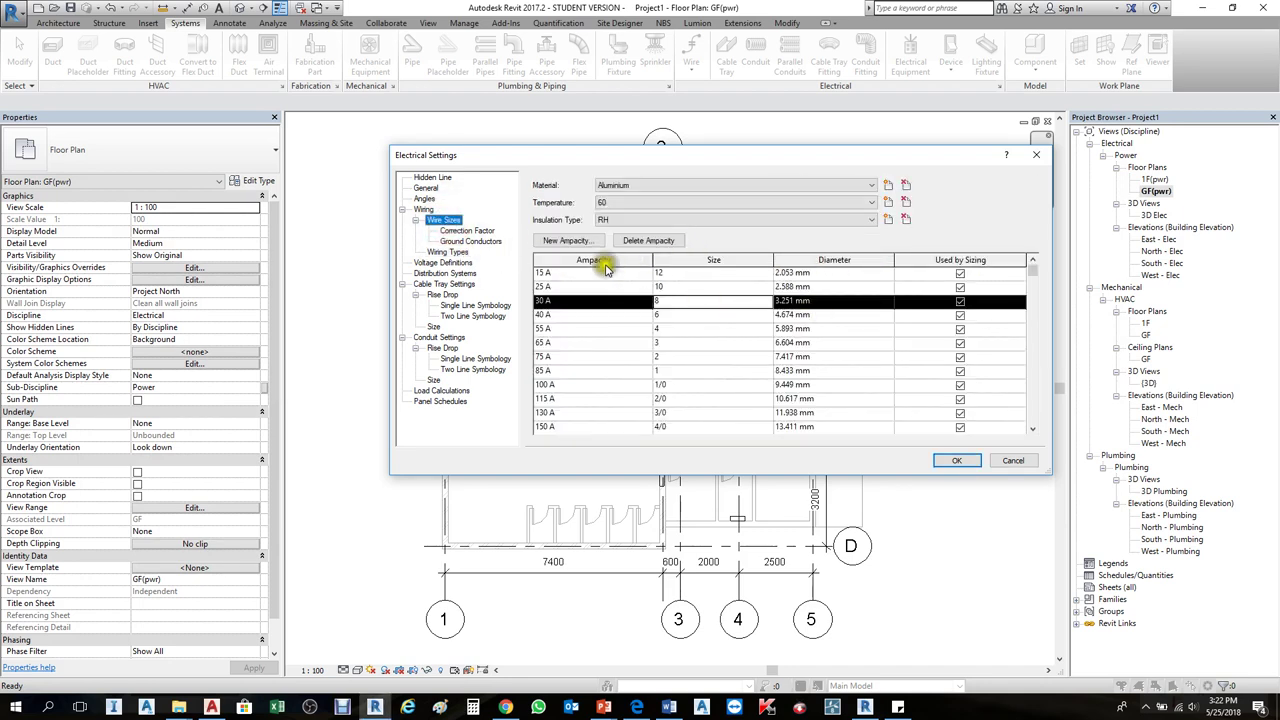
Step: Add an XLPE insulation type based on RH in Wire Sizes, and set the XLPE wiring type's insulation to XHHW
{"action": "left_click", "coordinate": [887, 219]}
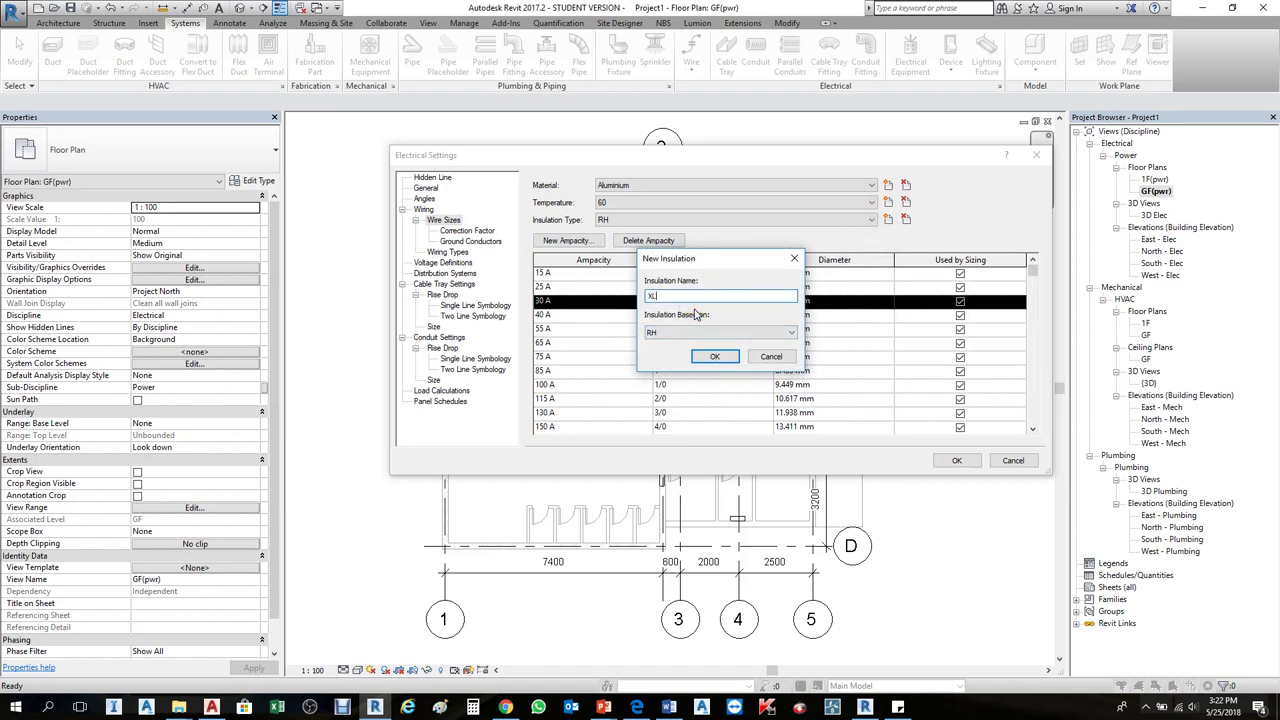
{"action": "left_click", "coordinate": [715, 358]}
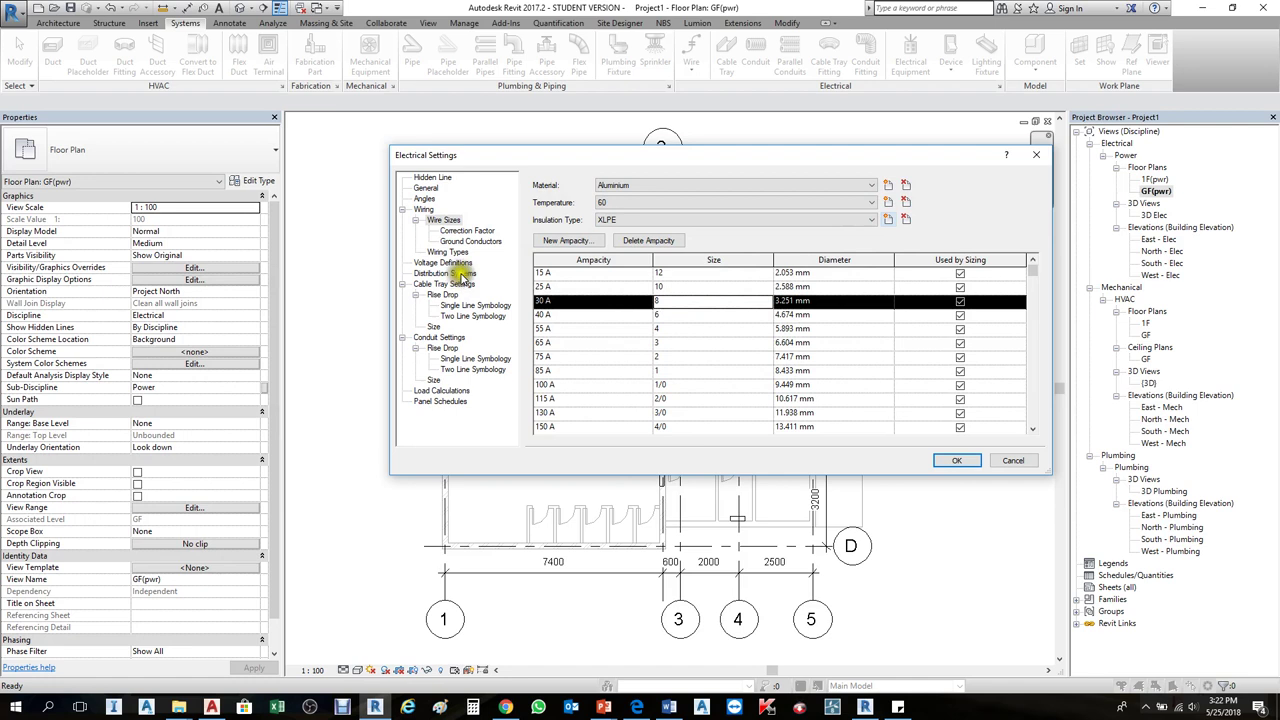
{"action": "left_click", "coordinate": [448, 254]}
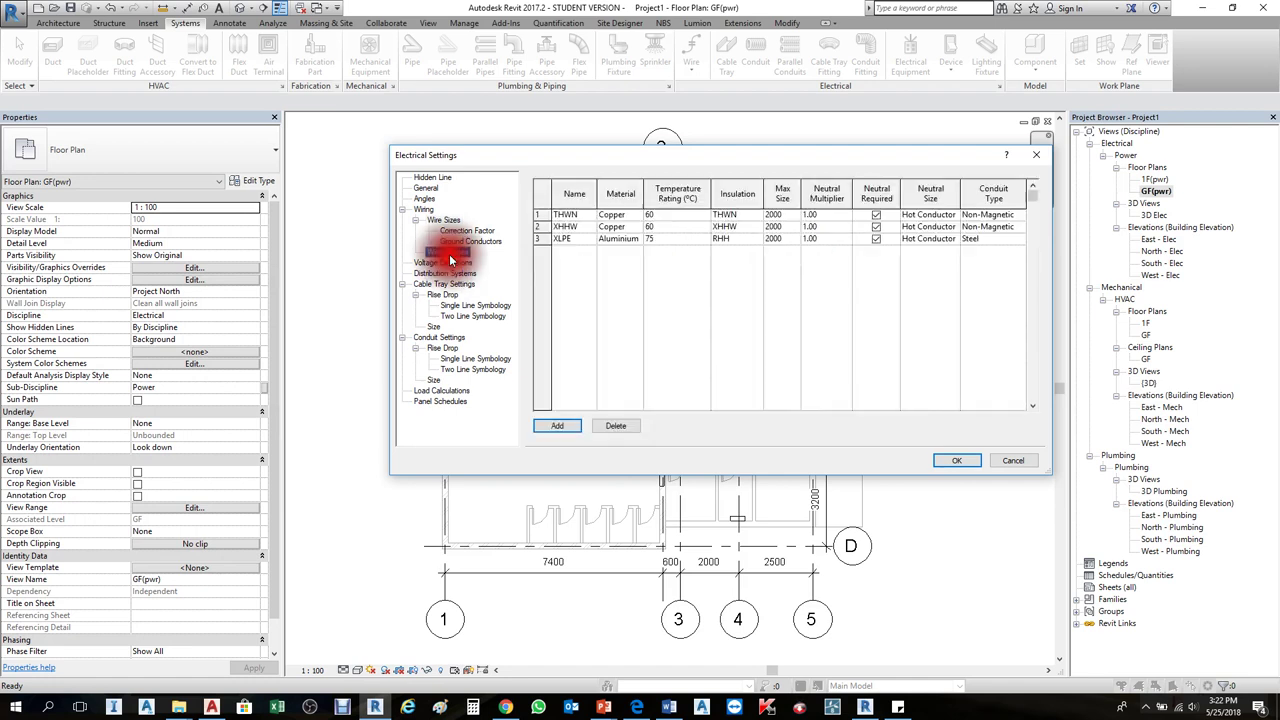
{"action": "double_click", "coordinate": [750, 241]}
{"action": "left_click", "coordinate": [756, 241]}
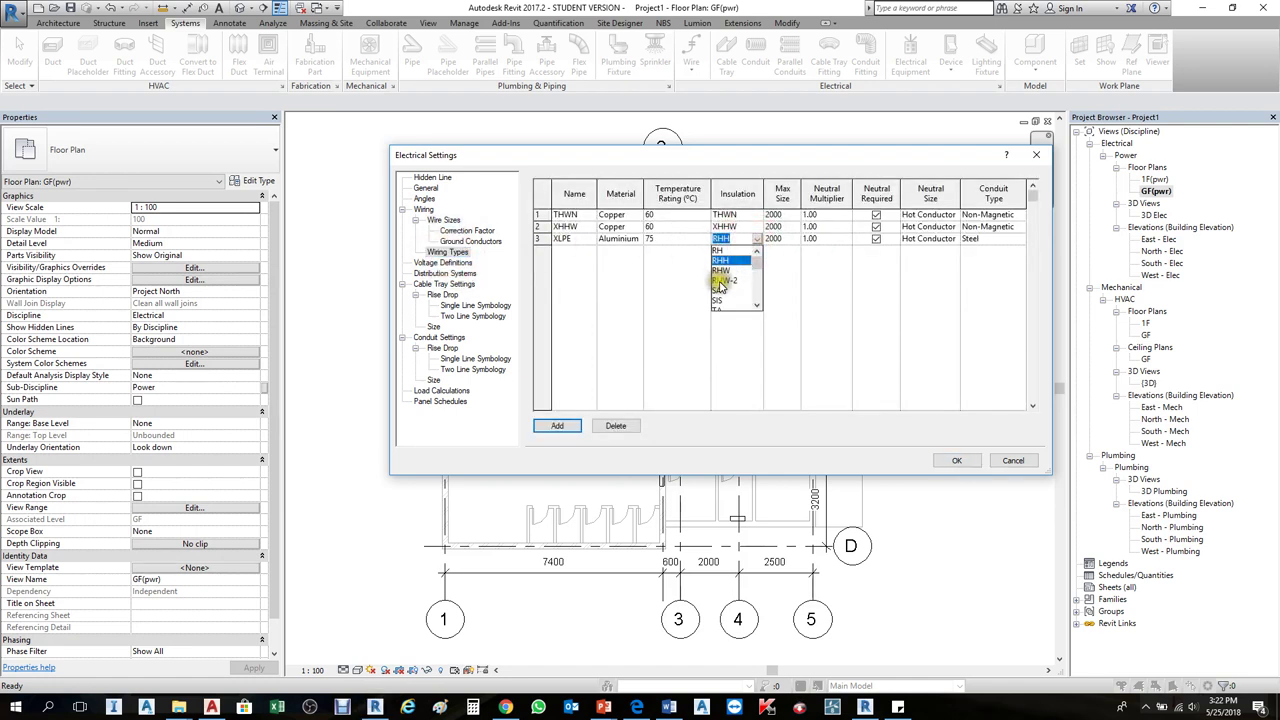
{"action": "type", "text": "X"}
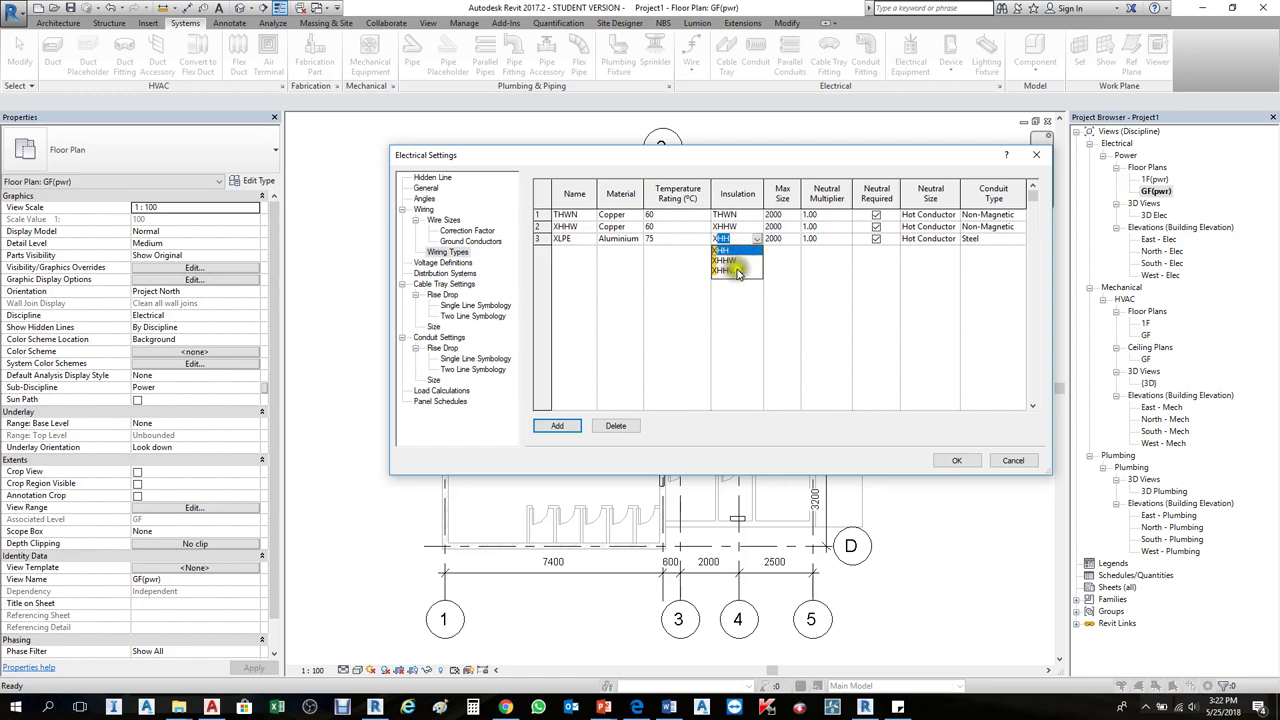
{"action": "left_click", "coordinate": [729, 261]}
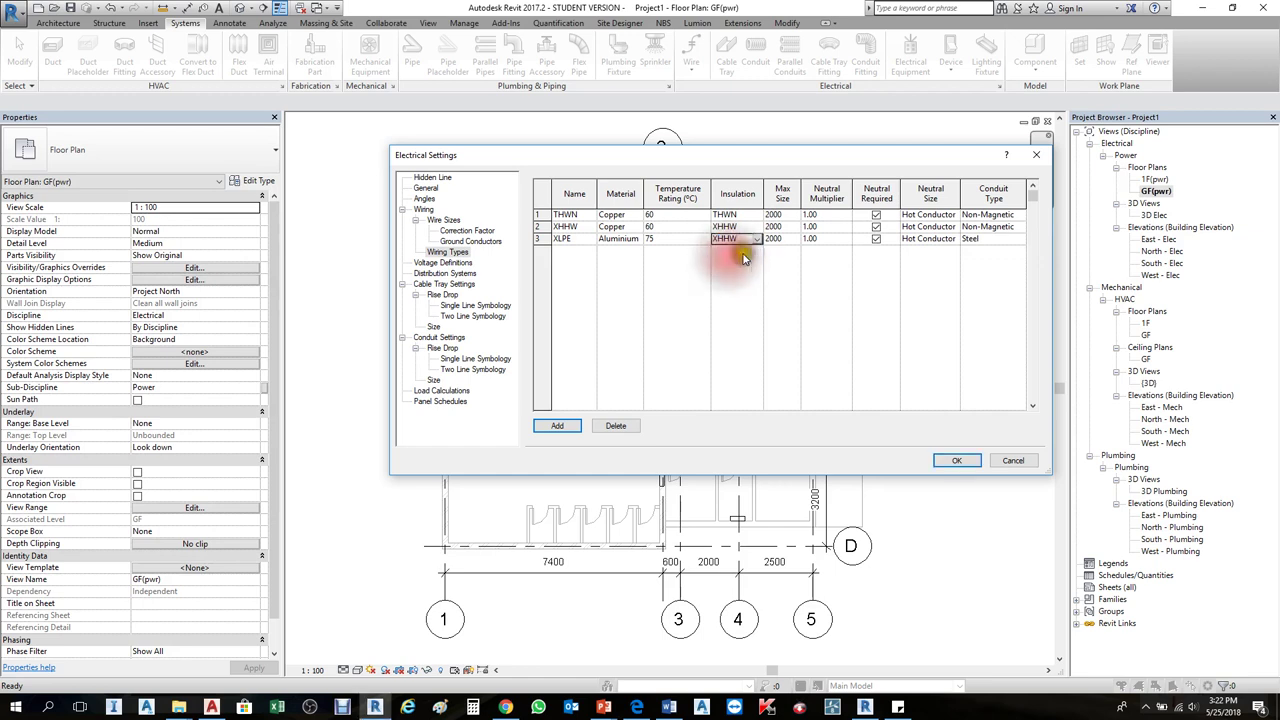
Step: Examine the maximum size options and the neutral multiplier of the XLPE wiring type
{"action": "left_click", "coordinate": [788, 240]}
{"action": "left_click", "coordinate": [793, 244]}
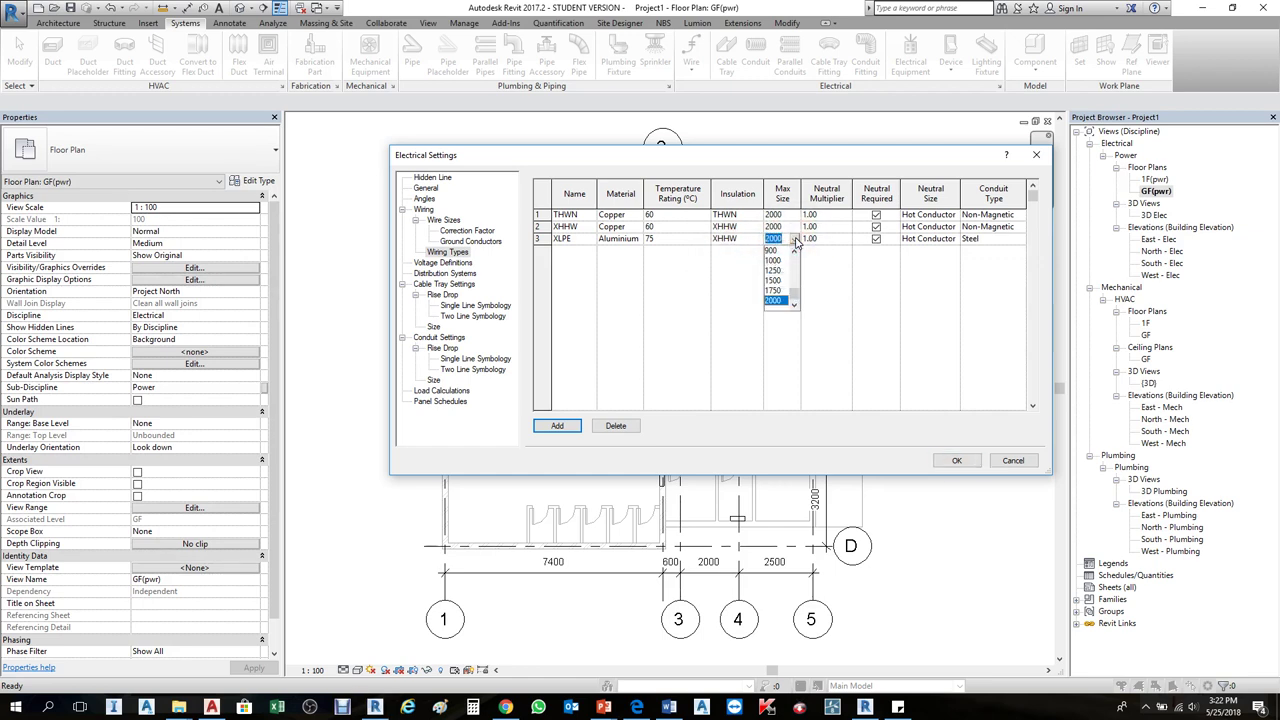
{"action": "left_click", "coordinate": [796, 243]}
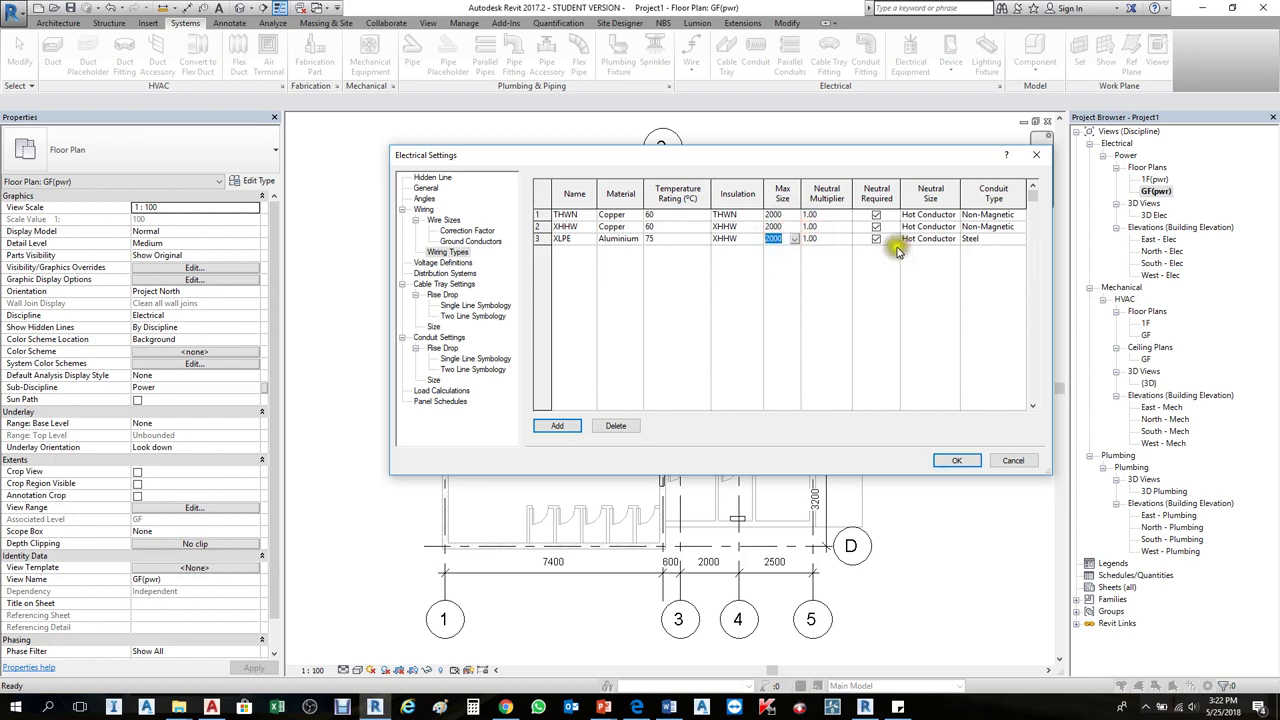
{"action": "left_click", "coordinate": [827, 238]}
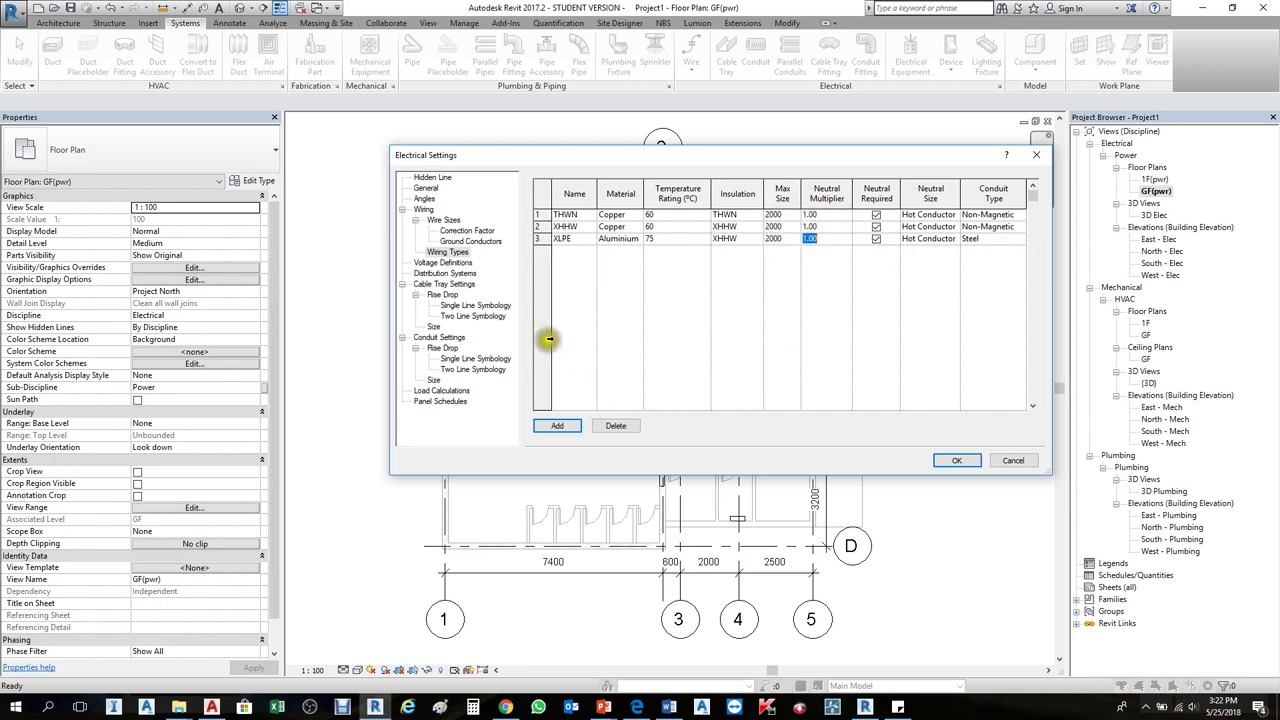
Step: Review the voltage definitions with their names, values, minimums and maximums
{"action": "left_click", "coordinate": [438, 264]}
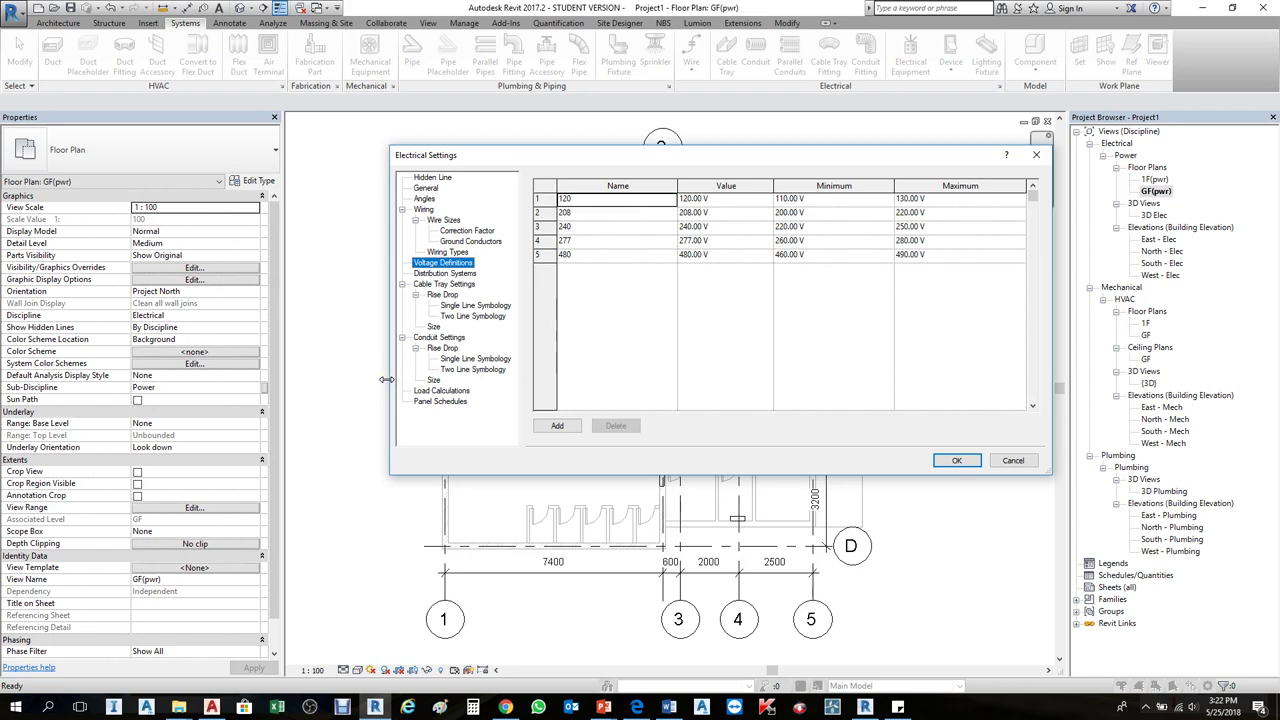
{"action": "left_click", "coordinate": [438, 265]}
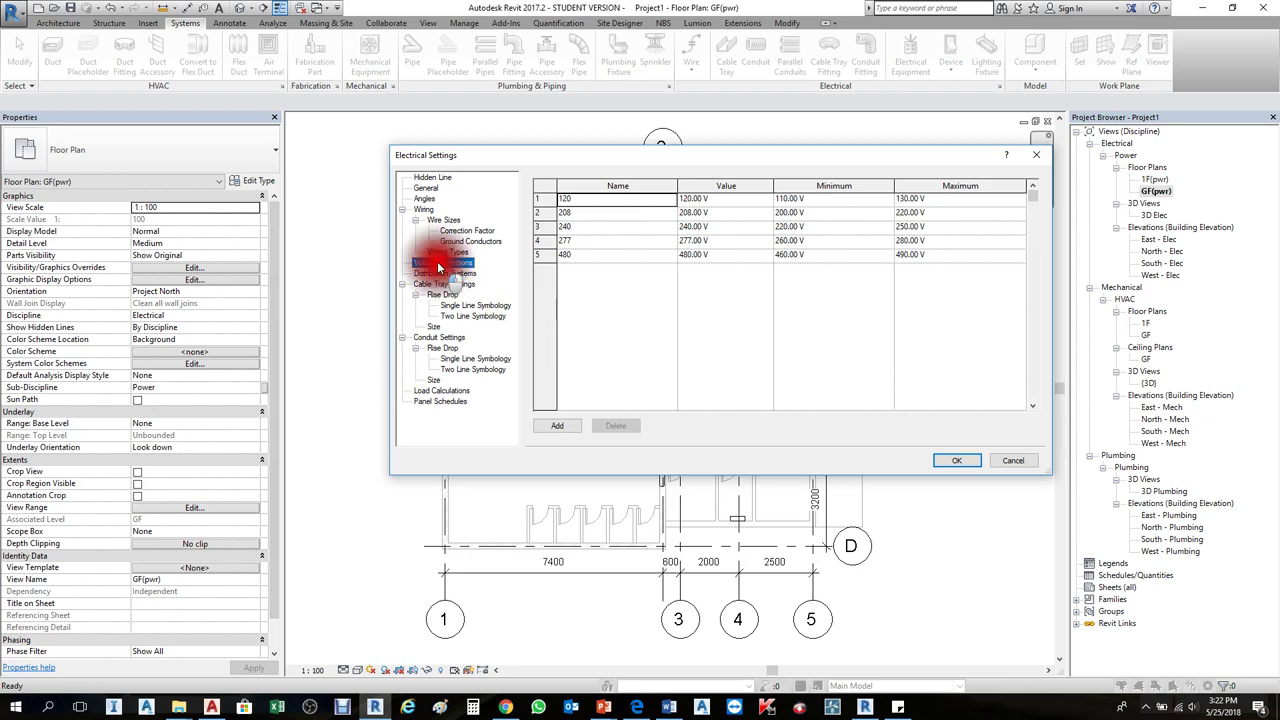
{"action": "left_click", "coordinate": [587, 243]}
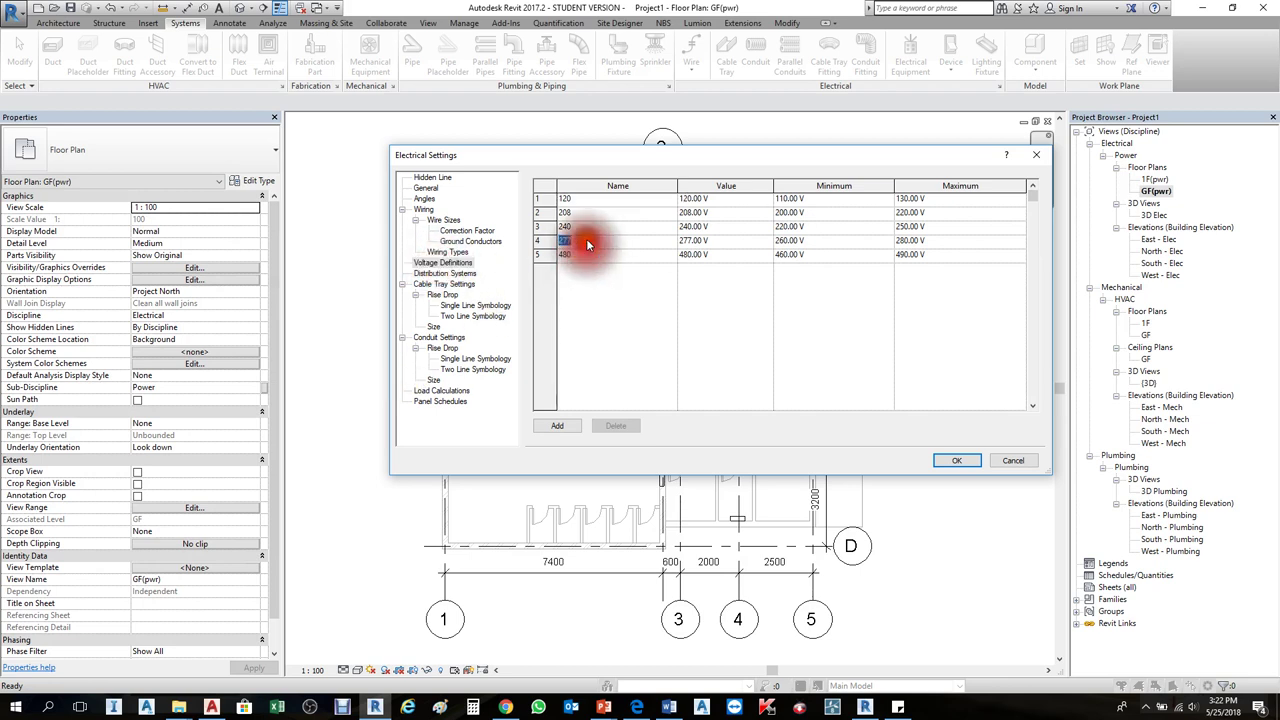
{"action": "left_click", "coordinate": [586, 213]}
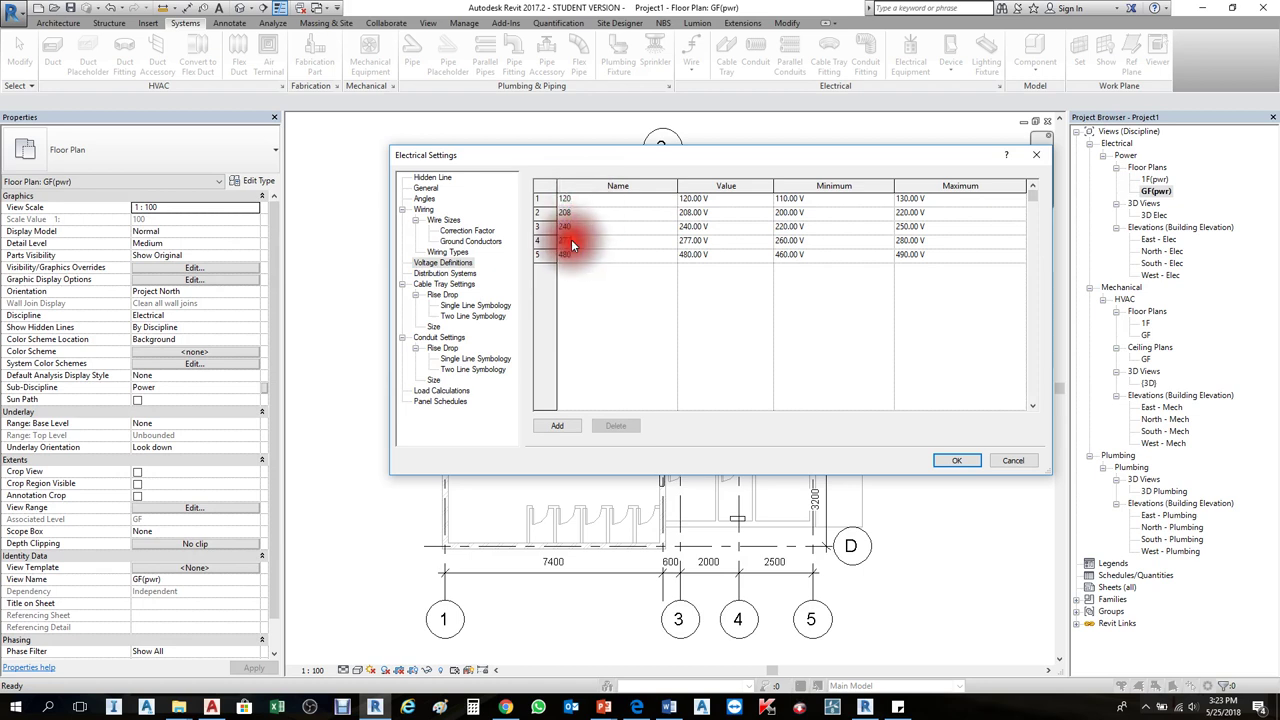
{"action": "left_click", "coordinate": [566, 243]}
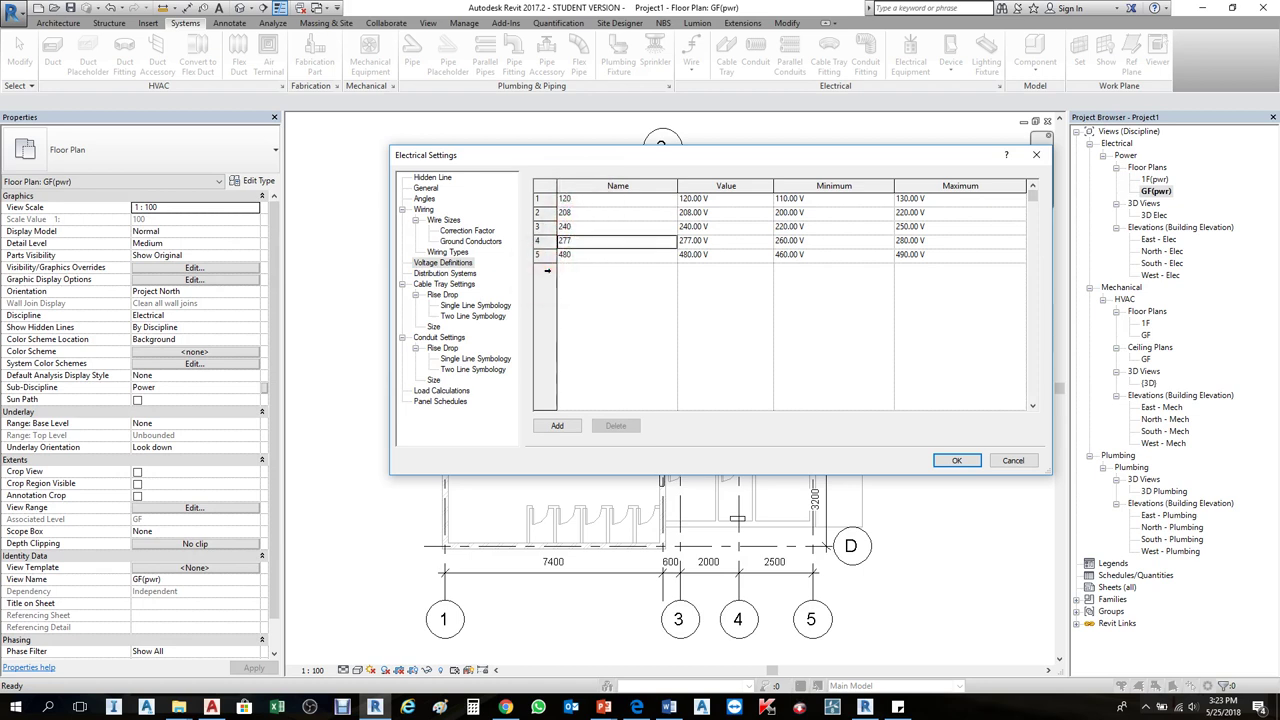
Step: Add a voltage definition named 220 with a value of 220 V and a minimum of 120 V
{"action": "left_click", "coordinate": [557, 425]}
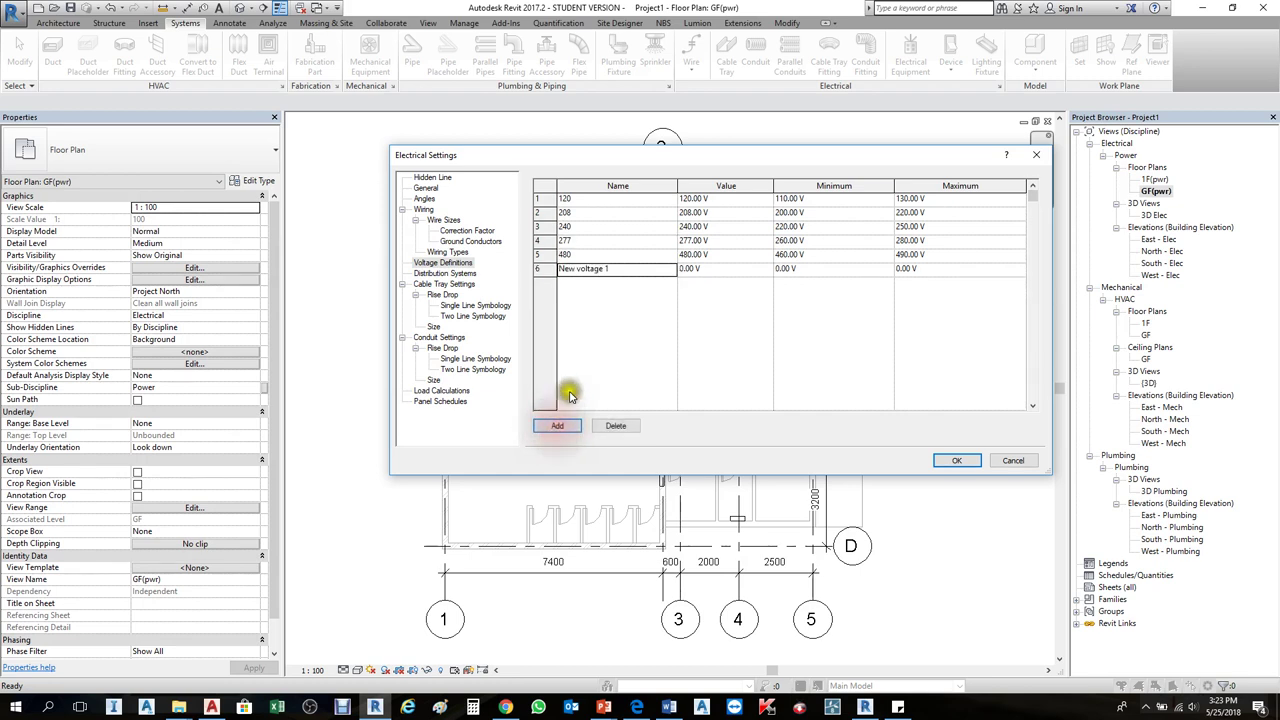
{"action": "left_click", "coordinate": [605, 272]}
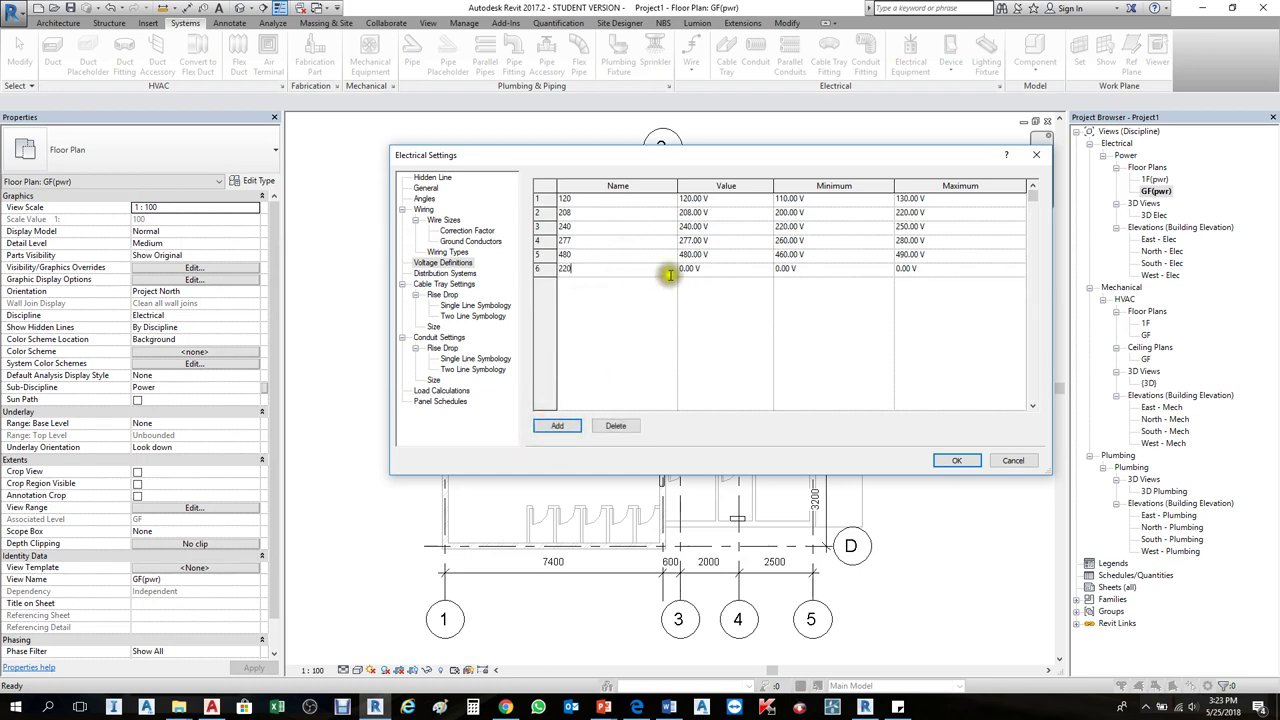
{"action": "left_click", "coordinate": [730, 270]}
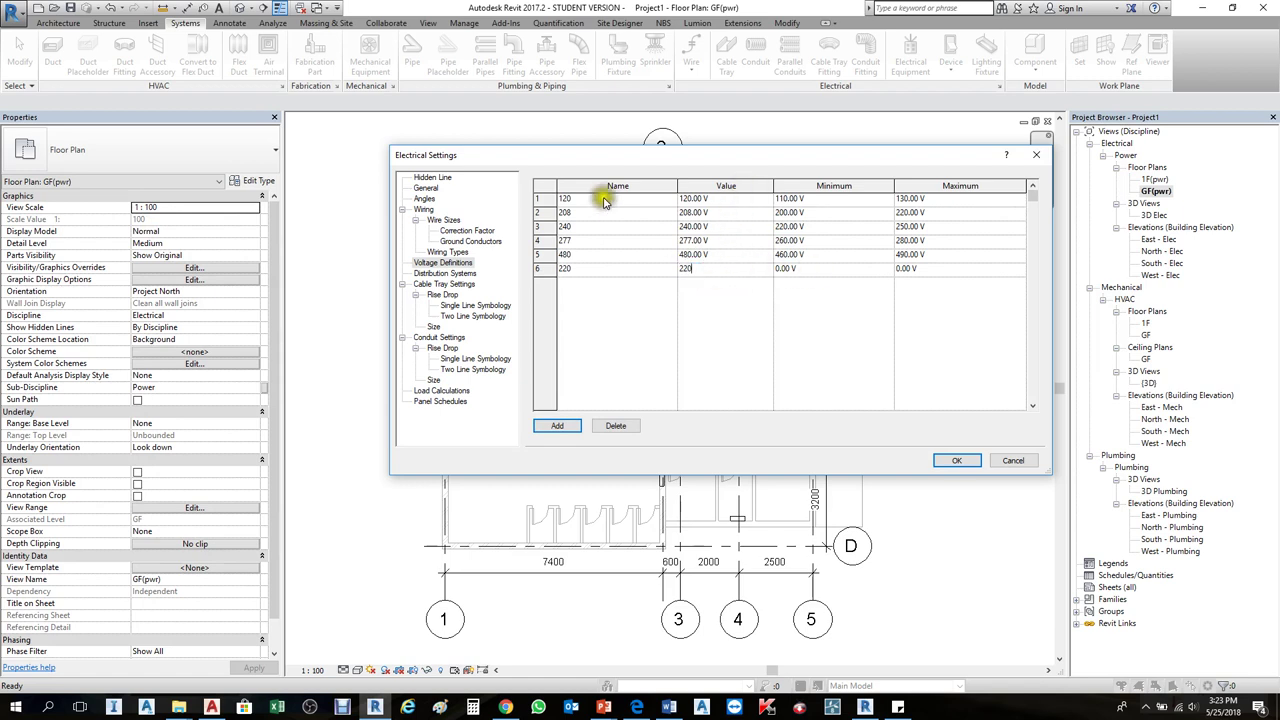
{"action": "left_click", "coordinate": [827, 272]}
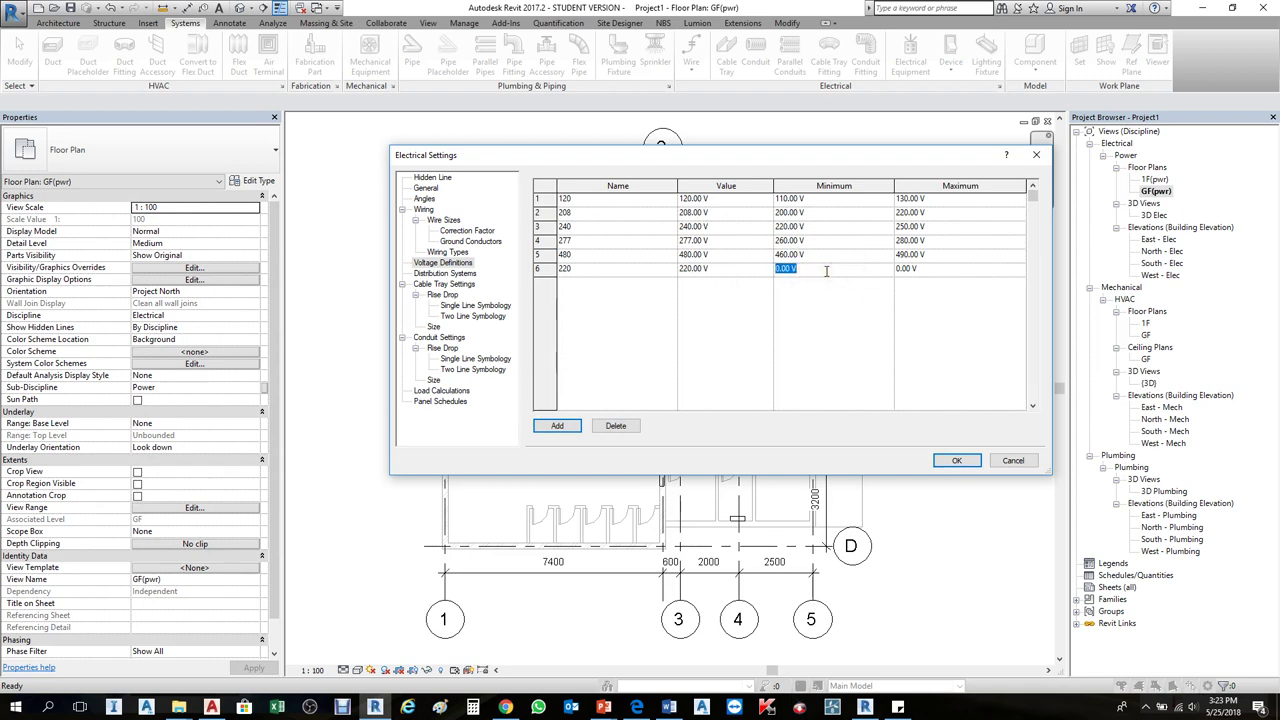
{"action": "key", "text": "Tab"}
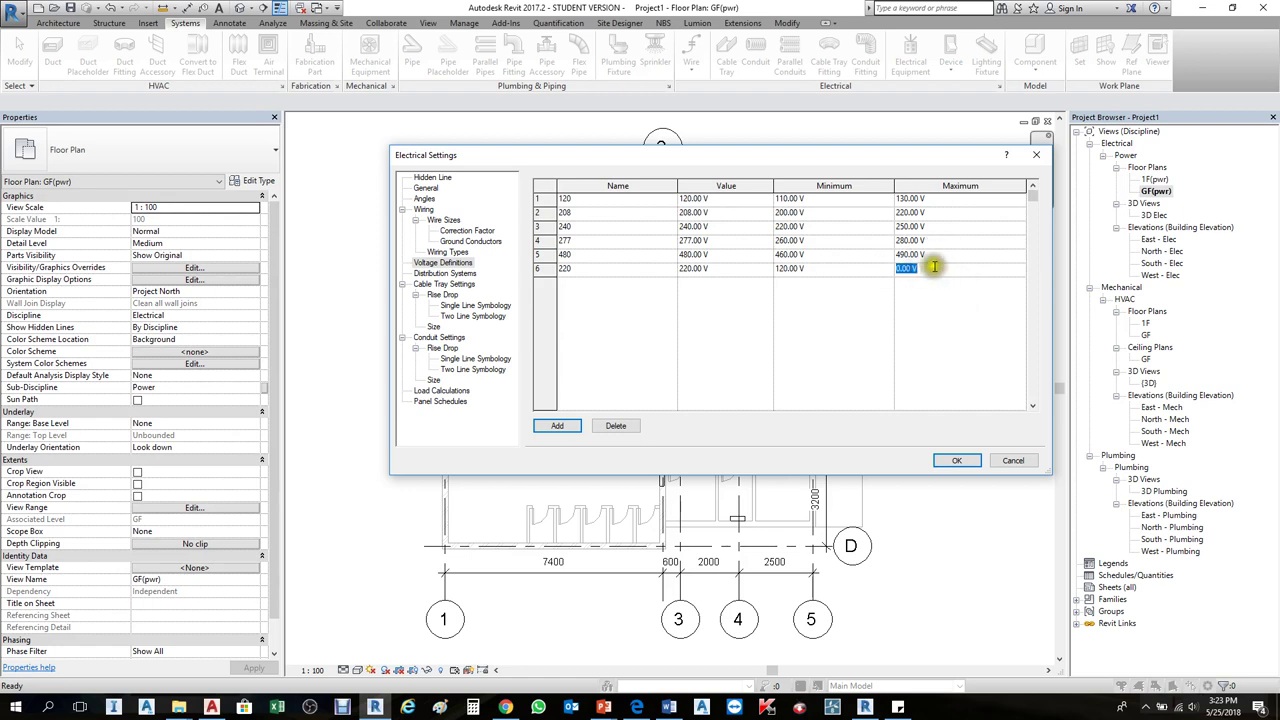
{"action": "left_click", "coordinate": [453, 273]}
{"action": "left_click", "coordinate": [716, 364]}
{"action": "left_click", "coordinate": [772, 316]}
Step: Review the names of the distribution systems, comparing the 480/277 Wye and 120/240 Single entries
{"action": "left_click", "coordinate": [437, 273]}
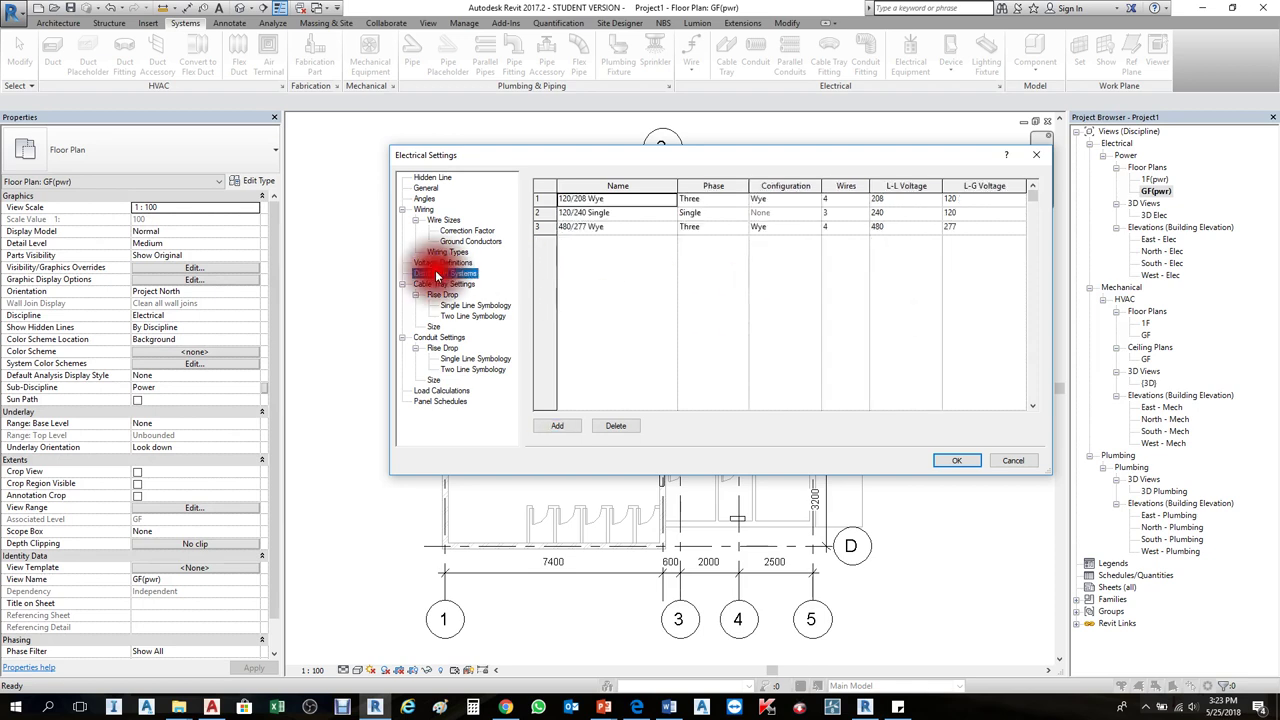
{"action": "left_click", "coordinate": [587, 247]}
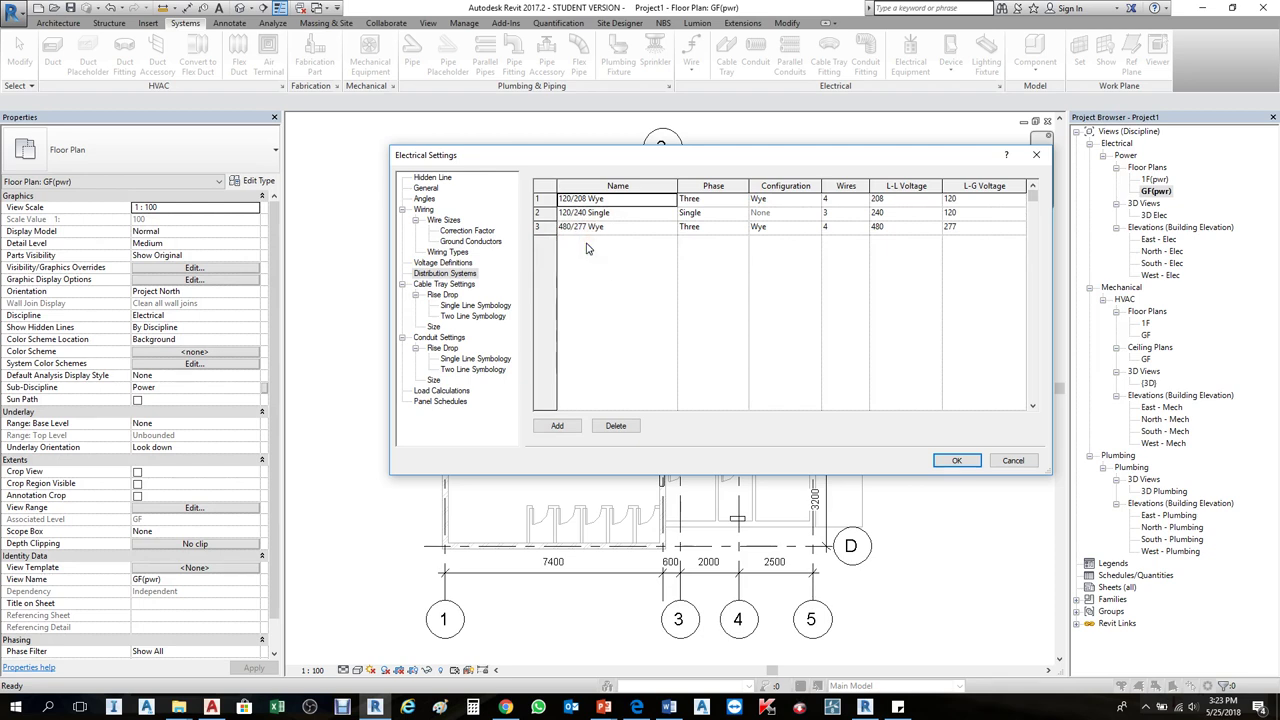
{"action": "left_click", "coordinate": [568, 242]}
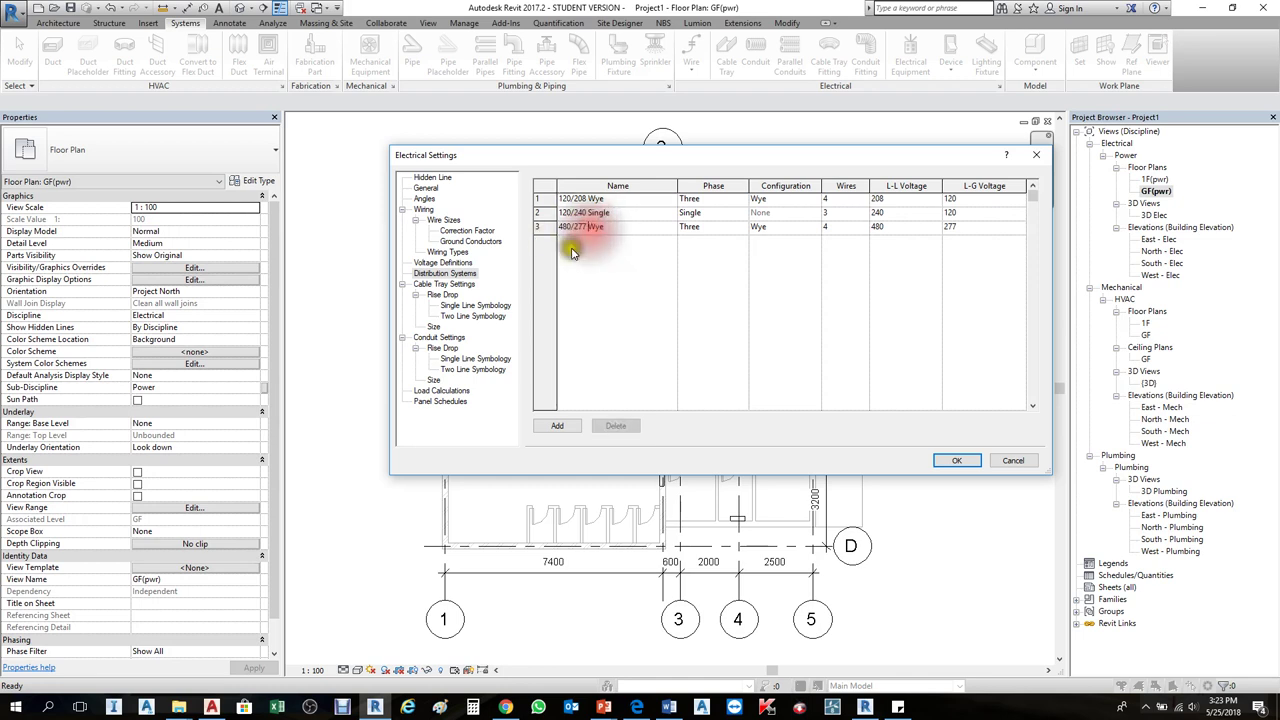
{"action": "left_click", "coordinate": [560, 230]}
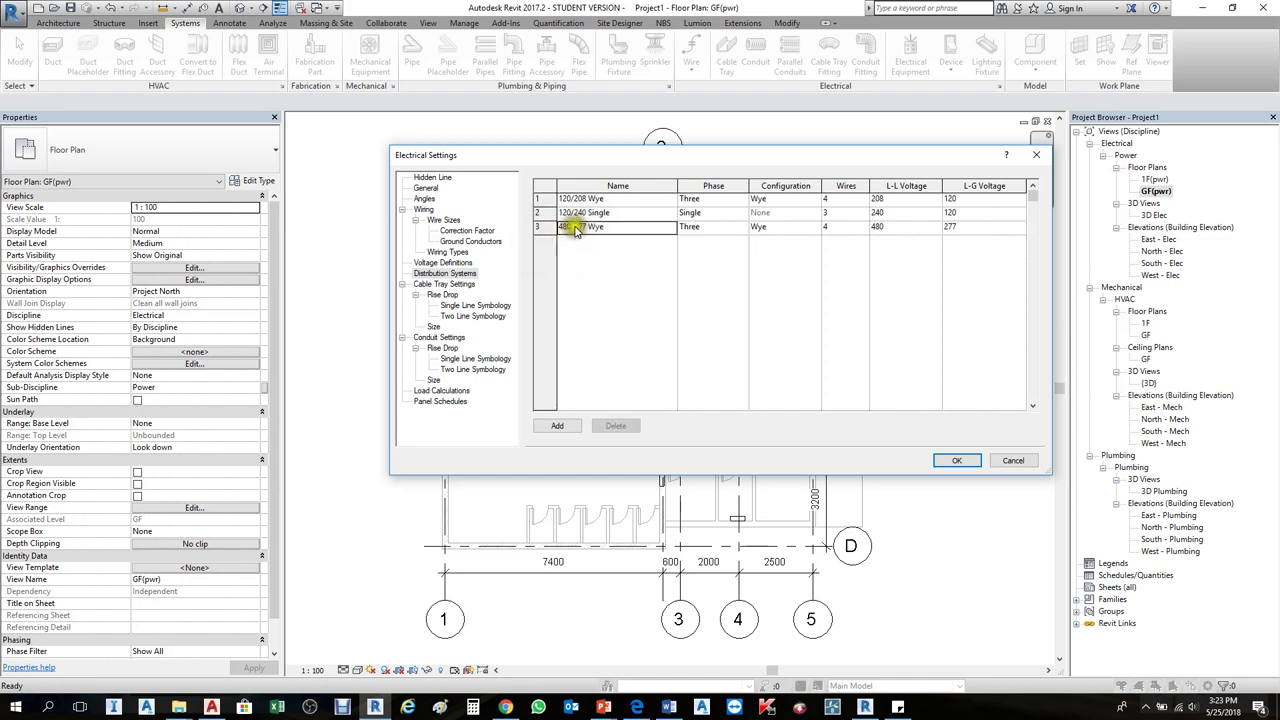
{"action": "left_click", "coordinate": [578, 226]}
{"action": "left_click_drag", "start_coordinate": [612, 227], "coordinate": [513, 229]}
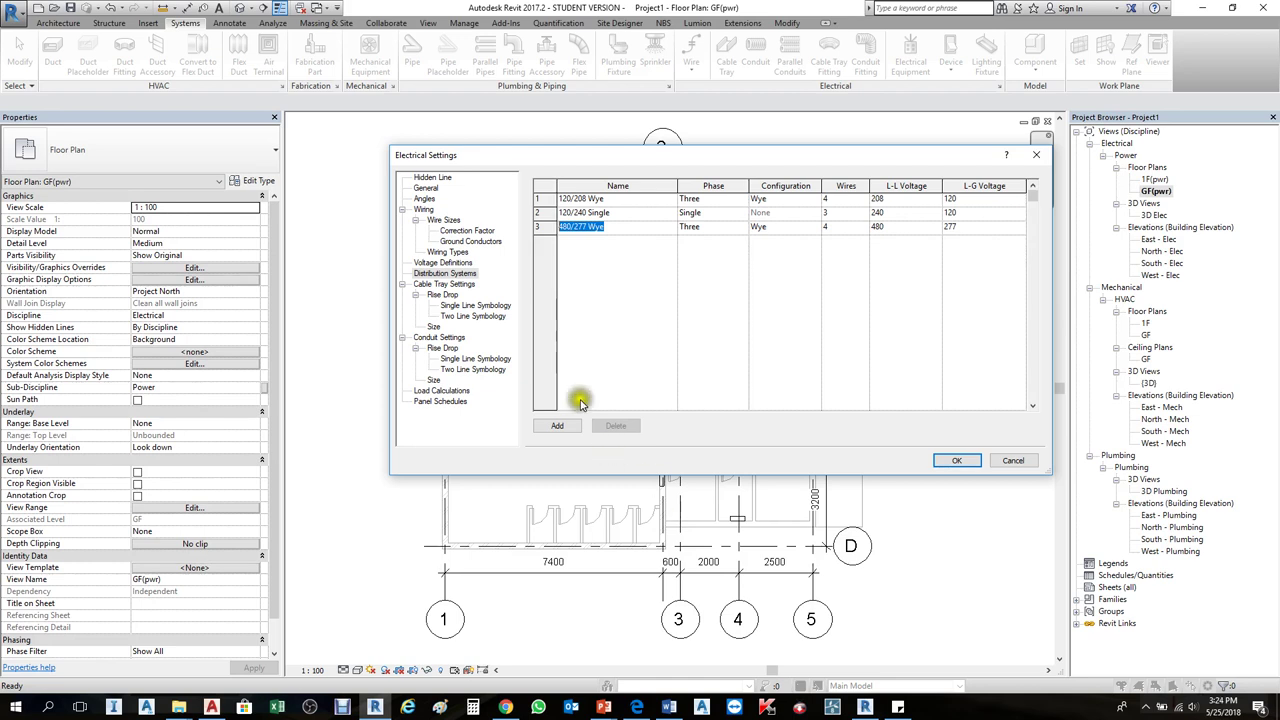
{"action": "left_click", "coordinate": [624, 230]}
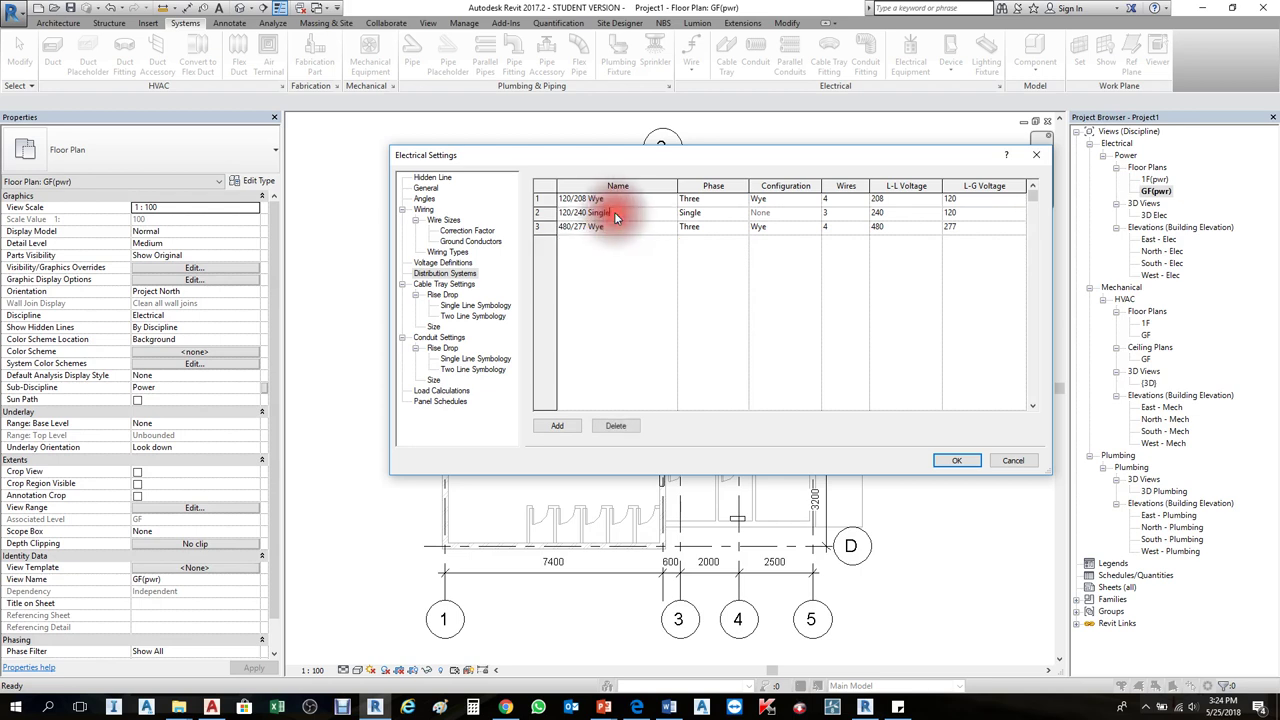
{"action": "left_click", "coordinate": [579, 209]}
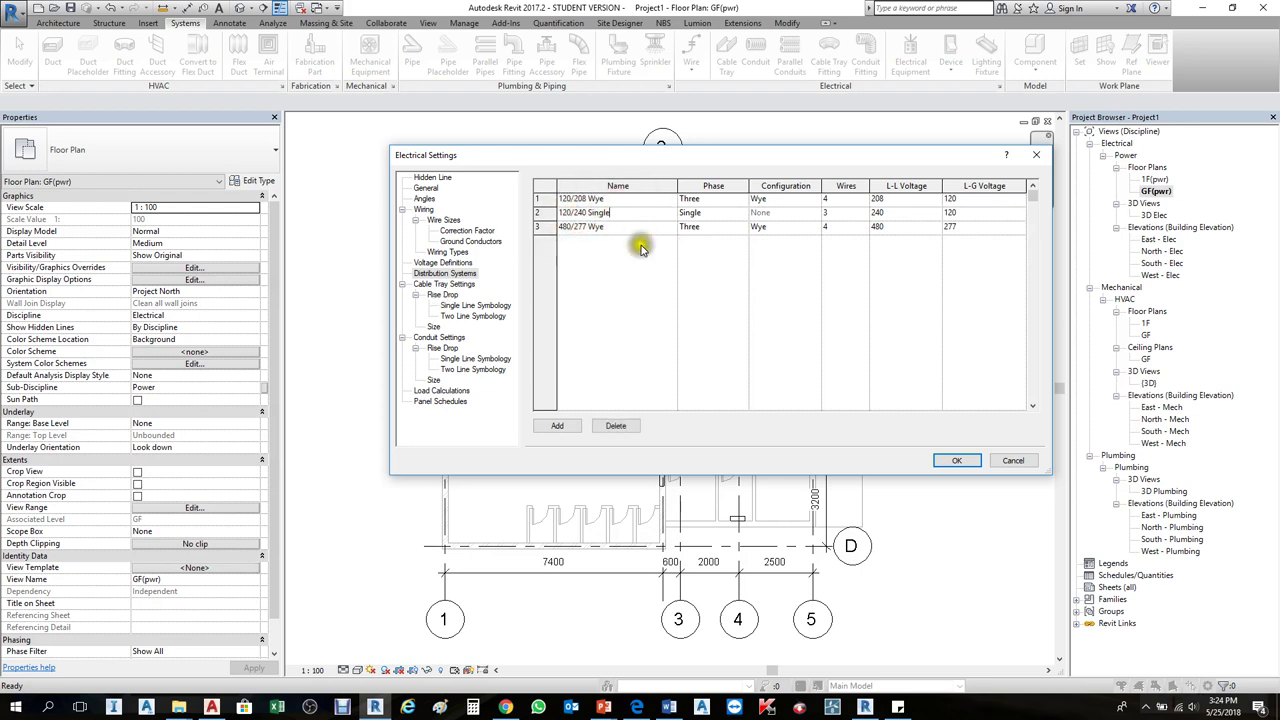
Step: Examine the phase, configuration and wire count settings of the distribution systems, focusing on the 480/277 Wye system
{"action": "left_click", "coordinate": [725, 212]}
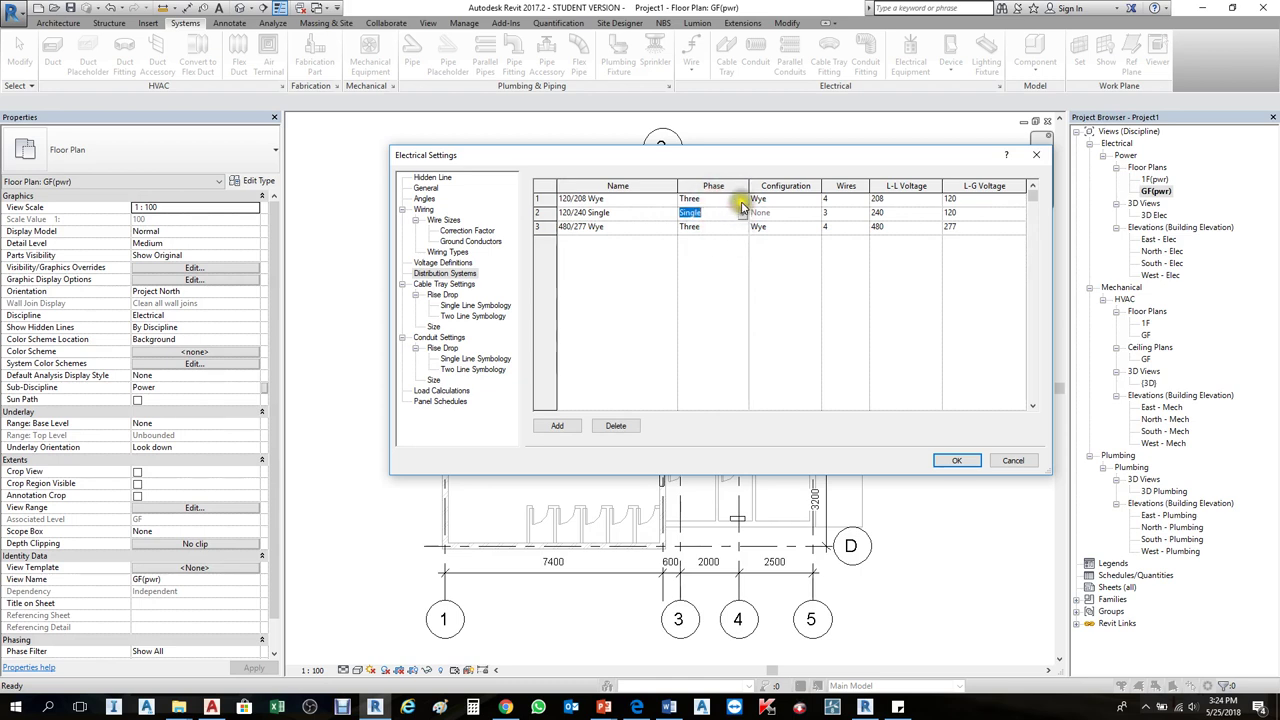
{"action": "left_click", "coordinate": [722, 200]}
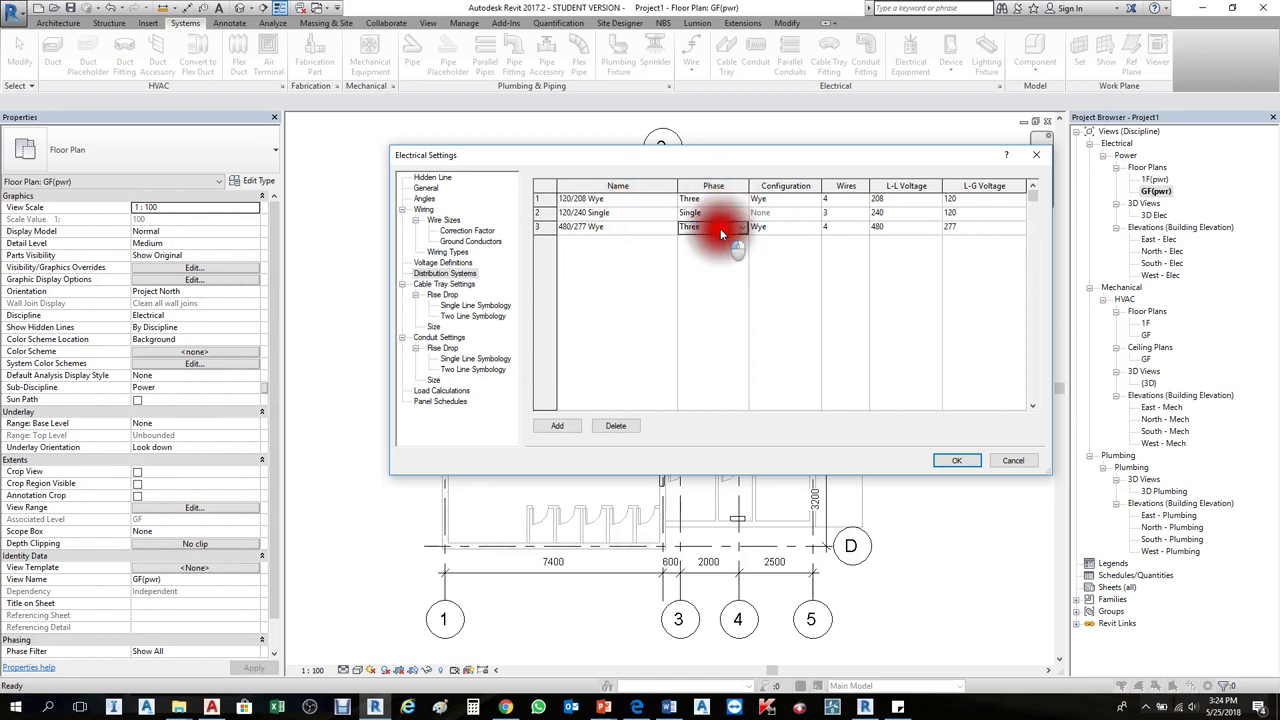
{"action": "left_click", "coordinate": [720, 228]}
{"action": "left_click", "coordinate": [802, 228]}
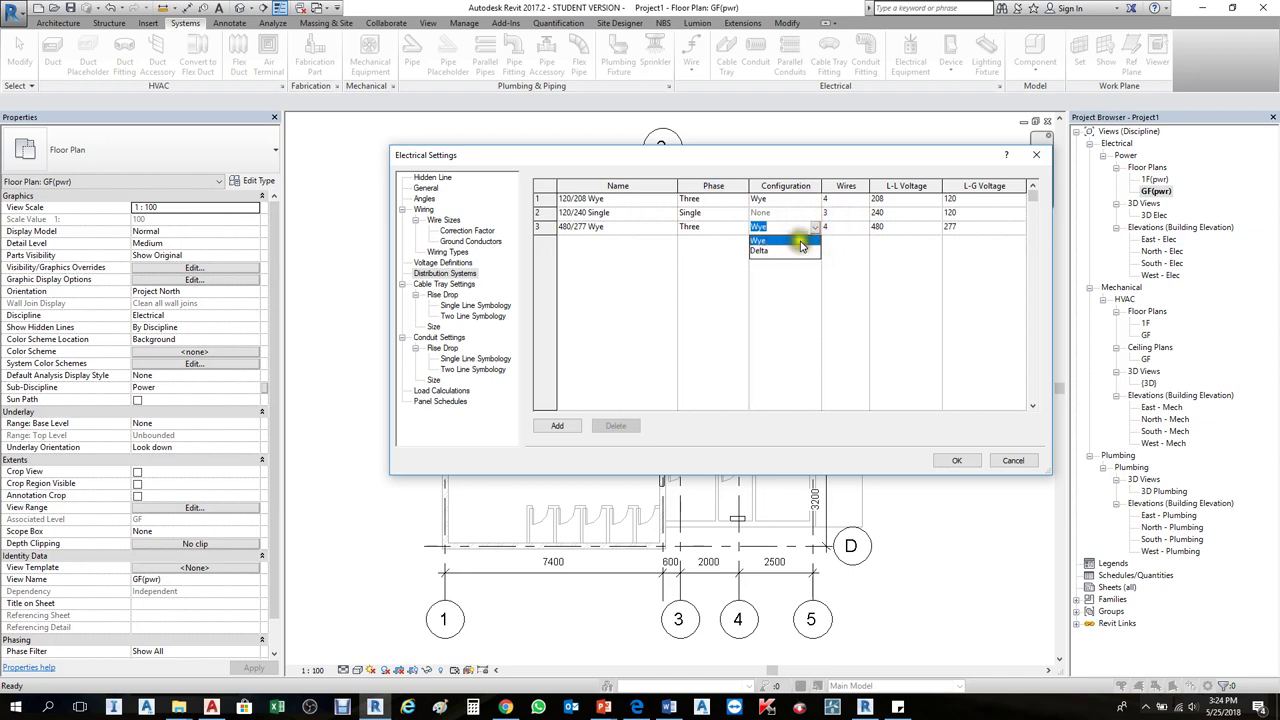
{"action": "left_click", "coordinate": [801, 242]}
{"action": "left_click", "coordinate": [638, 228]}
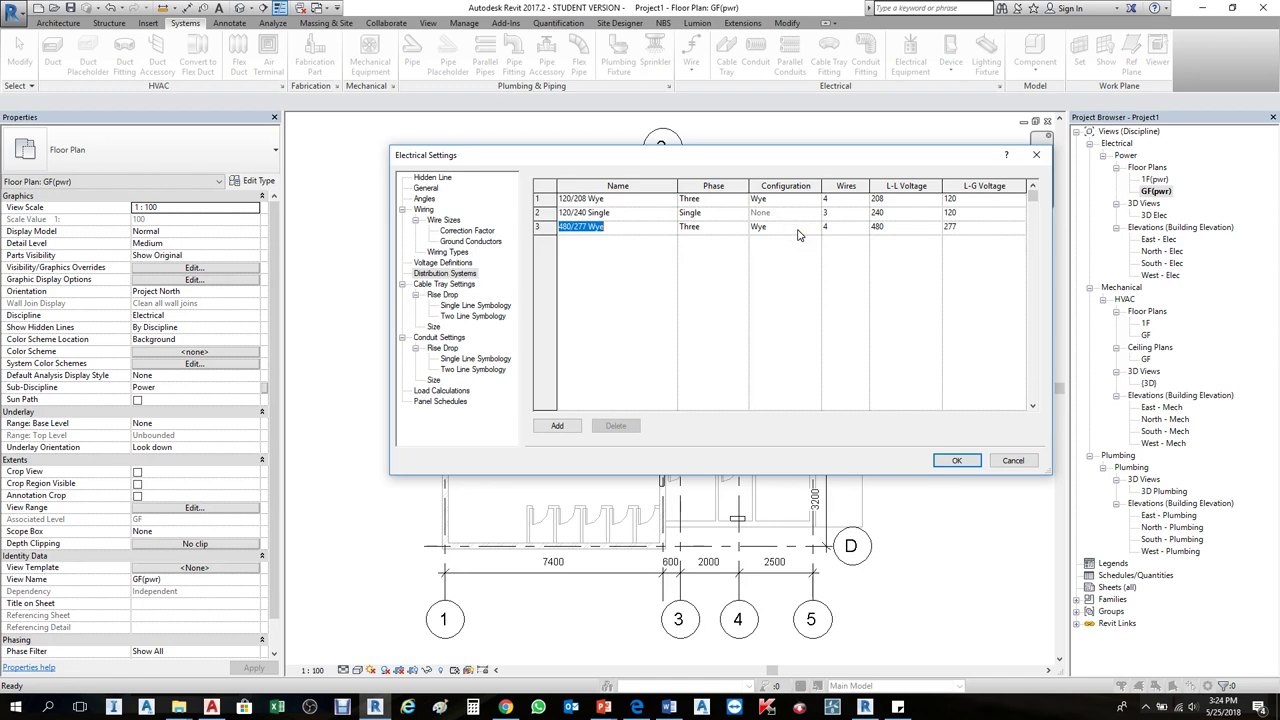
{"action": "left_click", "coordinate": [849, 230]}
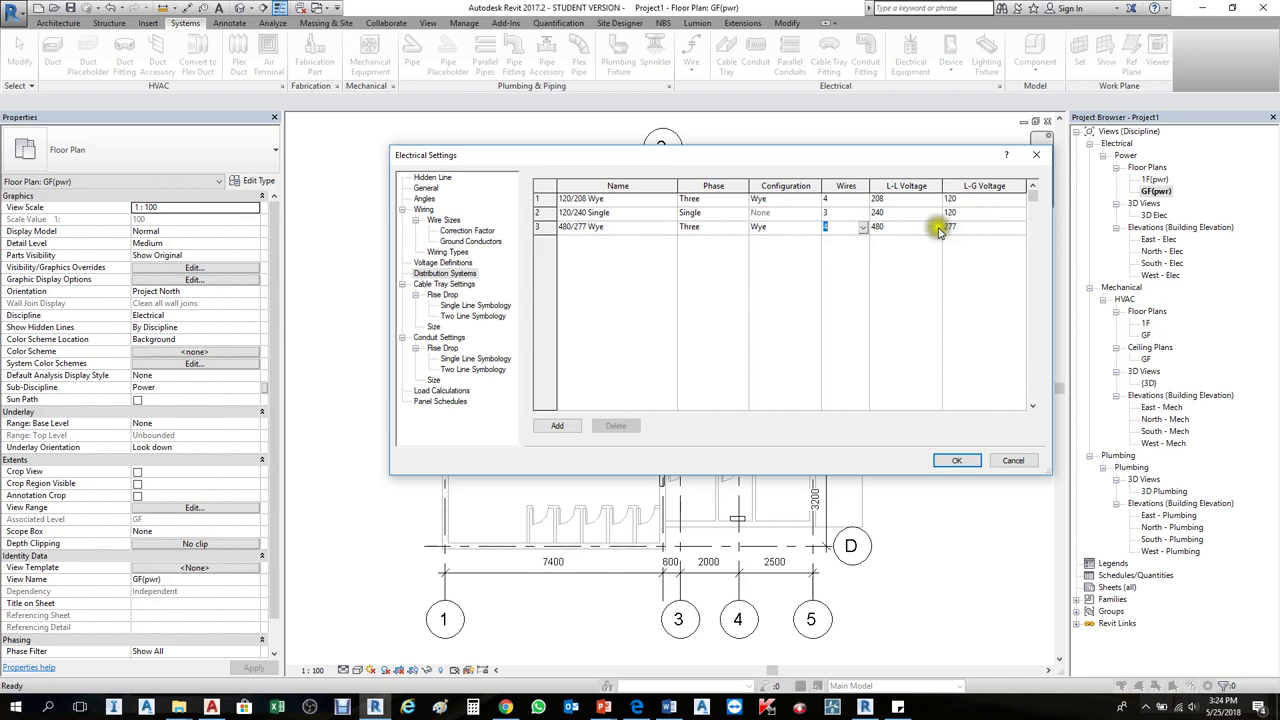
Step: Review the cable tray settings, the rise/drop annotation size and the symbols available for the single-line rise symbol
{"action": "left_click", "coordinate": [443, 285]}
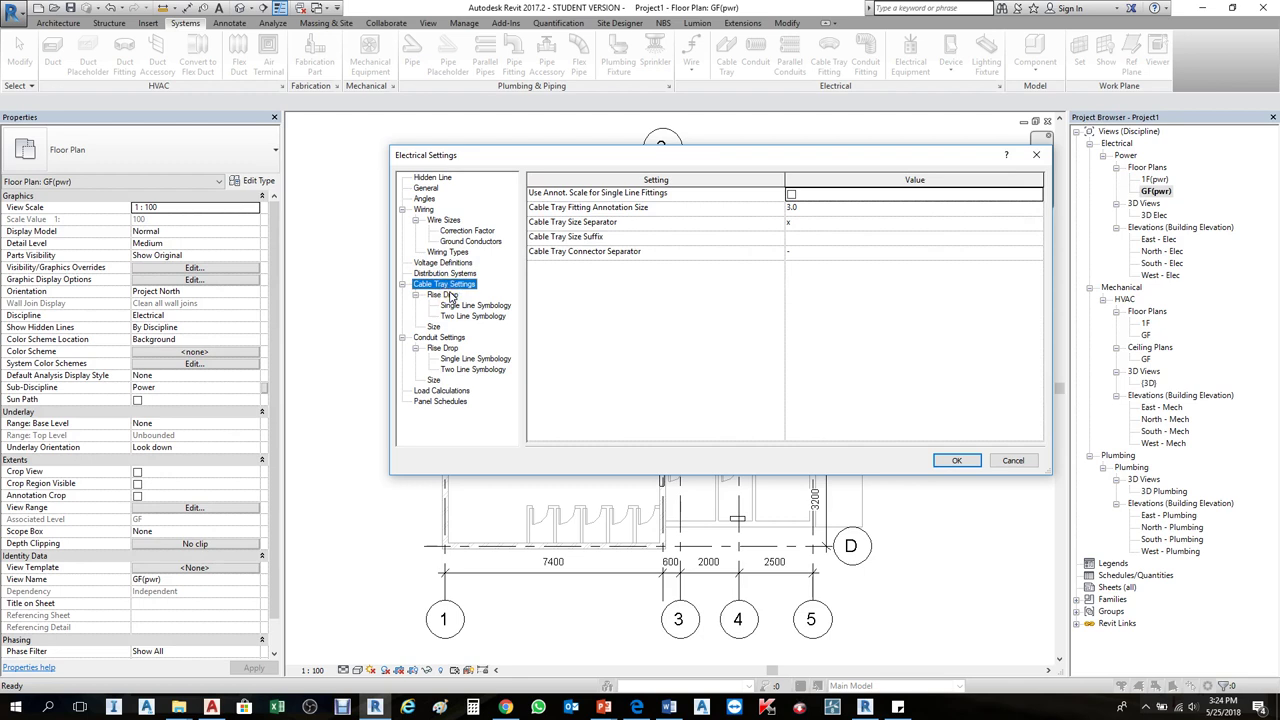
{"action": "left_click", "coordinate": [445, 295]}
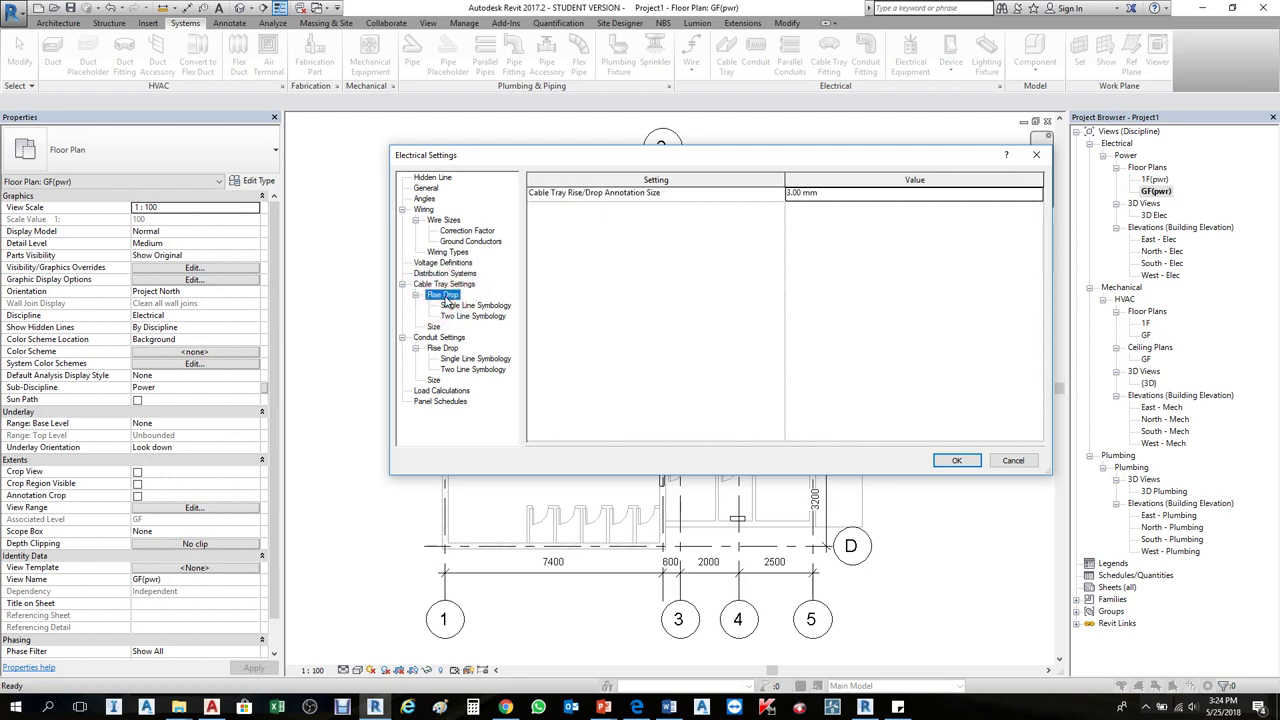
{"action": "left_click", "coordinate": [474, 305]}
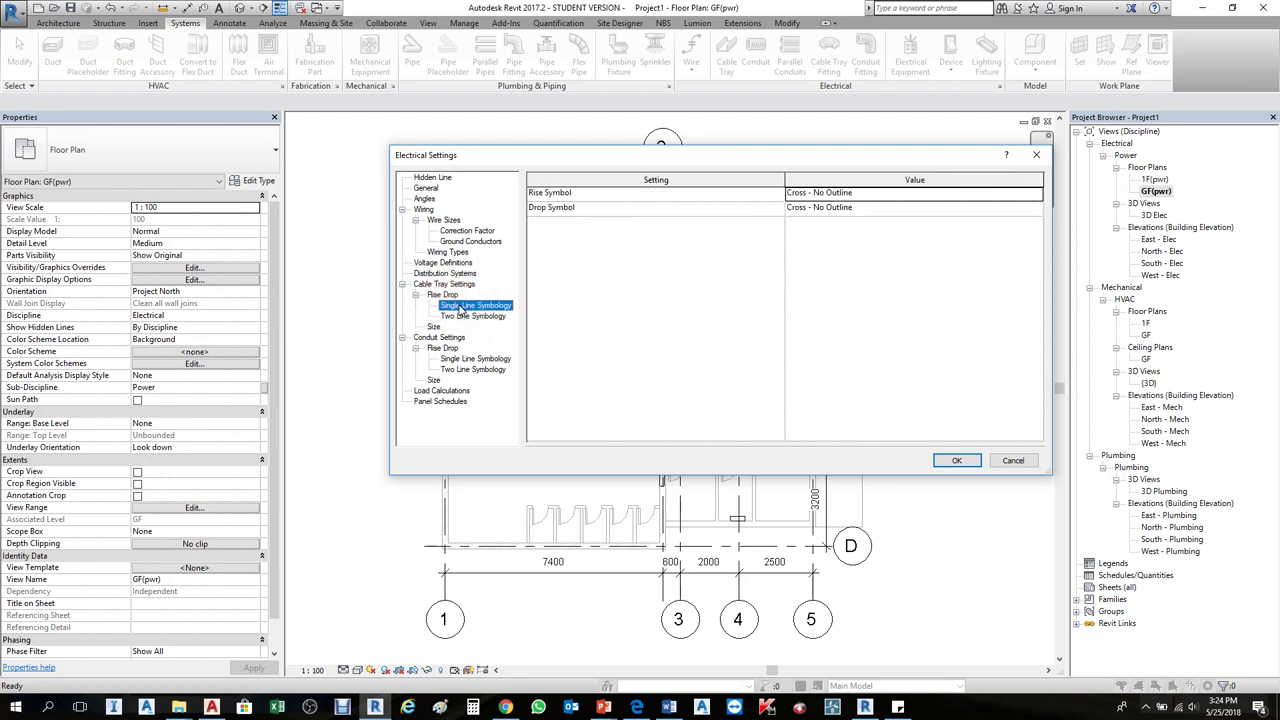
{"action": "left_click", "coordinate": [607, 191]}
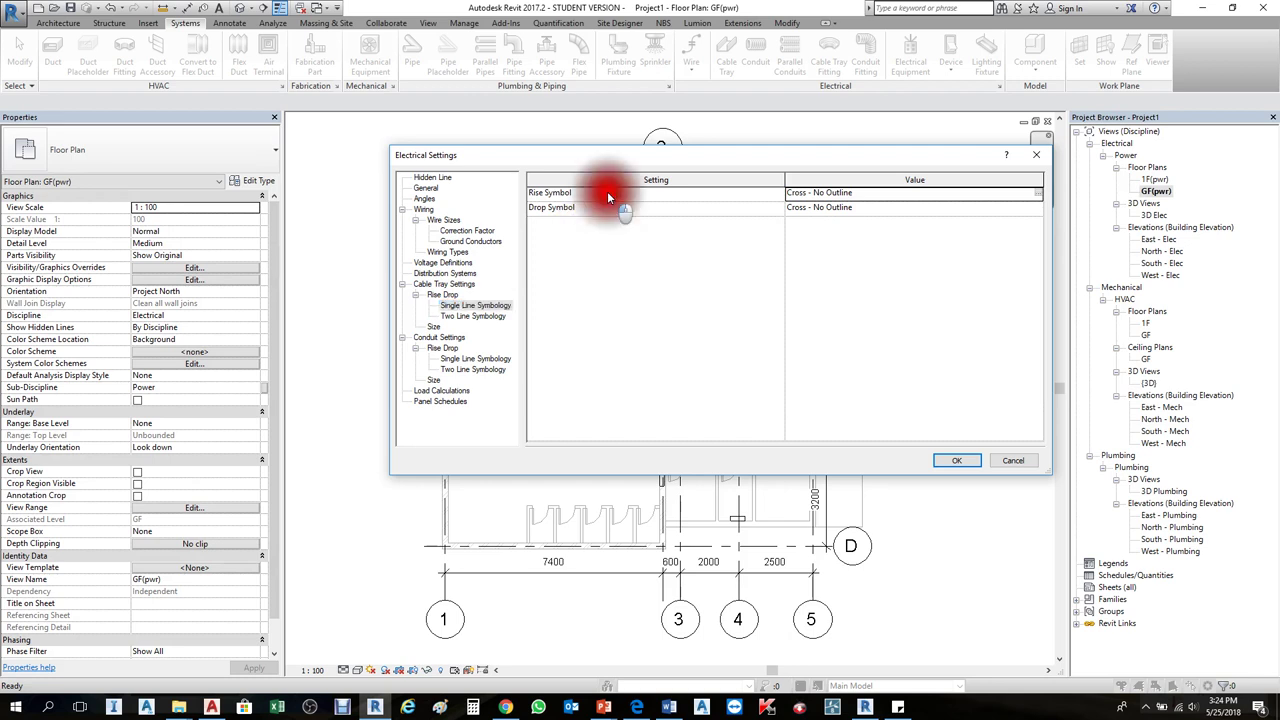
{"action": "left_click", "coordinate": [883, 192]}
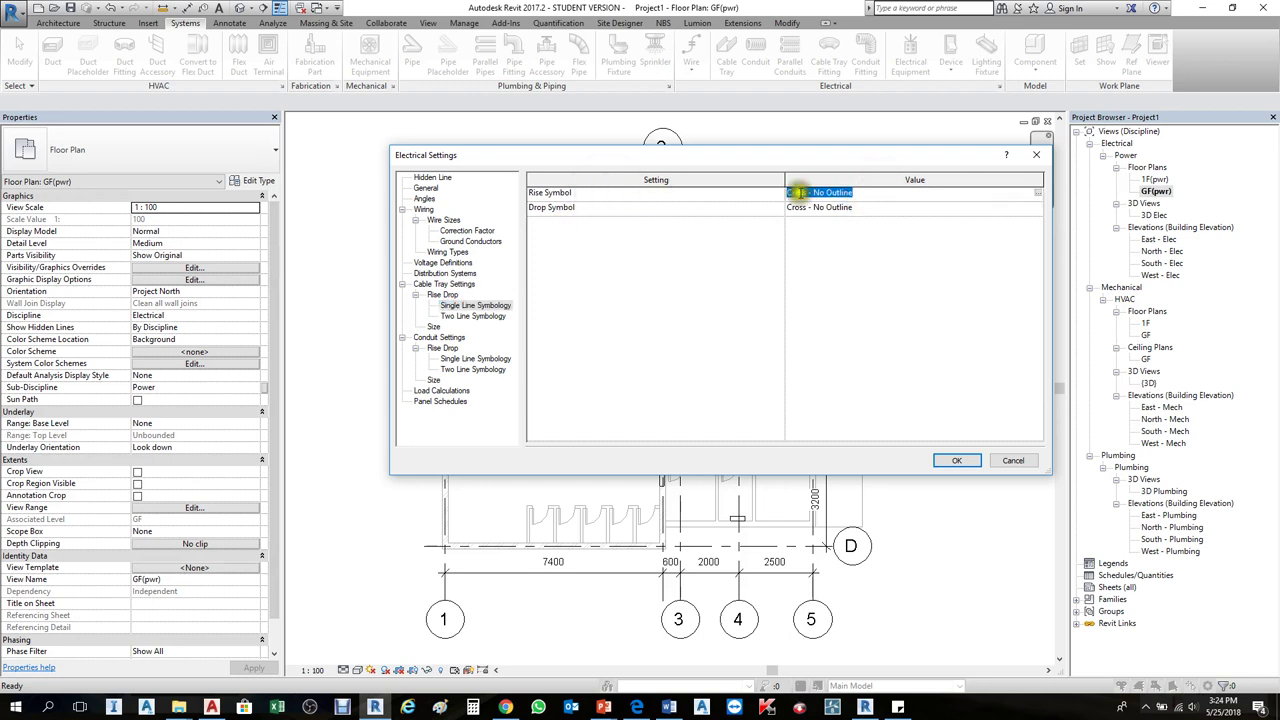
{"action": "left_click", "coordinate": [1038, 193]}
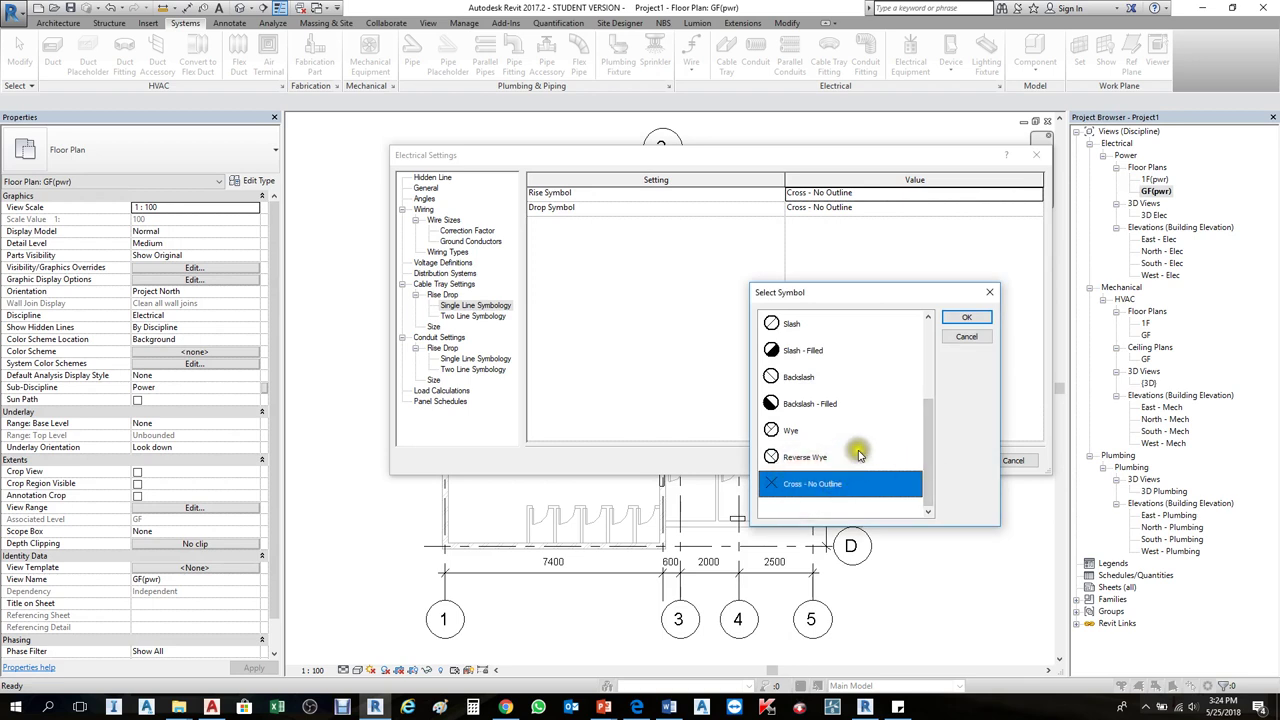
{"action": "left_click", "coordinate": [966, 317]}
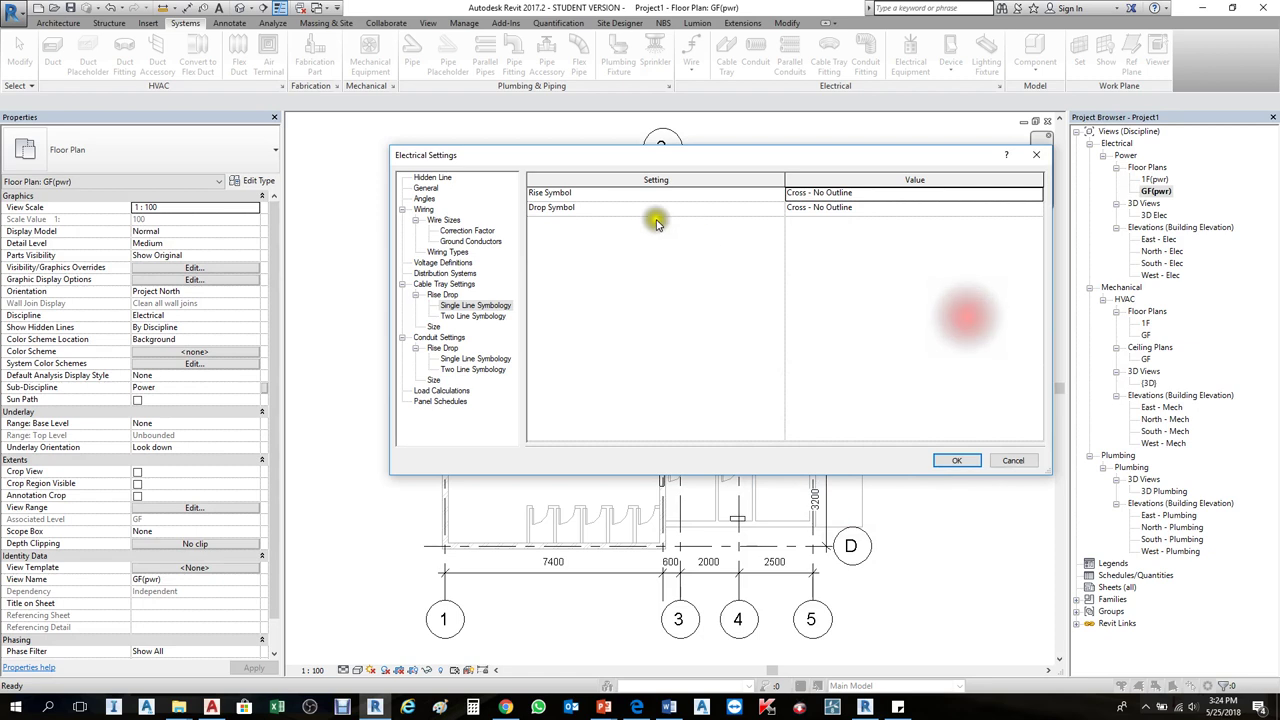
Step: Browse the symbols available for the cable tray's single-line drop symbol and dismiss the selection without applying one
{"action": "left_click", "coordinate": [1014, 207]}
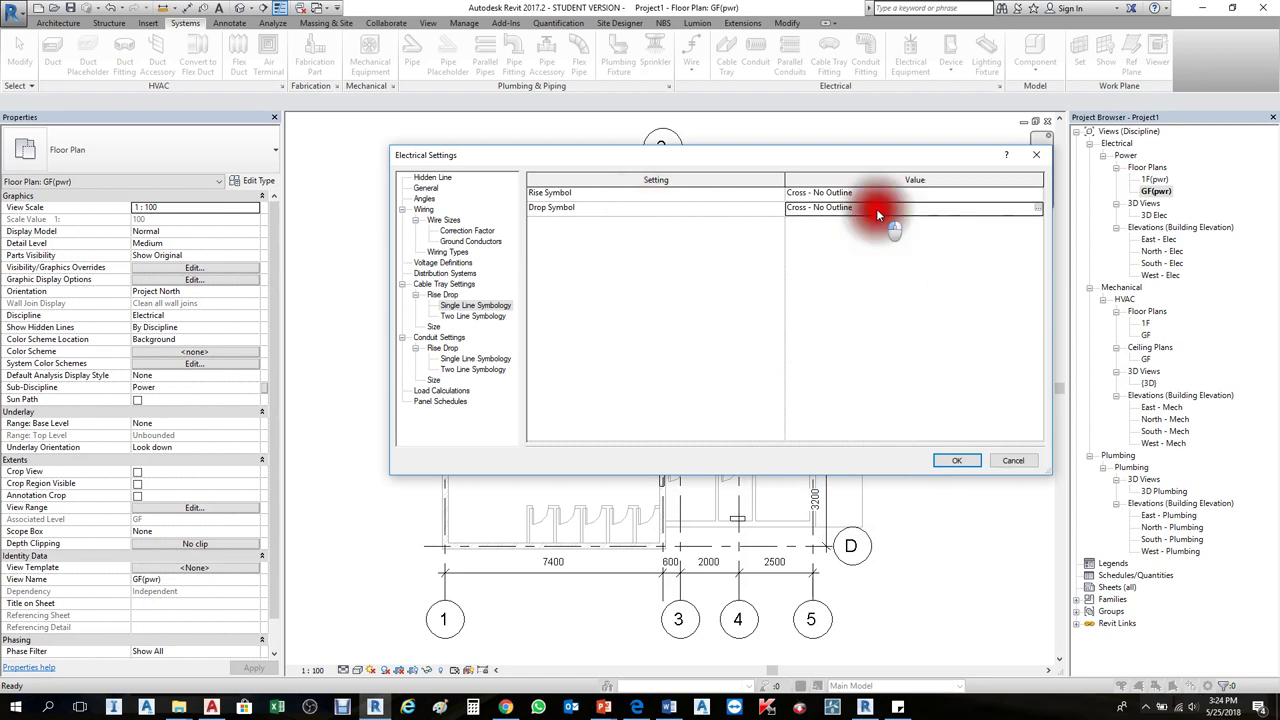
{"action": "left_click", "coordinate": [1037, 207]}
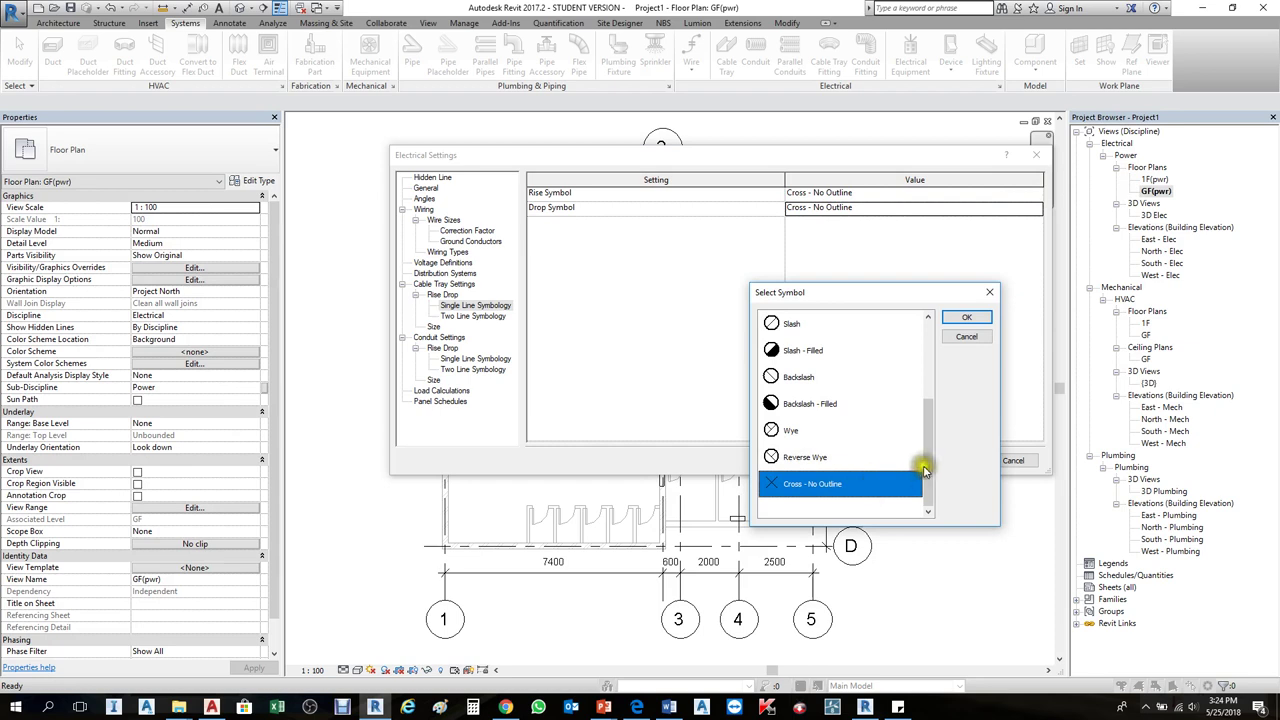
{"action": "scroll", "coordinate": [931, 435], "scroll_direction": "up", "scroll_amount": 2}
{"action": "left_click", "coordinate": [810, 404]}
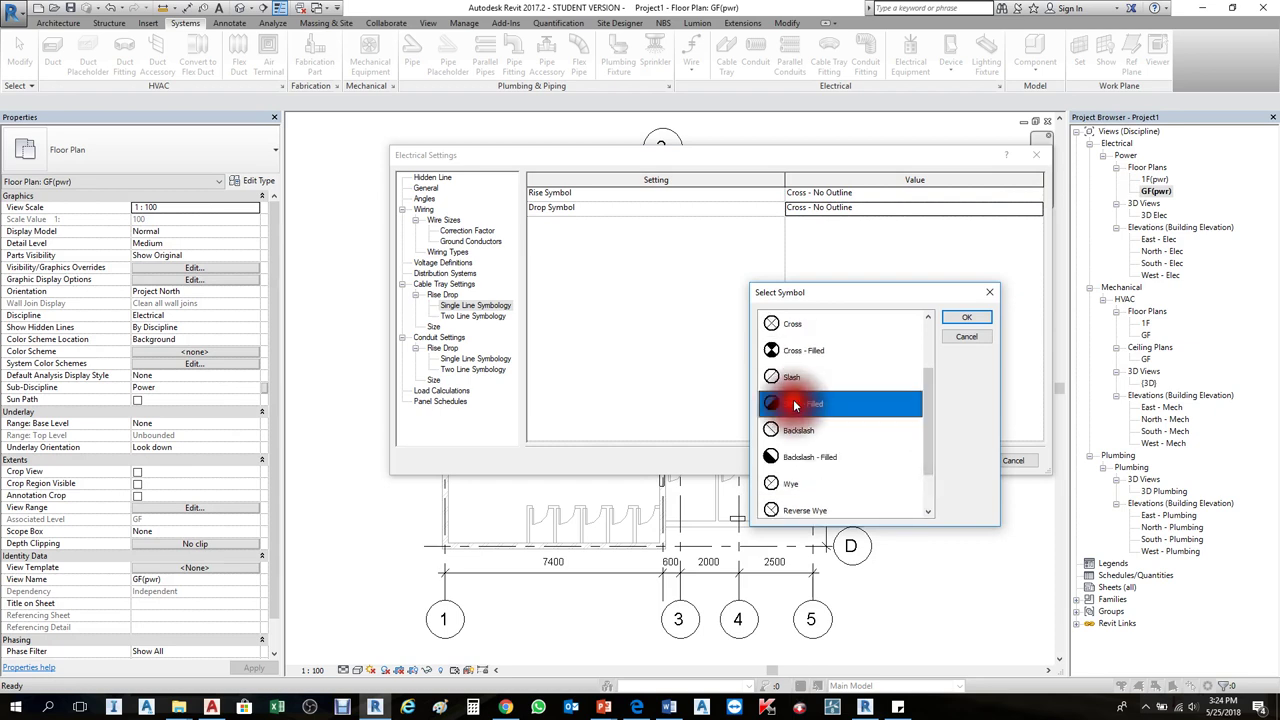
{"action": "left_click", "coordinate": [808, 351]}
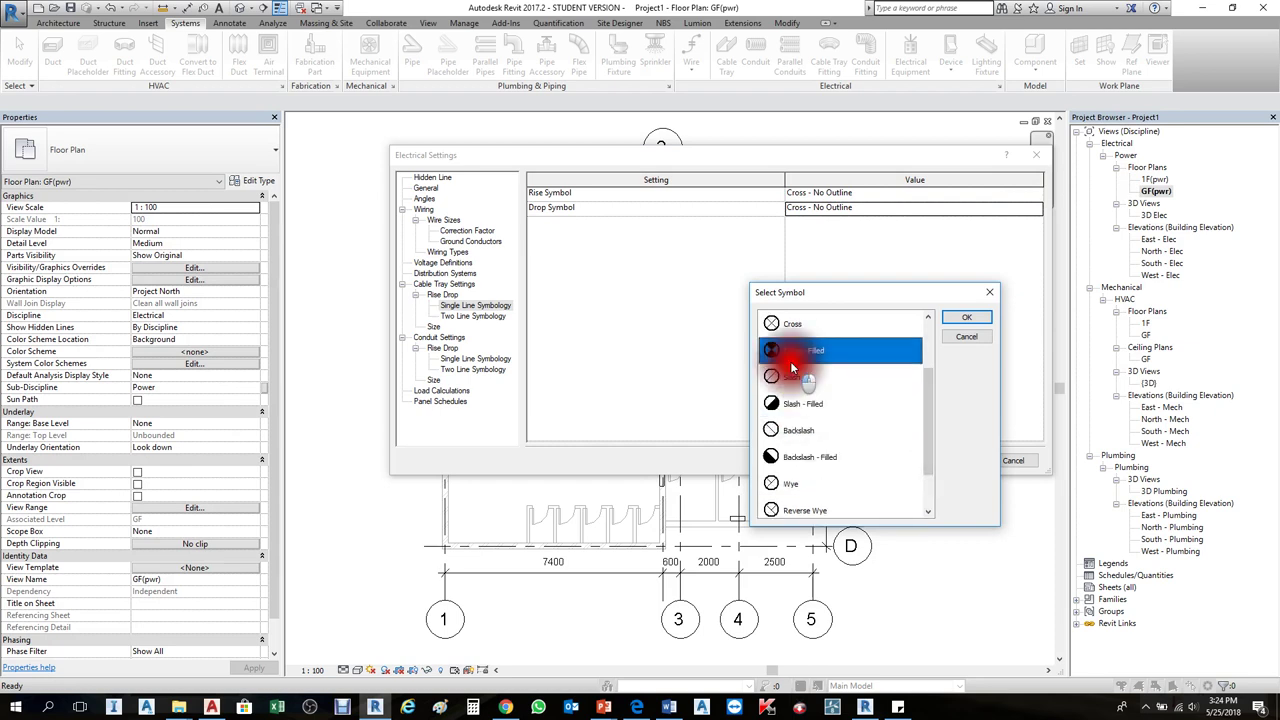
{"action": "left_click", "coordinate": [989, 292]}
Step: Review the cable tray size list, including the 30 mm and 45 mm entries, and accept the electrical settings
{"action": "left_click", "coordinate": [434, 327]}
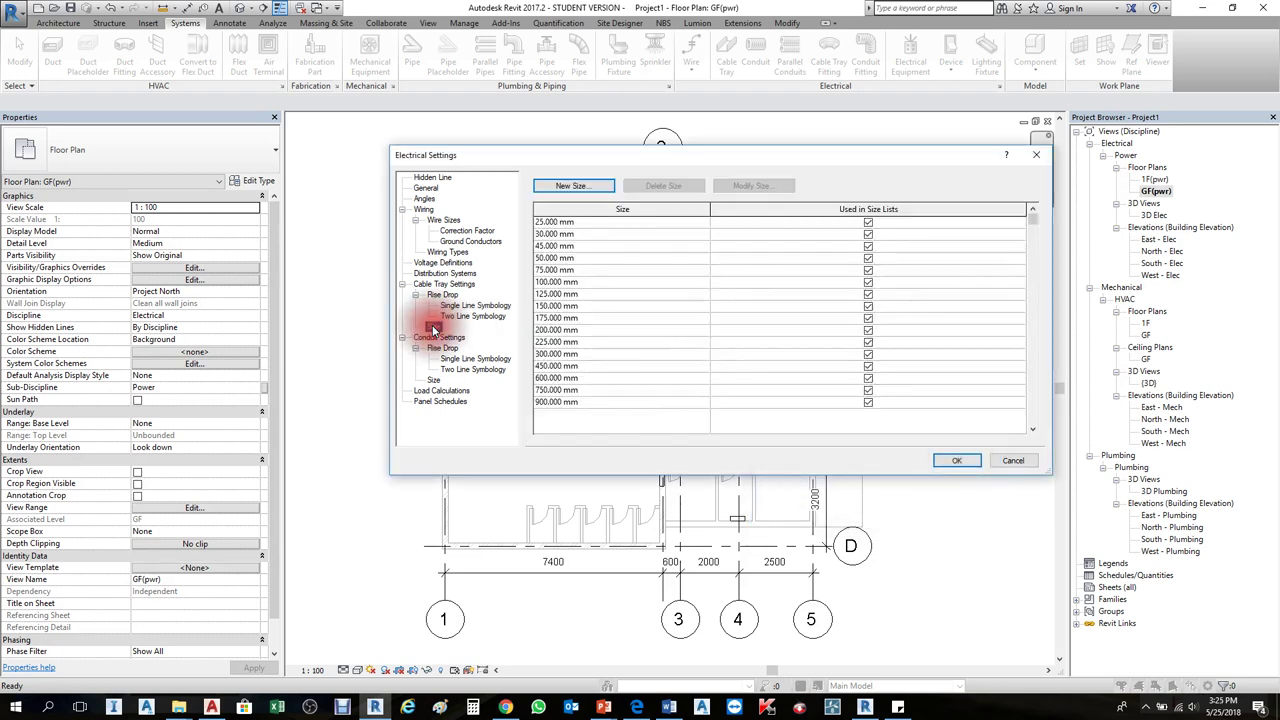
{"action": "left_click", "coordinate": [609, 380]}
{"action": "left_click", "coordinate": [606, 402]}
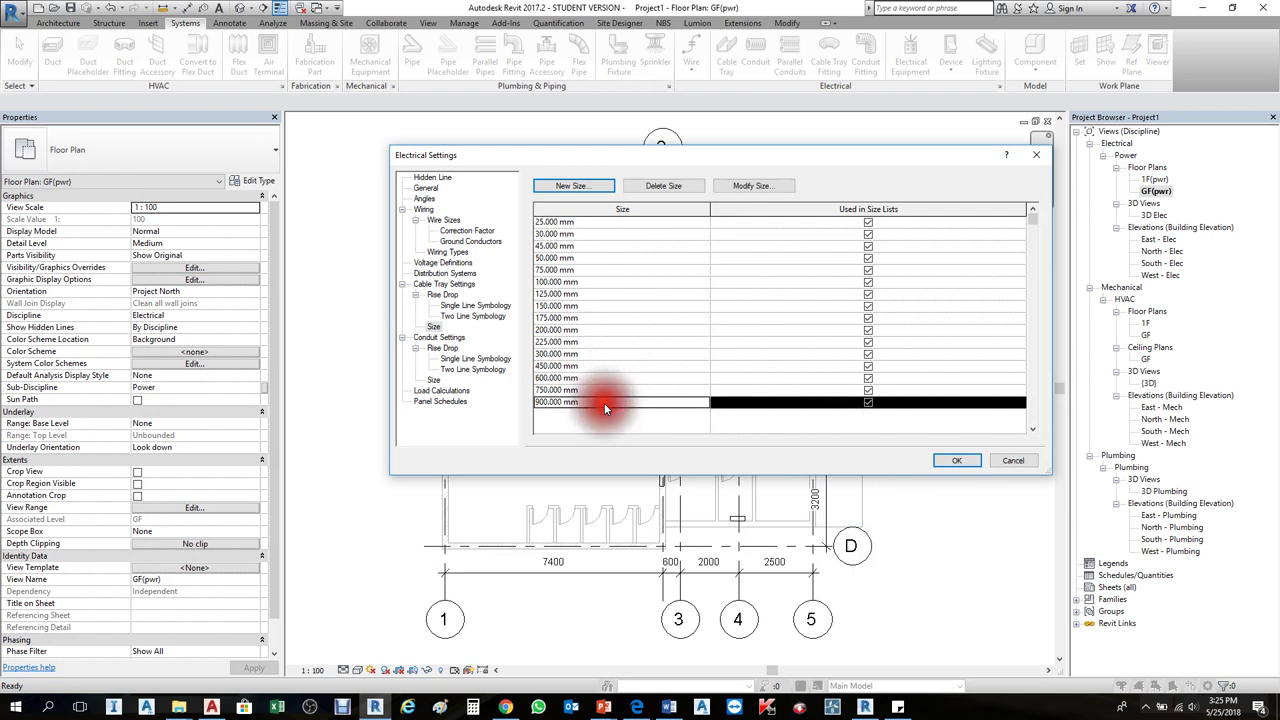
{"action": "left_click", "coordinate": [572, 233]}
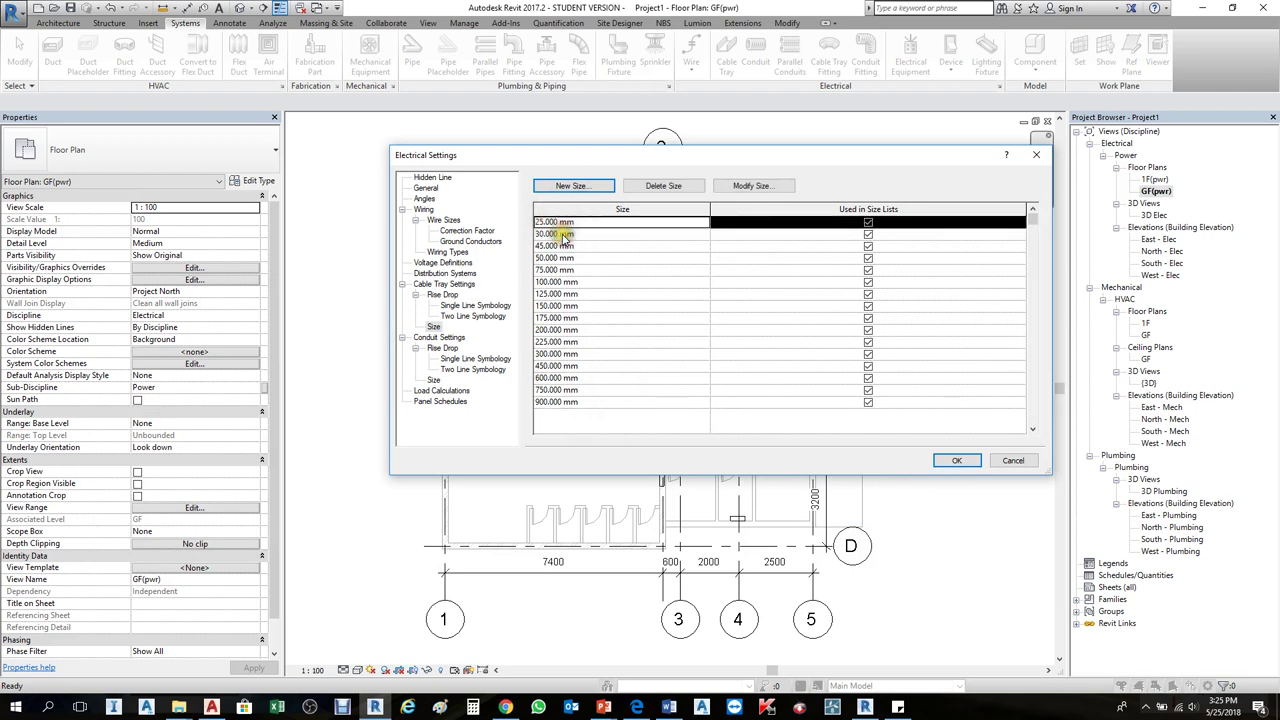
{"action": "left_click", "coordinate": [558, 236]}
{"action": "left_click", "coordinate": [565, 246]}
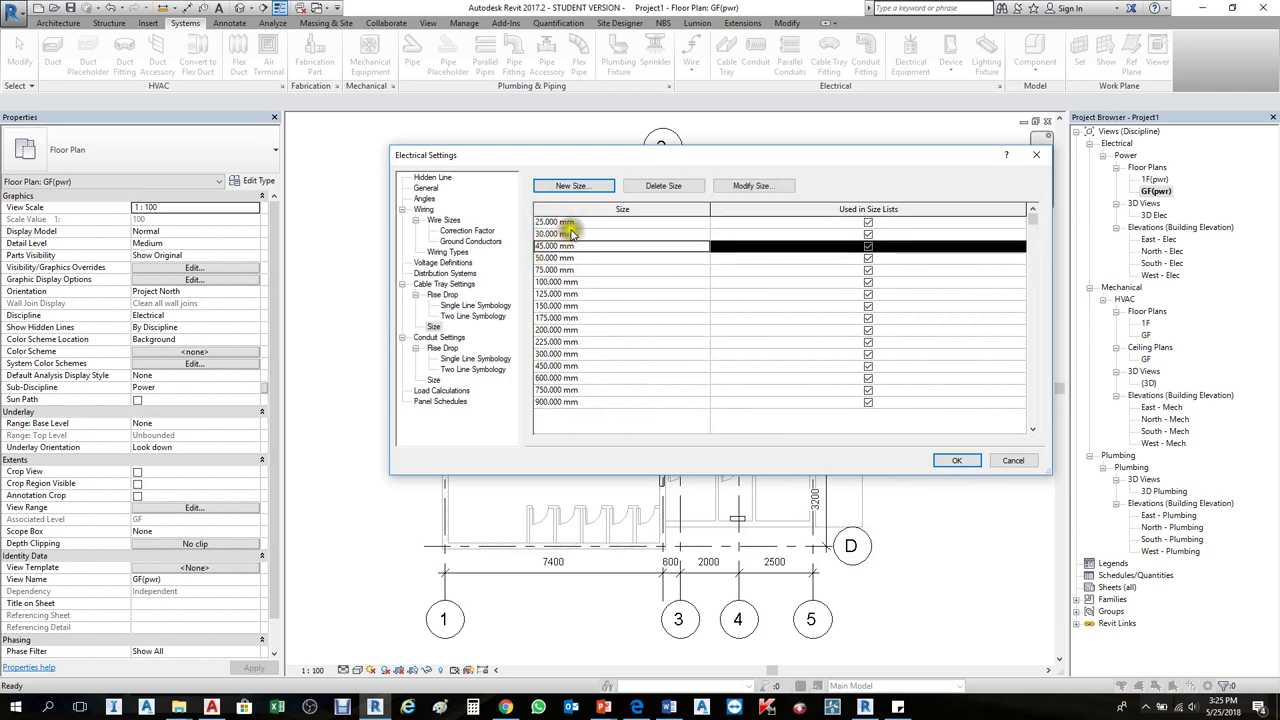
{"action": "left_click", "coordinate": [572, 233]}
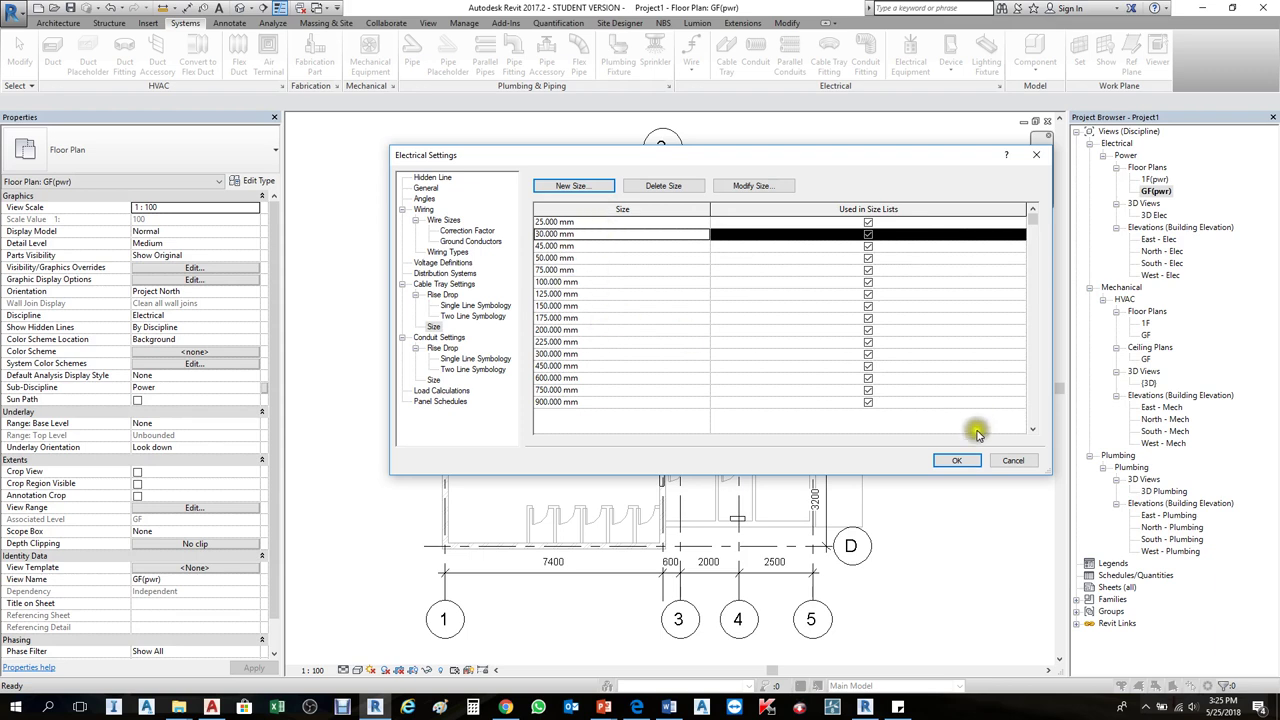
{"action": "left_click", "coordinate": [966, 463]}
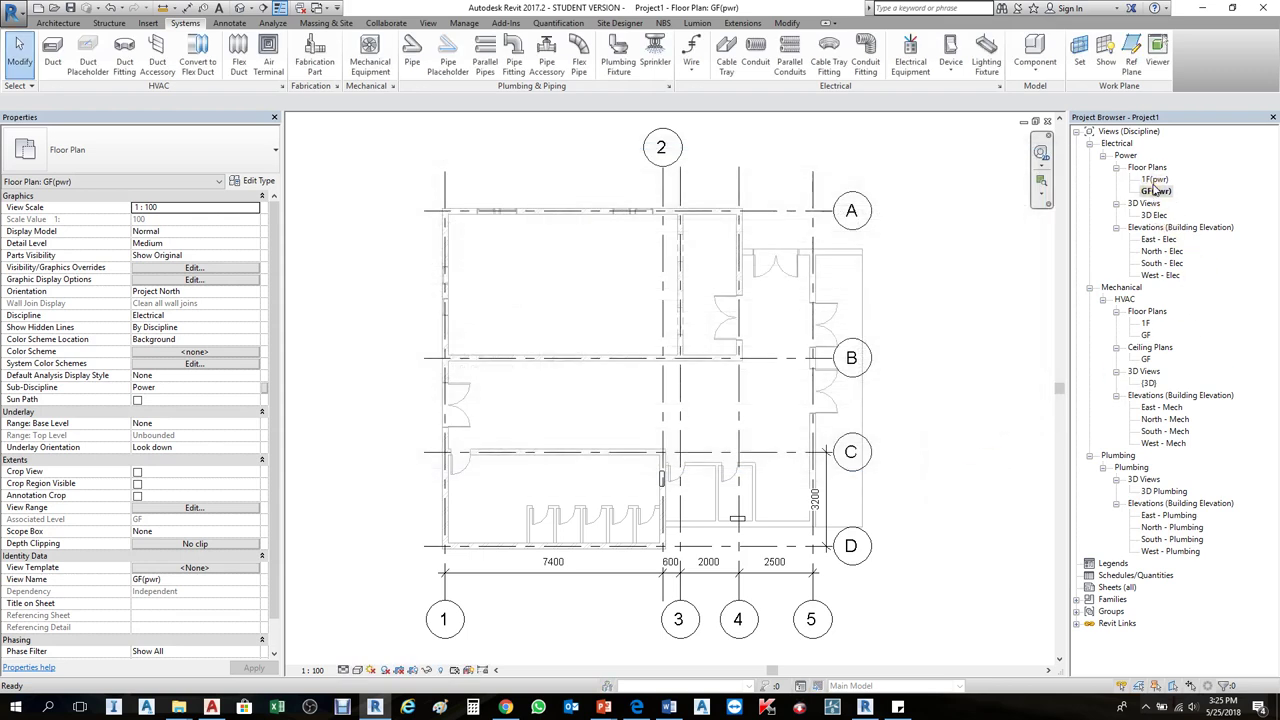
Step: Set up a new cable tray 30 mm wide and 30 mm high in the GF(pwr) floor plan
{"action": "double_click", "coordinate": [1155, 180]}
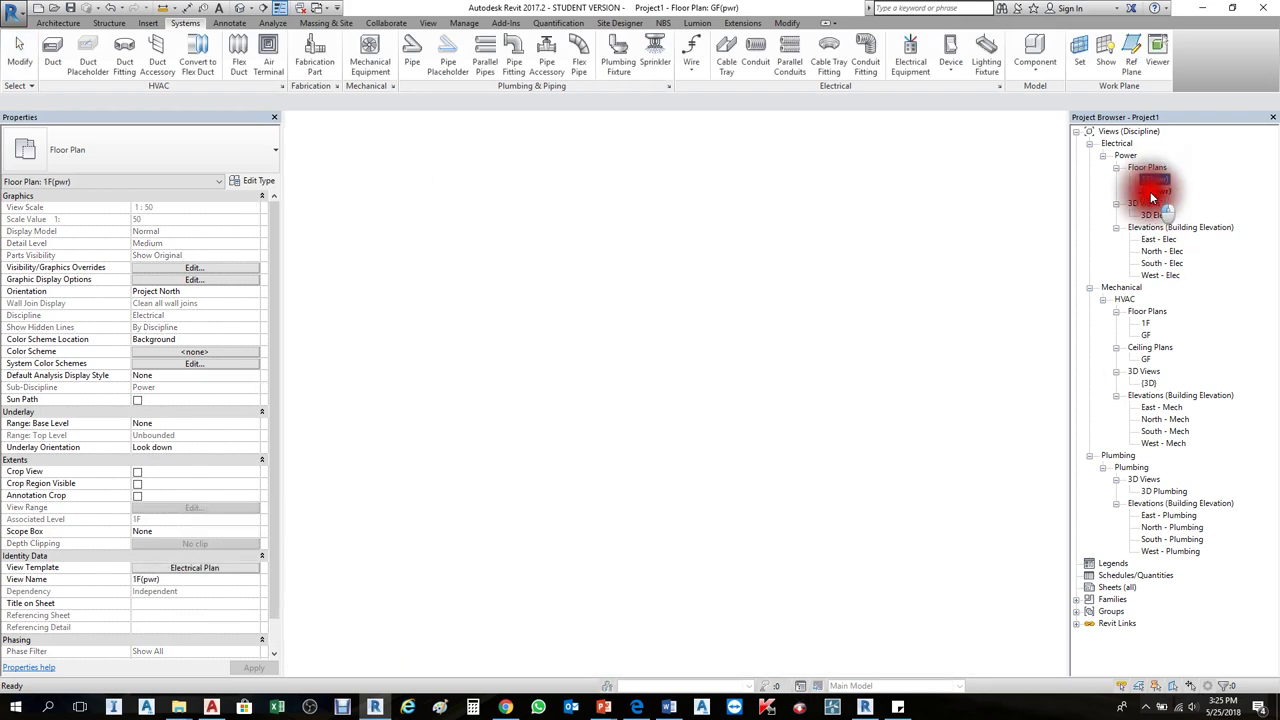
{"action": "double_click", "coordinate": [1152, 194]}
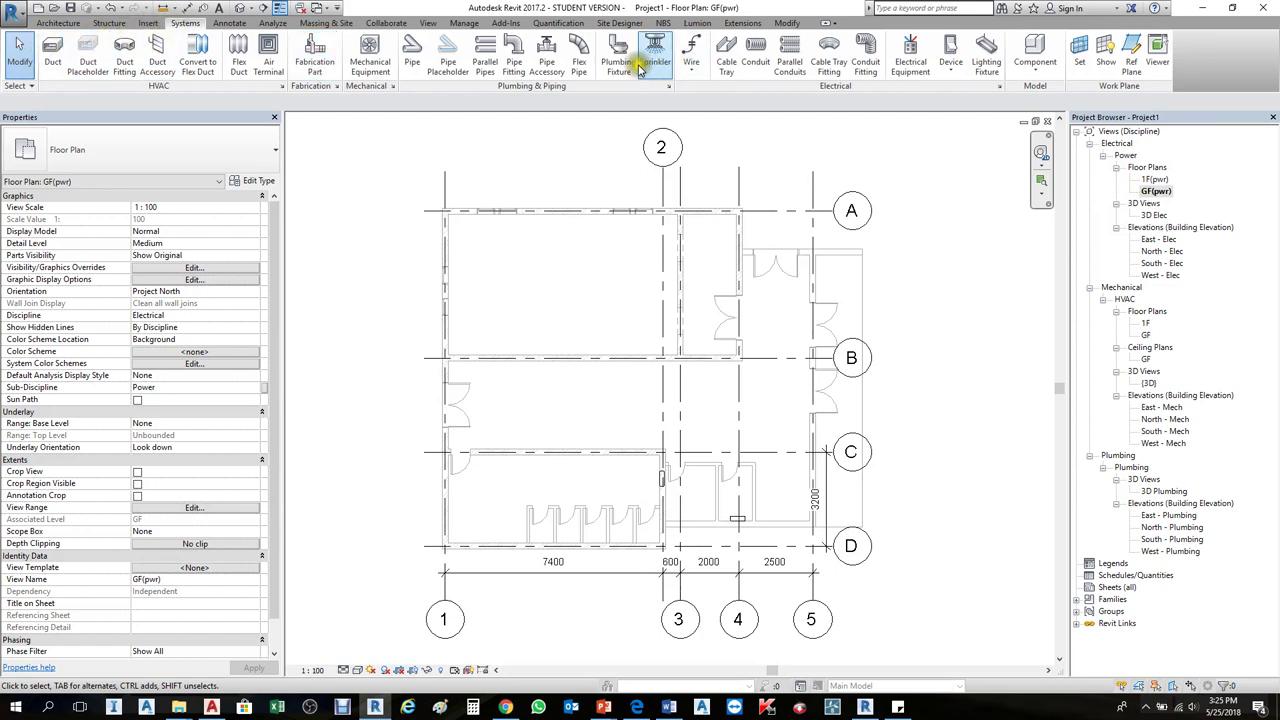
{"action": "left_click", "coordinate": [727, 55]}
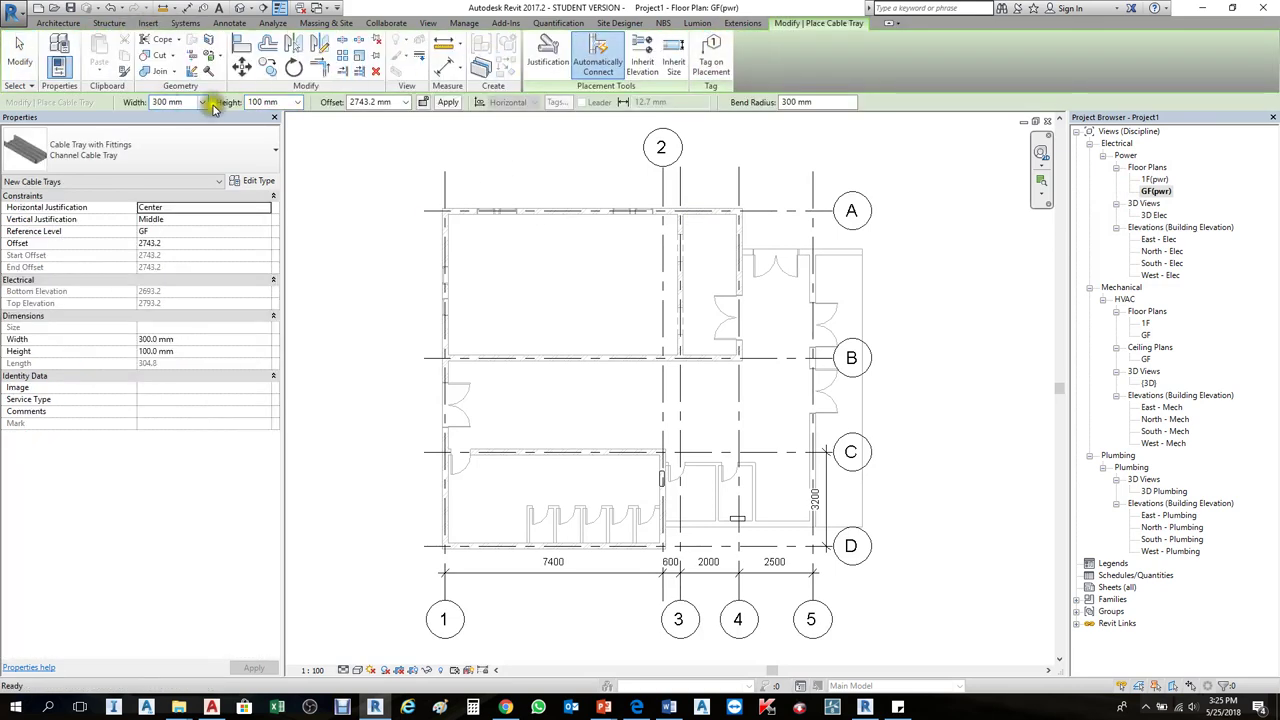
{"action": "left_click", "coordinate": [202, 103]}
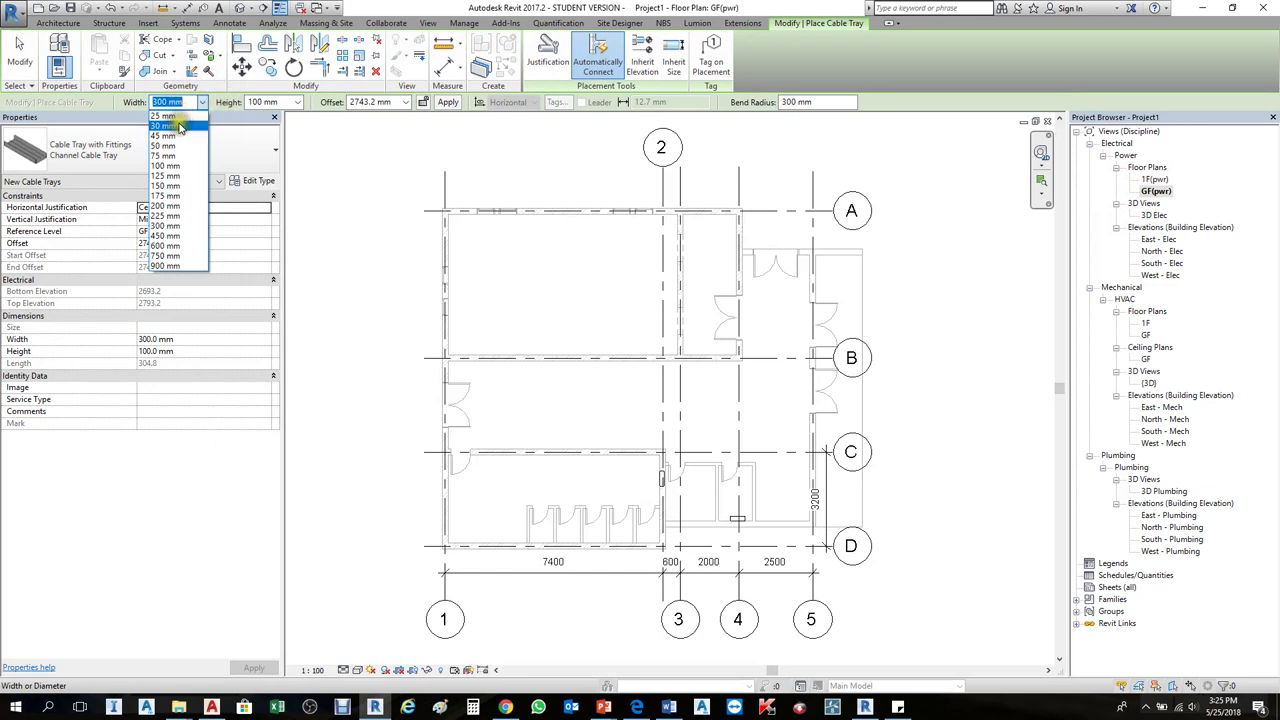
{"action": "left_click", "coordinate": [176, 126]}
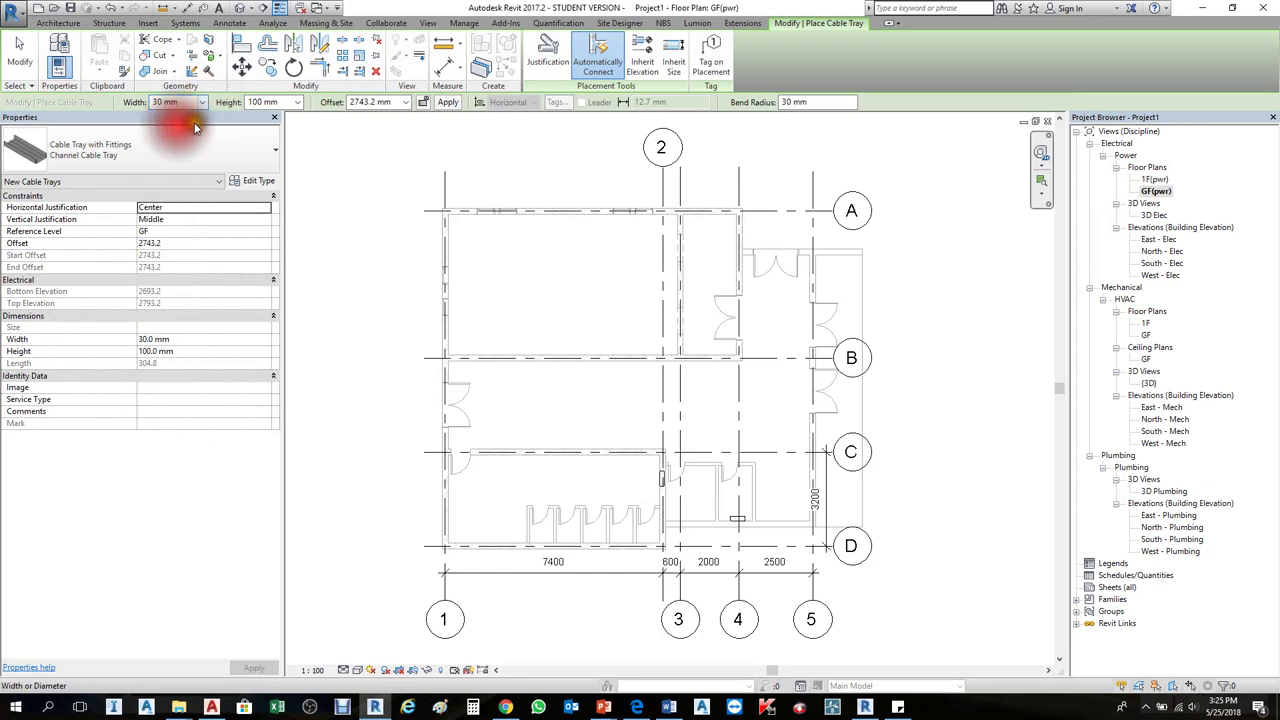
{"action": "left_click", "coordinate": [297, 102]}
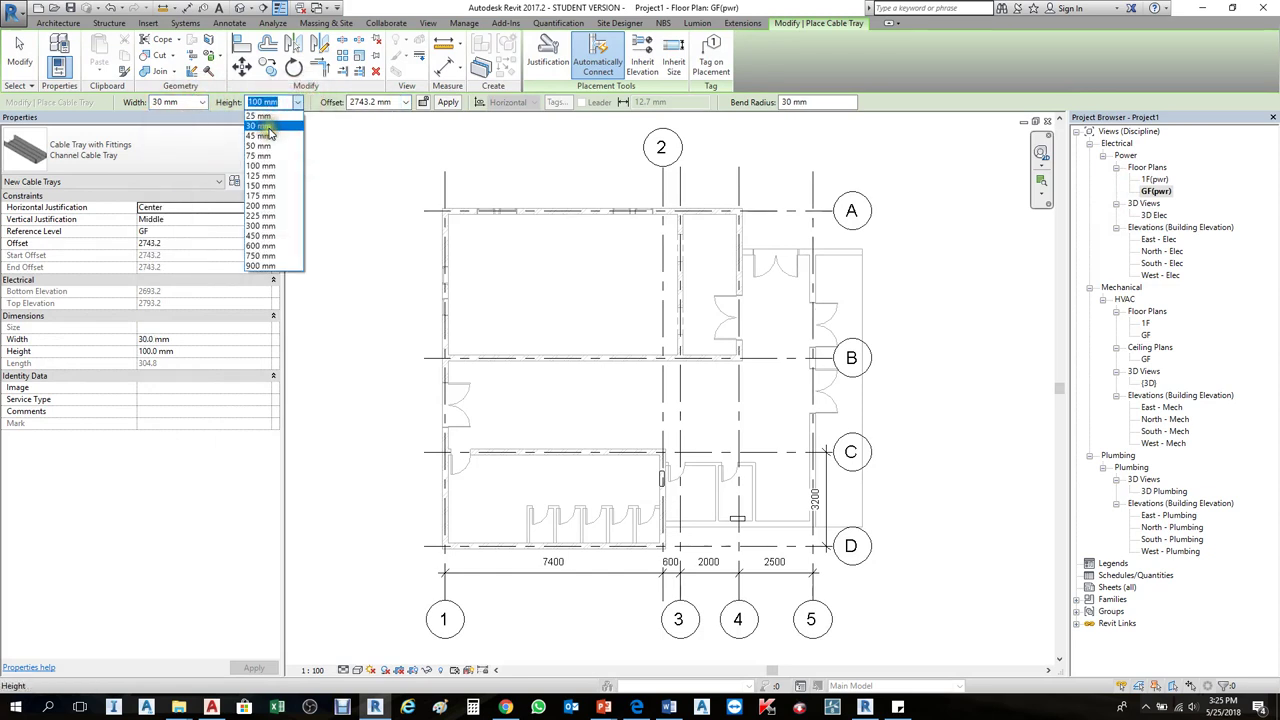
{"action": "left_click", "coordinate": [268, 124]}
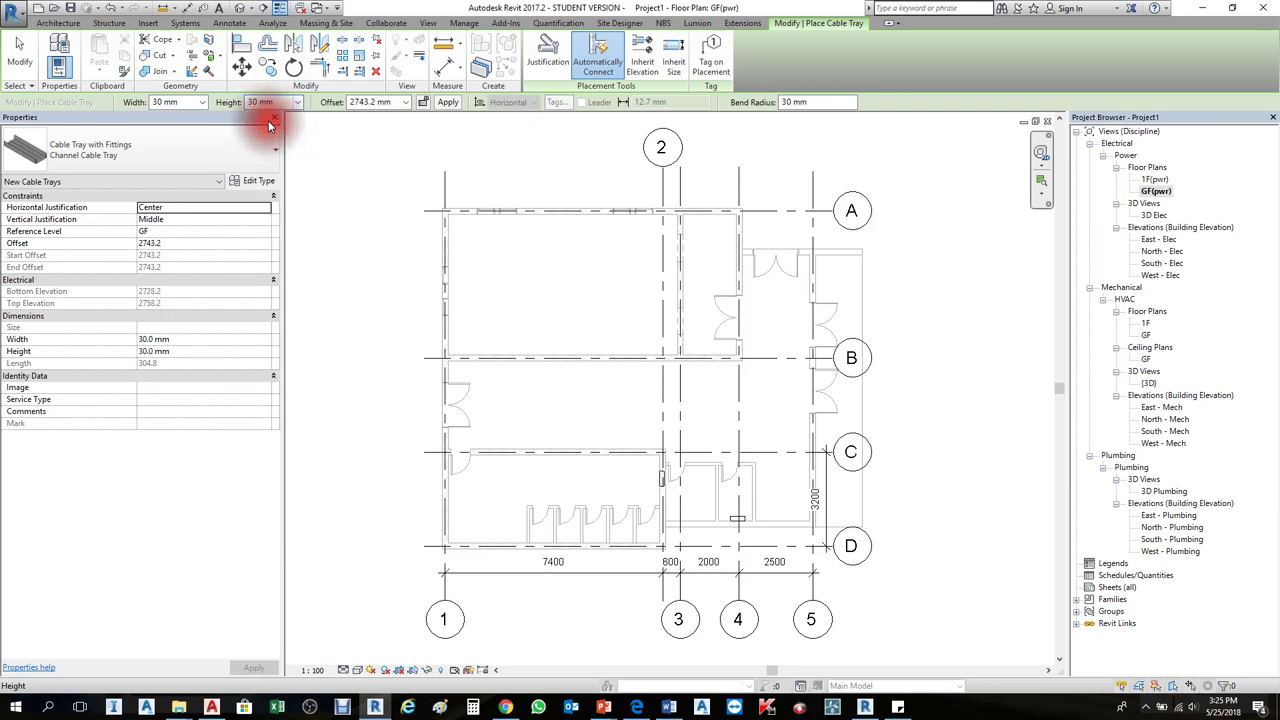
Step: Draw an L-shaped cable tray run in the corridor between grids B and C, going horizontally and turning 90° downward
{"action": "scroll", "coordinate": [592, 401], "scroll_direction": "up", "scroll_amount": 3}
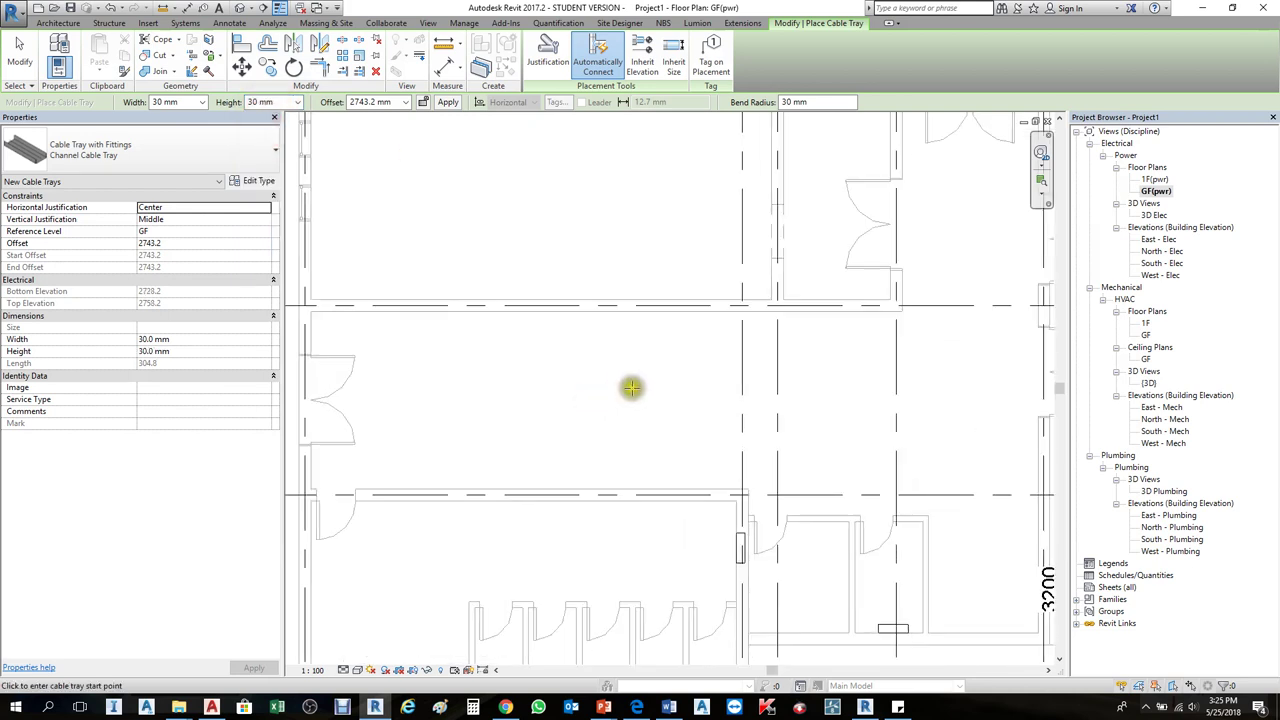
{"action": "left_click", "coordinate": [688, 380]}
{"action": "left_click", "coordinate": [581, 379]}
{"action": "scroll", "coordinate": [581, 380], "scroll_direction": "up", "scroll_amount": 5}
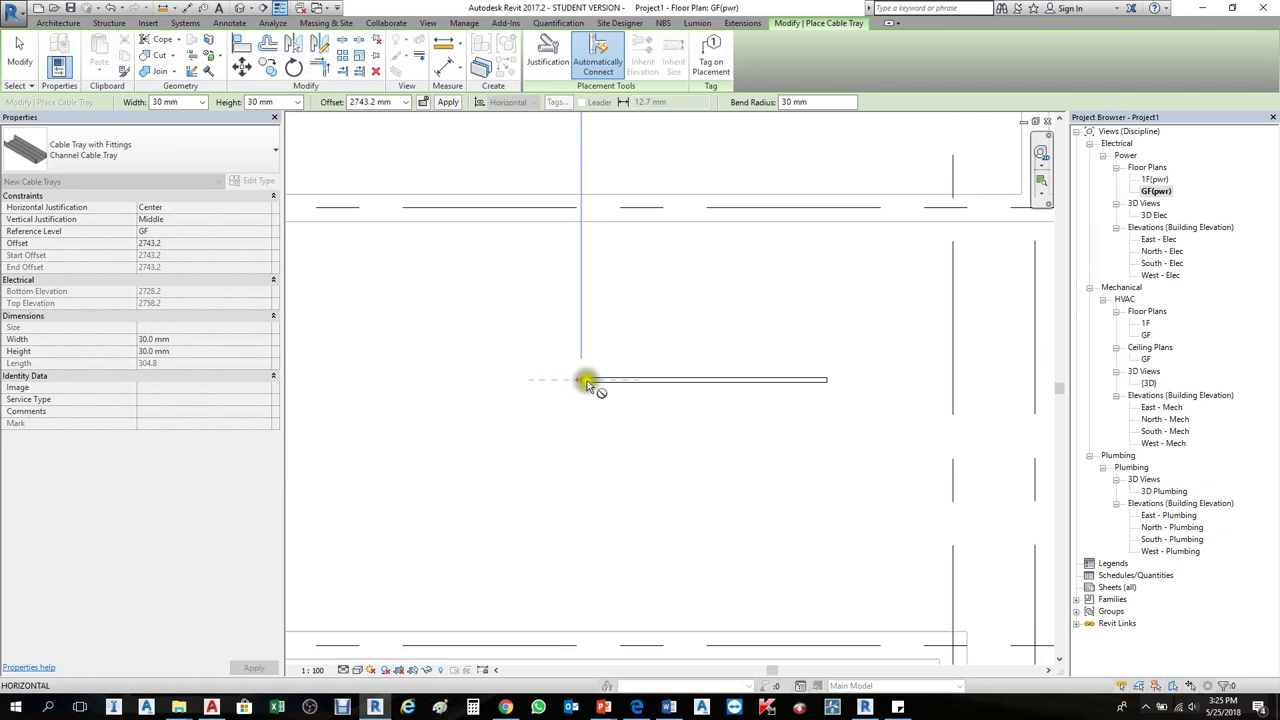
{"action": "left_click", "coordinate": [580, 472]}
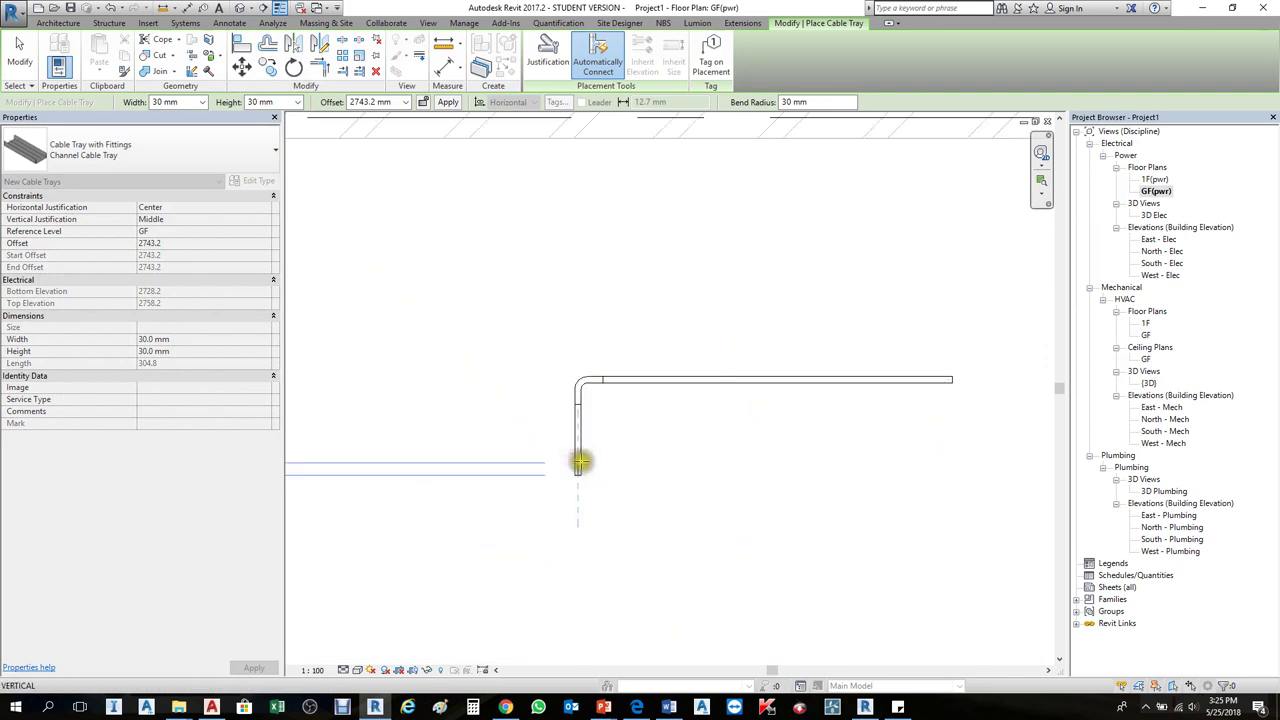
{"action": "key", "text": "Escape"}
{"action": "key", "text": "Escape"}
{"action": "scroll", "coordinate": [545, 400], "scroll_direction": "down", "scroll_amount": 2}
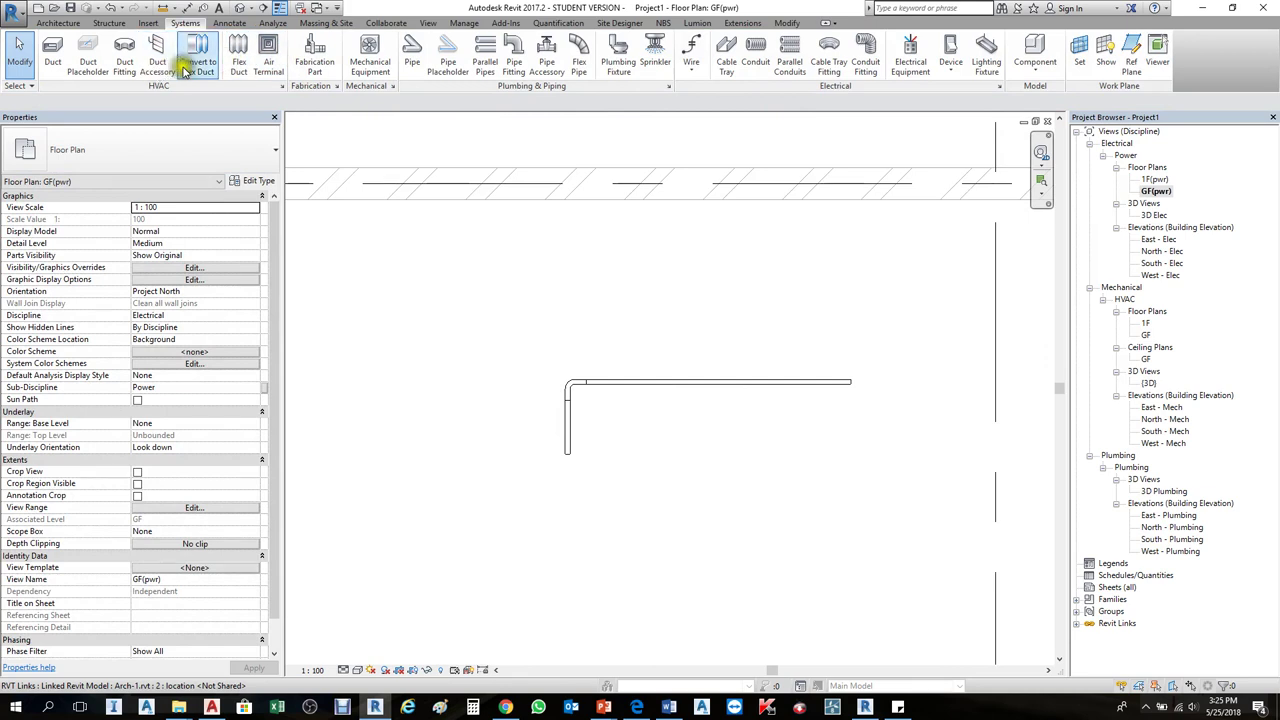
Step: Draw a stepped cable tray run 35 mm wide and 30 mm high with two 90° bends below the L-shaped run
{"action": "left_click", "coordinate": [726, 48]}
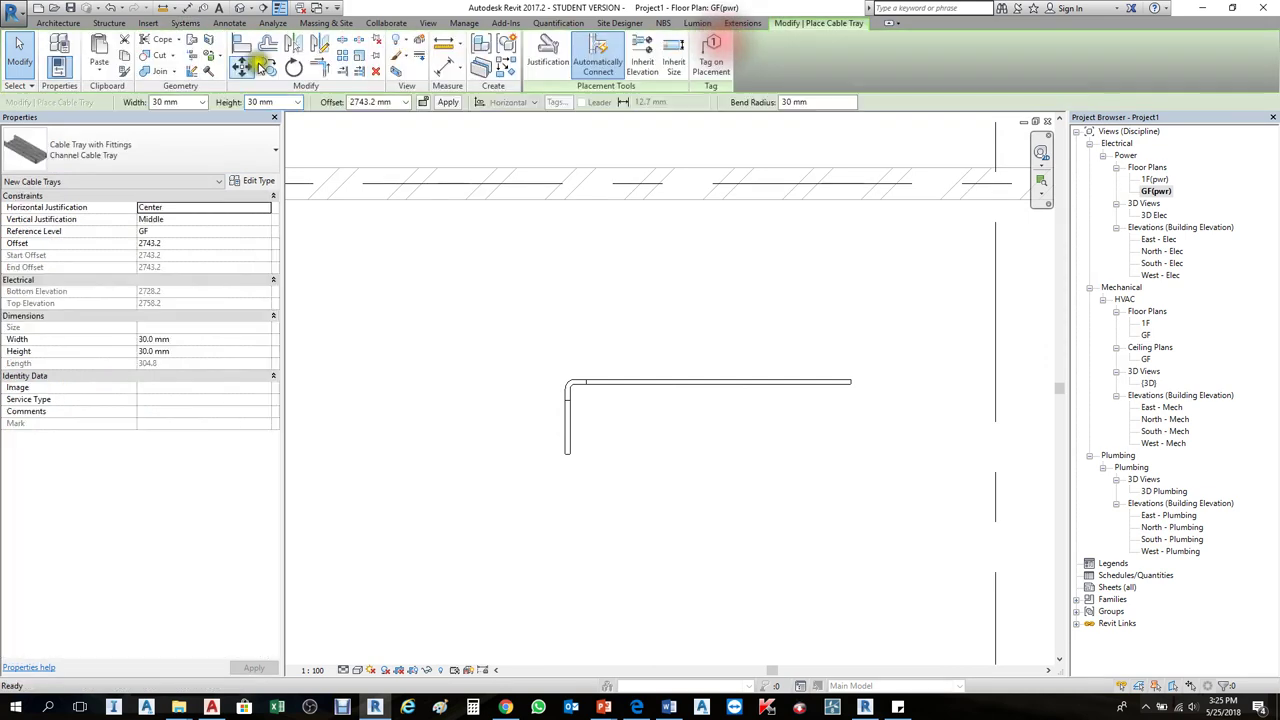
{"action": "left_click", "coordinate": [204, 102]}
{"action": "left_click", "coordinate": [203, 104]}
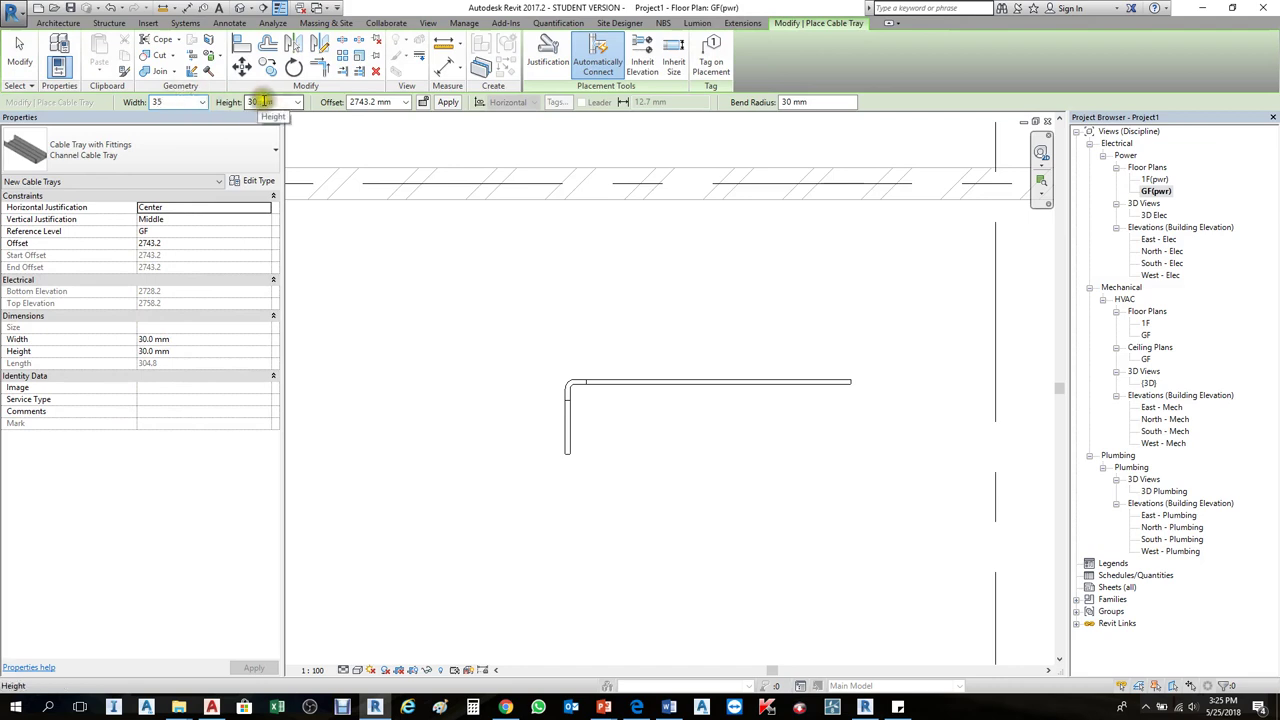
{"action": "key", "text": "Return"}
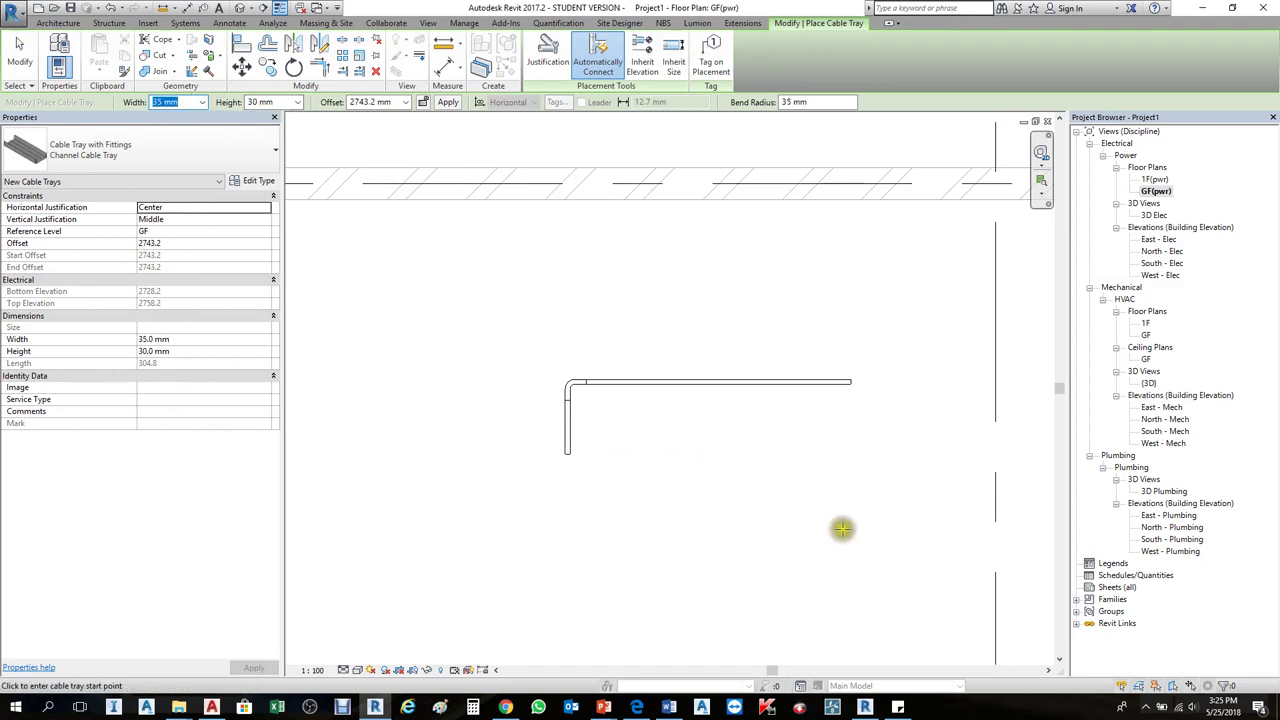
{"action": "left_click", "coordinate": [842, 528]}
{"action": "left_click", "coordinate": [634, 528]}
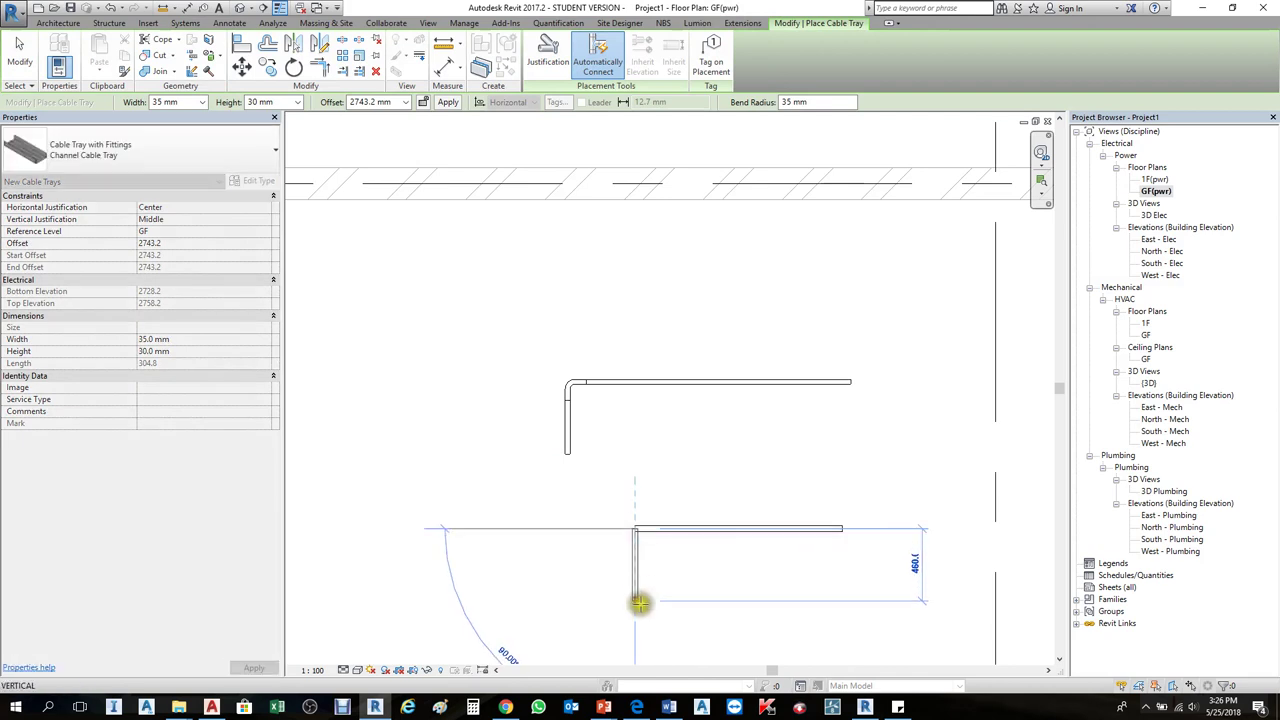
{"action": "left_click", "coordinate": [638, 605]}
{"action": "left_click", "coordinate": [553, 608]}
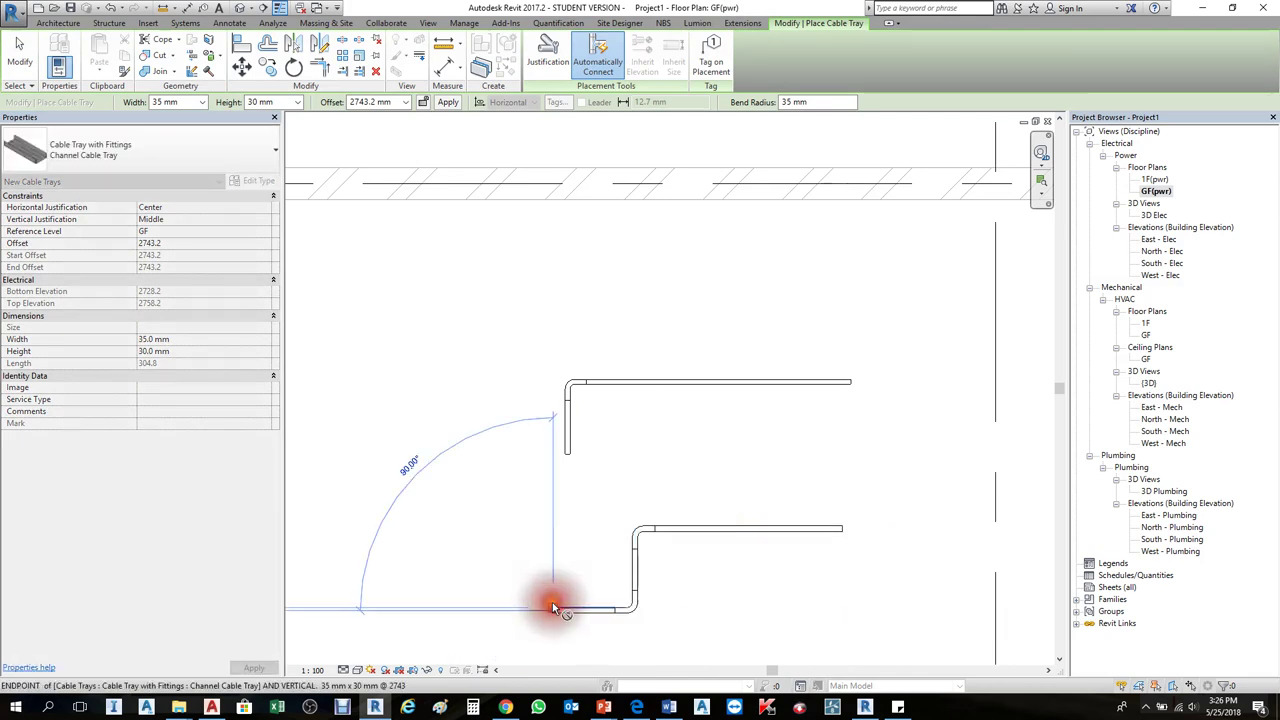
{"action": "key", "text": "Escape"}
{"action": "key", "text": "Escape"}
Step: Set the height of the stepped run's upper horizontal cable tray segment to 35 mm
{"action": "left_click", "coordinate": [664, 540]}
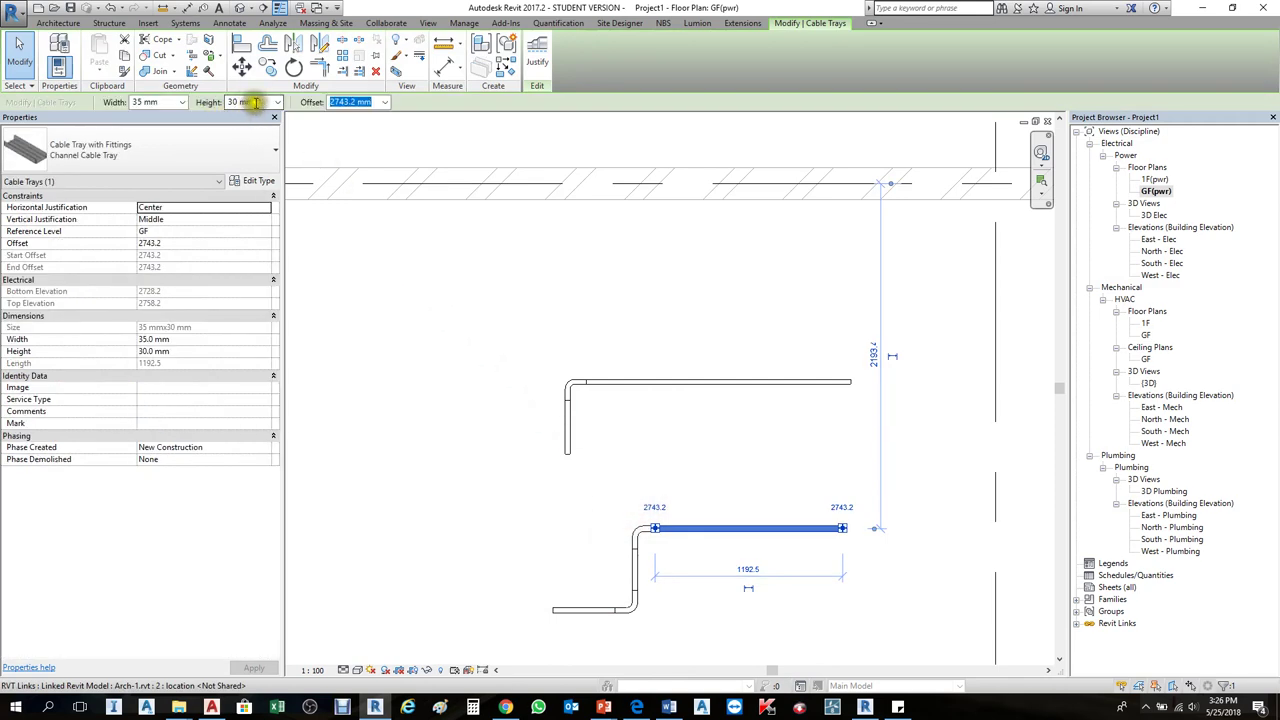
{"action": "left_click", "coordinate": [277, 102]}
{"action": "left_click", "coordinate": [265, 110]}
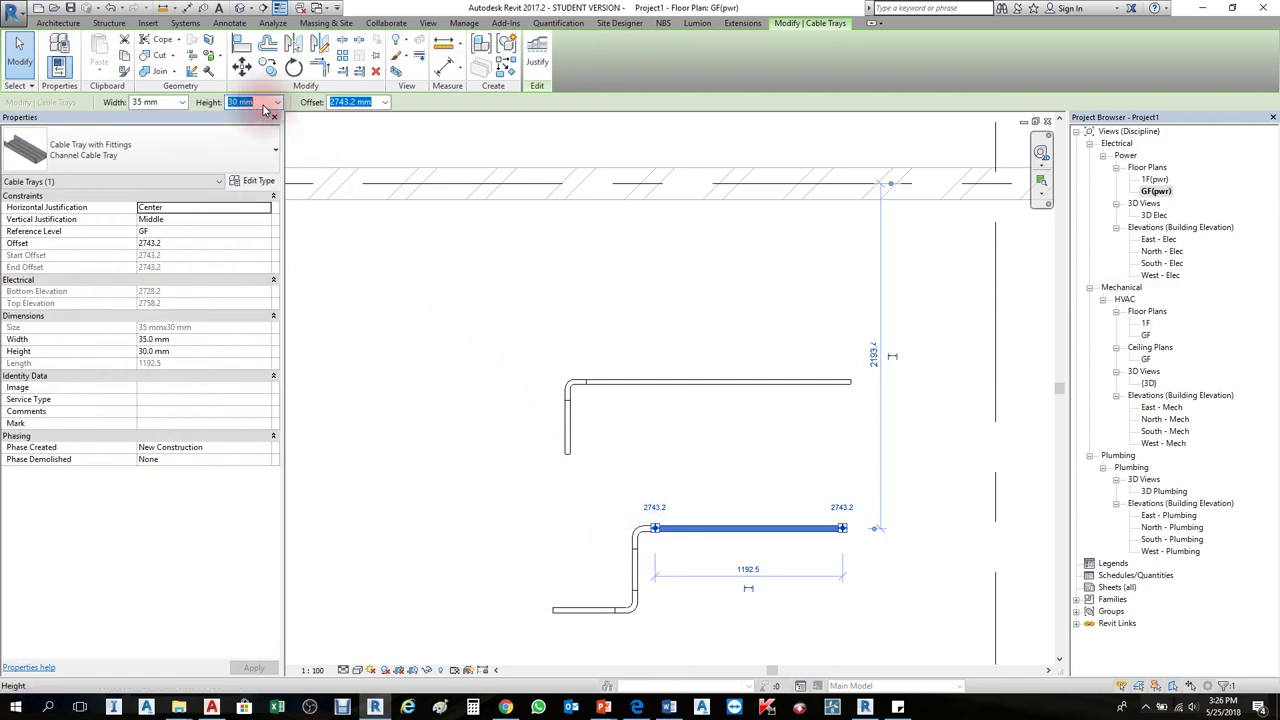
{"action": "left_click", "coordinate": [534, 286]}
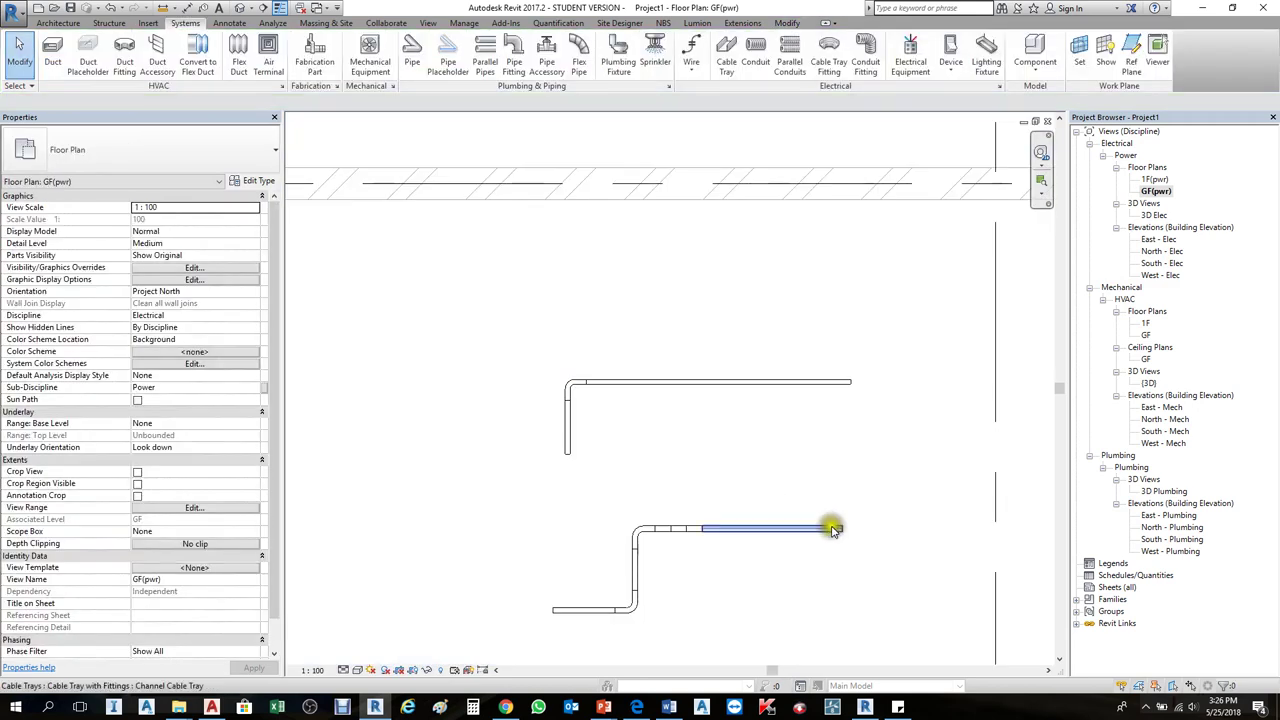
{"action": "left_click", "coordinate": [790, 516]}
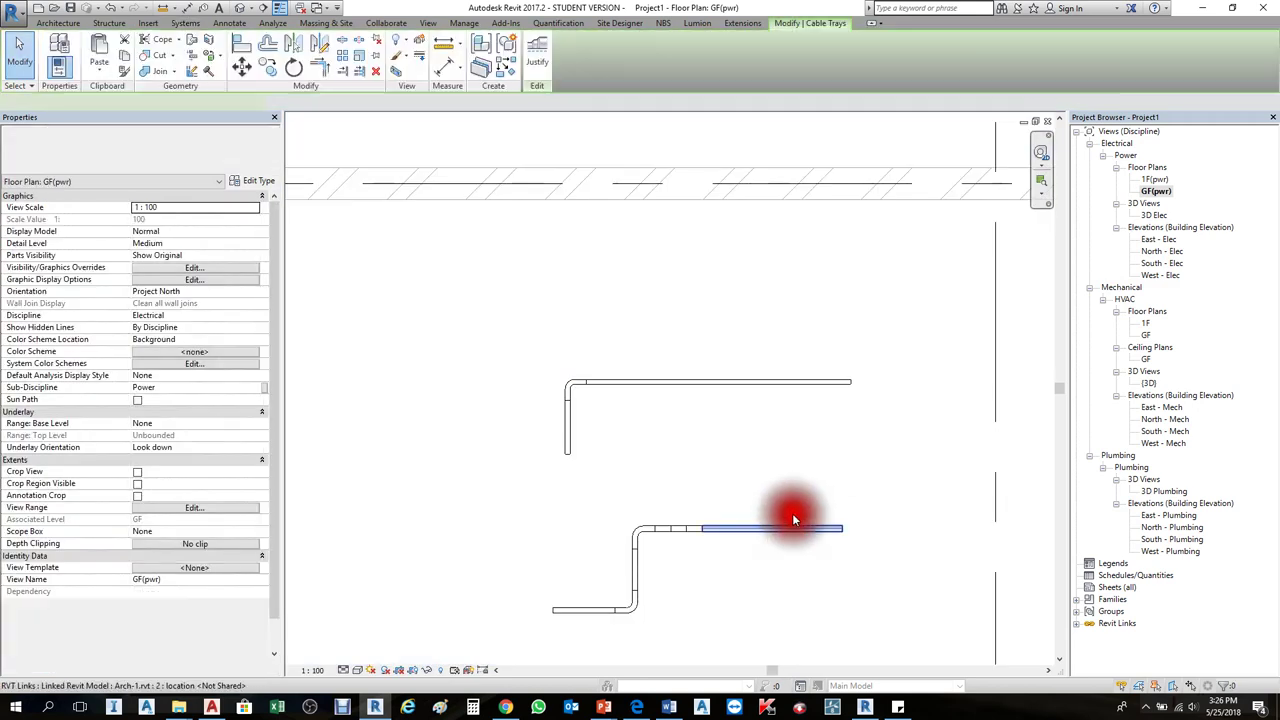
{"action": "key", "text": "Escape"}
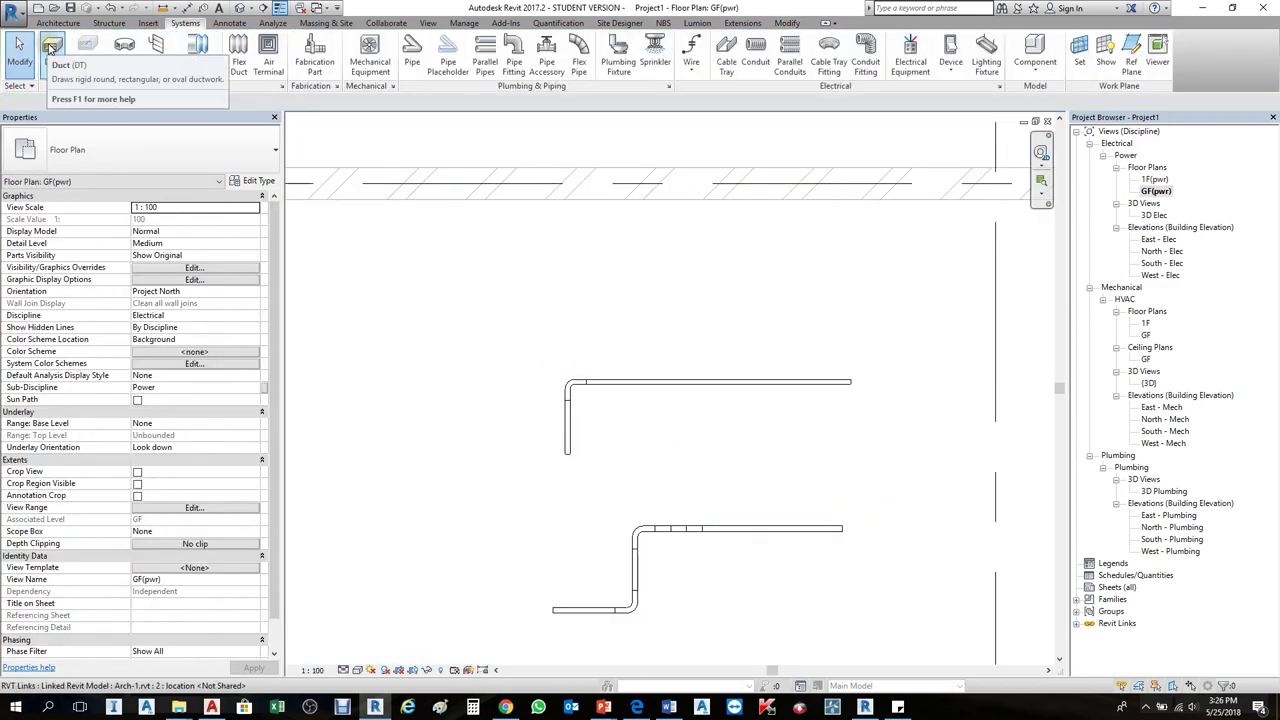
Step: Inspect the properties of the reducer fitting and the resized cable tray segment in the stepped run
{"action": "left_click", "coordinate": [726, 50]}
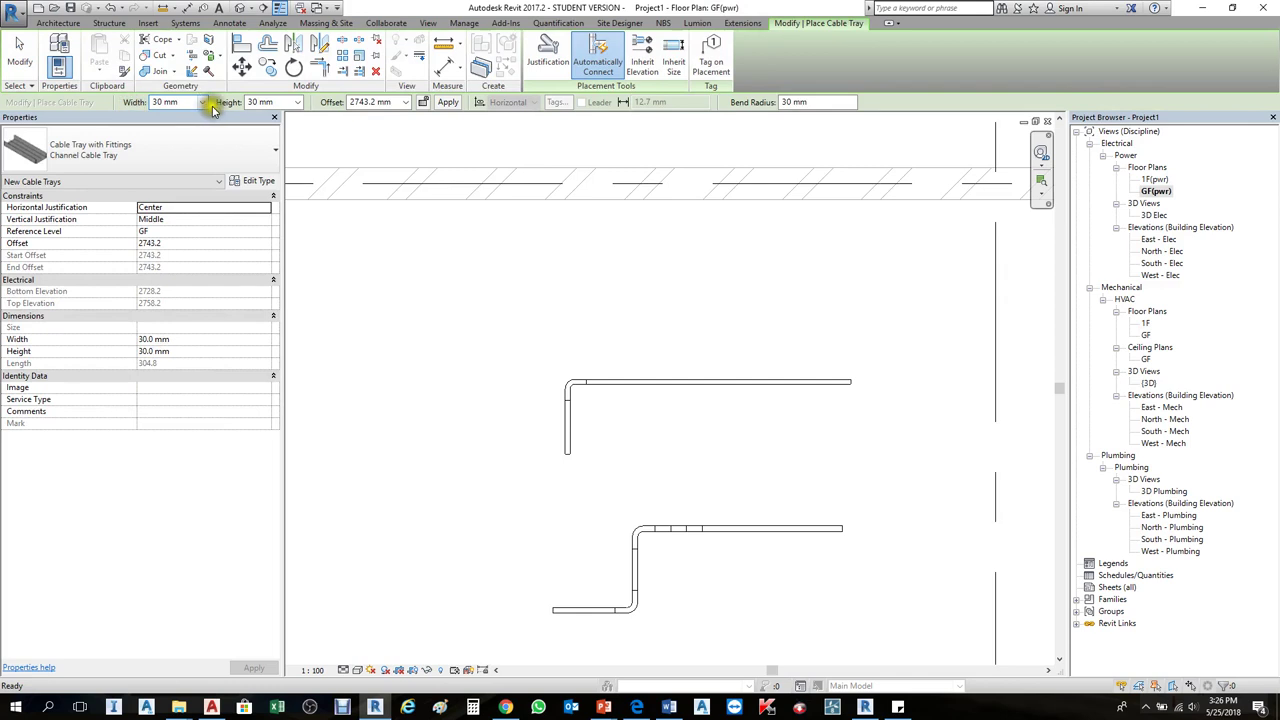
{"action": "key", "text": "Escape"}
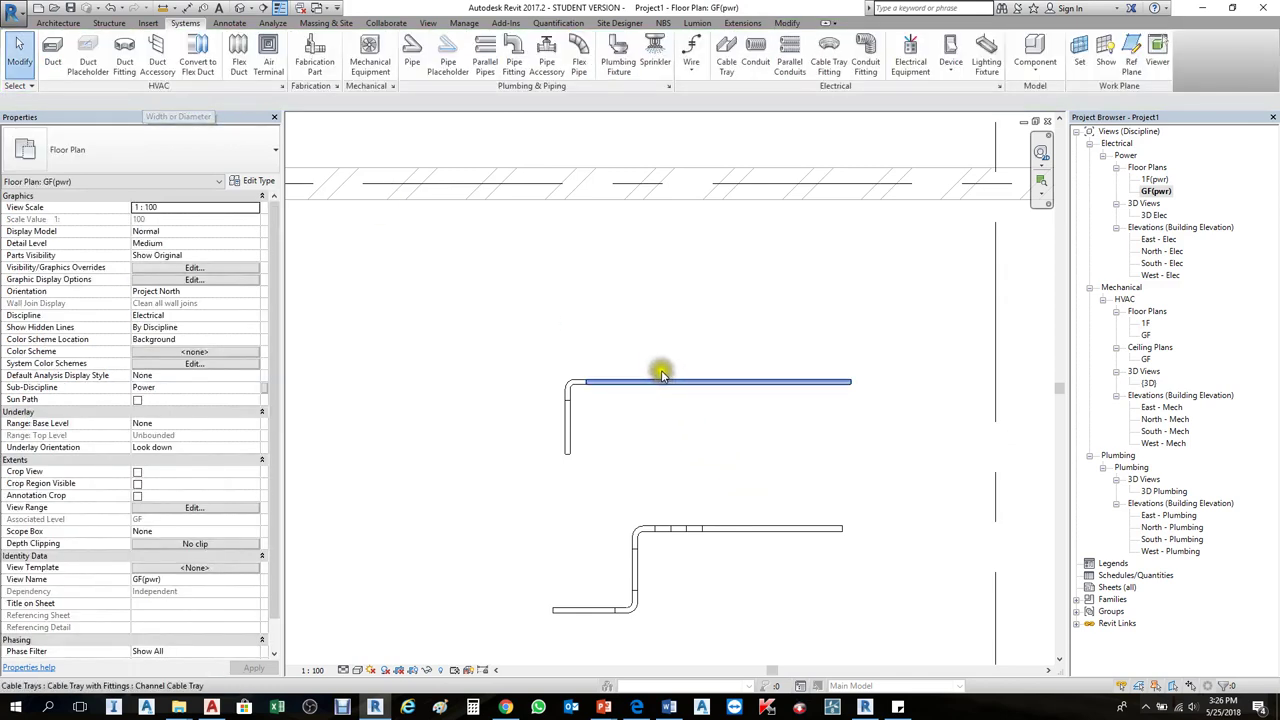
{"action": "left_click", "coordinate": [705, 538]}
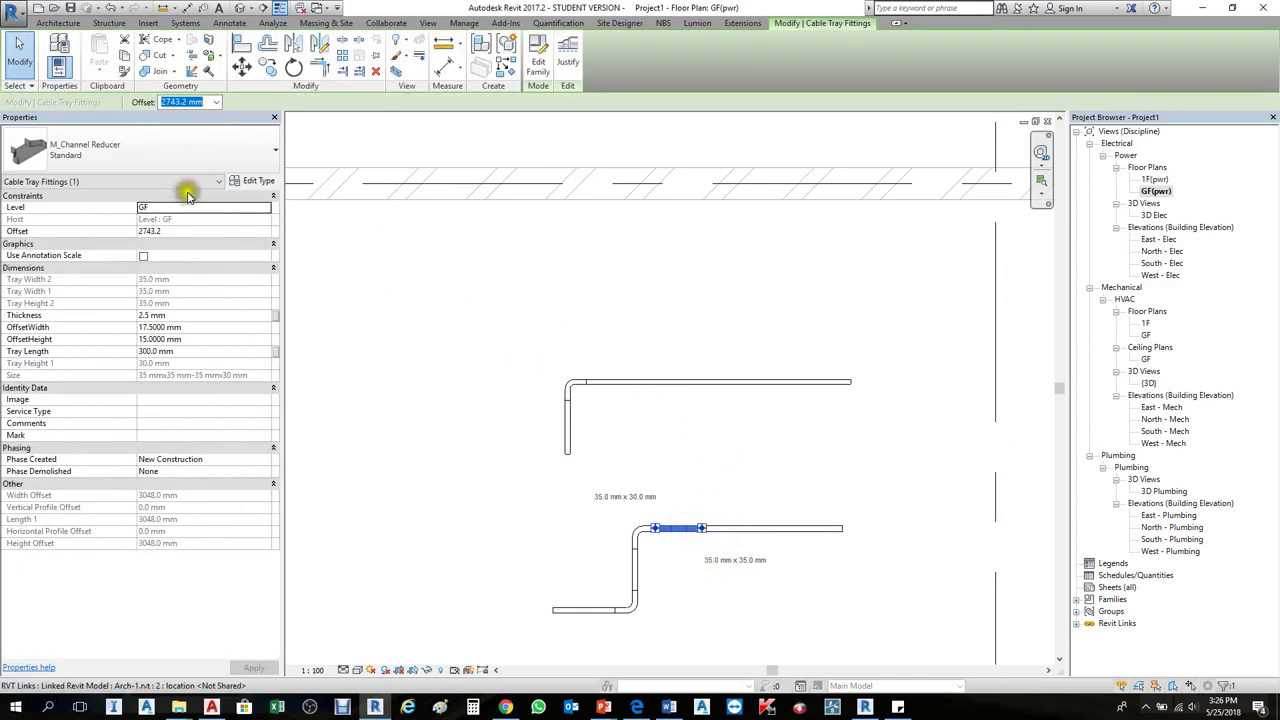
{"action": "key", "text": "Escape"}
{"action": "left_click", "coordinate": [788, 535]}
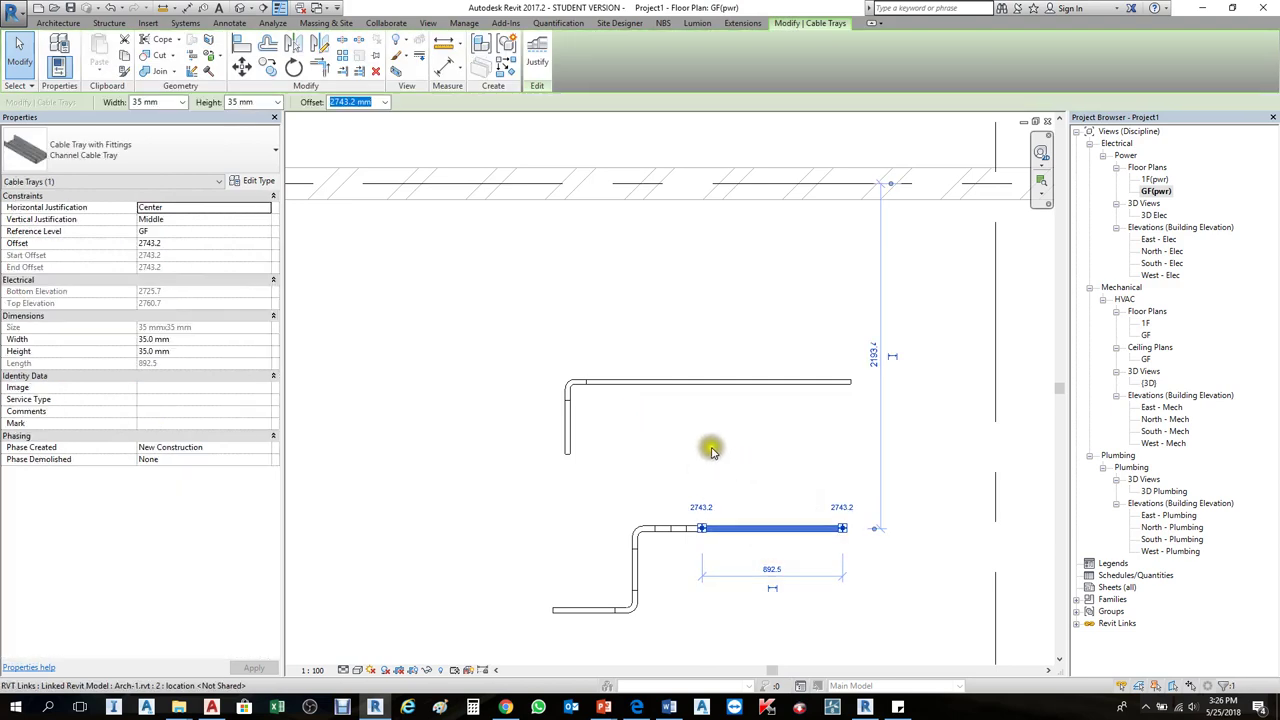
{"action": "key", "text": "Escape"}
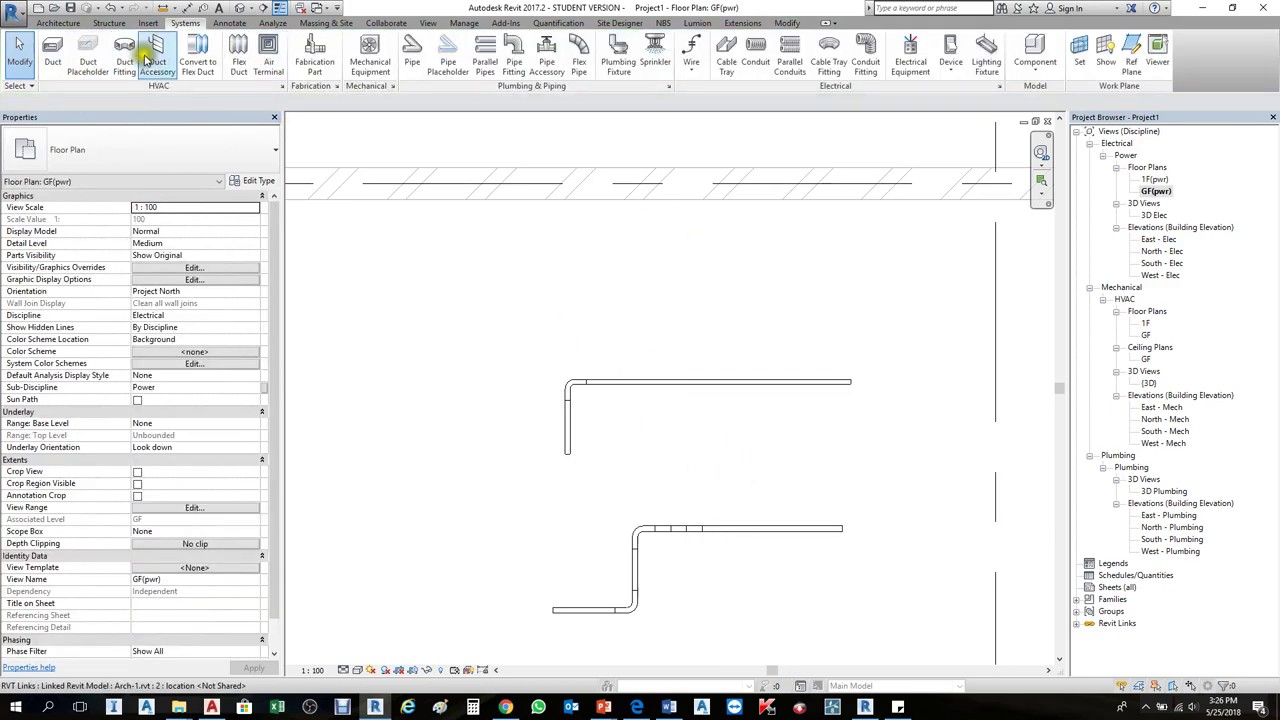
Step: Review the cable tray size list from 25 mm to 900 mm and leave the electrical settings without saving changes
{"action": "left_click", "coordinate": [998, 86]}
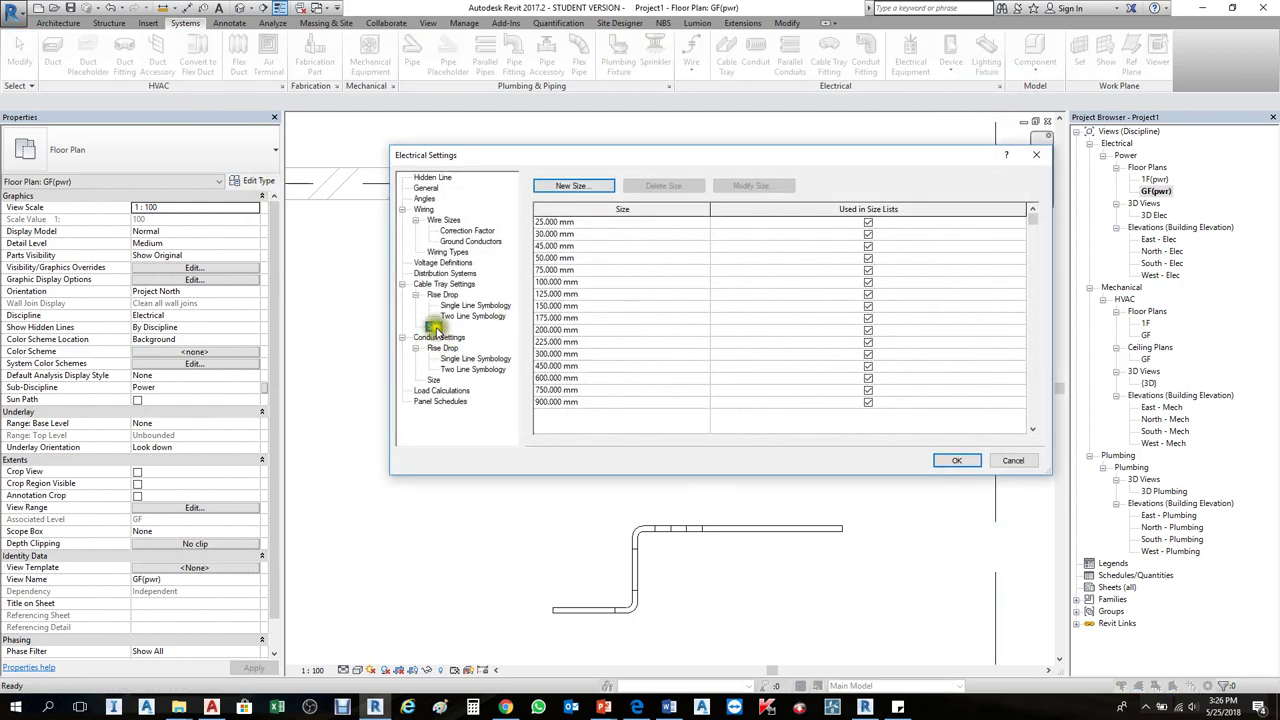
{"action": "left_click", "coordinate": [433, 326]}
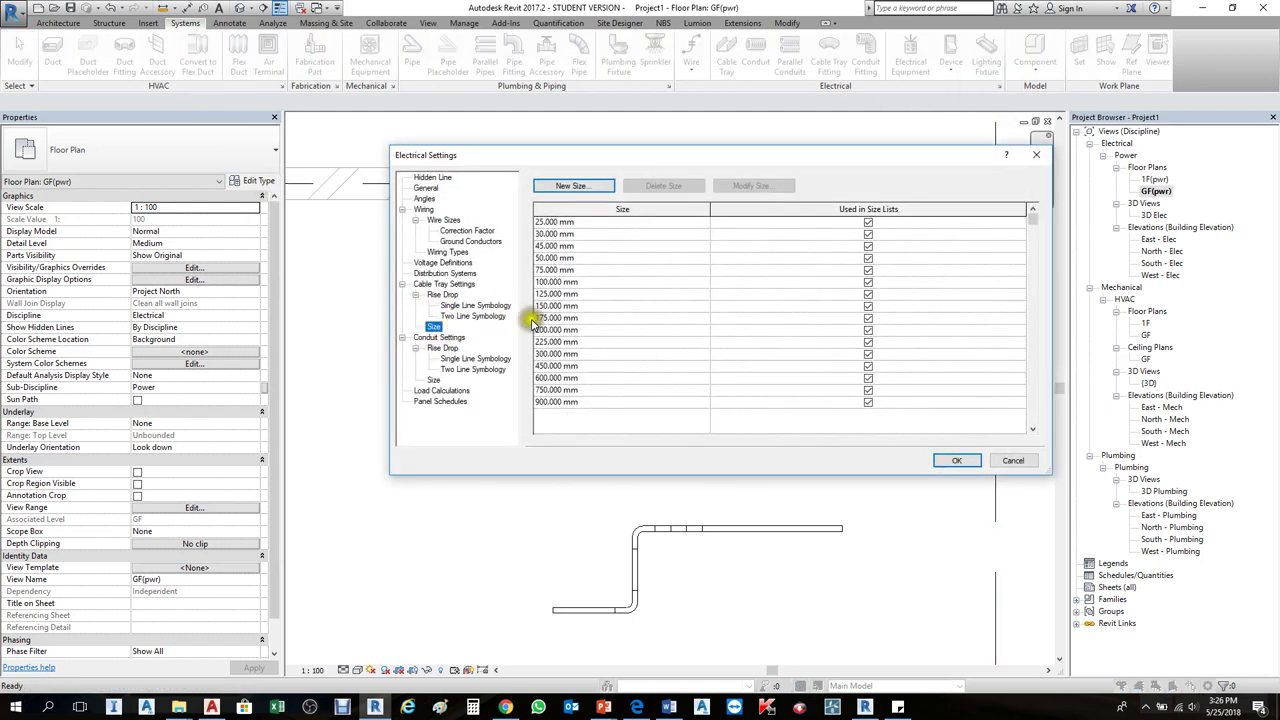
{"action": "left_click", "coordinate": [567, 235]}
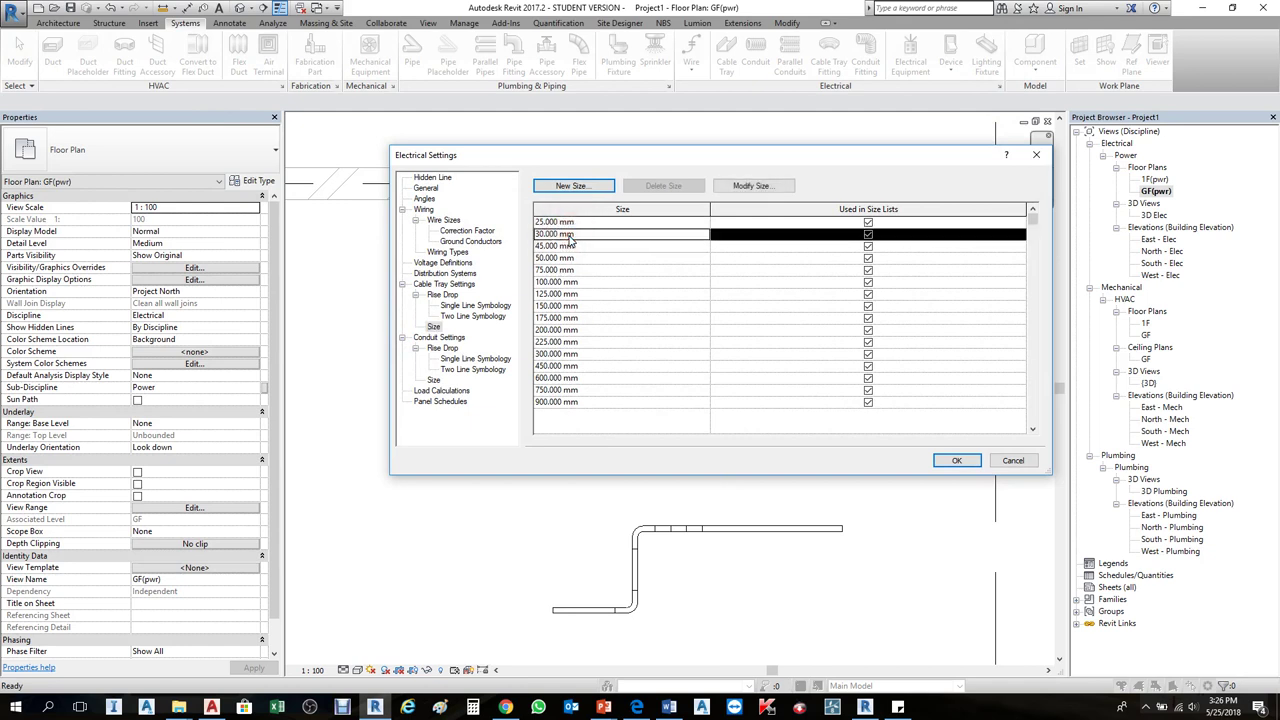
{"action": "left_click", "coordinate": [575, 246]}
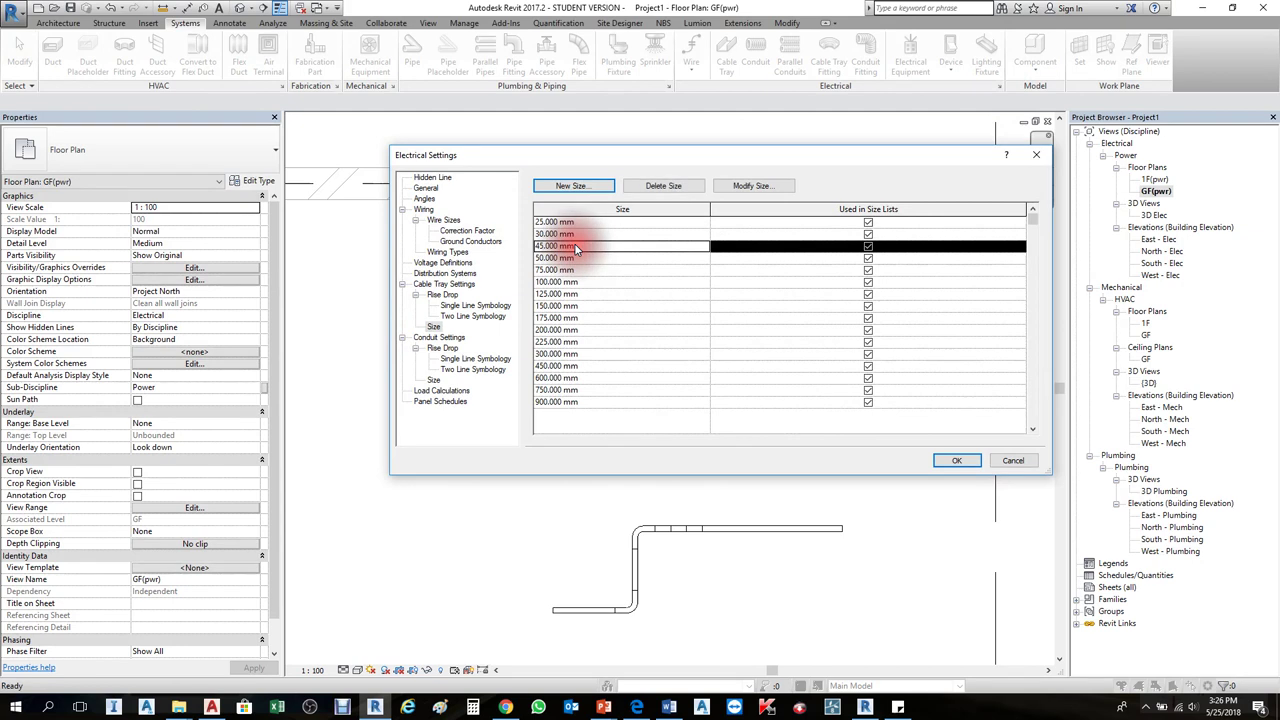
{"action": "left_click", "coordinate": [579, 221]}
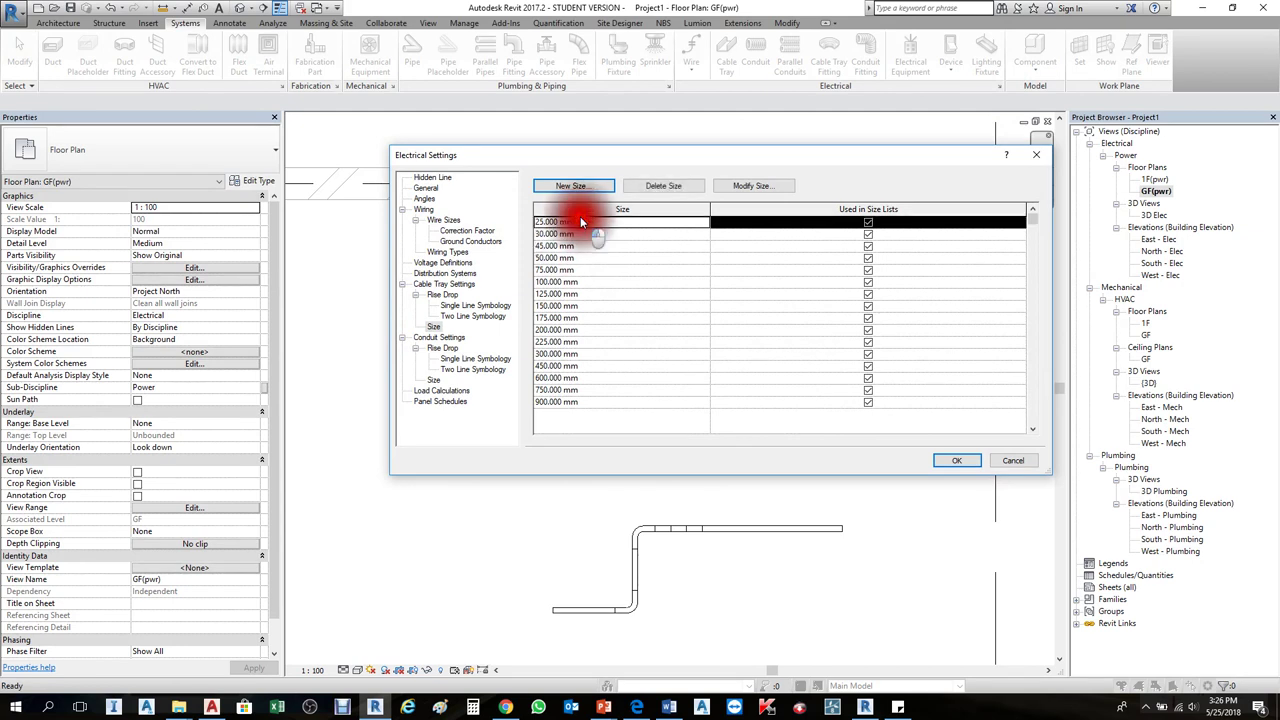
{"action": "left_click", "coordinate": [576, 389]}
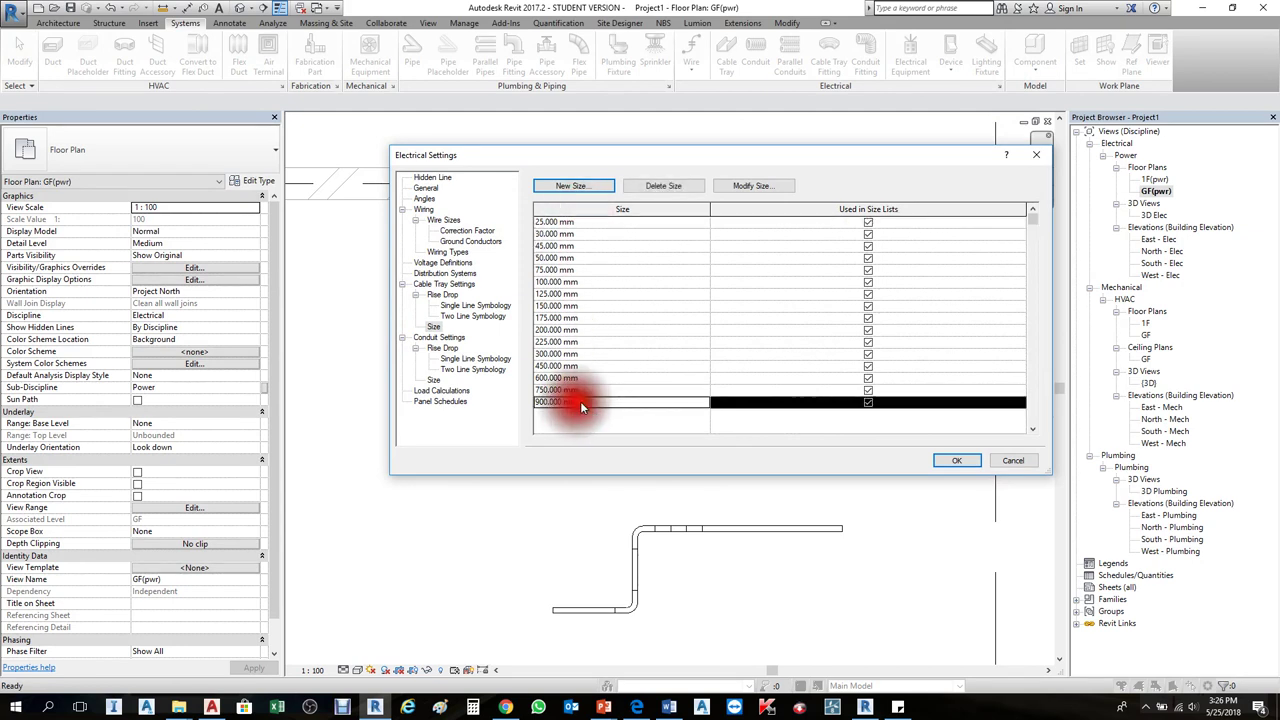
{"action": "left_click", "coordinate": [1010, 460]}
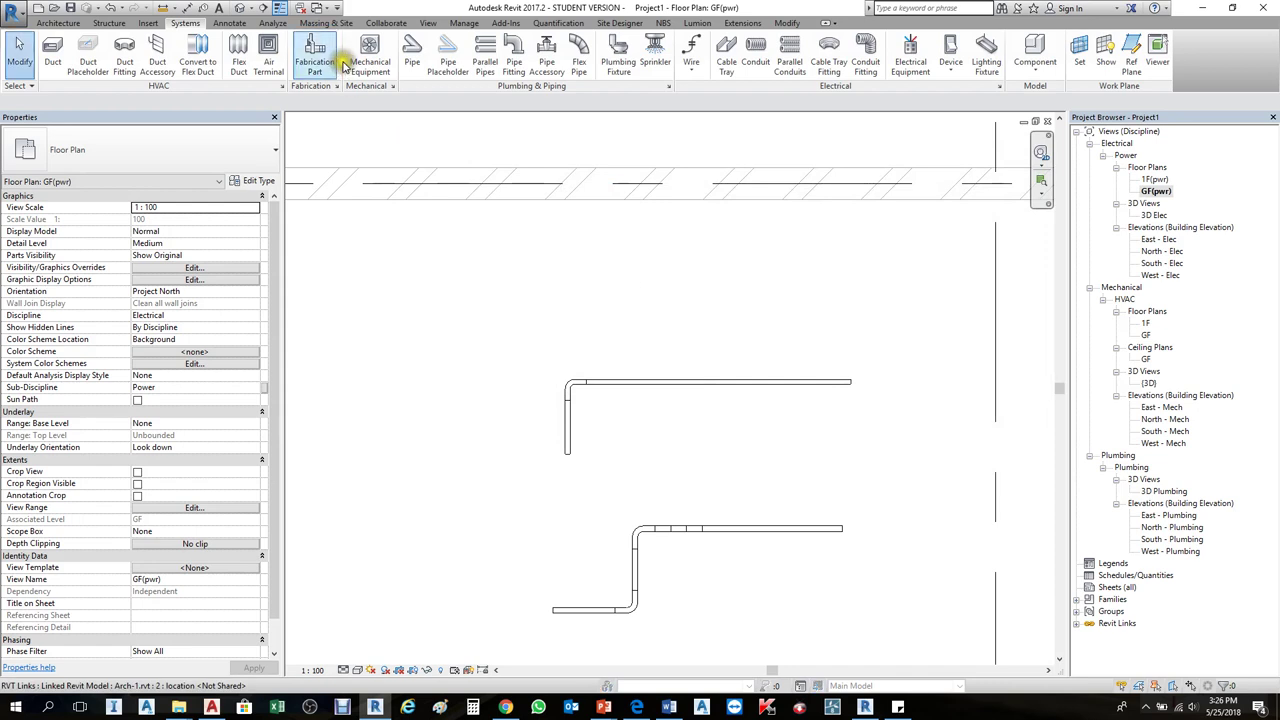
Step: Set up a new cable tray 1000 mm wide and 75 mm high
{"action": "left_click", "coordinate": [726, 55]}
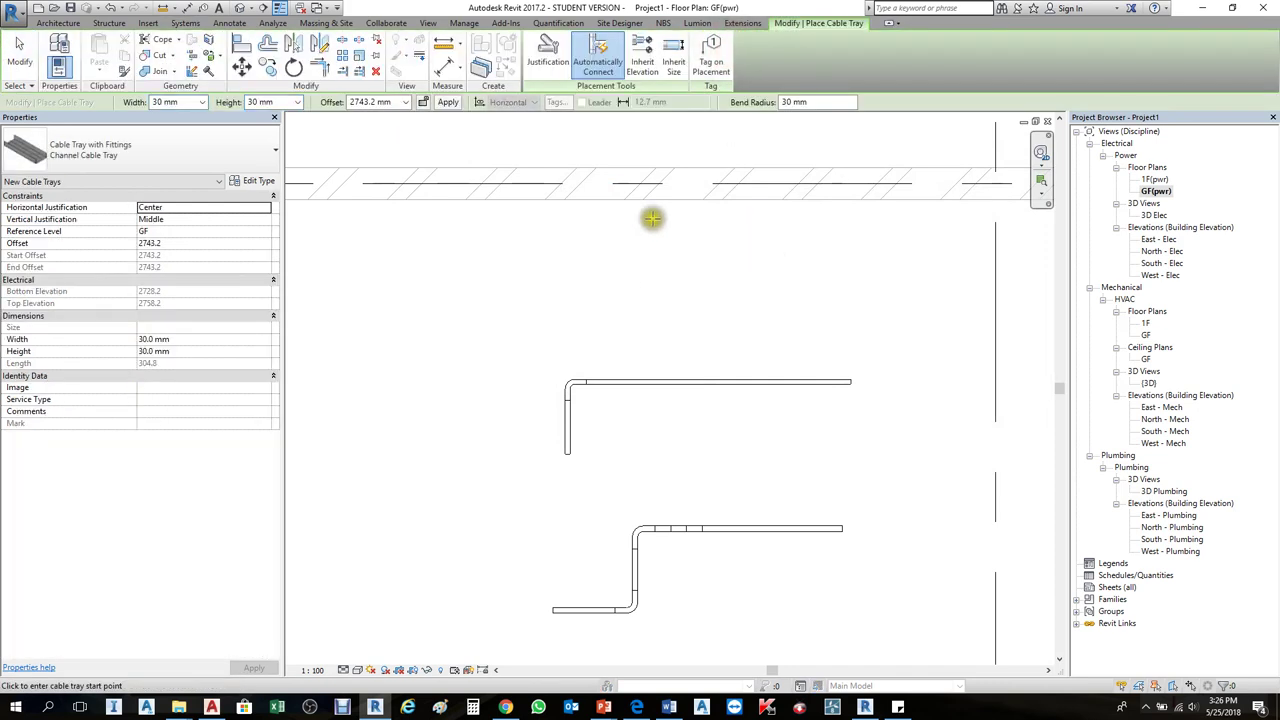
{"action": "left_click", "coordinate": [199, 101]}
{"action": "left_click", "coordinate": [199, 101]}
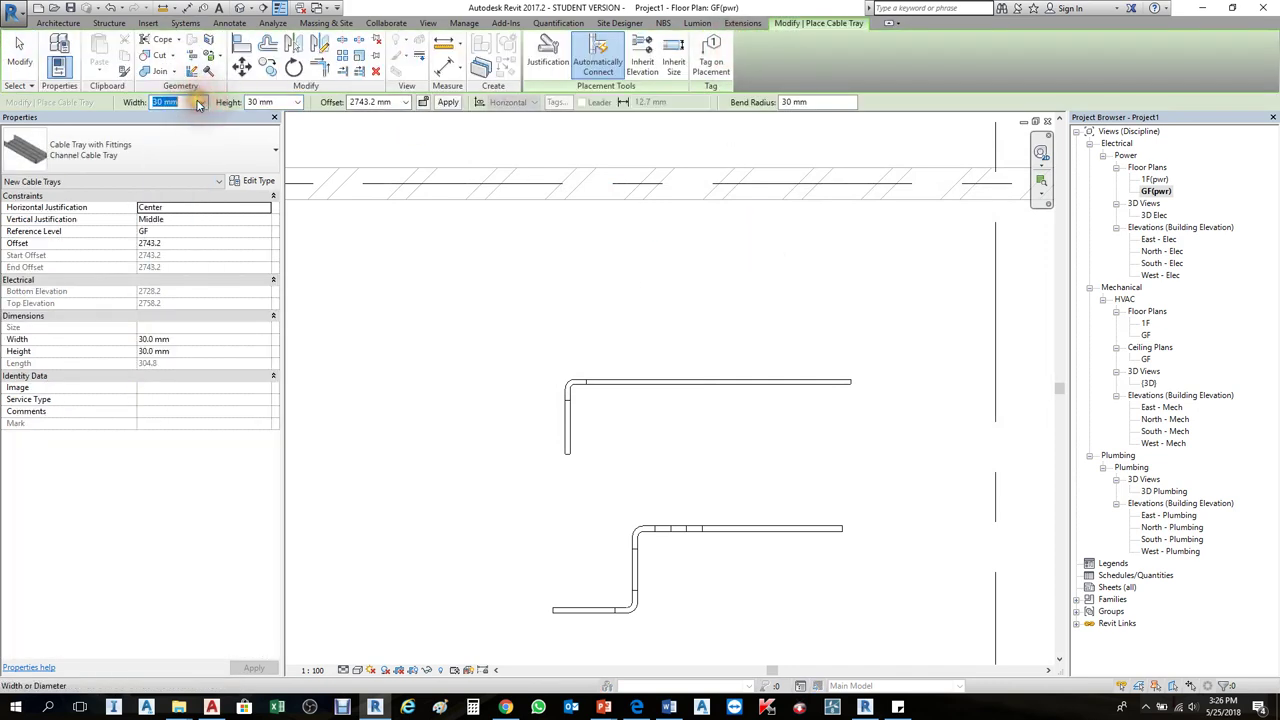
{"action": "type", "text": "100"}
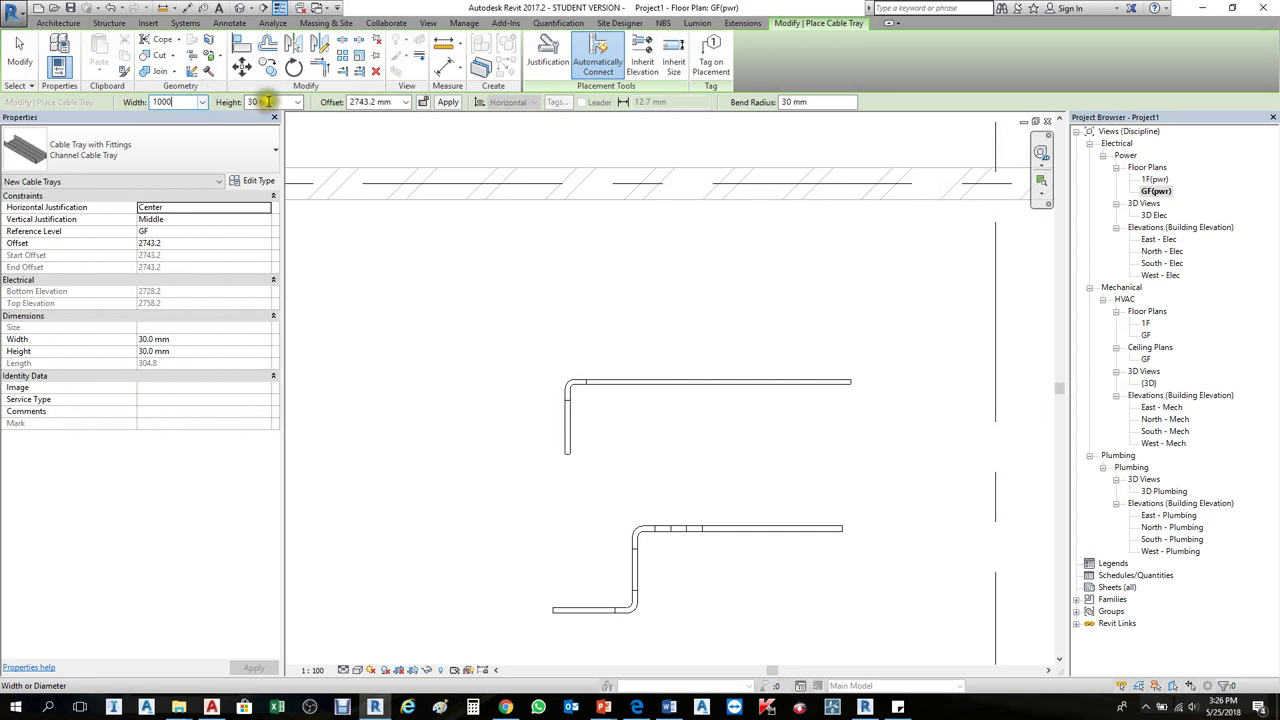
{"action": "left_click", "coordinate": [297, 102]}
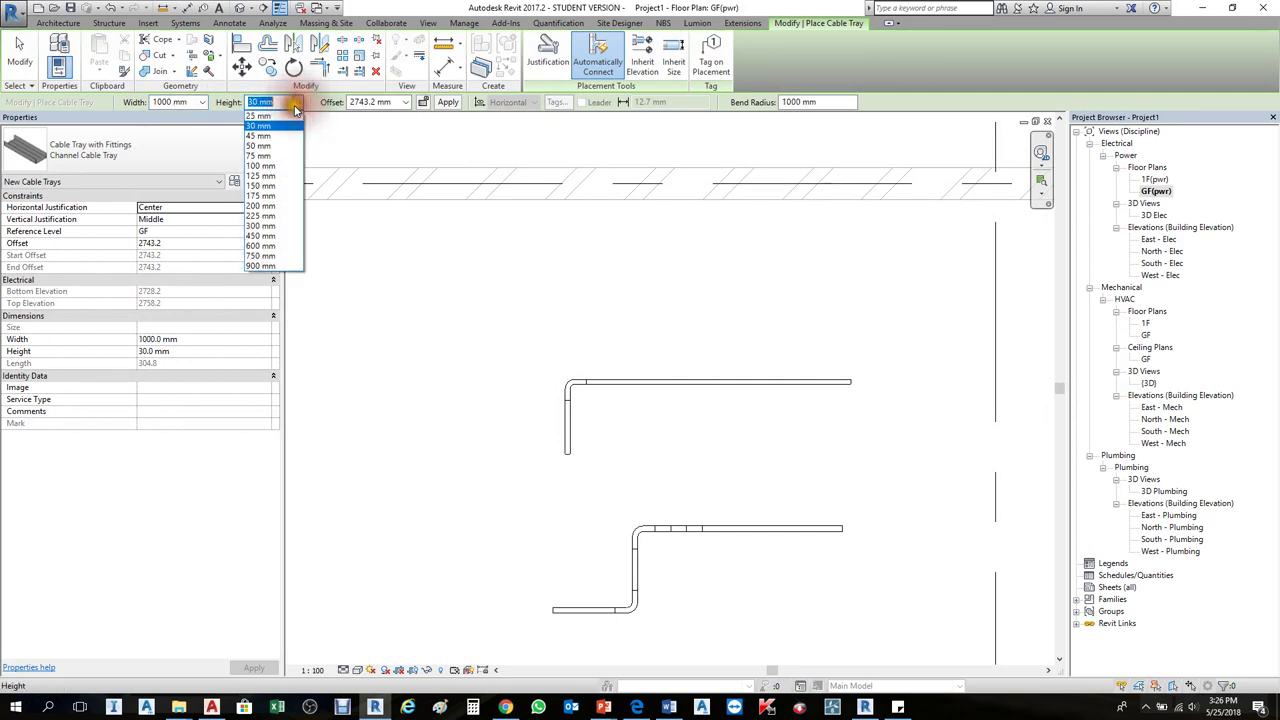
{"action": "left_click", "coordinate": [277, 153]}
Step: Draw an L-shaped cable tray run horizontally just below grid B, turning 90° upward about 4200 mm into the room above
{"action": "left_click", "coordinate": [770, 267]}
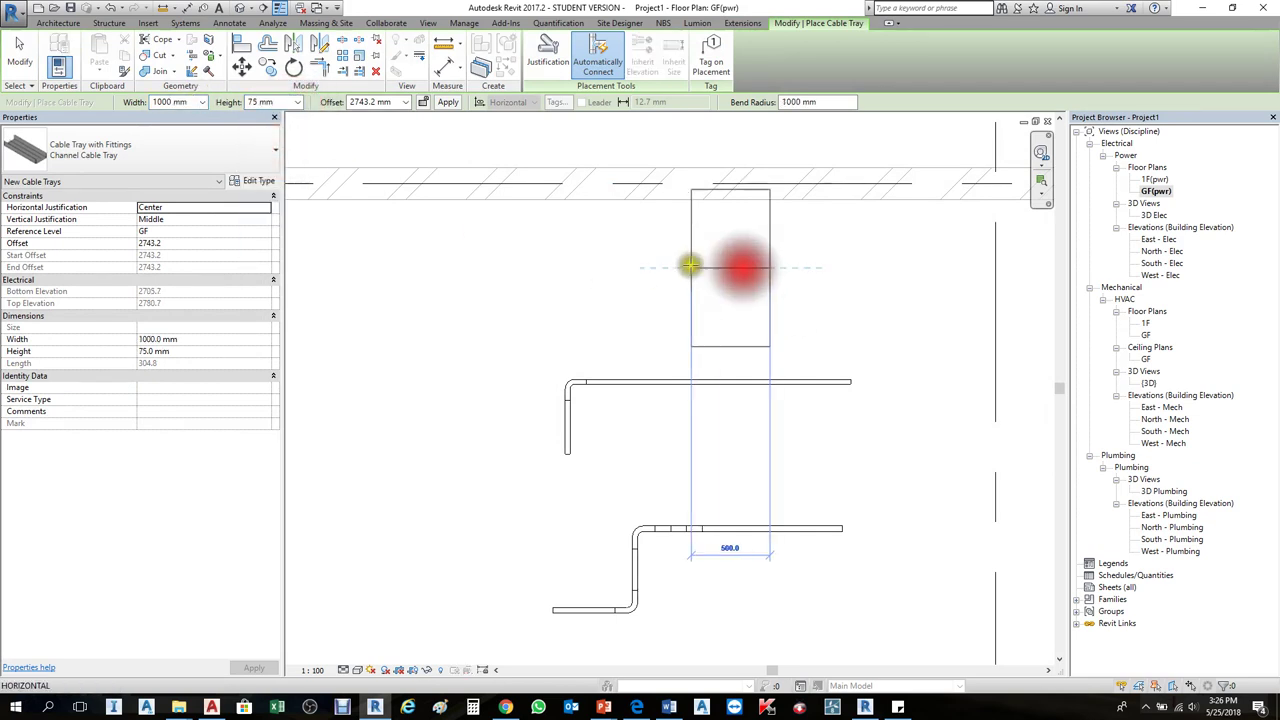
{"action": "left_click", "coordinate": [514, 271]}
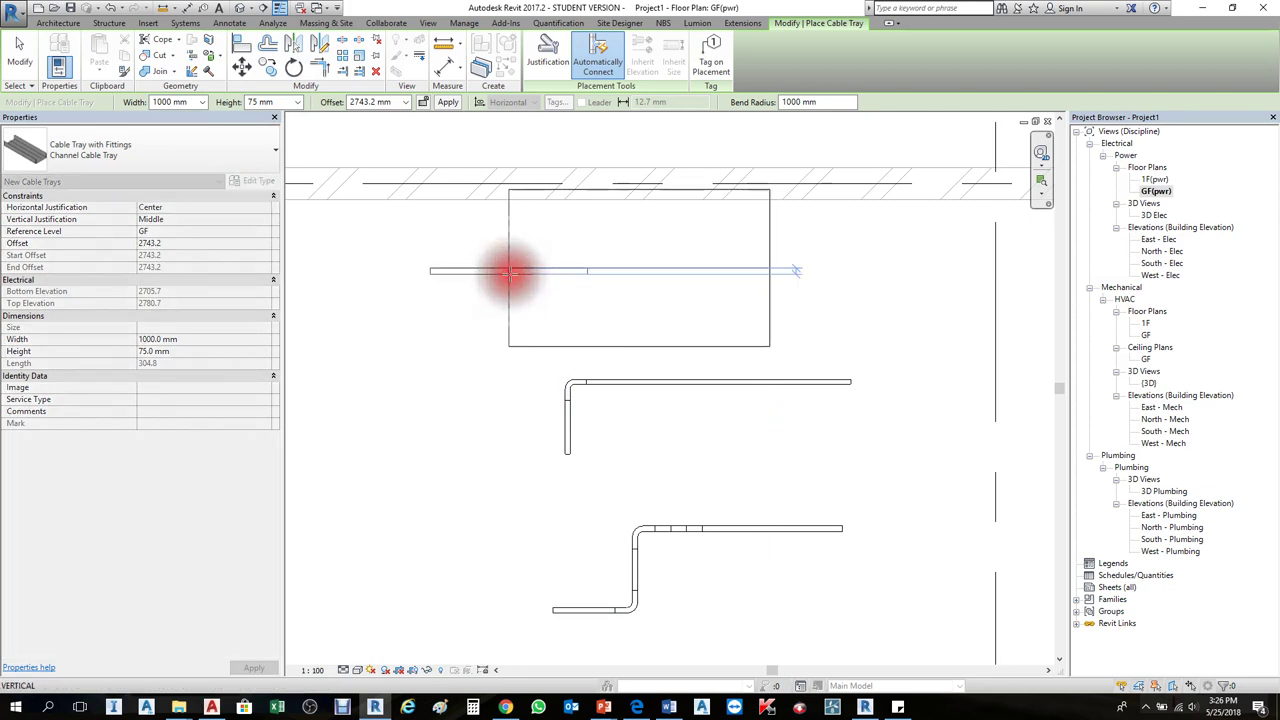
{"action": "scroll", "coordinate": [543, 343], "scroll_direction": "down", "scroll_amount": 3}
{"action": "scroll", "coordinate": [636, 499], "scroll_direction": "down", "scroll_amount": 3}
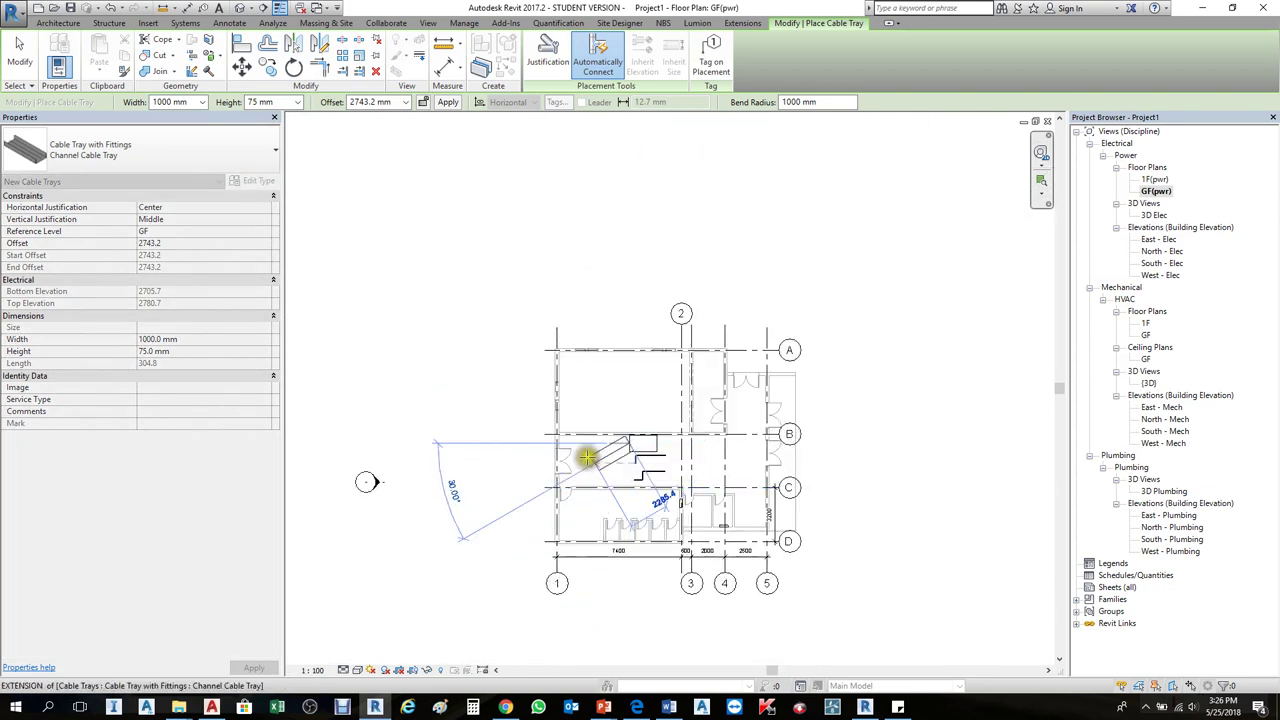
{"action": "scroll", "coordinate": [586, 434], "scroll_direction": "up", "scroll_amount": 4}
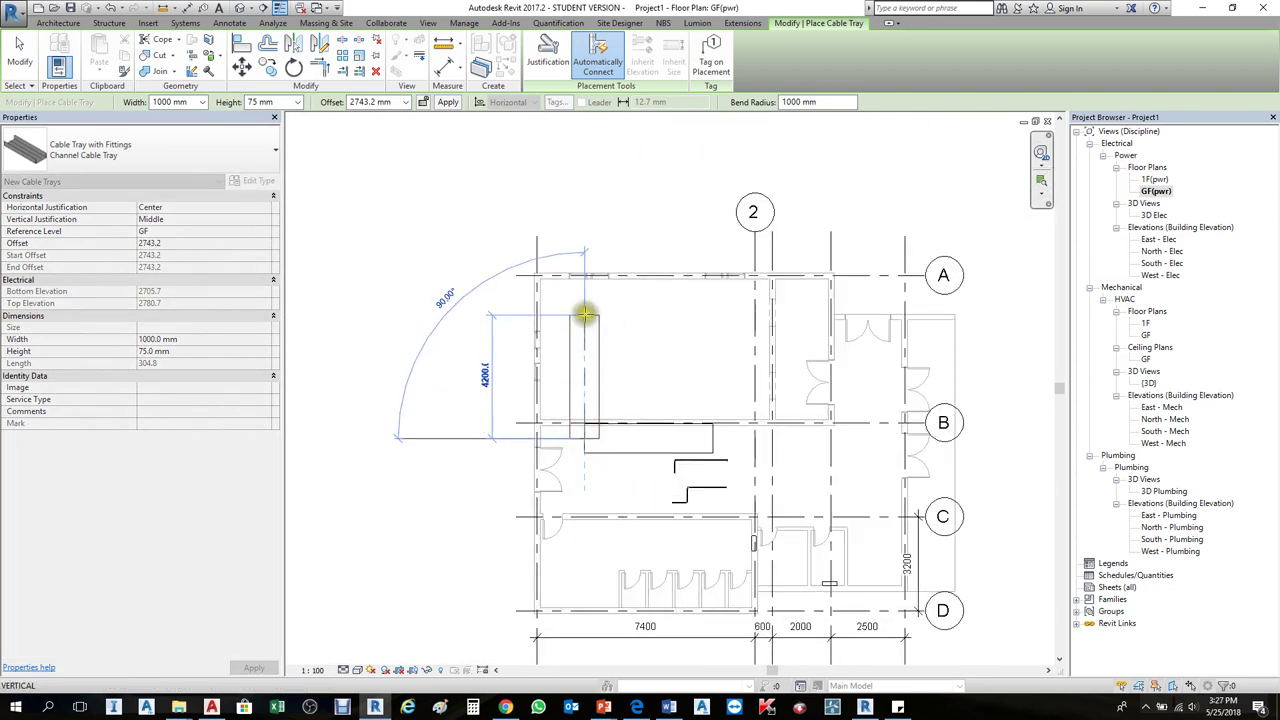
{"action": "left_click", "coordinate": [586, 314]}
{"action": "key", "text": "Escape"}
{"action": "key", "text": "Escape"}
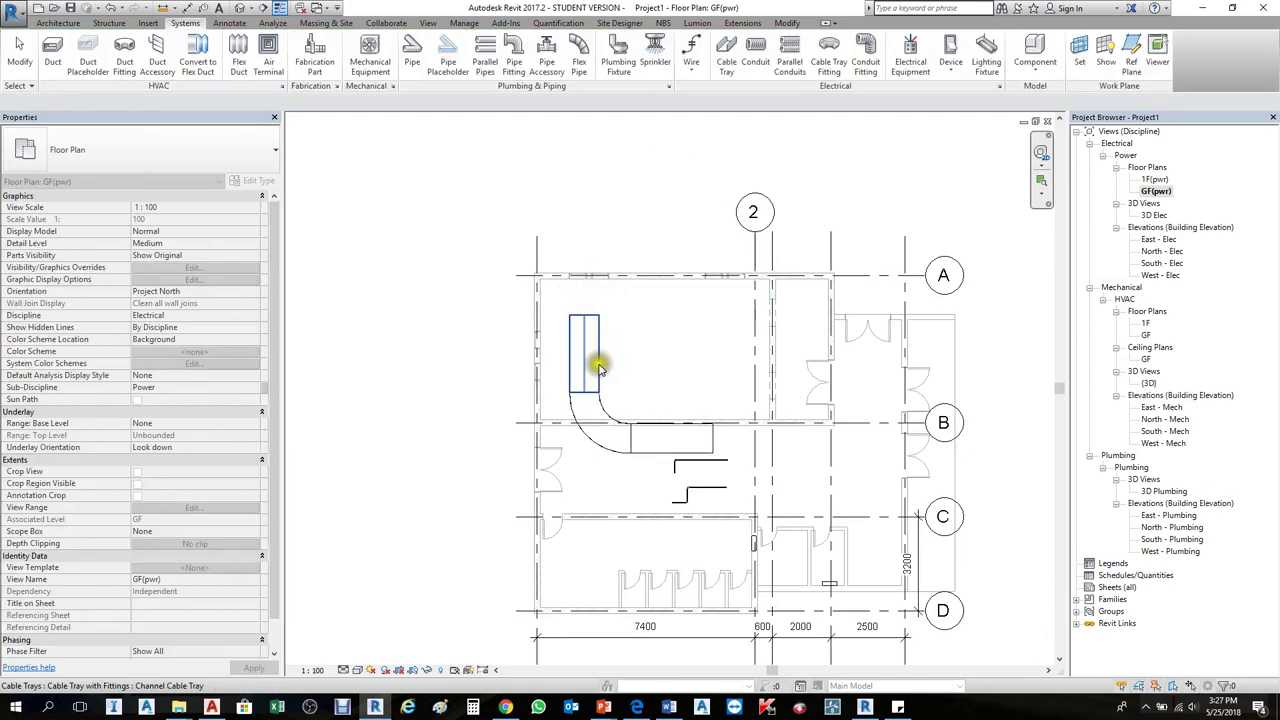
Step: Inspect the vertical segment and the horizontal bend fitting of the wide L-shaped cable tray run
{"action": "left_click", "coordinate": [592, 360]}
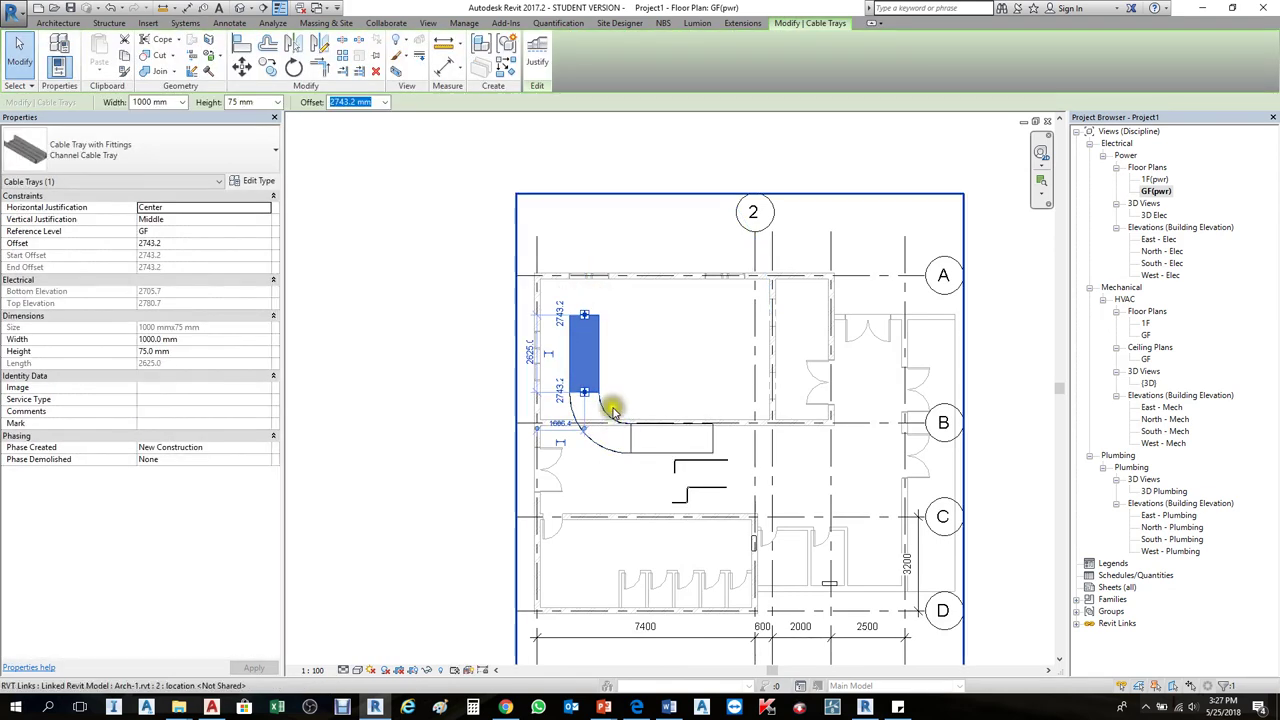
{"action": "left_click", "coordinate": [457, 406]}
{"action": "scroll", "coordinate": [543, 406], "scroll_direction": "up", "scroll_amount": 3}
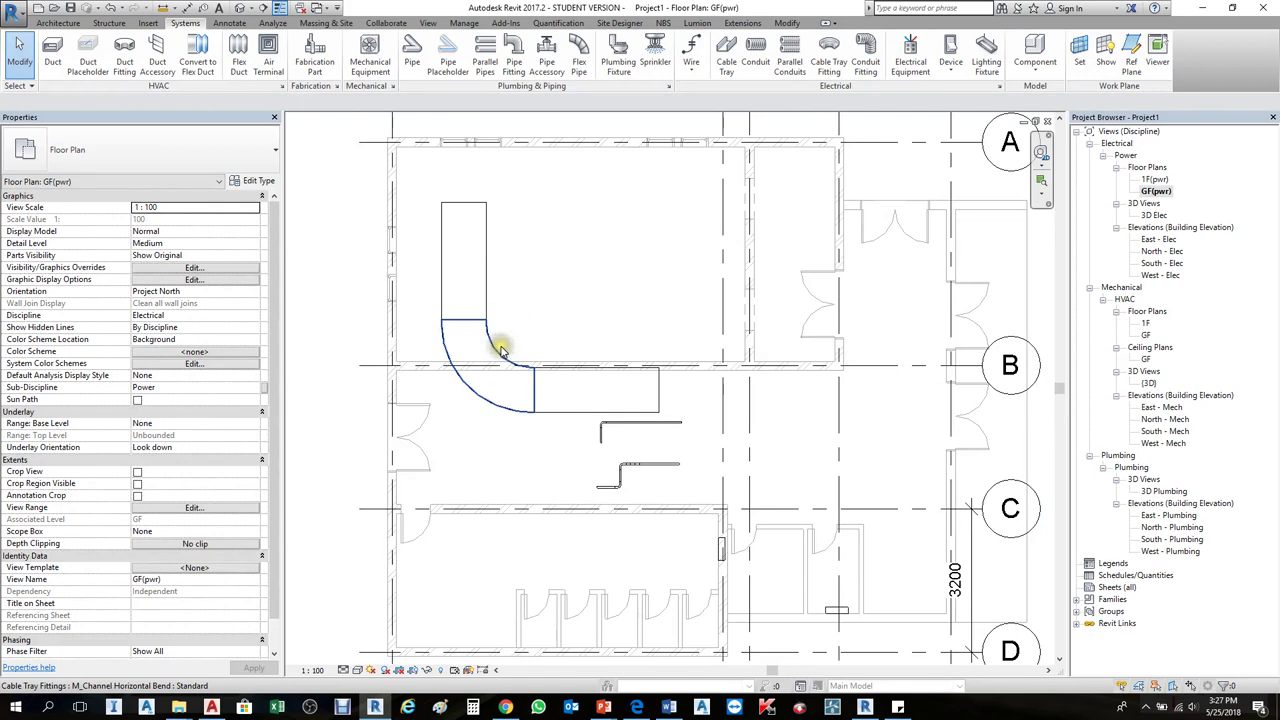
{"action": "left_click", "coordinate": [502, 350]}
{"action": "left_click", "coordinate": [538, 287]}
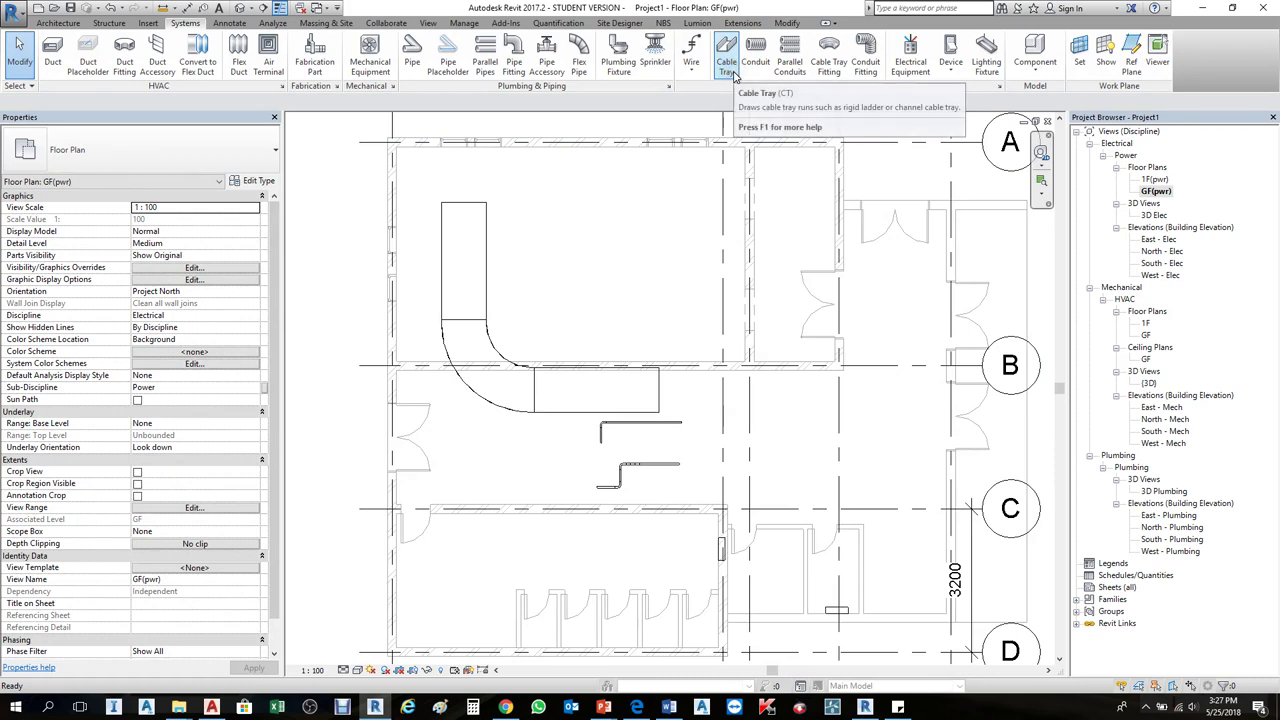
Step: Add a new 250 mm size to the cable tray size list and accept the electrical settings
{"action": "left_click", "coordinate": [999, 87]}
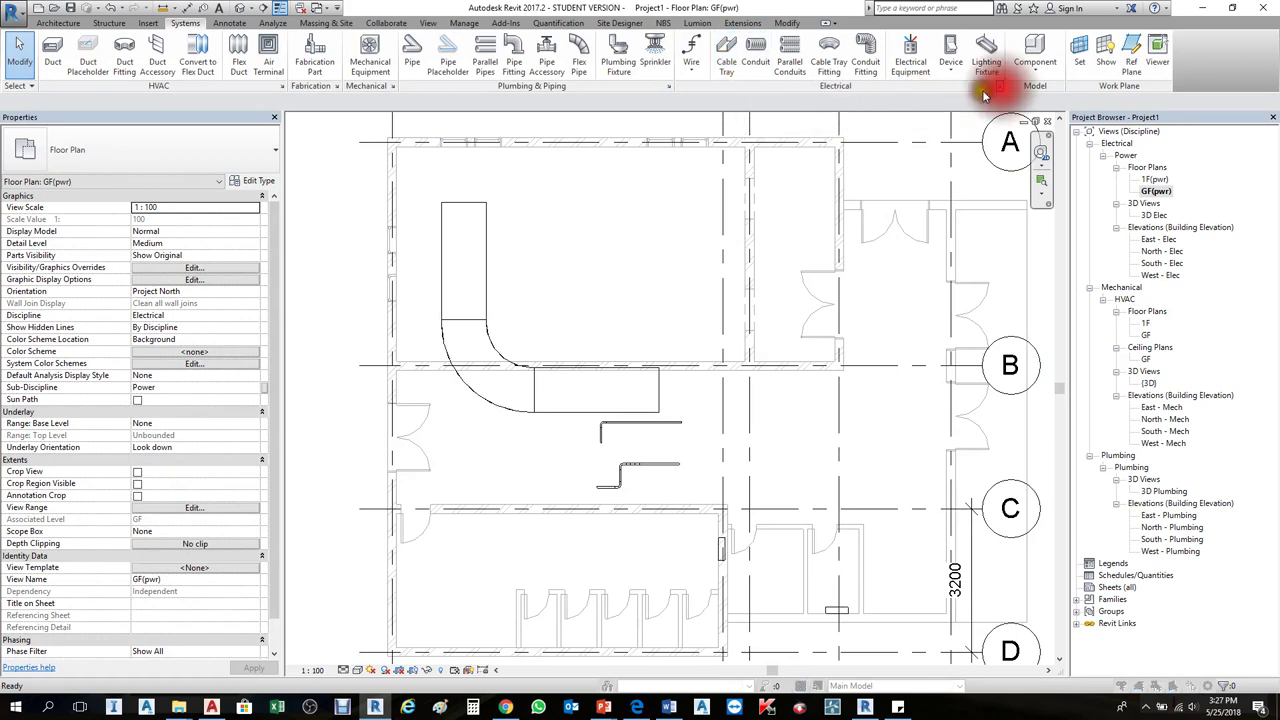
{"action": "left_click", "coordinate": [560, 402]}
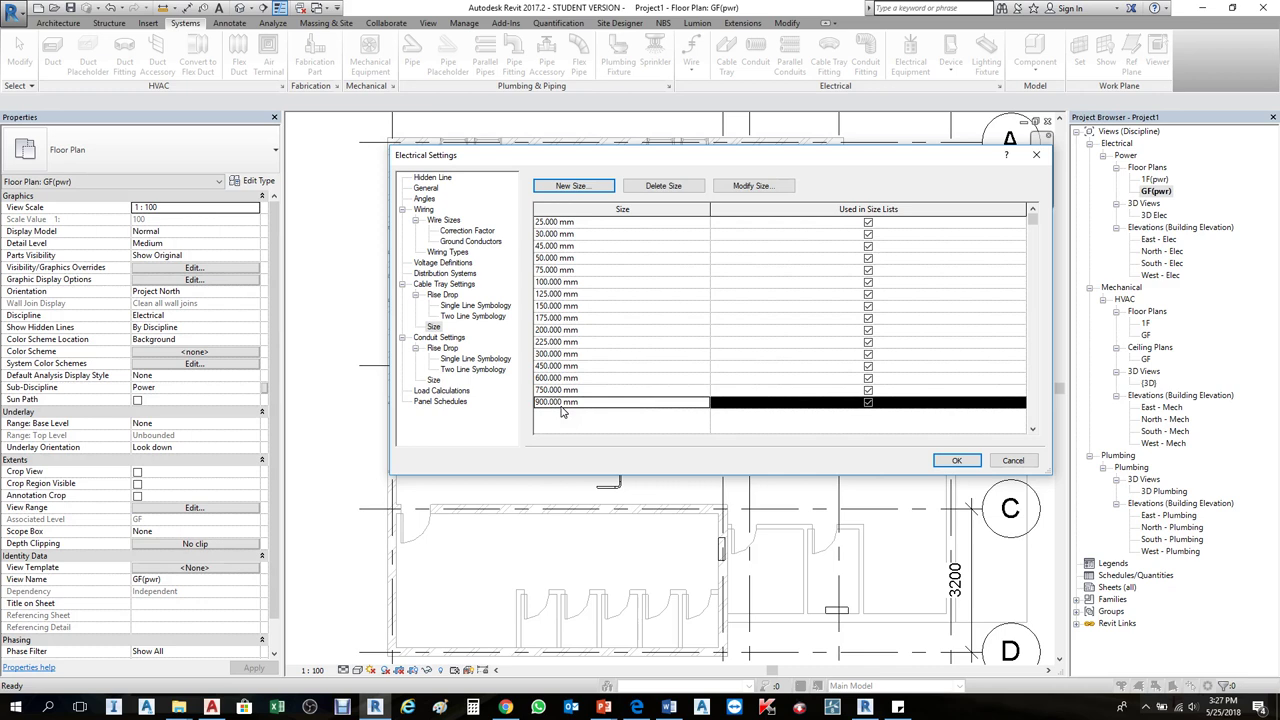
{"action": "left_click", "coordinate": [570, 186]}
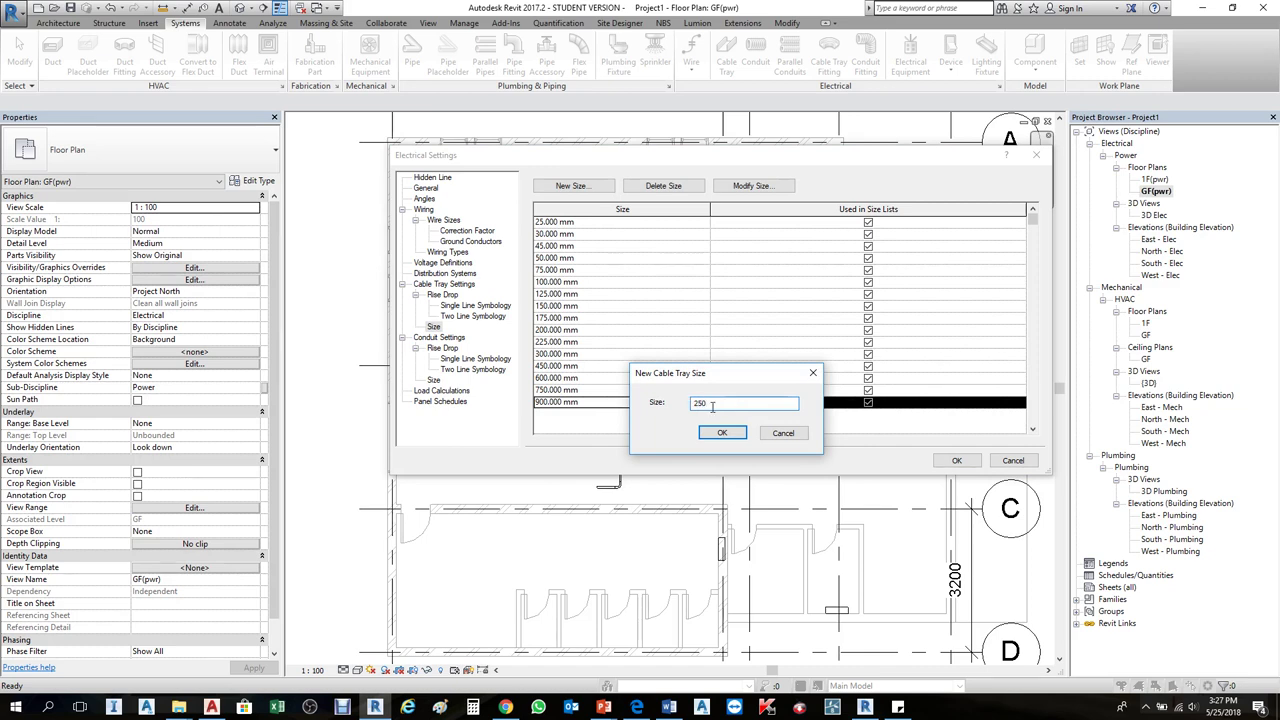
{"action": "left_click", "coordinate": [709, 437]}
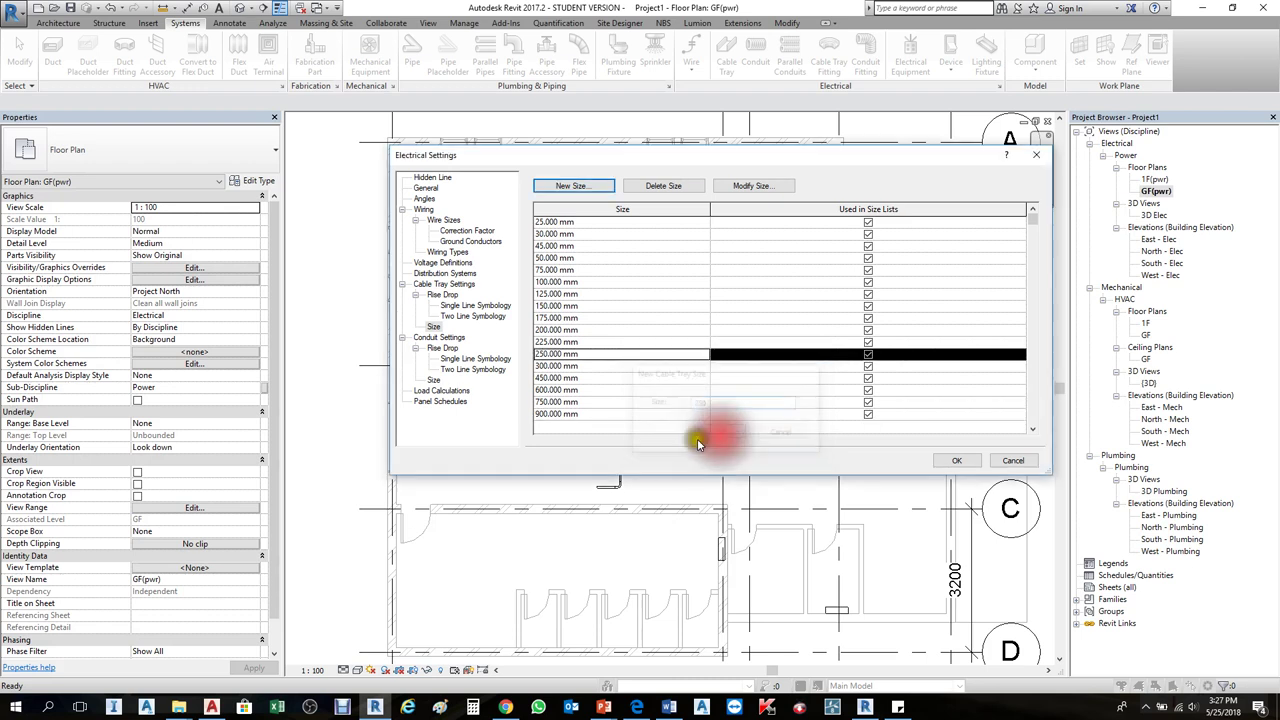
{"action": "left_click", "coordinate": [565, 357]}
{"action": "left_click", "coordinate": [955, 461]}
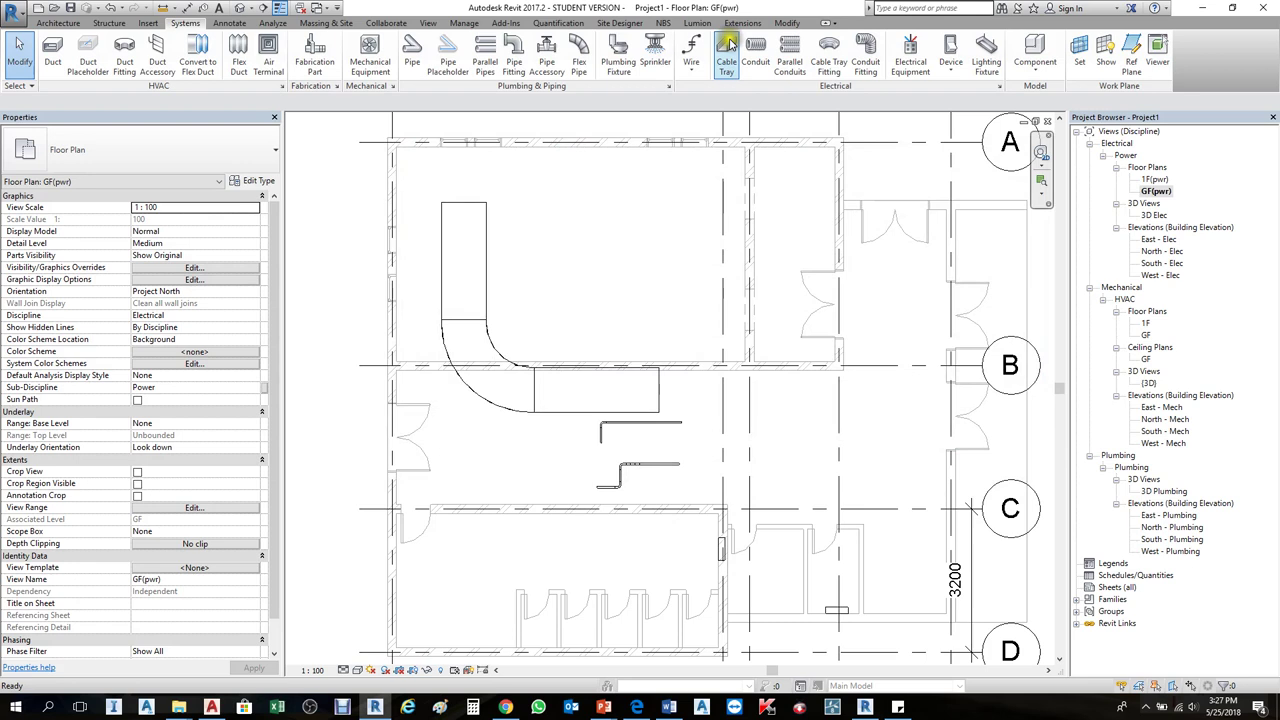
{"action": "left_click", "coordinate": [755, 55]}
{"action": "scroll", "coordinate": [603, 314], "scroll_direction": "down", "scroll_amount": 3}
{"action": "left_click", "coordinate": [651, 289]}
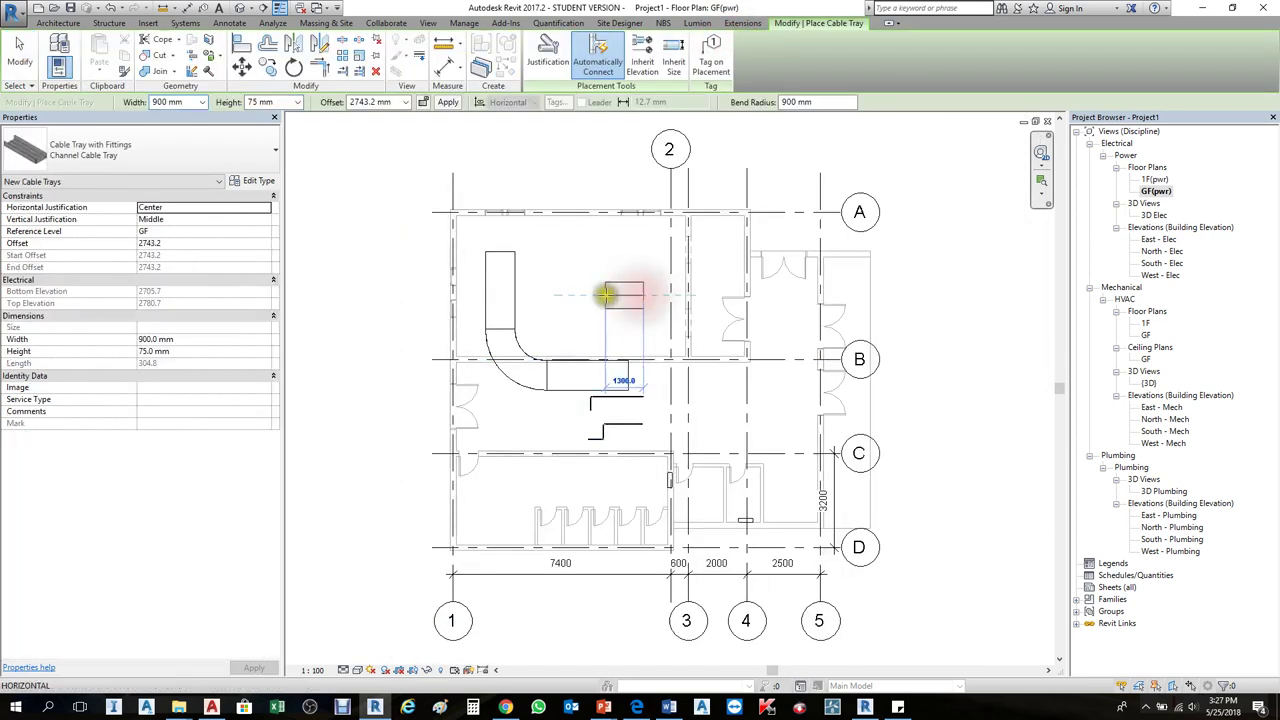
{"action": "left_click", "coordinate": [603, 289]}
{"action": "key", "text": "Escape"}
{"action": "key", "text": "Escape"}
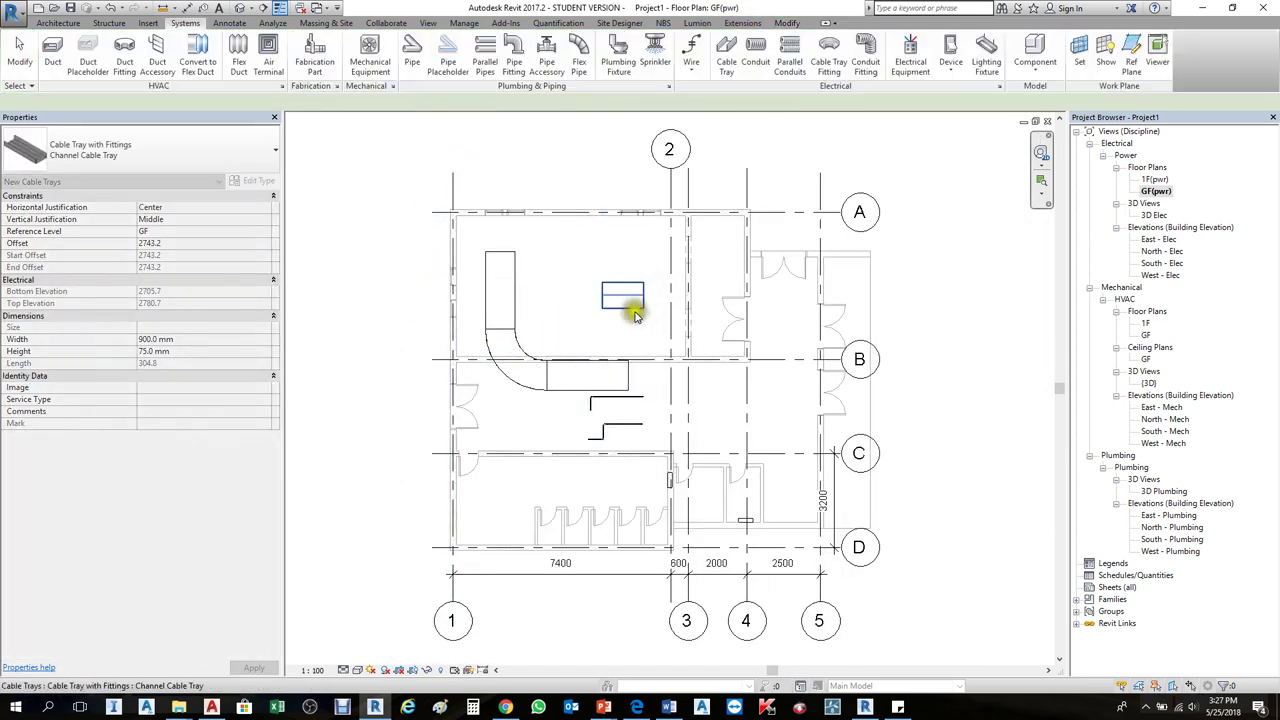
{"action": "left_click", "coordinate": [615, 298]}
{"action": "key", "text": "Delete"}
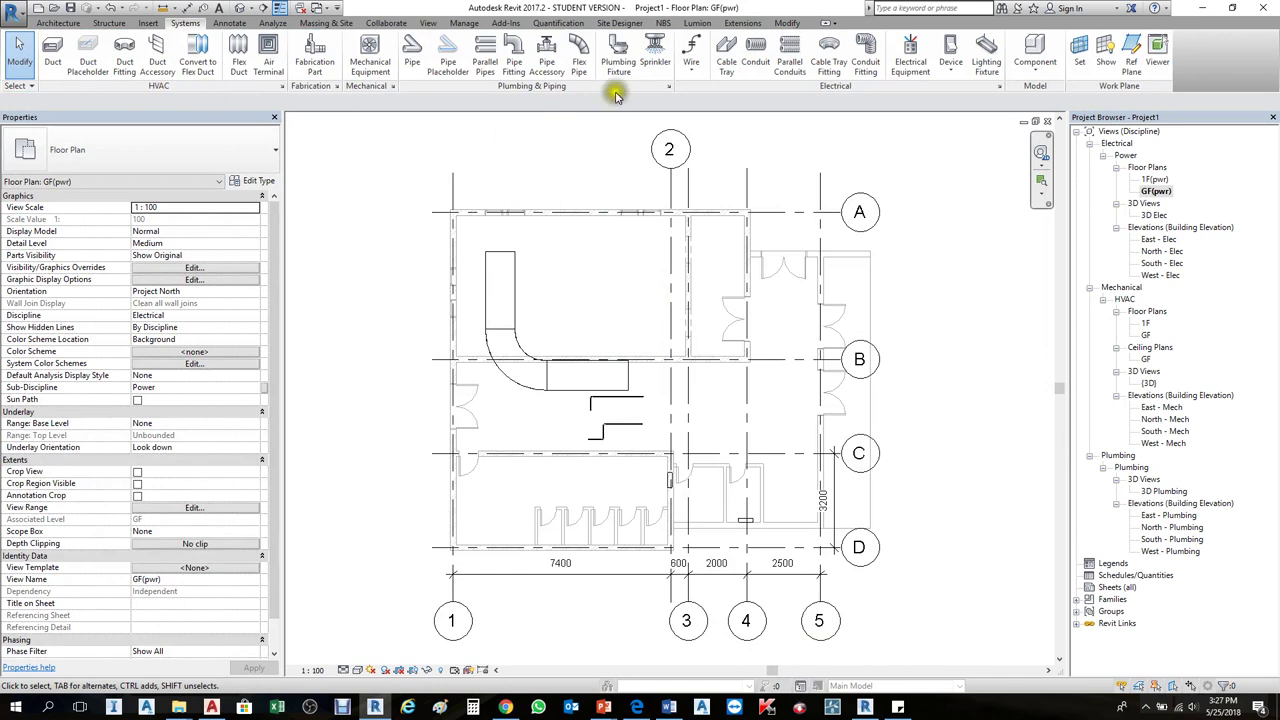
Step: Draw an L-shaped cable tray run 45 mm wide and 75 mm high in the room above grid B, turning 90° upward
{"action": "left_click", "coordinate": [726, 55]}
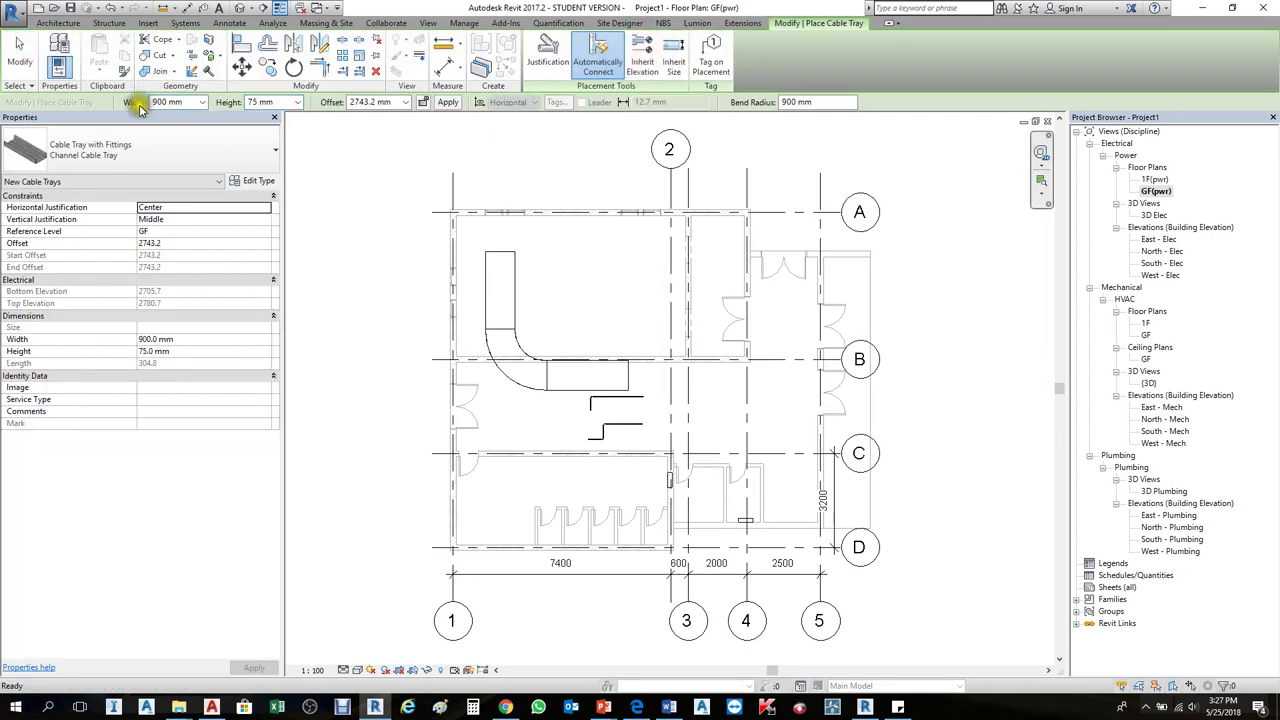
{"action": "left_click", "coordinate": [204, 103]}
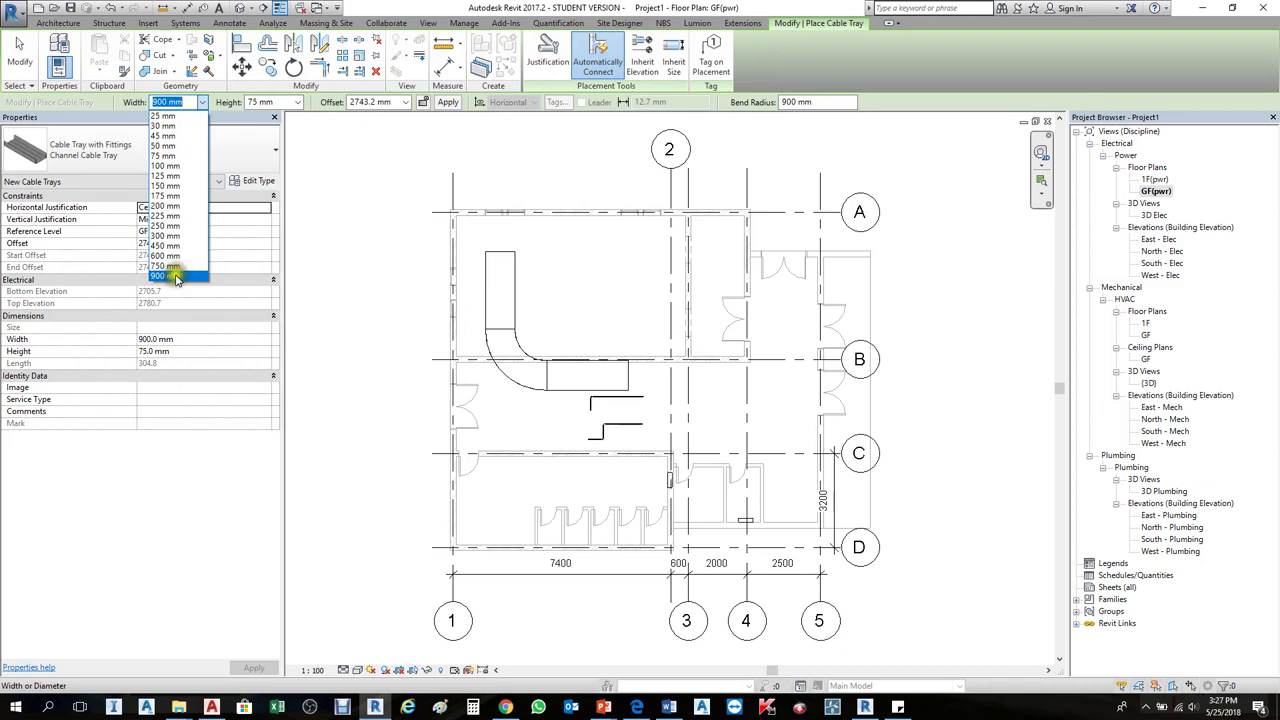
{"action": "left_click", "coordinate": [174, 135]}
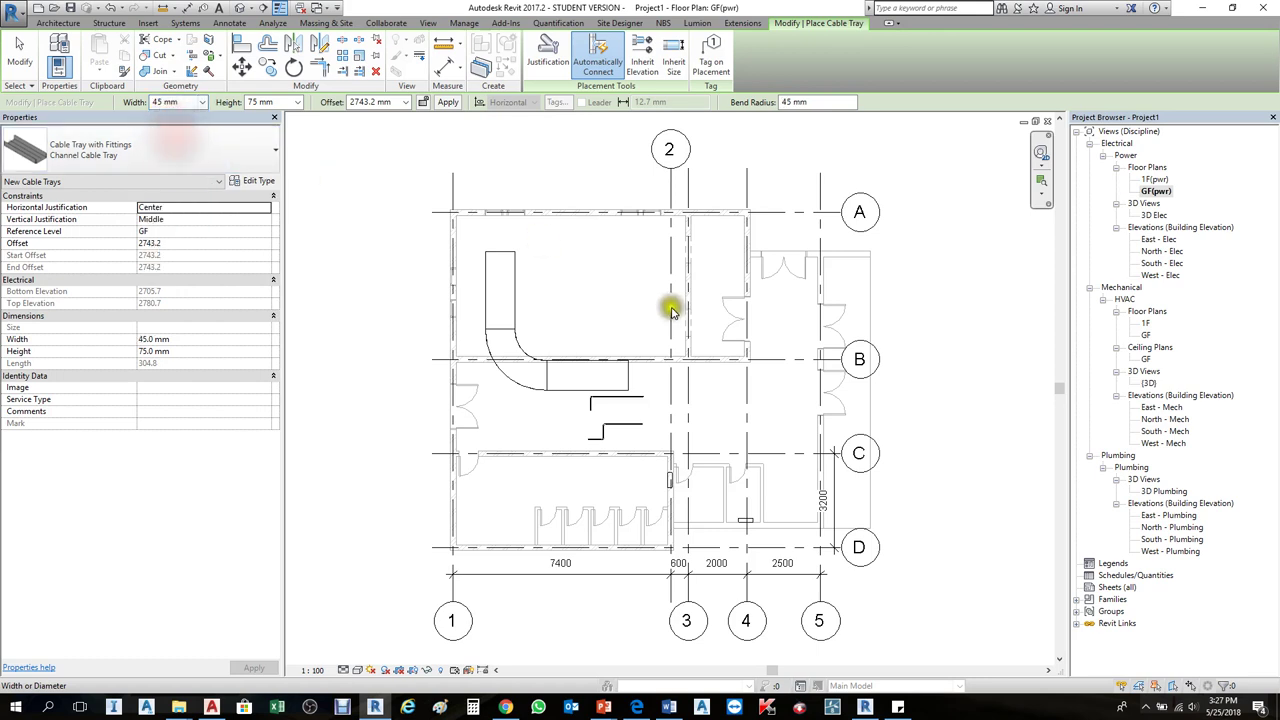
{"action": "left_click", "coordinate": [640, 273]}
{"action": "left_click", "coordinate": [580, 271]}
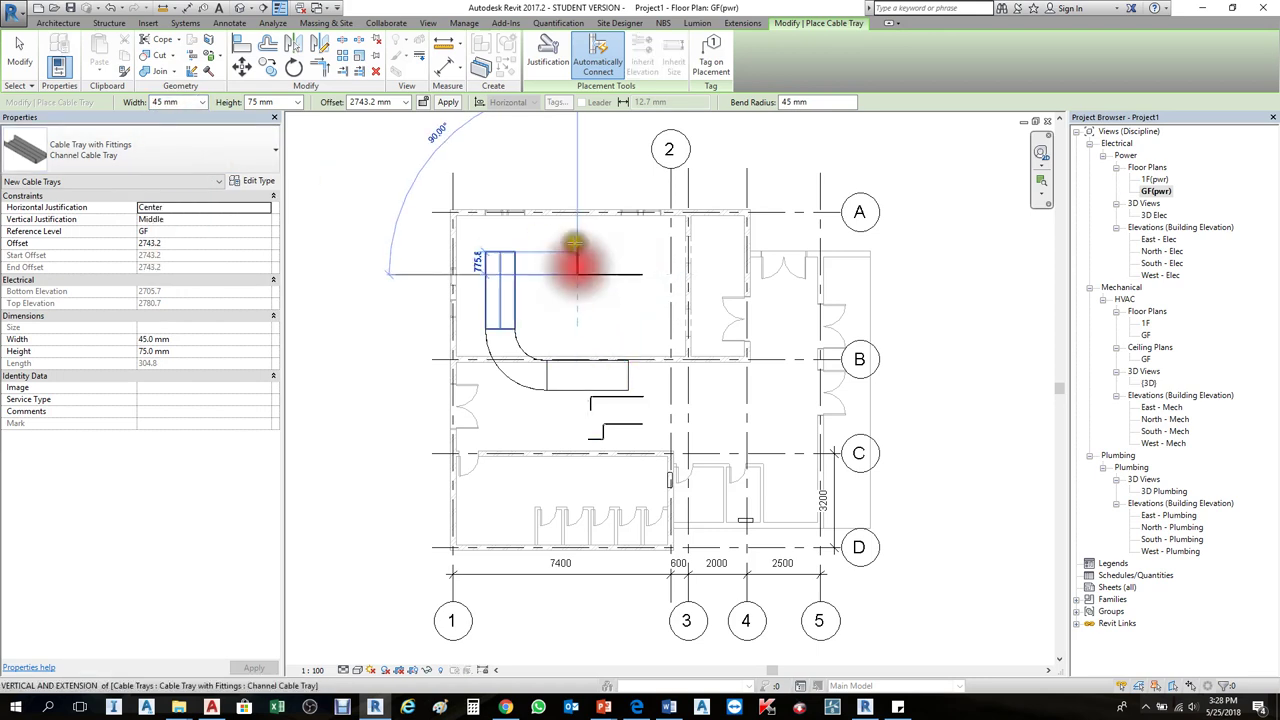
{"action": "left_click", "coordinate": [574, 240]}
{"action": "key", "text": "Escape"}
{"action": "key", "text": "Escape"}
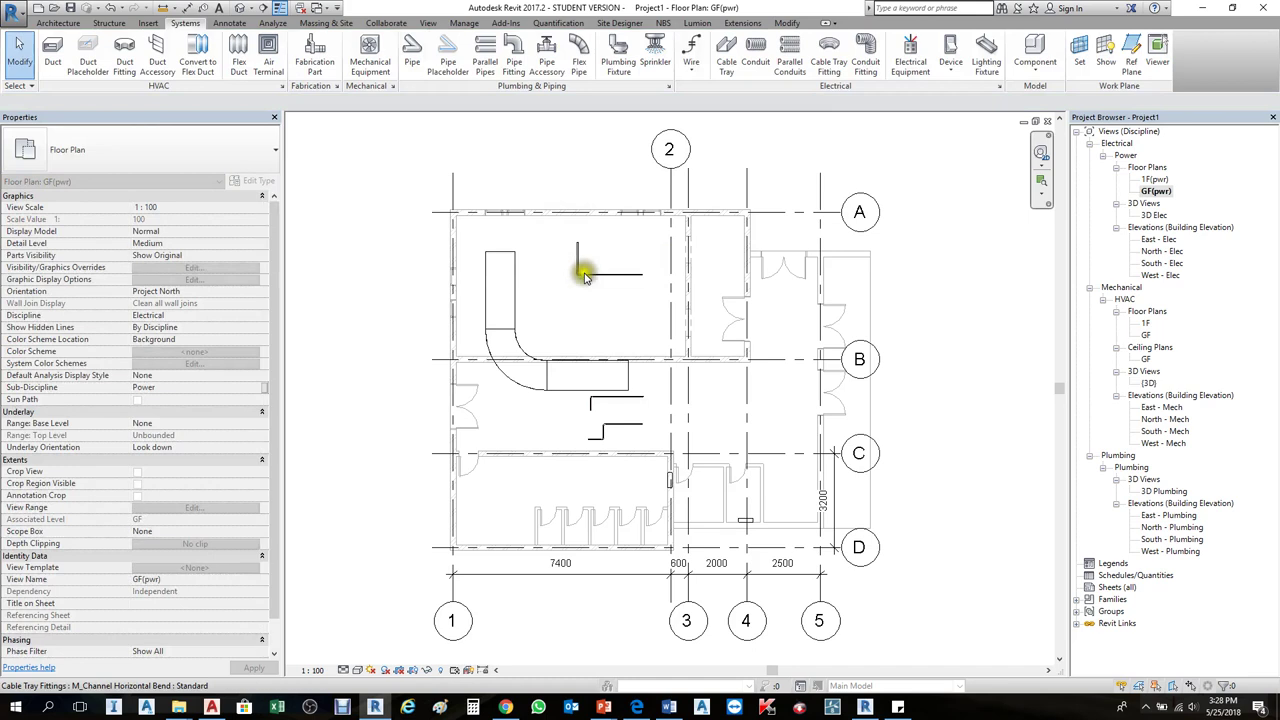
Step: Exclude the 45 mm cable tray size from the size lists and accept the electrical settings
{"action": "scroll", "coordinate": [490, 262], "scroll_direction": "up", "scroll_amount": 2}
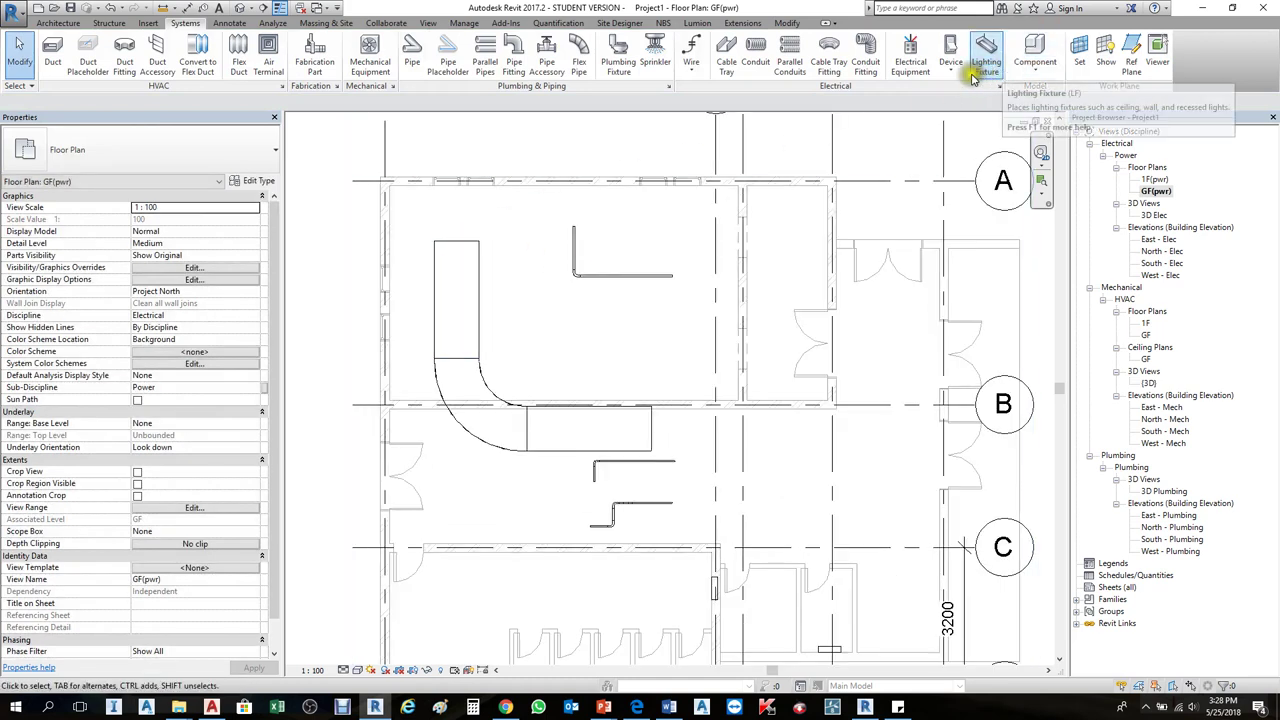
{"action": "left_click", "coordinate": [999, 87]}
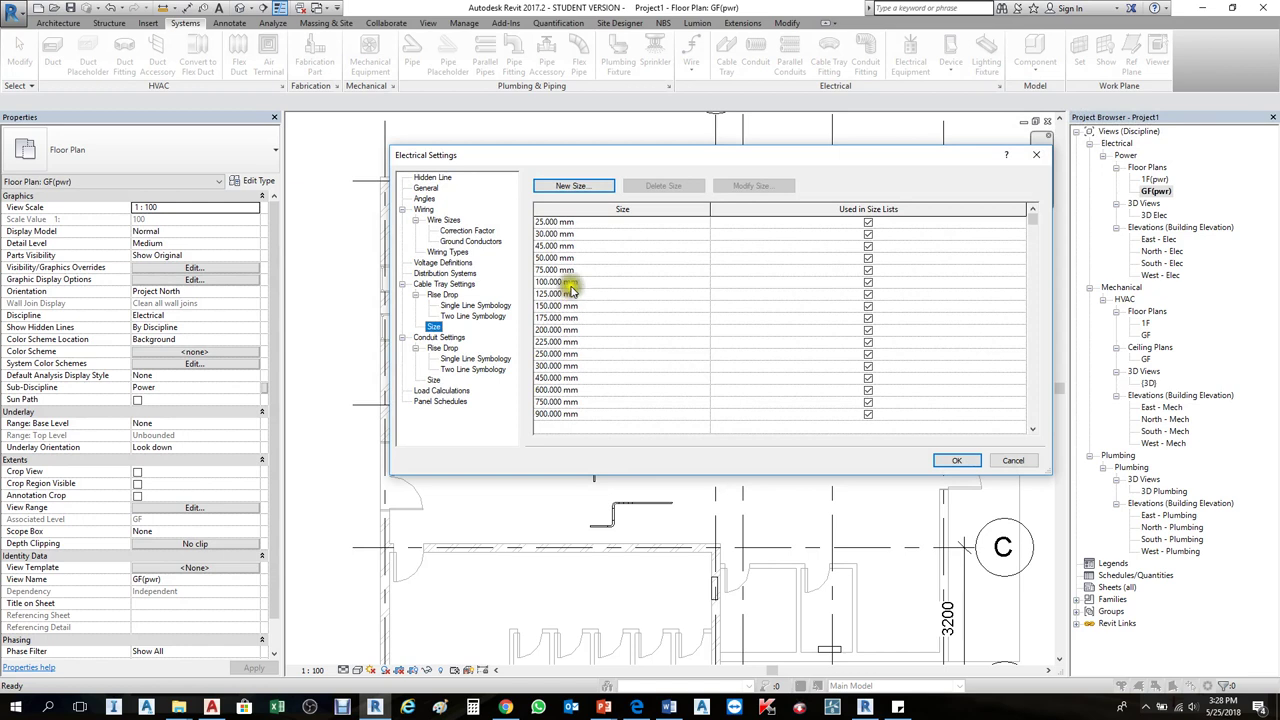
{"action": "left_click", "coordinate": [562, 246]}
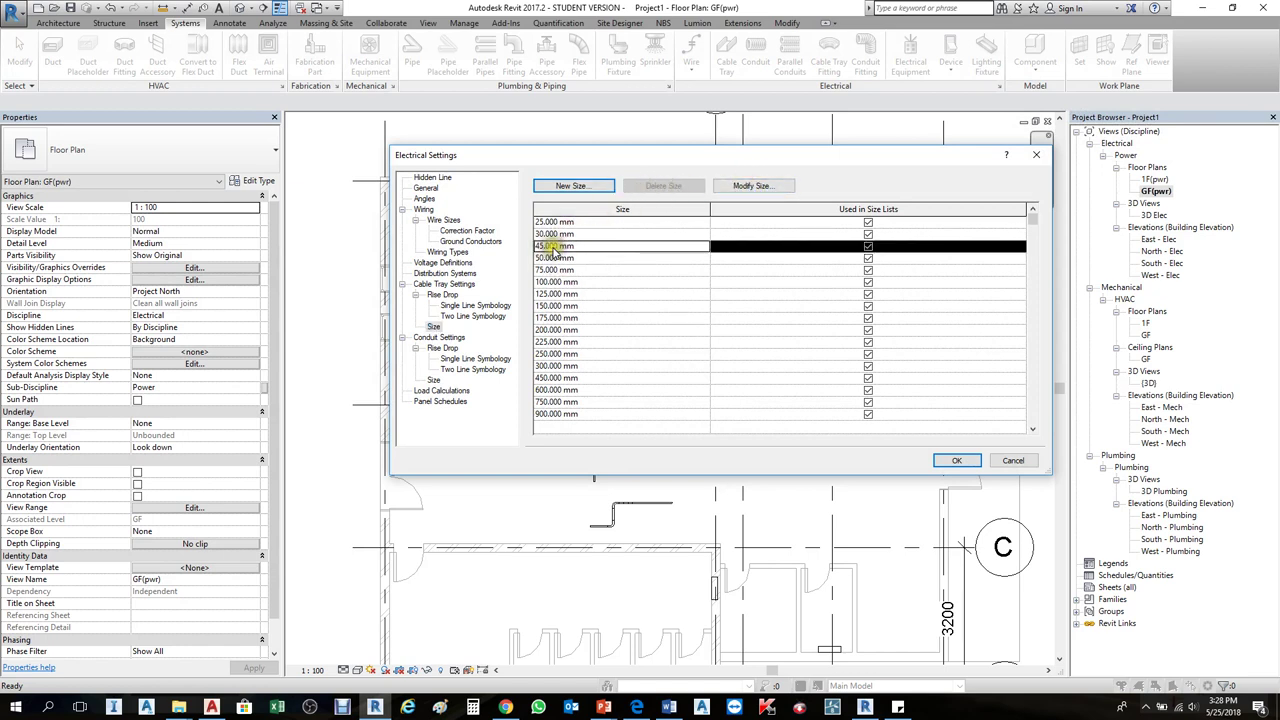
{"action": "left_click", "coordinate": [867, 248]}
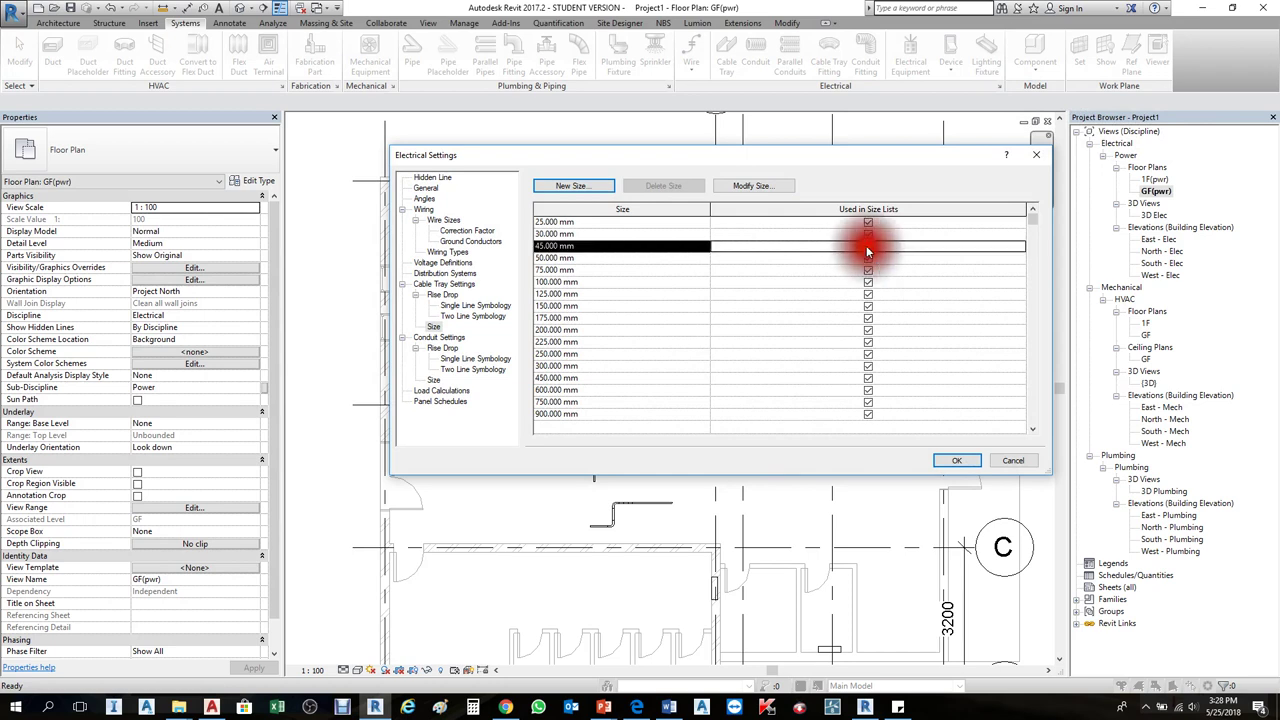
{"action": "left_click", "coordinate": [951, 462]}
{"action": "left_click", "coordinate": [560, 277]}
{"action": "key", "text": "Escape"}
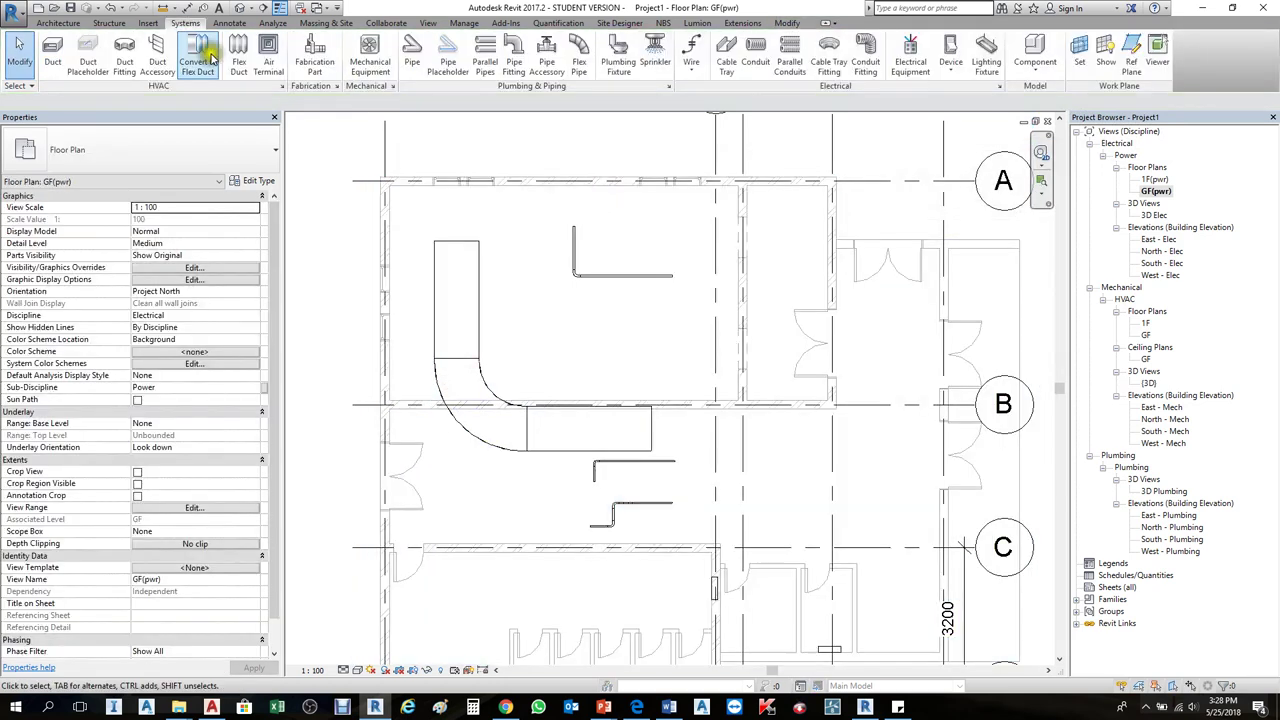
Step: Check the width options offered for a new cable tray
{"action": "left_click", "coordinate": [727, 55]}
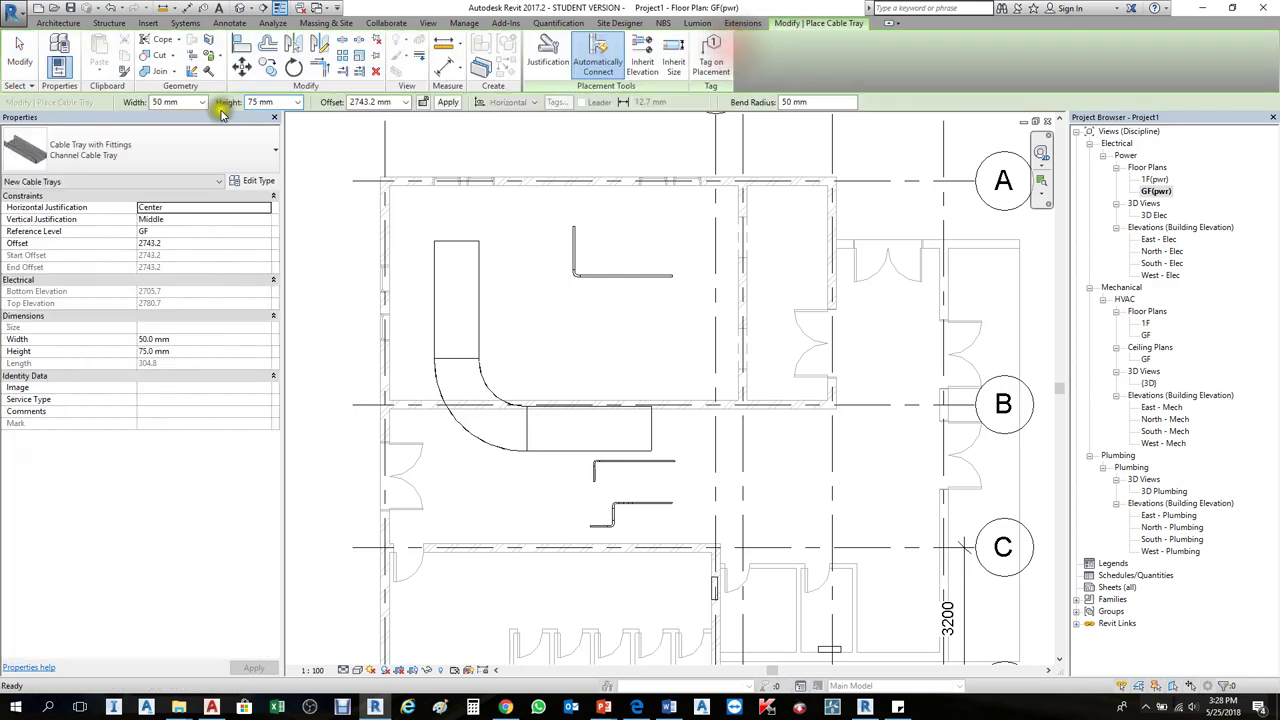
{"action": "left_click", "coordinate": [202, 102]}
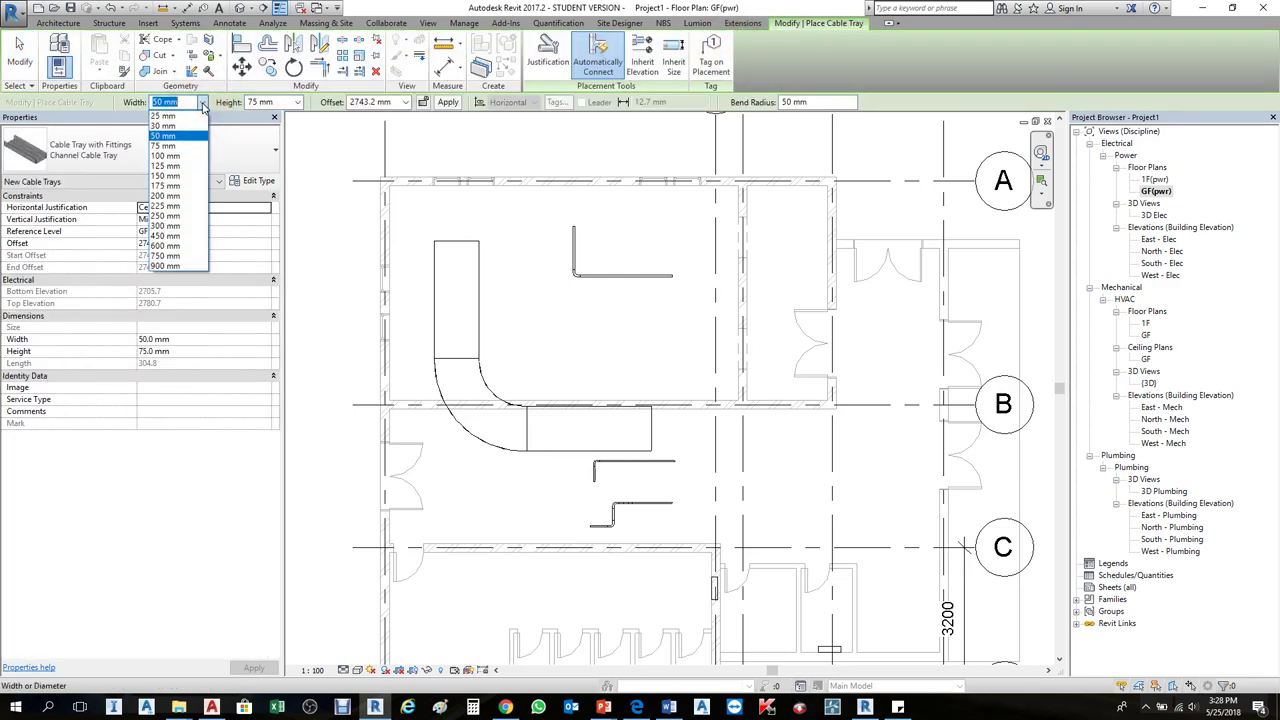
{"action": "key", "text": "Escape"}
{"action": "key", "text": "Escape"}
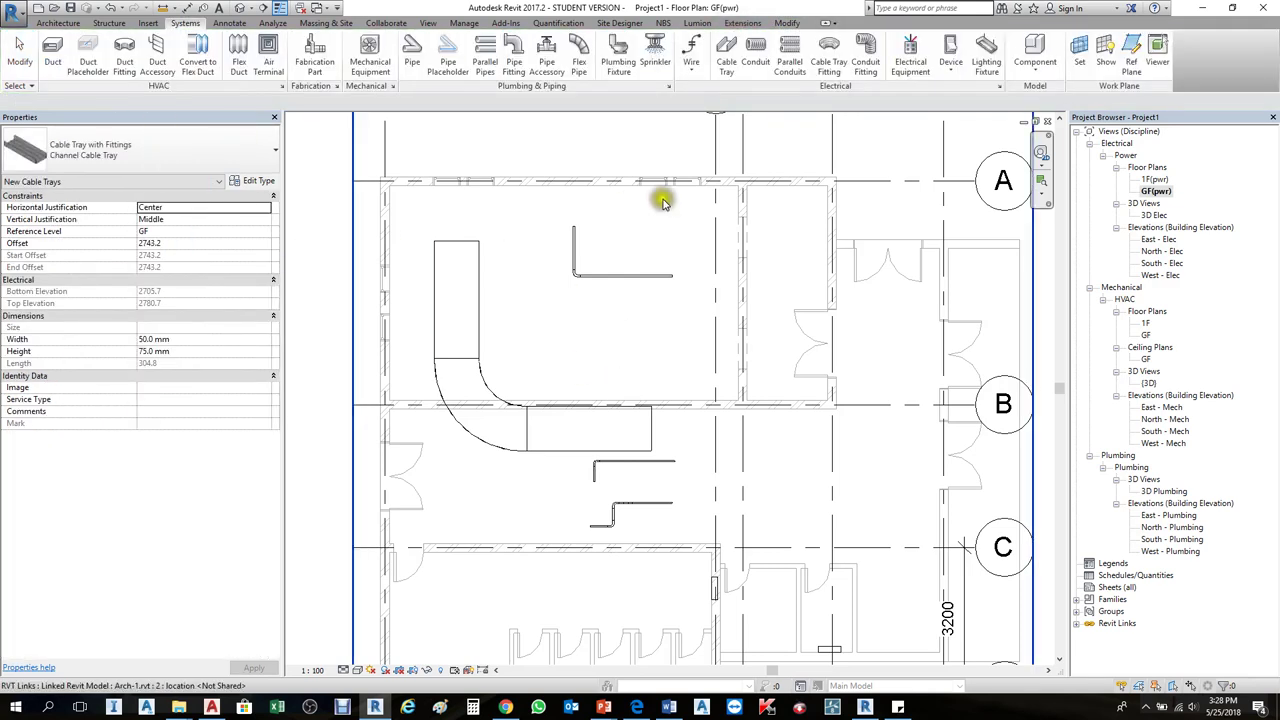
Step: Review the conduit types available with and without fittings for a new conduit
{"action": "left_click", "coordinate": [756, 50]}
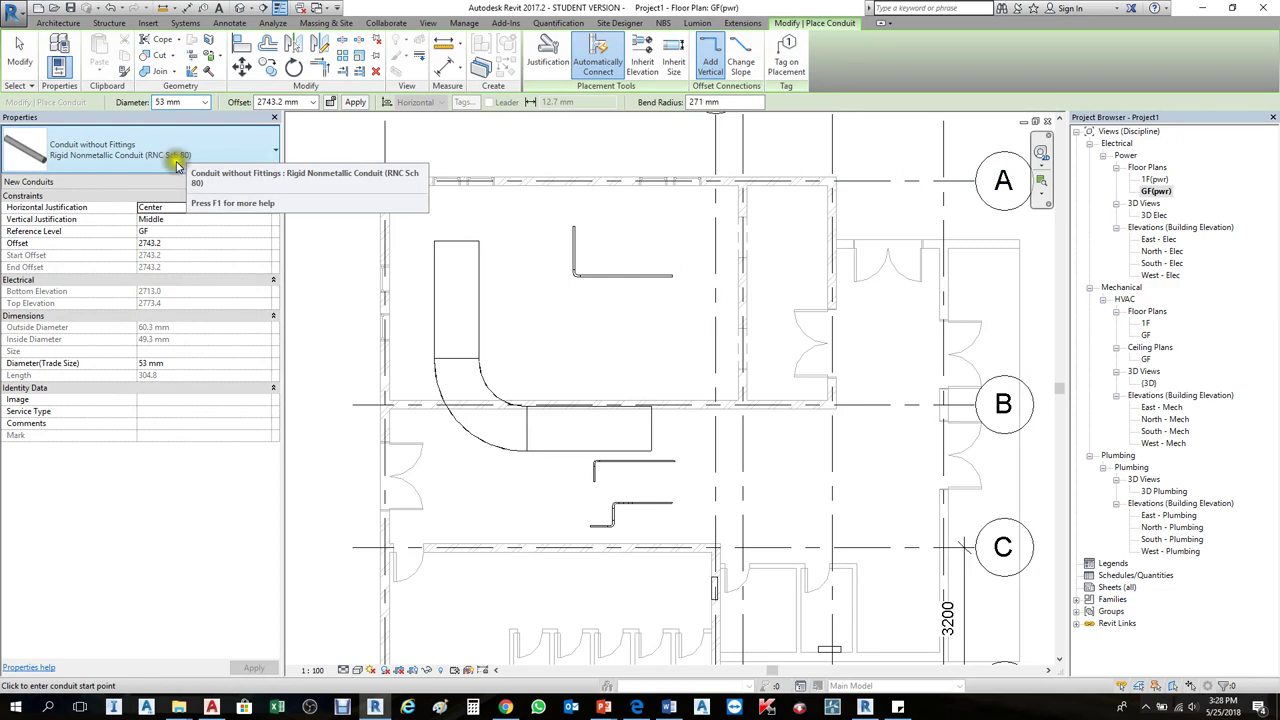
{"action": "left_click", "coordinate": [262, 155]}
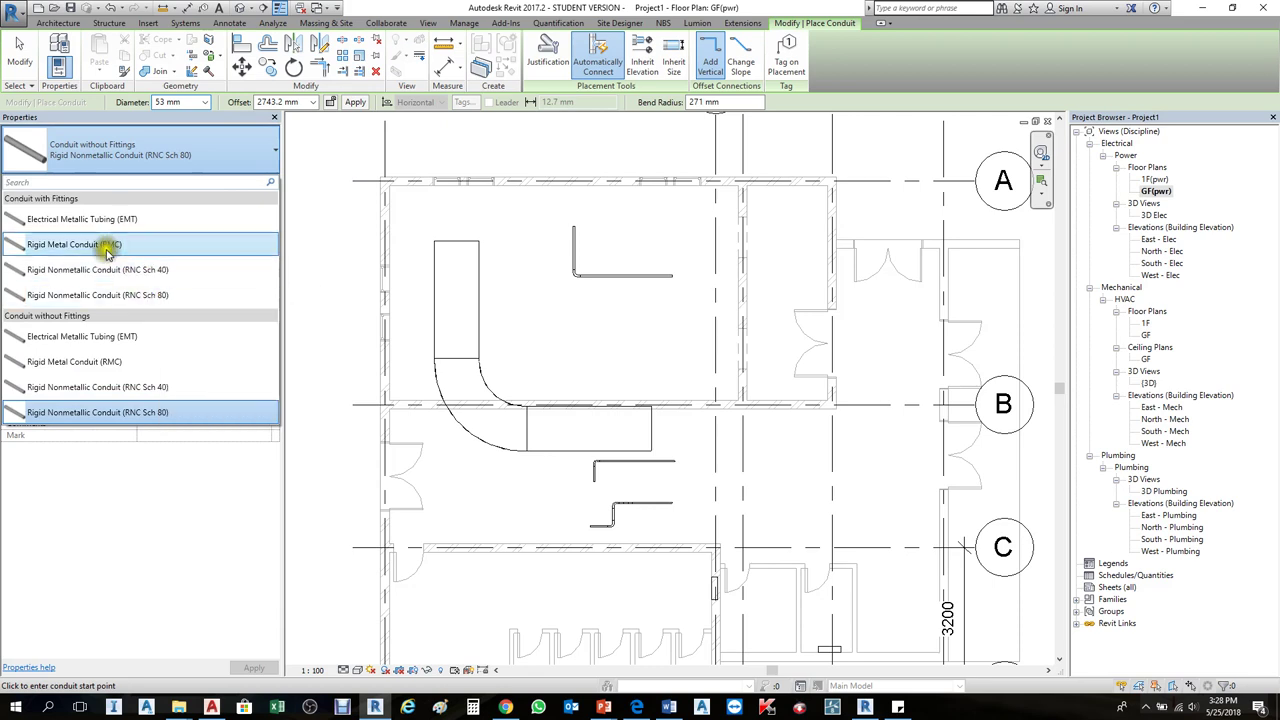
{"action": "key", "text": "Escape"}
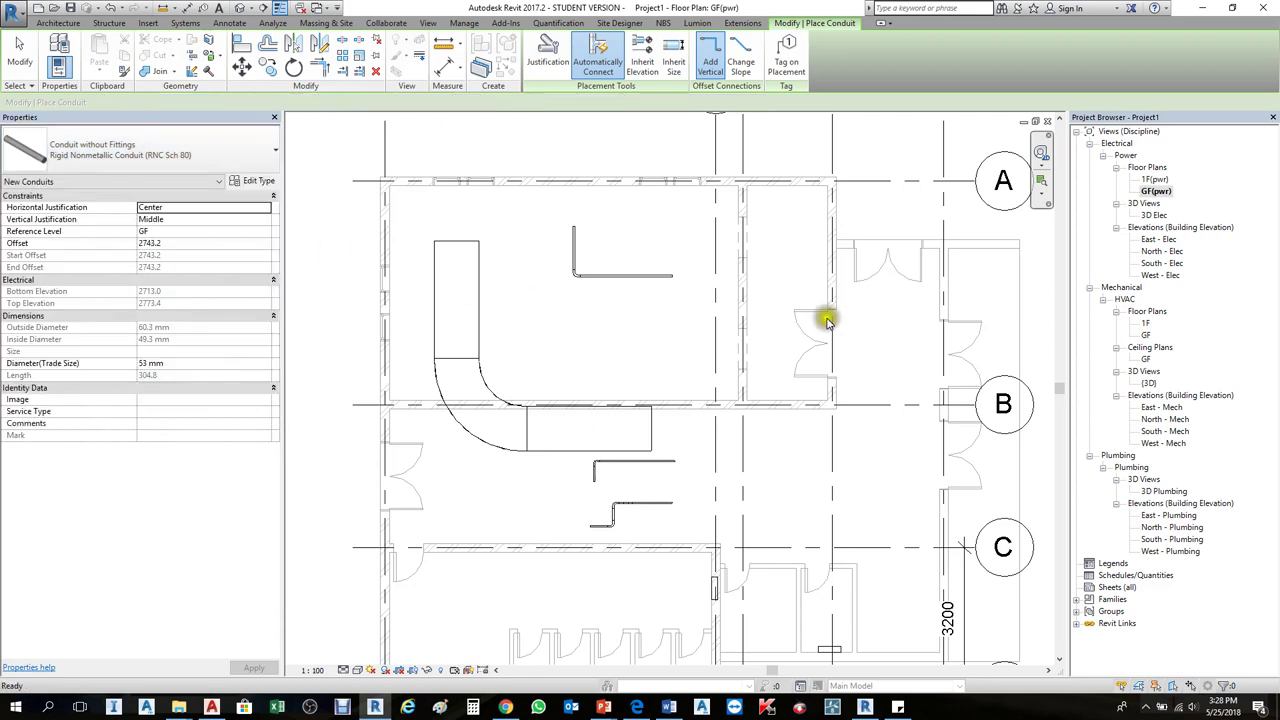
{"action": "key", "text": "Escape"}
Step: Draw a 53 mm conduit without fittings above grid B, running about 2200 mm horizontally and turning 90° downward for about 960 mm
{"action": "scroll", "coordinate": [614, 334], "scroll_direction": "up", "scroll_amount": 1}
{"action": "scroll", "coordinate": [614, 334], "scroll_direction": "up", "scroll_amount": 1}
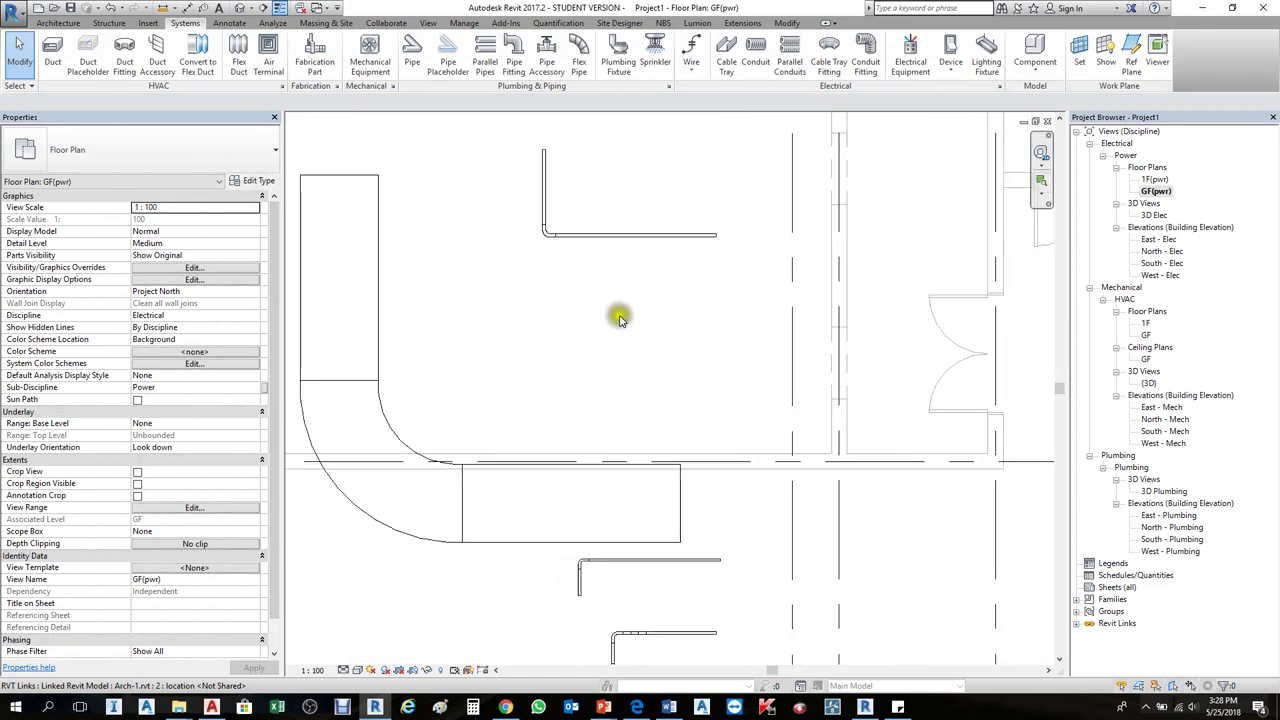
{"action": "left_click", "coordinate": [757, 52]}
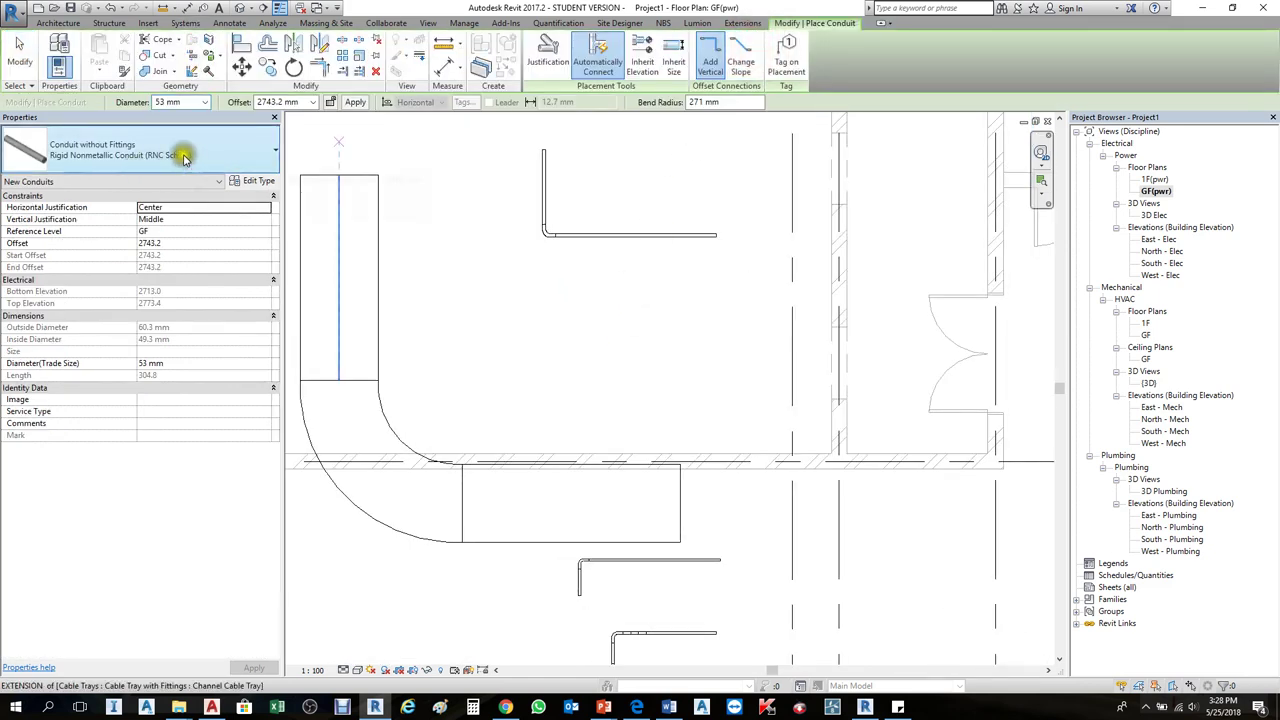
{"action": "left_click", "coordinate": [206, 104]}
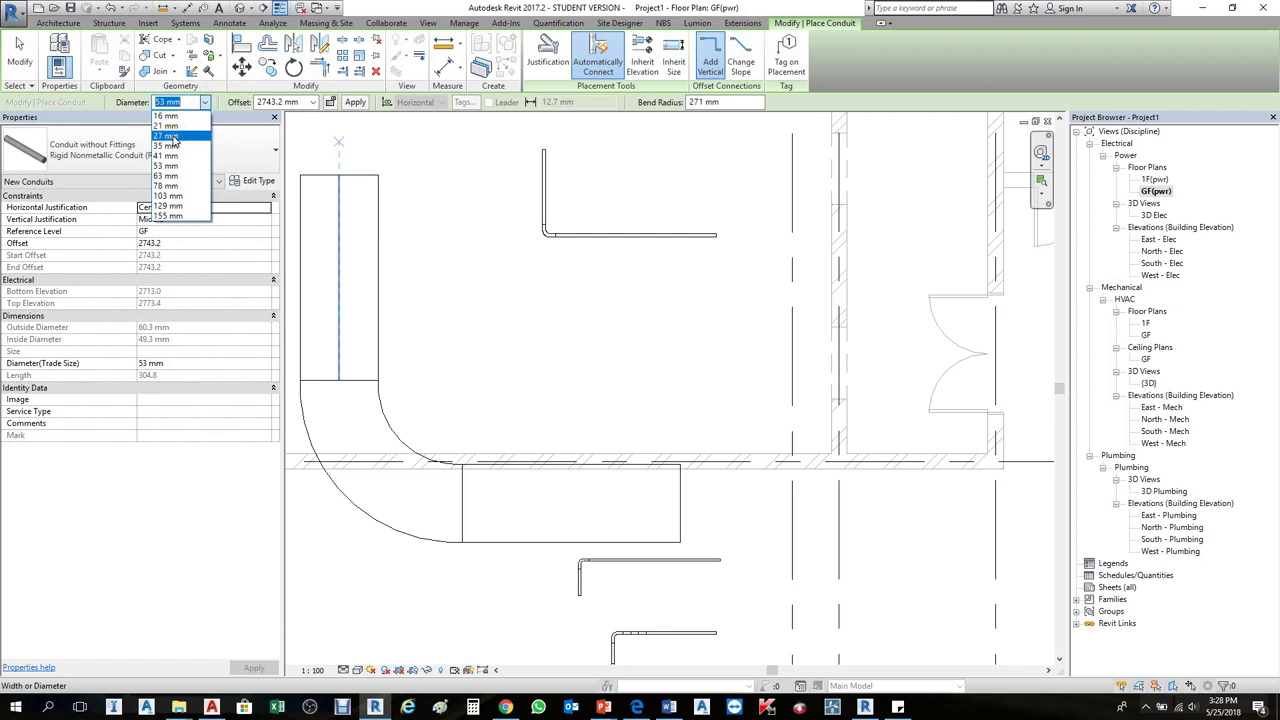
{"action": "left_click", "coordinate": [245, 110]}
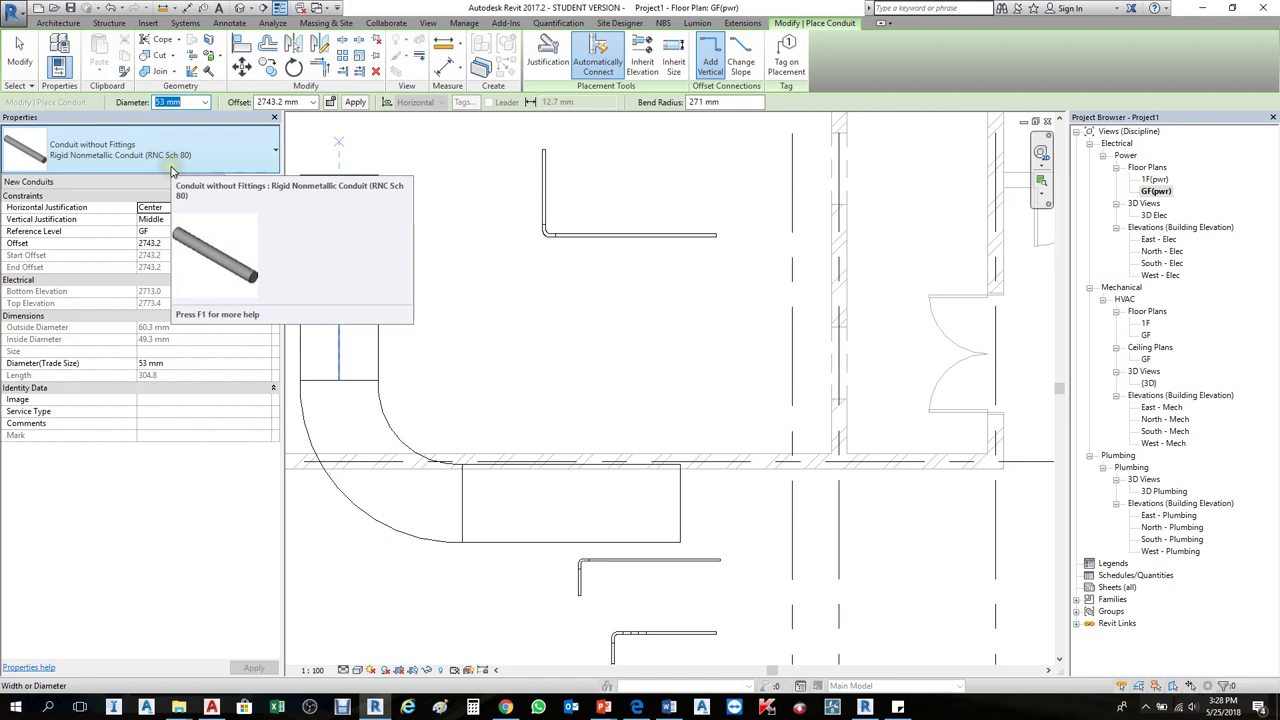
{"action": "left_click", "coordinate": [697, 294]}
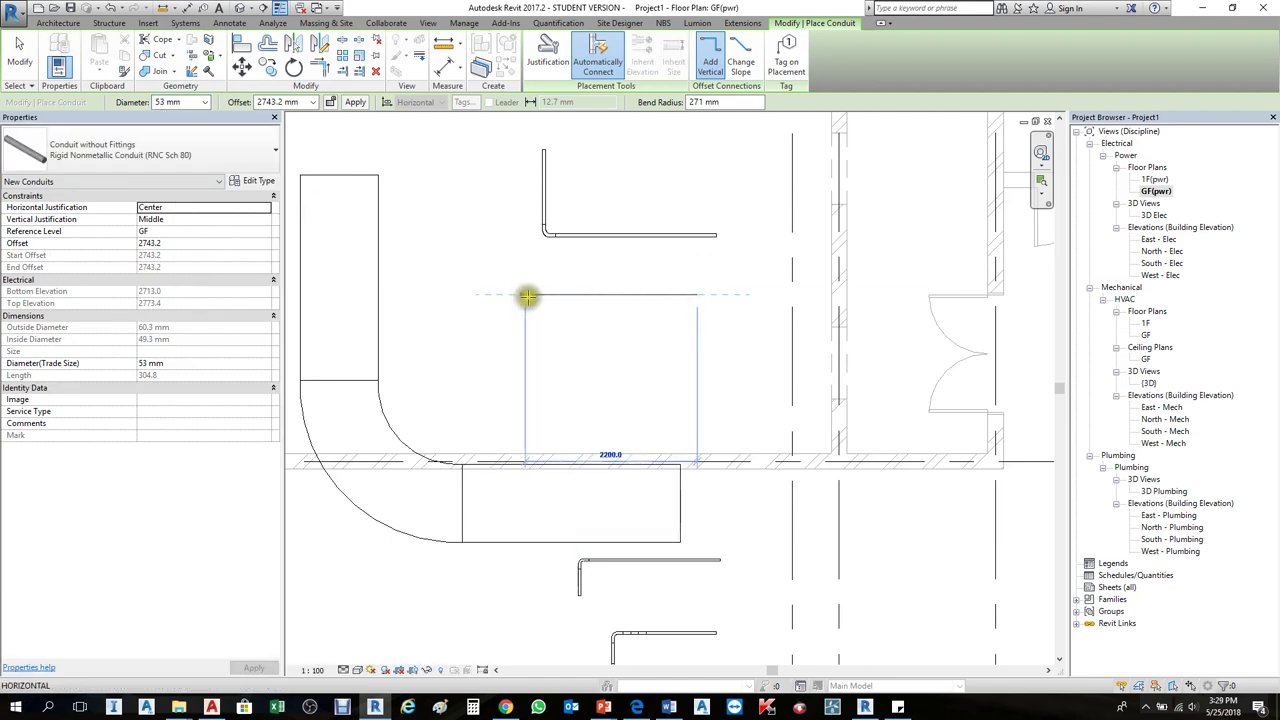
{"action": "left_click", "coordinate": [527, 296]}
{"action": "scroll", "coordinate": [523, 294], "scroll_direction": "up", "scroll_amount": 3}
{"action": "left_click", "coordinate": [516, 463]}
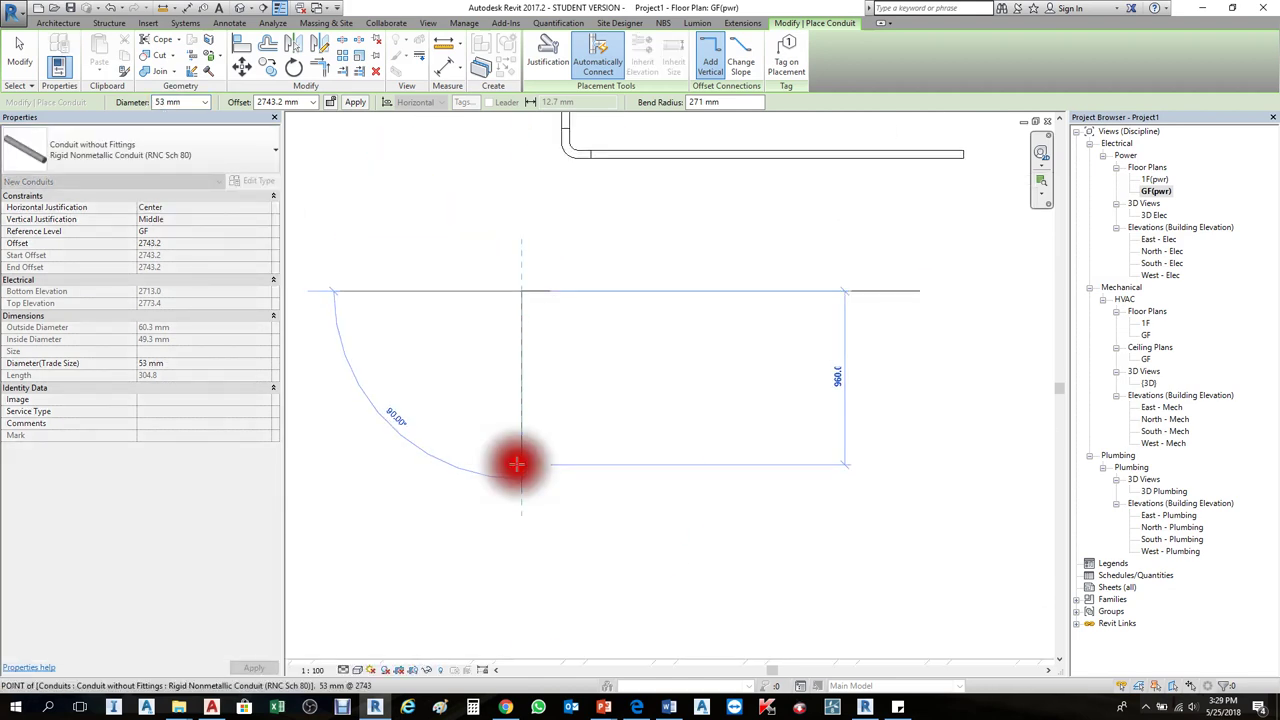
{"action": "key", "text": "Escape"}
{"action": "key", "text": "Escape"}
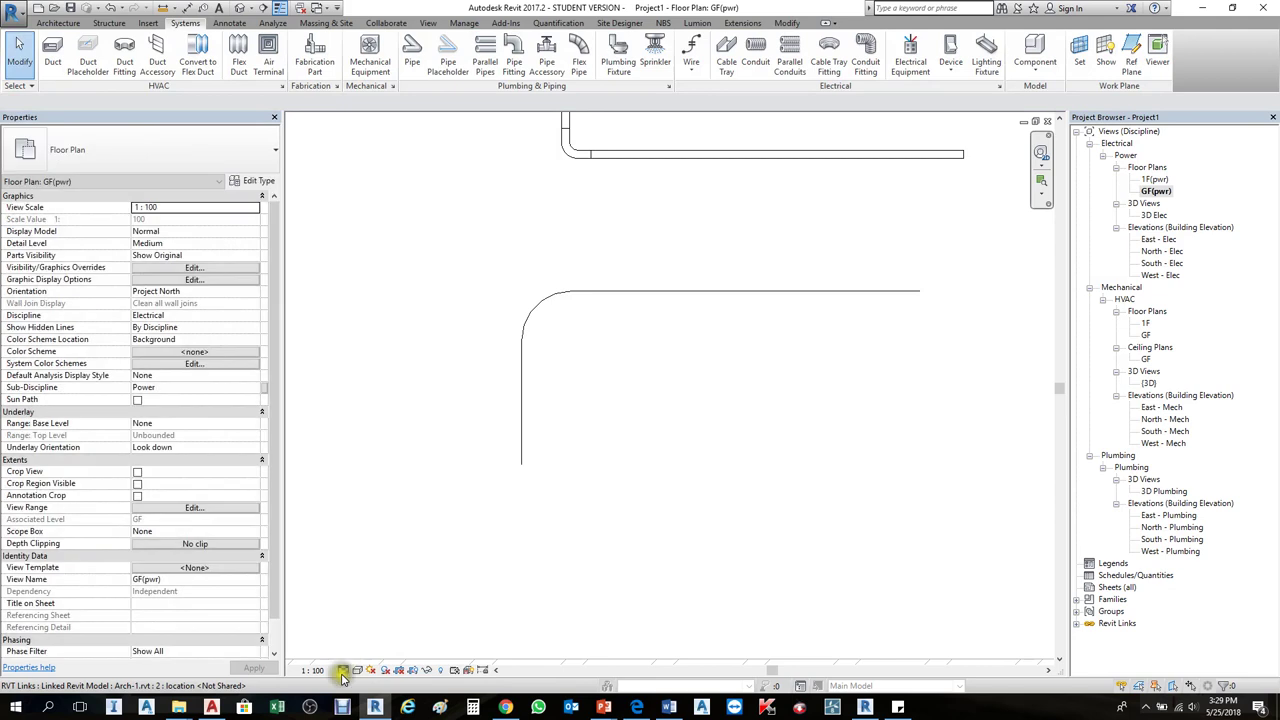
Step: Set the view's detail level to Fine and check the diameter options of the horizontal conduit segment
{"action": "left_click", "coordinate": [342, 671]}
{"action": "left_click", "coordinate": [352, 658]}
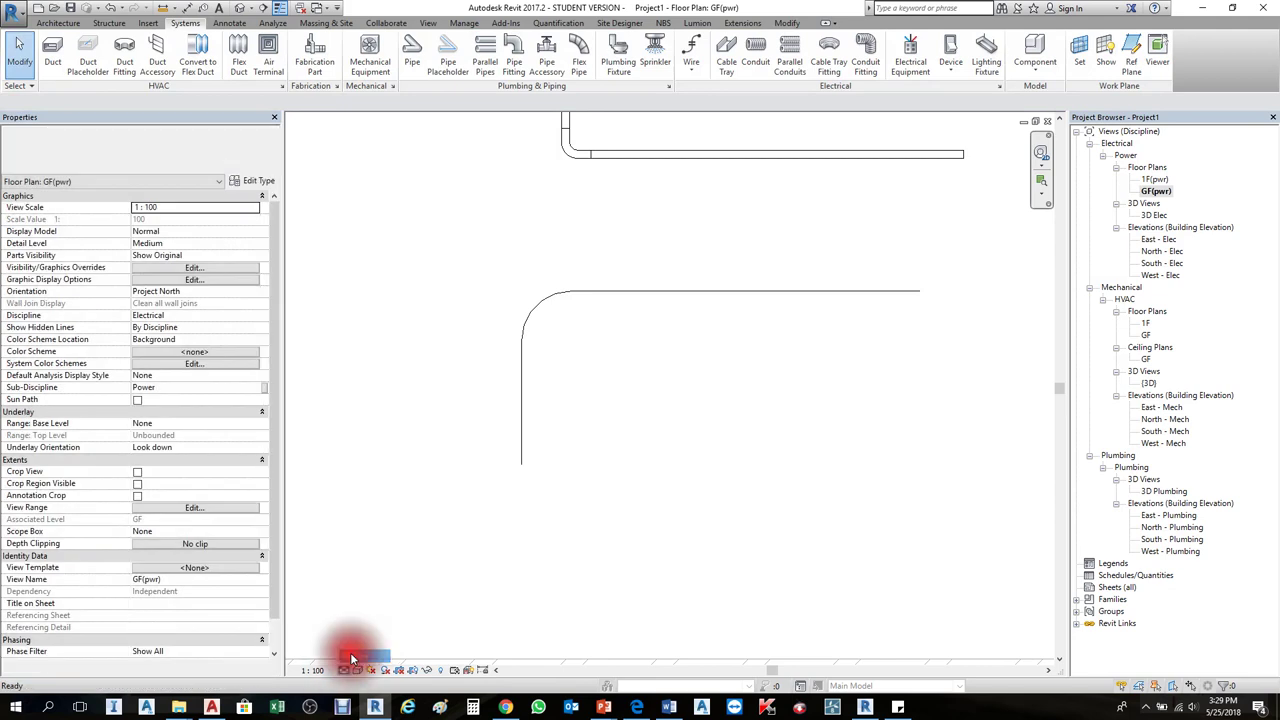
{"action": "left_click", "coordinate": [752, 294]}
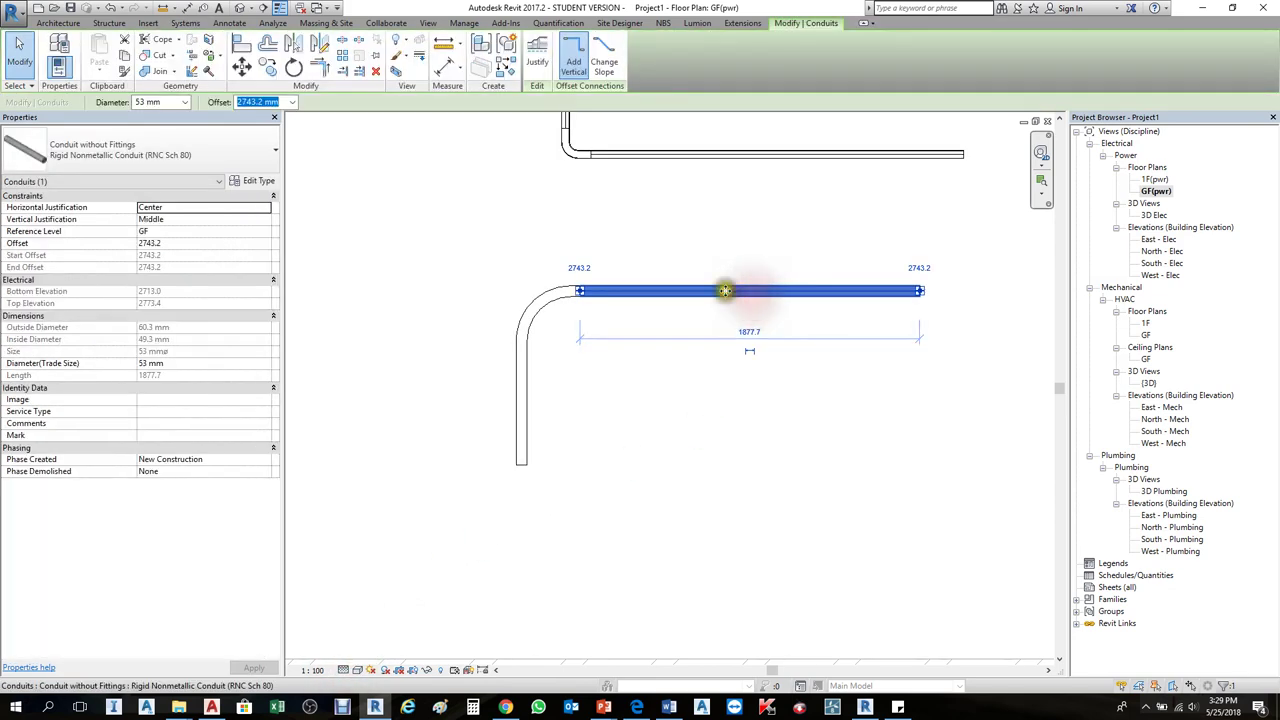
{"action": "left_click", "coordinate": [186, 103]}
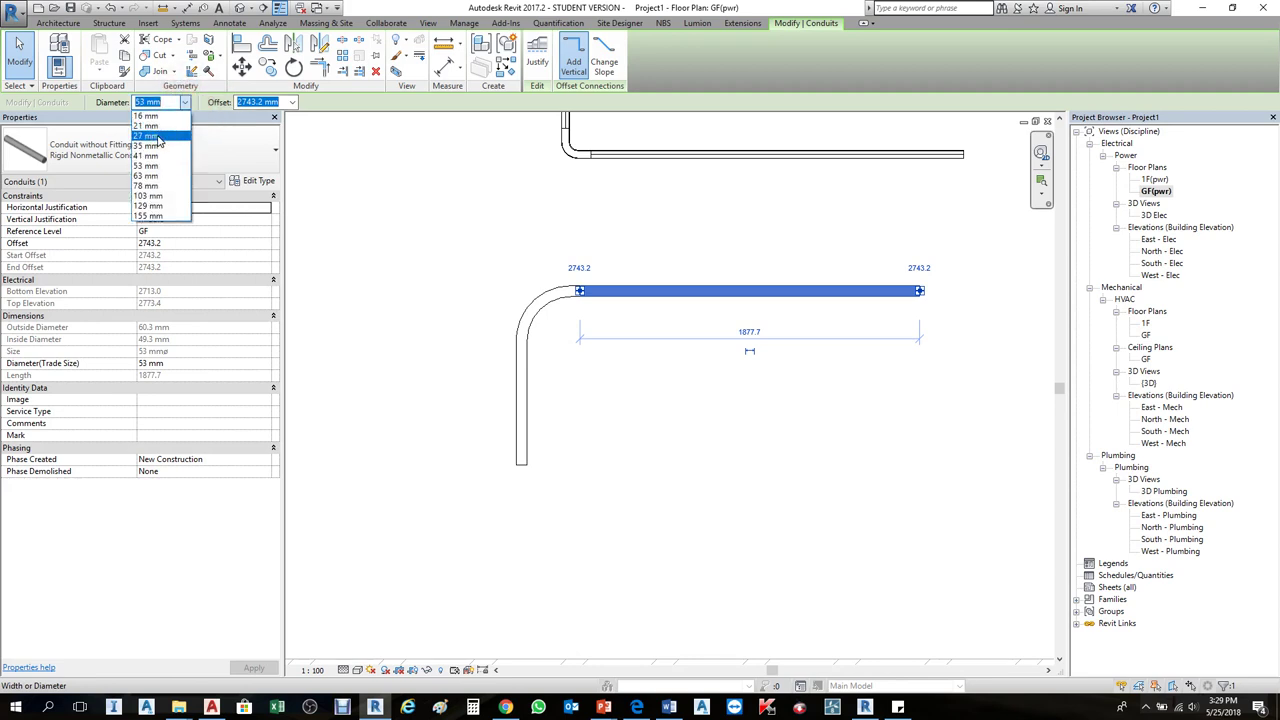
{"action": "left_click", "coordinate": [495, 194]}
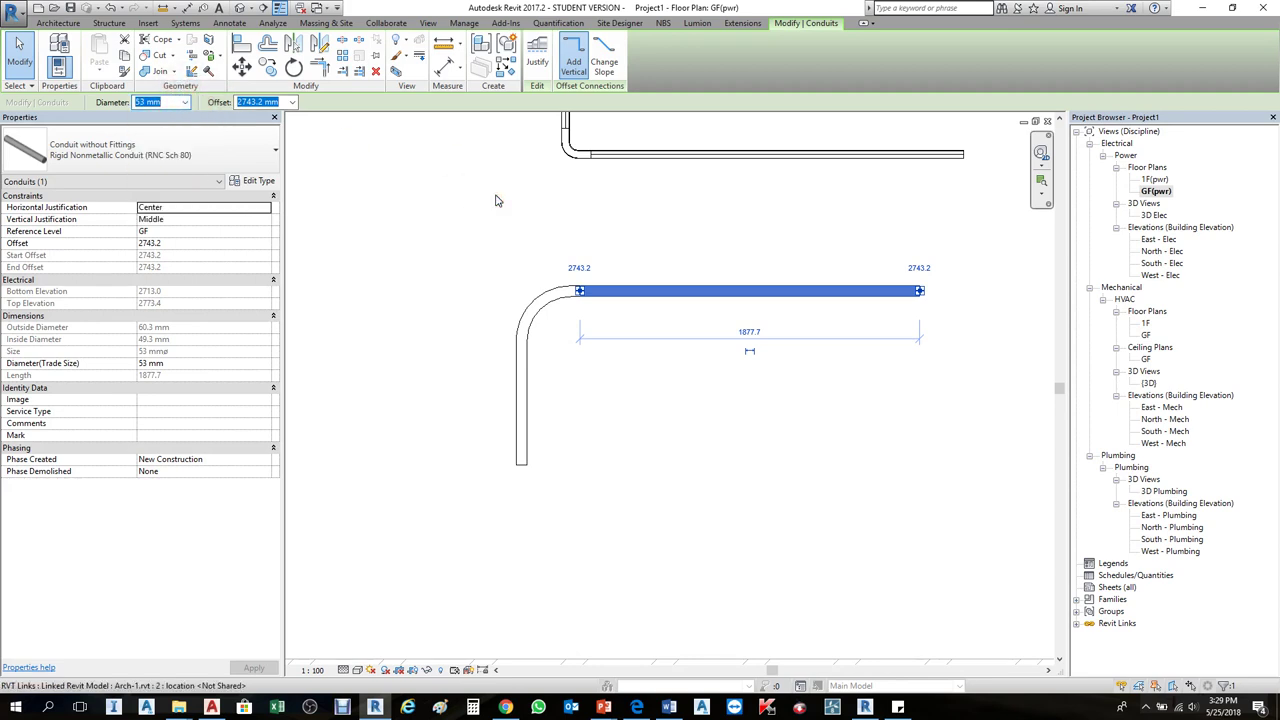
{"action": "left_click", "coordinate": [518, 128]}
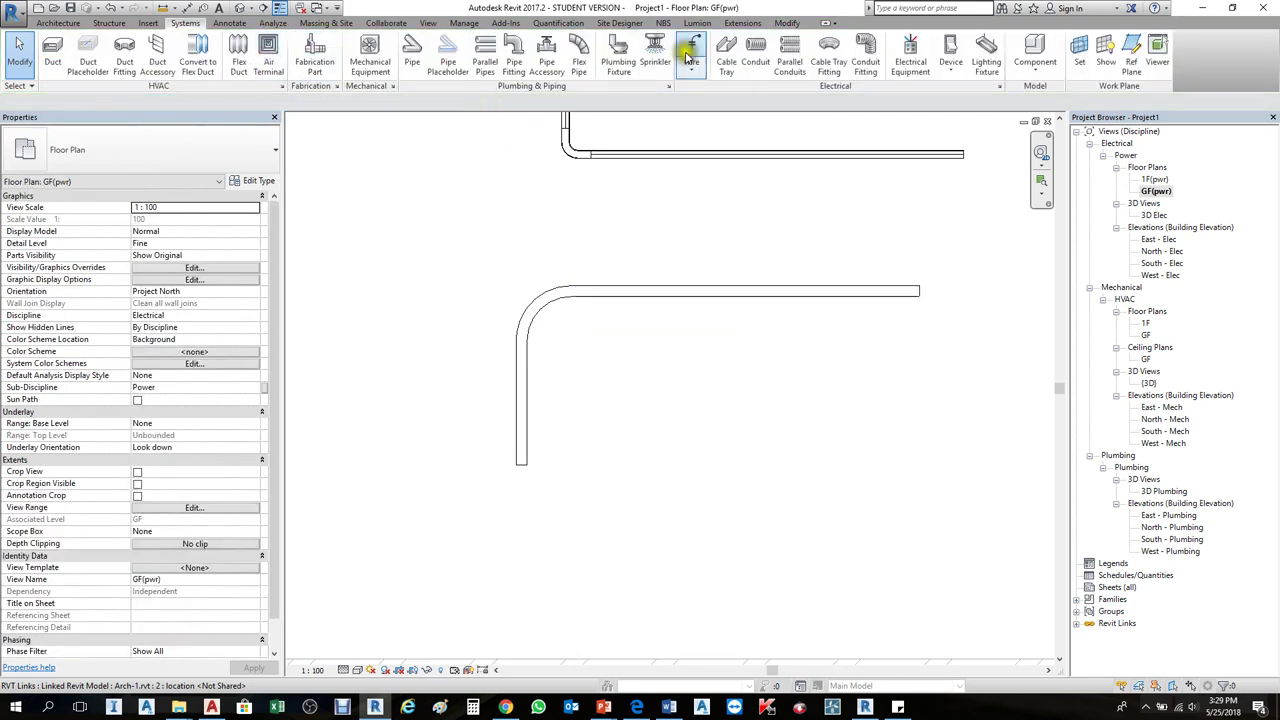
Step: Review the conduit size table in the electrical settings and the standards it offers, including RNC Schedule40 and RNC Schedule80, then leave without saving
{"action": "left_click", "coordinate": [999, 86]}
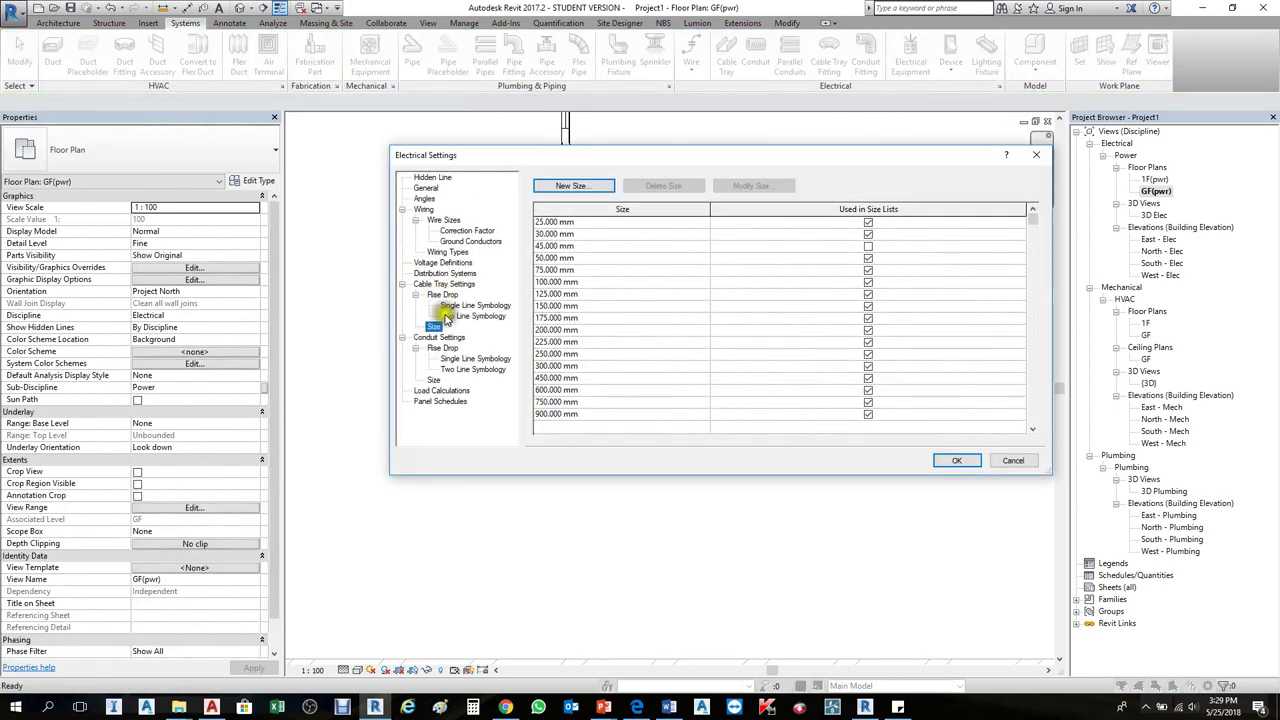
{"action": "left_click", "coordinate": [445, 338]}
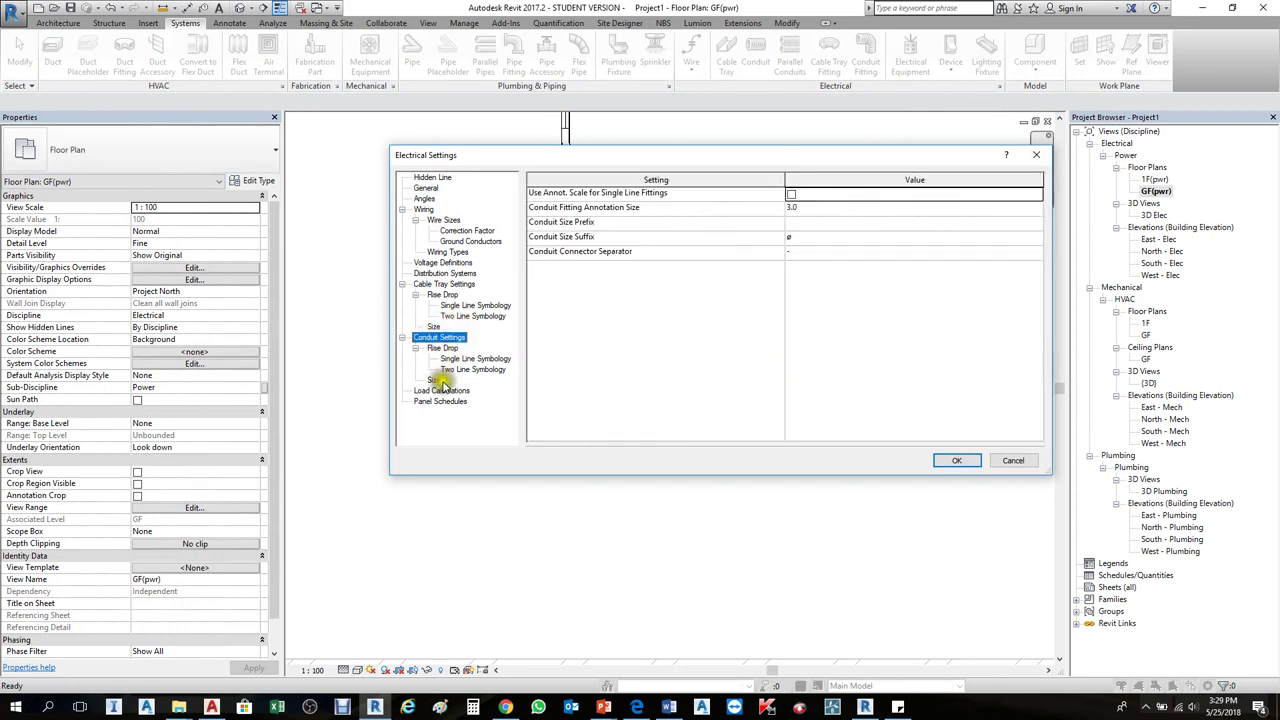
{"action": "left_click", "coordinate": [433, 380]}
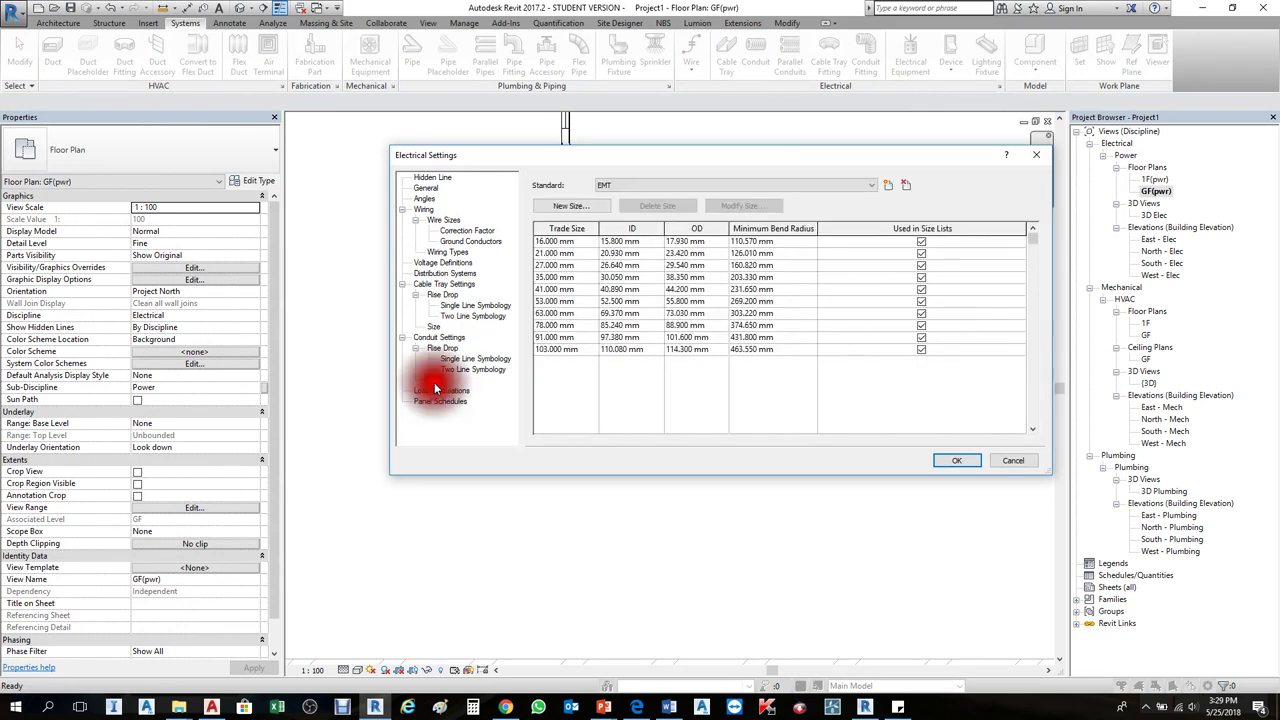
{"action": "left_click", "coordinate": [553, 266]}
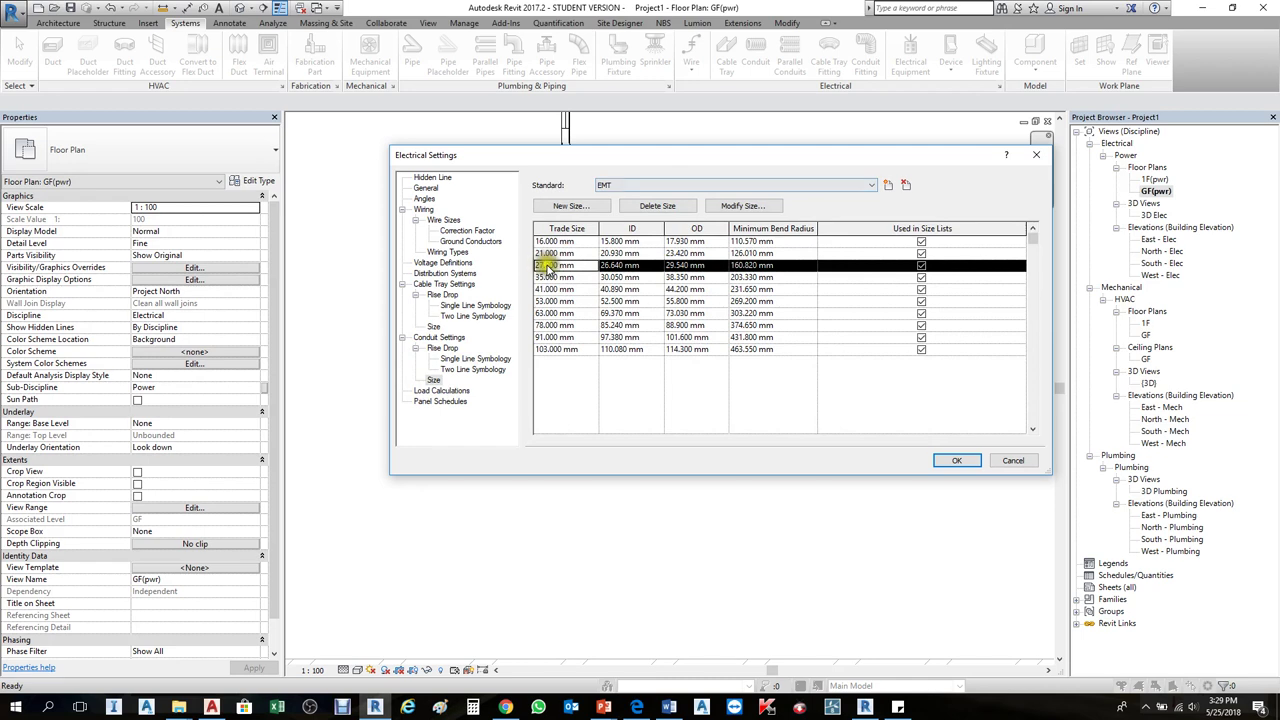
{"action": "left_click", "coordinate": [606, 186]}
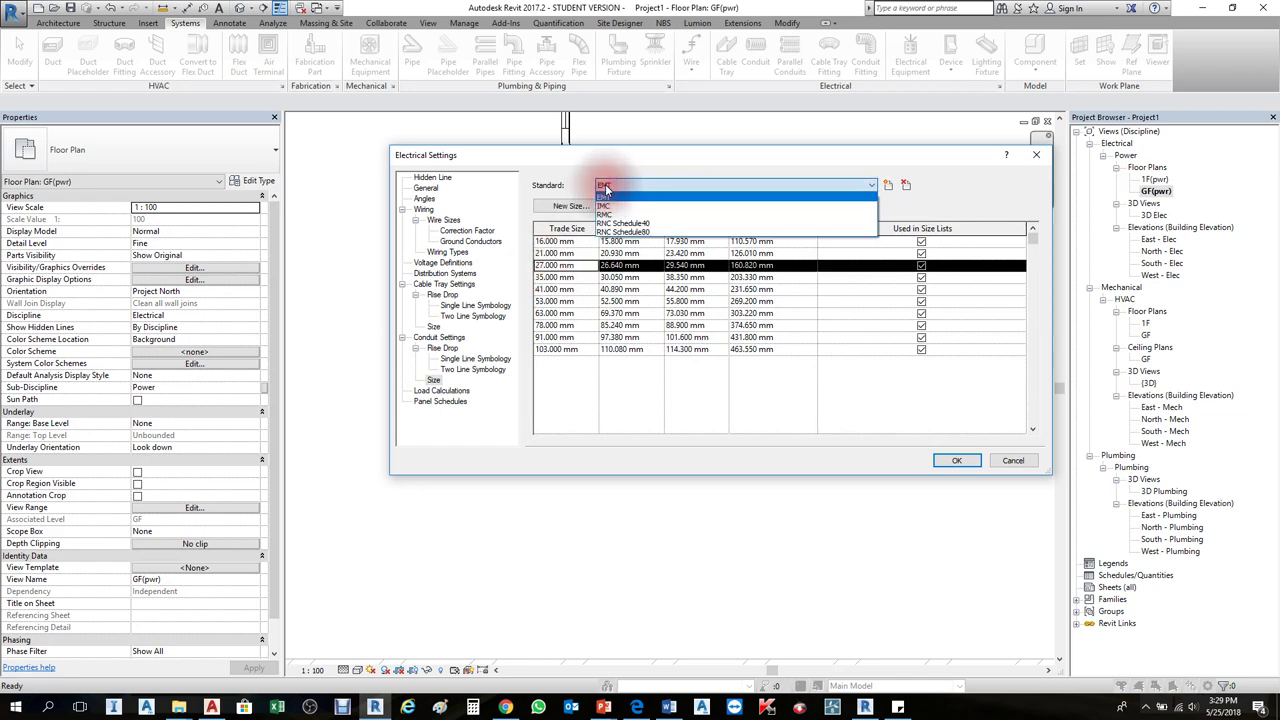
{"action": "left_click", "coordinate": [656, 224]}
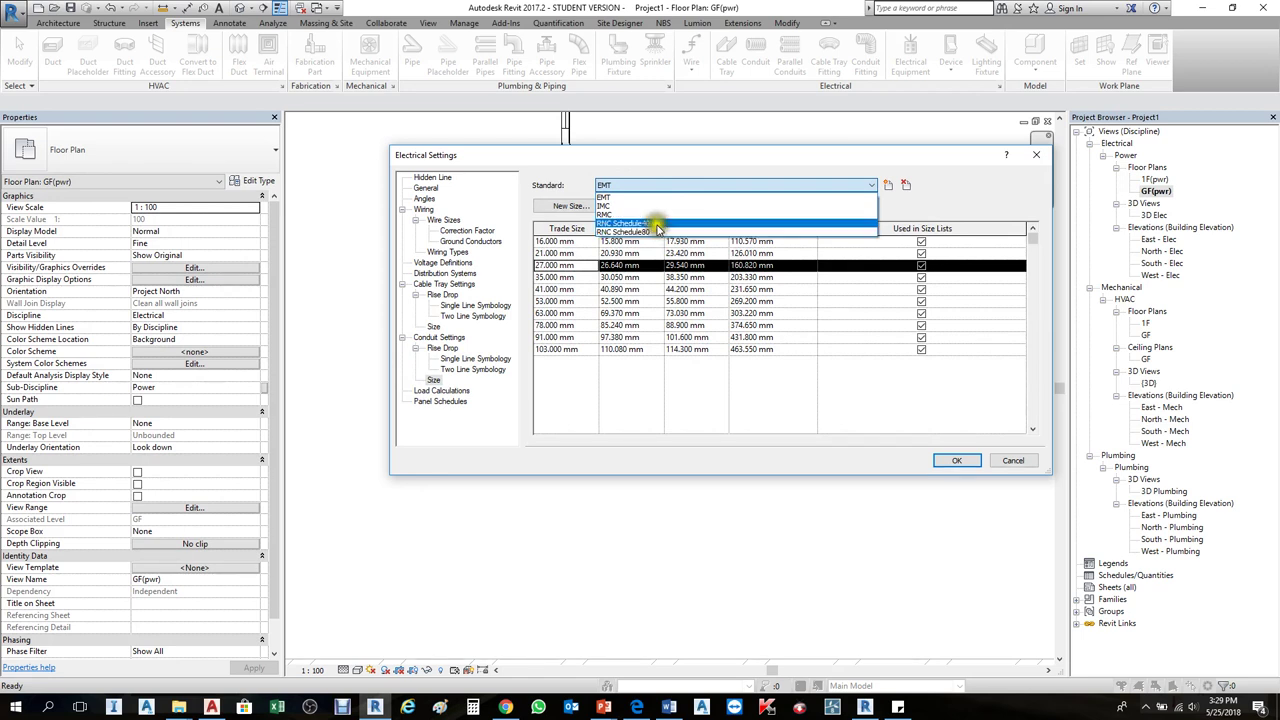
{"action": "left_click", "coordinate": [651, 232]}
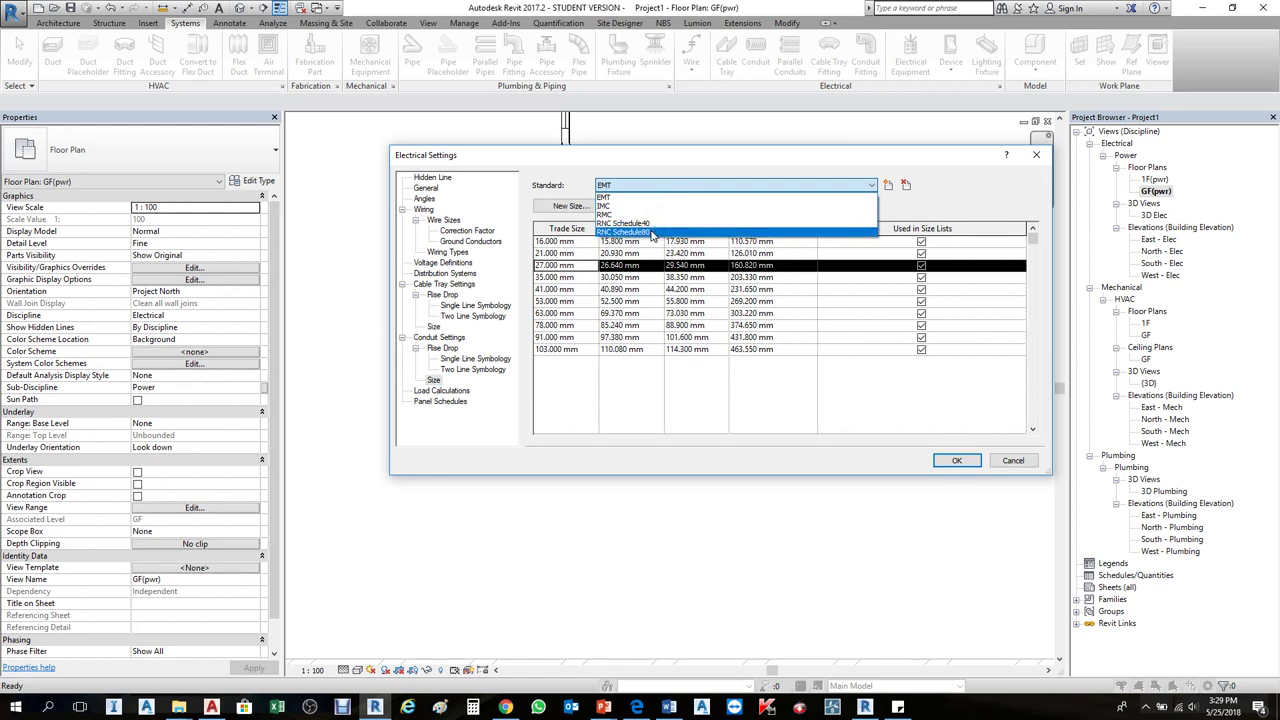
{"action": "left_click", "coordinate": [651, 232]}
{"action": "left_click", "coordinate": [1013, 458]}
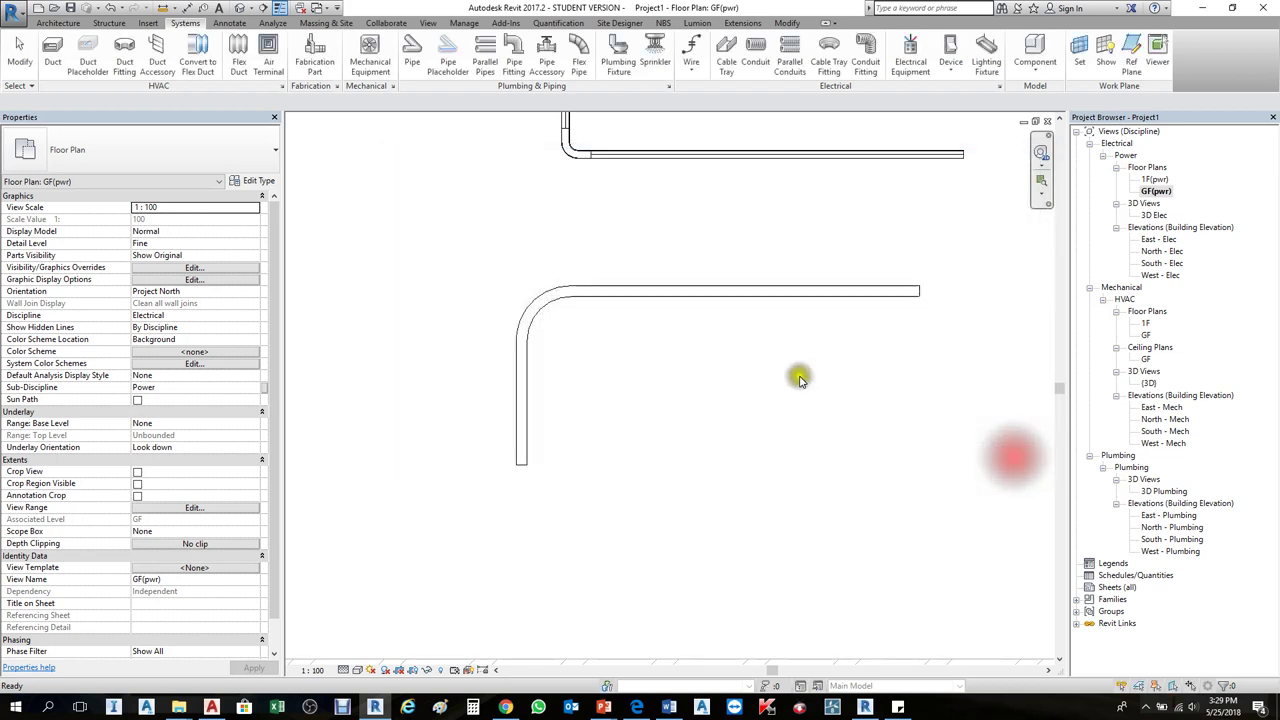
Step: Check which conduit type the horizontal conduit segment uses and which other types are available for it
{"action": "left_click", "coordinate": [600, 292]}
{"action": "key", "text": "Escape"}
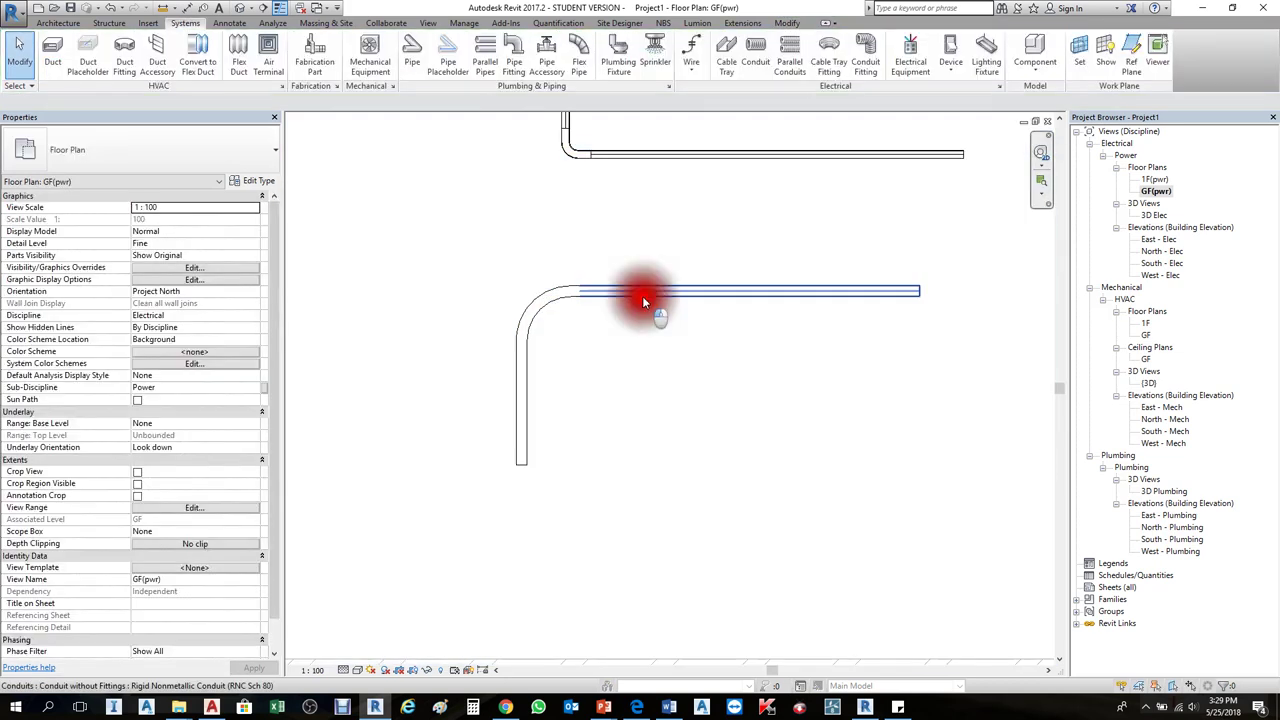
{"action": "left_click", "coordinate": [642, 296]}
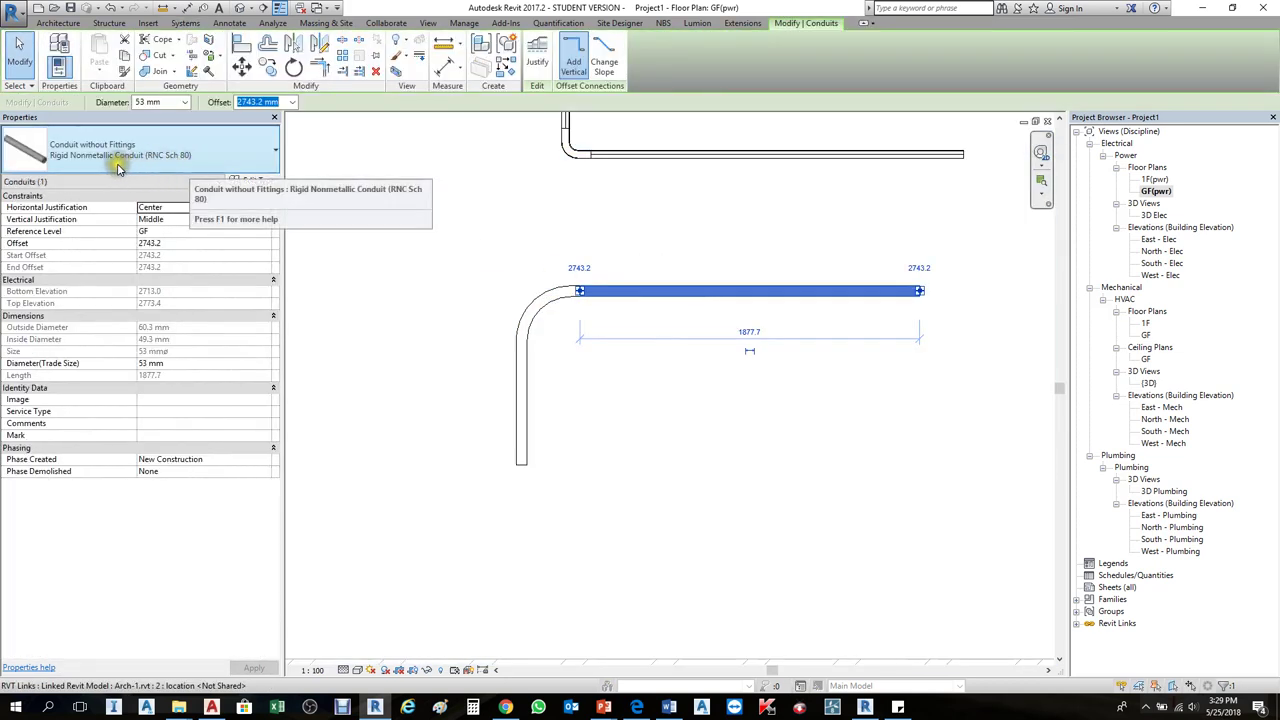
{"action": "left_click", "coordinate": [215, 152]}
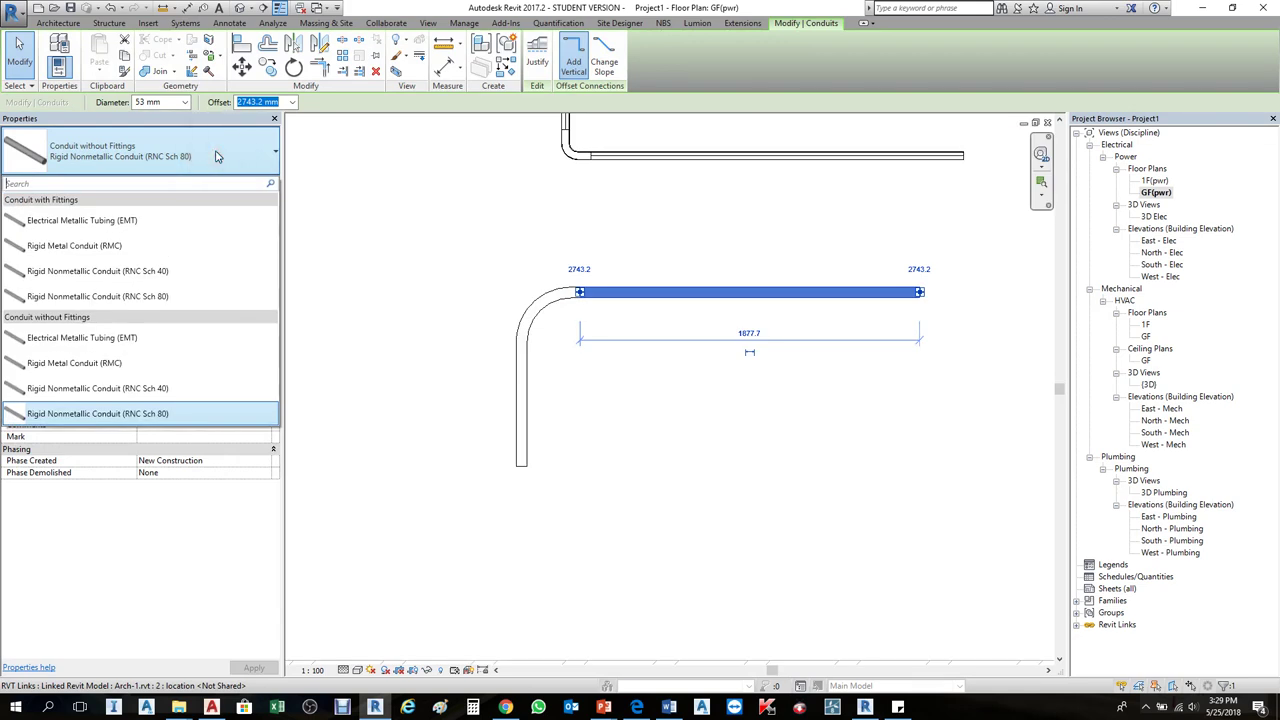
{"action": "left_click", "coordinate": [500, 157]}
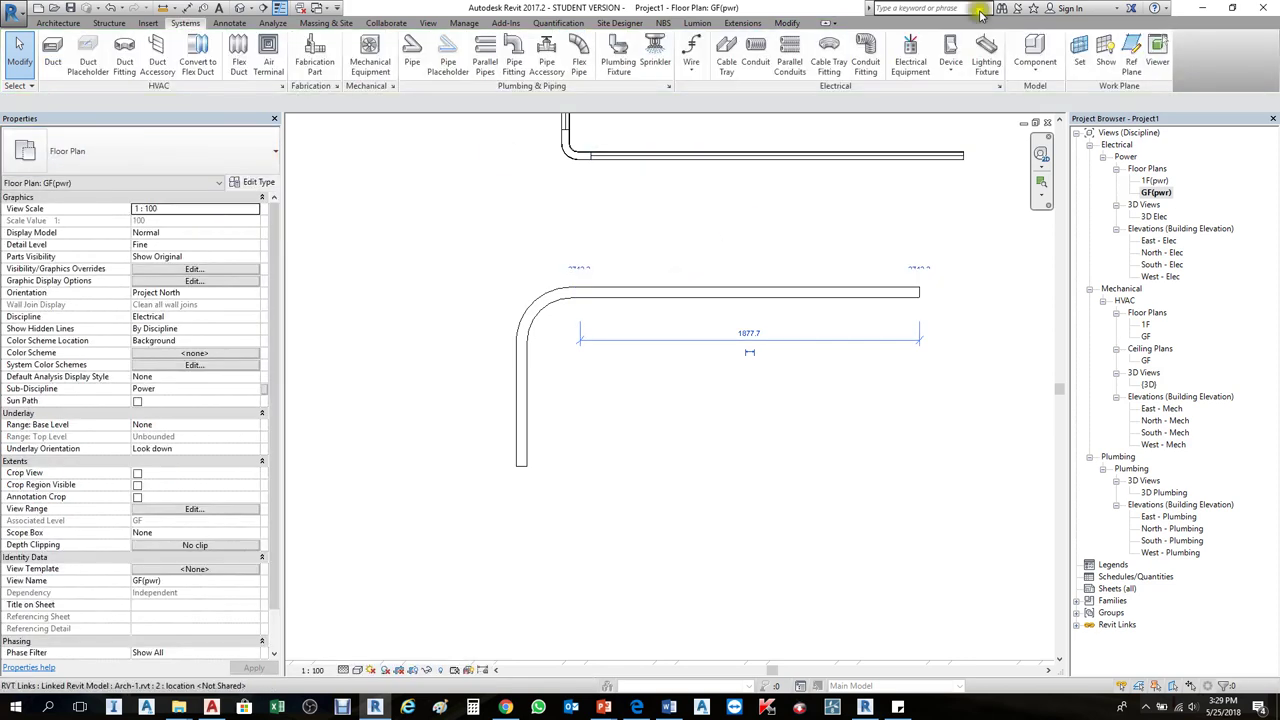
Step: Add a conduit size based on the 27 mm entry to the RNC Schedule80 standard, with 25 mm trade diameter and 25 mm outside diameter
{"action": "left_click", "coordinate": [999, 86]}
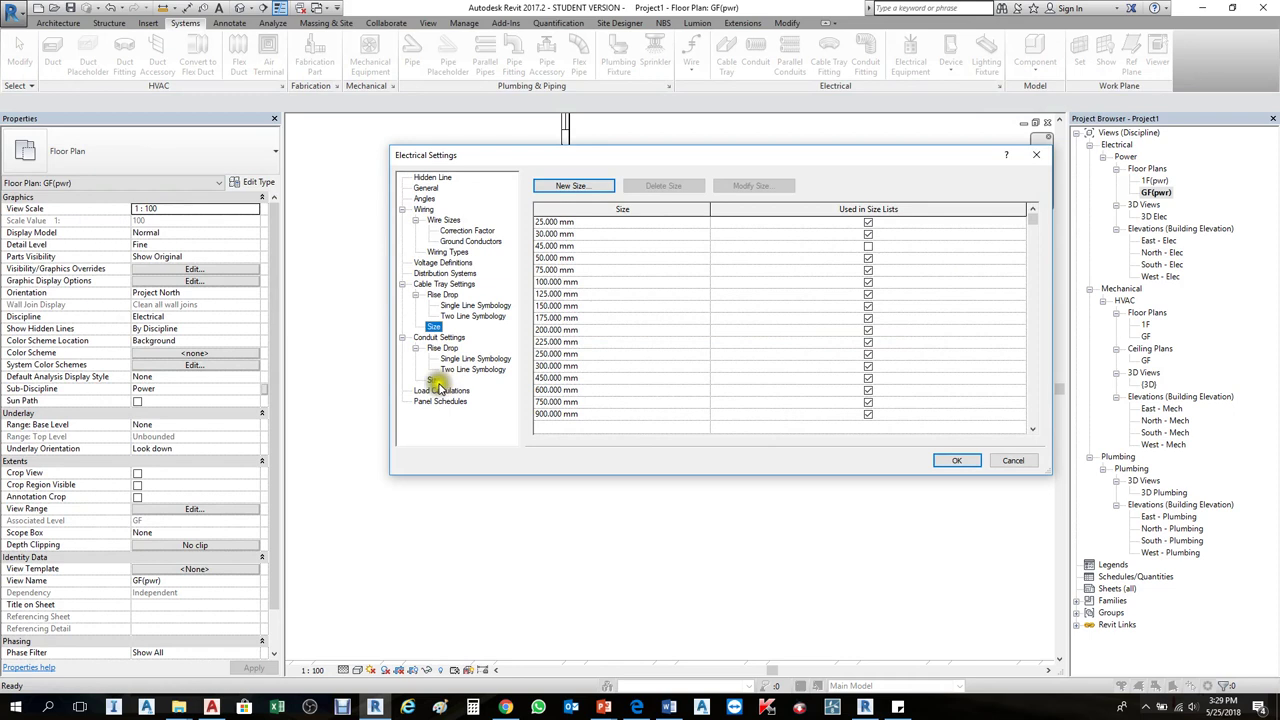
{"action": "left_click", "coordinate": [434, 381]}
{"action": "left_click", "coordinate": [682, 185]}
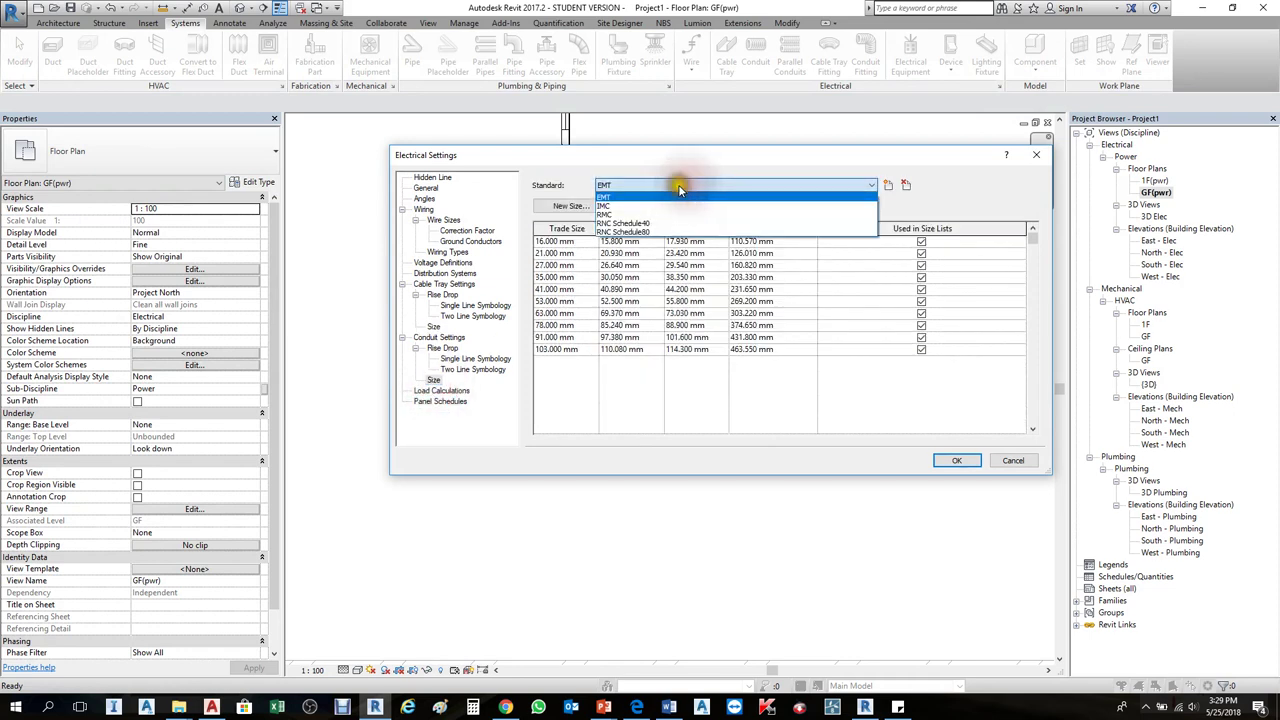
{"action": "left_click", "coordinate": [655, 232]}
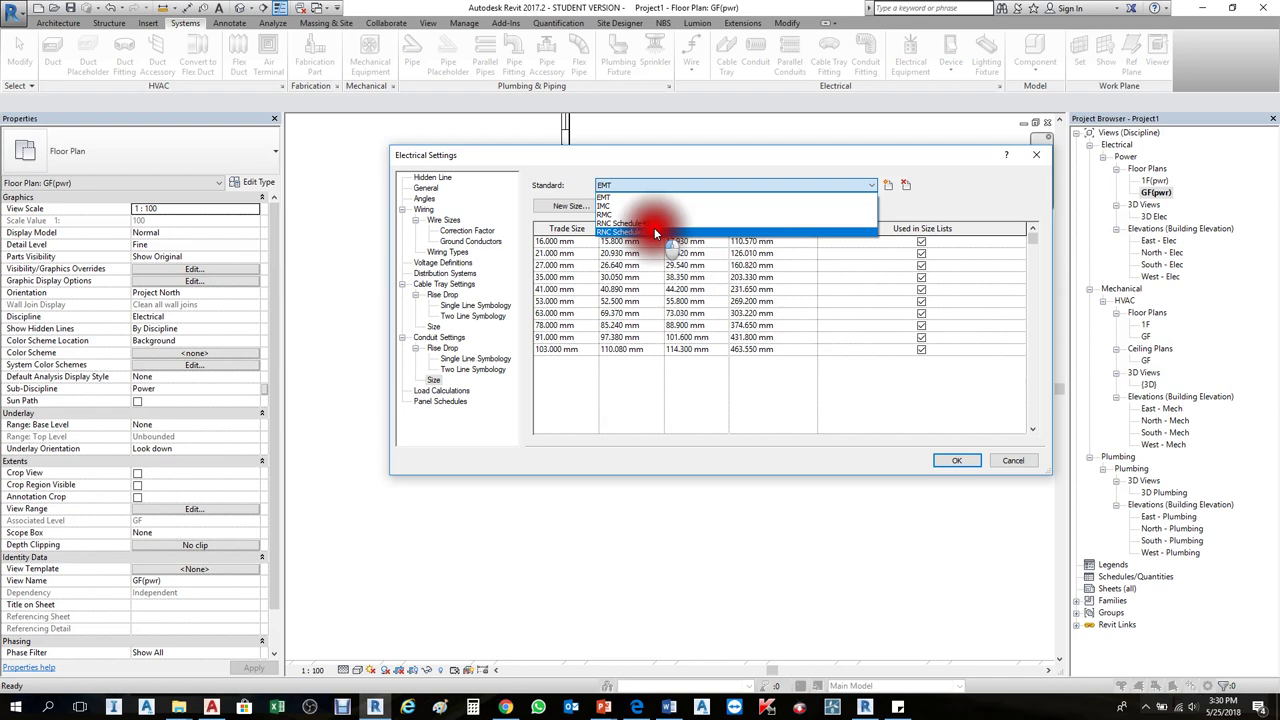
{"action": "left_click", "coordinate": [551, 267]}
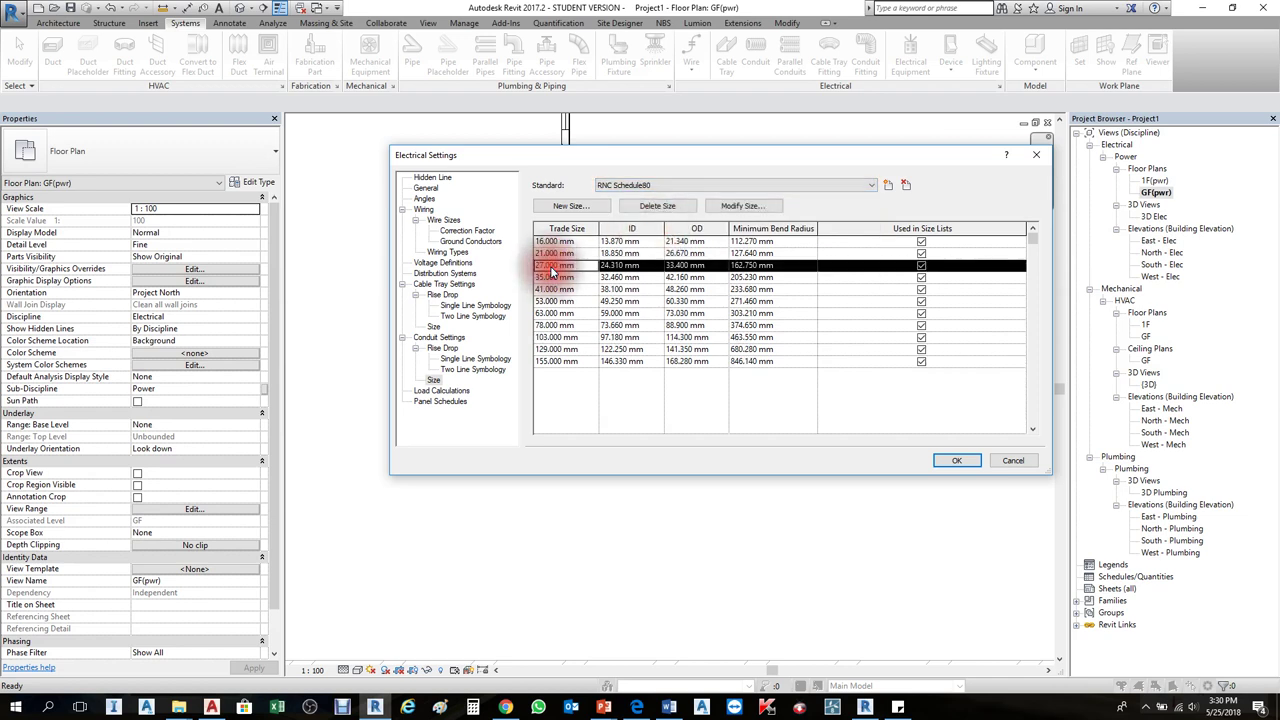
{"action": "left_click", "coordinate": [578, 208]}
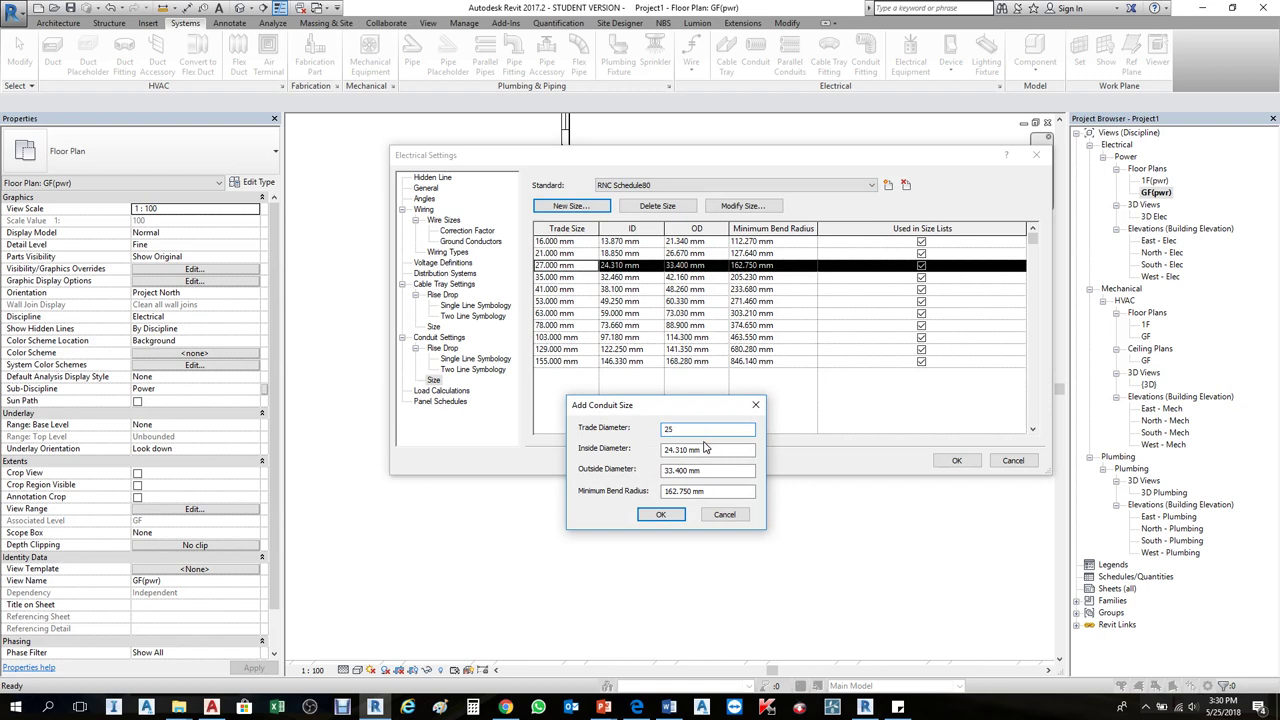
{"action": "key", "text": "Tab"}
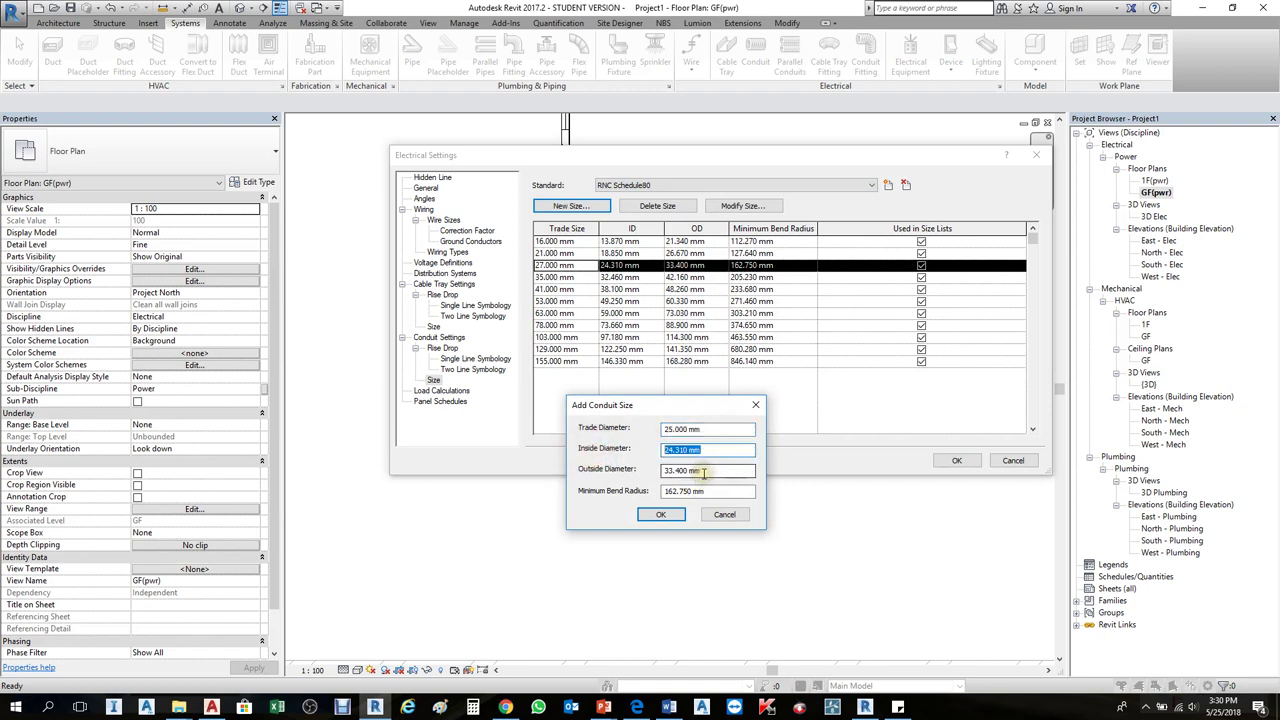
{"action": "key", "text": "Tab"}
{"action": "type", "text": "2"}
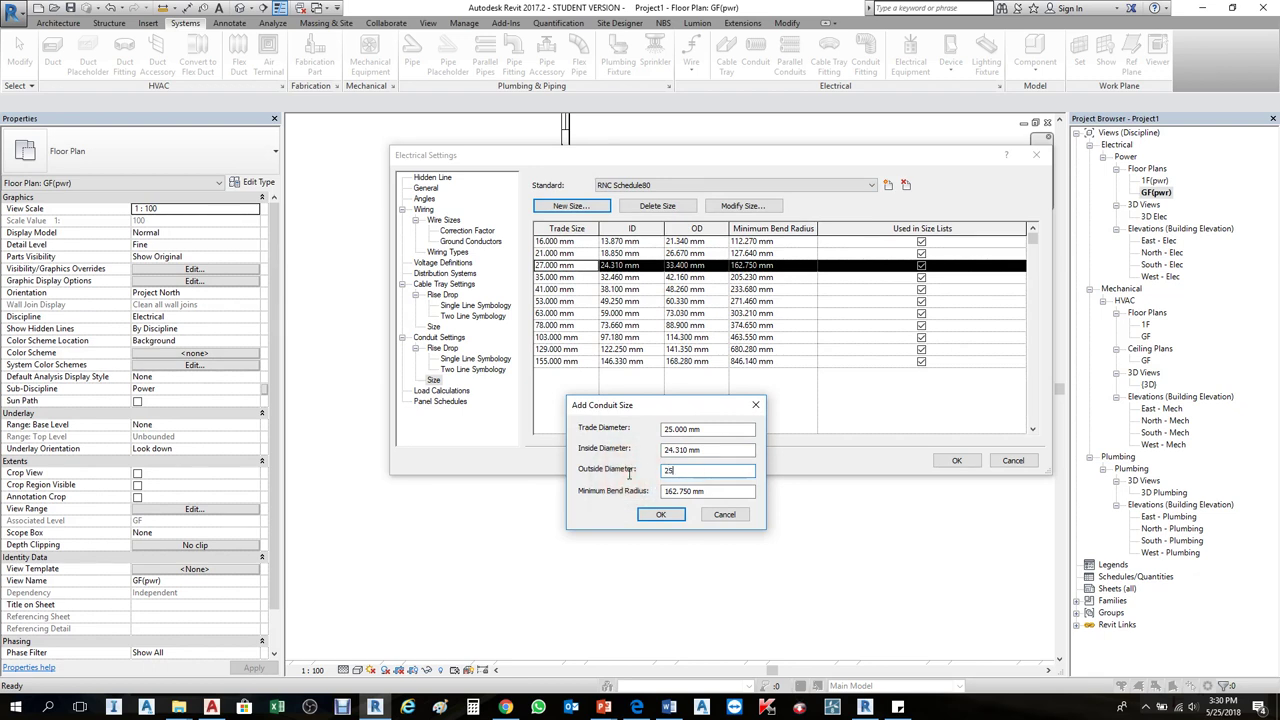
{"action": "left_click", "coordinate": [710, 491]}
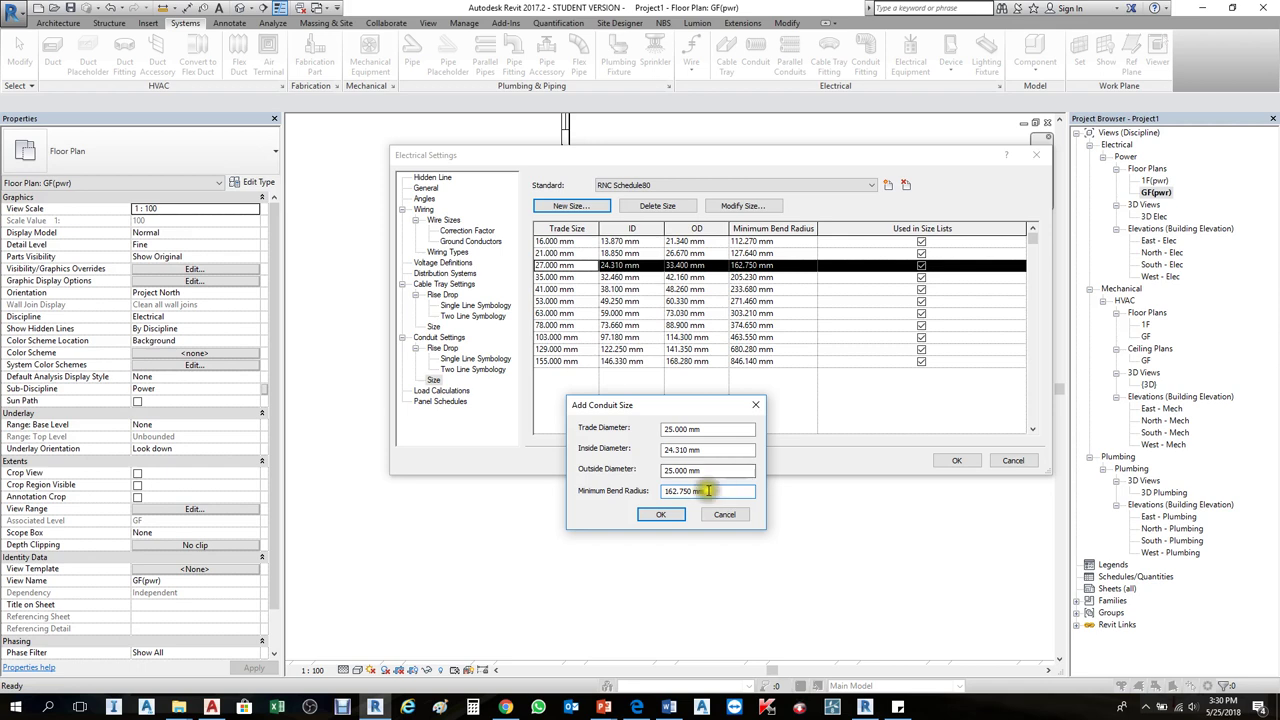
{"action": "left_click", "coordinate": [705, 490]}
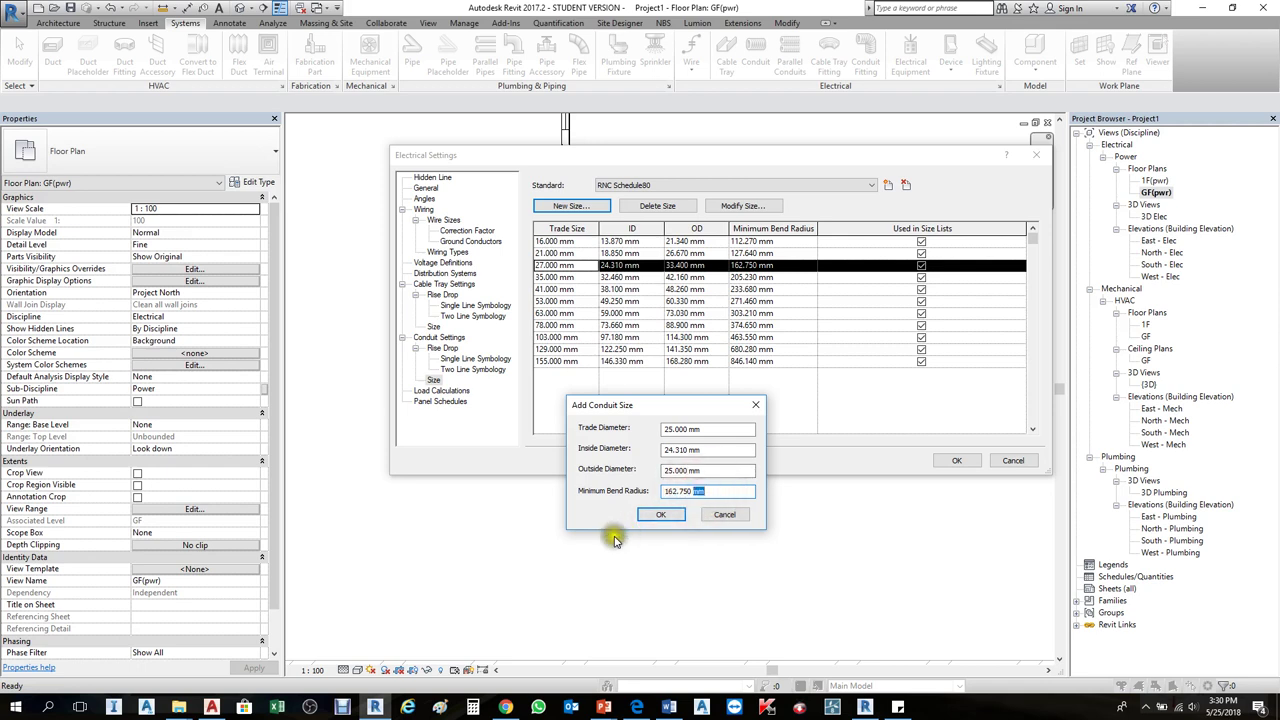
{"action": "left_click", "coordinate": [662, 514]}
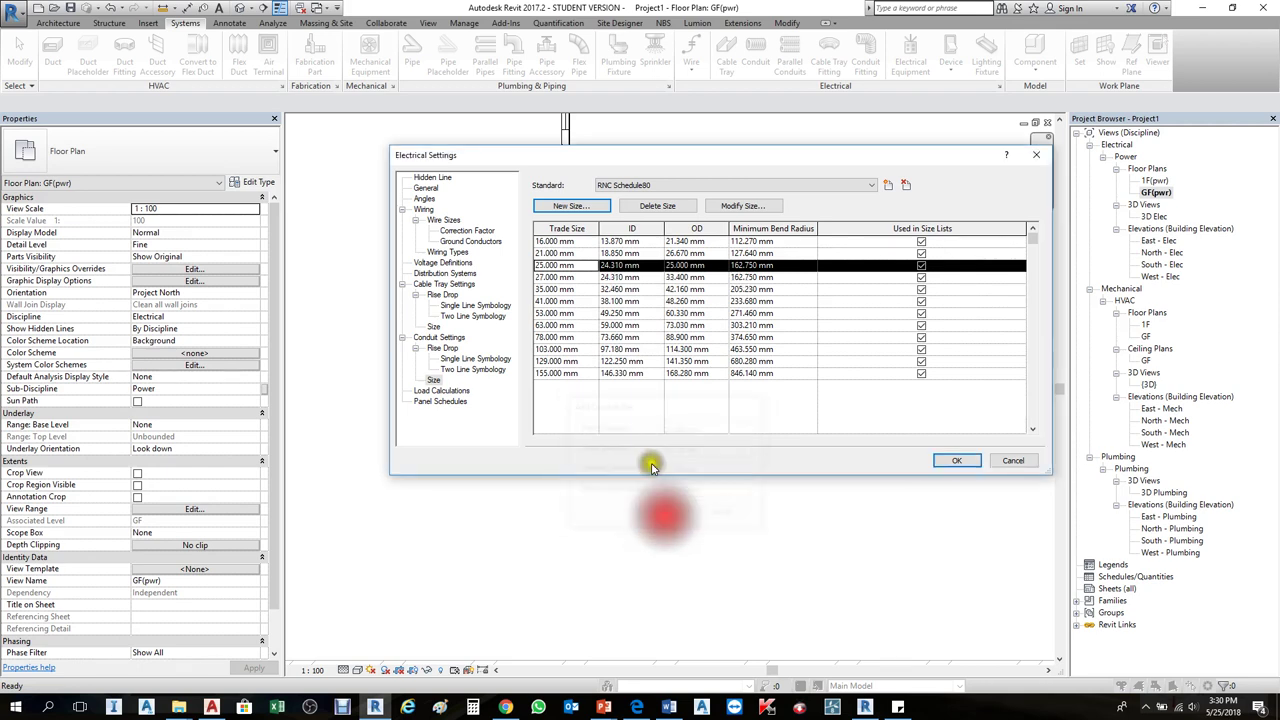
{"action": "left_click", "coordinate": [956, 460]}
Step: Set the diameter of the horizontal conduit segment to the new 25 mm size
{"action": "left_click", "coordinate": [718, 370]}
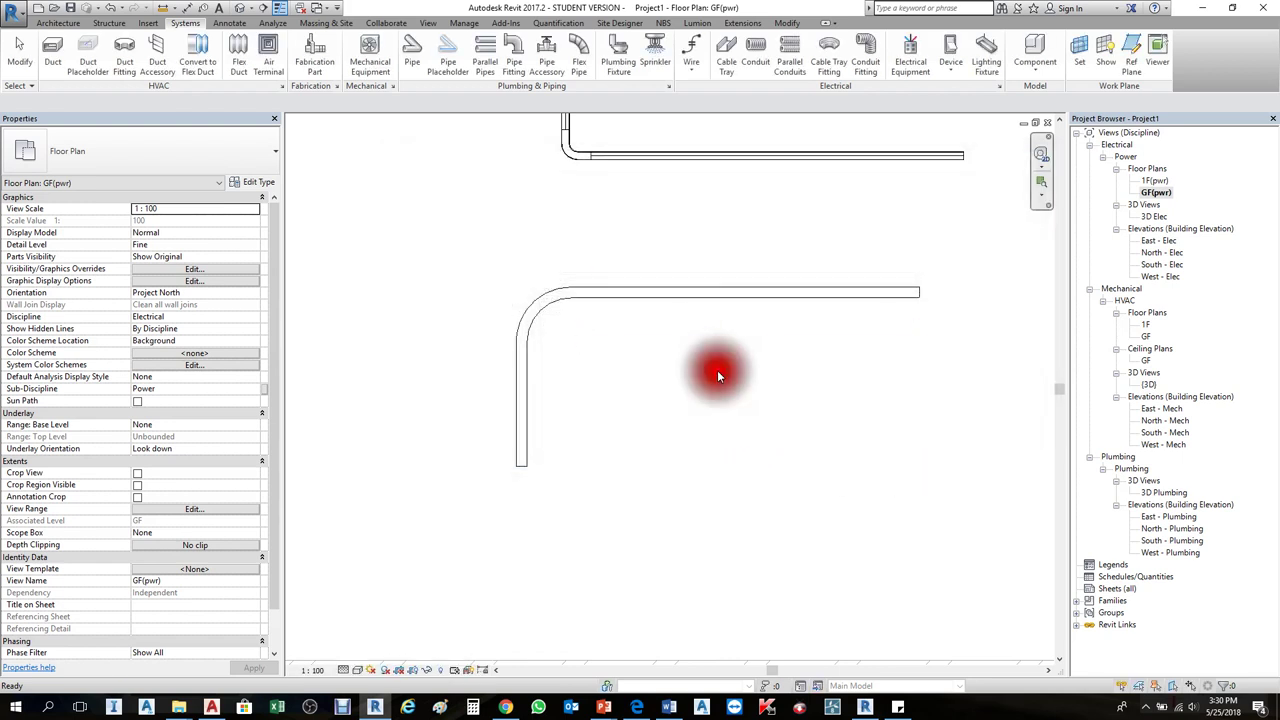
{"action": "left_click", "coordinate": [694, 293]}
{"action": "left_click", "coordinate": [185, 102]}
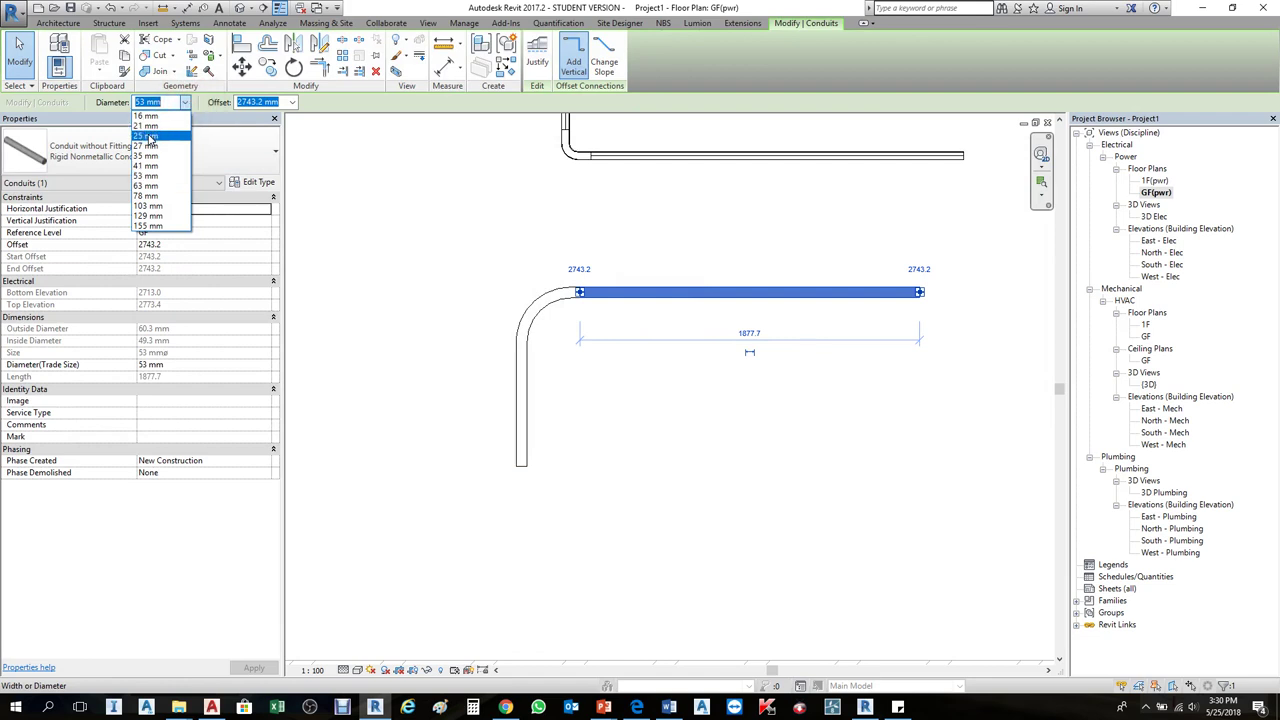
{"action": "left_click", "coordinate": [148, 136]}
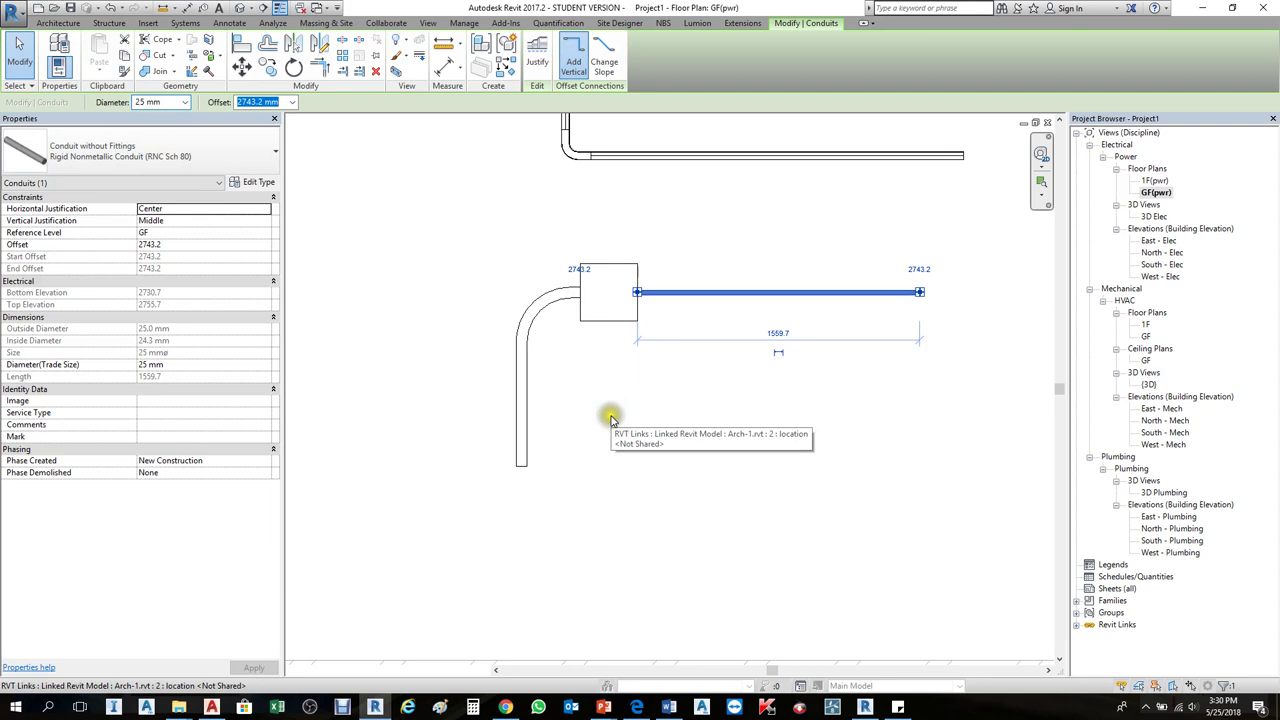
{"action": "left_click", "coordinate": [580, 402]}
{"action": "key", "text": "Escape"}
Step: Set the diameter of the vertical conduit segment below the elbow to 25 mm
{"action": "left_click", "coordinate": [523, 390]}
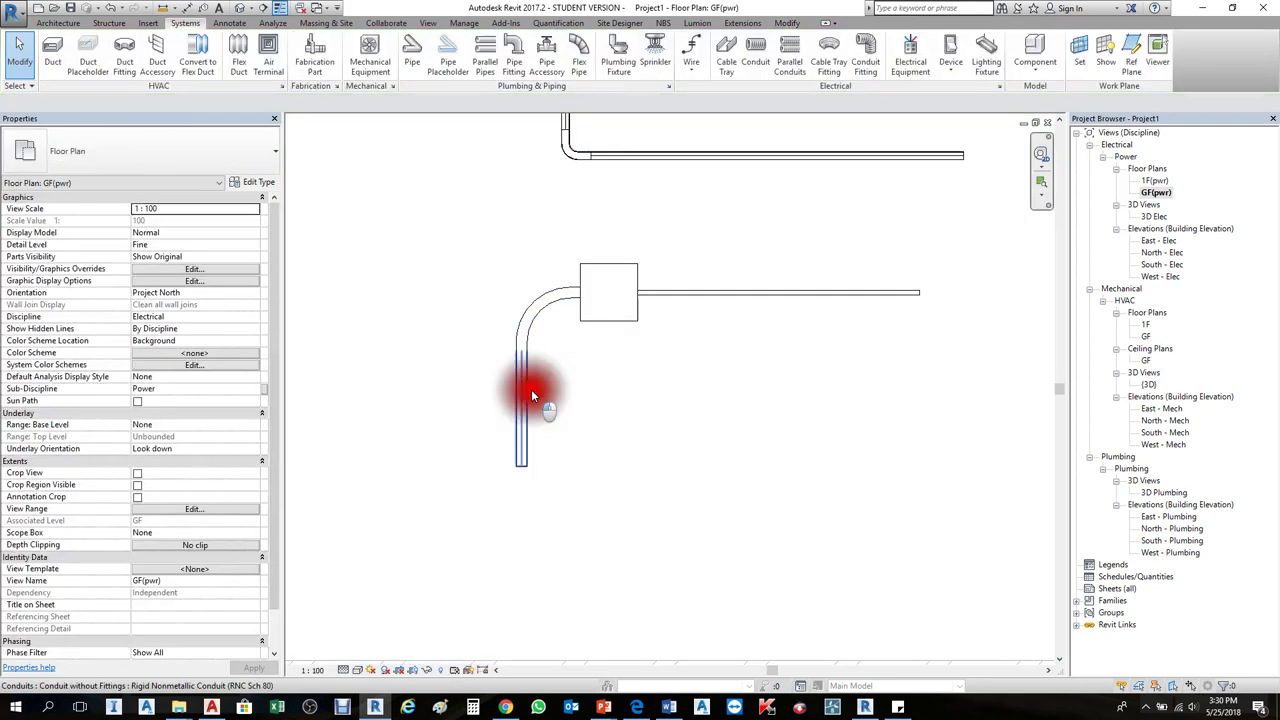
{"action": "left_click", "coordinate": [186, 103]}
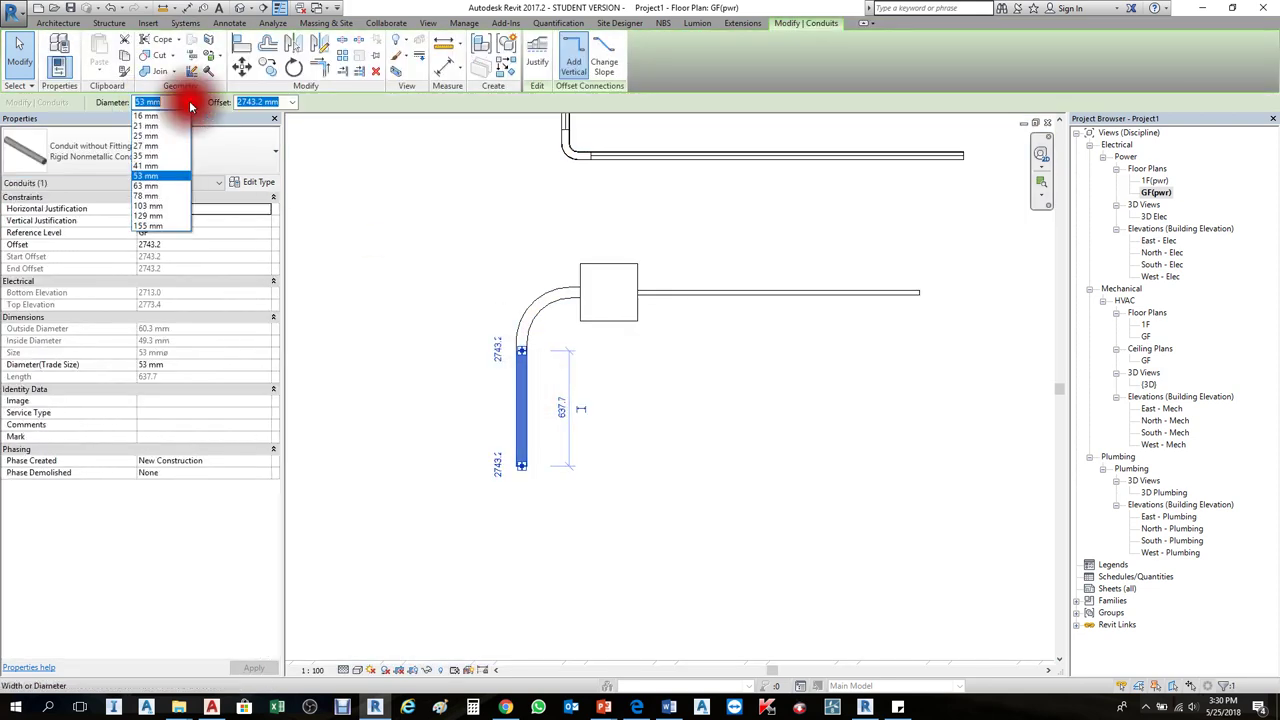
{"action": "left_click", "coordinate": [152, 136]}
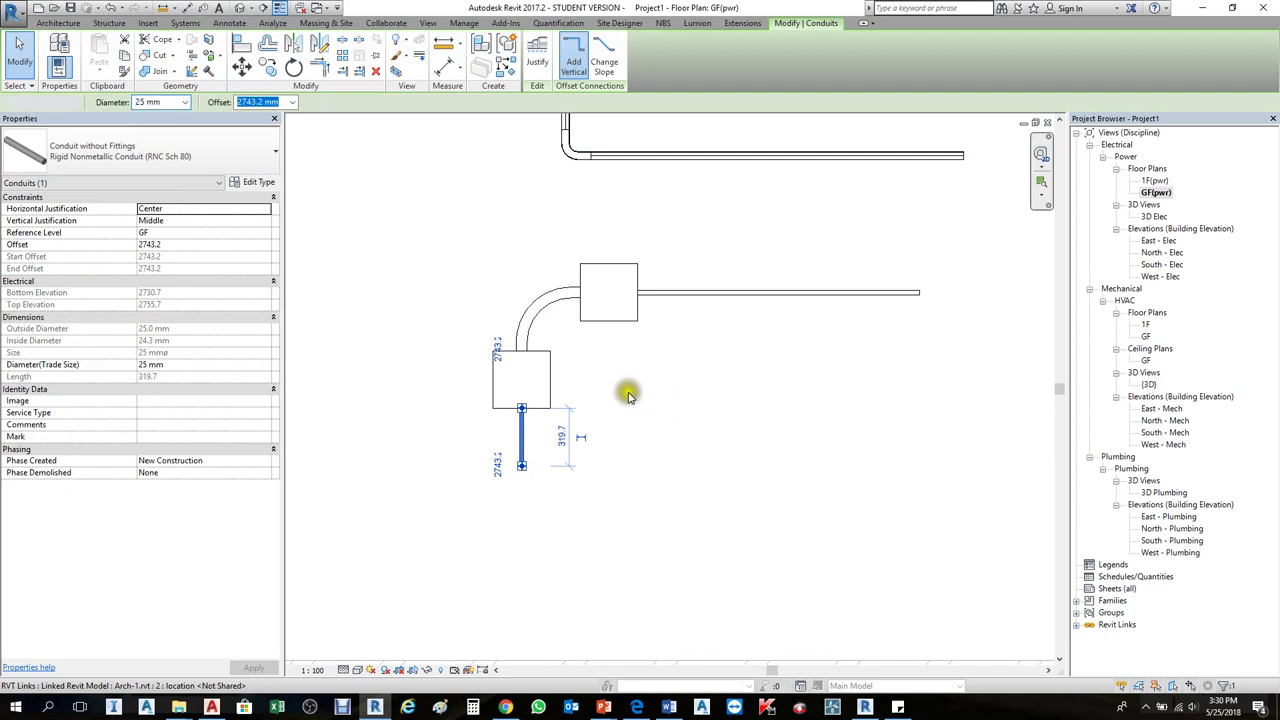
{"action": "key", "text": "Escape"}
Step: Inspect the two transition junction boxes and the elbow between the horizontal and vertical conduit segments
{"action": "left_click", "coordinate": [549, 372]}
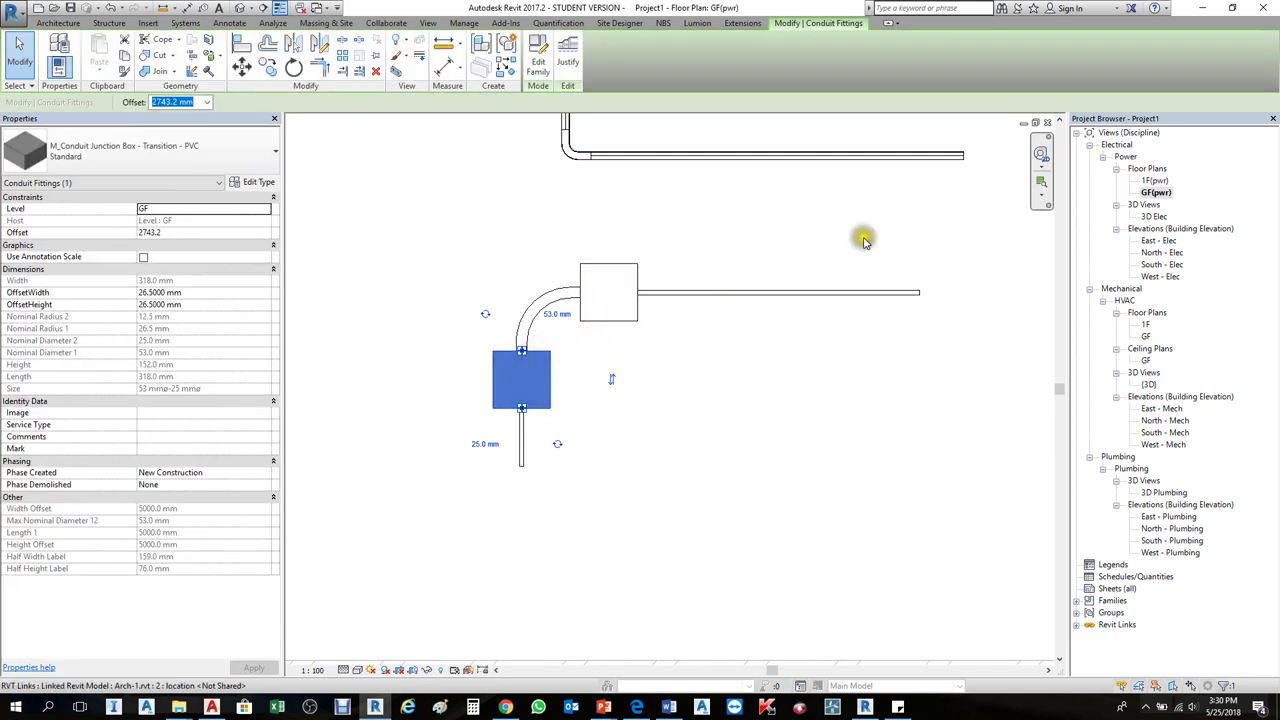
{"action": "left_click", "coordinate": [617, 320]}
{"action": "left_click", "coordinate": [615, 318]}
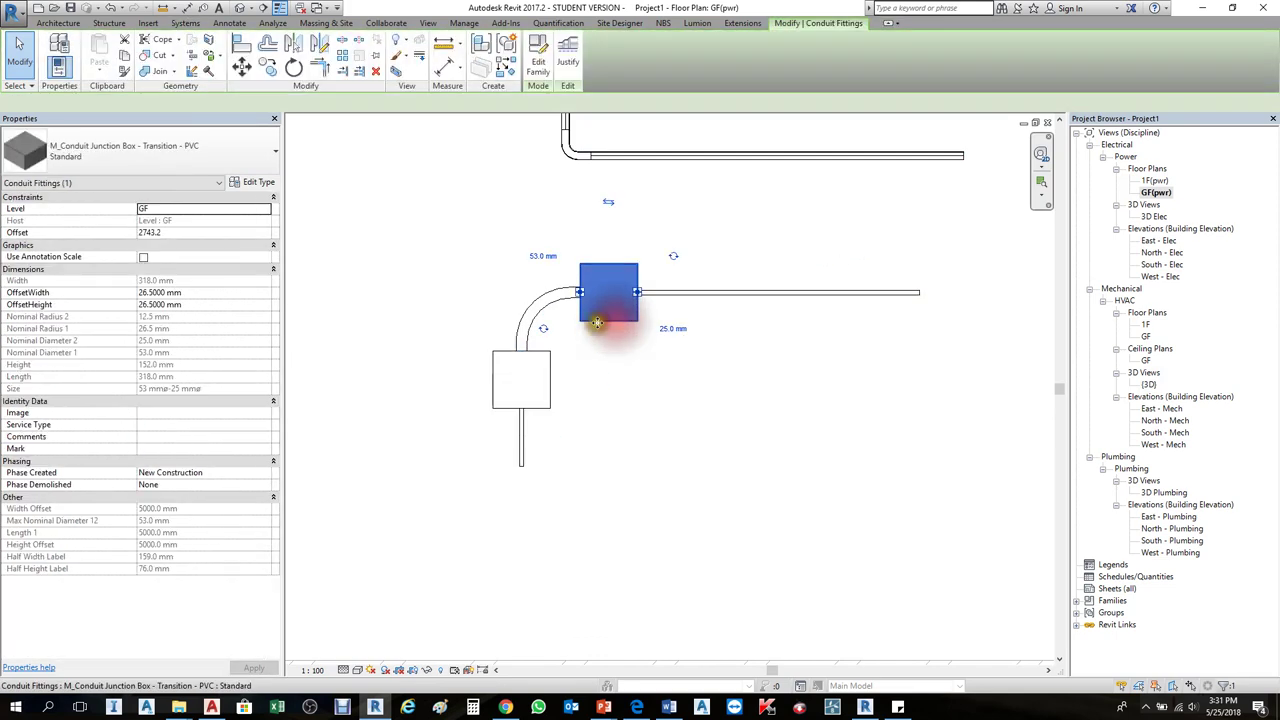
{"action": "left_click", "coordinate": [552, 362], "text": "ctrl"}
{"action": "left_click", "coordinate": [529, 302], "text": "ctrl"}
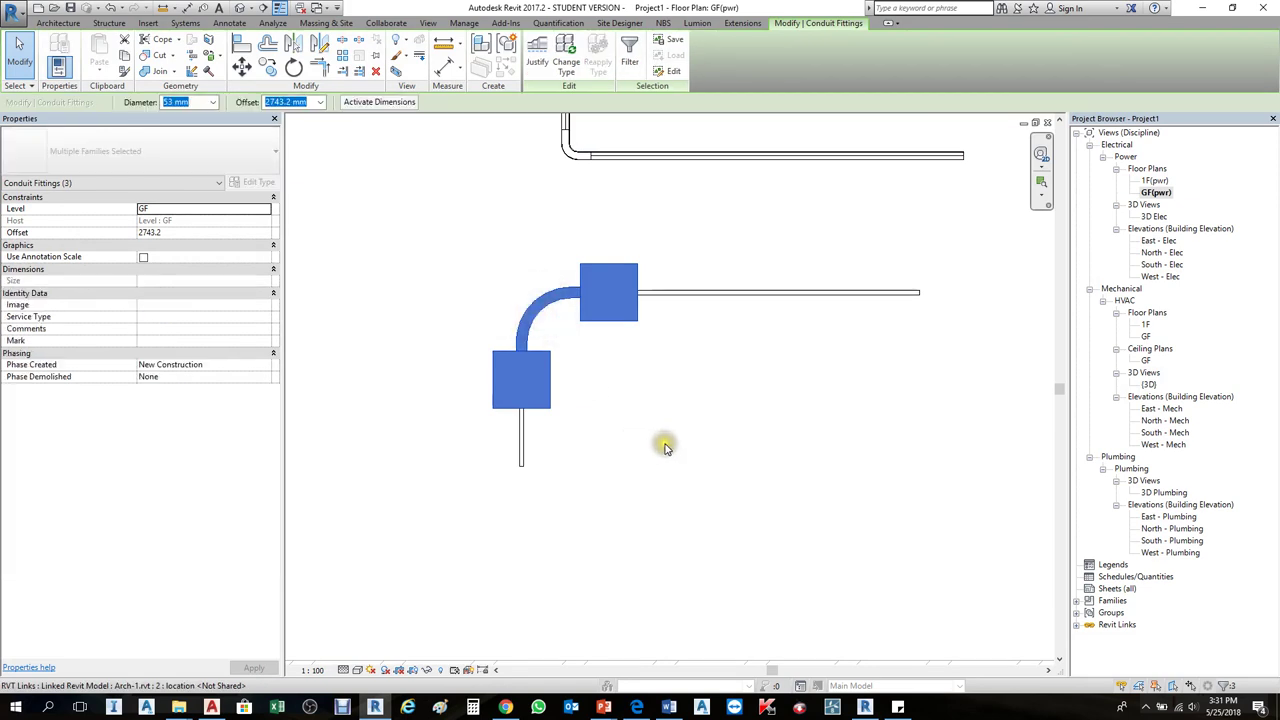
{"action": "left_click", "coordinate": [587, 372]}
Step: Set the conduit elbow's diameter to 25 mm and select the horizontal conduit segment to check its size
{"action": "left_click", "coordinate": [527, 331]}
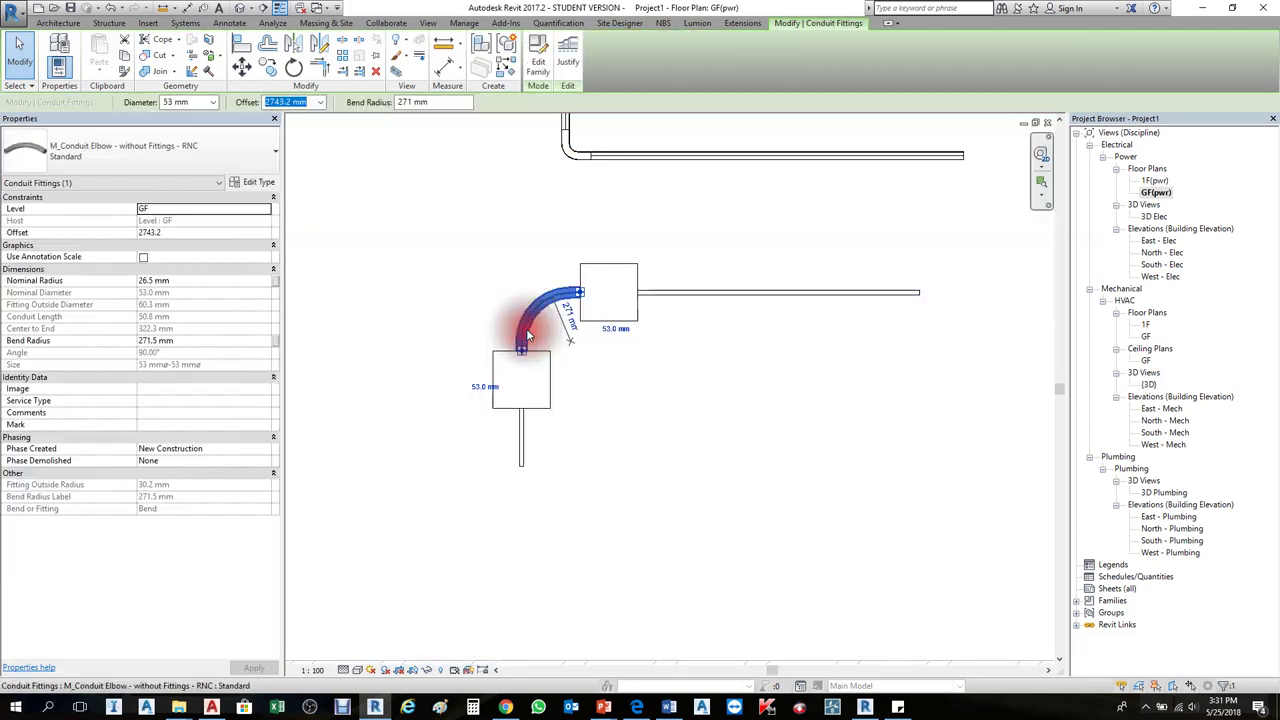
{"action": "left_click", "coordinate": [213, 102]}
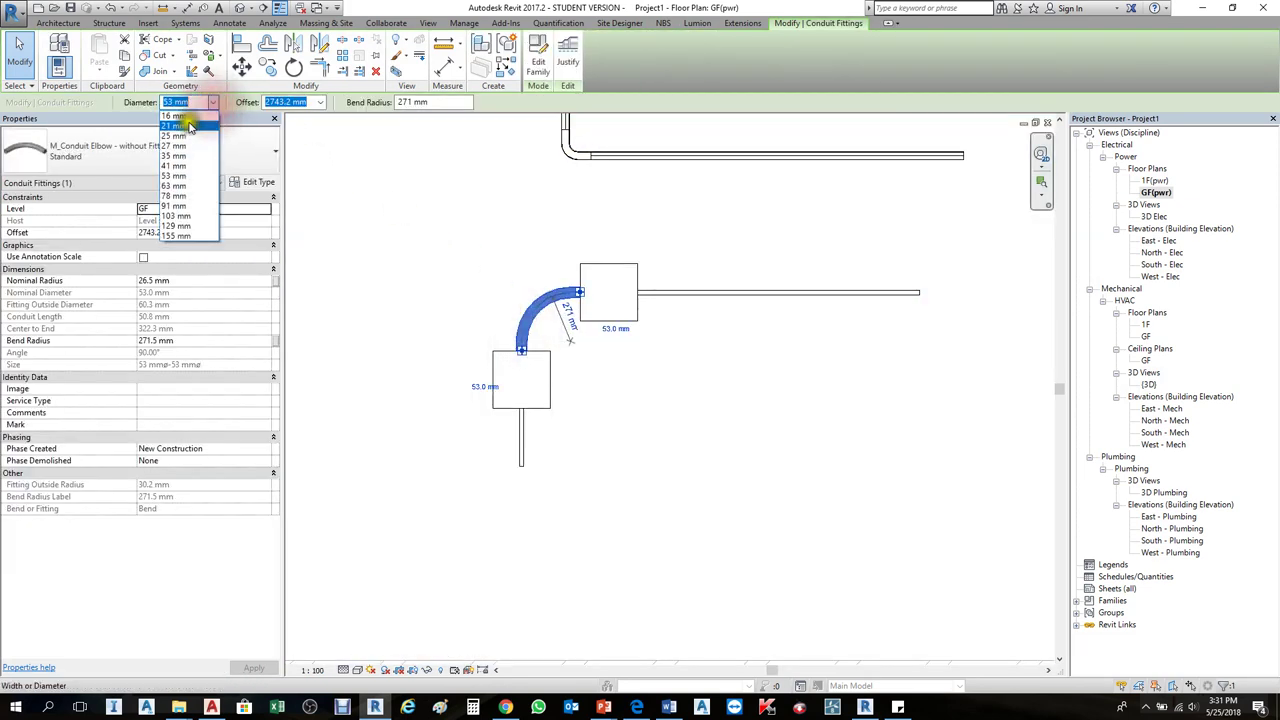
{"action": "left_click", "coordinate": [183, 141]}
{"action": "left_click", "coordinate": [655, 427]}
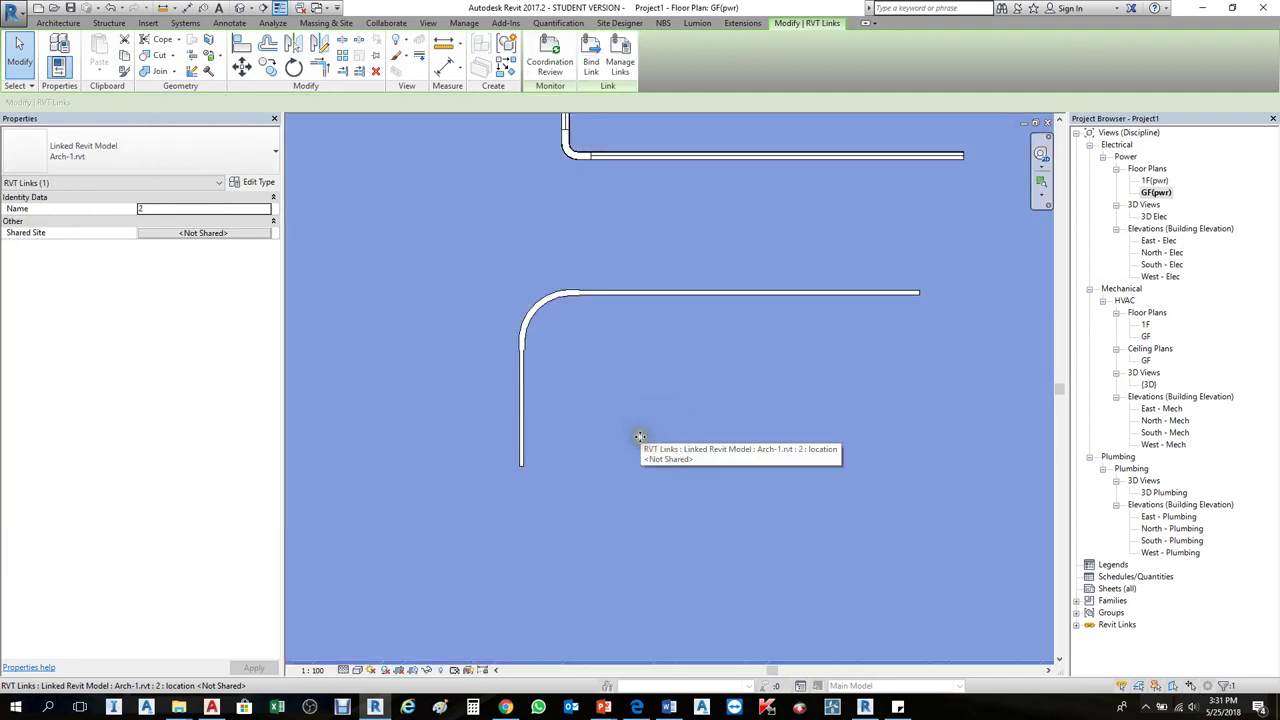
{"action": "key", "text": "Escape"}
{"action": "left_click", "coordinate": [658, 293]}
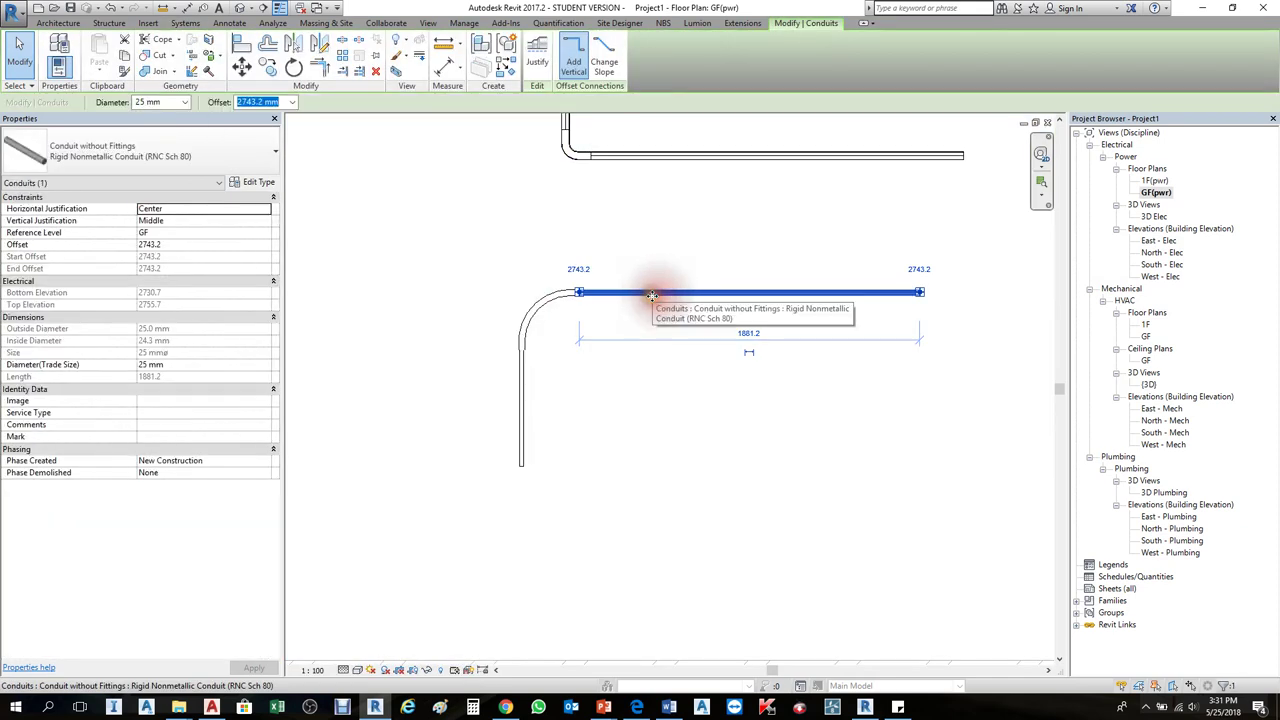
Step: Draw an L-shaped 25 mm conduit run inside the existing bent run, going horizontally and turning down
{"action": "left_click", "coordinate": [648, 249]}
{"action": "key", "text": "Escape"}
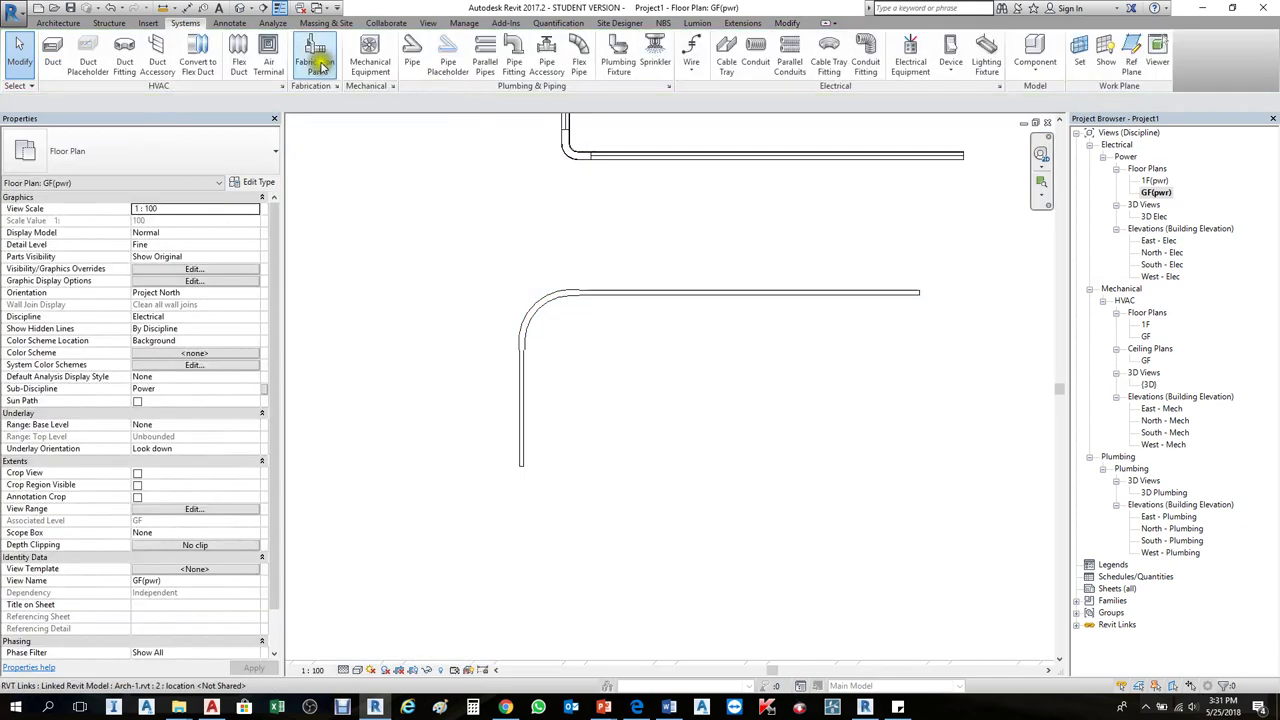
{"action": "left_click", "coordinate": [756, 55]}
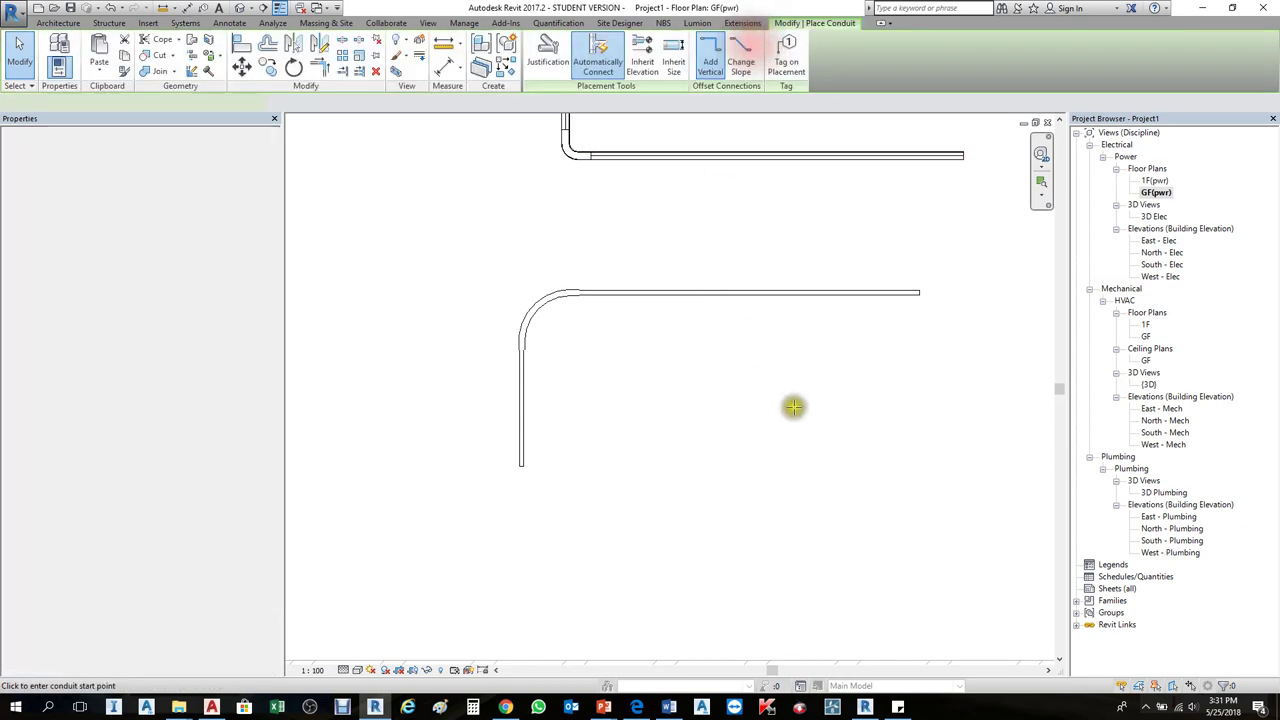
{"action": "left_click", "coordinate": [889, 418]}
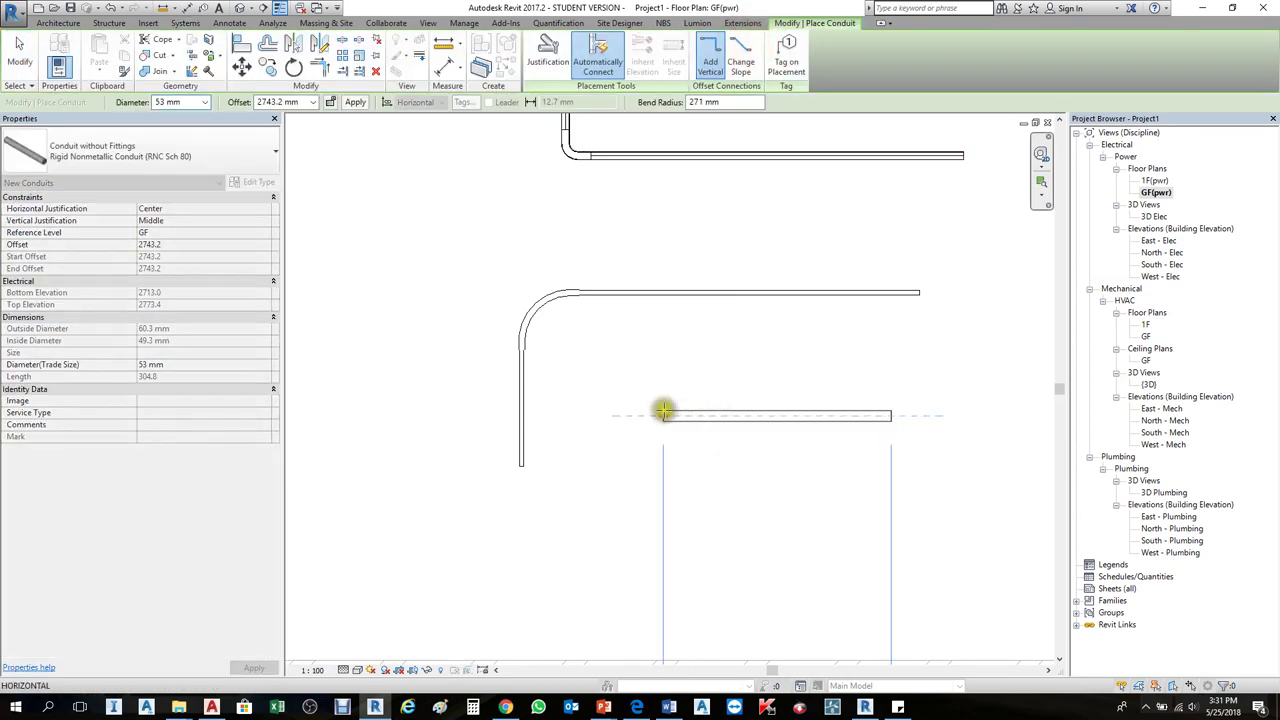
{"action": "left_click", "coordinate": [178, 102]}
{"action": "left_click", "coordinate": [177, 128]}
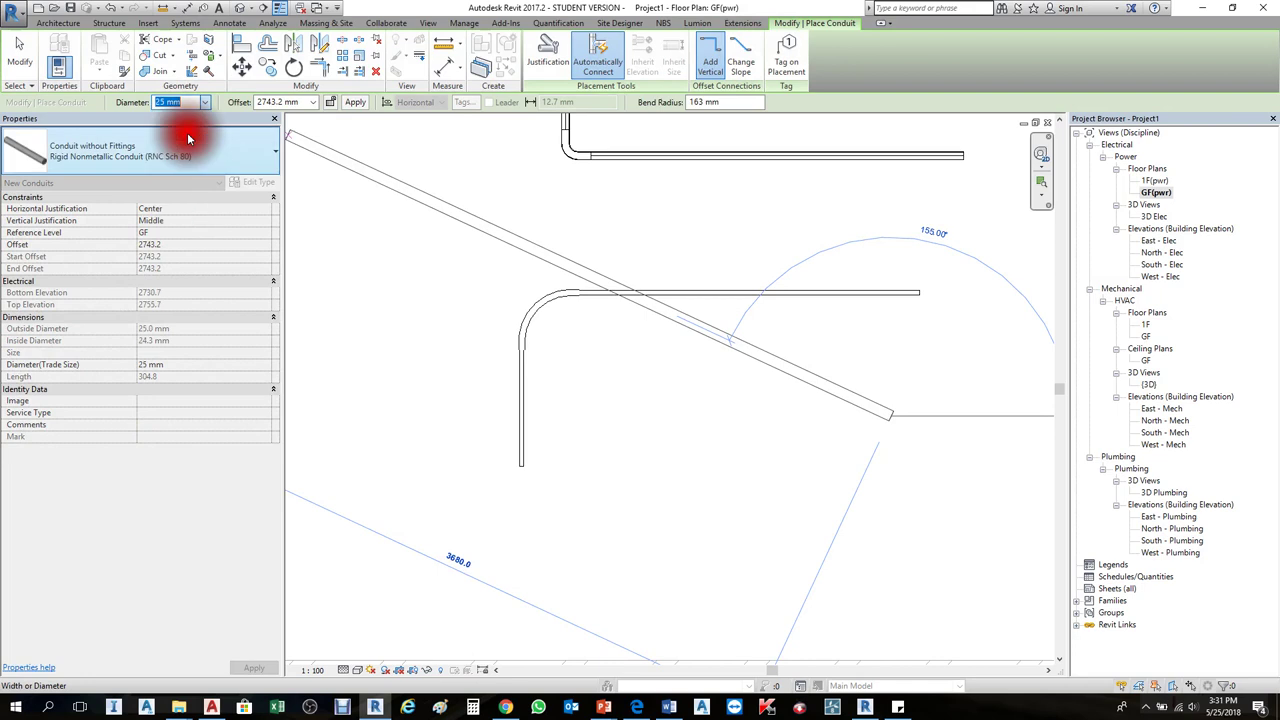
{"action": "left_click", "coordinate": [666, 416]}
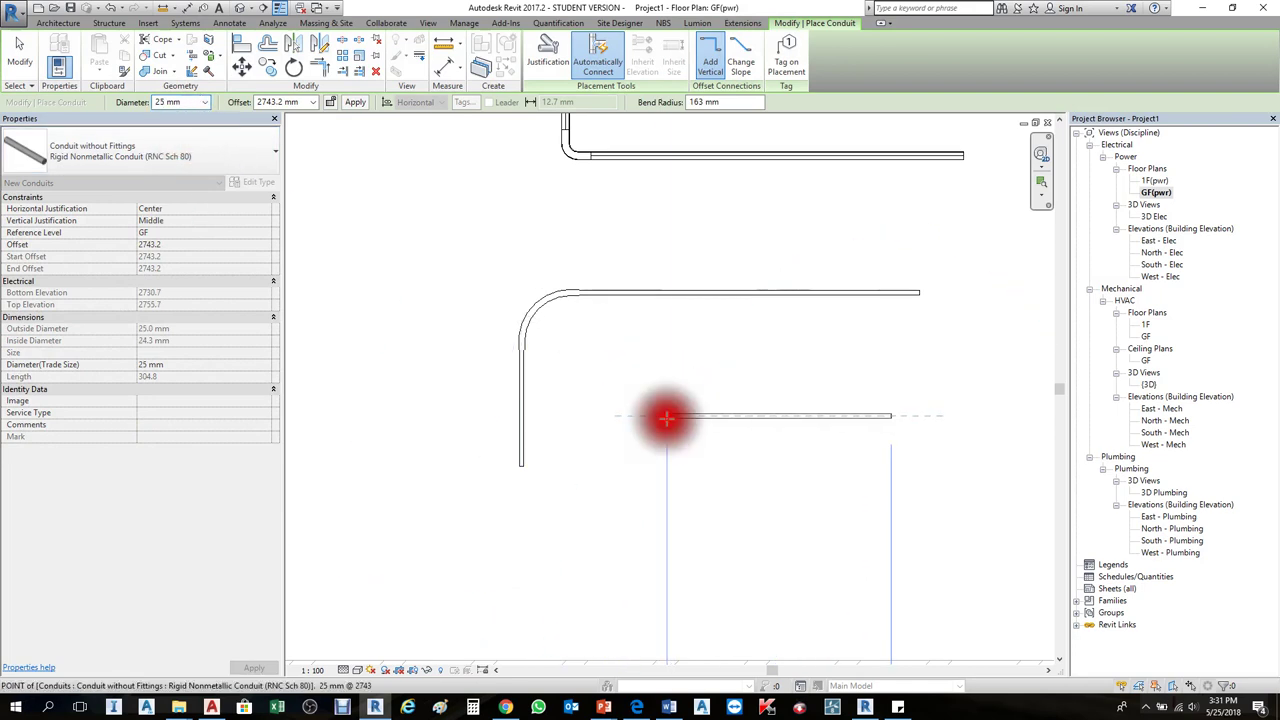
{"action": "left_click", "coordinate": [665, 539]}
{"action": "key", "text": "Escape"}
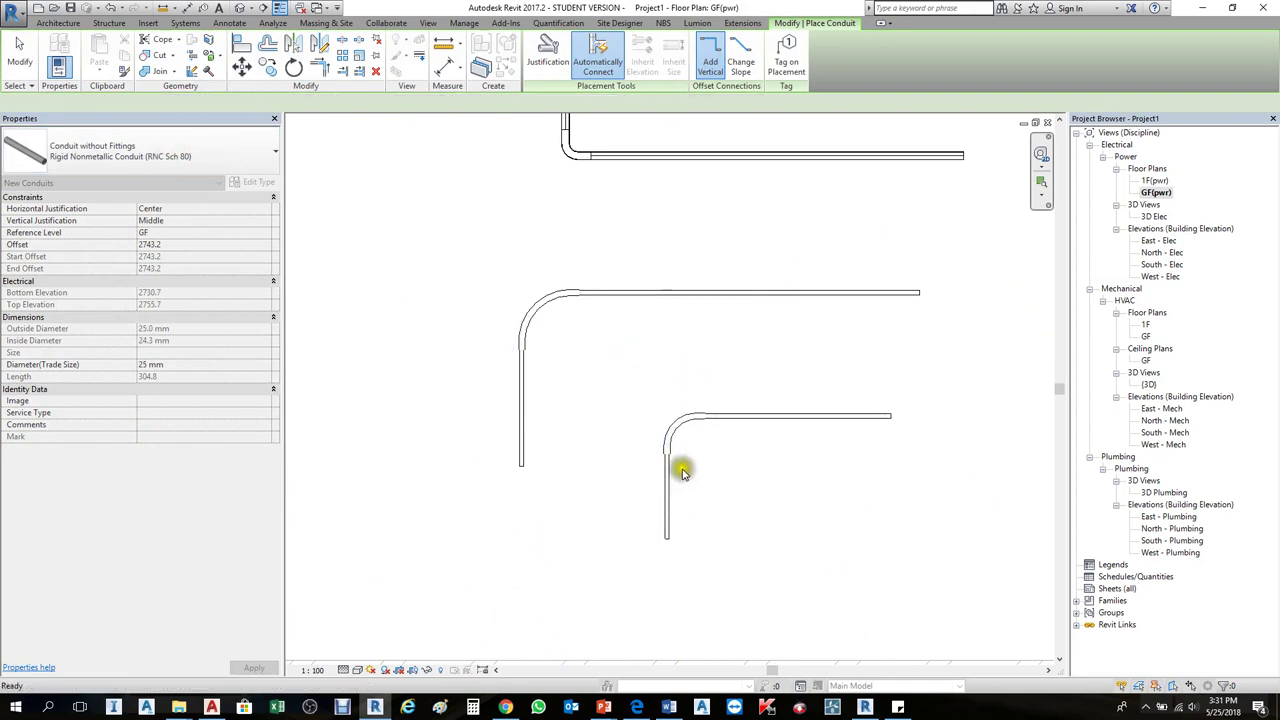
{"action": "key", "text": "Escape"}
{"action": "scroll", "coordinate": [690, 449], "scroll_direction": "up", "scroll_amount": 2}
{"action": "scroll", "coordinate": [690, 449], "scroll_direction": "up", "scroll_amount": 1}
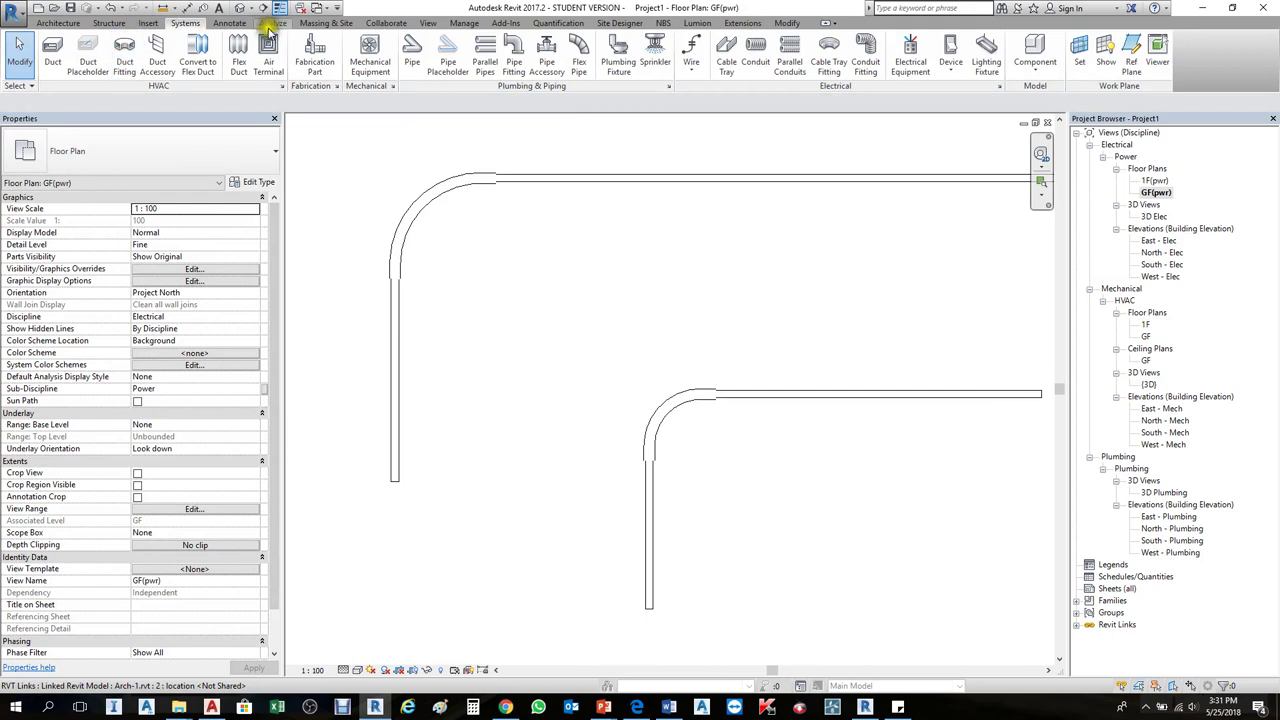
{"action": "left_click", "coordinate": [230, 23]}
{"action": "left_click", "coordinate": [145, 50]}
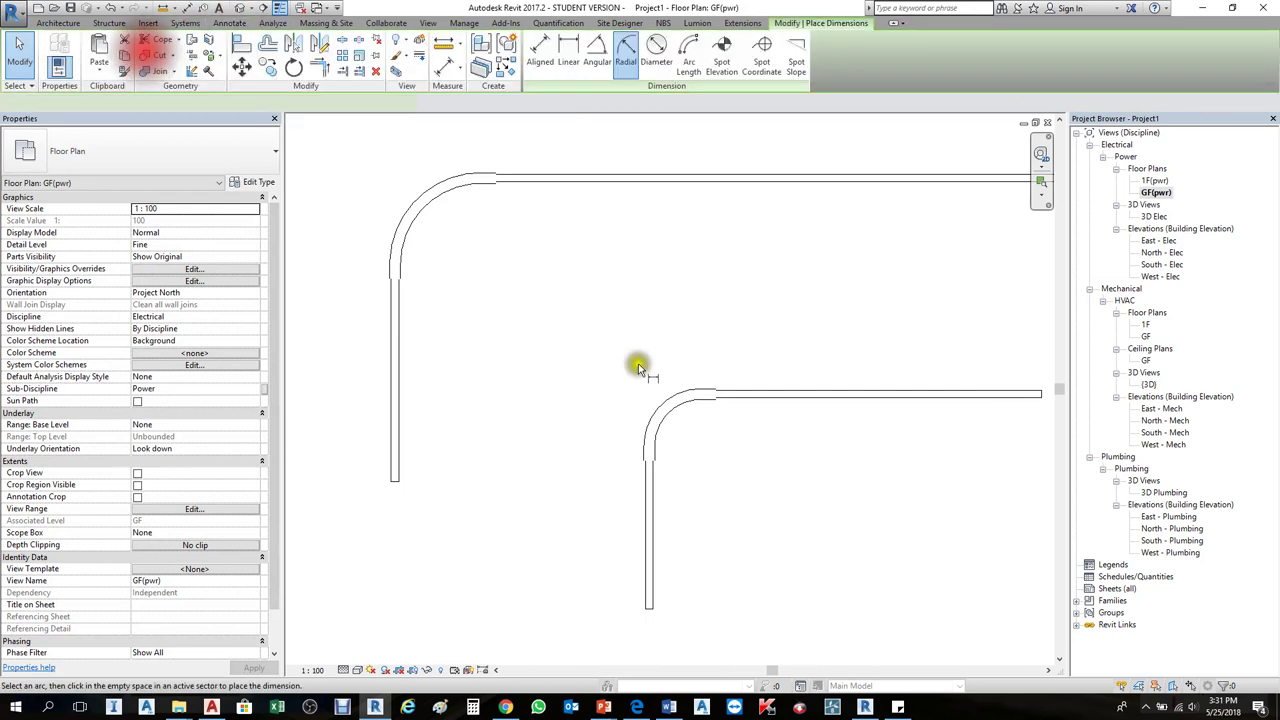
{"action": "scroll", "coordinate": [672, 420], "scroll_direction": "up", "scroll_amount": 1}
{"action": "key", "text": "Escape"}
{"action": "scroll", "coordinate": [677, 411], "scroll_direction": "down", "scroll_amount": 2}
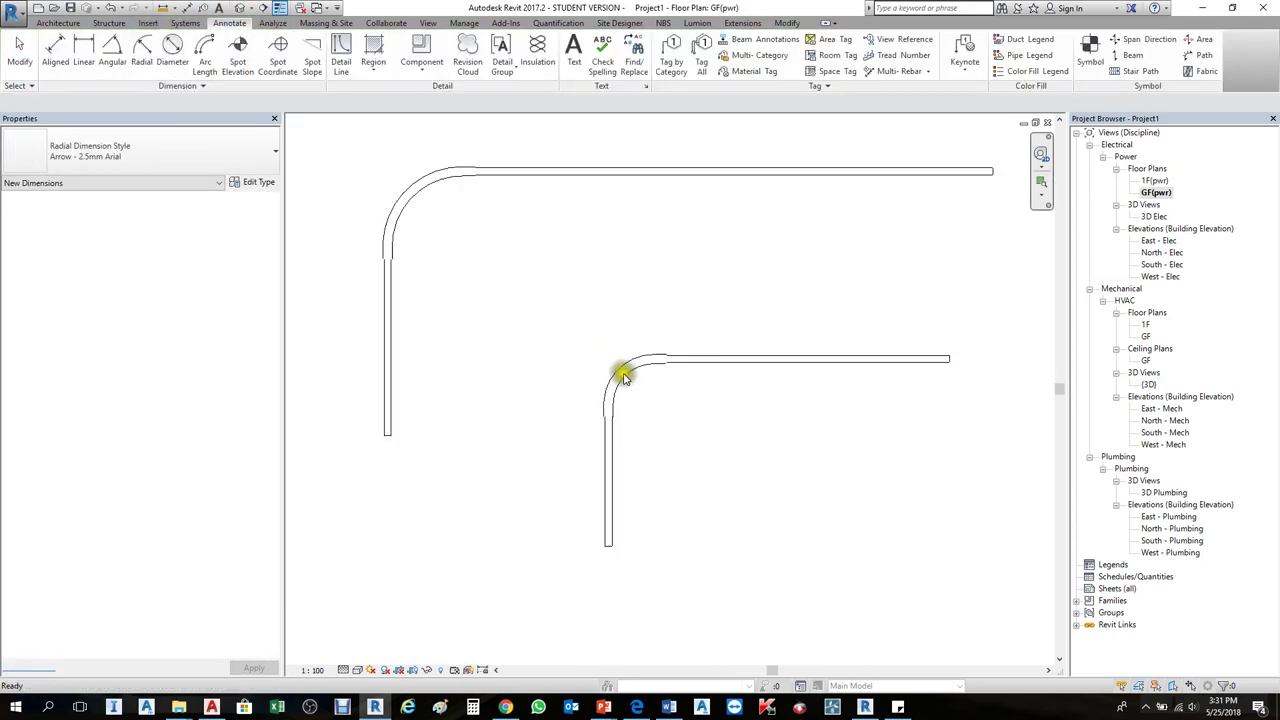
Step: Try to set the bend radius of the new run's conduit elbow to 90 mm
{"action": "left_click", "coordinate": [625, 380]}
{"action": "scroll", "coordinate": [655, 385], "scroll_direction": "up", "scroll_amount": 3}
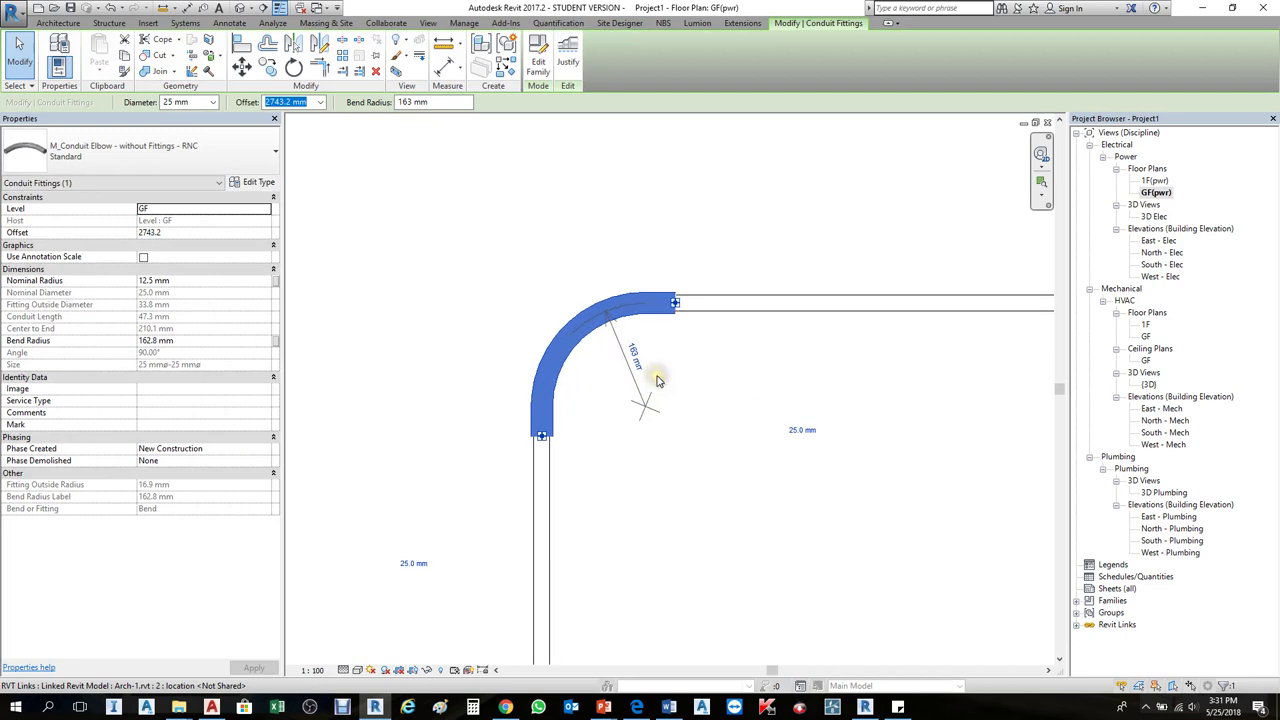
{"action": "scroll", "coordinate": [657, 379], "scroll_direction": "up", "scroll_amount": 2}
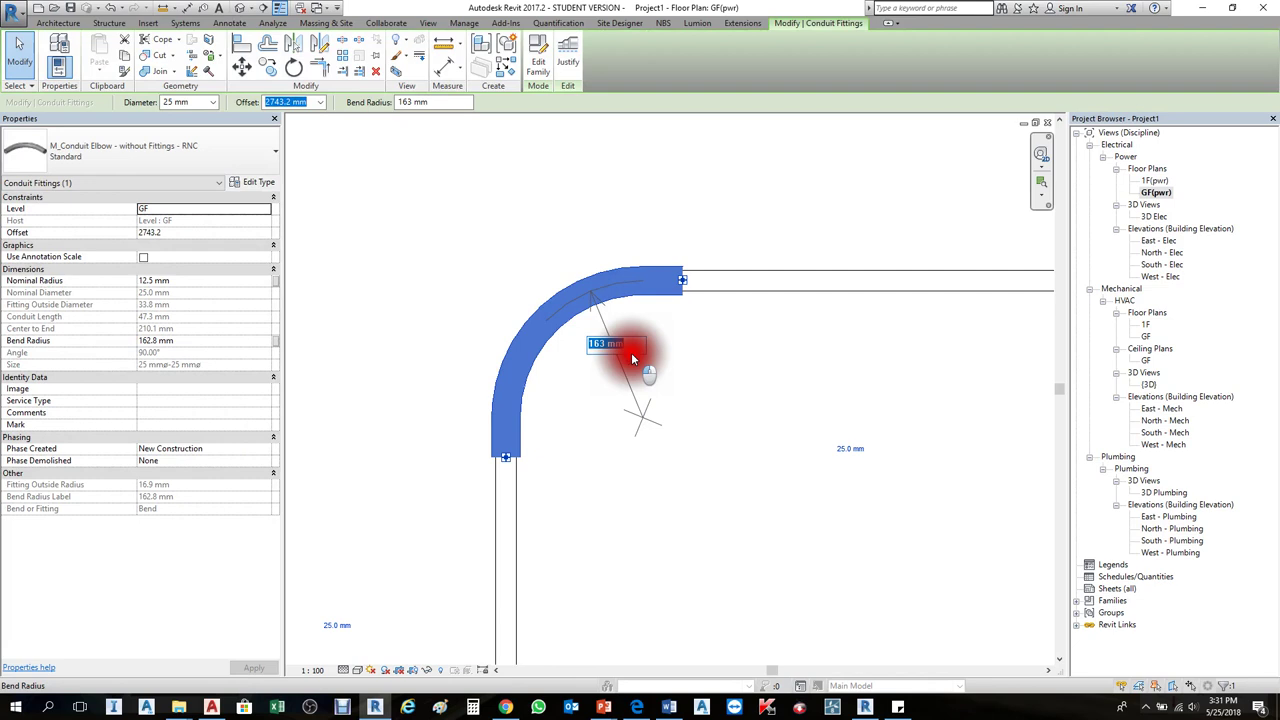
{"action": "left_click", "coordinate": [754, 372]}
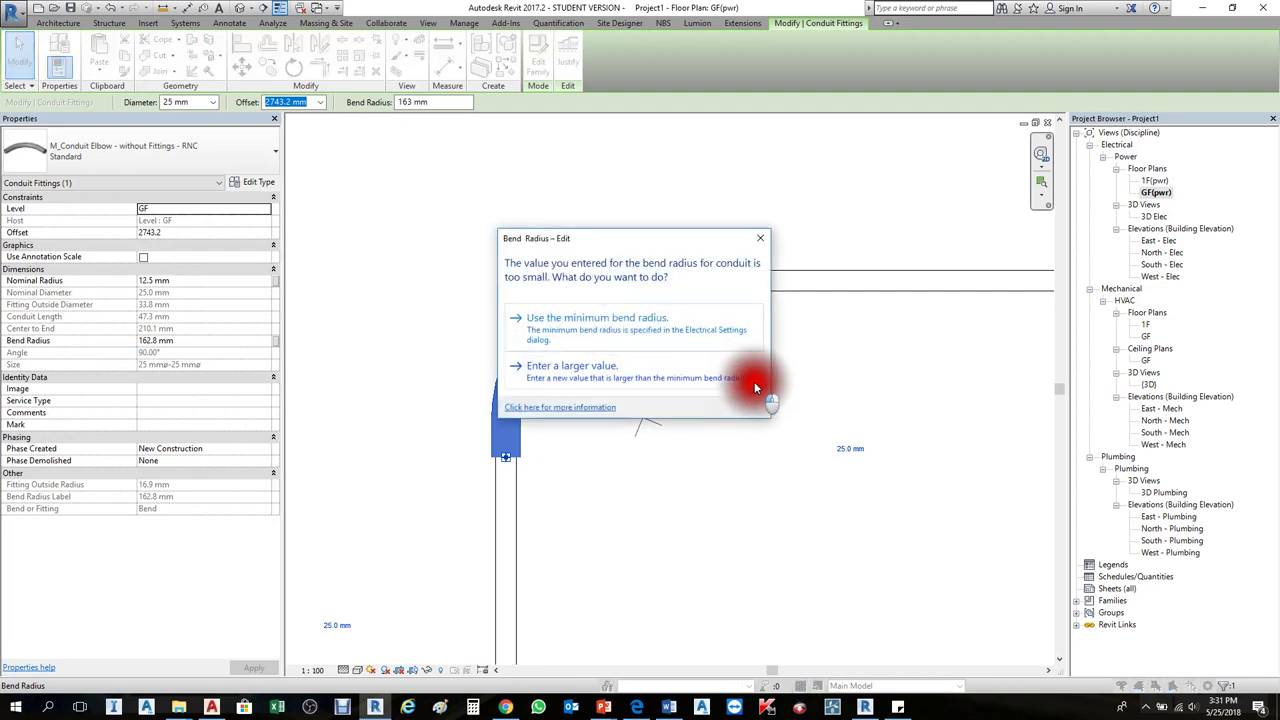
{"action": "left_click", "coordinate": [759, 238]}
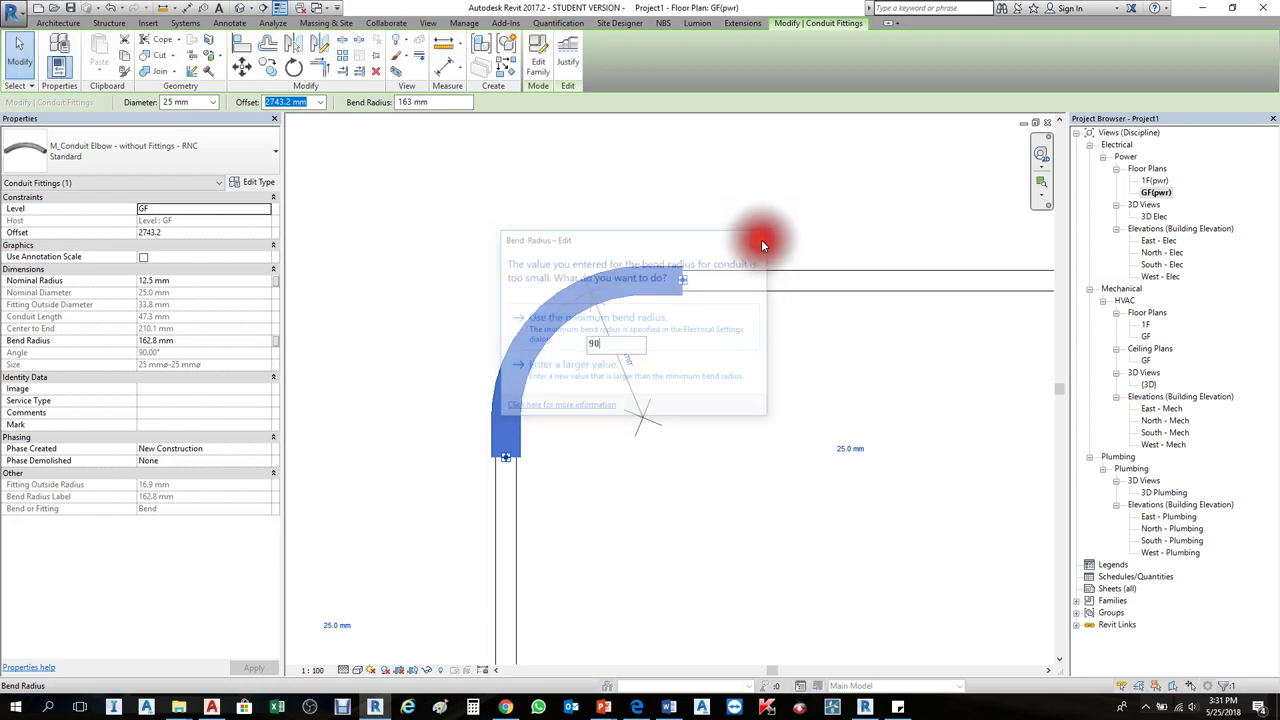
{"action": "type", "text": "0"}
{"action": "left_click", "coordinate": [616, 313]}
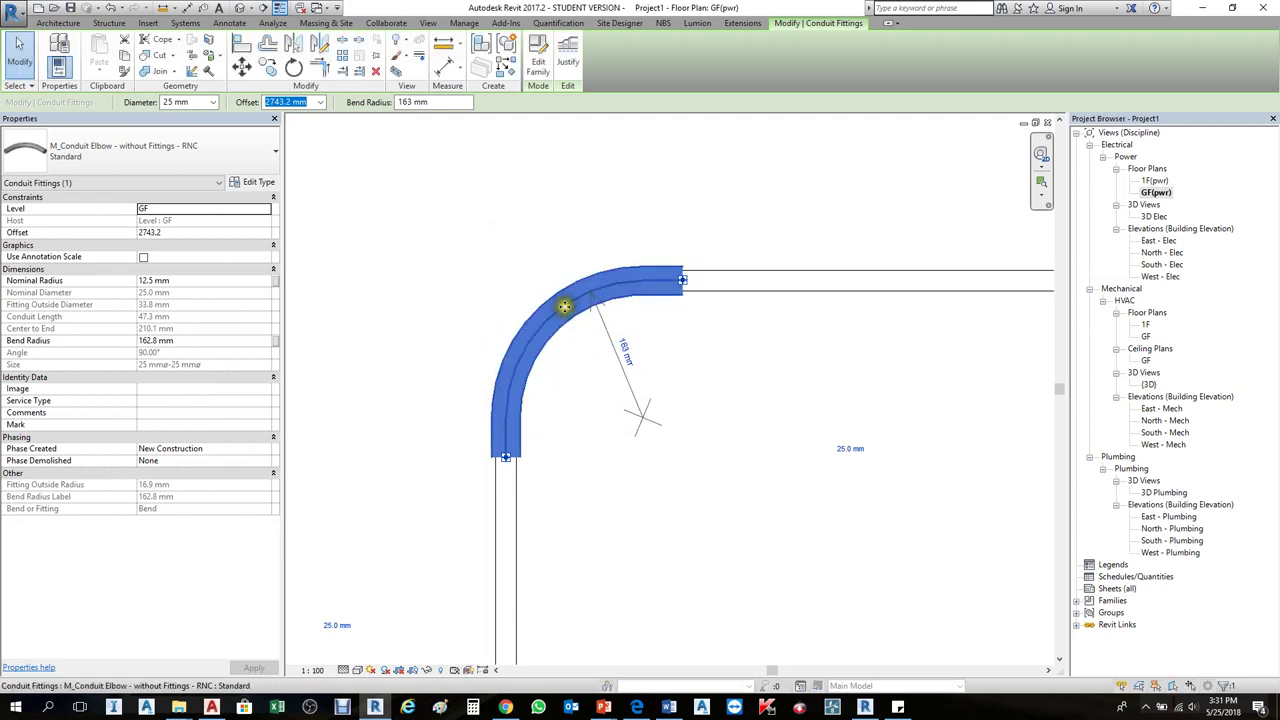
{"action": "key", "text": "Escape"}
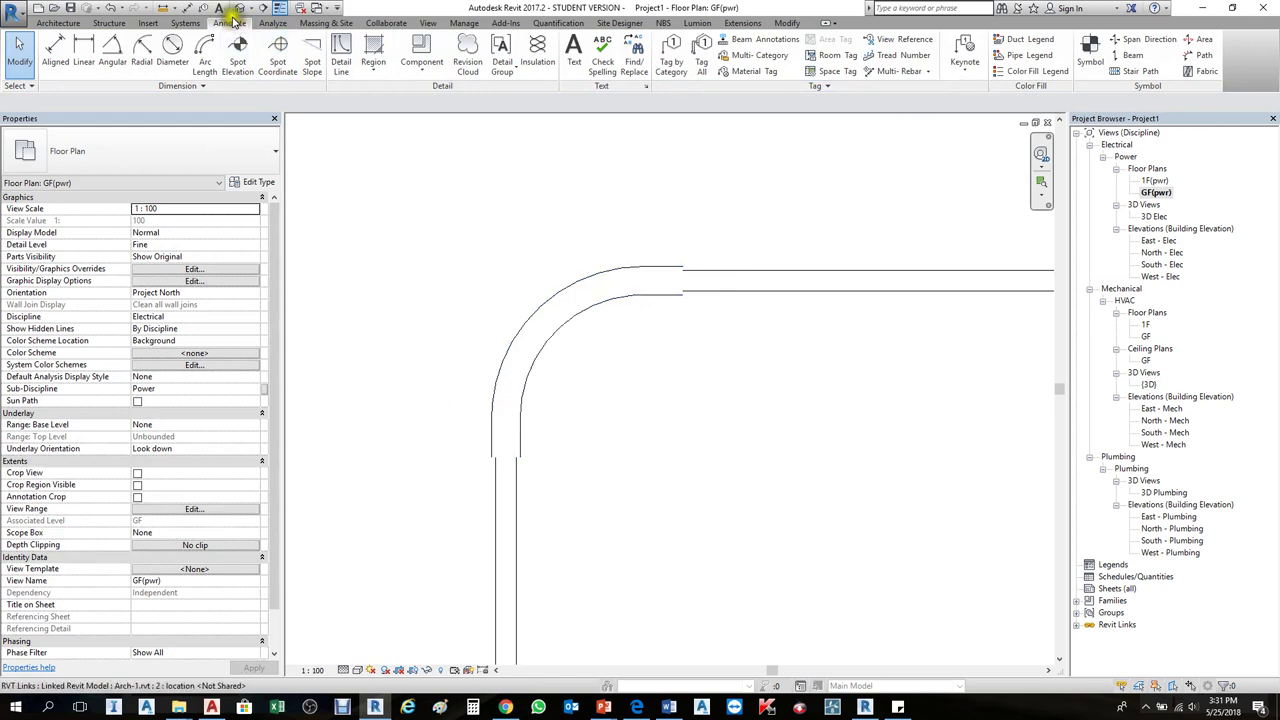
Step: Display the conduit size table for the RNC Schedule80 standard in the electrical settings
{"action": "left_click", "coordinate": [184, 23]}
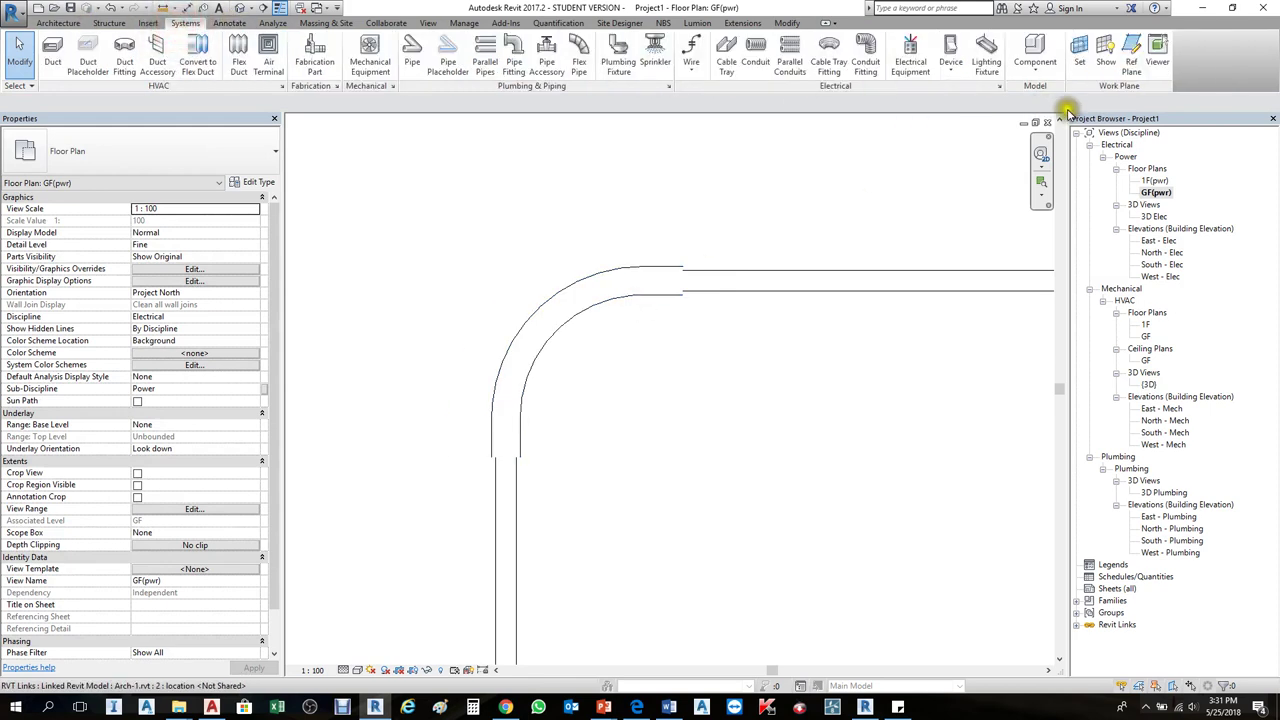
{"action": "left_click", "coordinate": [1000, 88]}
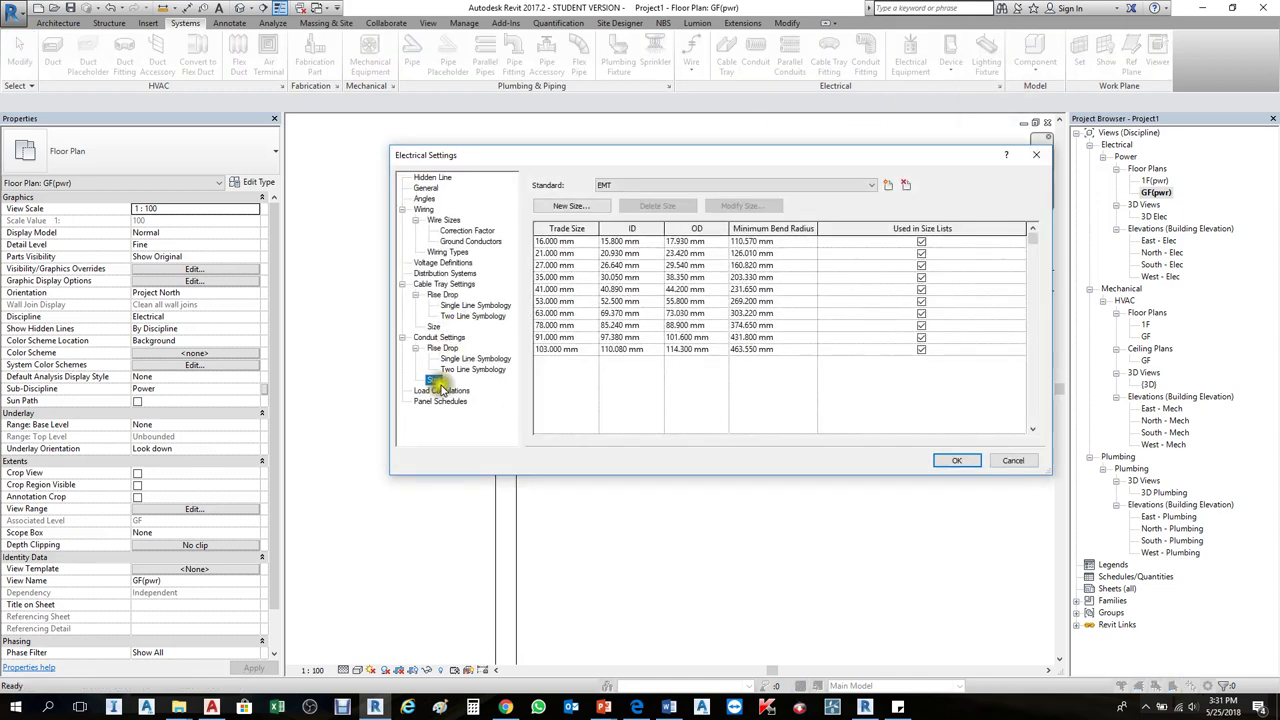
{"action": "left_click", "coordinate": [566, 265]}
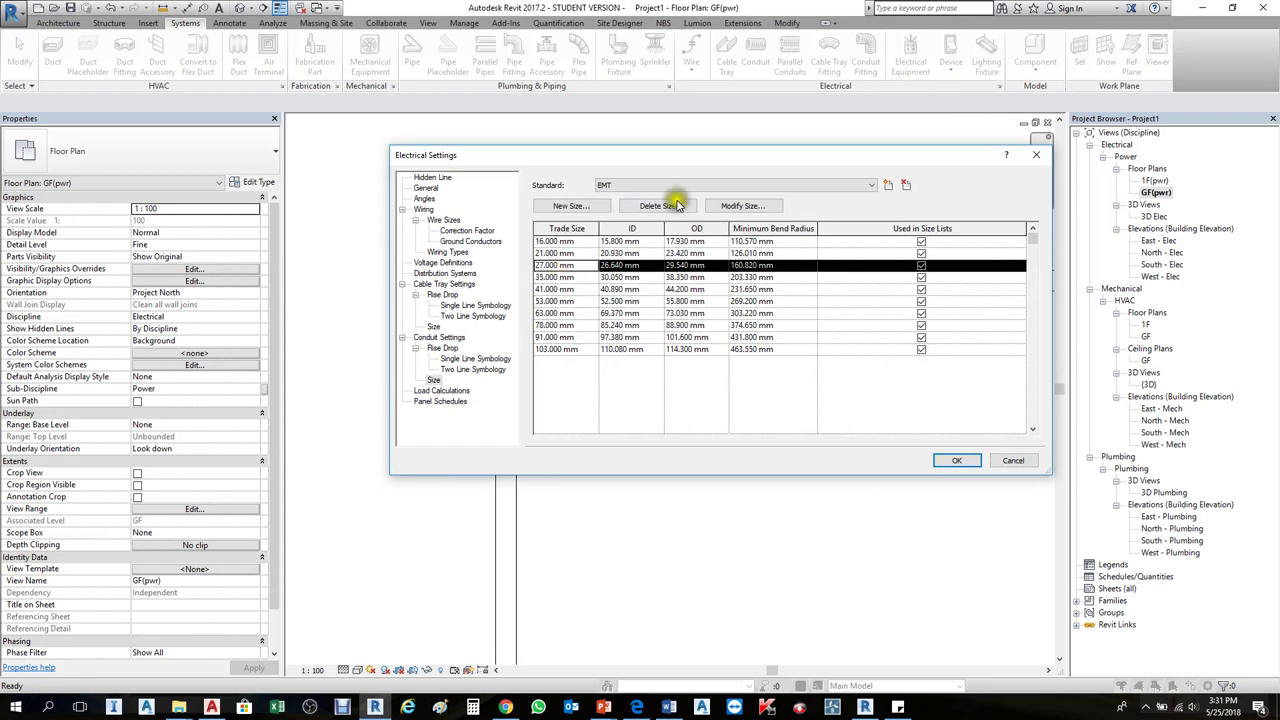
{"action": "left_click", "coordinate": [705, 185]}
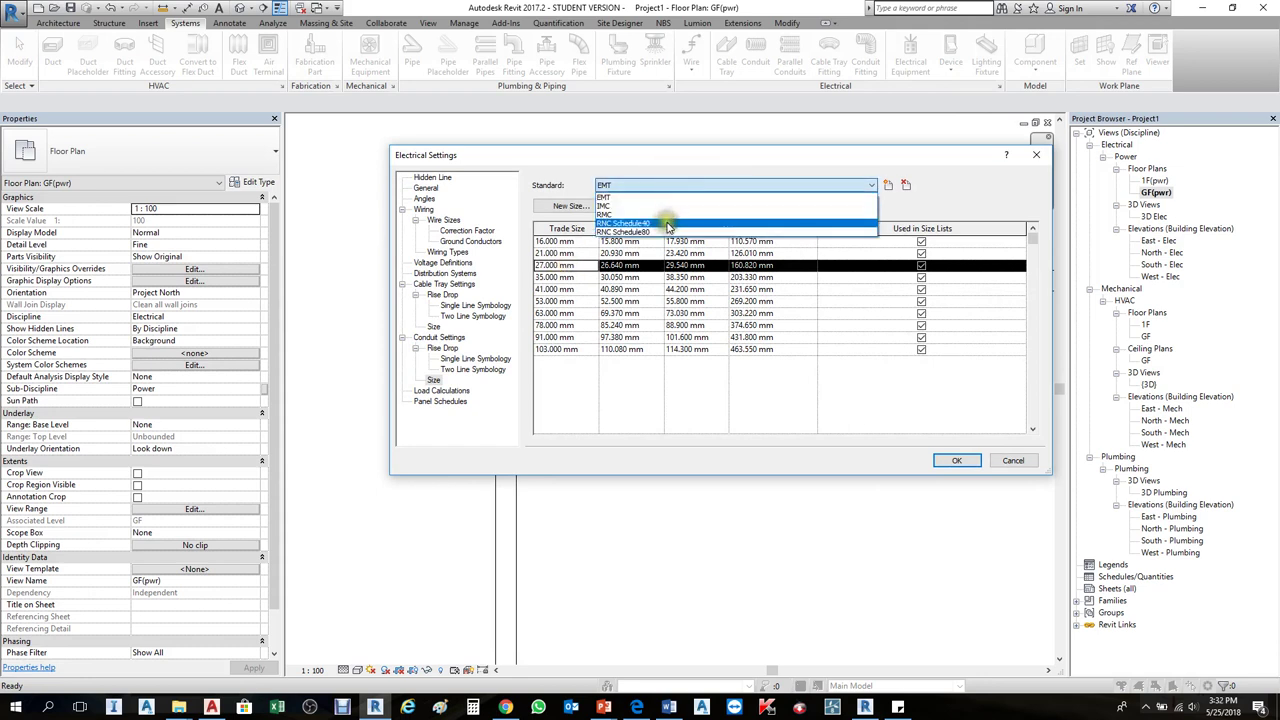
{"action": "left_click", "coordinate": [660, 231]}
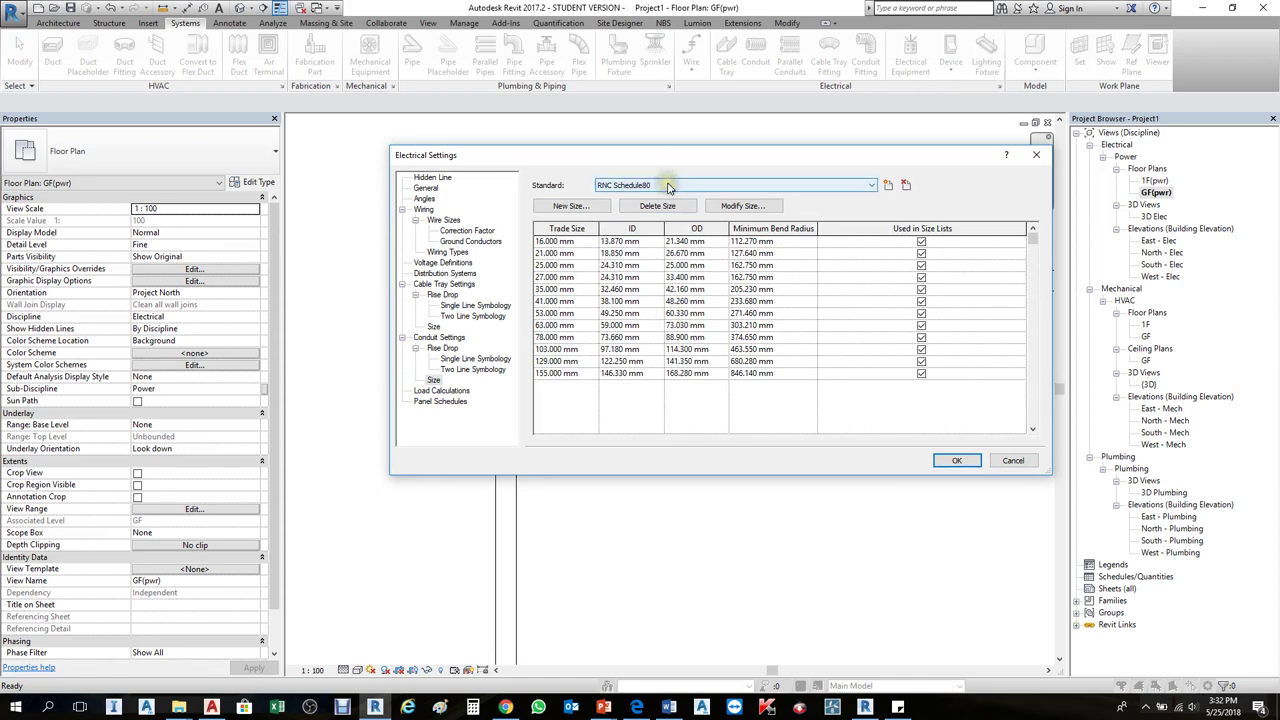
Step: Set the minimum bend radius of the 25 mm RNC Schedule80 conduit size to 45 mm and apply the electrical settings
{"action": "left_click", "coordinate": [549, 266]}
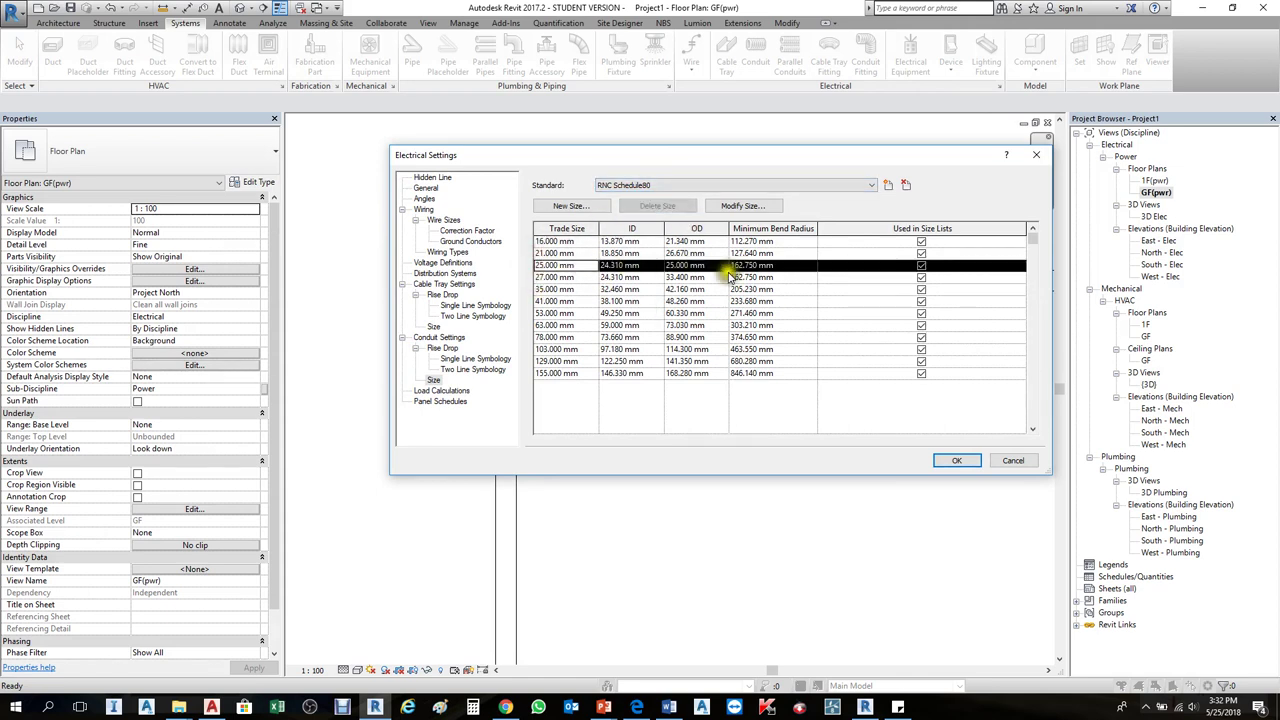
{"action": "left_click", "coordinate": [762, 266]}
{"action": "left_click", "coordinate": [557, 265]}
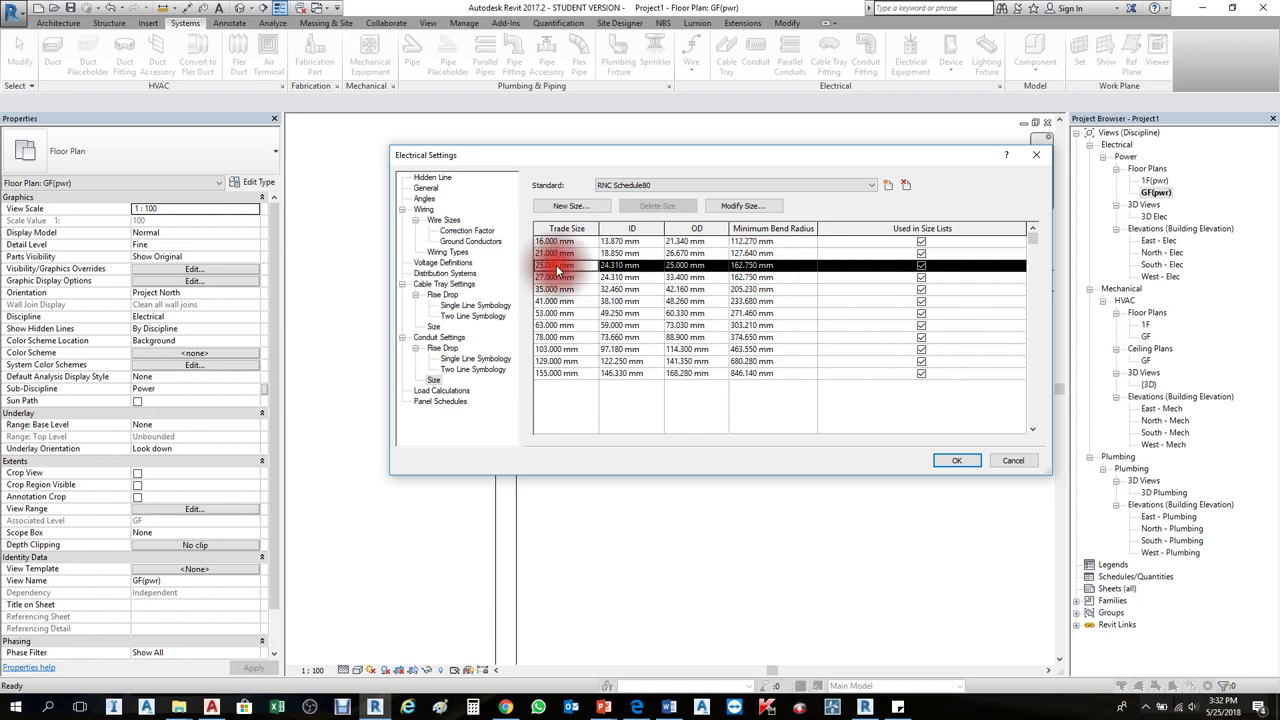
{"action": "left_click", "coordinate": [737, 205]}
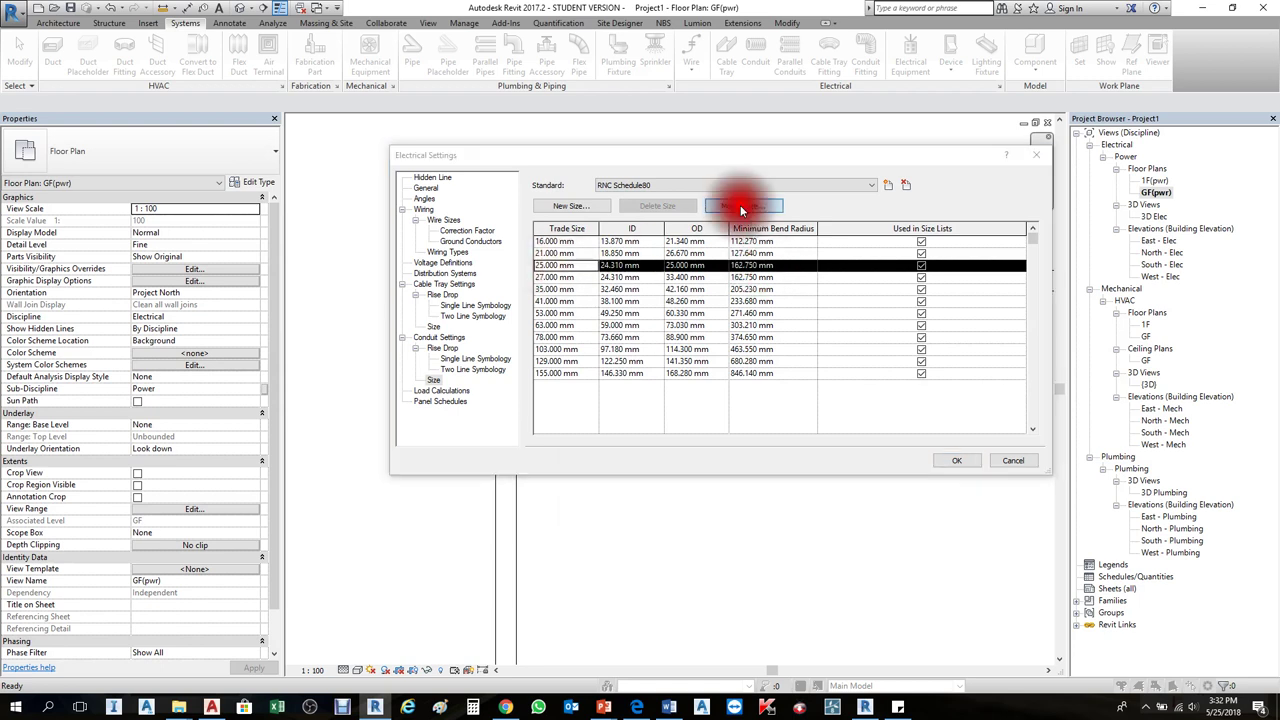
{"action": "left_click_drag", "start_coordinate": [750, 491], "coordinate": [628, 490]}
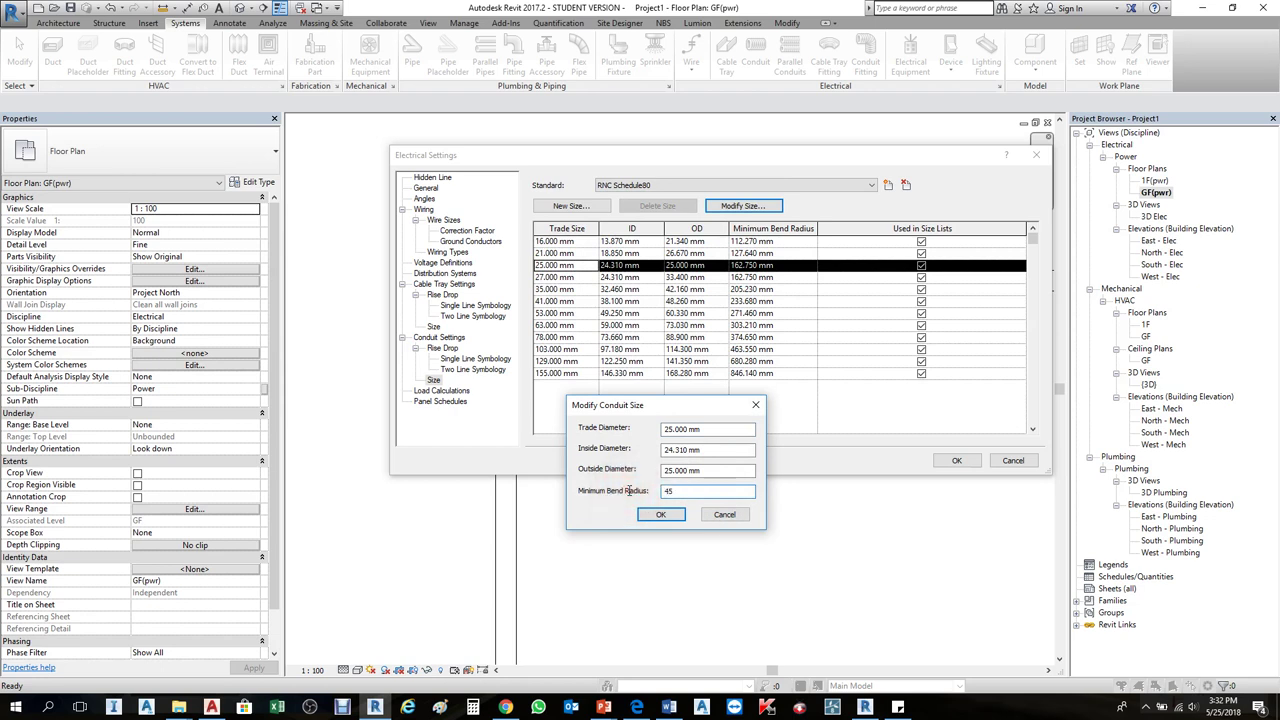
{"action": "left_click", "coordinate": [668, 514]}
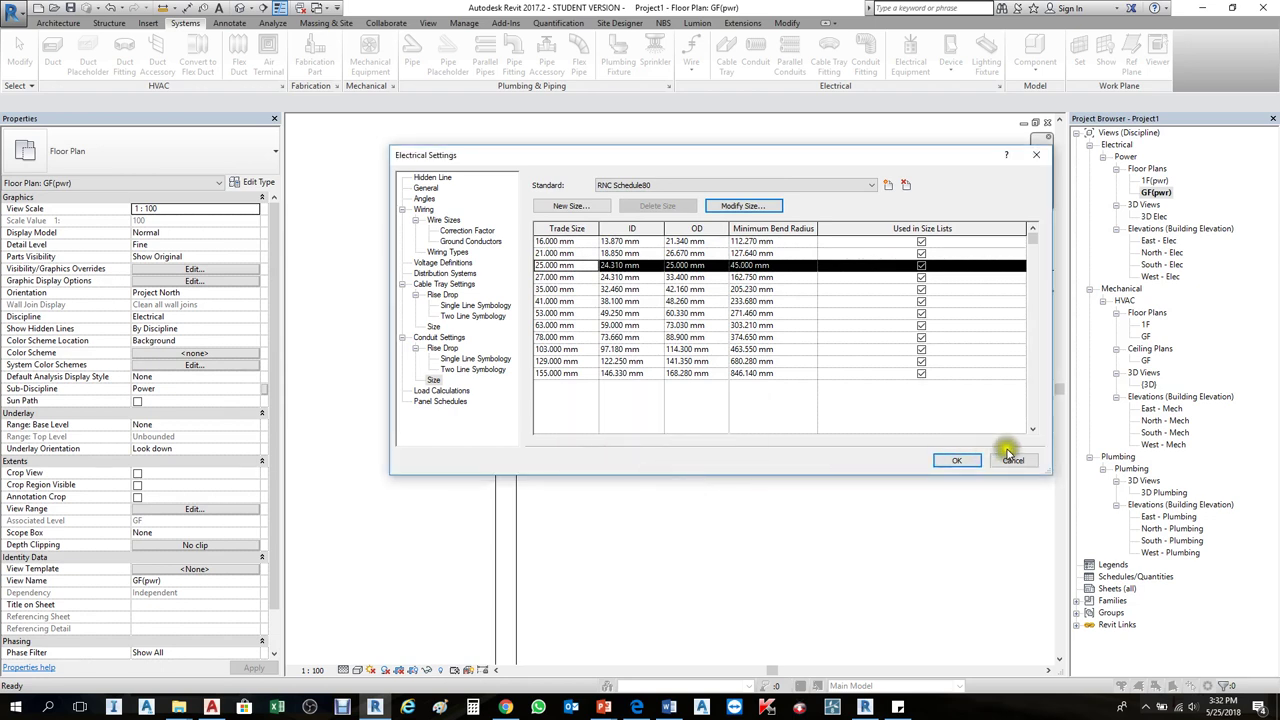
{"action": "left_click", "coordinate": [955, 463]}
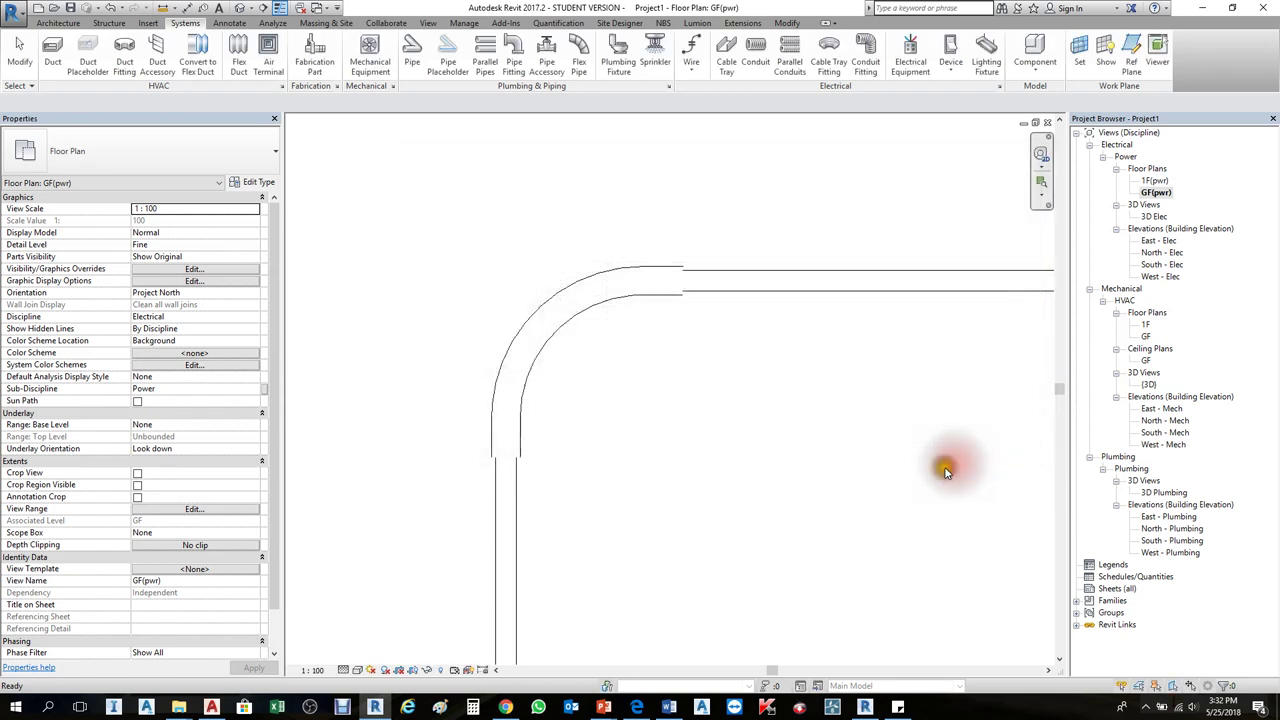
Step: Set the bend radius of the elbow in the new 25 mm conduit run to 90 mm
{"action": "left_click", "coordinate": [578, 330]}
{"action": "left_click", "coordinate": [622, 350]}
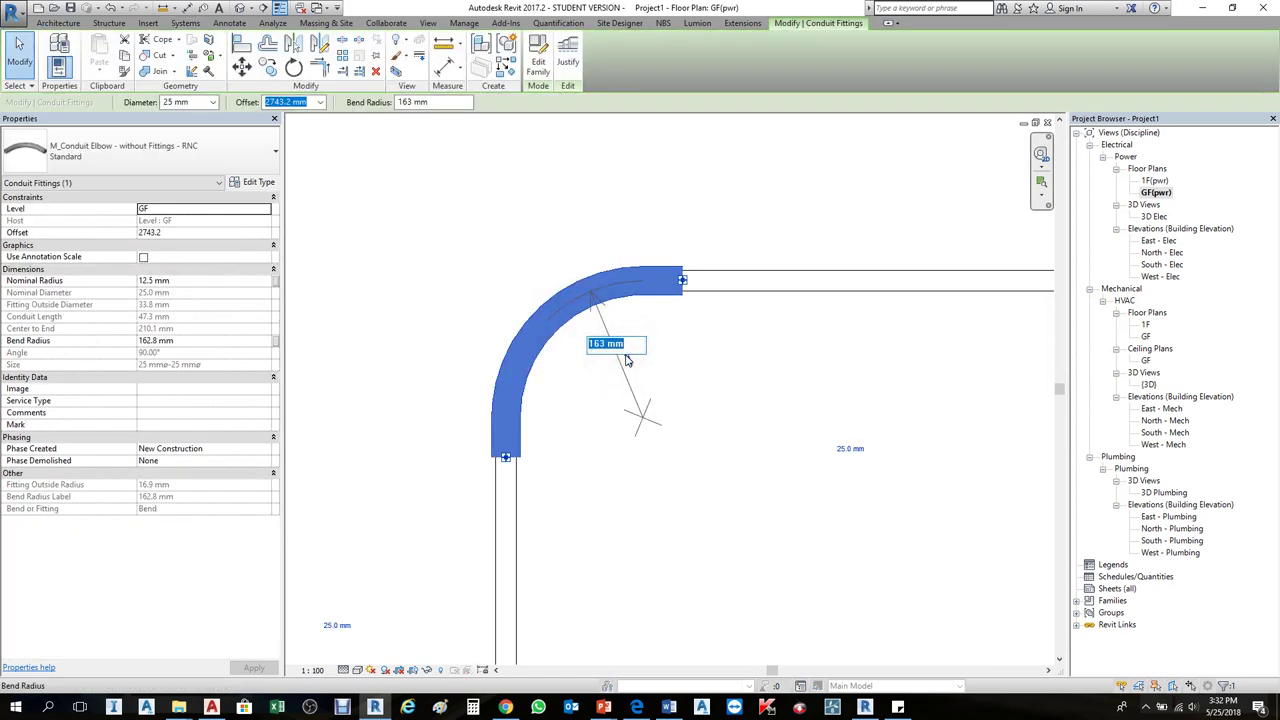
{"action": "type", "text": "90"}
{"action": "left_click", "coordinate": [686, 365]}
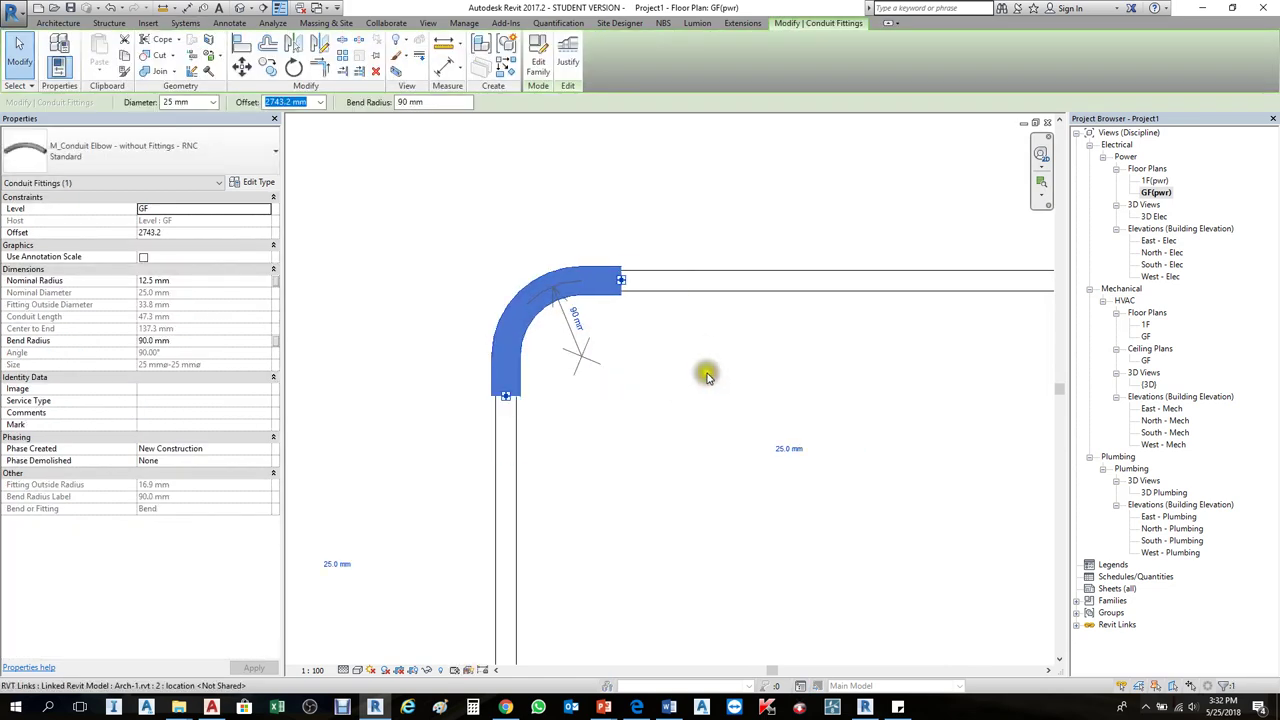
Step: Set the conduit elbow's bend radius to the 45 mm minimum and clear the selection
{"action": "left_click", "coordinate": [577, 326]}
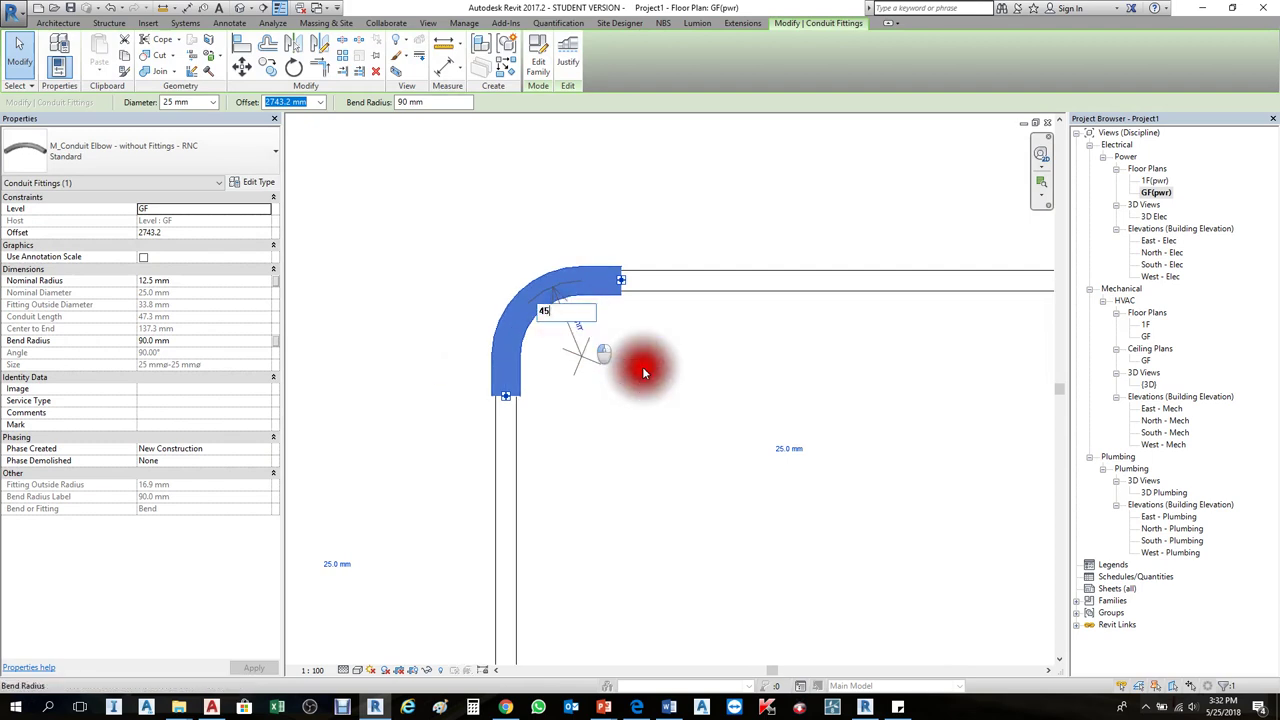
{"action": "left_click", "coordinate": [674, 375]}
{"action": "left_click", "coordinate": [591, 370]}
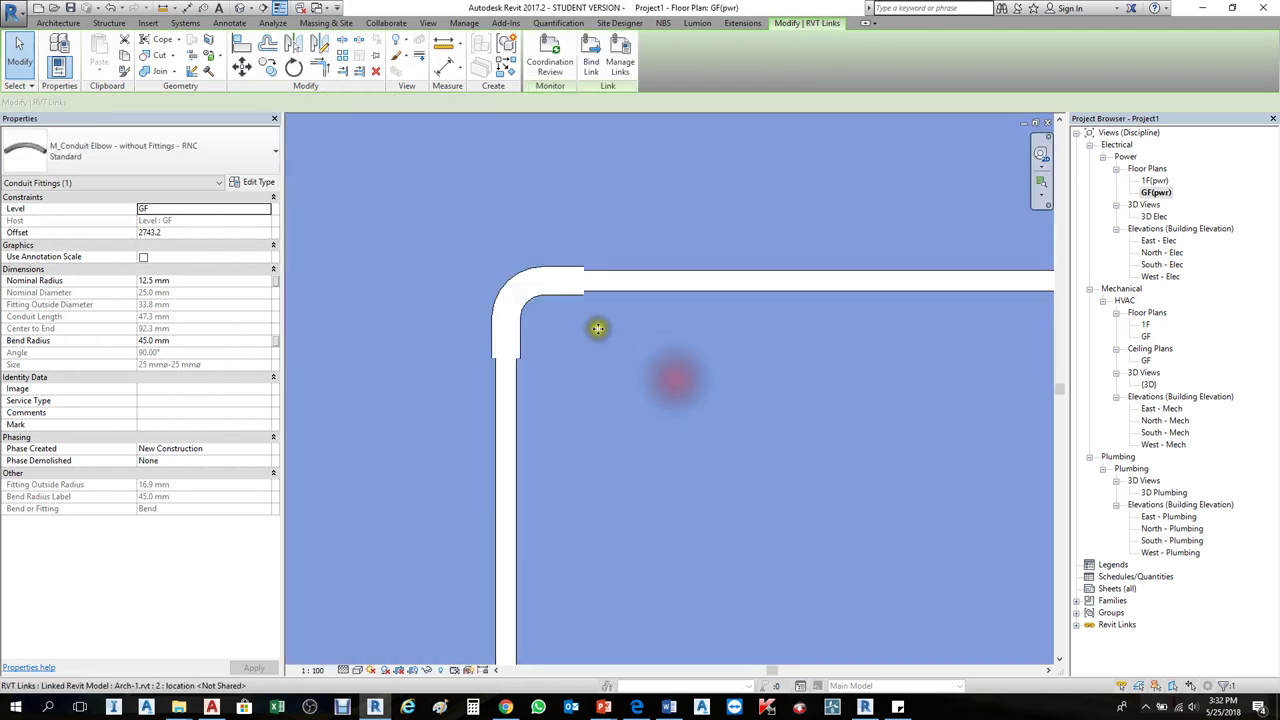
{"action": "scroll", "coordinate": [540, 335], "scroll_direction": "down", "scroll_amount": 3}
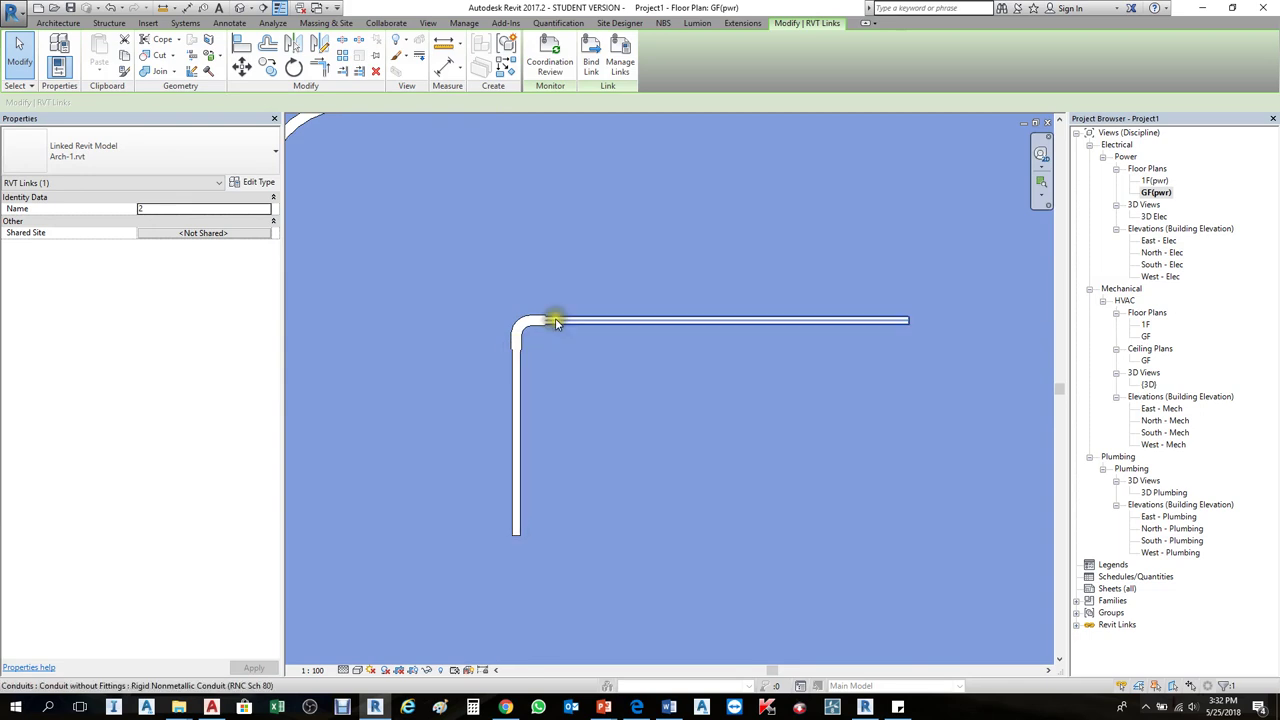
{"action": "key", "text": "Escape"}
Step: Delete the elbow joining the horizontal and vertical segments of the new 25 mm conduit run
{"action": "left_click", "coordinate": [564, 324]}
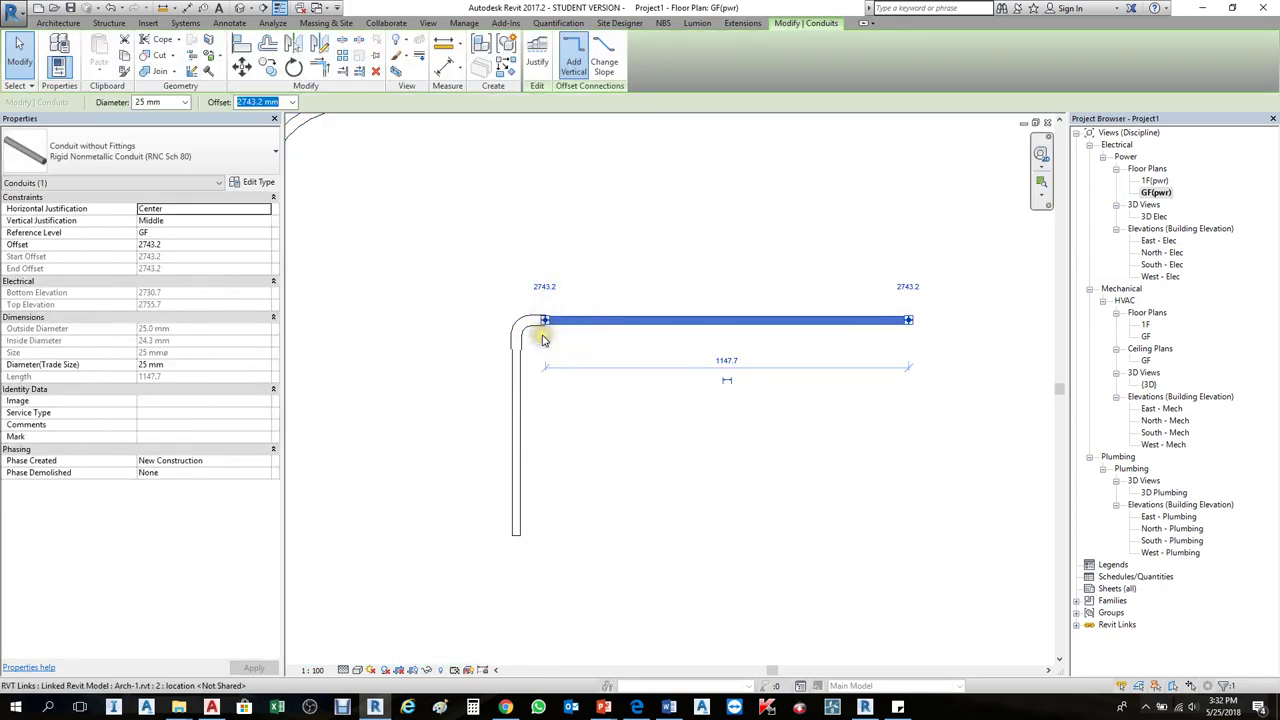
{"action": "key", "text": "Escape"}
{"action": "scroll", "coordinate": [529, 286], "scroll_direction": "down", "scroll_amount": 3}
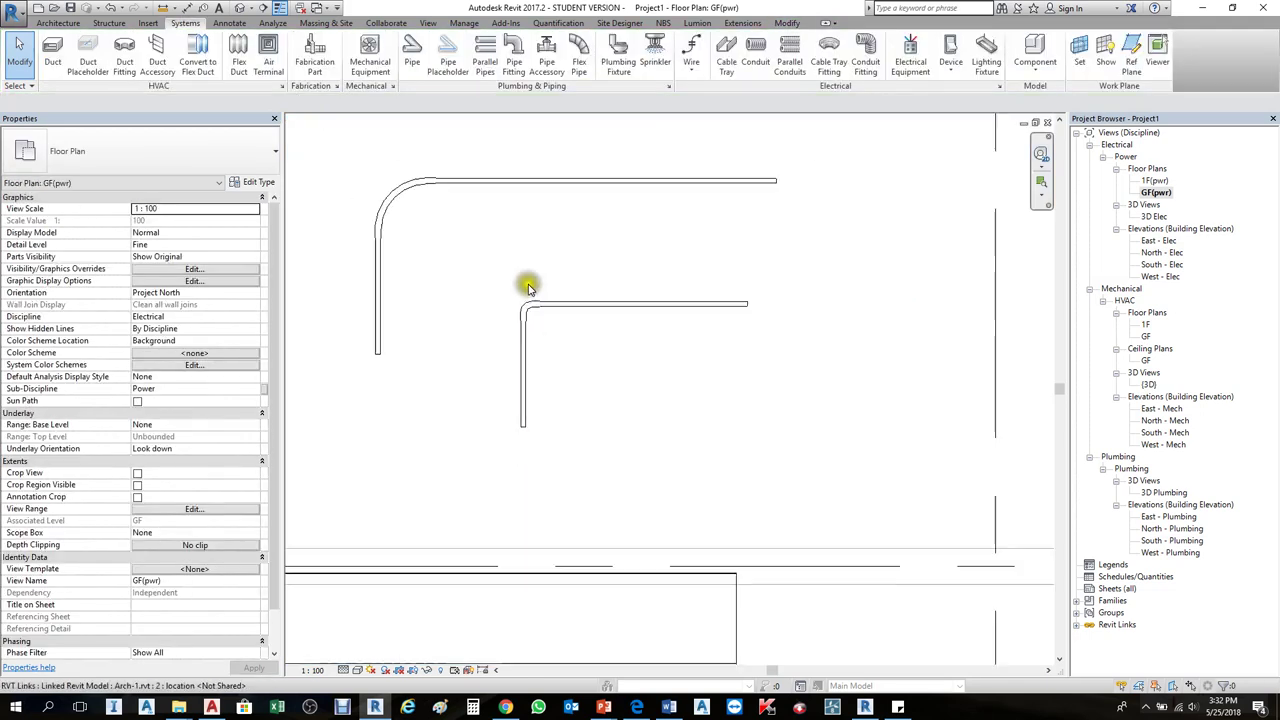
{"action": "scroll", "coordinate": [543, 309], "scroll_direction": "up", "scroll_amount": 4}
{"action": "left_click", "coordinate": [518, 306]}
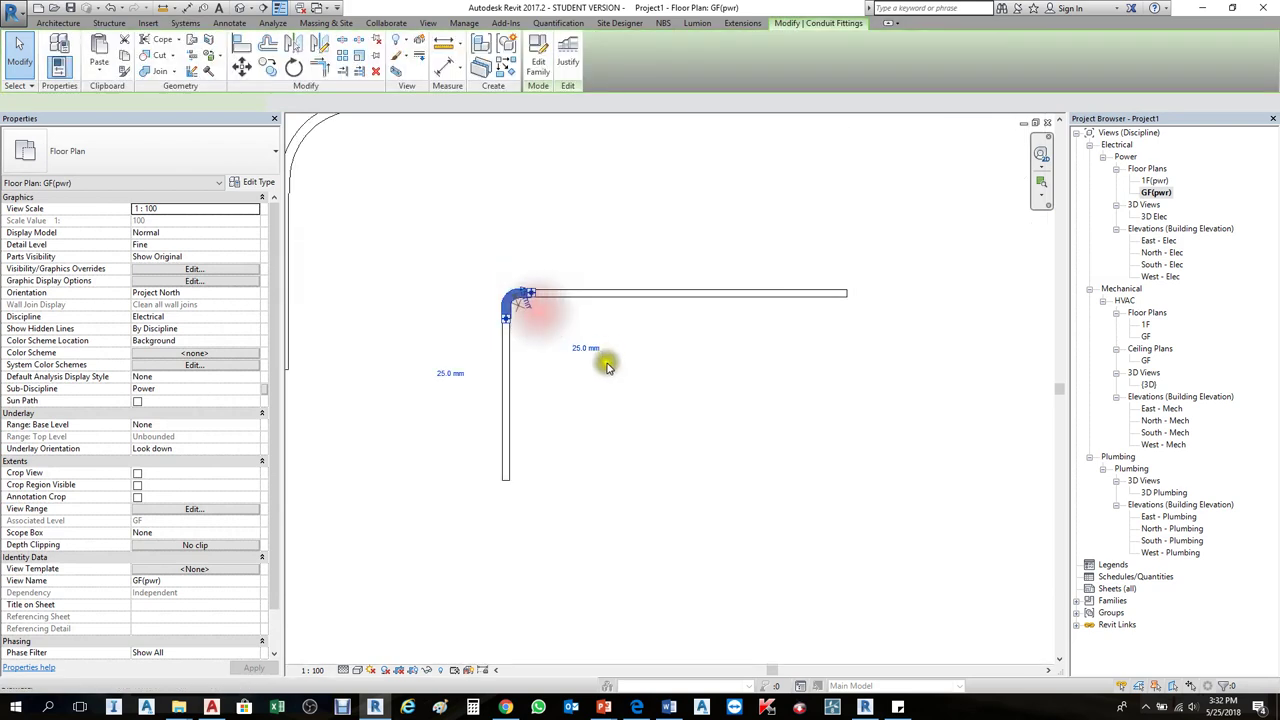
{"action": "key", "text": "Delete"}
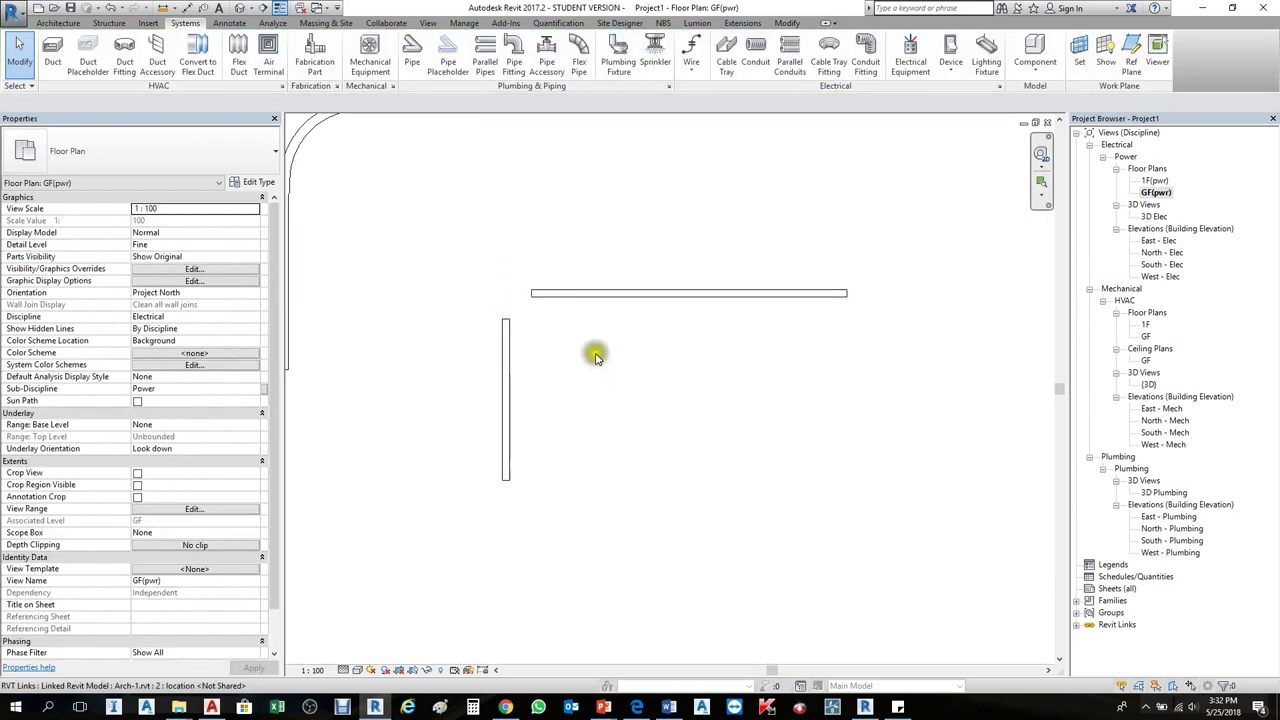
Step: Rejoin the vertical and horizontal 25 mm conduit segments into a corner with Trim/Extend to Corner
{"action": "left_click", "coordinate": [506, 330]}
{"action": "left_click", "coordinate": [560, 293]}
{"action": "key", "text": "Escape"}
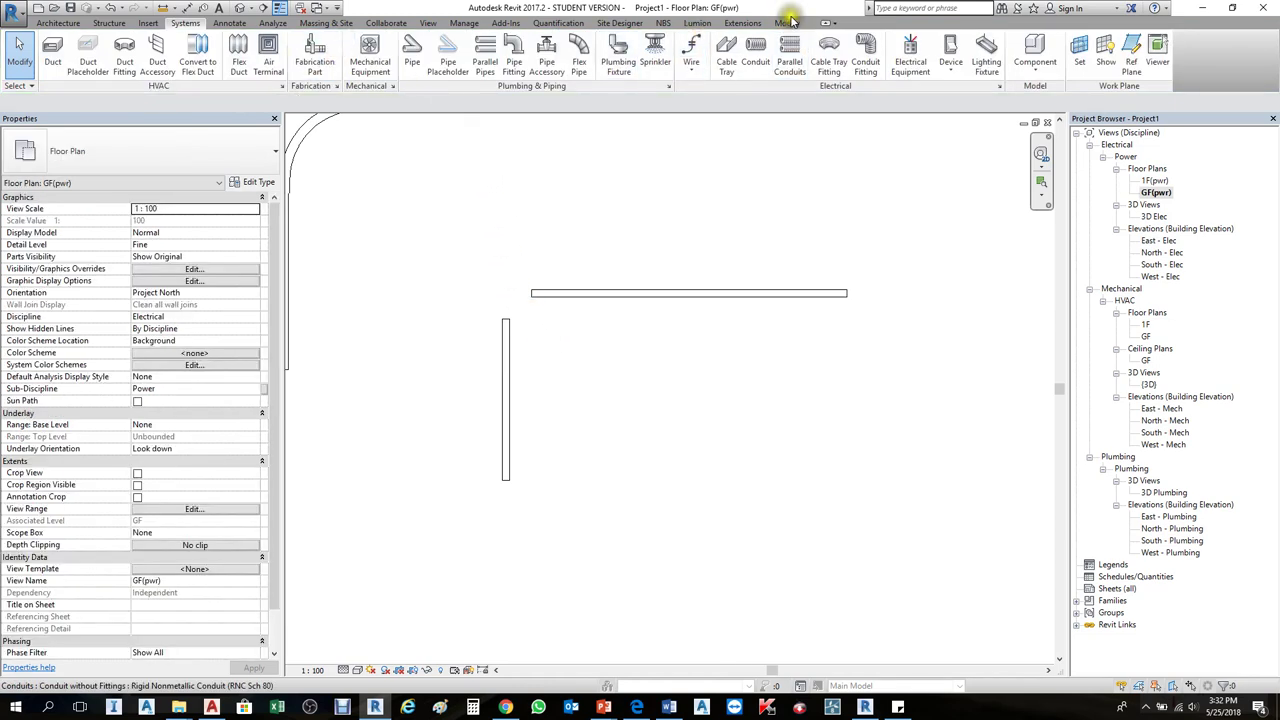
{"action": "left_click", "coordinate": [785, 21]}
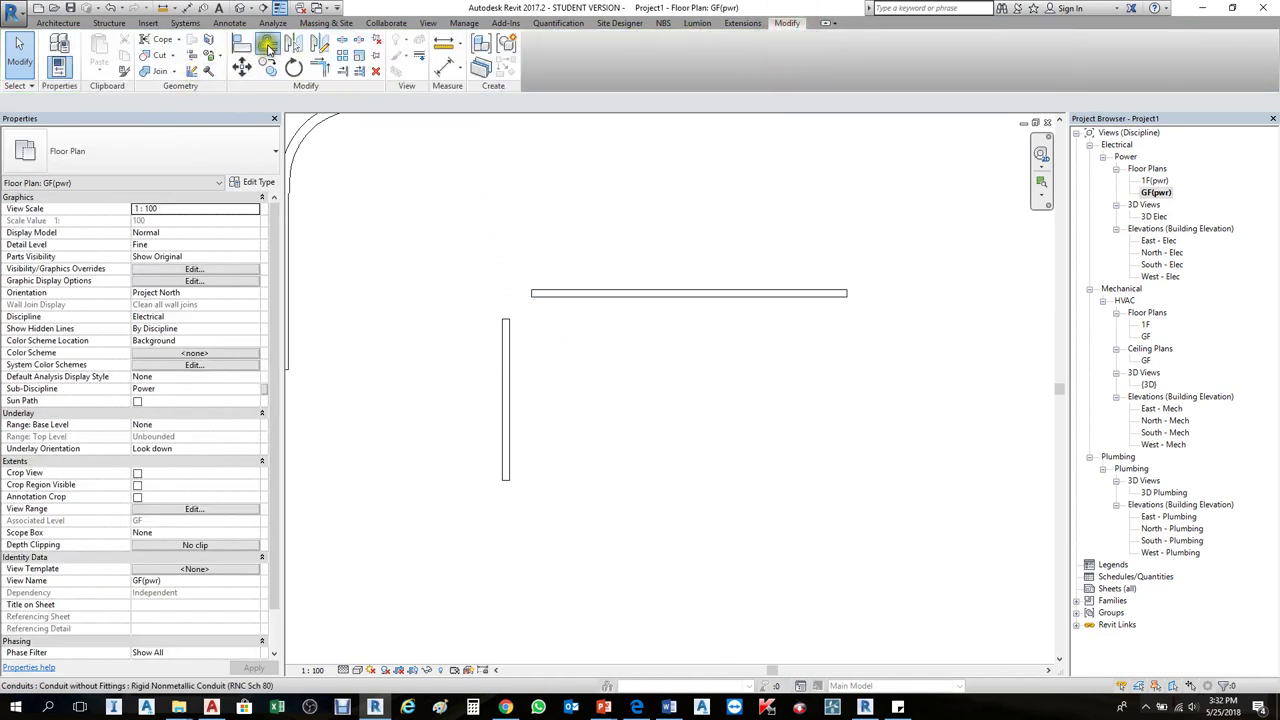
{"action": "left_click", "coordinate": [319, 66]}
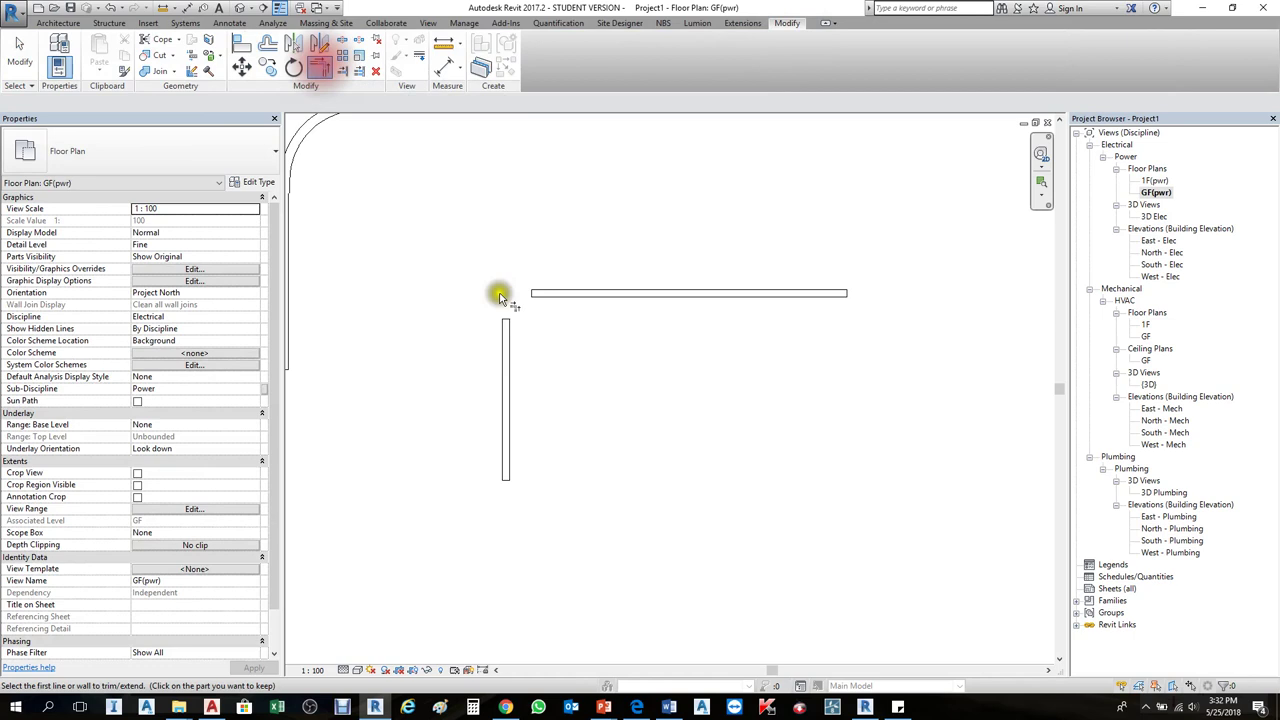
{"action": "left_click", "coordinate": [505, 356]}
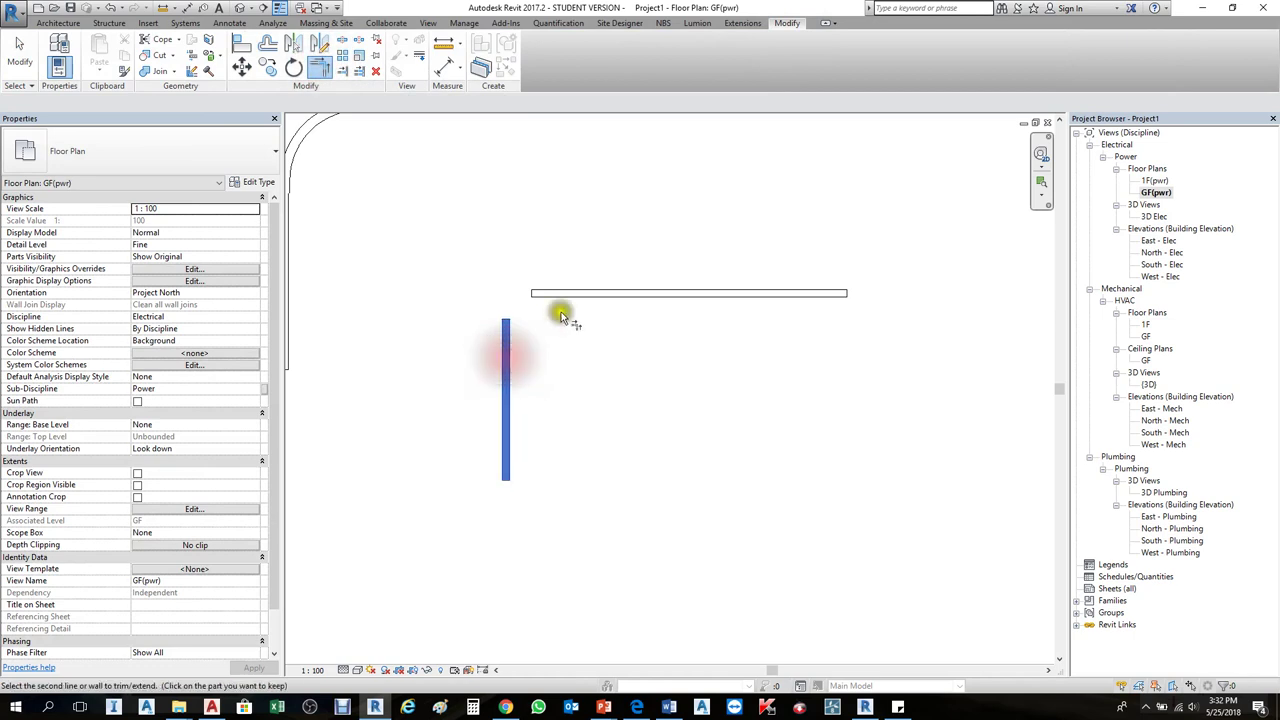
{"action": "left_click", "coordinate": [590, 297]}
{"action": "left_click", "coordinate": [586, 293]}
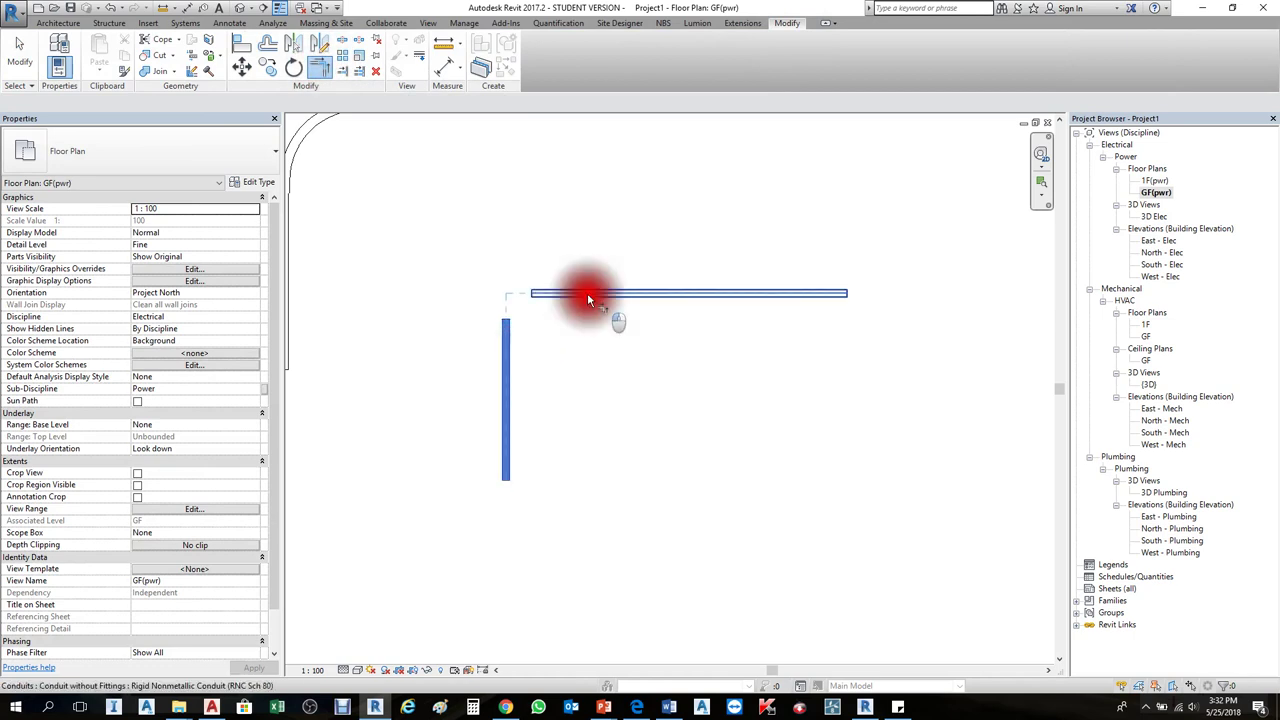
{"action": "key", "text": "Escape"}
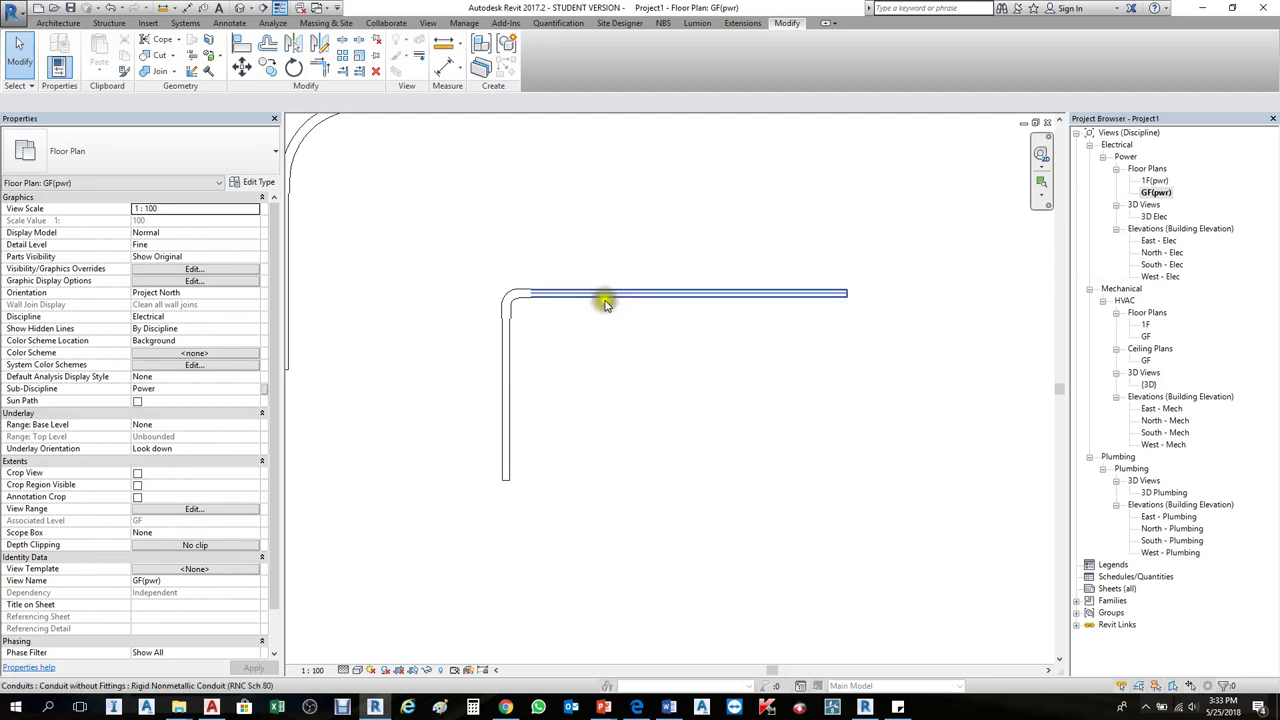
Step: Delete the elbow between the two 25 mm conduits and nudge the horizontal segment upward in the plan
{"action": "left_click", "coordinate": [518, 298]}
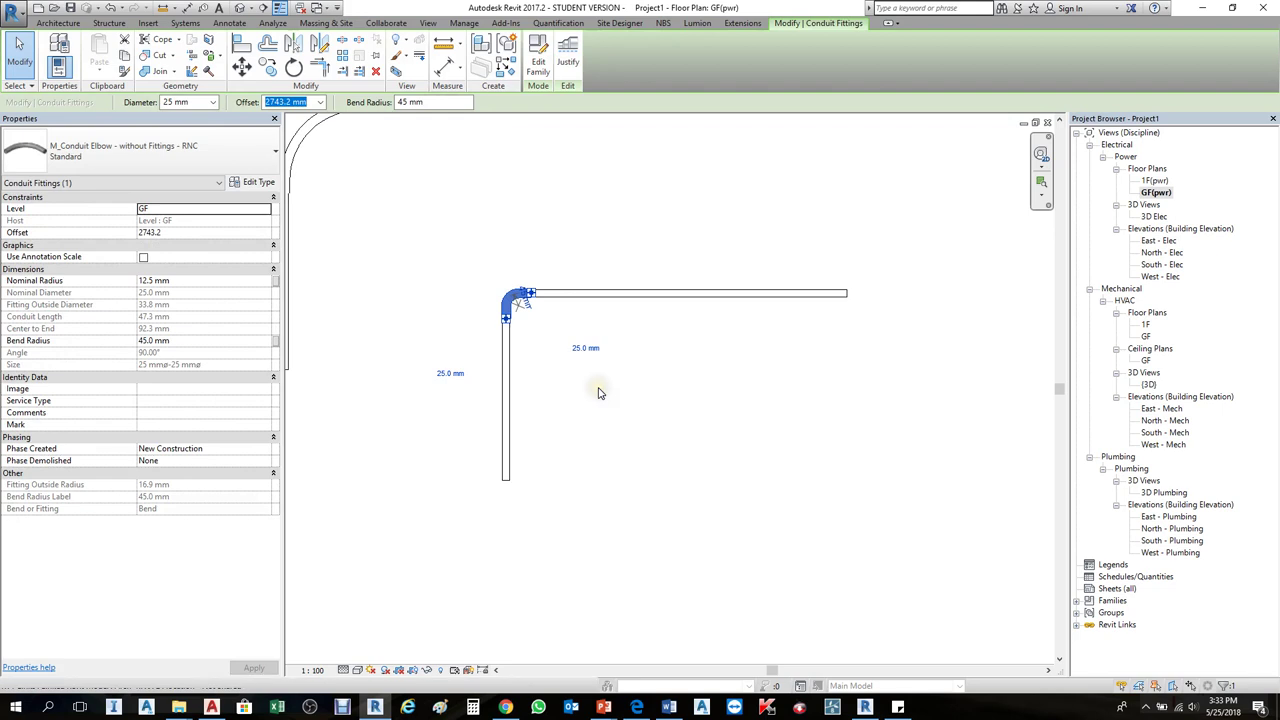
{"action": "key", "text": "Delete"}
{"action": "left_click", "coordinate": [646, 292]}
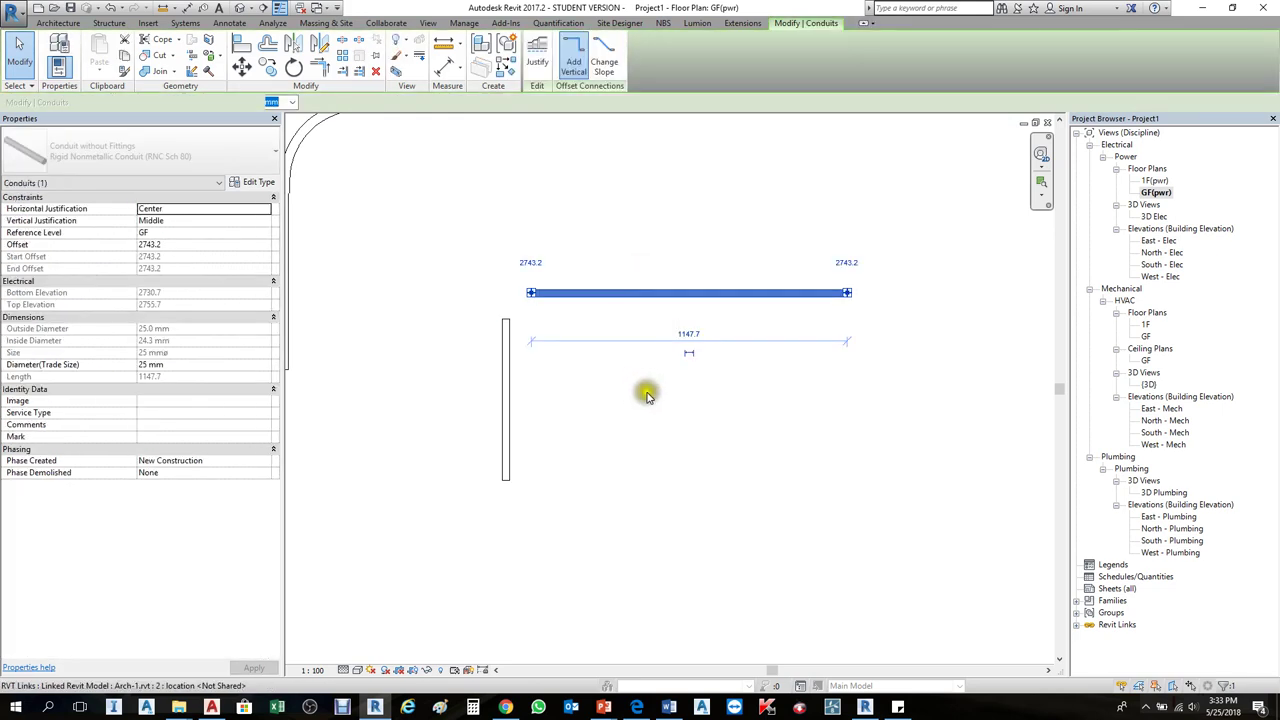
{"action": "key", "text": "Up"}
{"action": "key", "text": "Up"}
{"action": "key", "text": "Up"}
{"action": "key", "text": "Up"}
{"action": "key", "text": "Up"}
{"action": "key", "text": "Up"}
{"action": "key", "text": "Up"}
{"action": "key", "text": "Up"}
{"action": "key", "text": "Up"}
{"action": "key", "text": "Up"}
{"action": "key", "text": "Up"}
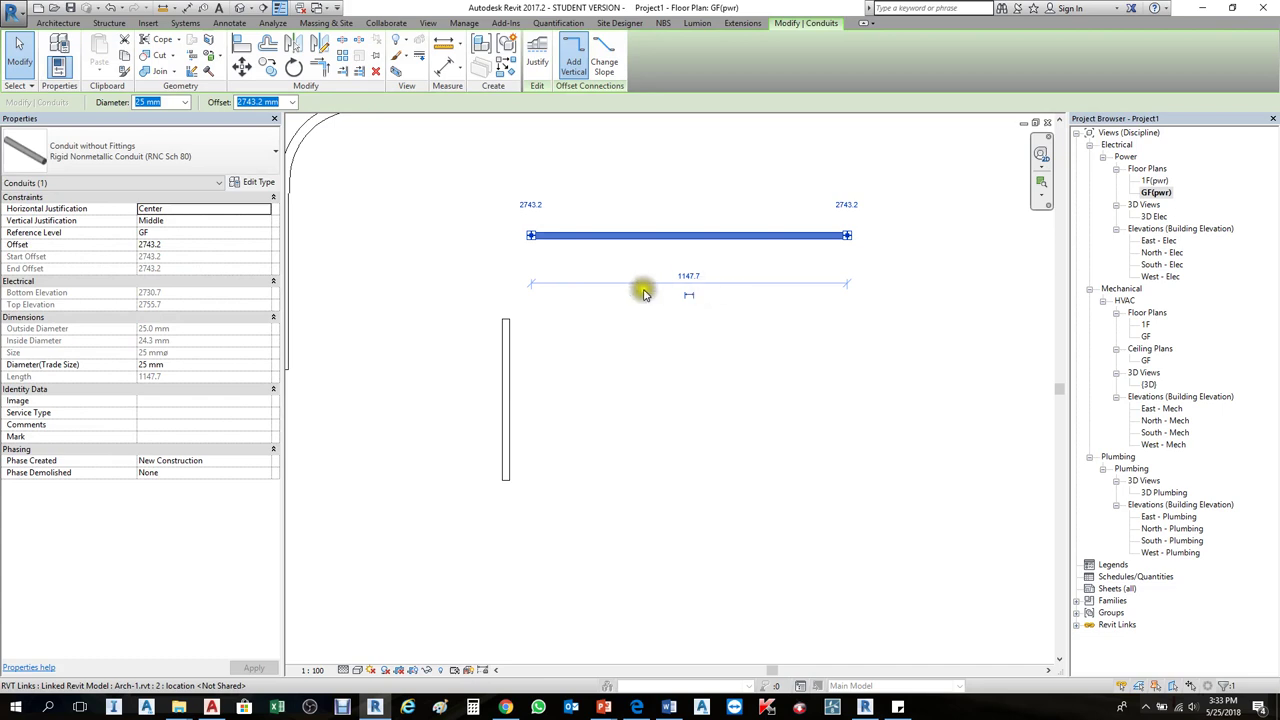
Step: Make the horizontal conduit's temporary length dimension permanent and clear the selection
{"action": "left_click", "coordinate": [689, 295]}
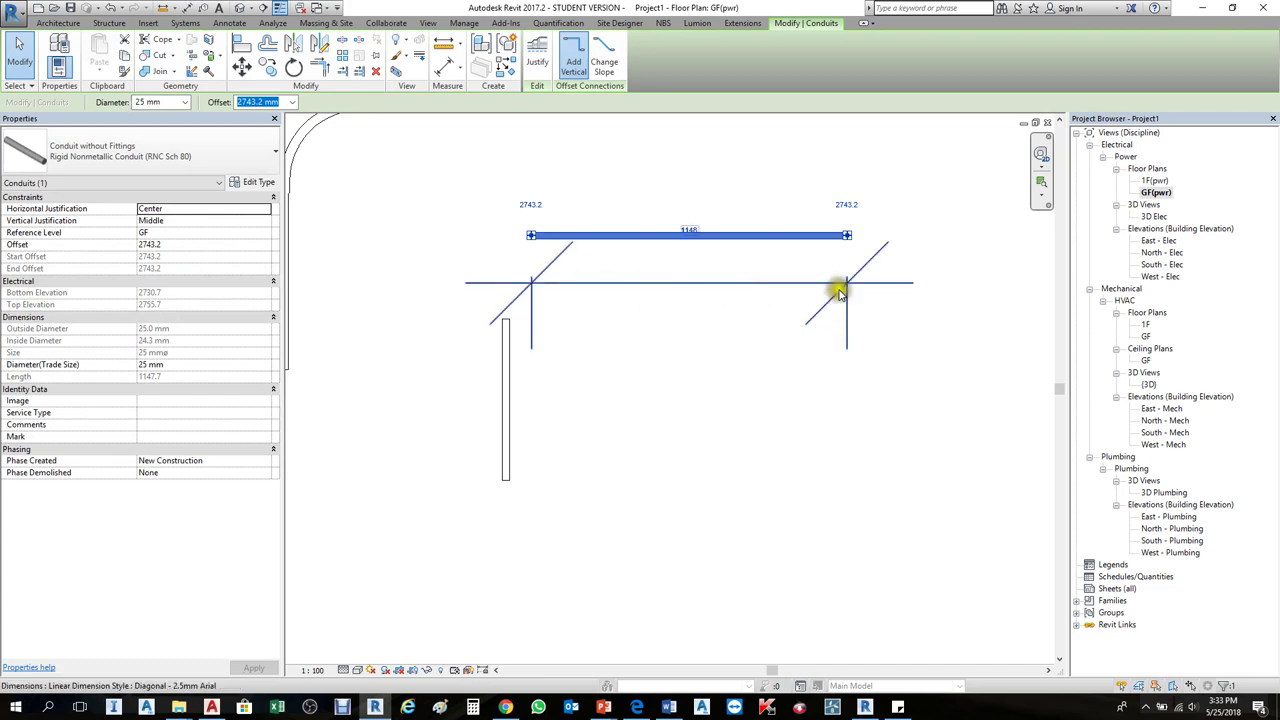
{"action": "left_click", "coordinate": [668, 262]}
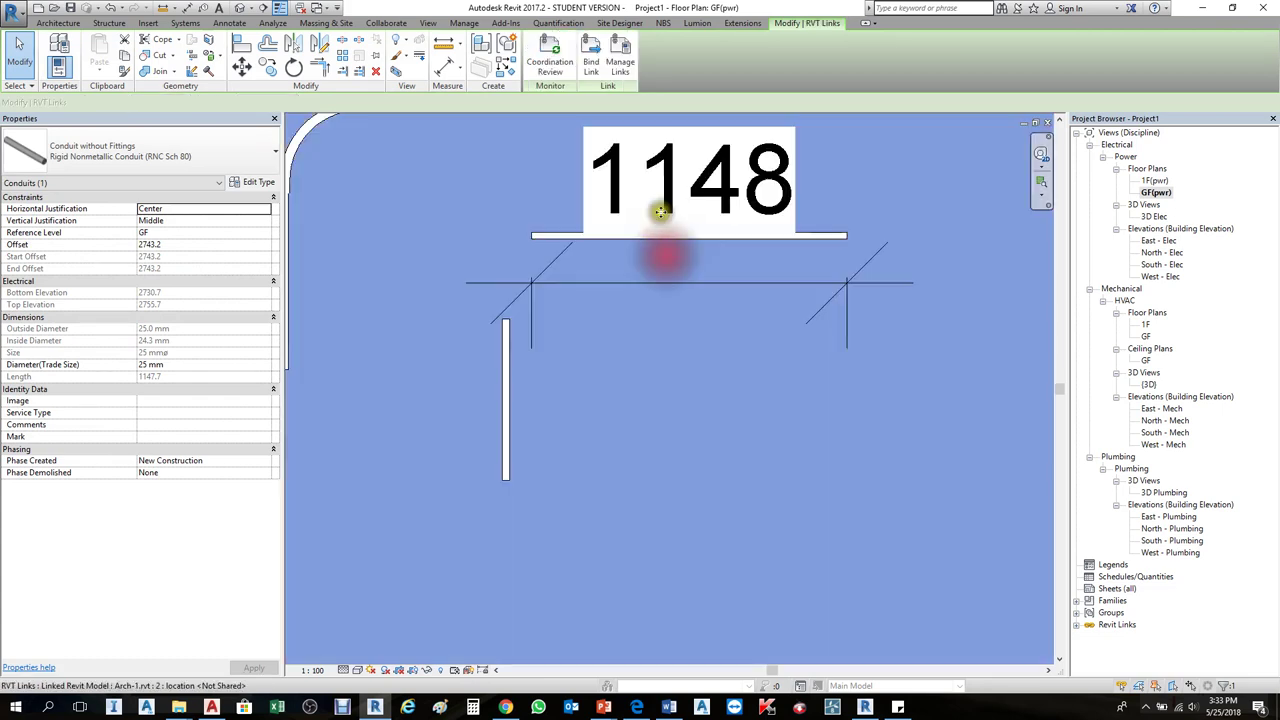
{"action": "key", "text": "Escape"}
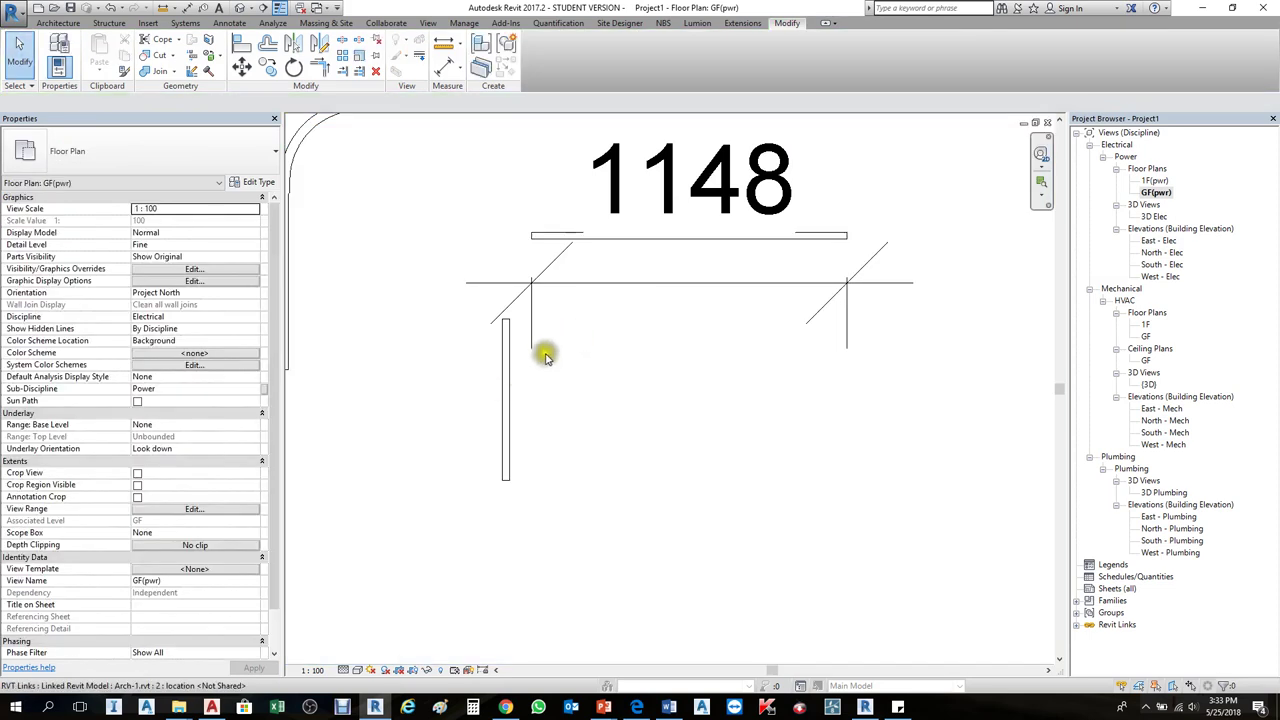
Step: Trim the vertical and horizontal conduits to a corner and delete the permanent length dimension
{"action": "key", "text": "t"}
{"action": "key", "text": "r"}
{"action": "left_click", "coordinate": [506, 360]}
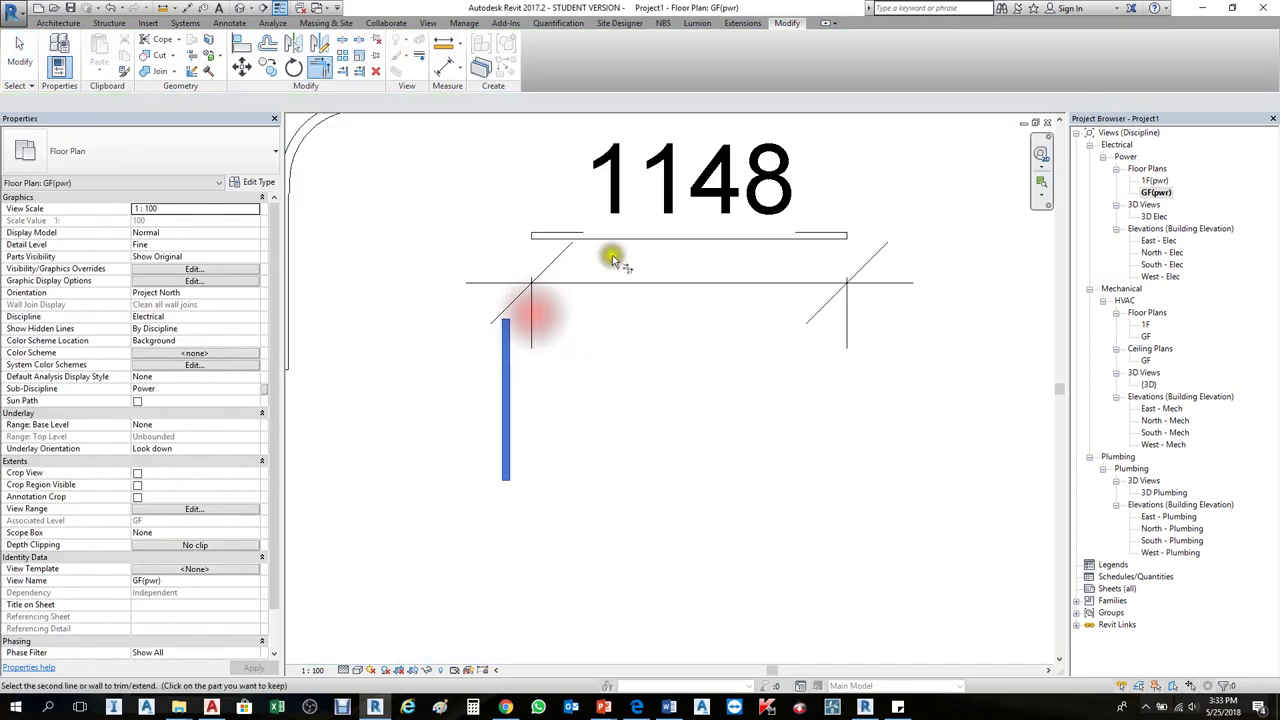
{"action": "left_click", "coordinate": [632, 240]}
{"action": "key", "text": "Escape"}
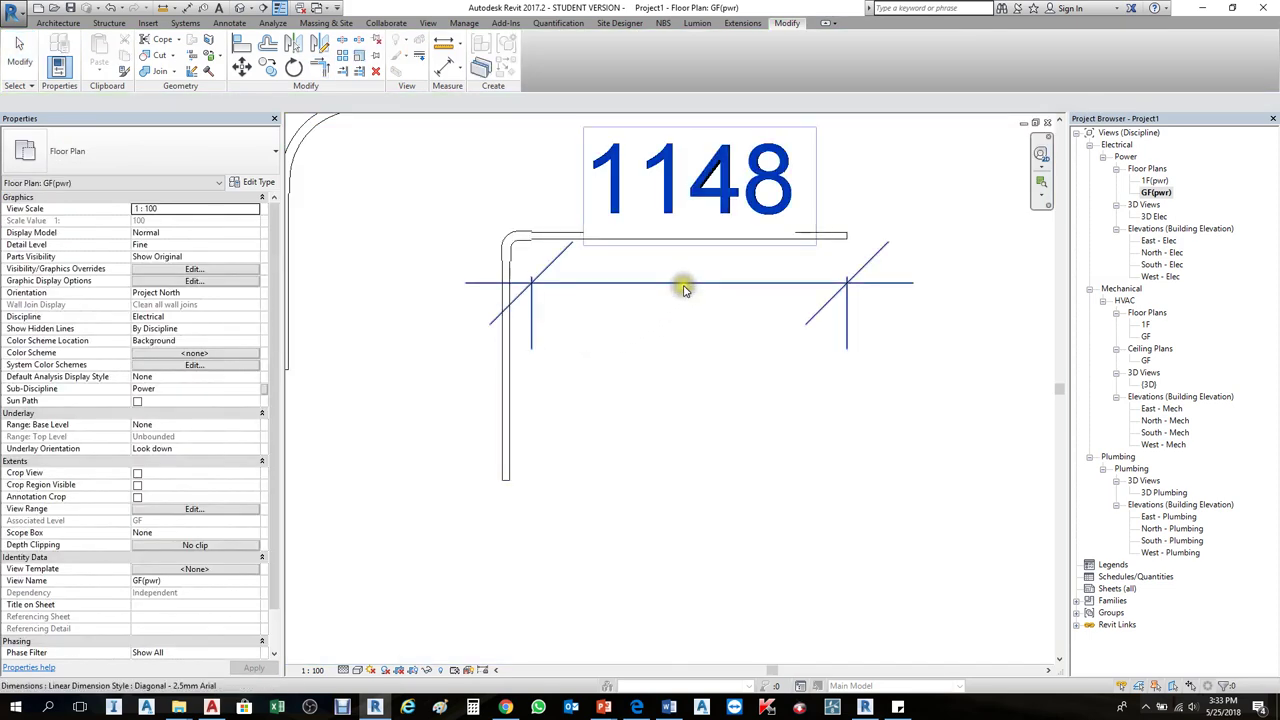
{"action": "left_click", "coordinate": [683, 285]}
{"action": "key", "text": "Delete"}
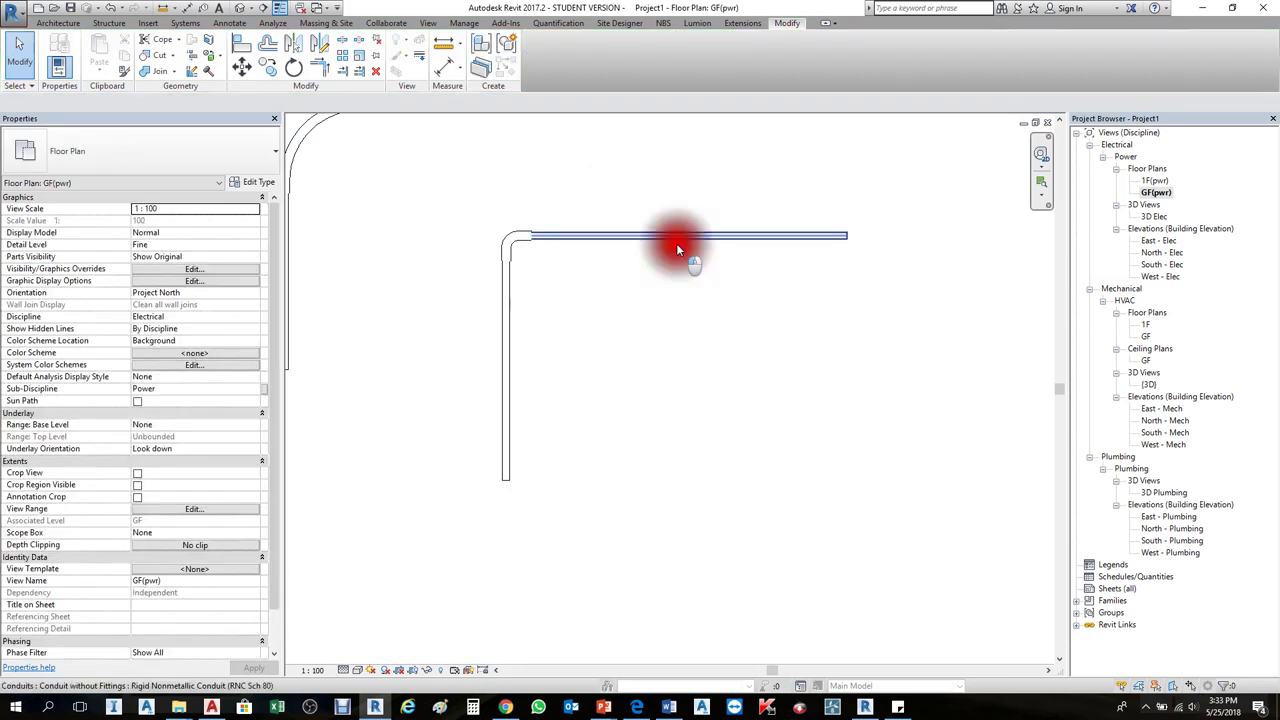
Step: Nudge the horizontal conduit back down with its elbow attached and clear the selection
{"action": "left_click", "coordinate": [676, 240]}
{"action": "key", "text": "Down"}
{"action": "key", "text": "Down"}
{"action": "key", "text": "Down"}
{"action": "key", "text": "Down"}
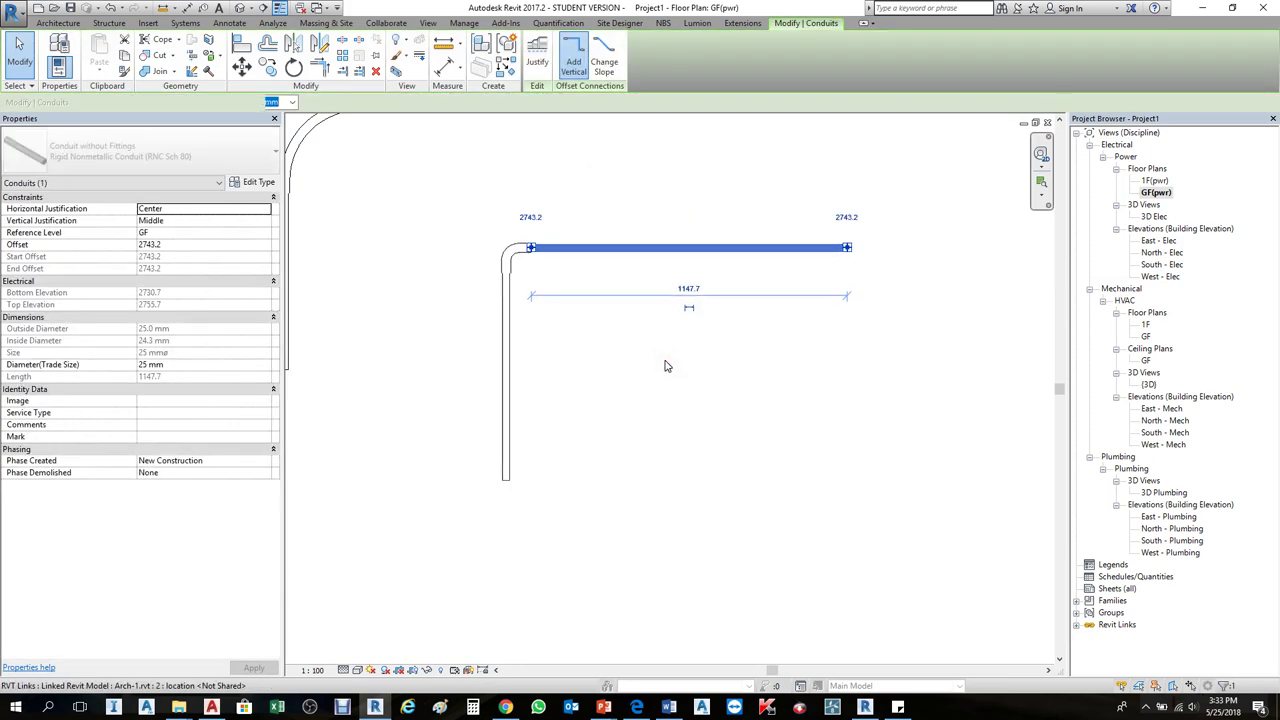
{"action": "key", "text": "Down"}
{"action": "key", "text": "Down"}
{"action": "key", "text": "Down"}
{"action": "key", "text": "Down"}
{"action": "key", "text": "Down"}
{"action": "key", "text": "Down"}
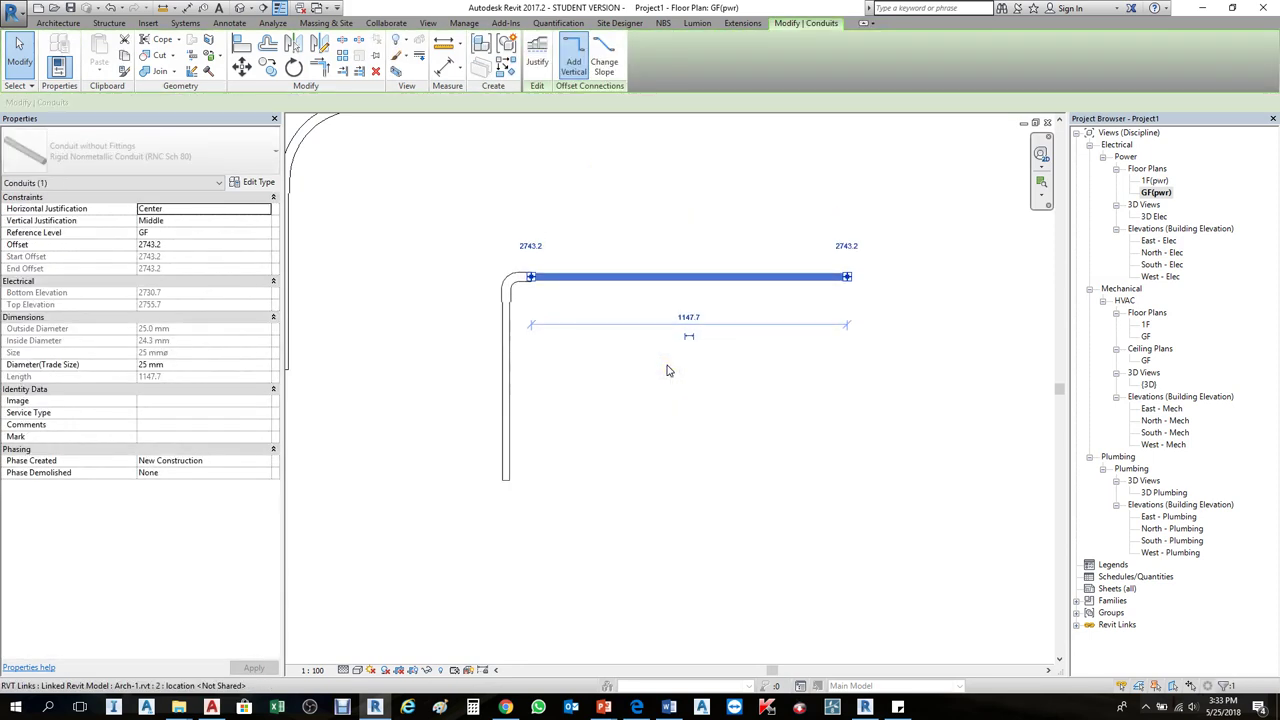
{"action": "key", "text": "Down"}
{"action": "key", "text": "Down"}
{"action": "key", "text": "Down"}
{"action": "key", "text": "Down"}
{"action": "left_click", "coordinate": [662, 368]}
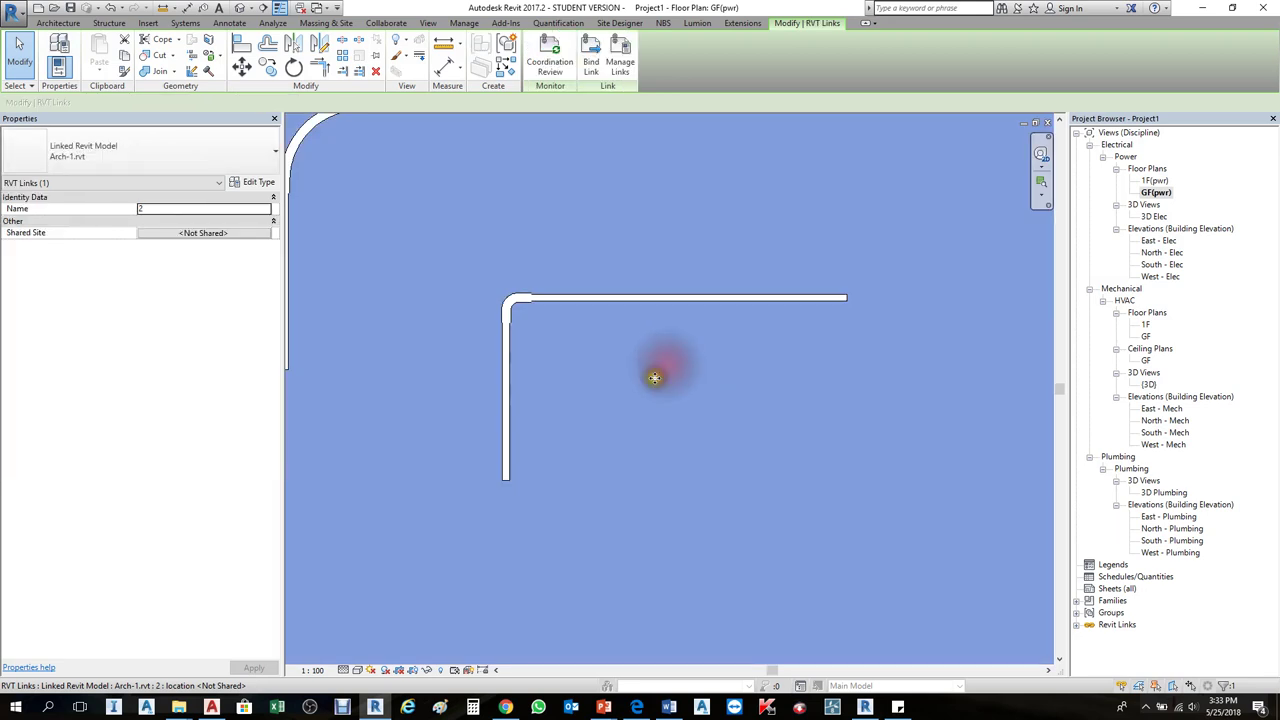
{"action": "key", "text": "Escape"}
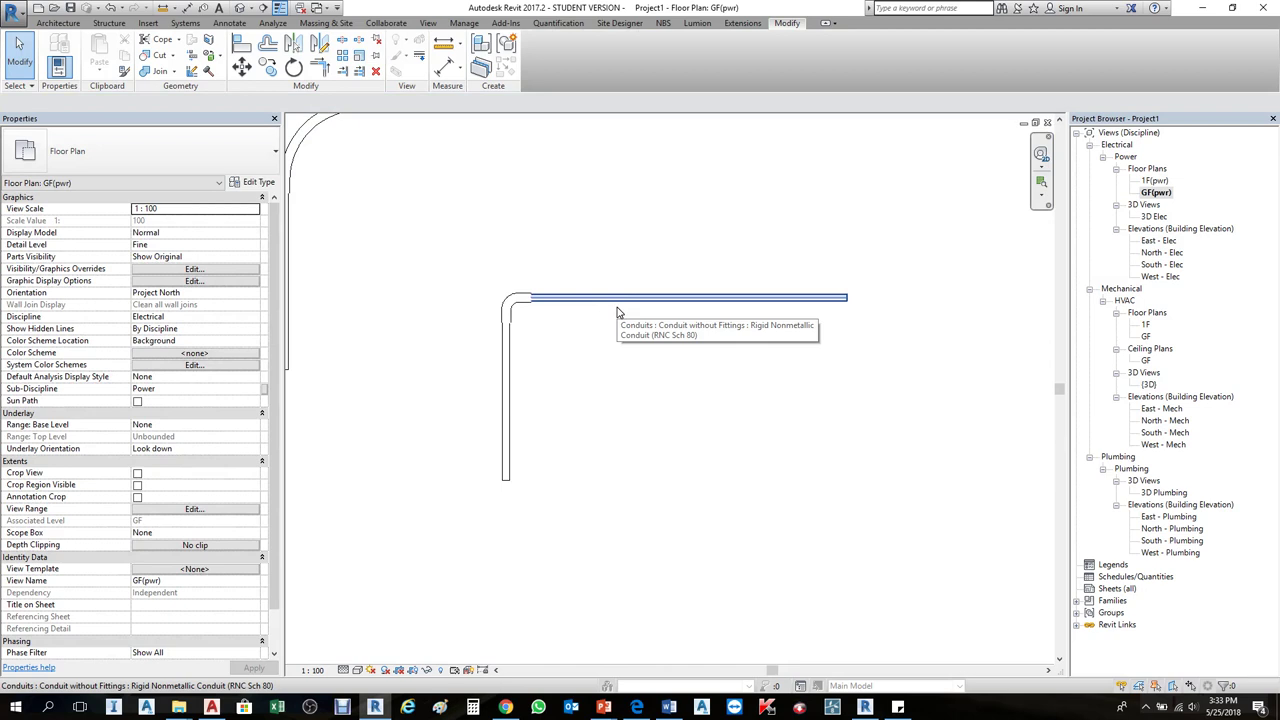
Step: Open the electrical settings and review the Load Calculations and Panel Schedules options
{"action": "left_click", "coordinate": [550, 313]}
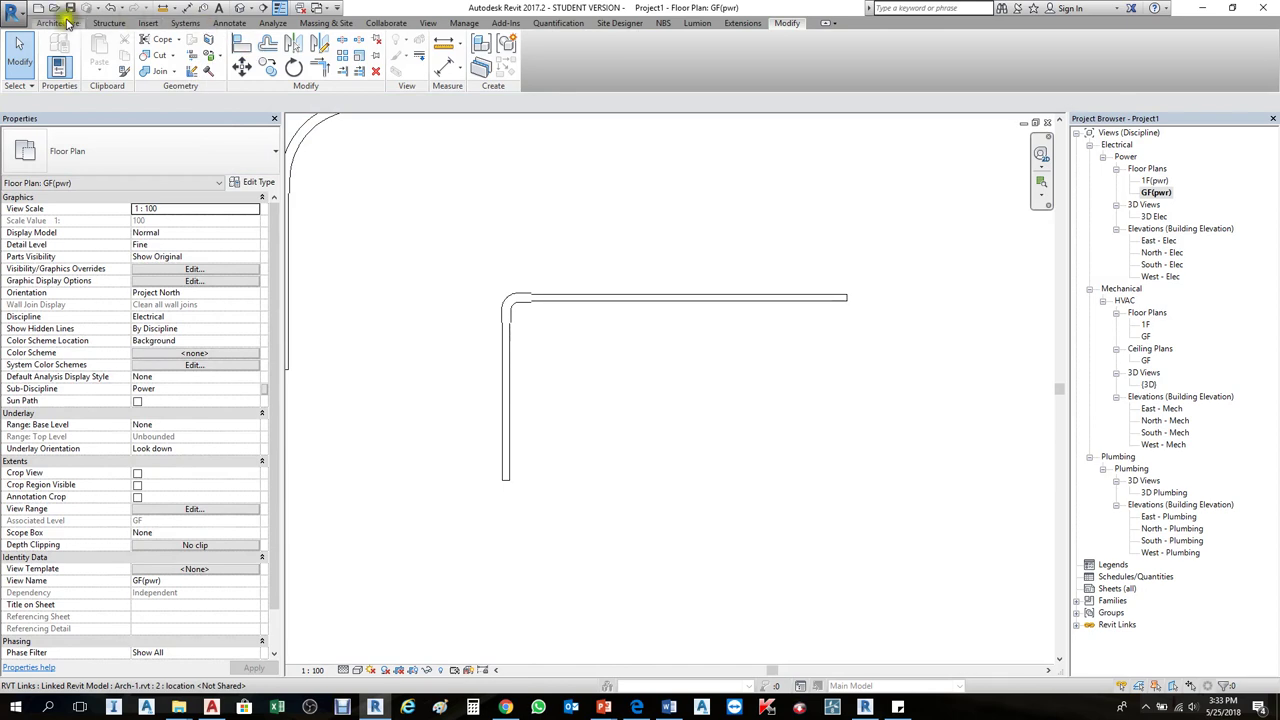
{"action": "left_click", "coordinate": [186, 22]}
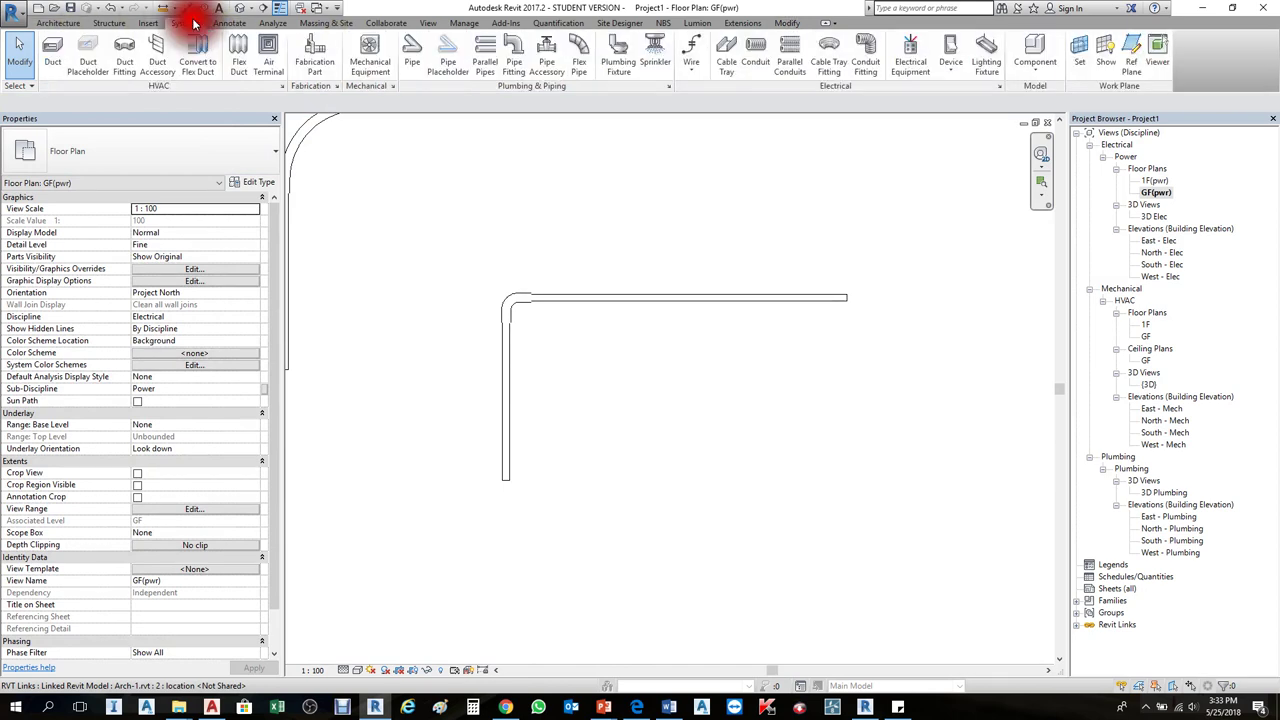
{"action": "left_click", "coordinate": [999, 87]}
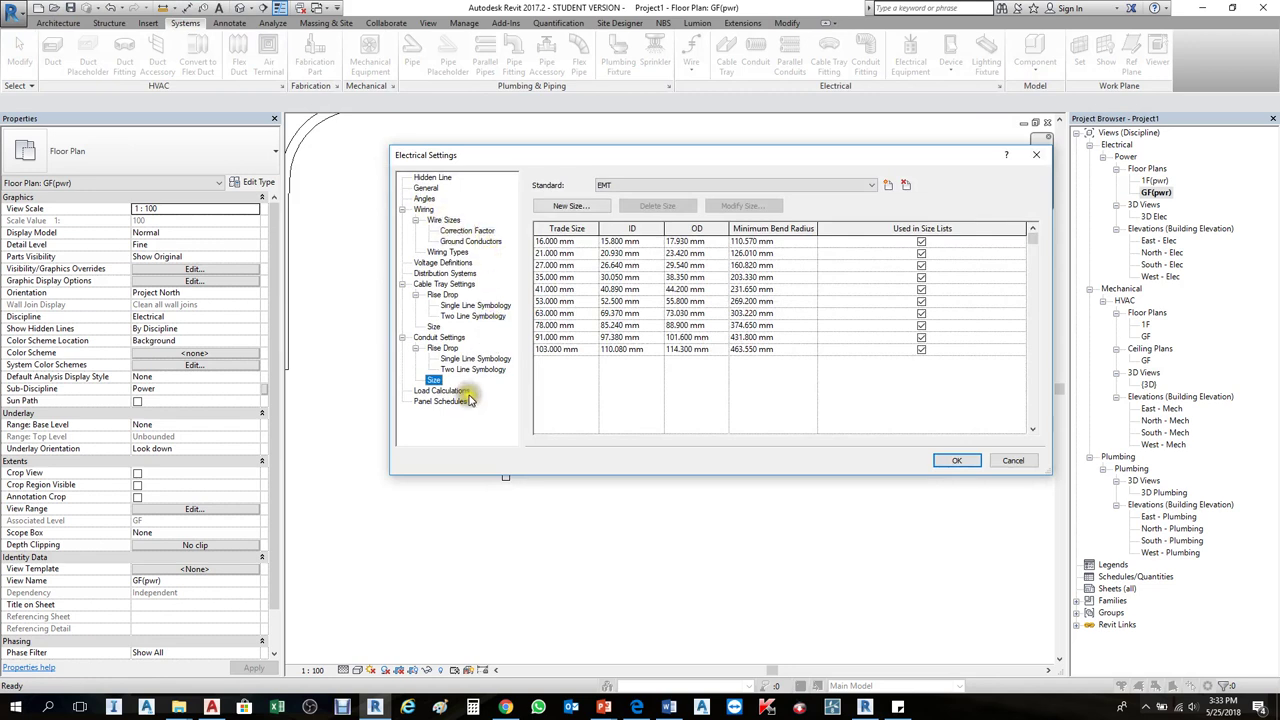
{"action": "left_click", "coordinate": [452, 391]}
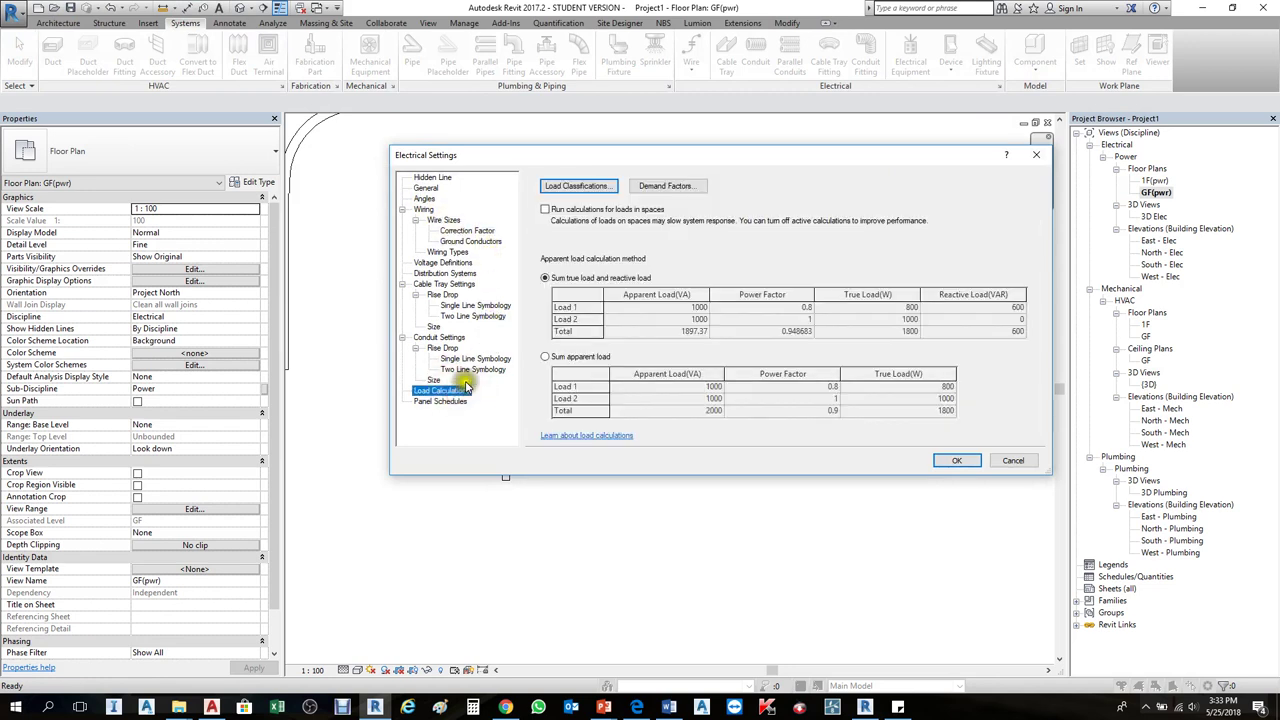
{"action": "left_click", "coordinate": [432, 401]}
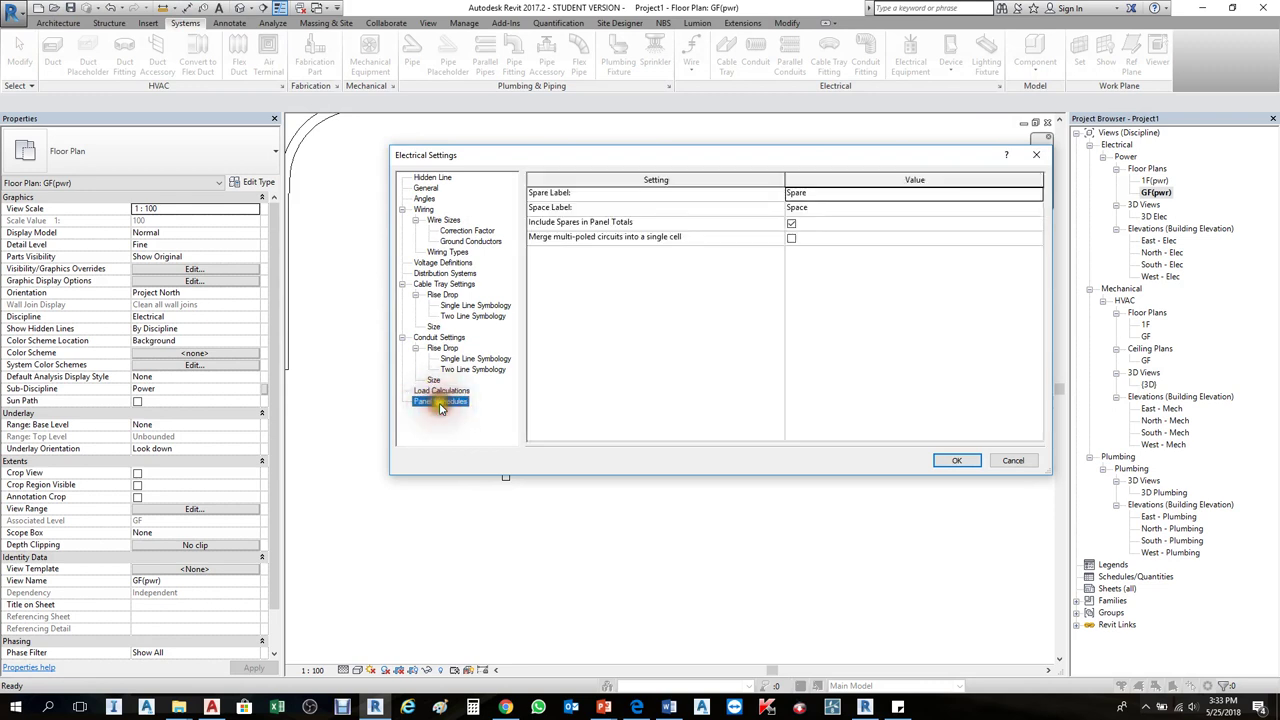
Step: Review the Distribution Systems, examining the phase, wires and L-L voltage options of 480/277 Wye, and close the electrical settings
{"action": "left_click", "coordinate": [441, 276]}
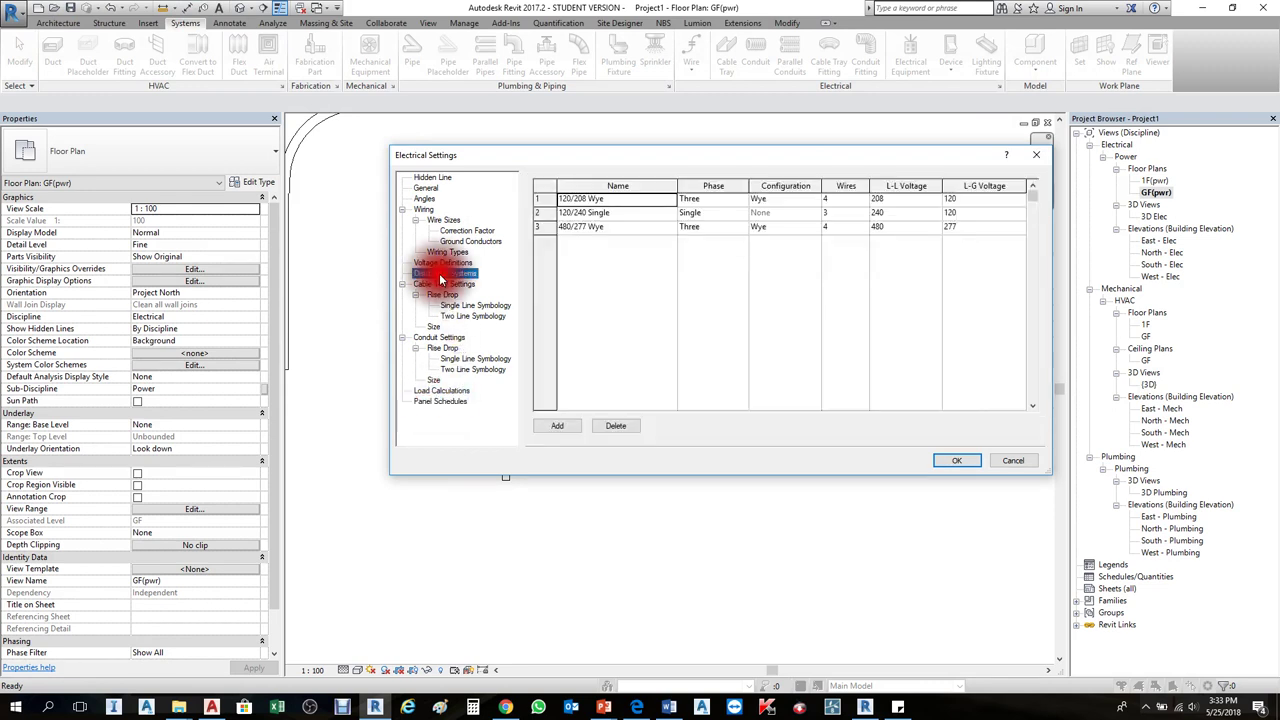
{"action": "left_click", "coordinate": [620, 213]}
{"action": "left_click", "coordinate": [600, 228]}
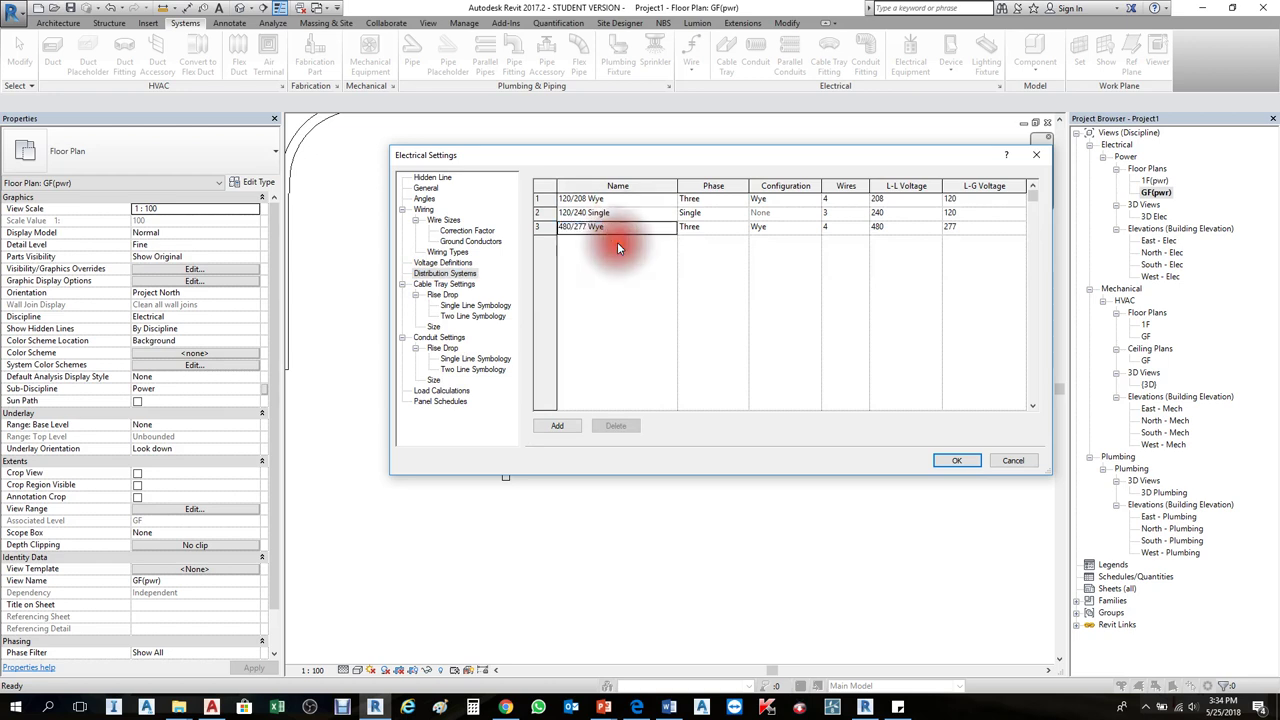
{"action": "left_click", "coordinate": [615, 229]}
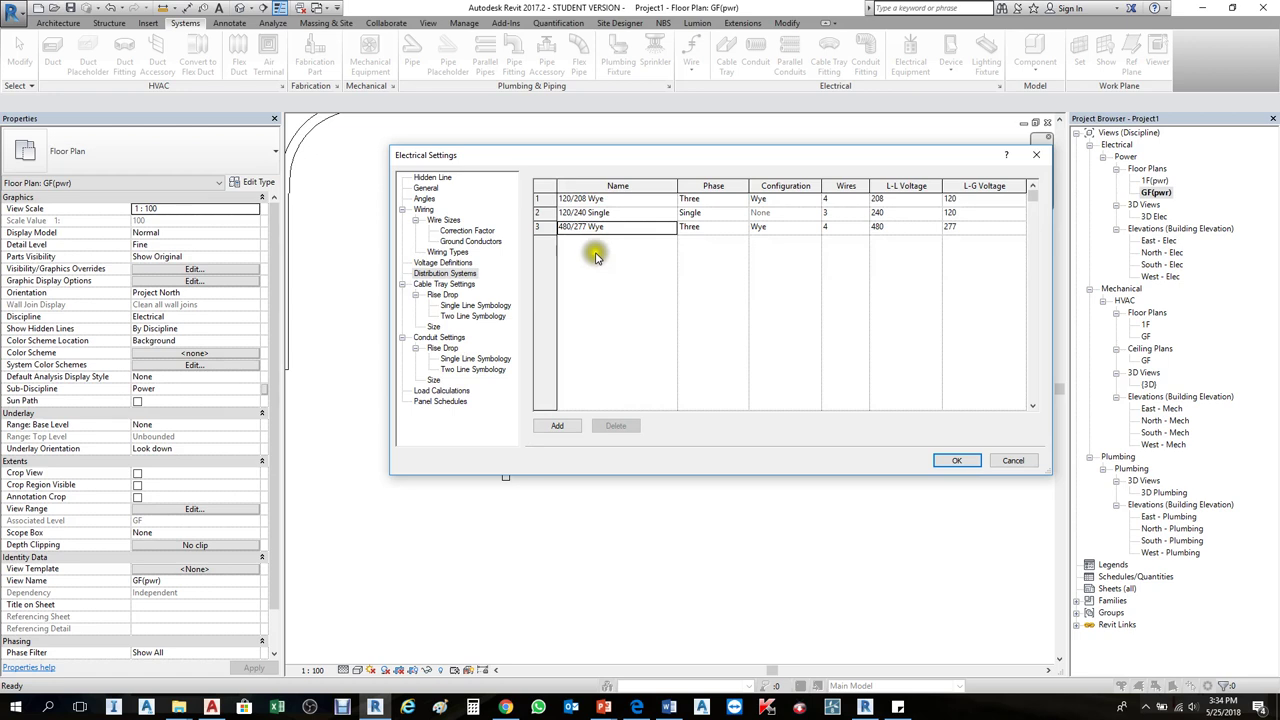
{"action": "left_click", "coordinate": [727, 229]}
{"action": "left_click", "coordinate": [745, 229]}
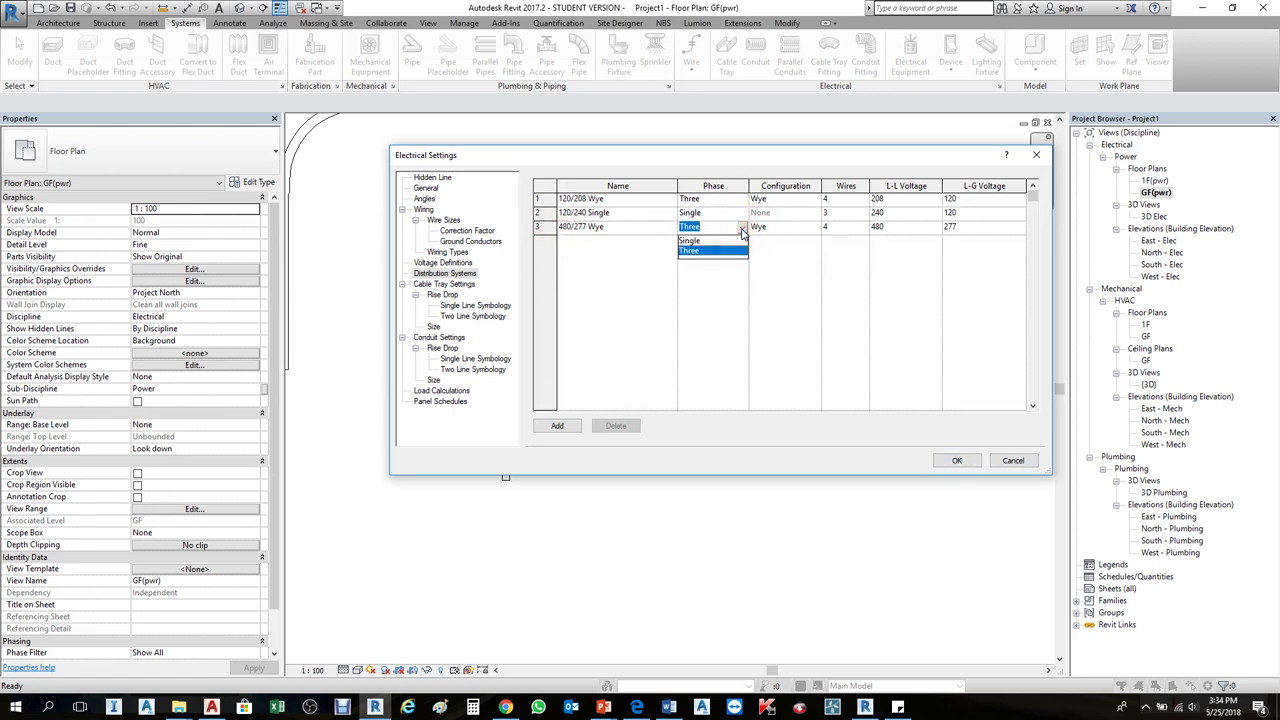
{"action": "left_click", "coordinate": [742, 234]}
{"action": "left_click", "coordinate": [862, 233]}
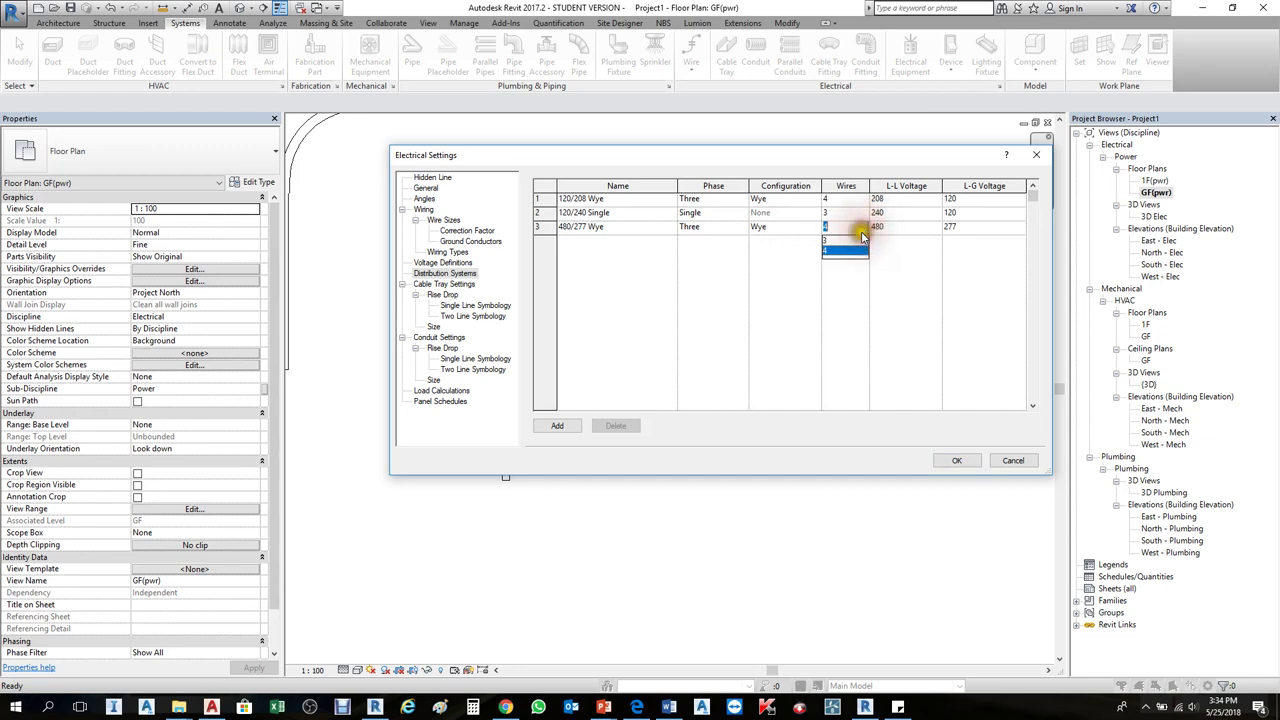
{"action": "left_click", "coordinate": [879, 228]}
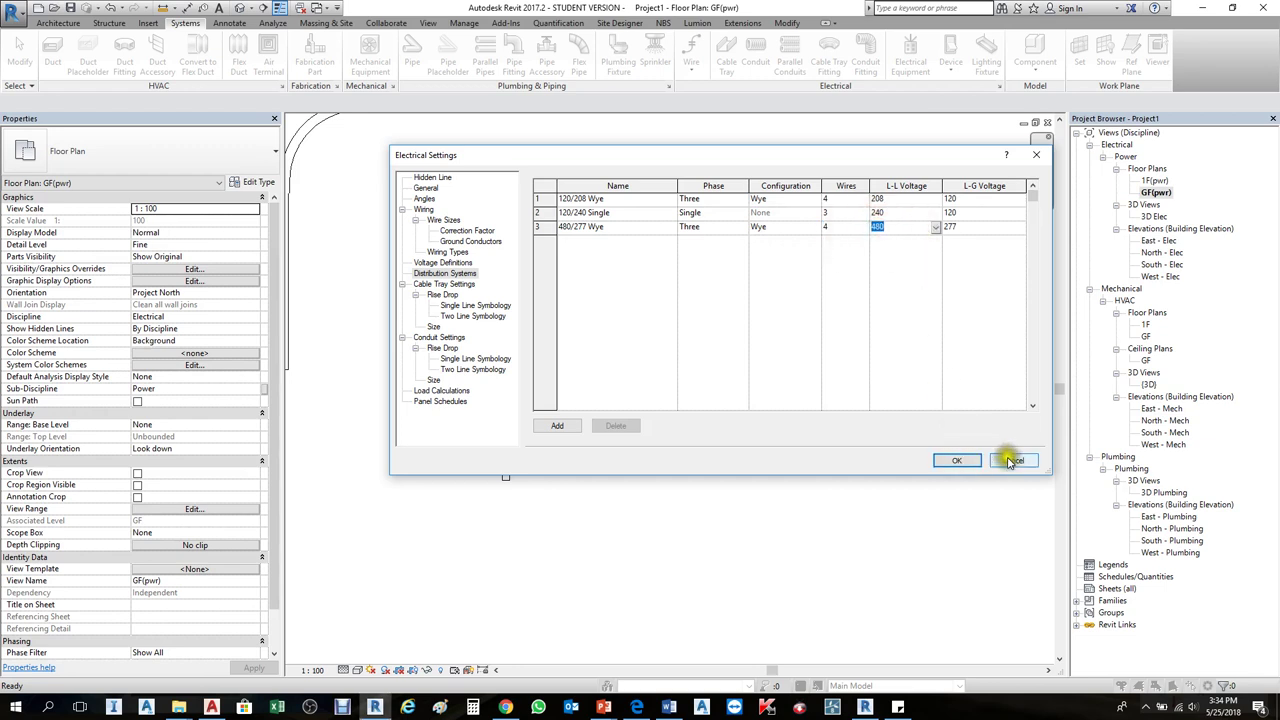
{"action": "left_click", "coordinate": [956, 460]}
Step: Delete all cable tray and conduit runs drawn between grids A and C in the ground floor power plan
{"action": "scroll", "coordinate": [555, 290], "scroll_direction": "up", "scroll_amount": 3}
{"action": "scroll", "coordinate": [555, 290], "scroll_direction": "down", "scroll_amount": 5}
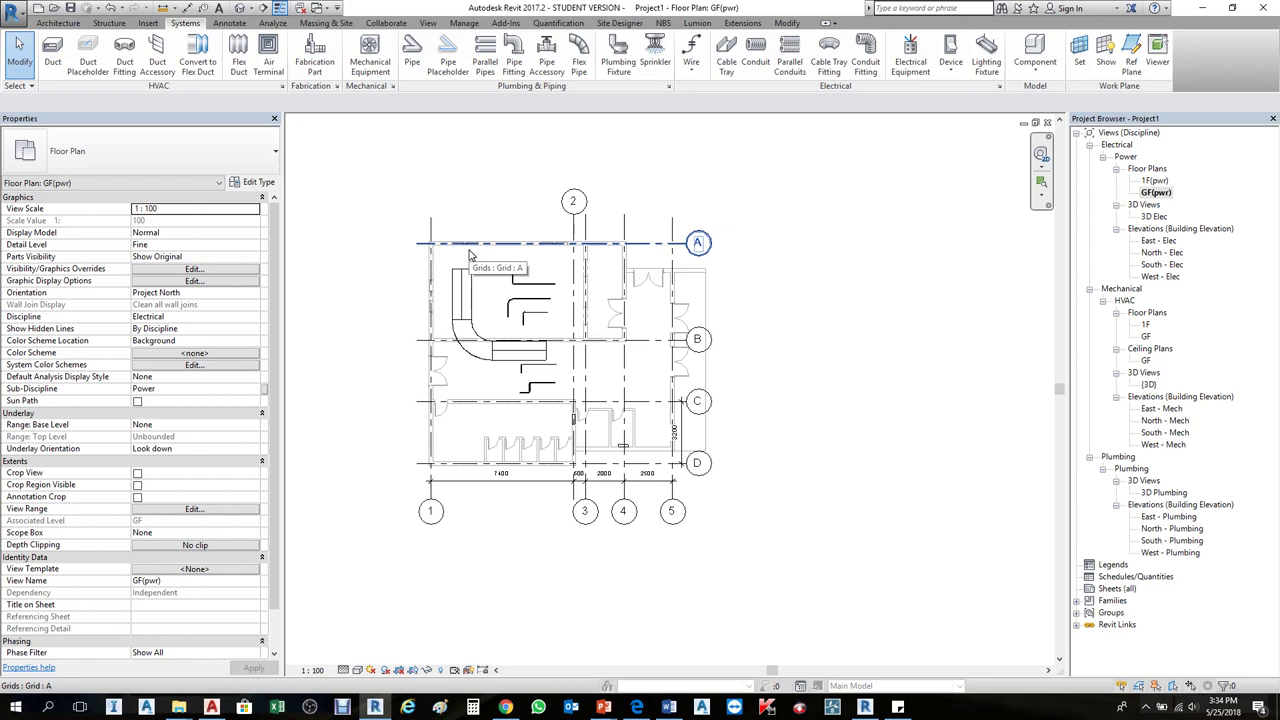
{"action": "scroll", "coordinate": [470, 258], "scroll_direction": "up", "scroll_amount": 2}
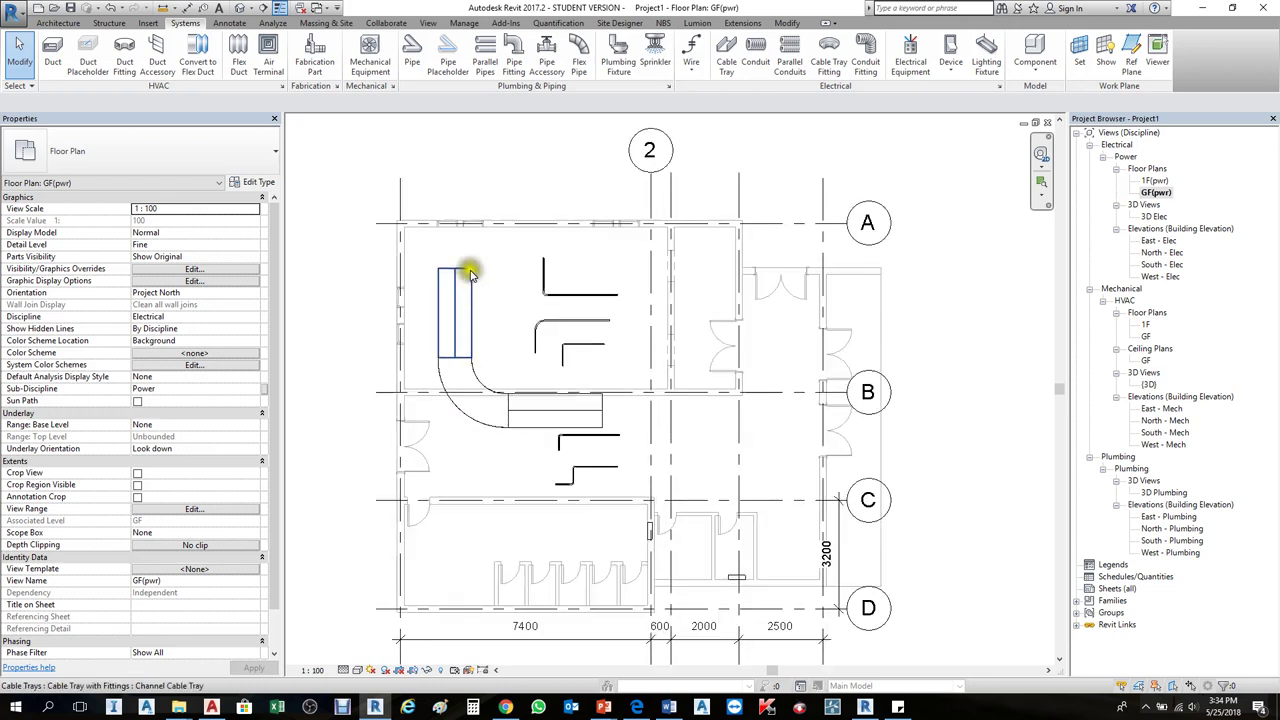
{"action": "left_click_drag", "start_coordinate": [357, 234], "coordinate": [681, 514]}
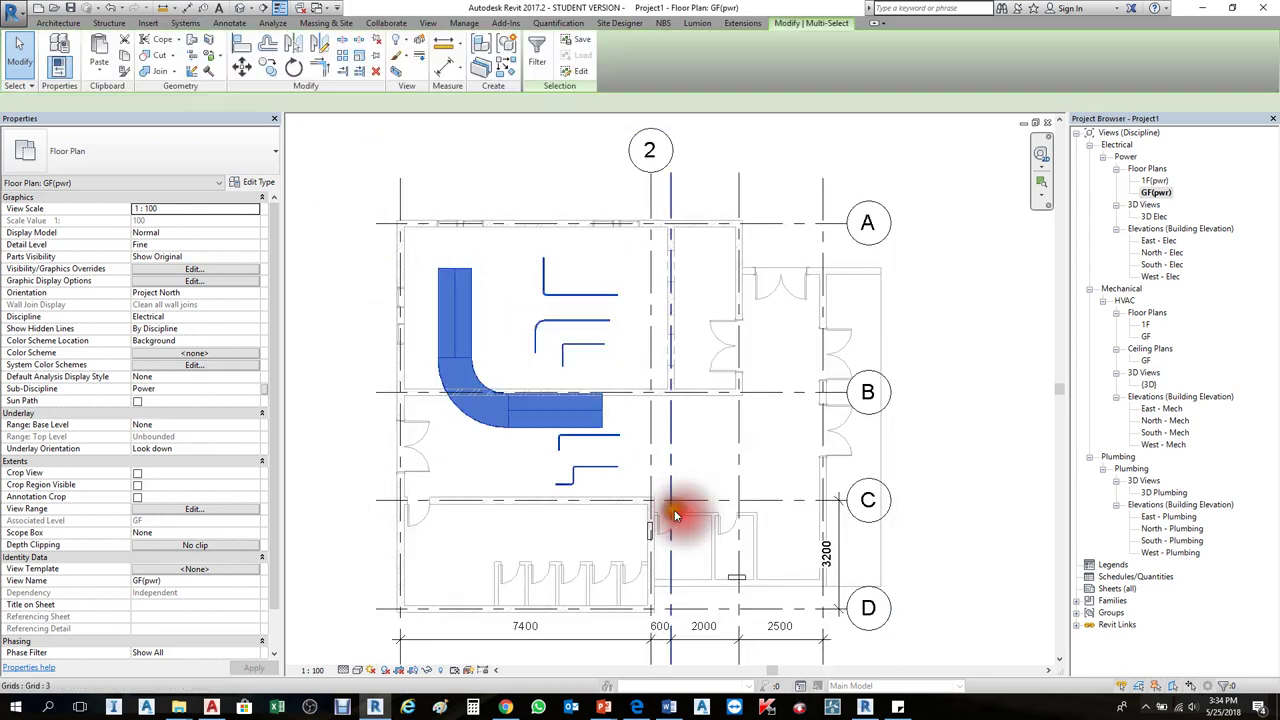
{"action": "key", "text": "Delete"}
{"action": "scroll", "coordinate": [480, 285], "scroll_direction": "up", "scroll_amount": 2}
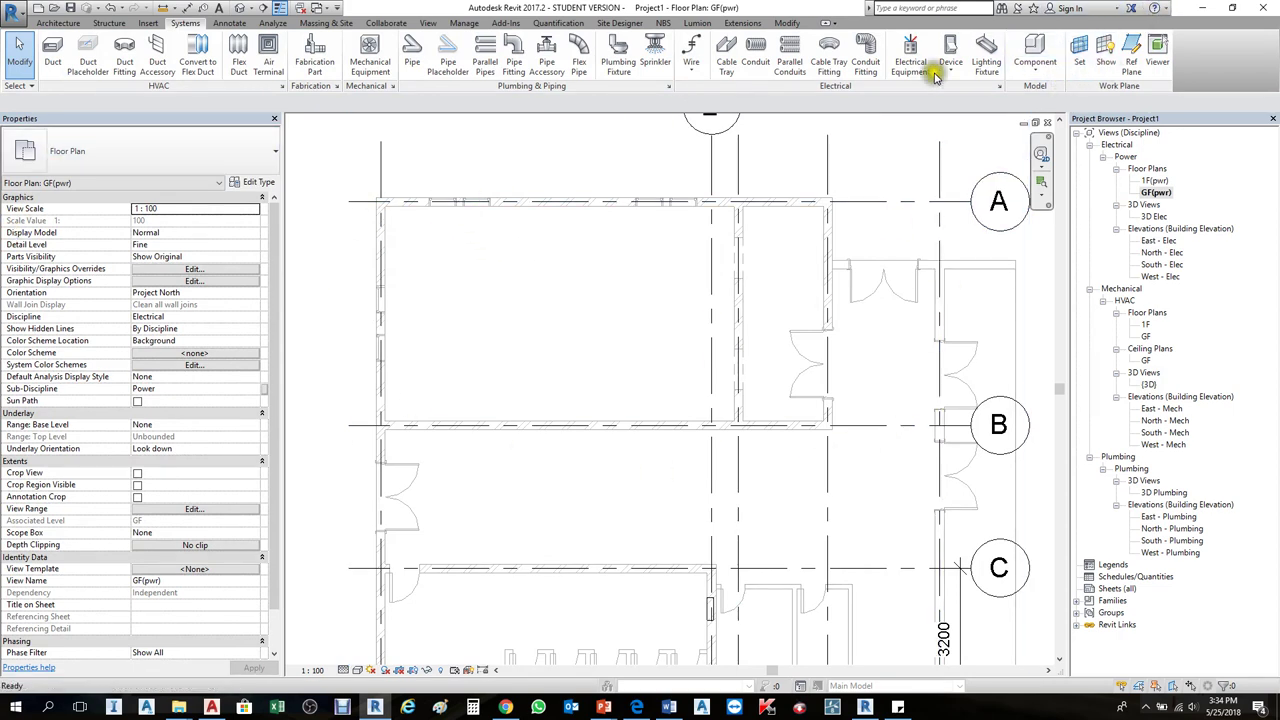
{"action": "left_click", "coordinate": [191, 25]}
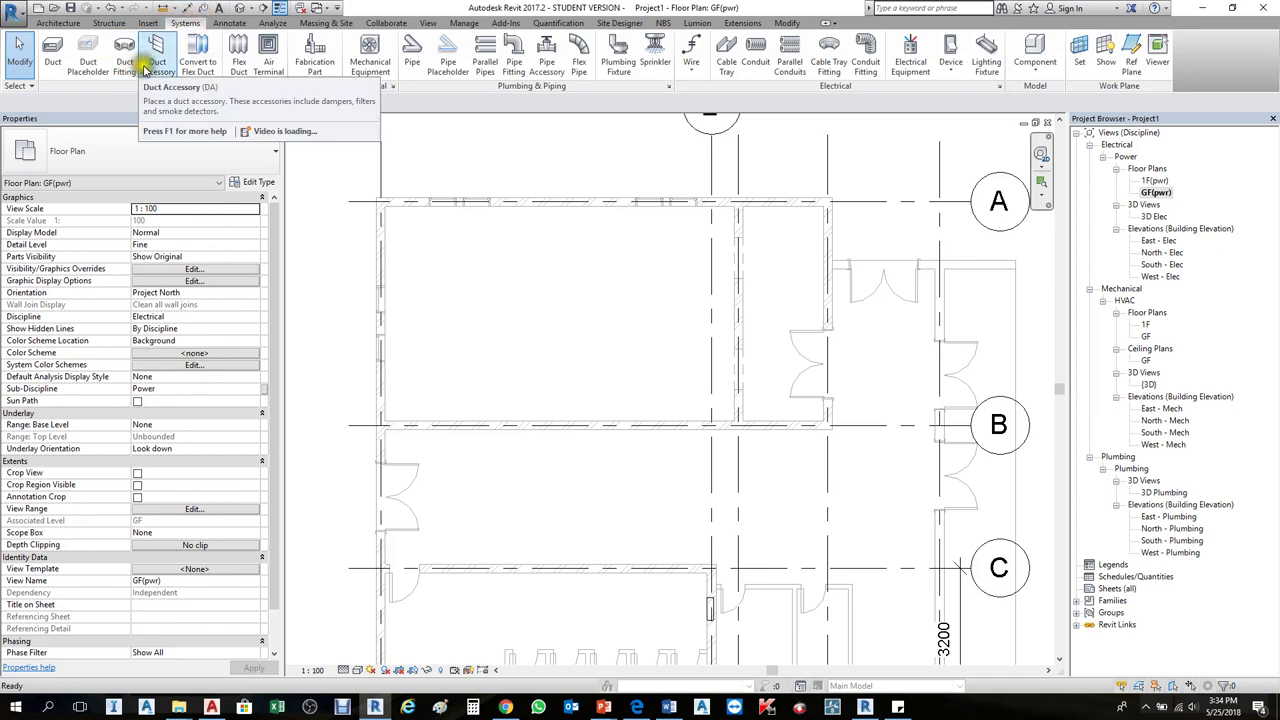
Step: Place a Standard M_Duplex Receptacle electrical fixture on the inner face of the grid A wall, between the room's two windows
{"action": "left_click", "coordinate": [186, 25]}
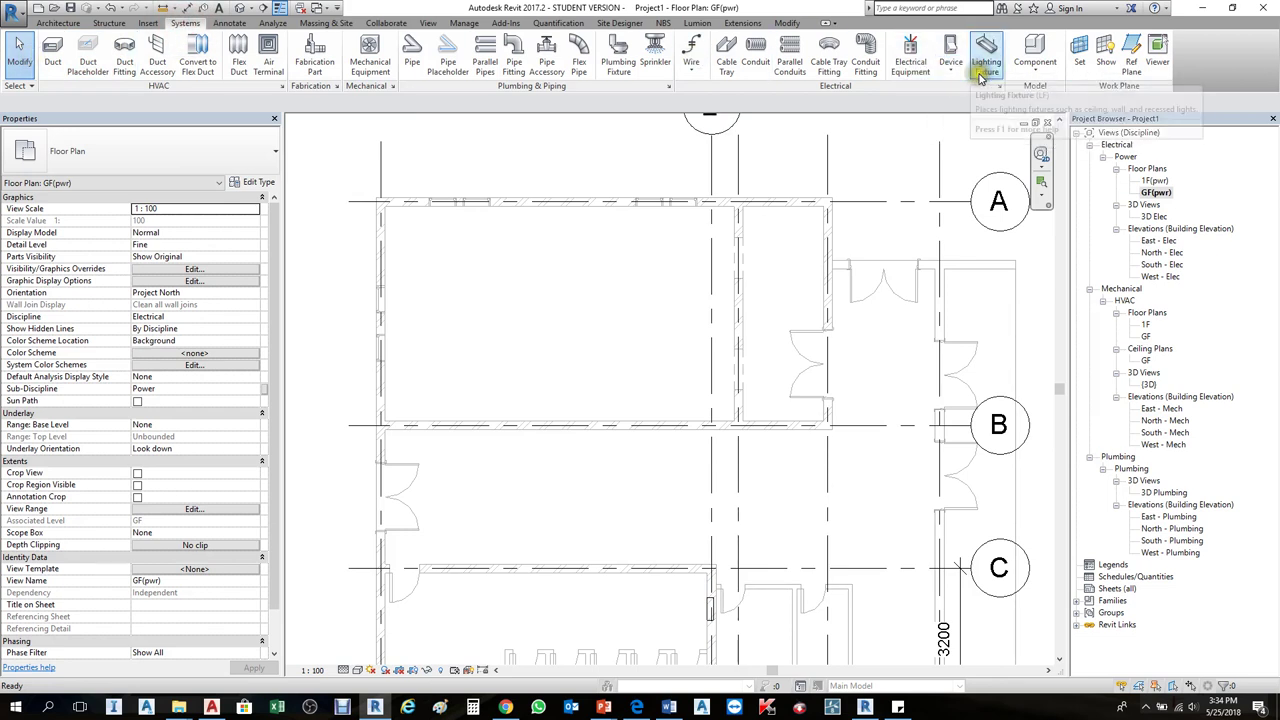
{"action": "left_click", "coordinate": [946, 80]}
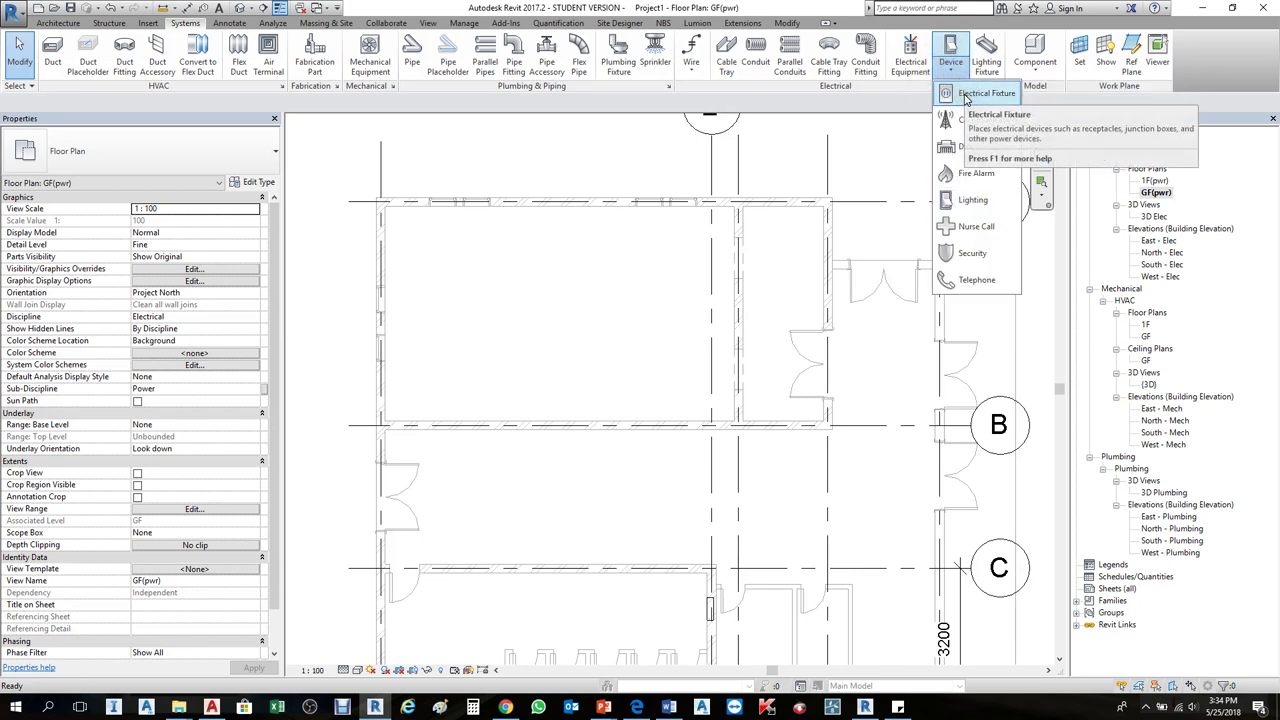
{"action": "left_click", "coordinate": [955, 77]}
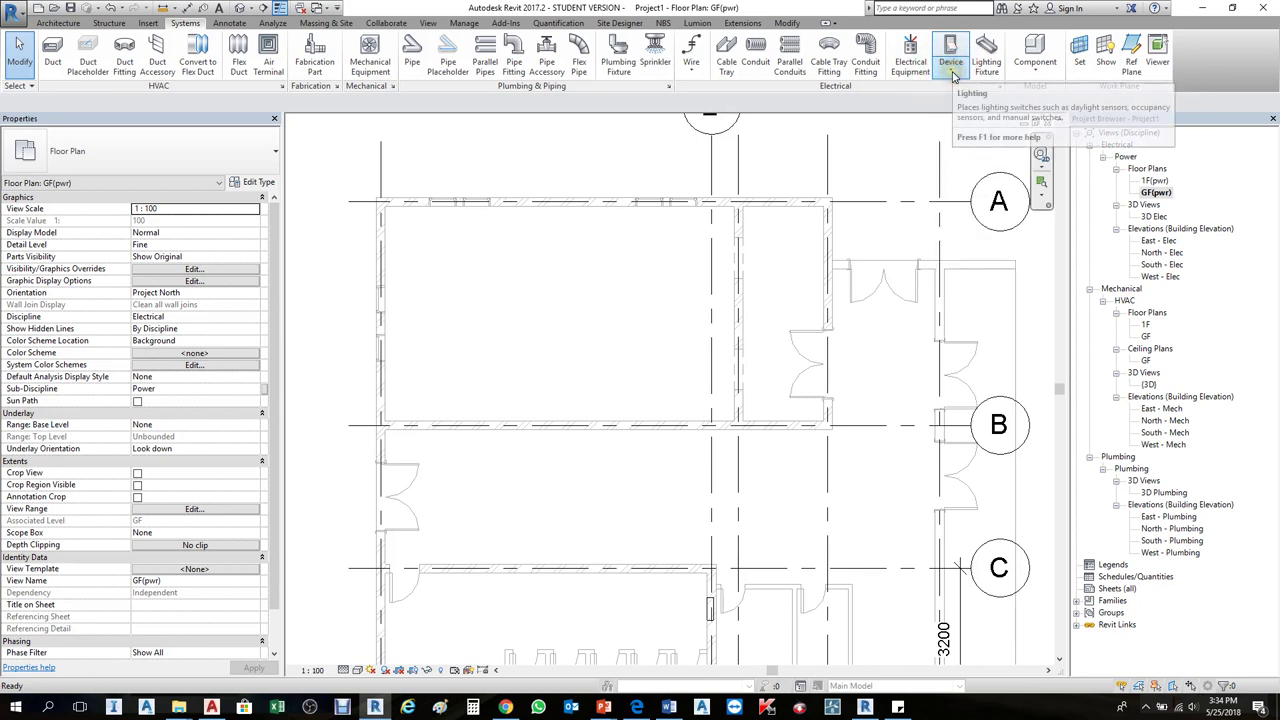
{"action": "left_click", "coordinate": [950, 75]}
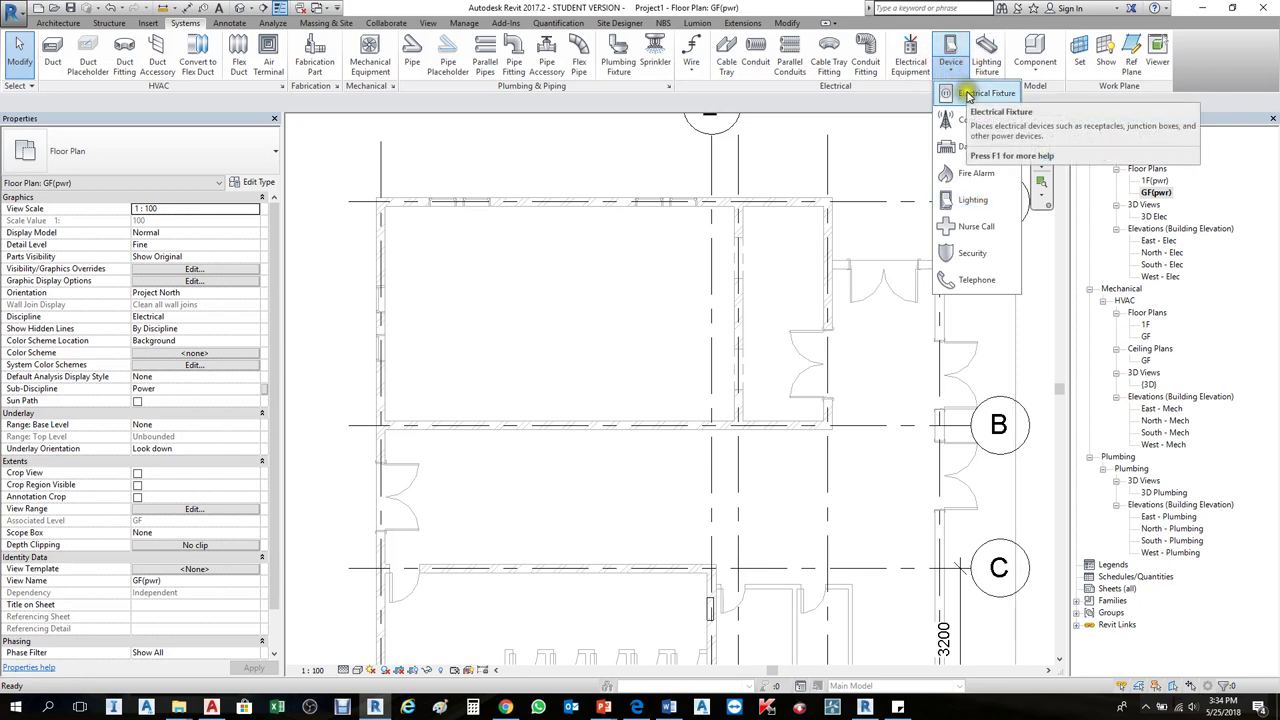
{"action": "left_click", "coordinate": [970, 88]}
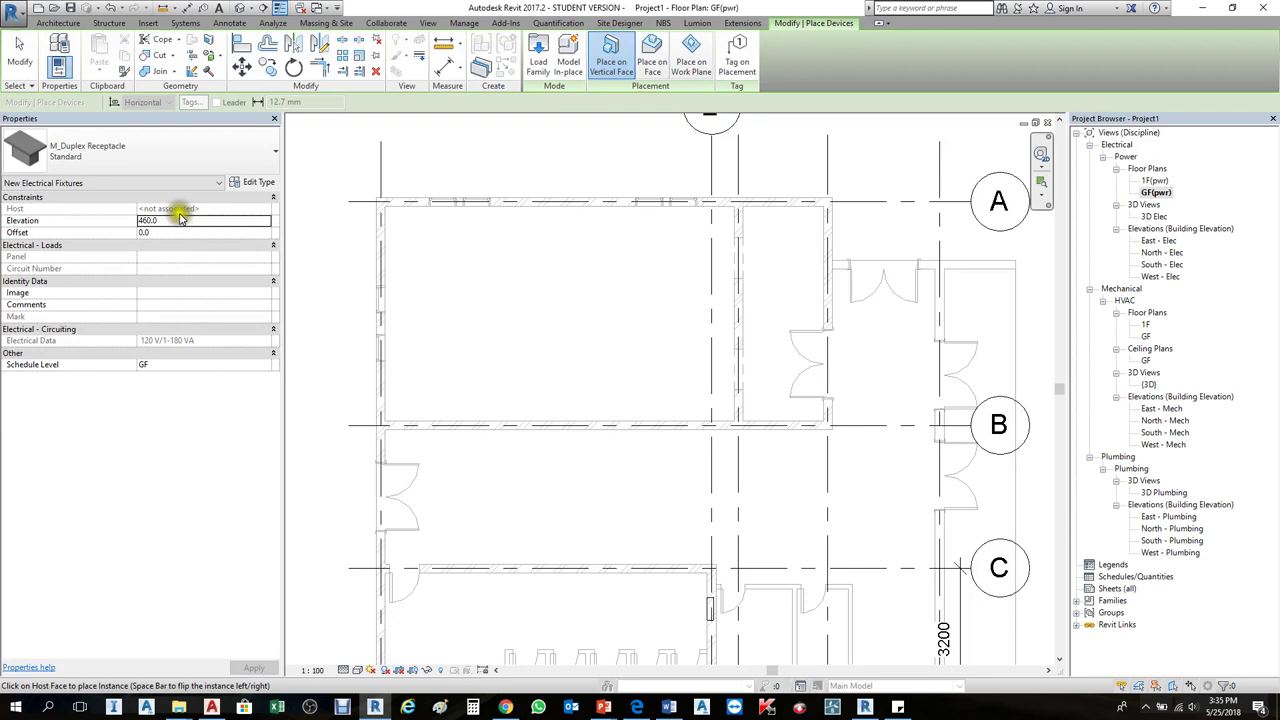
{"action": "scroll", "coordinate": [557, 220], "scroll_direction": "up", "scroll_amount": 2}
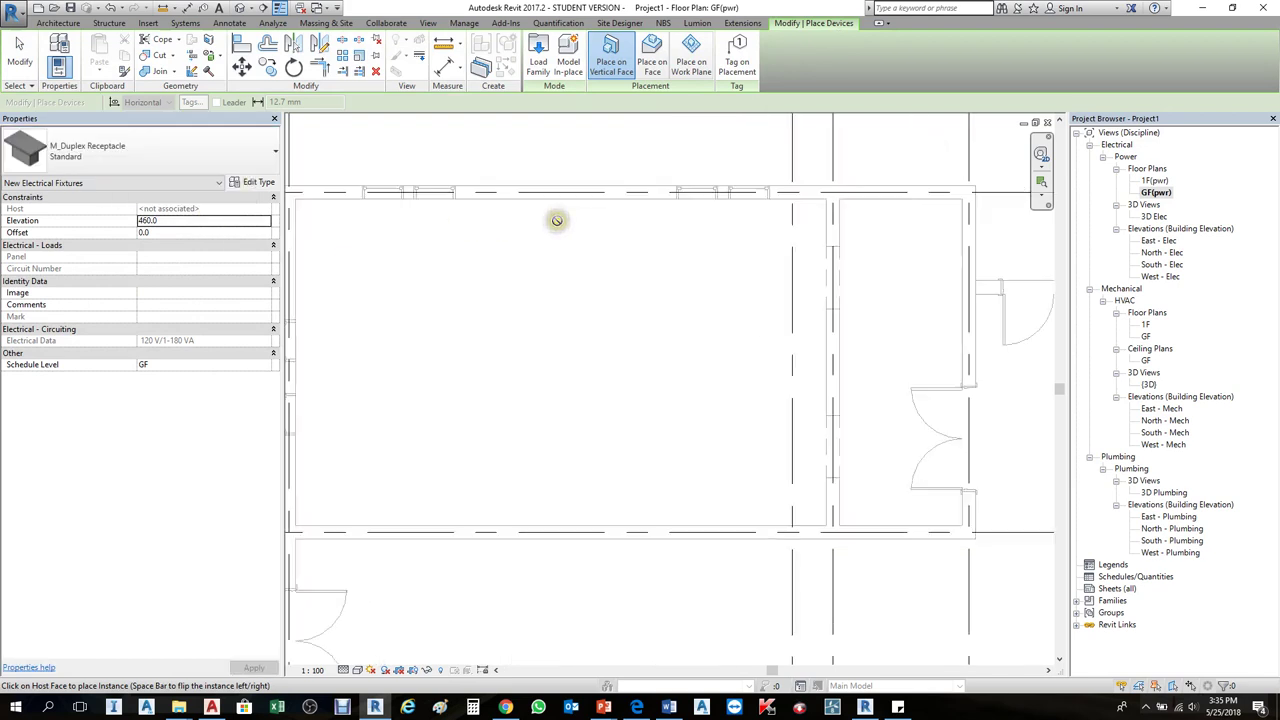
{"action": "scroll", "coordinate": [557, 220], "scroll_direction": "up", "scroll_amount": 5}
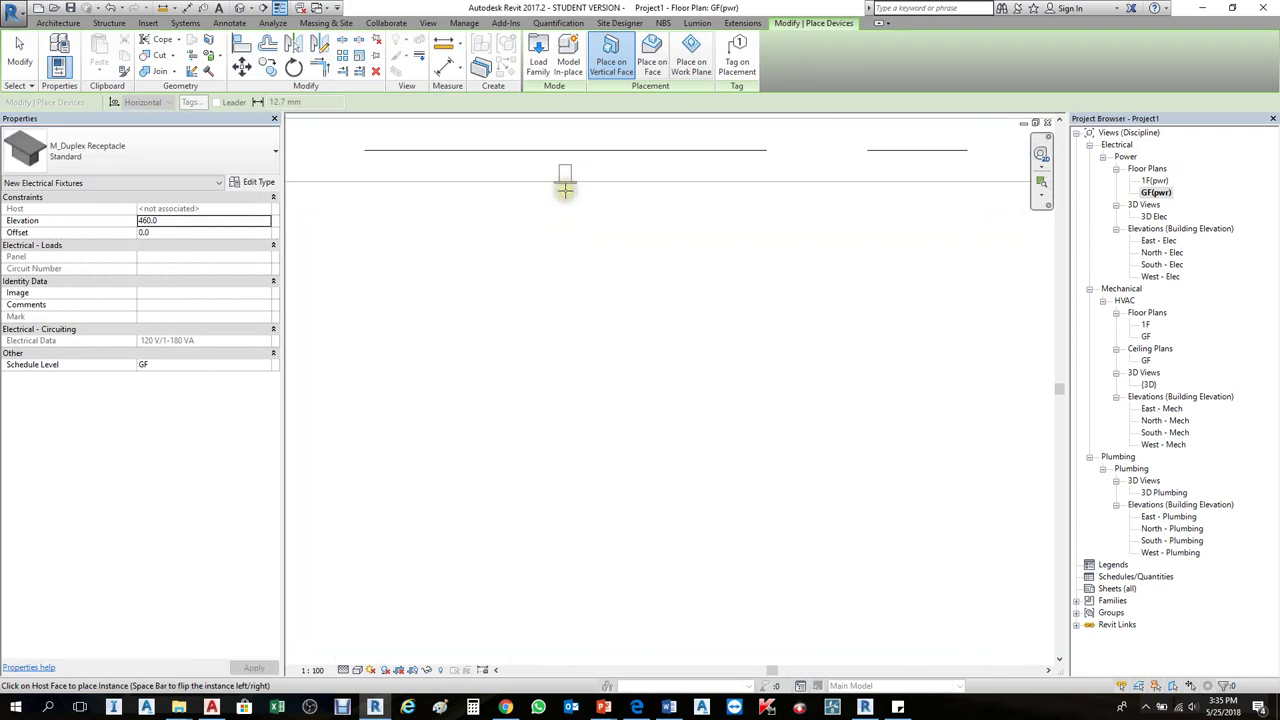
{"action": "scroll", "coordinate": [565, 190], "scroll_direction": "up", "scroll_amount": 2}
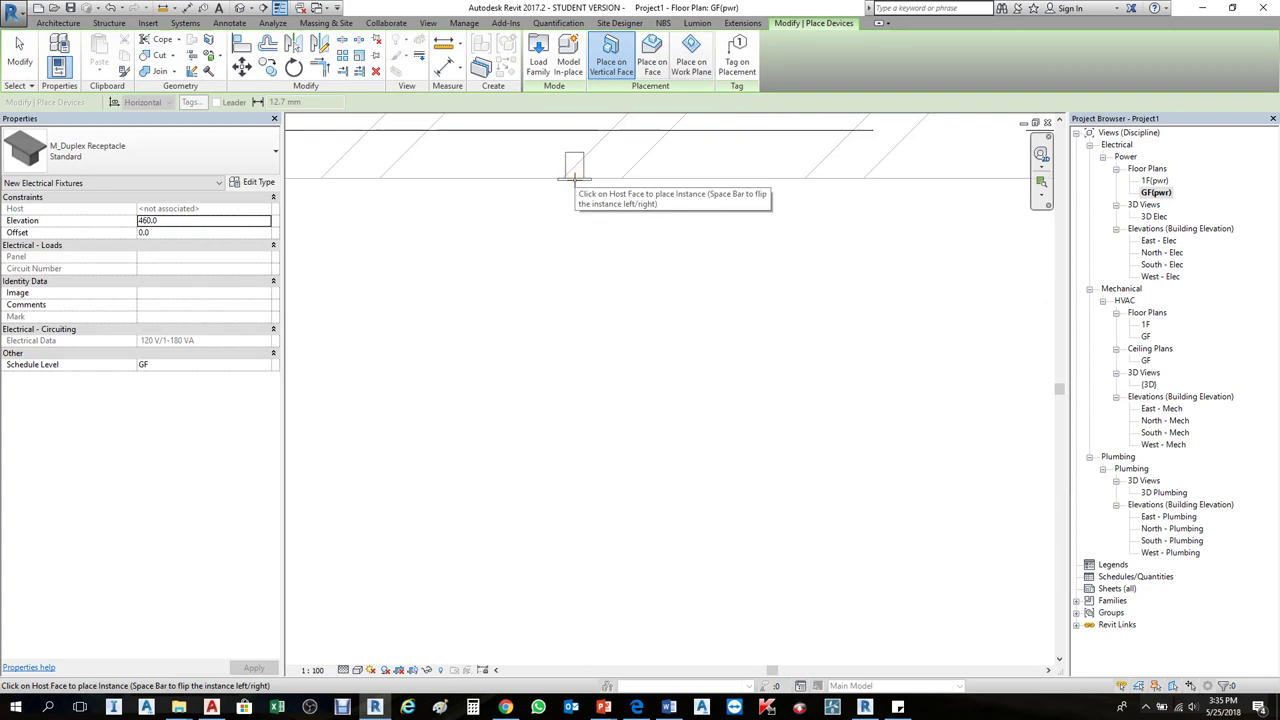
{"action": "left_click", "coordinate": [573, 177]}
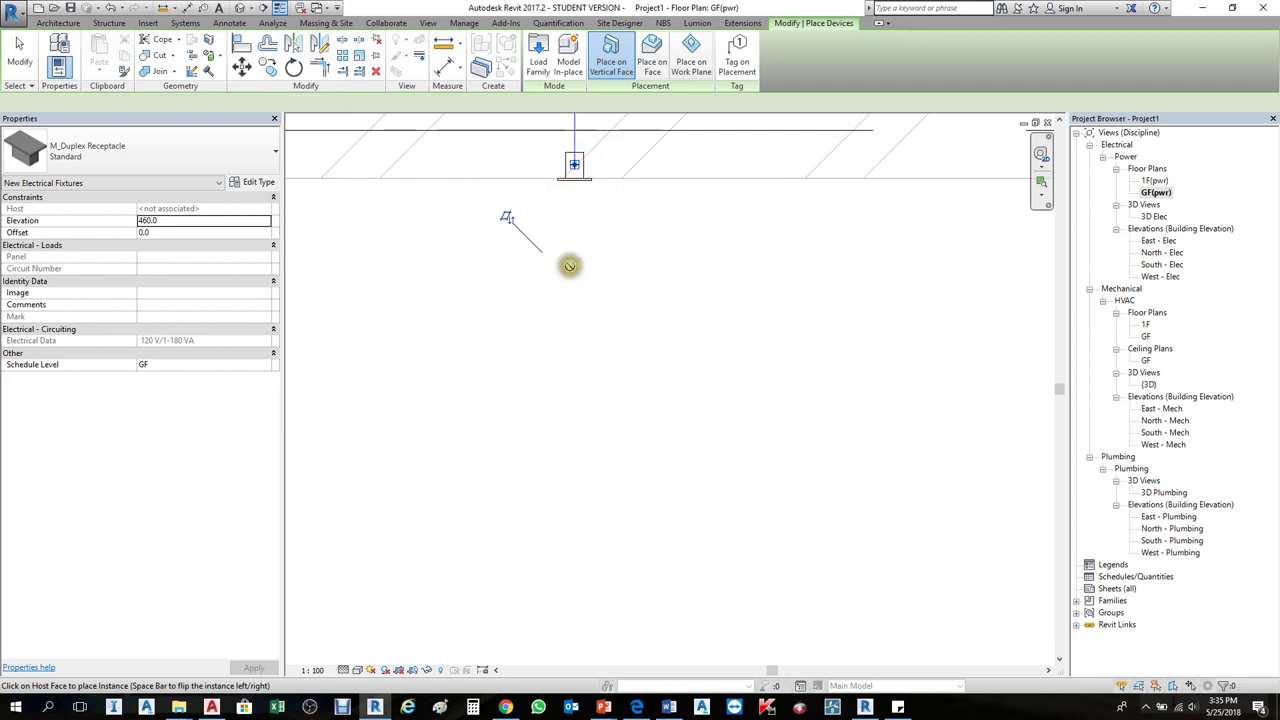
{"action": "scroll", "coordinate": [558, 283], "scroll_direction": "down", "scroll_amount": 3}
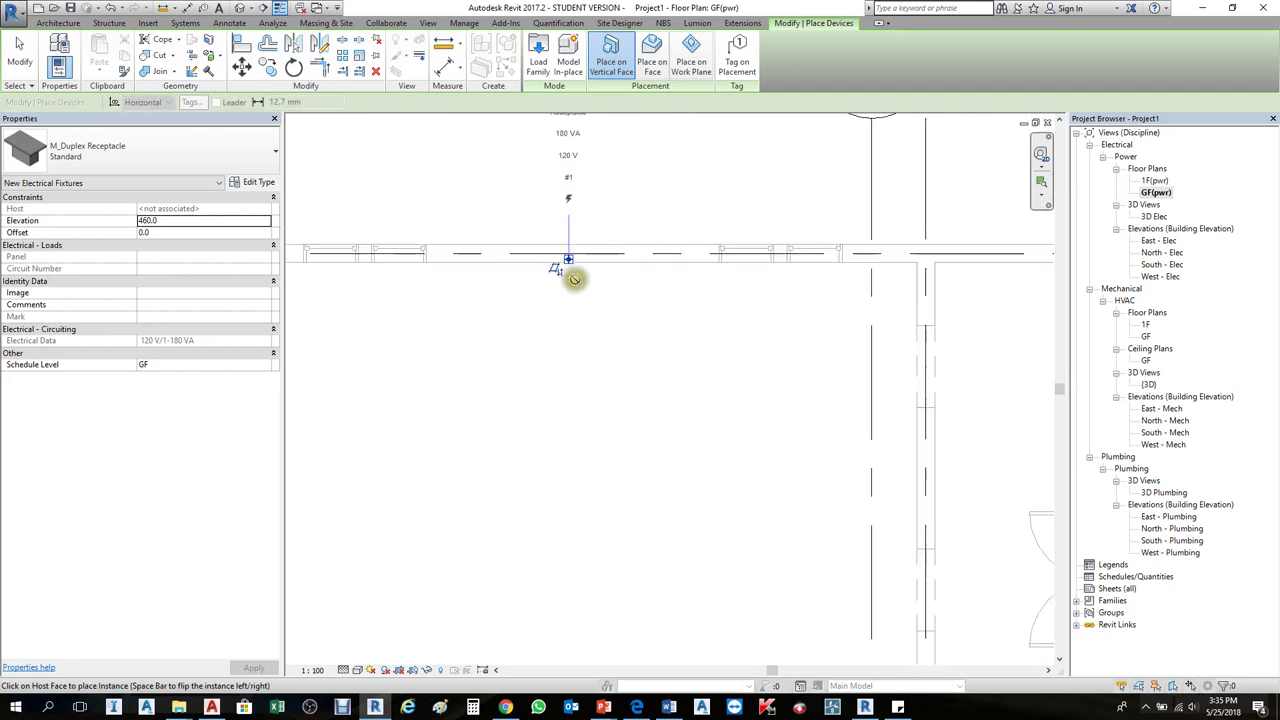
{"action": "key", "text": "Escape"}
Step: Set the ground floor power plan's detail level to Medium and inspect the receptacle's plan symbol
{"action": "scroll", "coordinate": [575, 262], "scroll_direction": "up", "scroll_amount": 3}
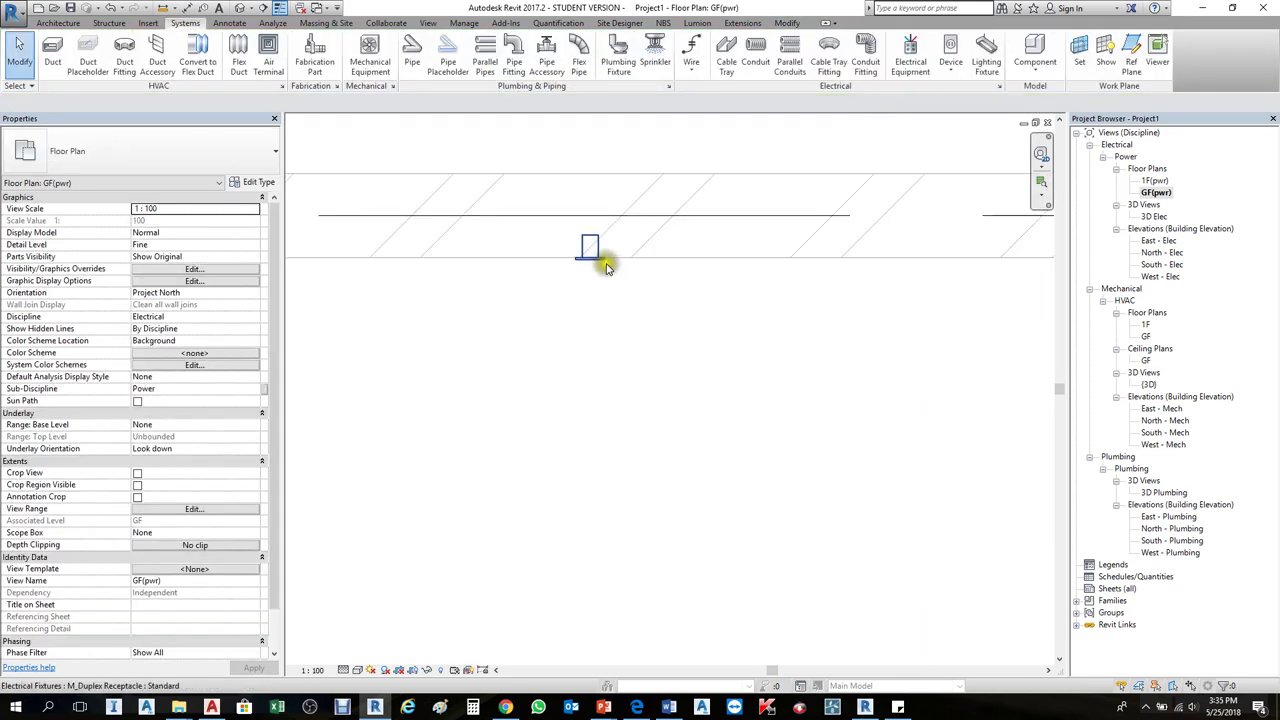
{"action": "left_click", "coordinate": [592, 256]}
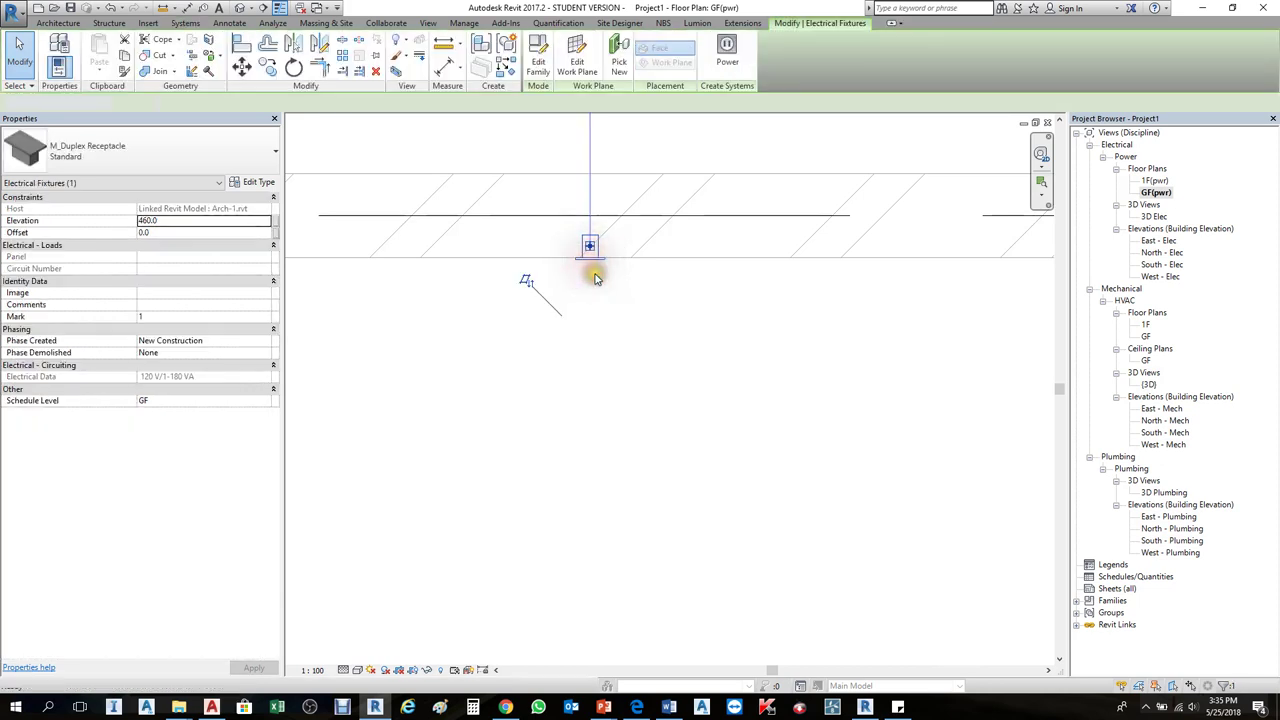
{"action": "key", "text": "Escape"}
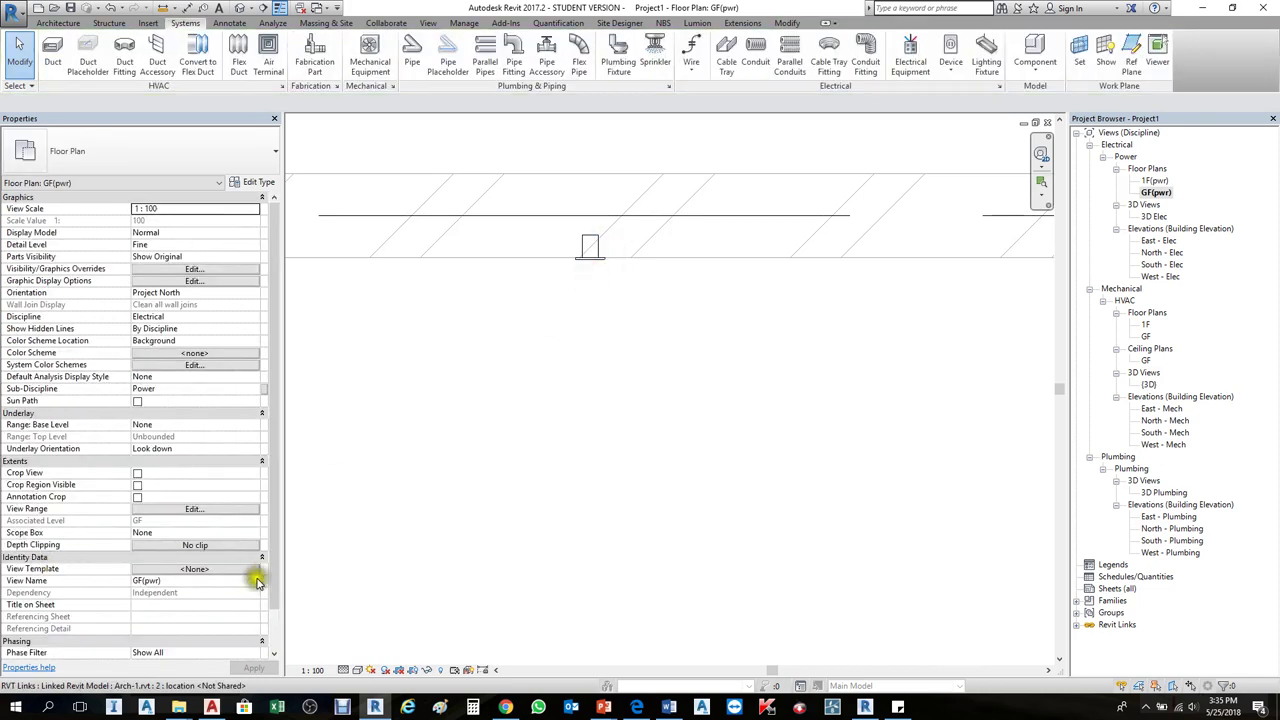
{"action": "left_click", "coordinate": [343, 672]}
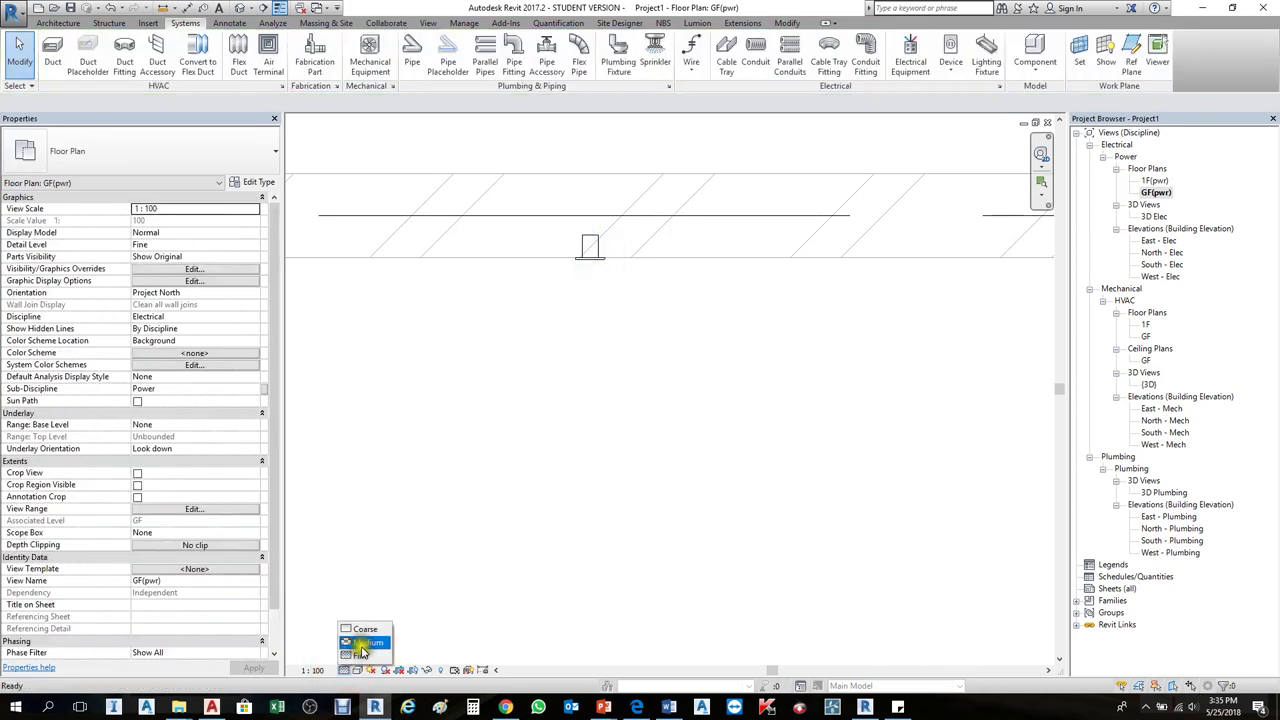
{"action": "left_click", "coordinate": [365, 642]}
{"action": "scroll", "coordinate": [434, 577], "scroll_direction": "up", "scroll_amount": 3}
{"action": "scroll", "coordinate": [548, 385], "scroll_direction": "up", "scroll_amount": 2}
{"action": "scroll", "coordinate": [548, 385], "scroll_direction": "down", "scroll_amount": 3}
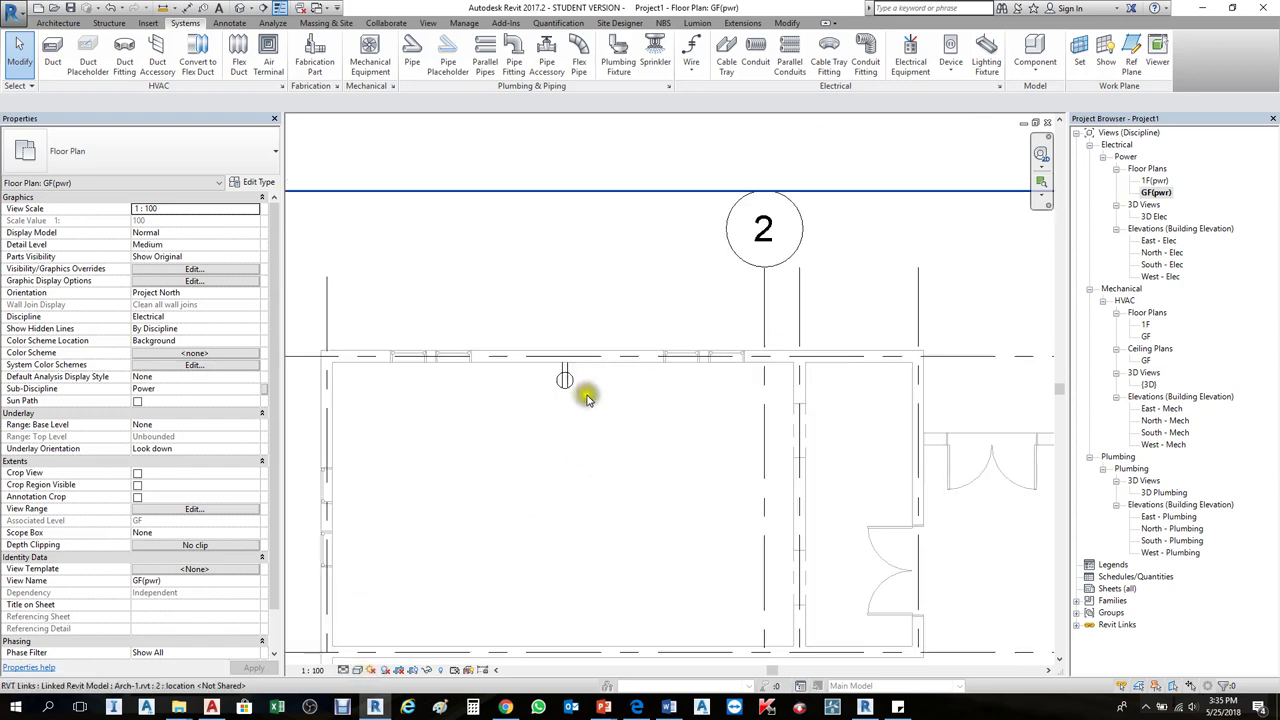
{"action": "left_click", "coordinate": [566, 385]}
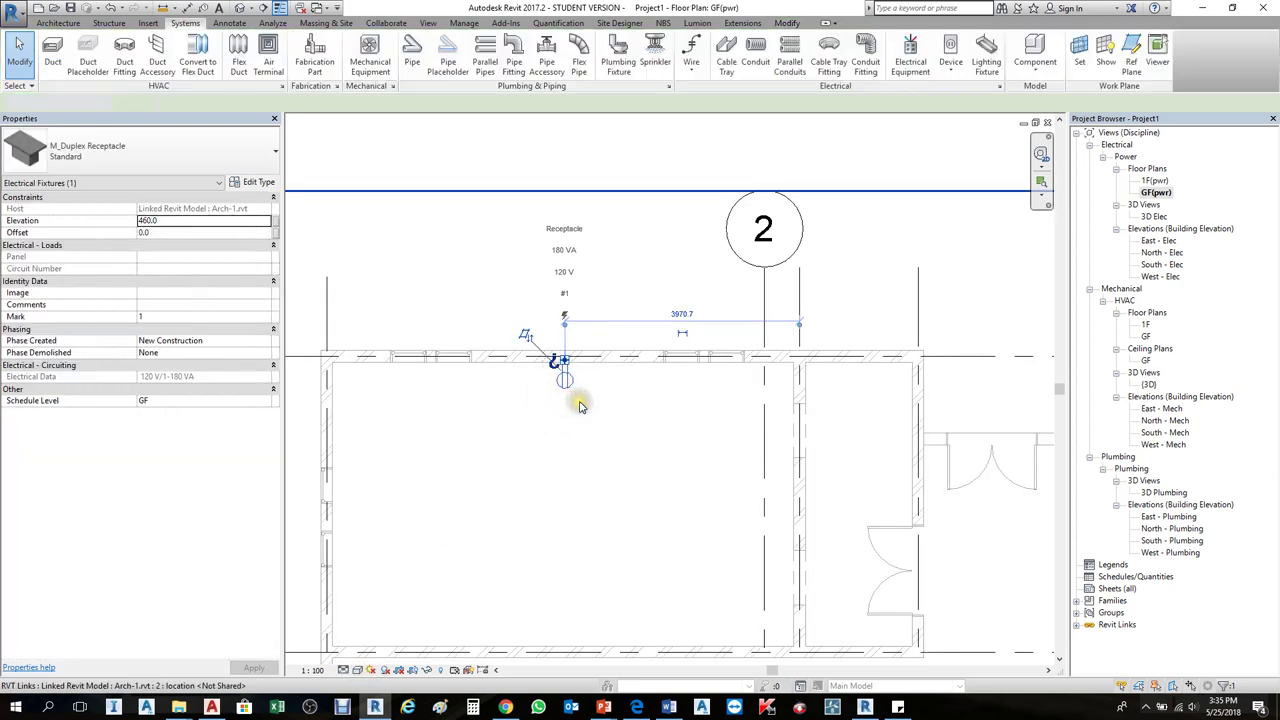
{"action": "key", "text": "Escape"}
{"action": "scroll", "coordinate": [600, 354], "scroll_direction": "down", "scroll_amount": 2}
{"action": "scroll", "coordinate": [626, 378], "scroll_direction": "up", "scroll_amount": 2}
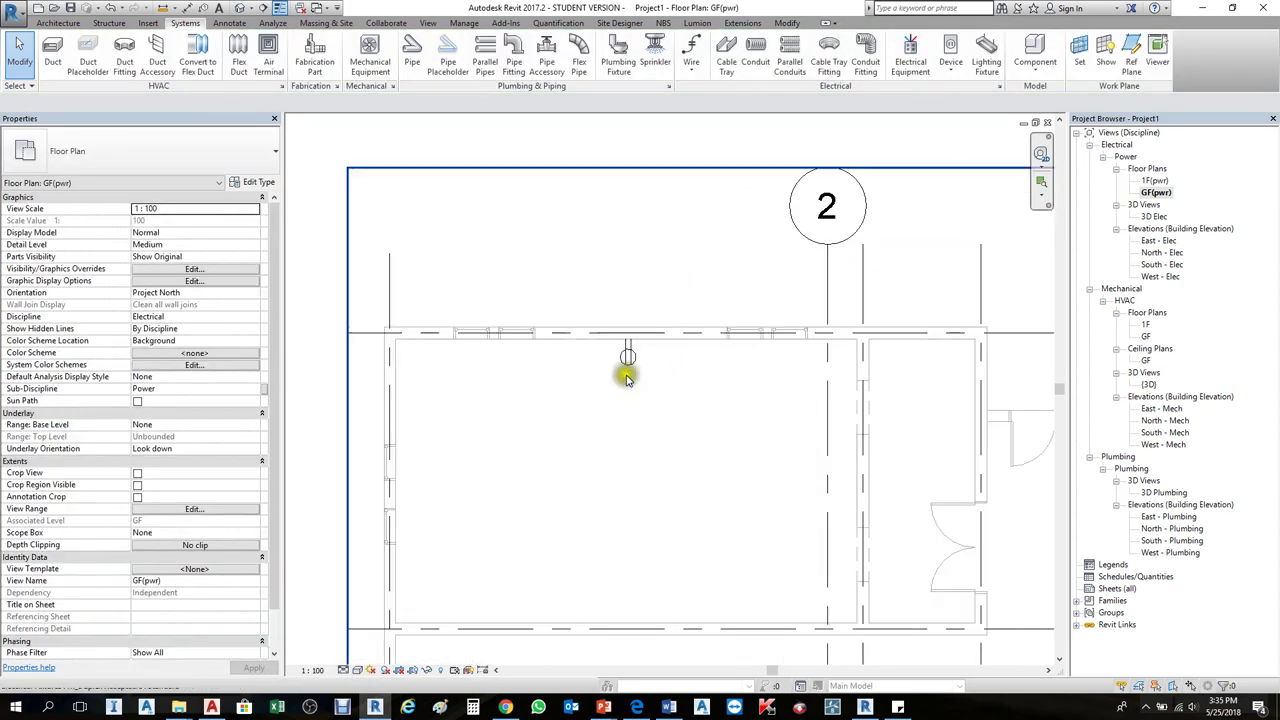
Step: Compare the receptacle's display at Fine and Coarse detail levels and return the plan to Medium
{"action": "left_click", "coordinate": [344, 670]}
{"action": "left_click", "coordinate": [350, 656]}
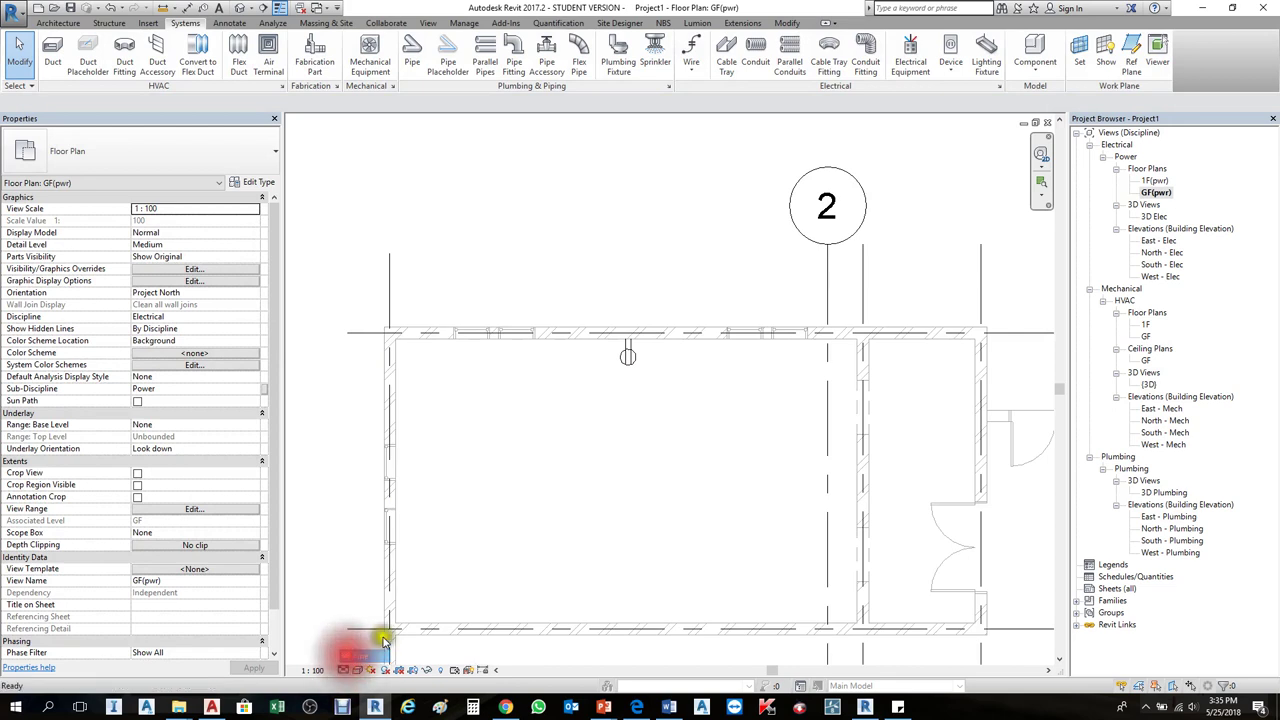
{"action": "scroll", "coordinate": [635, 352], "scroll_direction": "up", "scroll_amount": 4}
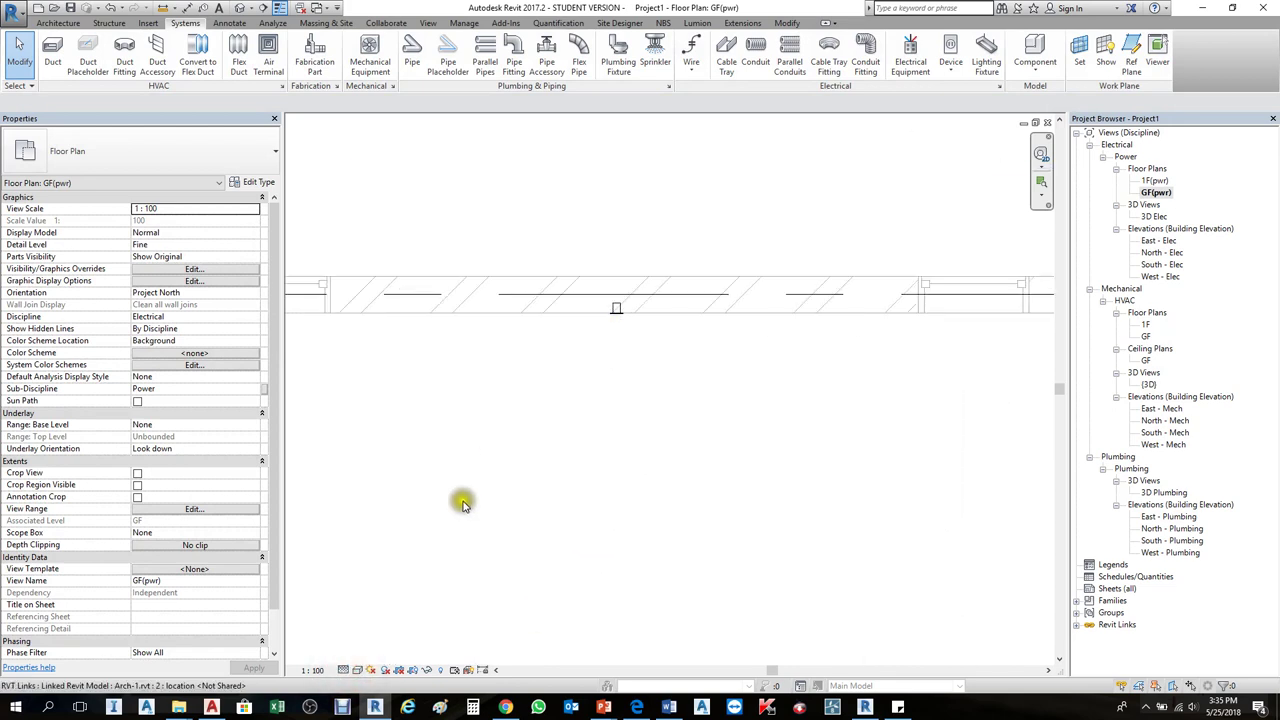
{"action": "left_click", "coordinate": [344, 669]}
{"action": "left_click", "coordinate": [356, 627]}
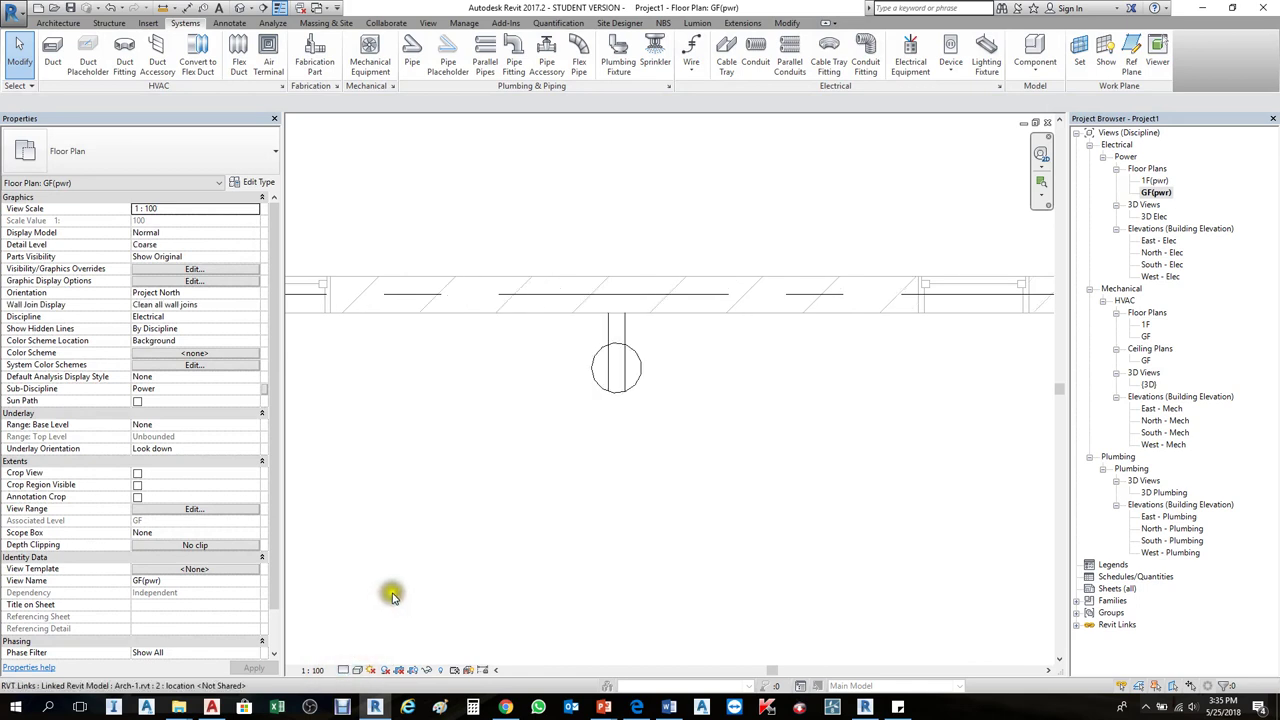
{"action": "left_click", "coordinate": [344, 669]}
{"action": "left_click", "coordinate": [352, 642]}
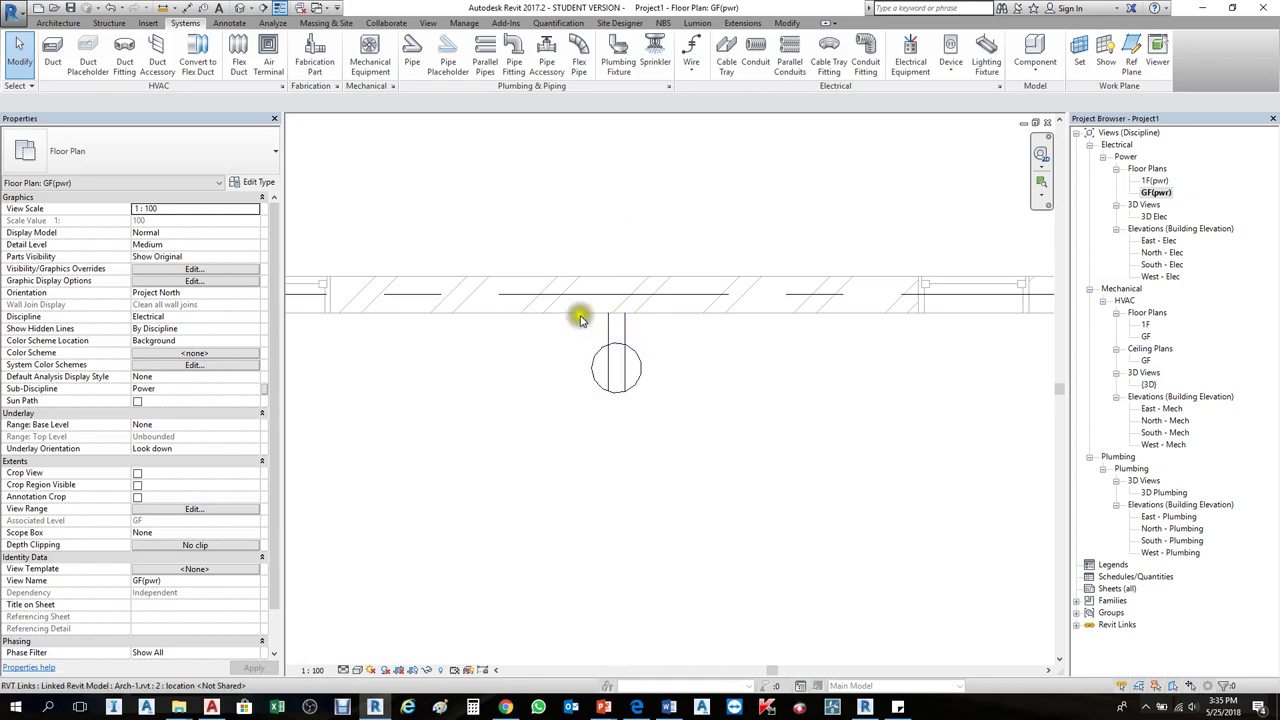
Step: Select the placed receptacle, review its available M_Duplex Receptacle types and electrical properties, and clear the selection
{"action": "scroll", "coordinate": [601, 314], "scroll_direction": "down", "scroll_amount": 4}
{"action": "scroll", "coordinate": [586, 323], "scroll_direction": "down", "scroll_amount": 2}
{"action": "scroll", "coordinate": [540, 289], "scroll_direction": "up", "scroll_amount": 2}
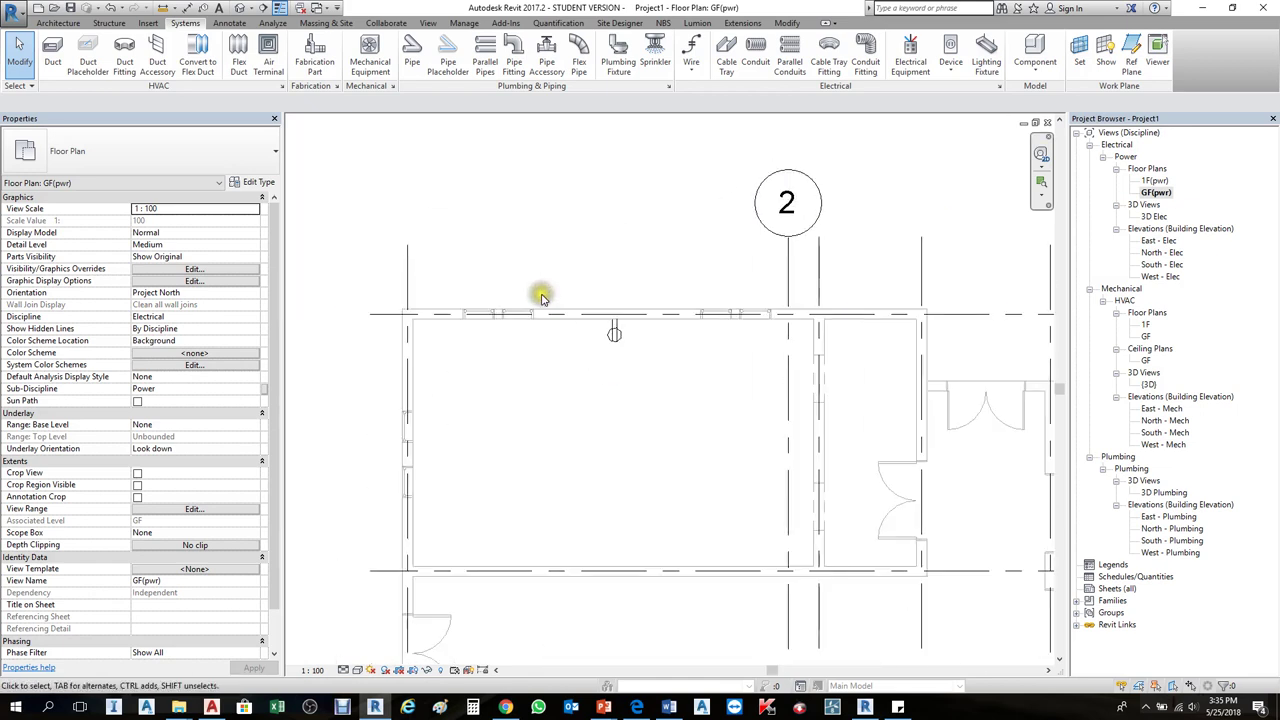
{"action": "scroll", "coordinate": [612, 334], "scroll_direction": "up", "scroll_amount": 2}
{"action": "left_click", "coordinate": [615, 334]}
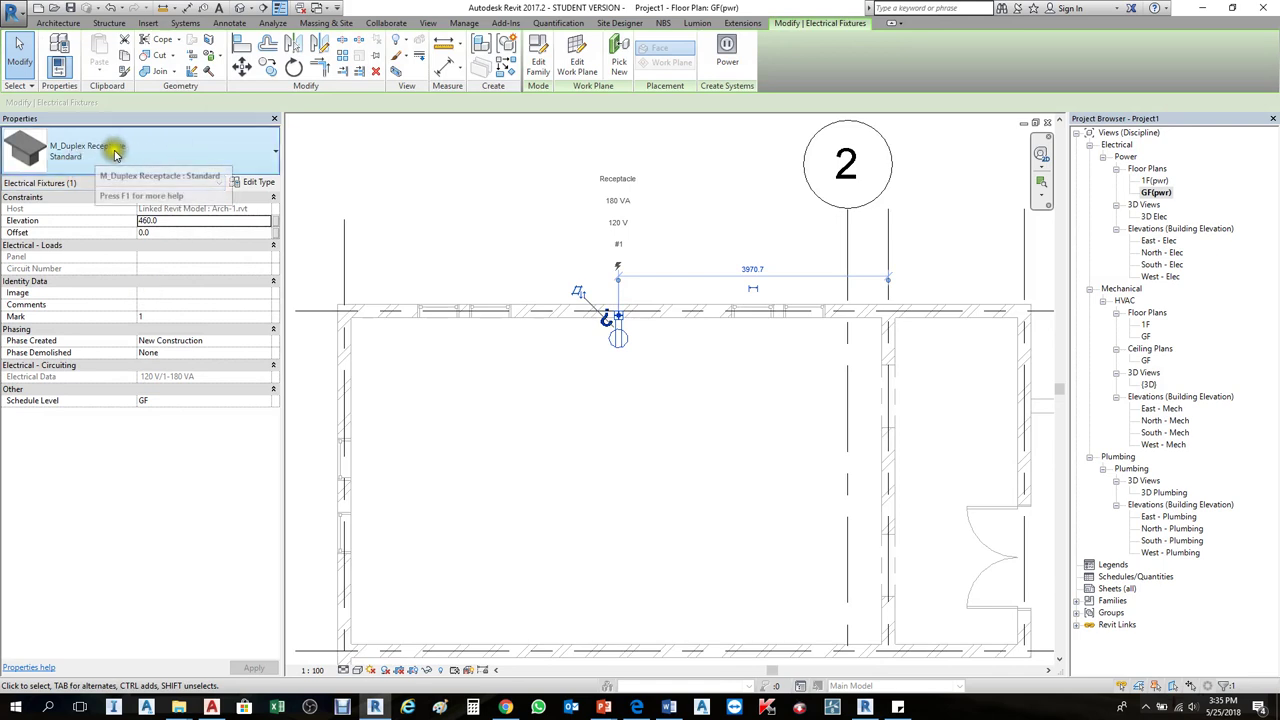
{"action": "left_click", "coordinate": [250, 154]}
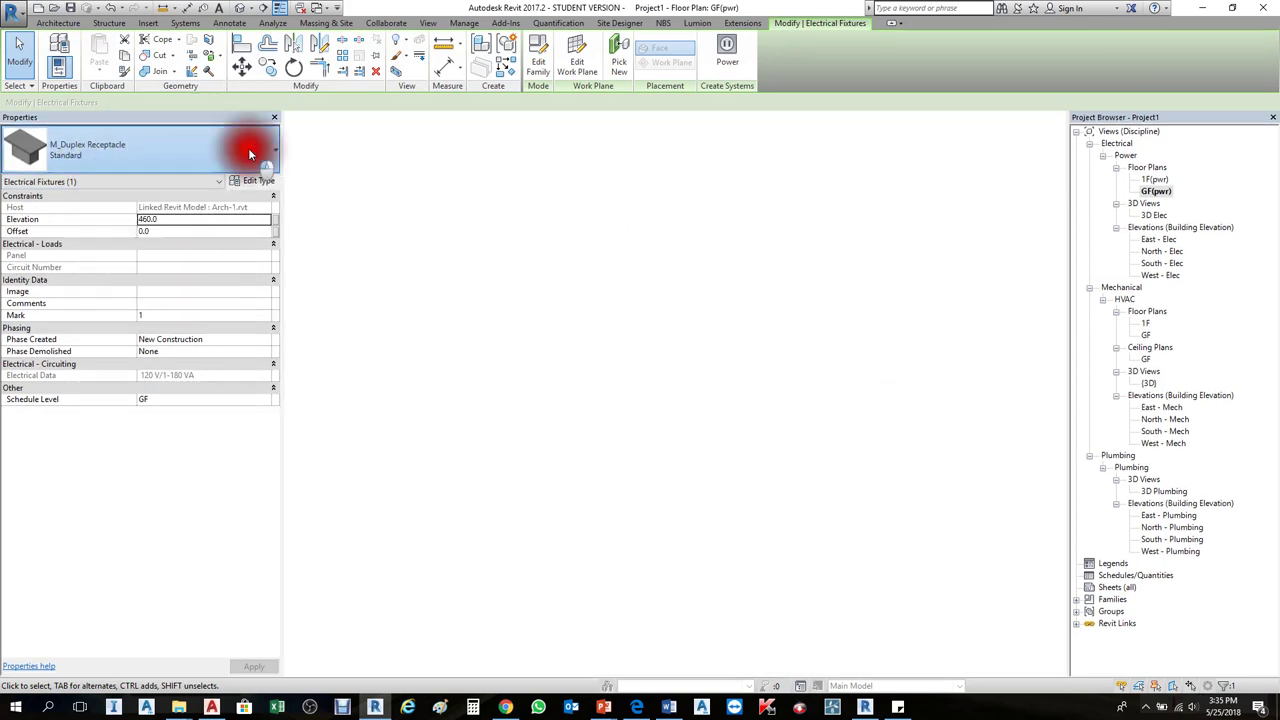
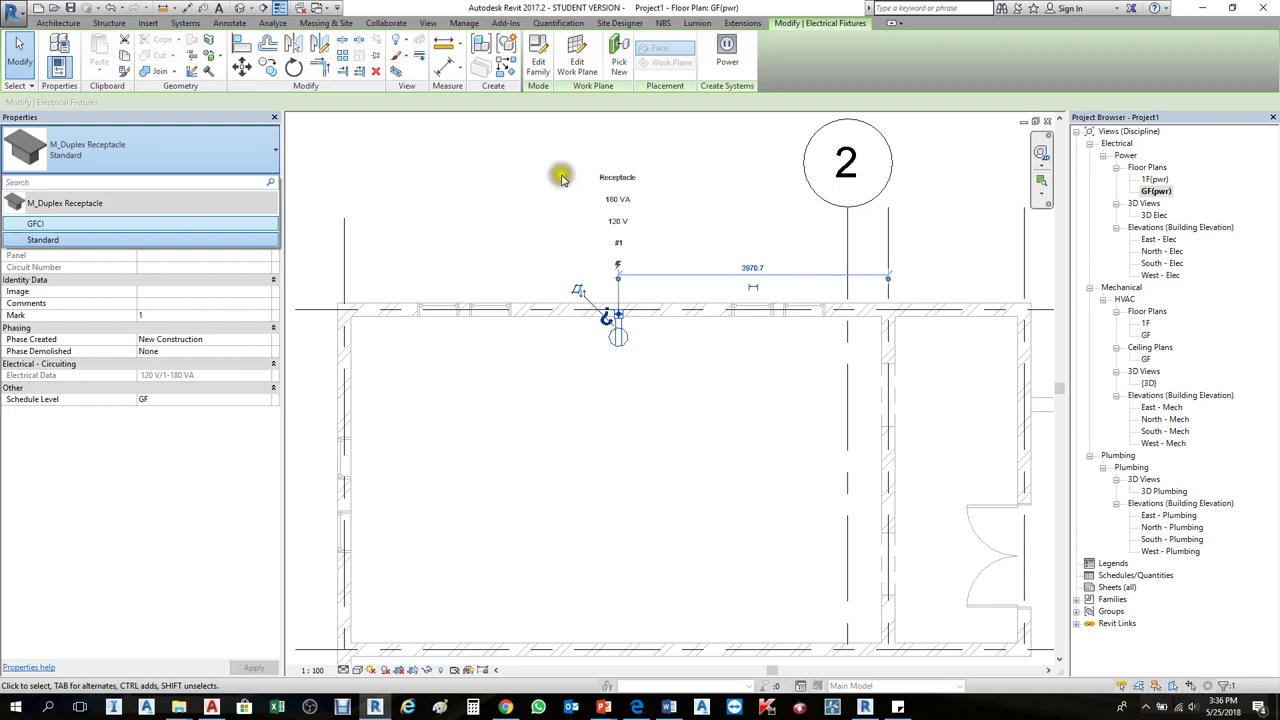
{"action": "left_click", "coordinate": [644, 398]}
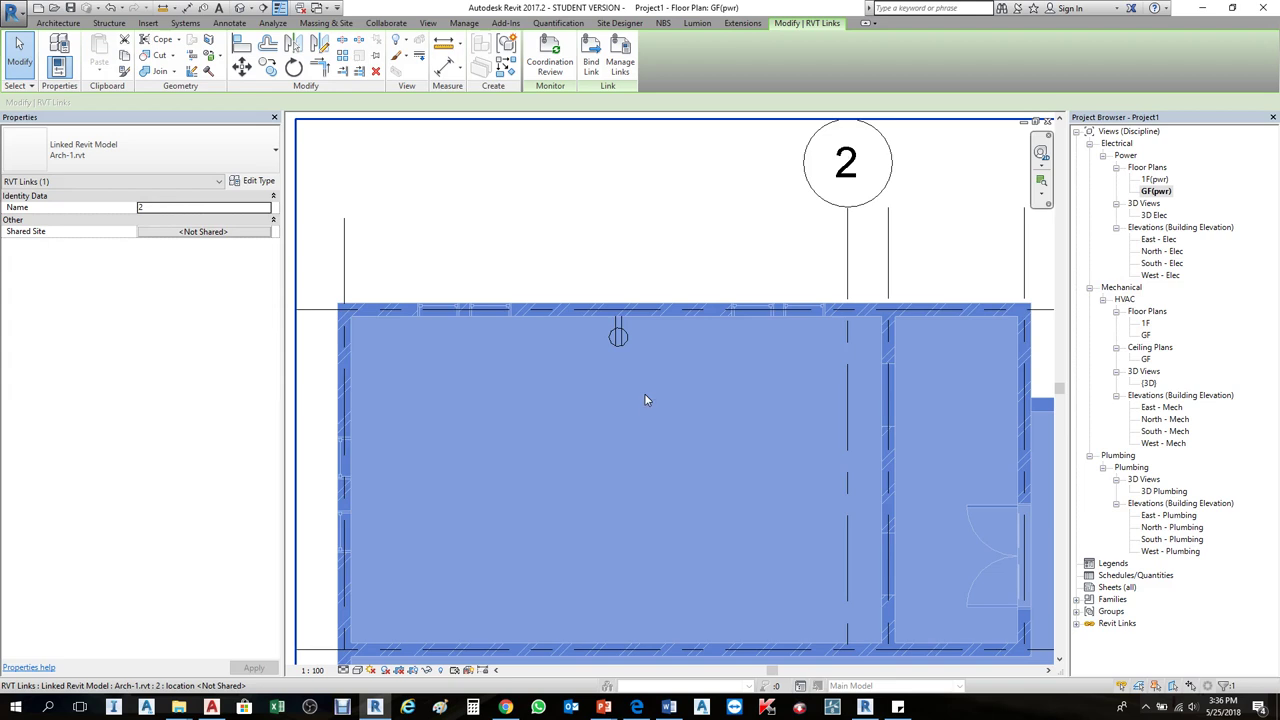
{"action": "left_click", "coordinate": [650, 326]}
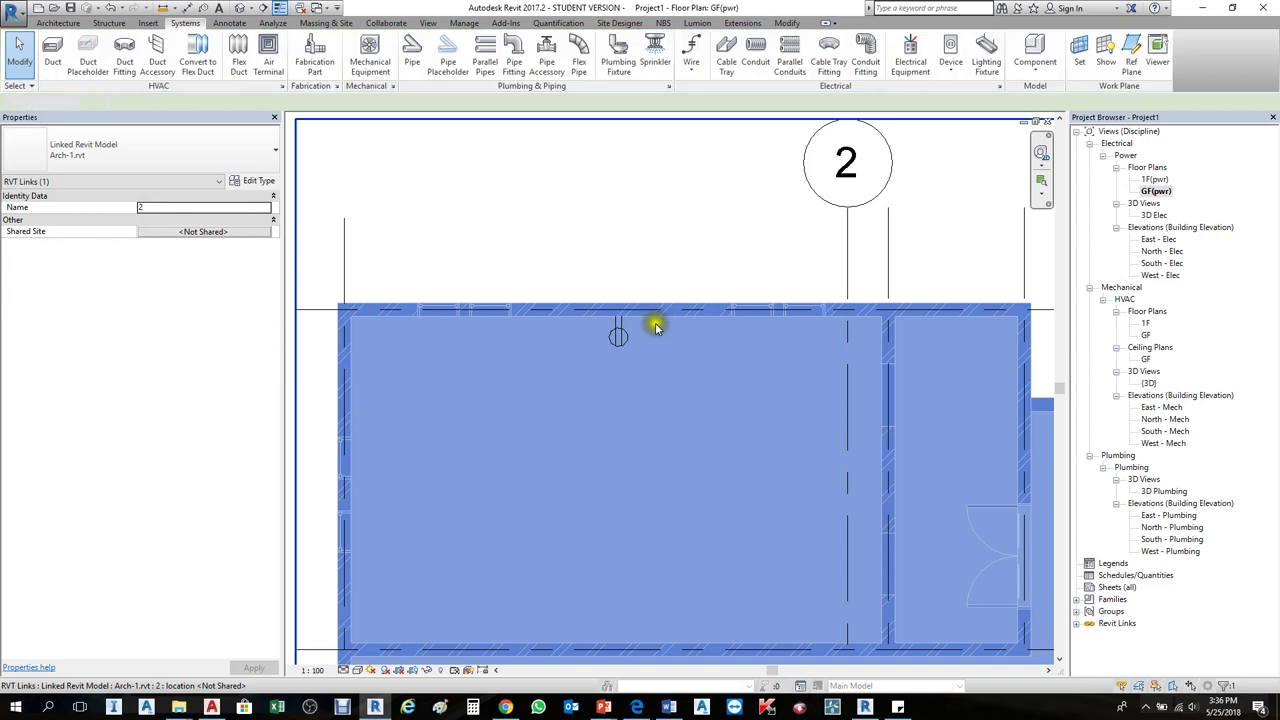
{"action": "left_click", "coordinate": [614, 345]}
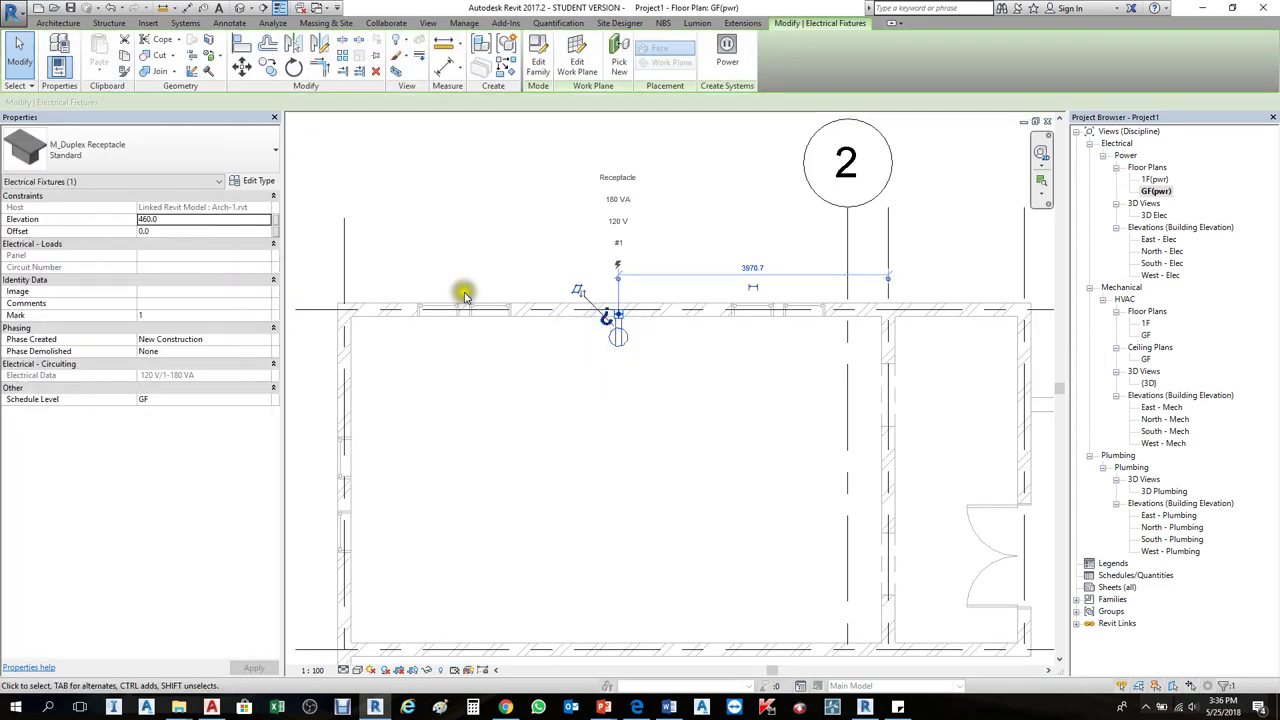
{"action": "left_click", "coordinate": [566, 345]}
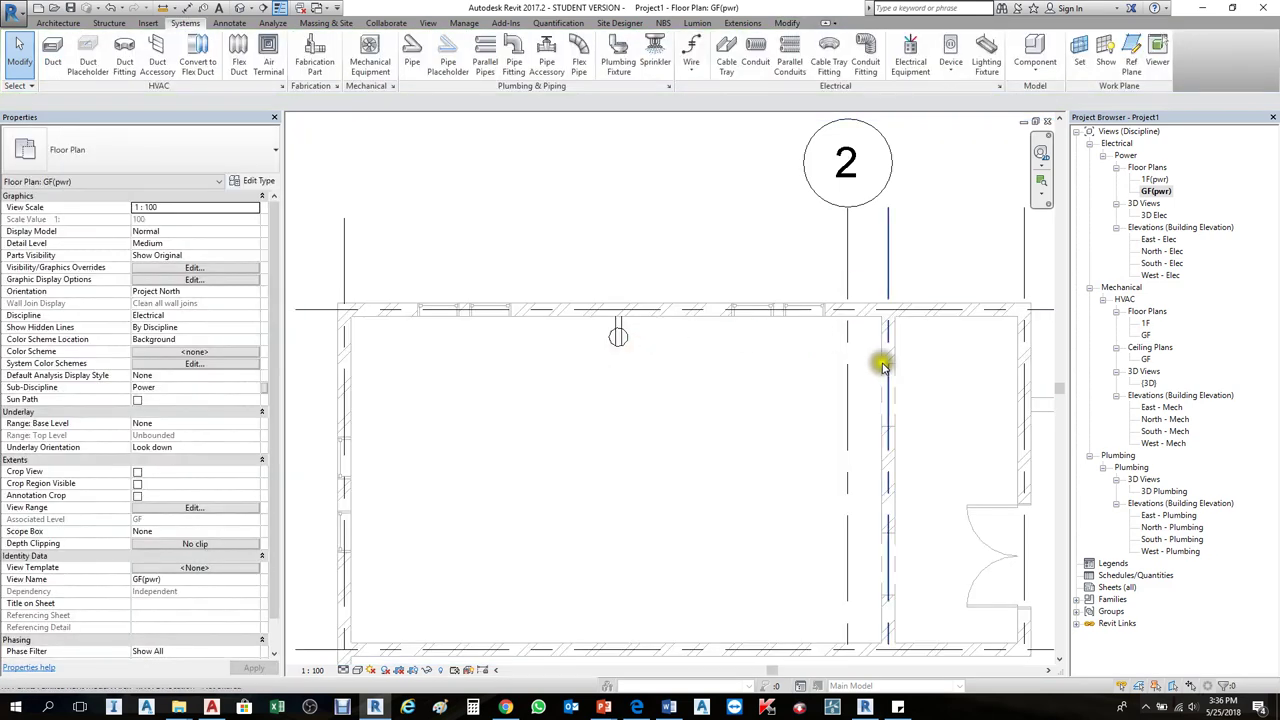
Step: Place a standard duplex receptacle on the vertical face of the large room's west wall, about 1300 mm below grid A
{"action": "left_click", "coordinate": [951, 62]}
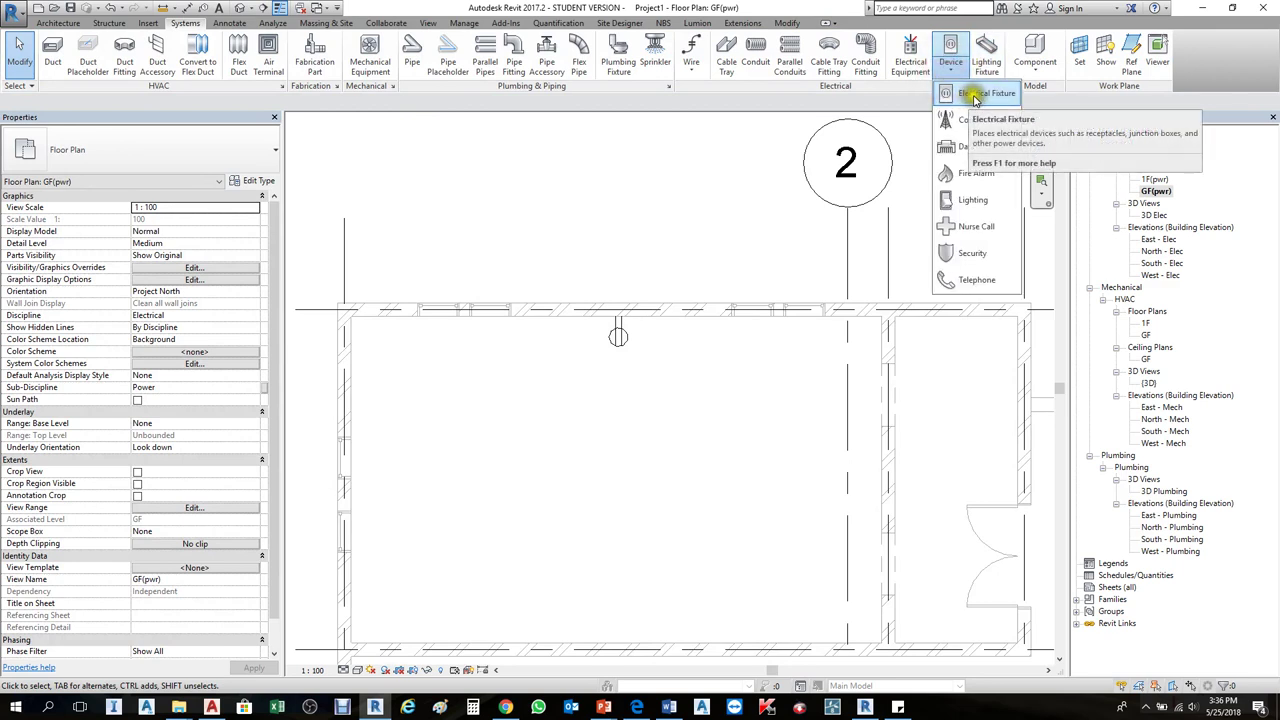
{"action": "left_click", "coordinate": [972, 93]}
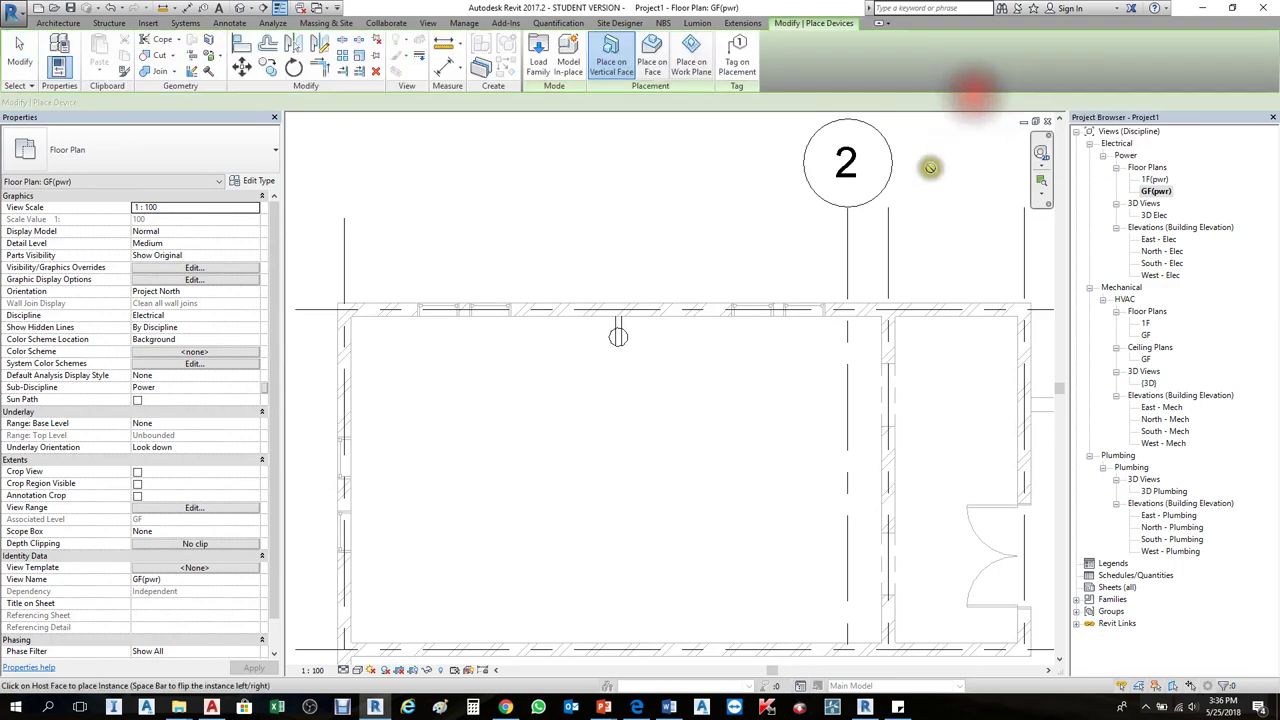
{"action": "left_click", "coordinate": [352, 397]}
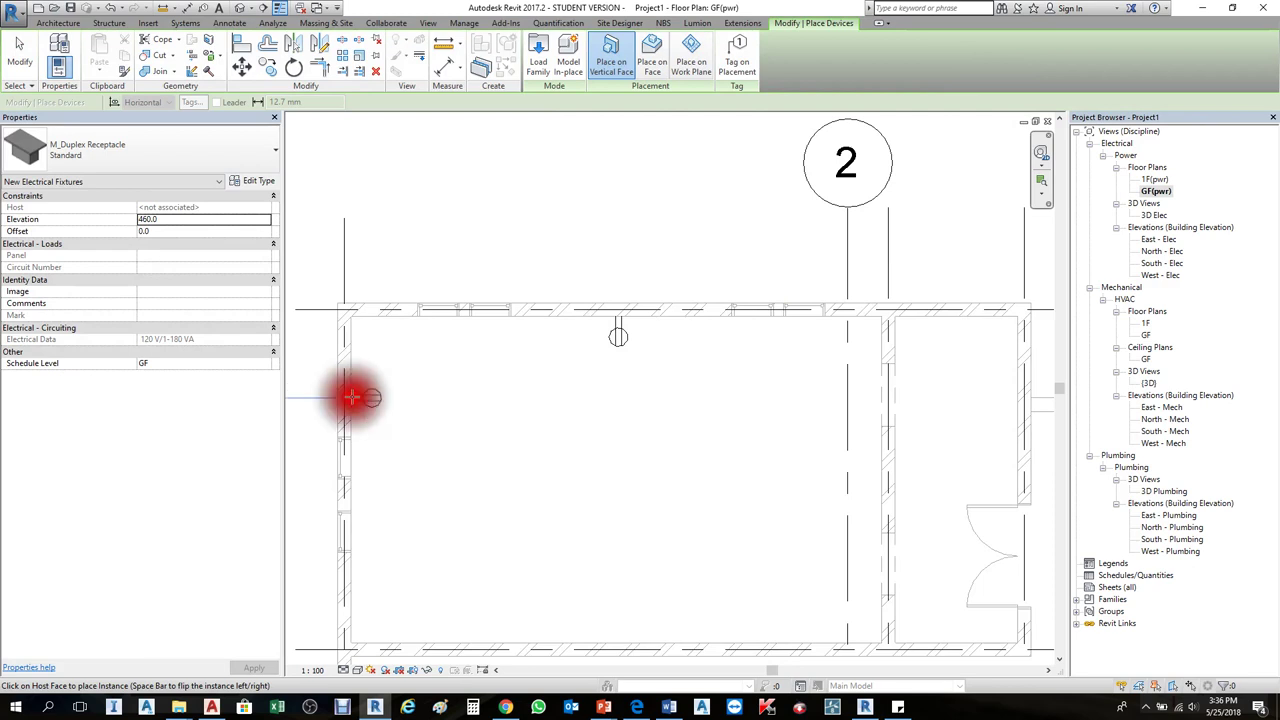
Step: Place two more standard receptacles on the wall along grid B, about 1800 mm from the westernmost grid and about 2000 mm short of grid 2
{"action": "scroll", "coordinate": [540, 196], "scroll_direction": "down", "scroll_amount": 2}
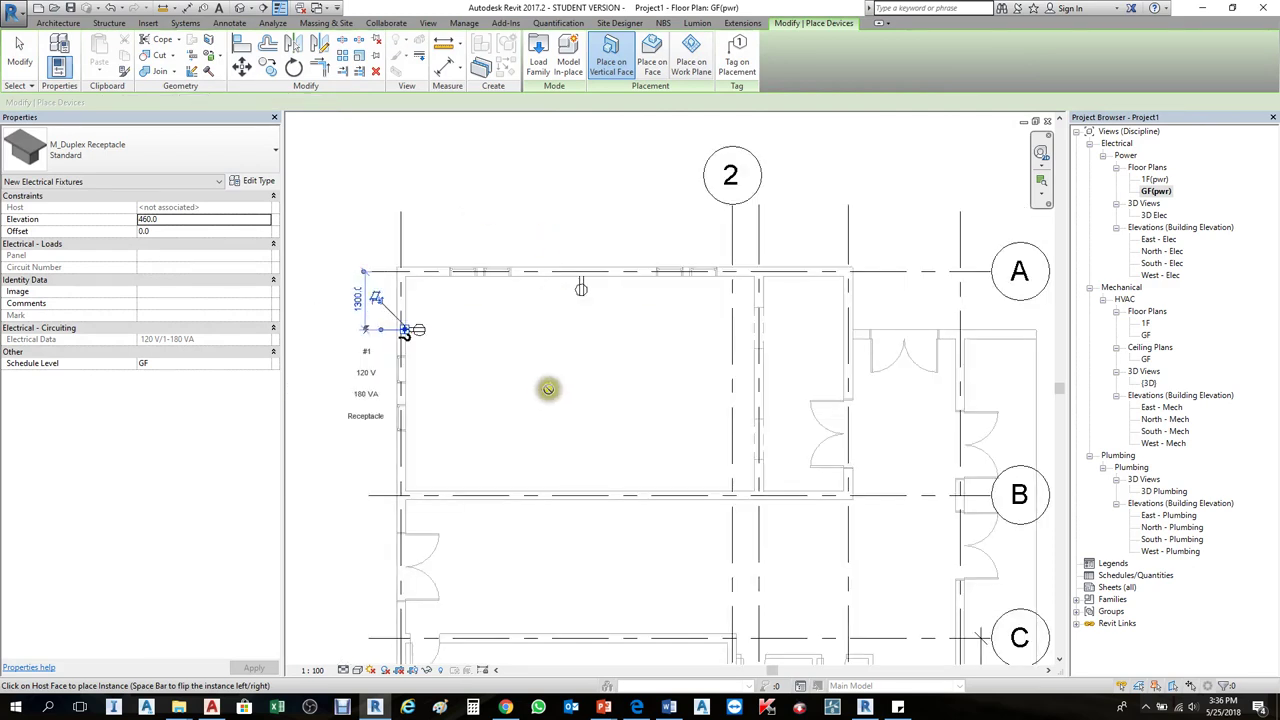
{"action": "left_click", "coordinate": [480, 486]}
{"action": "scroll", "coordinate": [523, 489], "scroll_direction": "up", "scroll_amount": 1}
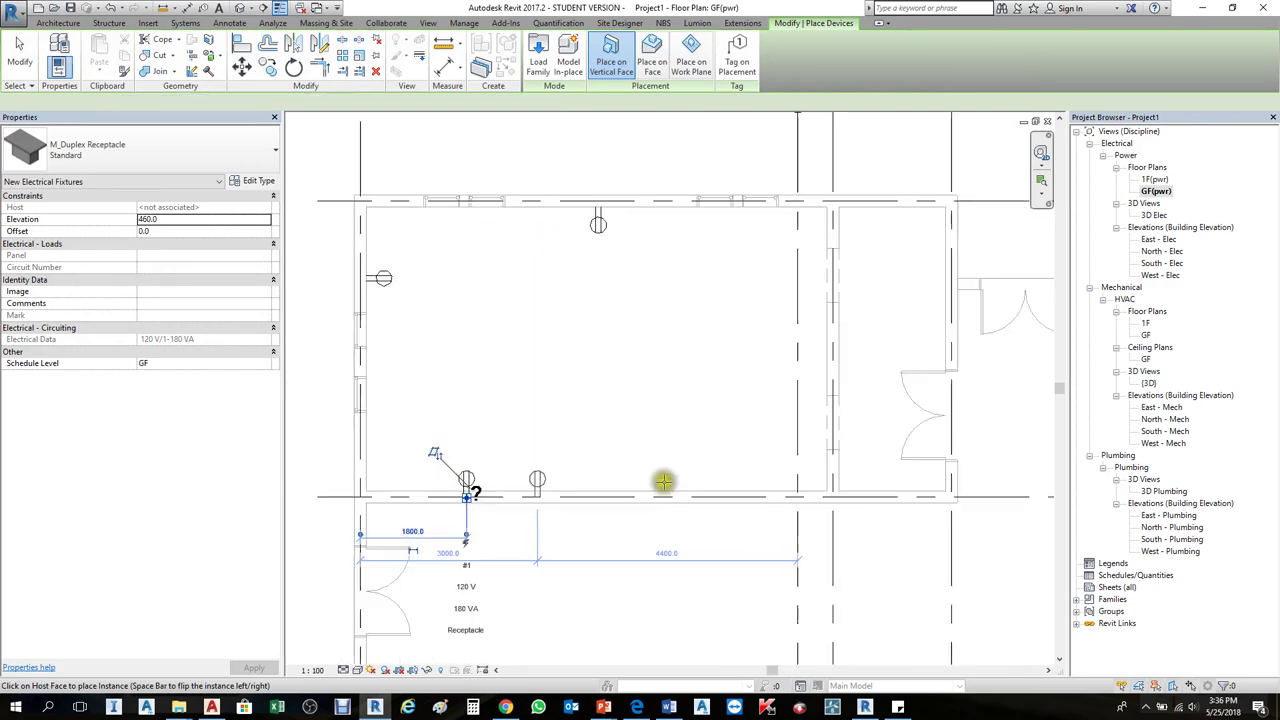
{"action": "scroll", "coordinate": [664, 482], "scroll_direction": "up", "scroll_amount": 1}
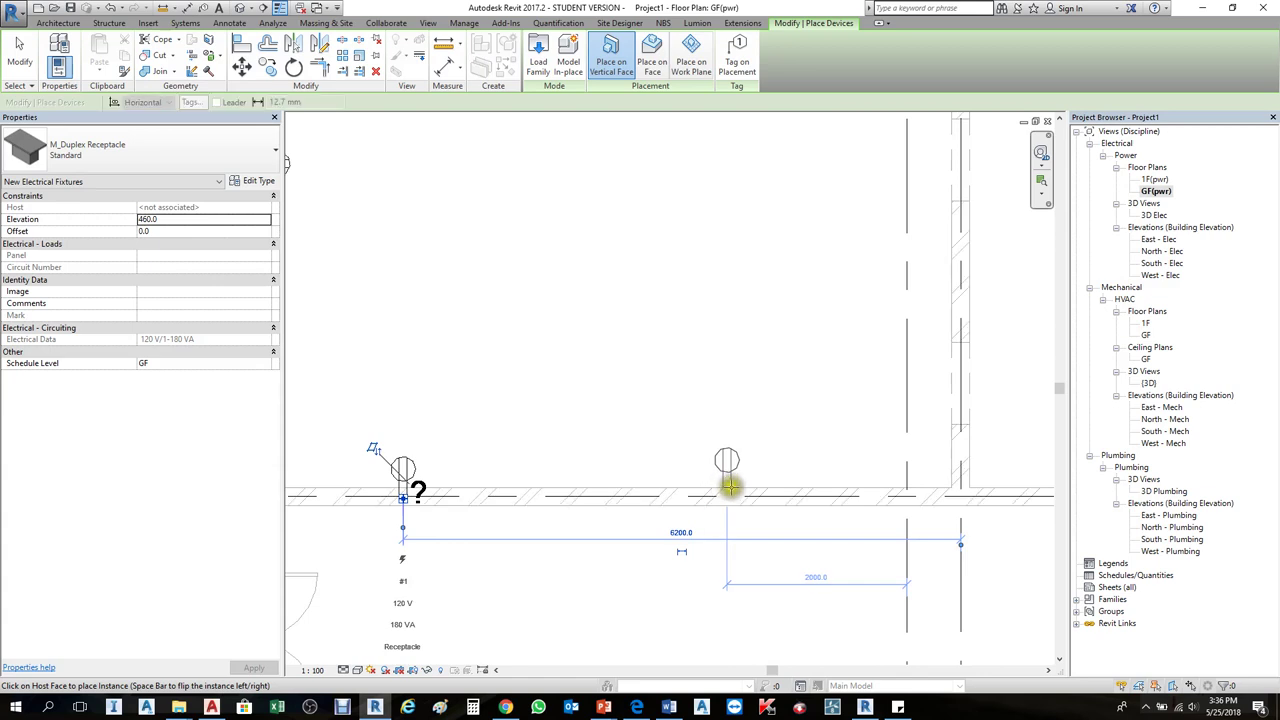
{"action": "left_click", "coordinate": [730, 486]}
{"action": "key", "text": "Escape"}
Step: Change the western receptacle on the grid B wall to the GFCI type and clear the selection
{"action": "scroll", "coordinate": [680, 486], "scroll_direction": "down", "scroll_amount": 2}
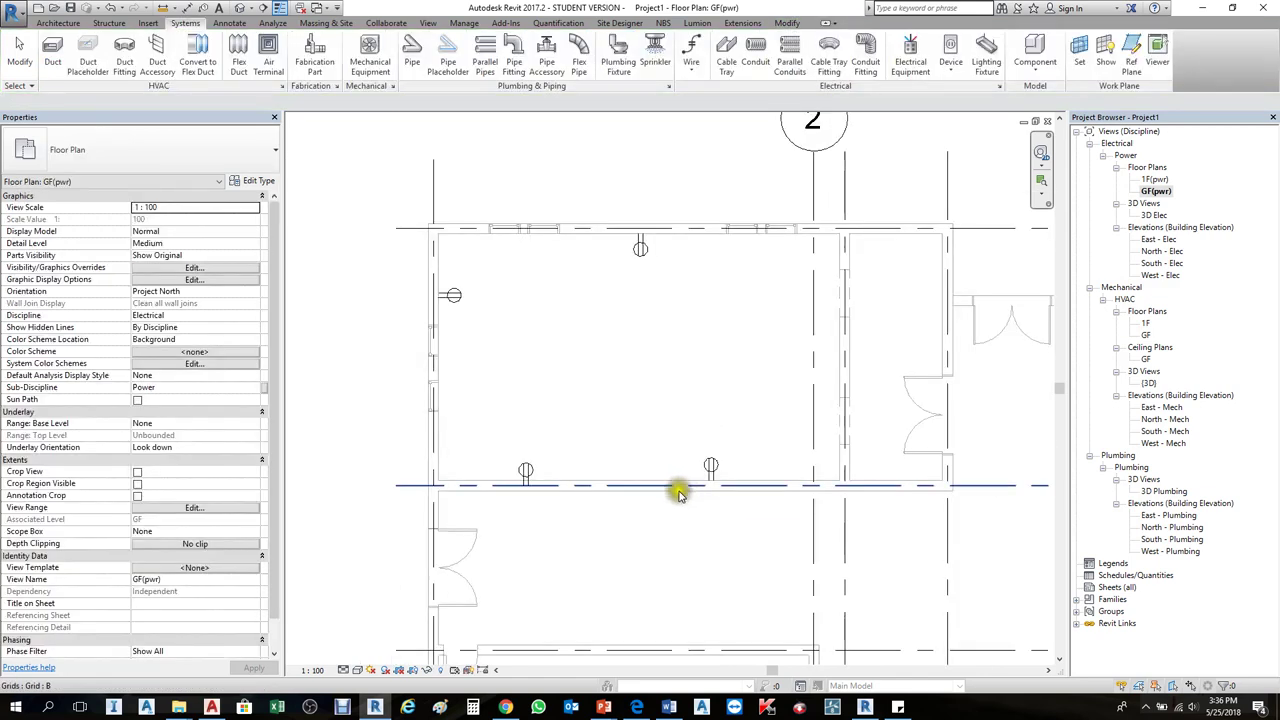
{"action": "scroll", "coordinate": [586, 511], "scroll_direction": "up", "scroll_amount": 1}
{"action": "scroll", "coordinate": [591, 463], "scroll_direction": "up", "scroll_amount": 1}
{"action": "left_click", "coordinate": [518, 466]}
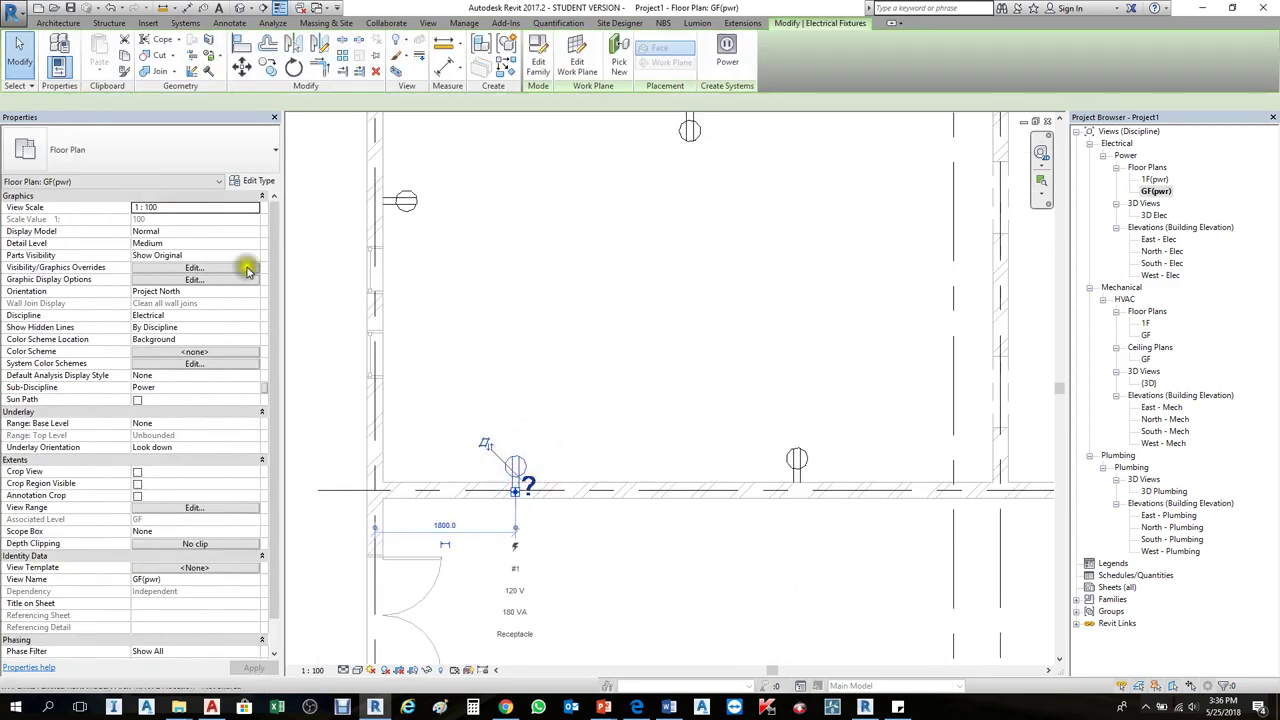
{"action": "left_click", "coordinate": [200, 152]}
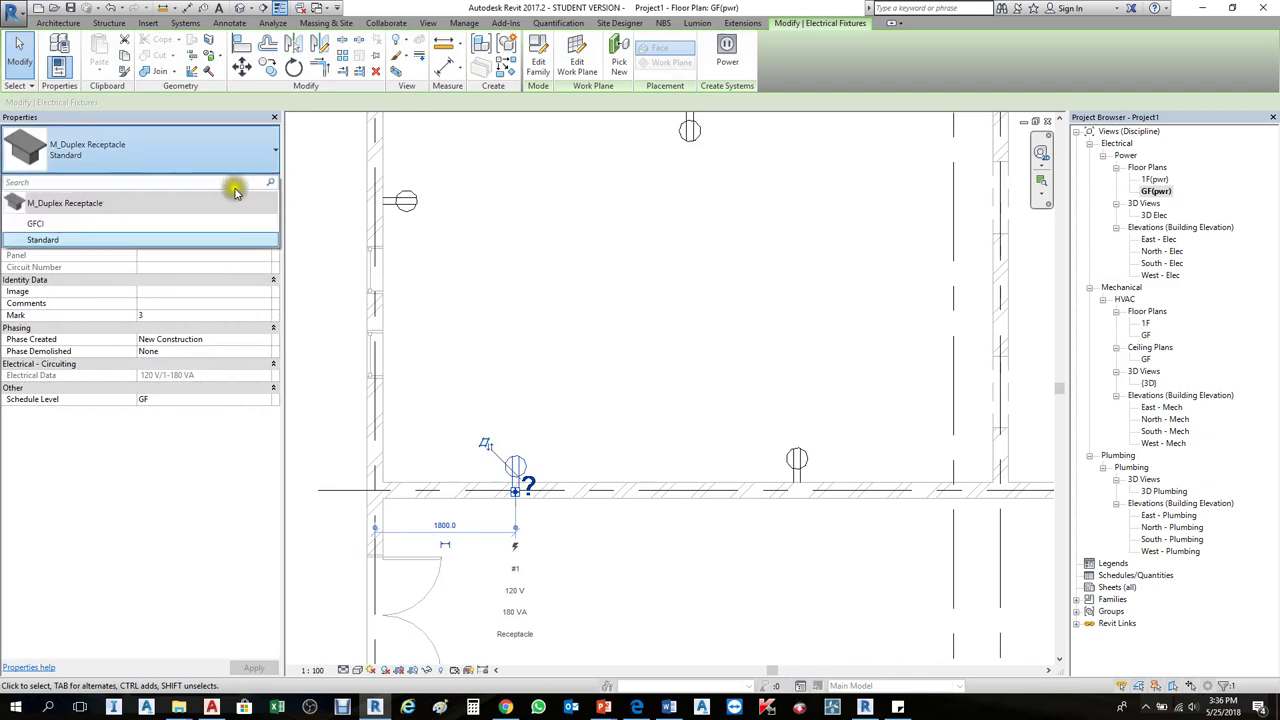
{"action": "left_click", "coordinate": [158, 157]}
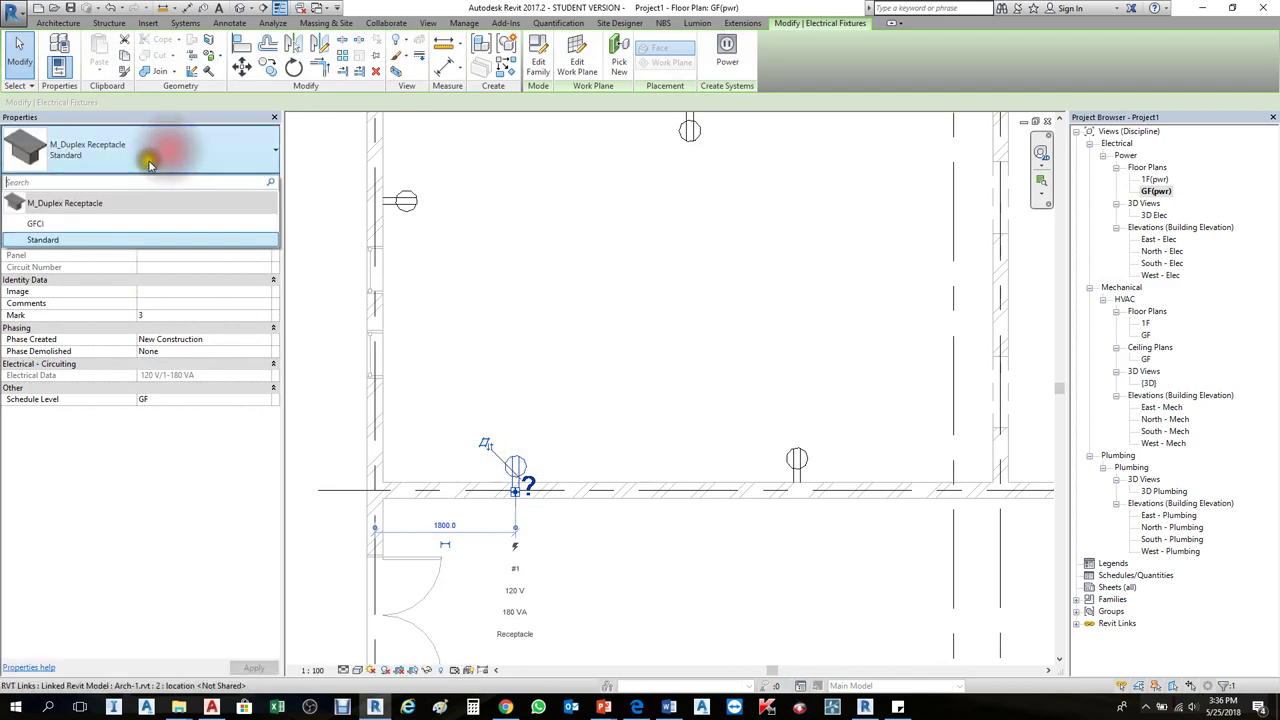
{"action": "left_click", "coordinate": [69, 223]}
{"action": "left_click", "coordinate": [666, 310]}
{"action": "scroll", "coordinate": [571, 345], "scroll_direction": "down", "scroll_amount": 4}
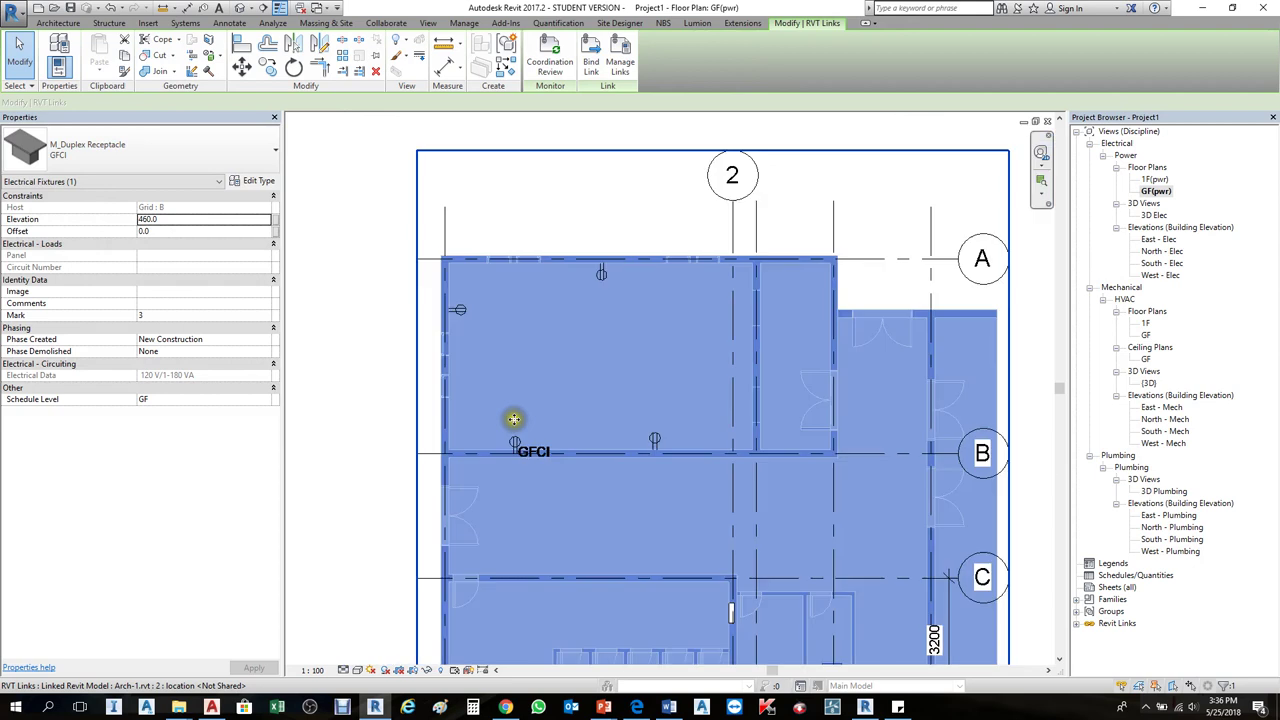
{"action": "key", "text": "Escape"}
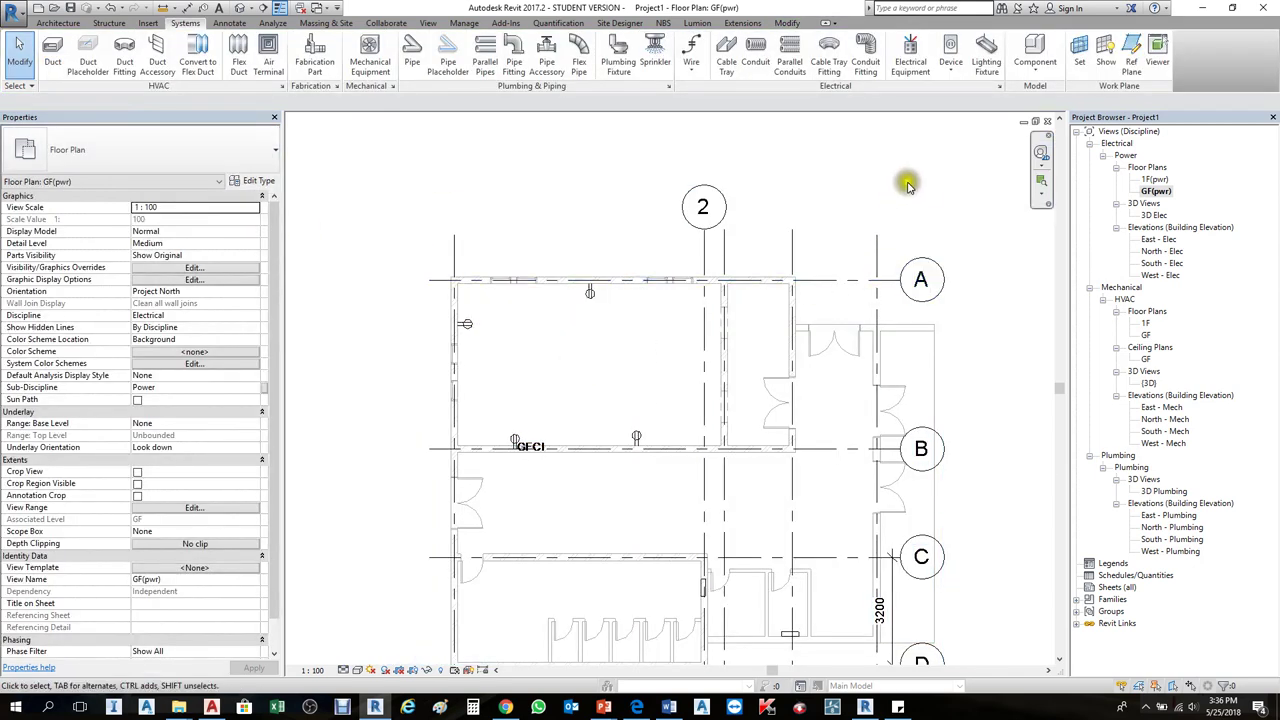
Step: Start placing an electrical fixture and open the family loading dialog for additional device families
{"action": "scroll", "coordinate": [814, 354], "scroll_direction": "up", "scroll_amount": 2}
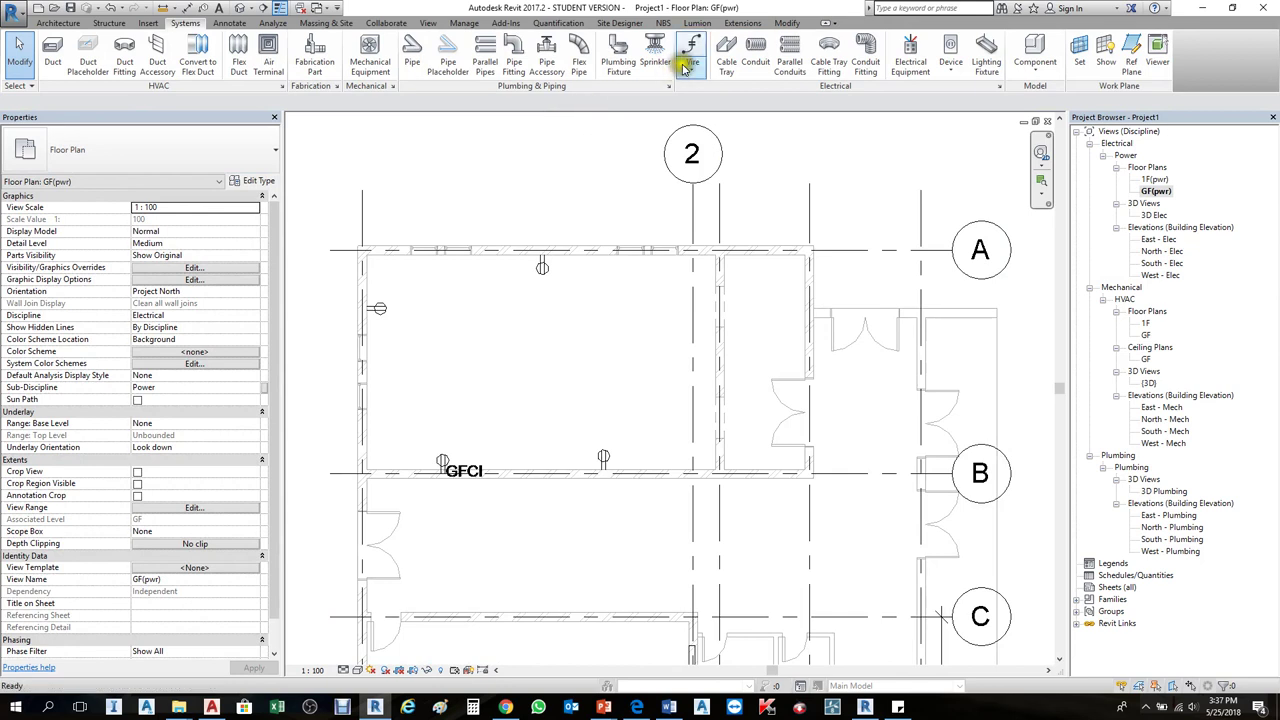
{"action": "left_click", "coordinate": [950, 62]}
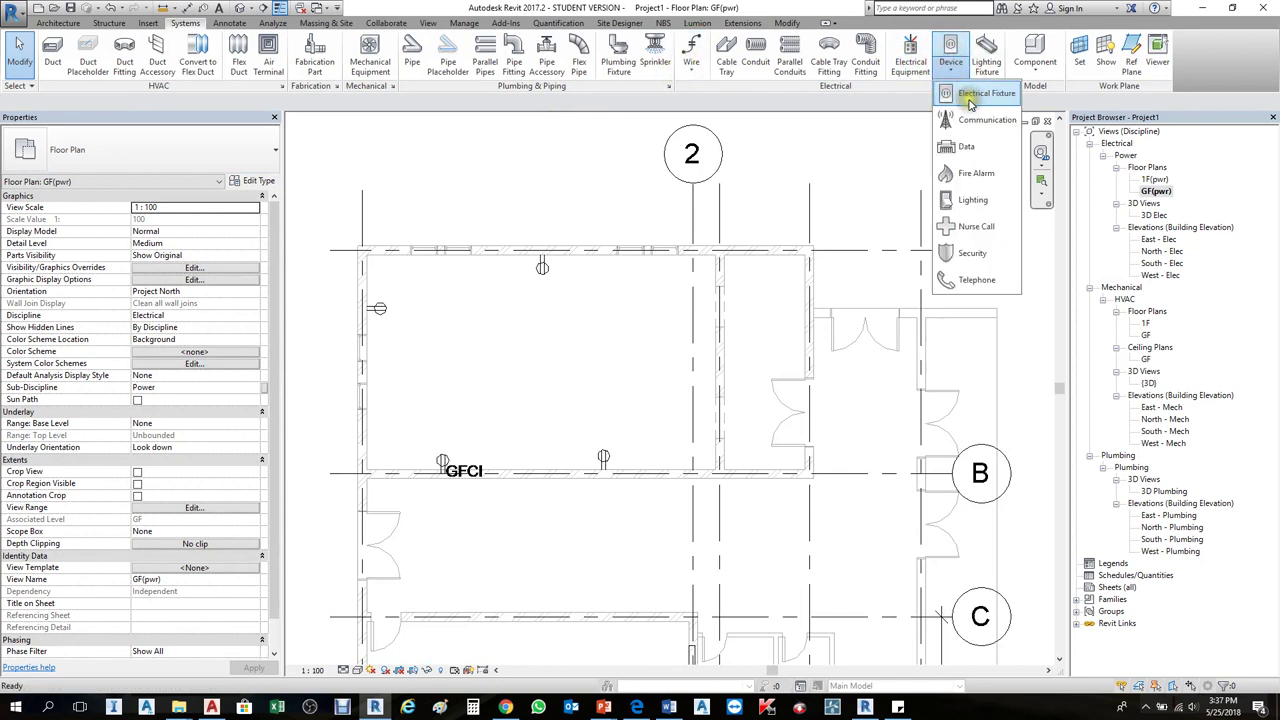
{"action": "left_click", "coordinate": [972, 93]}
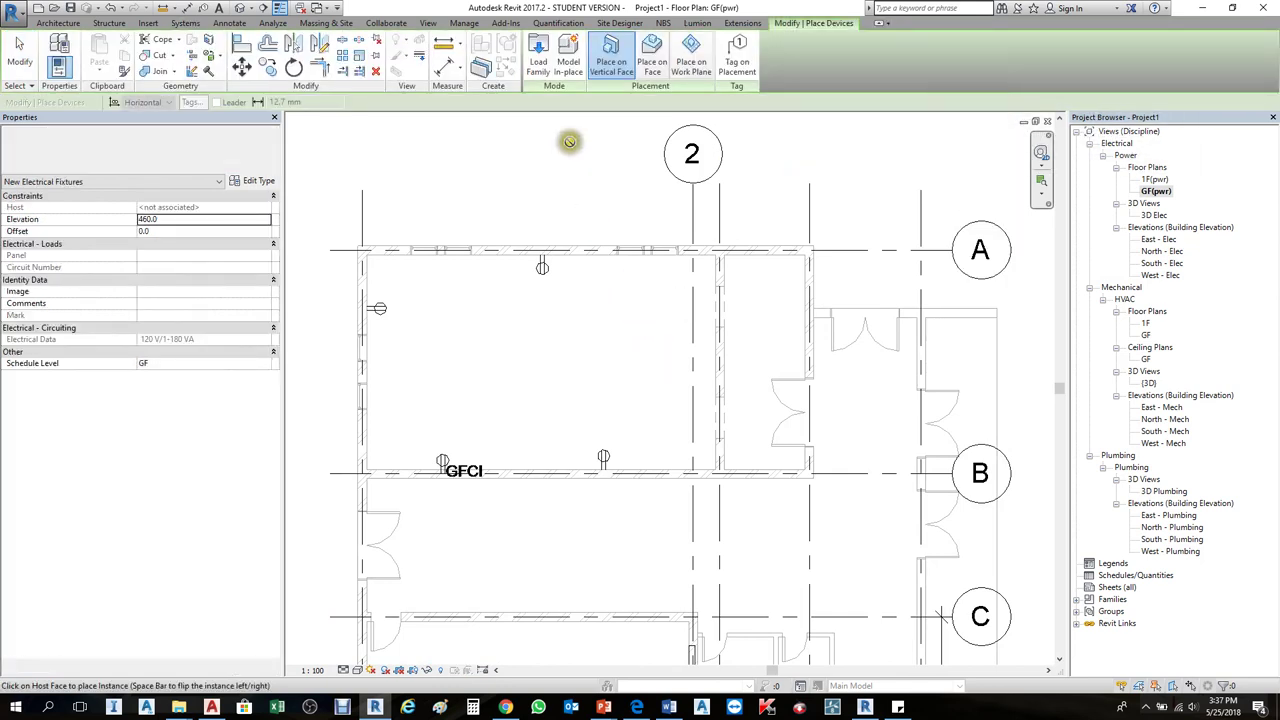
{"action": "left_click", "coordinate": [541, 56]}
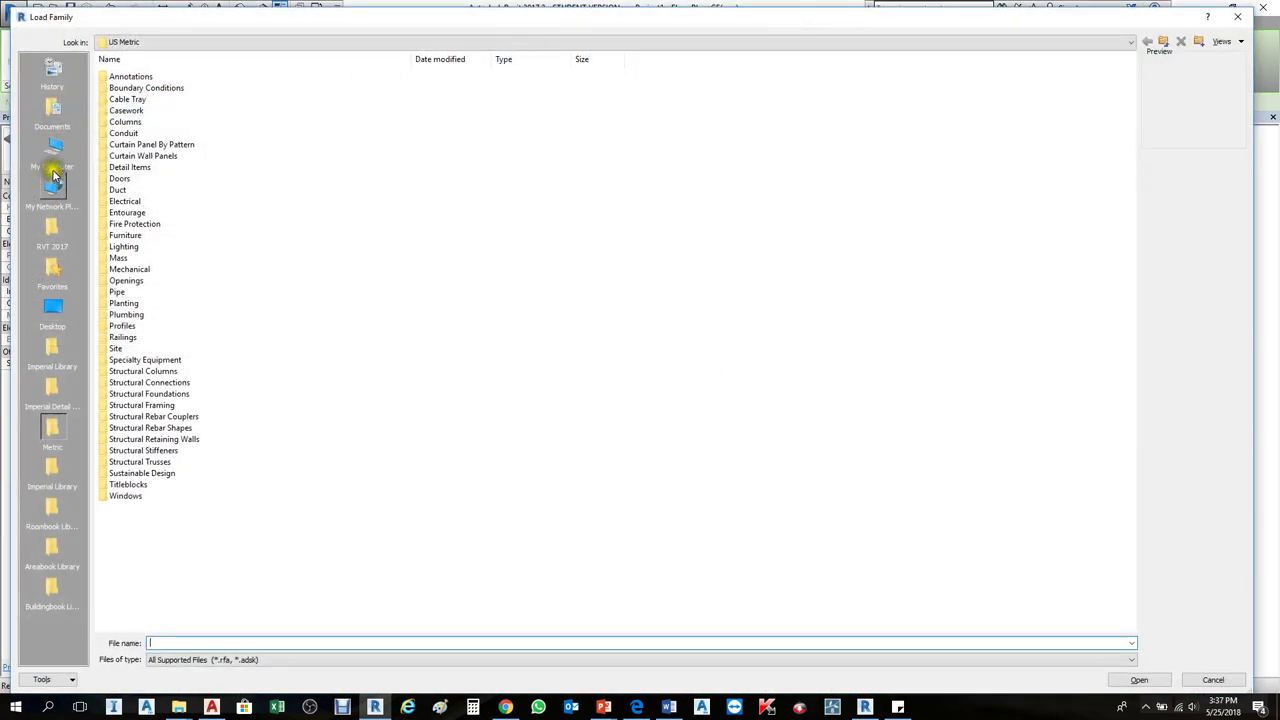
Step: Browse from the computer's C: drive through ProgramData and Autodesk to the RVT 2017 content folder
{"action": "left_click", "coordinate": [56, 150]}
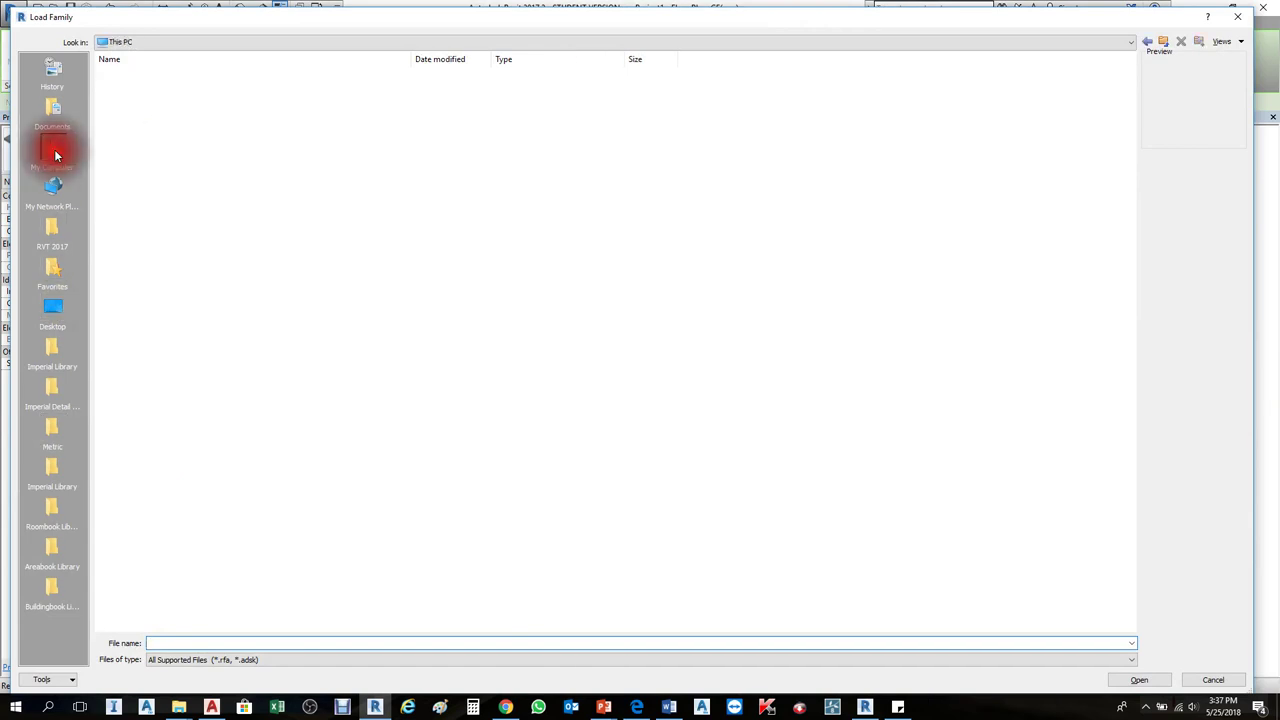
{"action": "double_click", "coordinate": [131, 168]}
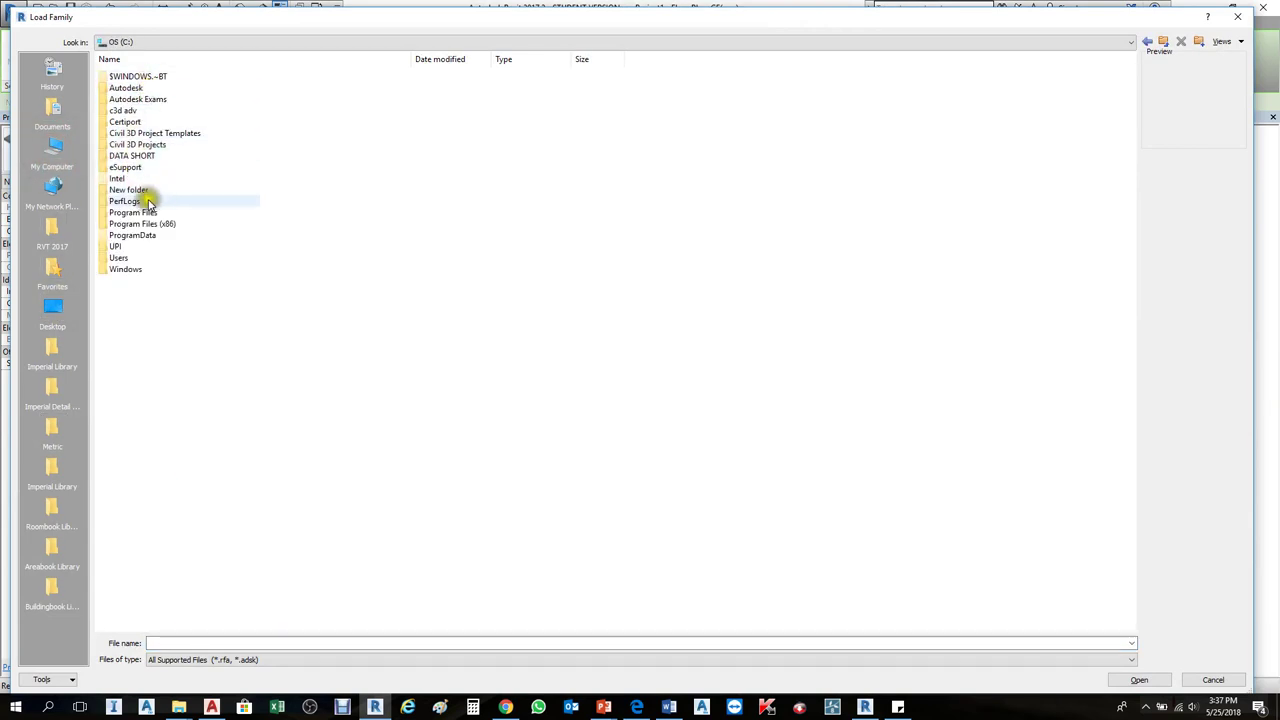
{"action": "double_click", "coordinate": [138, 238]}
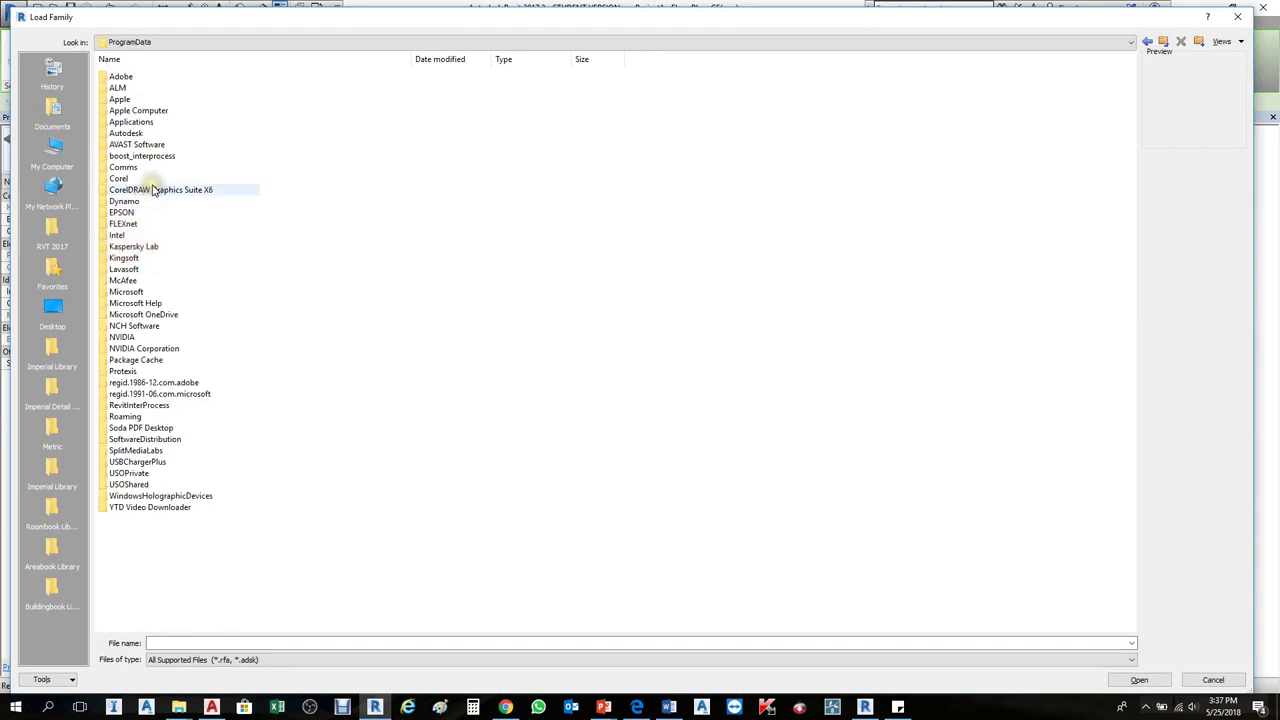
{"action": "left_click", "coordinate": [141, 250]}
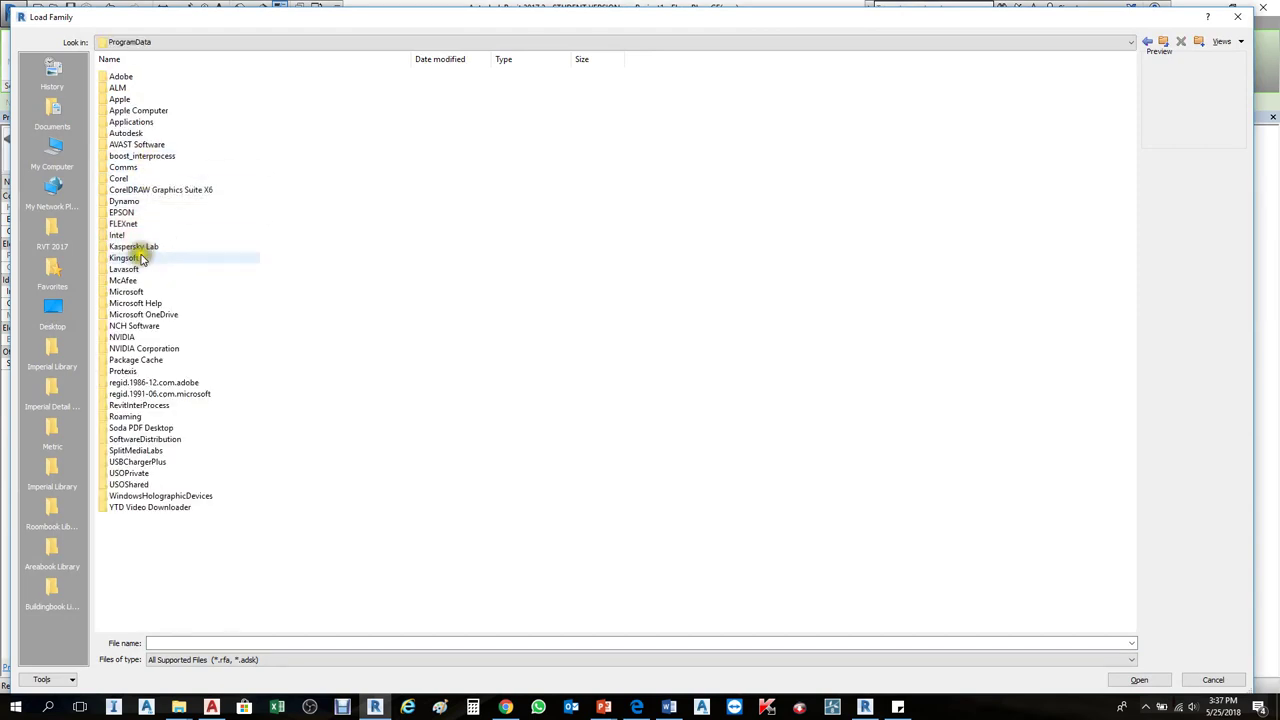
{"action": "left_click", "coordinate": [147, 135]}
{"action": "double_click", "coordinate": [147, 135]}
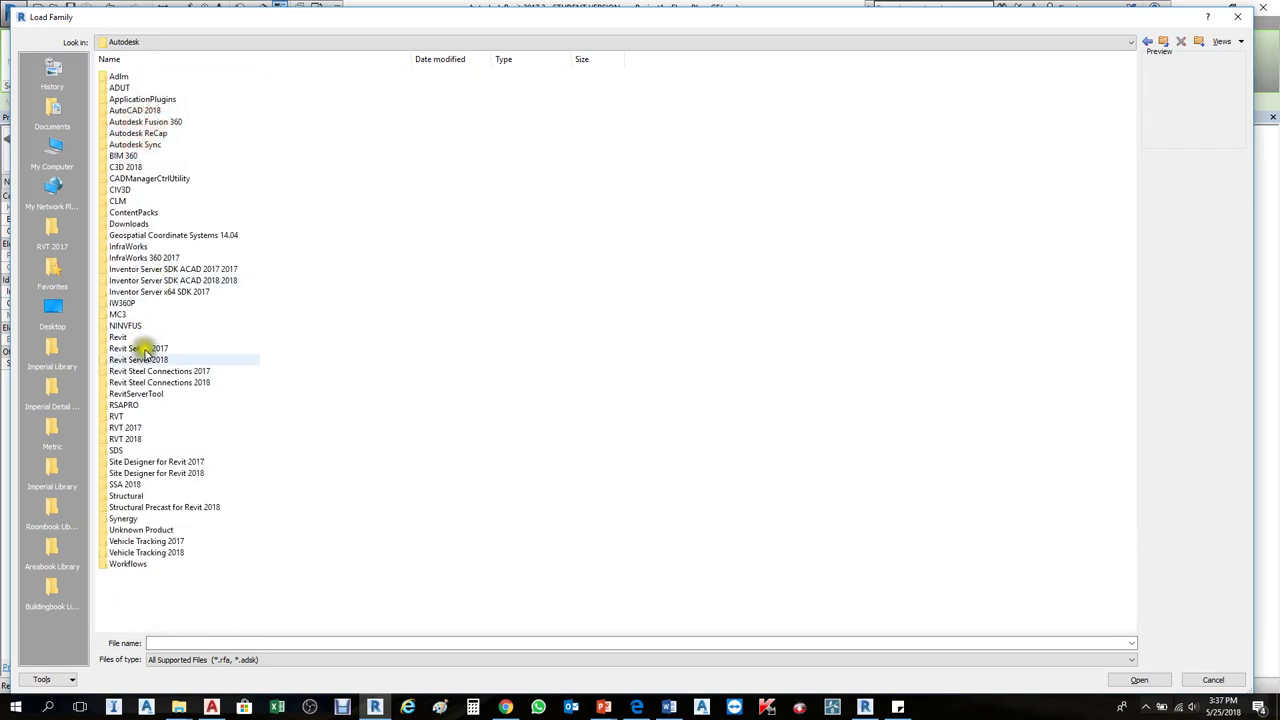
{"action": "left_click", "coordinate": [140, 428]}
{"action": "double_click", "coordinate": [140, 428]}
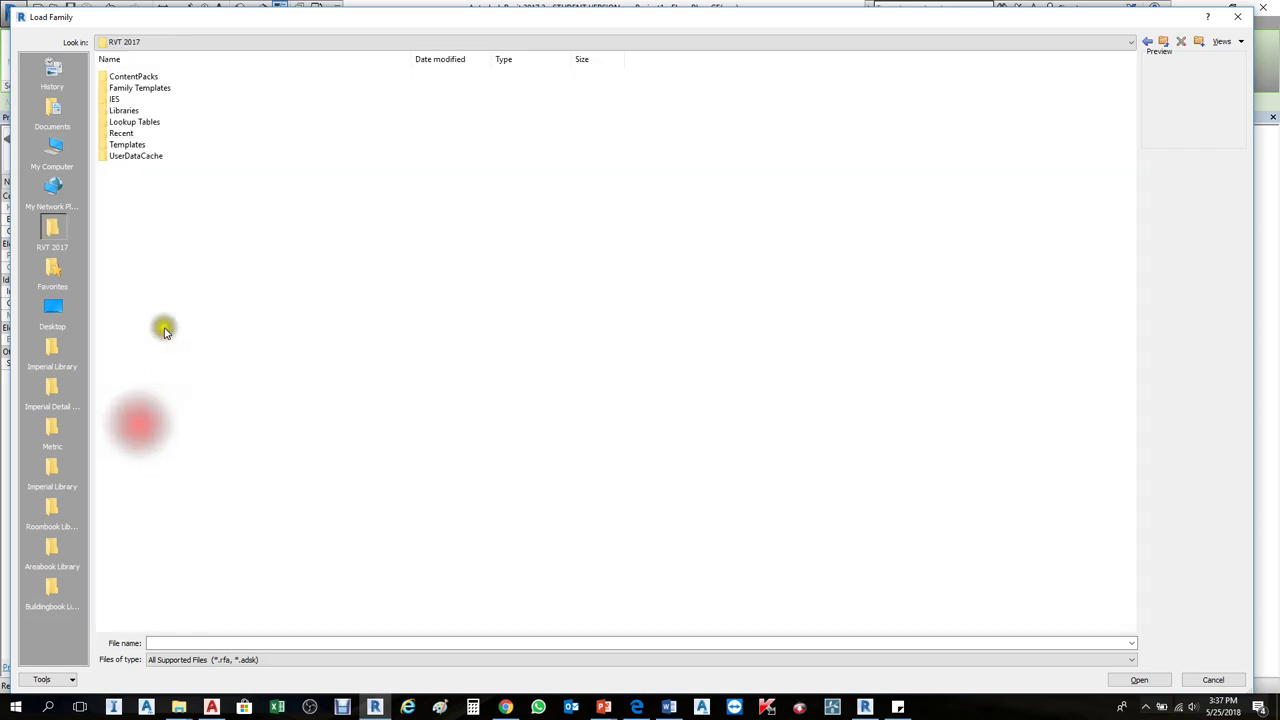
Step: Open the US Metric family library inside the Libraries folder of RVT 2017
{"action": "left_click", "coordinate": [143, 146]}
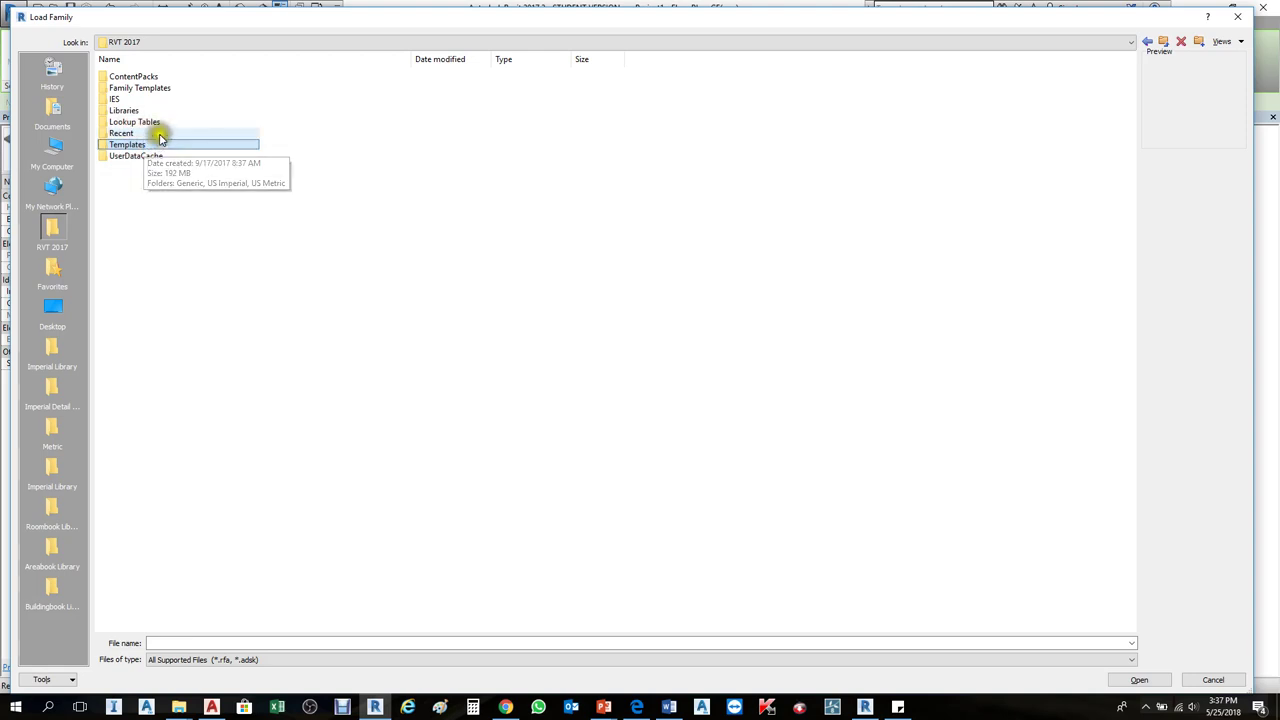
{"action": "left_click", "coordinate": [131, 113]}
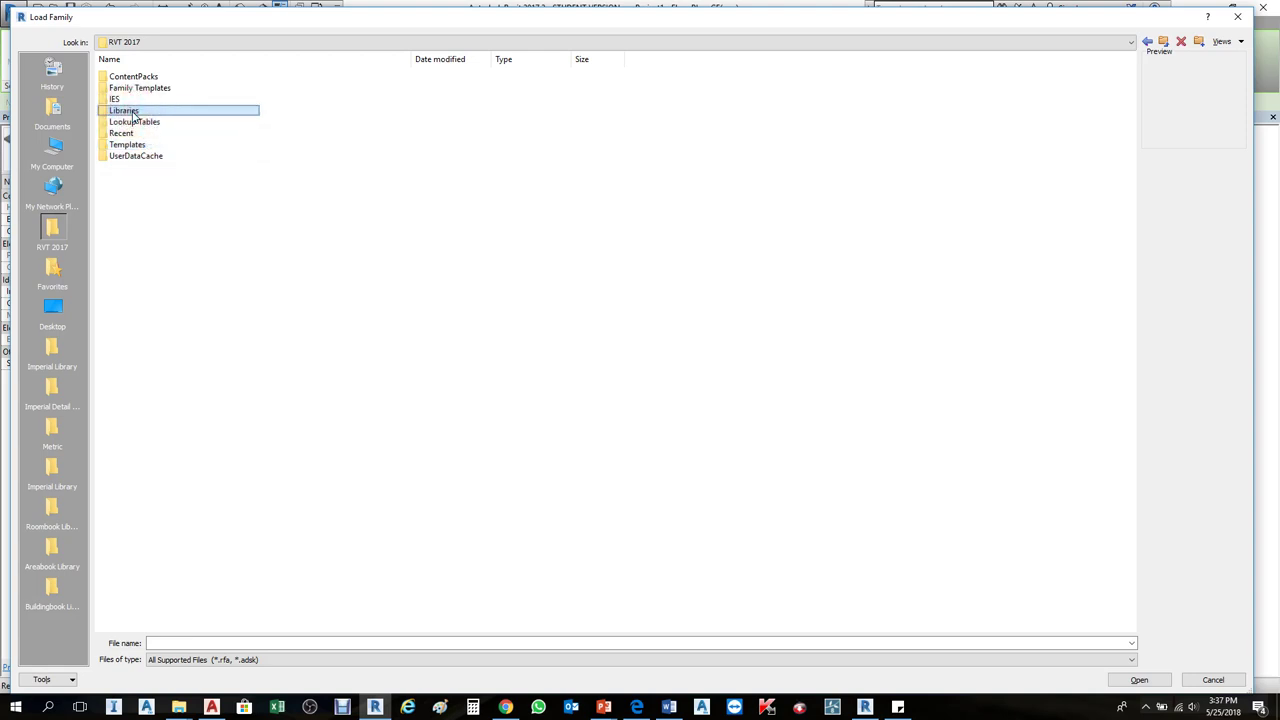
{"action": "double_click", "coordinate": [132, 111]}
{"action": "left_click", "coordinate": [135, 90]}
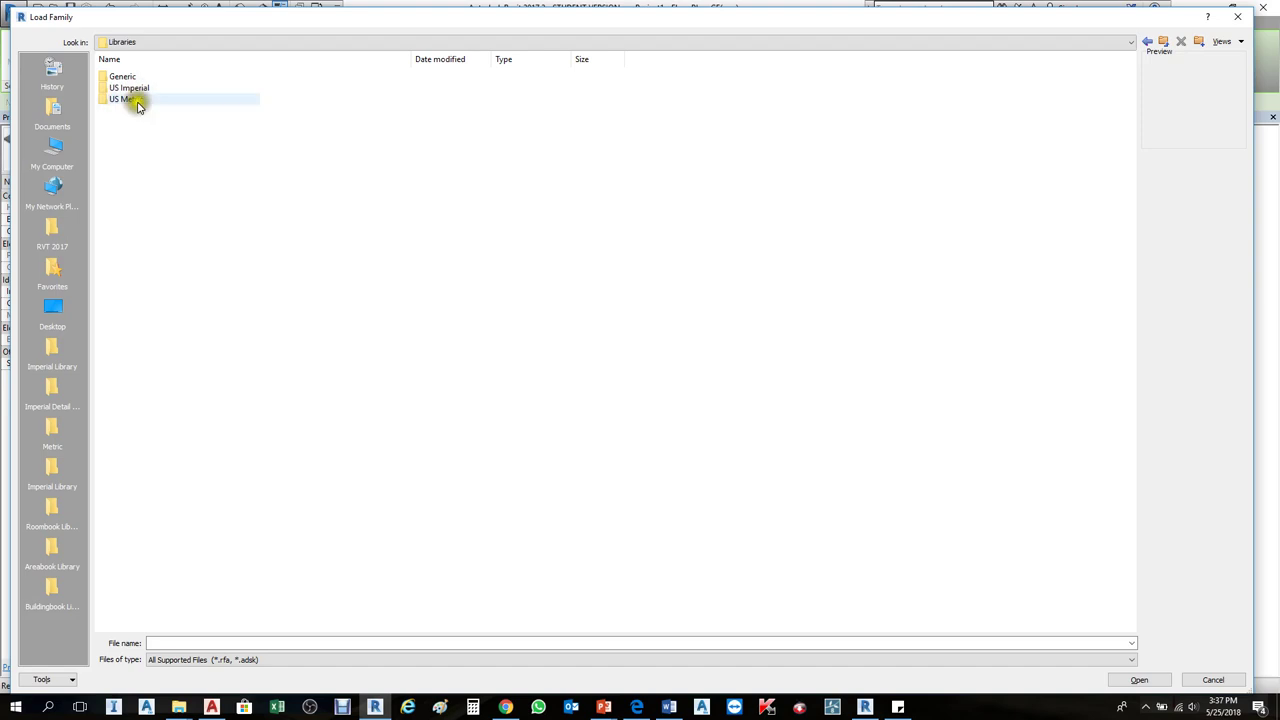
{"action": "left_click", "coordinate": [136, 100]}
{"action": "double_click", "coordinate": [136, 100]}
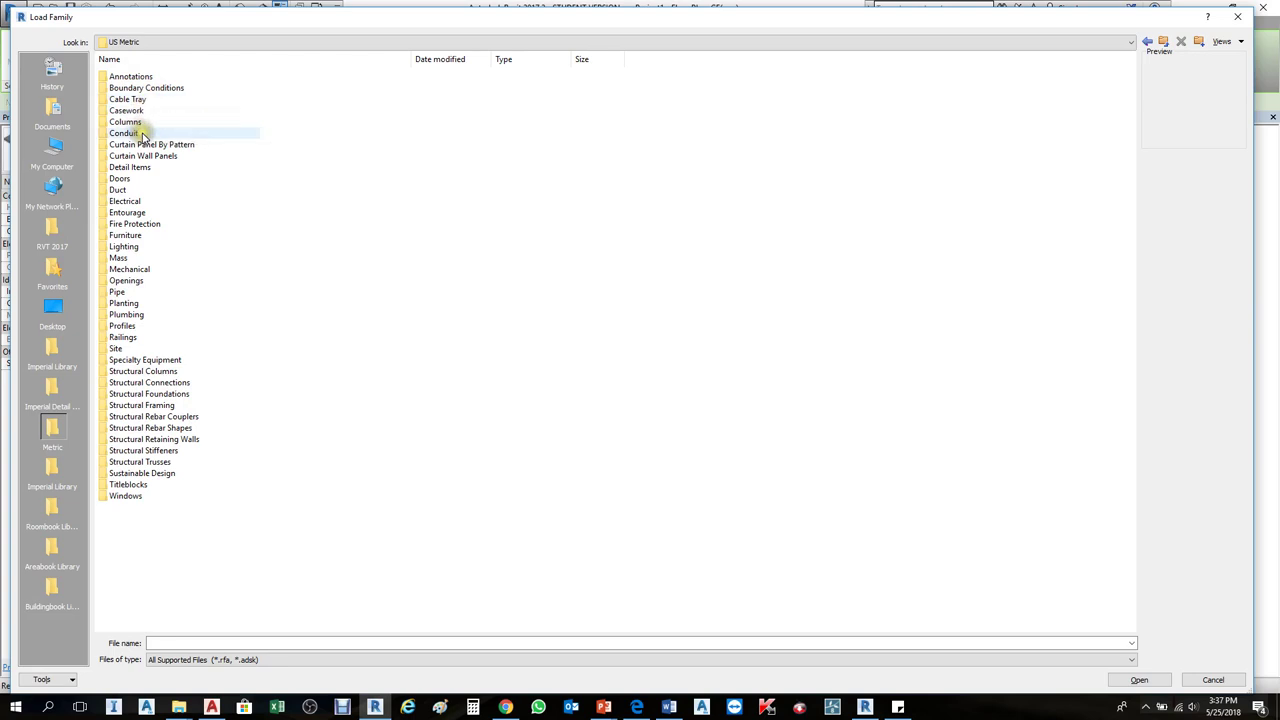
Step: Shift the family loading dialog away from the screen edge and open the library's Electrical folder
{"action": "left_click_drag", "start_coordinate": [460, 17], "coordinate": [509, 66]}
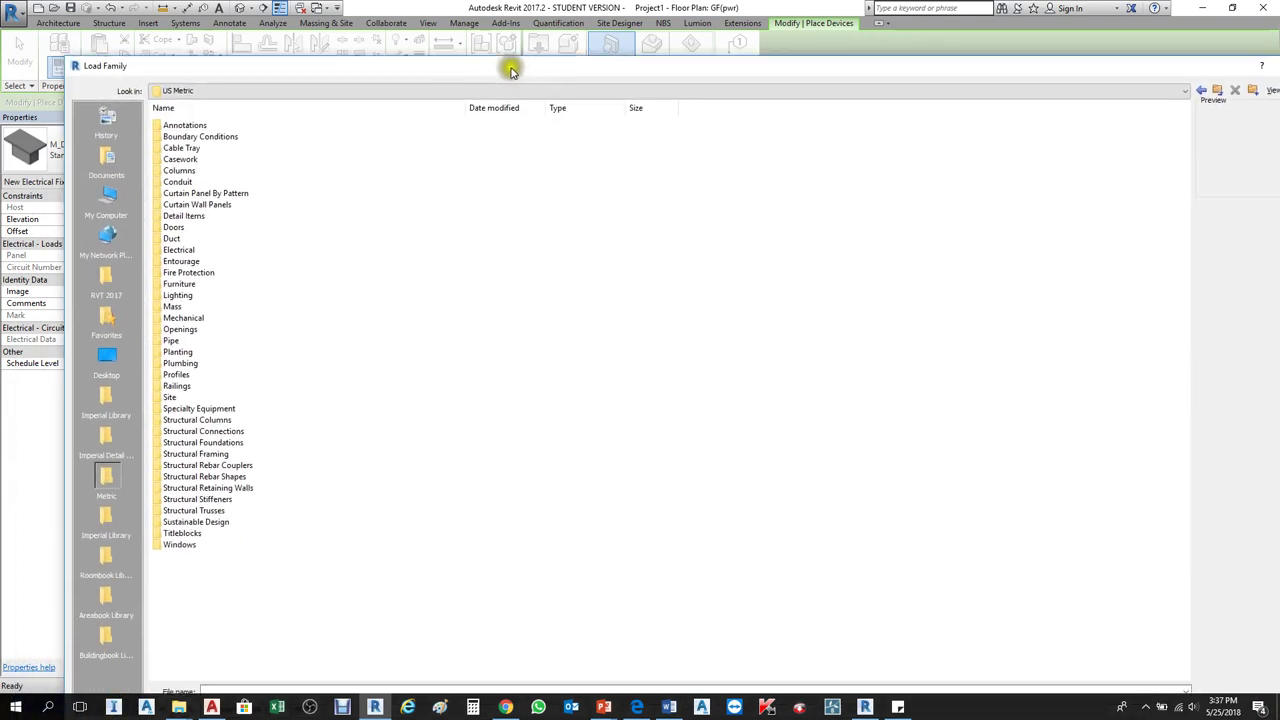
{"action": "left_click", "coordinate": [192, 203]}
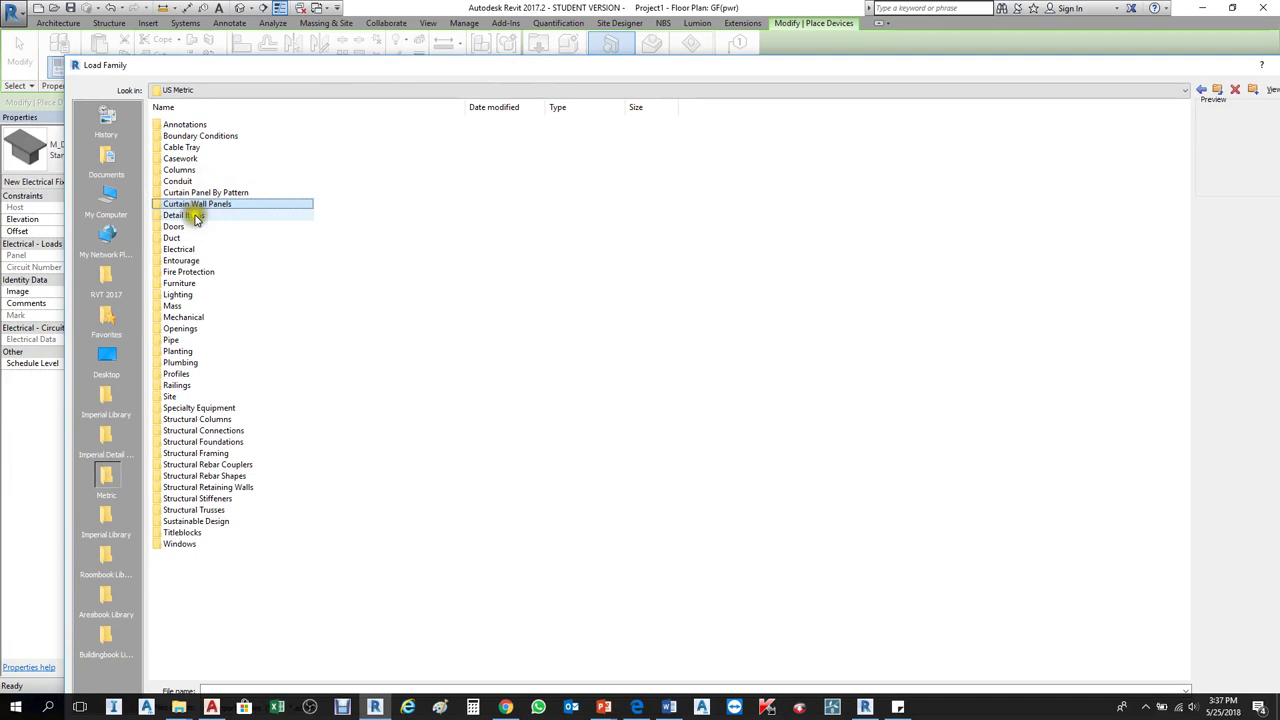
{"action": "key", "text": "e"}
{"action": "double_click", "coordinate": [192, 248]}
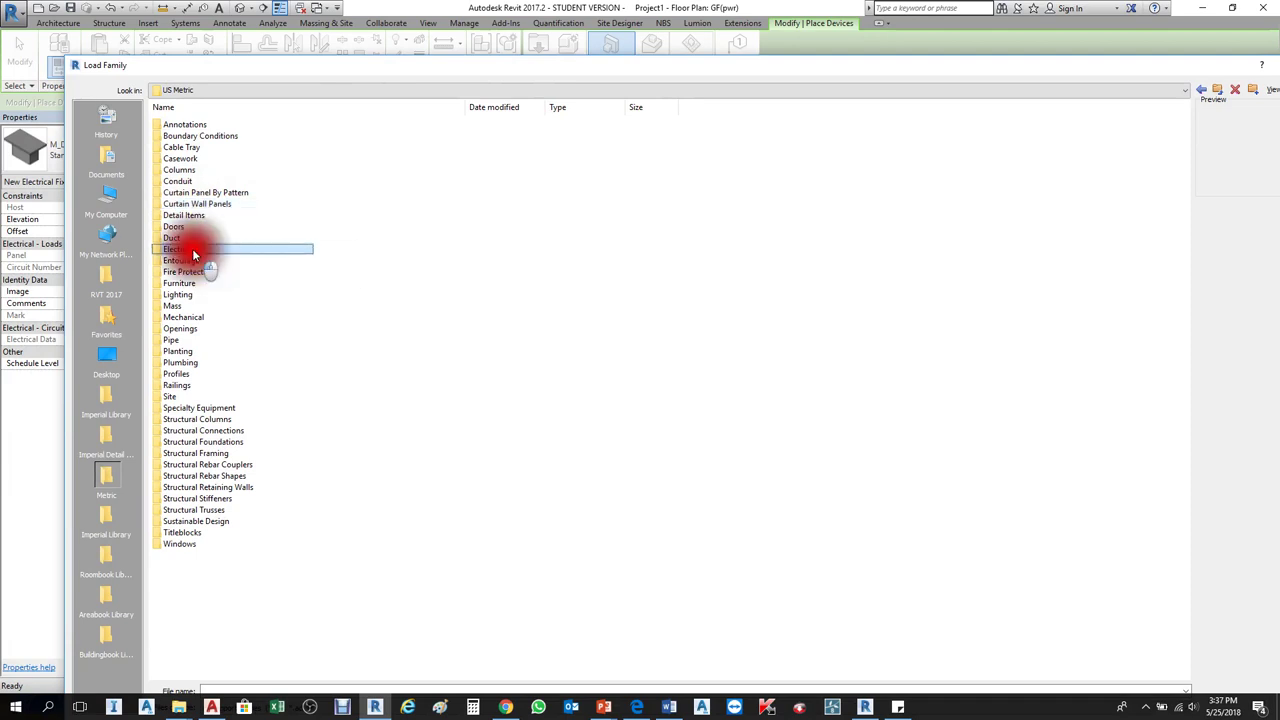
Step: Compare the Architectural and MEP folders in the Electrical library and open the MEP folder
{"action": "left_click", "coordinate": [195, 124]}
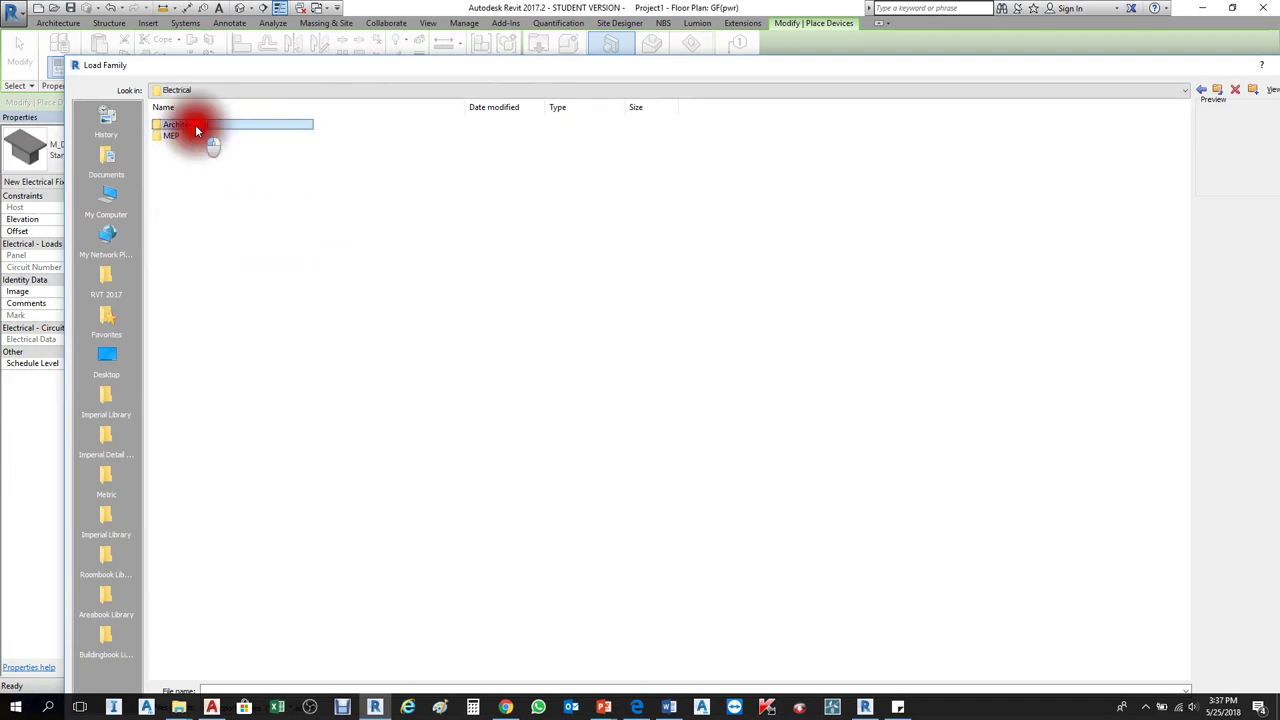
{"action": "left_click", "coordinate": [178, 145]}
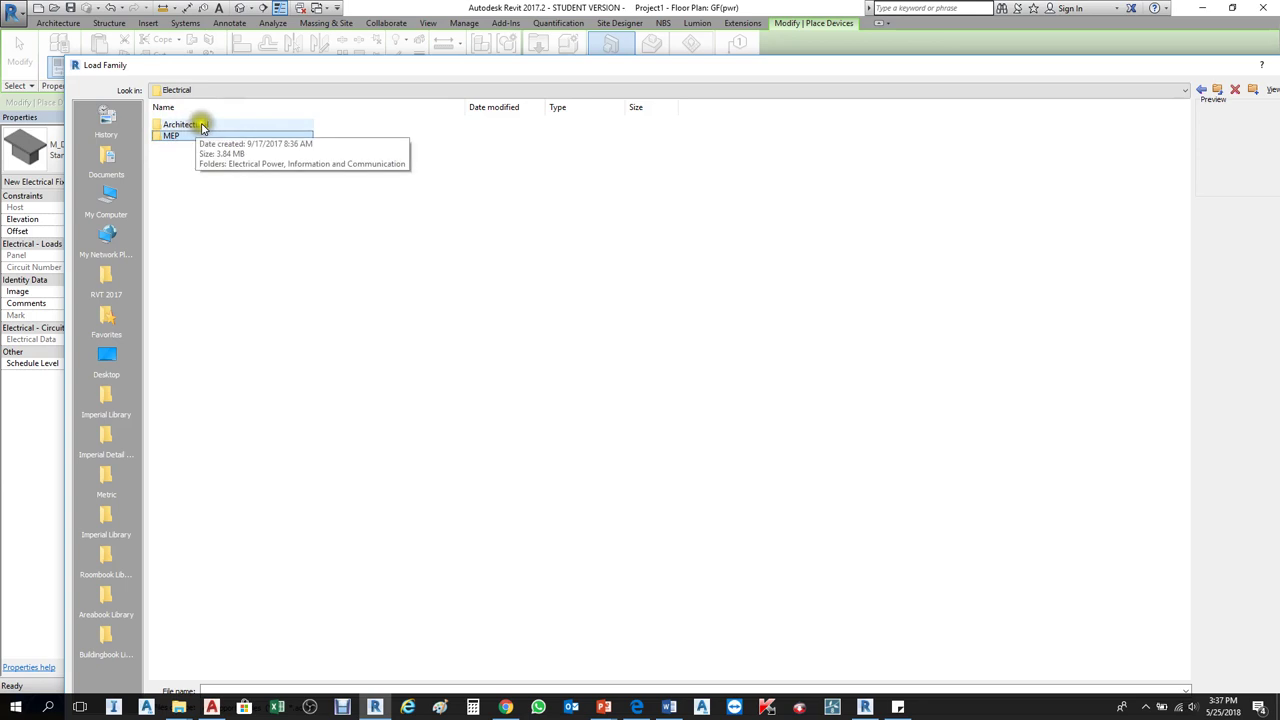
{"action": "left_click", "coordinate": [202, 126]}
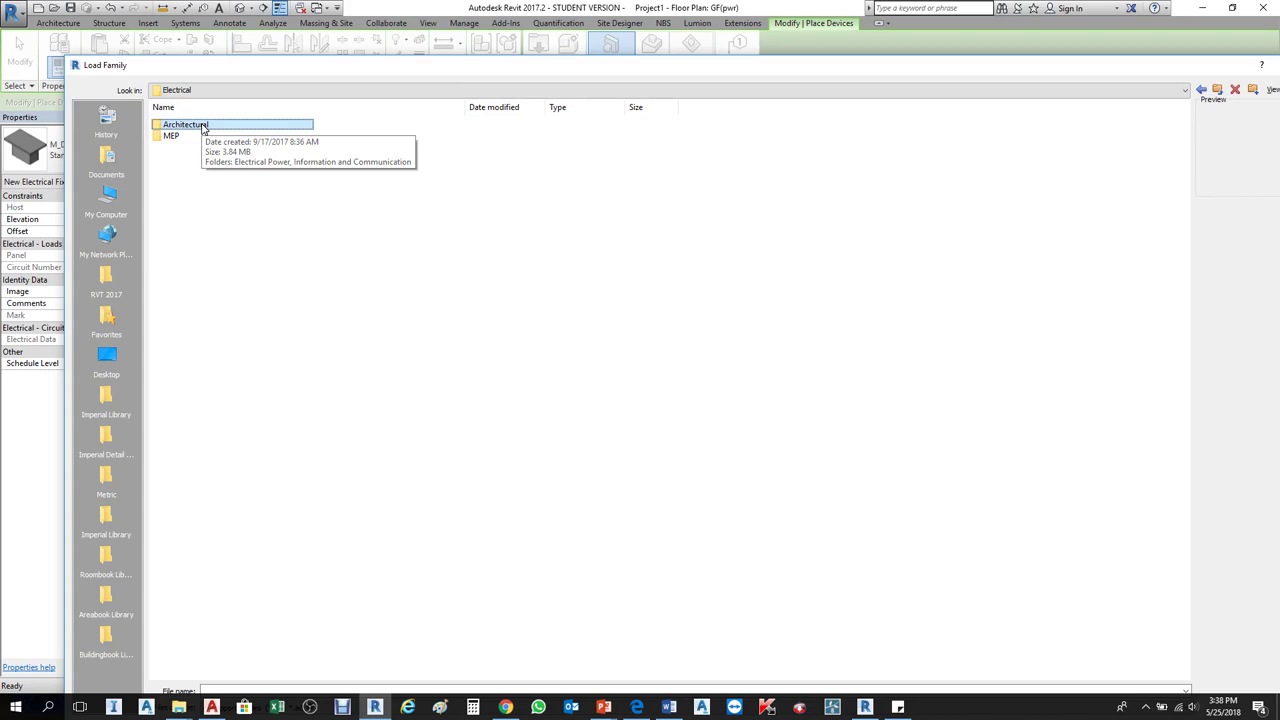
{"action": "left_click", "coordinate": [177, 136]}
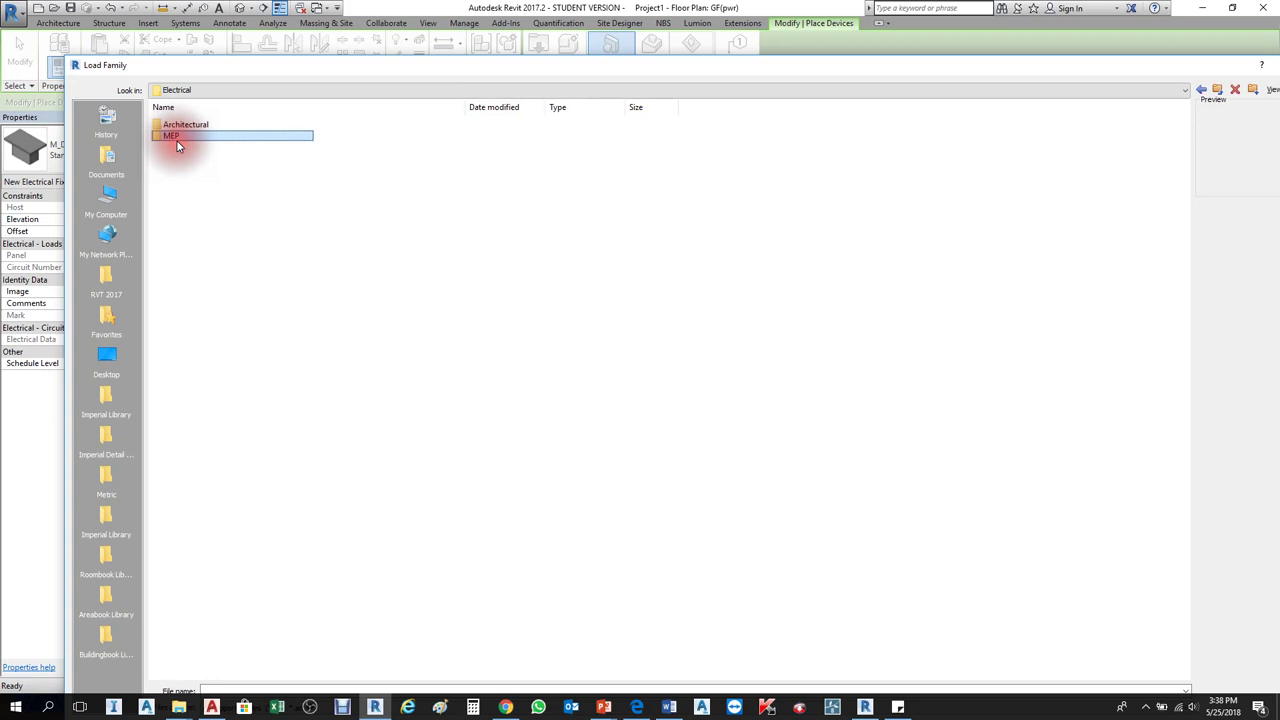
{"action": "double_click", "coordinate": [177, 136]}
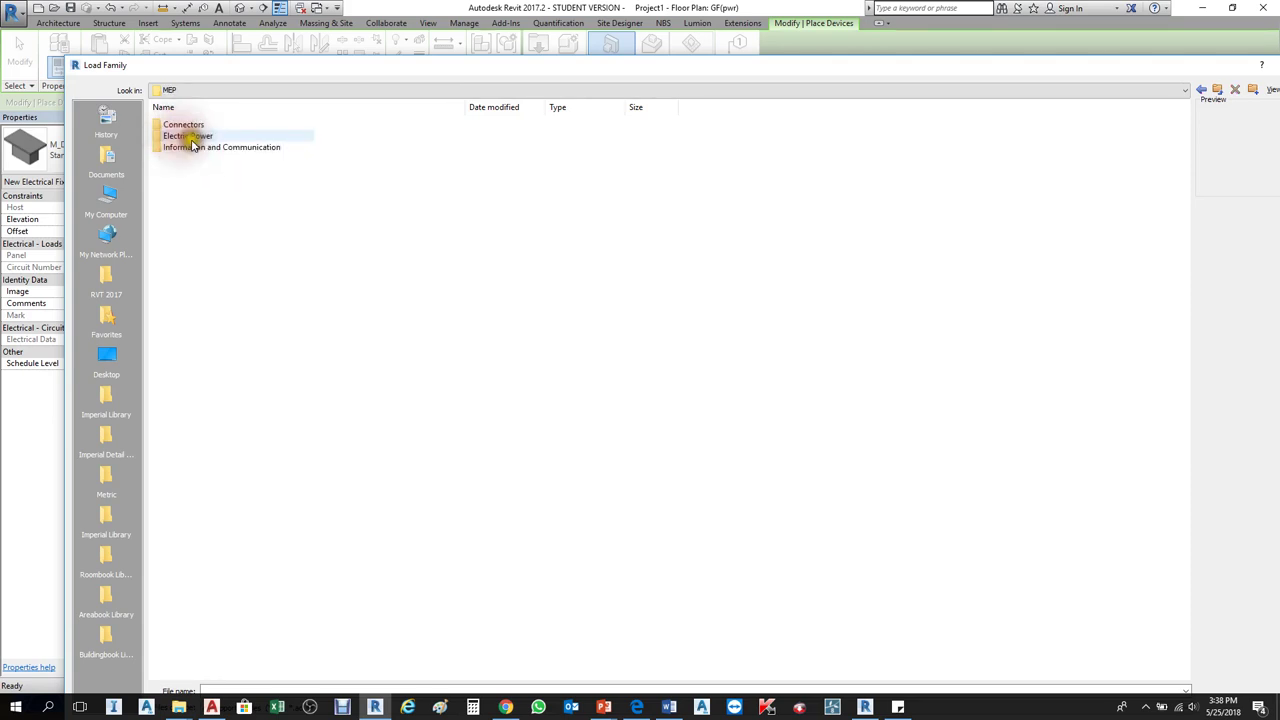
Step: Open the Terminals family folder inside the Electric Power folder
{"action": "left_click", "coordinate": [201, 137]}
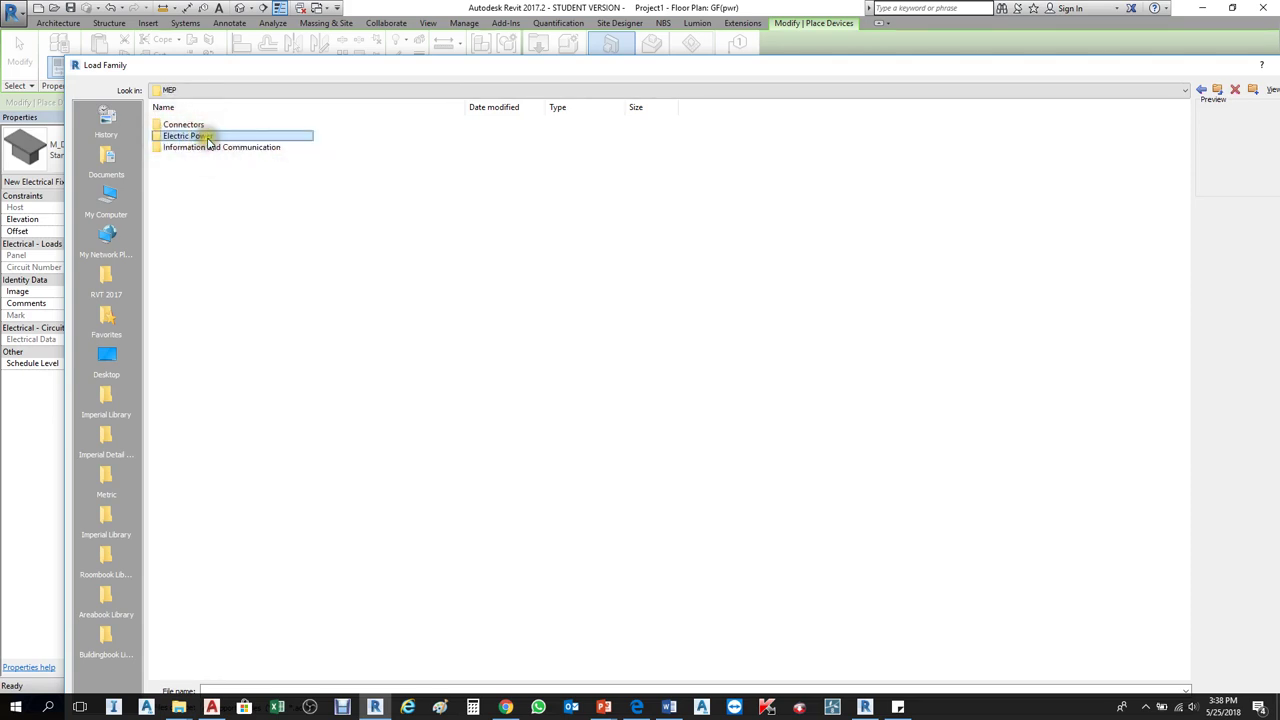
{"action": "double_click", "coordinate": [211, 136]}
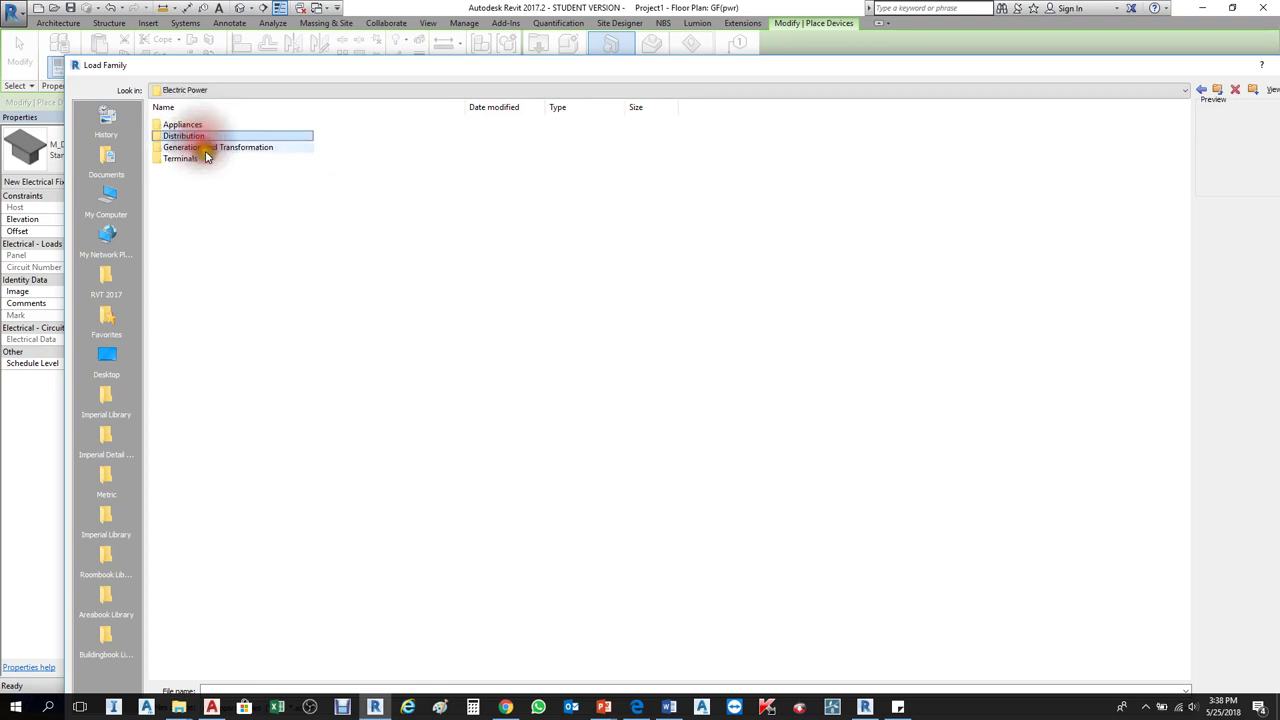
{"action": "left_click", "coordinate": [188, 160]}
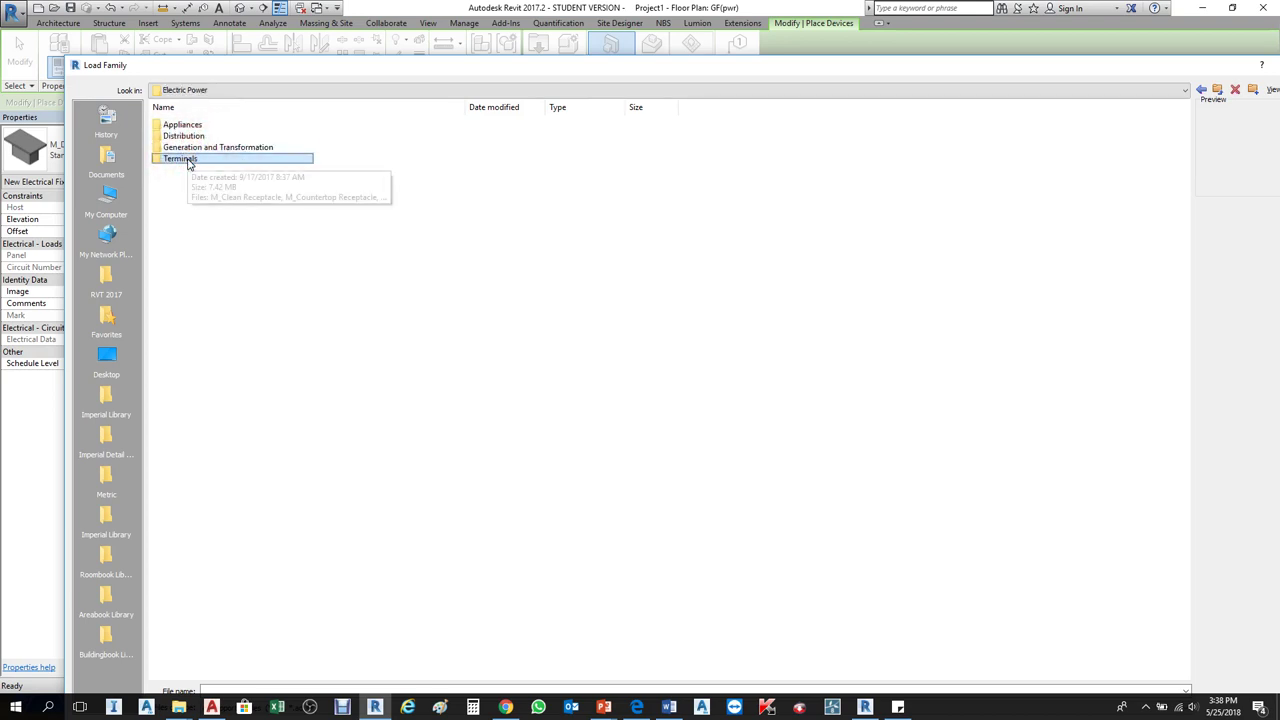
{"action": "left_click", "coordinate": [191, 136]}
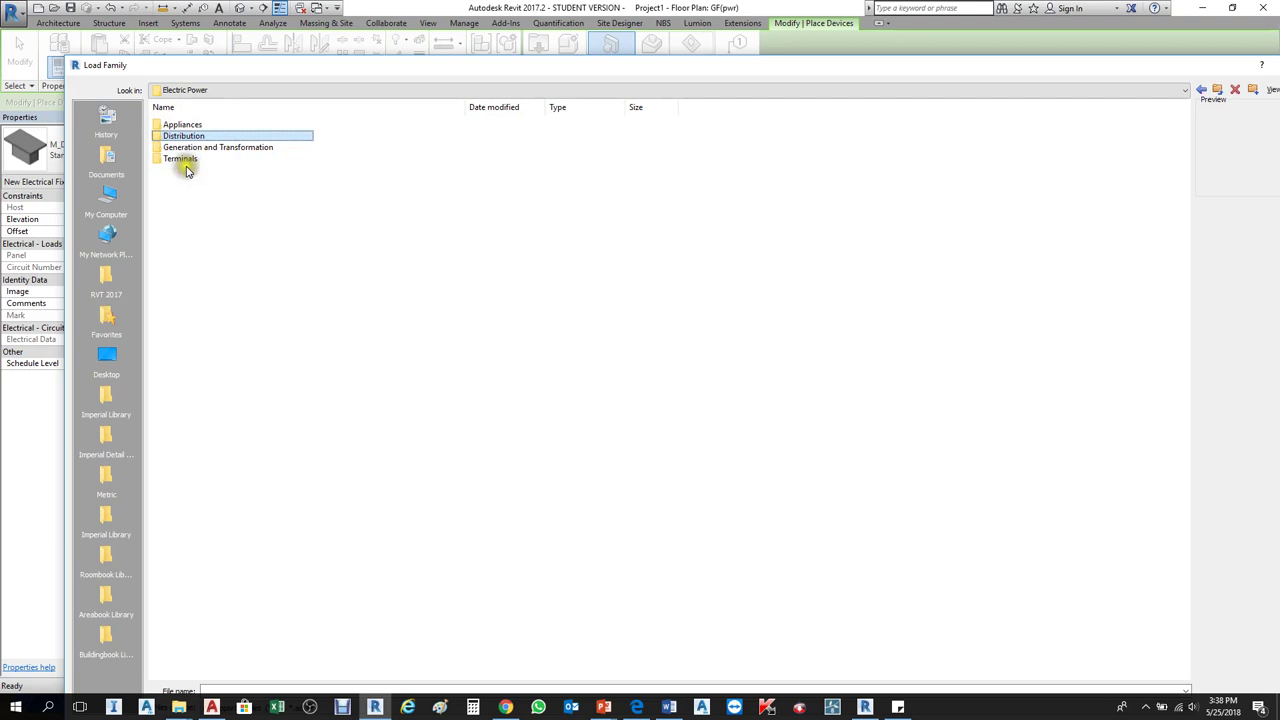
{"action": "double_click", "coordinate": [187, 160]}
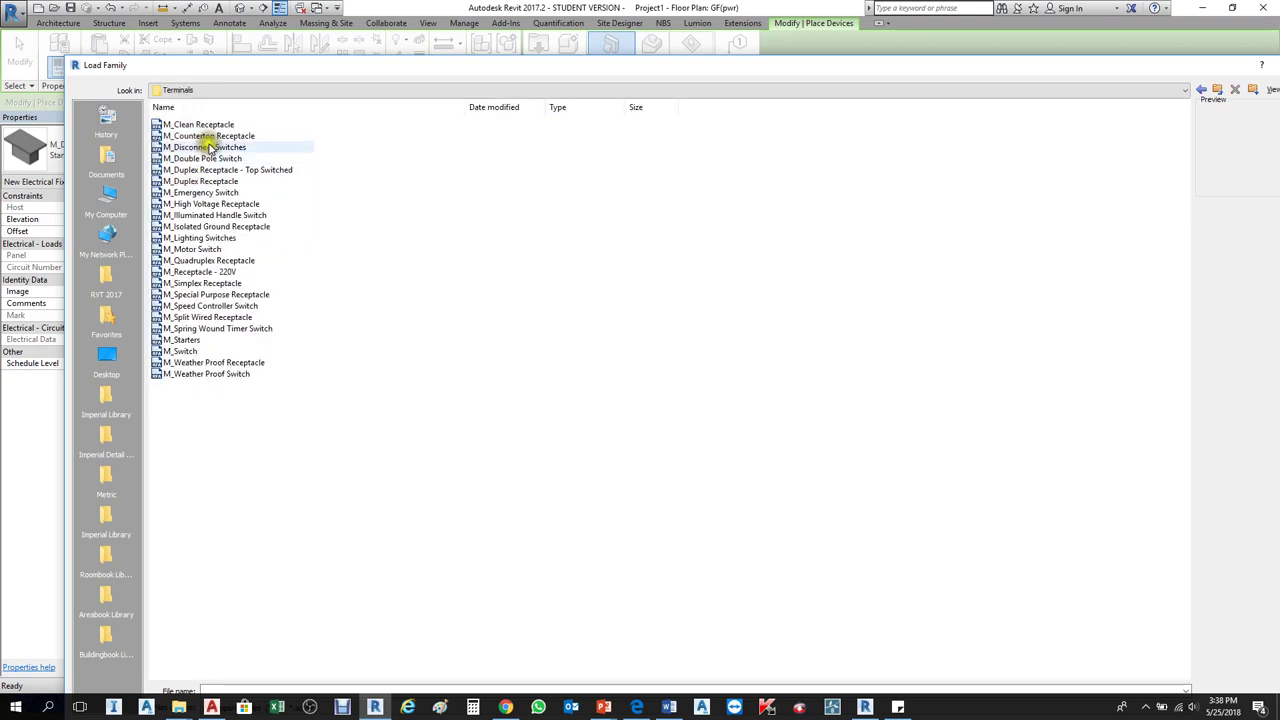
Step: Look through the terminal families and load the M_Weather Proof Receptacle family into the project
{"action": "left_click", "coordinate": [205, 158]}
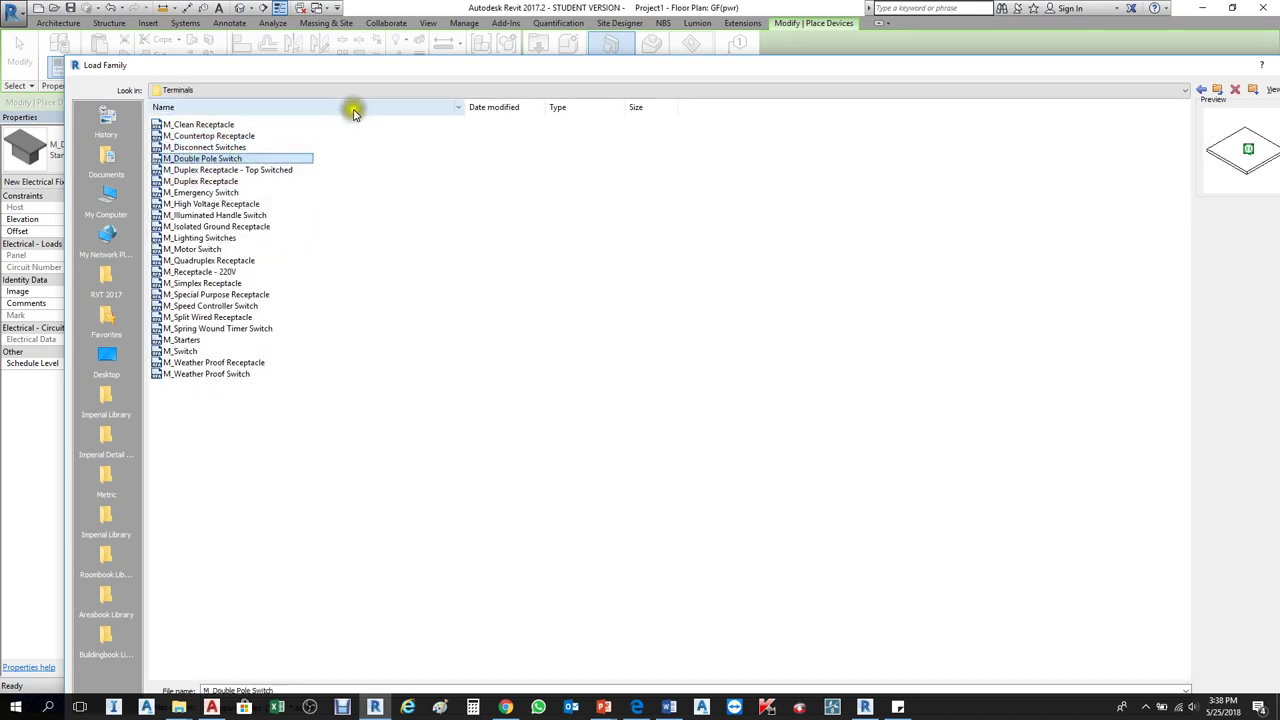
{"action": "left_click_drag", "start_coordinate": [417, 71], "coordinate": [928, 92]}
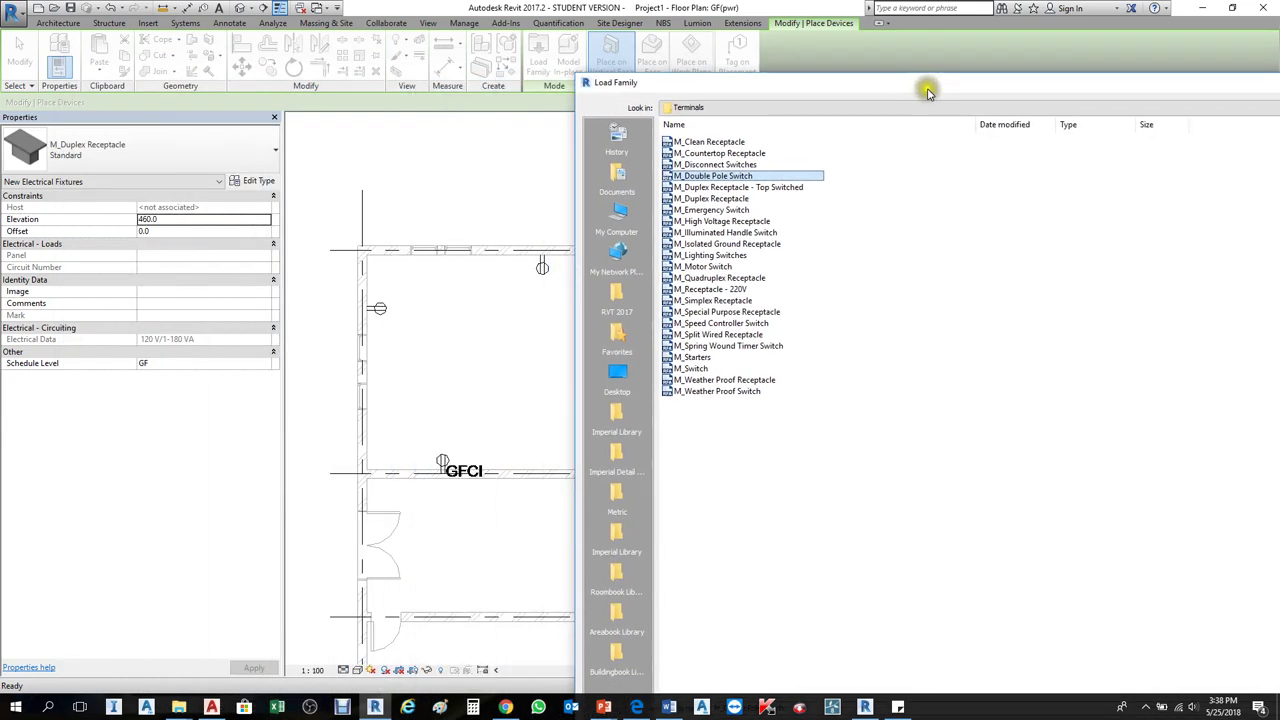
{"action": "left_click", "coordinate": [727, 203]}
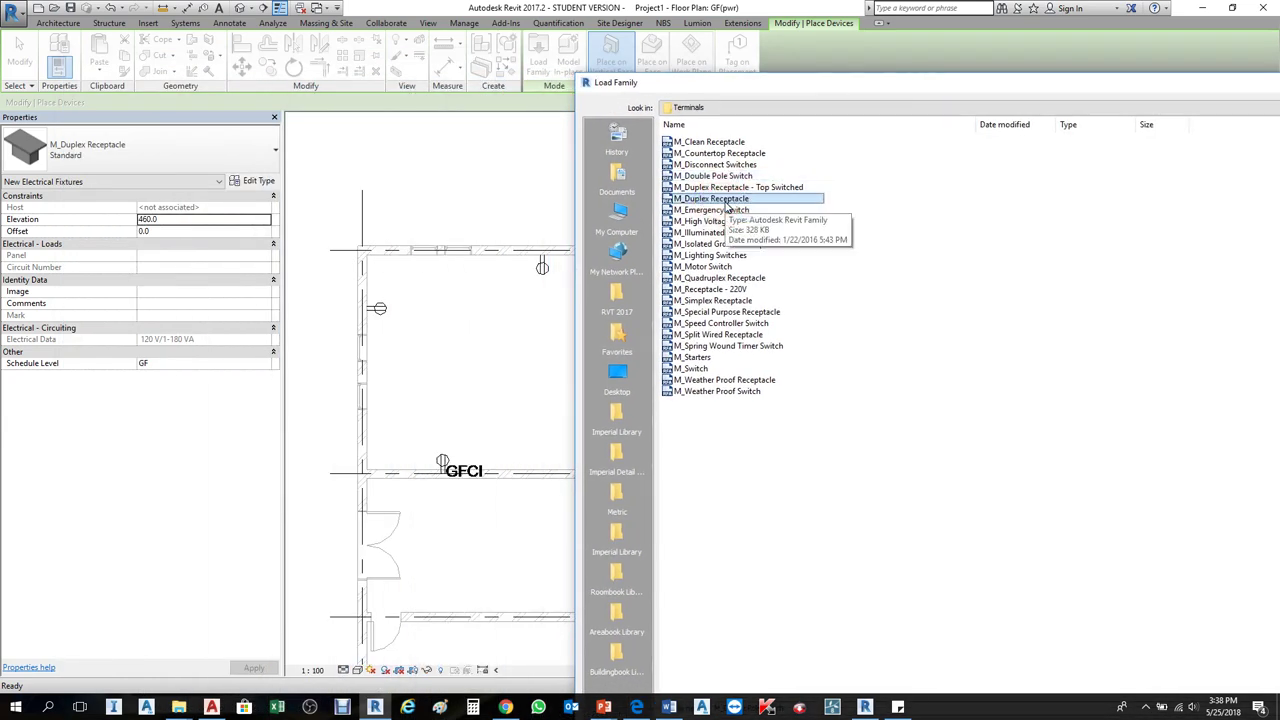
{"action": "left_click", "coordinate": [722, 176]}
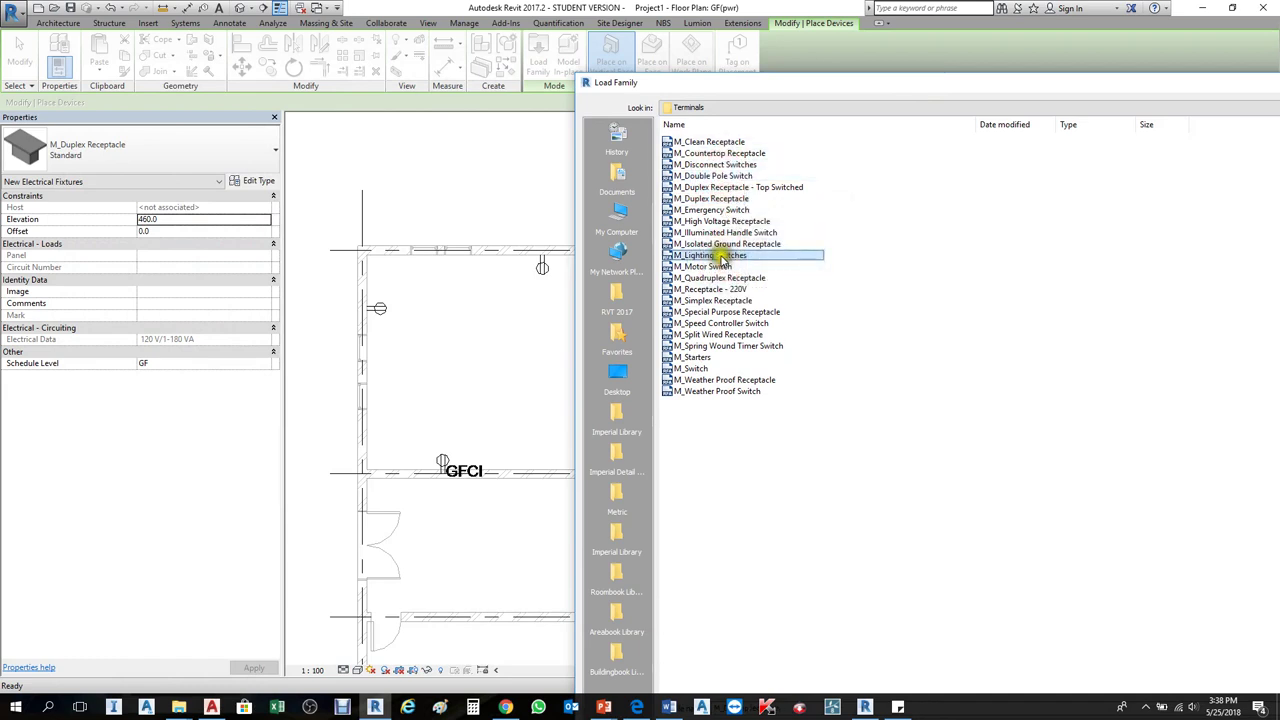
{"action": "left_click", "coordinate": [735, 311]}
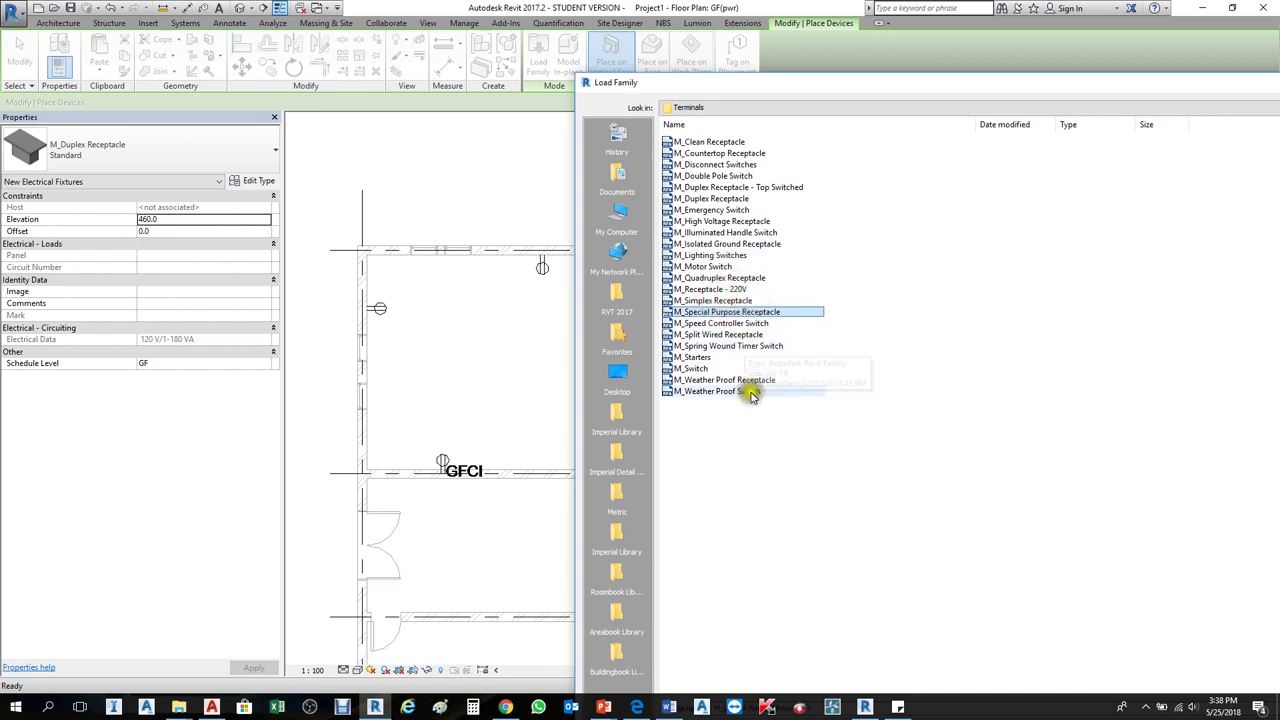
{"action": "left_click", "coordinate": [745, 381]}
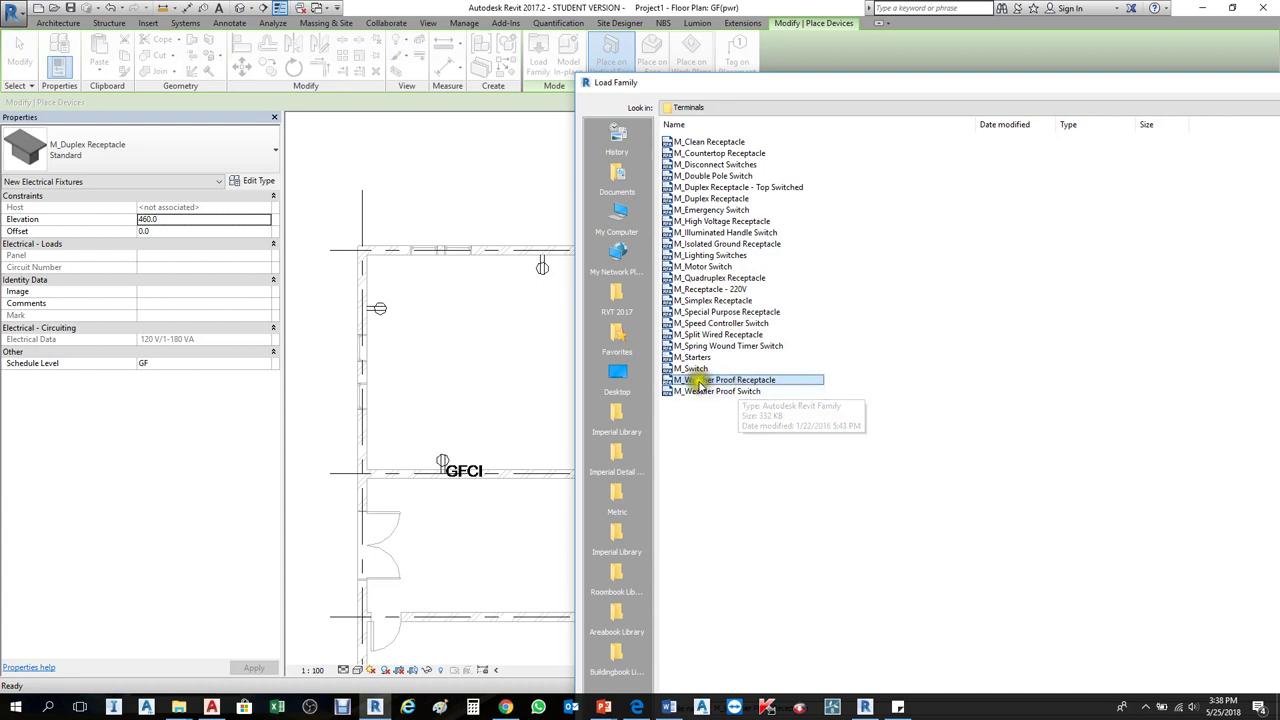
{"action": "left_click", "coordinate": [712, 378]}
{"action": "left_click", "coordinate": [750, 381]}
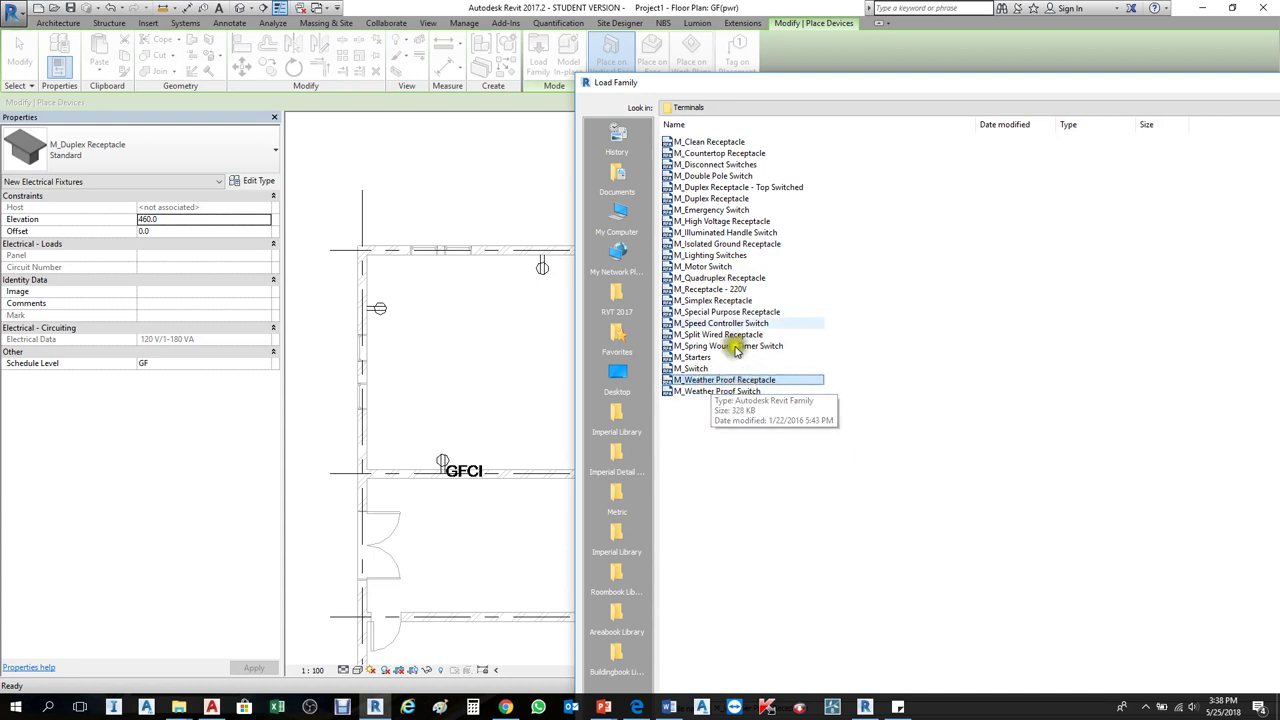
{"action": "left_click_drag", "start_coordinate": [910, 92], "coordinate": [429, 23]}
{"action": "left_click", "coordinate": [1230, 680]}
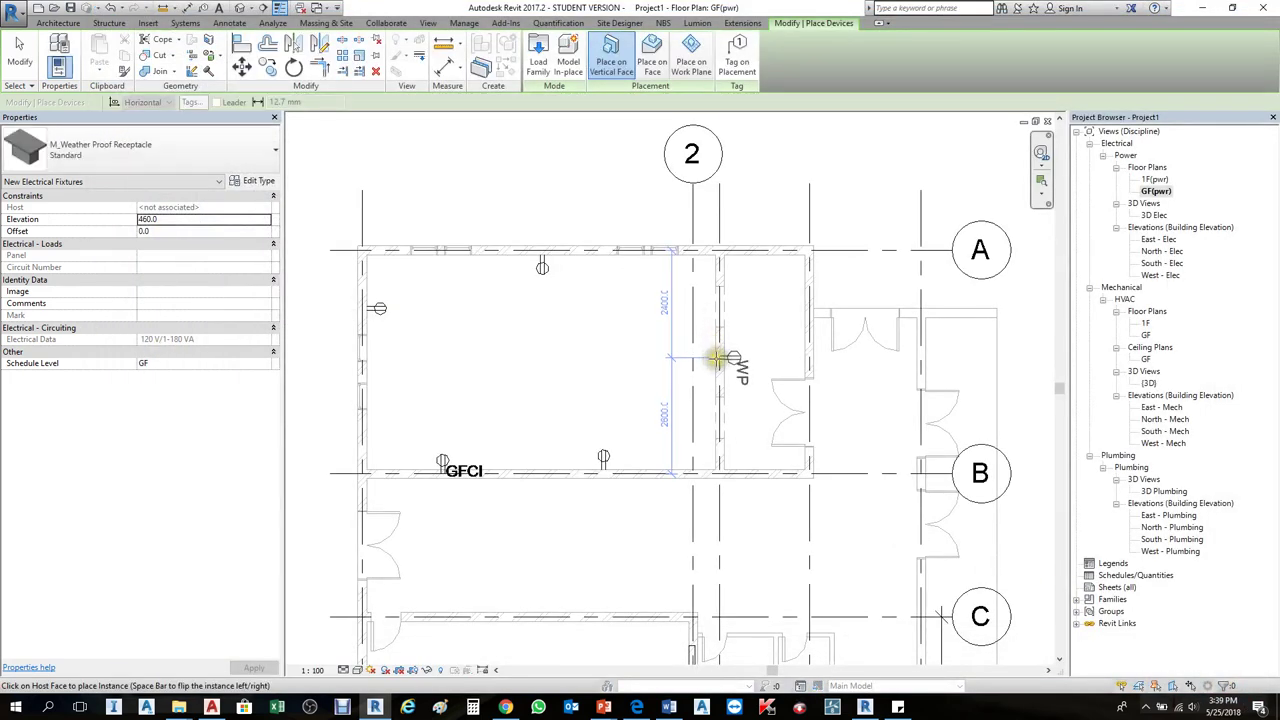
Step: Place two weather proof receptacles on the upper side of the grid C wall, about 1900 mm and 6100 mm from the grid 1 wall
{"action": "scroll", "coordinate": [714, 350], "scroll_direction": "up", "scroll_amount": 2}
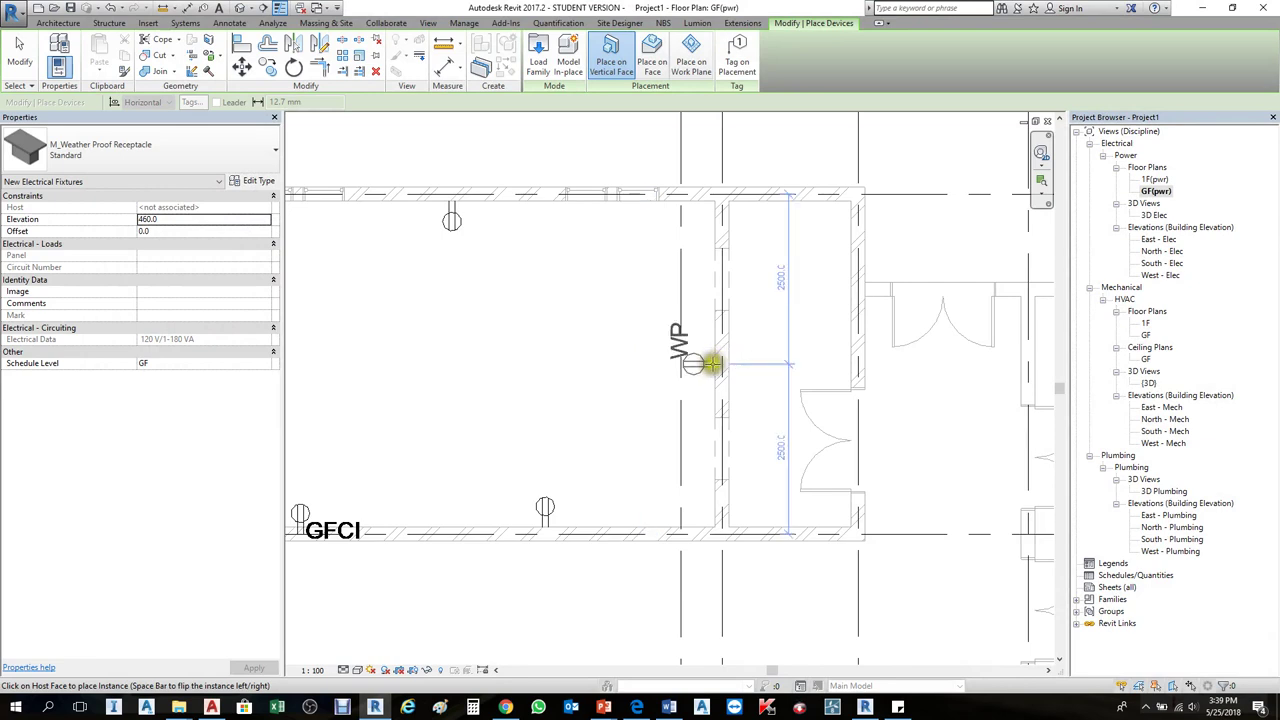
{"action": "scroll", "coordinate": [718, 360], "scroll_direction": "down", "scroll_amount": 1}
{"action": "scroll", "coordinate": [710, 360], "scroll_direction": "down", "scroll_amount": 3}
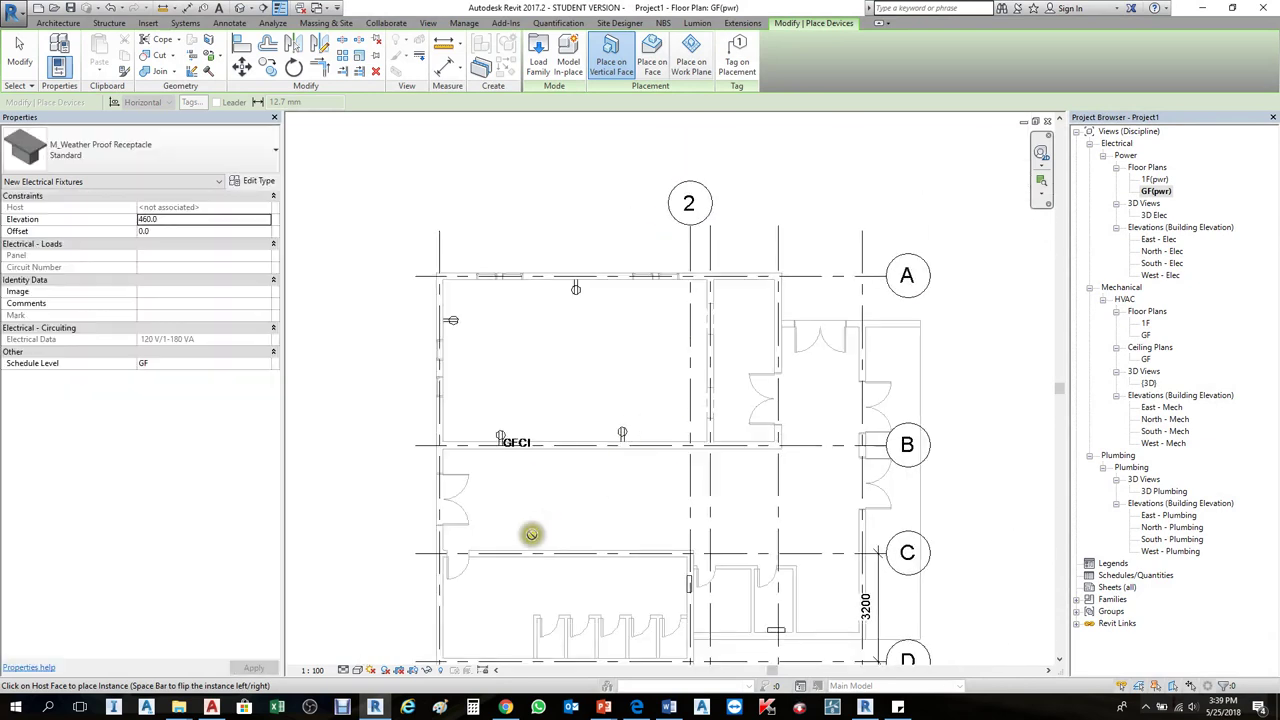
{"action": "scroll", "coordinate": [510, 535], "scroll_direction": "up", "scroll_amount": 2}
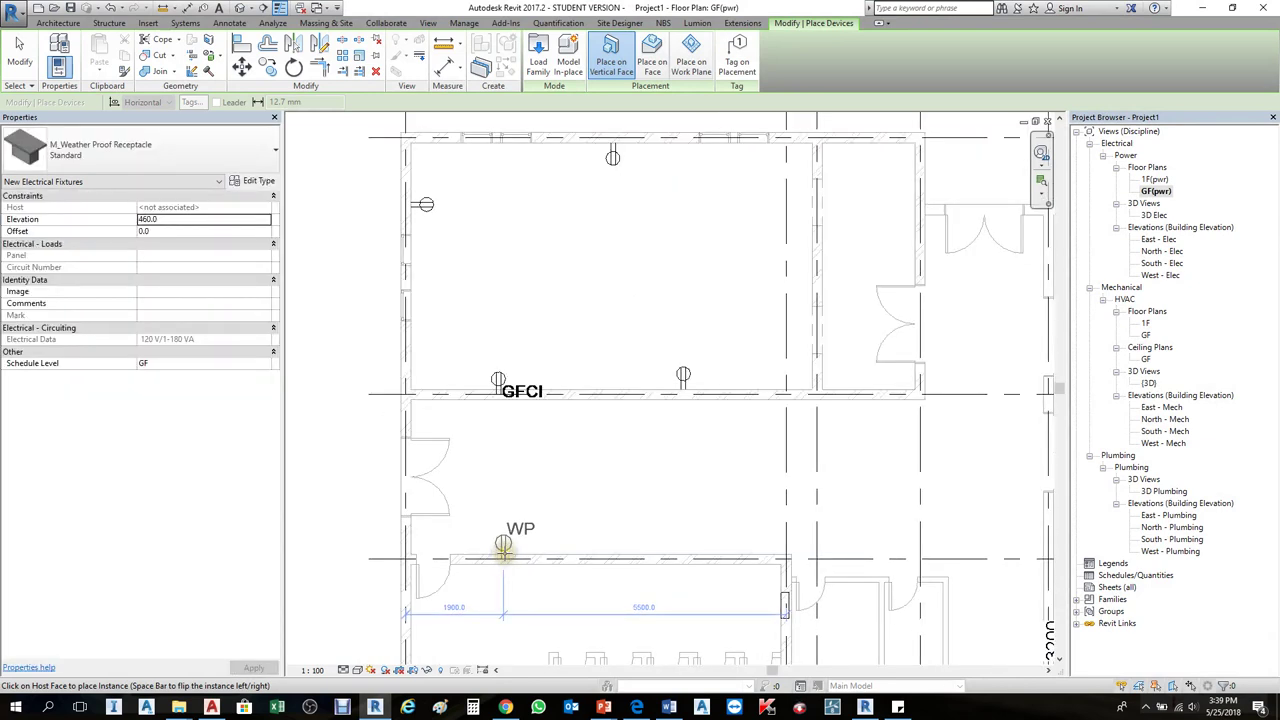
{"action": "scroll", "coordinate": [503, 550], "scroll_direction": "up", "scroll_amount": 2}
{"action": "left_click", "coordinate": [503, 558]}
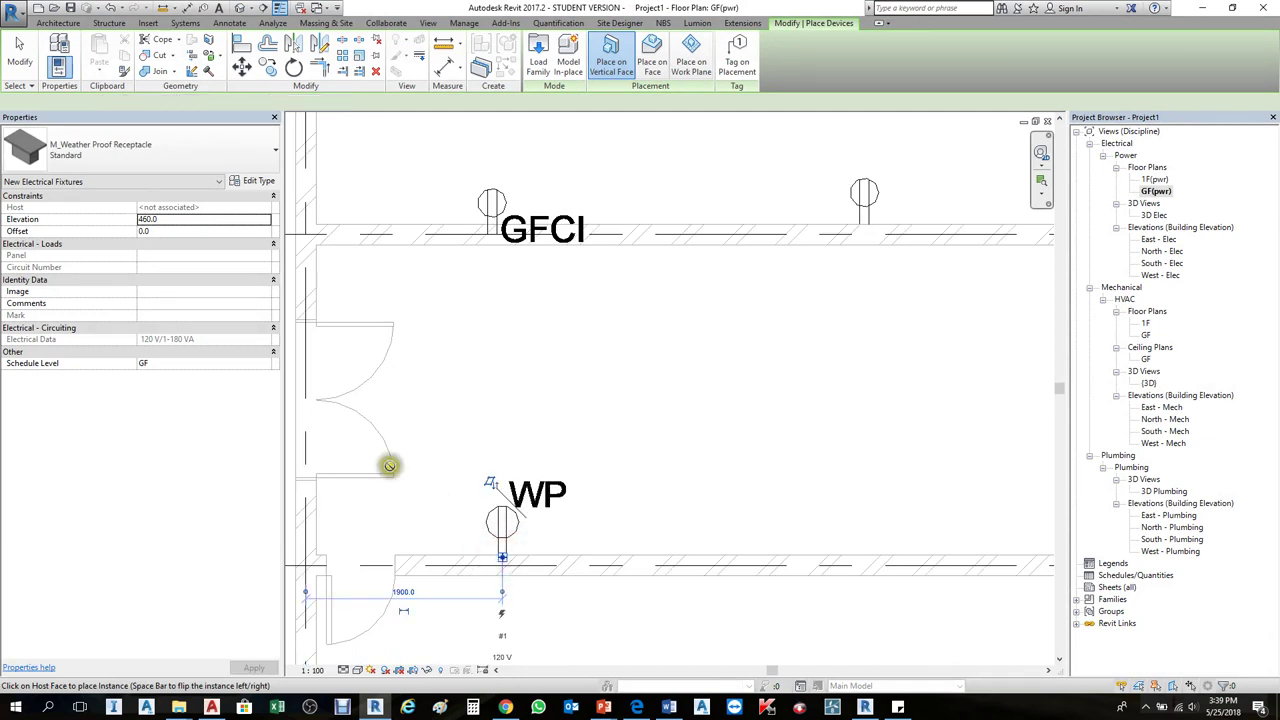
{"action": "scroll", "coordinate": [390, 465], "scroll_direction": "down", "scroll_amount": 2}
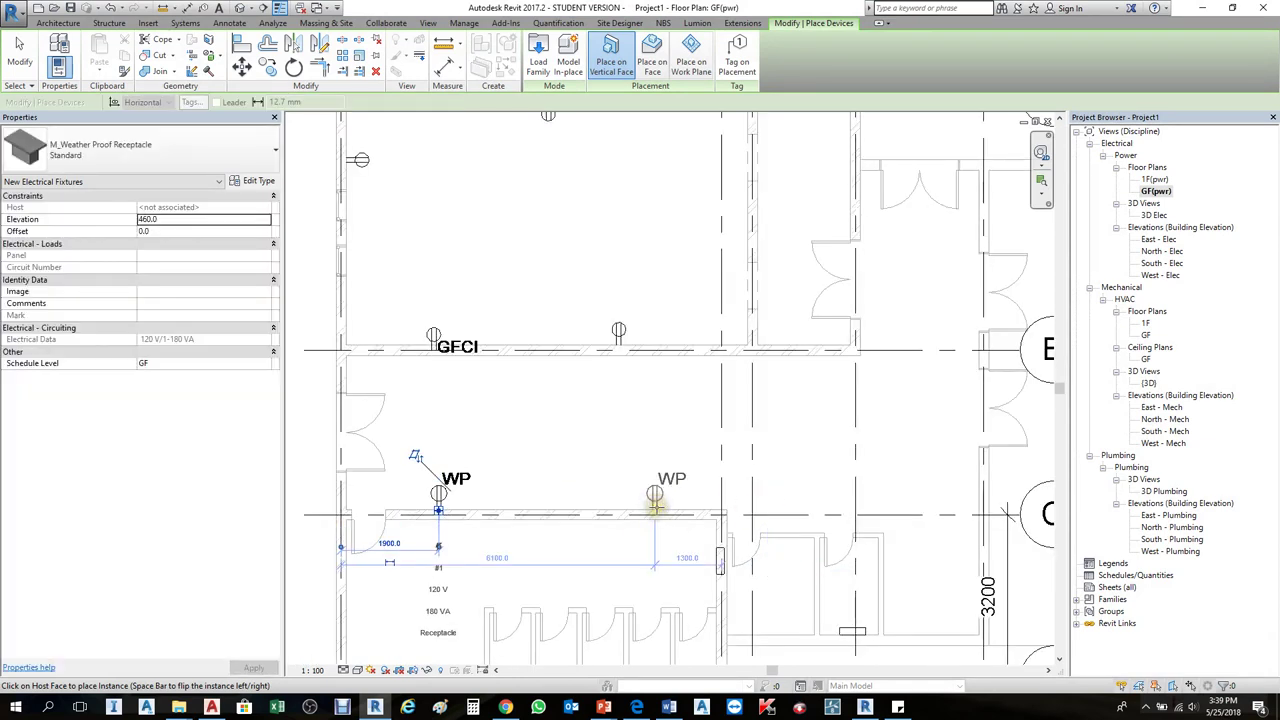
{"action": "left_click", "coordinate": [655, 505]}
{"action": "scroll", "coordinate": [634, 437], "scroll_direction": "down", "scroll_amount": 1}
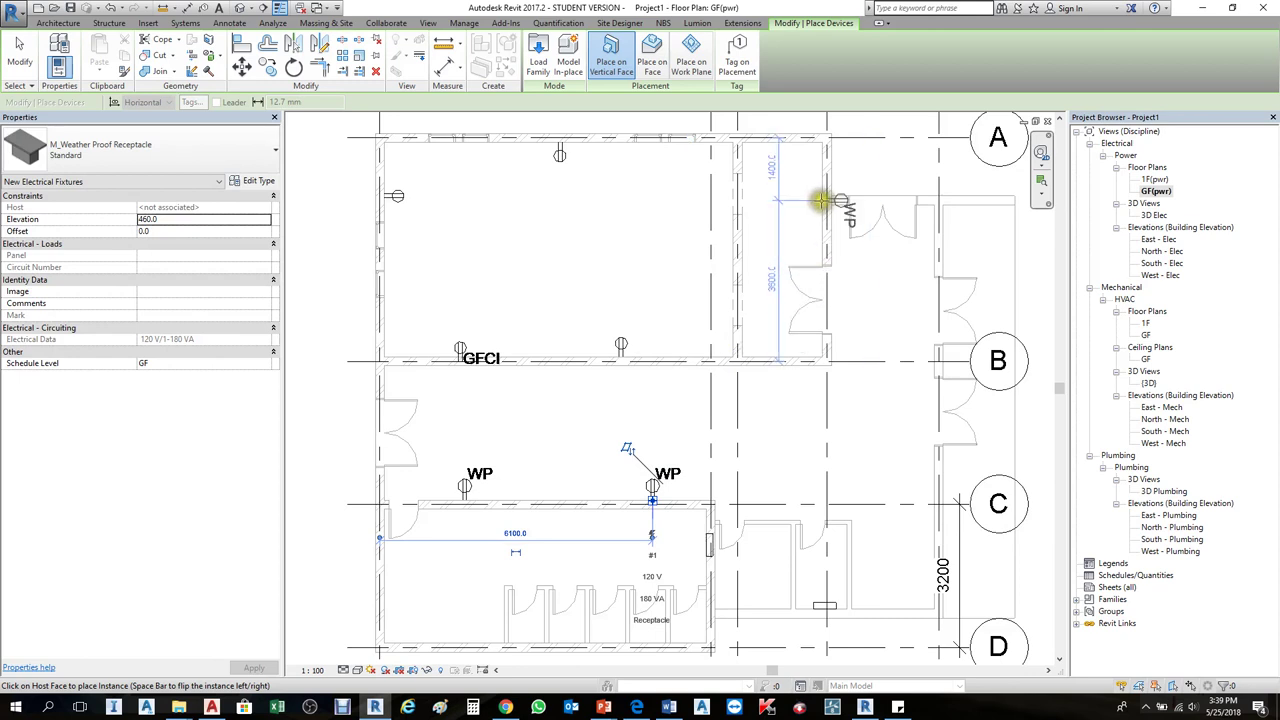
Step: Try to place a weather proof receptacle on the grid 4 wall near grid A, above the double door
{"action": "scroll", "coordinate": [820, 200], "scroll_direction": "up", "scroll_amount": 3}
{"action": "key", "text": "space"}
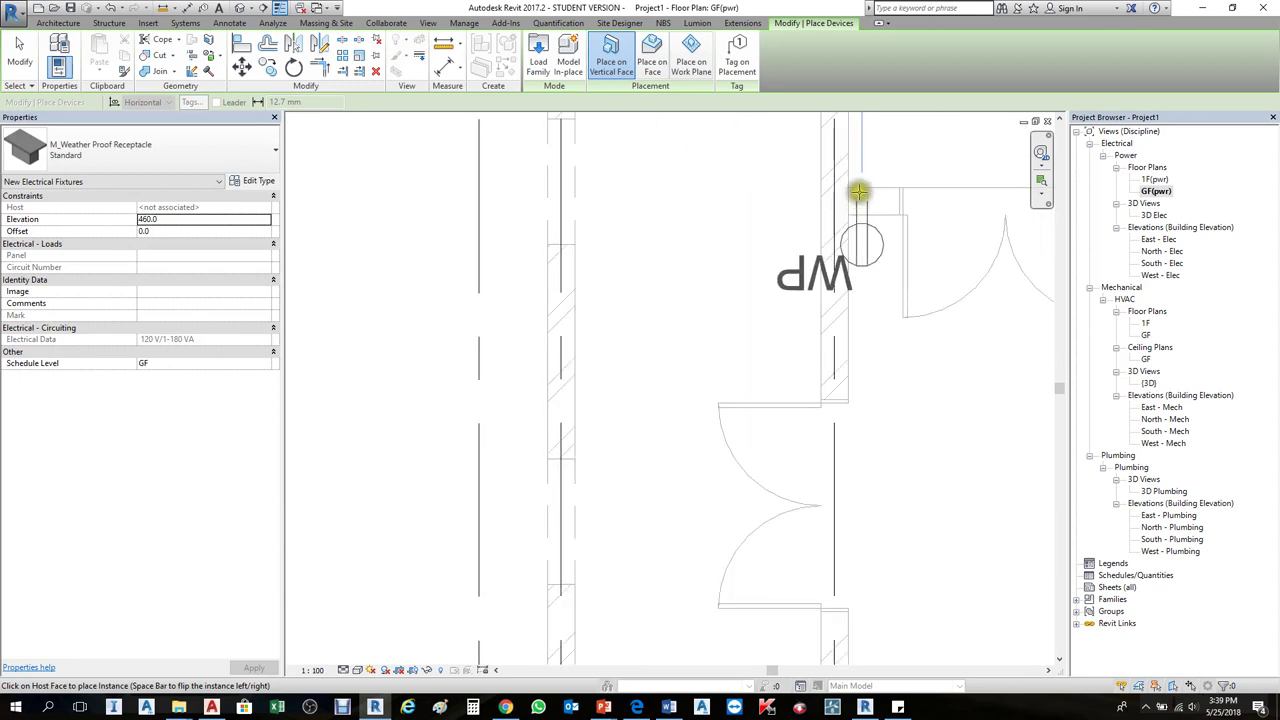
{"action": "scroll", "coordinate": [857, 188], "scroll_direction": "down", "scroll_amount": 4}
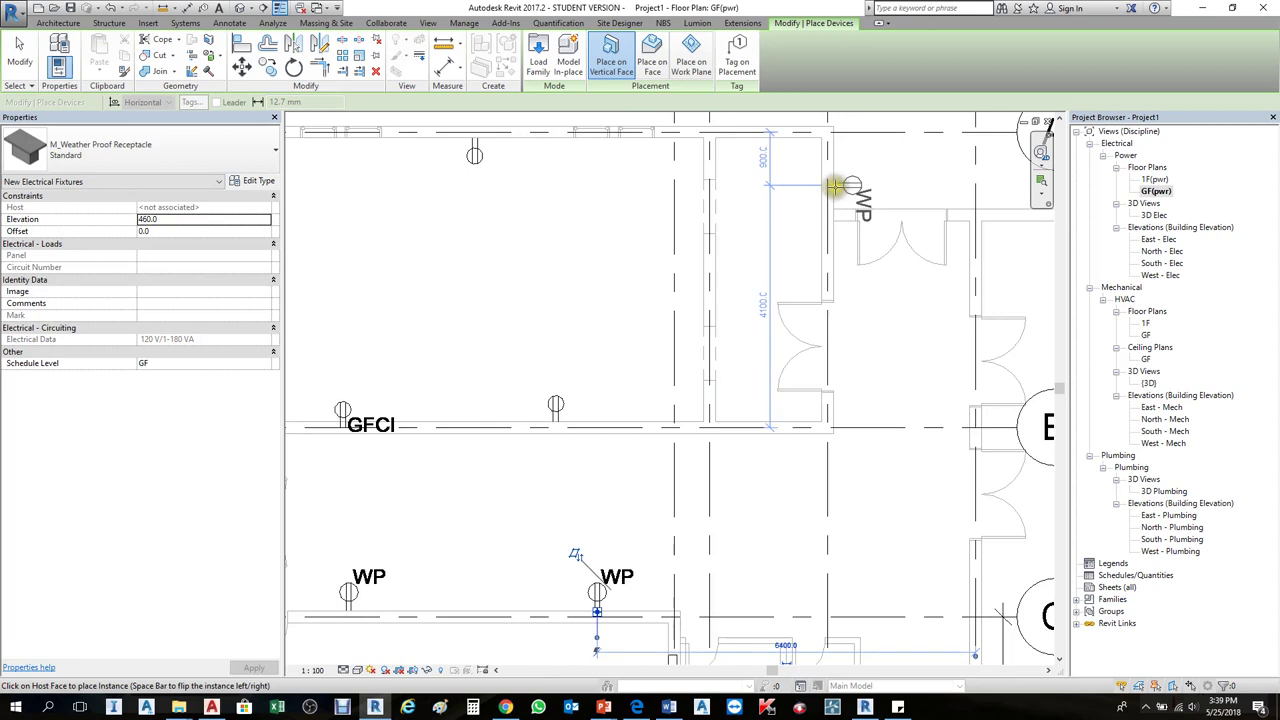
{"action": "scroll", "coordinate": [834, 190], "scroll_direction": "up", "scroll_amount": 4}
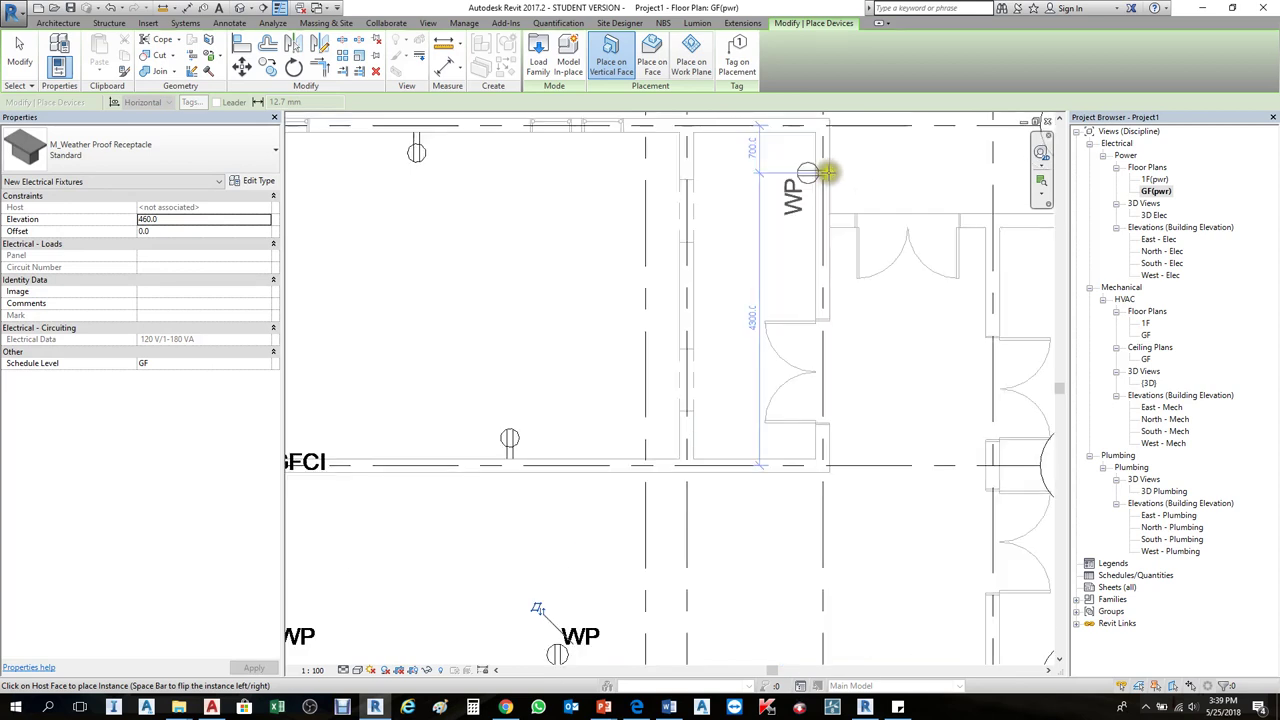
{"action": "left_click", "coordinate": [834, 190]}
{"action": "scroll", "coordinate": [850, 176], "scroll_direction": "down", "scroll_amount": 3}
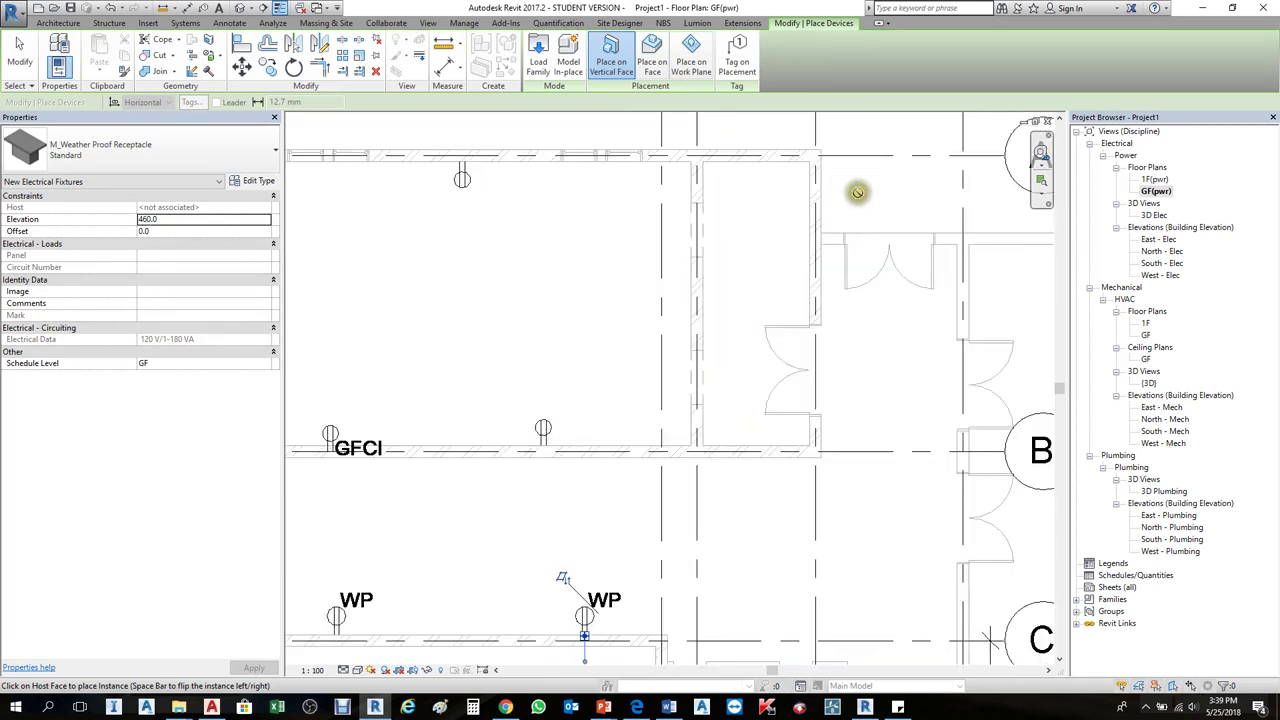
Step: Place a weather proof receptacle on the grid 4 wall about 700 mm from grid A, flipped toward the small room, and end the placement
{"action": "scroll", "coordinate": [857, 192], "scroll_direction": "up", "scroll_amount": 2}
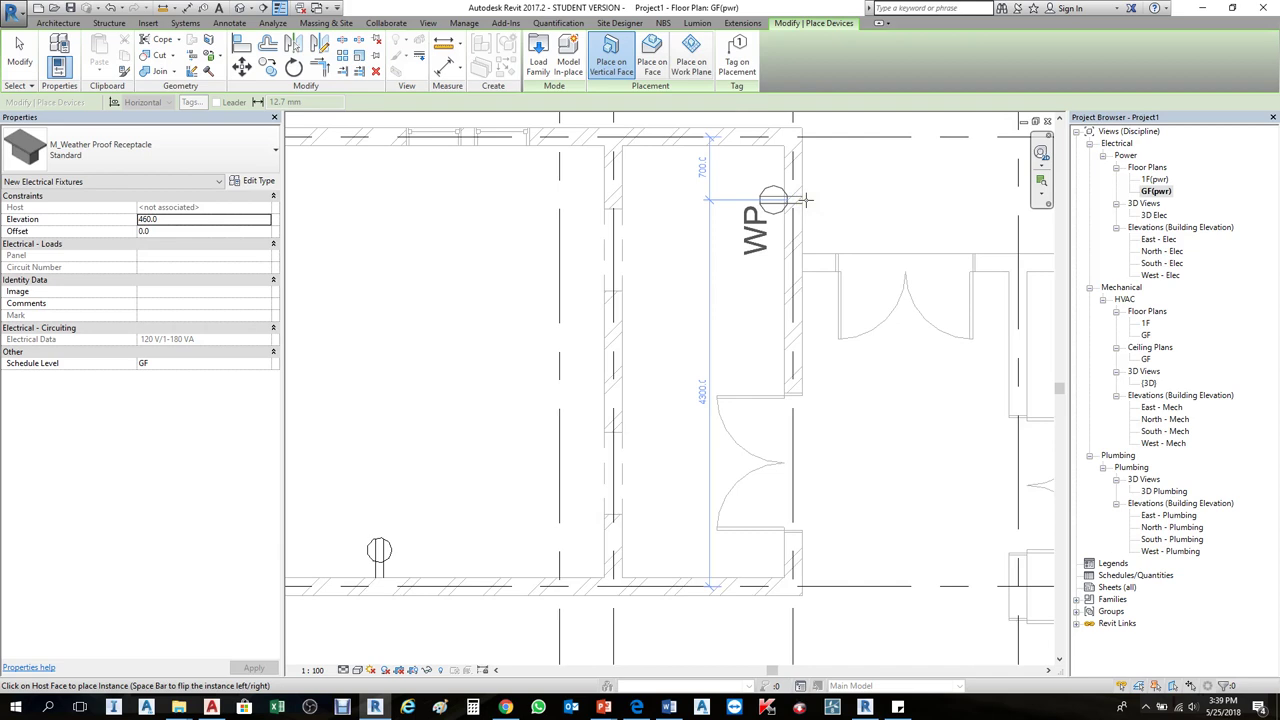
{"action": "key", "text": "space"}
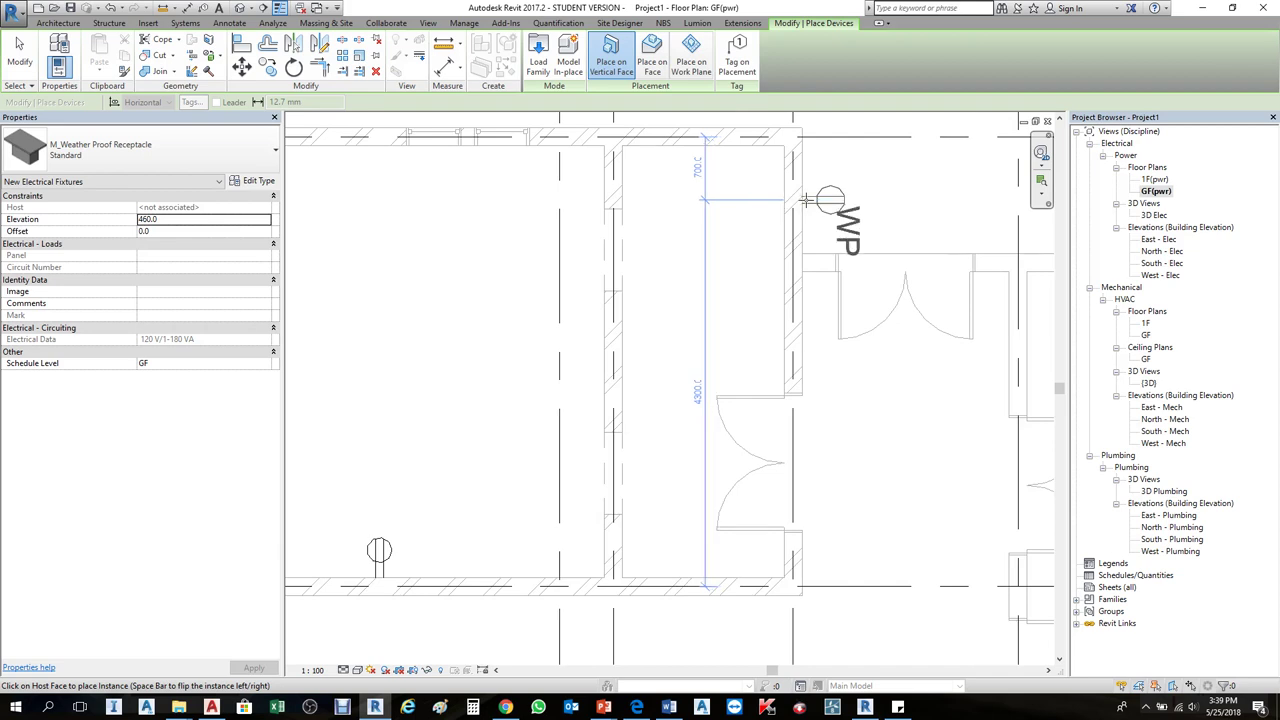
{"action": "key", "text": "space"}
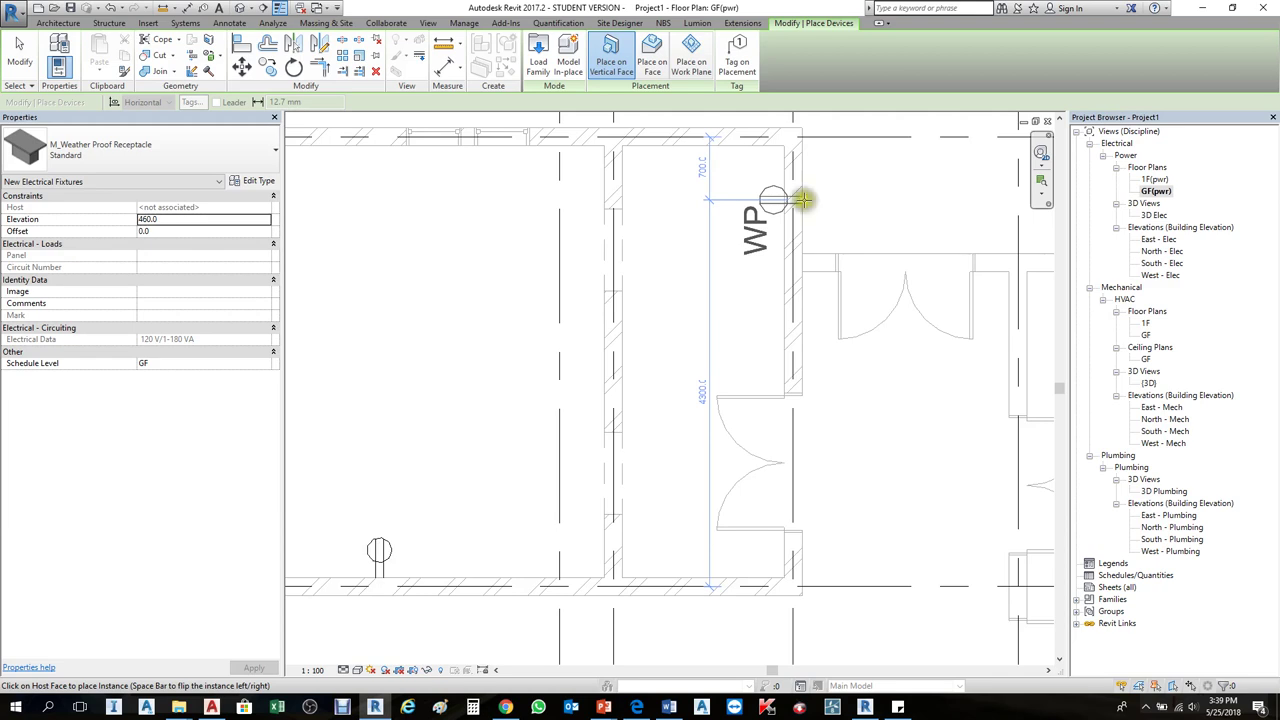
{"action": "left_click", "coordinate": [804, 198]}
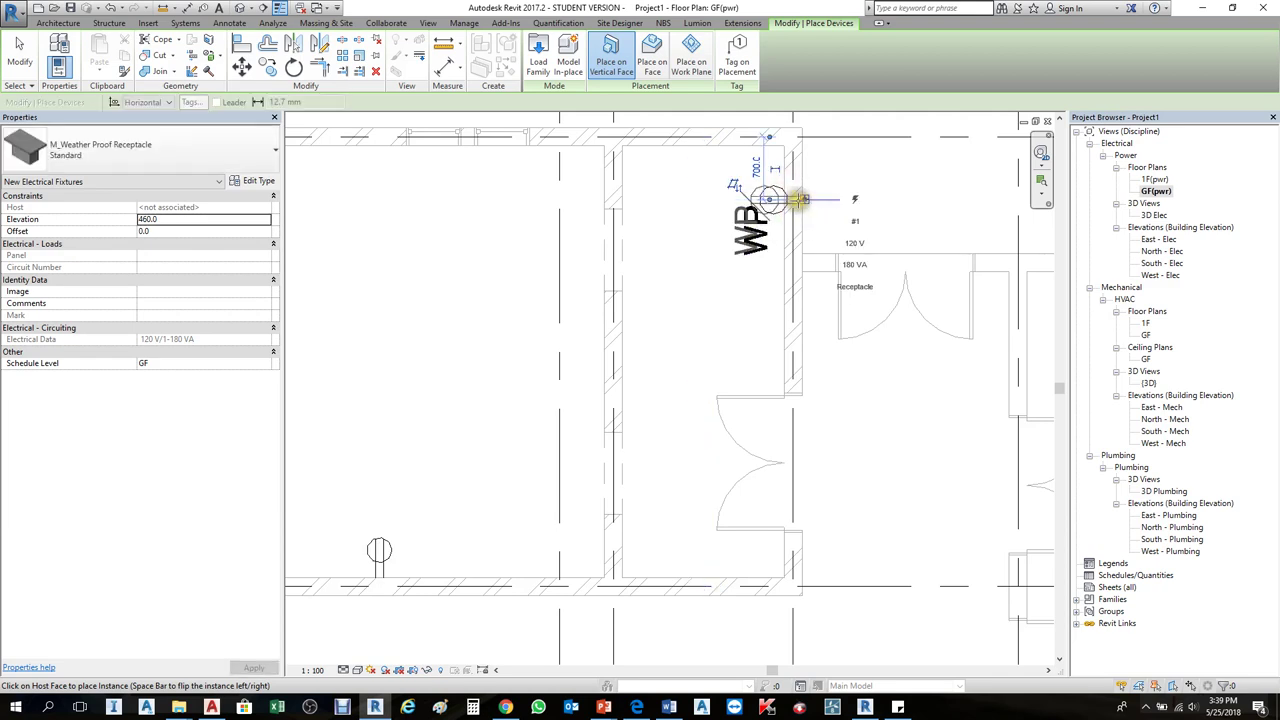
{"action": "key", "text": "Escape"}
{"action": "key", "text": "Escape"}
{"action": "left_click", "coordinate": [855, 198]}
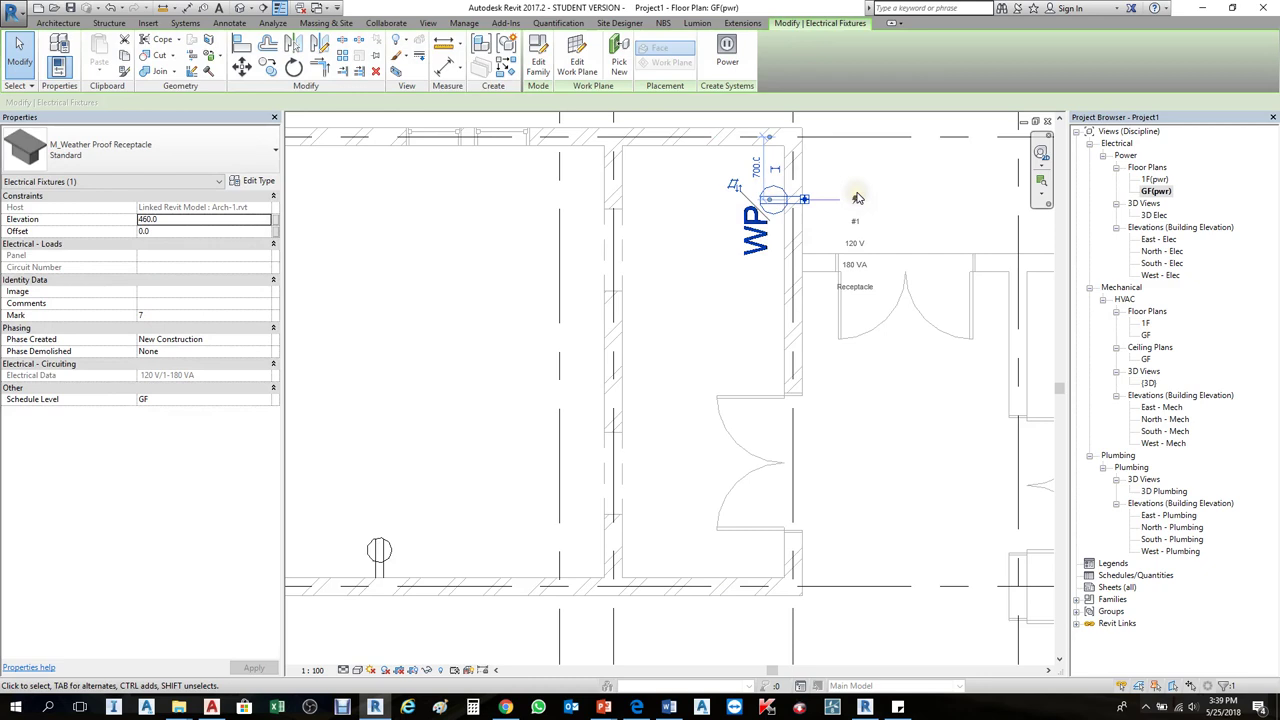
{"action": "key", "text": "Escape"}
{"action": "scroll", "coordinate": [763, 234], "scroll_direction": "down", "scroll_amount": 5}
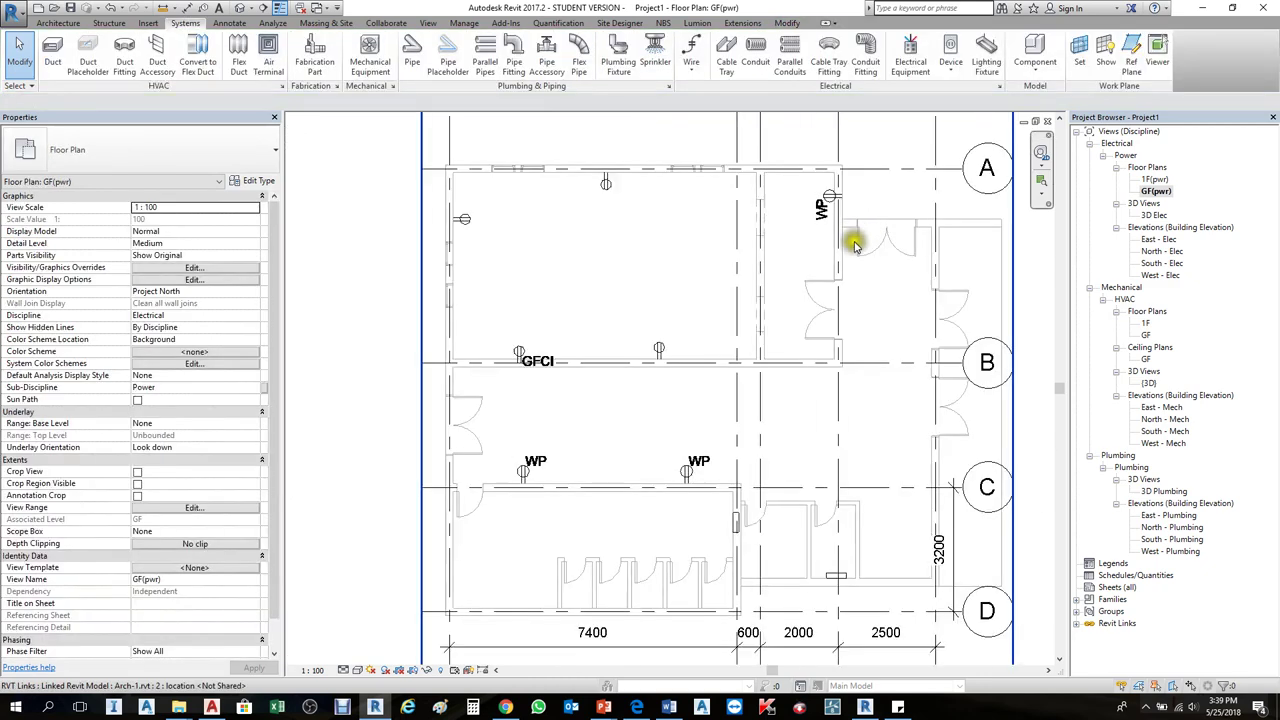
{"action": "scroll", "coordinate": [740, 386], "scroll_direction": "up", "scroll_amount": 2}
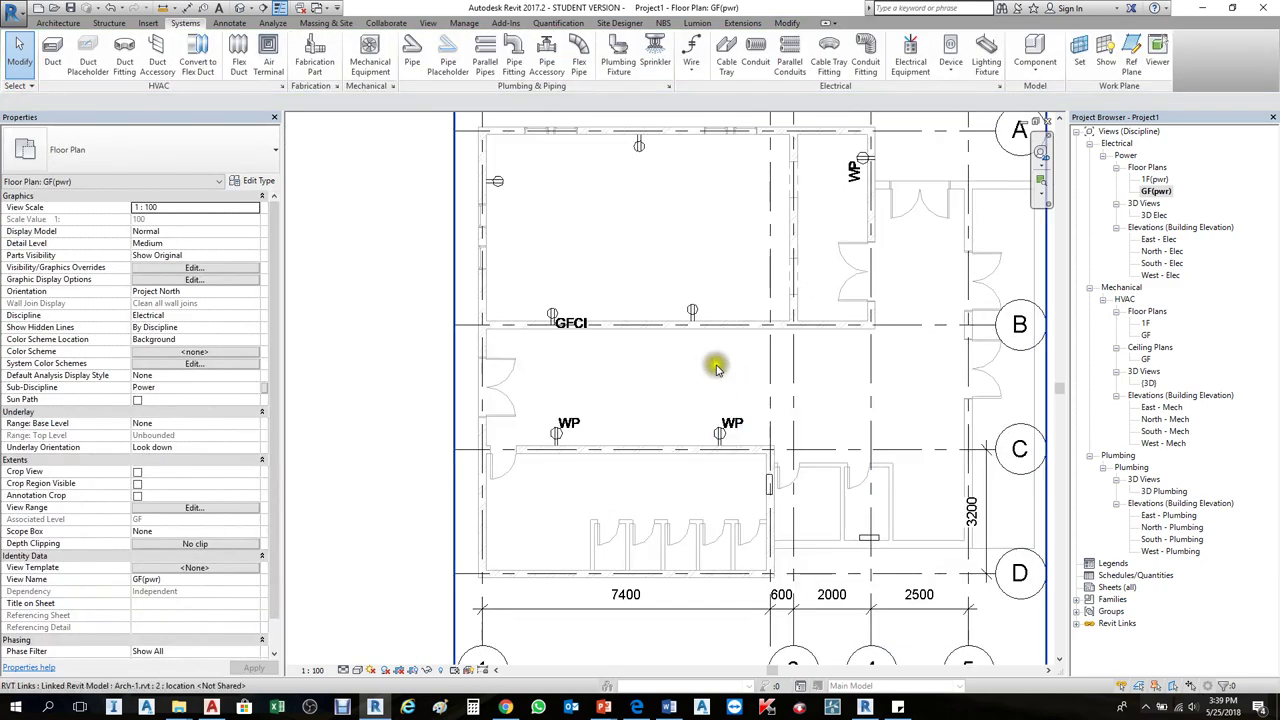
Step: Change the duplex receptacle on the grid B wall, 5400 mm from grid 1, to the M_Weather Proof Receptacle Standard type
{"action": "left_click", "coordinate": [693, 314]}
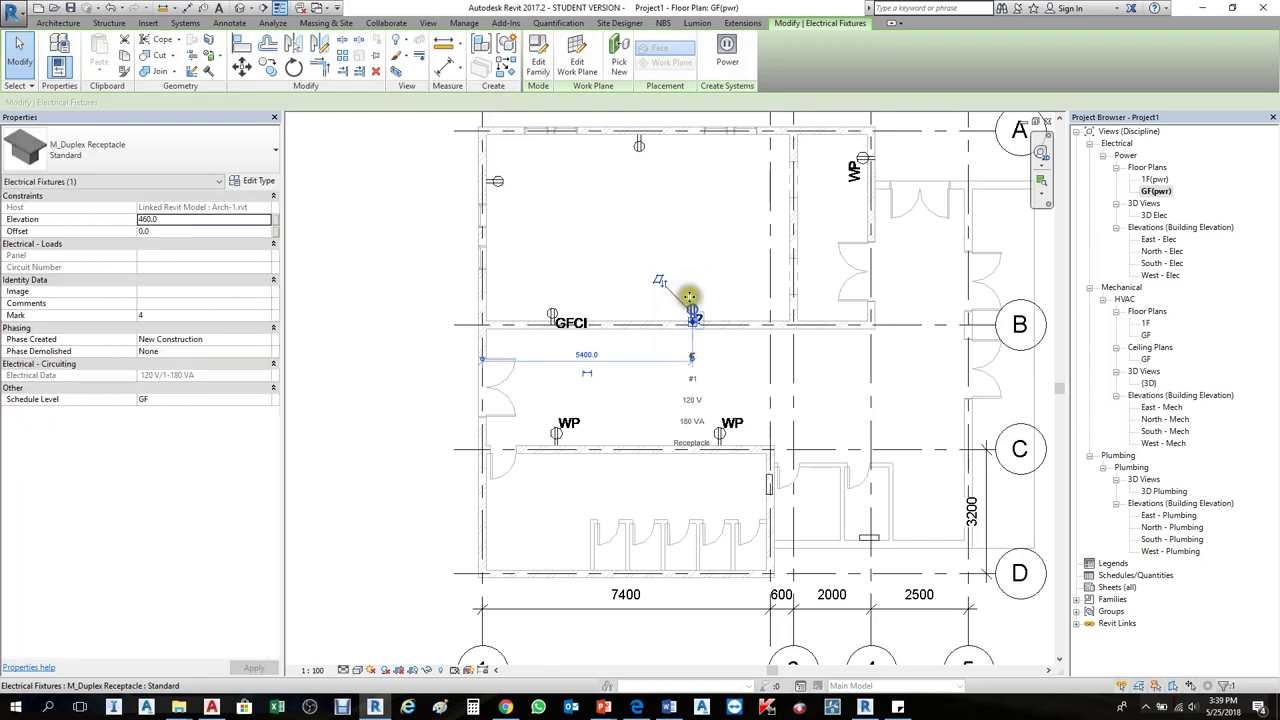
{"action": "left_click", "coordinate": [138, 149]}
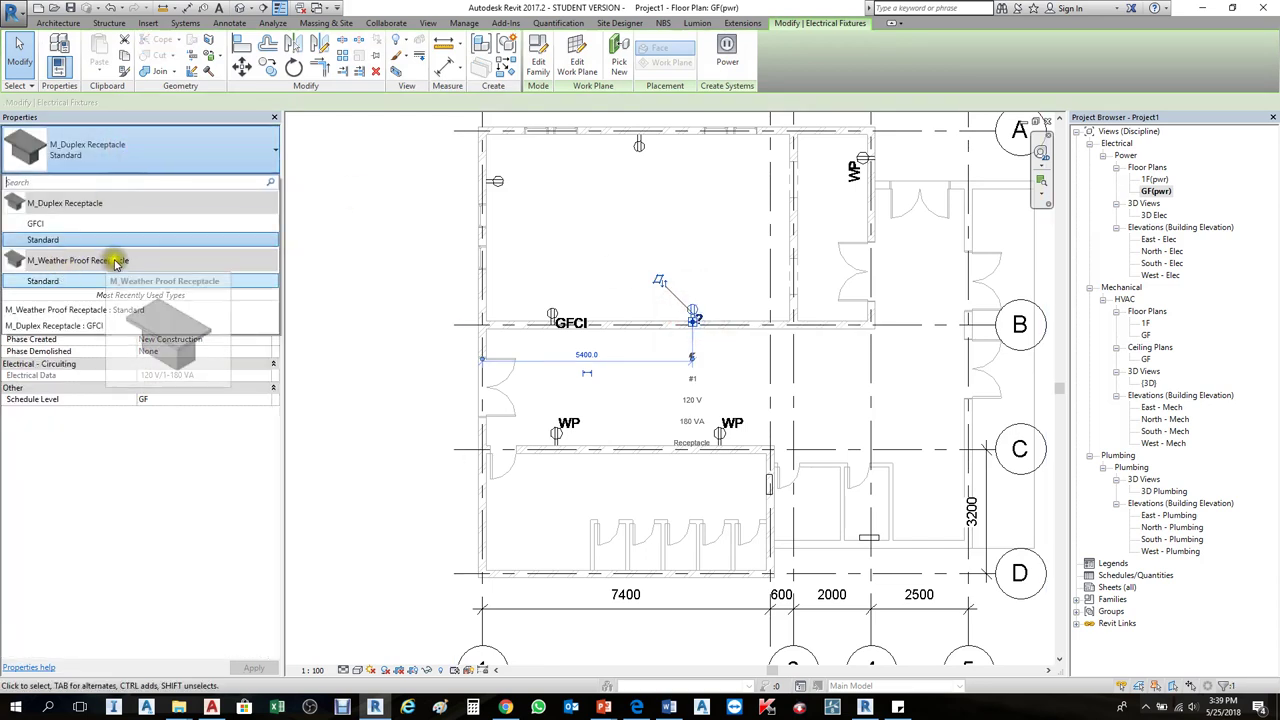
{"action": "left_click", "coordinate": [80, 279]}
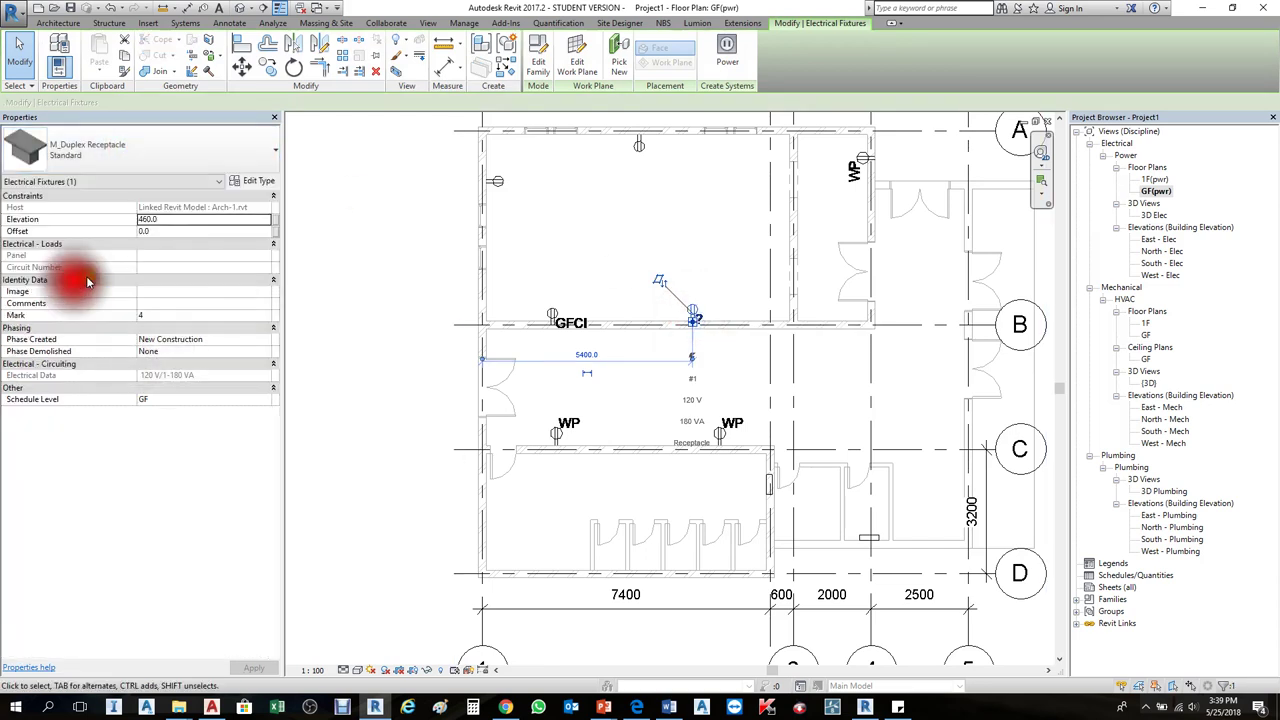
{"action": "left_click", "coordinate": [766, 285]}
Step: Examine the linked model's panel outline on the lower wall of the small room at grid 4
{"action": "scroll", "coordinate": [766, 337], "scroll_direction": "down", "scroll_amount": 3}
{"action": "scroll", "coordinate": [831, 376], "scroll_direction": "up", "scroll_amount": 2}
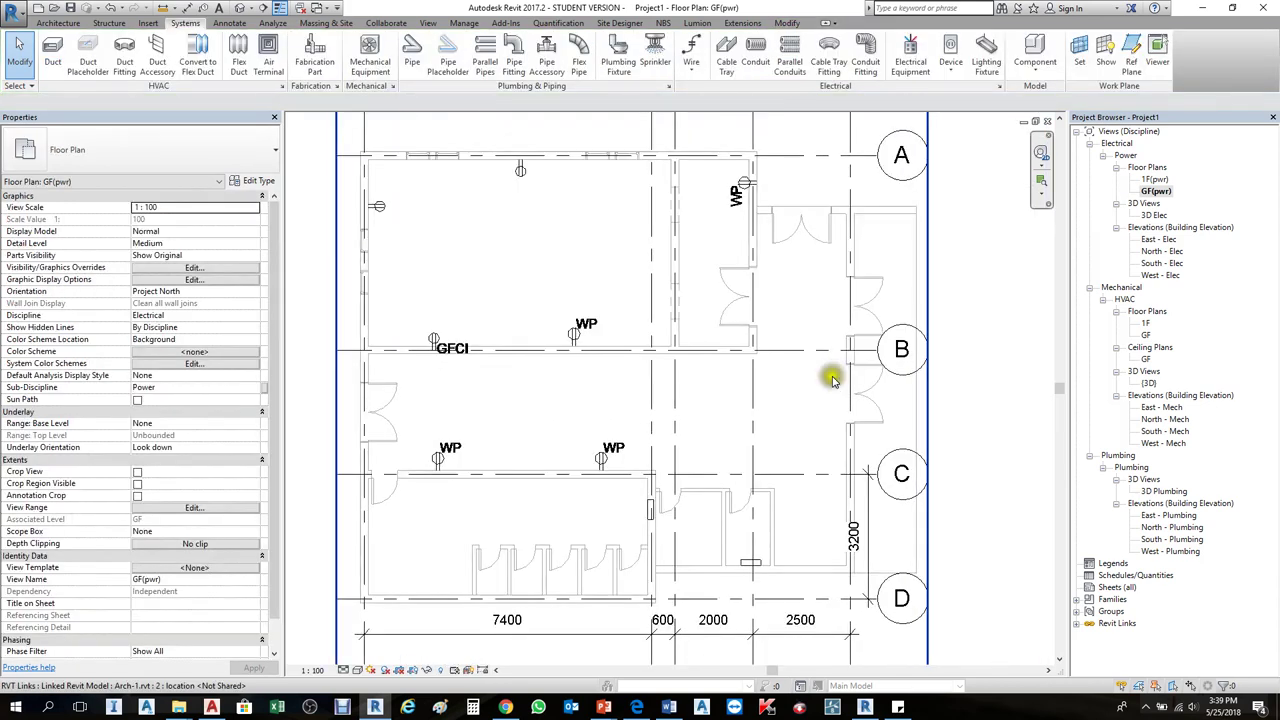
{"action": "scroll", "coordinate": [751, 449], "scroll_direction": "up", "scroll_amount": 2}
{"action": "scroll", "coordinate": [705, 505], "scroll_direction": "up", "scroll_amount": 5}
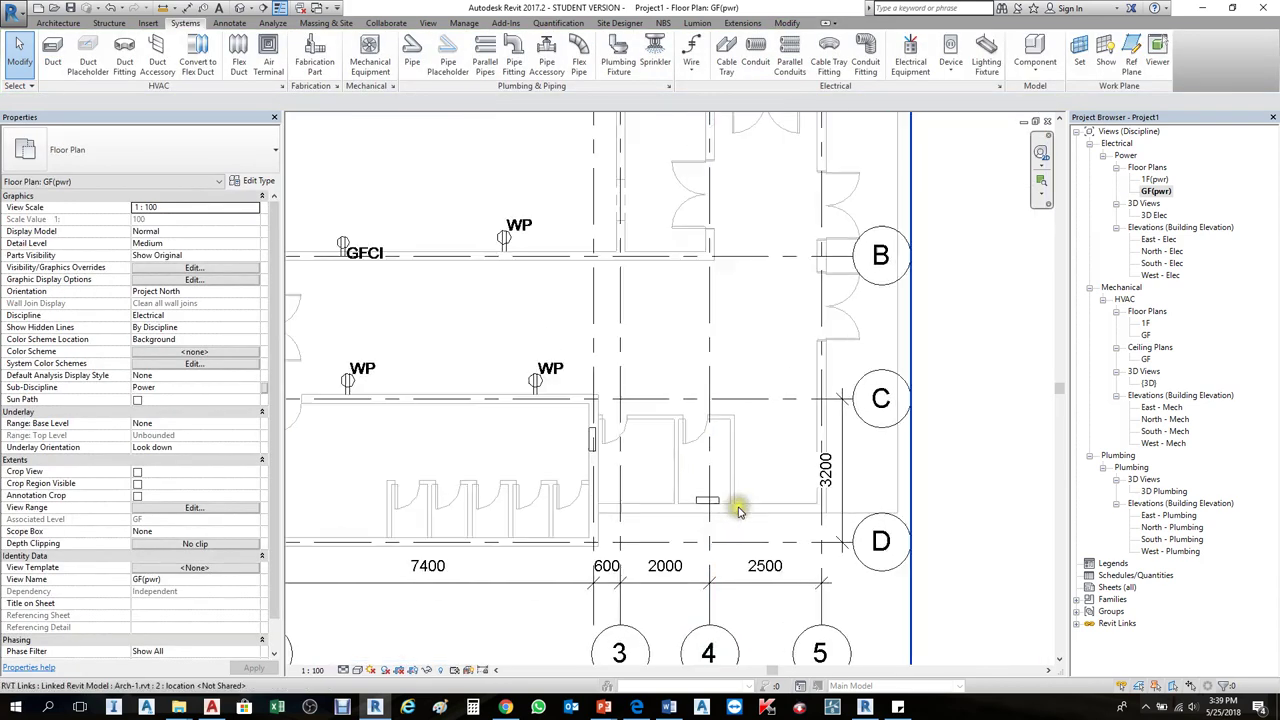
{"action": "scroll", "coordinate": [712, 493], "scroll_direction": "up", "scroll_amount": 3}
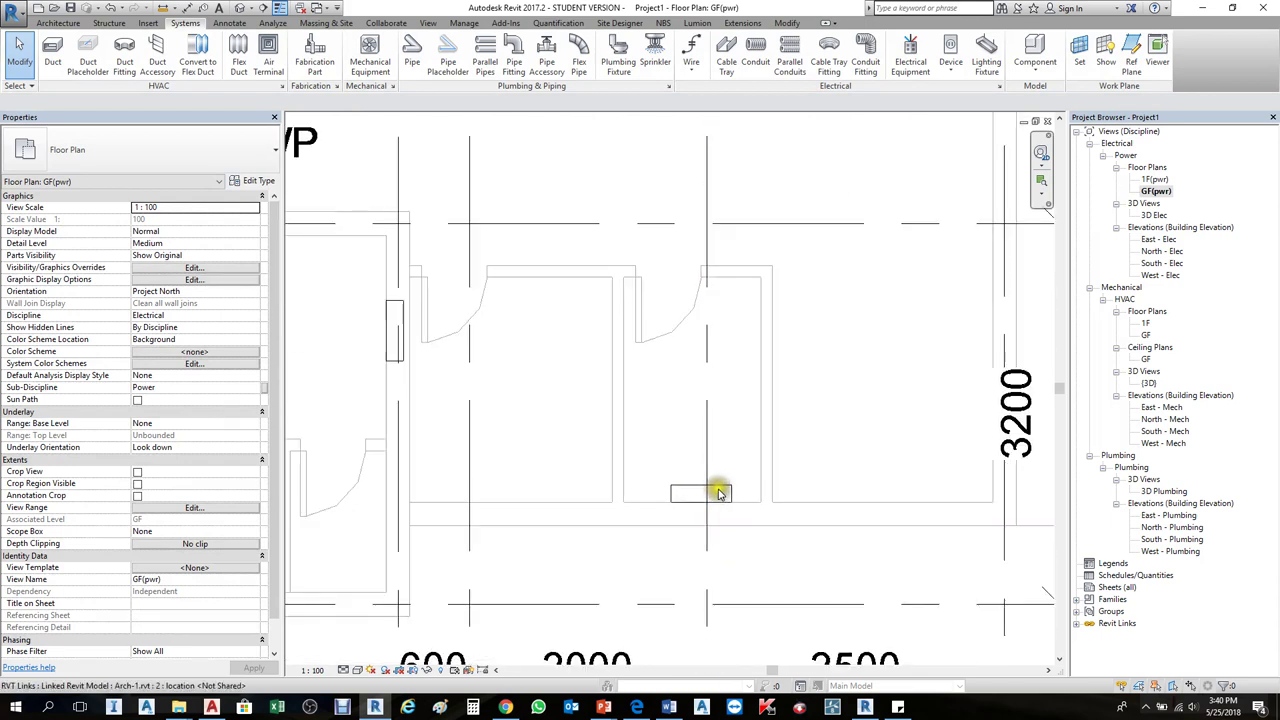
{"action": "scroll", "coordinate": [650, 470], "scroll_direction": "down", "scroll_amount": 3}
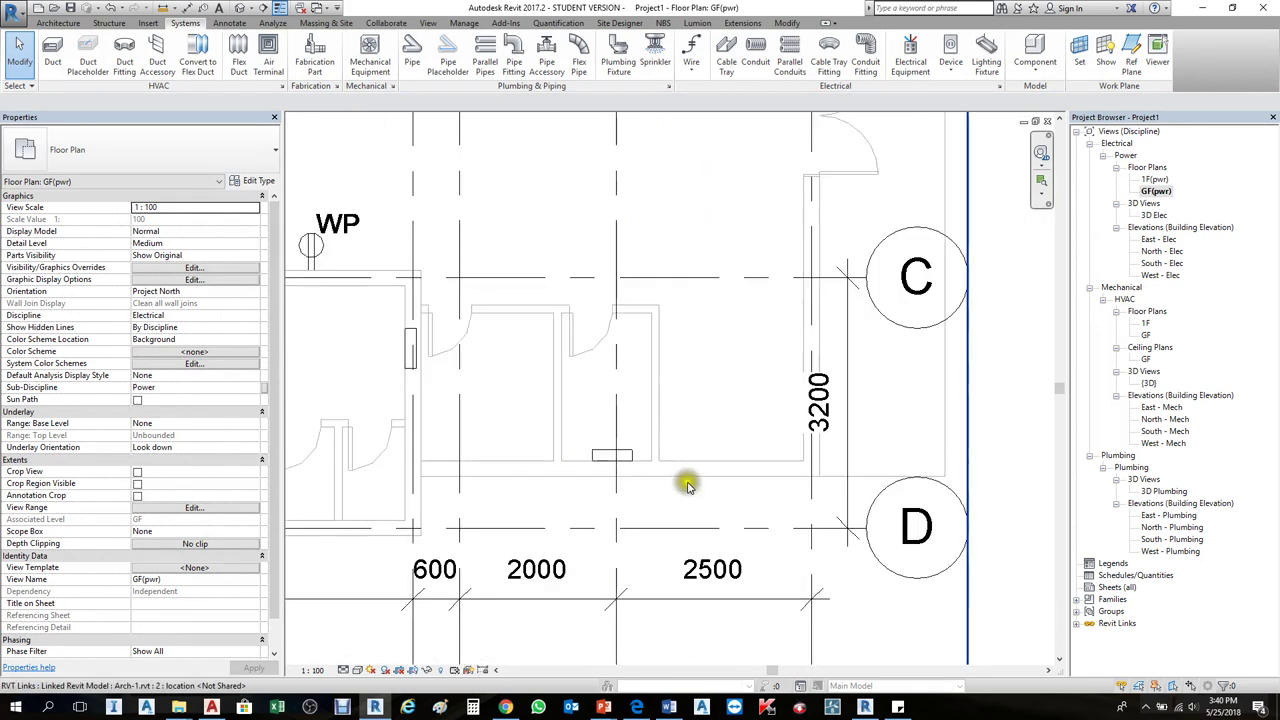
{"action": "scroll", "coordinate": [680, 480], "scroll_direction": "up", "scroll_amount": 2}
{"action": "scroll", "coordinate": [612, 436], "scroll_direction": "up", "scroll_amount": 1}
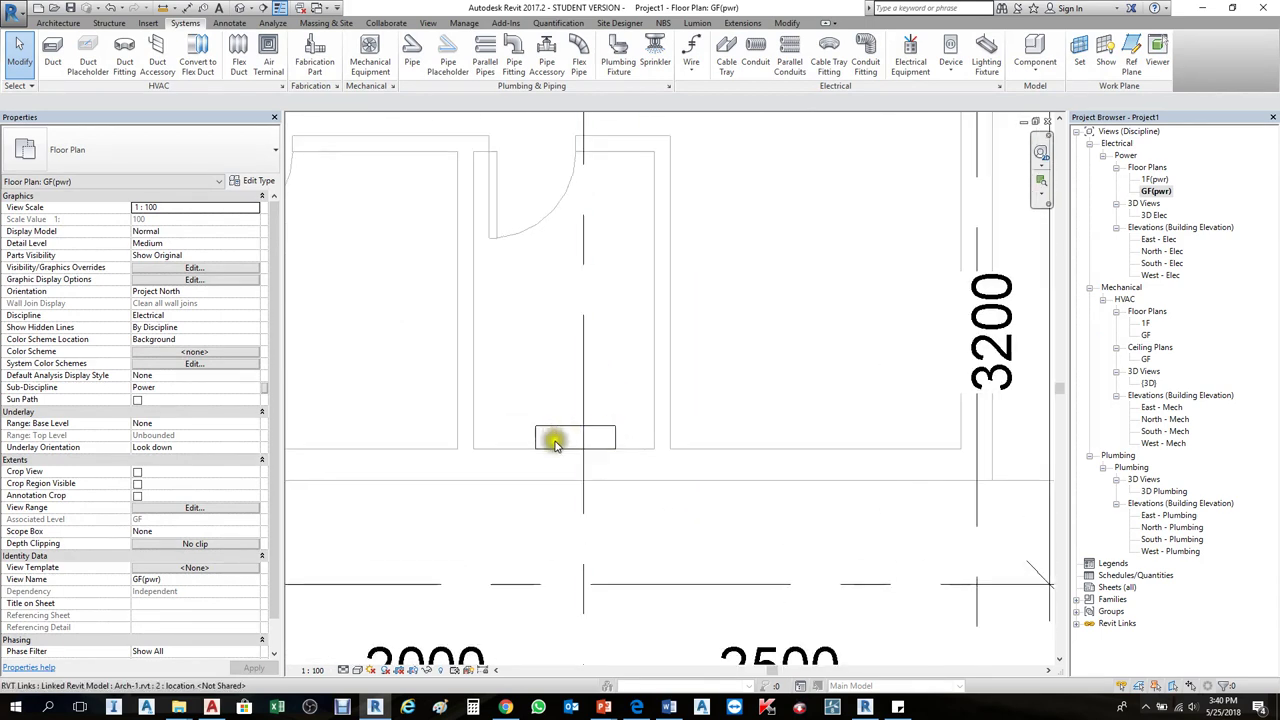
{"action": "scroll", "coordinate": [600, 452], "scroll_direction": "up", "scroll_amount": 2}
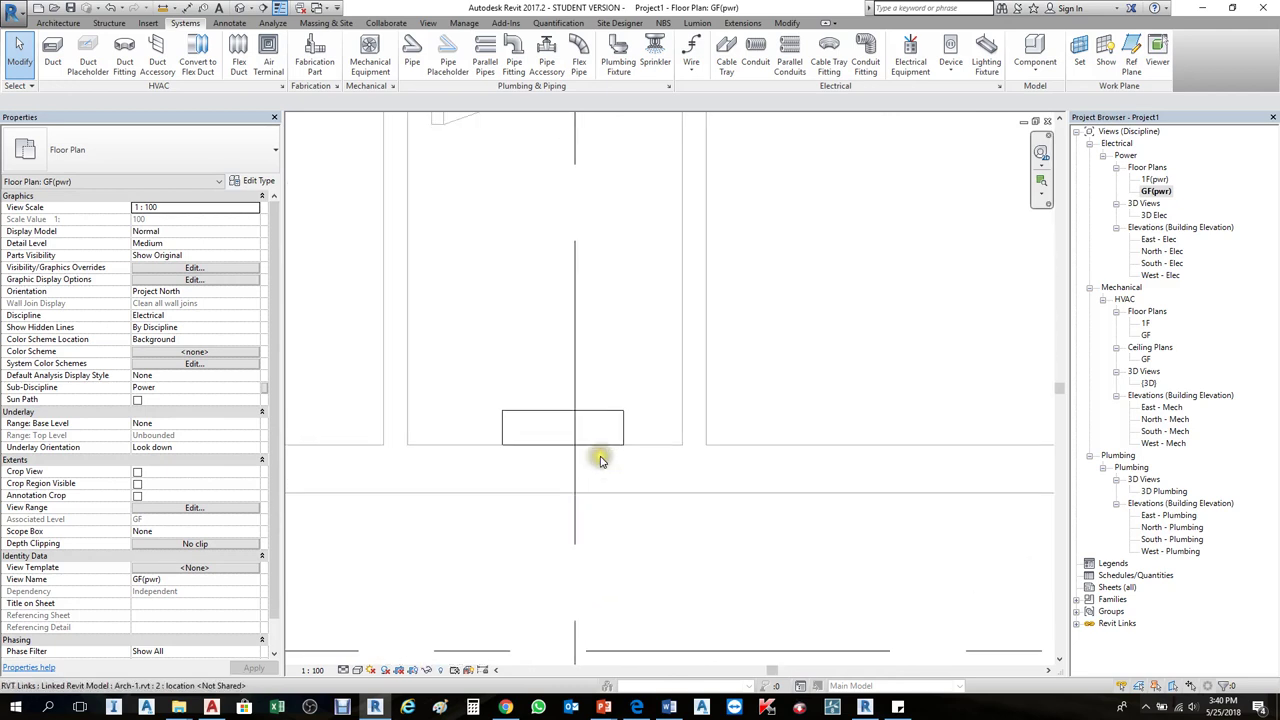
{"action": "scroll", "coordinate": [597, 436], "scroll_direction": "down", "scroll_amount": 2}
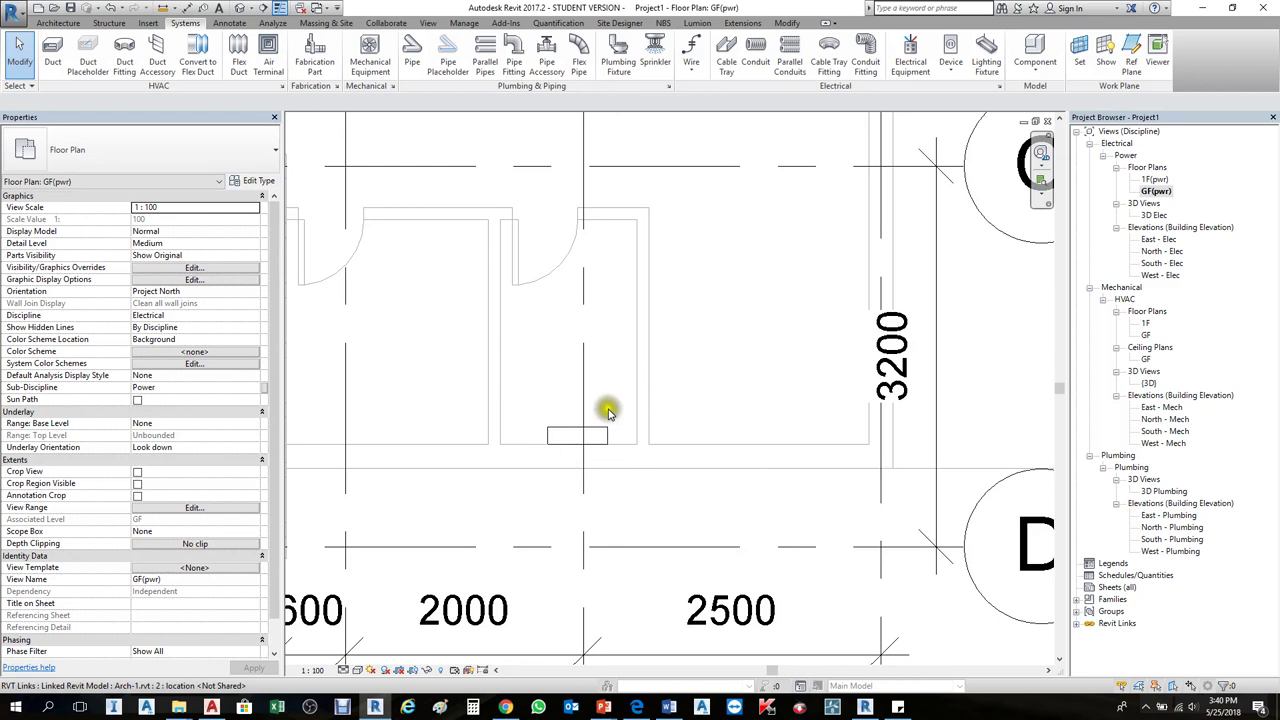
{"action": "scroll", "coordinate": [582, 440], "scroll_direction": "up", "scroll_amount": 2}
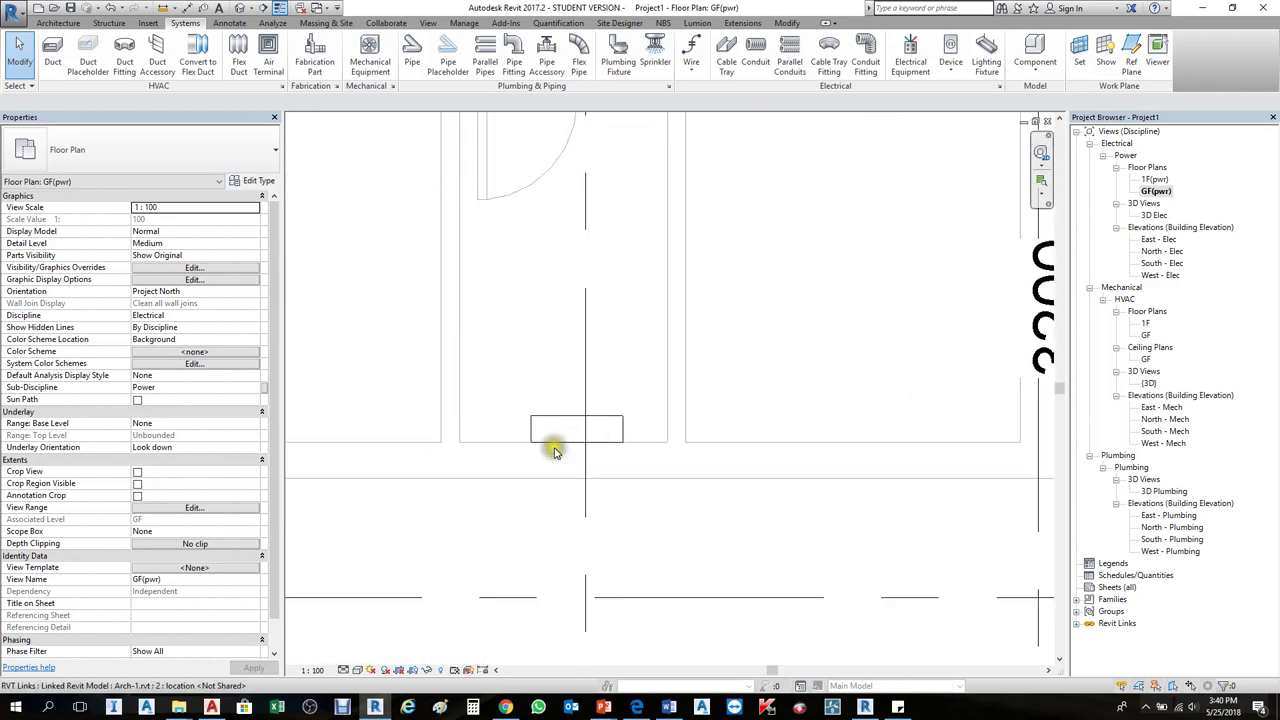
{"action": "scroll", "coordinate": [560, 452], "scroll_direction": "down", "scroll_amount": 2}
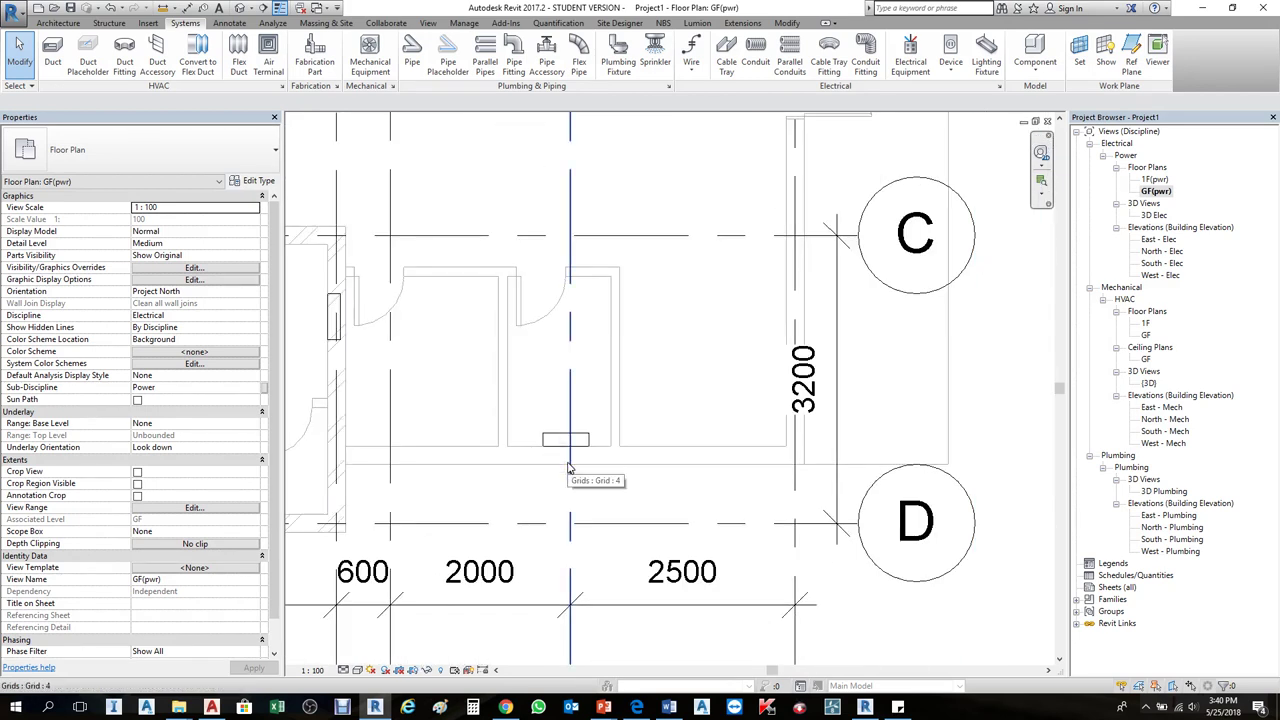
Step: Review the view's visibility overrides for the Arch-1.rvt link and check which object the panel outline belongs to
{"action": "key", "text": "v"}
{"action": "key", "text": "g"}
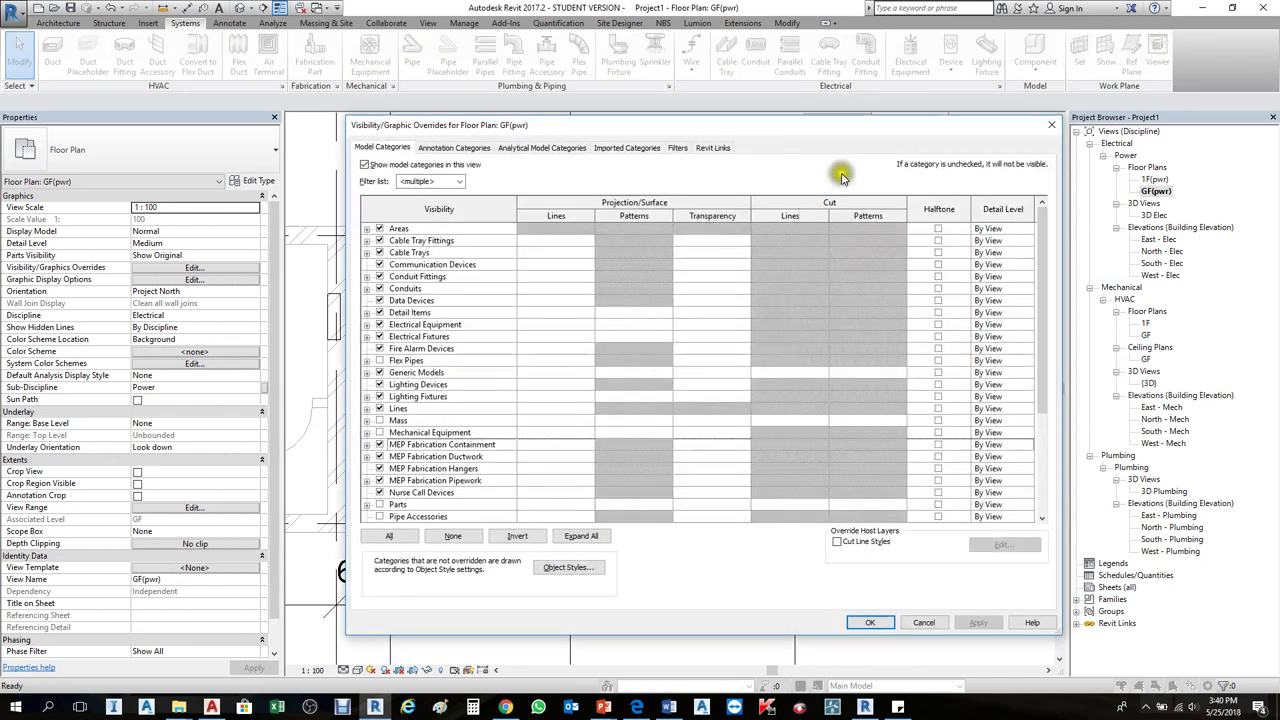
{"action": "left_click", "coordinate": [712, 148]}
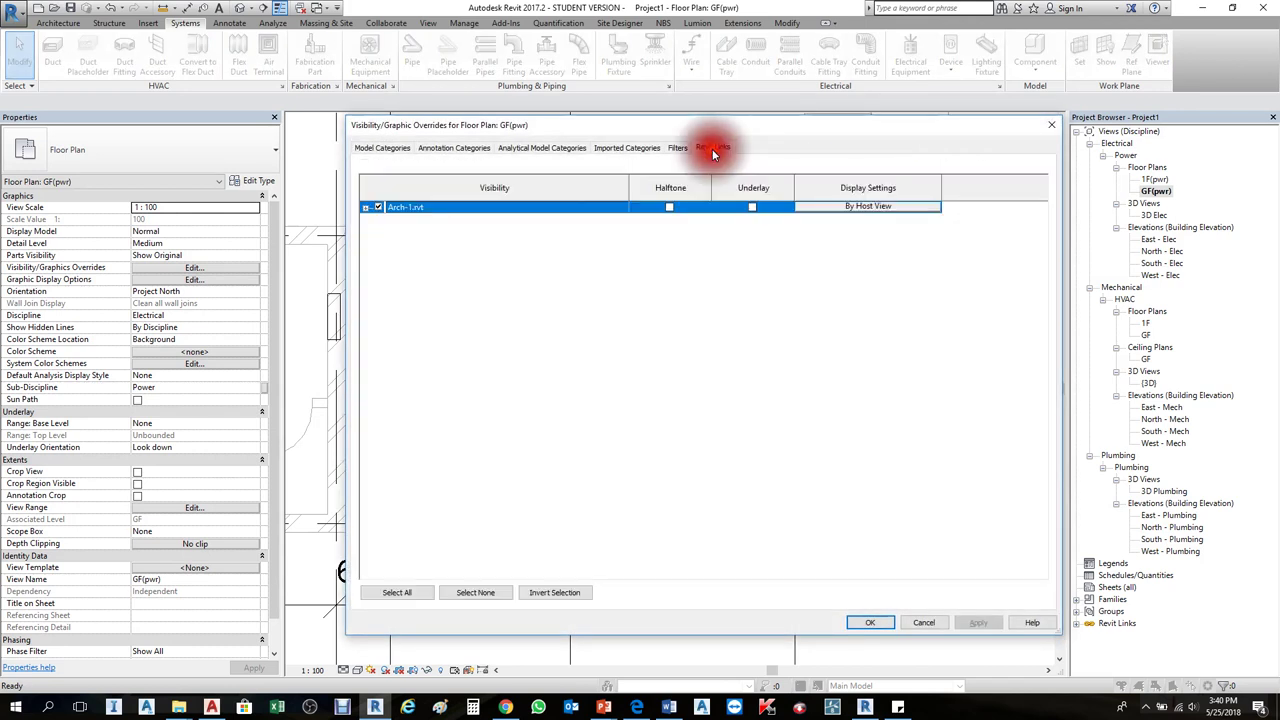
{"action": "left_click", "coordinate": [1050, 124]}
{"action": "left_click", "coordinate": [686, 390]}
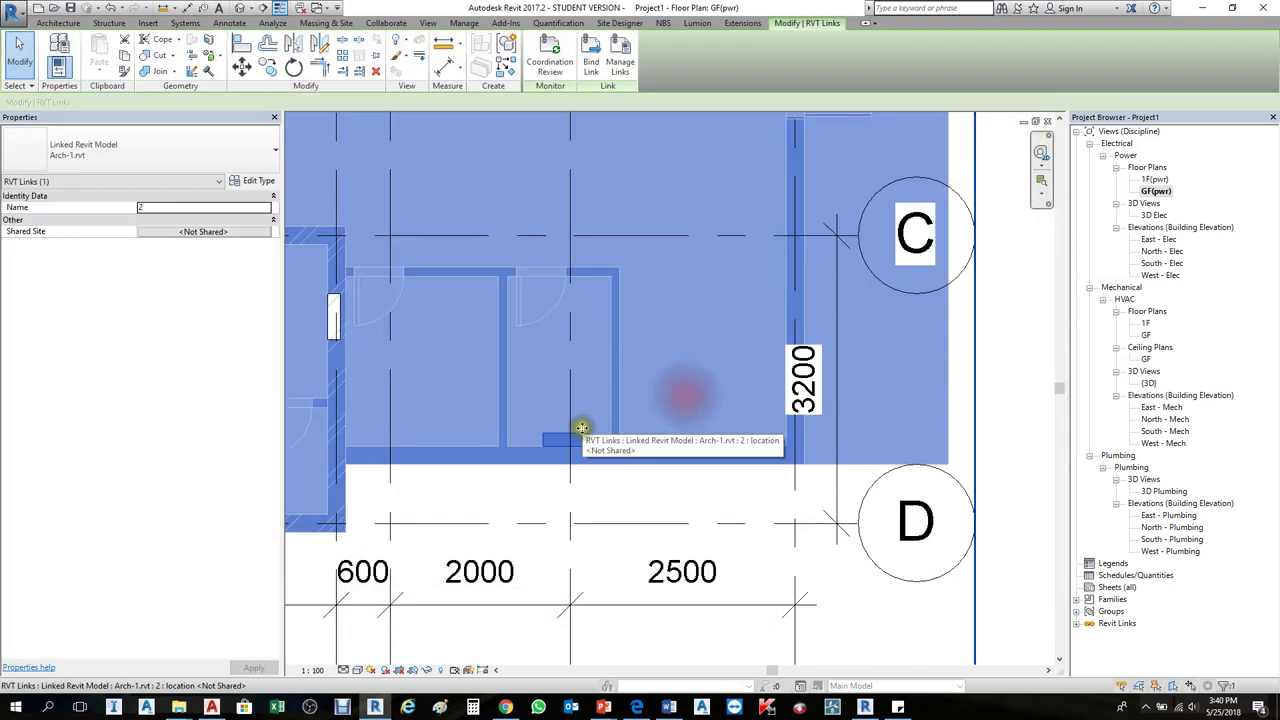
{"action": "left_click", "coordinate": [590, 468]}
{"action": "scroll", "coordinate": [677, 521], "scroll_direction": "down", "scroll_amount": 3}
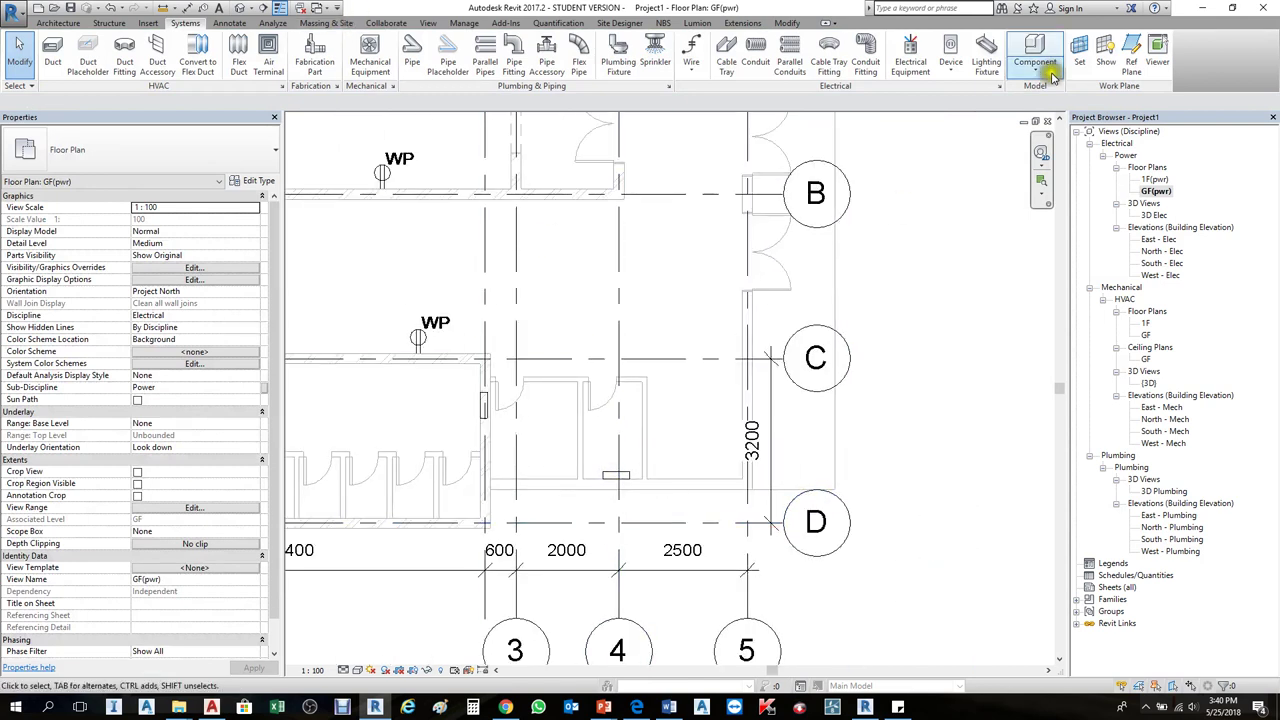
Step: Choose the M_Lighting and Appliance Panelboard - 208V MLO, 225 A type for new electrical equipment
{"action": "left_click", "coordinate": [912, 56]}
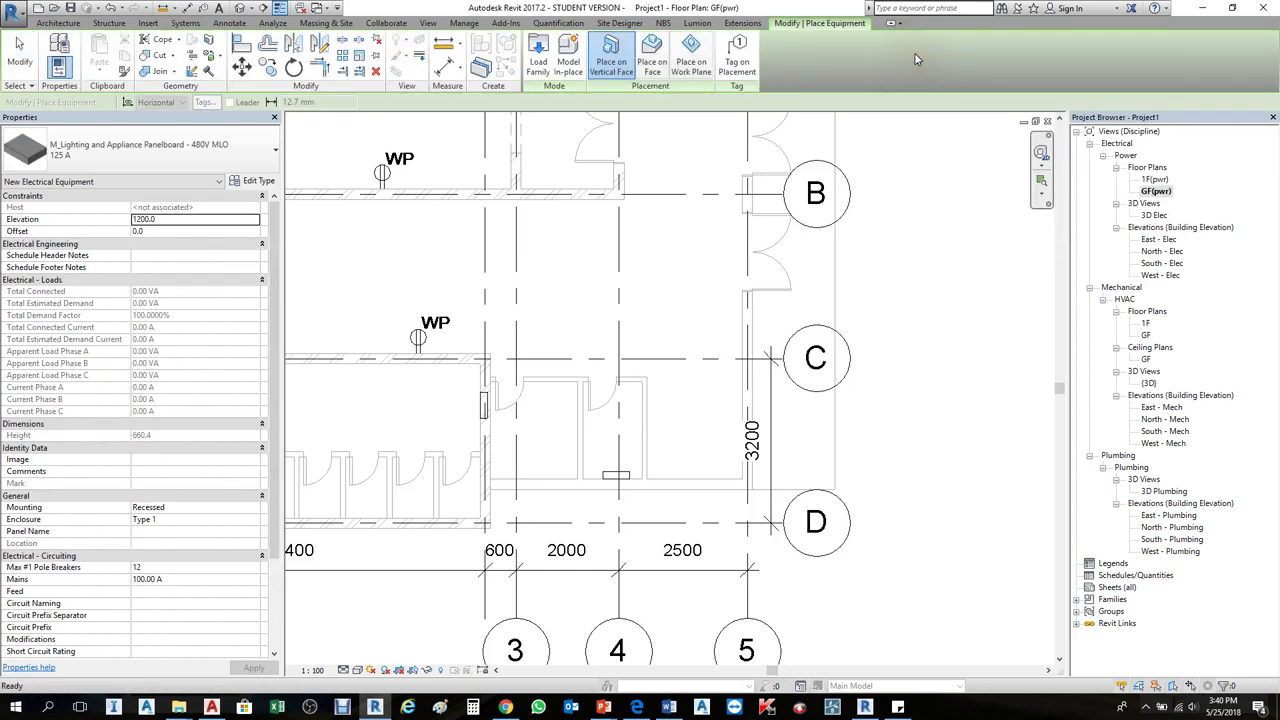
{"action": "left_click", "coordinate": [205, 152]}
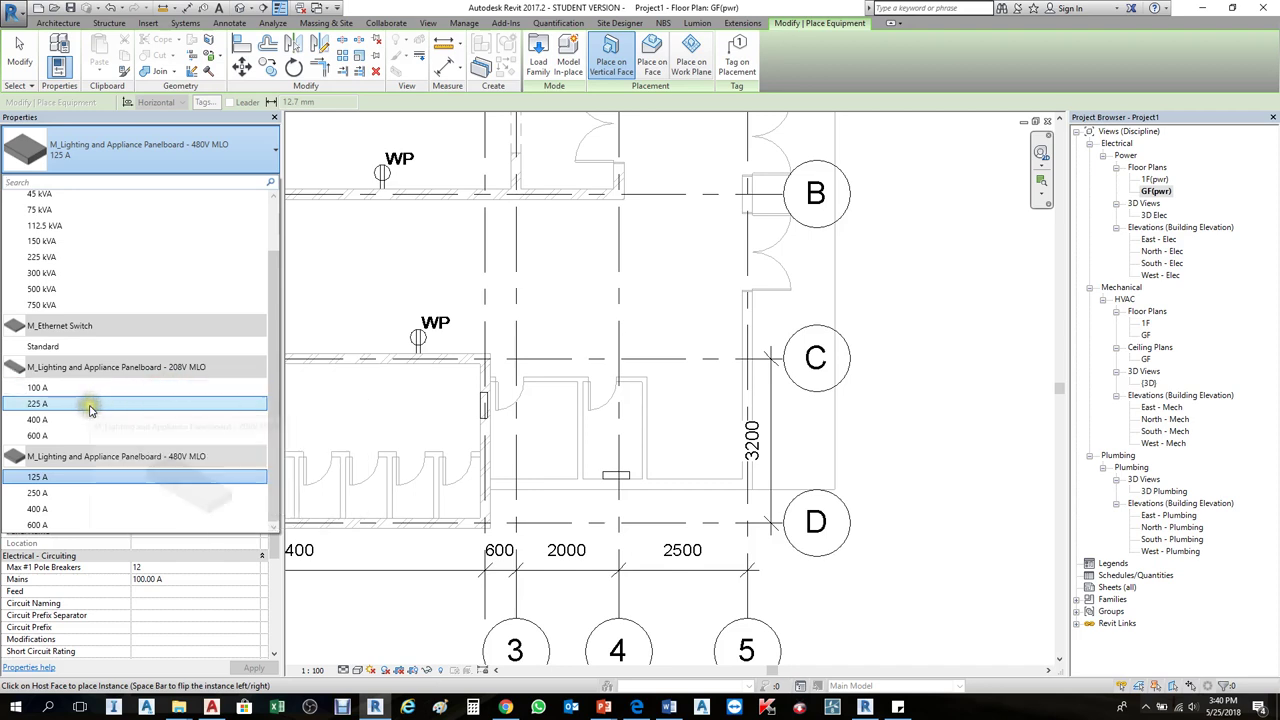
{"action": "mouse_move", "coordinate": [90, 409]}
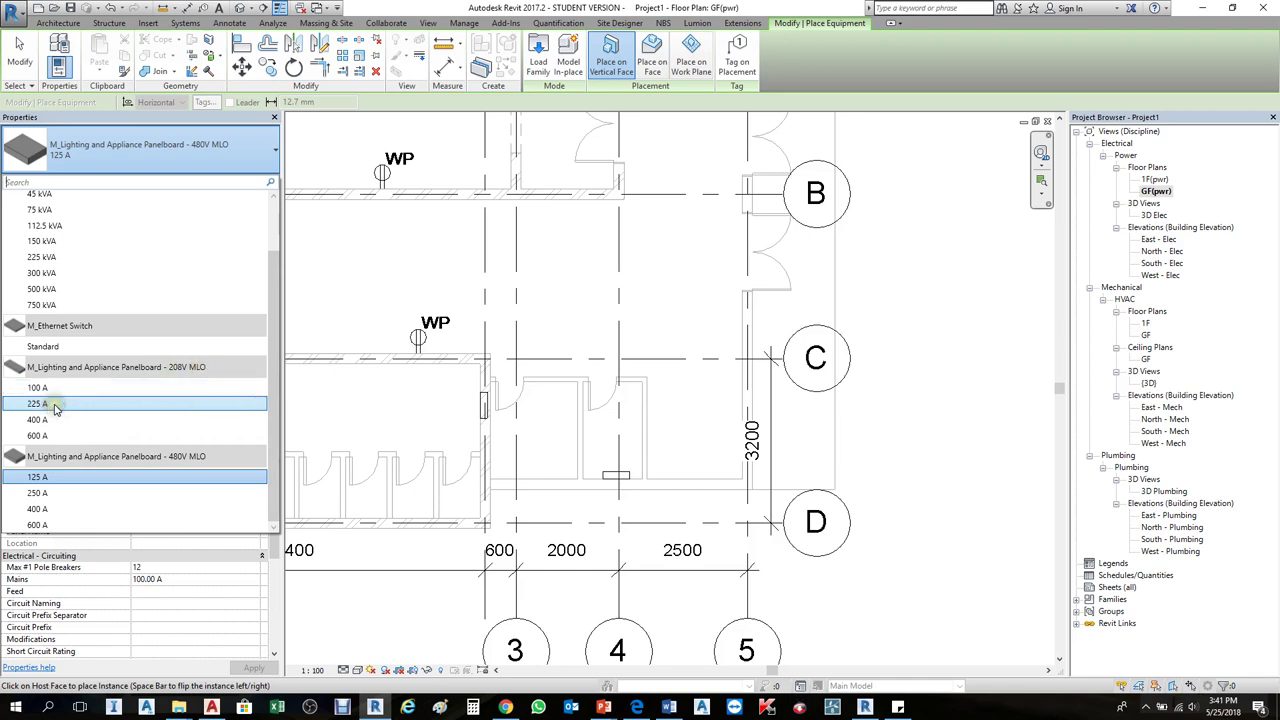
{"action": "left_click", "coordinate": [55, 404]}
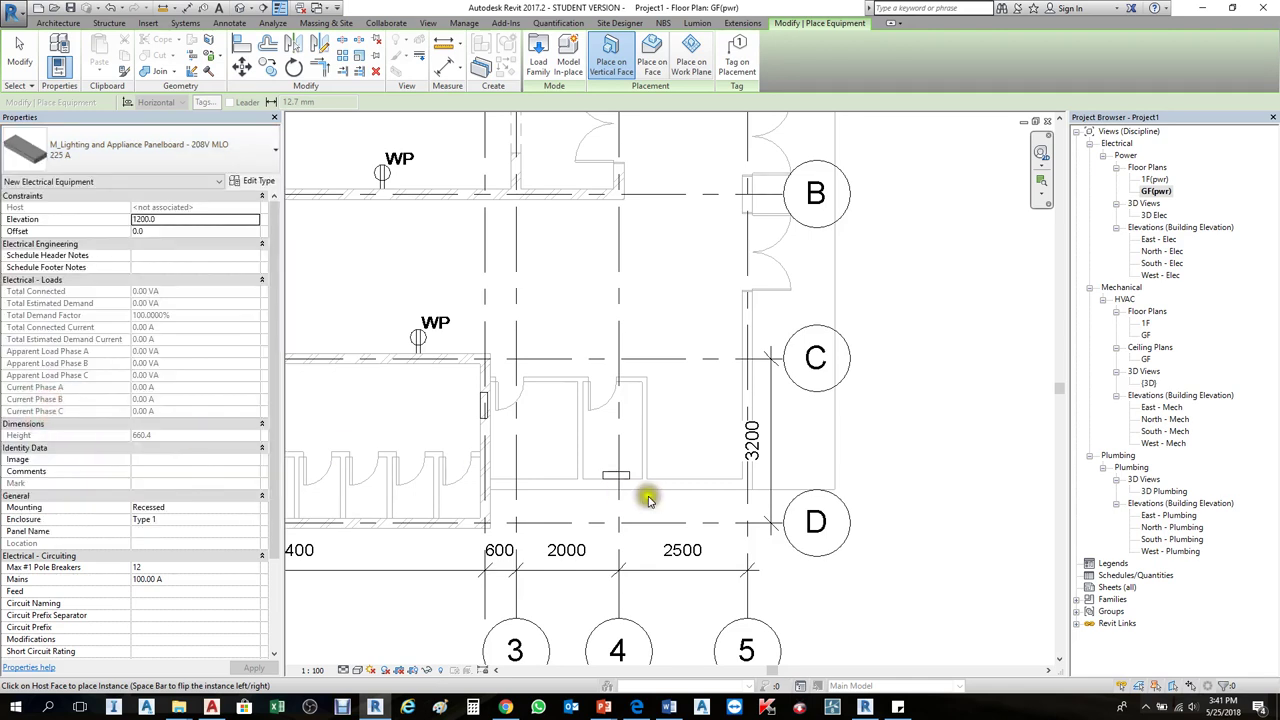
Step: Try to place the panelboard on the small room's lower wall at grid 4, testing face placement before restoring vertical-face placement
{"action": "scroll", "coordinate": [617, 478], "scroll_direction": "up", "scroll_amount": 4}
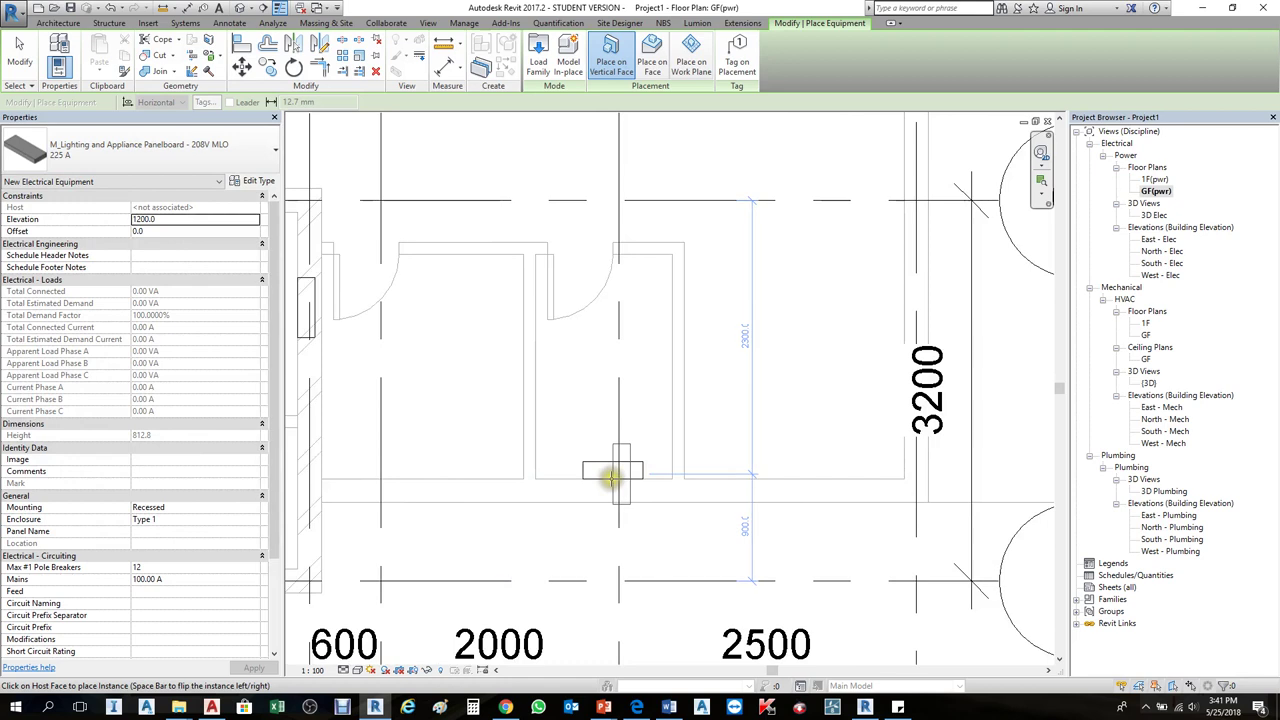
{"action": "left_click", "coordinate": [610, 479]}
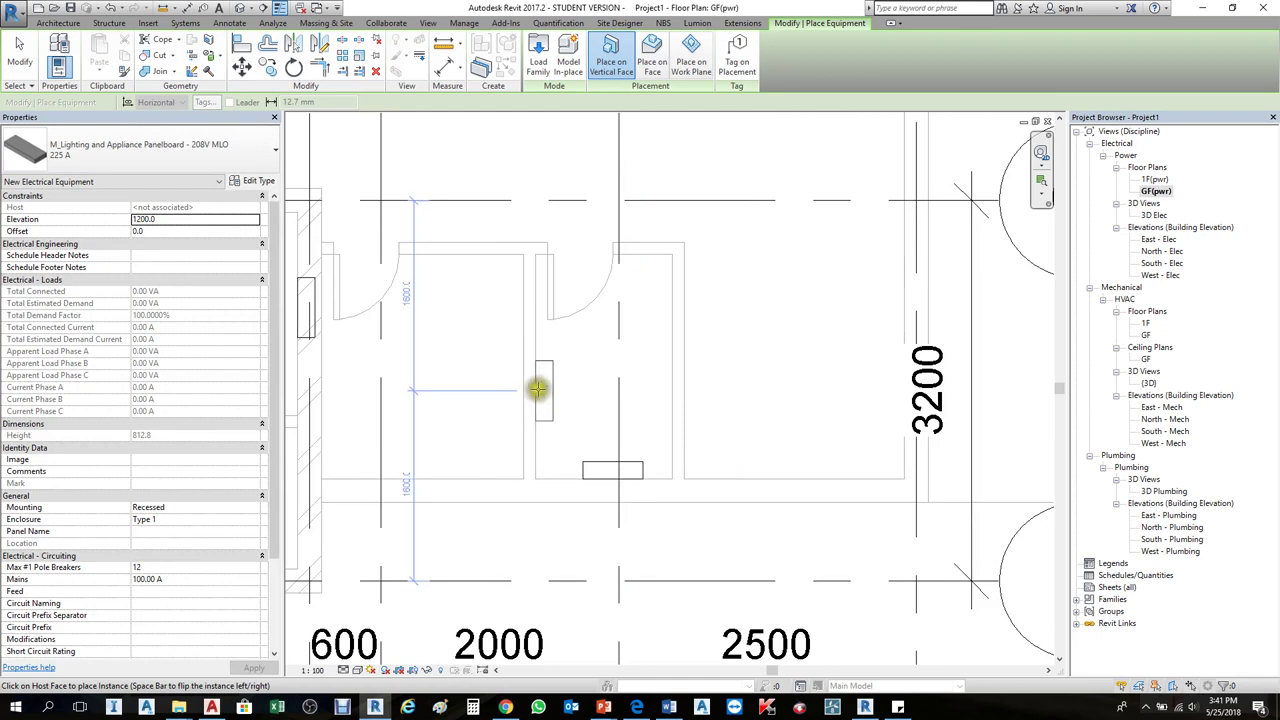
{"action": "left_click", "coordinate": [655, 50]}
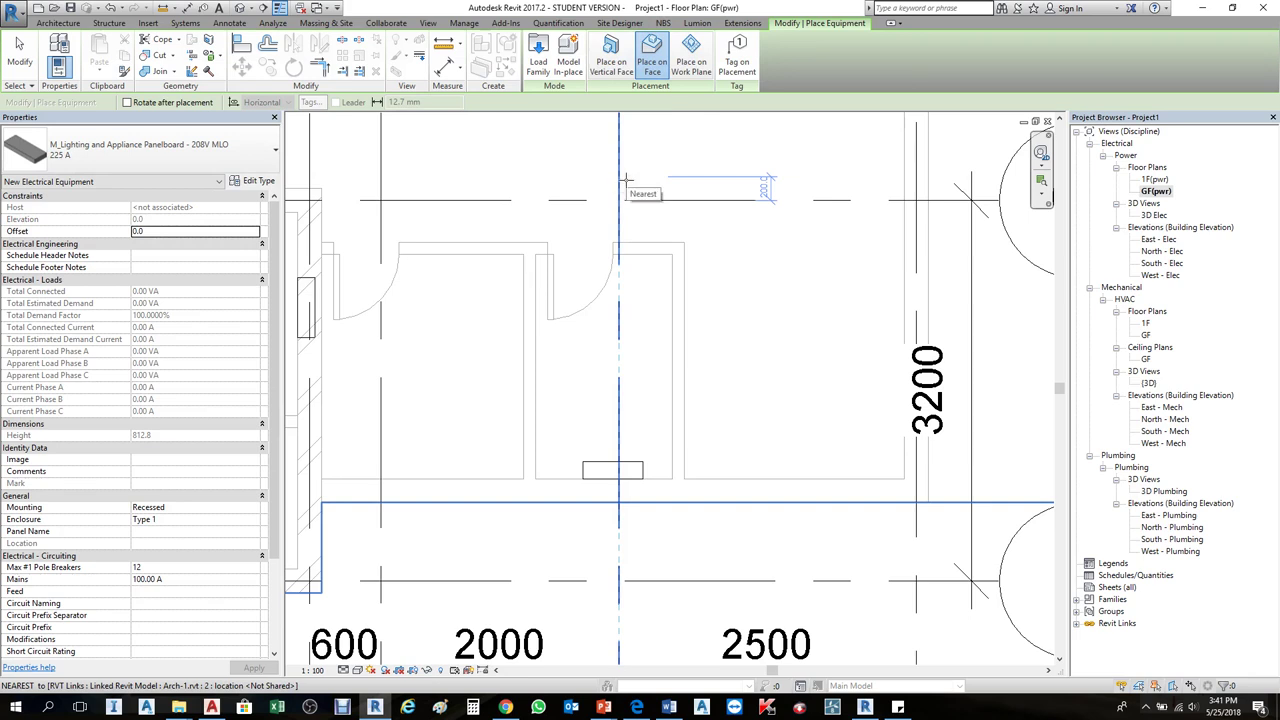
{"action": "left_click", "coordinate": [608, 56]}
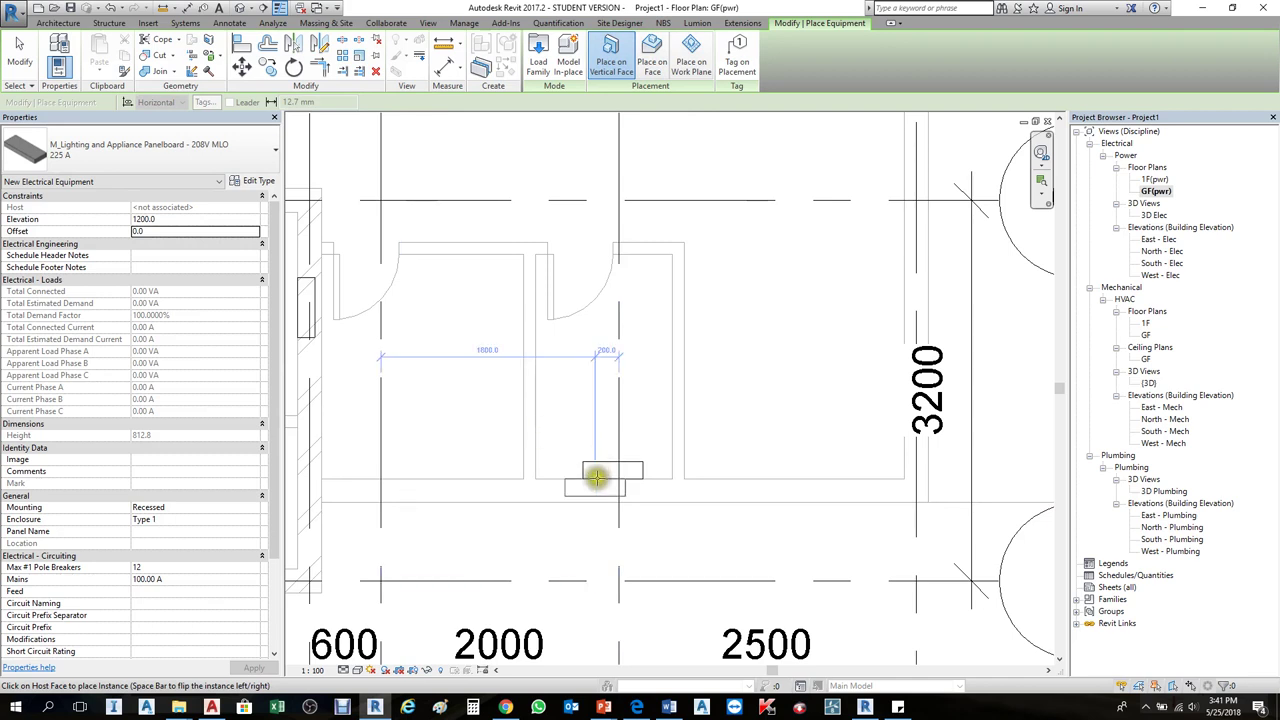
Step: Place the panelboard inside the small room on its lower wall, about 180 mm from grid 4 toward grid 3, and end the placement
{"action": "scroll", "coordinate": [608, 480], "scroll_direction": "up", "scroll_amount": 2}
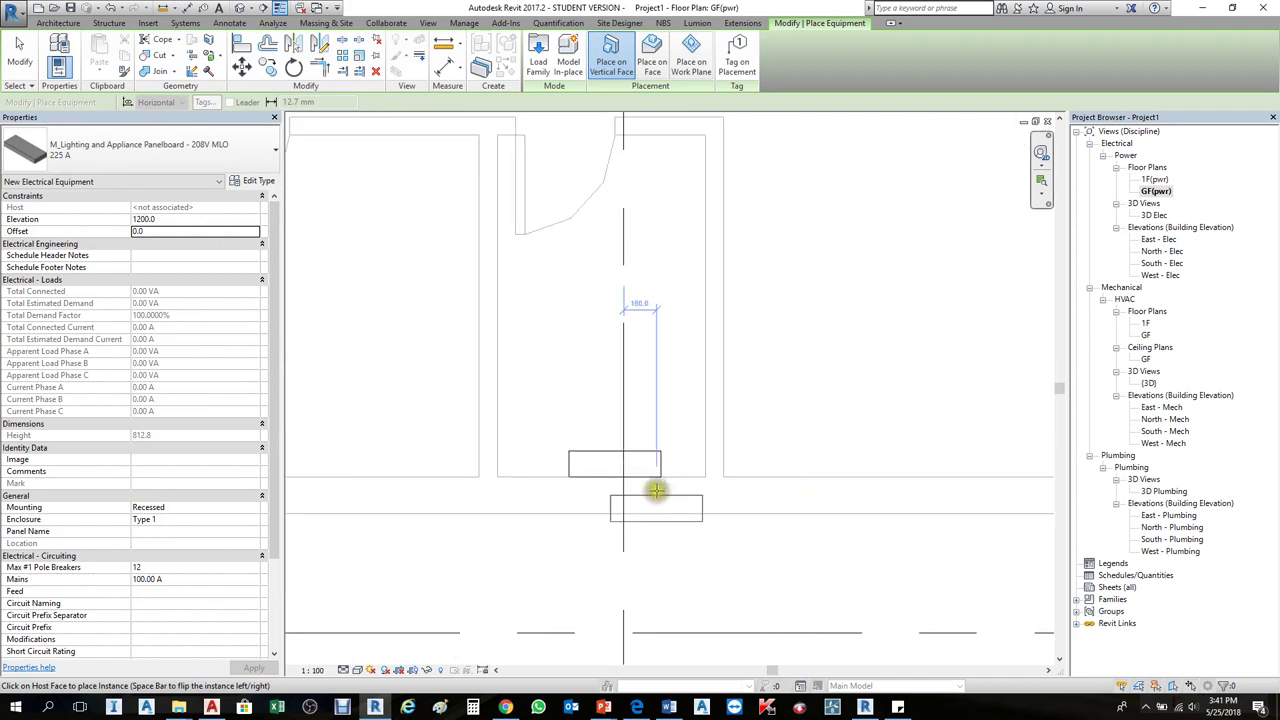
{"action": "left_click", "coordinate": [591, 482]}
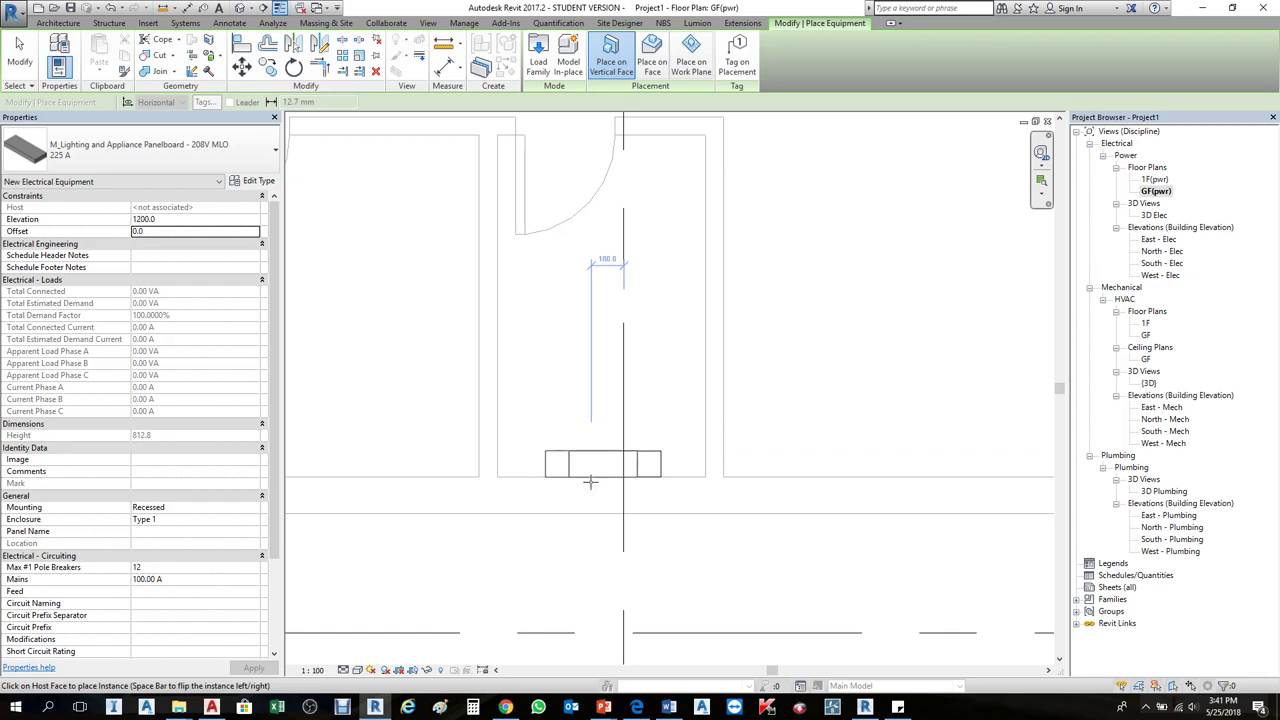
{"action": "left_click", "coordinate": [591, 482]}
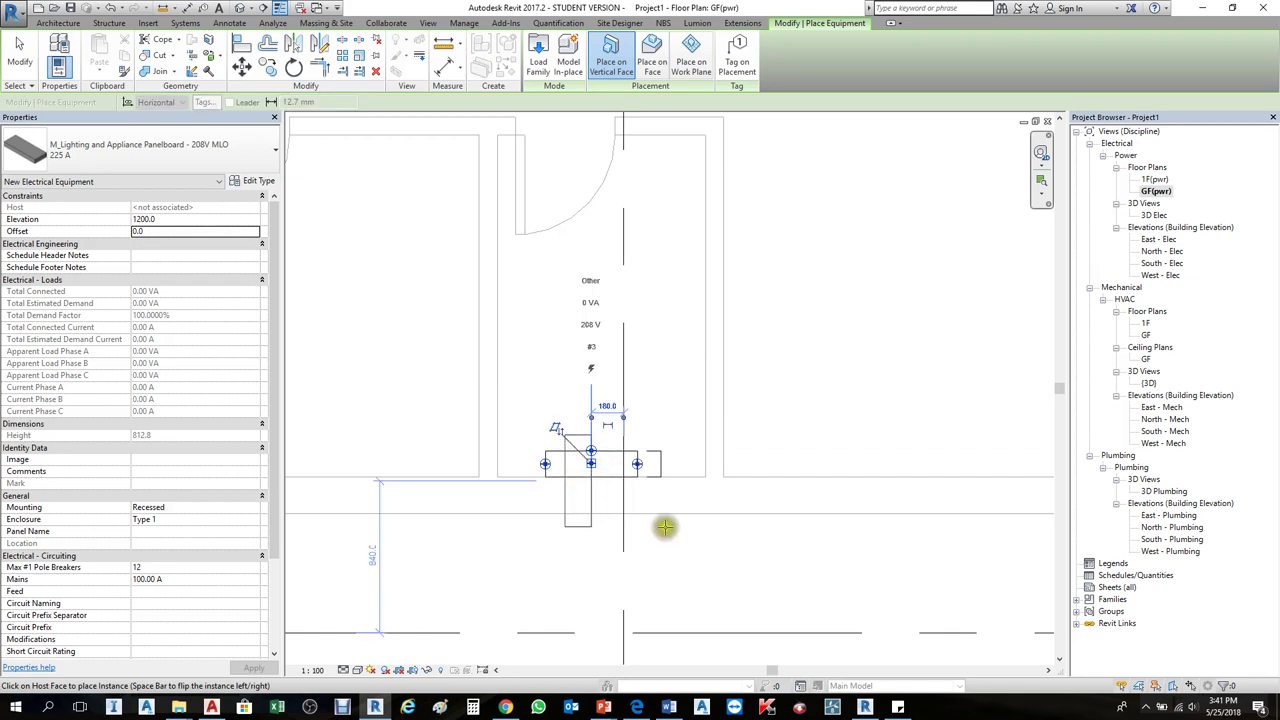
{"action": "key", "text": "Escape"}
{"action": "key", "text": "Escape"}
{"action": "scroll", "coordinate": [650, 490], "scroll_direction": "up", "scroll_amount": 2}
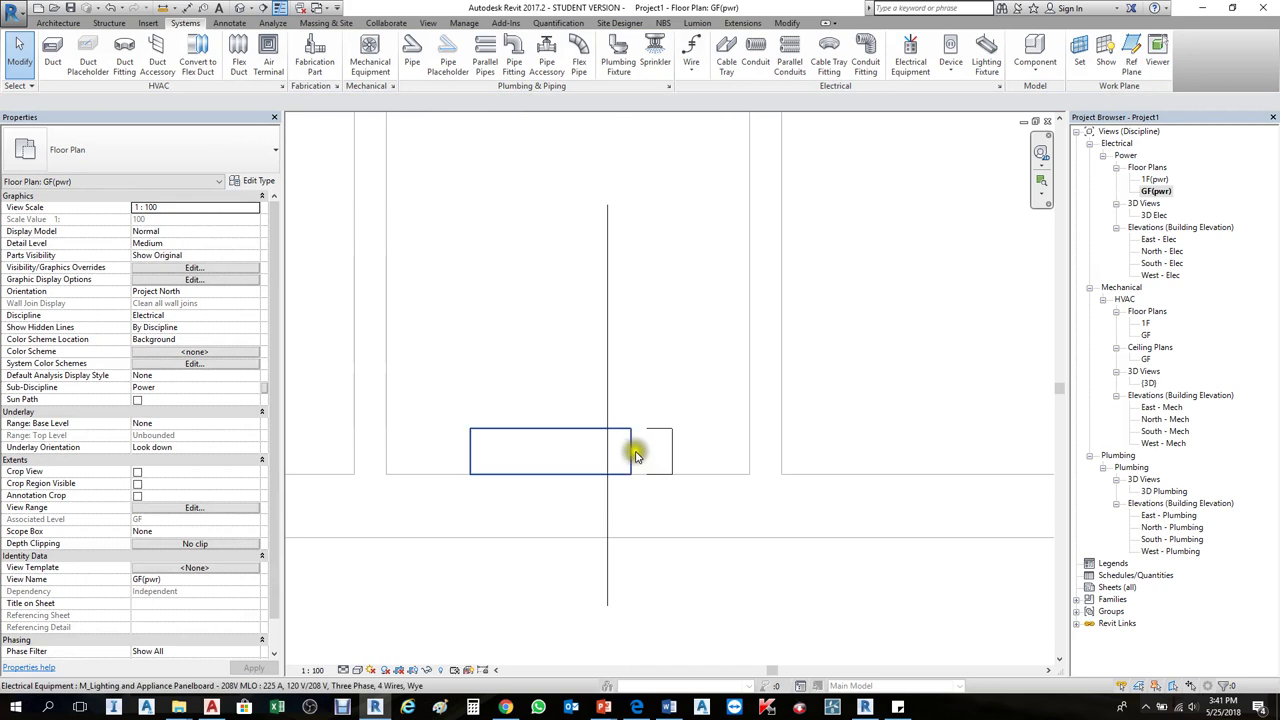
Step: Align the placed panelboard's right edge with the right edge of the linked model's panel outline
{"action": "left_click", "coordinate": [631, 457]}
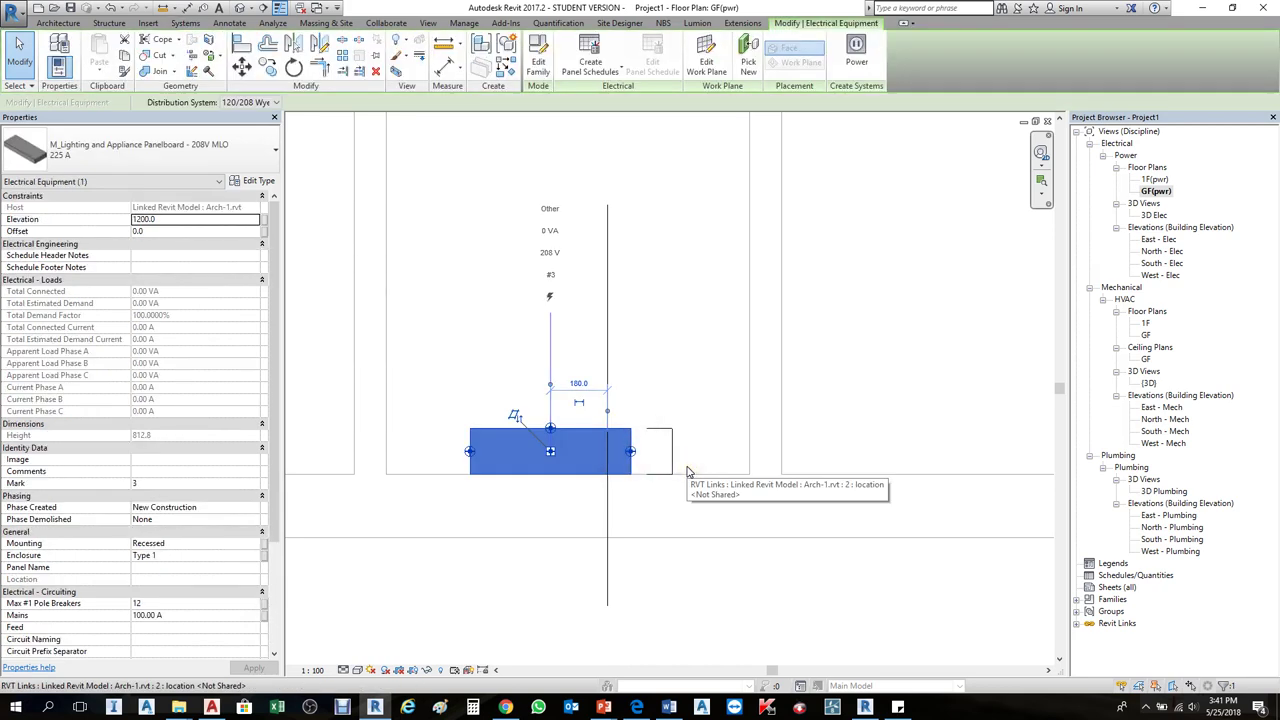
{"action": "left_click", "coordinate": [714, 399]}
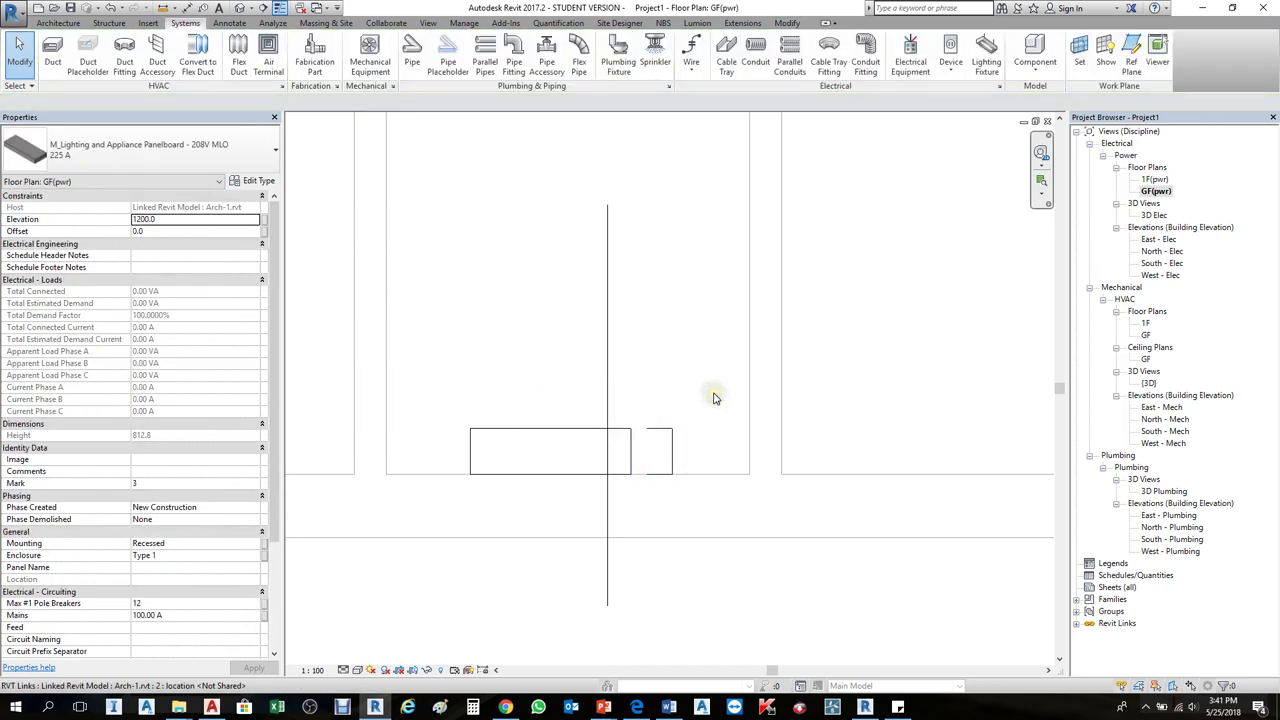
{"action": "left_click", "coordinate": [785, 23]}
{"action": "left_click", "coordinate": [242, 43]}
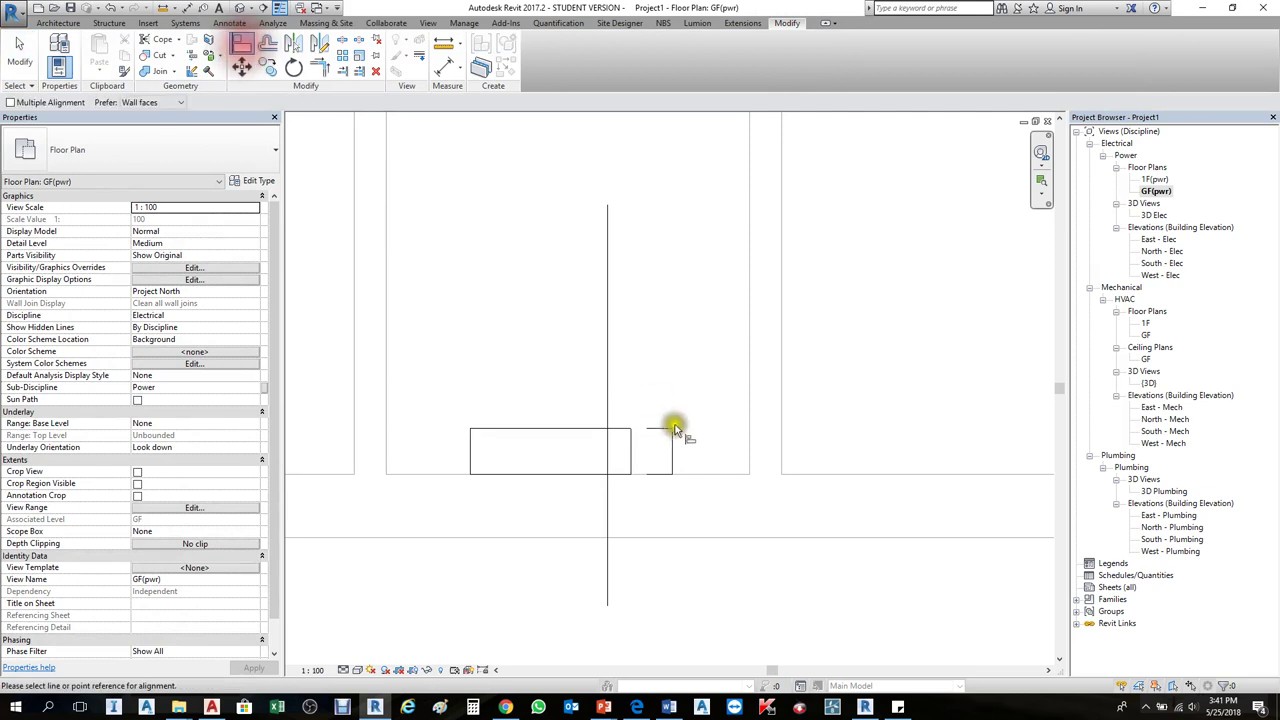
{"action": "left_click", "coordinate": [673, 447]}
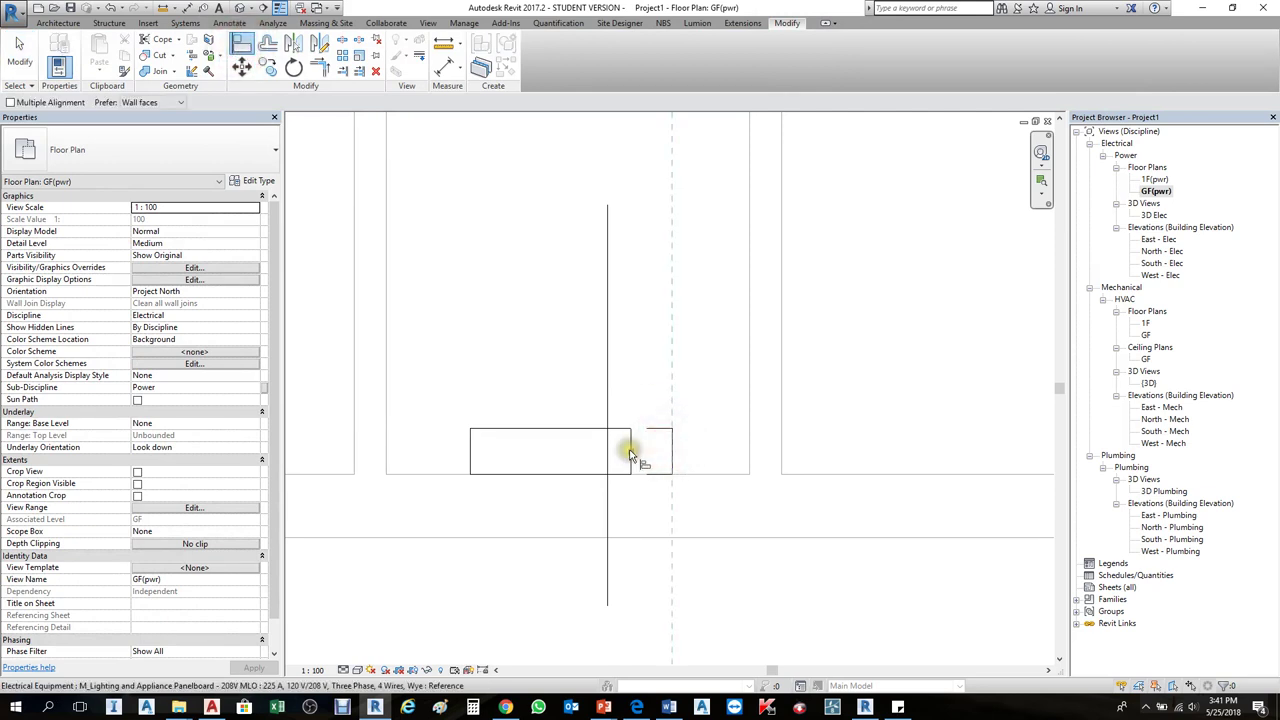
{"action": "left_click", "coordinate": [632, 445]}
{"action": "key", "text": "Escape"}
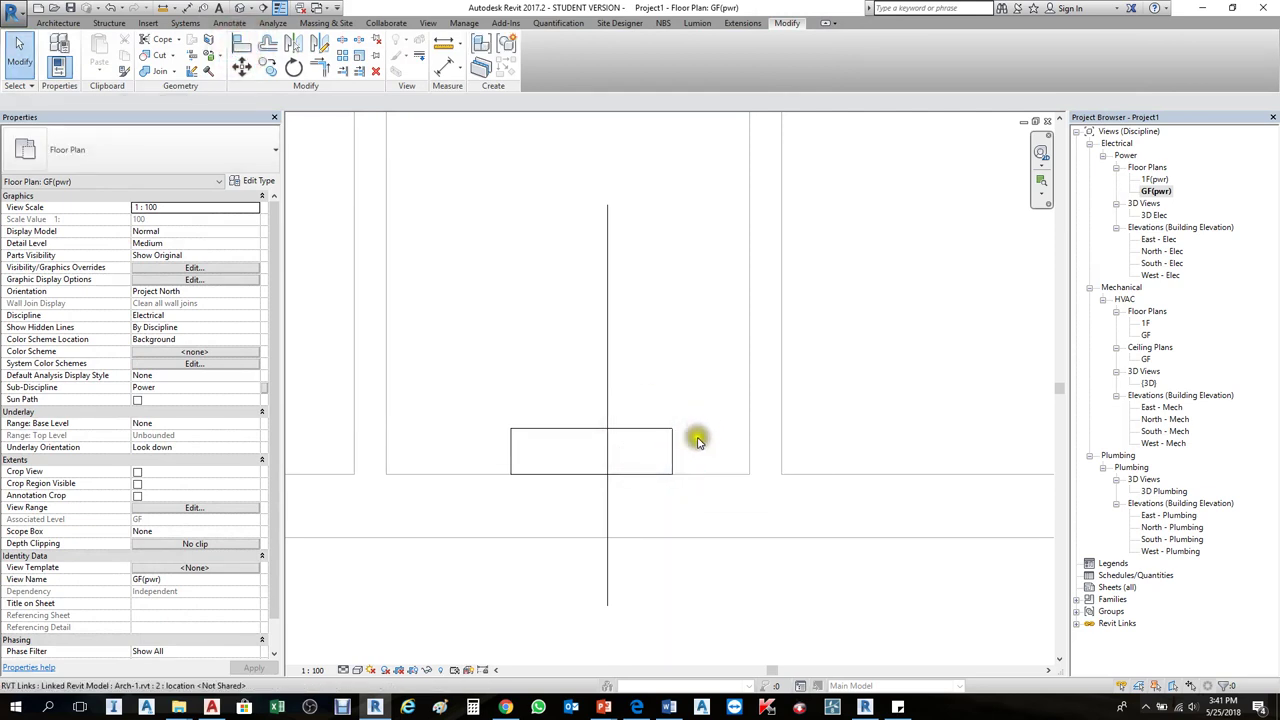
Step: Set the panel name of the panelboard in the small room at grid 4 to P-01
{"action": "scroll", "coordinate": [690, 470], "scroll_direction": "down", "scroll_amount": 5}
{"action": "scroll", "coordinate": [690, 490], "scroll_direction": "down", "scroll_amount": 4}
{"action": "scroll", "coordinate": [690, 488], "scroll_direction": "up", "scroll_amount": 3}
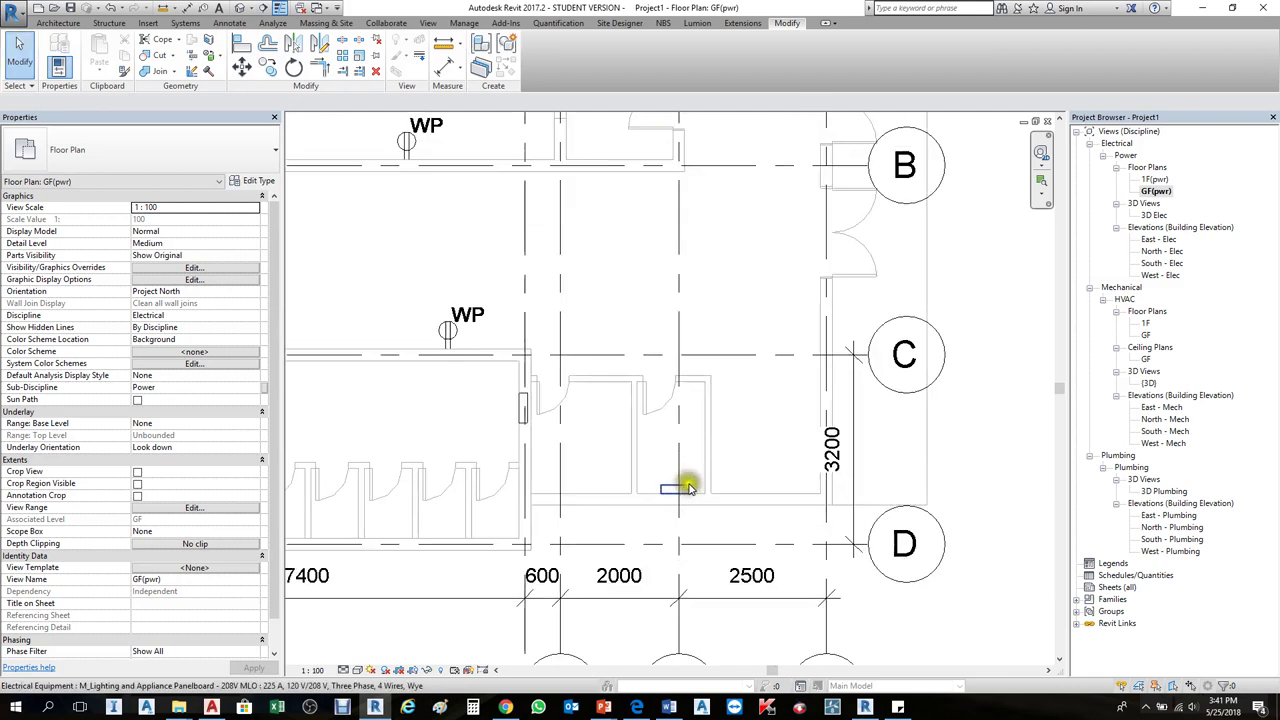
{"action": "left_click", "coordinate": [686, 489]}
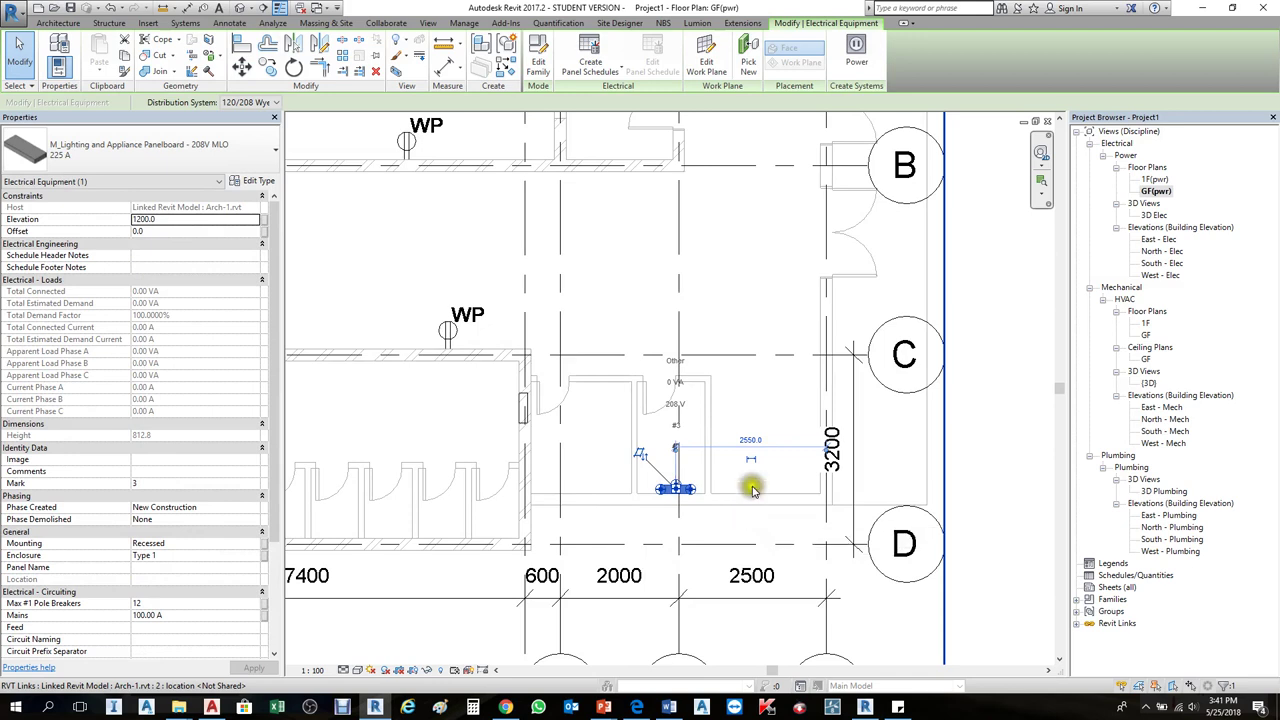
{"action": "left_click", "coordinate": [155, 566]}
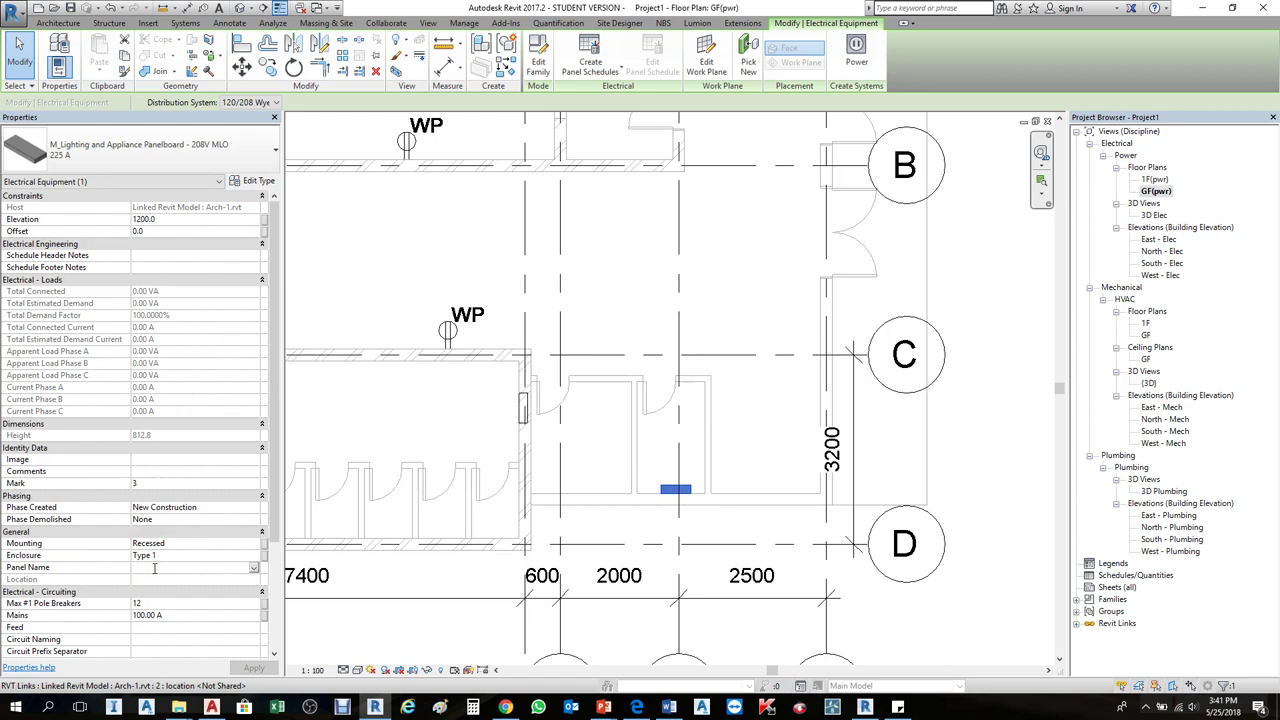
{"action": "type", "text": "PP"}
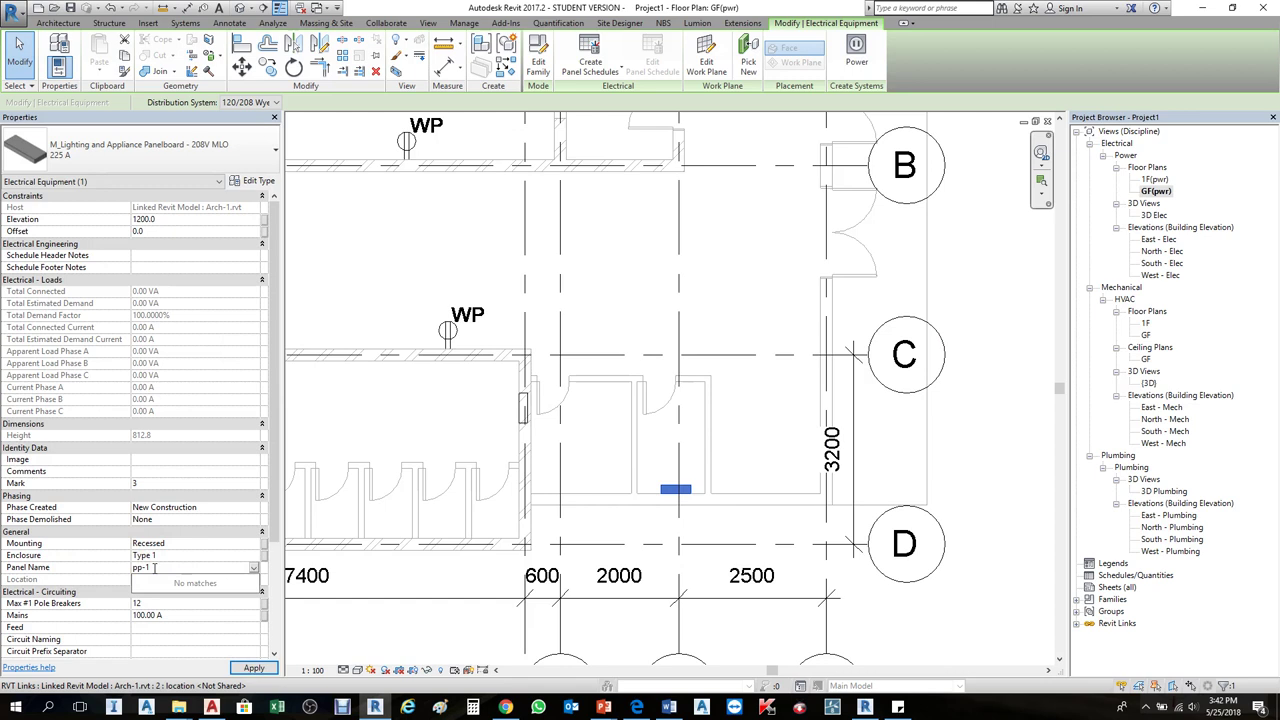
{"action": "key", "text": "BackSpace"}
{"action": "key", "text": "BackSpace"}
{"action": "key", "text": "BackSpace"}
{"action": "type", "text": "P"}
{"action": "left_click", "coordinate": [441, 436]}
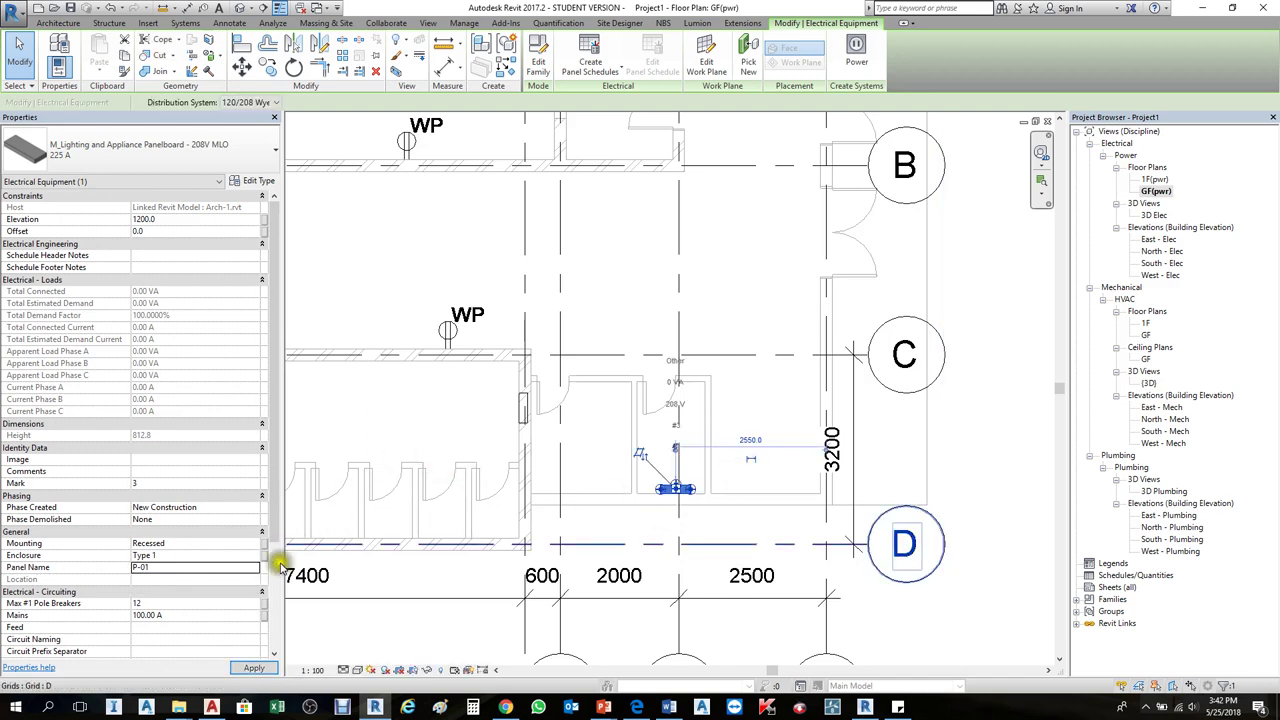
{"action": "left_click", "coordinate": [983, 467]}
{"action": "scroll", "coordinate": [922, 485], "scroll_direction": "down", "scroll_amount": 3}
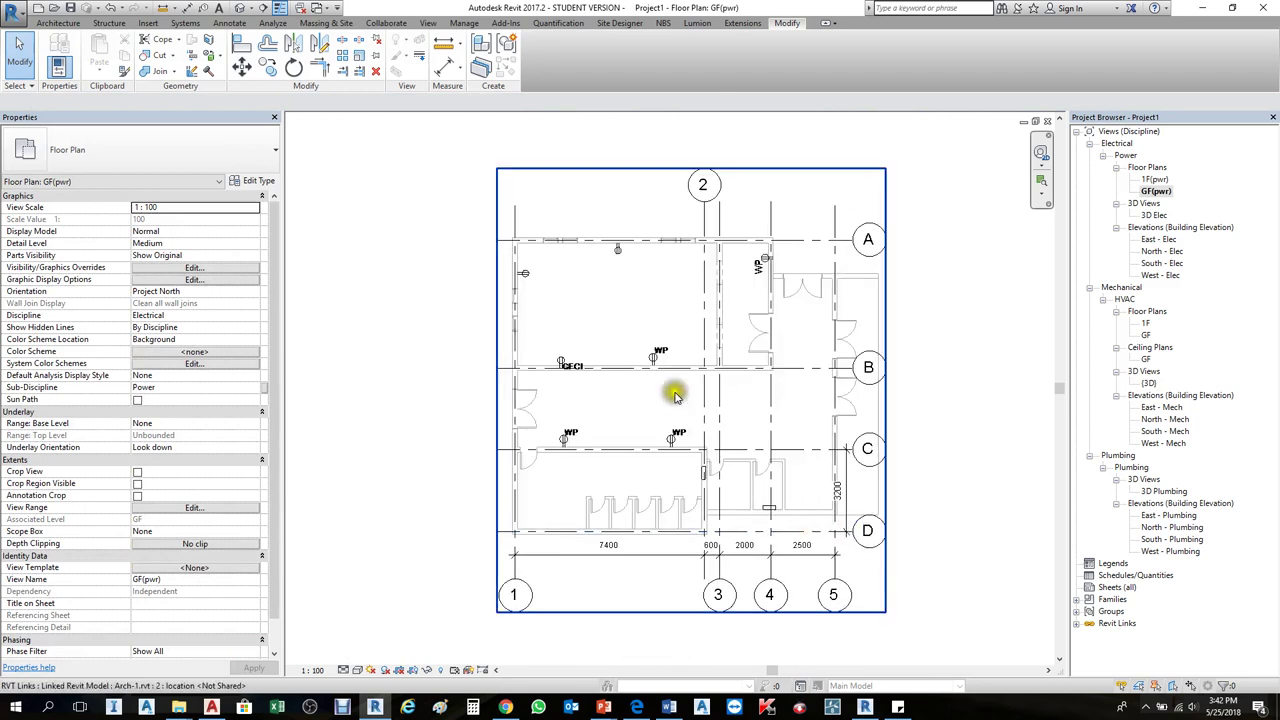
{"action": "scroll", "coordinate": [740, 390], "scroll_direction": "up", "scroll_amount": 1}
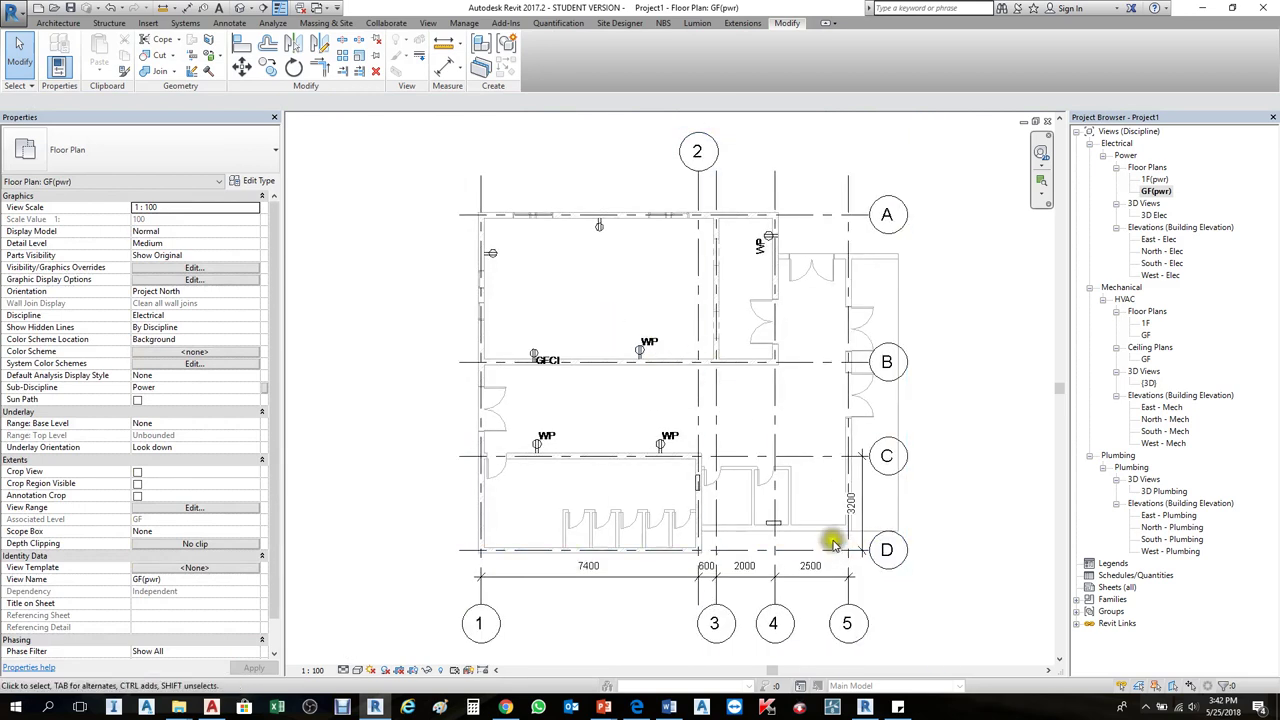
{"action": "scroll", "coordinate": [572, 279], "scroll_direction": "up", "scroll_amount": 2}
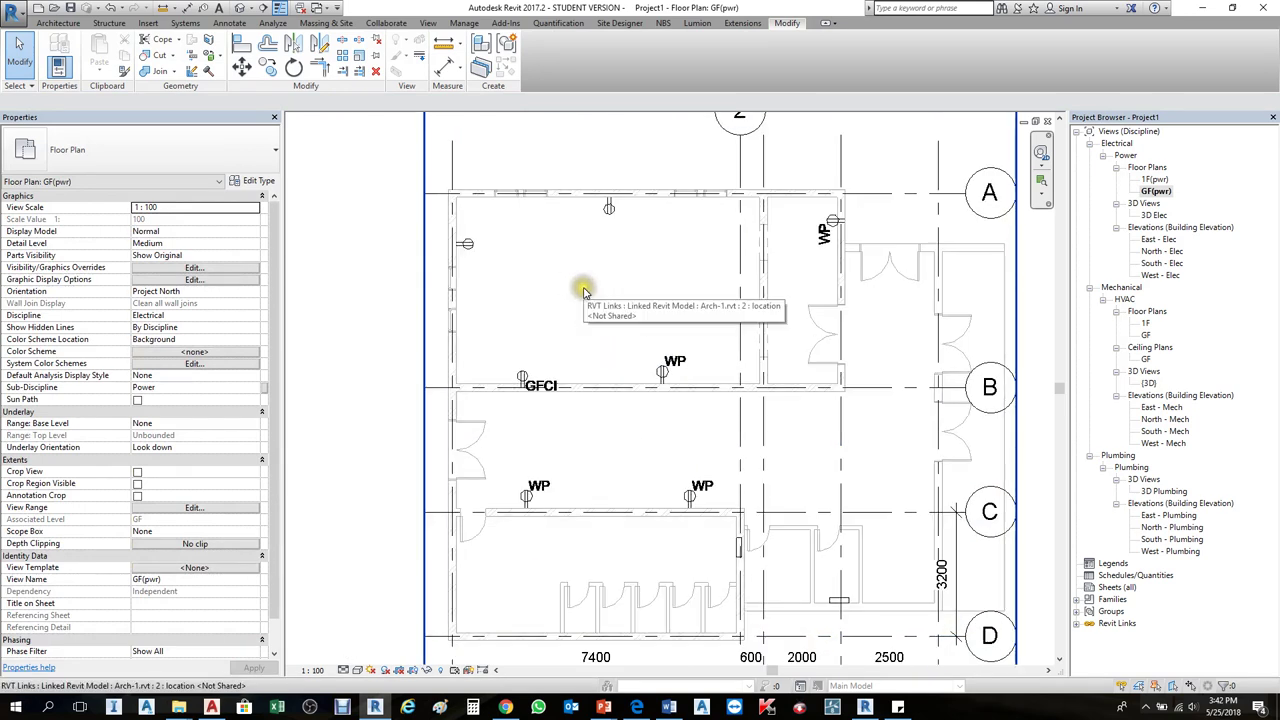
{"action": "scroll", "coordinate": [537, 351], "scroll_direction": "down", "scroll_amount": 1}
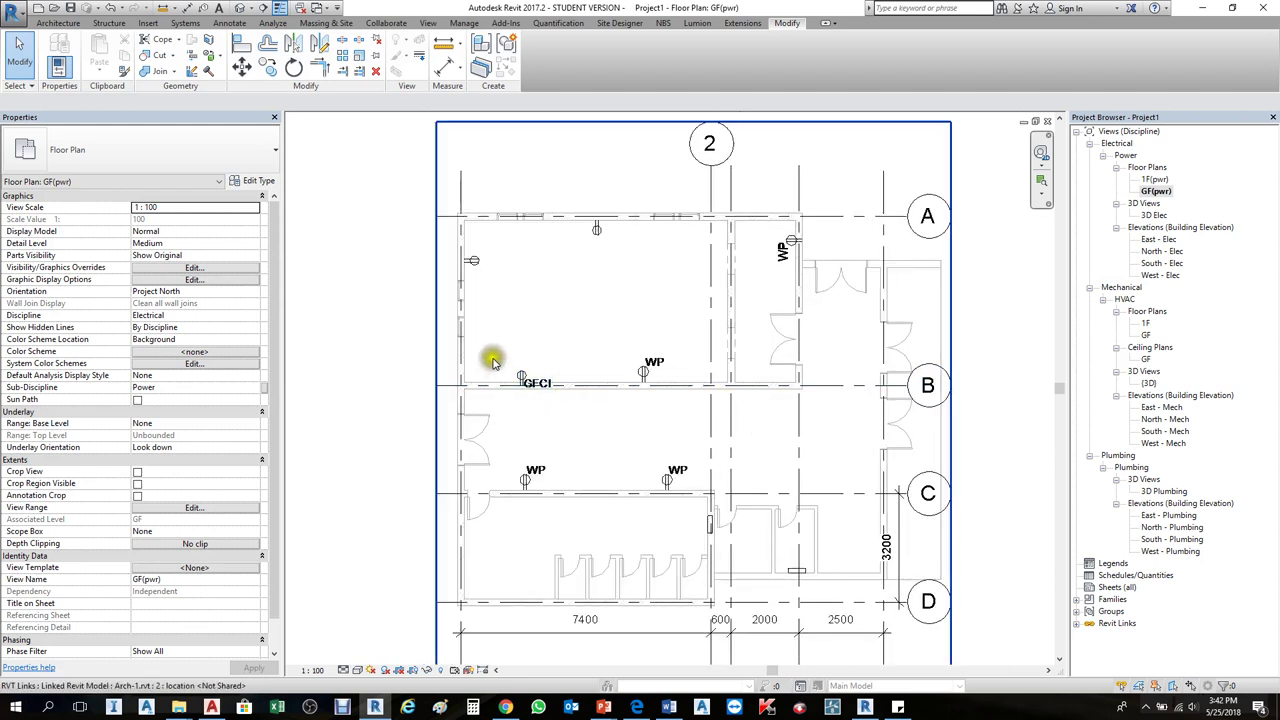
{"action": "left_click", "coordinate": [522, 378]}
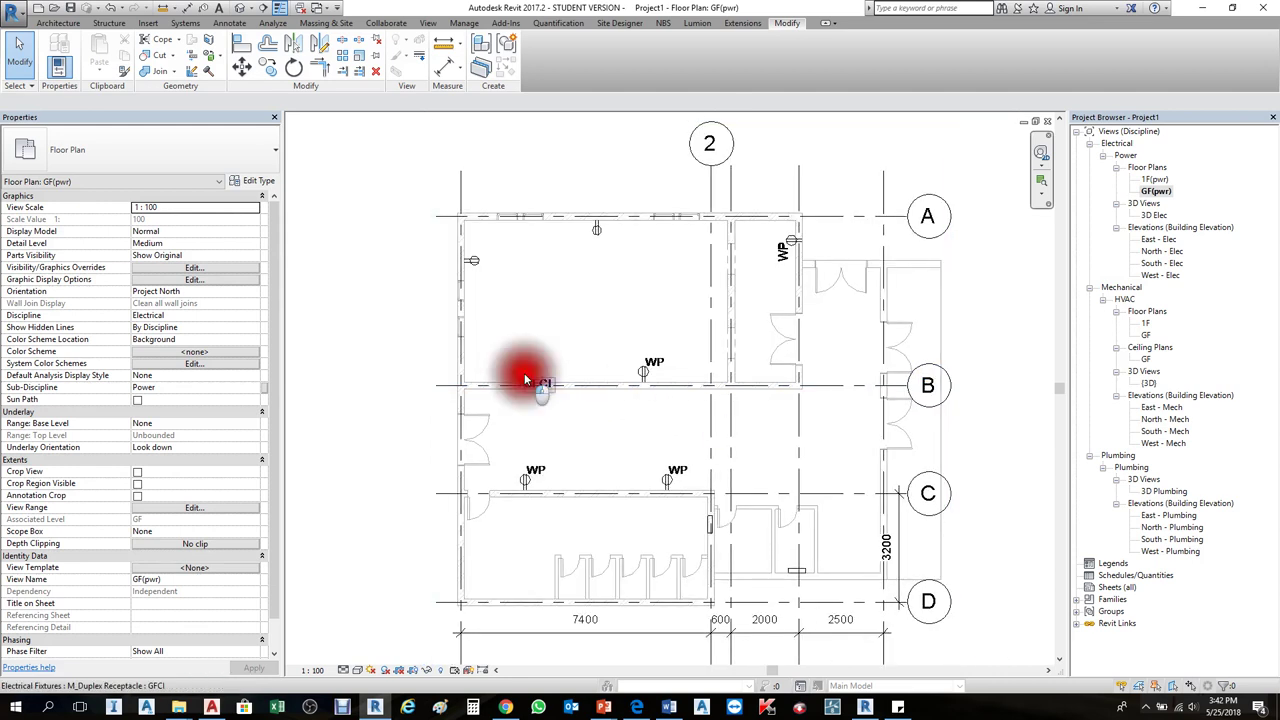
{"action": "scroll", "coordinate": [571, 375], "scroll_direction": "up", "scroll_amount": 2}
{"action": "left_click", "coordinate": [570, 374]}
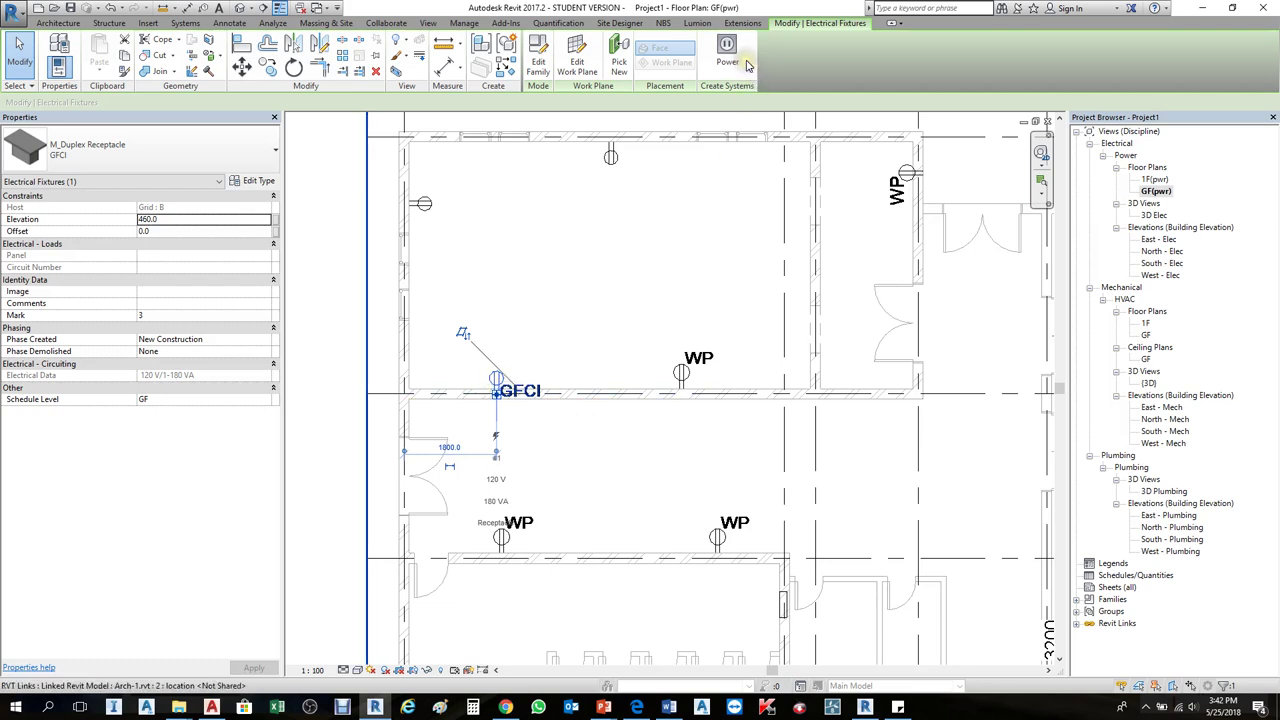
{"action": "left_click", "coordinate": [588, 293]}
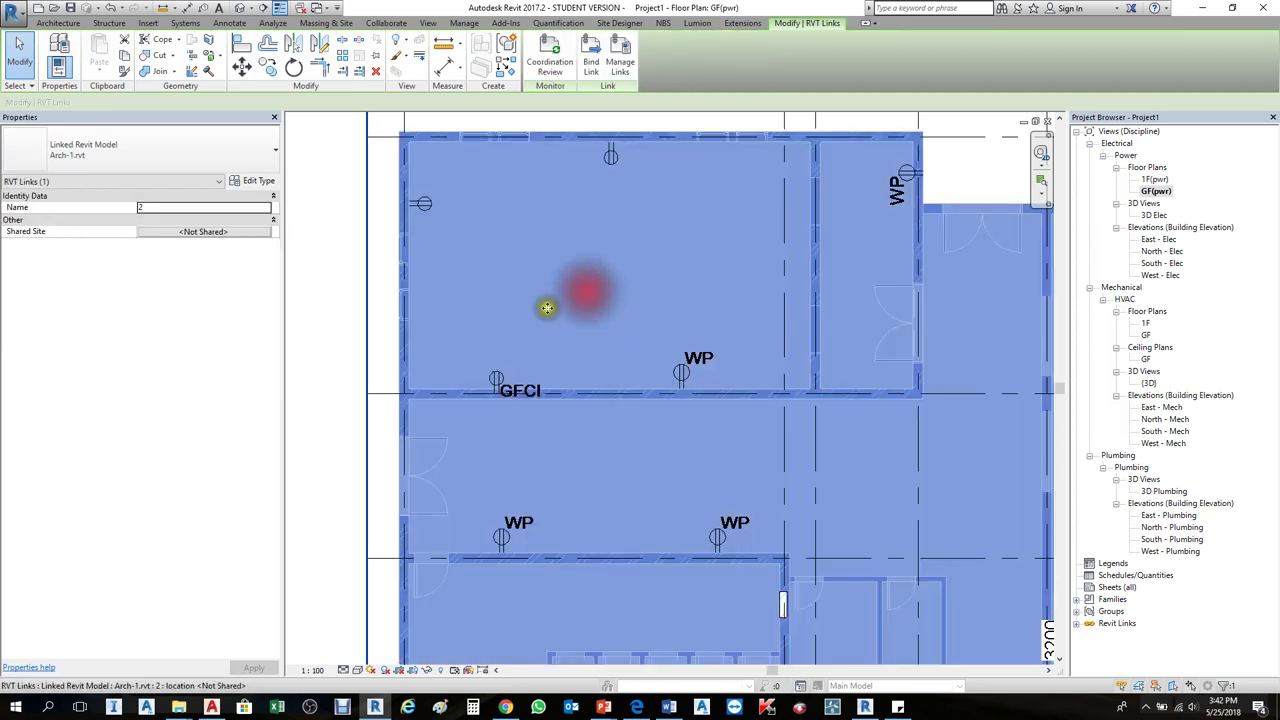
{"action": "key", "text": "Escape"}
{"action": "scroll", "coordinate": [507, 357], "scroll_direction": "down", "scroll_amount": 3}
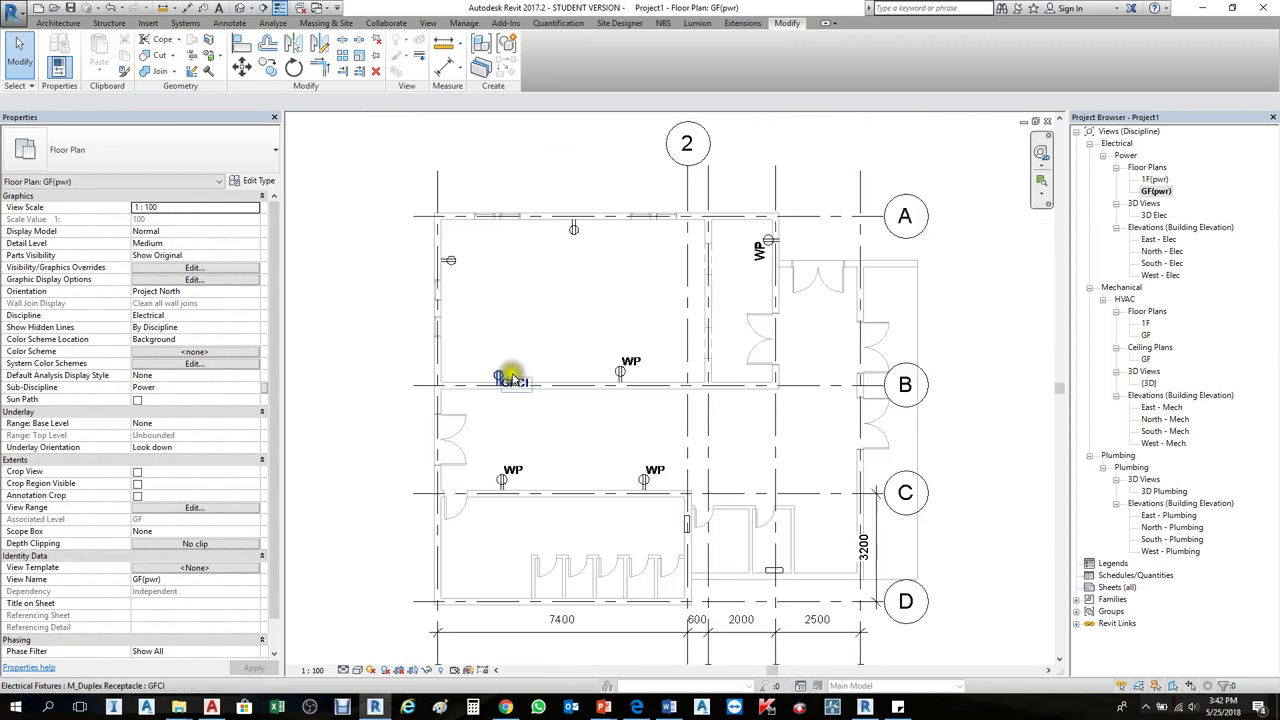
Step: Create a power circuit from the four receptacles in the large room between grids A and B, including the GFCI and weatherproof ones
{"action": "scroll", "coordinate": [514, 375], "scroll_direction": "up", "scroll_amount": 2}
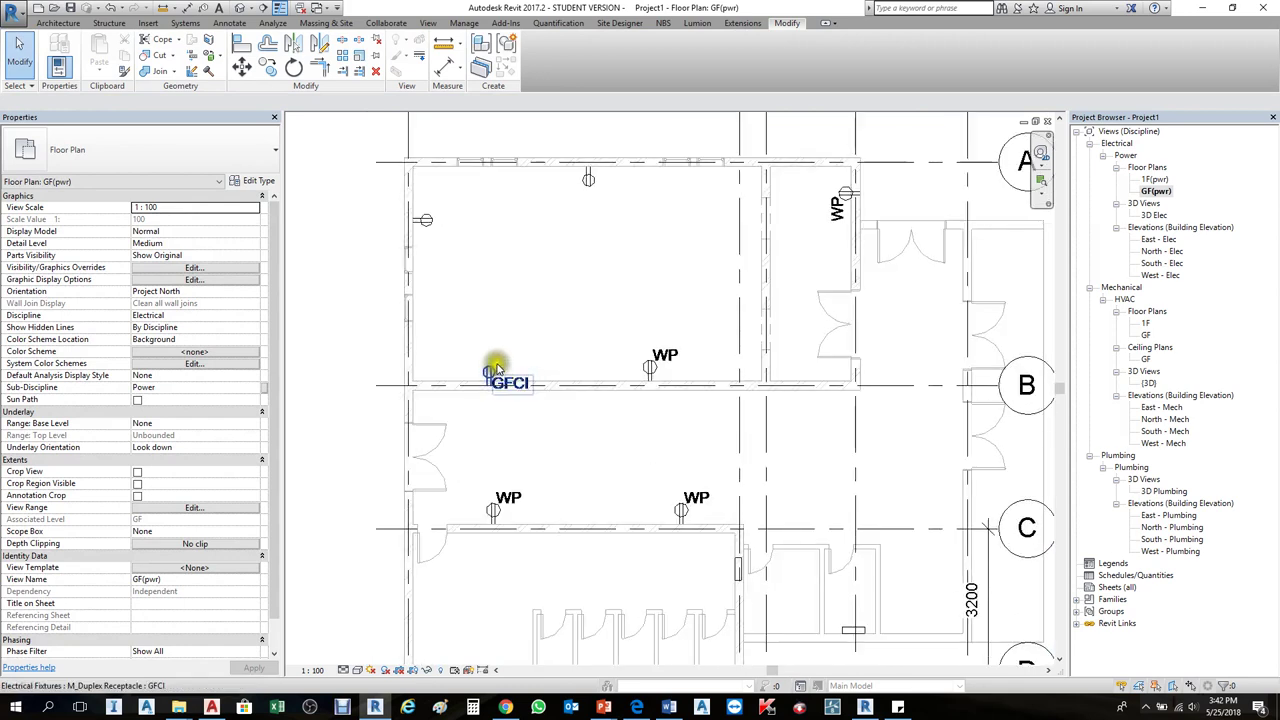
{"action": "left_click", "coordinate": [490, 373]}
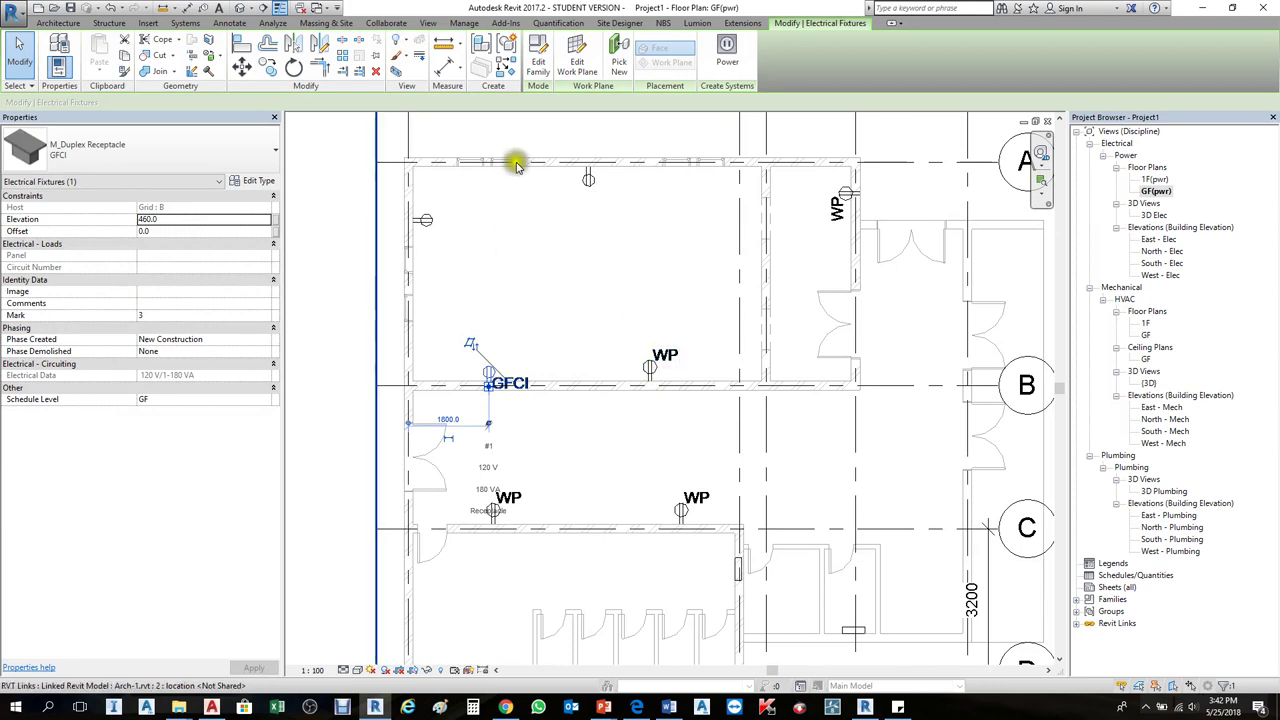
{"action": "left_click", "coordinate": [651, 366]}
{"action": "left_click", "coordinate": [585, 180], "text": "ctrl"}
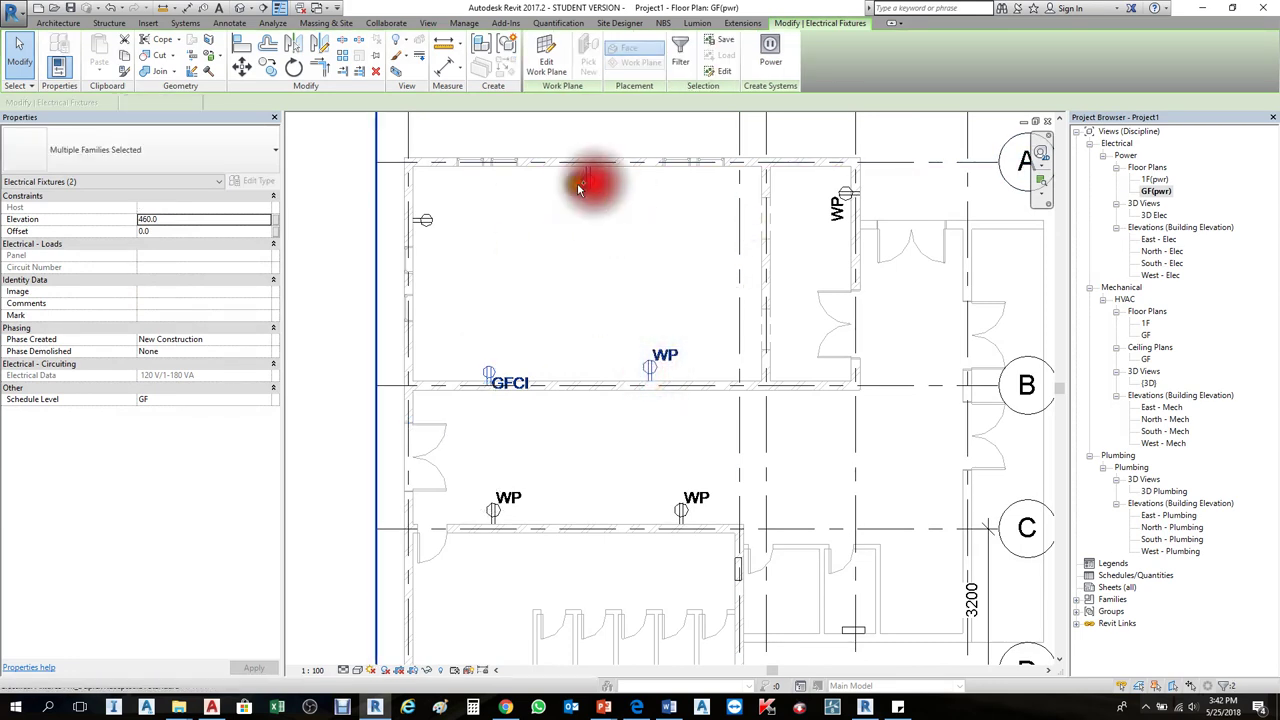
{"action": "left_click", "coordinate": [426, 219], "text": "ctrl"}
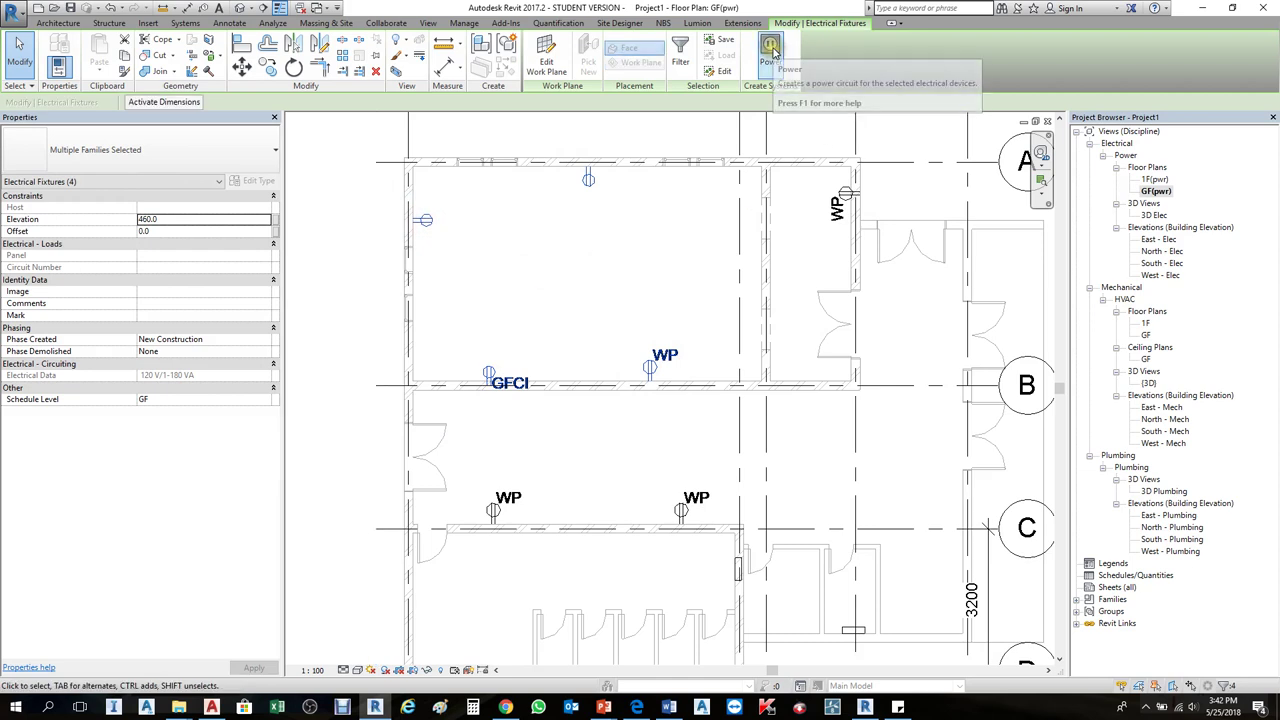
{"action": "left_click", "coordinate": [771, 50]}
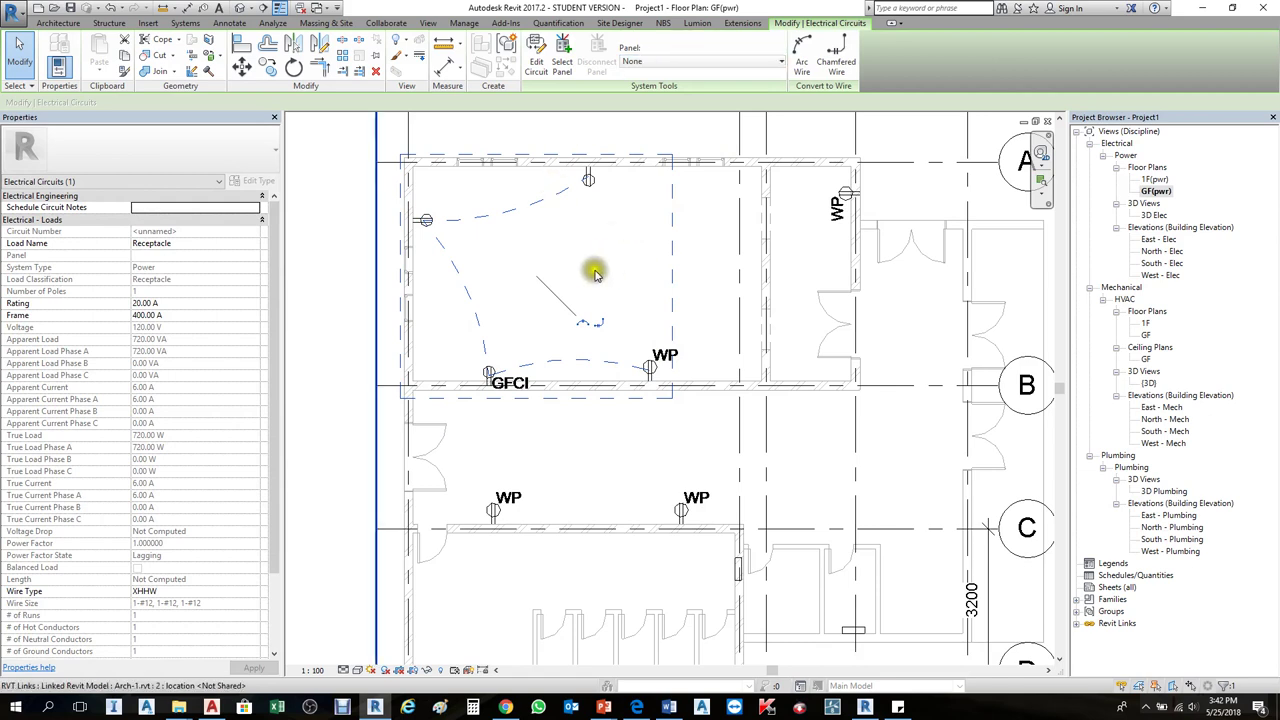
Step: Edit the new circuit and add the weatherproof receptacle on the grid C wall nearest grid 1 to it
{"action": "scroll", "coordinate": [588, 272], "scroll_direction": "up", "scroll_amount": 2}
{"action": "middle_click_drag", "start_coordinate": [588, 272], "coordinate": [660, 344]}
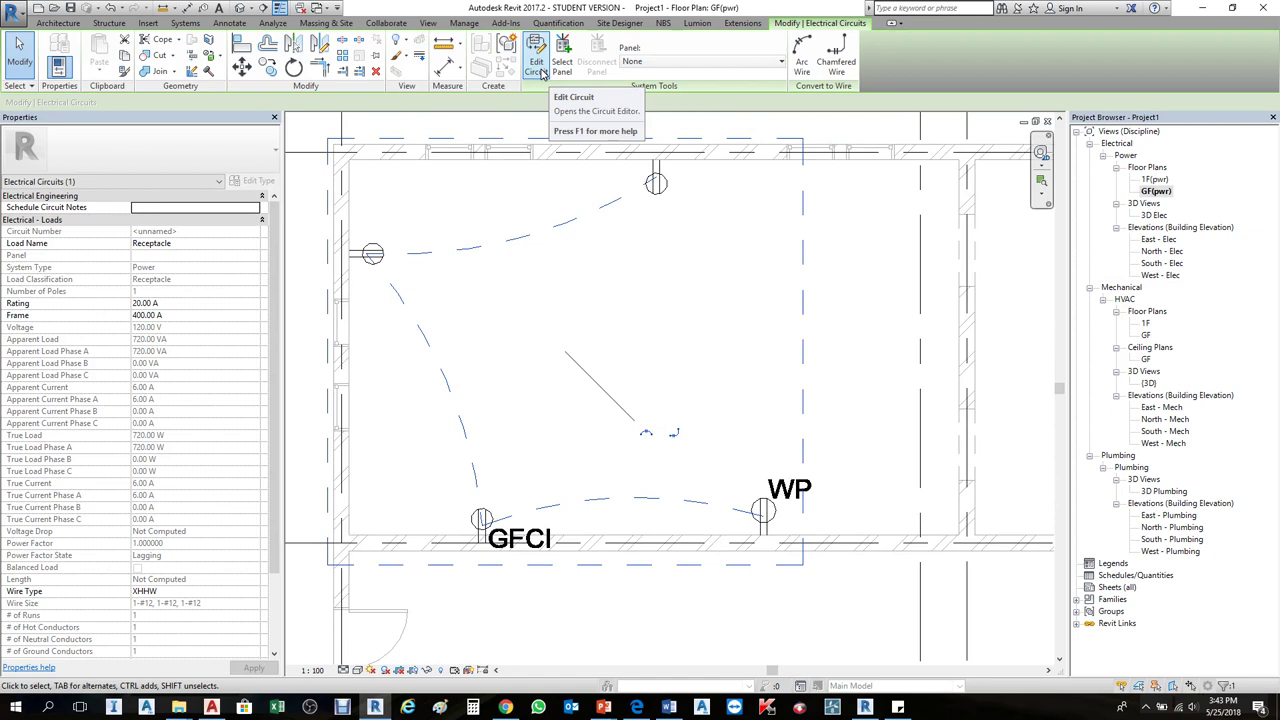
{"action": "scroll", "coordinate": [578, 240], "scroll_direction": "down", "scroll_amount": 4}
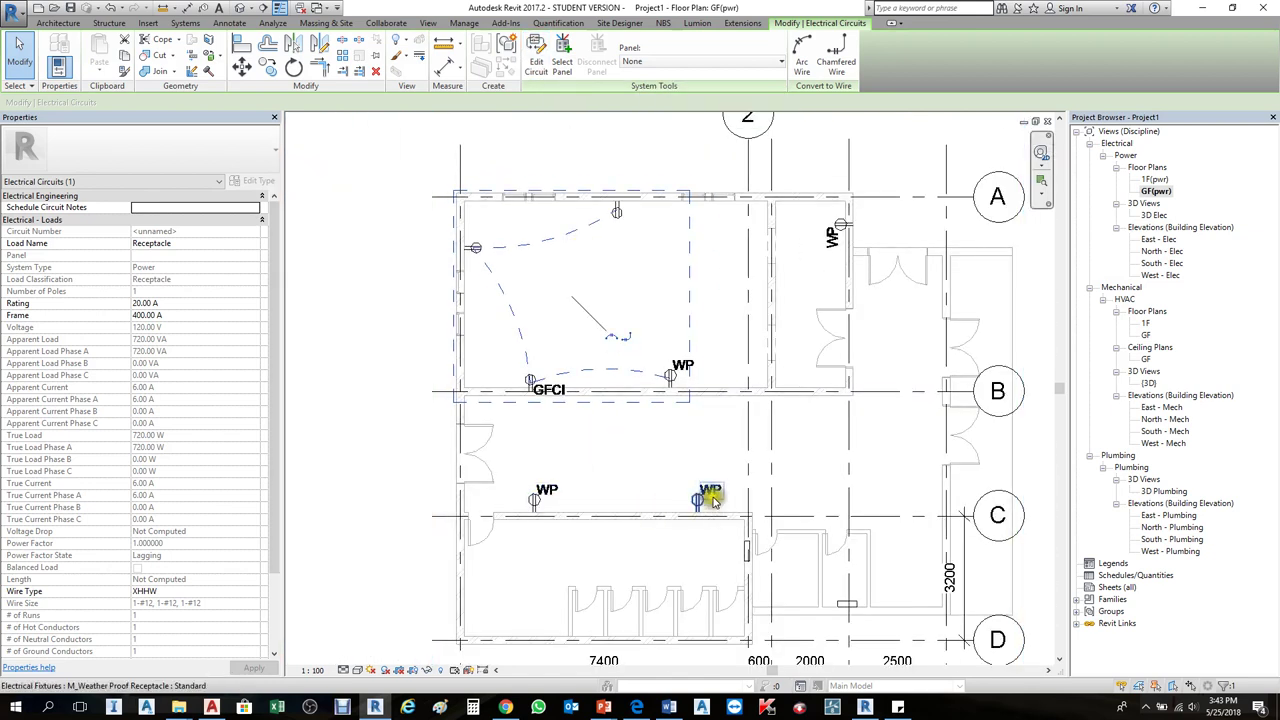
{"action": "left_click", "coordinate": [538, 68]}
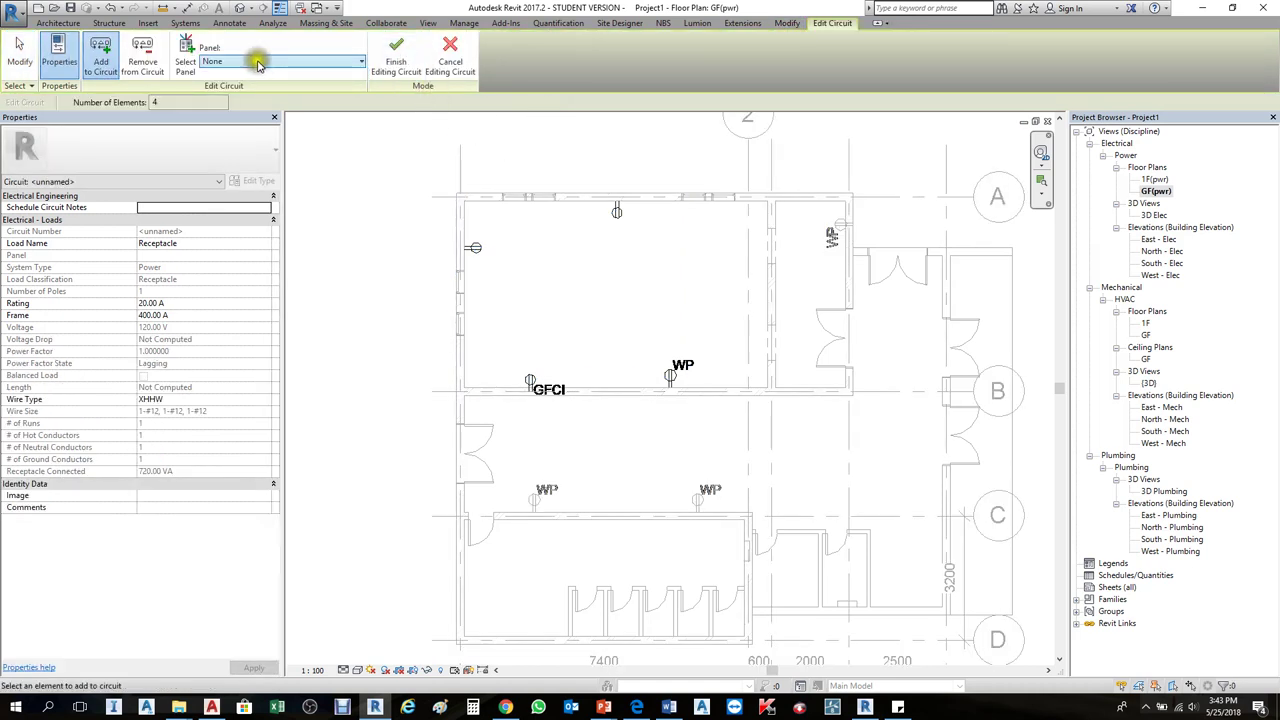
{"action": "left_click", "coordinate": [97, 60]}
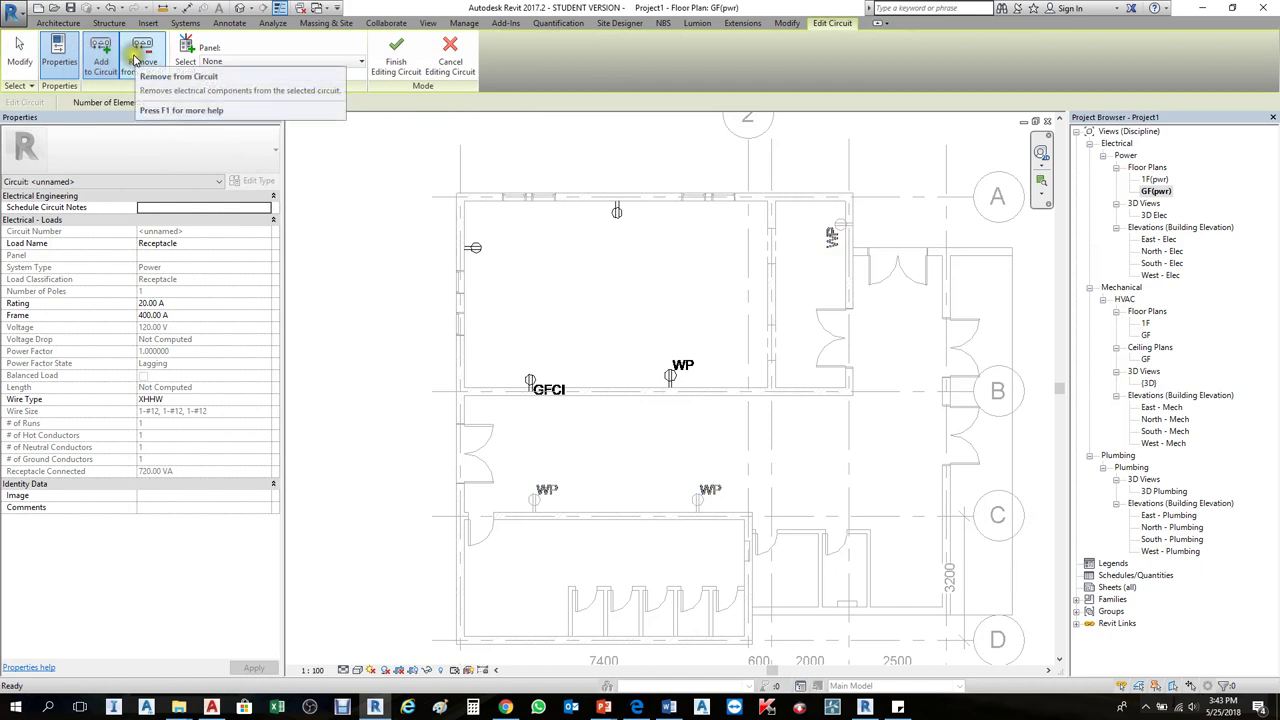
{"action": "left_click", "coordinate": [100, 55]}
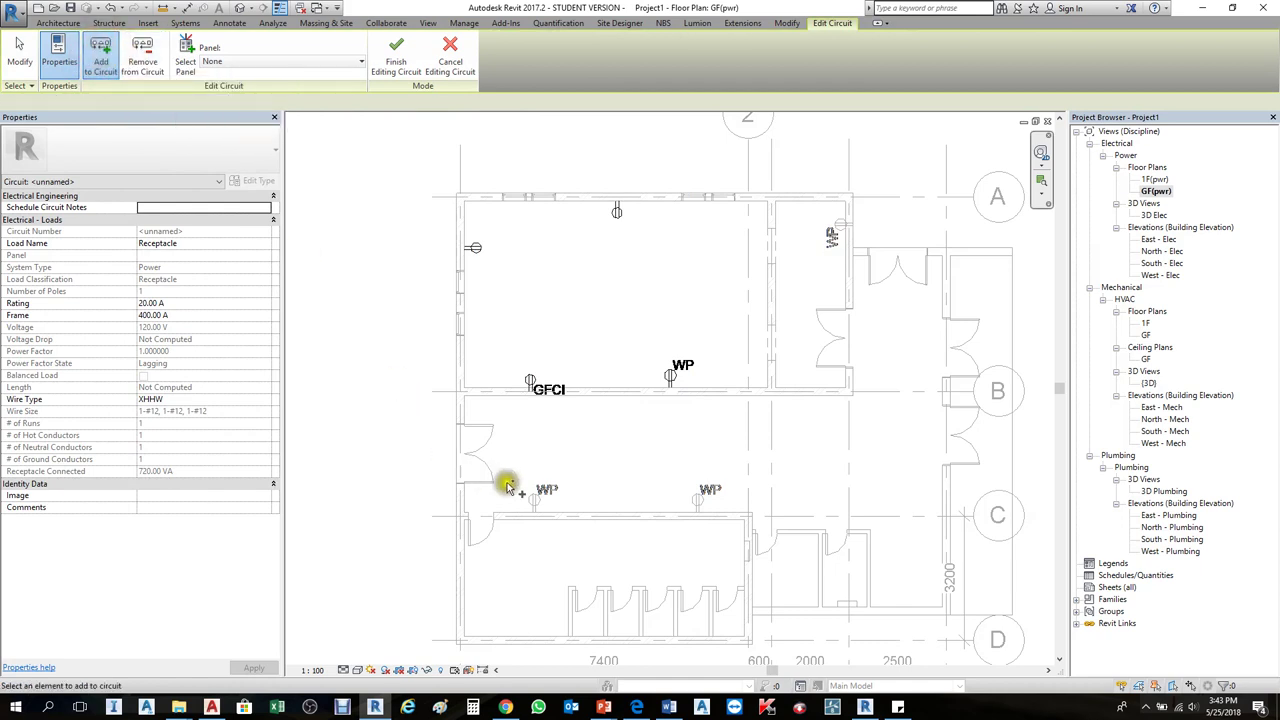
{"action": "scroll", "coordinate": [530, 500], "scroll_direction": "up", "scroll_amount": 2}
{"action": "left_click", "coordinate": [533, 500]}
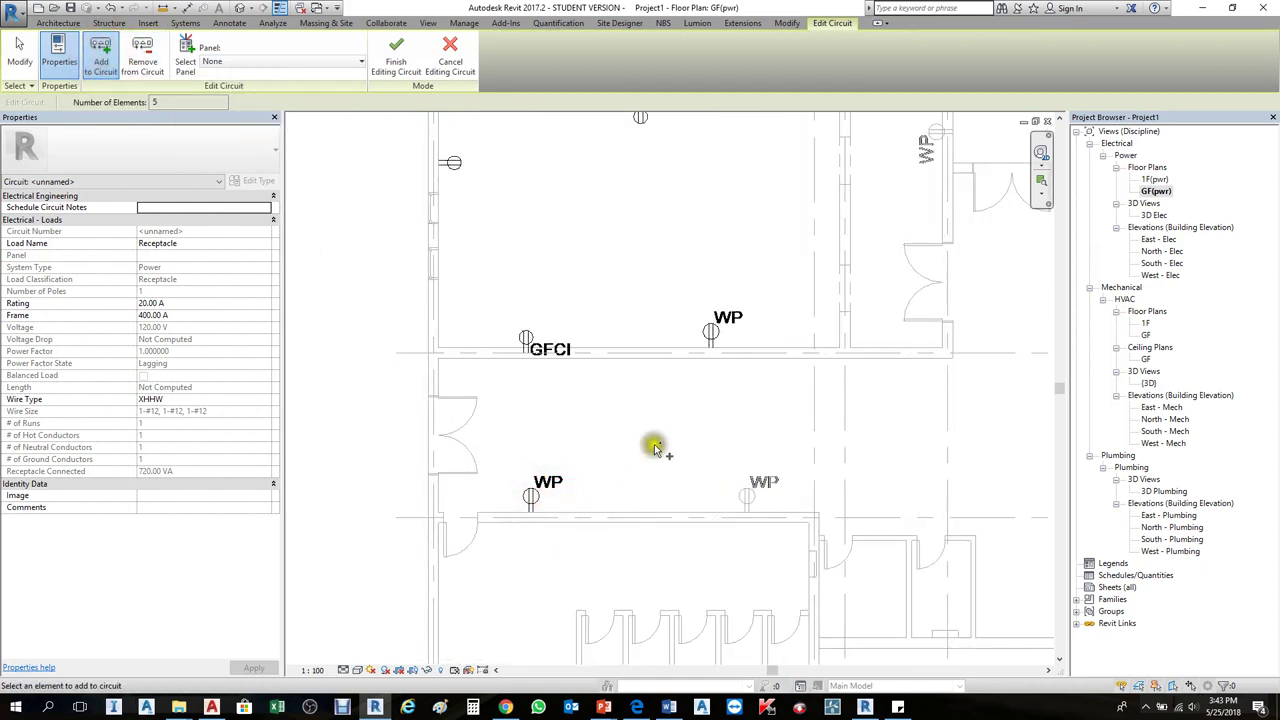
{"action": "scroll", "coordinate": [524, 450], "scroll_direction": "down", "scroll_amount": 1}
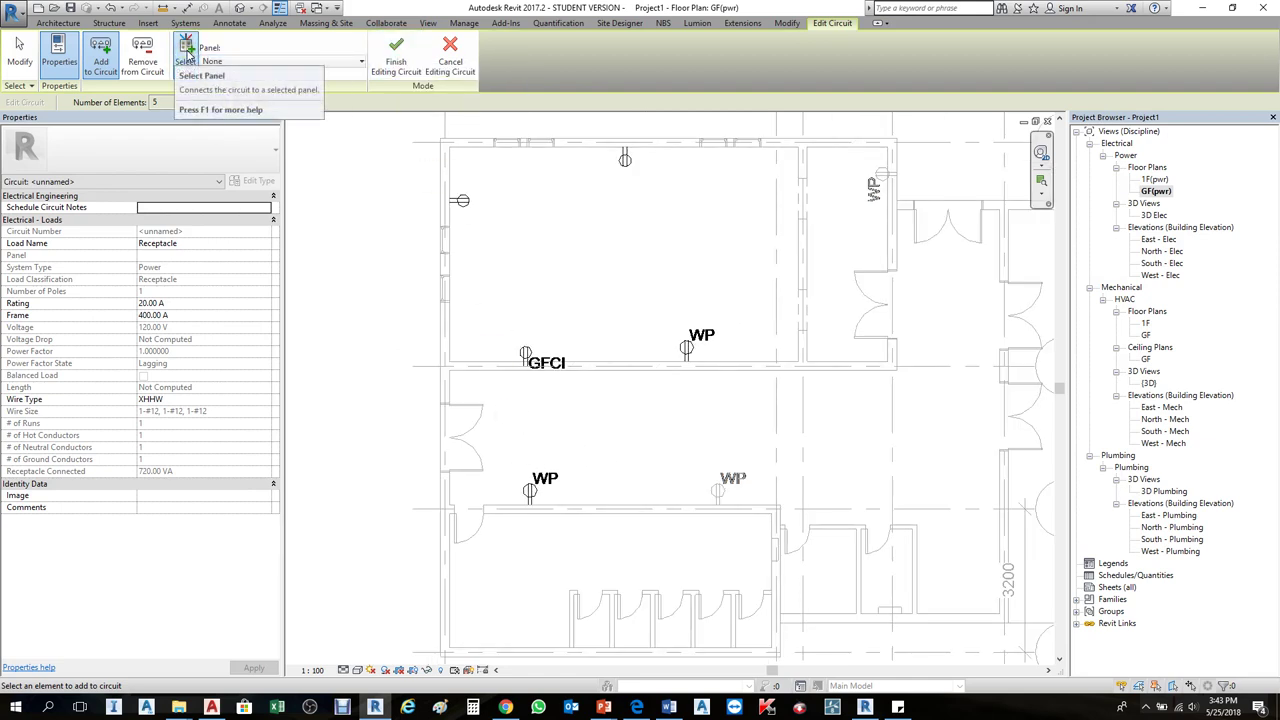
{"action": "left_click", "coordinate": [248, 60]}
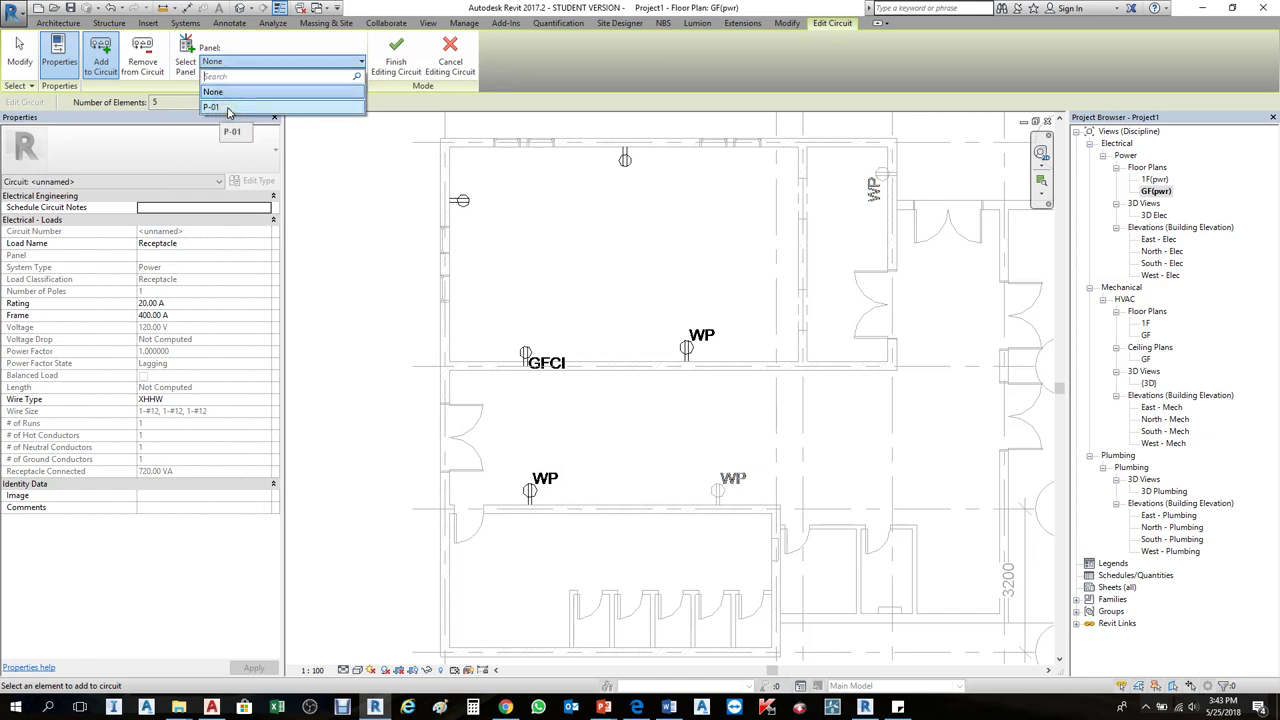
{"action": "left_click", "coordinate": [294, 65]}
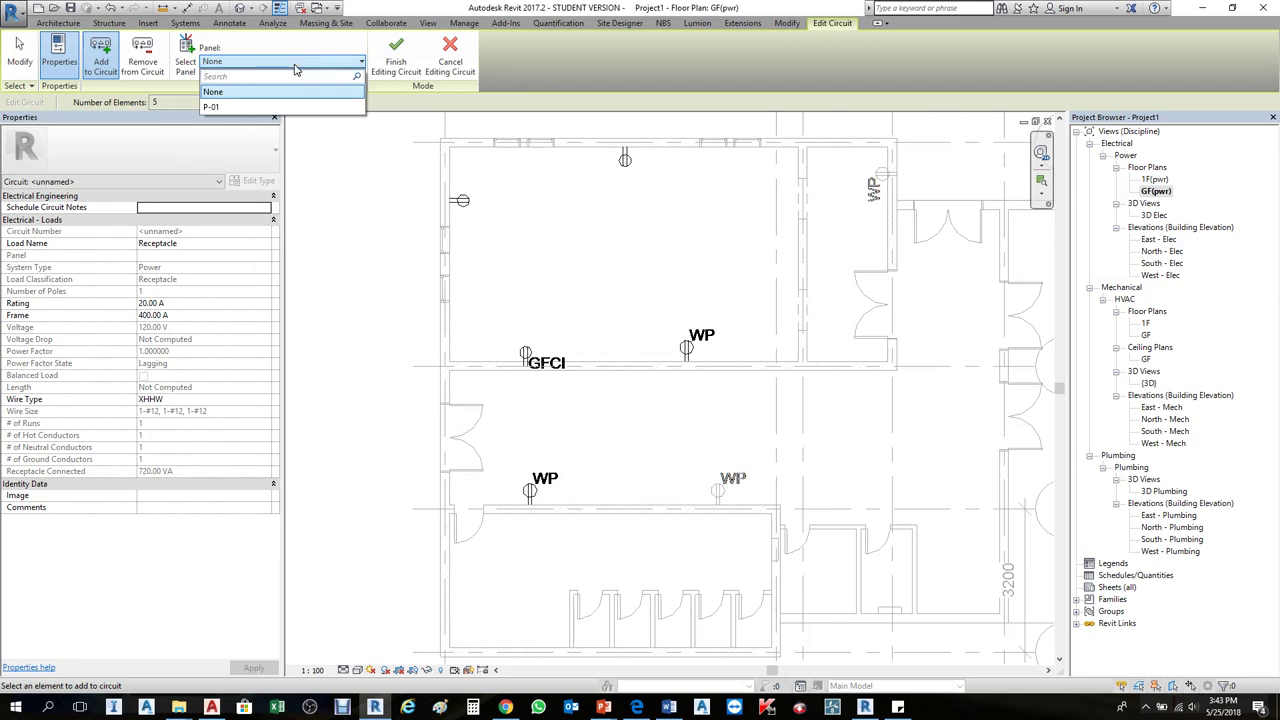
{"action": "left_click", "coordinate": [258, 93]}
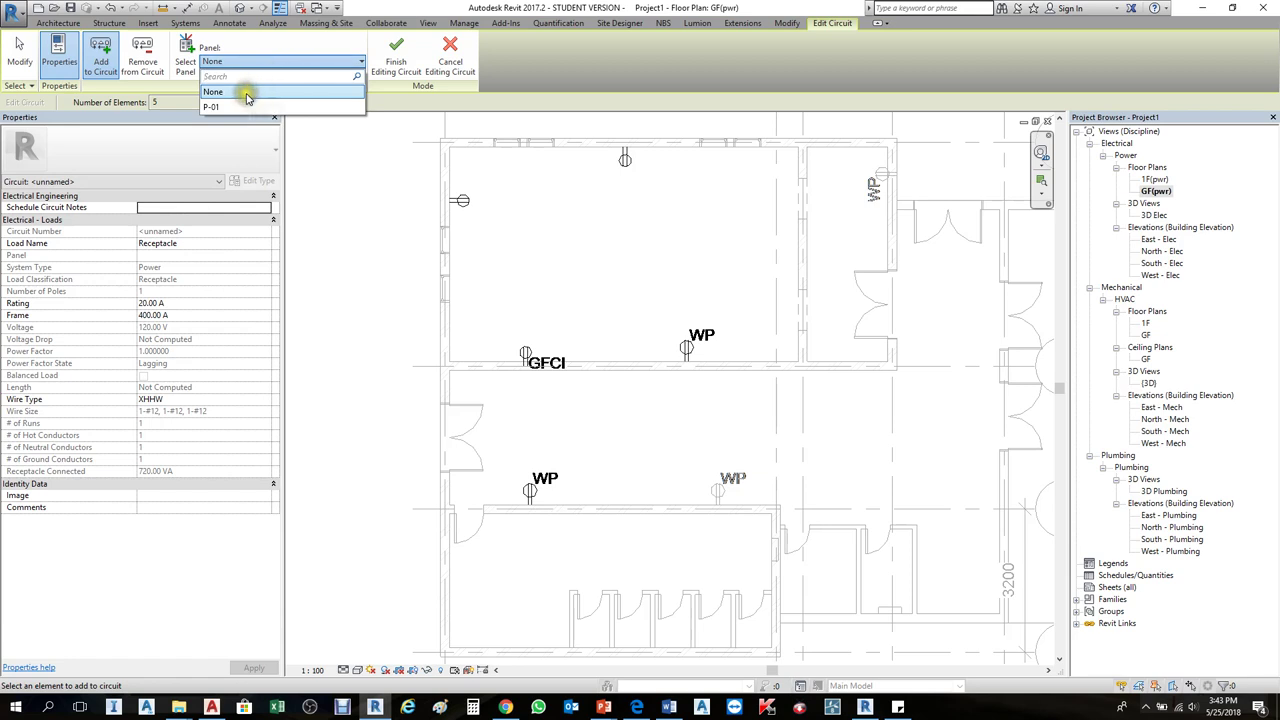
{"action": "left_click", "coordinate": [266, 40]}
Step: Assign the circuit to panelboard P-01 by picking it in the small room at grid 4, and finish editing the circuit
{"action": "left_click", "coordinate": [188, 55]}
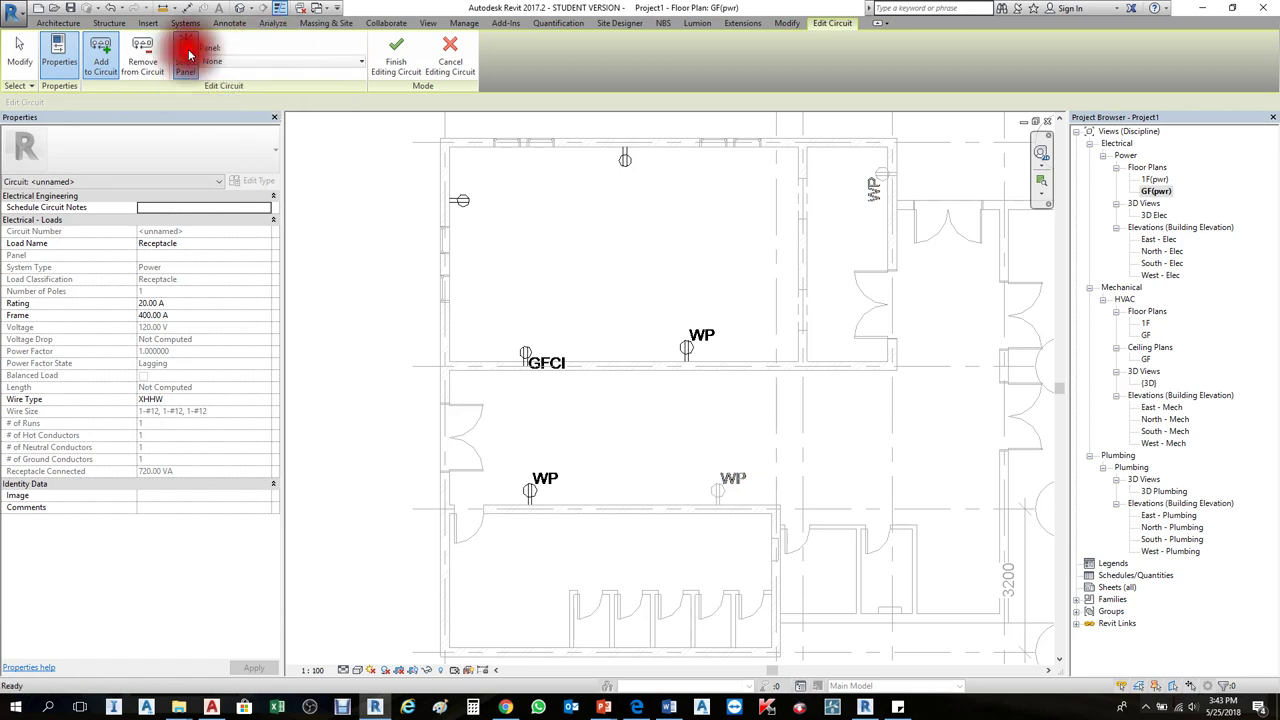
{"action": "scroll", "coordinate": [443, 209], "scroll_direction": "down", "scroll_amount": 2}
{"action": "scroll", "coordinate": [698, 440], "scroll_direction": "up", "scroll_amount": 4}
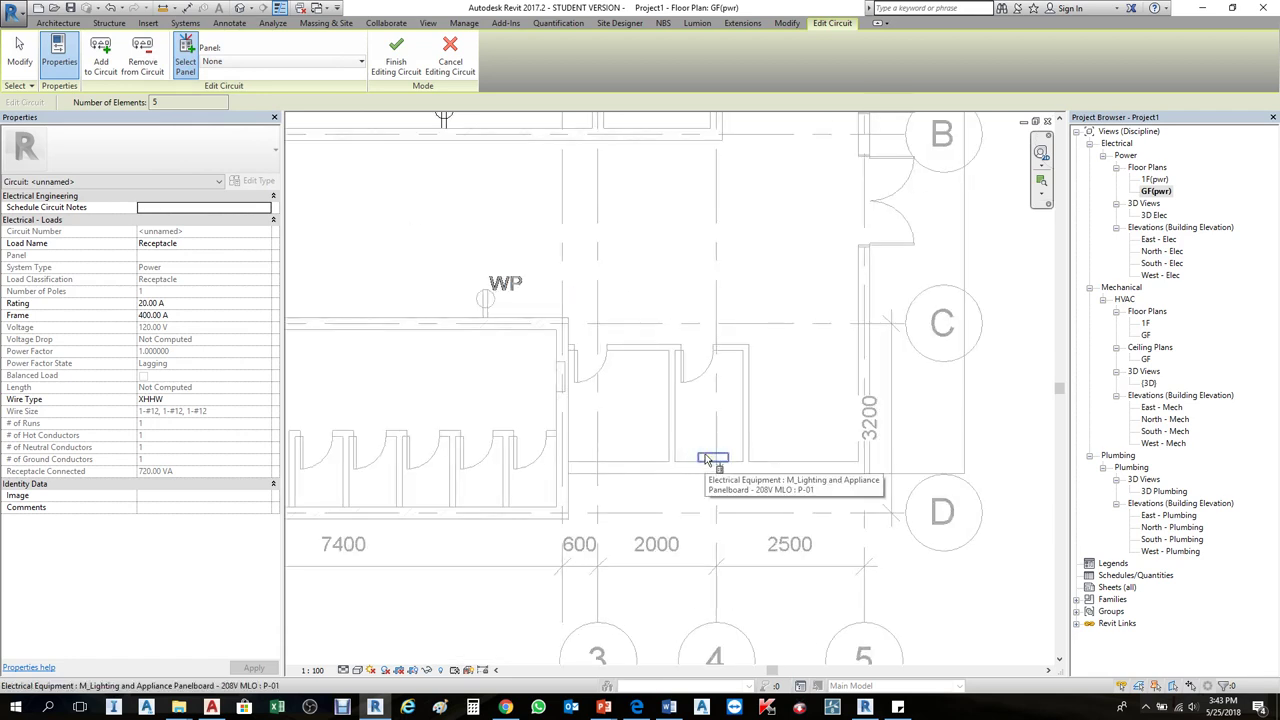
{"action": "left_click", "coordinate": [708, 458]}
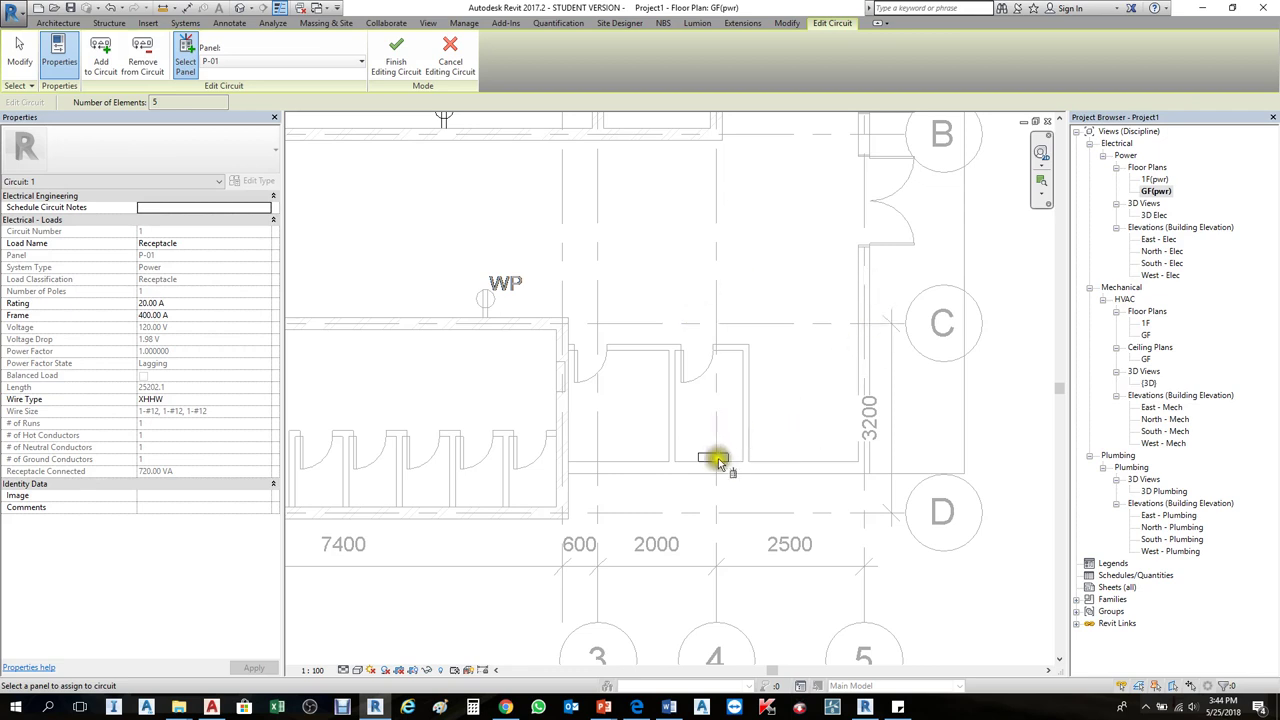
{"action": "scroll", "coordinate": [711, 504], "scroll_direction": "down", "scroll_amount": 1}
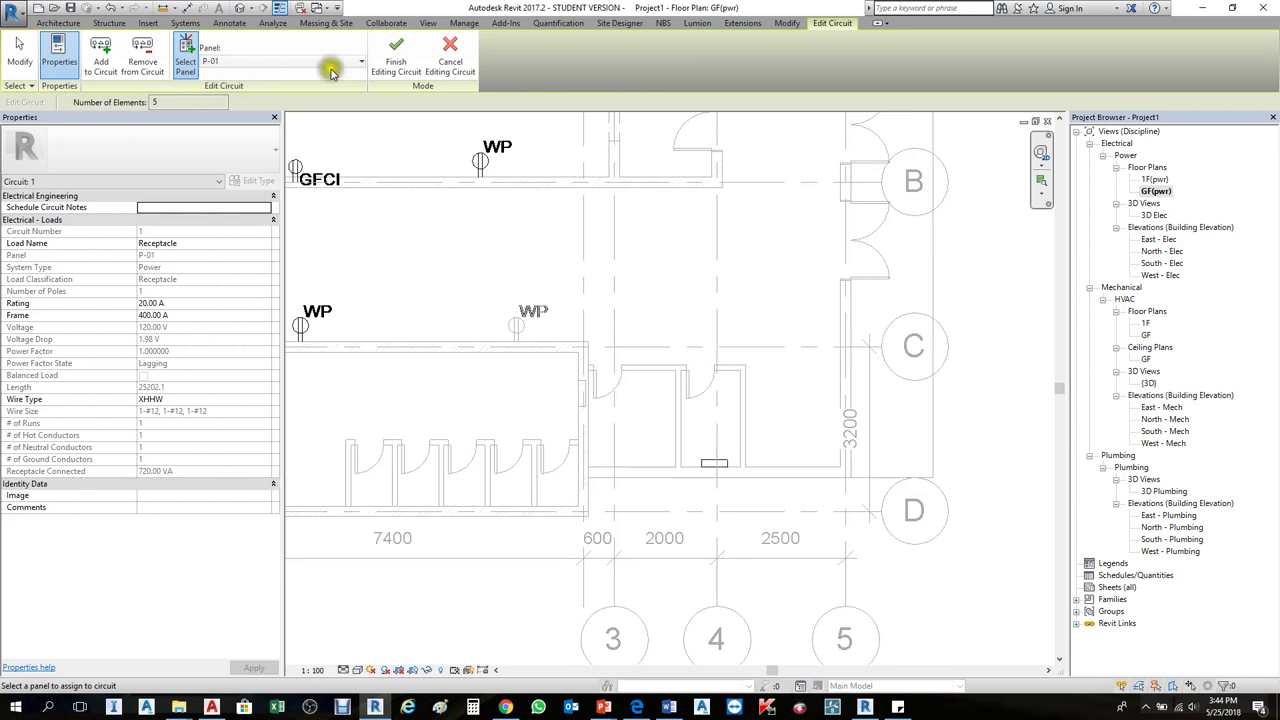
{"action": "left_click", "coordinate": [403, 58]}
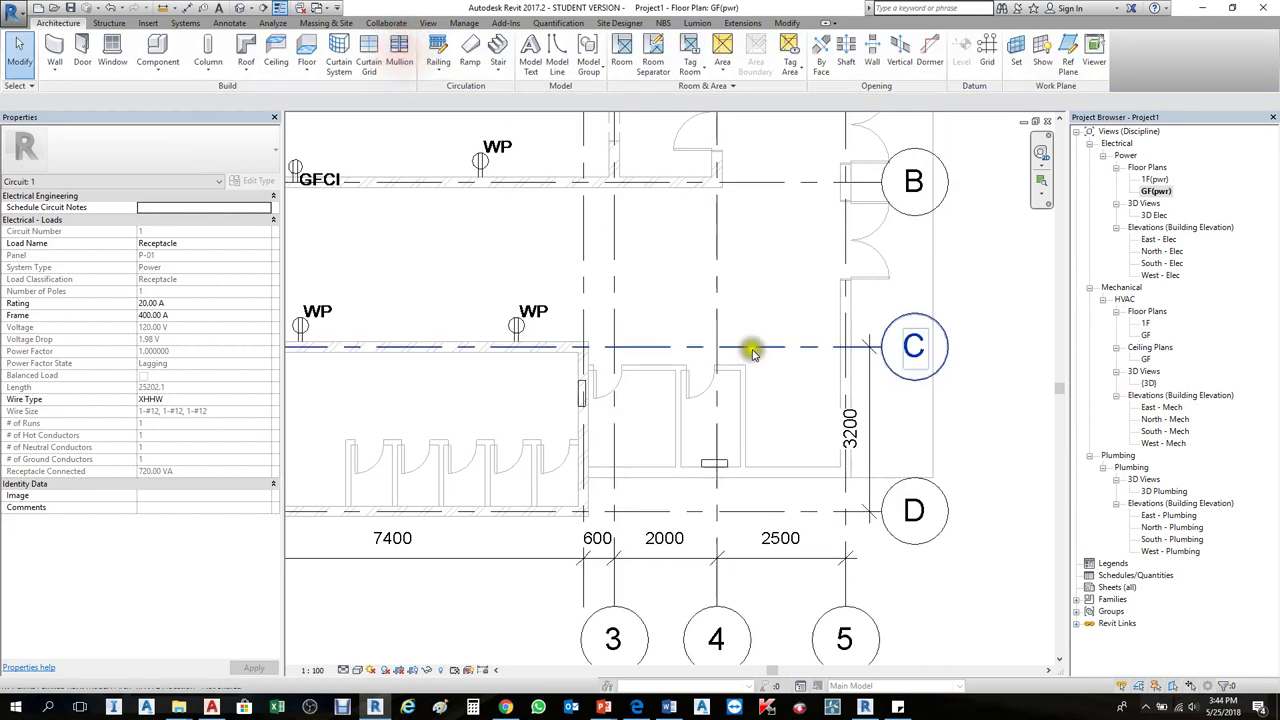
{"action": "scroll", "coordinate": [811, 491], "scroll_direction": "down", "scroll_amount": 2}
{"action": "key", "text": "Escape"}
{"action": "scroll", "coordinate": [575, 290], "scroll_direction": "up", "scroll_amount": 2}
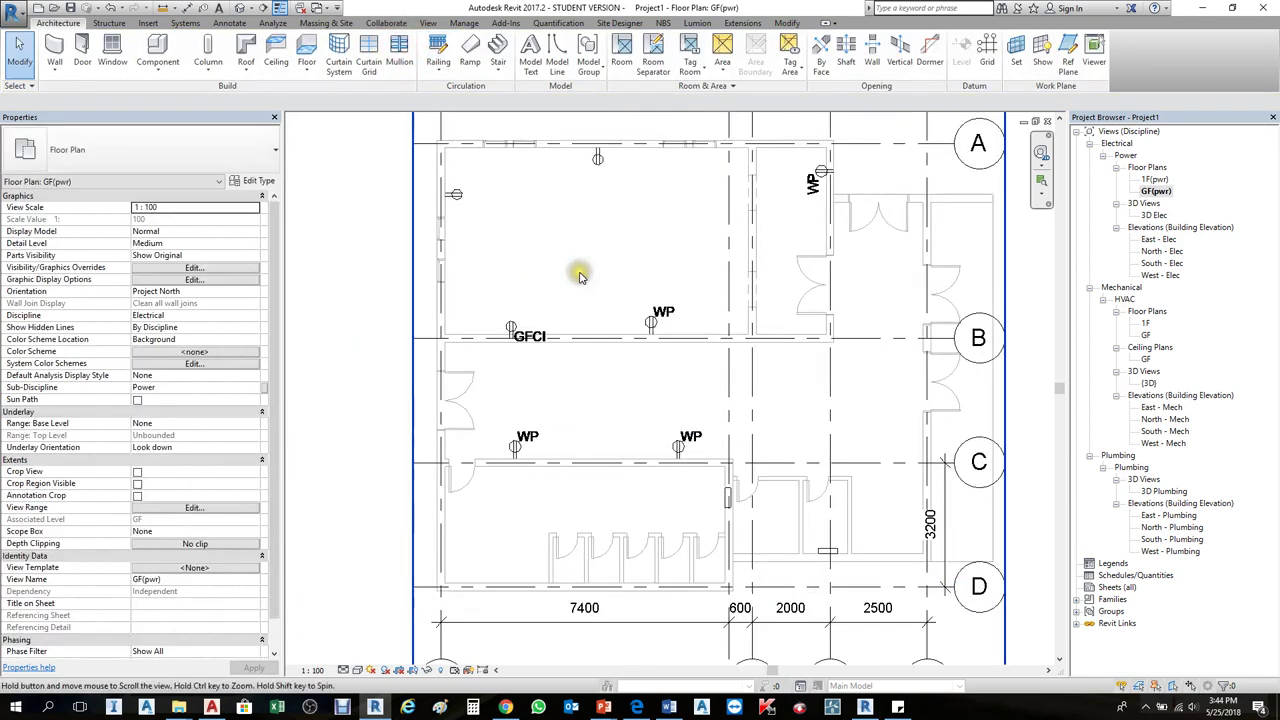
{"action": "middle_click_drag", "start_coordinate": [580, 274], "coordinate": [589, 342]}
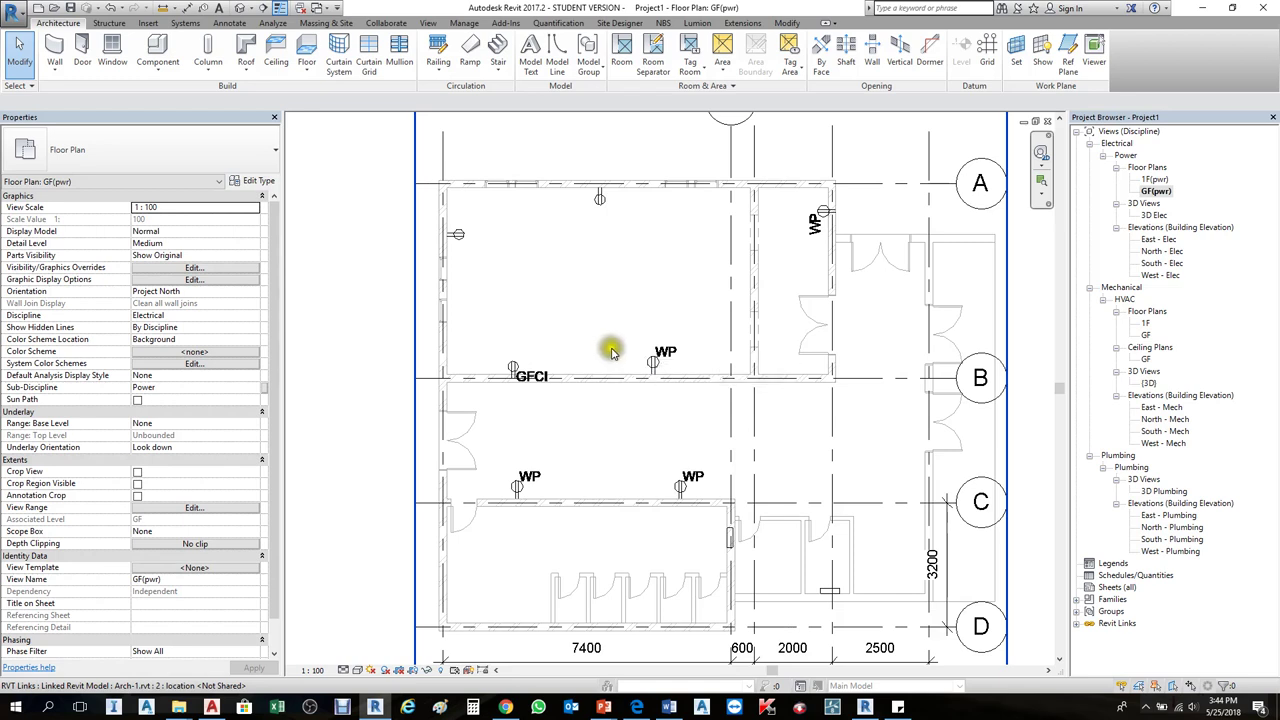
Step: Set the view scale of the ground floor power plan to 1:50
{"action": "scroll", "coordinate": [457, 322], "scroll_direction": "down", "scroll_amount": 1}
{"action": "scroll", "coordinate": [380, 300], "scroll_direction": "down", "scroll_amount": 1}
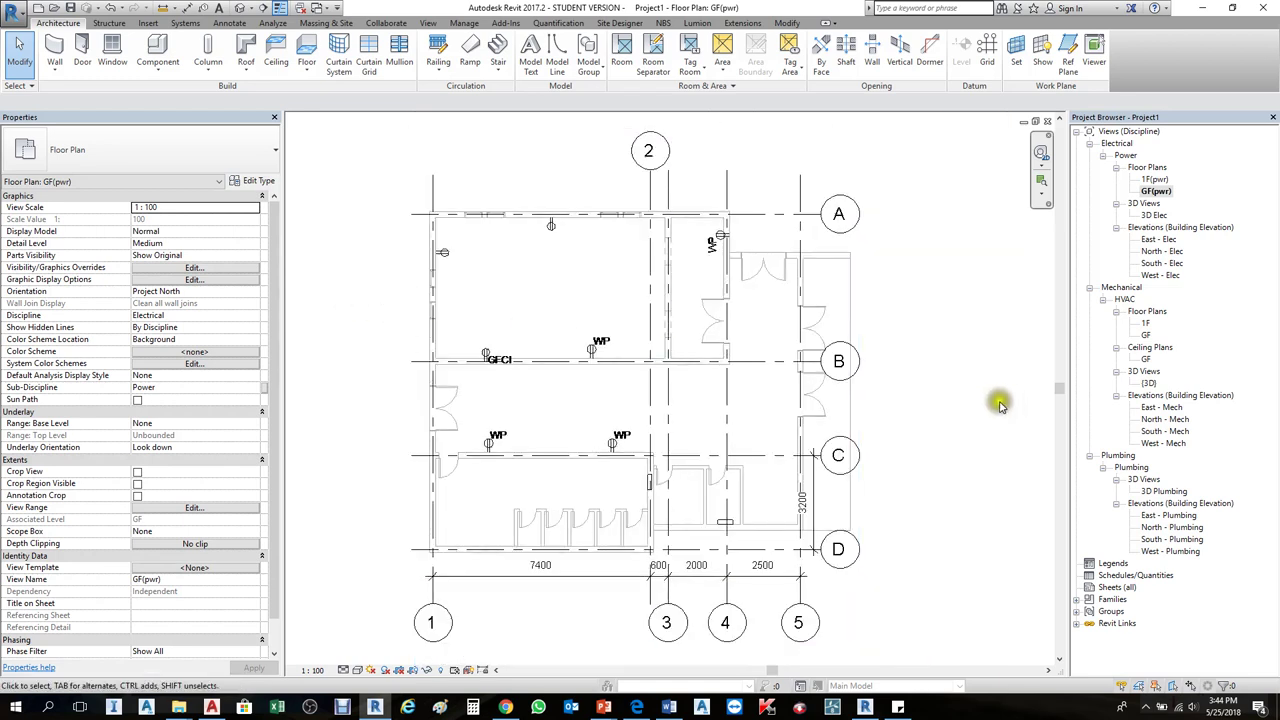
{"action": "scroll", "coordinate": [985, 398], "scroll_direction": "up", "scroll_amount": 1}
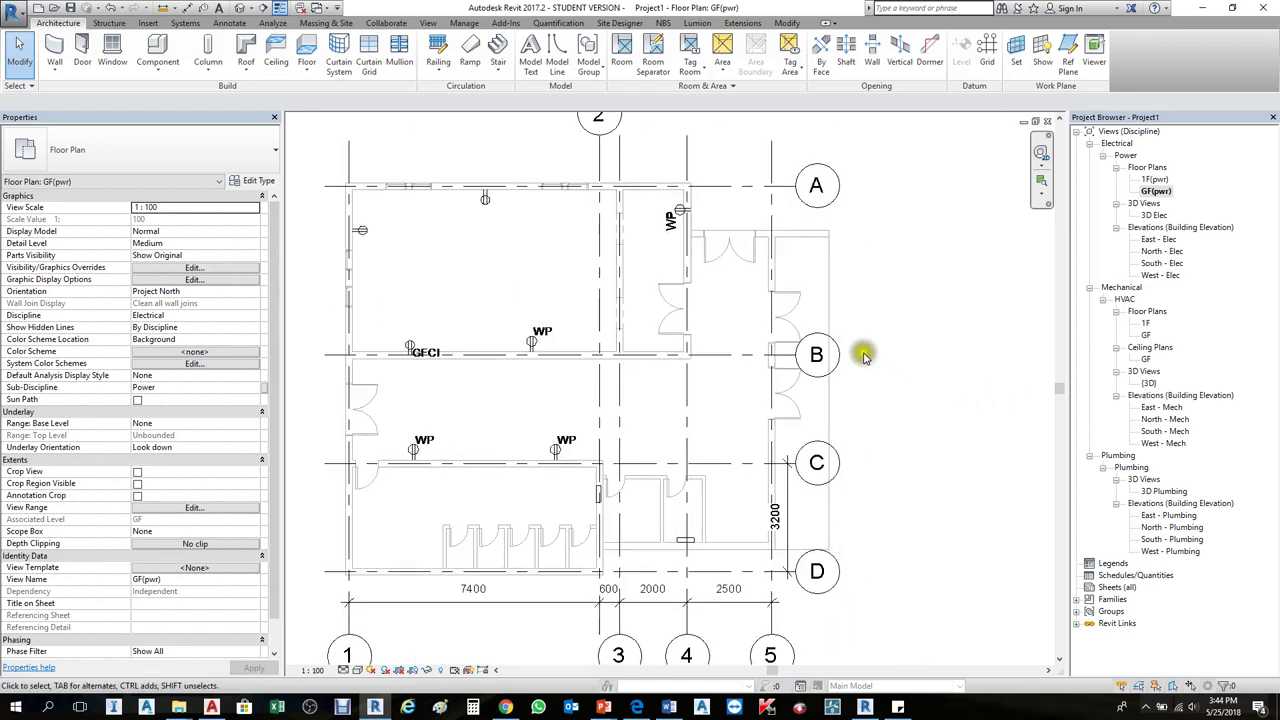
{"action": "left_click", "coordinate": [318, 670]}
{"action": "left_click", "coordinate": [320, 566]}
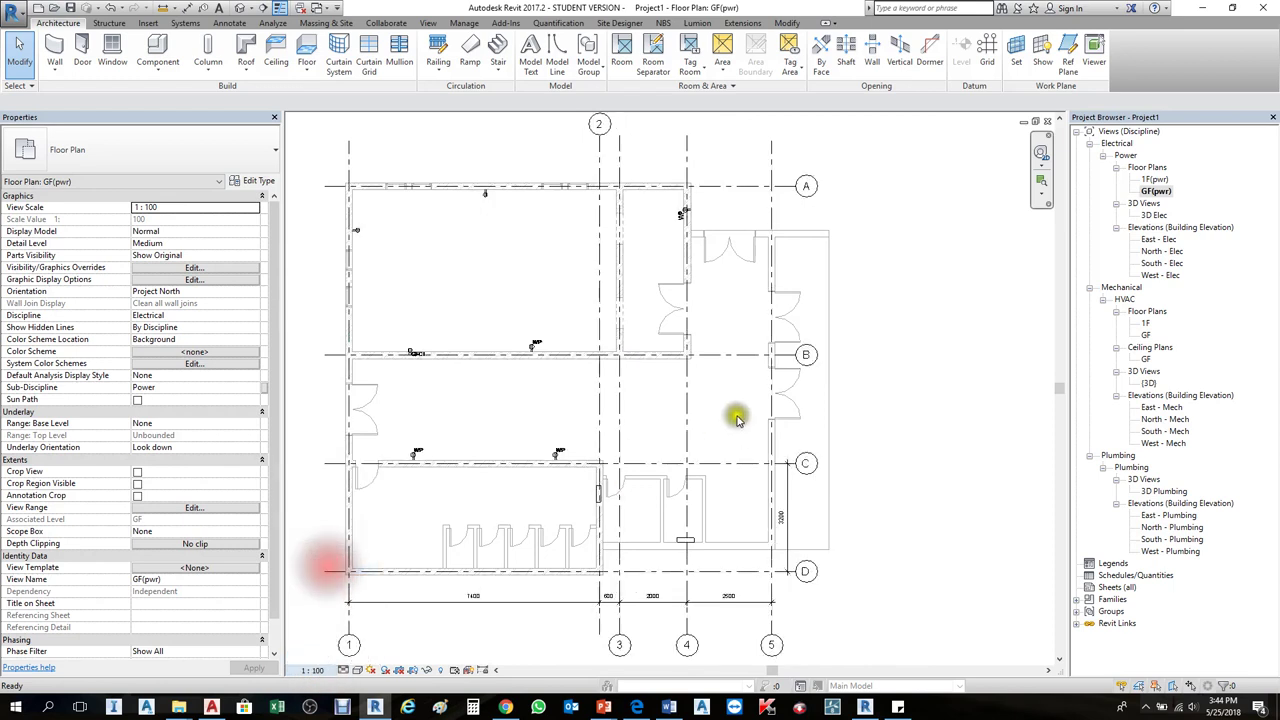
Step: Display the System Browser beside the Project Browser and dismiss the save reminder without saving
{"action": "right_click", "coordinate": [855, 298]}
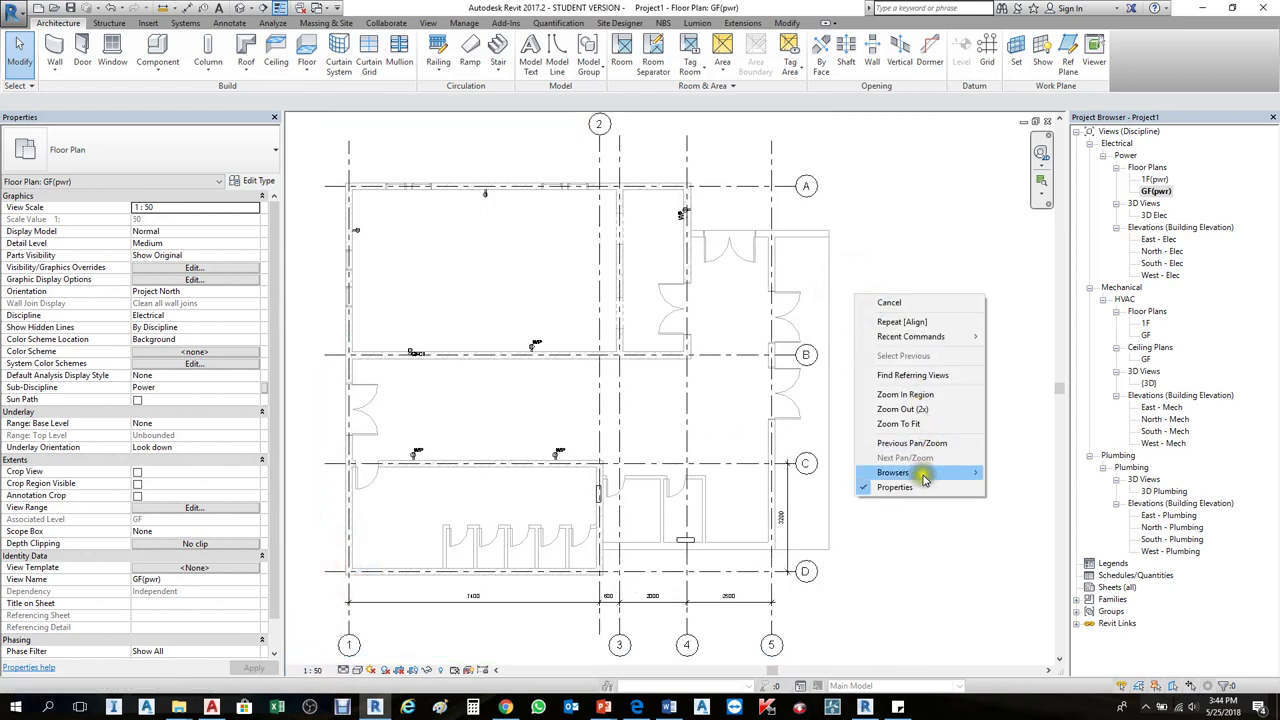
{"action": "mouse_move", "coordinate": [915, 473]}
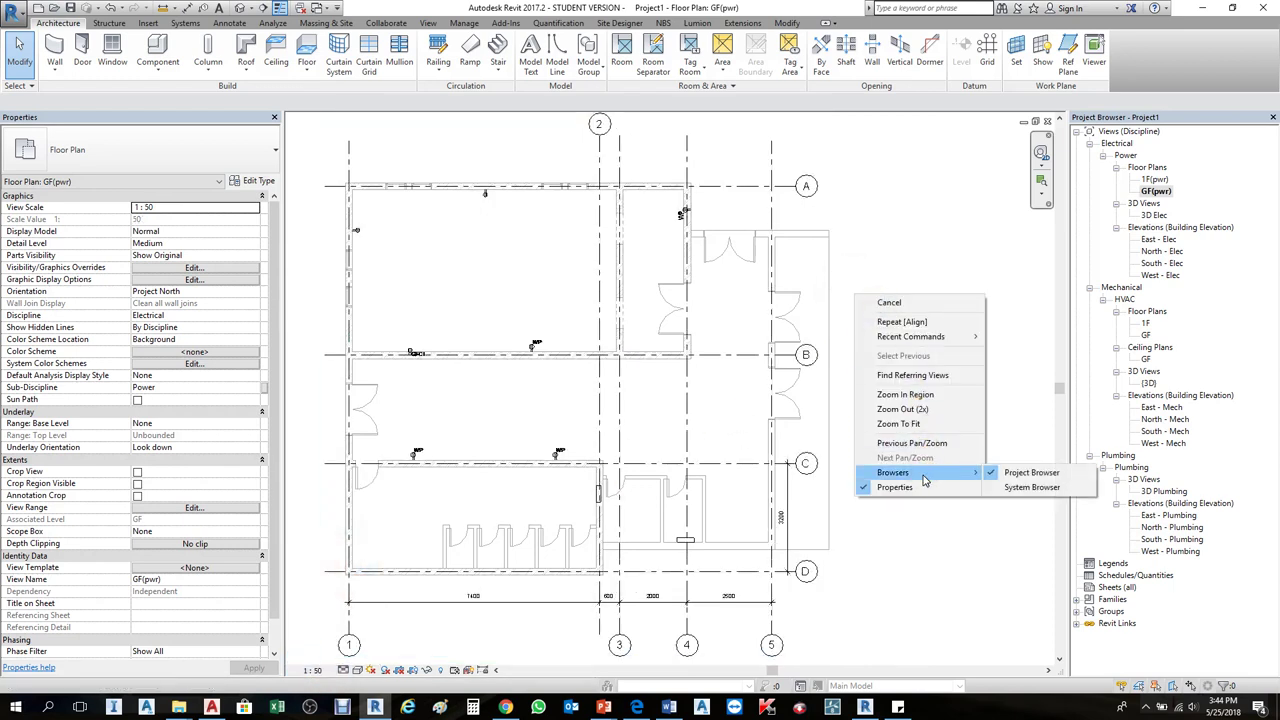
{"action": "left_click", "coordinate": [1017, 488]}
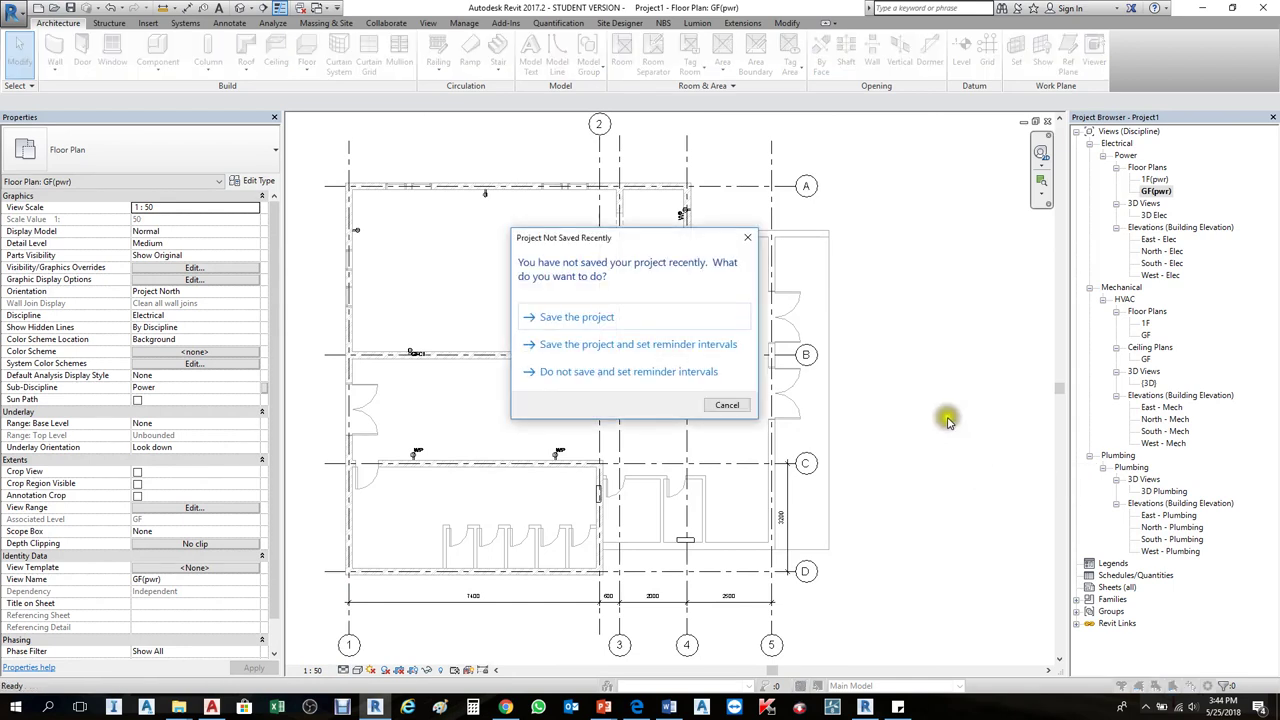
{"action": "left_click", "coordinate": [750, 238]}
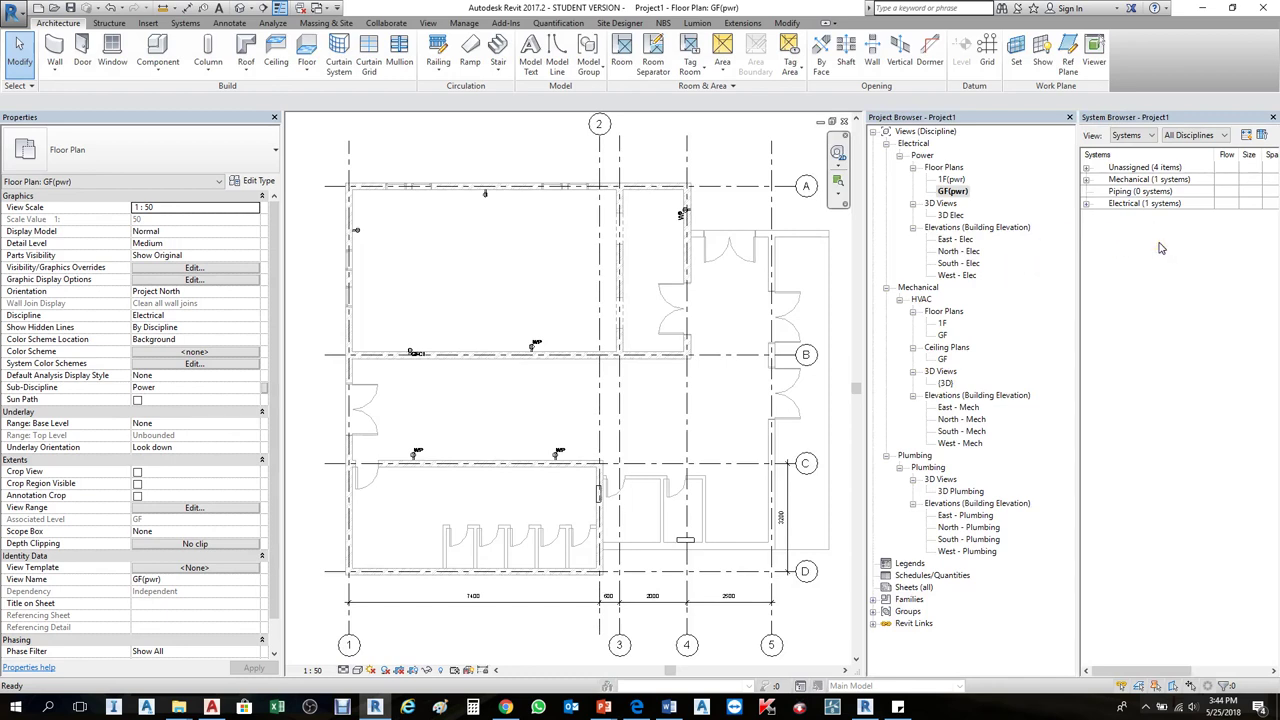
Step: Examine the unassigned, mechanical and electrical groups in the System Browser, including the Supply Air system
{"action": "left_click", "coordinate": [1160, 168]}
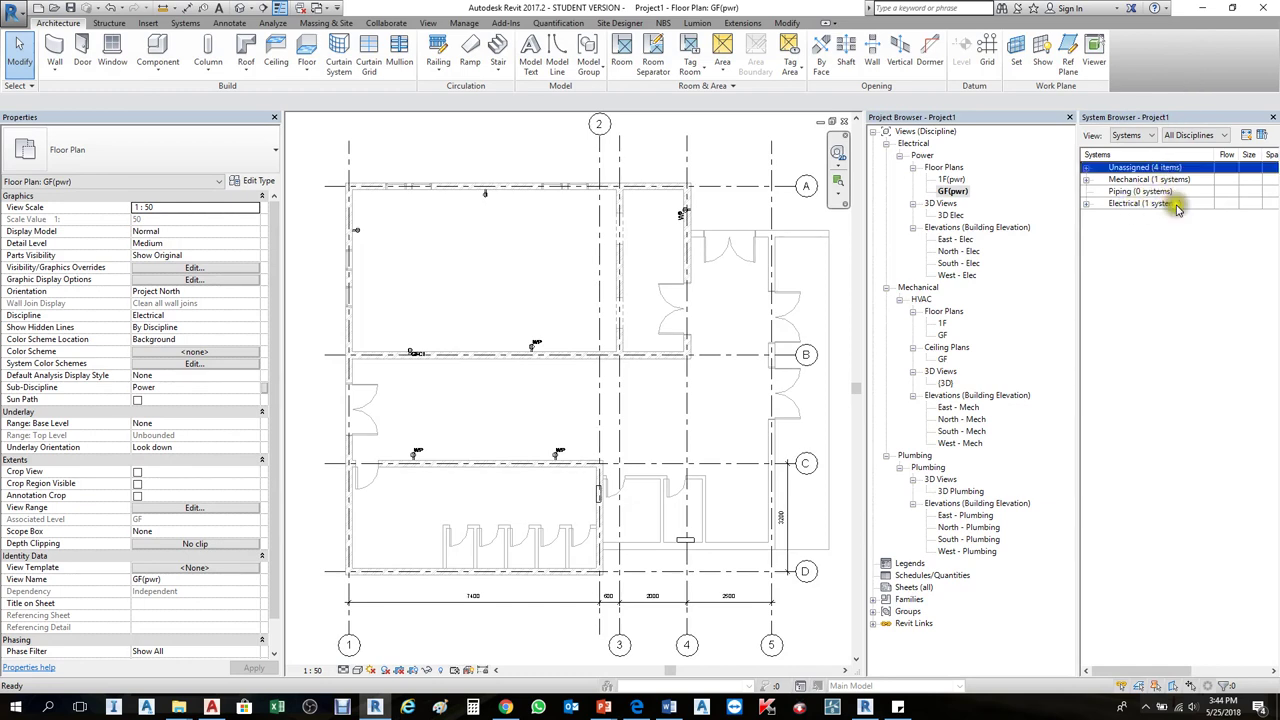
{"action": "left_click", "coordinate": [1177, 204]}
{"action": "left_click", "coordinate": [1103, 226]}
{"action": "left_click", "coordinate": [1171, 203]}
{"action": "left_click", "coordinate": [1110, 225]}
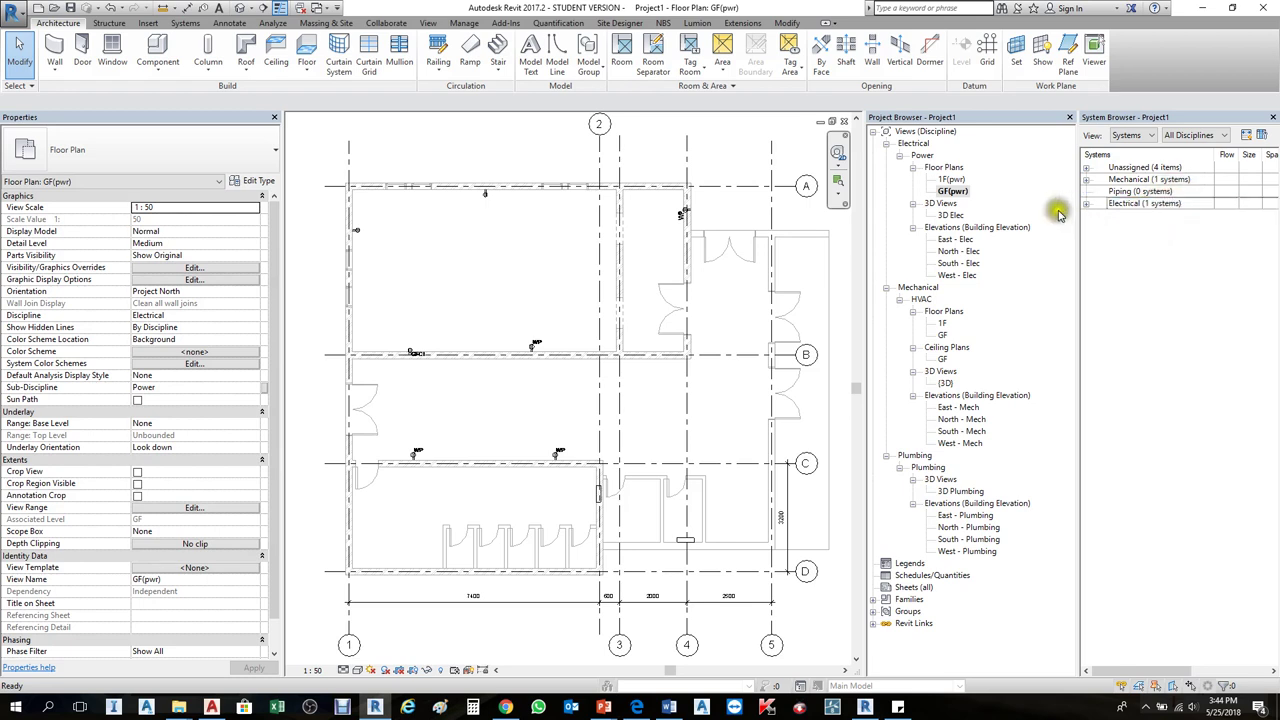
{"action": "left_click", "coordinate": [1102, 204]}
{"action": "left_click", "coordinate": [1170, 180]}
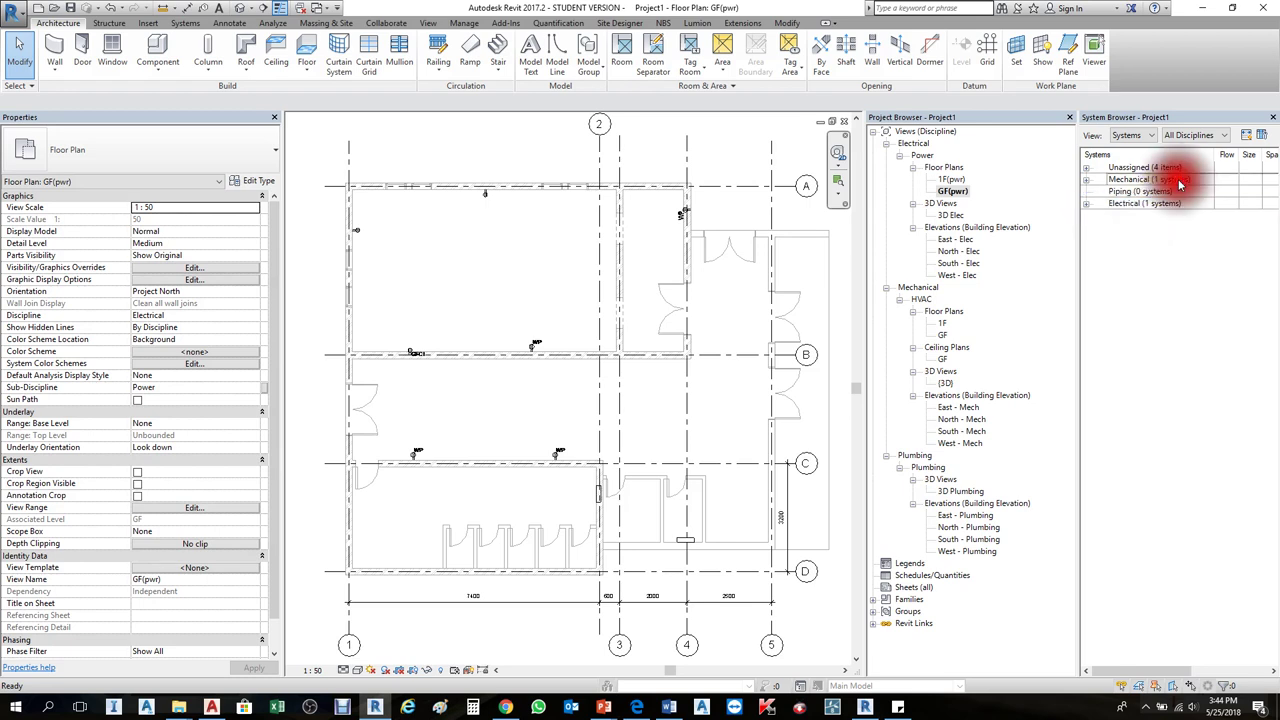
{"action": "left_click", "coordinate": [1087, 180]}
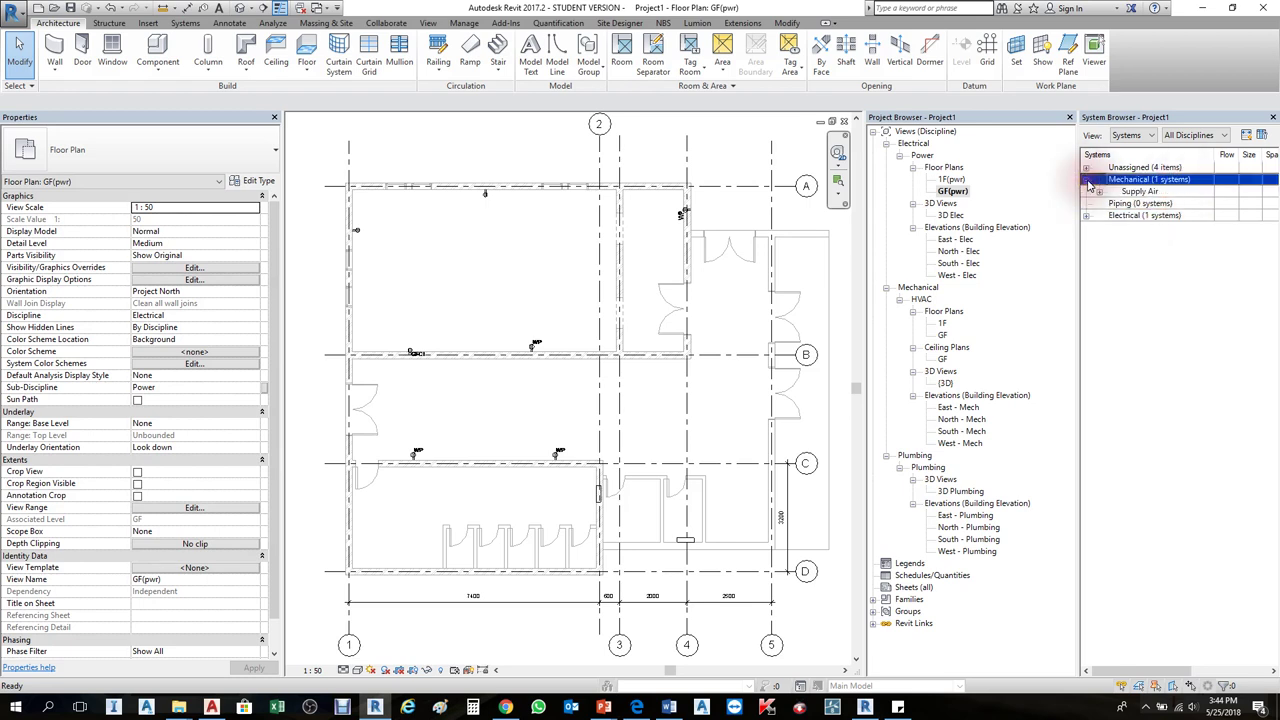
{"action": "left_click", "coordinate": [1100, 181]}
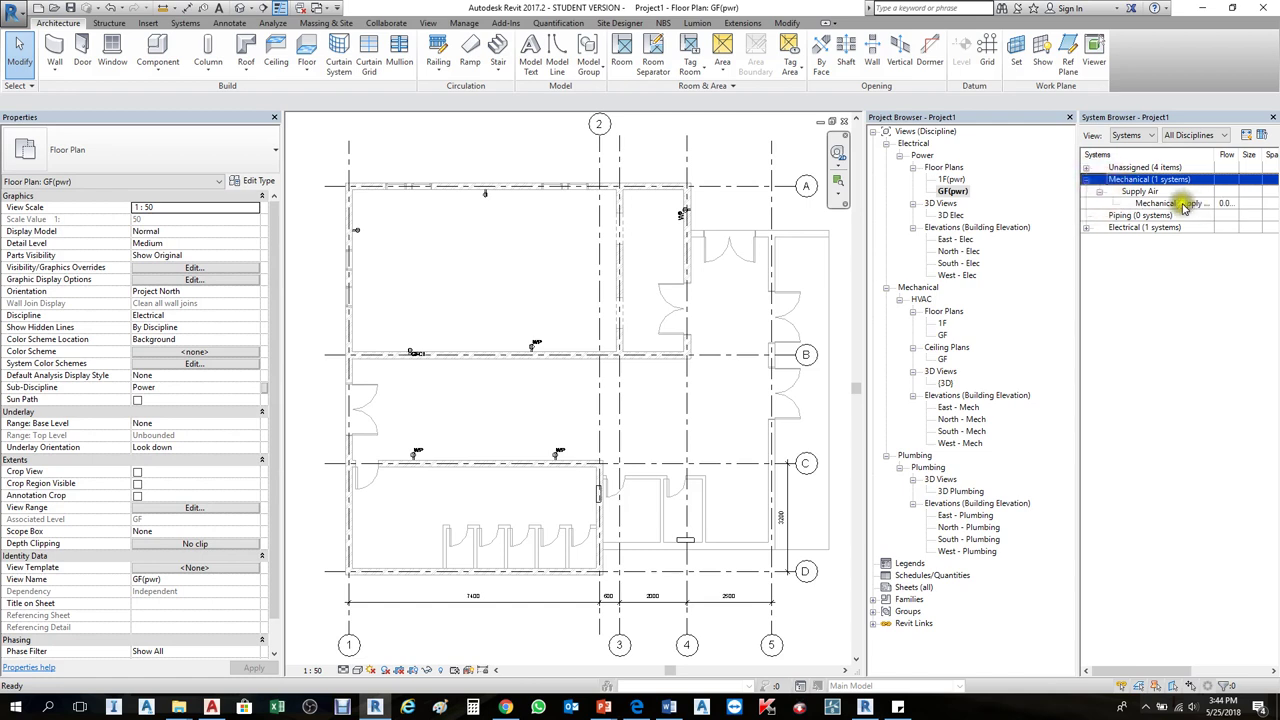
{"action": "left_click", "coordinate": [1150, 228]}
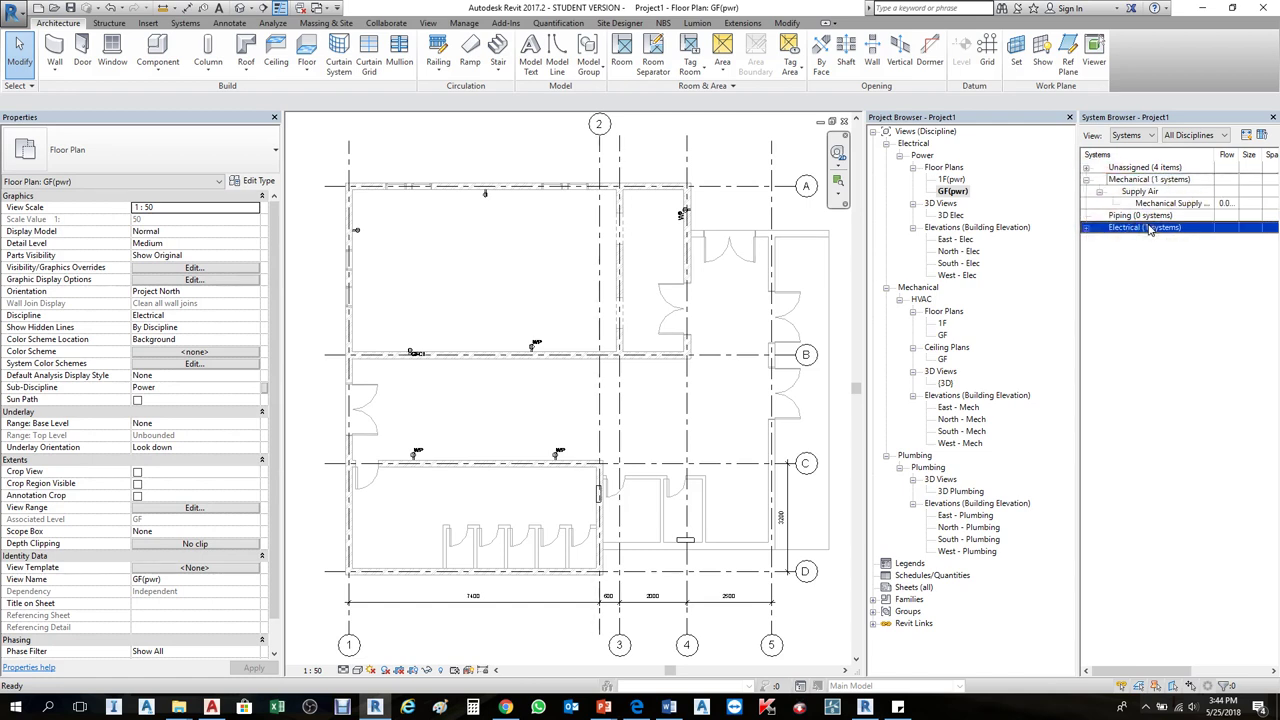
{"action": "left_click", "coordinate": [1088, 180]}
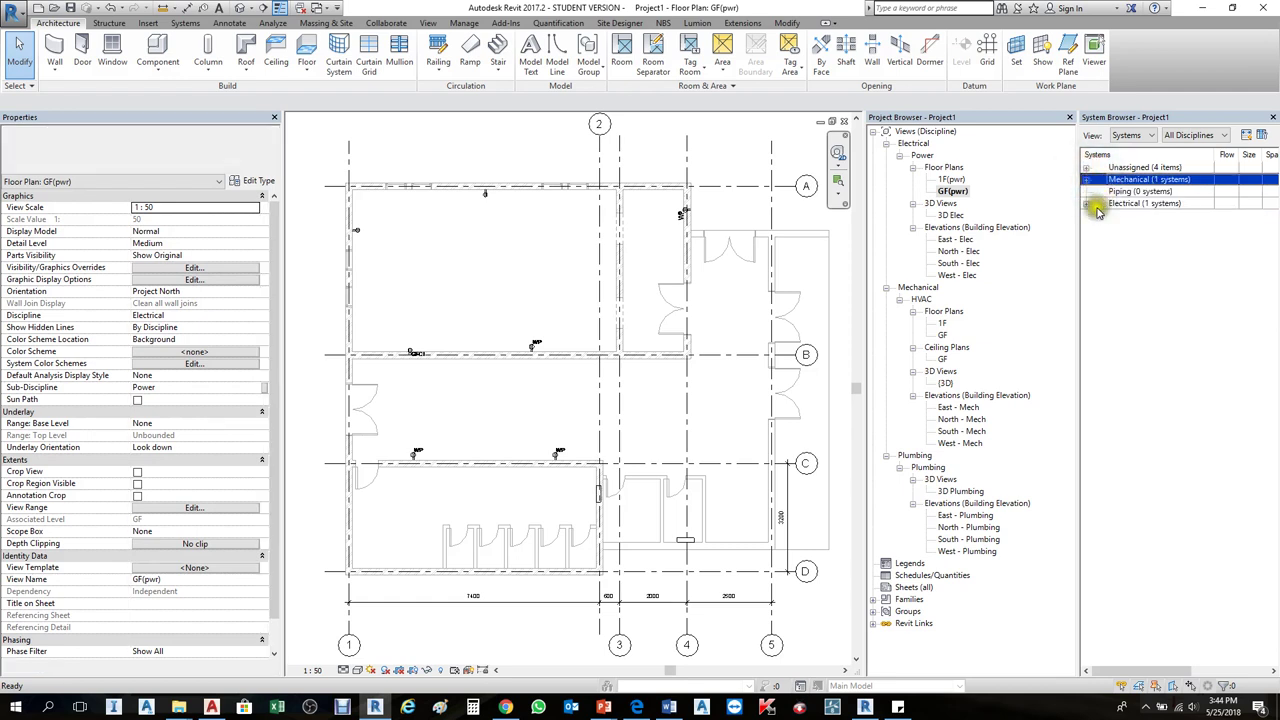
Step: Expand the electrical power system down to circuit 1 of panel P-01, check its receptacles on the plan and select the circuit
{"action": "left_click", "coordinate": [1095, 213]}
{"action": "left_click", "coordinate": [1089, 207]}
{"action": "left_click", "coordinate": [1087, 205]}
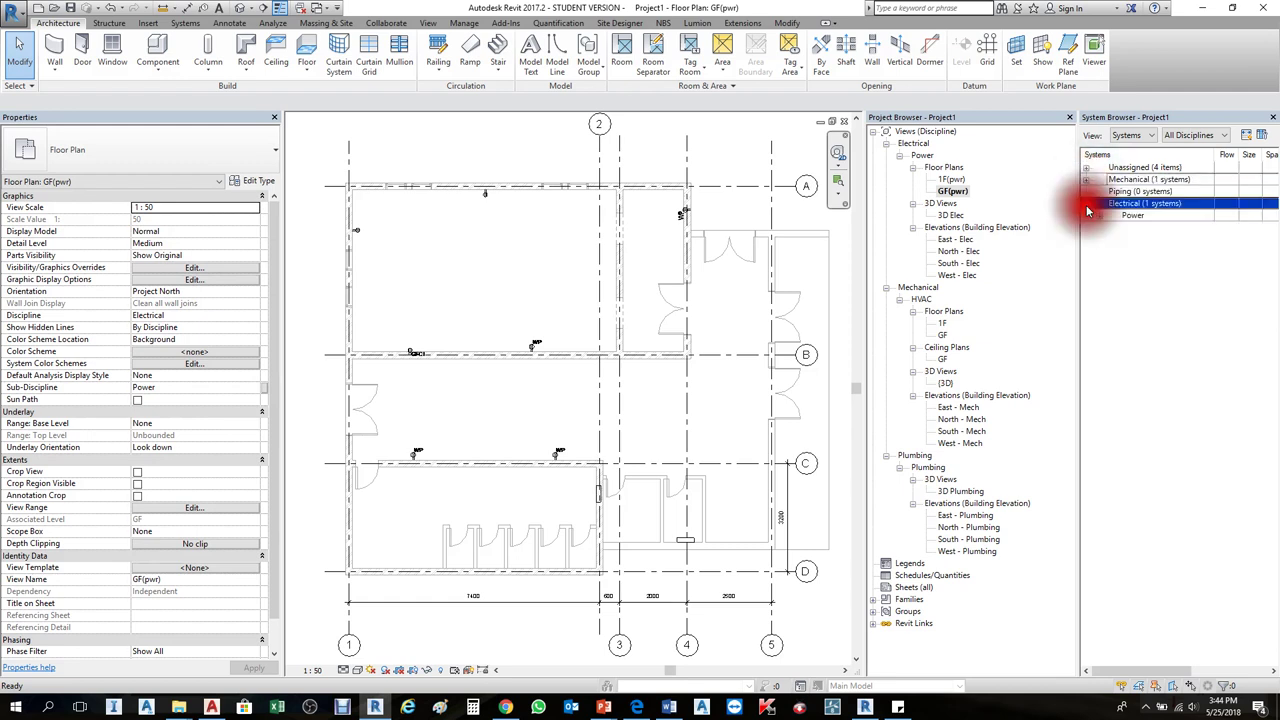
{"action": "left_click", "coordinate": [1100, 216]}
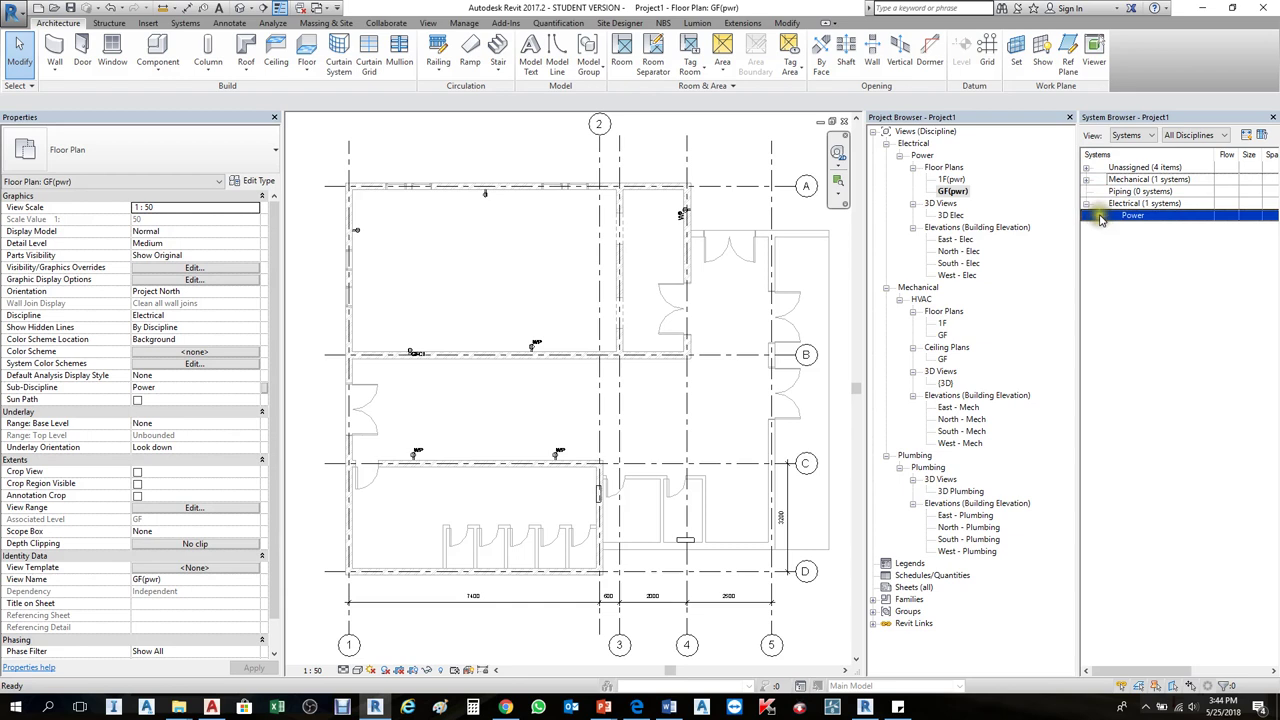
{"action": "left_click", "coordinate": [1100, 217]}
{"action": "left_click", "coordinate": [1115, 228]}
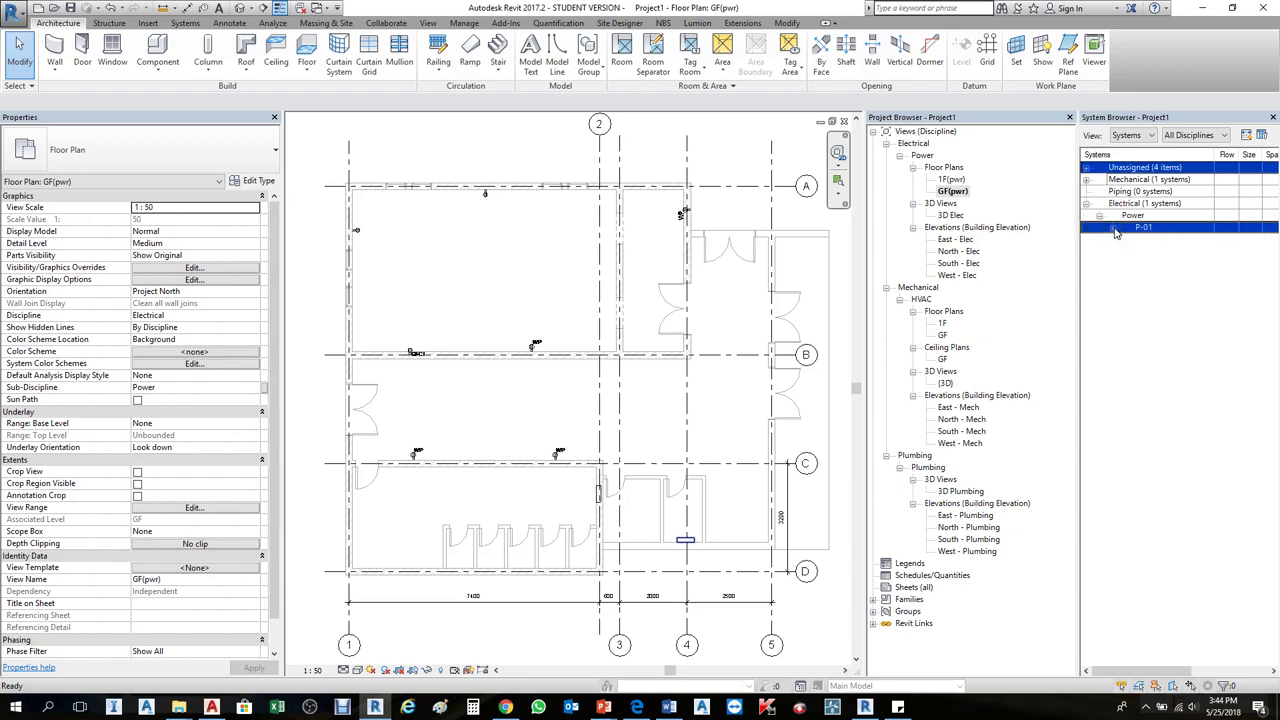
{"action": "left_click", "coordinate": [1114, 229]}
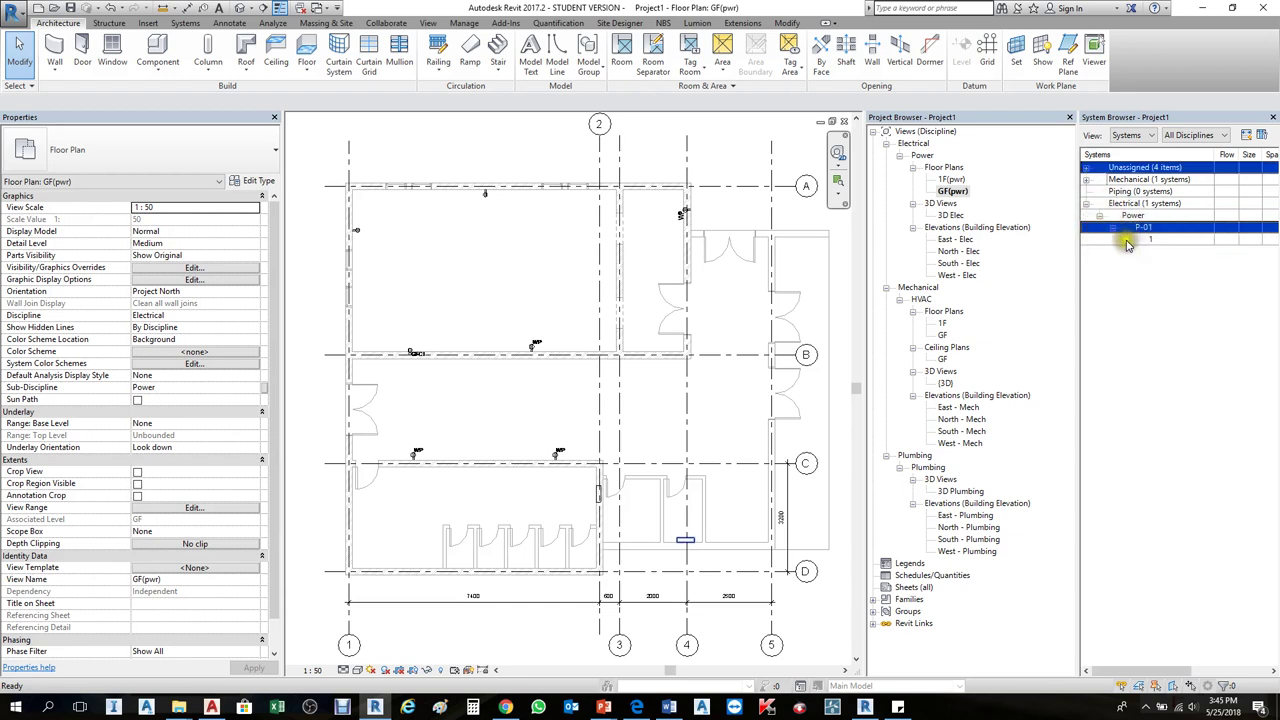
{"action": "left_click", "coordinate": [1127, 240]}
{"action": "left_click", "coordinate": [1150, 252]}
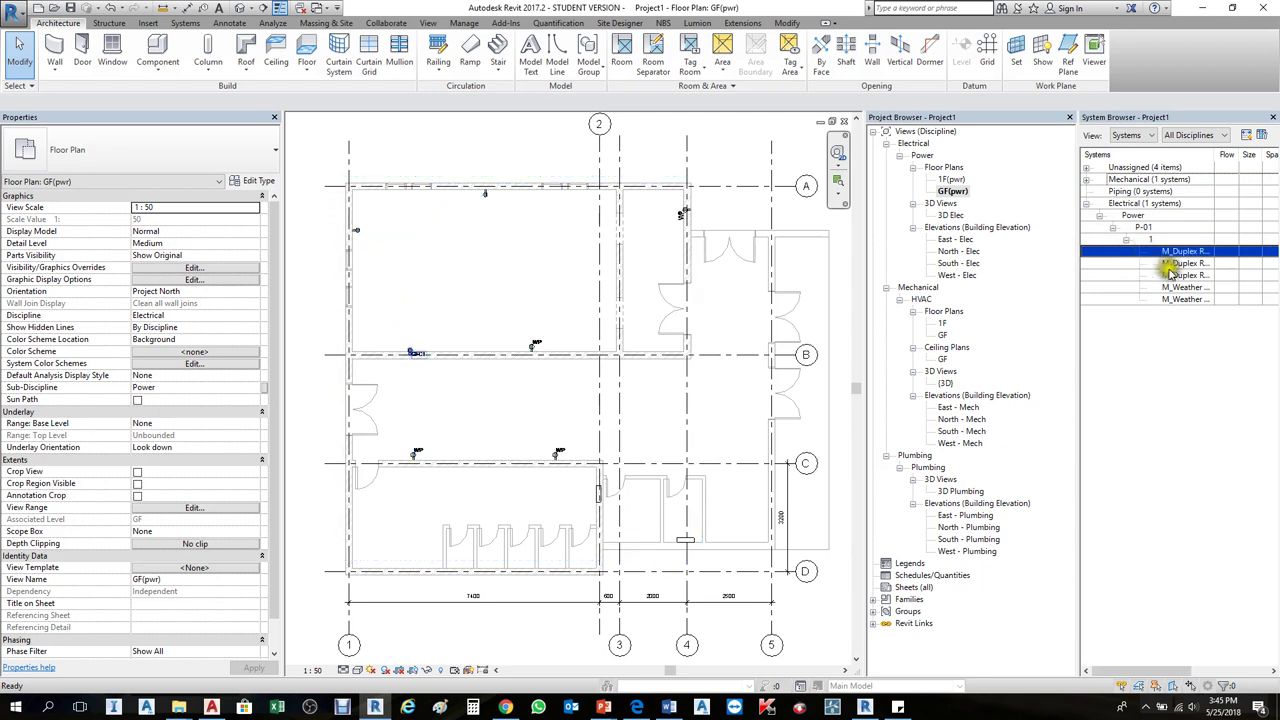
{"action": "left_click", "coordinate": [1184, 272]}
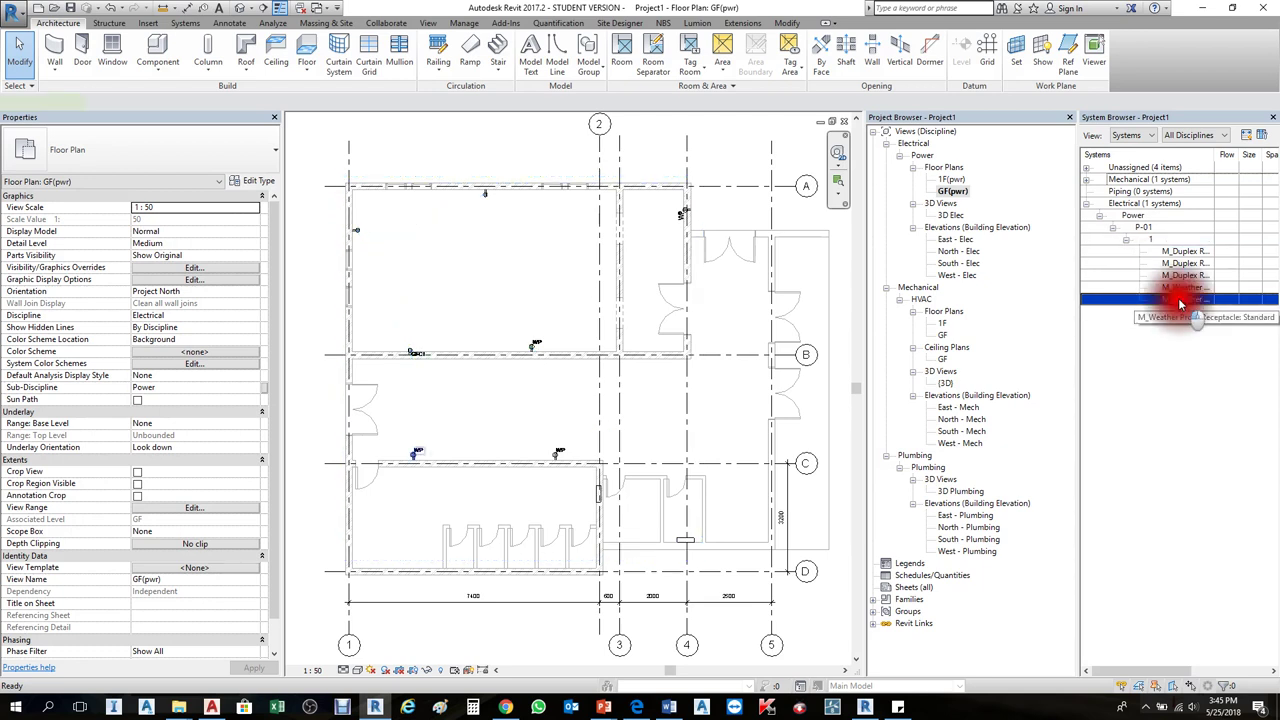
{"action": "left_click", "coordinate": [1150, 241]}
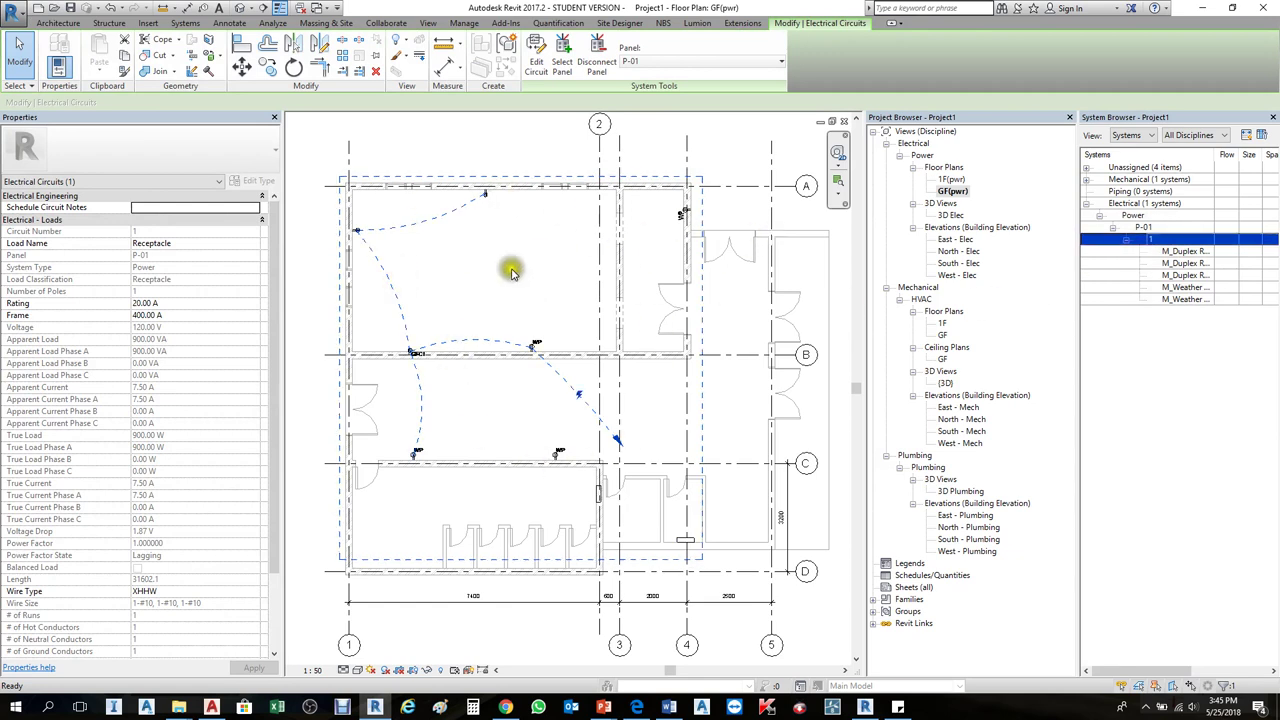
Step: Select circuit 1 through the duplex receptacle on the grid 1 wall and convert it to chamfered wire
{"action": "left_click", "coordinate": [466, 277]}
{"action": "scroll", "coordinate": [368, 243], "scroll_direction": "up", "scroll_amount": 1}
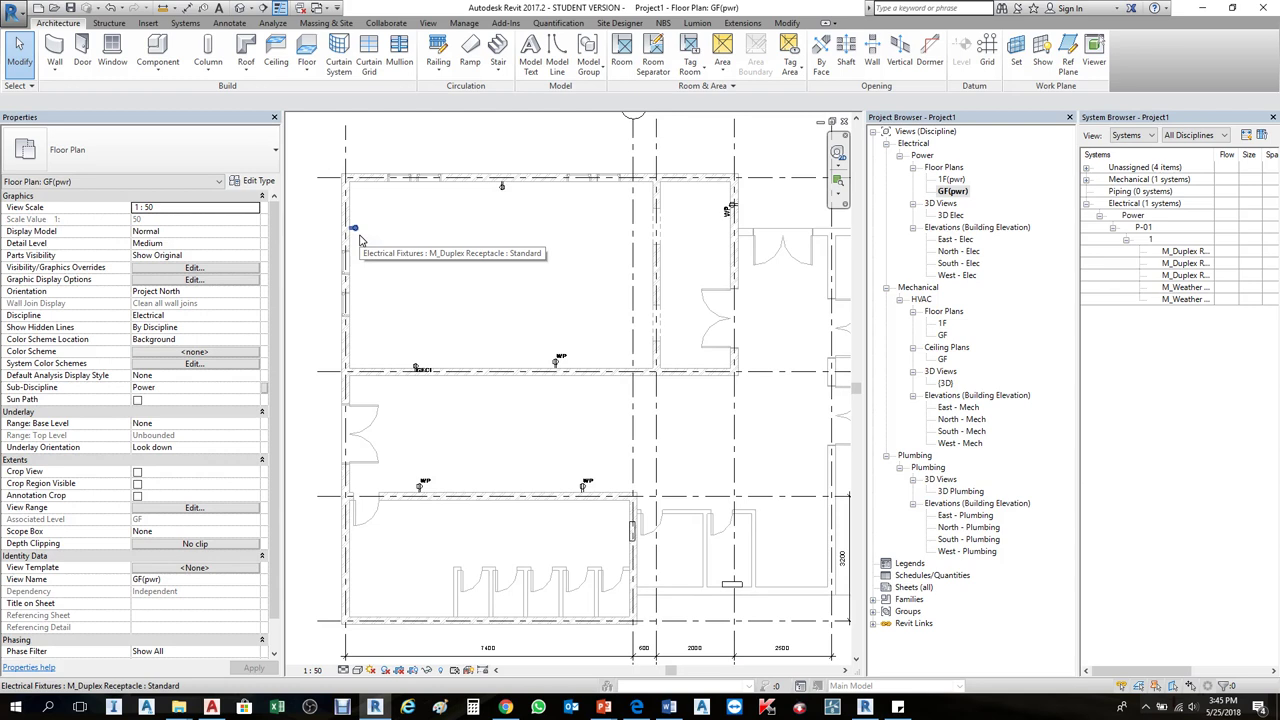
{"action": "key", "text": "Tab"}
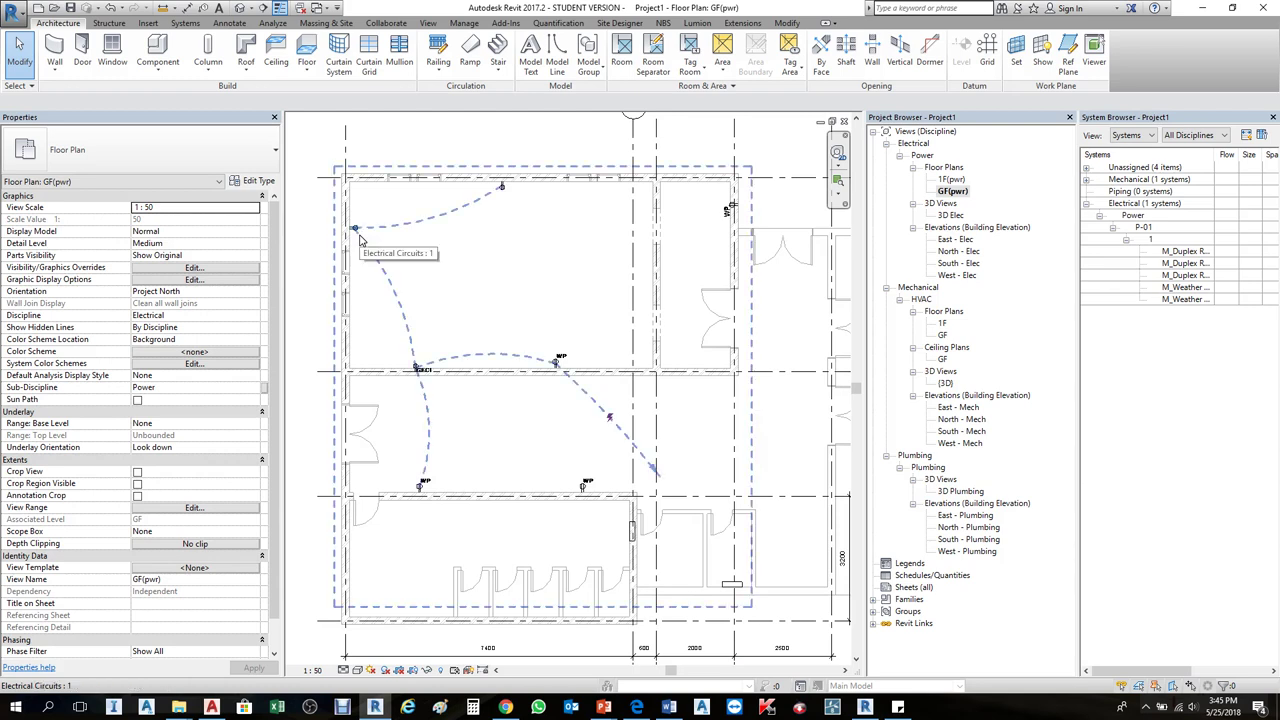
{"action": "left_click", "coordinate": [359, 235]}
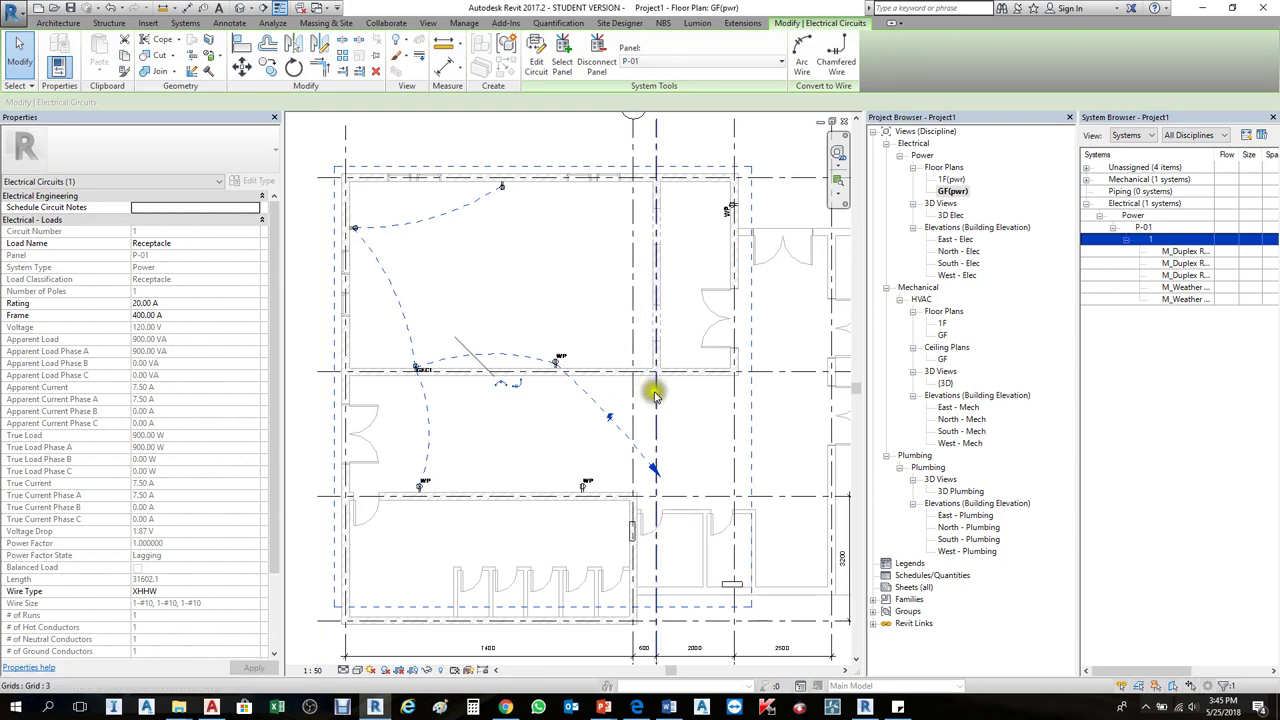
{"action": "scroll", "coordinate": [530, 393], "scroll_direction": "up", "scroll_amount": 2}
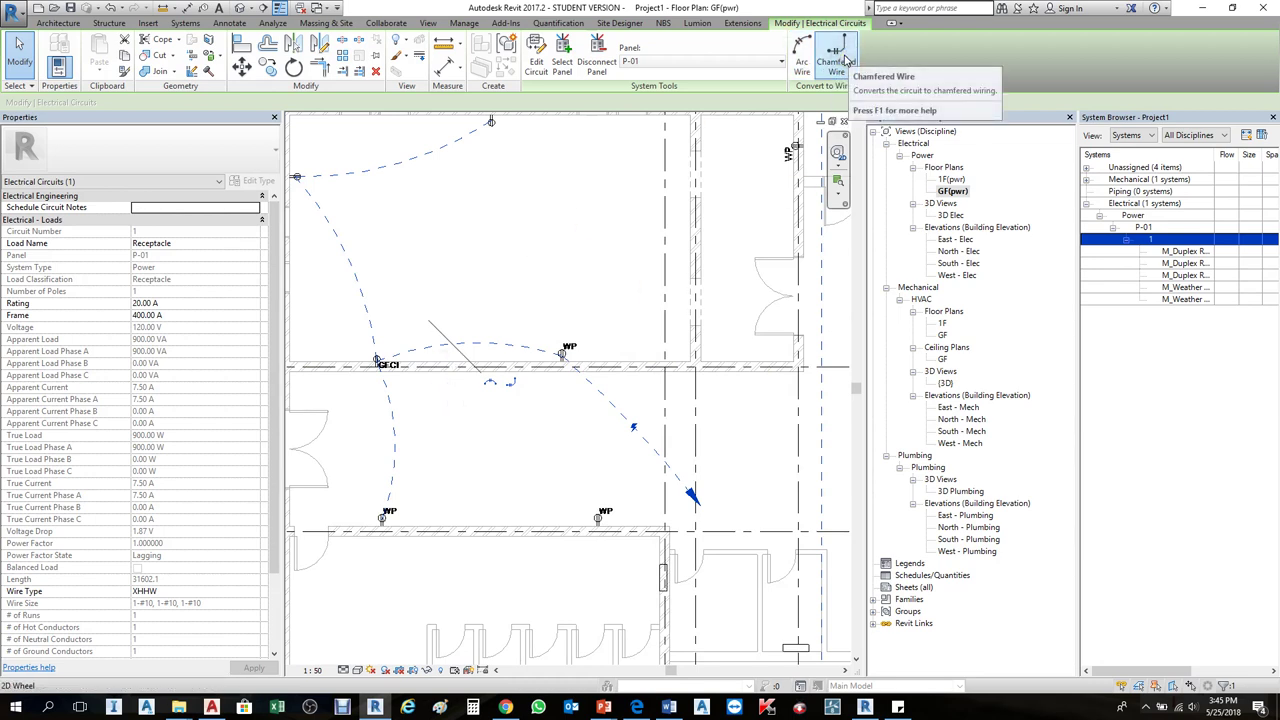
{"action": "left_click", "coordinate": [845, 60]}
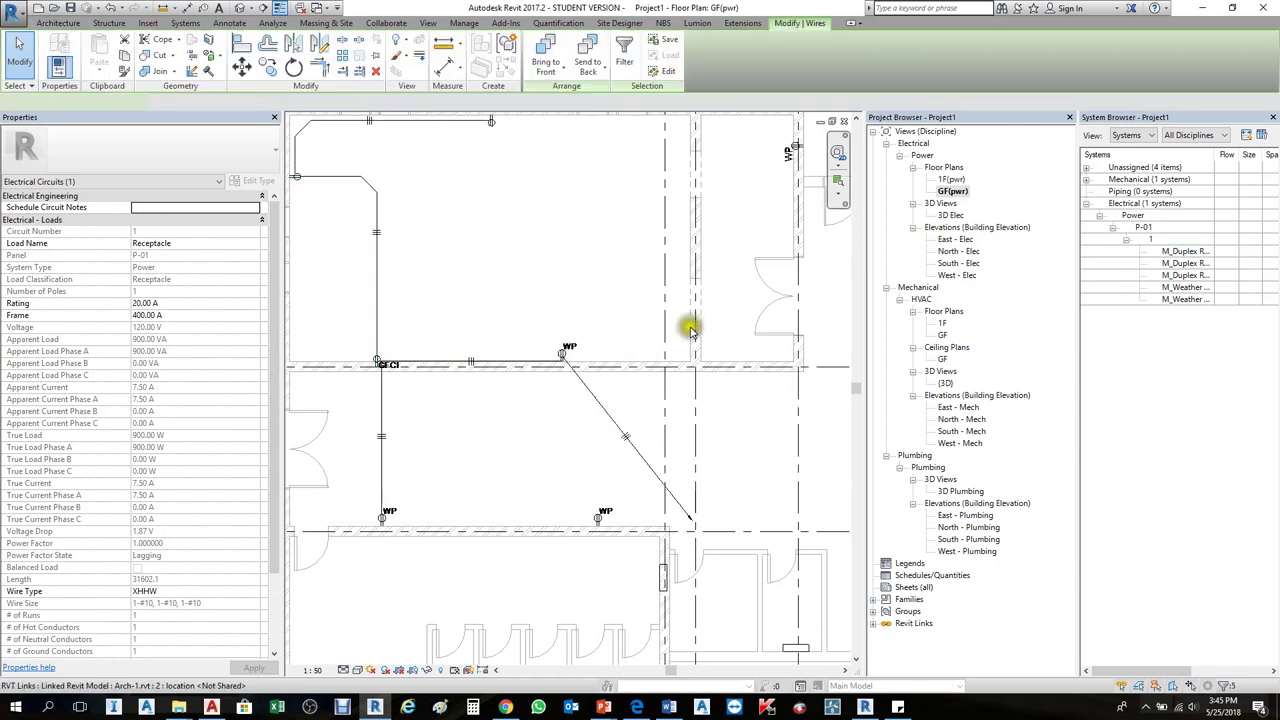
Step: Clear the selection and examine the chamfered wire runs and tick marks between the receptacles in the large room
{"action": "scroll", "coordinate": [498, 454], "scroll_direction": "down", "scroll_amount": 2}
{"action": "left_click", "coordinate": [486, 452]}
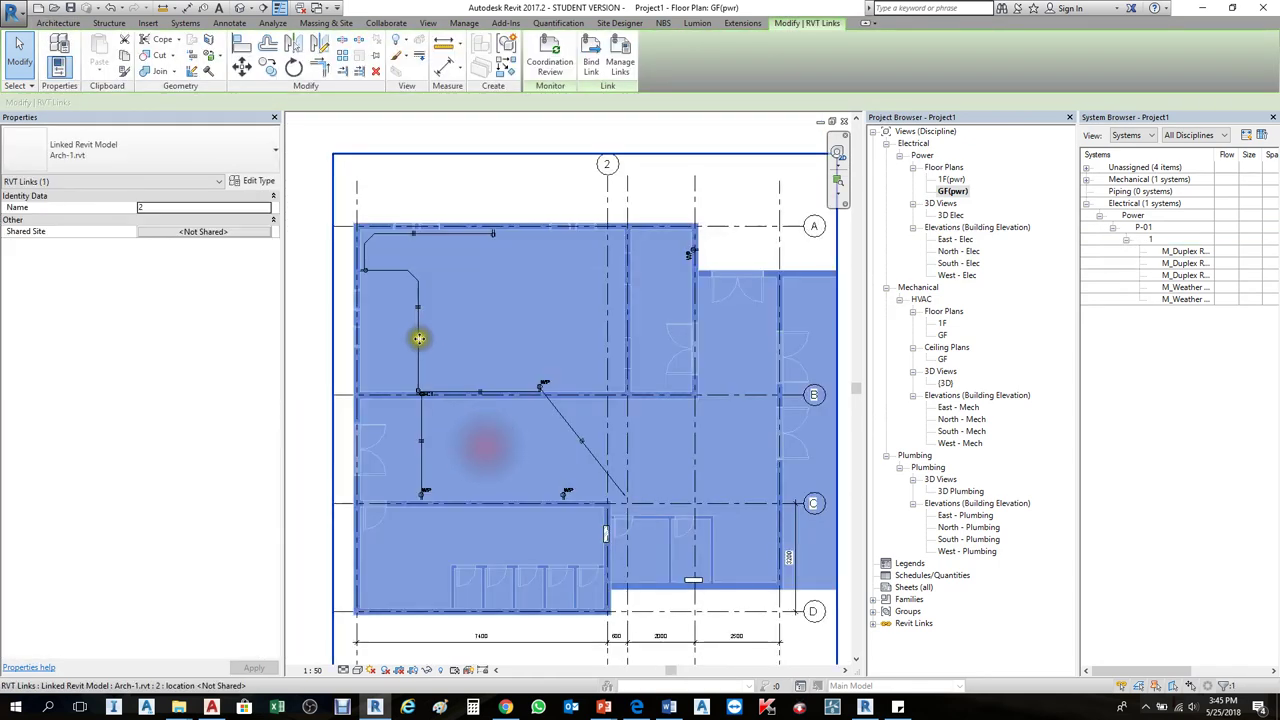
{"action": "scroll", "coordinate": [503, 337], "scroll_direction": "up", "scroll_amount": 2}
{"action": "key", "text": "Escape"}
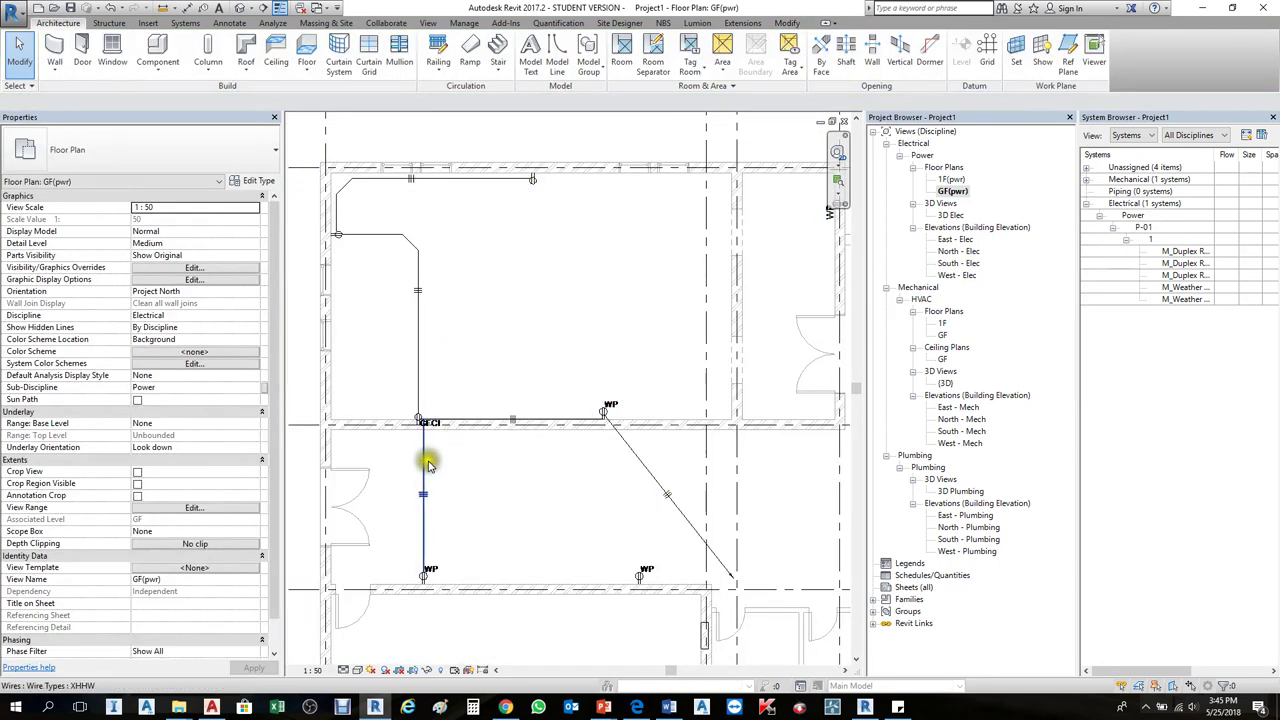
{"action": "scroll", "coordinate": [540, 182], "scroll_direction": "up", "scroll_amount": 1}
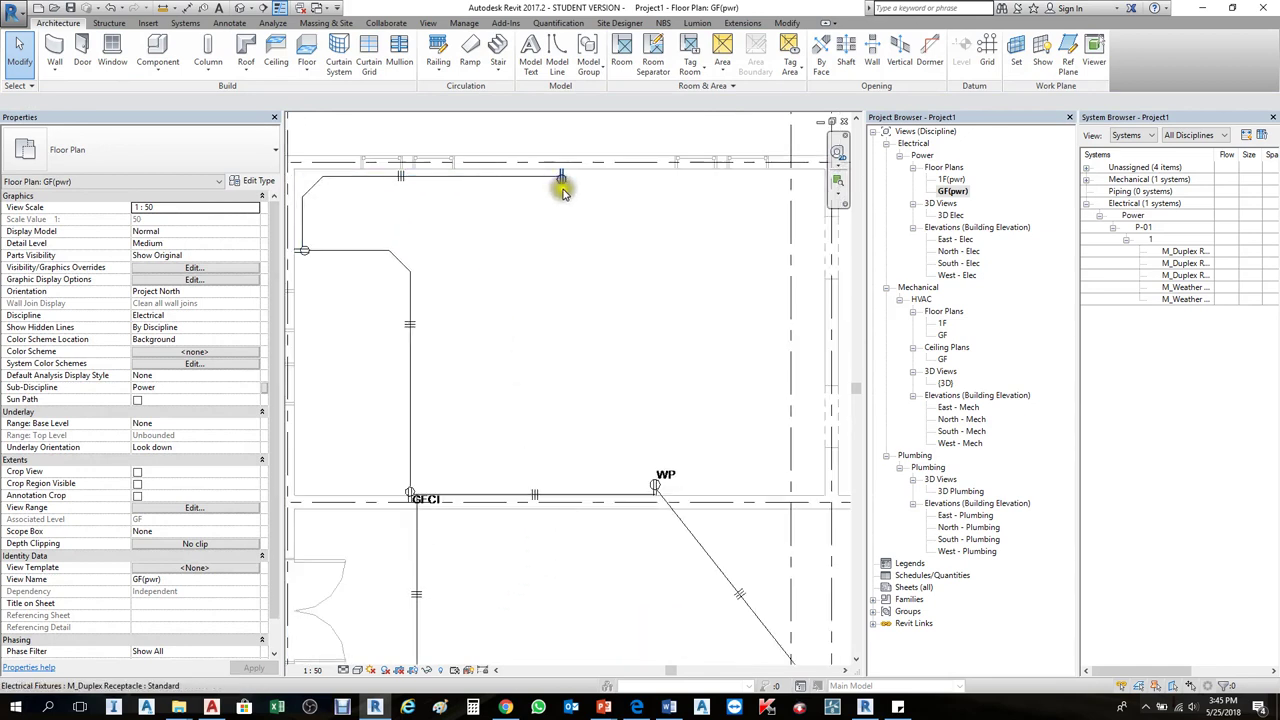
{"action": "scroll", "coordinate": [508, 178], "scroll_direction": "up", "scroll_amount": 1}
{"action": "scroll", "coordinate": [749, 294], "scroll_direction": "up", "scroll_amount": 2}
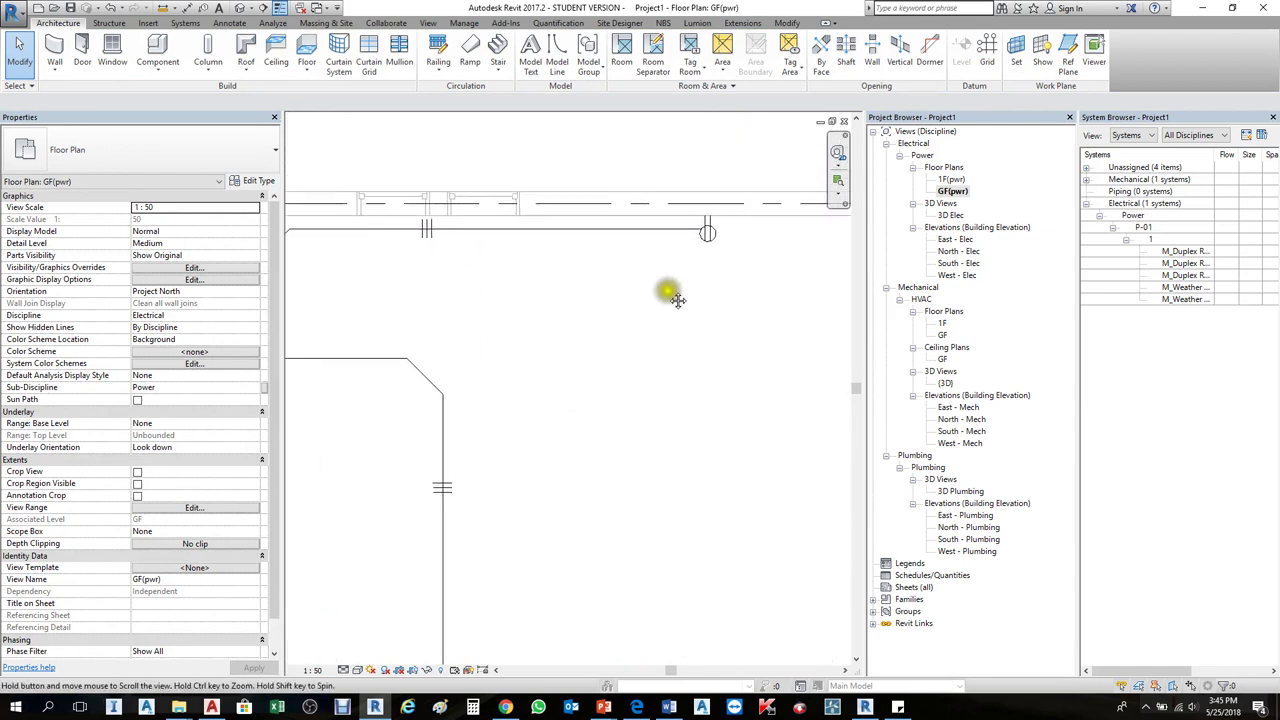
{"action": "scroll", "coordinate": [745, 278], "scroll_direction": "down", "scroll_amount": 1}
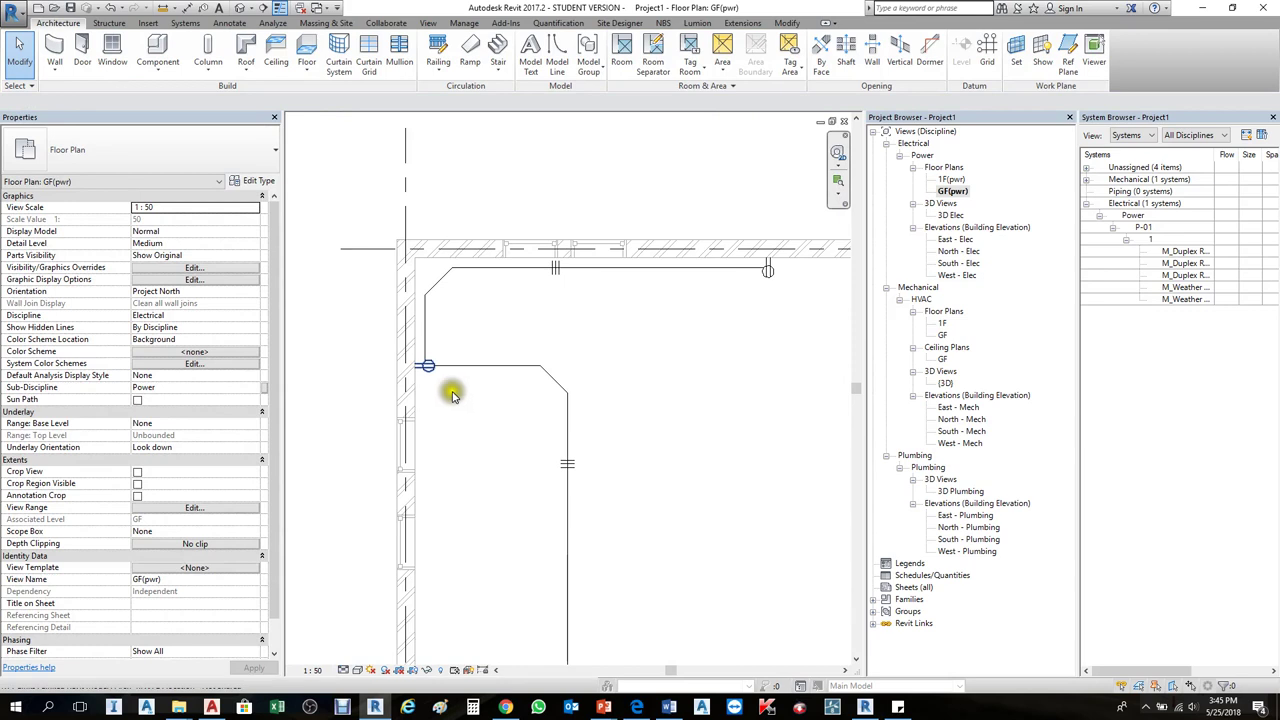
{"action": "scroll", "coordinate": [460, 300], "scroll_direction": "down", "scroll_amount": 2}
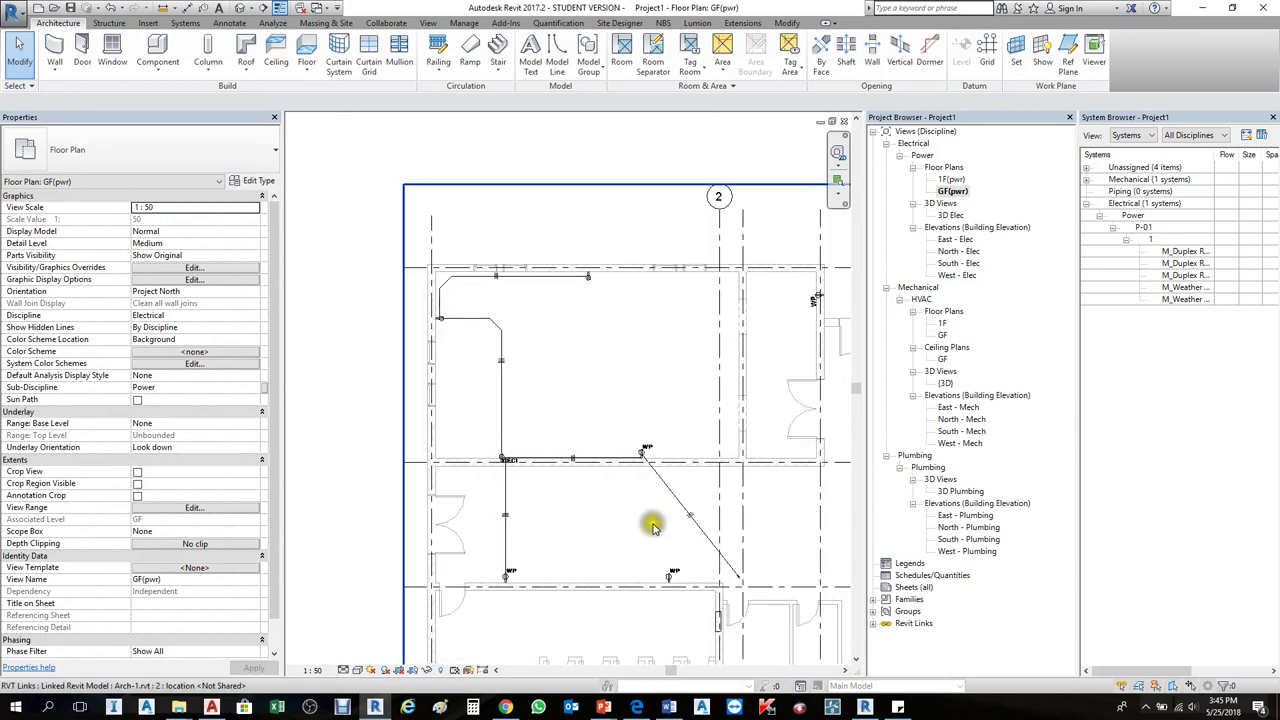
Step: Examine the wire runs around the GFCI and weatherproof receptacles, selecting the whole circuit and then clearing the selection
{"action": "scroll", "coordinate": [650, 525], "scroll_direction": "up", "scroll_amount": 1}
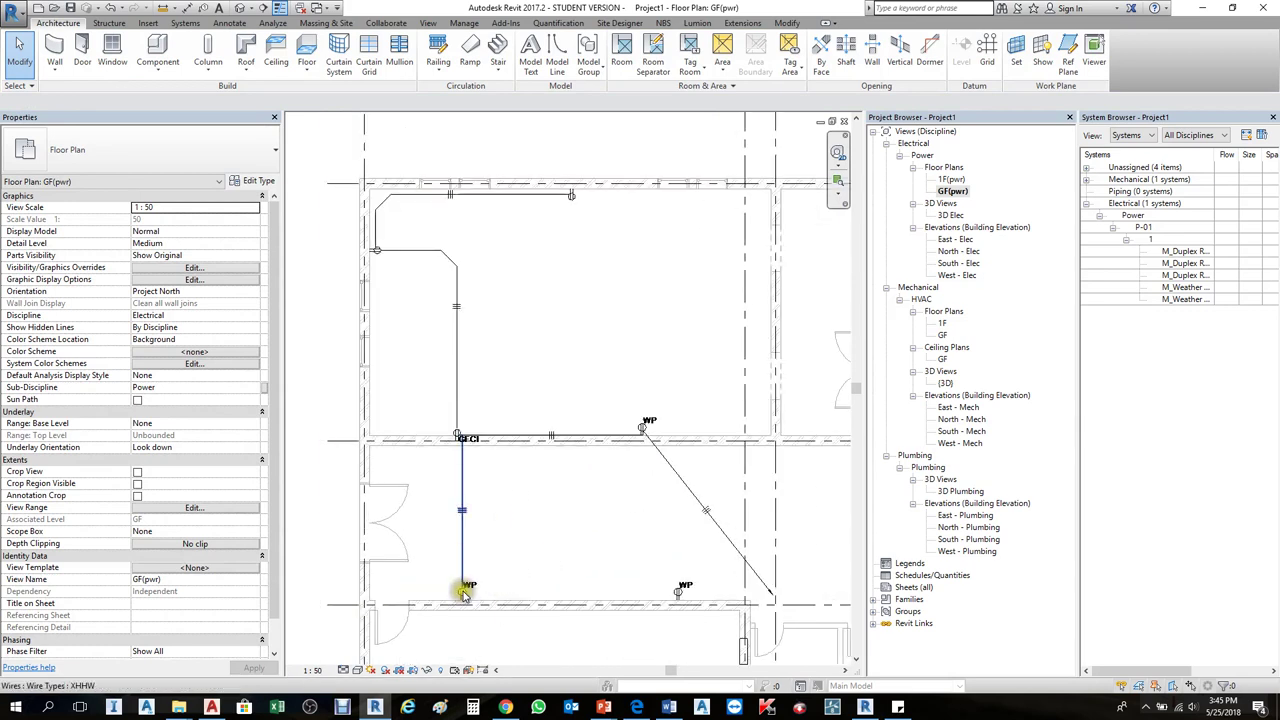
{"action": "scroll", "coordinate": [465, 592], "scroll_direction": "up", "scroll_amount": 2}
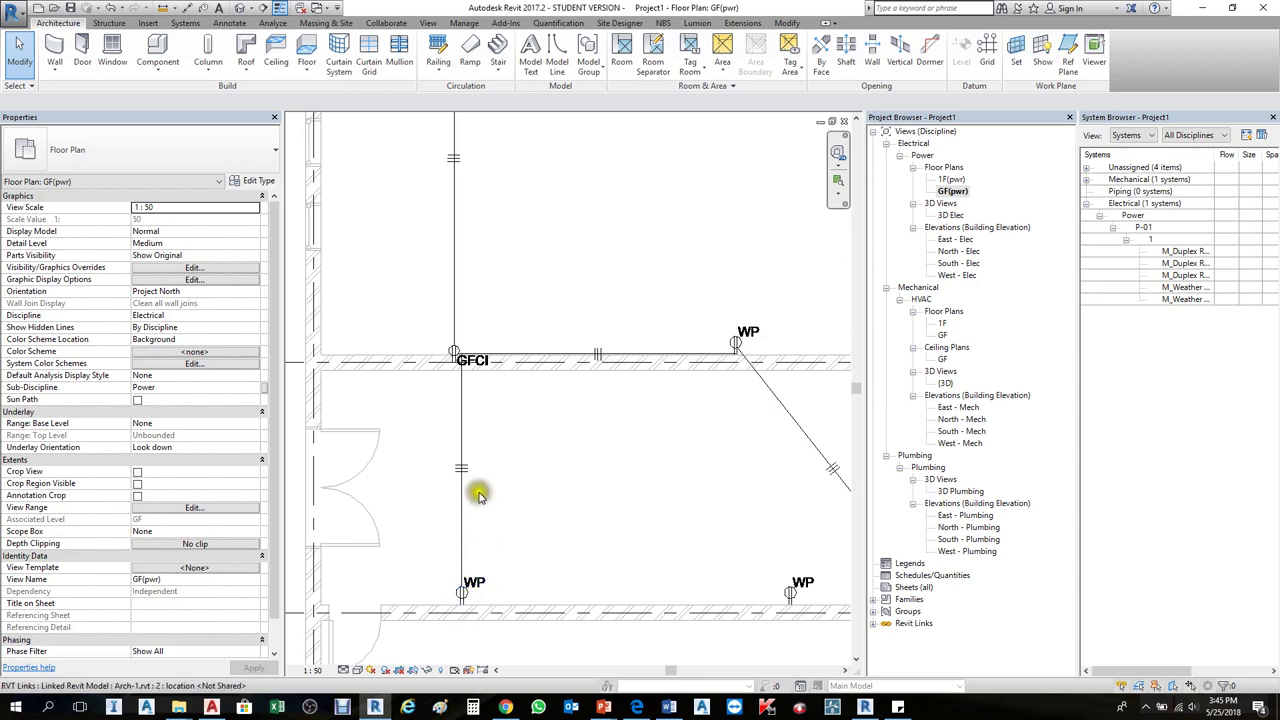
{"action": "key", "text": "Tab"}
{"action": "left_click", "coordinate": [443, 357]}
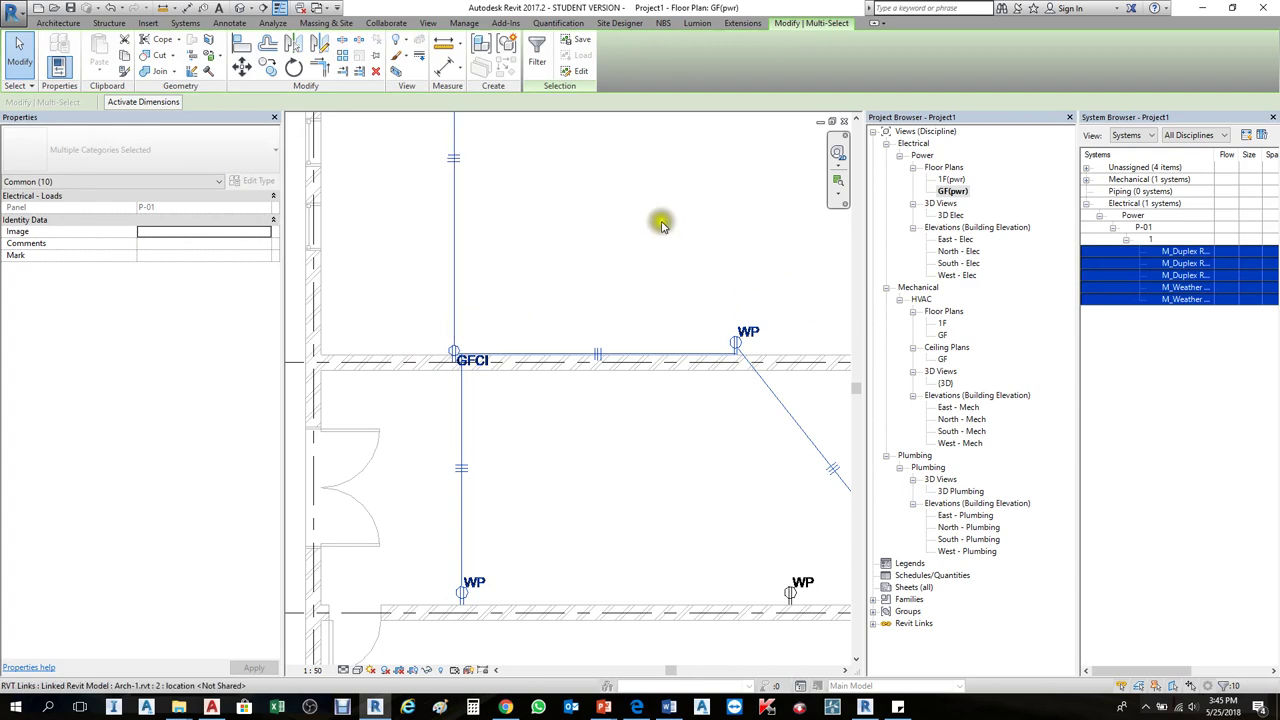
{"action": "left_click", "coordinate": [608, 267]}
{"action": "scroll", "coordinate": [423, 306], "scroll_direction": "down", "scroll_amount": 4}
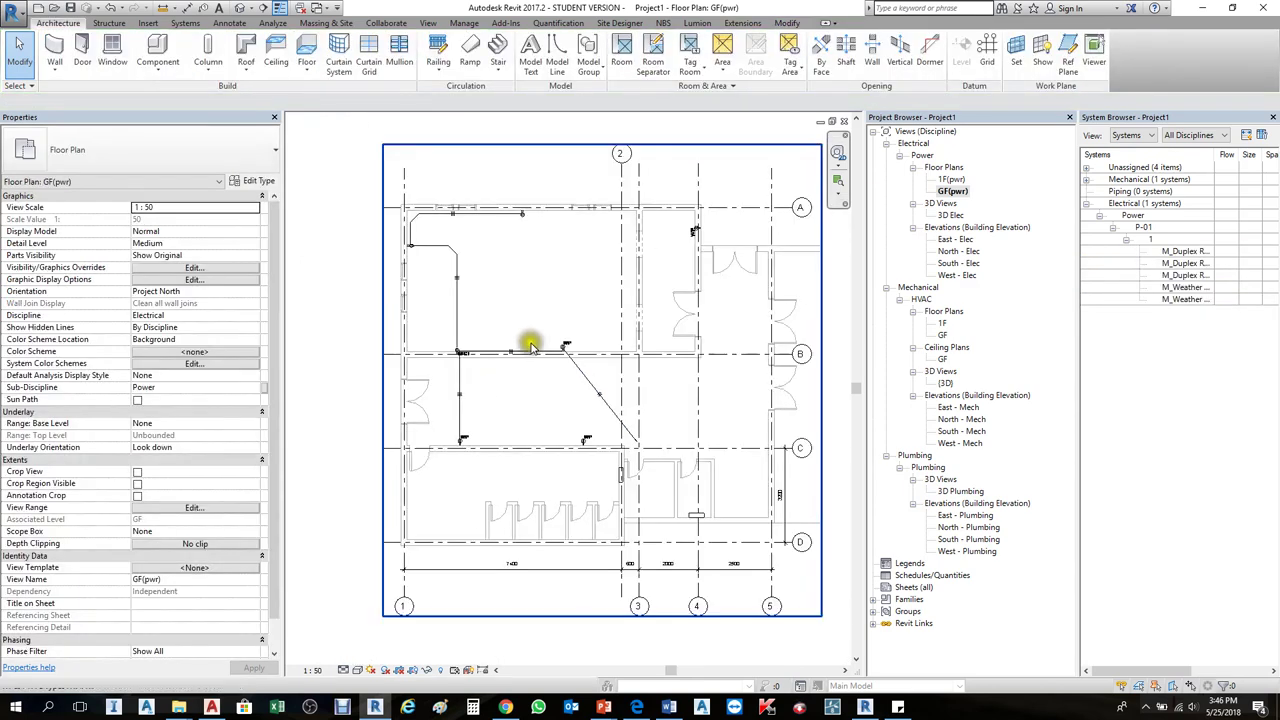
{"action": "scroll", "coordinate": [531, 271], "scroll_direction": "up", "scroll_amount": 2}
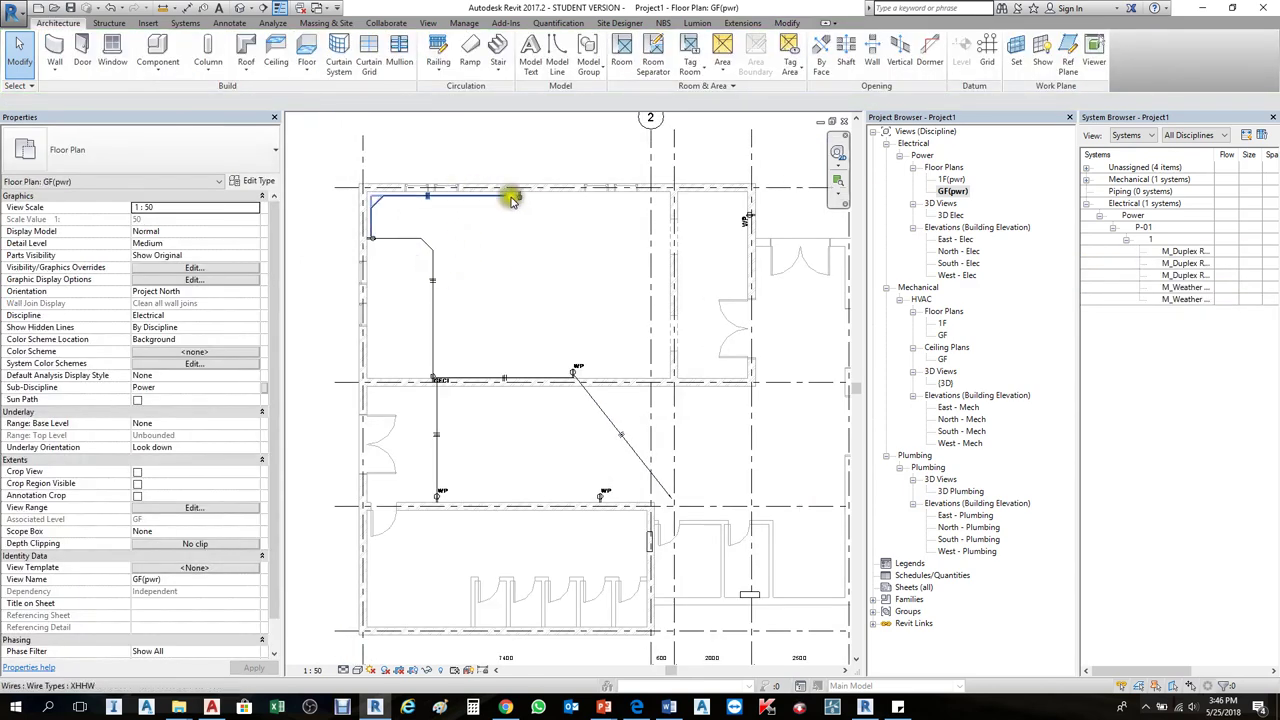
{"action": "scroll", "coordinate": [510, 196], "scroll_direction": "up", "scroll_amount": 1}
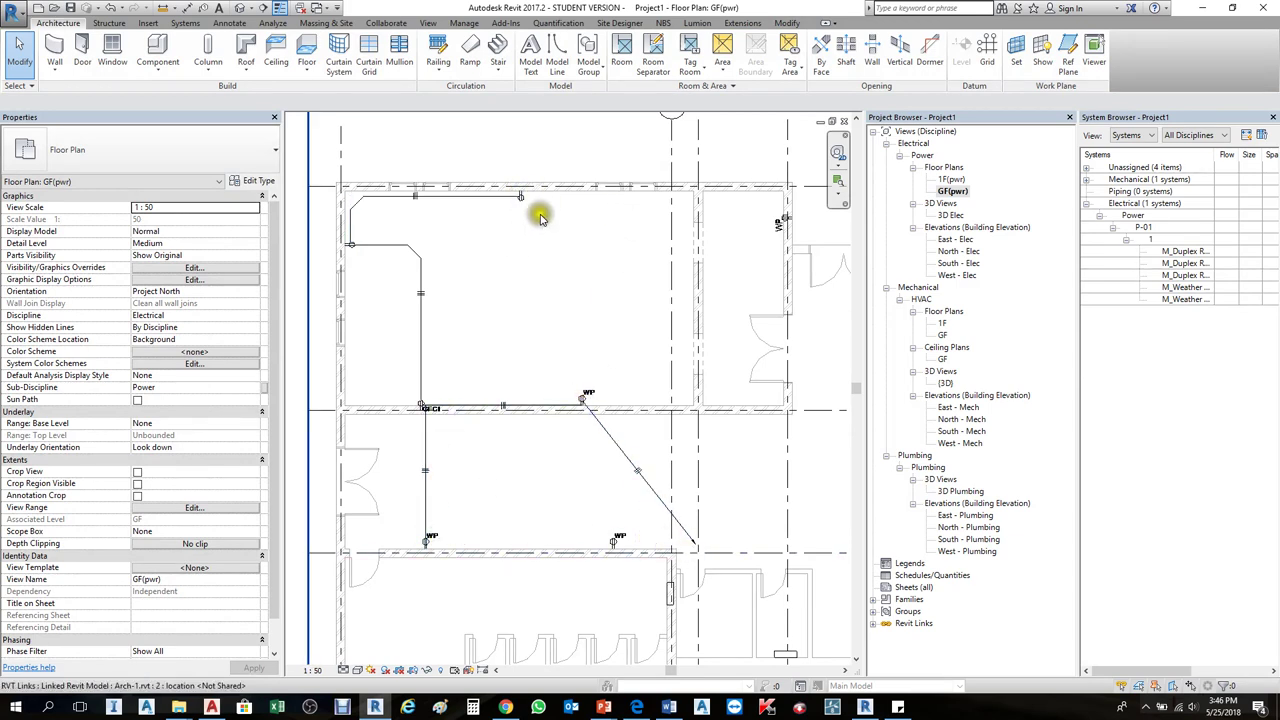
{"action": "scroll", "coordinate": [538, 212], "scroll_direction": "up", "scroll_amount": 2}
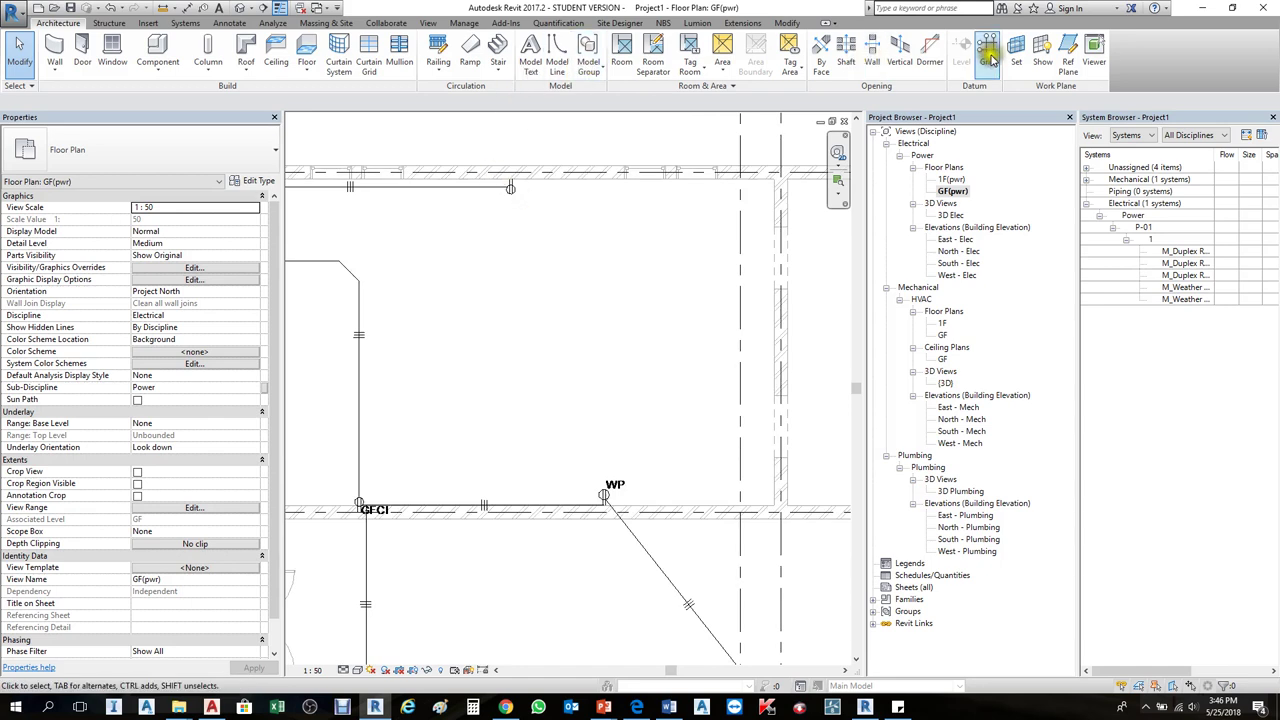
Step: Start a chamfered wire at the connector of the duplex receptacle on the grid A wall
{"action": "left_click", "coordinate": [185, 23]}
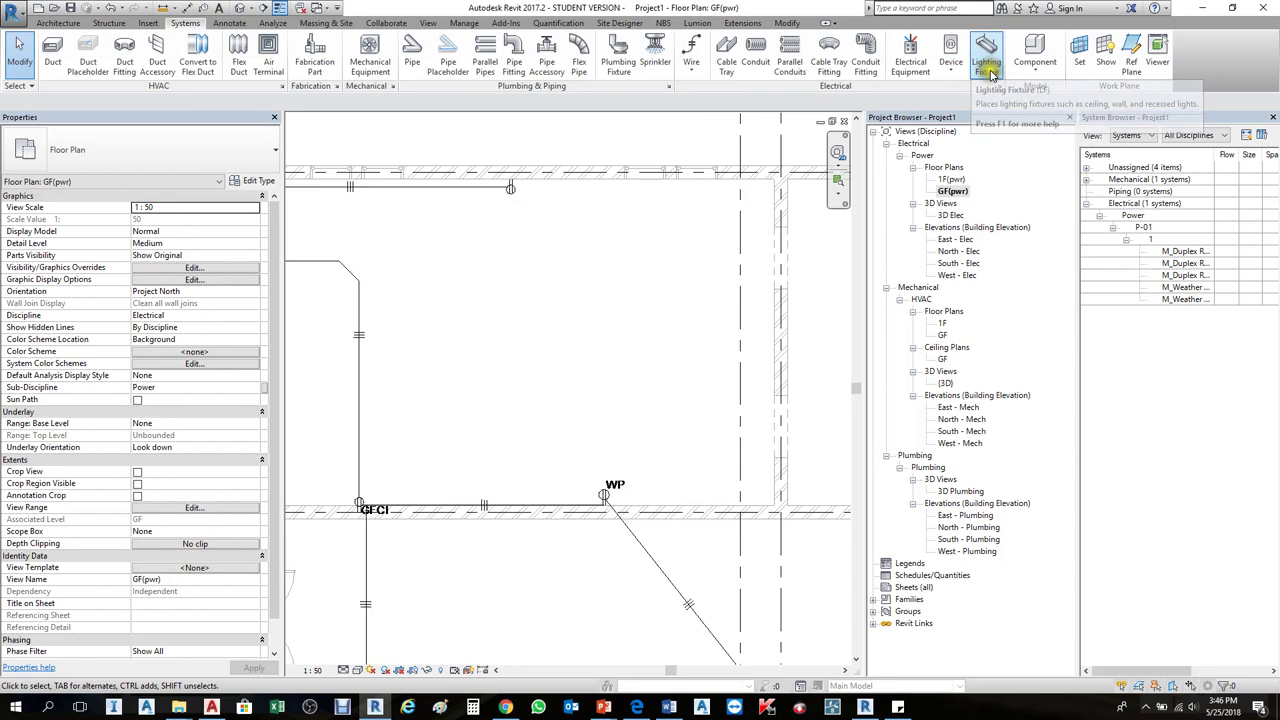
{"action": "left_click", "coordinate": [691, 72]}
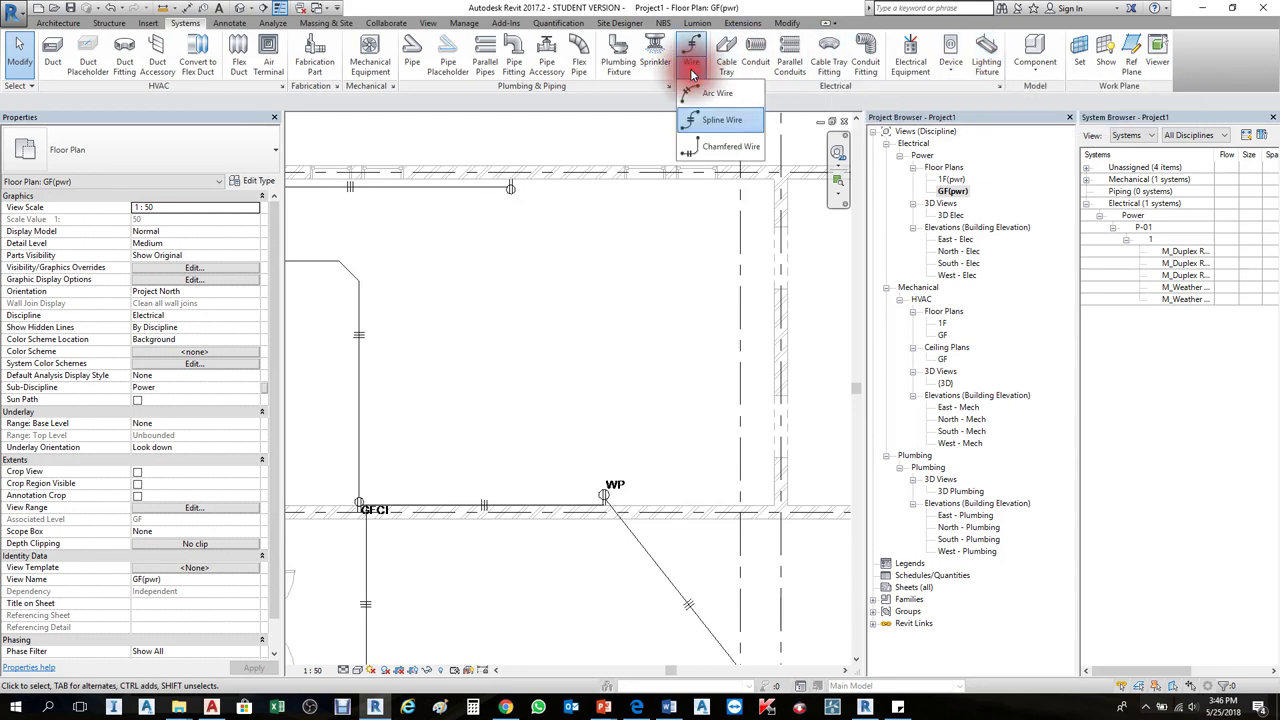
{"action": "left_click", "coordinate": [706, 150]}
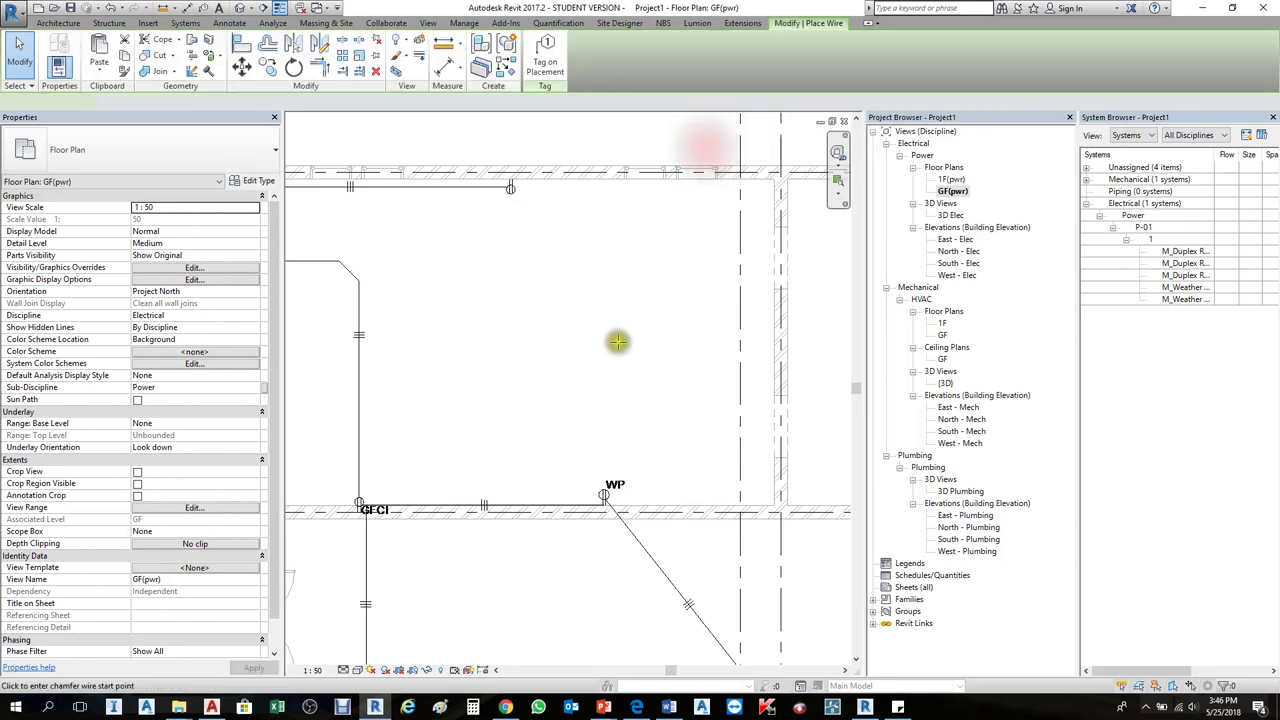
{"action": "scroll", "coordinate": [543, 229], "scroll_direction": "down", "scroll_amount": 2}
{"action": "scroll", "coordinate": [538, 265], "scroll_direction": "up", "scroll_amount": 5}
{"action": "scroll", "coordinate": [540, 265], "scroll_direction": "up", "scroll_amount": 6}
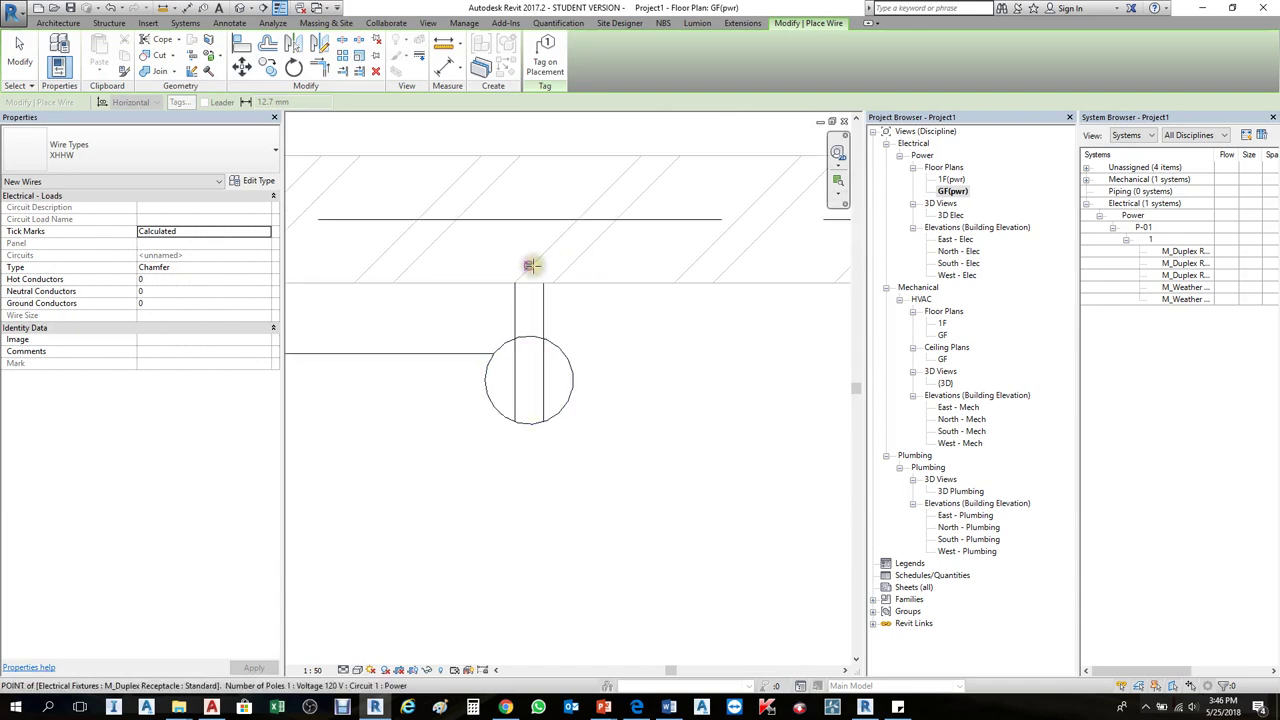
{"action": "left_click", "coordinate": [529, 265]}
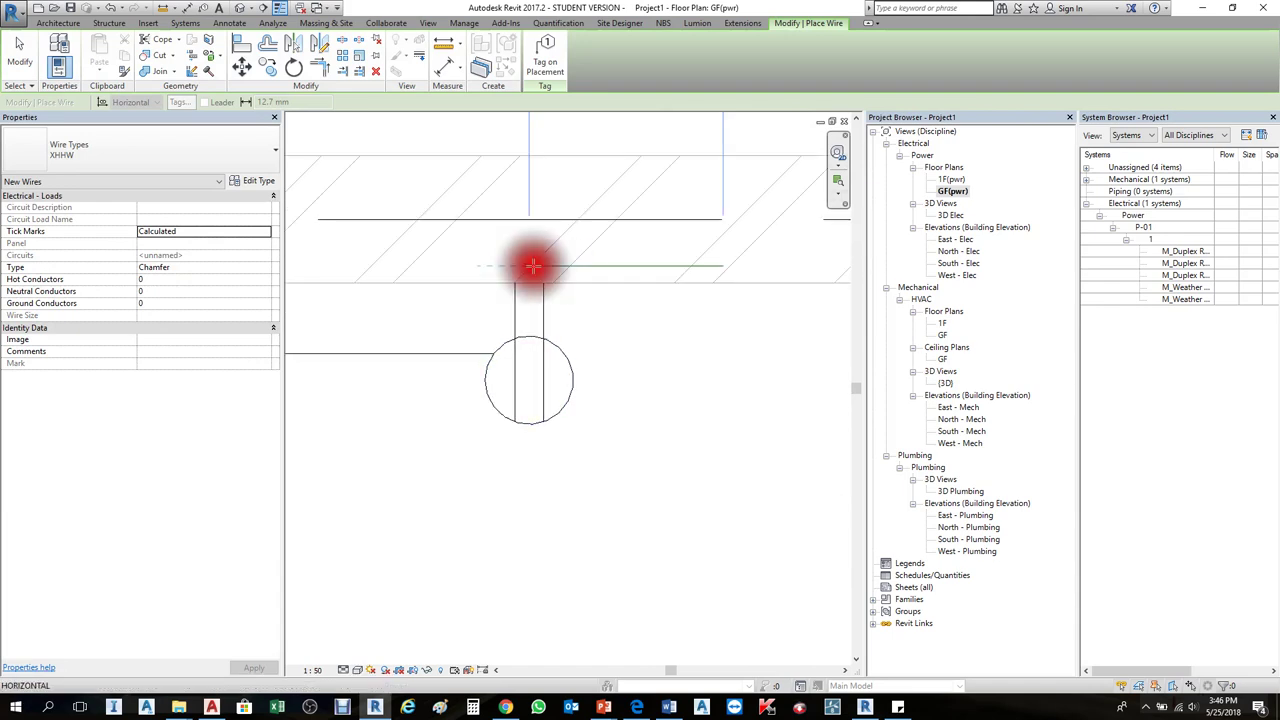
Step: Route the chamfered wire along the grid A wall and down beside grid 2, ending at the weatherproof receptacle on grid B
{"action": "scroll", "coordinate": [475, 232], "scroll_direction": "down", "scroll_amount": 1}
{"action": "scroll", "coordinate": [465, 245], "scroll_direction": "down", "scroll_amount": 5}
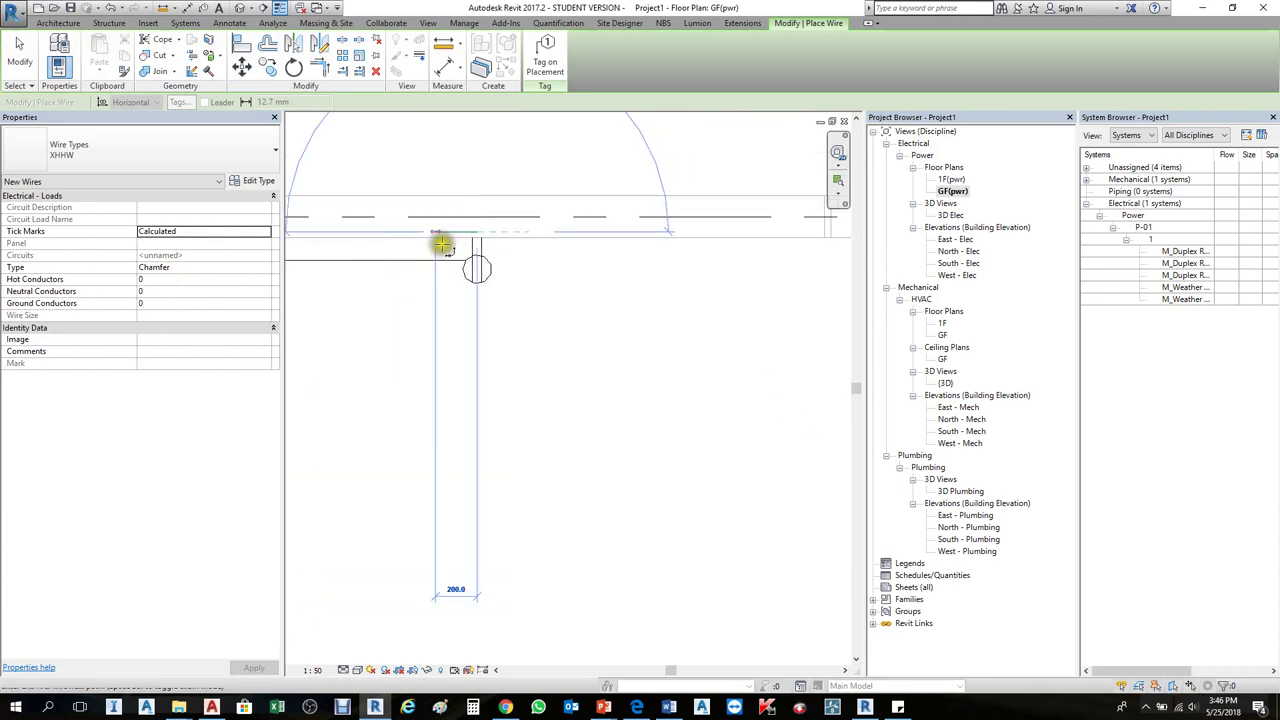
{"action": "scroll", "coordinate": [525, 252], "scroll_direction": "up", "scroll_amount": 2}
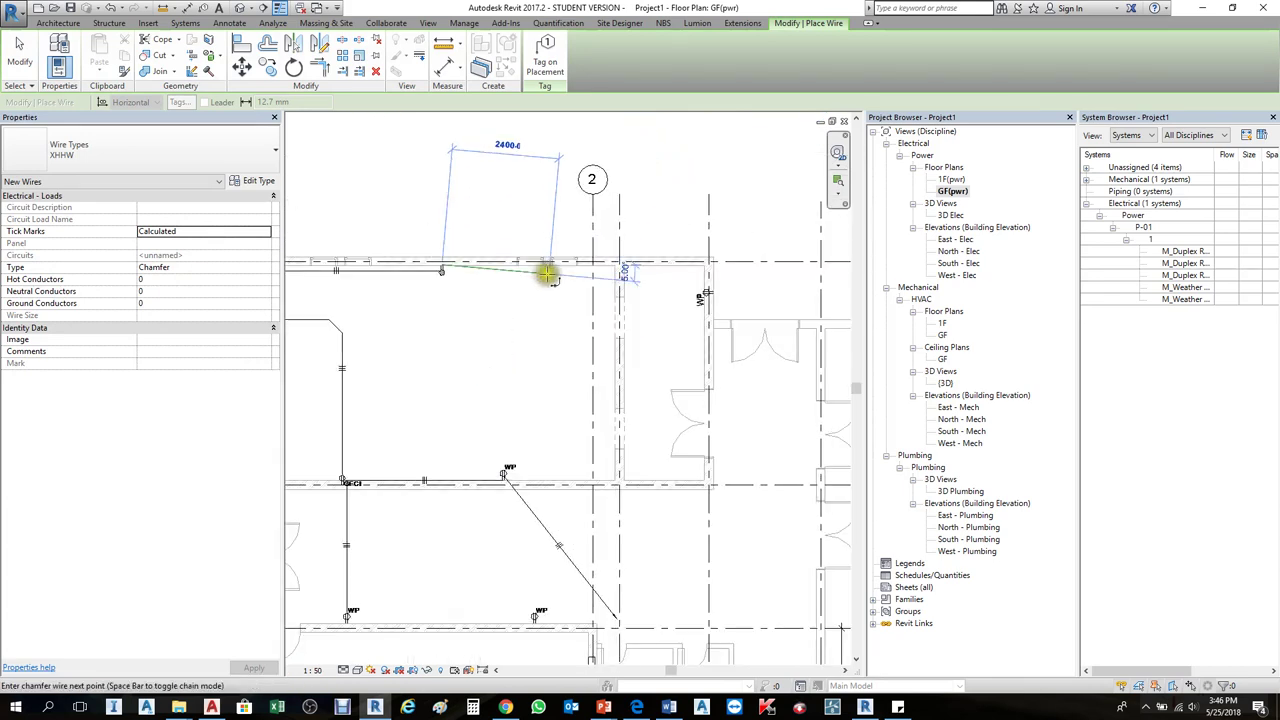
{"action": "left_click", "coordinate": [560, 264]}
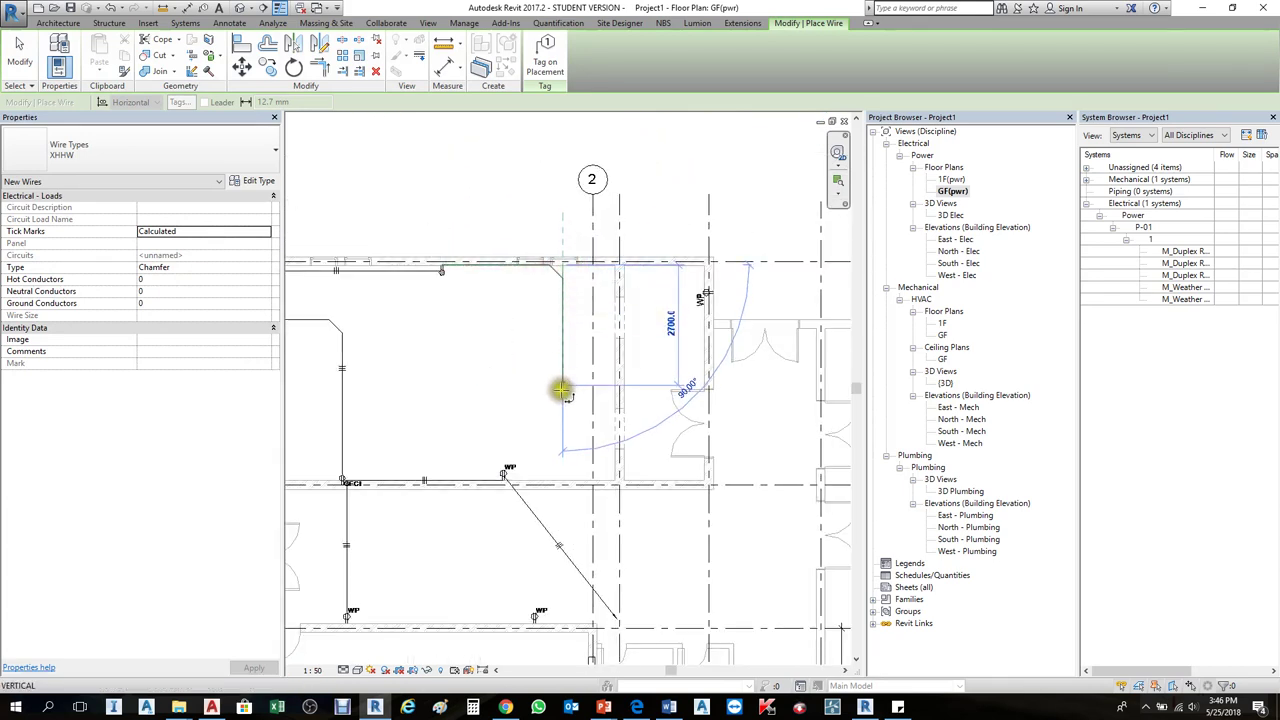
{"action": "scroll", "coordinate": [561, 451], "scroll_direction": "up", "scroll_amount": 2}
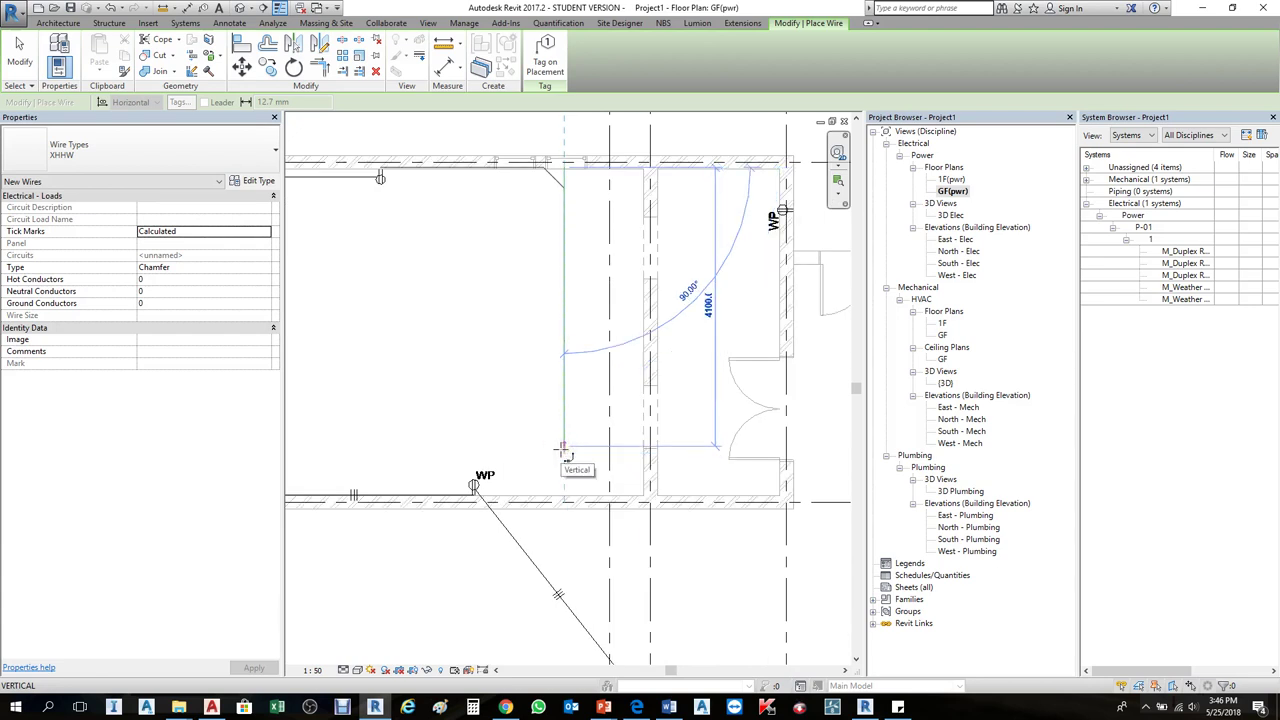
{"action": "scroll", "coordinate": [565, 485], "scroll_direction": "up", "scroll_amount": 2}
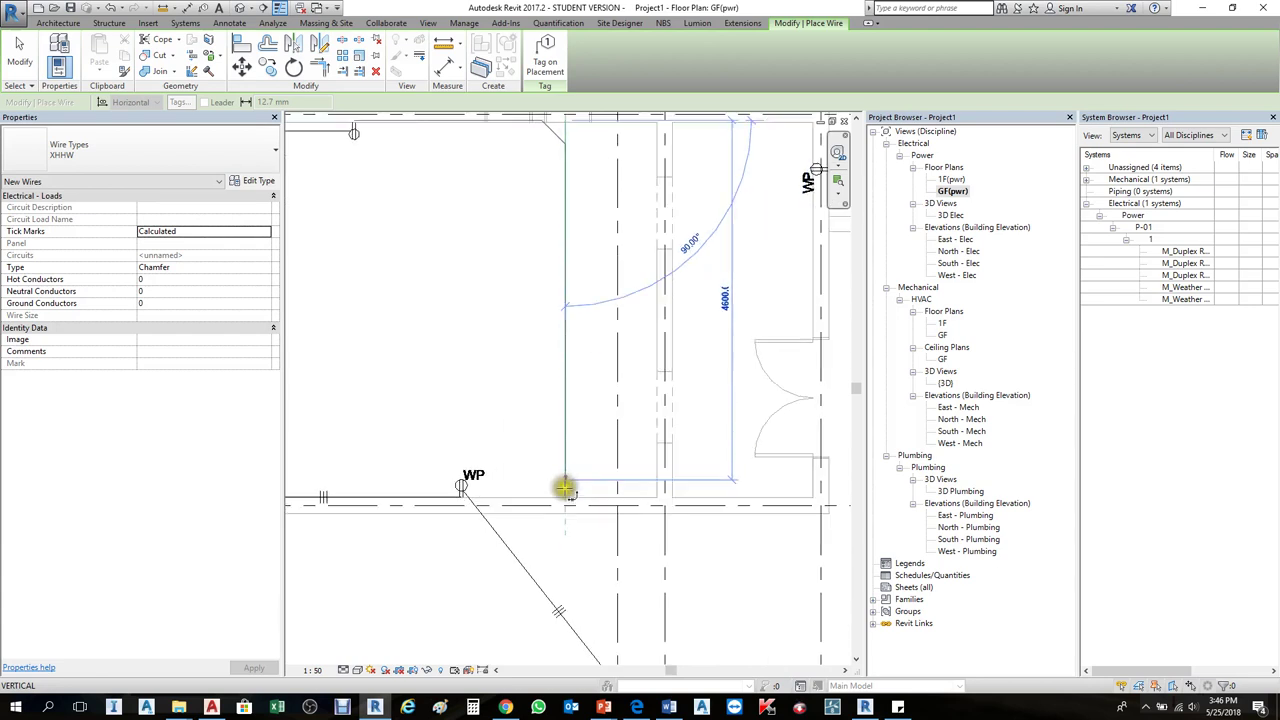
{"action": "left_click", "coordinate": [565, 490]}
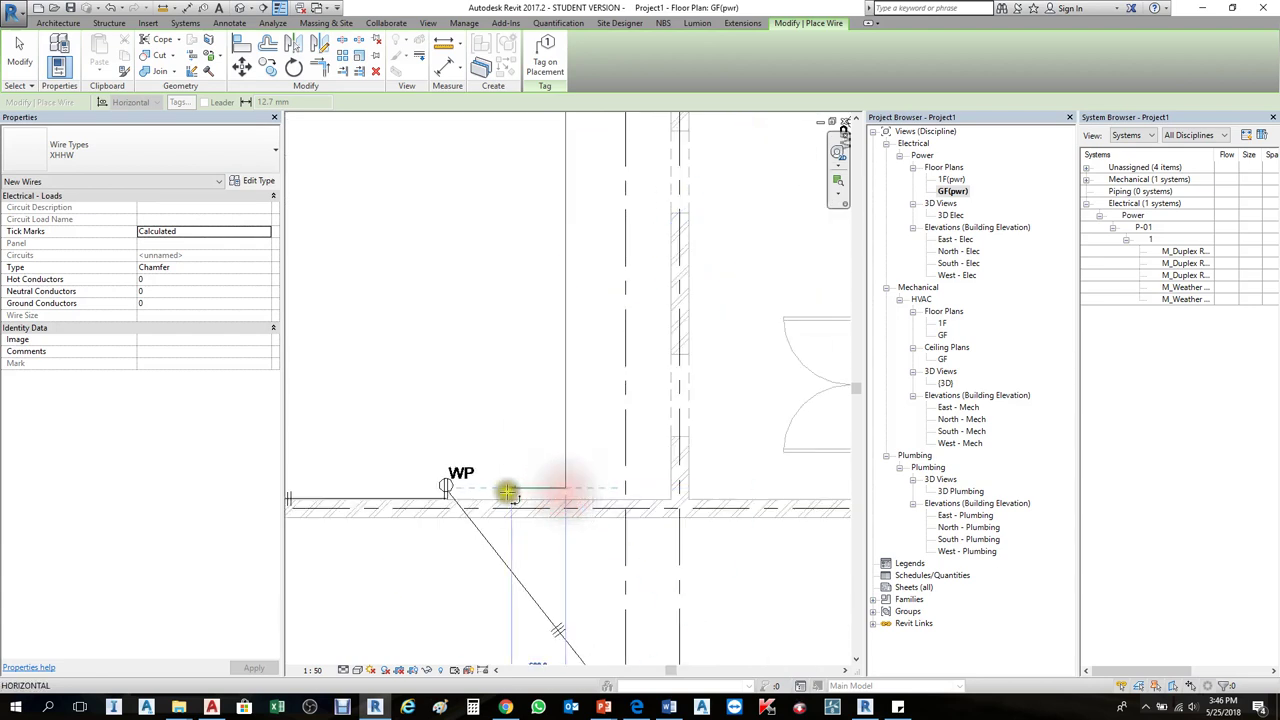
{"action": "scroll", "coordinate": [506, 491], "scroll_direction": "up", "scroll_amount": 2}
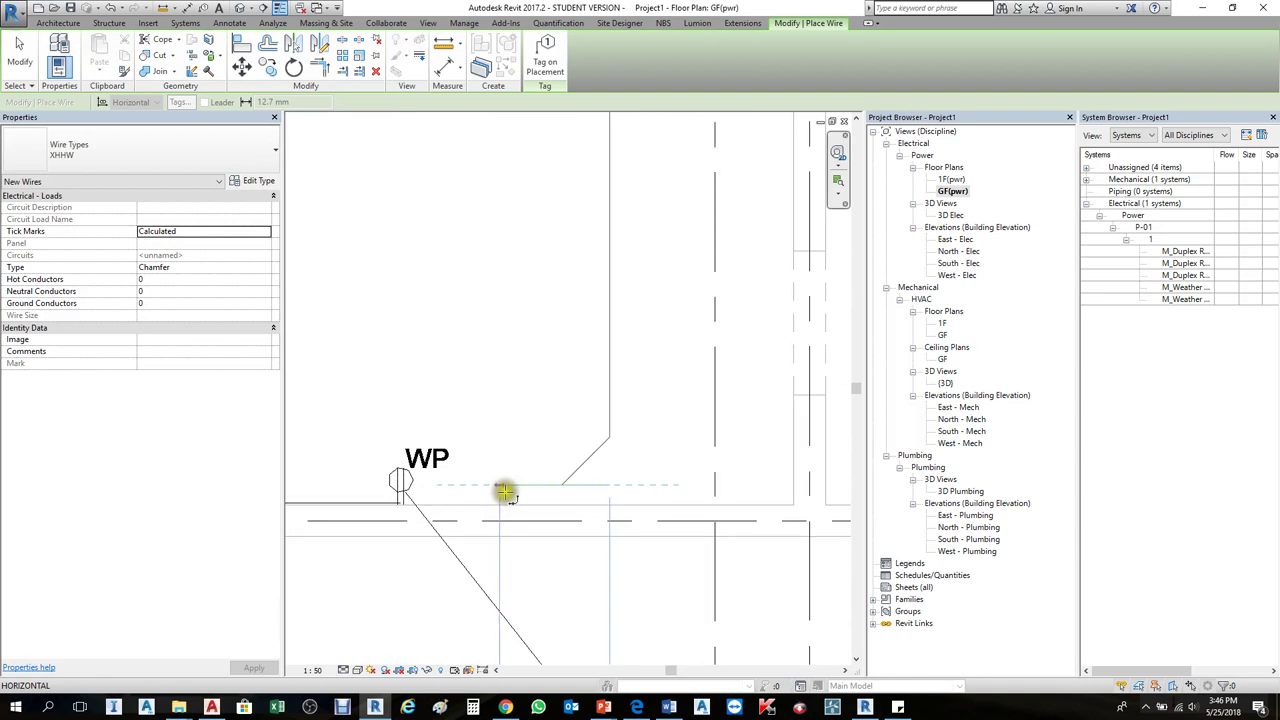
{"action": "left_click", "coordinate": [387, 501]}
{"action": "scroll", "coordinate": [651, 460], "scroll_direction": "down", "scroll_amount": 3}
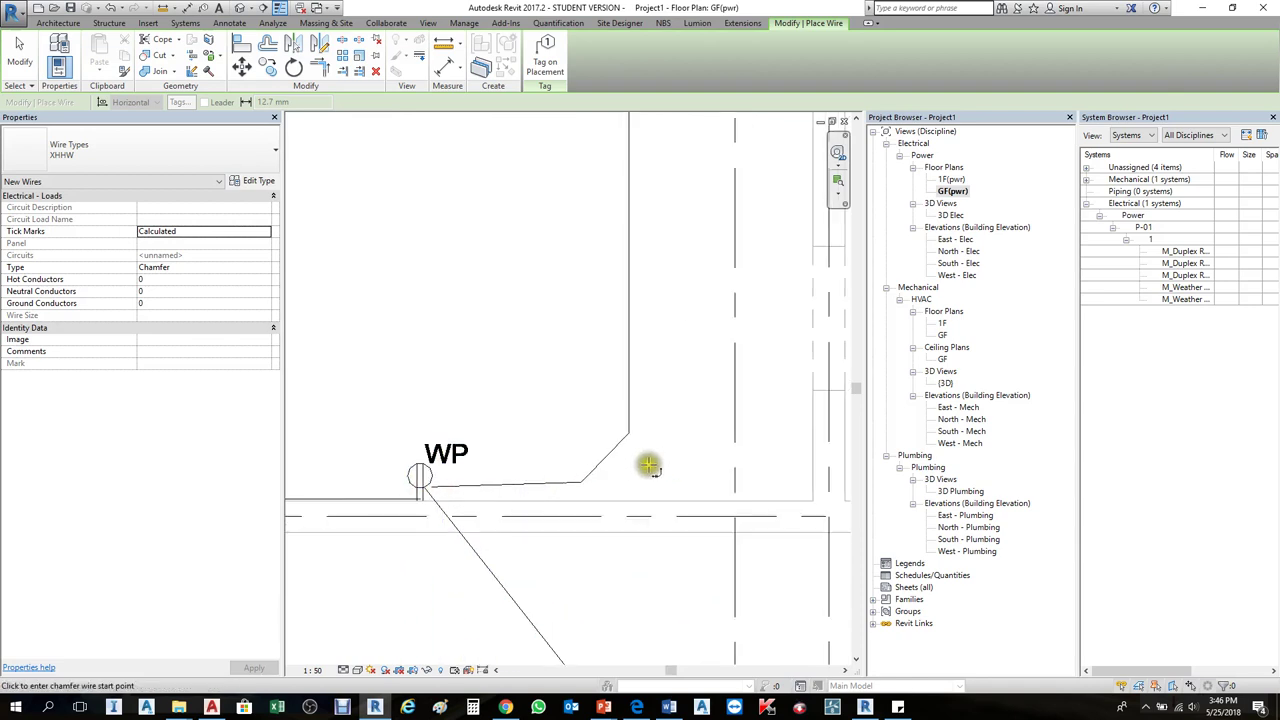
{"action": "scroll", "coordinate": [646, 527], "scroll_direction": "down", "scroll_amount": 2}
{"action": "key", "text": "Escape"}
{"action": "key", "text": "Escape"}
Step: Delete the straight wire between the GFCI and weatherproof receptacles along the grid B wall
{"action": "scroll", "coordinate": [597, 386], "scroll_direction": "up", "scroll_amount": 5}
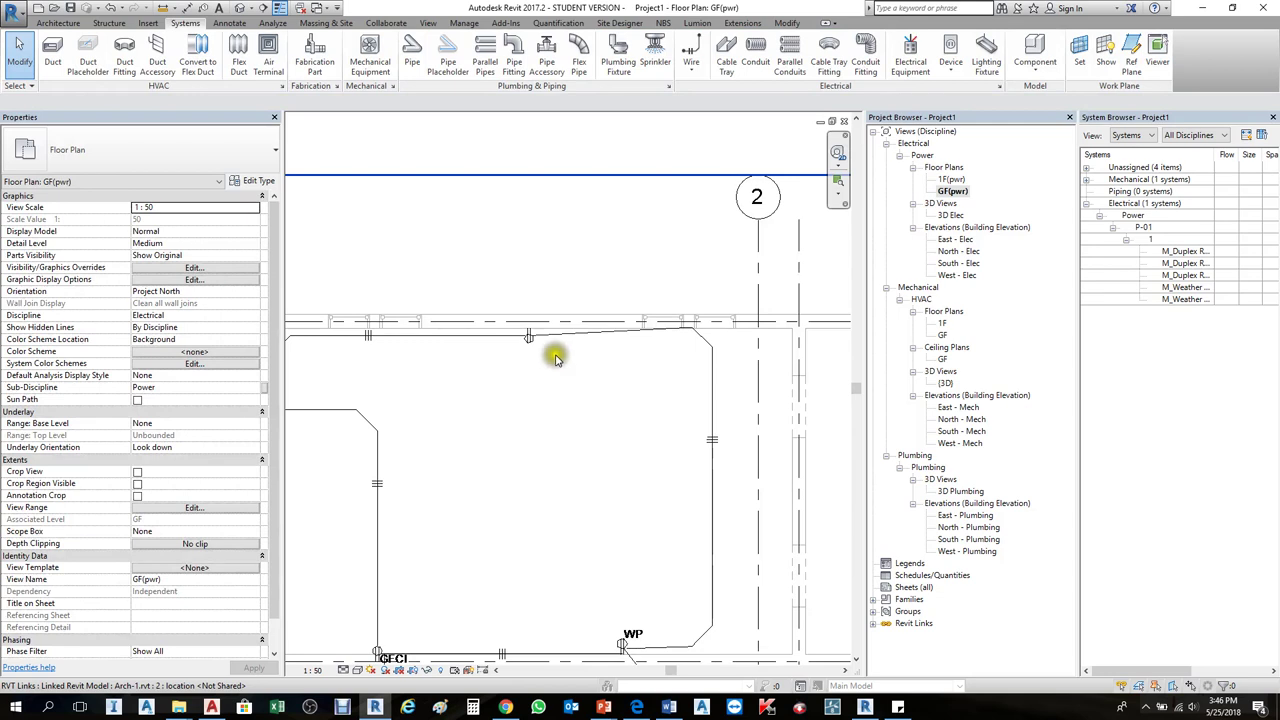
{"action": "scroll", "coordinate": [570, 338], "scroll_direction": "down", "scroll_amount": 3}
{"action": "scroll", "coordinate": [546, 470], "scroll_direction": "up", "scroll_amount": 2}
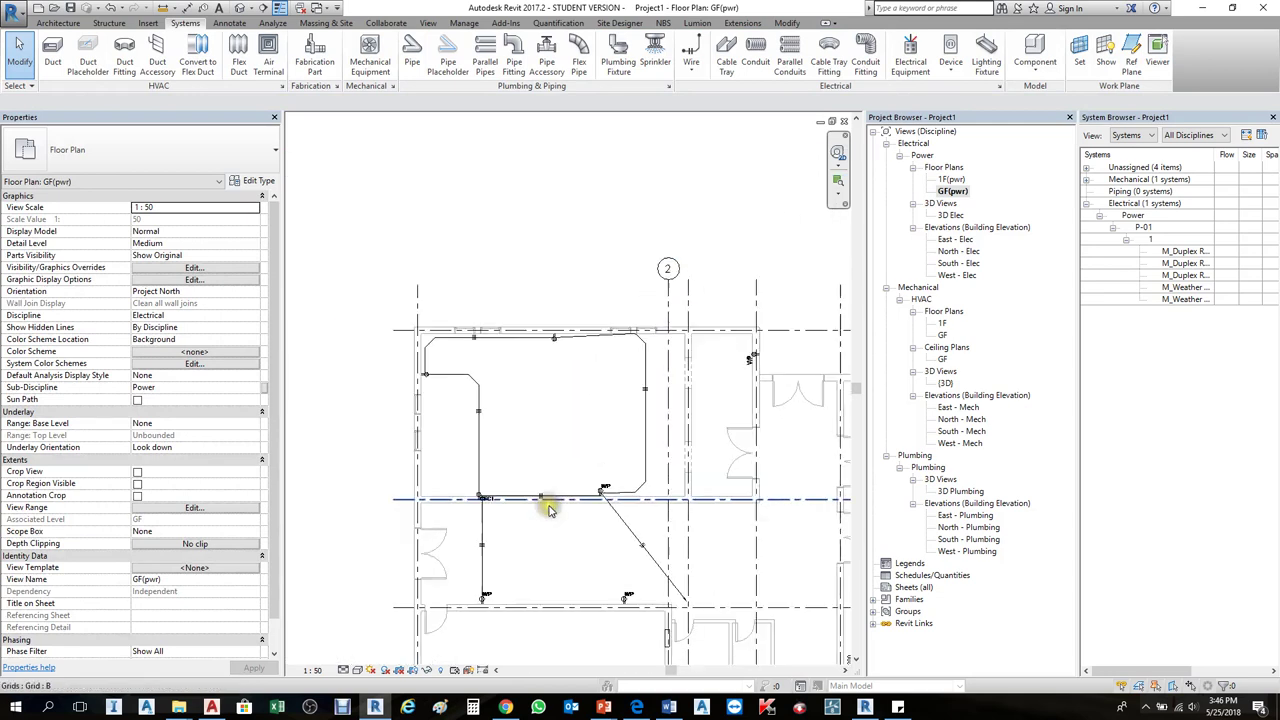
{"action": "left_click", "coordinate": [557, 493]}
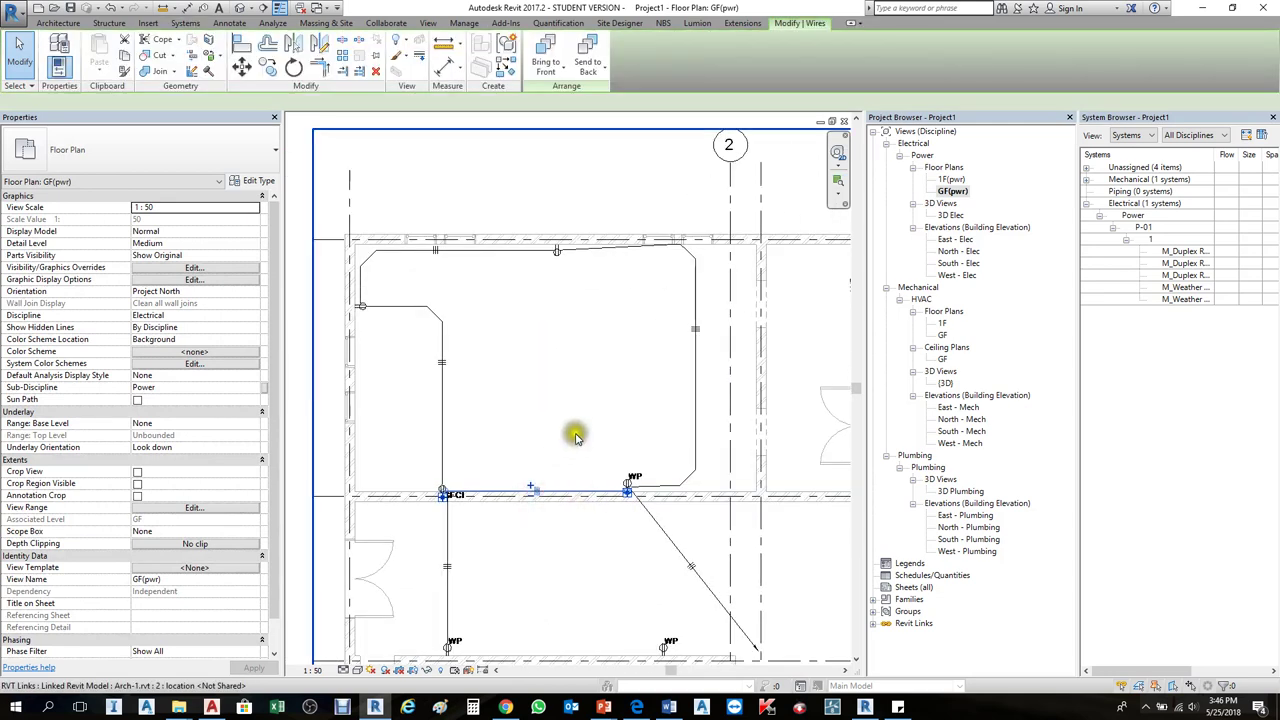
{"action": "scroll", "coordinate": [540, 470], "scroll_direction": "up", "scroll_amount": 2}
{"action": "key", "text": "Escape"}
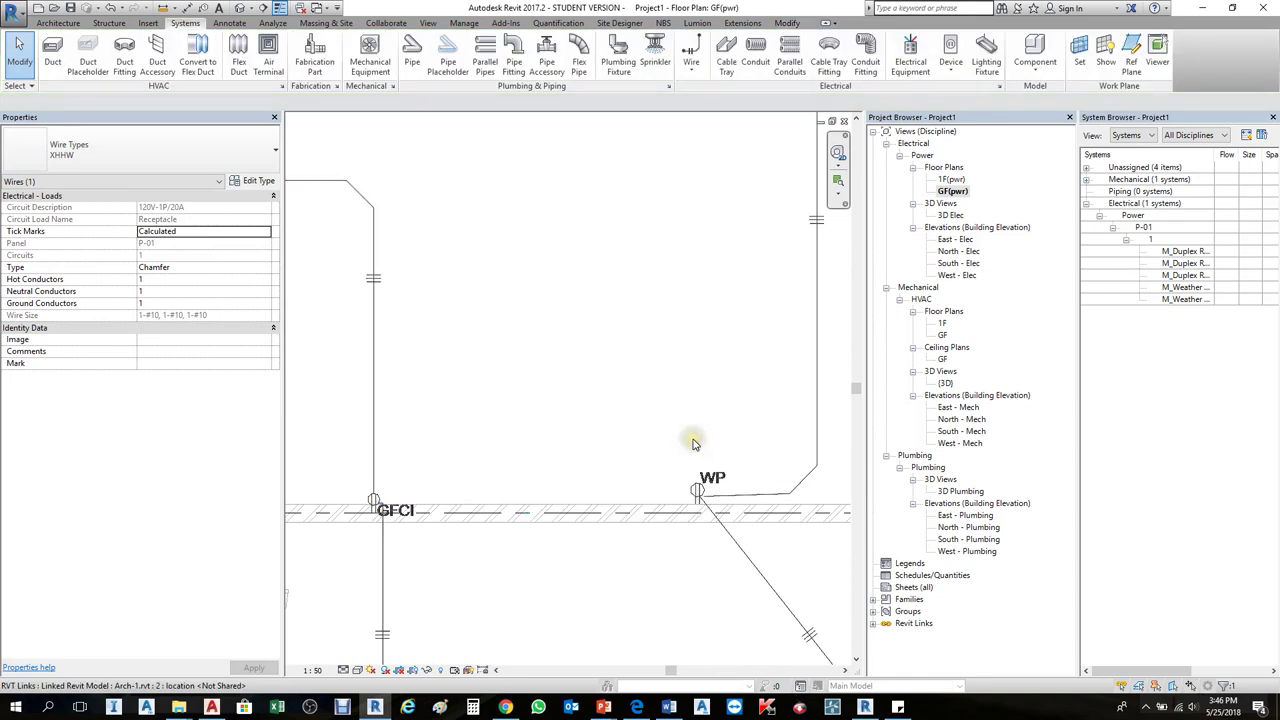
Step: Shorten the diagonal home run wire by moving its arrow end close to the weatherproof receptacle on grid B
{"action": "scroll", "coordinate": [623, 390], "scroll_direction": "down", "scroll_amount": 4}
{"action": "scroll", "coordinate": [743, 443], "scroll_direction": "up", "scroll_amount": 1}
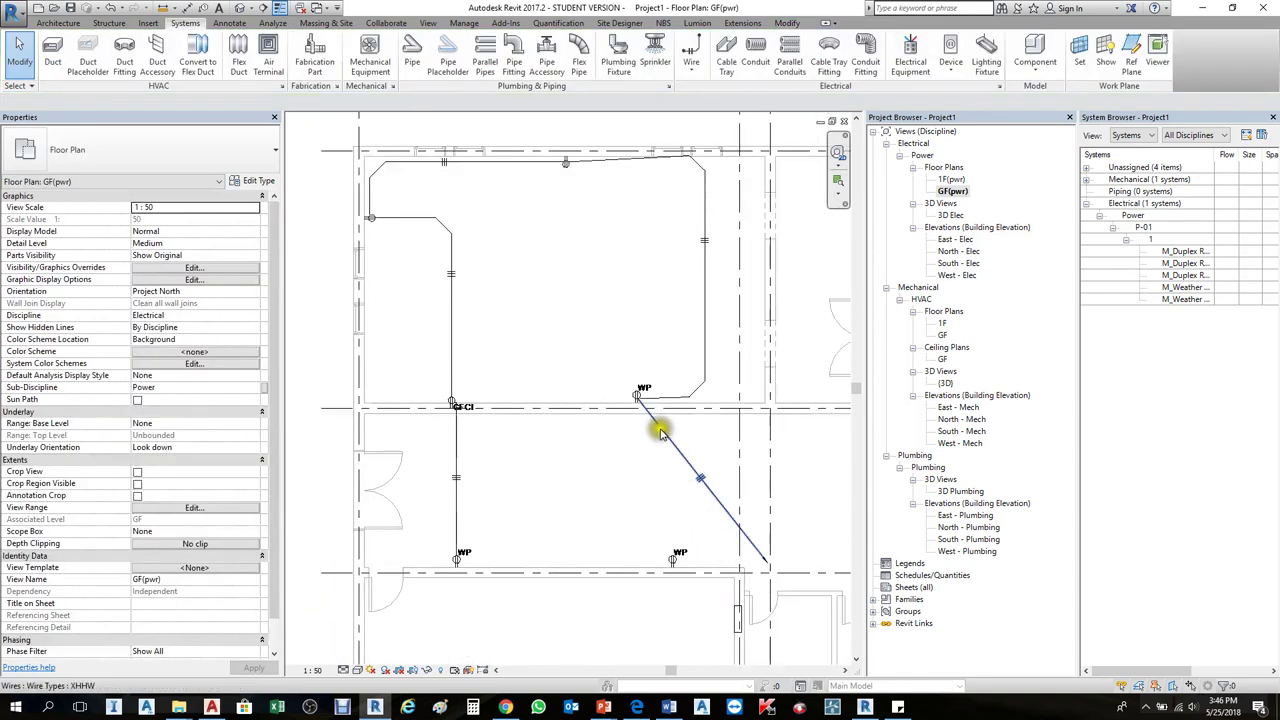
{"action": "scroll", "coordinate": [728, 486], "scroll_direction": "down", "scroll_amount": 2}
{"action": "scroll", "coordinate": [700, 514], "scroll_direction": "up", "scroll_amount": 1}
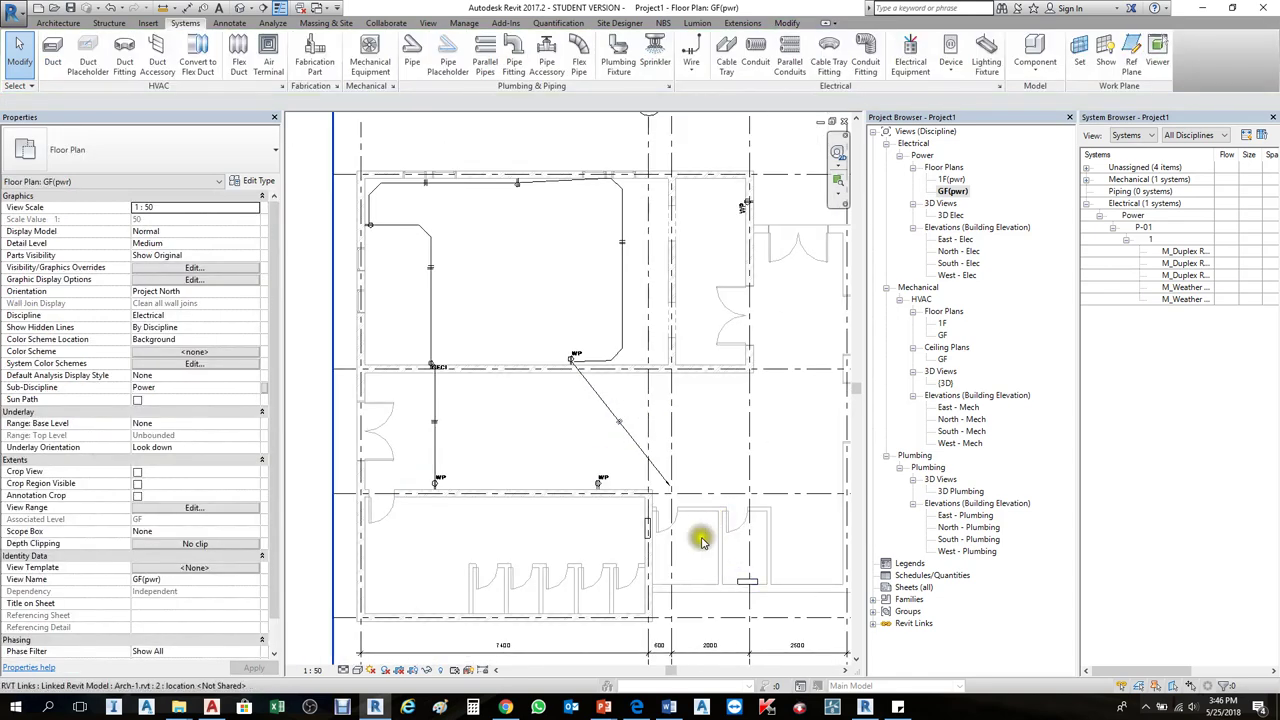
{"action": "scroll", "coordinate": [720, 550], "scroll_direction": "up", "scroll_amount": 3}
{"action": "scroll", "coordinate": [686, 500], "scroll_direction": "up", "scroll_amount": 2}
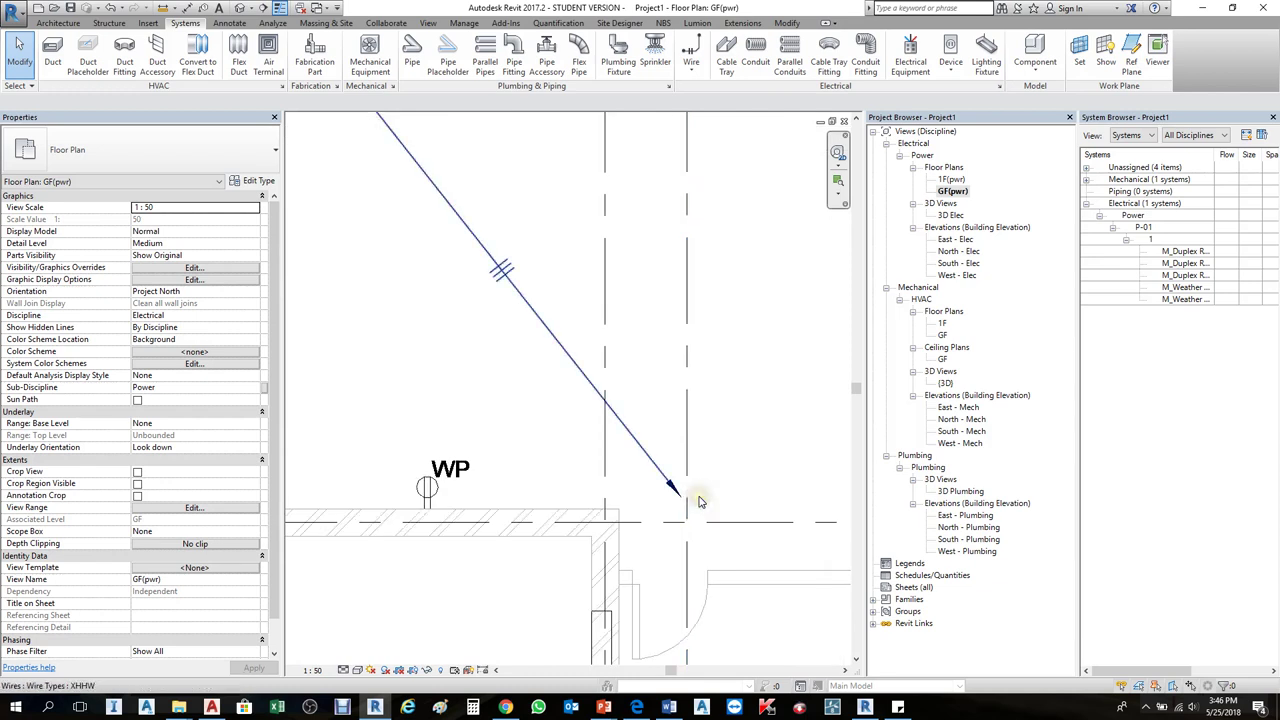
{"action": "left_click", "coordinate": [661, 466]}
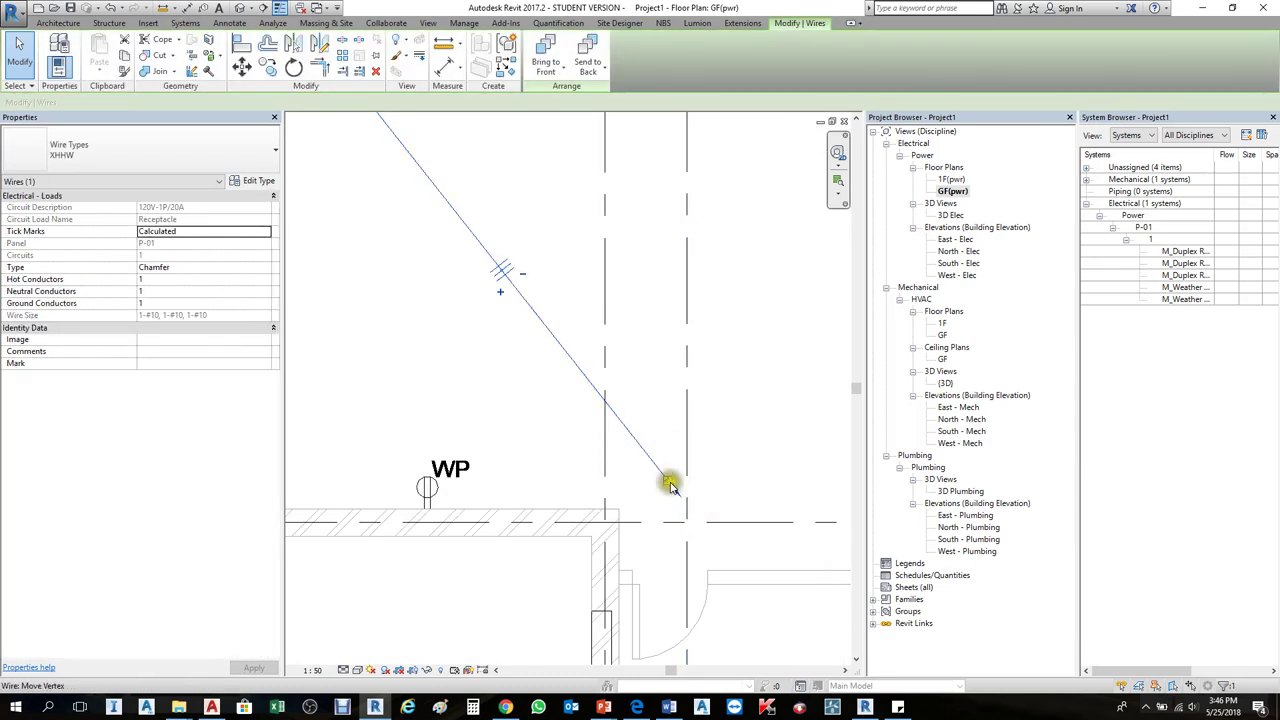
{"action": "left_click", "coordinate": [606, 417]}
{"action": "left_click", "coordinate": [500, 272]}
{"action": "scroll", "coordinate": [563, 395], "scroll_direction": "down", "scroll_amount": 3}
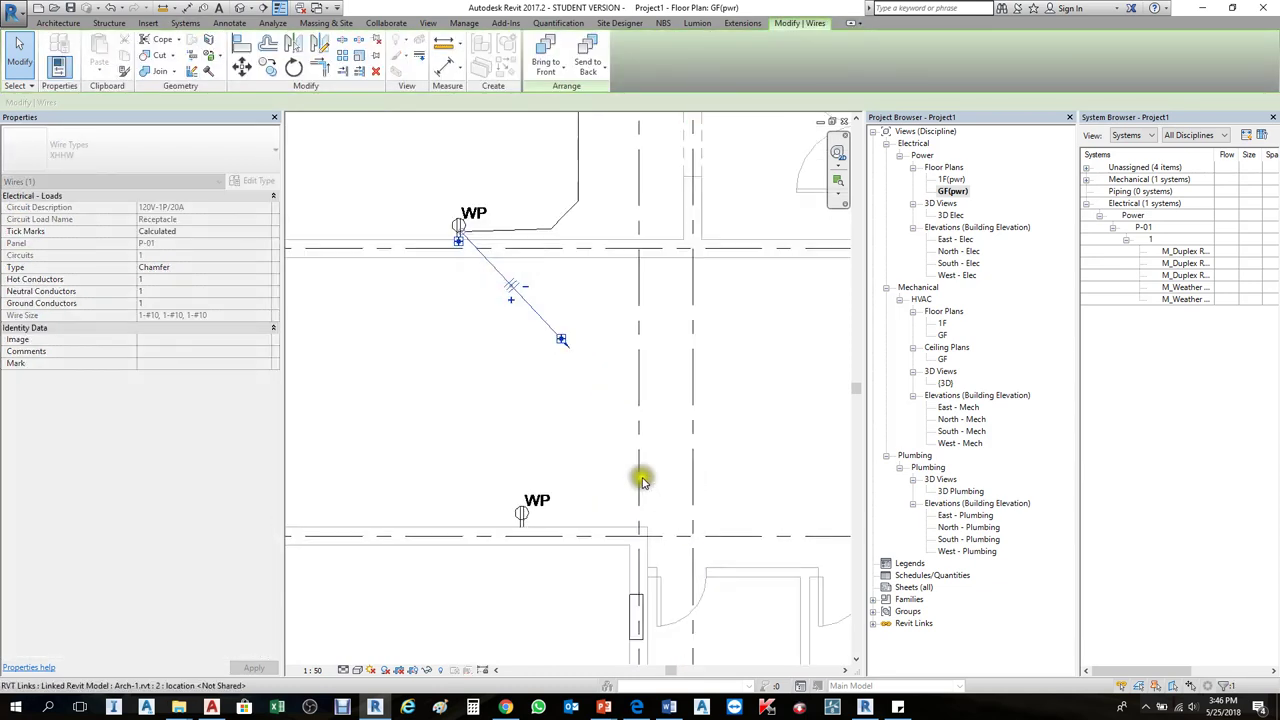
{"action": "left_click_drag", "start_coordinate": [586, 371], "coordinate": [553, 393]}
{"action": "left_click", "coordinate": [596, 424]}
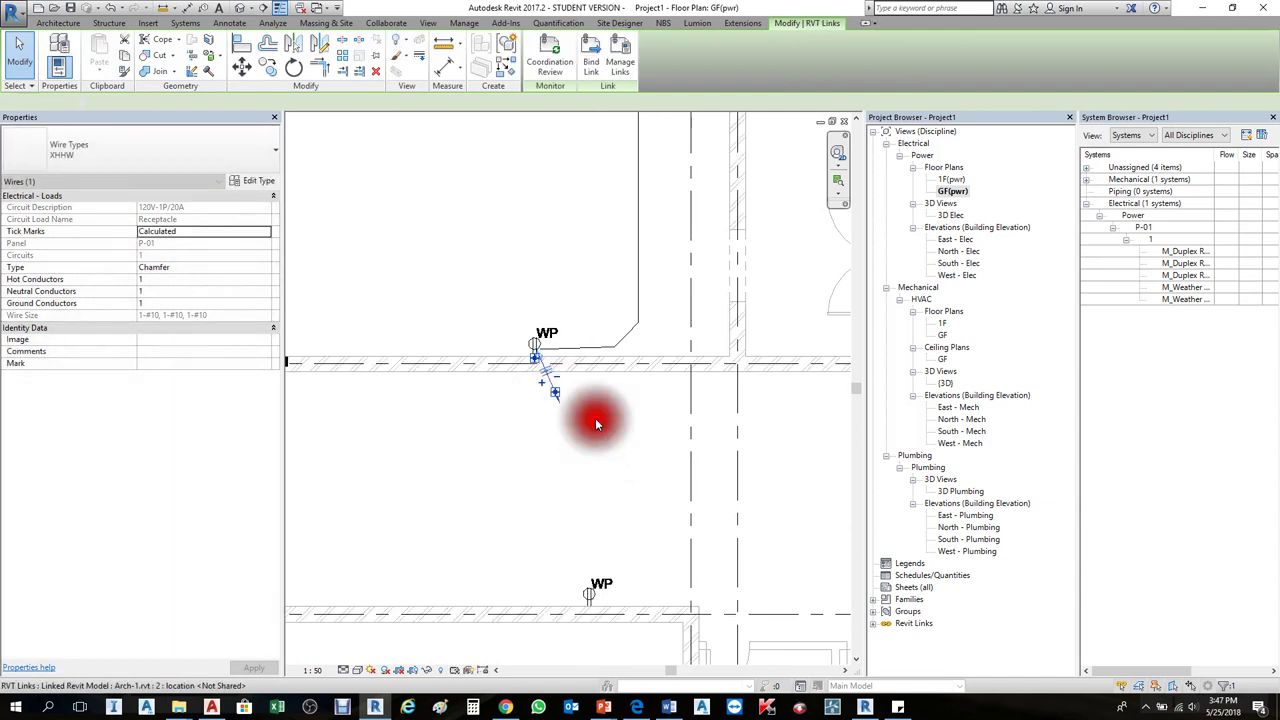
Step: Examine the revised wiring across the whole plan and the unwired weatherproof receptacle on the grid C wall
{"action": "key", "text": "z"}
{"action": "key", "text": "f"}
{"action": "scroll", "coordinate": [612, 455], "scroll_direction": "up", "scroll_amount": 2}
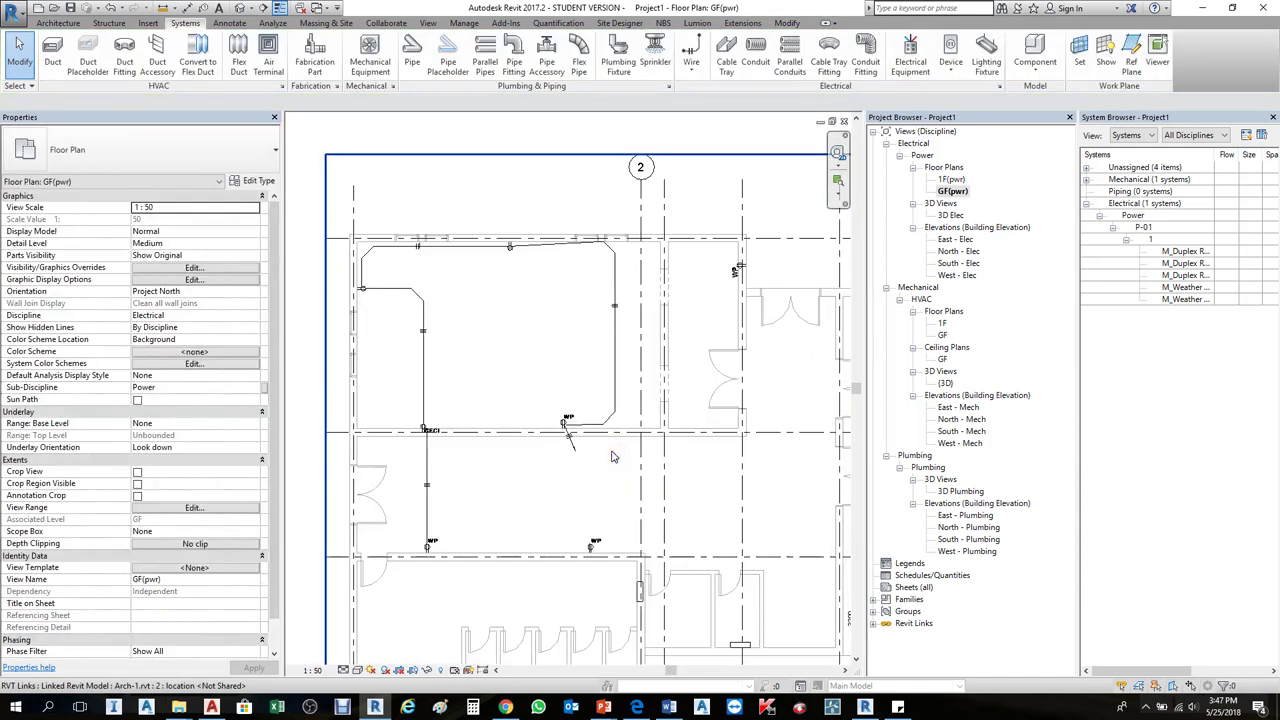
{"action": "scroll", "coordinate": [543, 366], "scroll_direction": "down", "scroll_amount": 2}
{"action": "scroll", "coordinate": [618, 527], "scroll_direction": "up", "scroll_amount": 2}
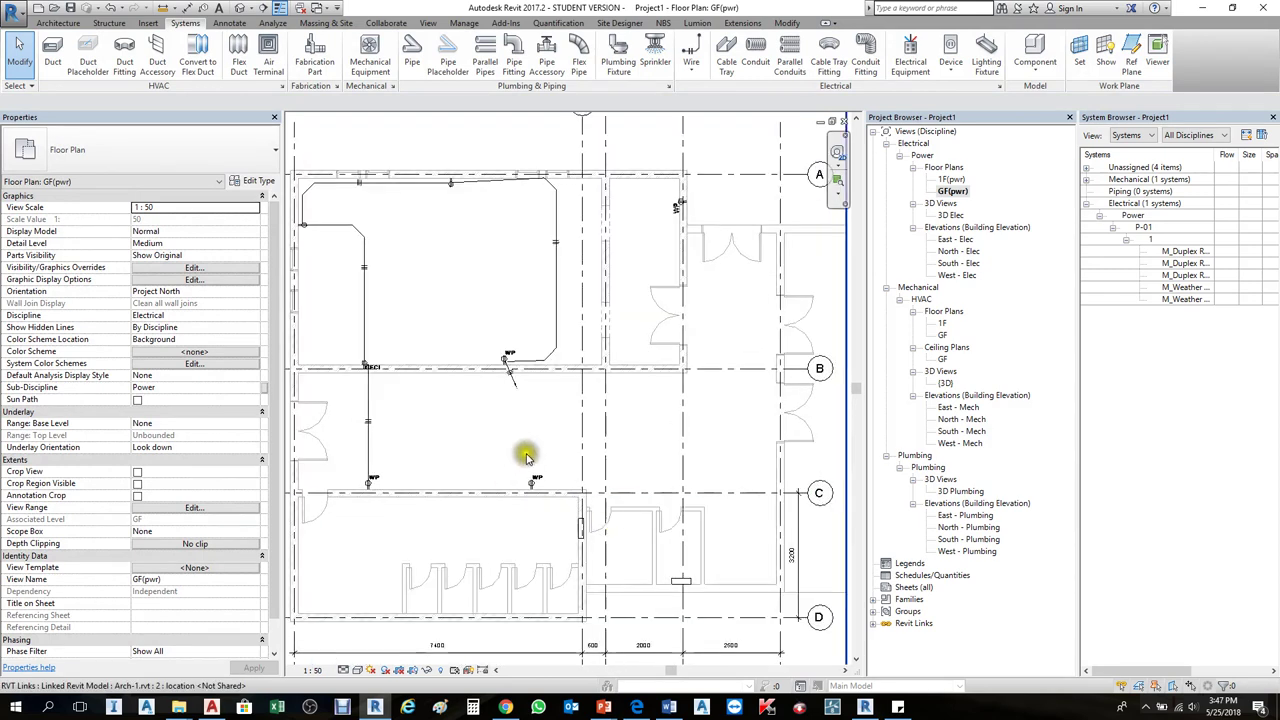
{"action": "scroll", "coordinate": [520, 492], "scroll_direction": "up", "scroll_amount": 2}
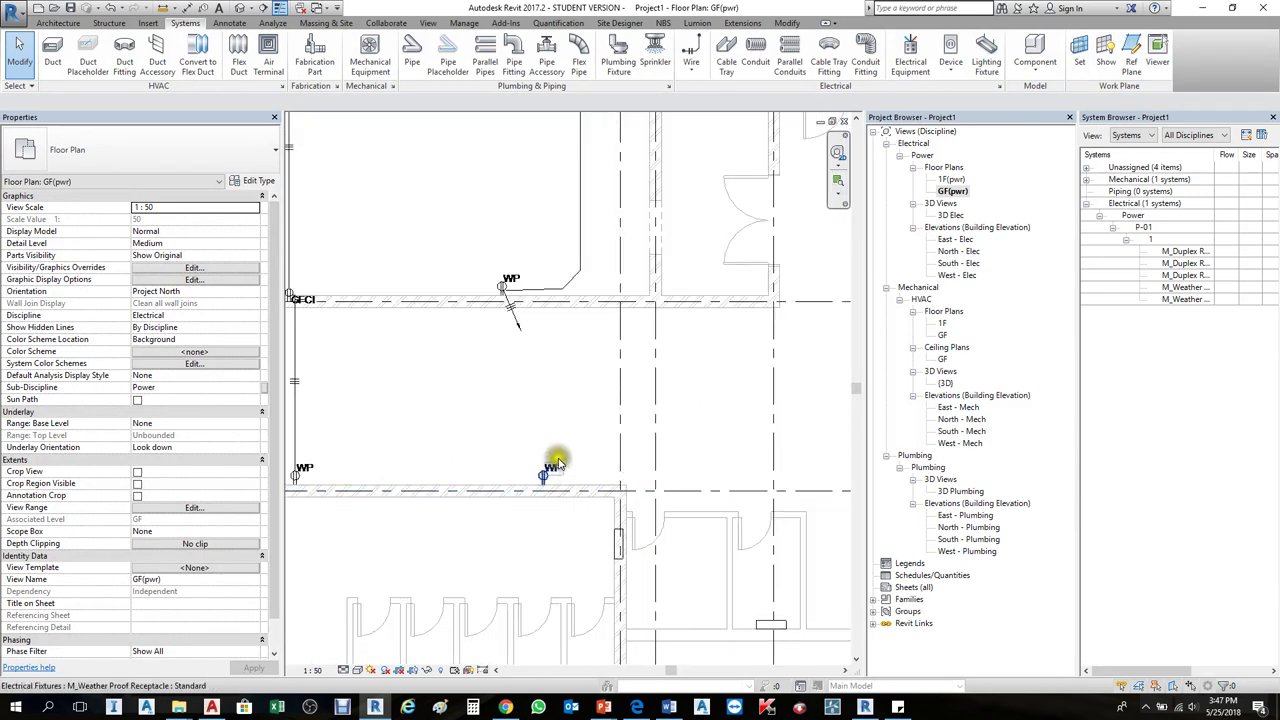
{"action": "scroll", "coordinate": [490, 455], "scroll_direction": "down", "scroll_amount": 2}
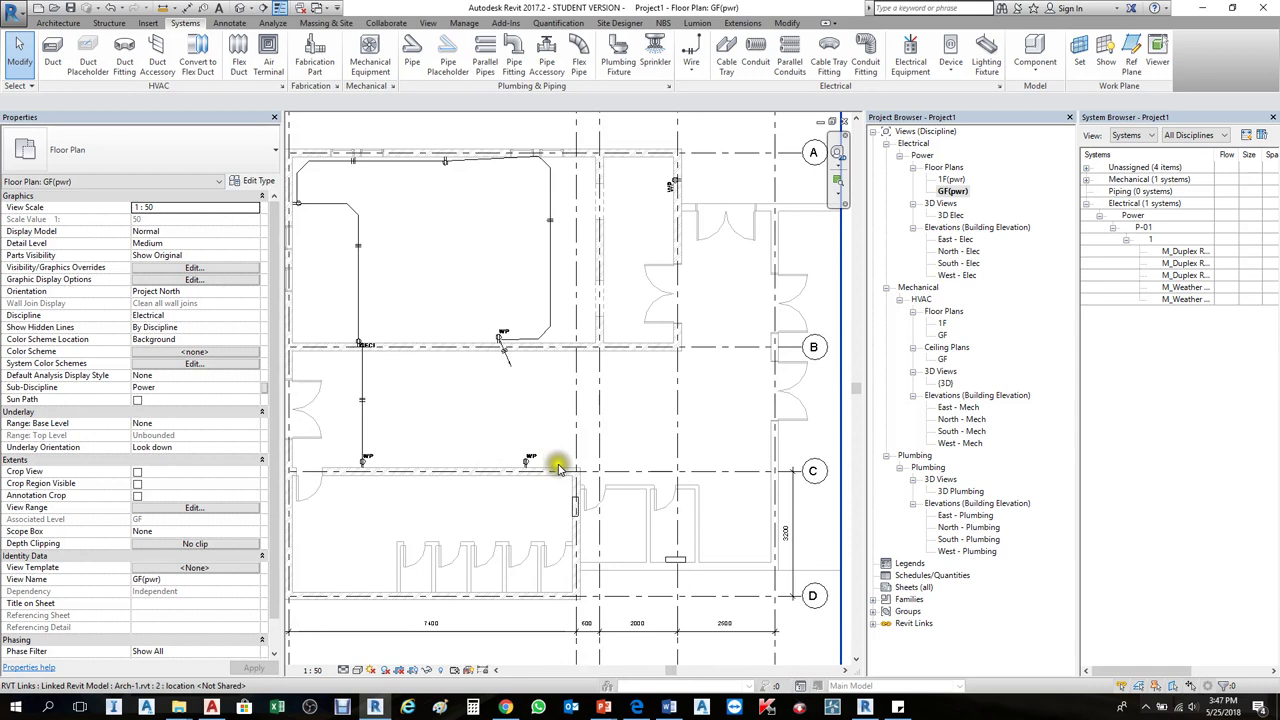
{"action": "scroll", "coordinate": [556, 466], "scroll_direction": "up", "scroll_amount": 1}
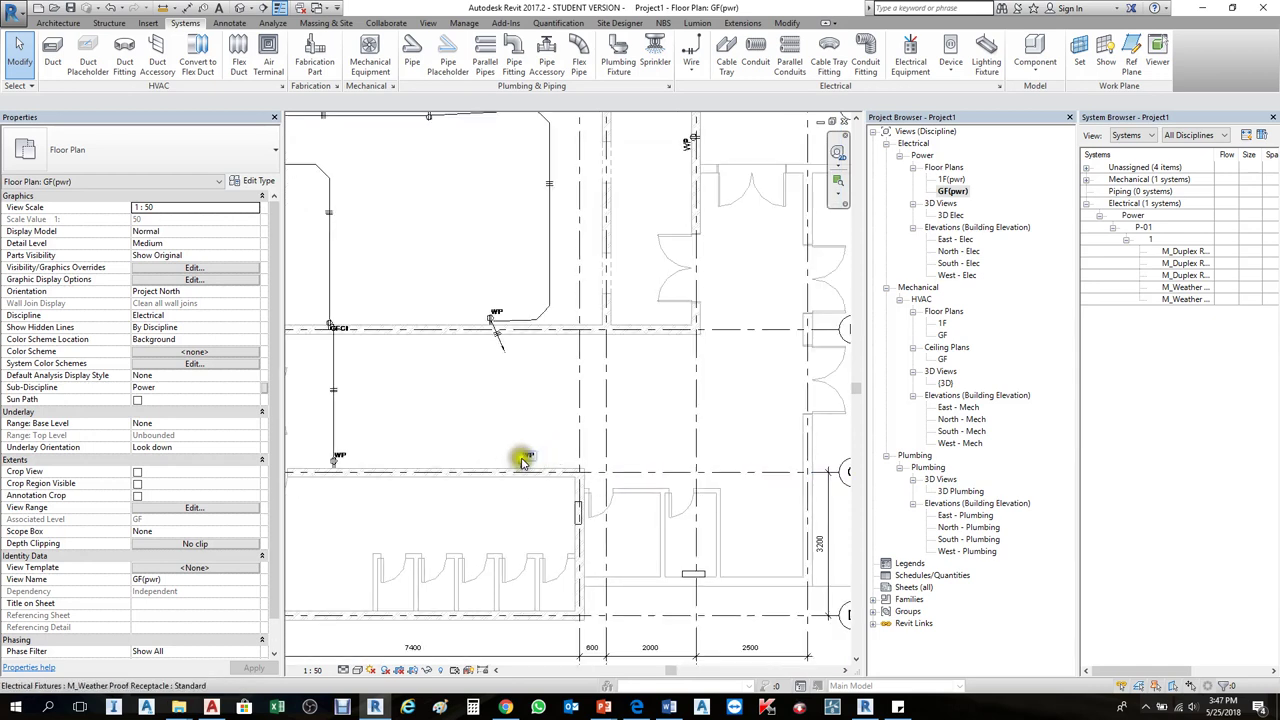
Step: Place a copy of the weatherproof receptacle type on the grid A wall between grids 3 and 4, about 1400 mm from grid 4
{"action": "scroll", "coordinate": [700, 277], "scroll_direction": "up", "scroll_amount": 3}
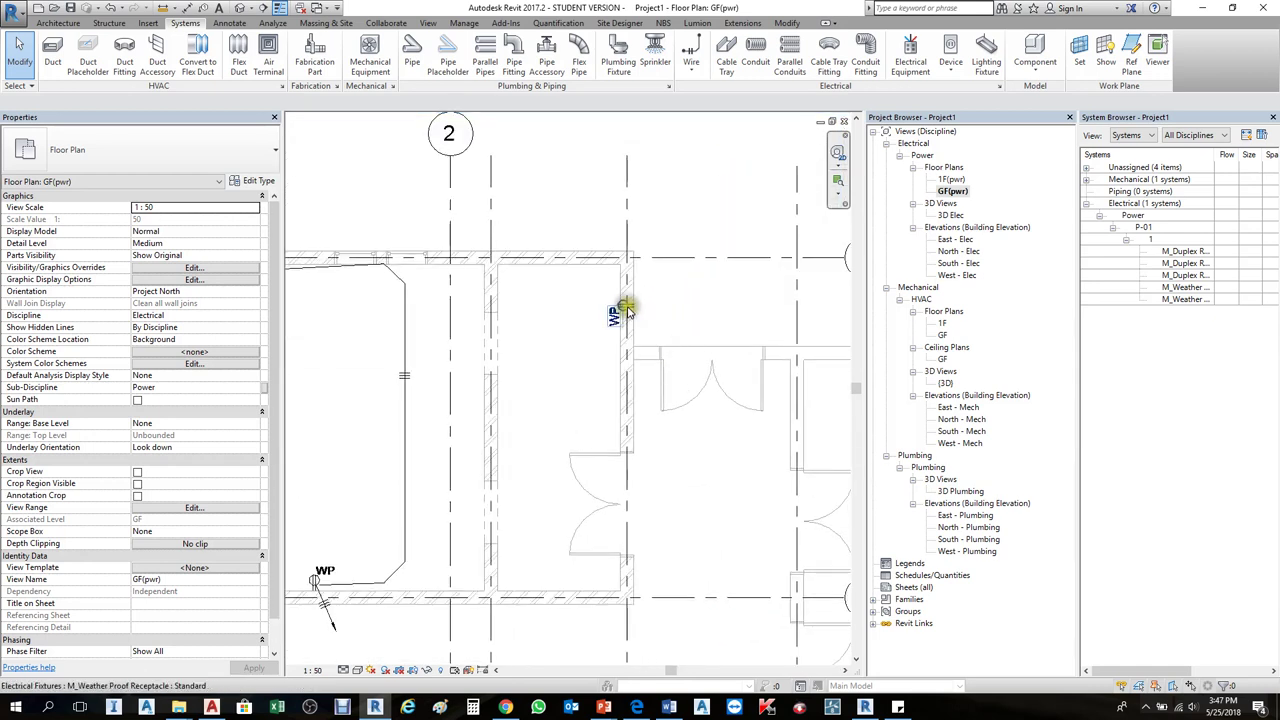
{"action": "scroll", "coordinate": [608, 308], "scroll_direction": "up", "scroll_amount": 2}
{"action": "scroll", "coordinate": [636, 318], "scroll_direction": "up", "scroll_amount": 2}
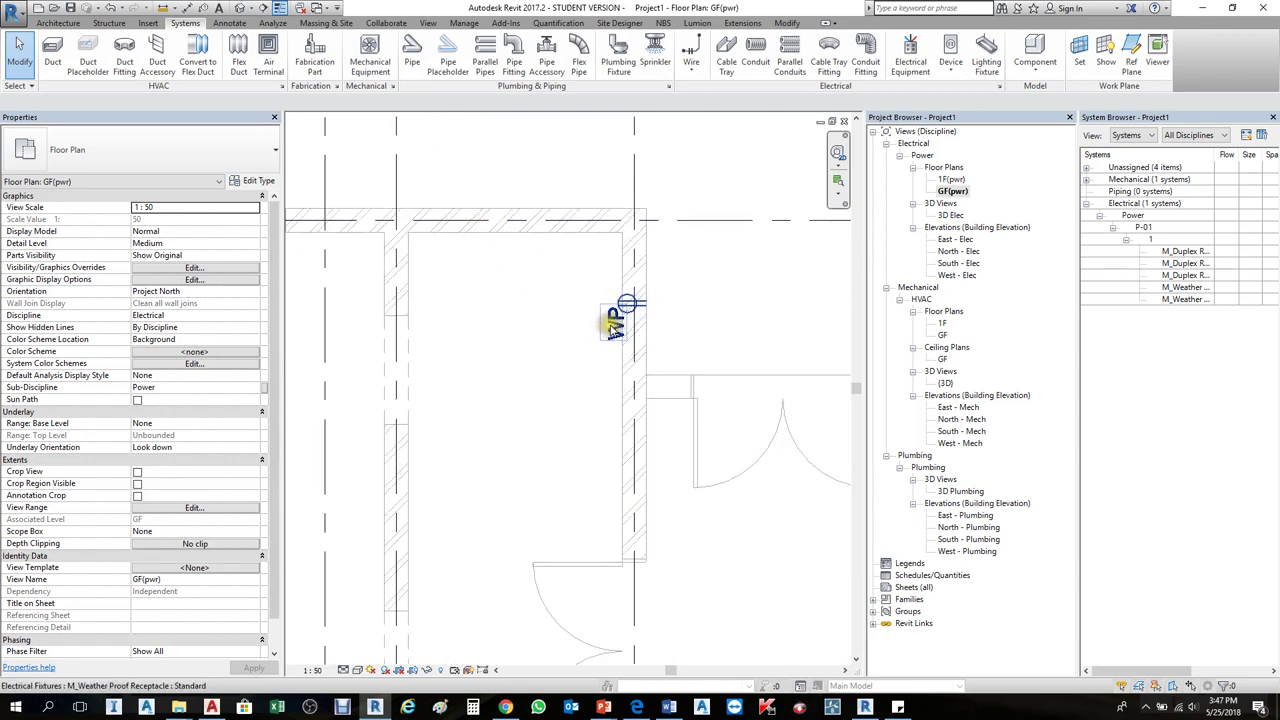
{"action": "left_click", "coordinate": [615, 327]}
{"action": "scroll", "coordinate": [620, 313], "scroll_direction": "up", "scroll_amount": 1}
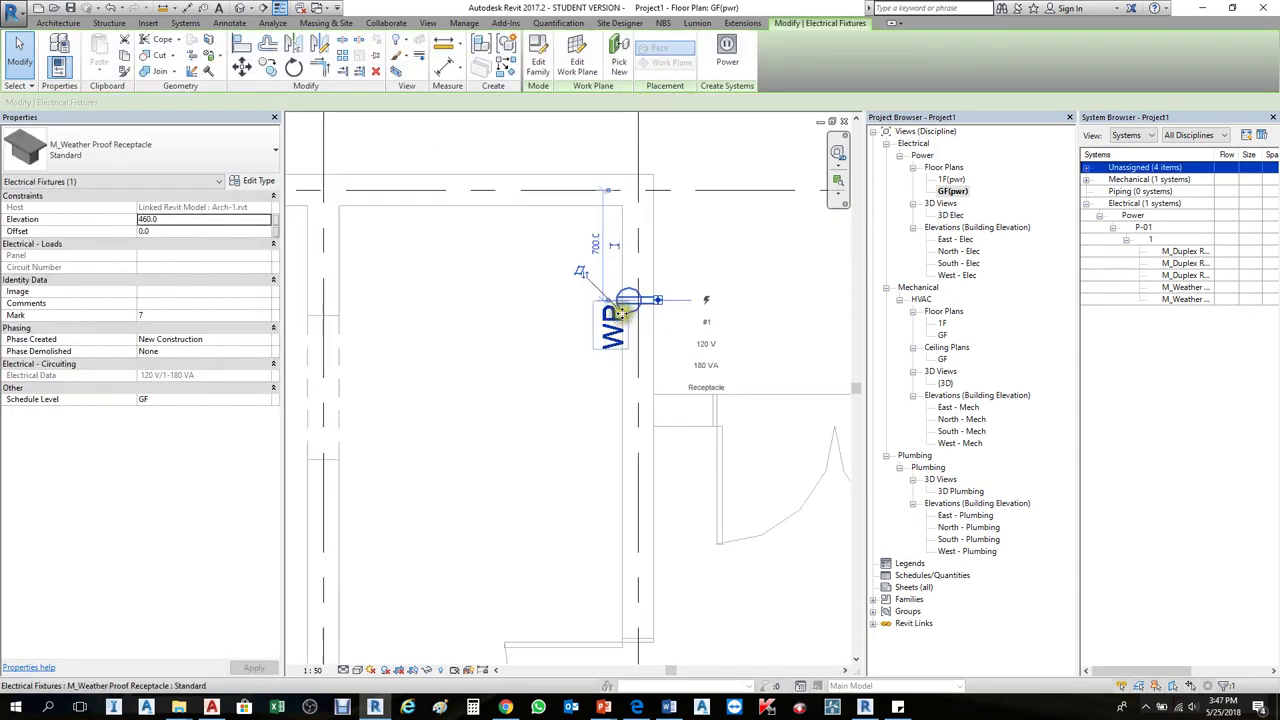
{"action": "right_click", "coordinate": [621, 313]}
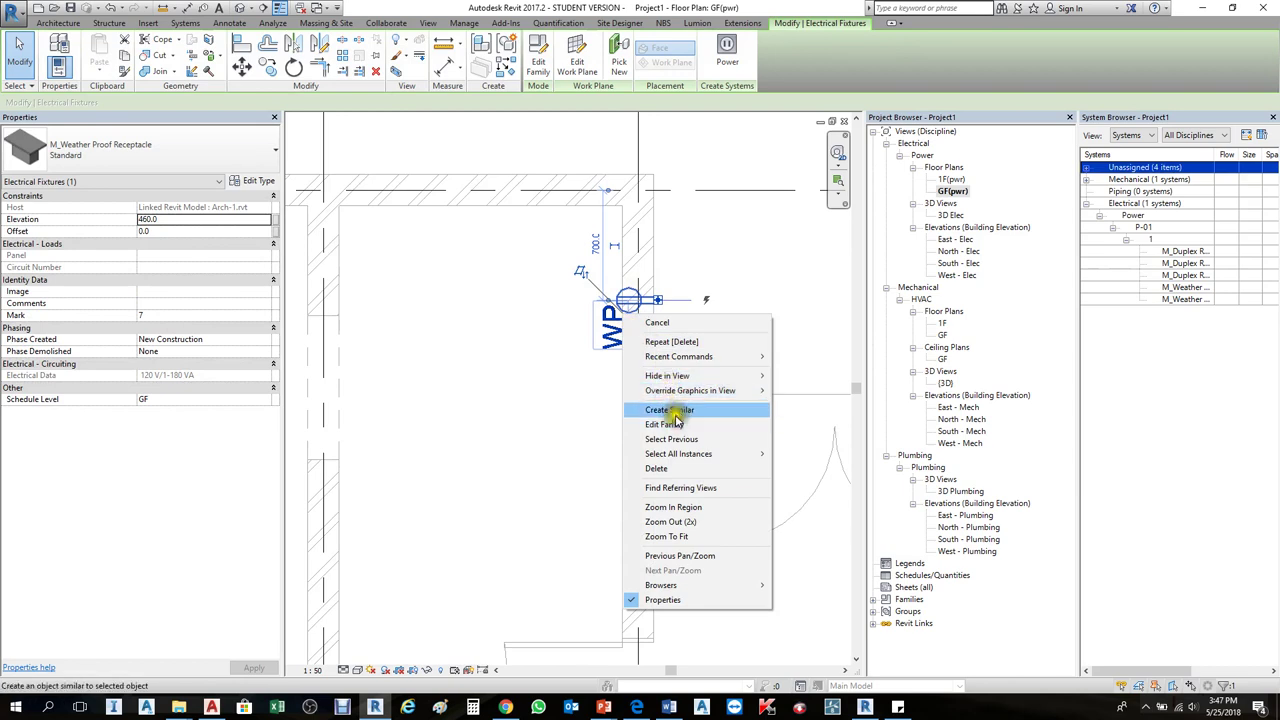
{"action": "left_click", "coordinate": [676, 410]}
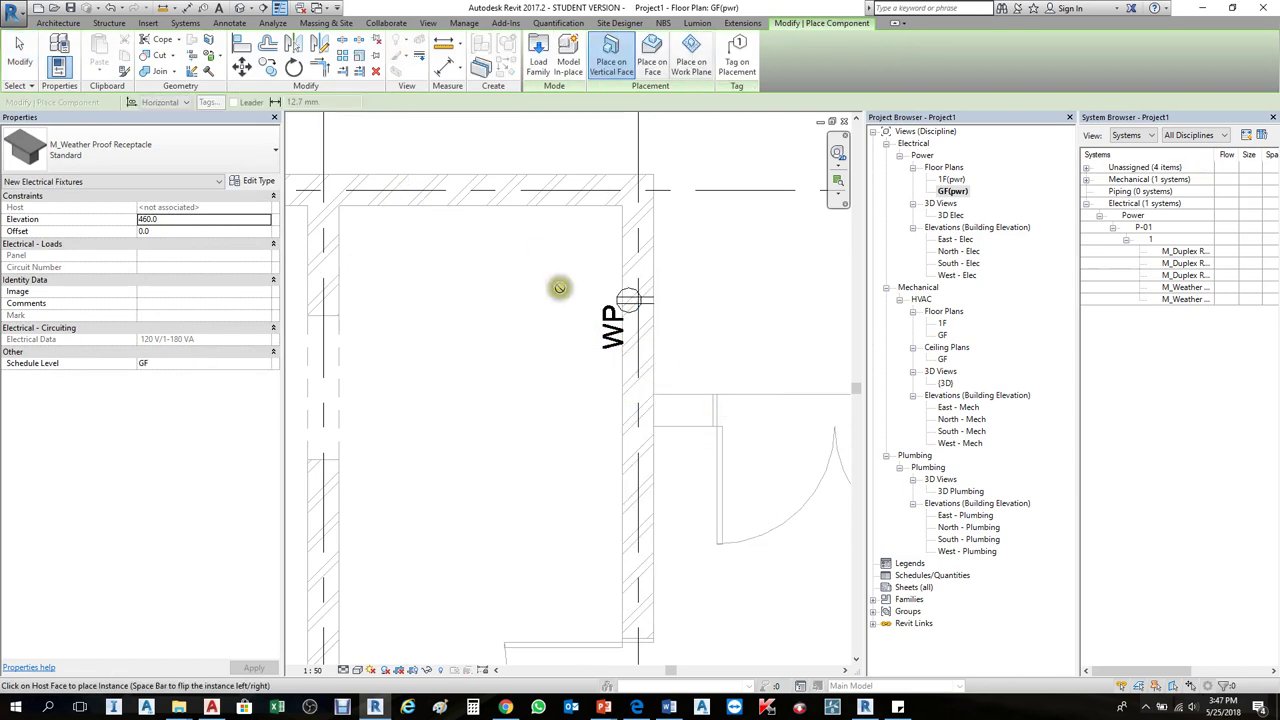
{"action": "left_click", "coordinate": [416, 207]}
{"action": "scroll", "coordinate": [416, 205], "scroll_direction": "down", "scroll_amount": 4}
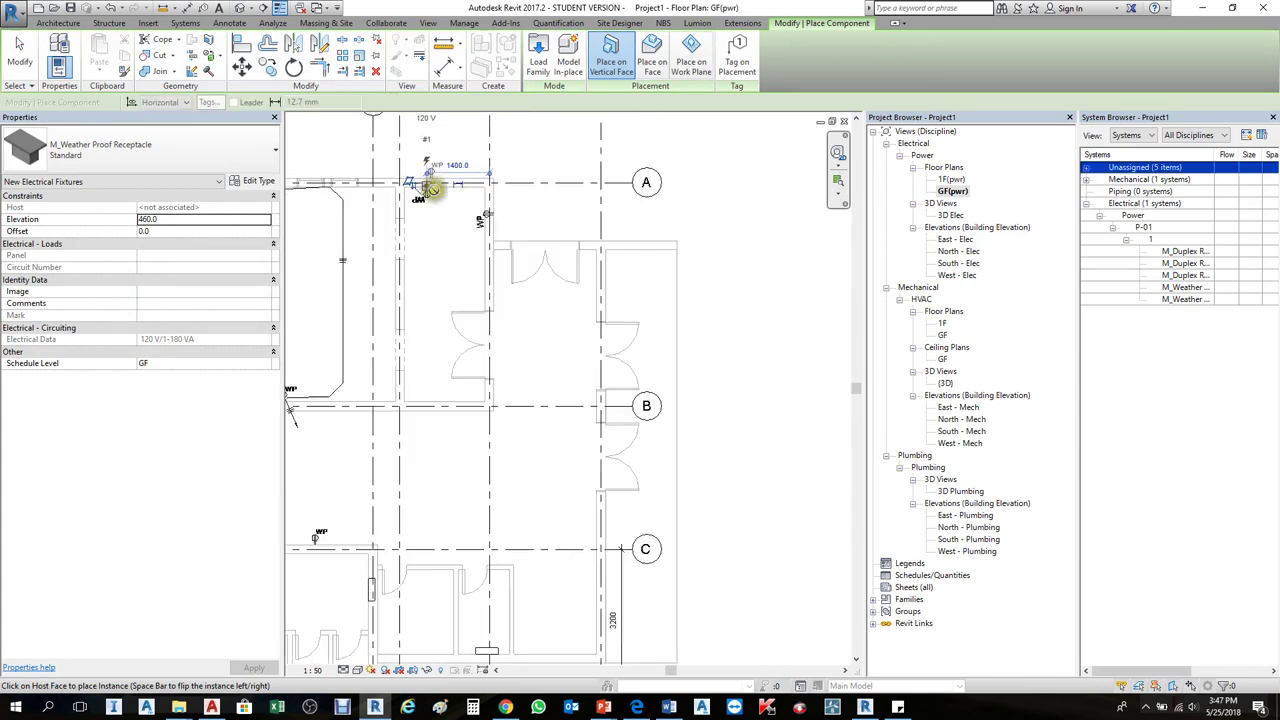
Step: Place another weatherproof receptacle on the grid B wall between grids 3 and 4, and end the placement
{"action": "scroll", "coordinate": [440, 400], "scroll_direction": "up", "scroll_amount": 3}
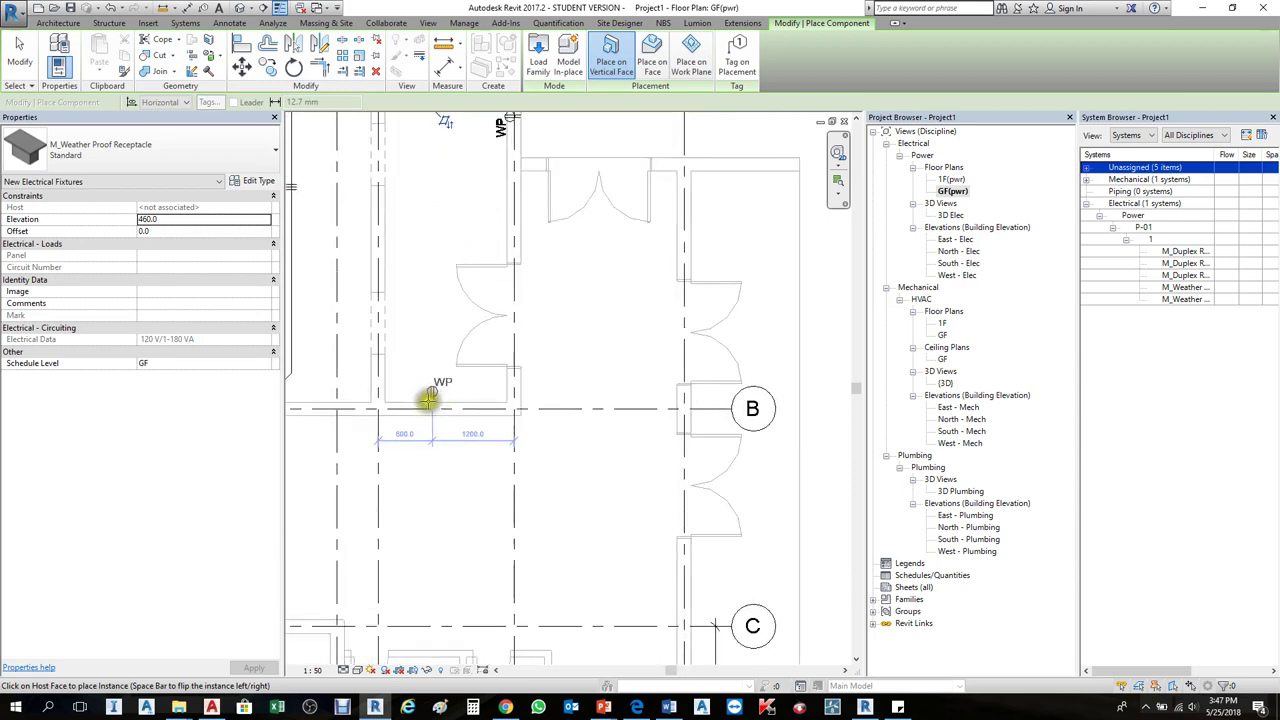
{"action": "left_click", "coordinate": [426, 398]}
{"action": "scroll", "coordinate": [628, 420], "scroll_direction": "down", "scroll_amount": 3}
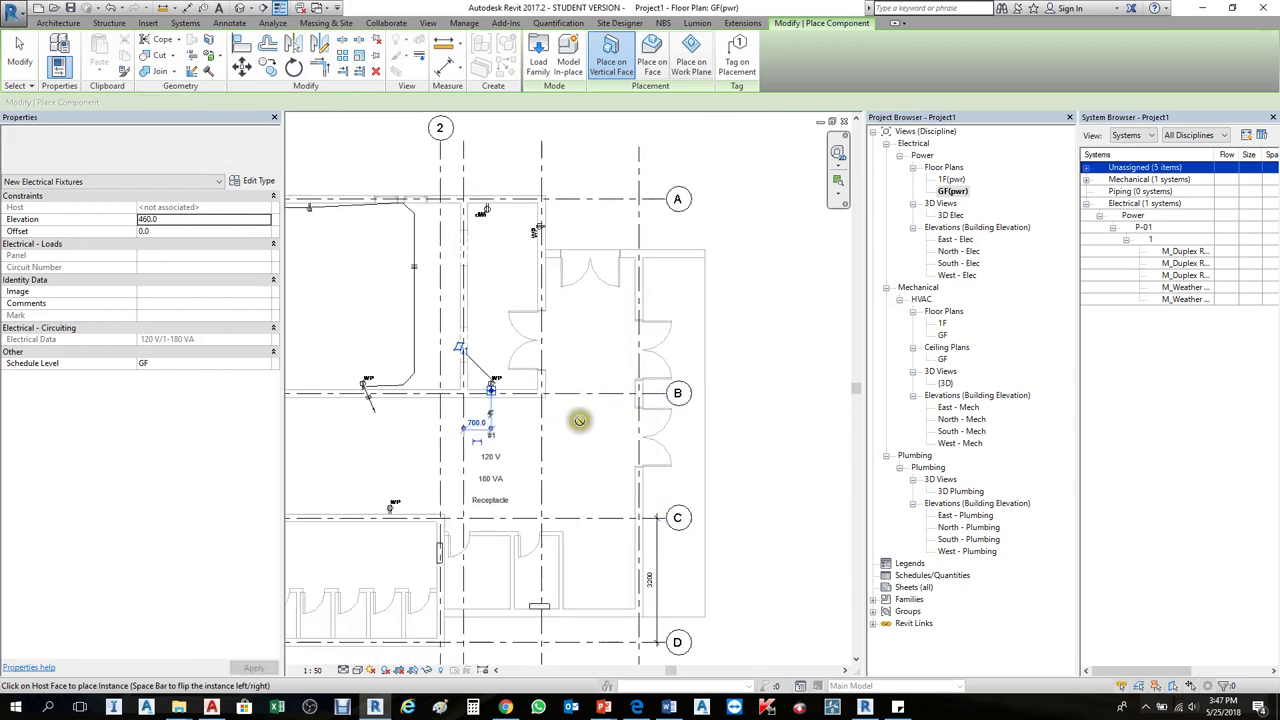
{"action": "key", "text": "Escape"}
{"action": "key", "text": "Escape"}
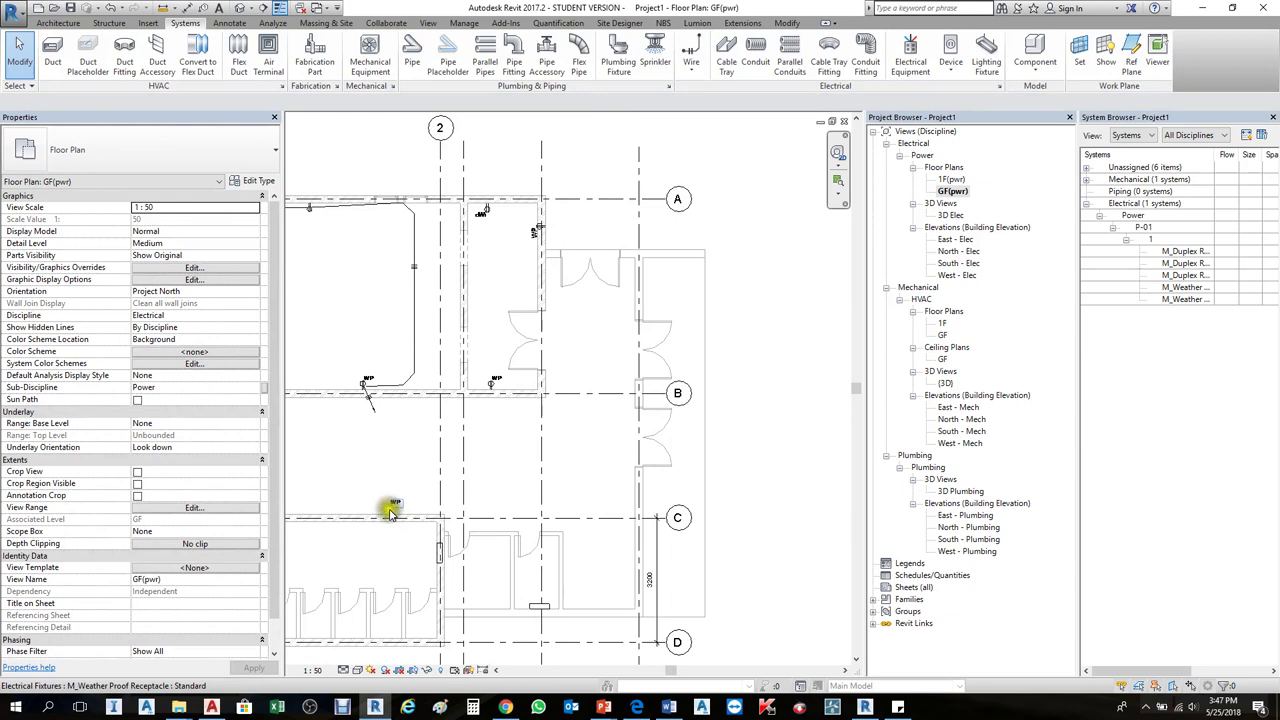
Step: Create a new power circuit from the unwired weatherproof receptacle on the grid C wall near grid 2
{"action": "left_click", "coordinate": [394, 504]}
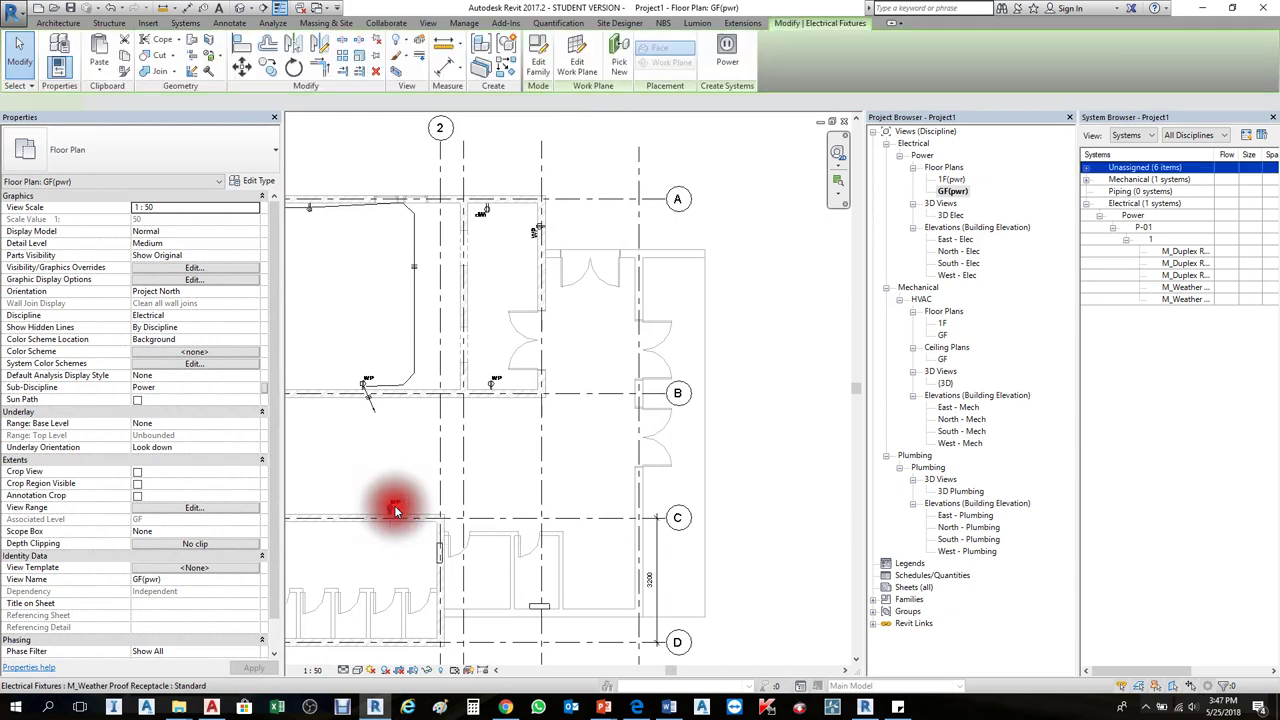
{"action": "scroll", "coordinate": [396, 502], "scroll_direction": "up", "scroll_amount": 3}
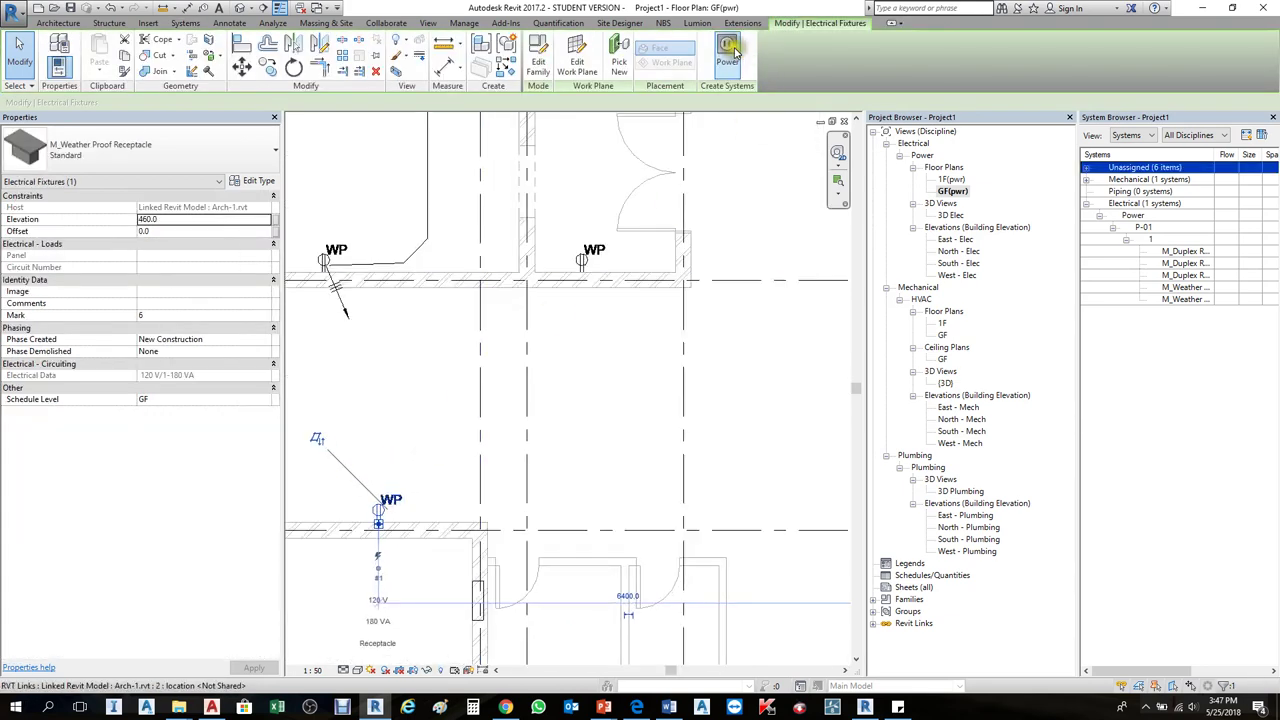
{"action": "left_click", "coordinate": [727, 50]}
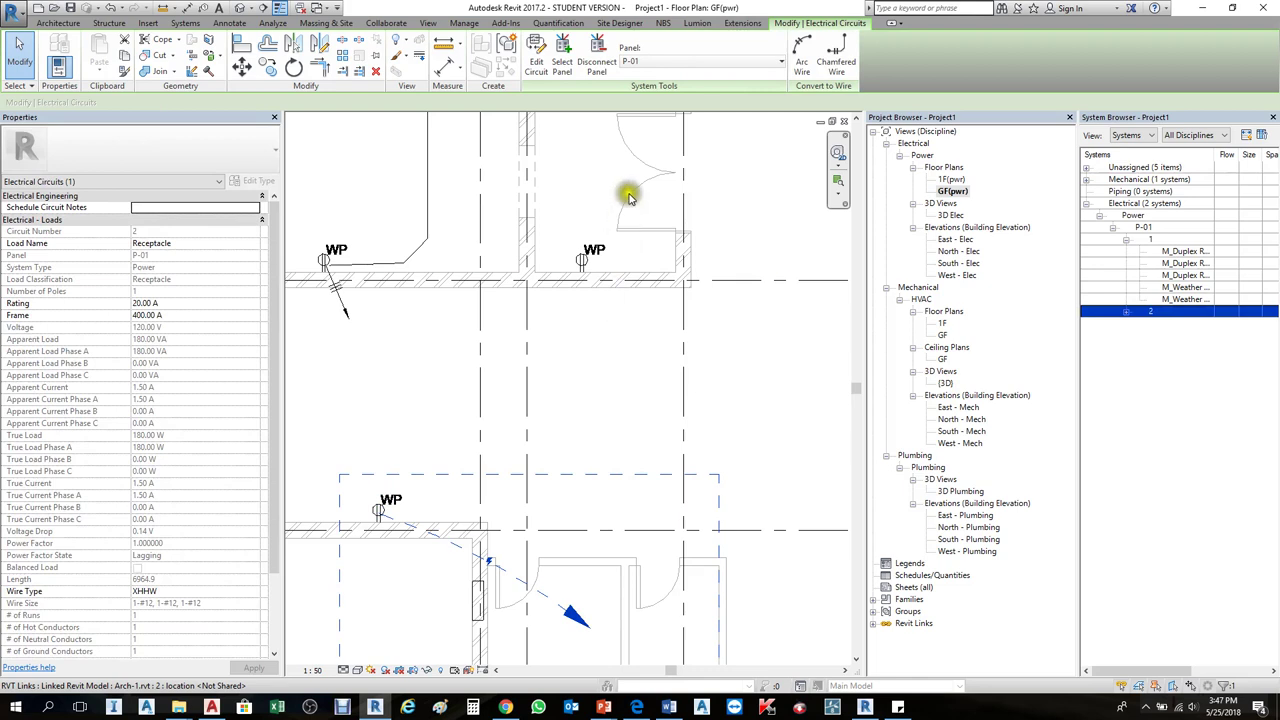
Step: Add the three weatherproof receptacles of the room between grids 3 and 4 to the new circuit and finish editing it
{"action": "left_click", "coordinate": [537, 62]}
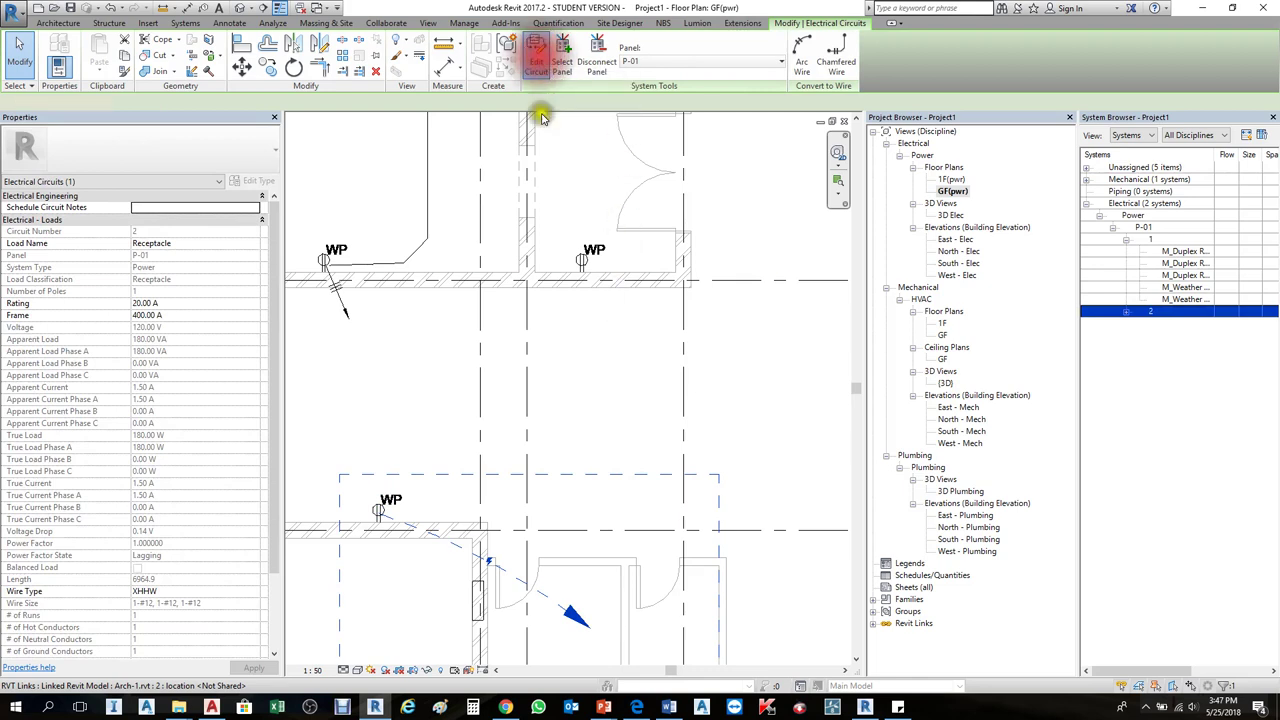
{"action": "scroll", "coordinate": [484, 384], "scroll_direction": "down", "scroll_amount": 3}
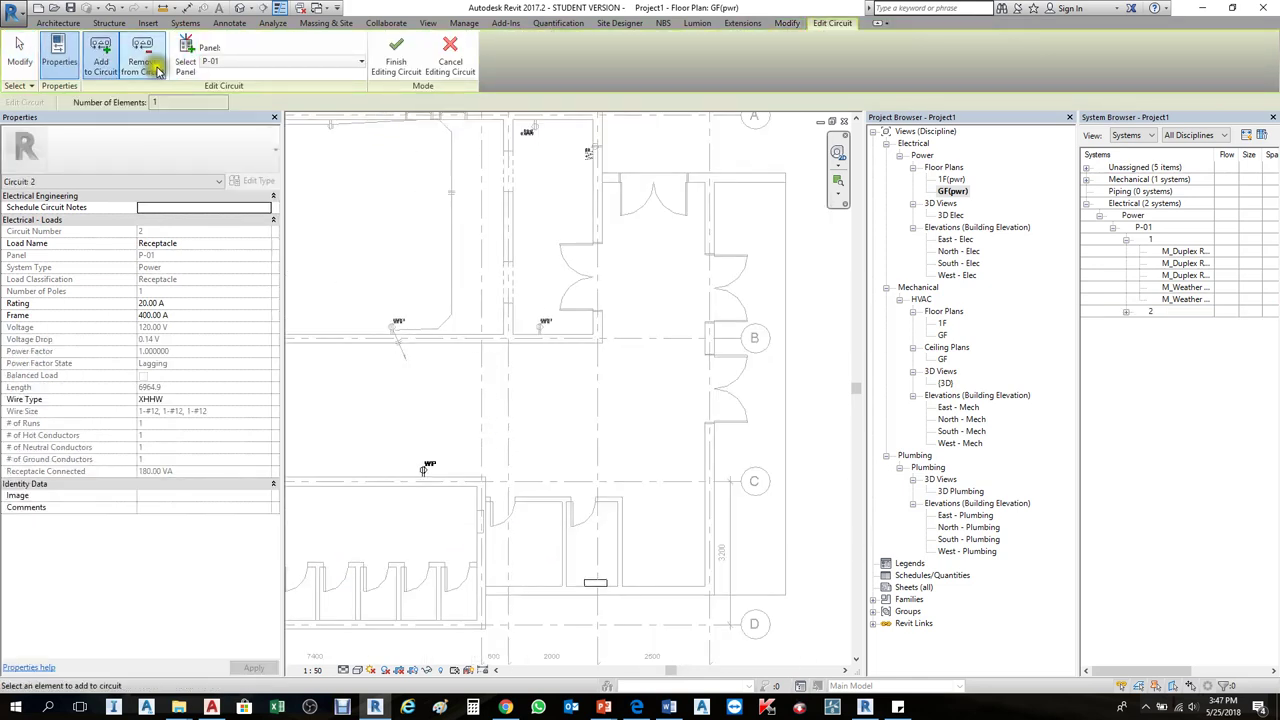
{"action": "left_click", "coordinate": [100, 55]}
{"action": "left_click", "coordinate": [540, 330]}
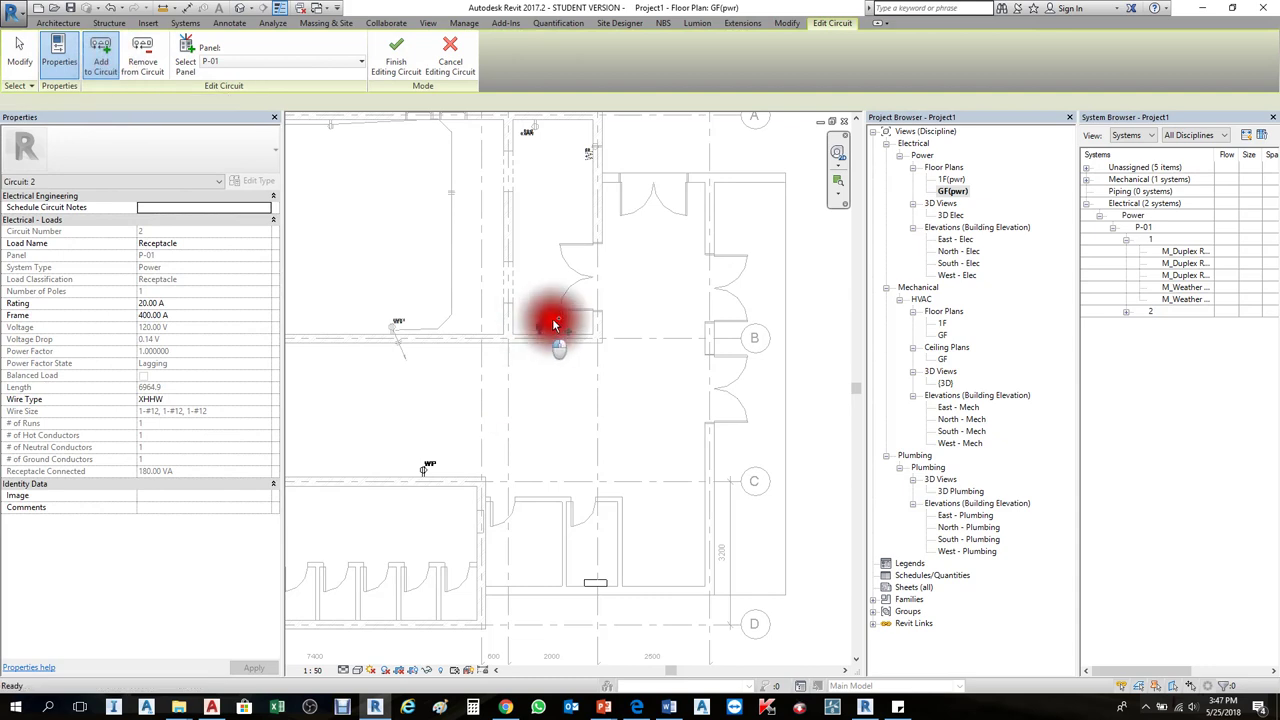
{"action": "left_click", "coordinate": [588, 152]}
{"action": "left_click", "coordinate": [530, 132]}
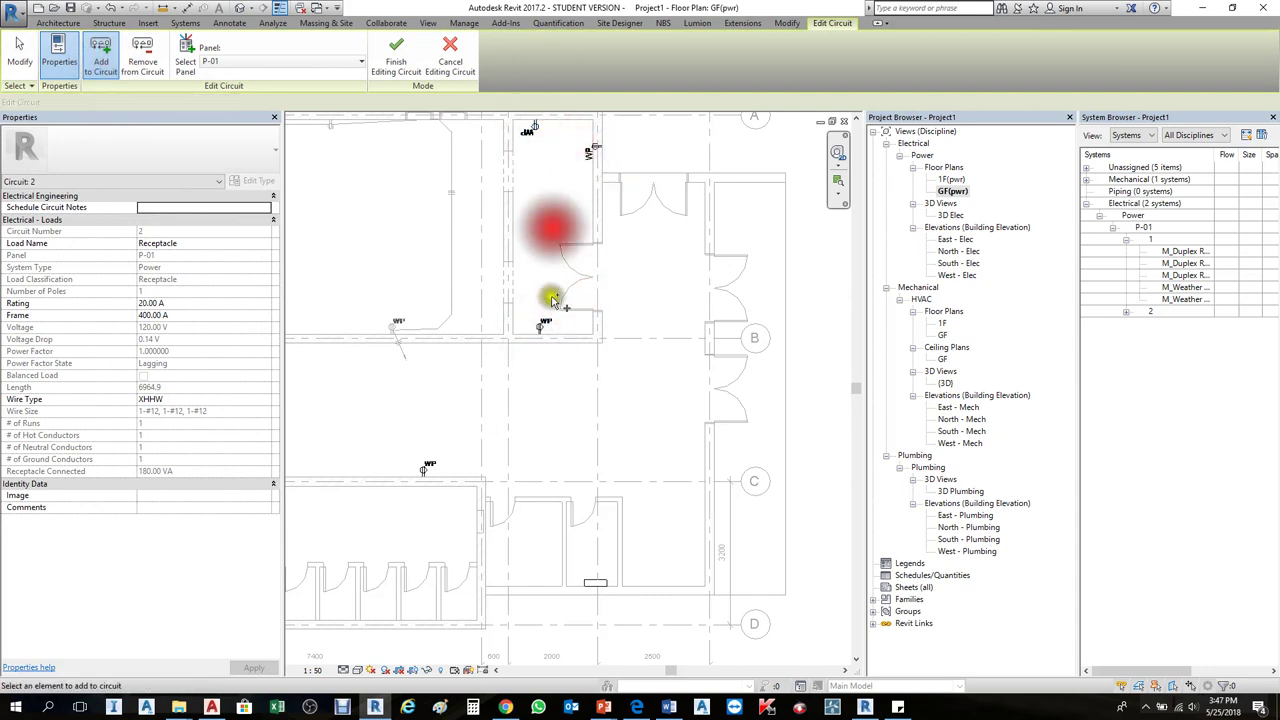
{"action": "middle_click_drag", "start_coordinate": [580, 391], "coordinate": [443, 476]}
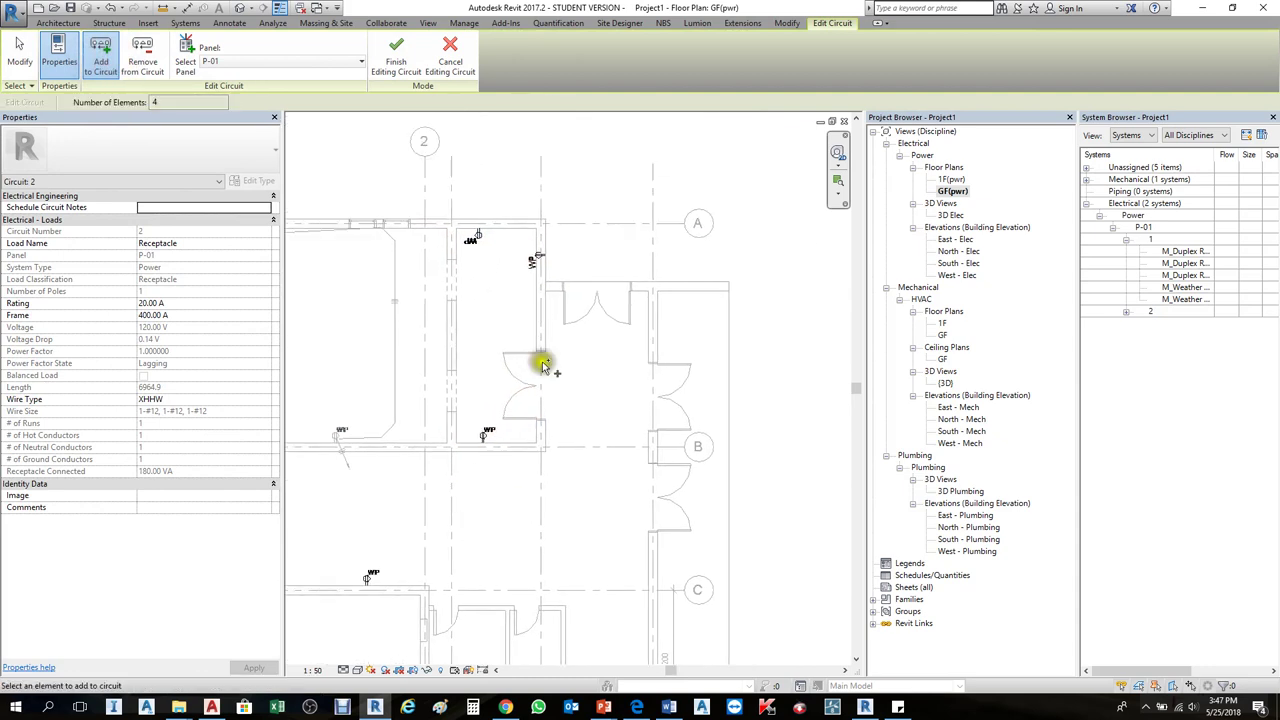
{"action": "left_click", "coordinate": [403, 54]}
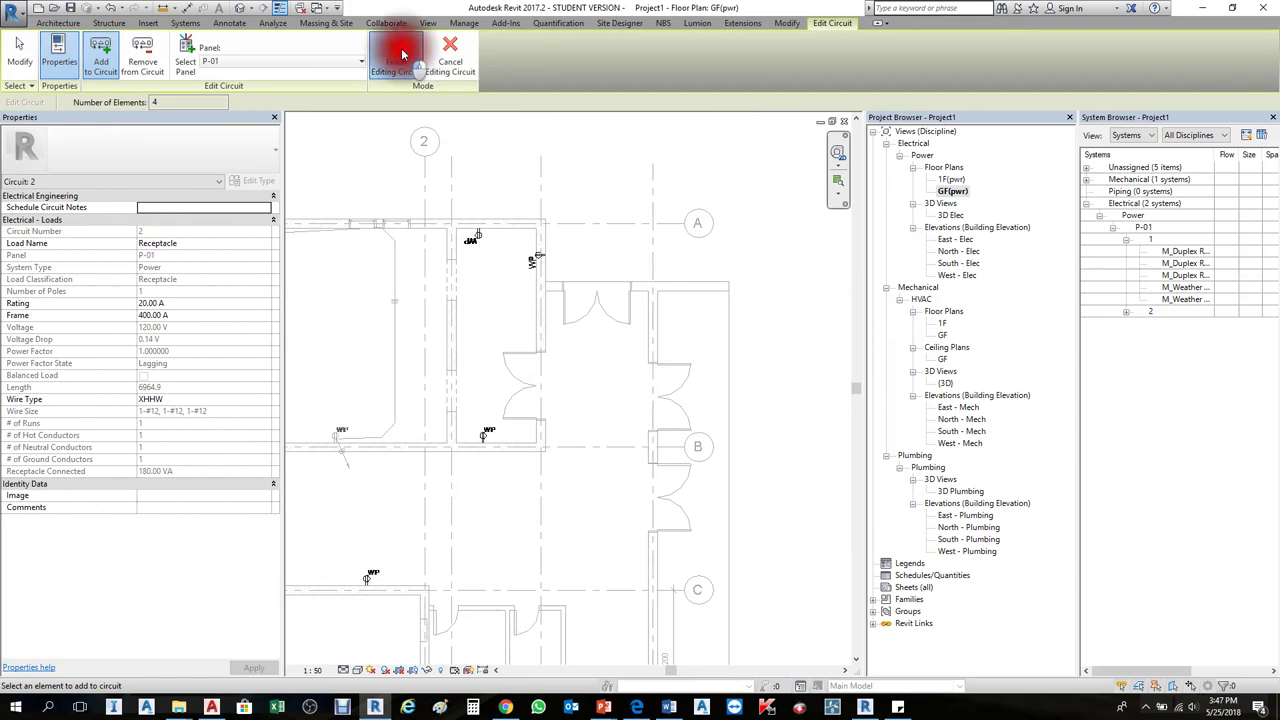
Step: Keep circuit 2 on panel P-01 and convert its temporary wiring to arc wires
{"action": "left_click", "coordinate": [488, 432]}
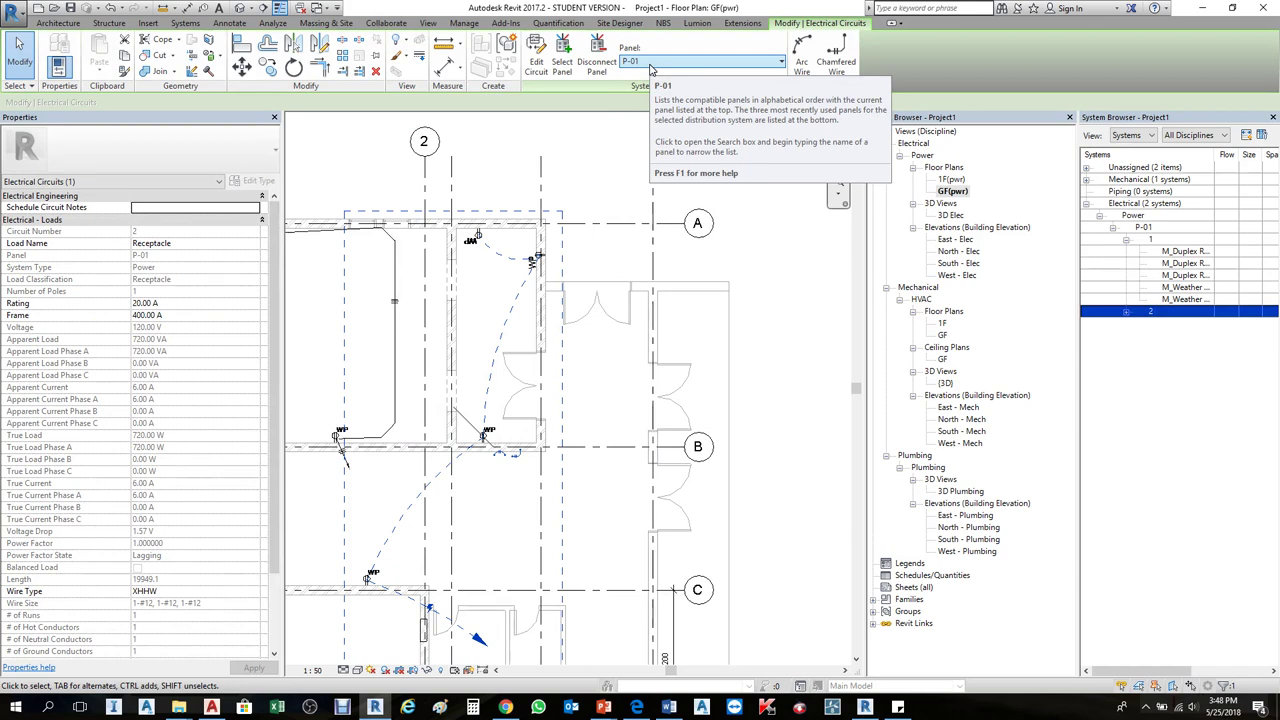
{"action": "left_click", "coordinate": [651, 68]}
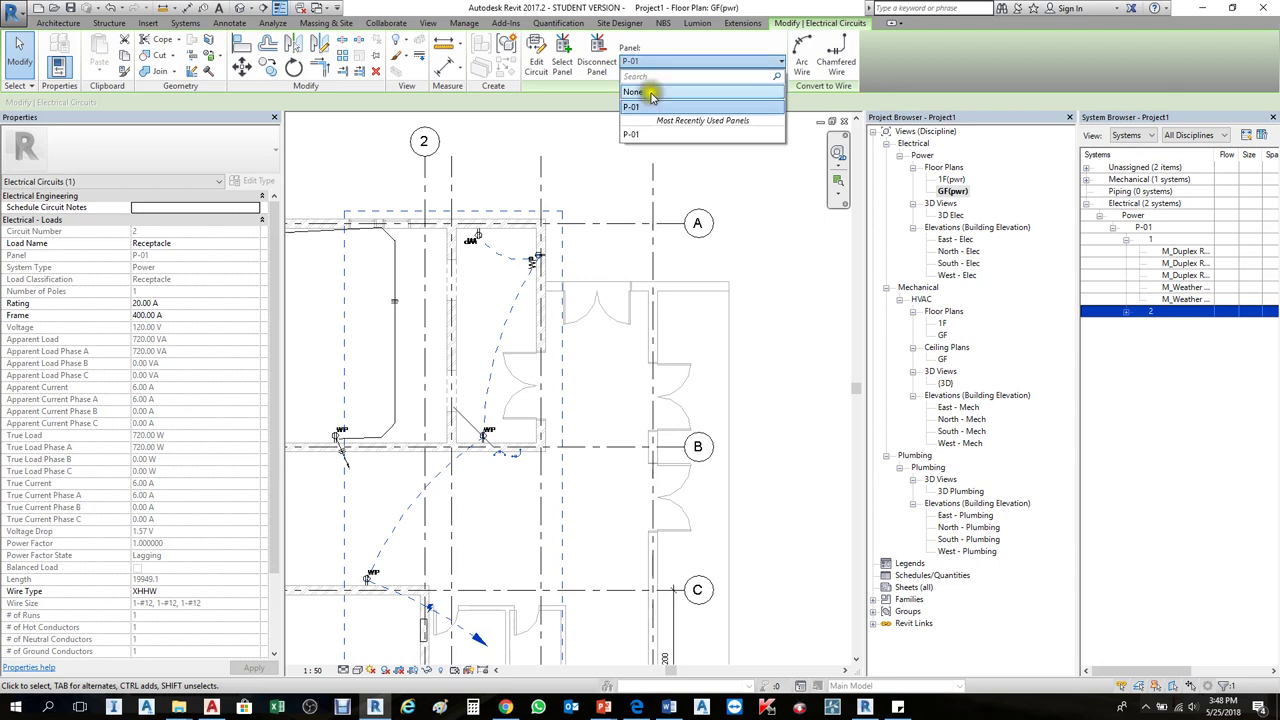
{"action": "left_click", "coordinate": [668, 74]}
{"action": "left_click", "coordinate": [670, 60]}
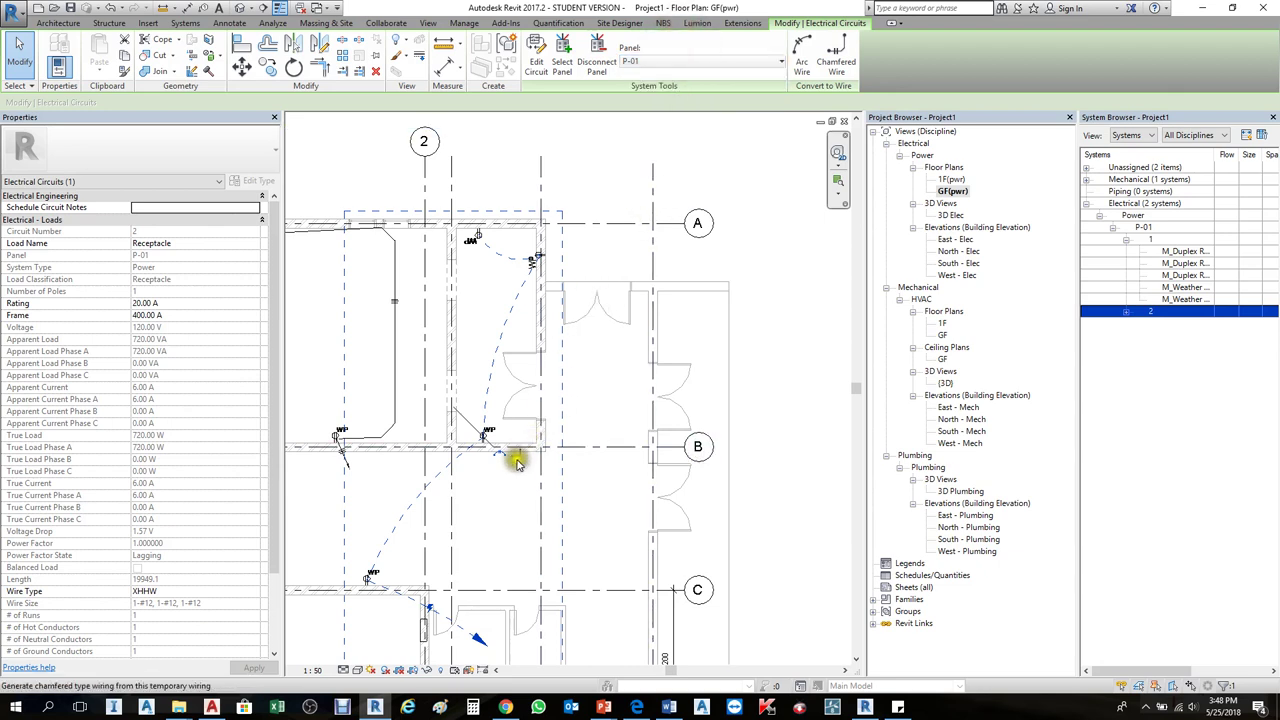
{"action": "scroll", "coordinate": [517, 463], "scroll_direction": "up", "scroll_amount": 5}
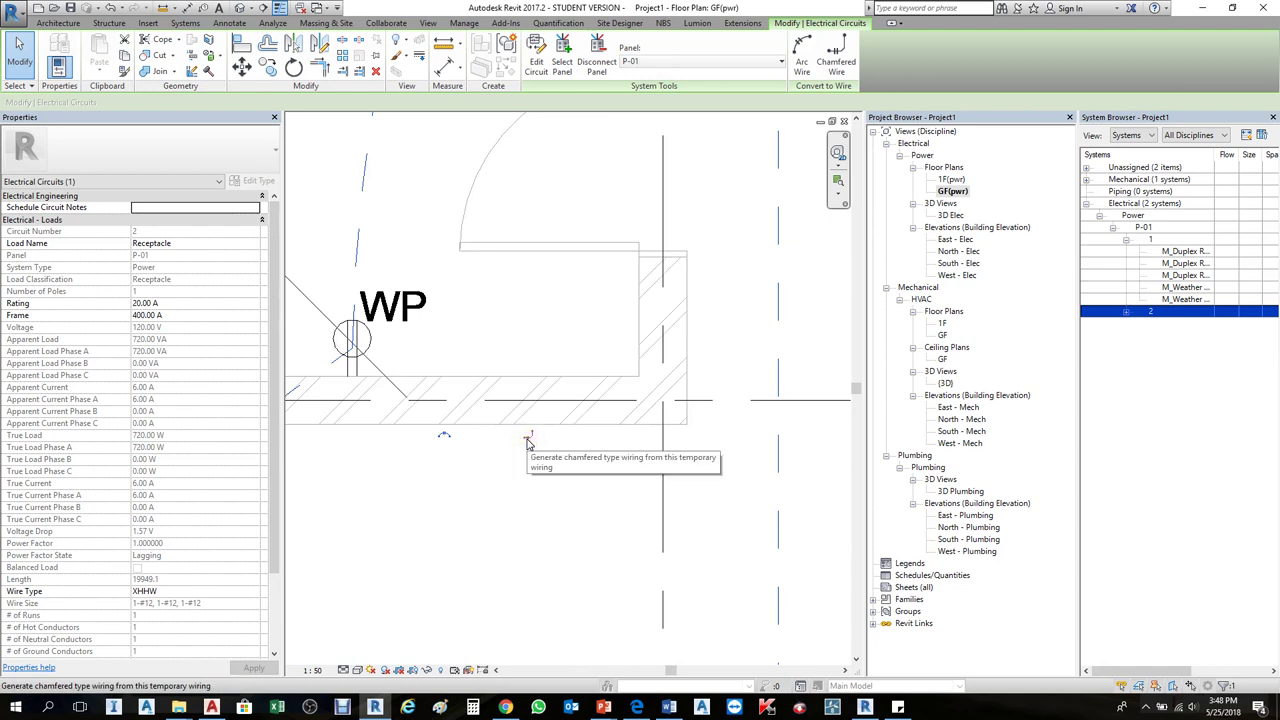
{"action": "scroll", "coordinate": [527, 442], "scroll_direction": "up", "scroll_amount": 1}
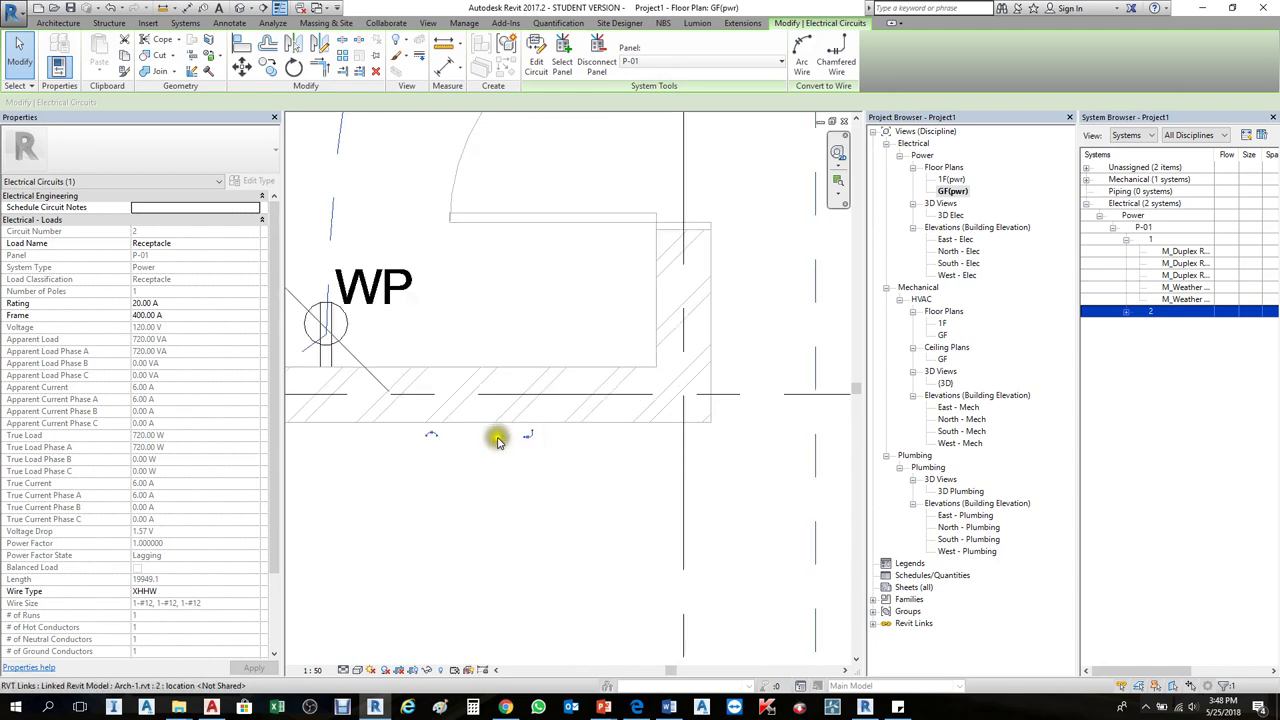
{"action": "scroll", "coordinate": [560, 385], "scroll_direction": "down", "scroll_amount": 5}
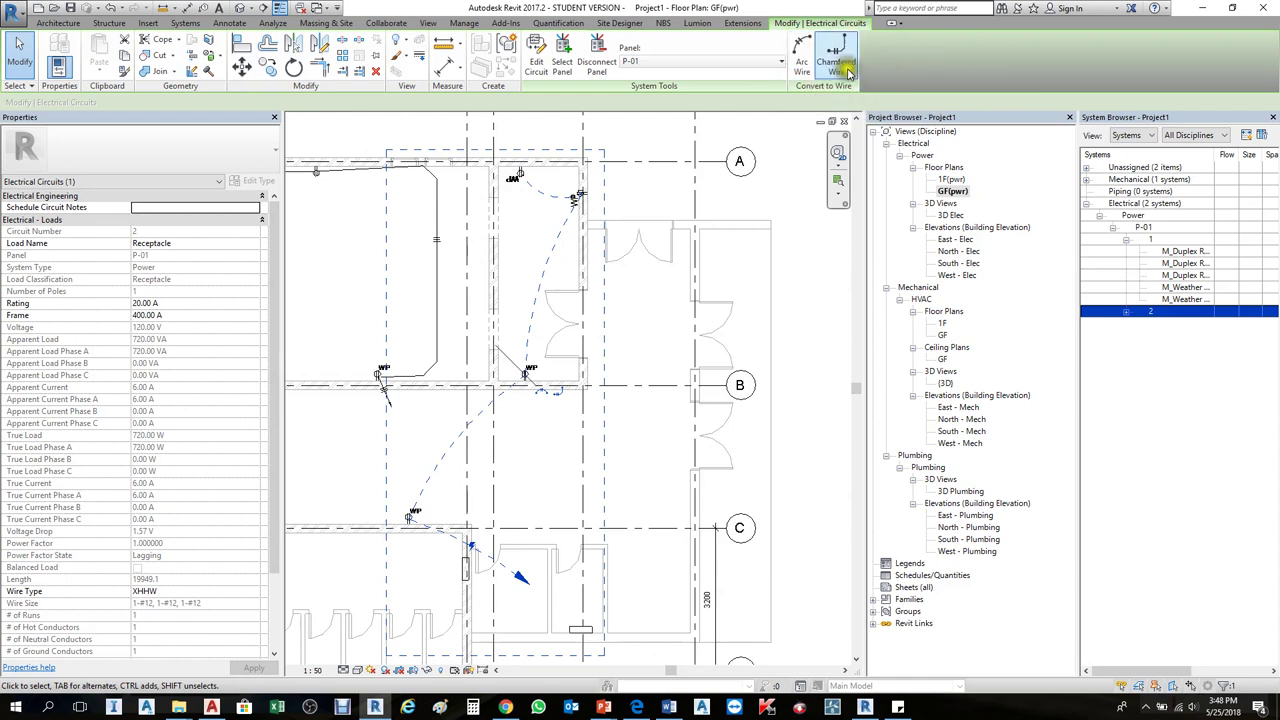
{"action": "left_click", "coordinate": [806, 62]}
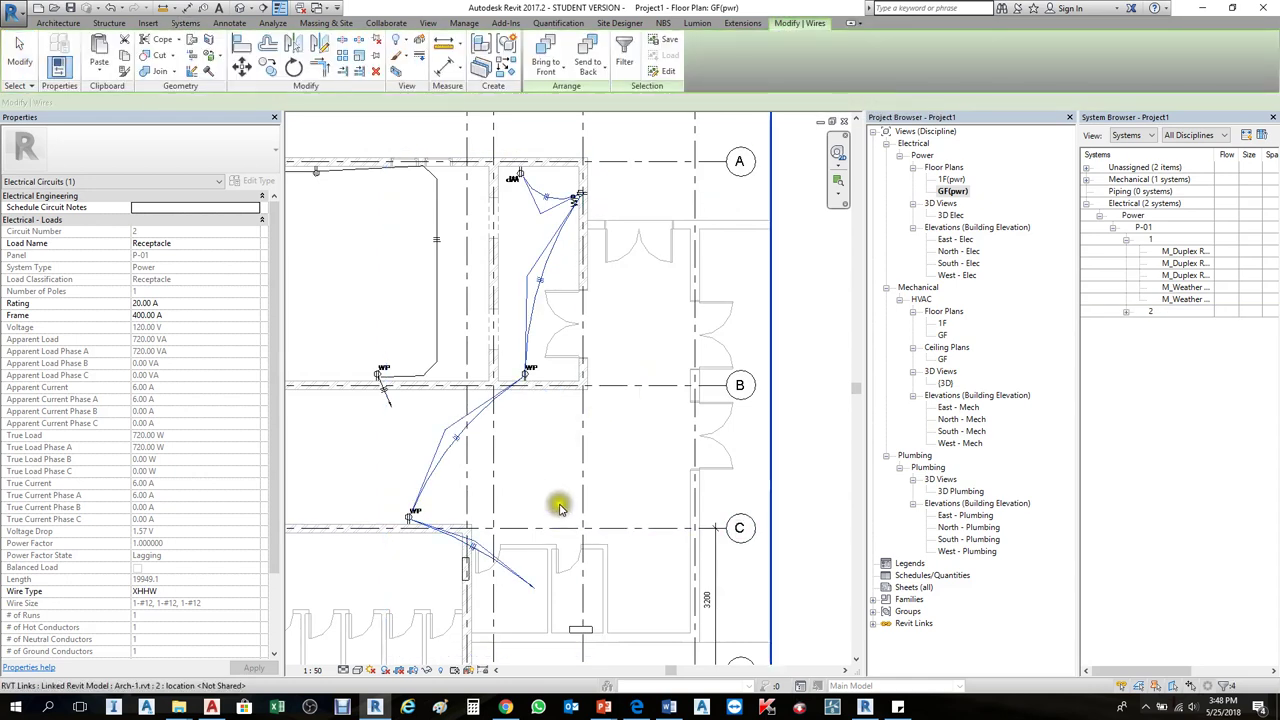
{"action": "left_click", "coordinate": [523, 563]}
{"action": "scroll", "coordinate": [566, 523], "scroll_direction": "down", "scroll_amount": 2}
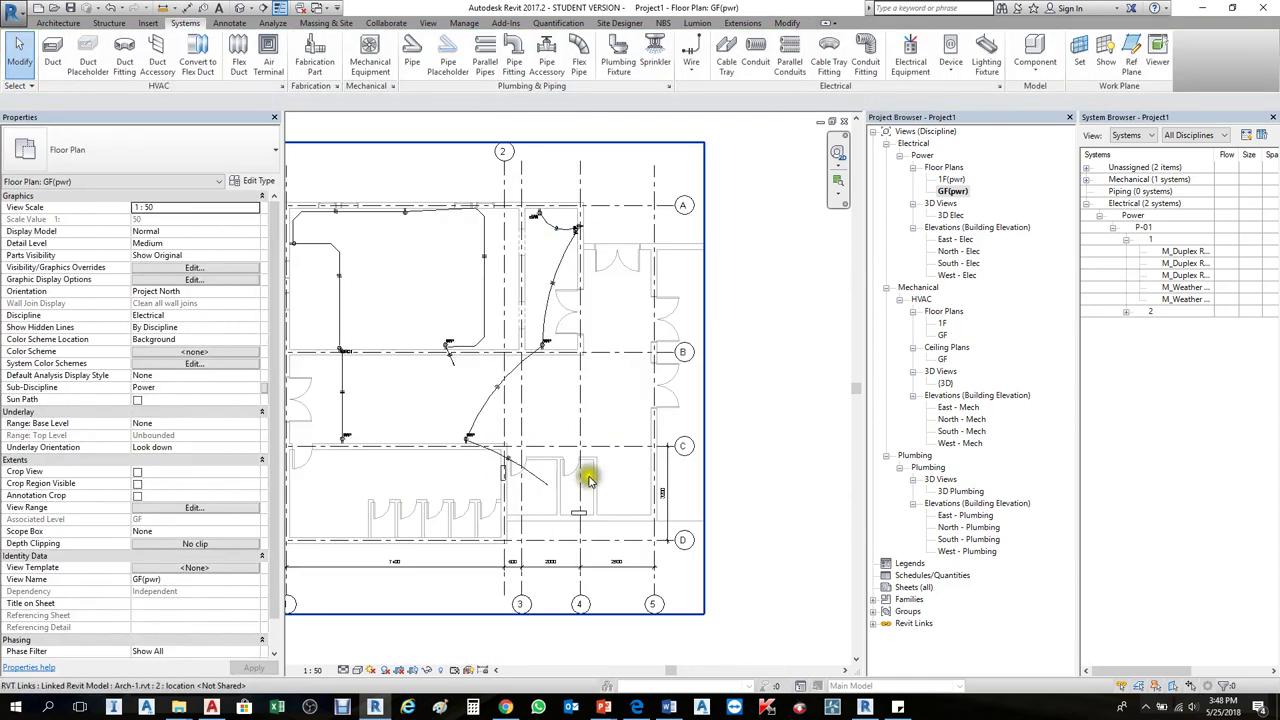
Step: Examine circuits 1 and 2 of panel P-01 in the System Browser, including the receptacles assigned to circuit 2
{"action": "middle_click_drag", "start_coordinate": [481, 463], "coordinate": [851, 286]}
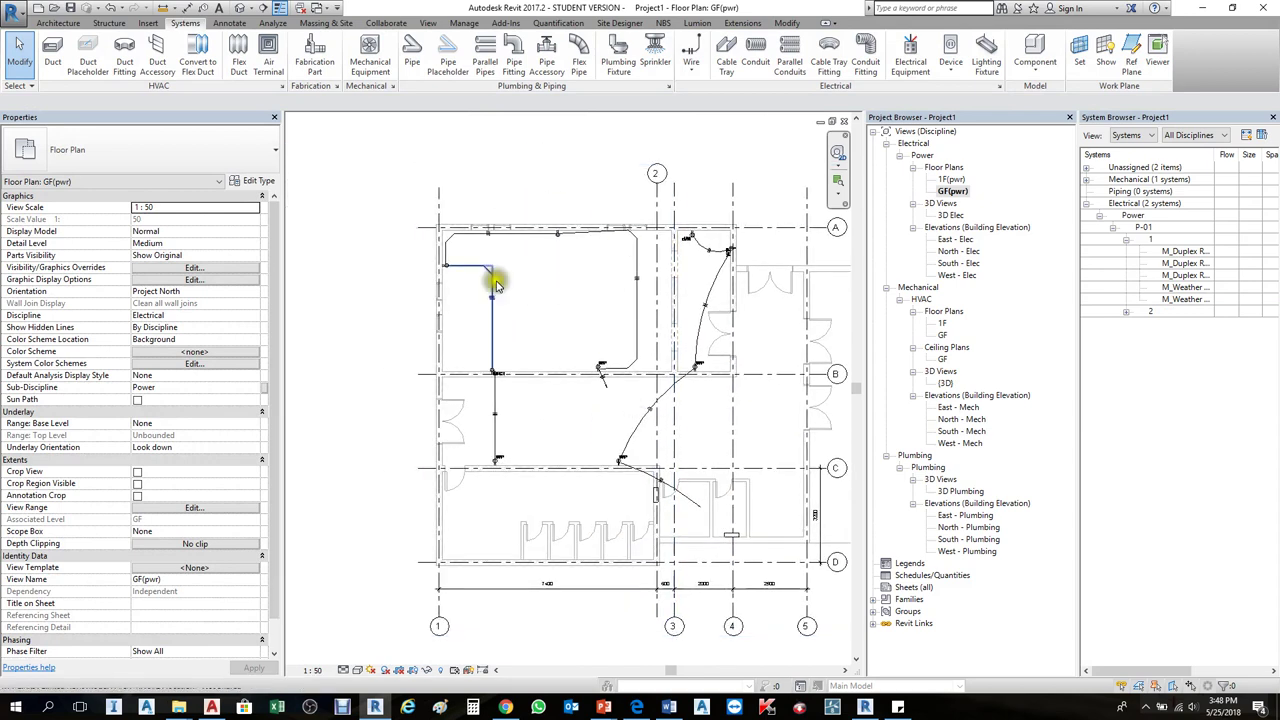
{"action": "scroll", "coordinate": [745, 540], "scroll_direction": "up", "scroll_amount": 1}
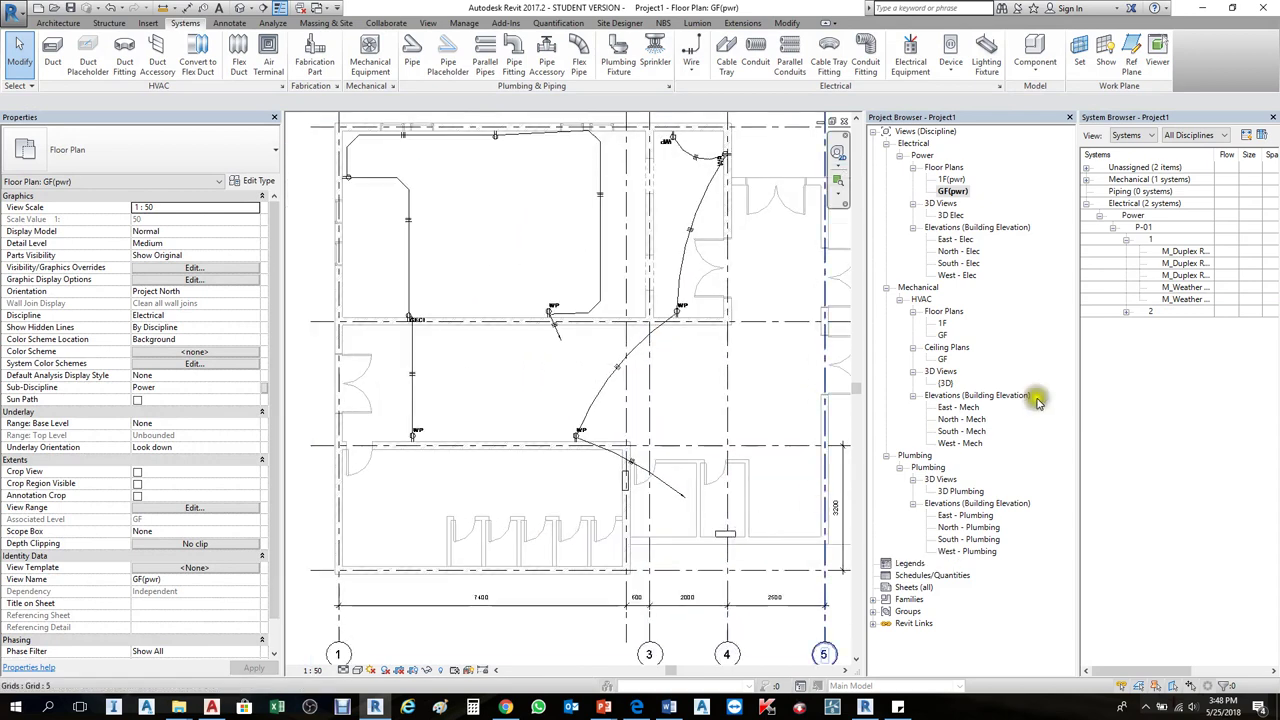
{"action": "left_click", "coordinate": [1100, 216]}
{"action": "left_click", "coordinate": [1087, 204]}
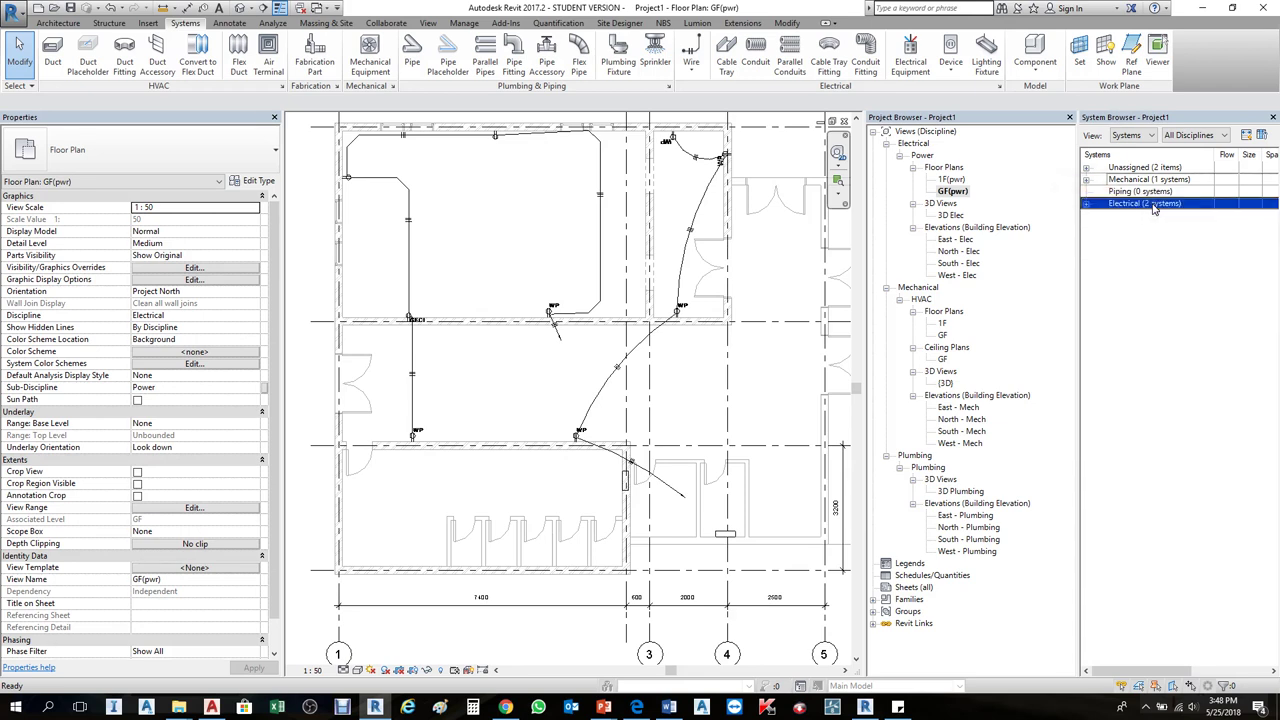
{"action": "left_click", "coordinate": [1087, 204]}
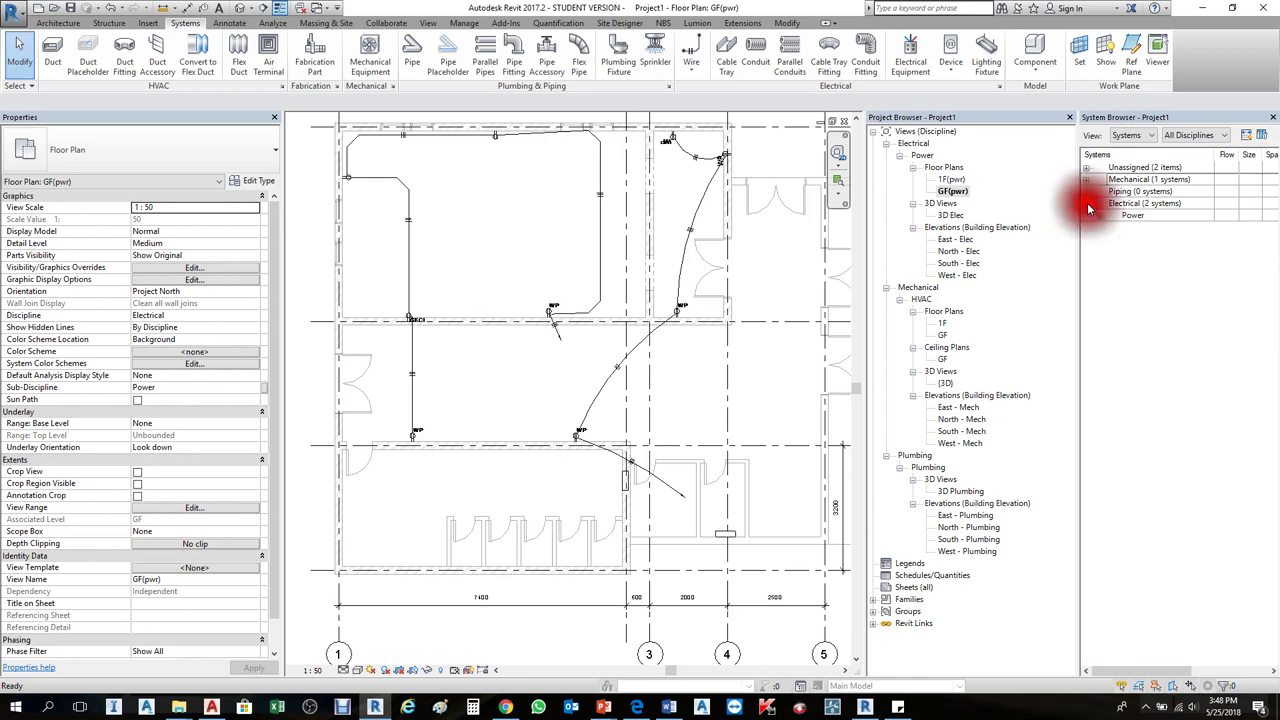
{"action": "left_click", "coordinate": [1100, 216]}
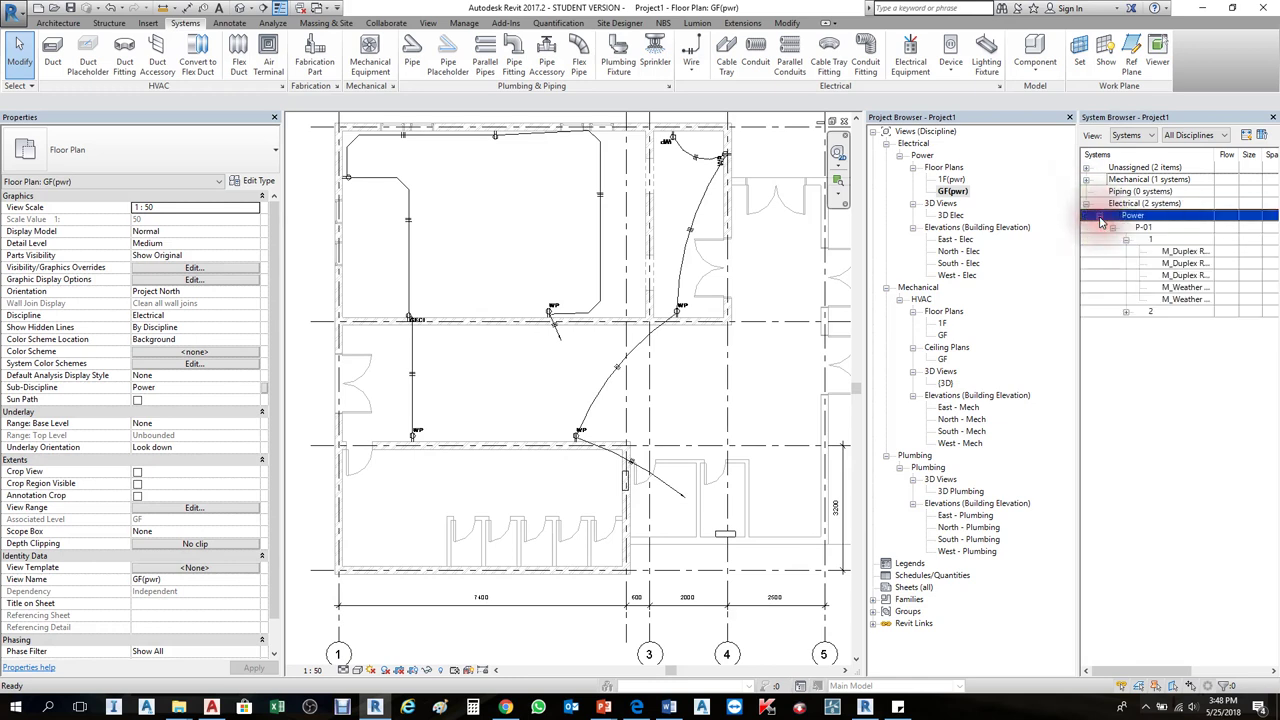
{"action": "left_click", "coordinate": [1150, 240]}
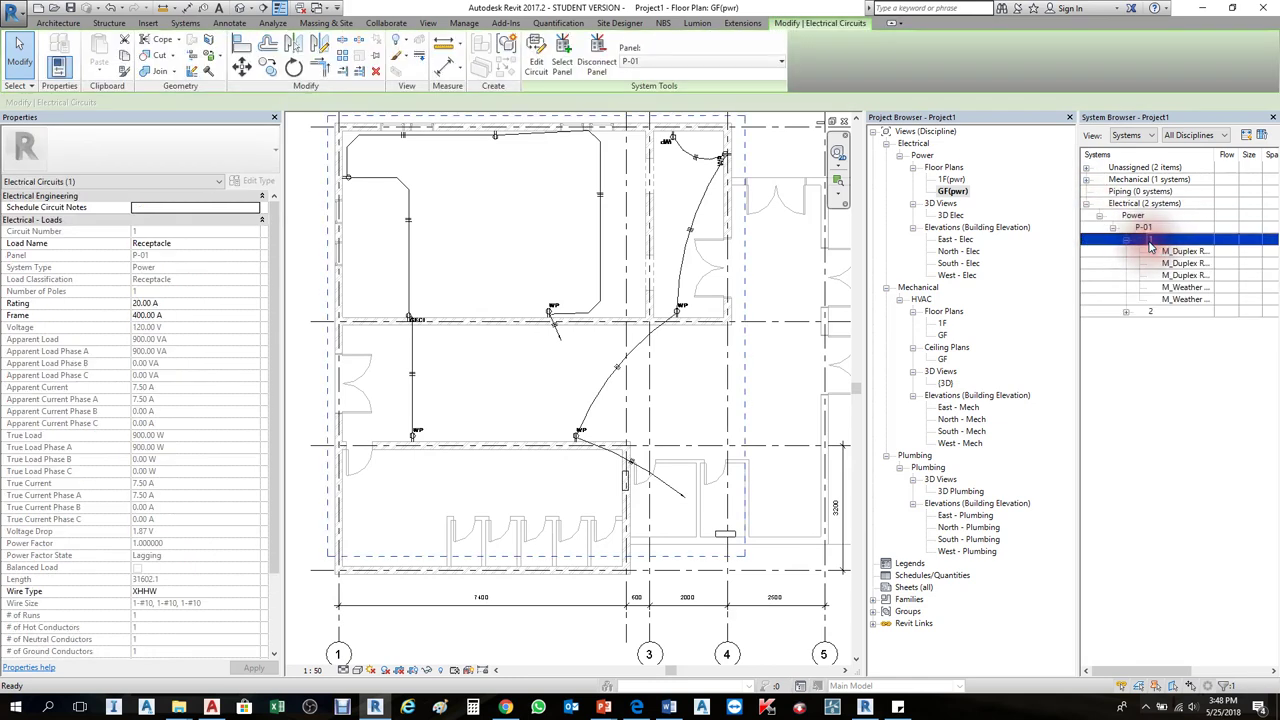
{"action": "left_click", "coordinate": [1157, 314], "text": "ctrl"}
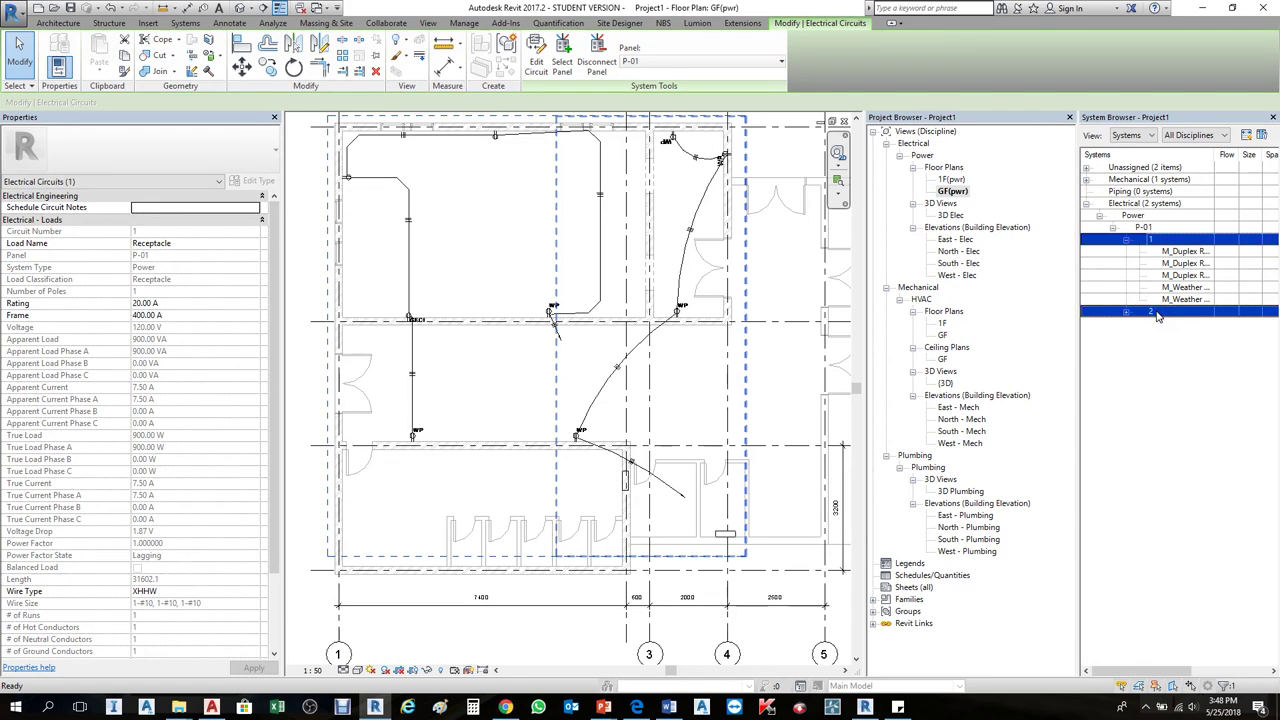
{"action": "left_click", "coordinate": [1157, 314]}
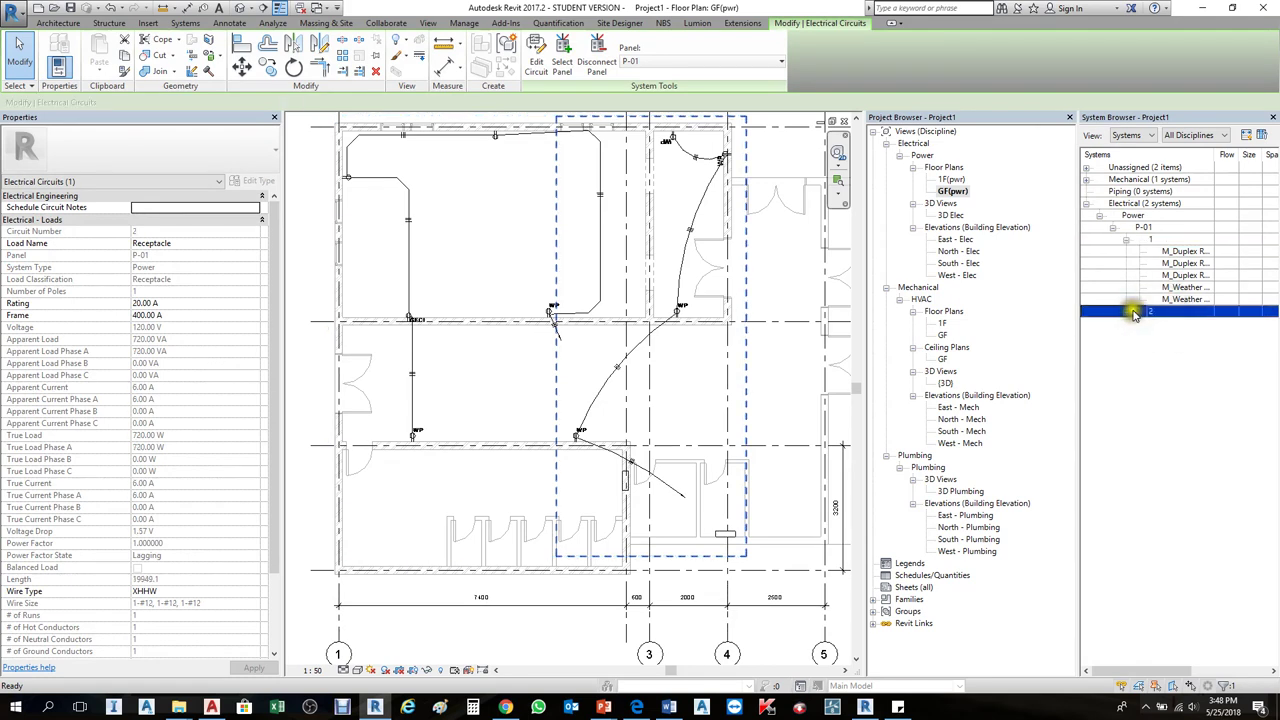
{"action": "left_click", "coordinate": [1126, 312]}
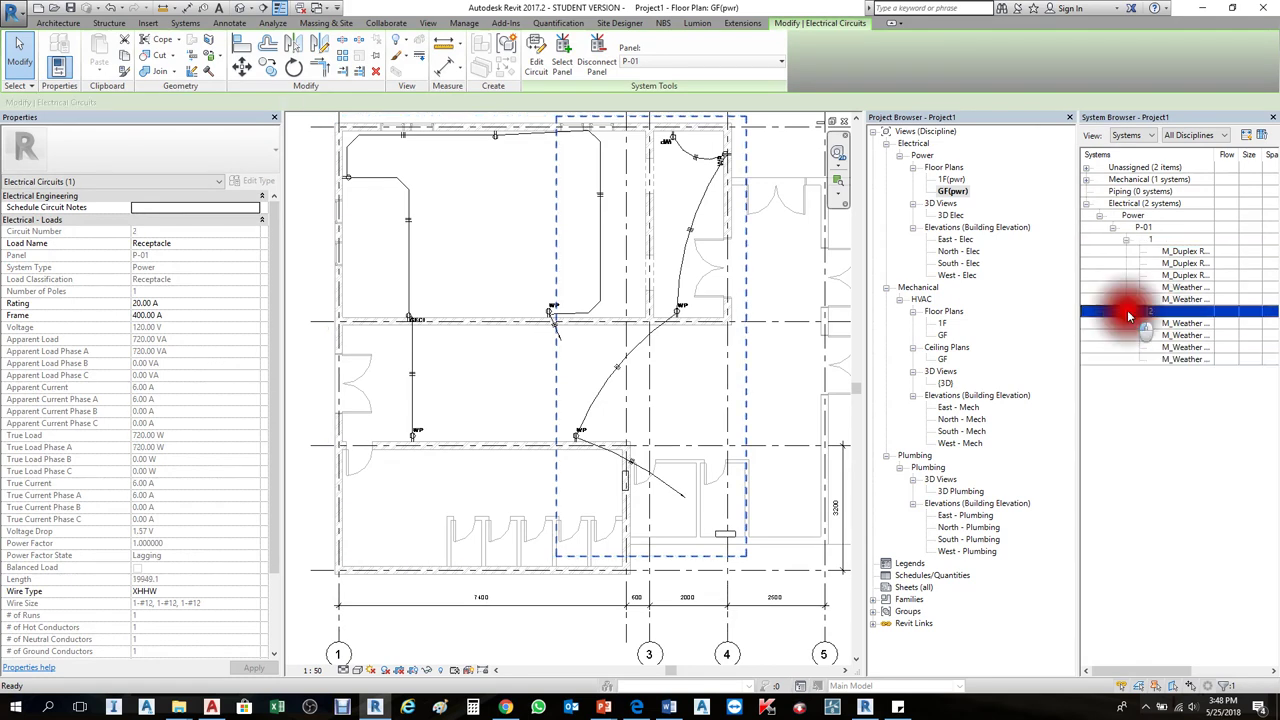
Step: Try to delete circuit 2 of panel P-01 after checking its receptacles in the System Browser
{"action": "left_click", "coordinate": [1185, 325], "text": "ctrl"}
{"action": "left_click", "coordinate": [1180, 373]}
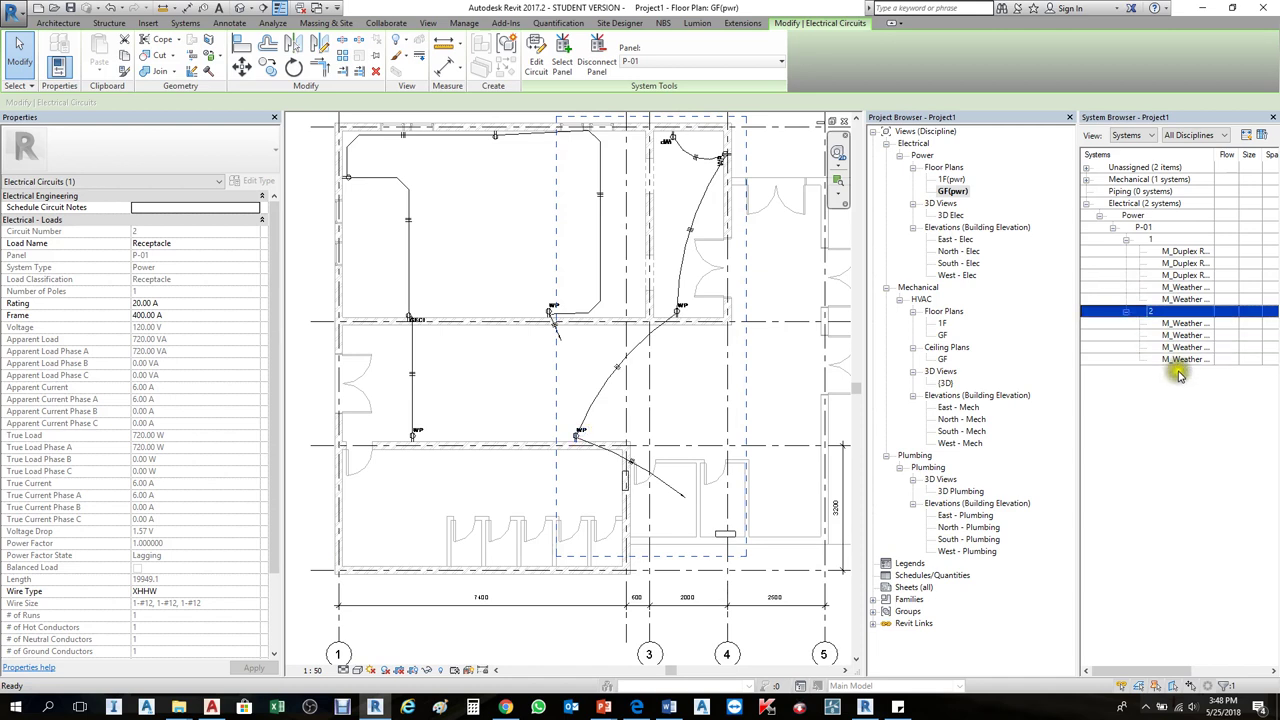
{"action": "left_click", "coordinate": [1178, 250], "text": "ctrl"}
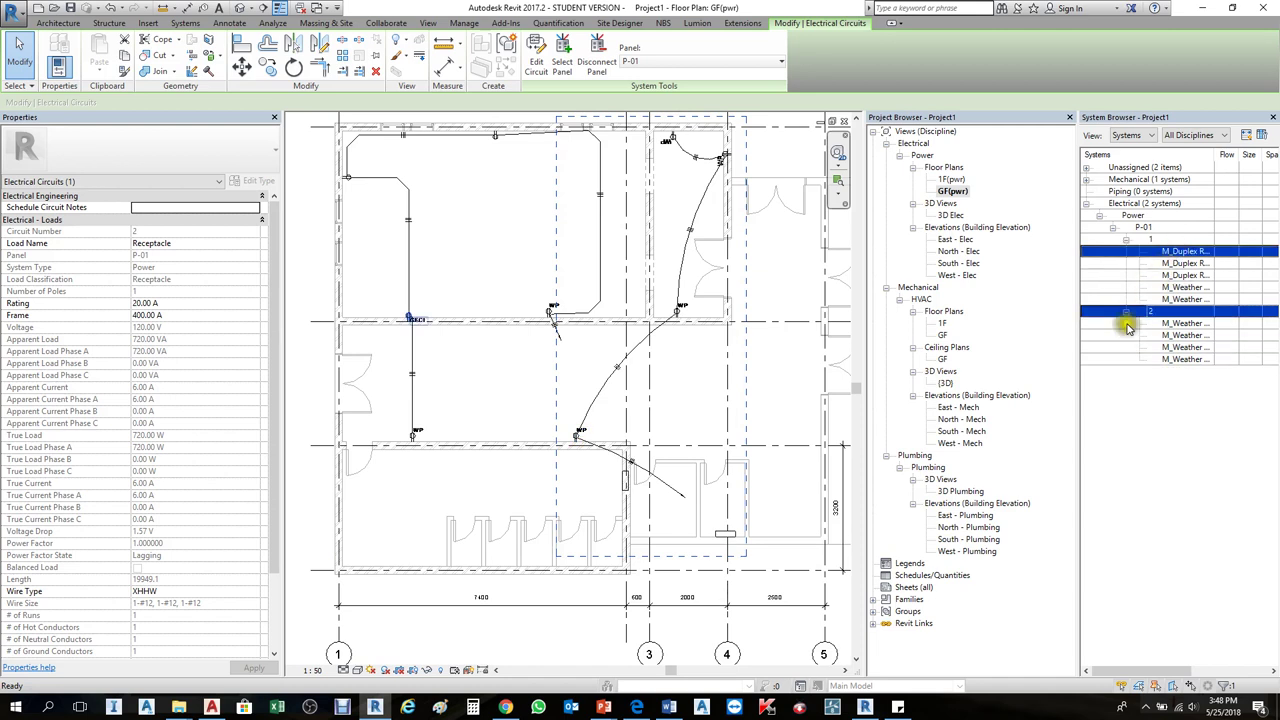
{"action": "left_click", "coordinate": [1093, 373]}
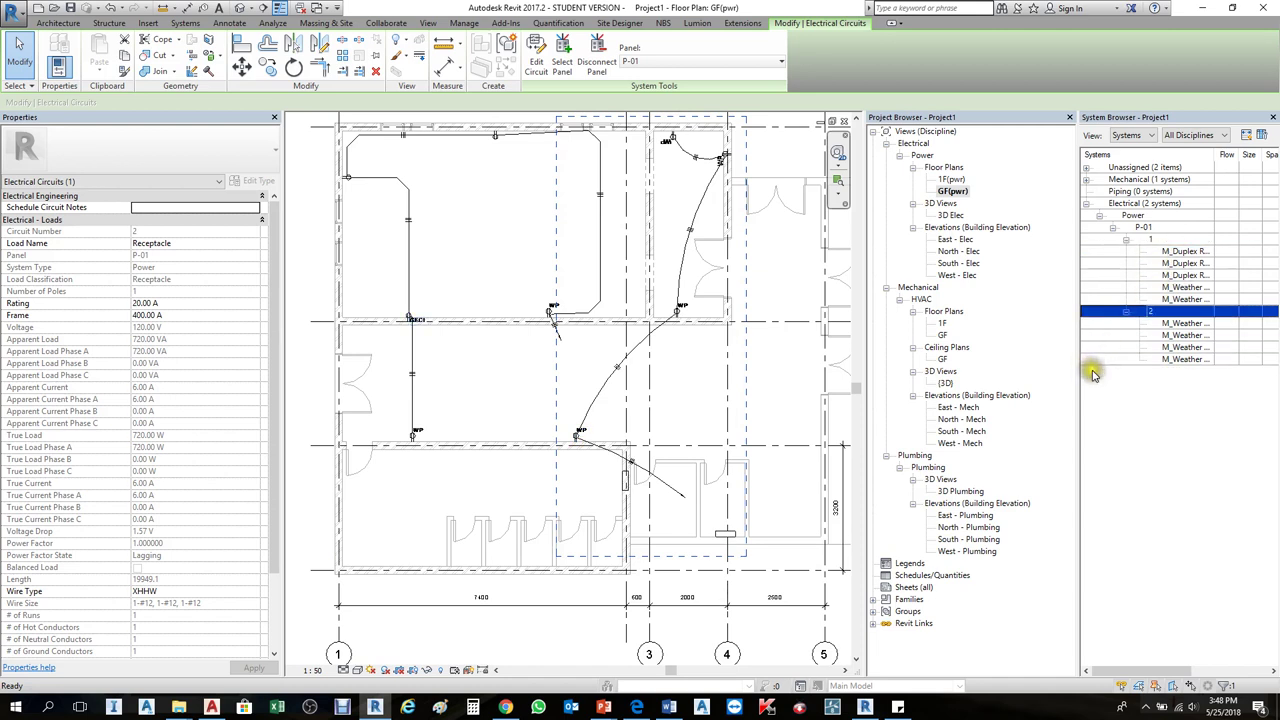
{"action": "left_click", "coordinate": [1160, 380]}
{"action": "left_click", "coordinate": [1158, 313]}
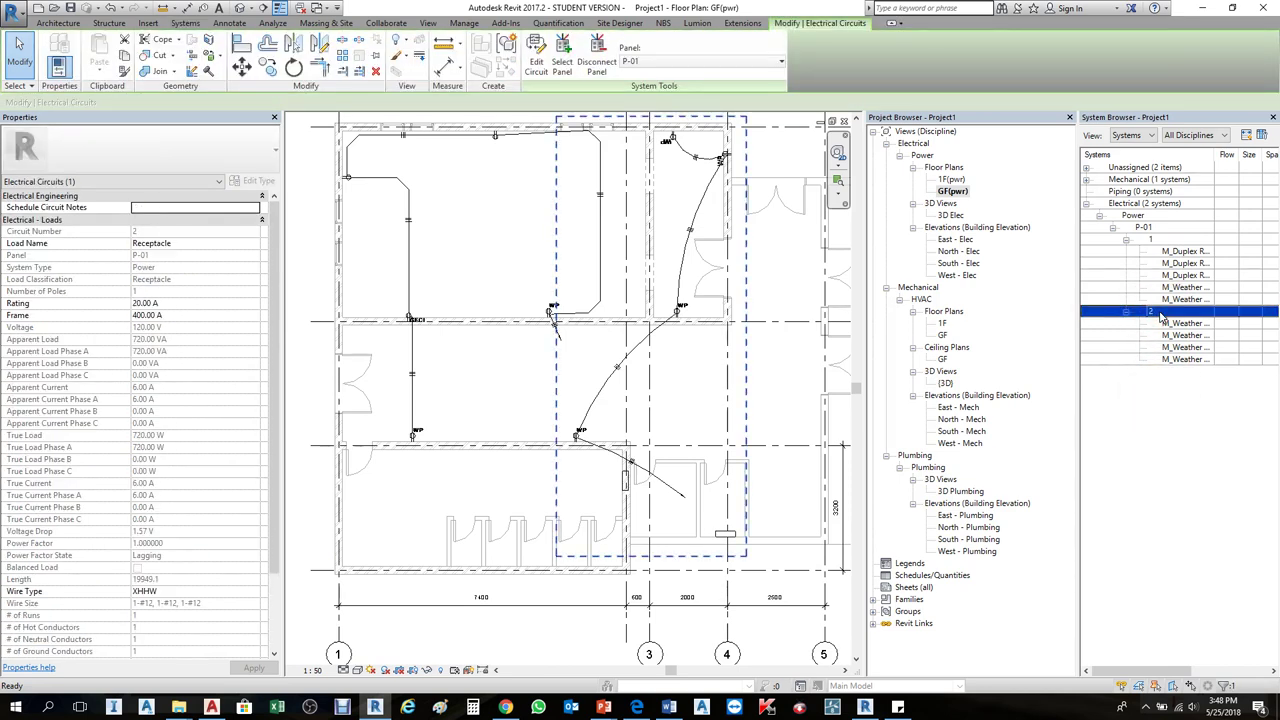
{"action": "key", "text": "Delete"}
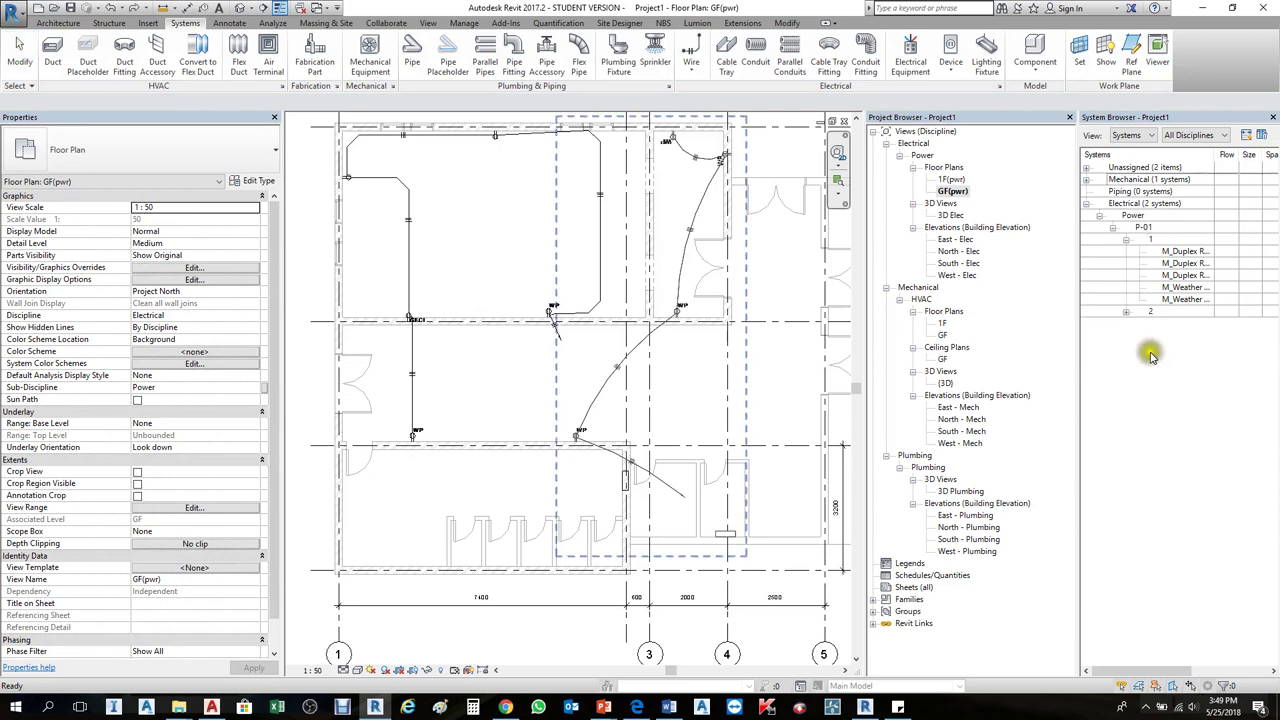
Step: Check the home run arrow of circuit 2 in the plan and delete circuit 2 from panel P-01
{"action": "scroll", "coordinate": [755, 515], "scroll_direction": "up", "scroll_amount": 1}
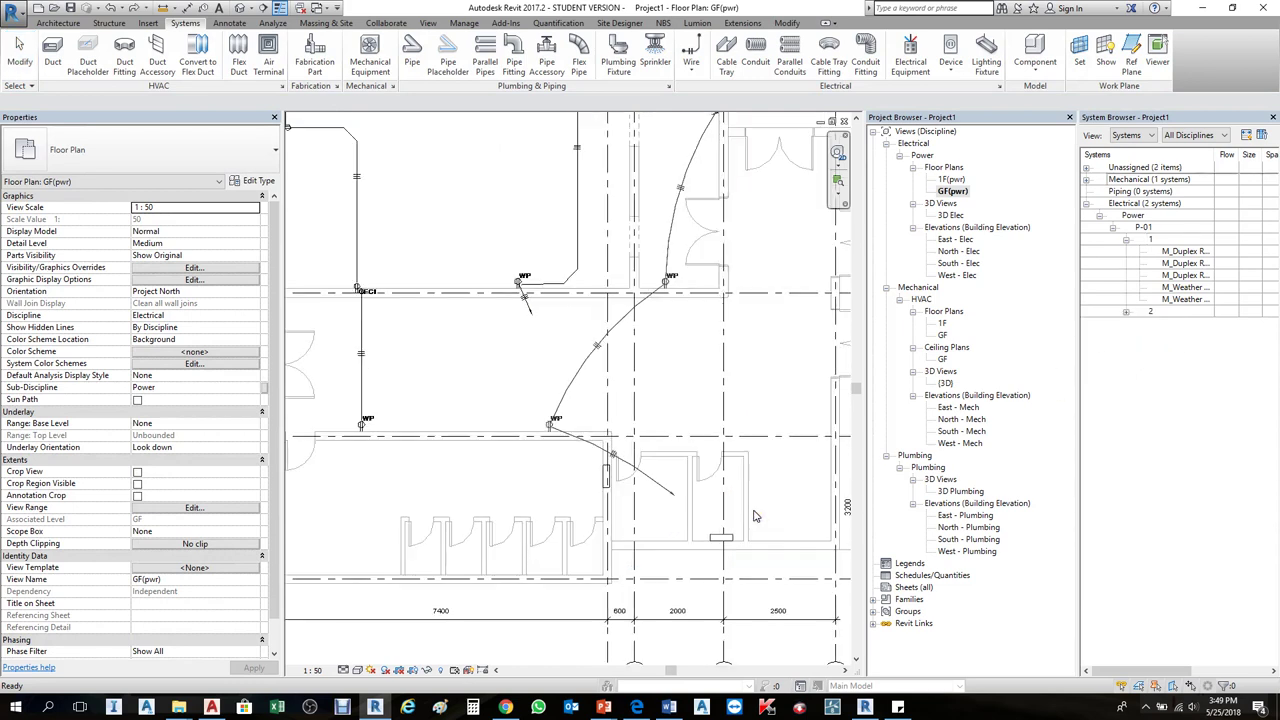
{"action": "scroll", "coordinate": [718, 514], "scroll_direction": "up", "scroll_amount": 4}
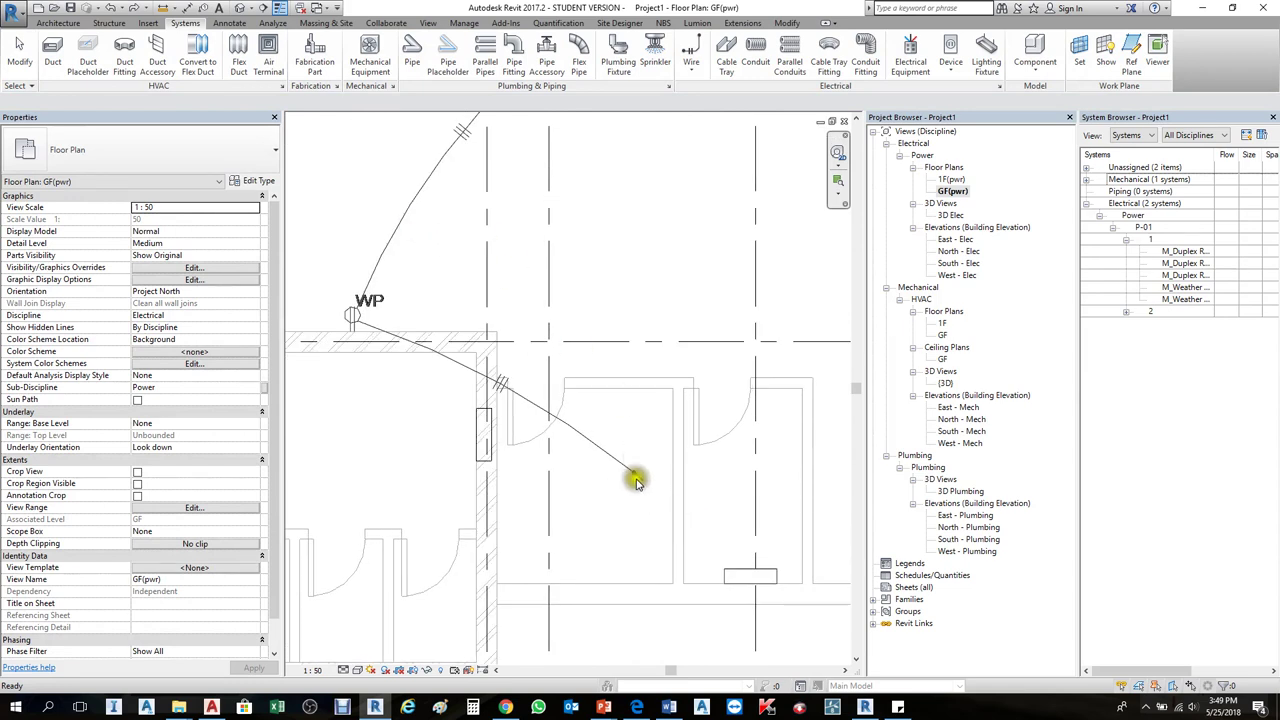
{"action": "scroll", "coordinate": [642, 483], "scroll_direction": "up", "scroll_amount": 1}
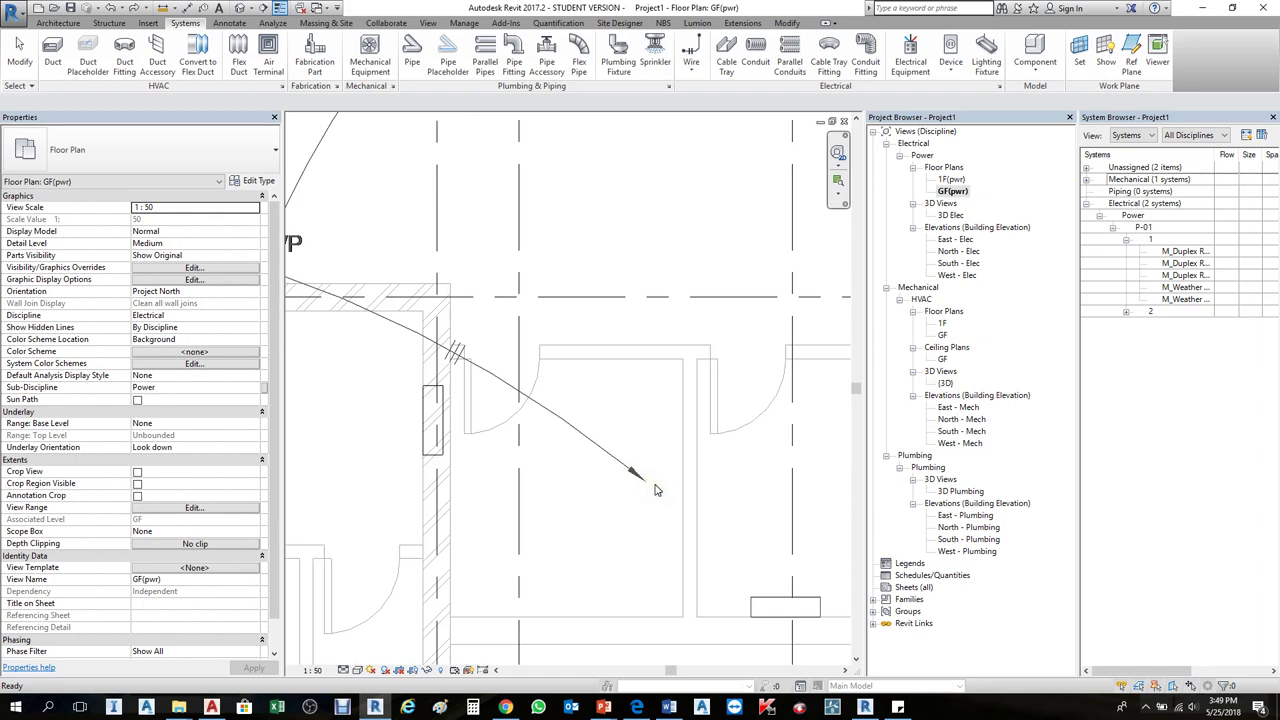
{"action": "left_click", "coordinate": [1150, 312]}
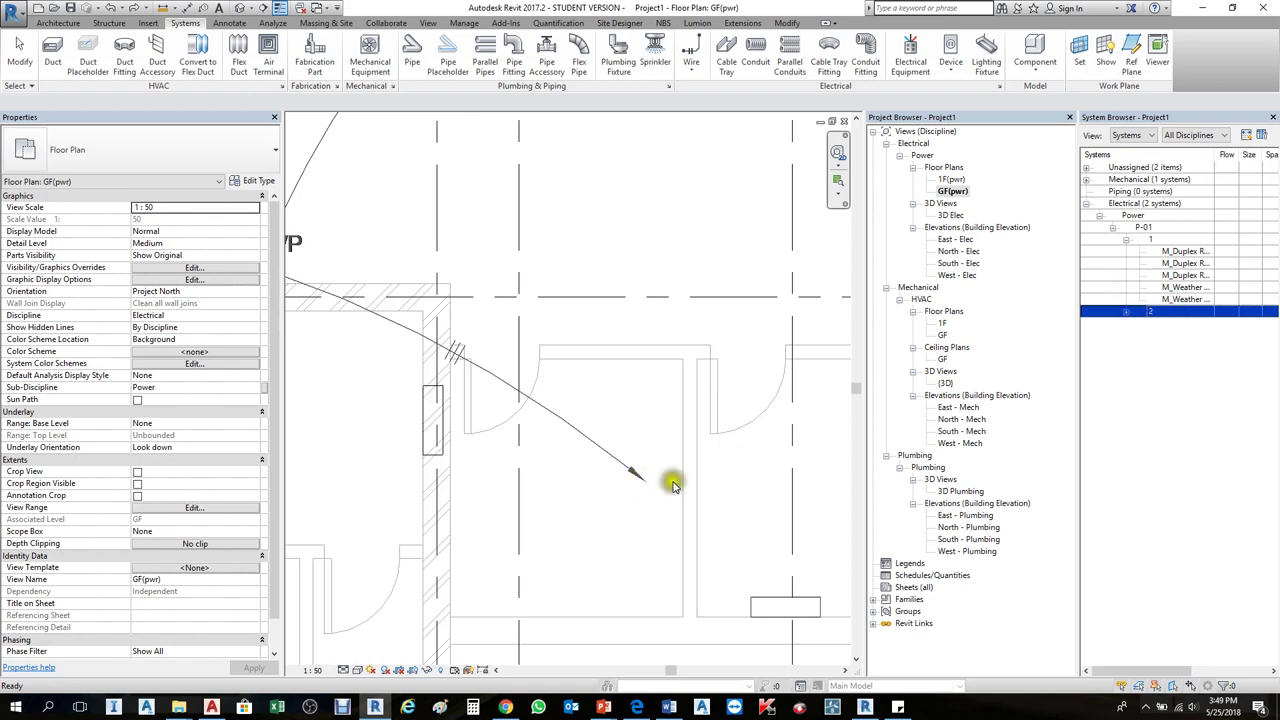
{"action": "left_click", "coordinate": [1157, 343]}
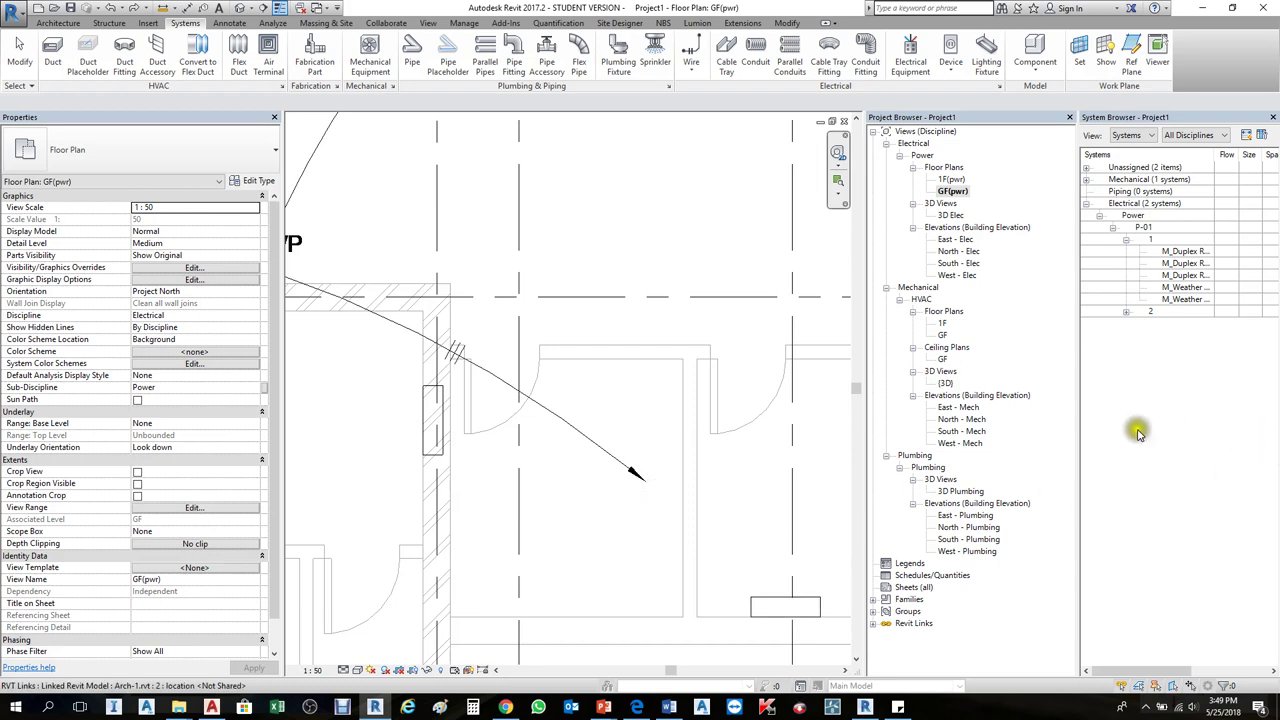
{"action": "key", "text": "Escape"}
{"action": "left_click", "coordinate": [1127, 313]}
{"action": "left_click", "coordinate": [1154, 313]}
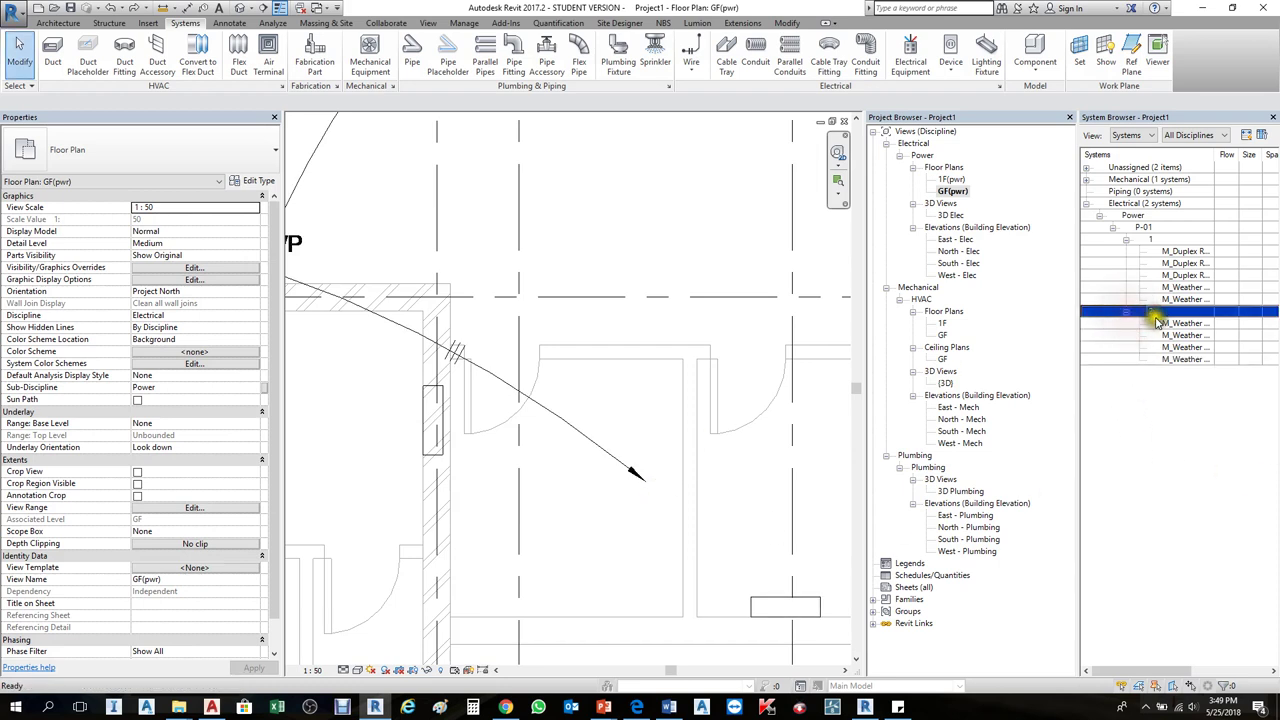
{"action": "left_click", "coordinate": [1185, 323]}
{"action": "left_click", "coordinate": [1160, 313]}
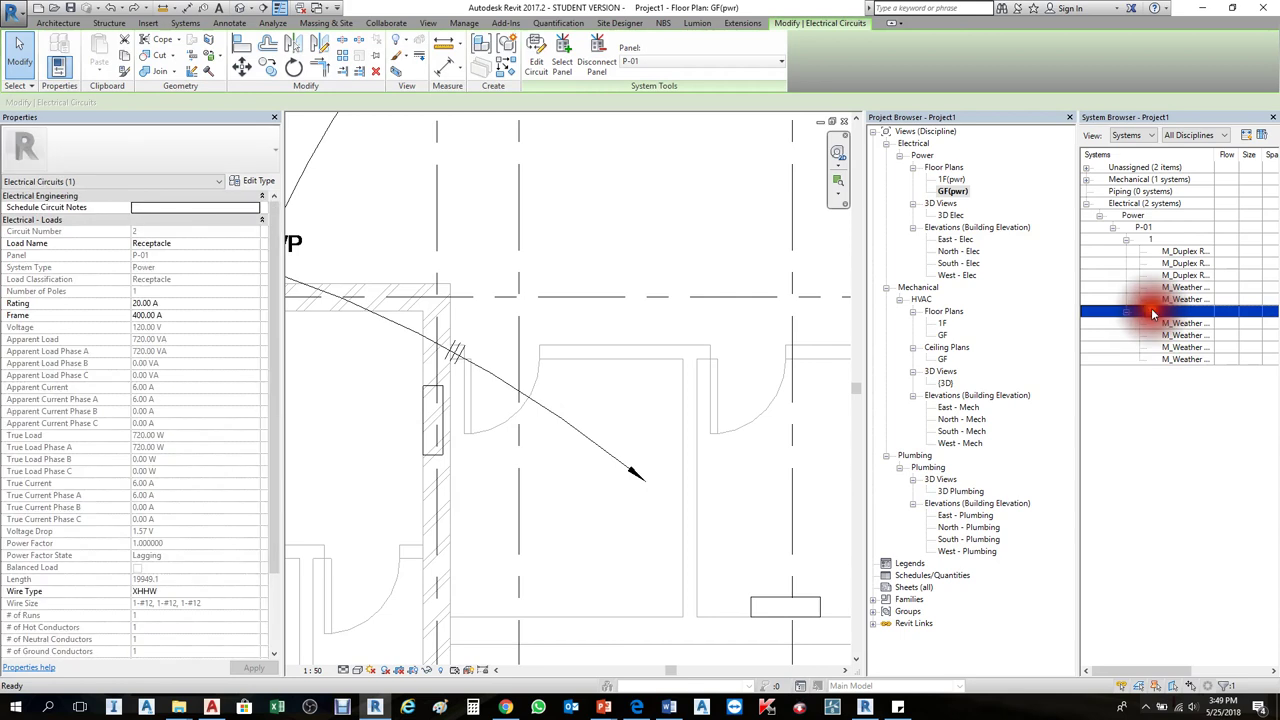
{"action": "key", "text": "Delete"}
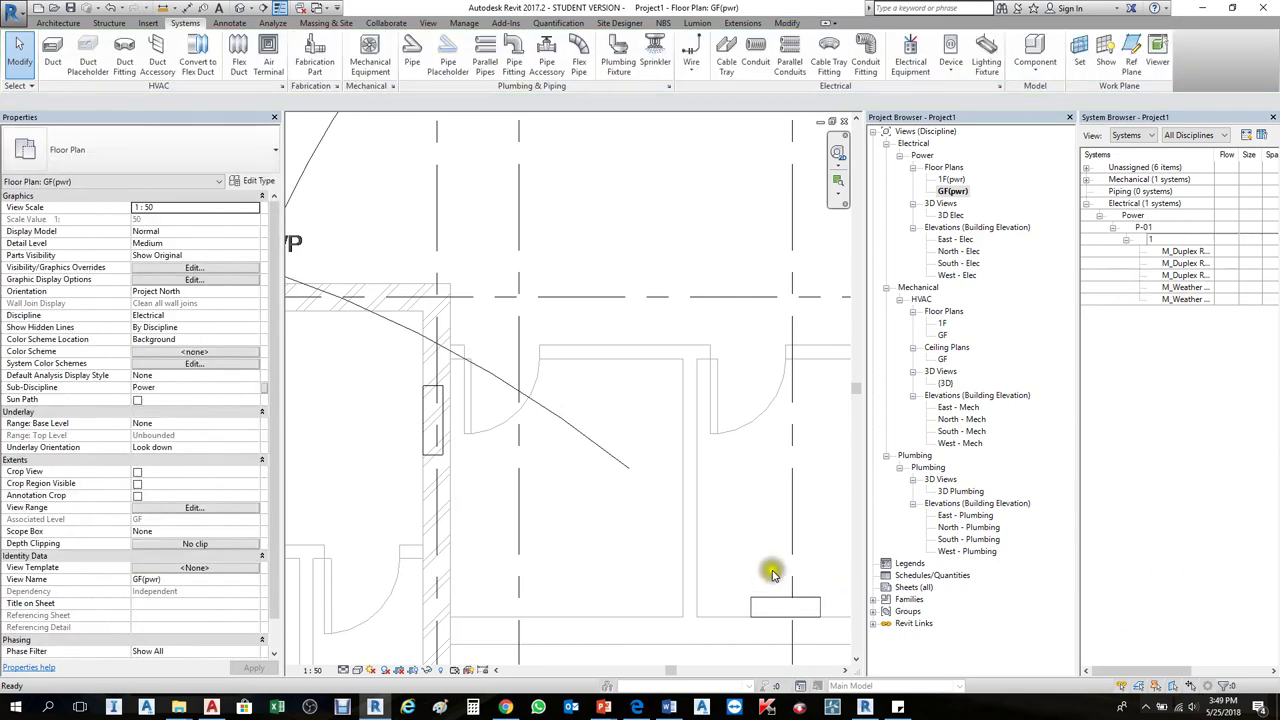
Step: Delete the four leftover arc wires that connected the weatherproof receptacles of the removed circuit
{"action": "scroll", "coordinate": [708, 546], "scroll_direction": "down", "scroll_amount": 4}
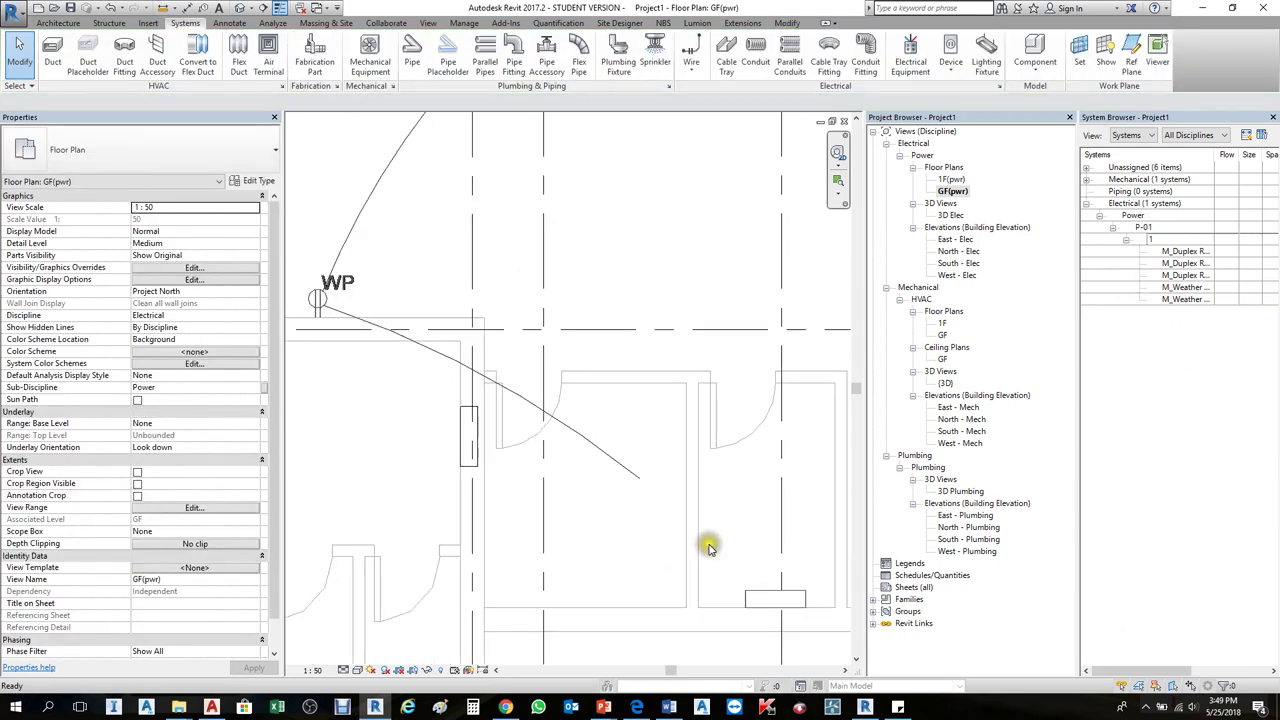
{"action": "scroll", "coordinate": [628, 500], "scroll_direction": "down", "scroll_amount": 2}
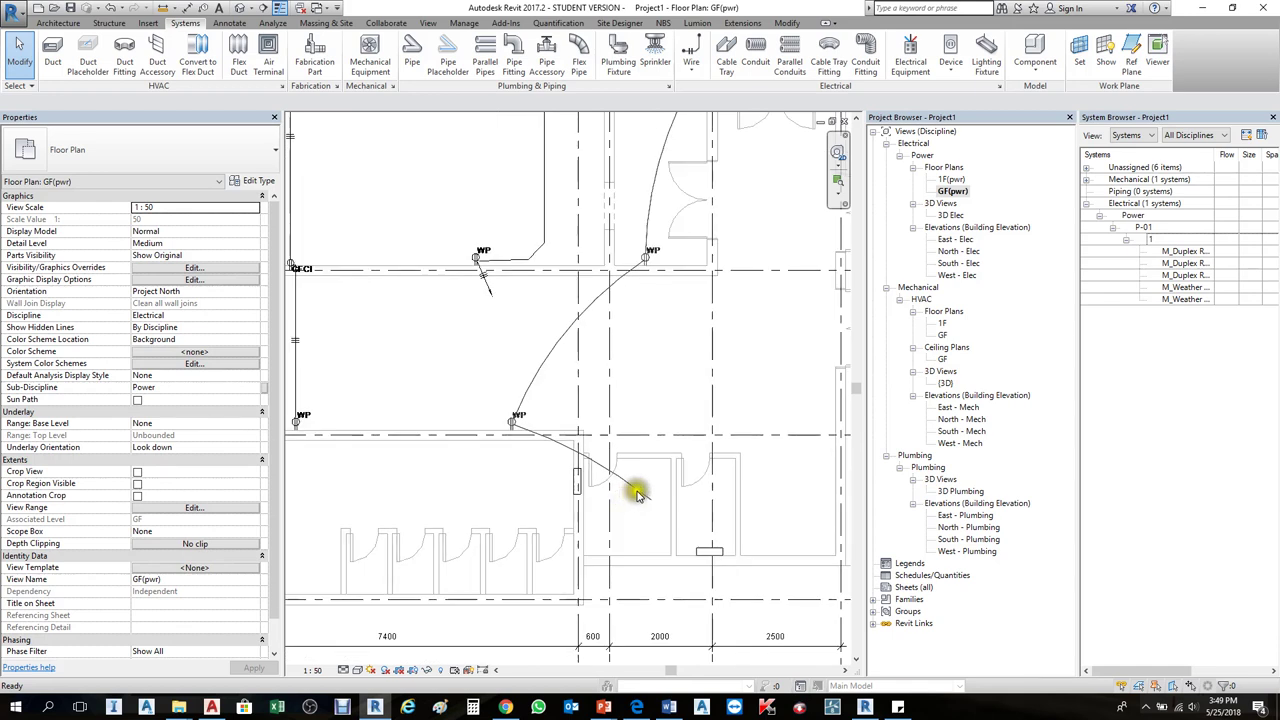
{"action": "scroll", "coordinate": [633, 291], "scroll_direction": "down", "scroll_amount": 4}
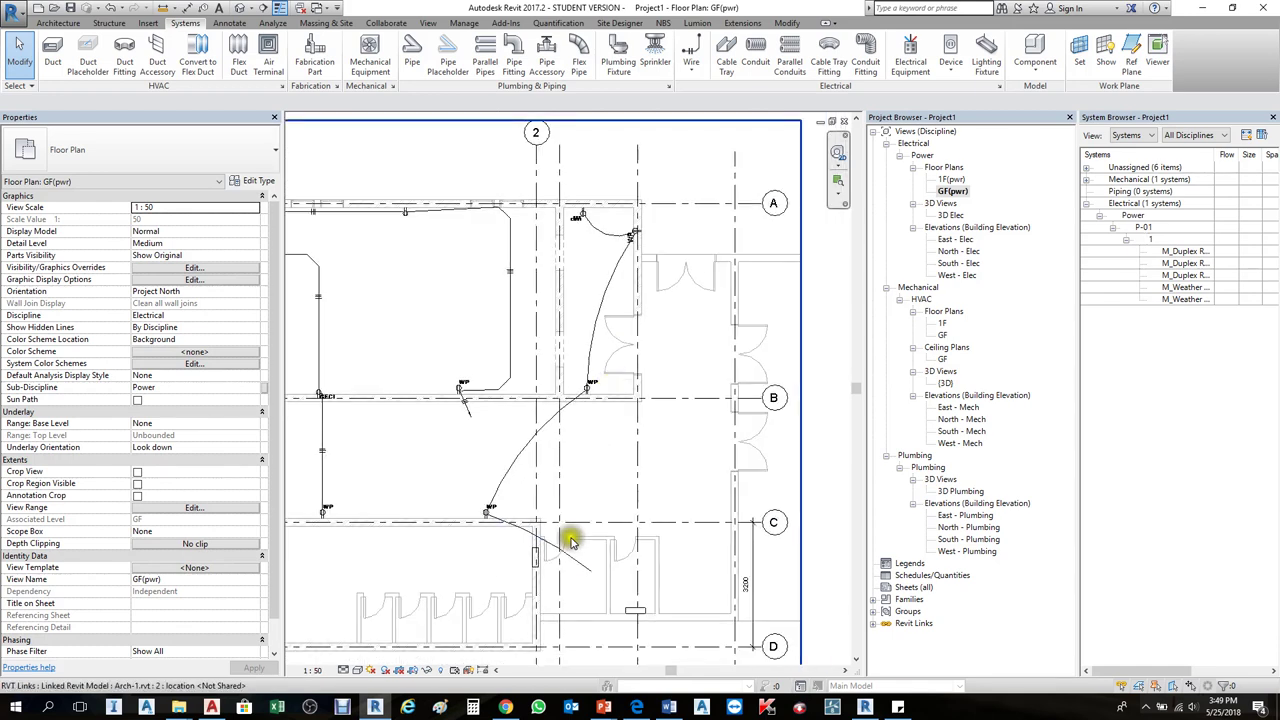
{"action": "left_click", "coordinate": [577, 563]}
{"action": "left_click", "coordinate": [523, 443], "text": "ctrl"}
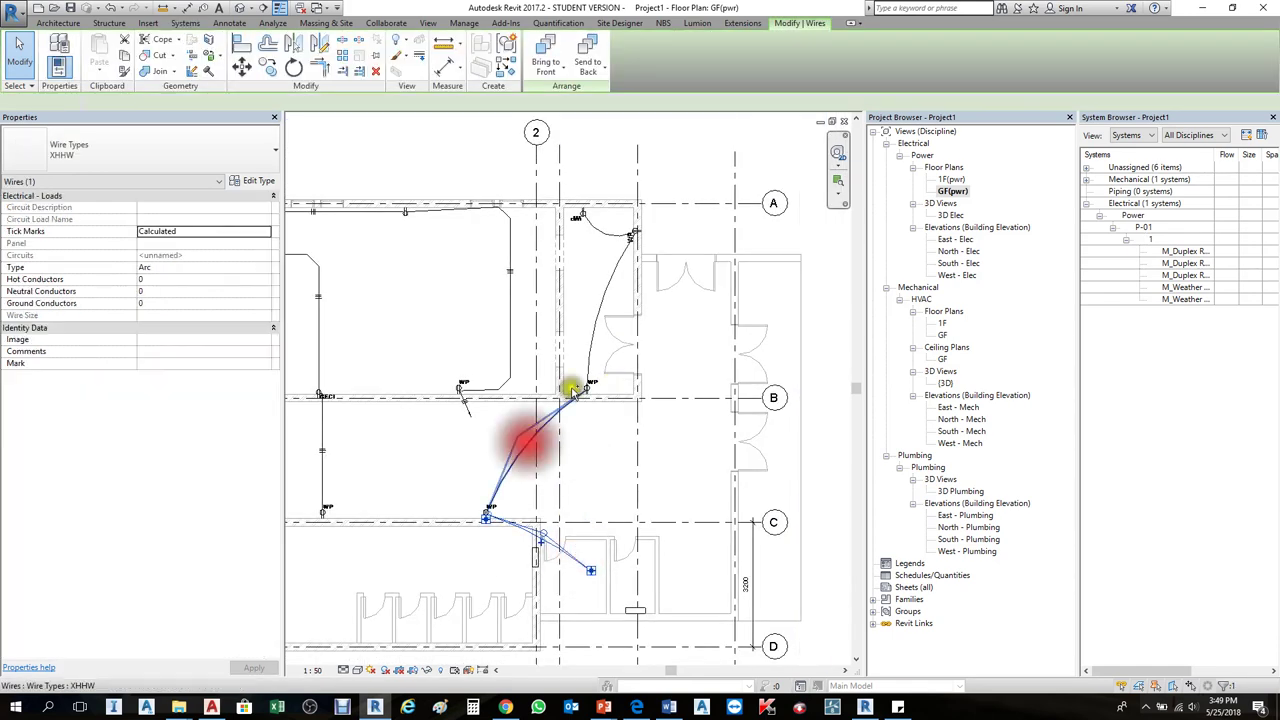
{"action": "left_click", "coordinate": [597, 335], "text": "ctrl"}
{"action": "left_click", "coordinate": [608, 225], "text": "ctrl"}
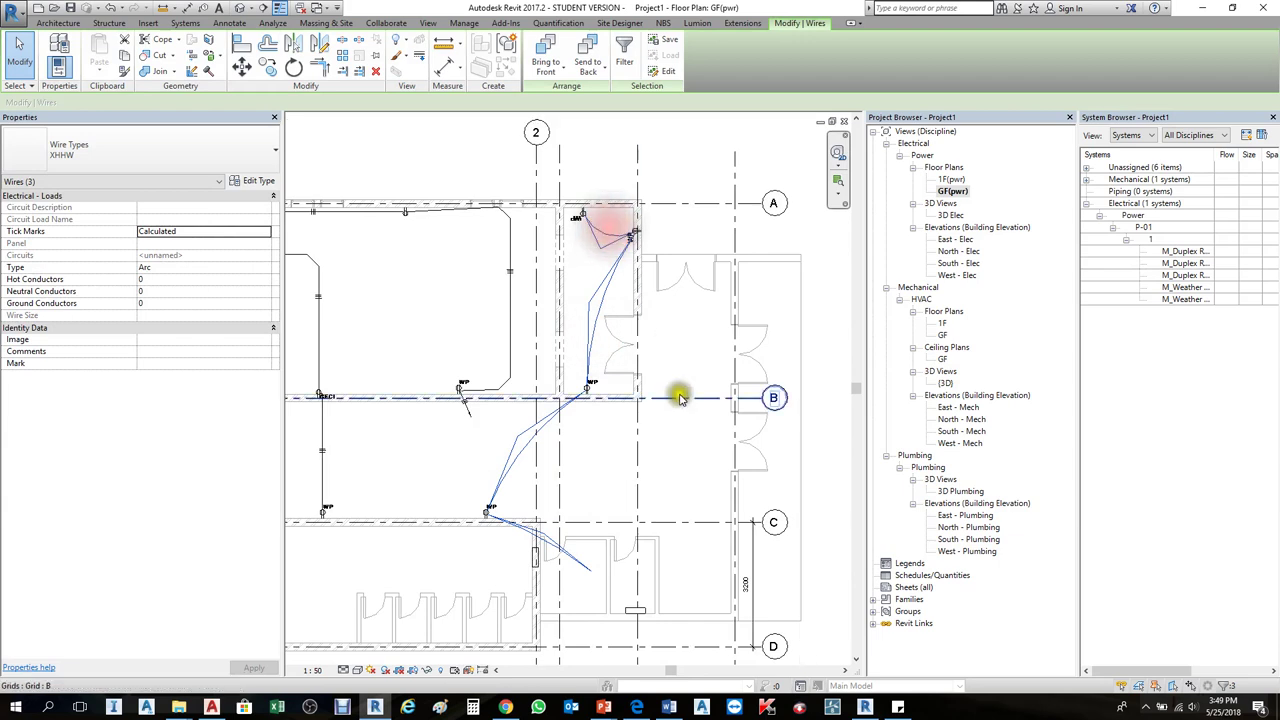
{"action": "key", "text": "Delete"}
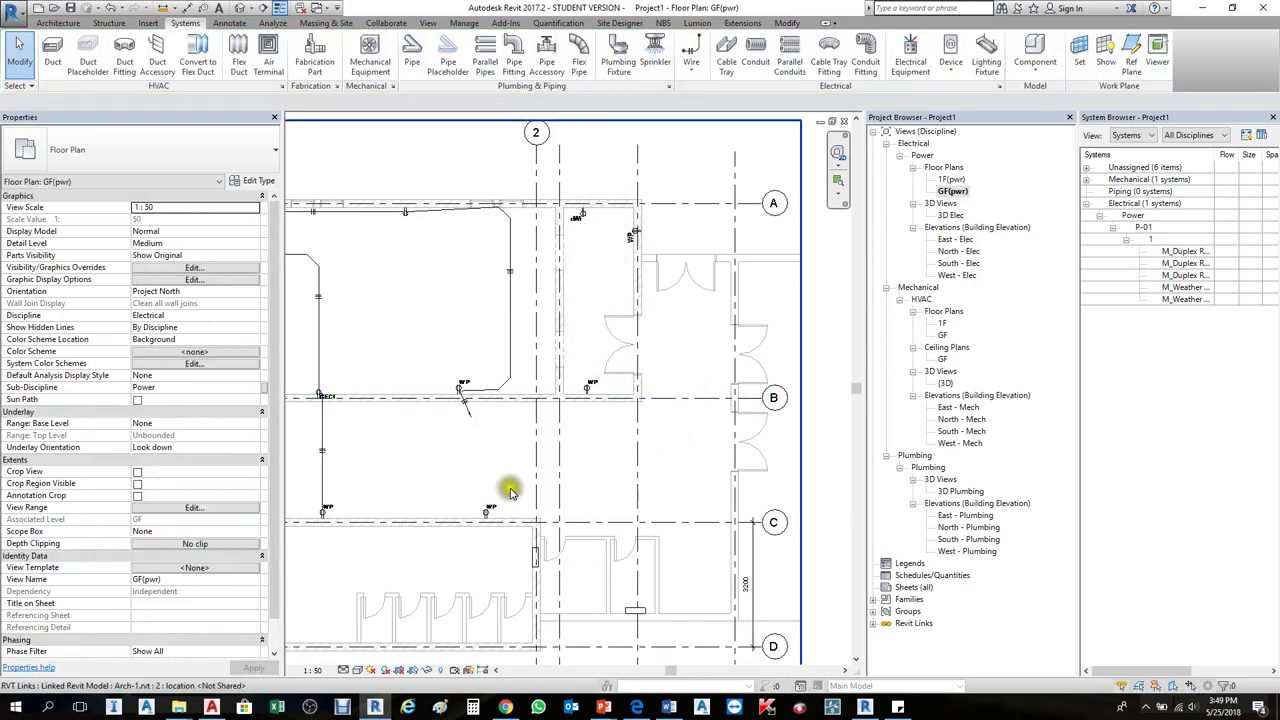
Step: Compare the uncircuited weatherproof receptacle on the grid C wall with the circuit 1 receptacle on grid B and its chamfered wire
{"action": "left_click", "coordinate": [487, 514]}
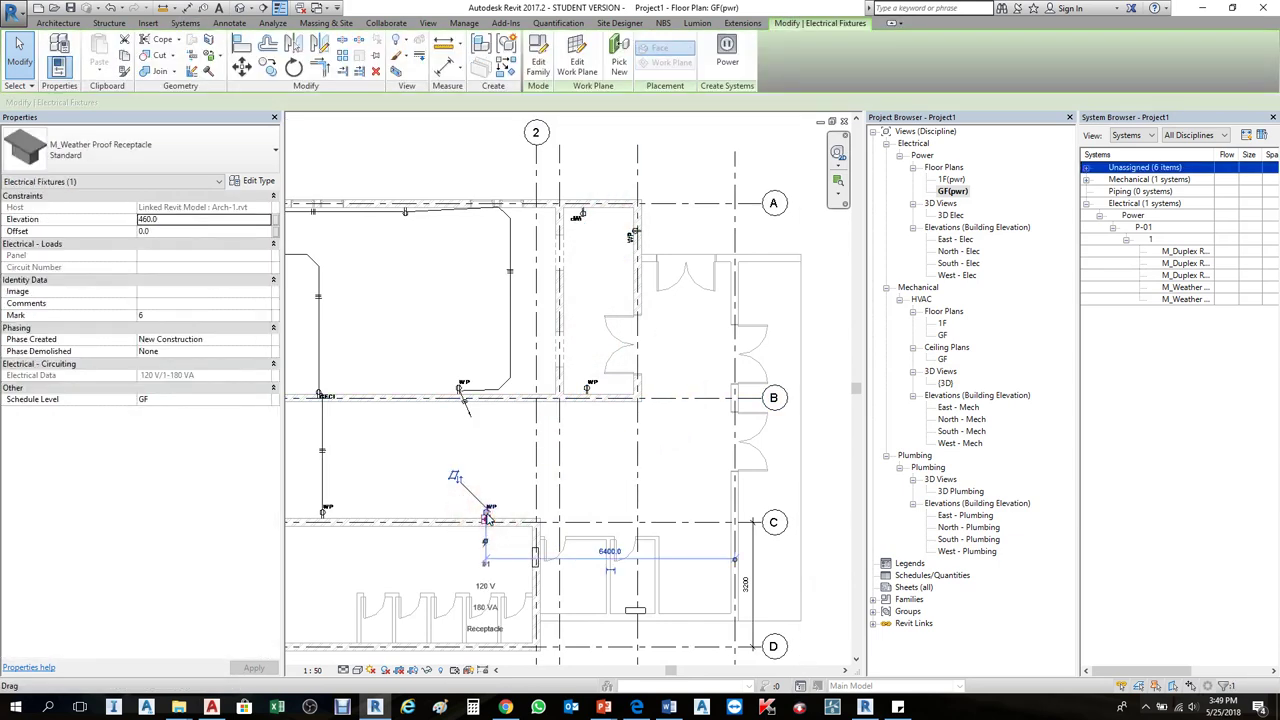
{"action": "scroll", "coordinate": [482, 533], "scroll_direction": "up", "scroll_amount": 3}
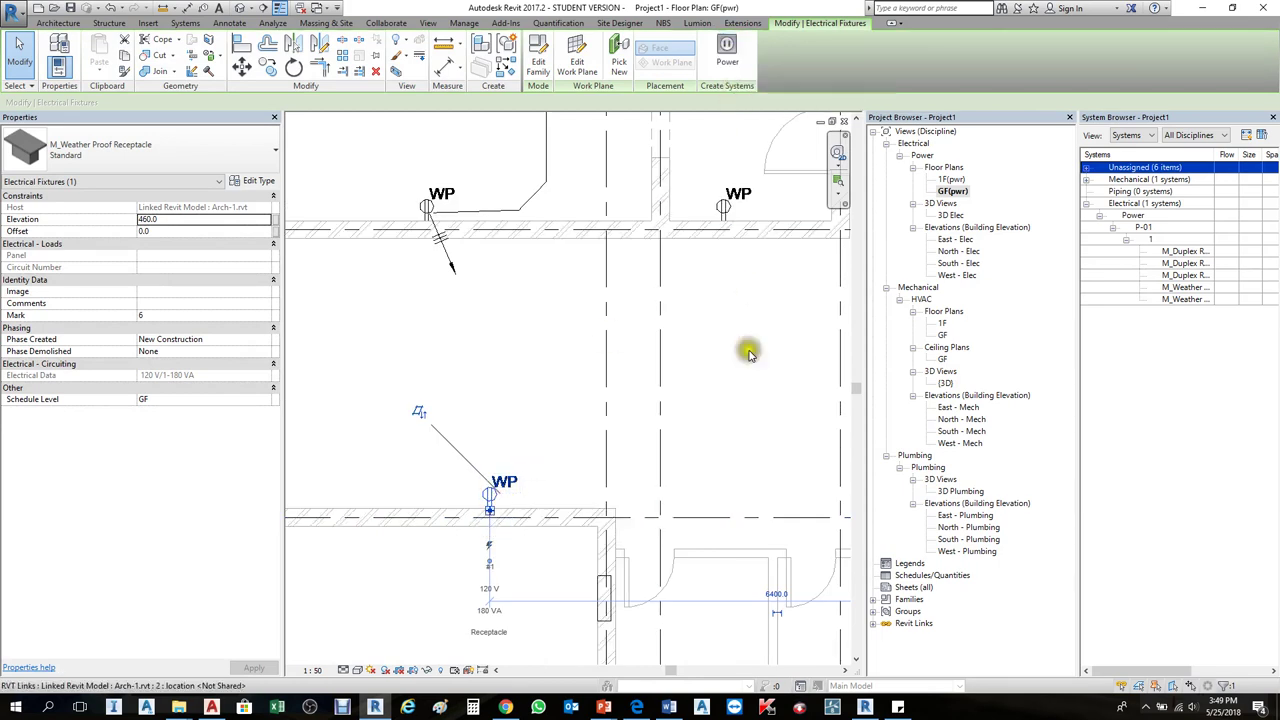
{"action": "left_click", "coordinate": [749, 409]}
{"action": "scroll", "coordinate": [614, 337], "scroll_direction": "down", "scroll_amount": 4}
{"action": "key", "text": "Escape"}
{"action": "scroll", "coordinate": [620, 330], "scroll_direction": "up", "scroll_amount": 3}
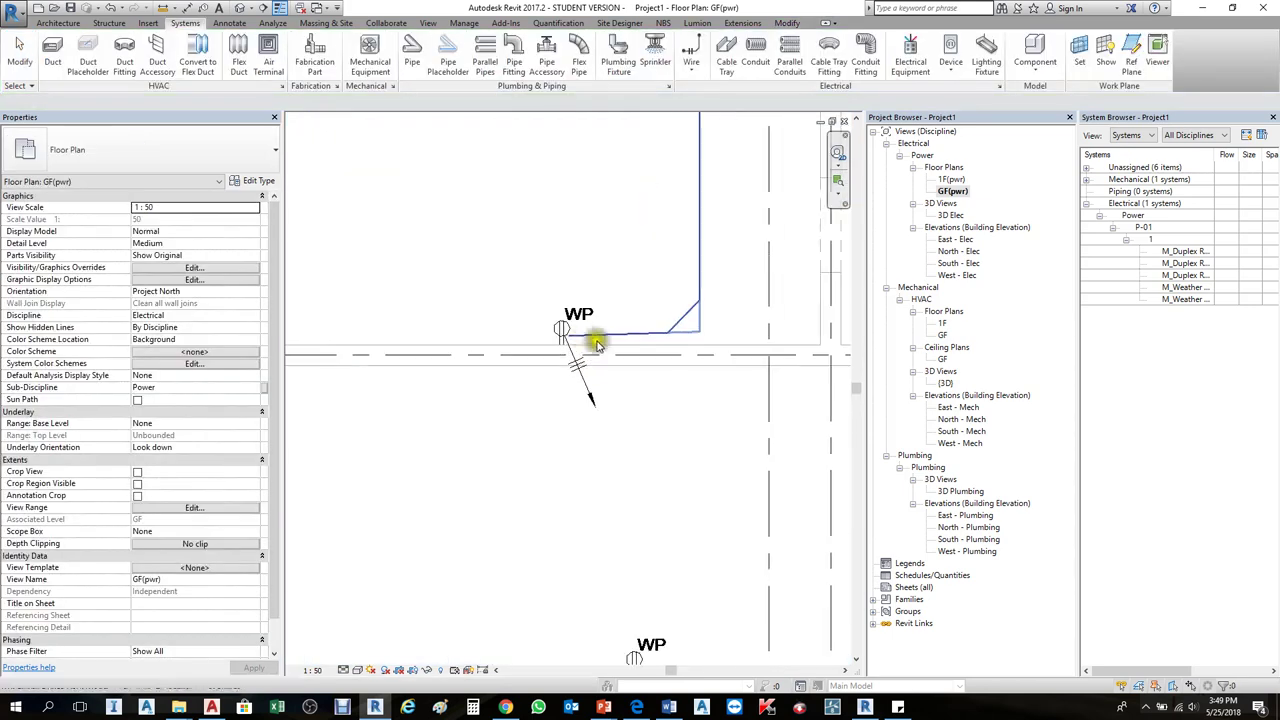
{"action": "left_click", "coordinate": [563, 328]}
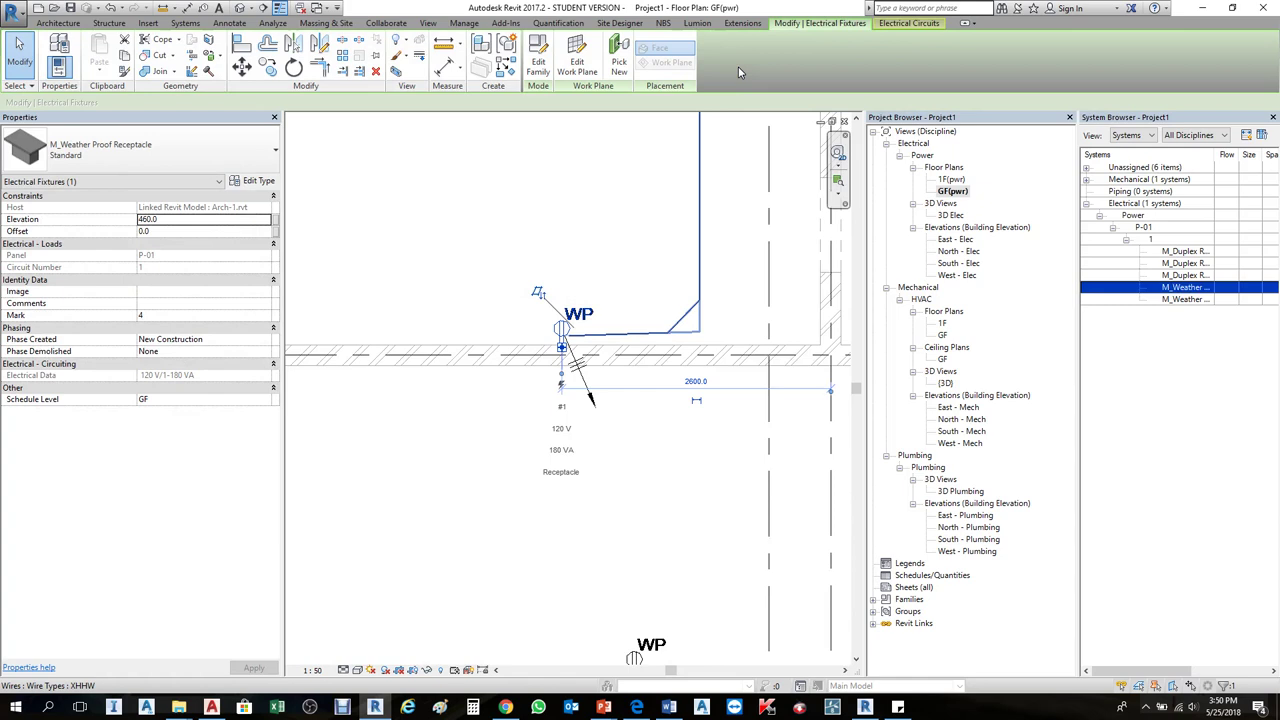
{"action": "key", "text": "Escape"}
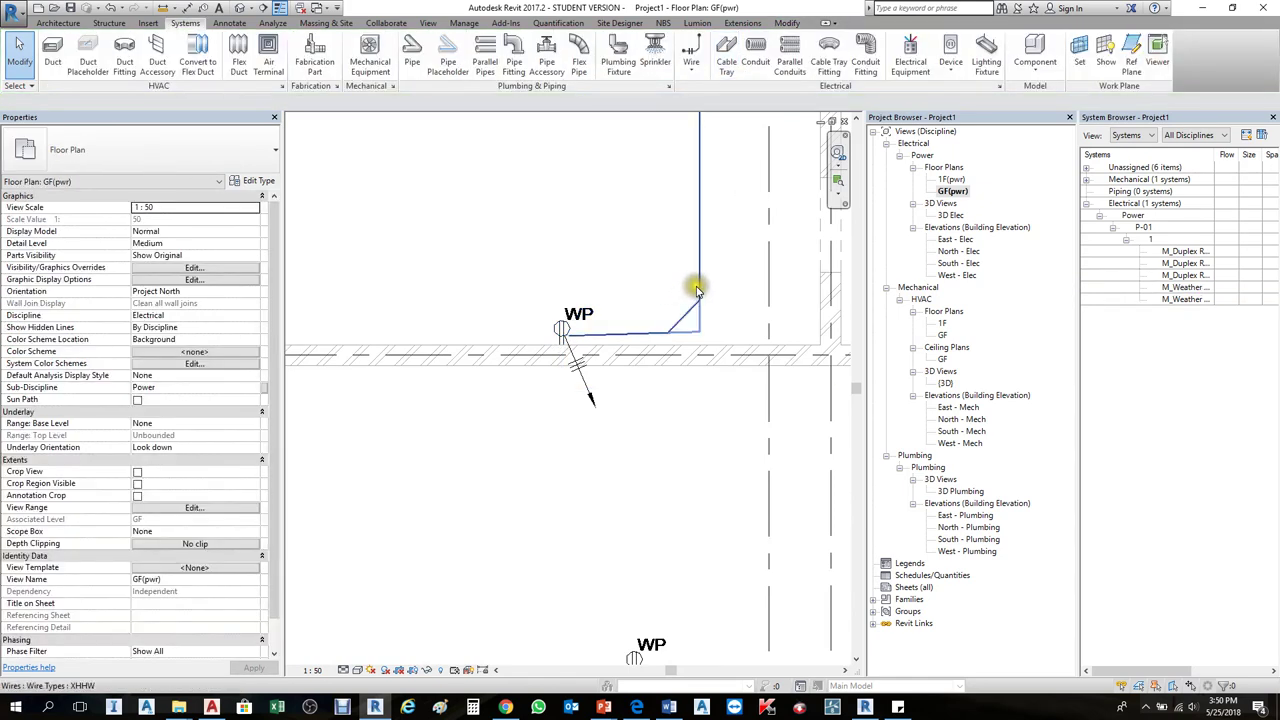
{"action": "left_click", "coordinate": [698, 292]}
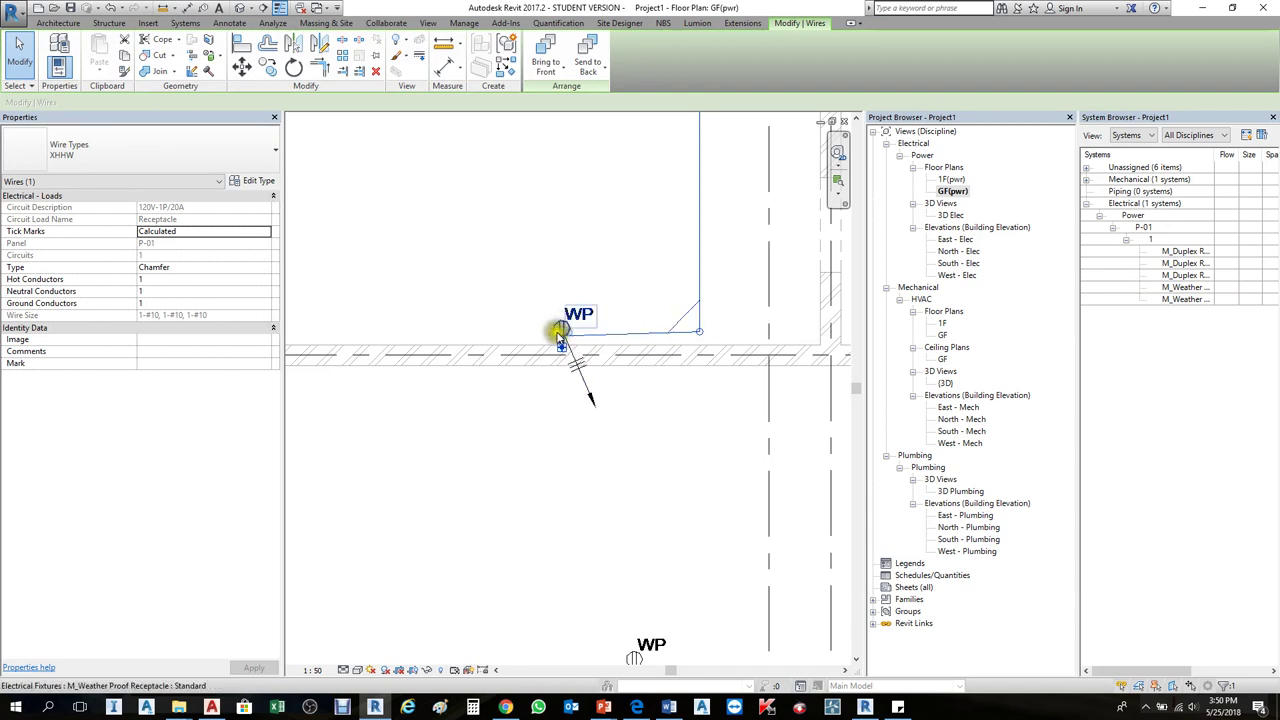
{"action": "left_click", "coordinate": [562, 325]}
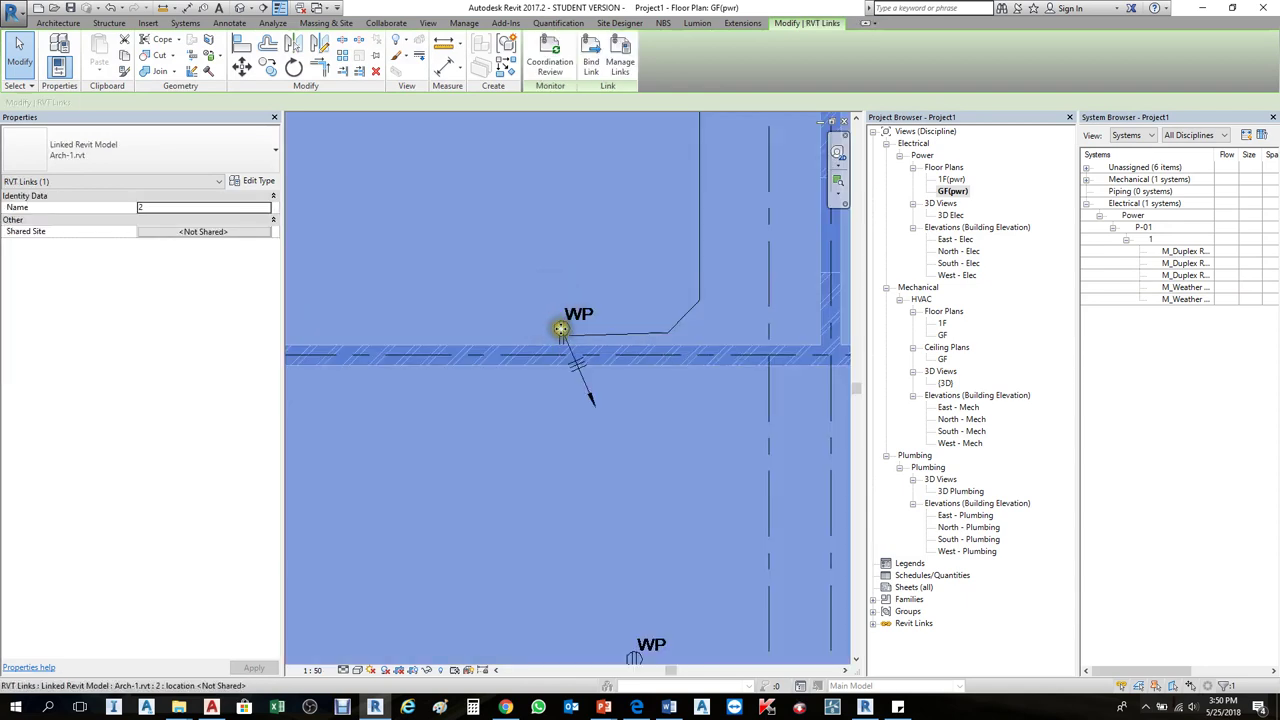
{"action": "key", "text": "Escape"}
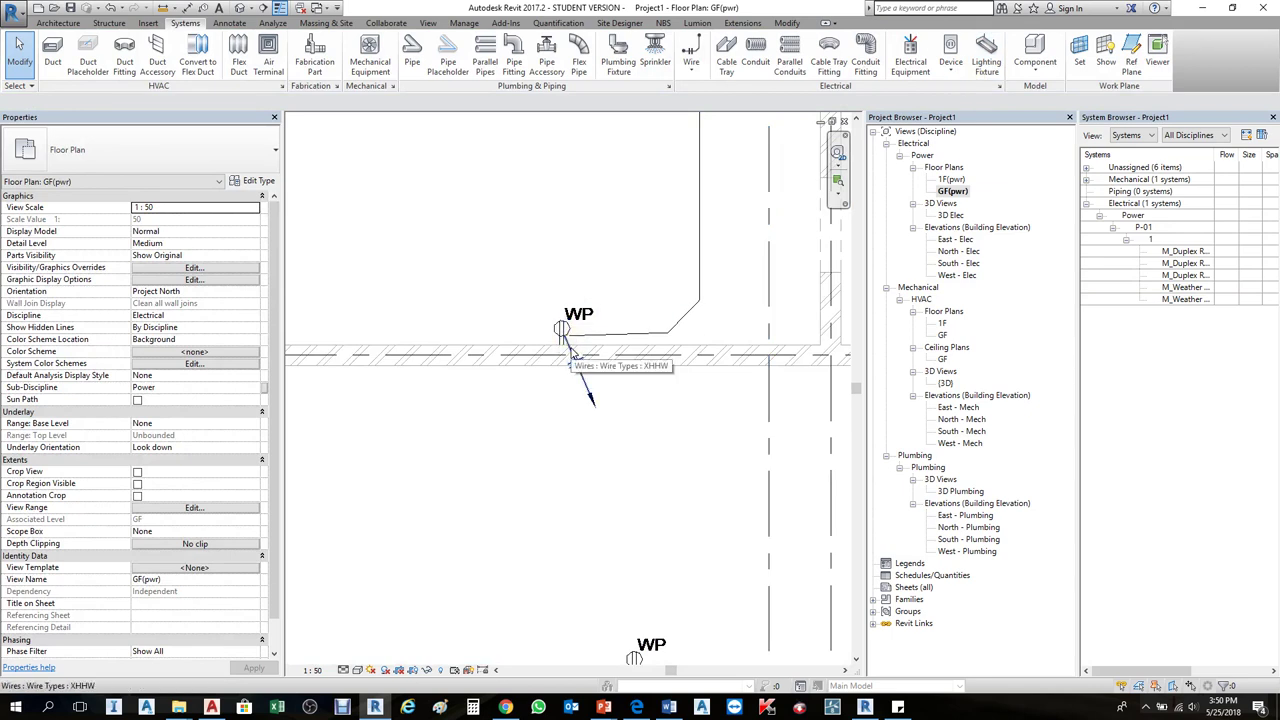
Step: Create one power circuit from the four uncircuited weatherproof receptacles on grids C and B and in the upper room between grids 3 and 4
{"action": "scroll", "coordinate": [523, 417], "scroll_direction": "down", "scroll_amount": 6}
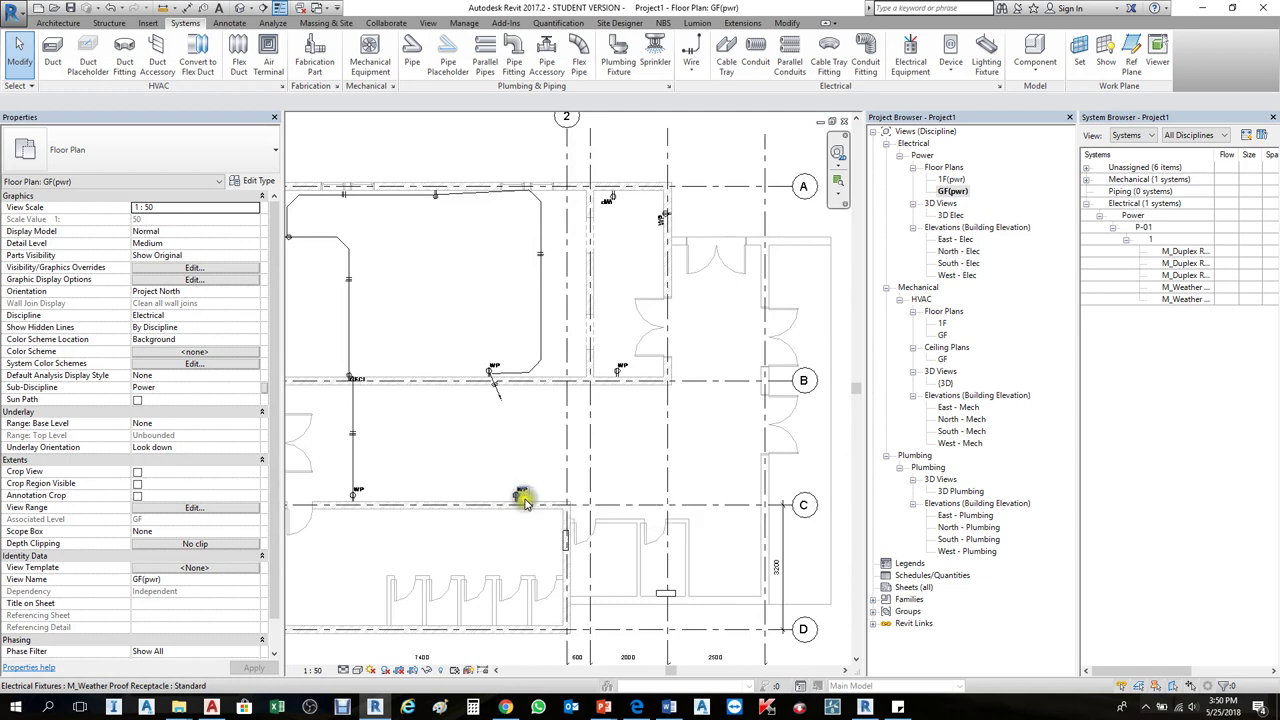
{"action": "left_click", "coordinate": [519, 497]}
{"action": "left_click", "coordinate": [612, 372], "text": "ctrl"}
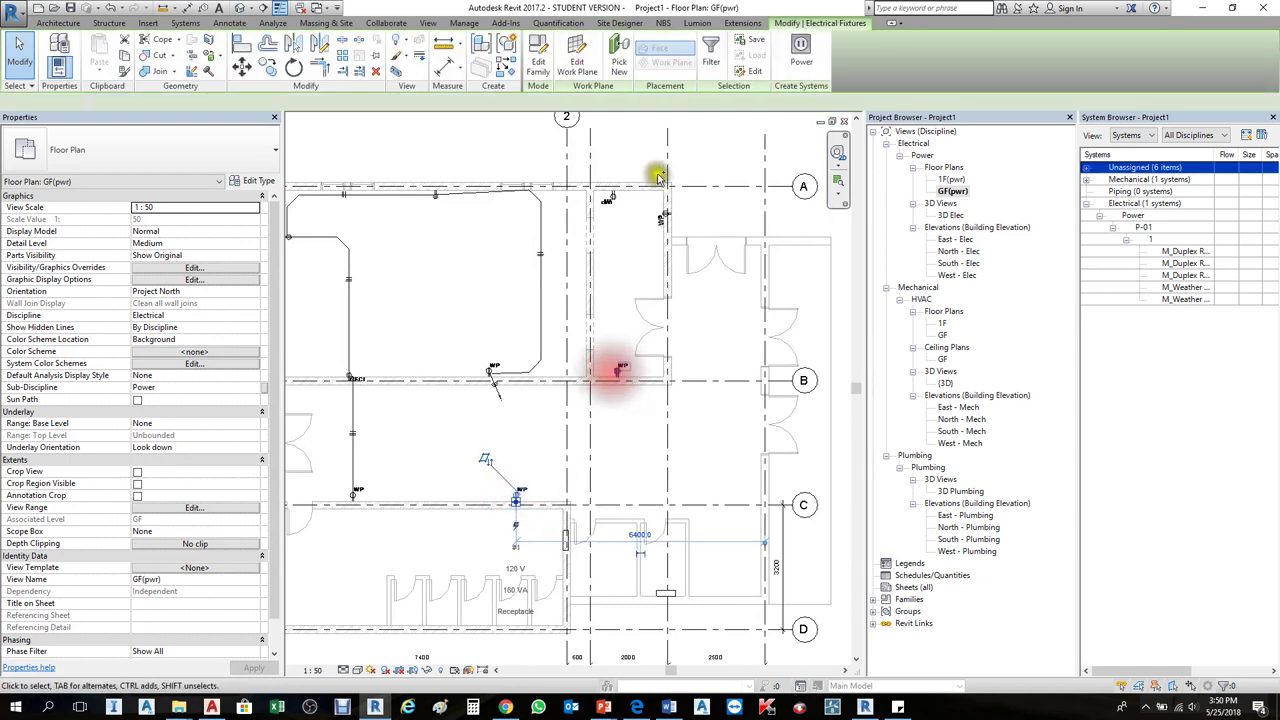
{"action": "left_click", "coordinate": [656, 212], "text": "ctrl"}
{"action": "left_click", "coordinate": [608, 198], "text": "ctrl"}
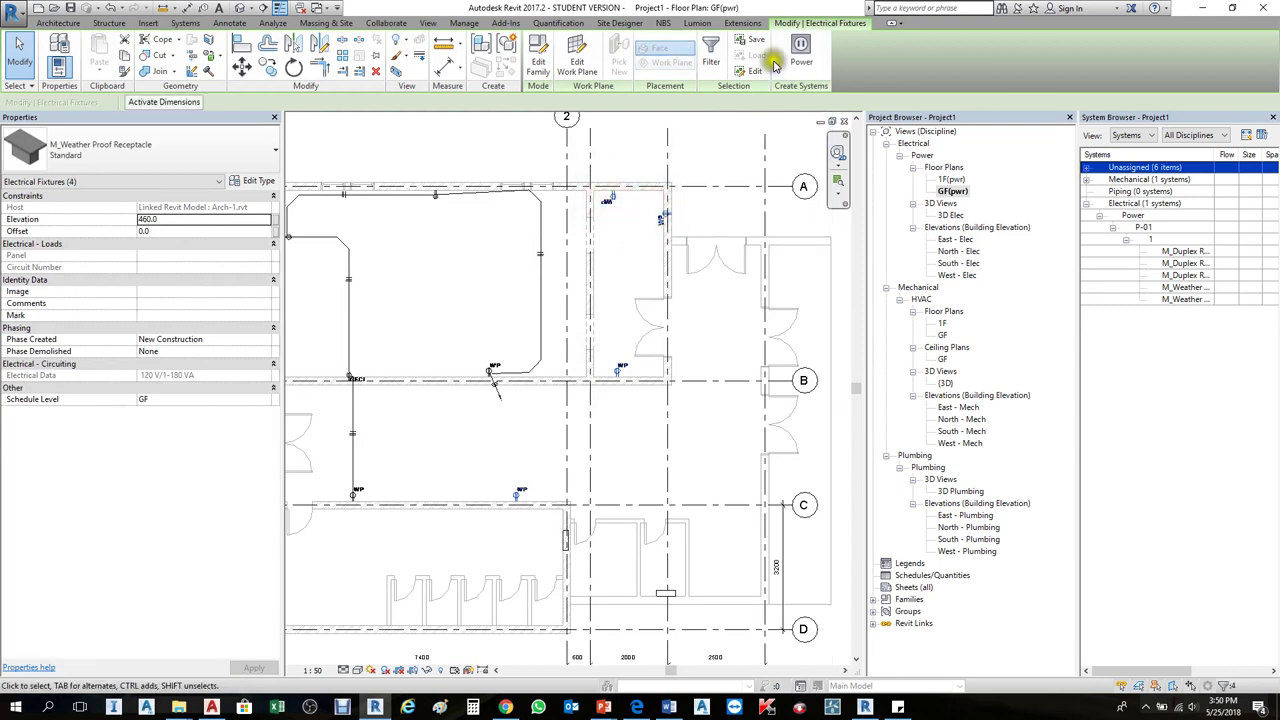
{"action": "left_click", "coordinate": [801, 44]}
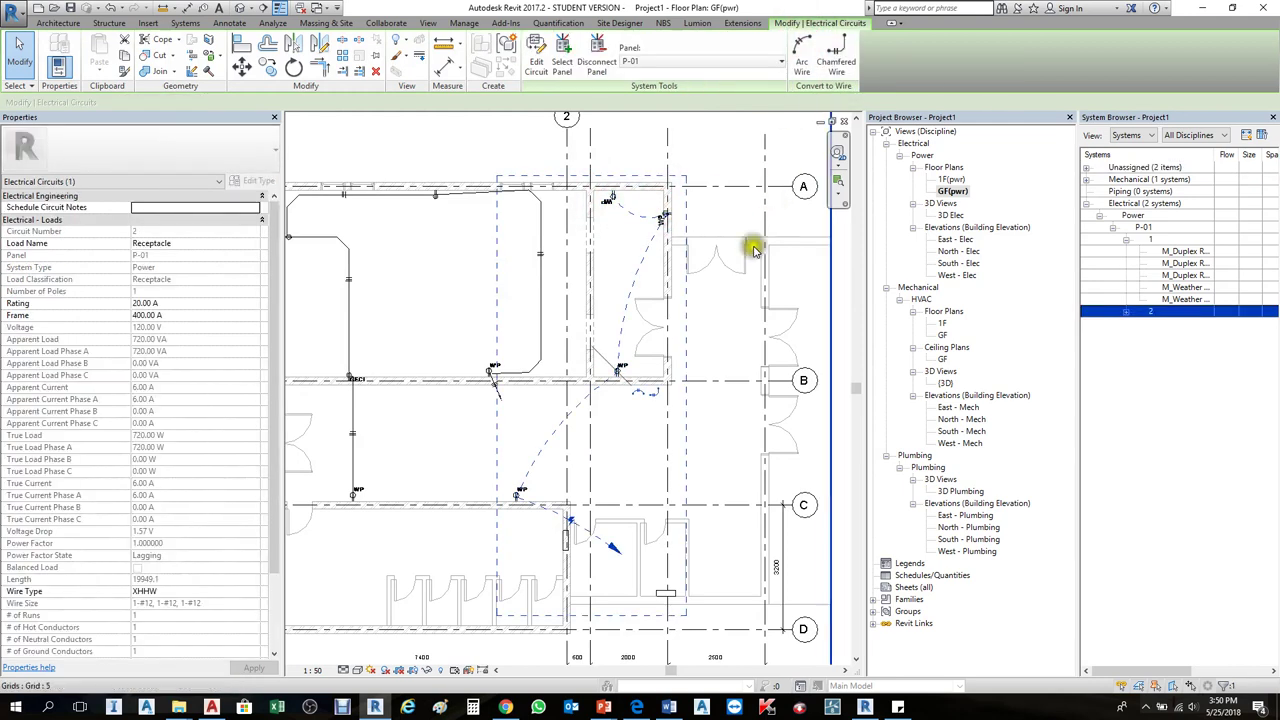
Step: Keep the new circuit on panel P-01 and convert its temporary wiring to chamfered wires
{"action": "left_click", "coordinate": [655, 58]}
{"action": "left_click", "coordinate": [656, 110]}
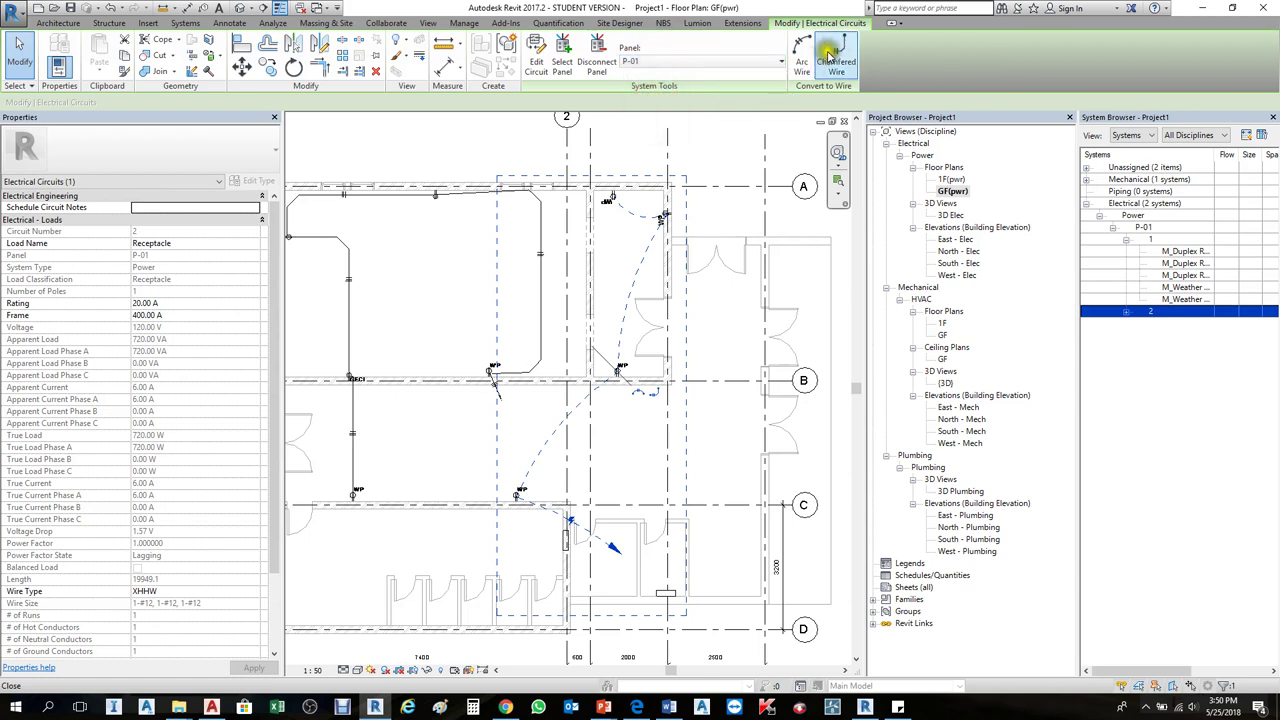
{"action": "left_click", "coordinate": [838, 50]}
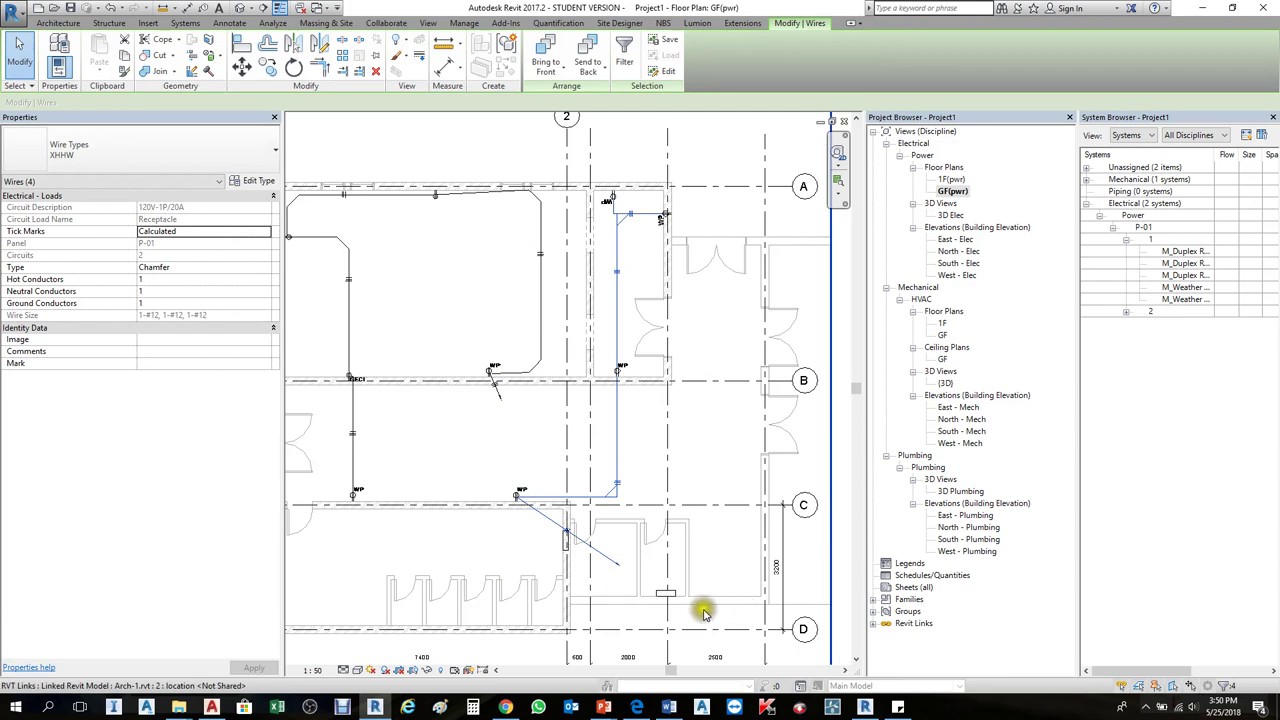
{"action": "scroll", "coordinate": [655, 598], "scroll_direction": "up", "scroll_amount": 1}
{"action": "left_click", "coordinate": [640, 422]}
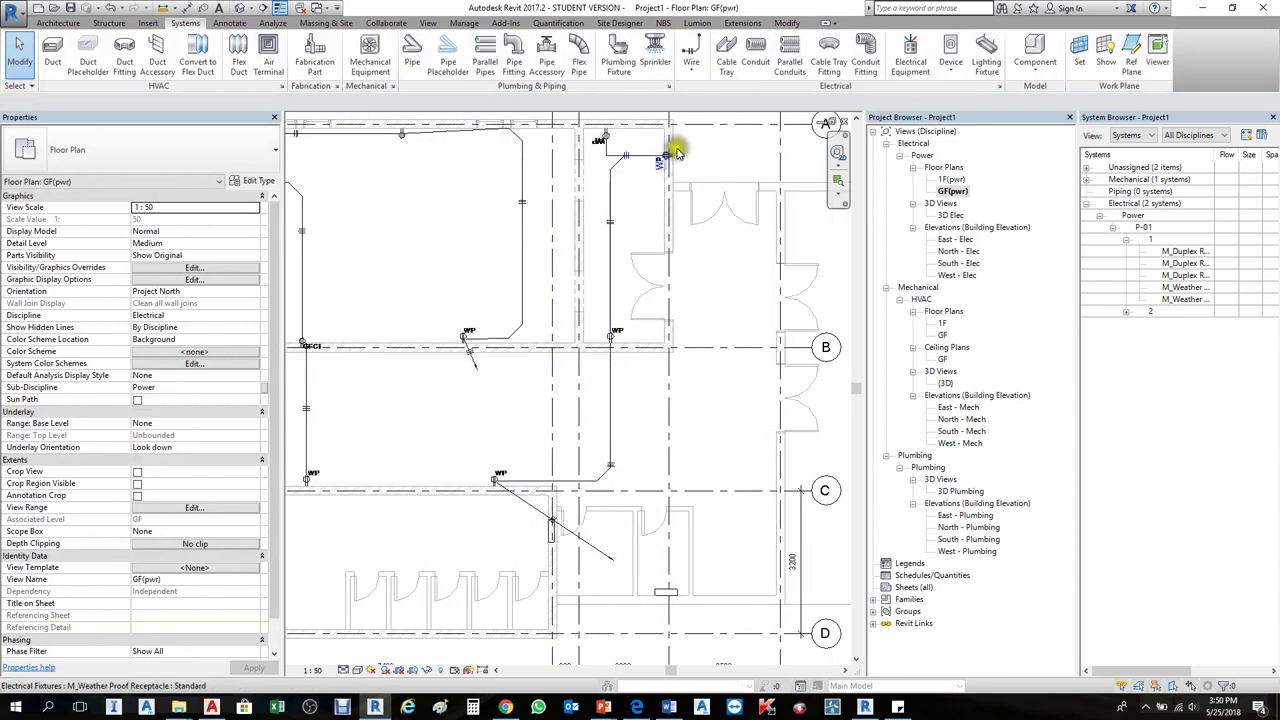
{"action": "scroll", "coordinate": [621, 157], "scroll_direction": "up", "scroll_amount": 4}
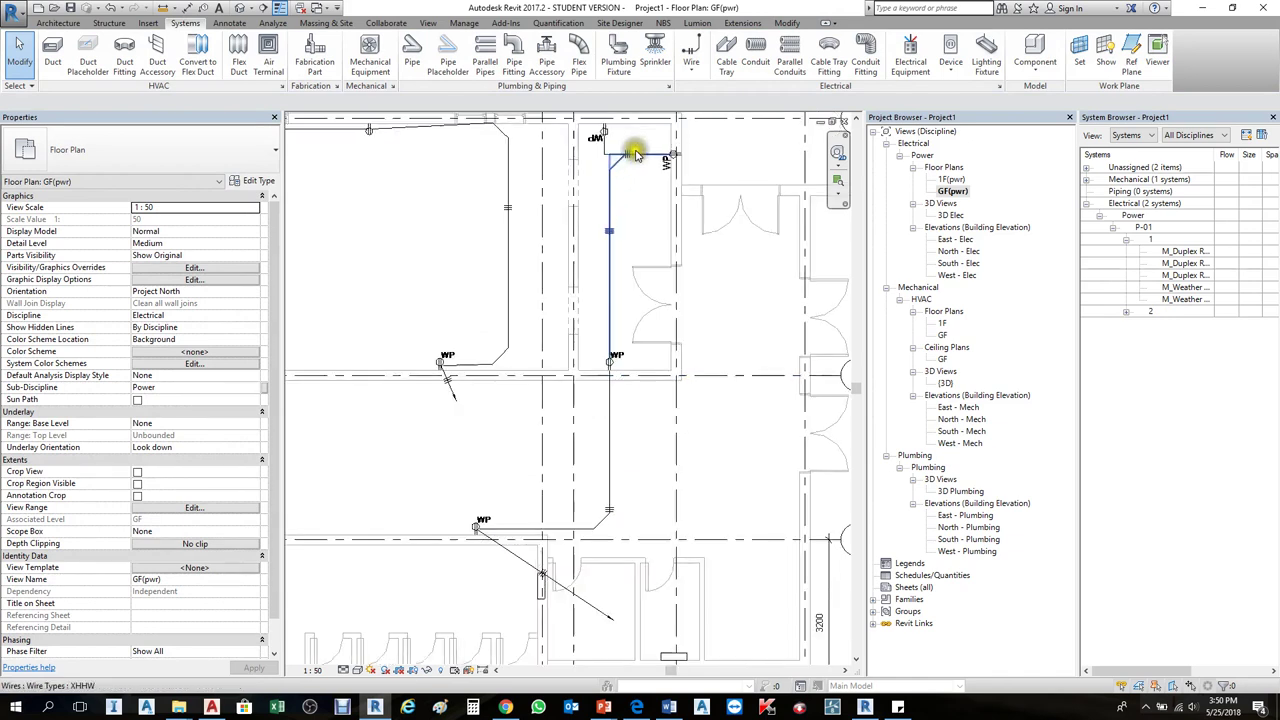
Step: Delete the wire directly joining the two weatherproof receptacles near grid A in the room between grids 3 and 4
{"action": "middle_click_drag", "start_coordinate": [657, 275], "coordinate": [657, 375]}
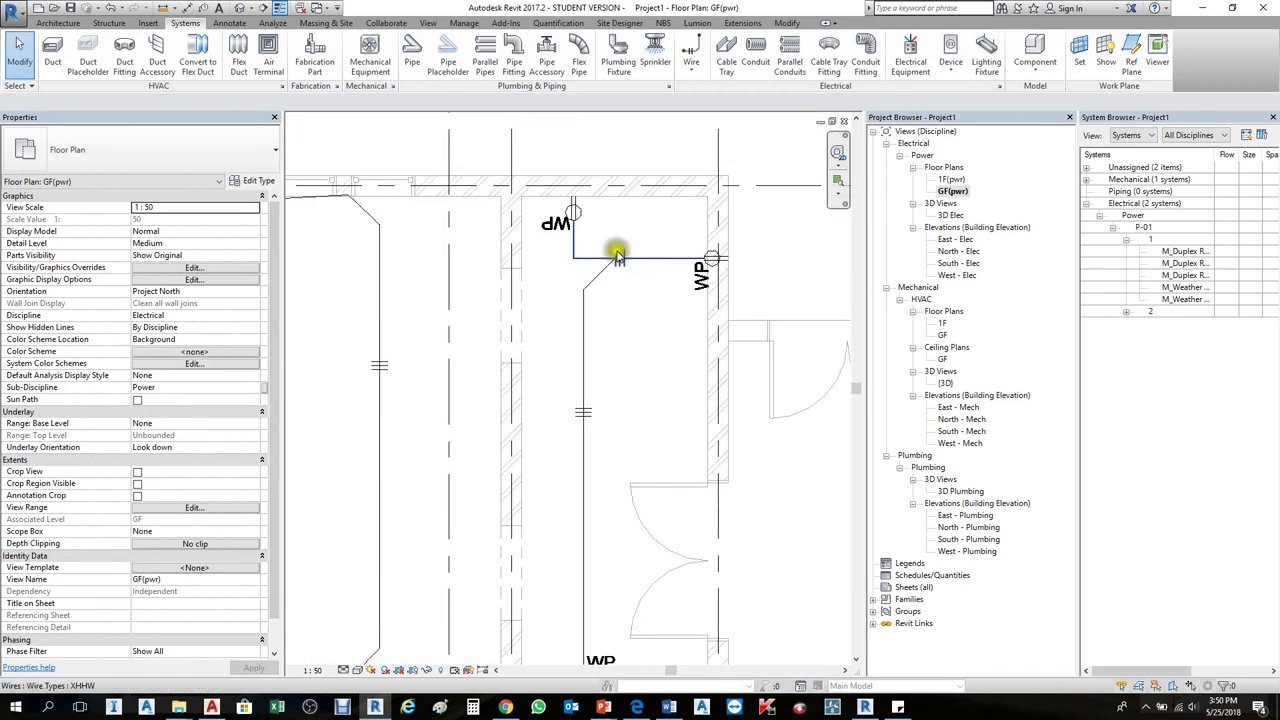
{"action": "left_click", "coordinate": [599, 277]}
{"action": "scroll", "coordinate": [575, 195], "scroll_direction": "down", "scroll_amount": 3}
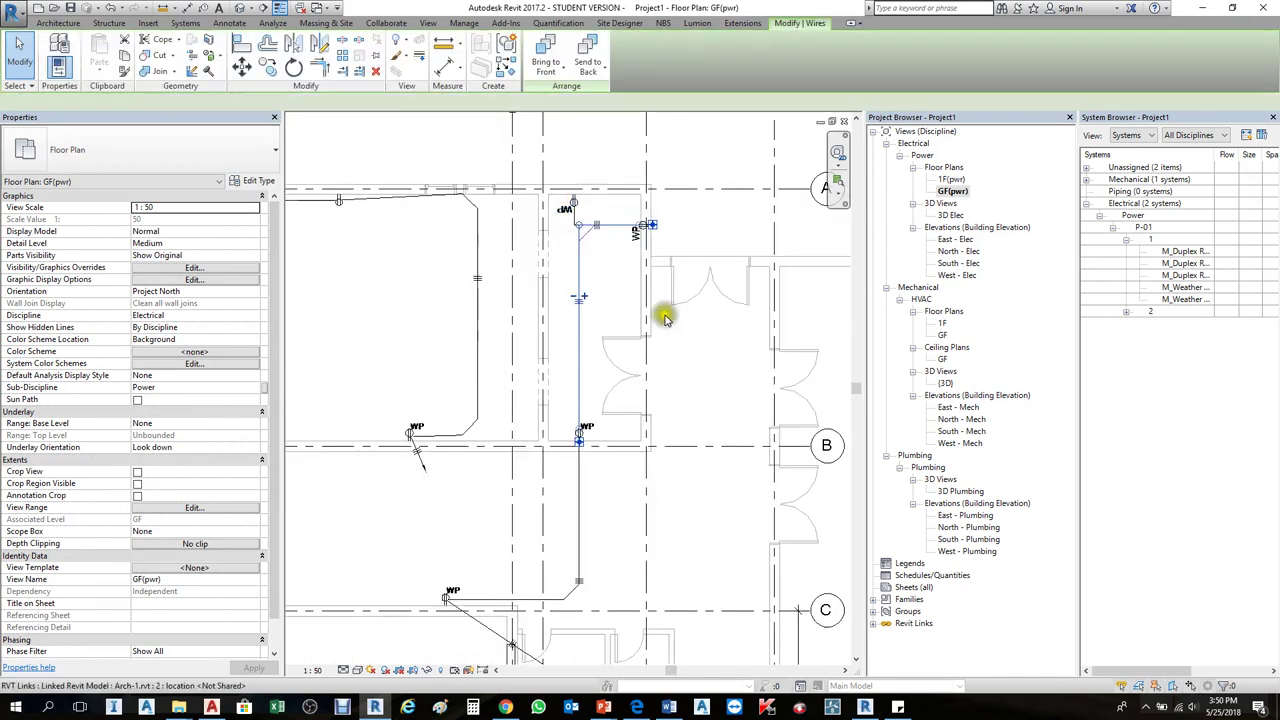
{"action": "scroll", "coordinate": [605, 420], "scroll_direction": "up", "scroll_amount": 1}
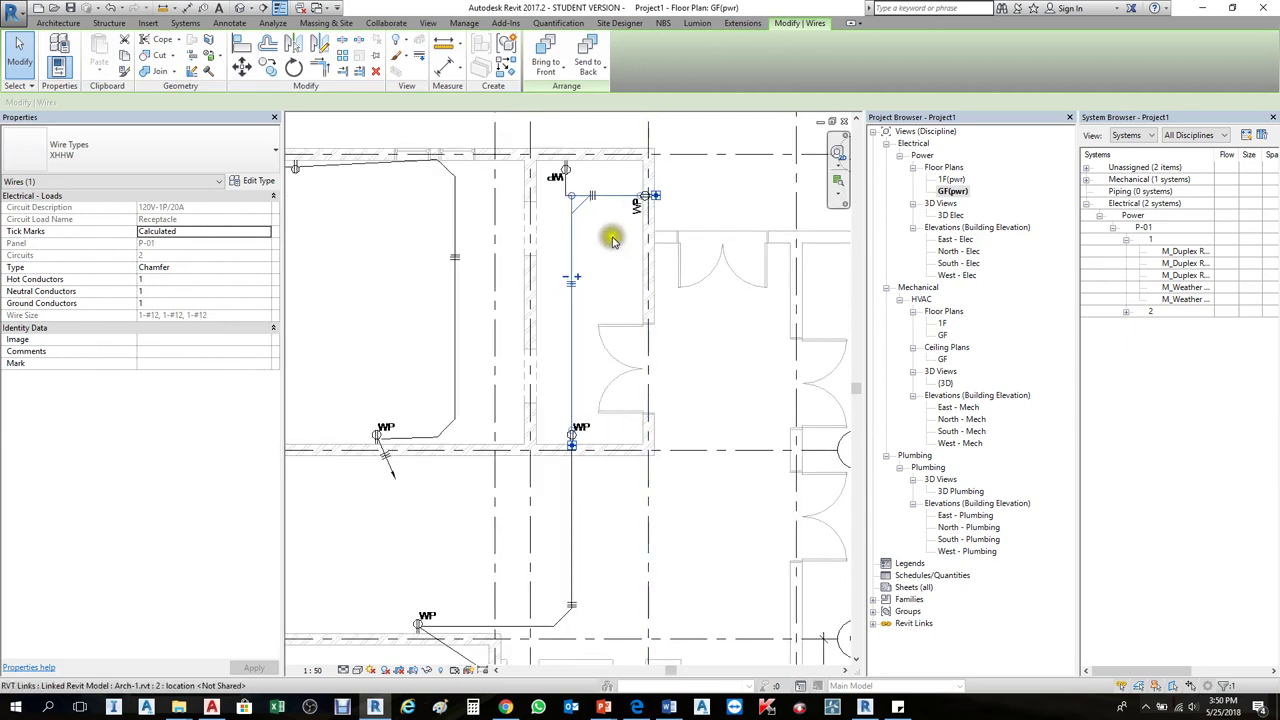
{"action": "scroll", "coordinate": [541, 198], "scroll_direction": "up", "scroll_amount": 2}
{"action": "left_click", "coordinate": [571, 195]}
{"action": "left_click", "coordinate": [556, 205]}
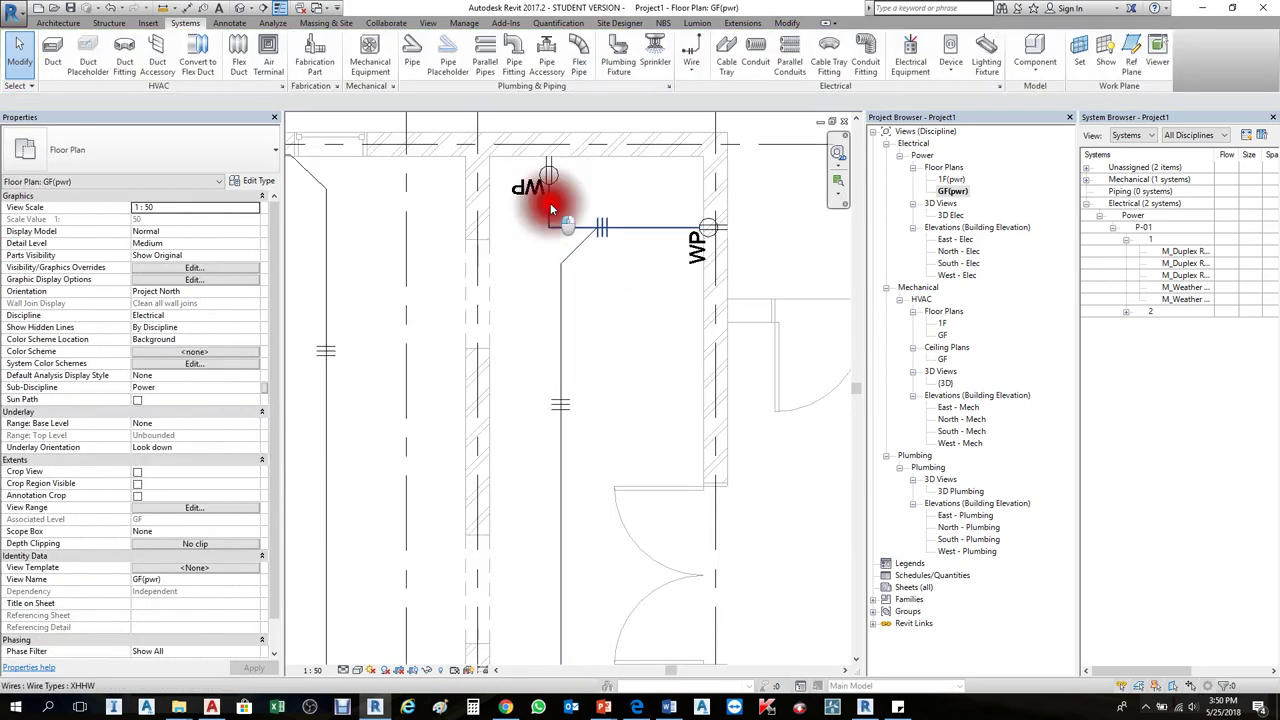
{"action": "left_click", "coordinate": [613, 338]}
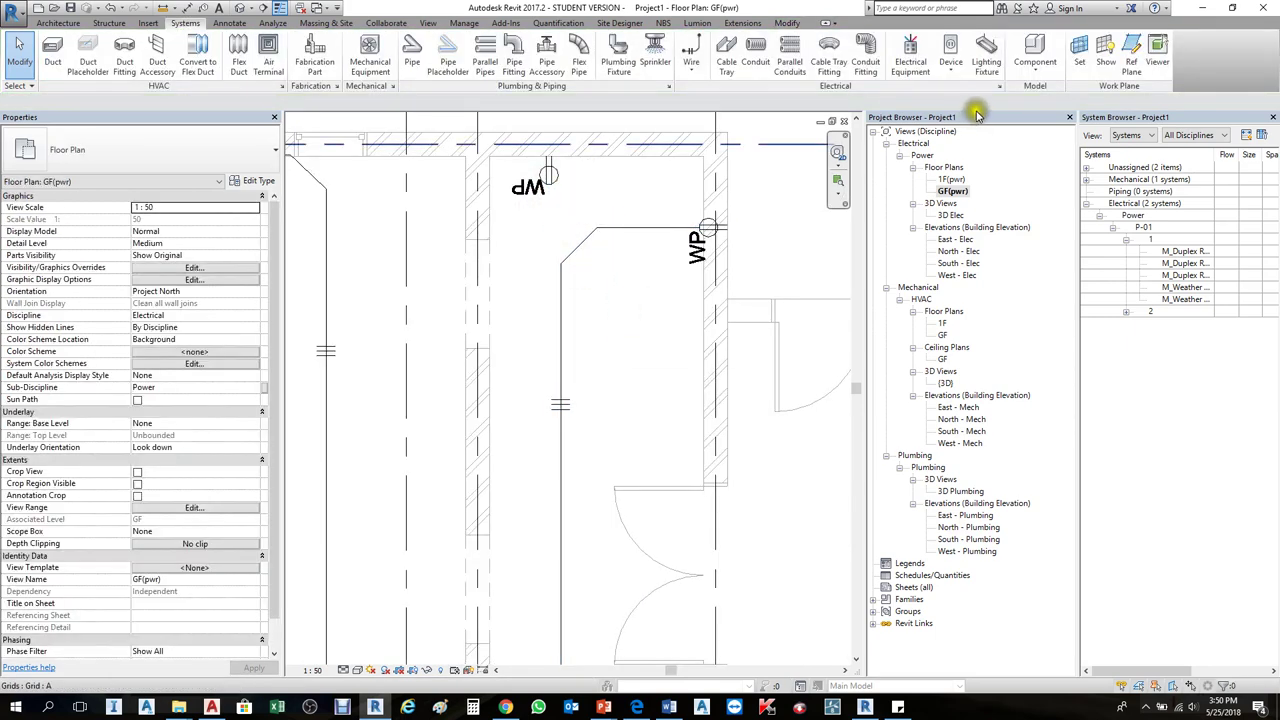
Step: Draw a chamfered wire along the grid A and grid 4 walls between the two upper weatherproof receptacles
{"action": "left_click", "coordinate": [691, 73]}
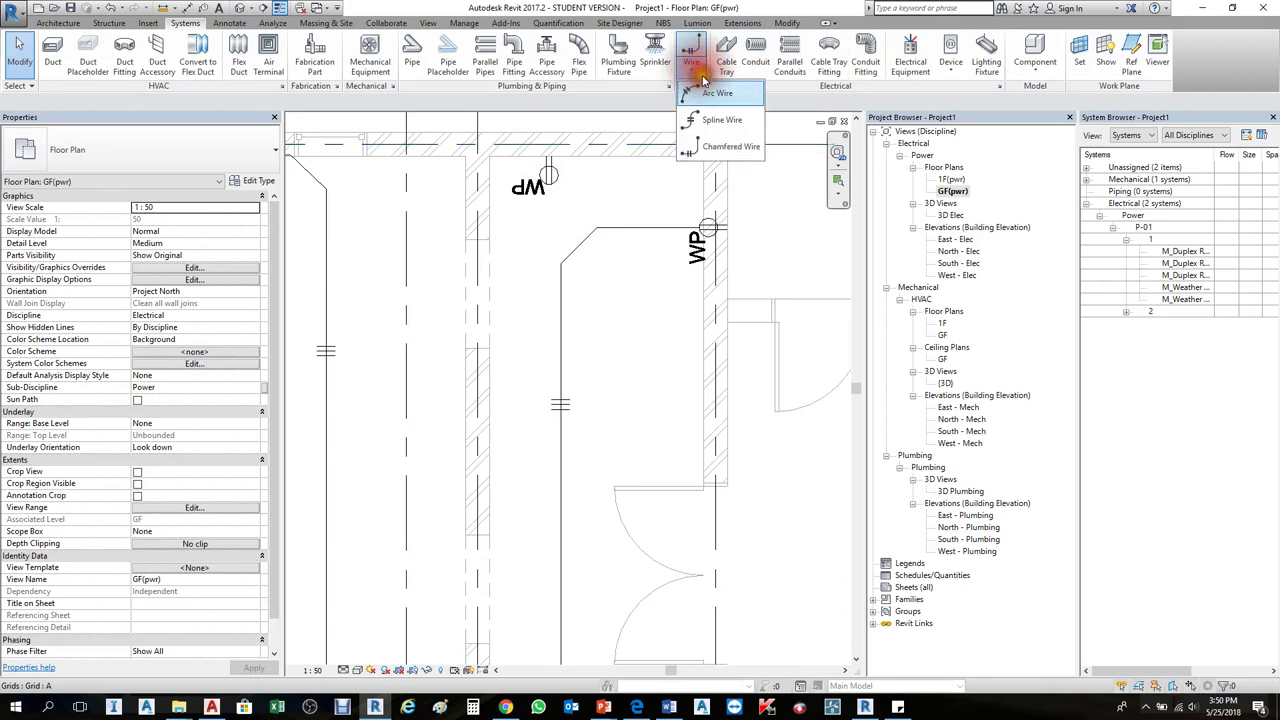
{"action": "left_click", "coordinate": [715, 140]}
{"action": "left_click", "coordinate": [562, 160]}
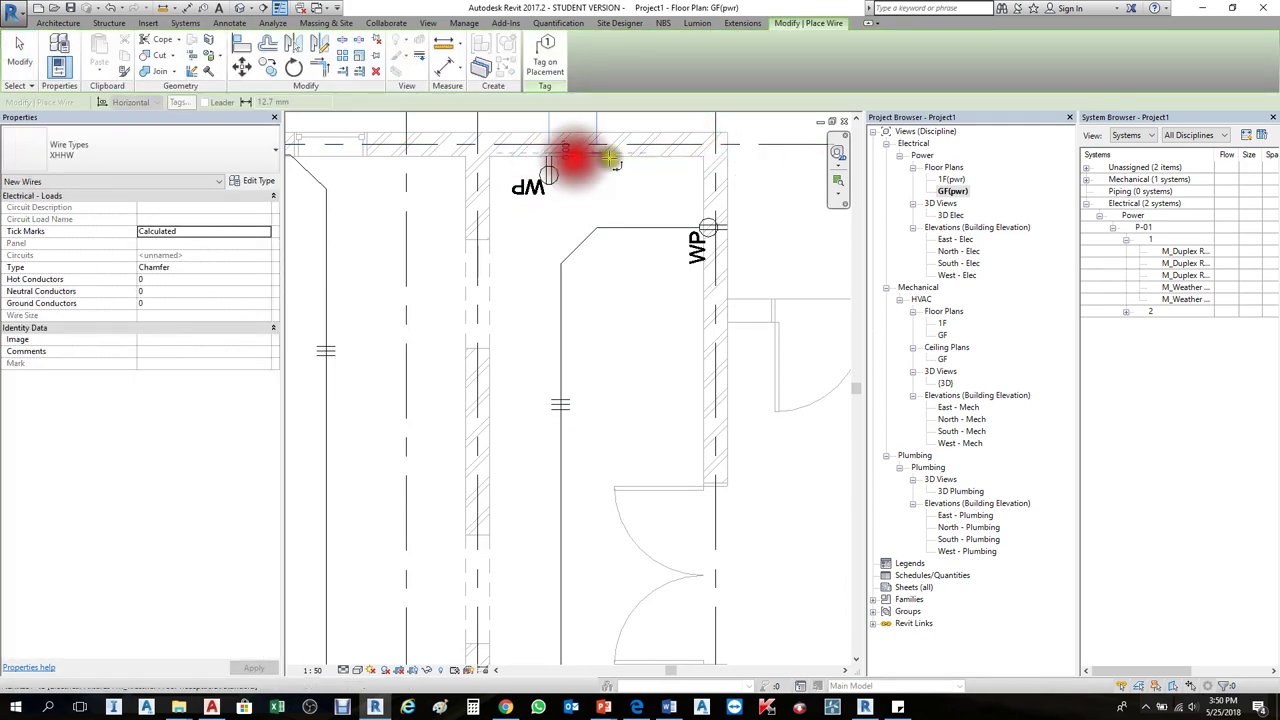
{"action": "left_click", "coordinate": [692, 178]}
{"action": "scroll", "coordinate": [710, 205], "scroll_direction": "up", "scroll_amount": 3}
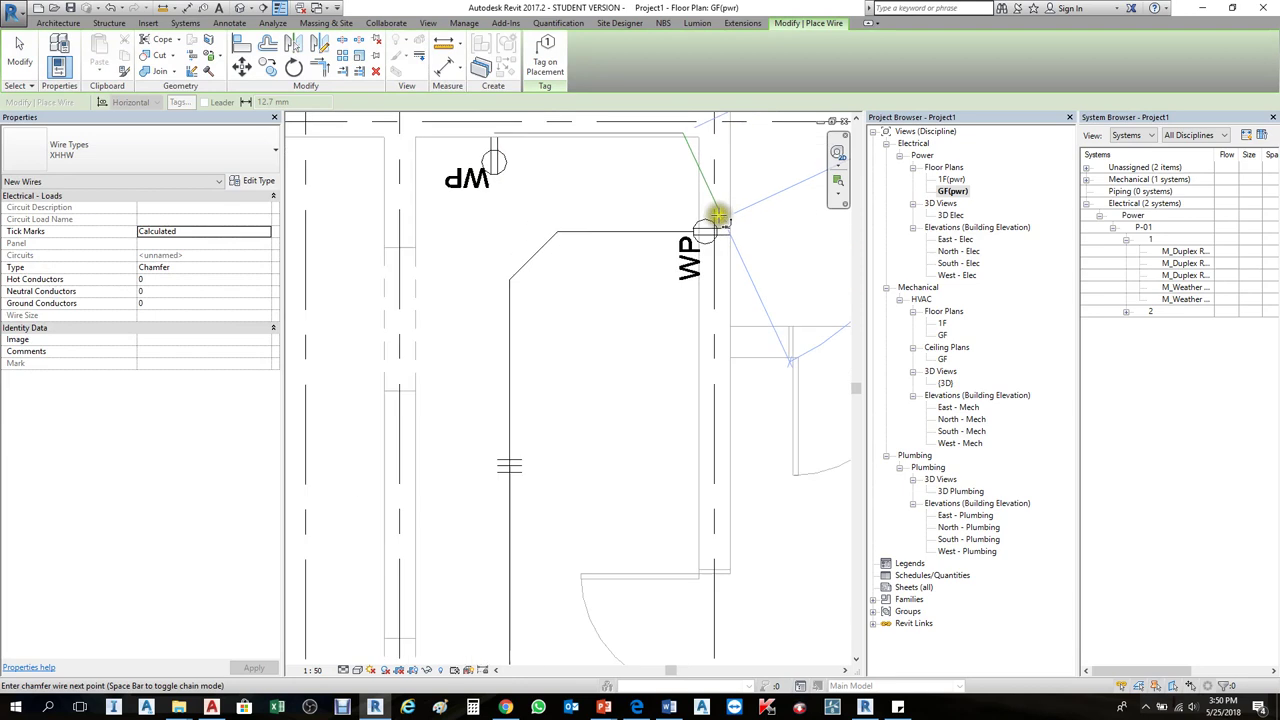
{"action": "scroll", "coordinate": [710, 225], "scroll_direction": "down", "scroll_amount": 2}
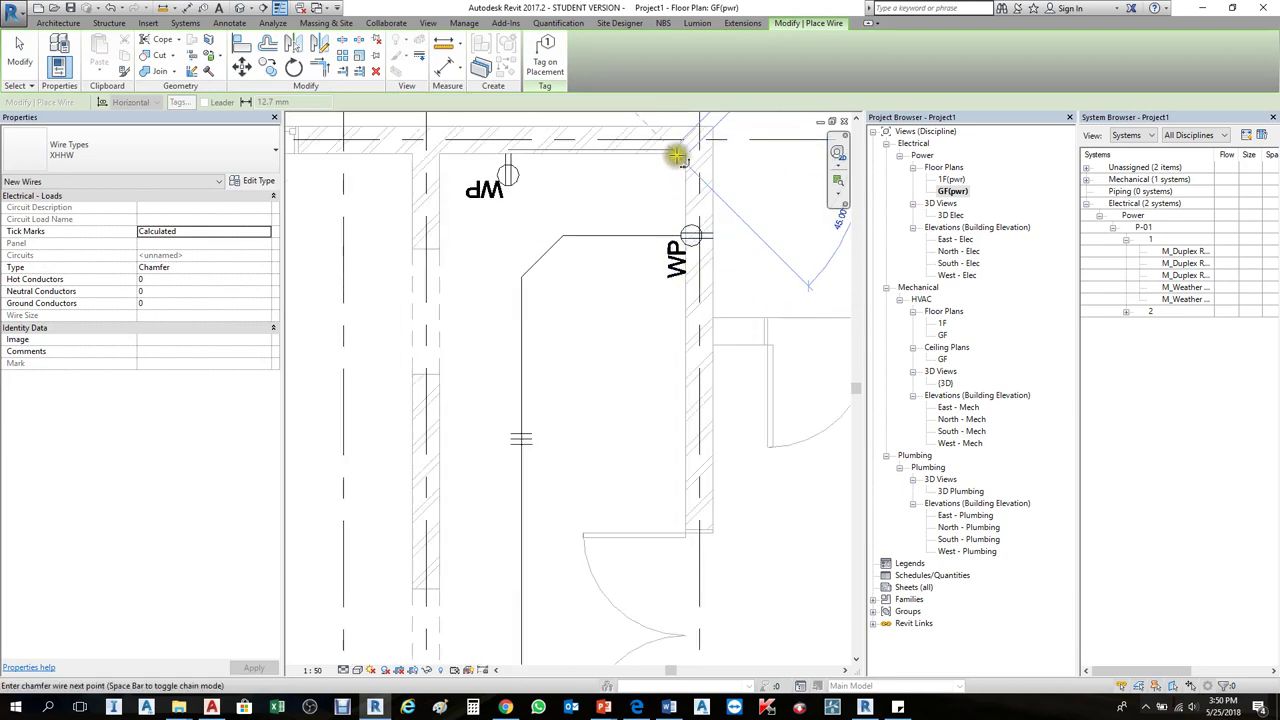
{"action": "scroll", "coordinate": [694, 150], "scroll_direction": "up", "scroll_amount": 3}
{"action": "left_click", "coordinate": [694, 148]}
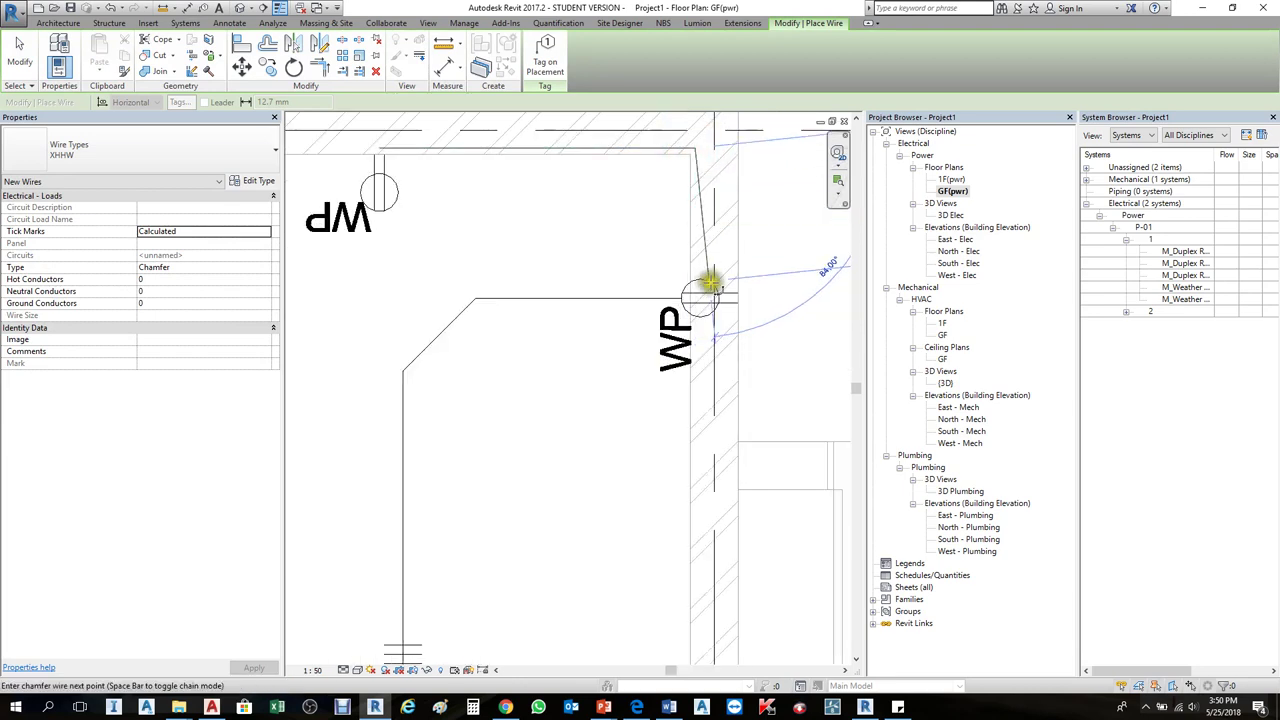
{"action": "left_click", "coordinate": [732, 298]}
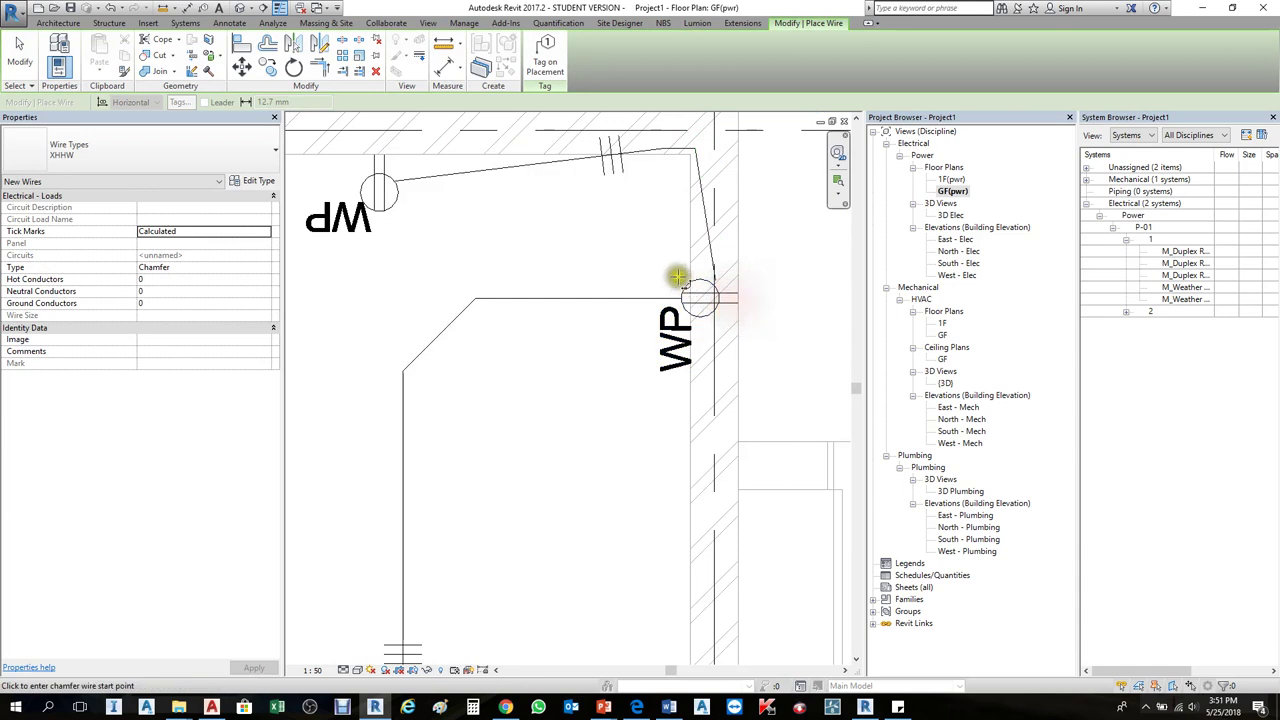
{"action": "scroll", "coordinate": [660, 265], "scroll_direction": "down", "scroll_amount": 3}
{"action": "key", "text": "Escape"}
{"action": "key", "text": "Escape"}
{"action": "scroll", "coordinate": [751, 251], "scroll_direction": "down", "scroll_amount": 2}
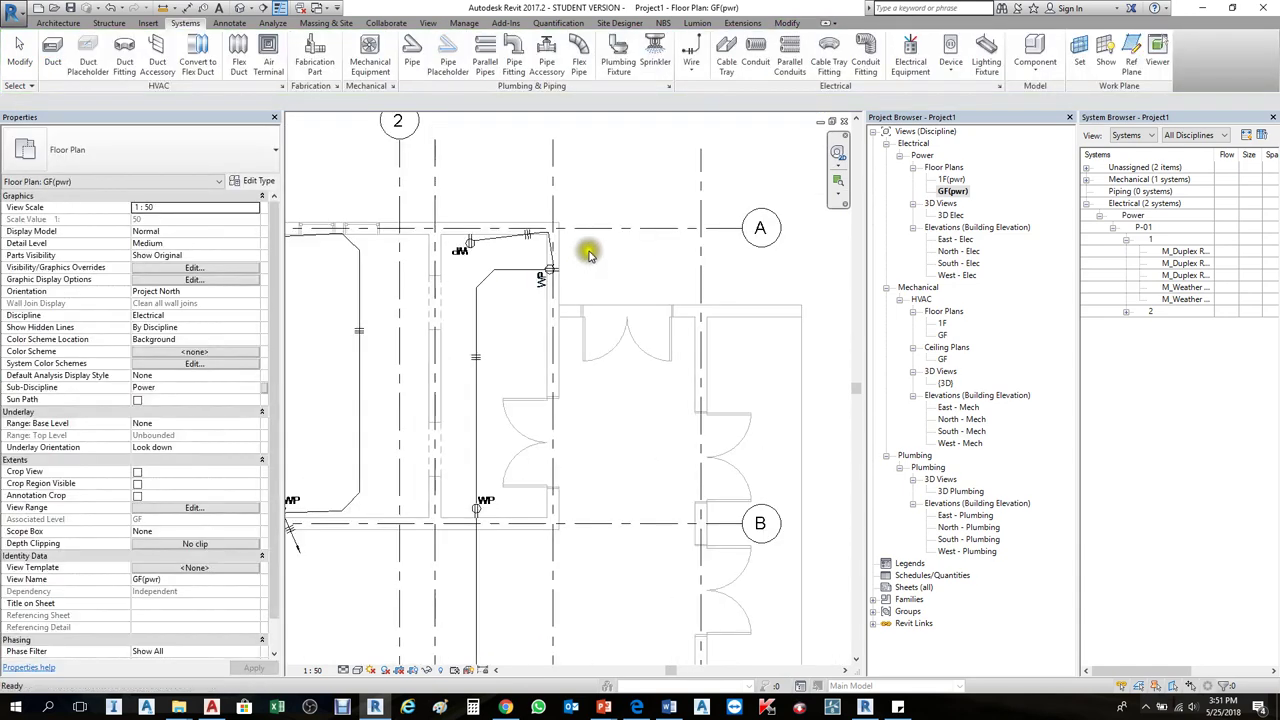
Step: Inspect the redrawn chamfered wire near grid A and the wiring layout across the whole ground floor plan
{"action": "scroll", "coordinate": [549, 248], "scroll_direction": "up", "scroll_amount": 2}
{"action": "left_click", "coordinate": [549, 248]}
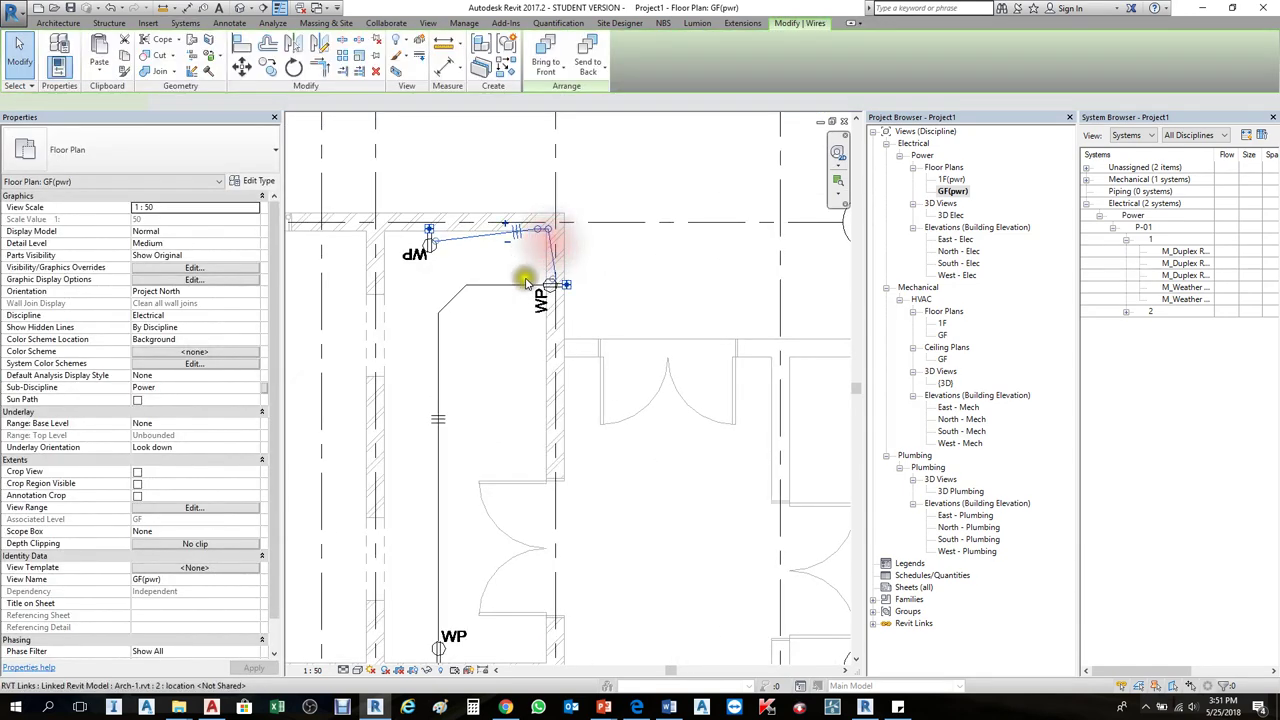
{"action": "key", "text": "Escape"}
{"action": "scroll", "coordinate": [511, 184], "scroll_direction": "down", "scroll_amount": 1}
{"action": "scroll", "coordinate": [586, 206], "scroll_direction": "down", "scroll_amount": 4}
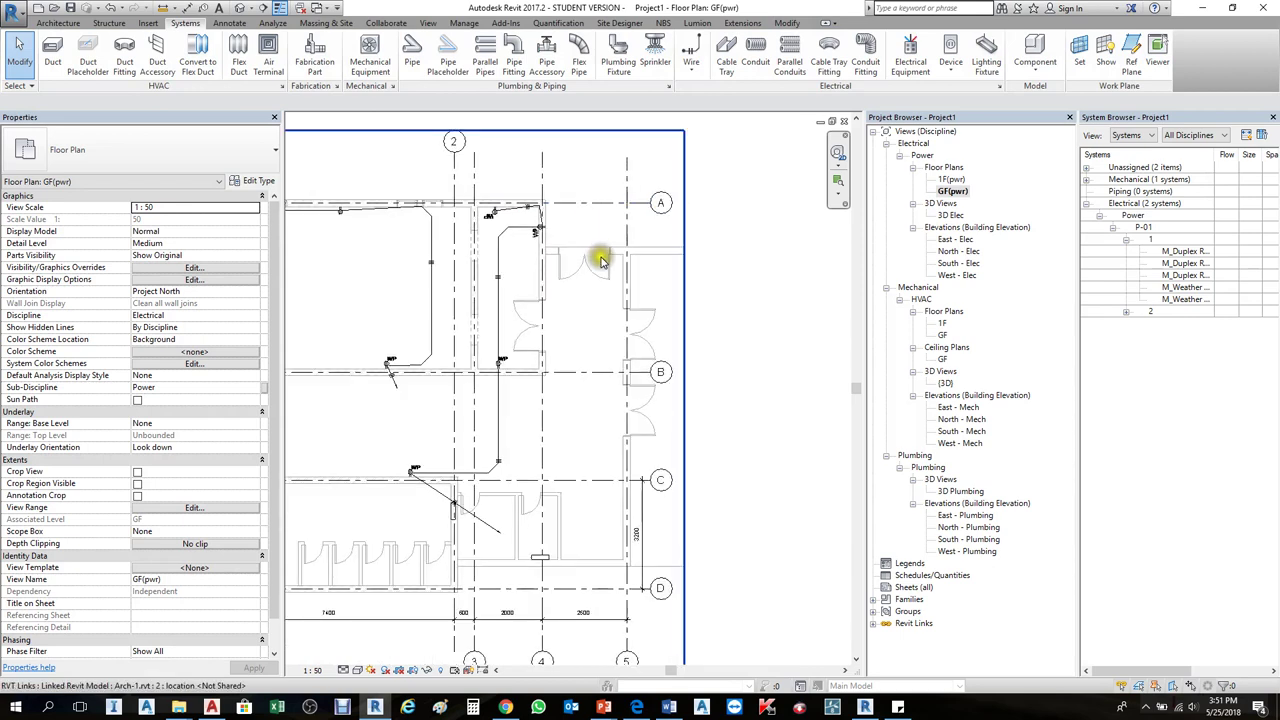
{"action": "scroll", "coordinate": [590, 275], "scroll_direction": "down", "scroll_amount": 2}
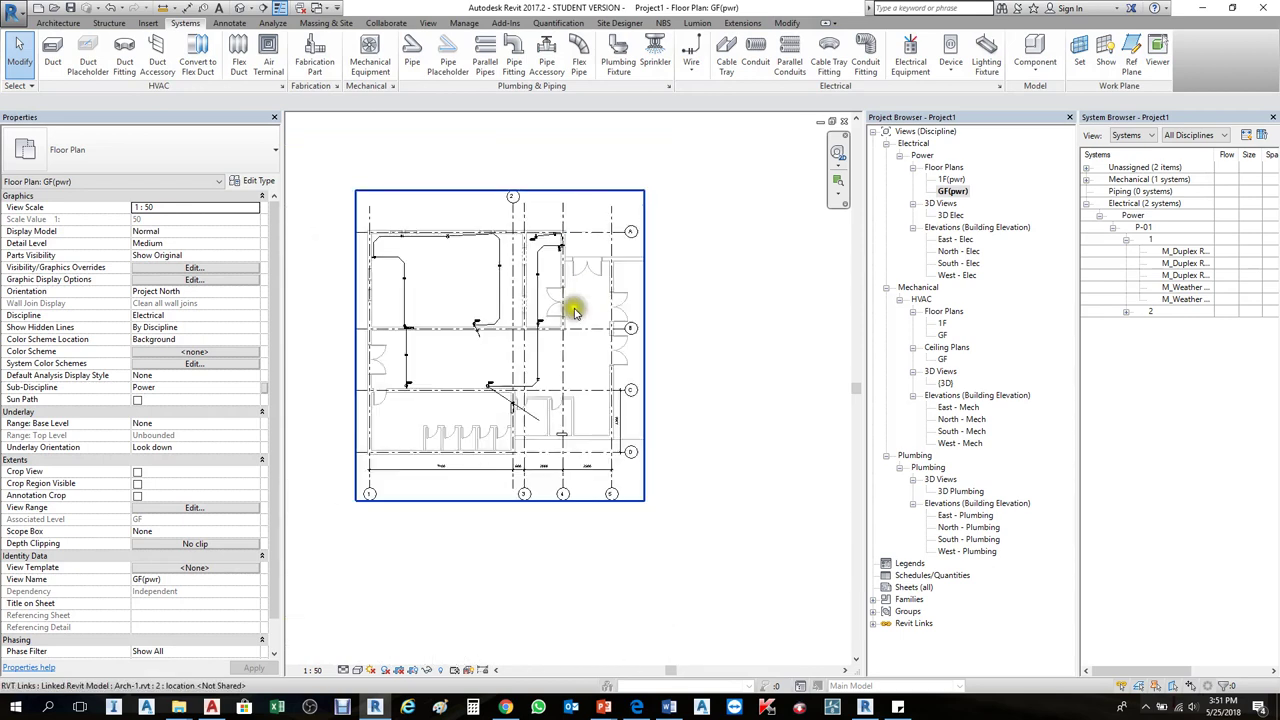
{"action": "scroll", "coordinate": [460, 362], "scroll_direction": "up", "scroll_amount": 1}
{"action": "scroll", "coordinate": [455, 366], "scroll_direction": "up", "scroll_amount": 1}
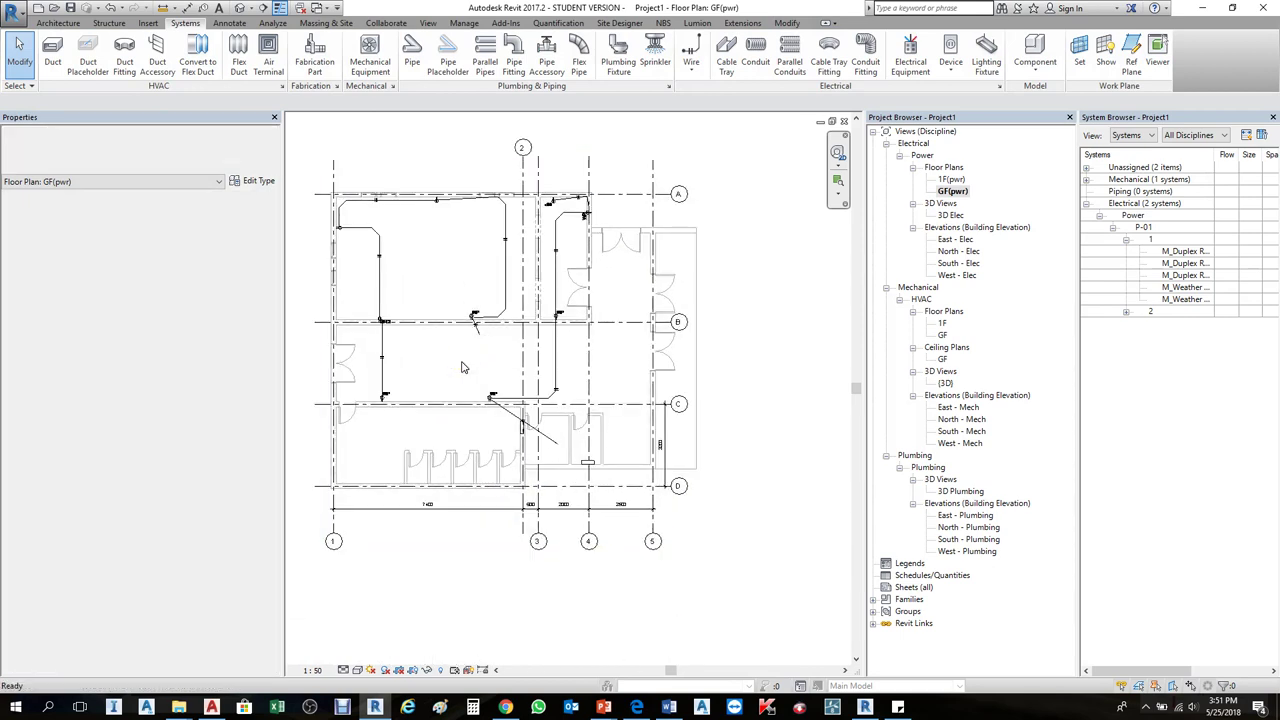
{"action": "middle_click_drag", "start_coordinate": [440, 363], "coordinate": [491, 406]}
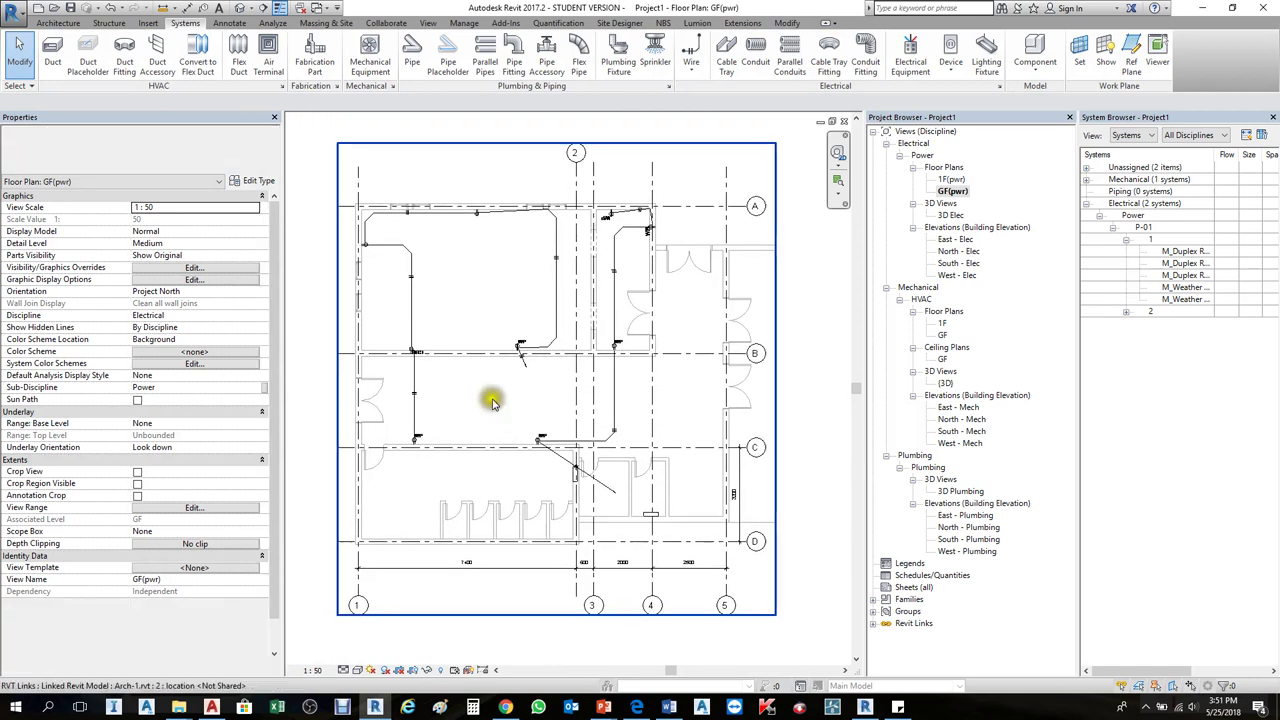
{"action": "scroll", "coordinate": [495, 406], "scroll_direction": "up", "scroll_amount": 1}
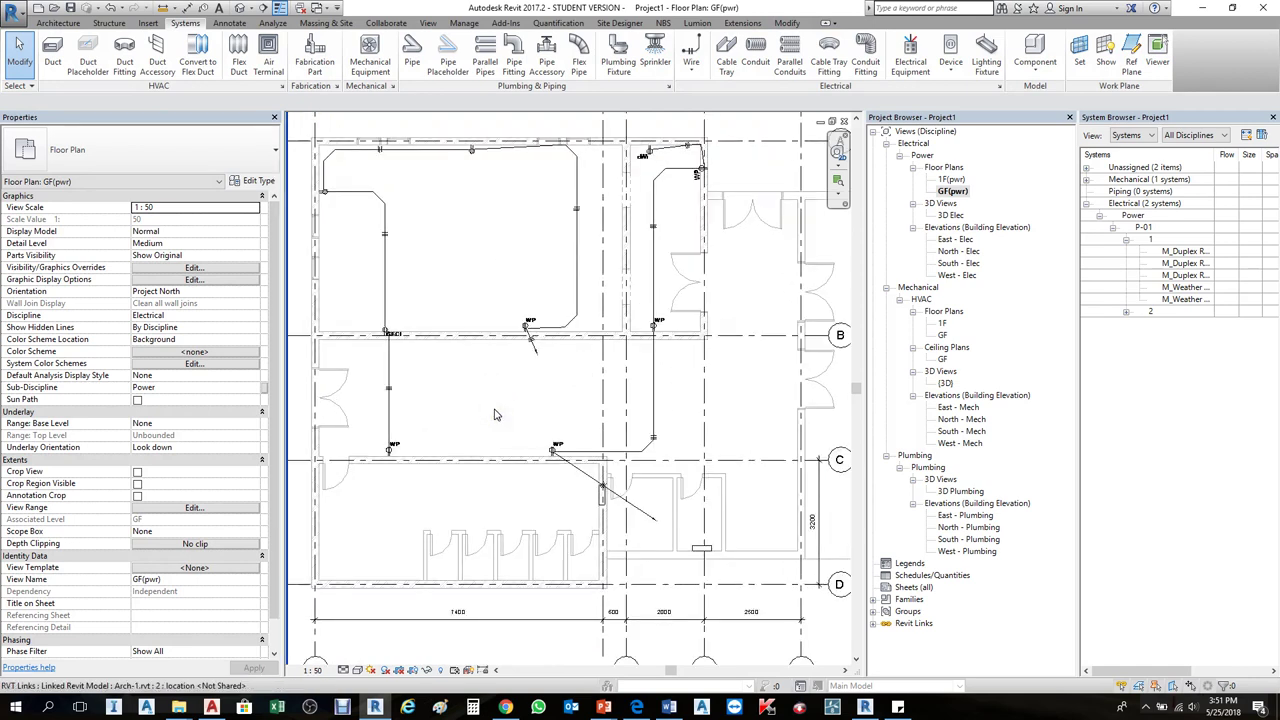
Step: Expand circuit 2 of panel P-01 in the System Browser to examine its receptacles
{"action": "left_click", "coordinate": [502, 405]}
{"action": "left_click", "coordinate": [1127, 311]}
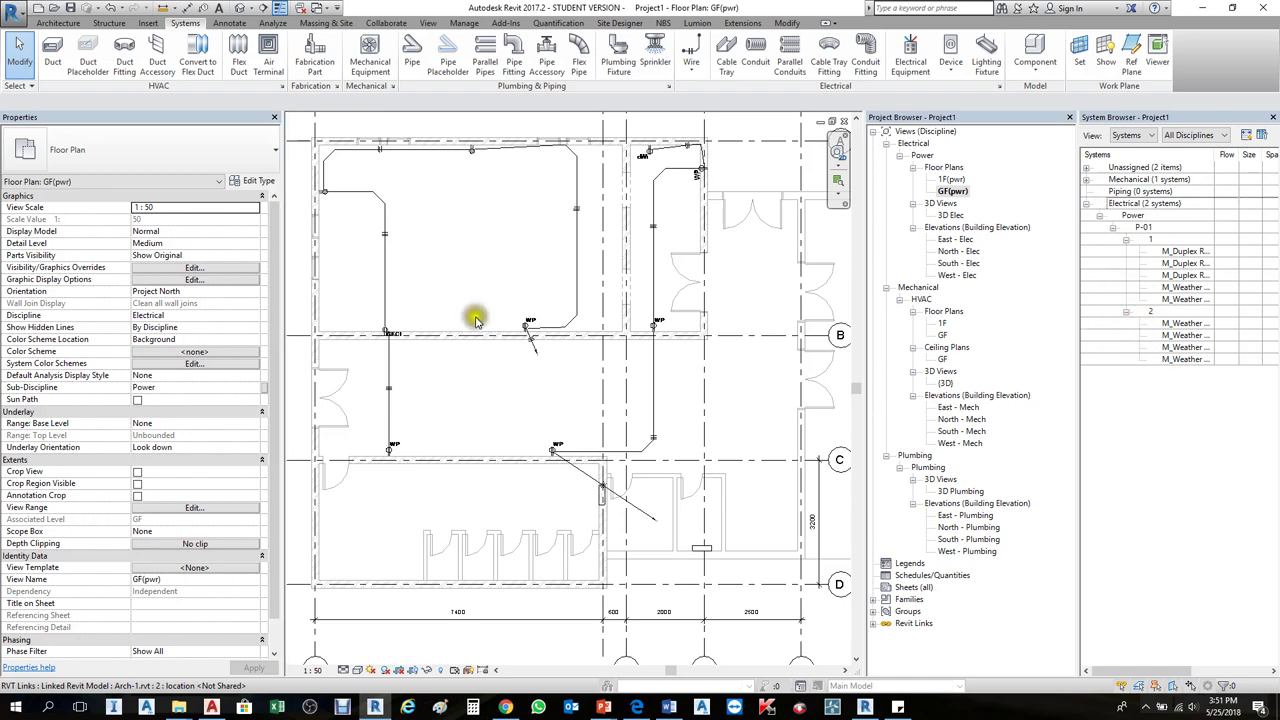
{"action": "left_click", "coordinate": [476, 387]}
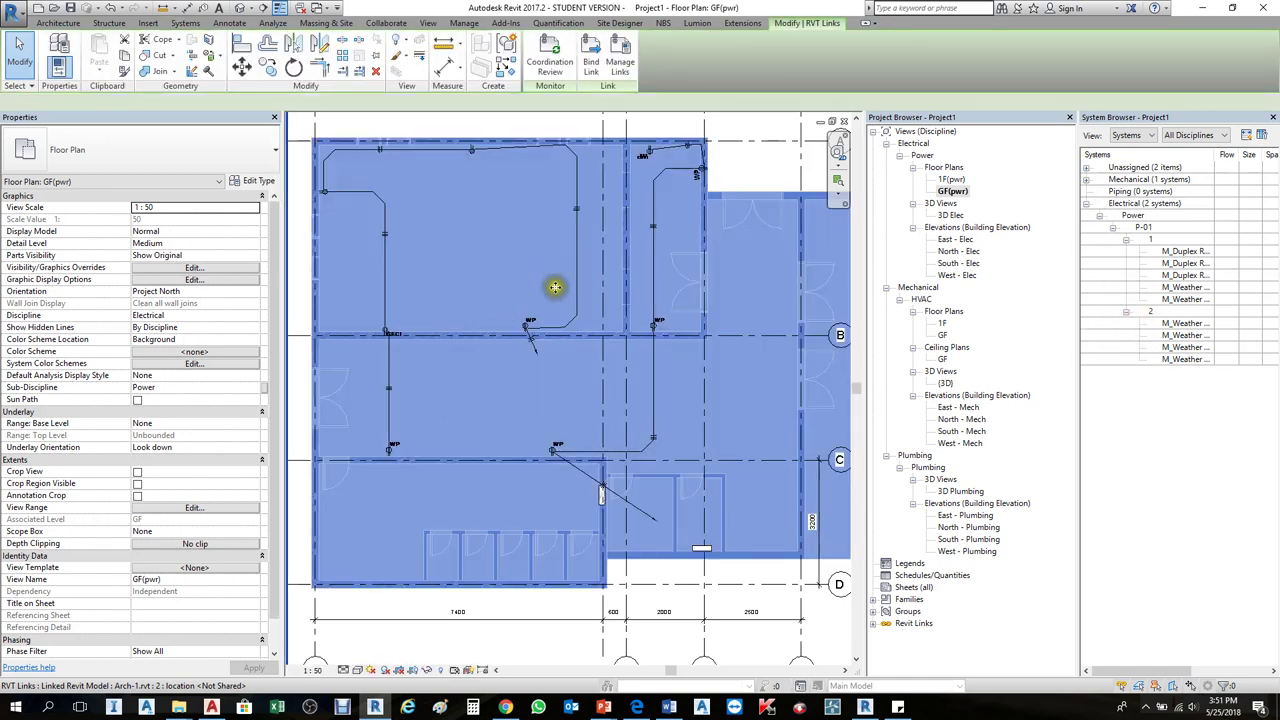
{"action": "key", "text": "Escape"}
Step: Tag the grid C weatherproof receptacle below the GFCI receptacle by category with a leader, and move its panel tag down beside it
{"action": "middle_click_drag", "start_coordinate": [460, 289], "coordinate": [528, 357]}
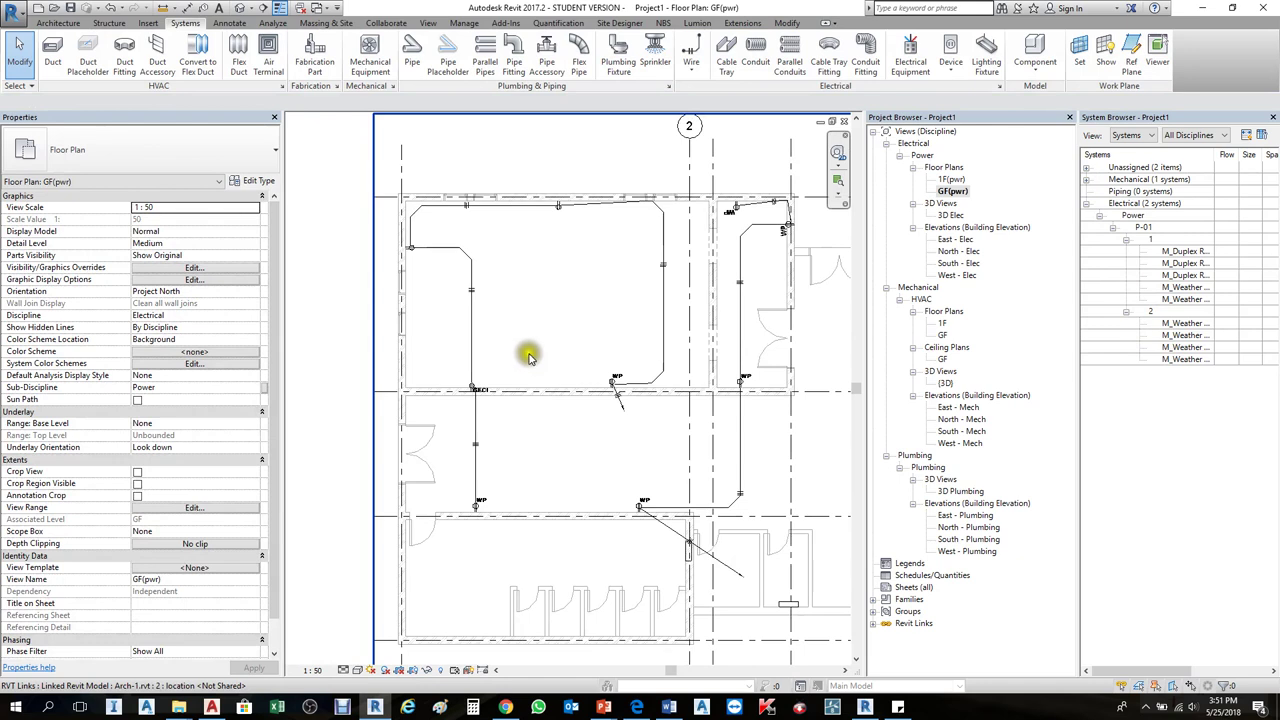
{"action": "scroll", "coordinate": [476, 502], "scroll_direction": "up", "scroll_amount": 3}
{"action": "scroll", "coordinate": [514, 503], "scroll_direction": "up", "scroll_amount": 3}
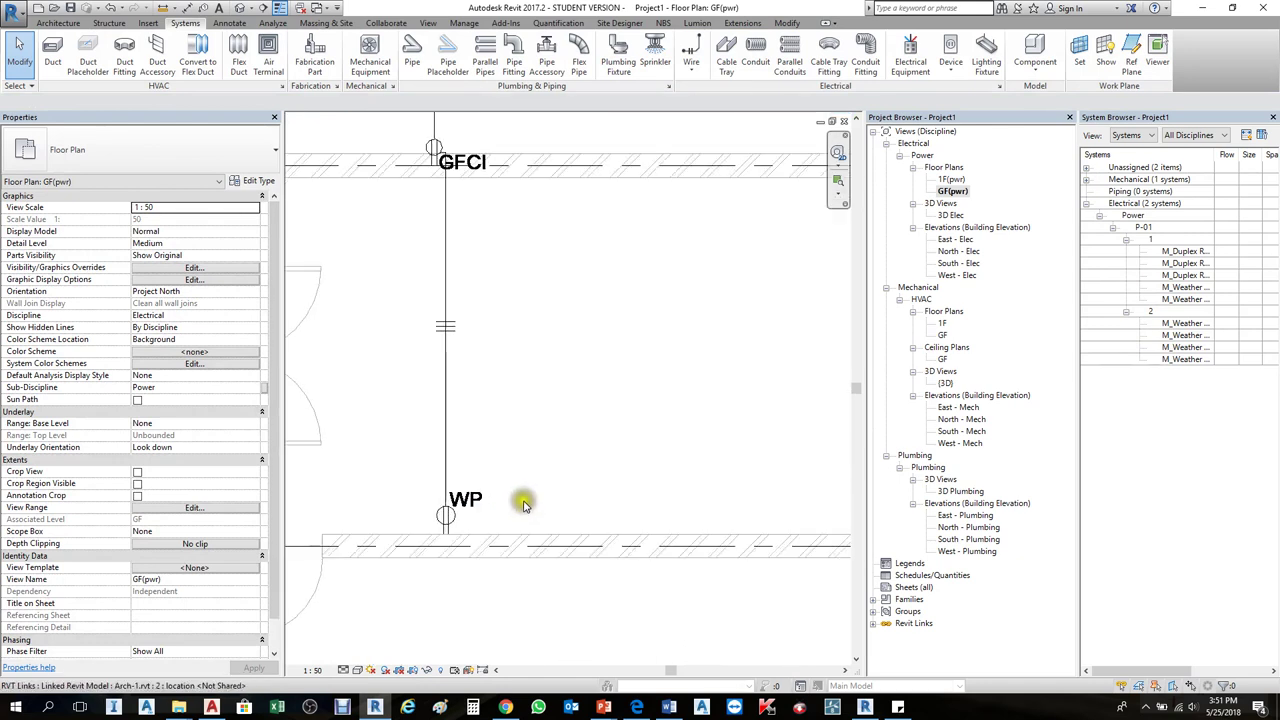
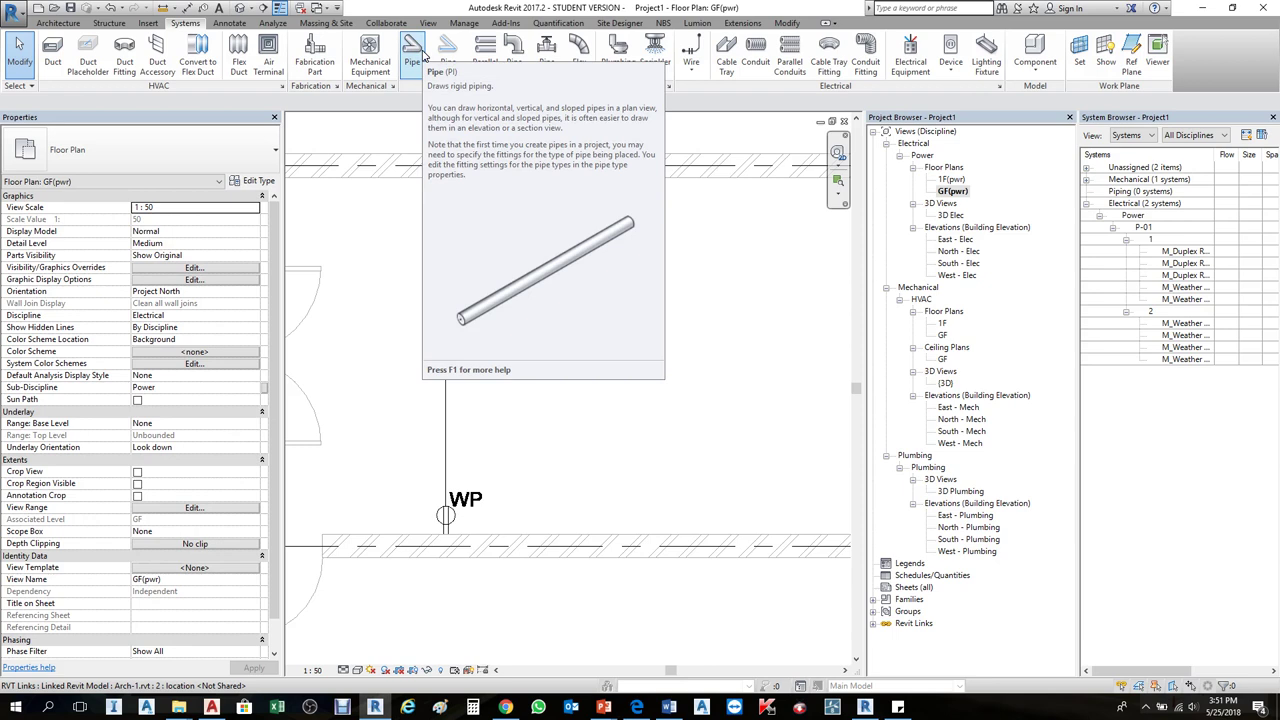
{"action": "left_click", "coordinate": [238, 23]}
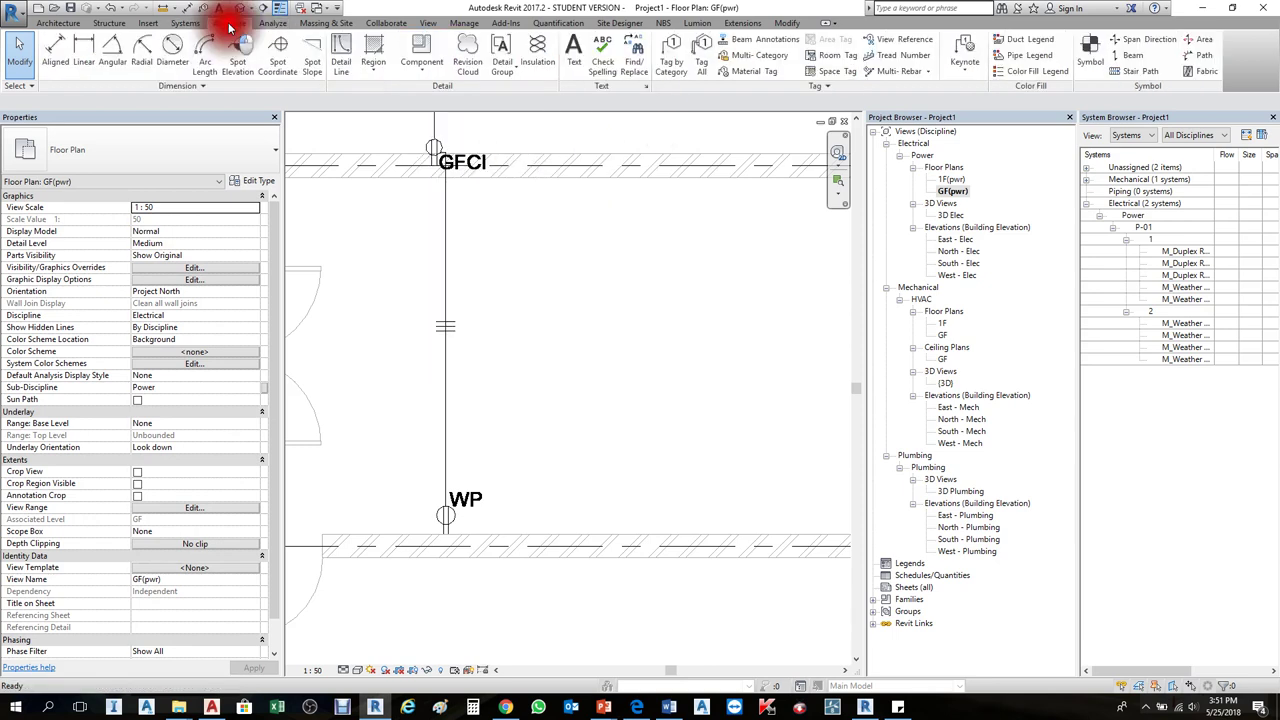
{"action": "left_click", "coordinate": [678, 58]}
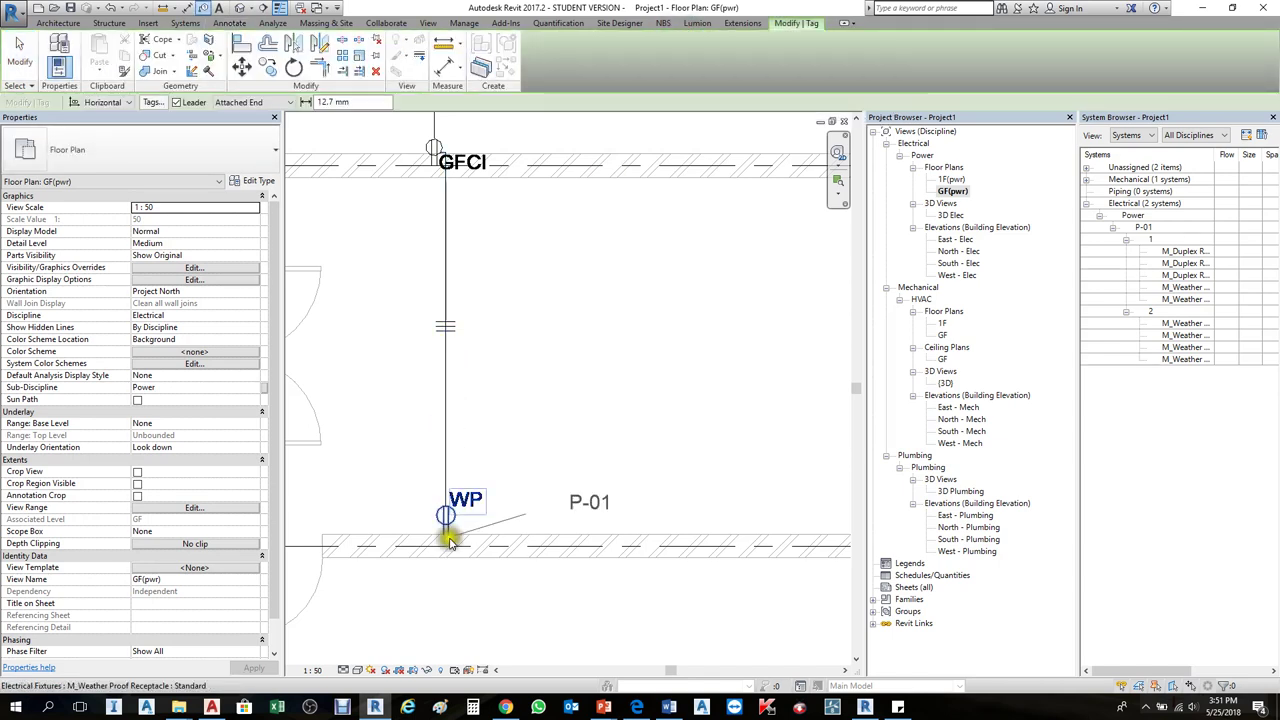
{"action": "scroll", "coordinate": [450, 528], "scroll_direction": "up", "scroll_amount": 2}
{"action": "scroll", "coordinate": [457, 520], "scroll_direction": "down", "scroll_amount": 2}
{"action": "scroll", "coordinate": [497, 371], "scroll_direction": "up", "scroll_amount": 3}
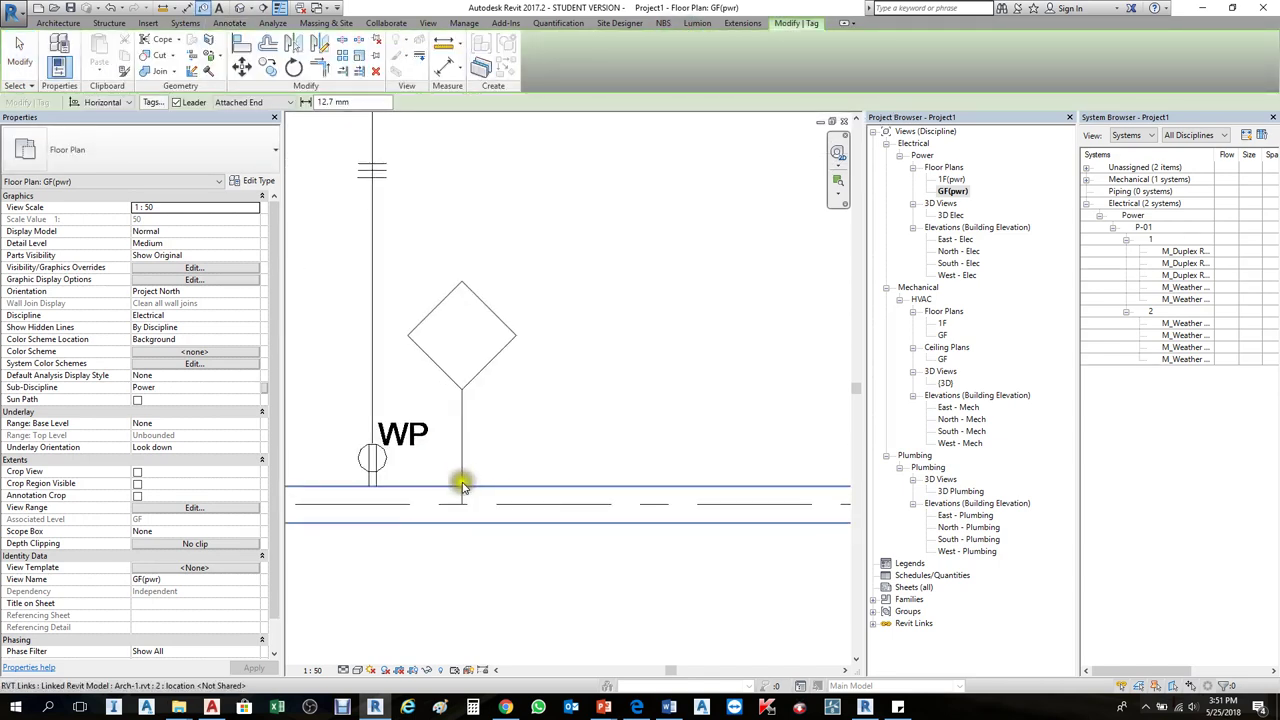
{"action": "scroll", "coordinate": [378, 471], "scroll_direction": "up", "scroll_amount": 1}
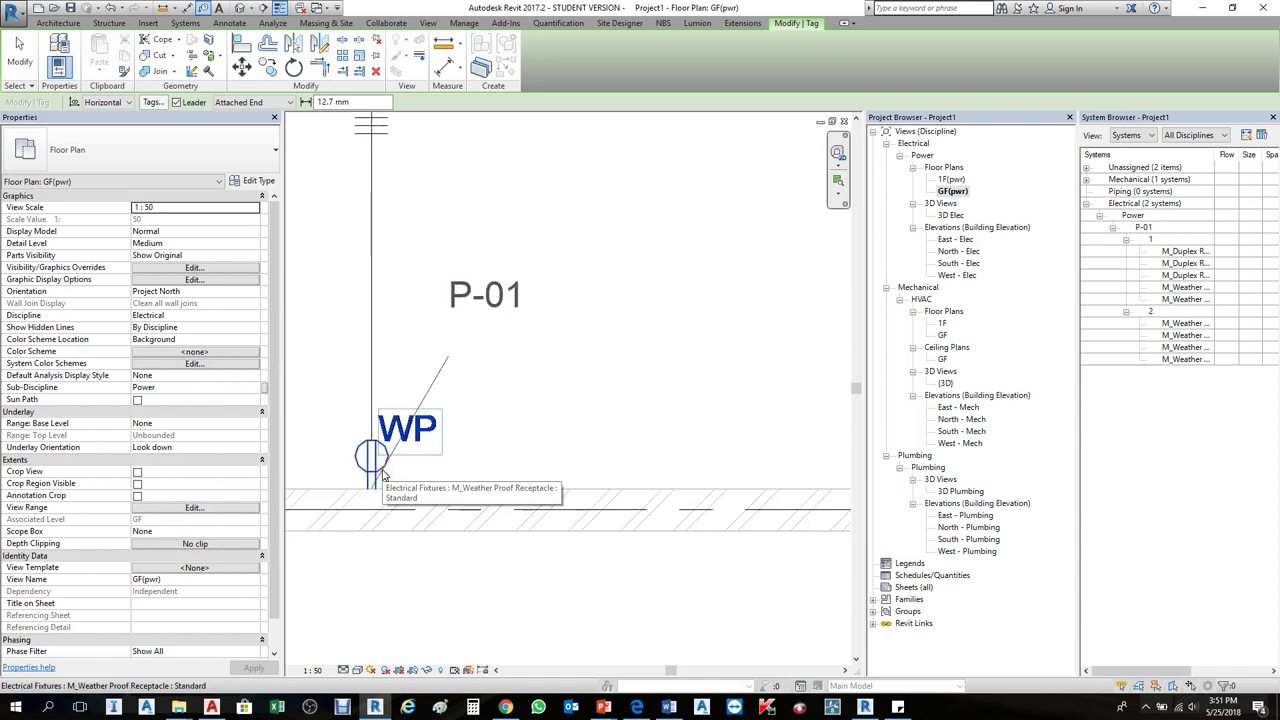
{"action": "left_click", "coordinate": [383, 475]}
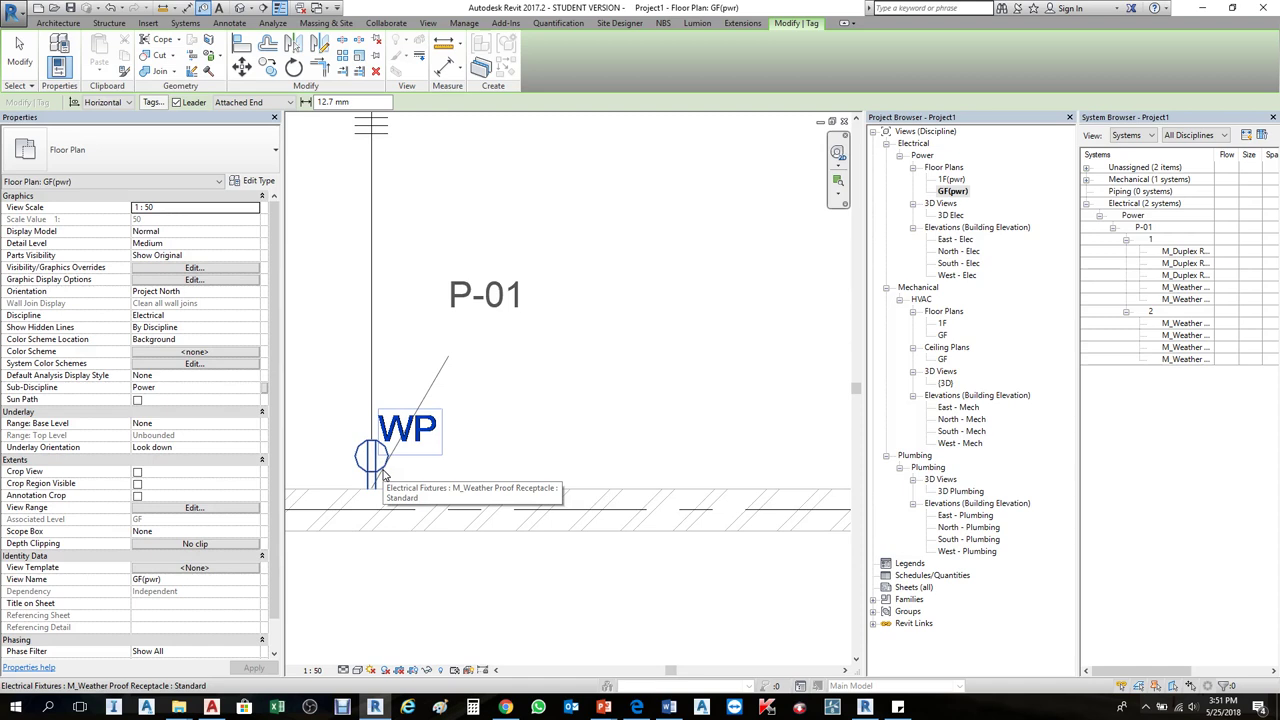
{"action": "left_click", "coordinate": [380, 468]}
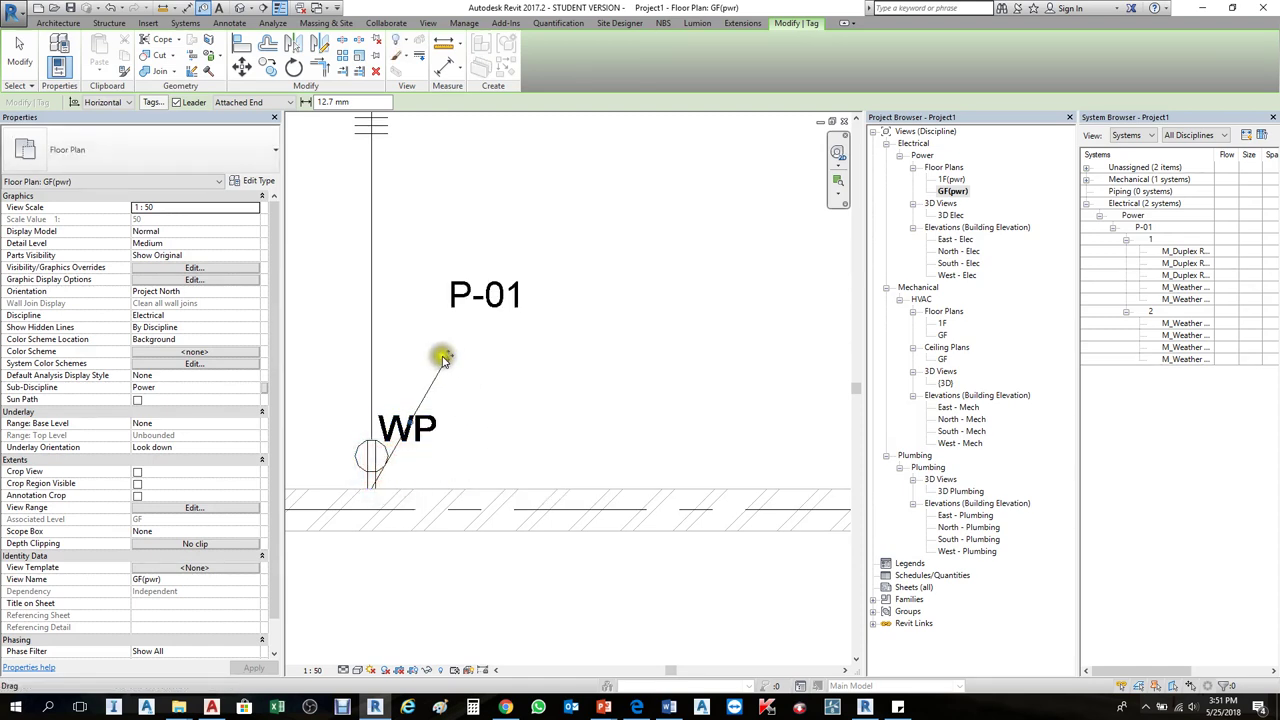
{"action": "left_click_drag", "start_coordinate": [450, 357], "coordinate": [448, 540]}
Step: Tag the GFCI receptacle on grid B with its panel, set the tag beside the receptacle, and delete the stray wire tag
{"action": "scroll", "coordinate": [357, 560], "scroll_direction": "down", "scroll_amount": 2}
{"action": "scroll", "coordinate": [449, 289], "scroll_direction": "up", "scroll_amount": 2}
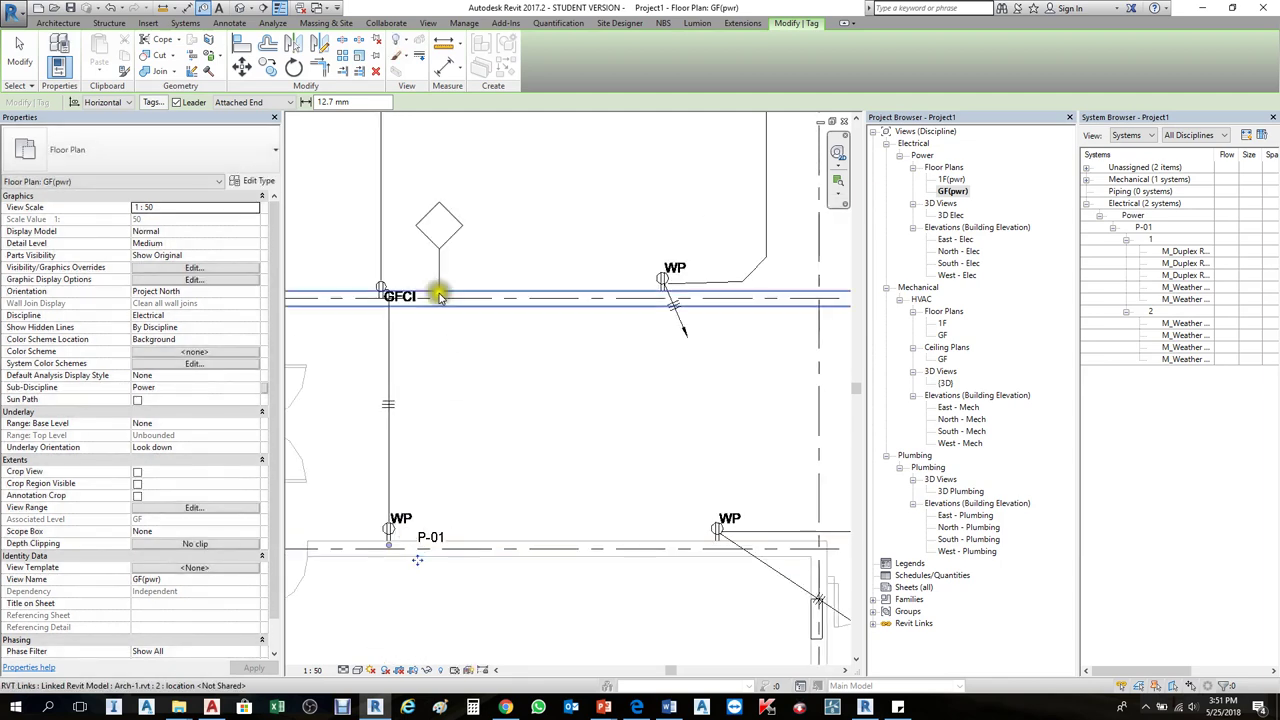
{"action": "scroll", "coordinate": [355, 280], "scroll_direction": "up", "scroll_amount": 3}
{"action": "scroll", "coordinate": [355, 280], "scroll_direction": "up", "scroll_amount": 1}
{"action": "left_click", "coordinate": [437, 297]}
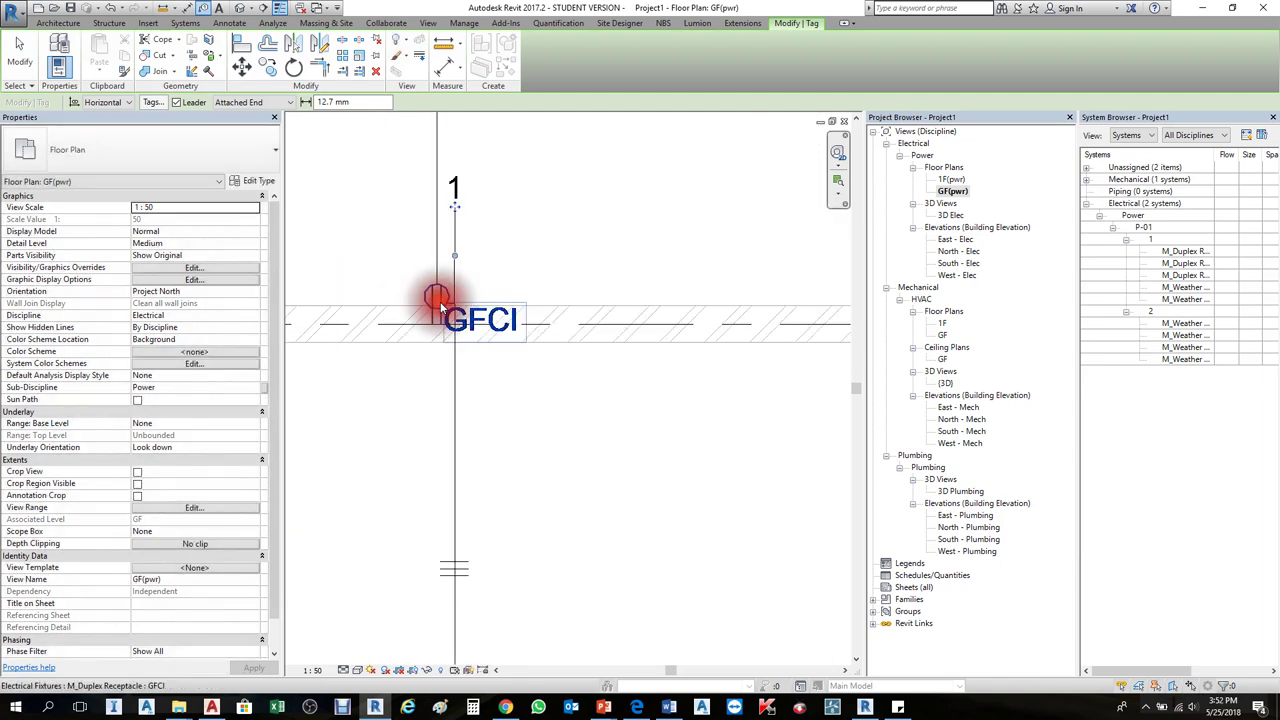
{"action": "left_click_drag", "start_coordinate": [431, 290], "coordinate": [501, 213]}
{"action": "left_click_drag", "start_coordinate": [329, 281], "coordinate": [314, 303]}
{"action": "key", "text": "Escape"}
{"action": "scroll", "coordinate": [530, 337], "scroll_direction": "down", "scroll_amount": 2}
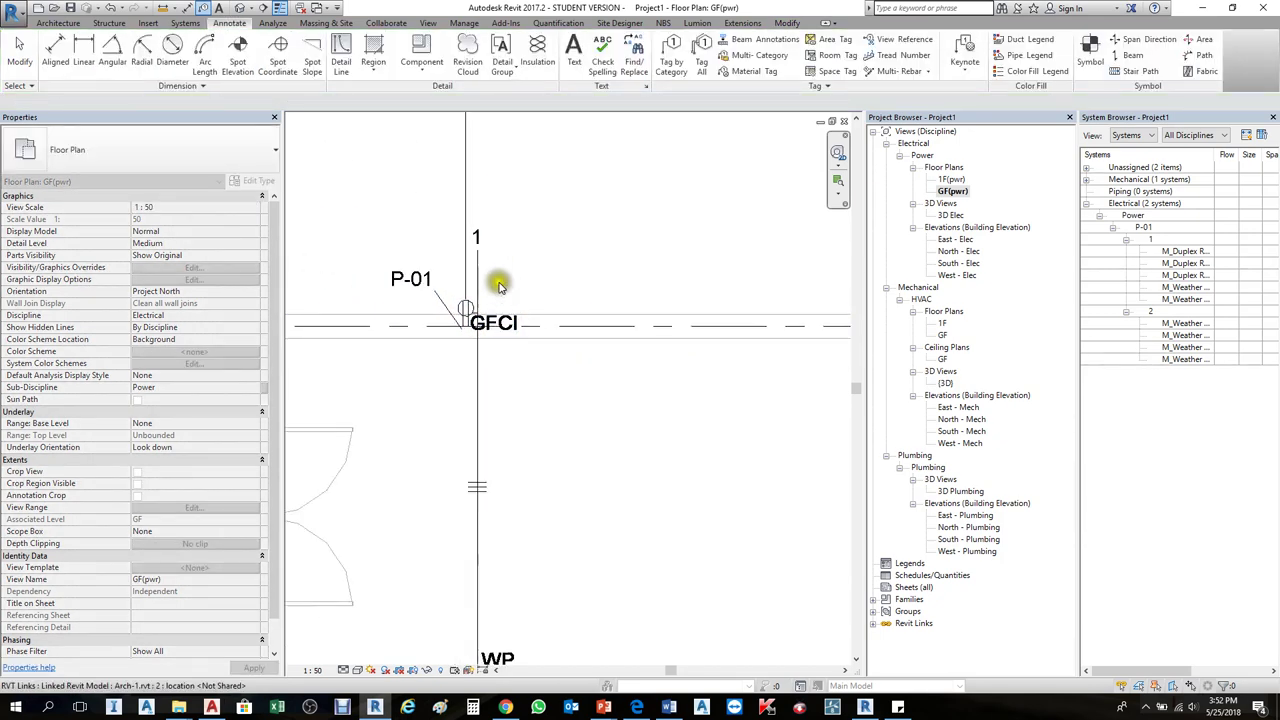
{"action": "left_click", "coordinate": [480, 277]}
{"action": "key", "text": "Delete"}
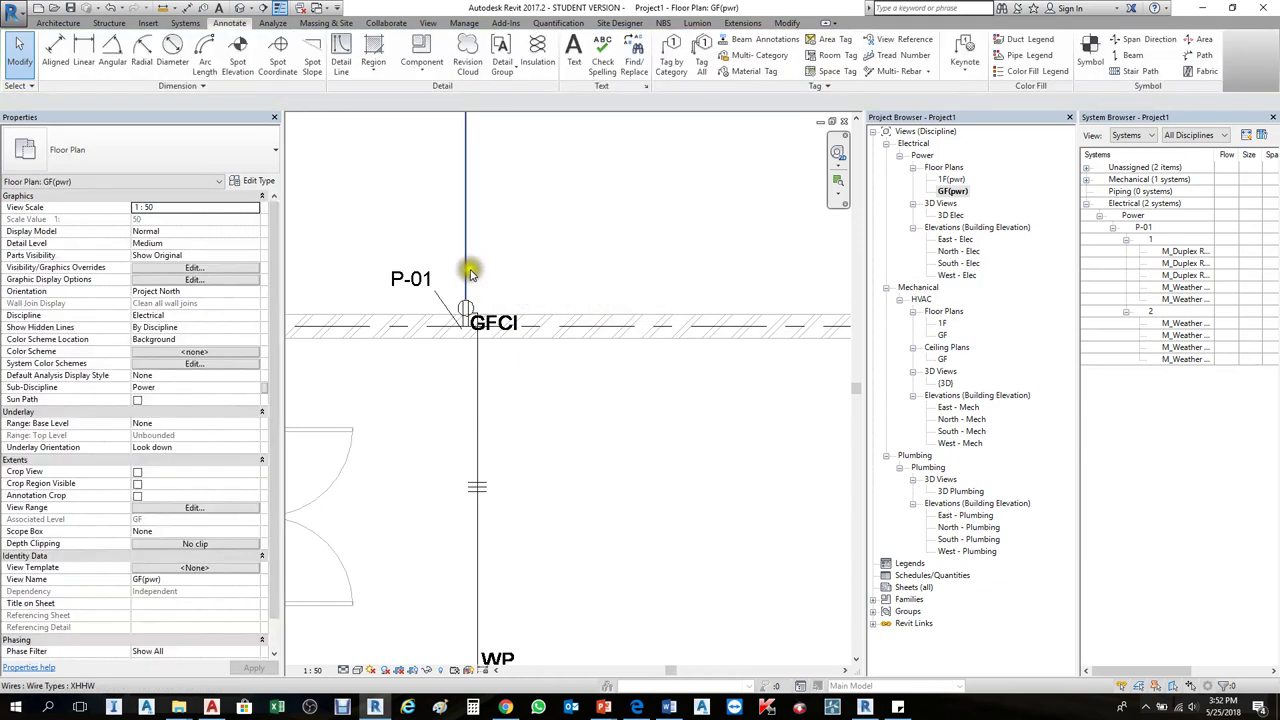
Step: Remove the leader from the GFCI receptacle's P-01 panel tag and move the tag down right beside the receptacle symbol
{"action": "left_click", "coordinate": [440, 297]}
{"action": "left_click", "coordinate": [623, 251]}
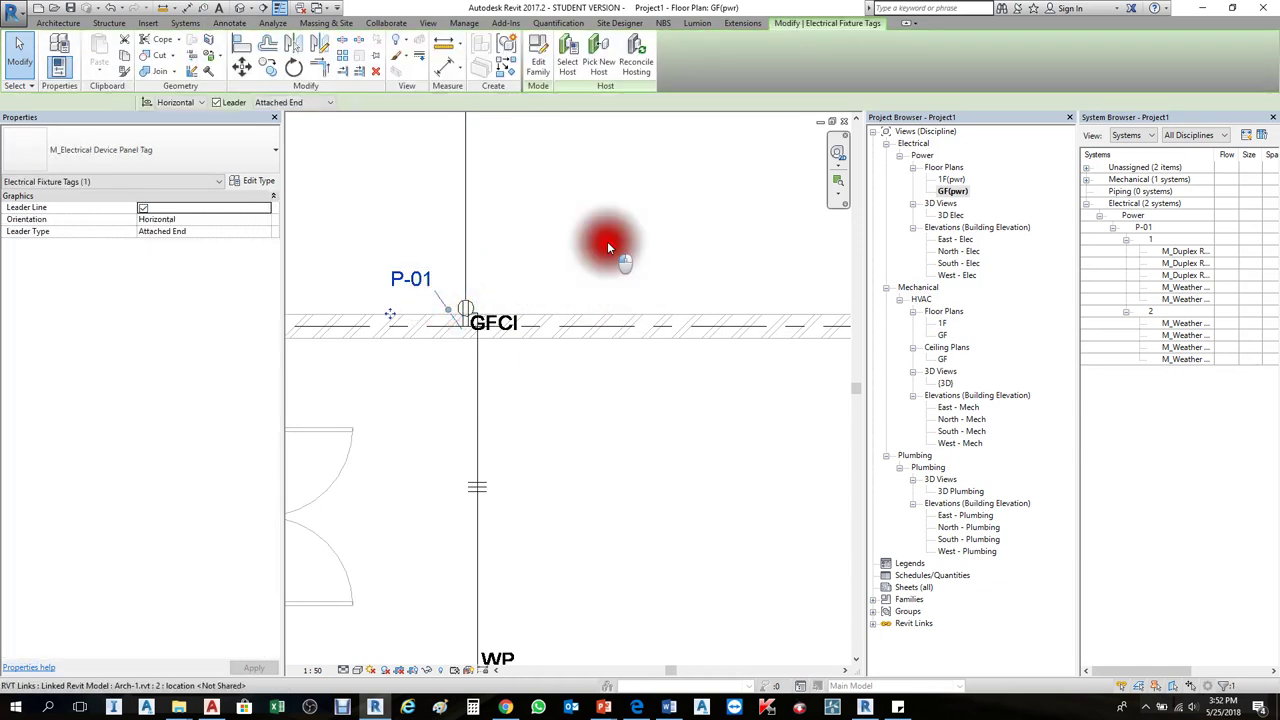
{"action": "key", "text": "Escape"}
{"action": "left_click", "coordinate": [423, 284]}
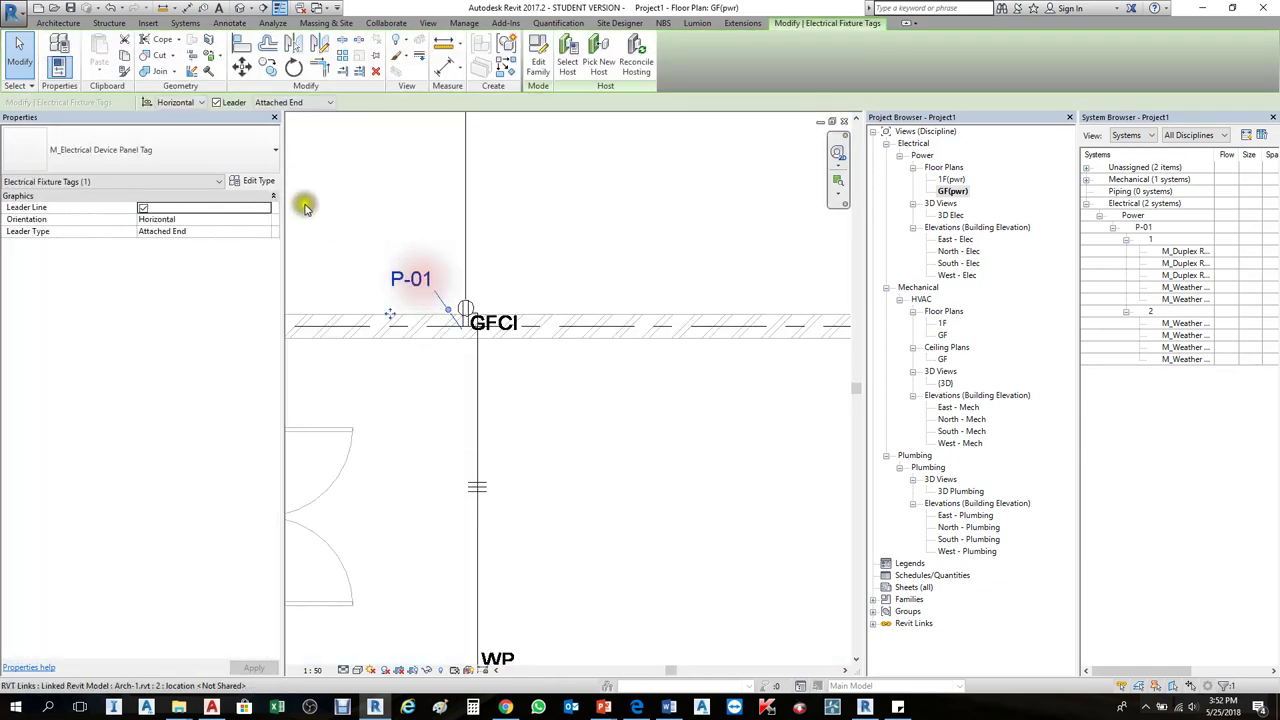
{"action": "left_click", "coordinate": [216, 103]}
{"action": "left_click", "coordinate": [570, 215]}
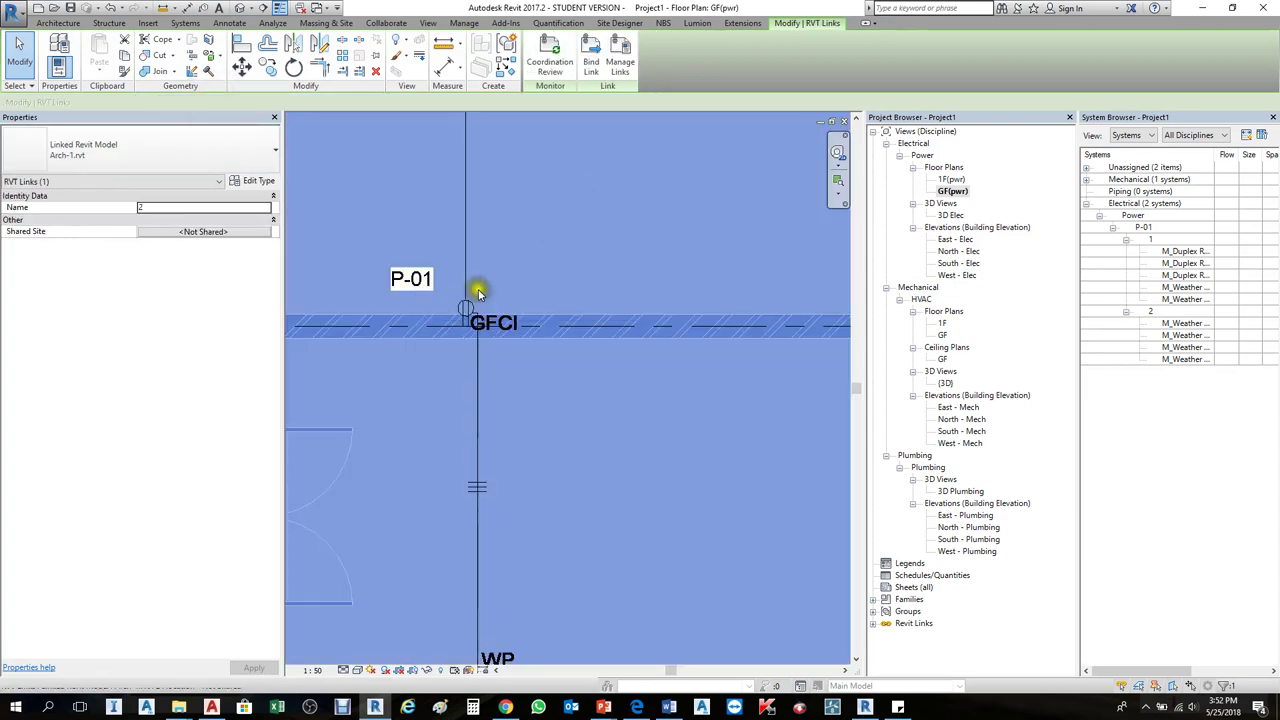
{"action": "key", "text": "Escape"}
{"action": "mouse_move", "coordinate": [429, 281]}
{"action": "left_mouse_down"}
{"action": "mouse_move", "coordinate": [406, 297]}
{"action": "mouse_move", "coordinate": [408, 337]}
{"action": "left_mouse_up"}
{"action": "left_click", "coordinate": [523, 354]}
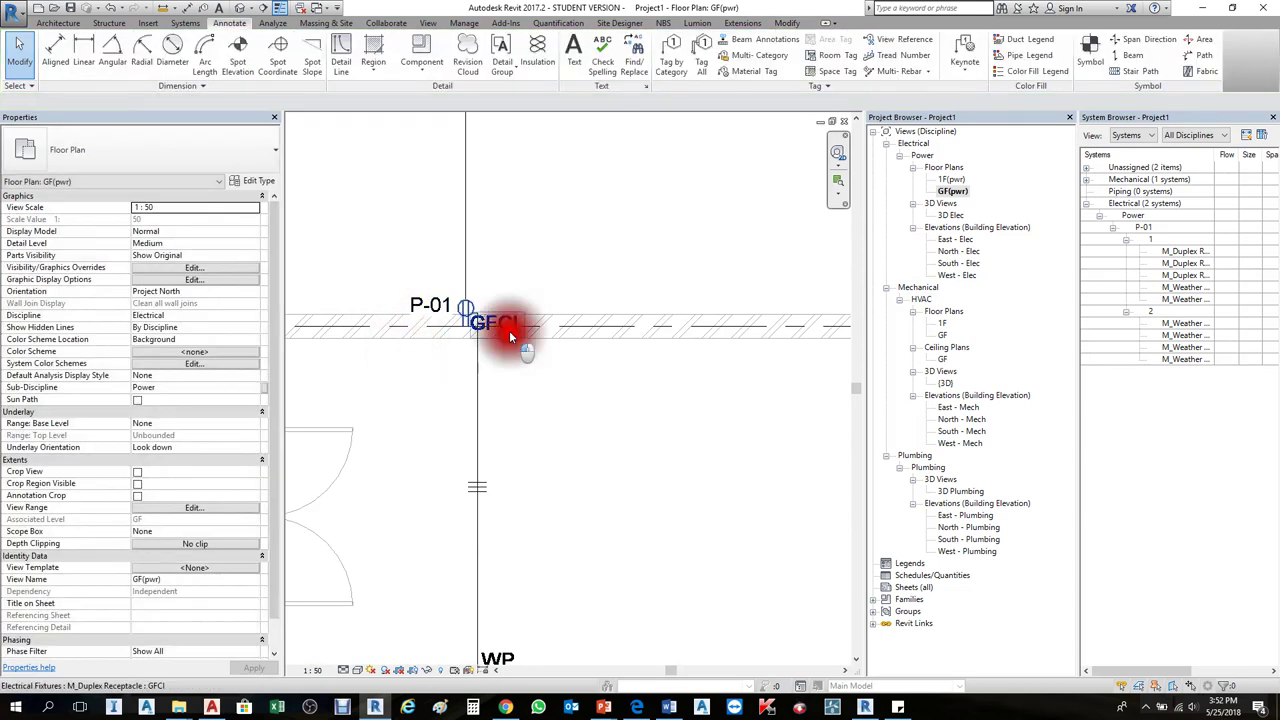
{"action": "left_click", "coordinate": [510, 337]}
{"action": "scroll", "coordinate": [503, 326], "scroll_direction": "up", "scroll_amount": 3}
{"action": "key", "text": "Escape"}
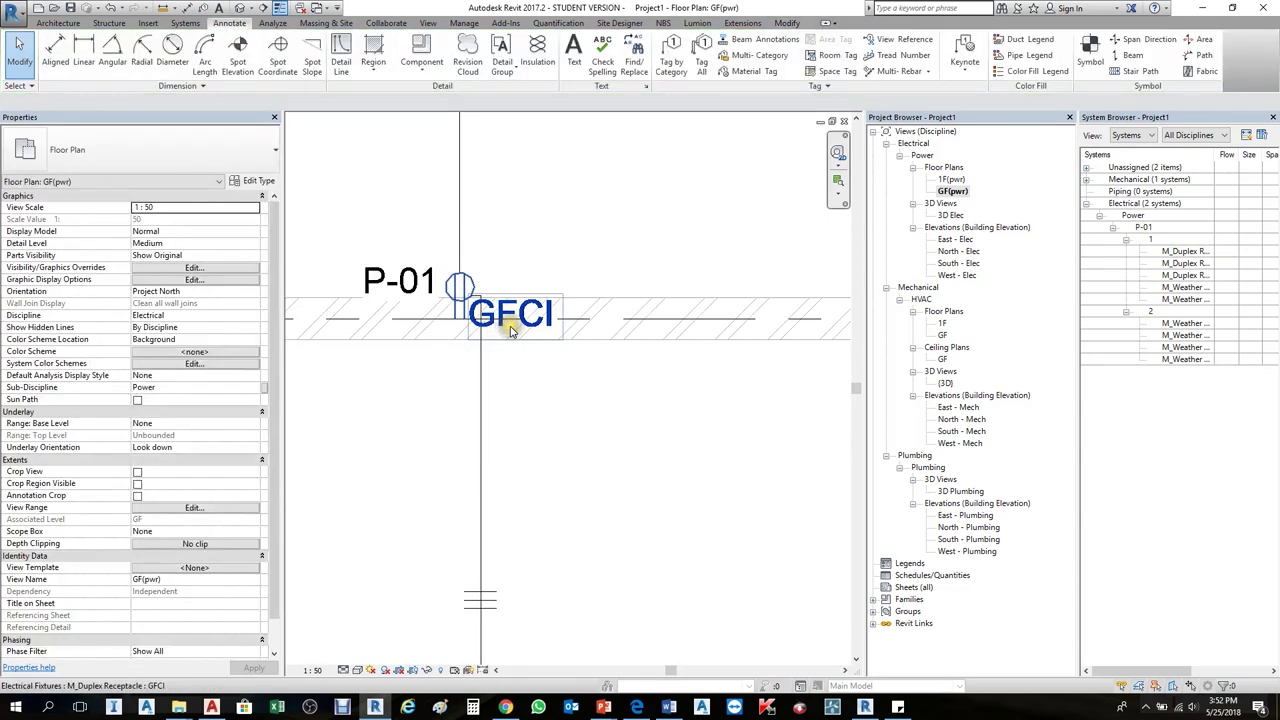
{"action": "left_click", "coordinate": [510, 333]}
{"action": "key", "text": "Escape"}
Step: Move the P-01 panel tag of the weatherproof receptacle below the GFCI receptacle closer to its symbol and remove the tag's leader
{"action": "scroll", "coordinate": [490, 285], "scroll_direction": "down", "scroll_amount": 5}
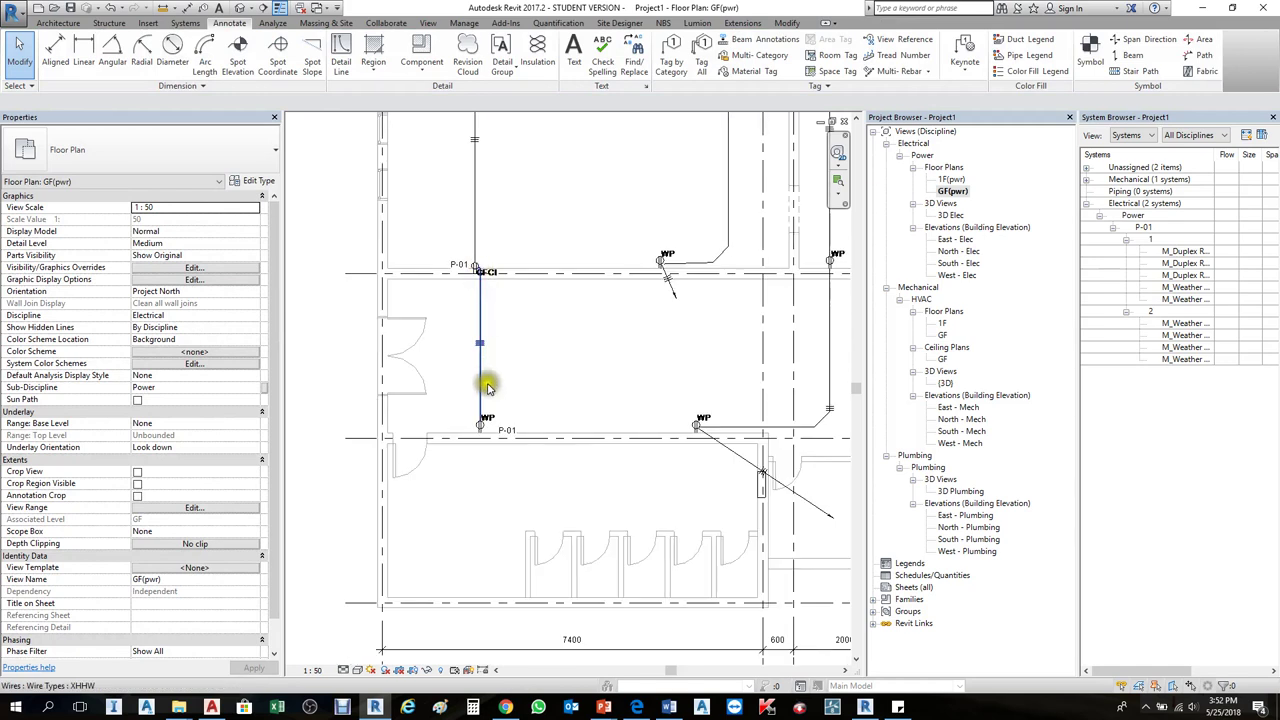
{"action": "scroll", "coordinate": [487, 386], "scroll_direction": "up", "scroll_amount": 3}
{"action": "left_click", "coordinate": [528, 478]}
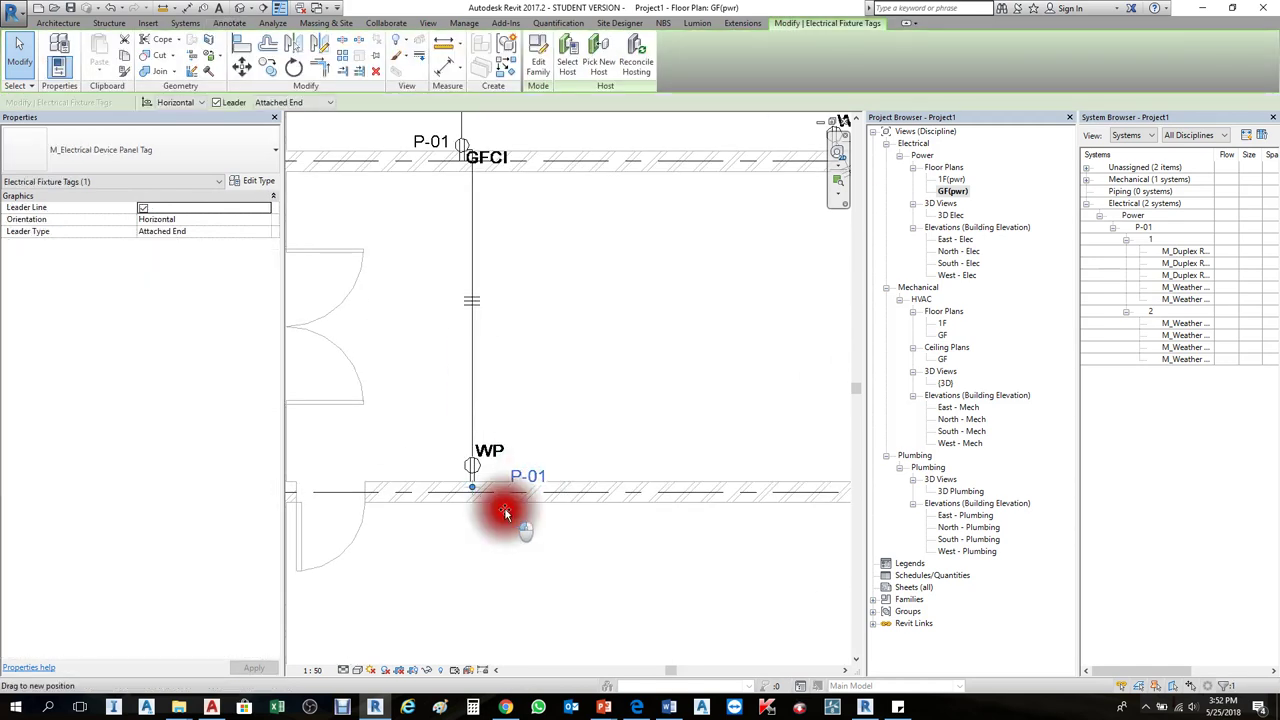
{"action": "left_click_drag", "start_coordinate": [505, 513], "coordinate": [489, 507]}
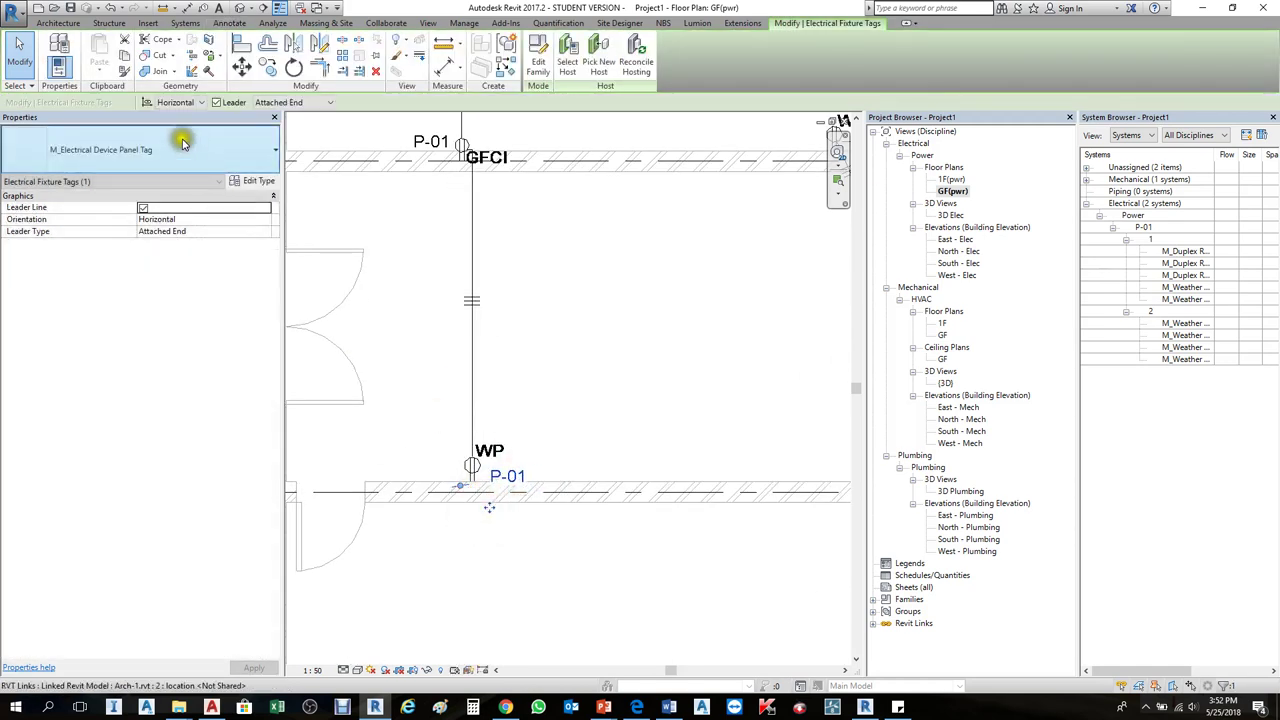
{"action": "left_click", "coordinate": [521, 318]}
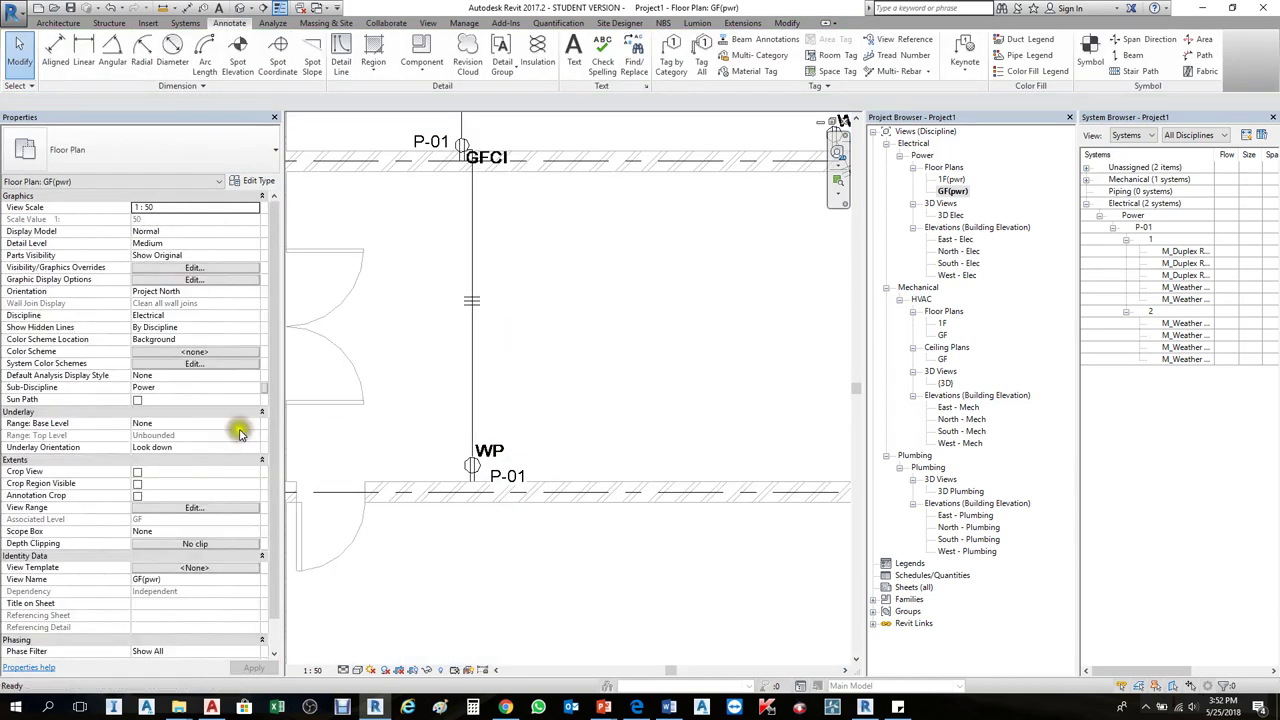
Step: Tag by category, with leaders, the circuit 1 wires below and above the GFCI receptacle and the long chamfered wire across the same room
{"action": "key", "text": "t"}
{"action": "key", "text": "g"}
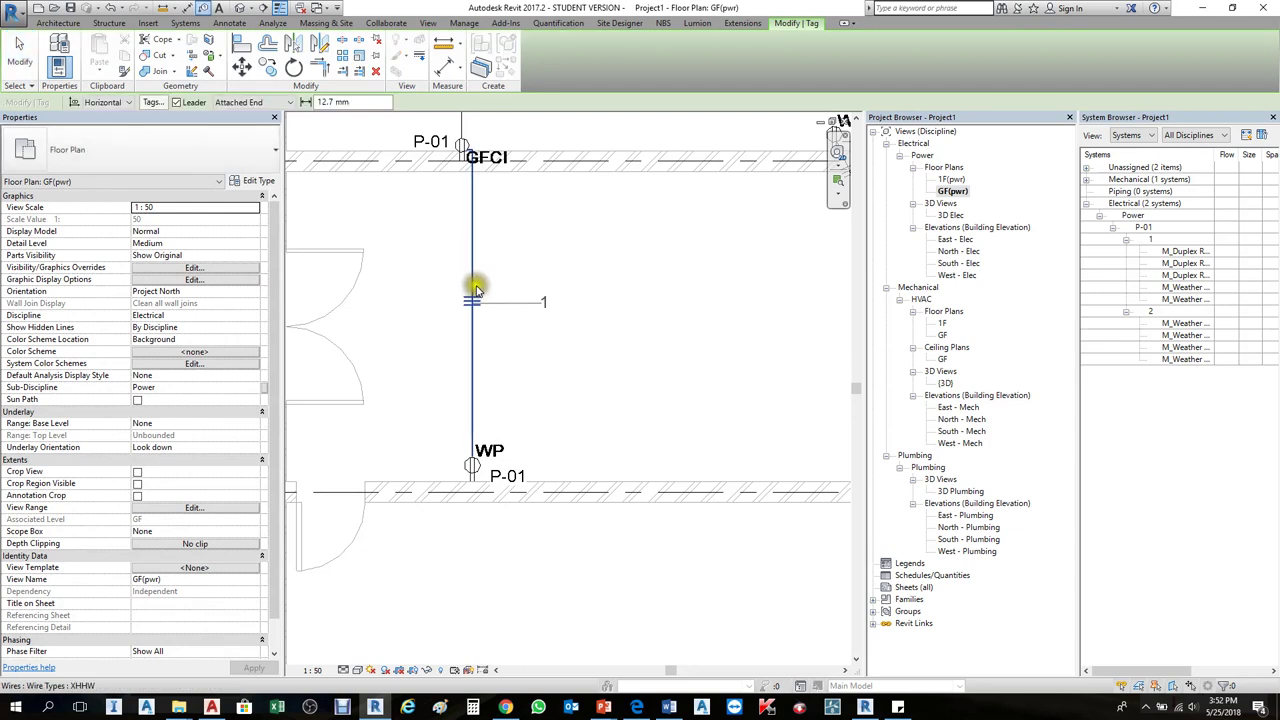
{"action": "left_click", "coordinate": [474, 289]}
{"action": "scroll", "coordinate": [356, 310], "scroll_direction": "down", "scroll_amount": 4}
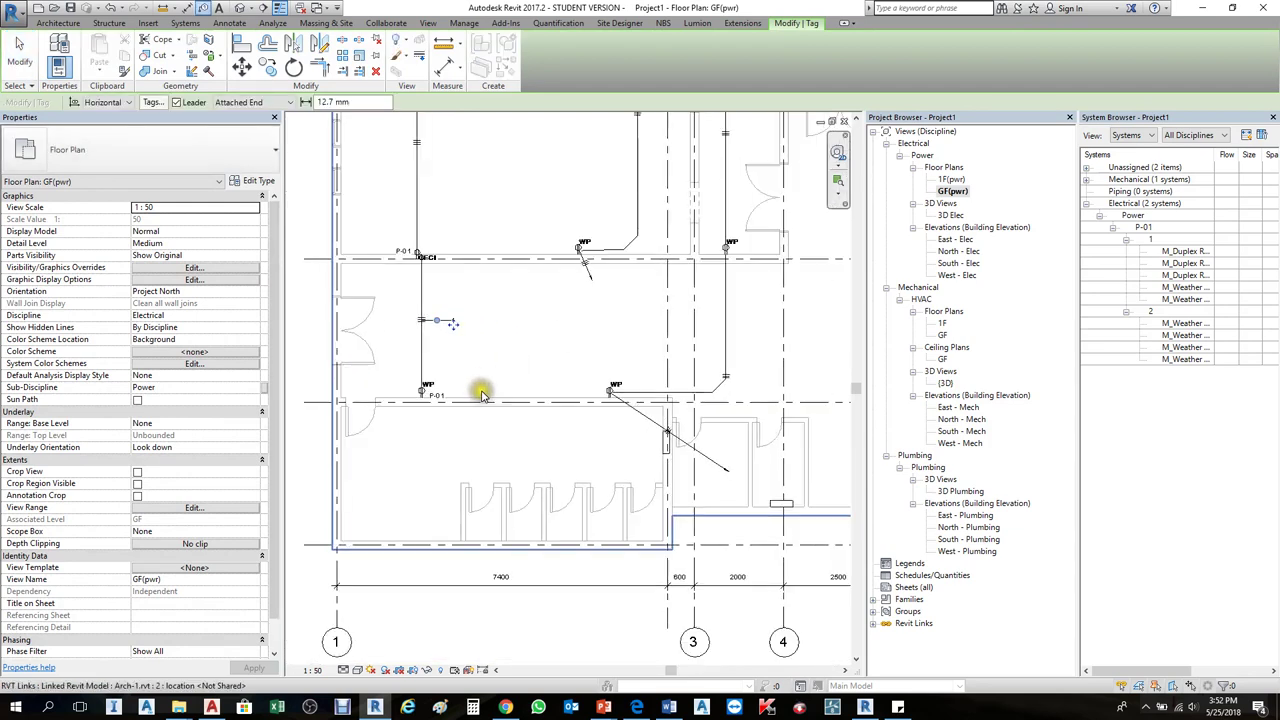
{"action": "scroll", "coordinate": [450, 160], "scroll_direction": "up", "scroll_amount": 4}
{"action": "left_click", "coordinate": [405, 285]}
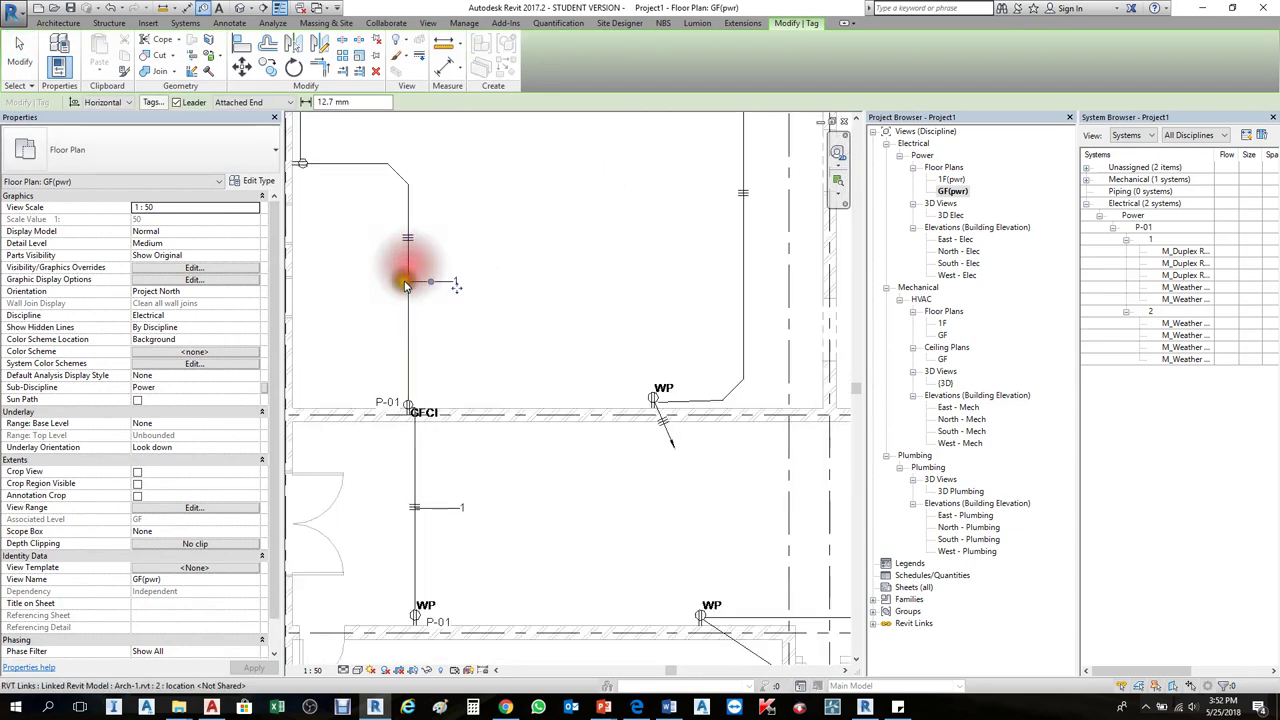
{"action": "scroll", "coordinate": [408, 295], "scroll_direction": "down", "scroll_amount": 2}
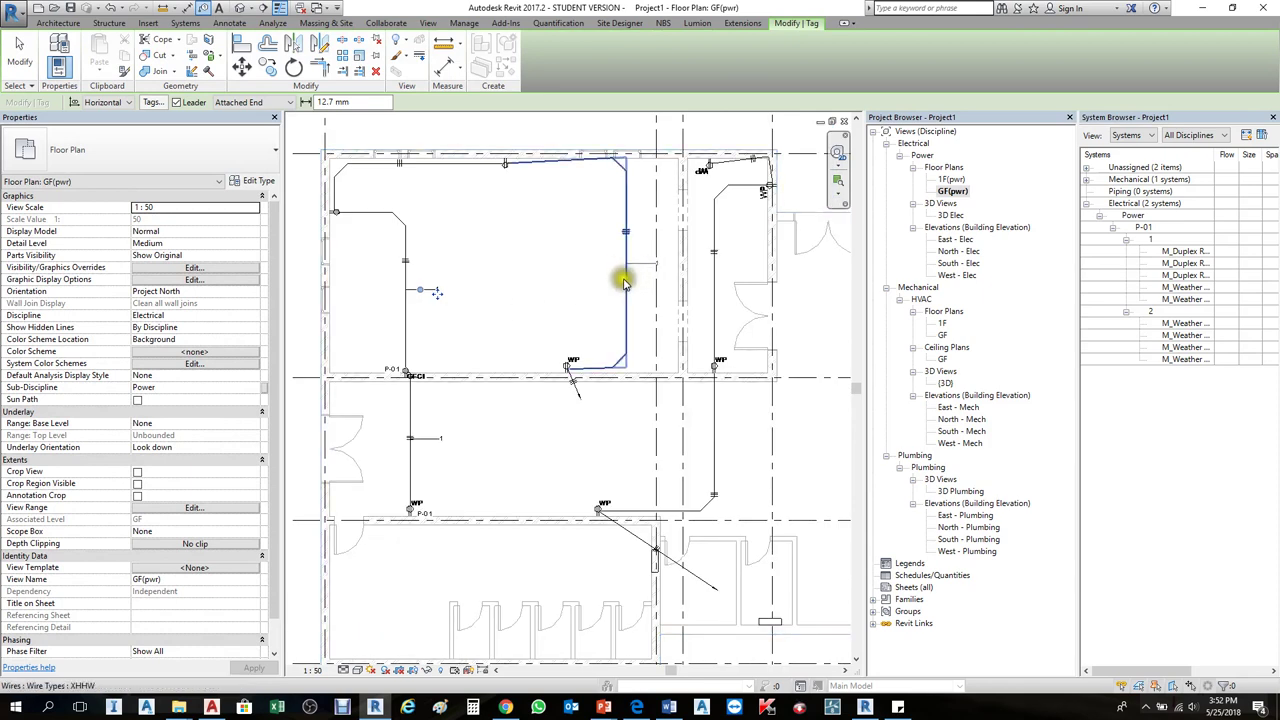
{"action": "left_click", "coordinate": [622, 281]}
Step: Tag the two circuit 2 wires running below and above the grid B weatherproof receptacle between grids 3 and 4
{"action": "scroll", "coordinate": [600, 285], "scroll_direction": "down", "scroll_amount": 2}
{"action": "scroll", "coordinate": [595, 300], "scroll_direction": "up", "scroll_amount": 3}
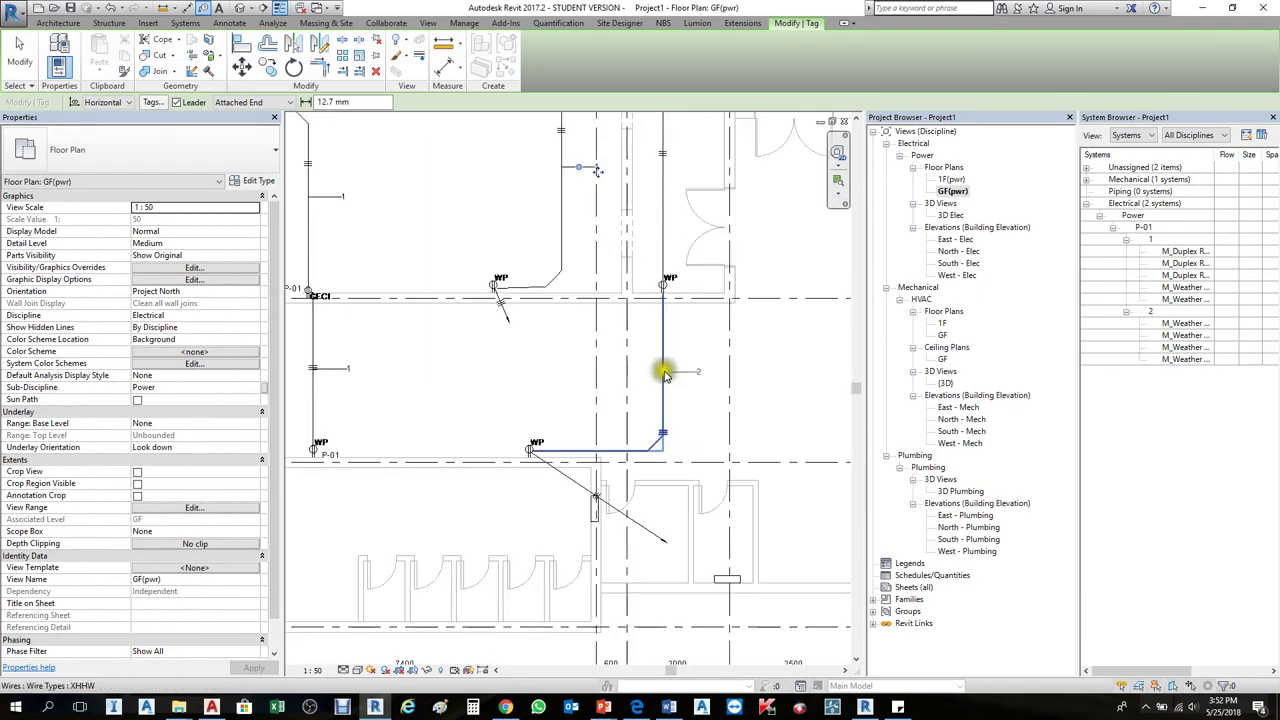
{"action": "scroll", "coordinate": [665, 373], "scroll_direction": "up", "scroll_amount": 1}
{"action": "left_click", "coordinate": [663, 373]}
{"action": "scroll", "coordinate": [657, 397], "scroll_direction": "down", "scroll_amount": 1}
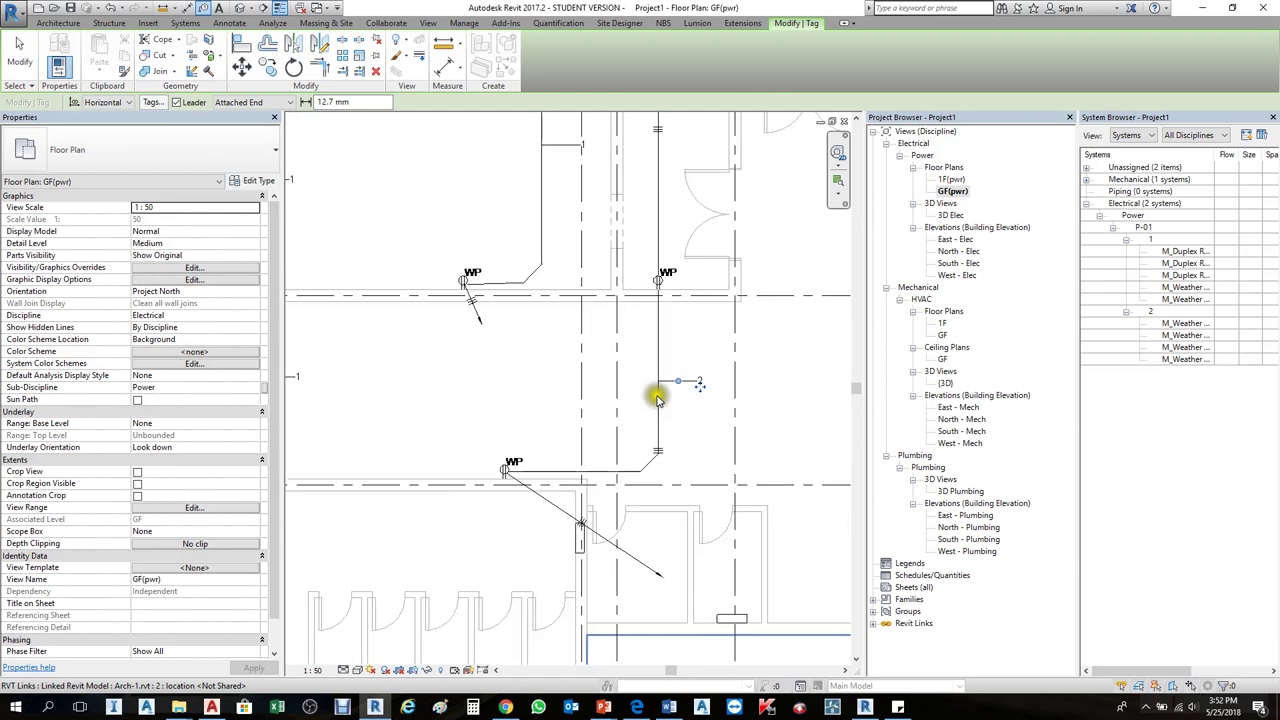
{"action": "scroll", "coordinate": [657, 398], "scroll_direction": "down", "scroll_amount": 1}
{"action": "left_click", "coordinate": [660, 160]}
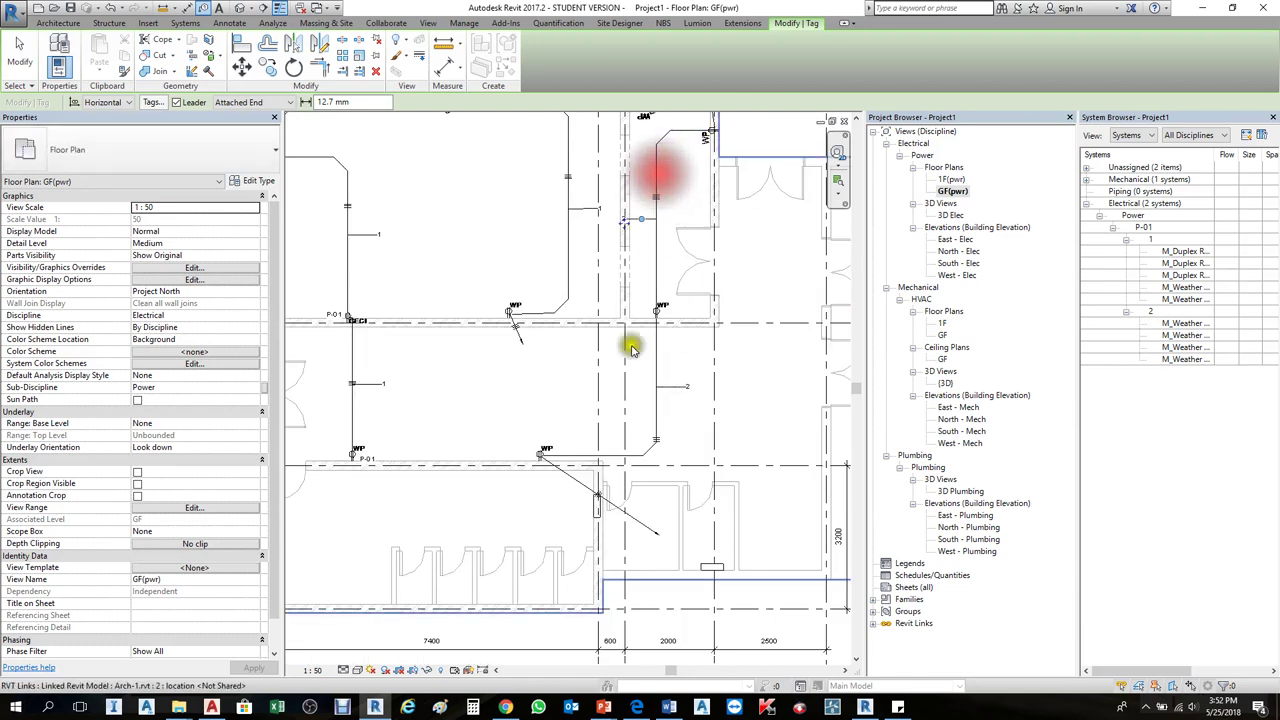
Step: Tag the circuit 2 home run wire near grid C and move its tag just above the wire close to the arrowhead
{"action": "scroll", "coordinate": [648, 532], "scroll_direction": "up", "scroll_amount": 3}
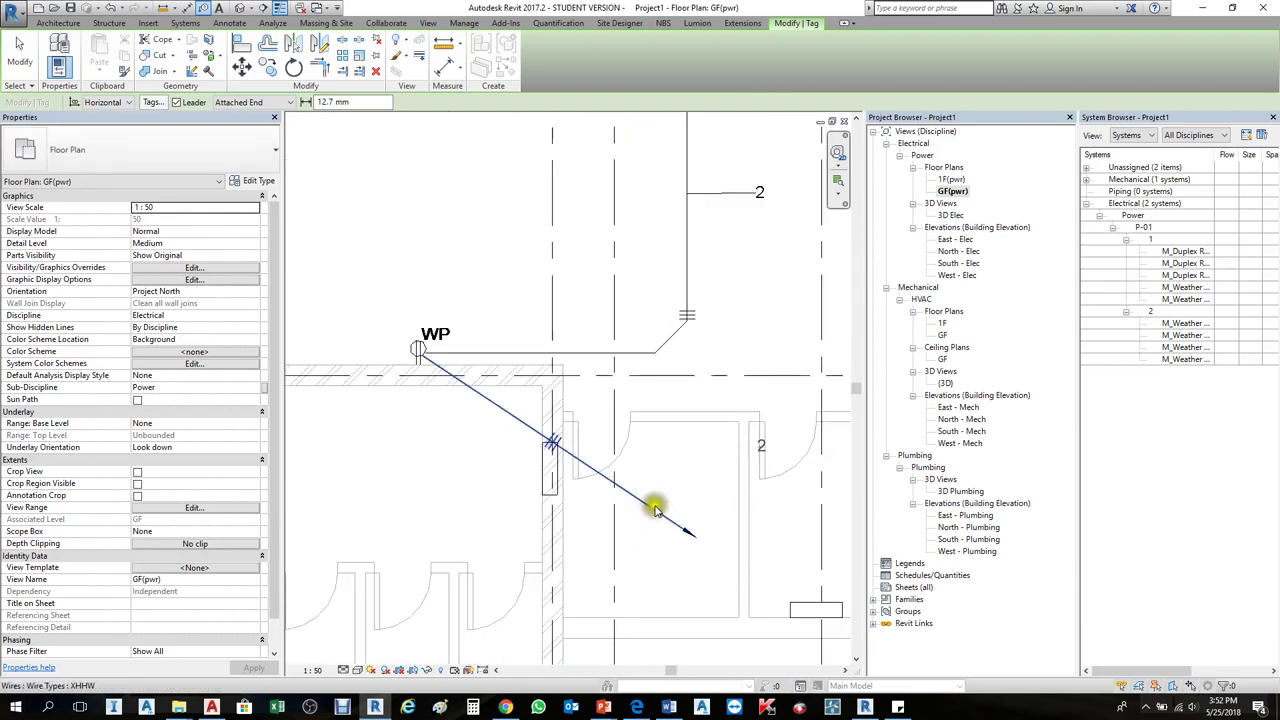
{"action": "left_click", "coordinate": [737, 491]}
{"action": "left_click_drag", "start_coordinate": [763, 448], "coordinate": [670, 508]}
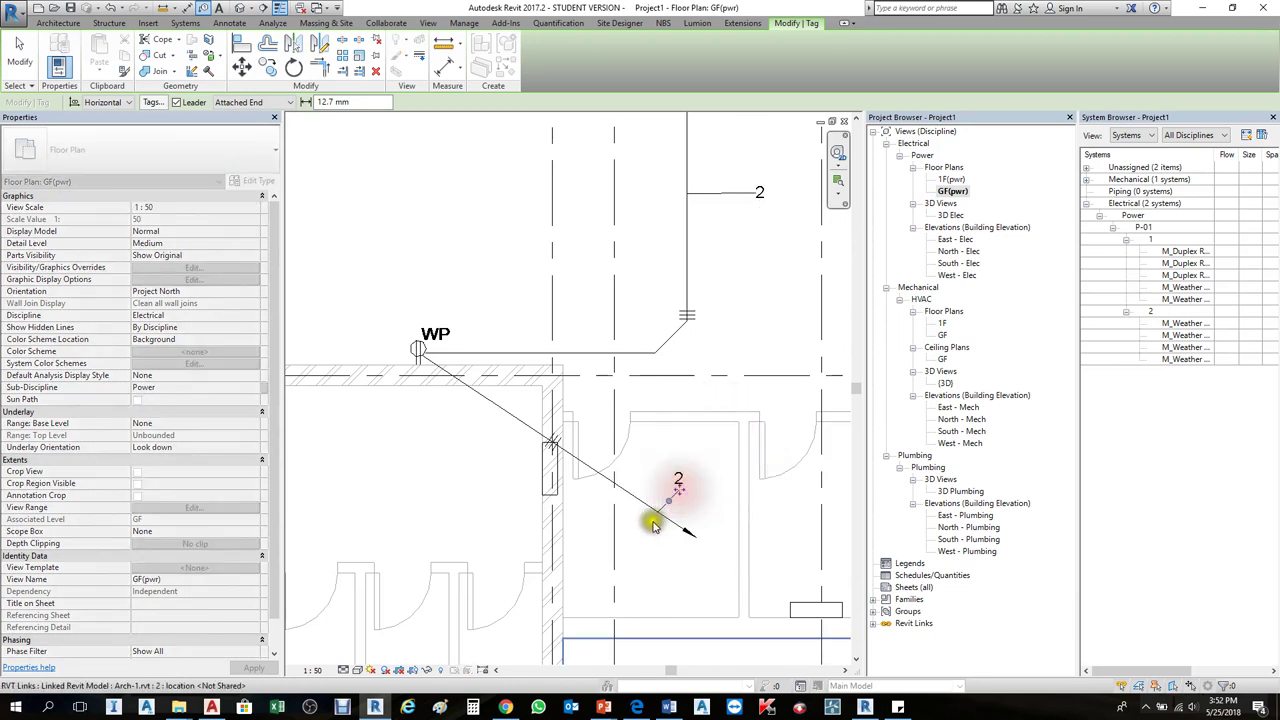
{"action": "scroll", "coordinate": [670, 510], "scroll_direction": "up", "scroll_amount": 2}
{"action": "left_click", "coordinate": [711, 462]}
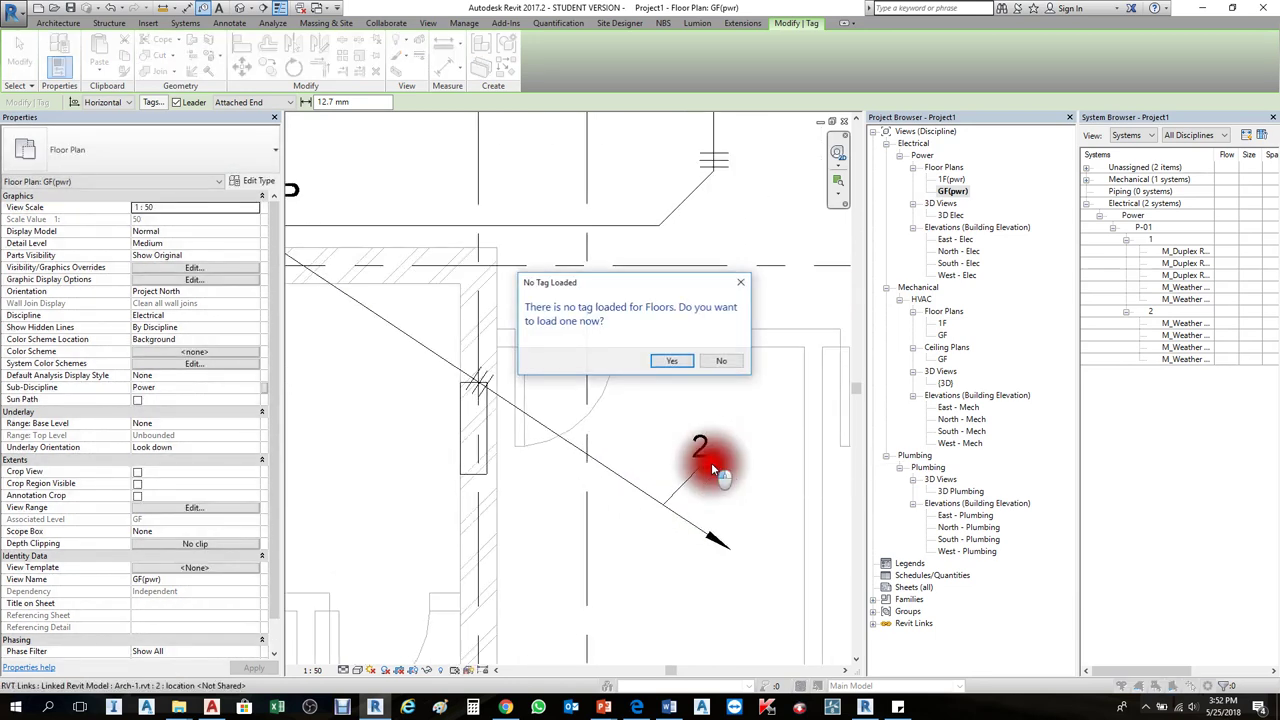
{"action": "key", "text": "Escape"}
Step: Shift the circuit 2 home run's wire tag slightly back along the wire, away from the arrowhead
{"action": "left_click", "coordinate": [710, 458]}
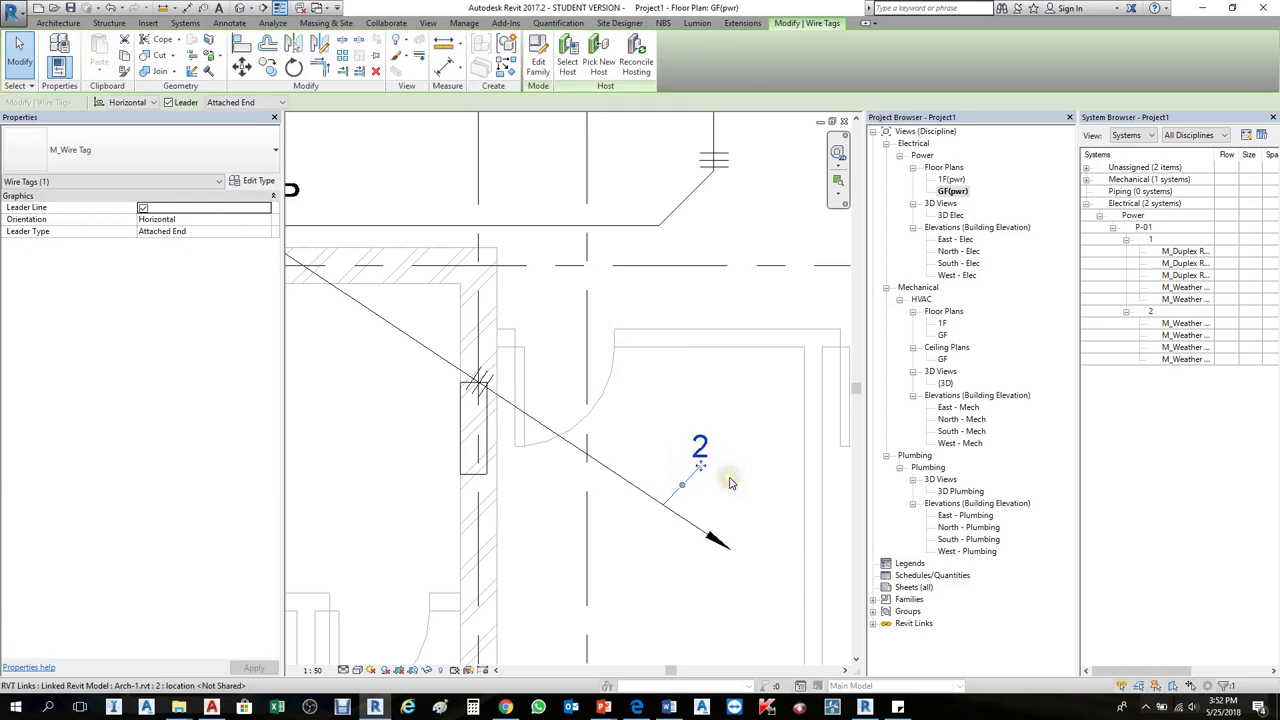
{"action": "scroll", "coordinate": [714, 468], "scroll_direction": "up", "scroll_amount": 1}
{"action": "scroll", "coordinate": [716, 475], "scroll_direction": "up", "scroll_amount": 2}
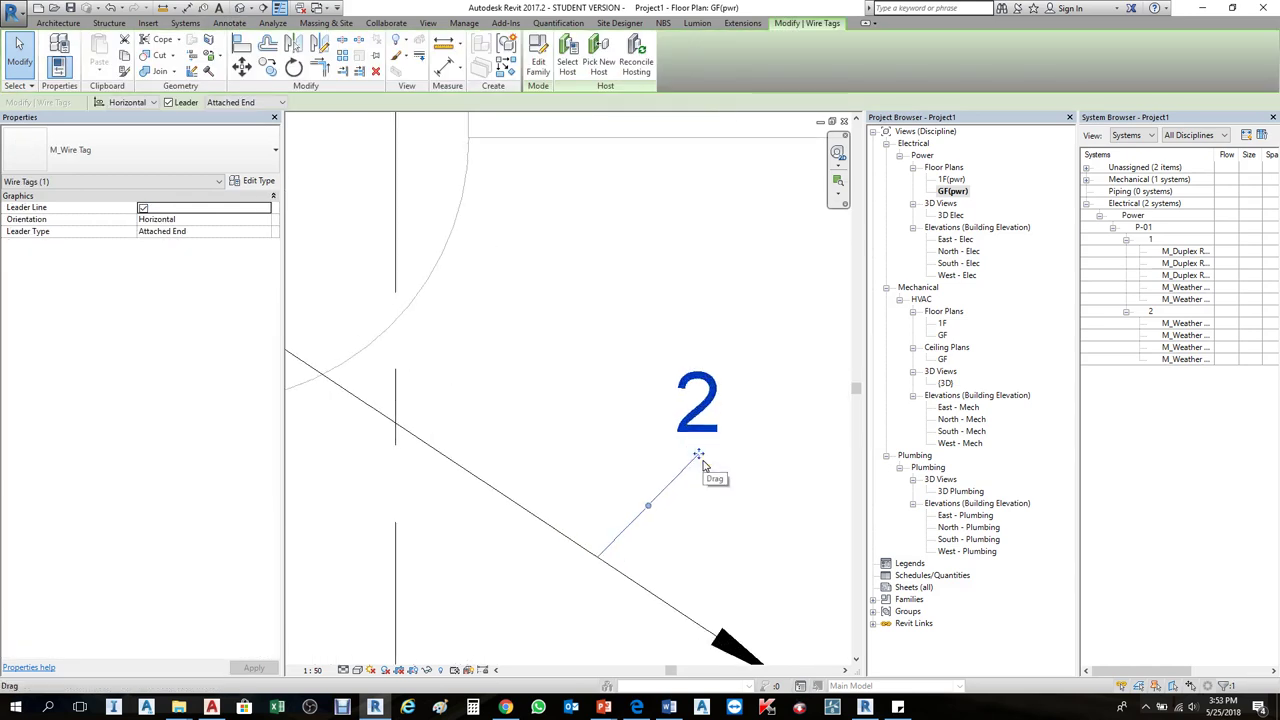
{"action": "left_click_drag", "start_coordinate": [700, 457], "coordinate": [632, 436]}
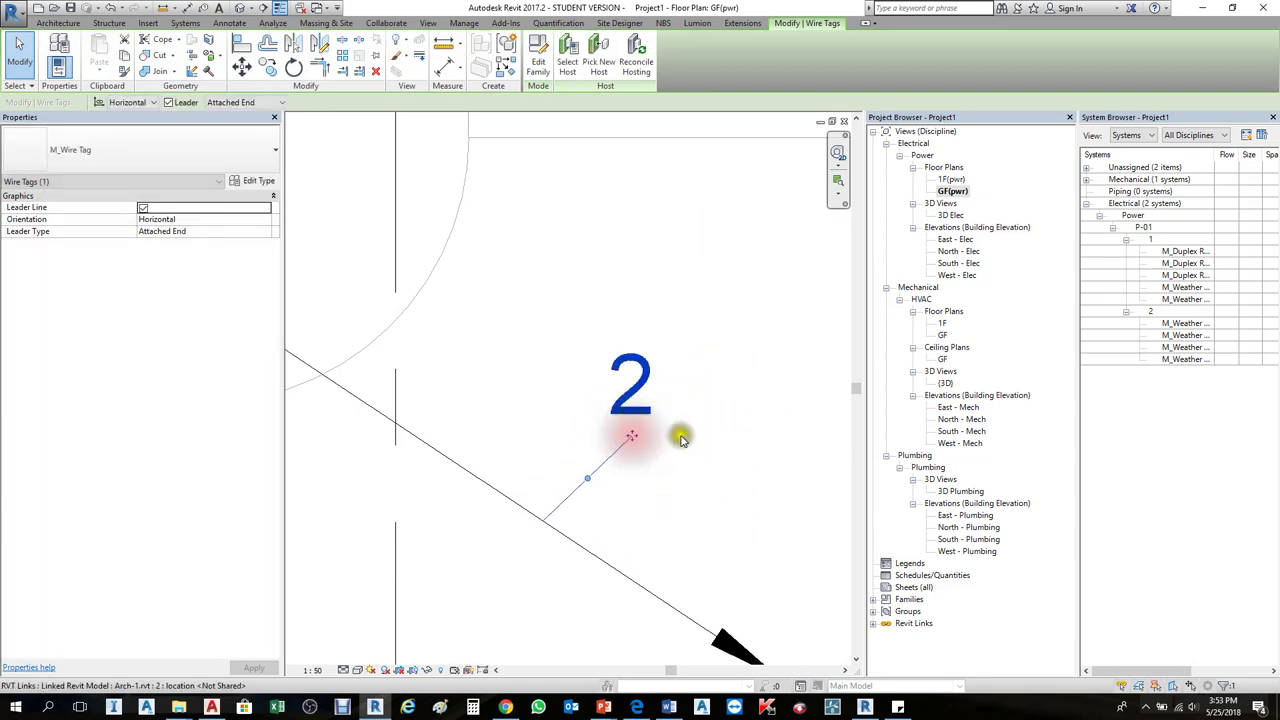
{"action": "scroll", "coordinate": [680, 445], "scroll_direction": "down", "scroll_amount": 3}
{"action": "key", "text": "Escape"}
Step: Examine the wire tags and panel tags placed across the ground floor power plan
{"action": "scroll", "coordinate": [790, 460], "scroll_direction": "down", "scroll_amount": 2}
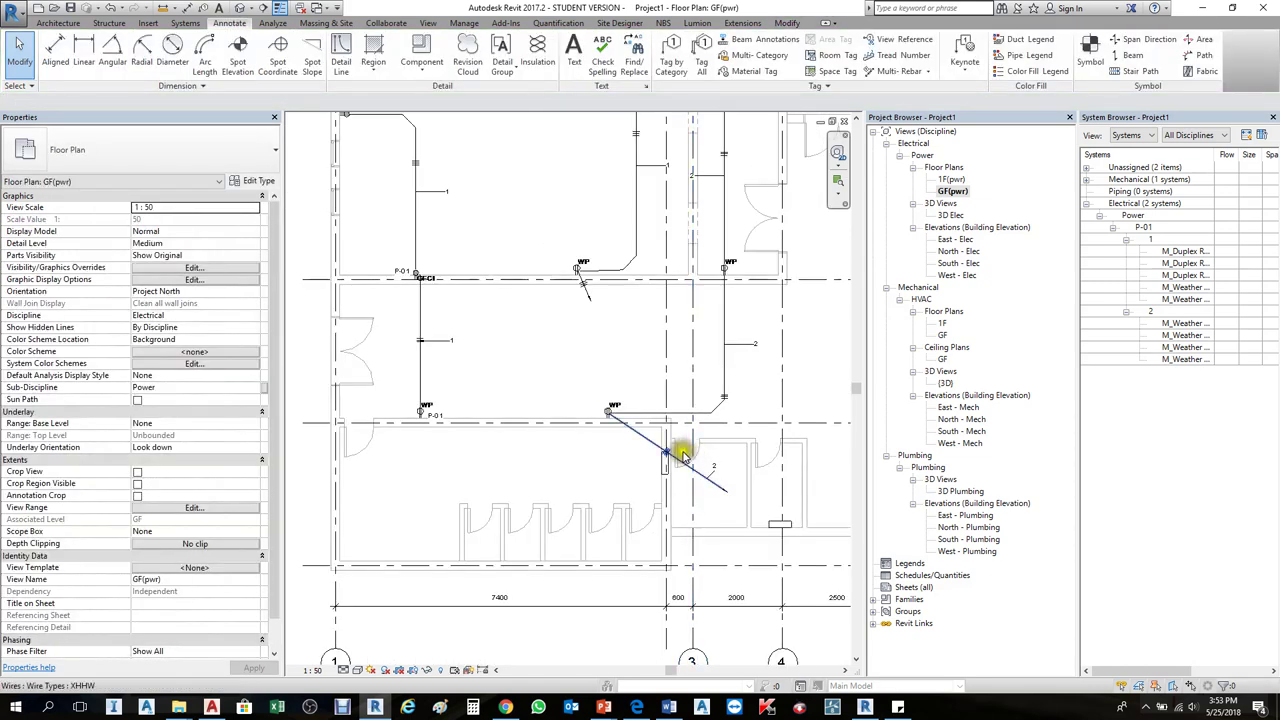
{"action": "scroll", "coordinate": [660, 500], "scroll_direction": "down", "scroll_amount": 2}
{"action": "scroll", "coordinate": [529, 423], "scroll_direction": "up", "scroll_amount": 3}
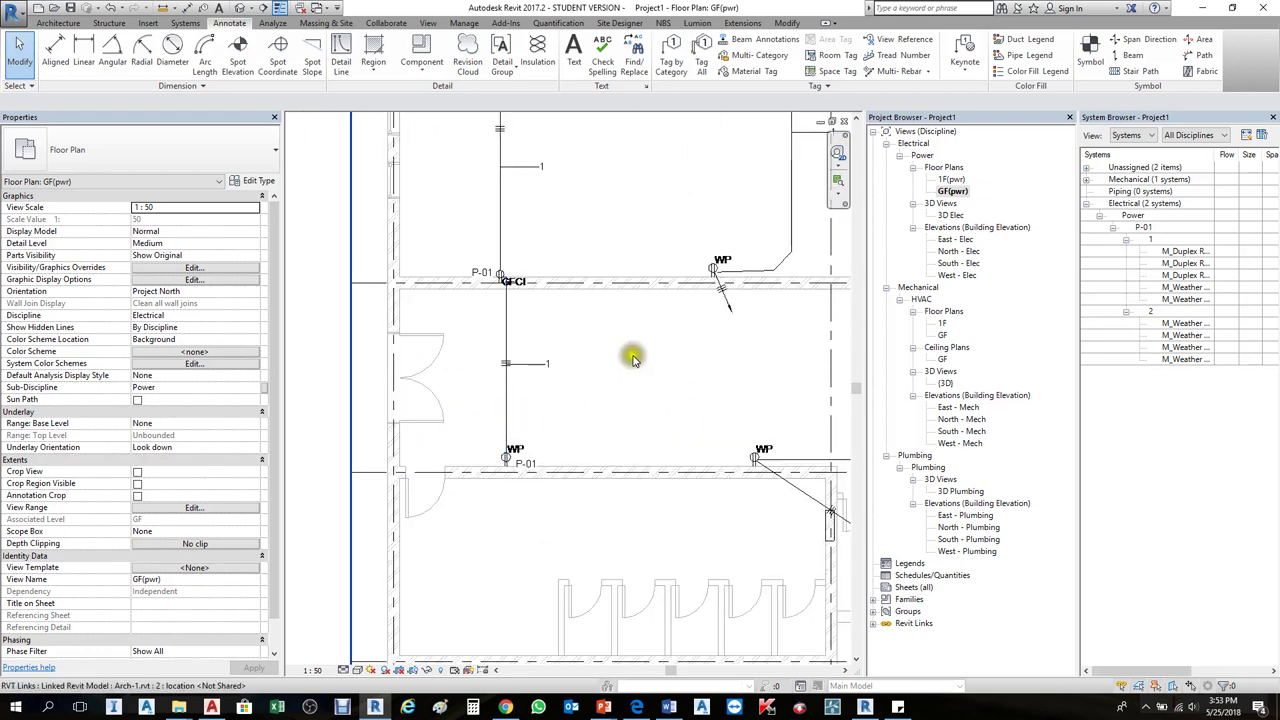
{"action": "middle_click_drag", "start_coordinate": [632, 358], "coordinate": [598, 470]}
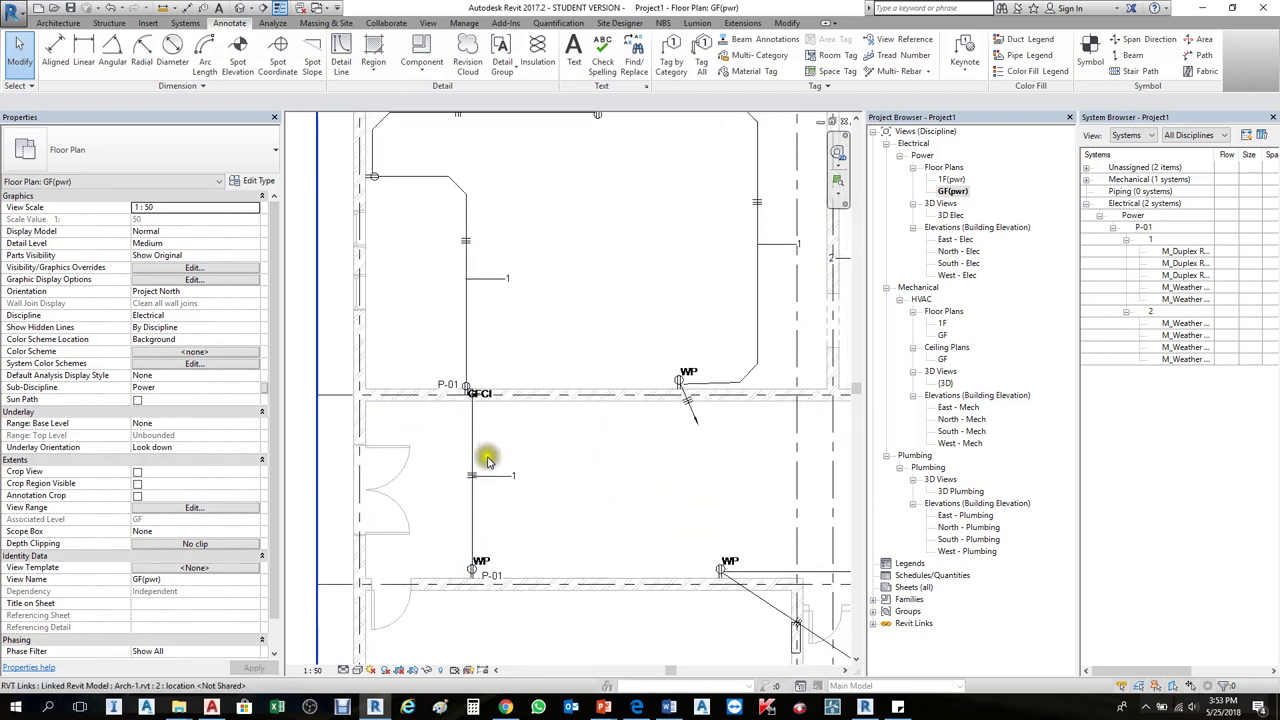
{"action": "scroll", "coordinate": [490, 300], "scroll_direction": "up", "scroll_amount": 2}
{"action": "middle_click_drag", "start_coordinate": [494, 320], "coordinate": [538, 405]}
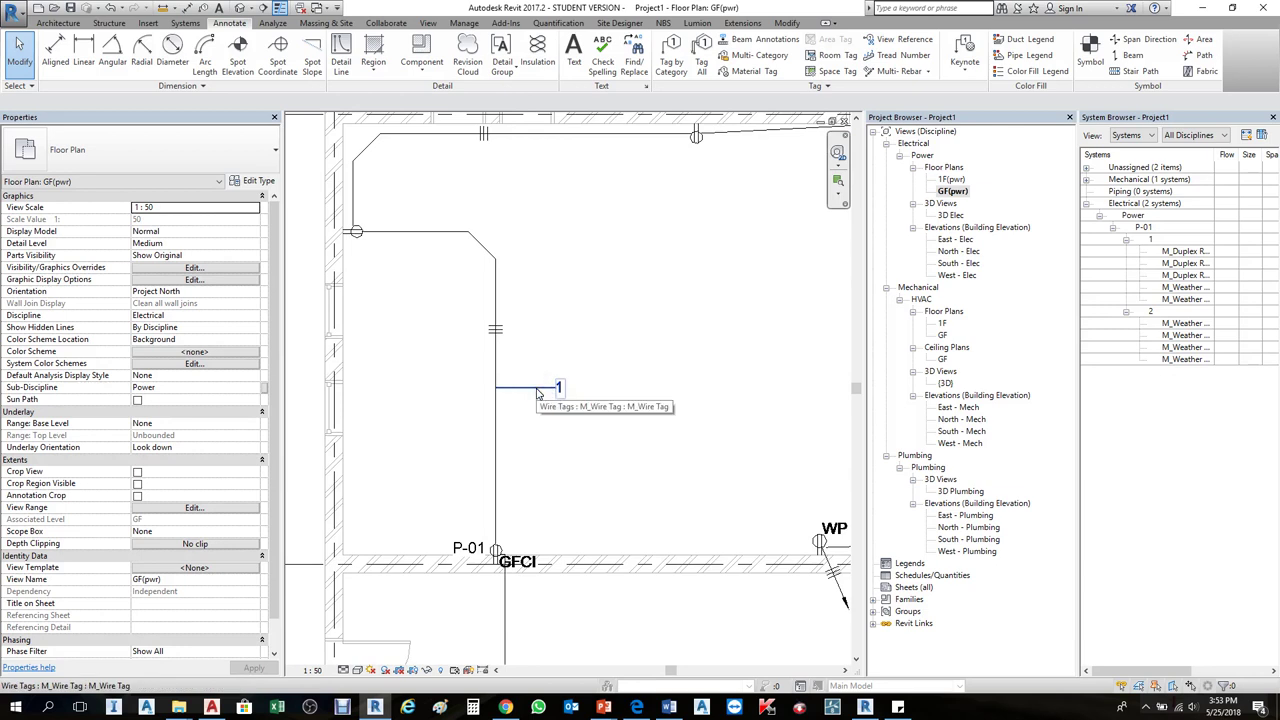
{"action": "left_click", "coordinate": [537, 394]}
{"action": "scroll", "coordinate": [350, 362], "scroll_direction": "down", "scroll_amount": 2}
{"action": "key", "text": "Escape"}
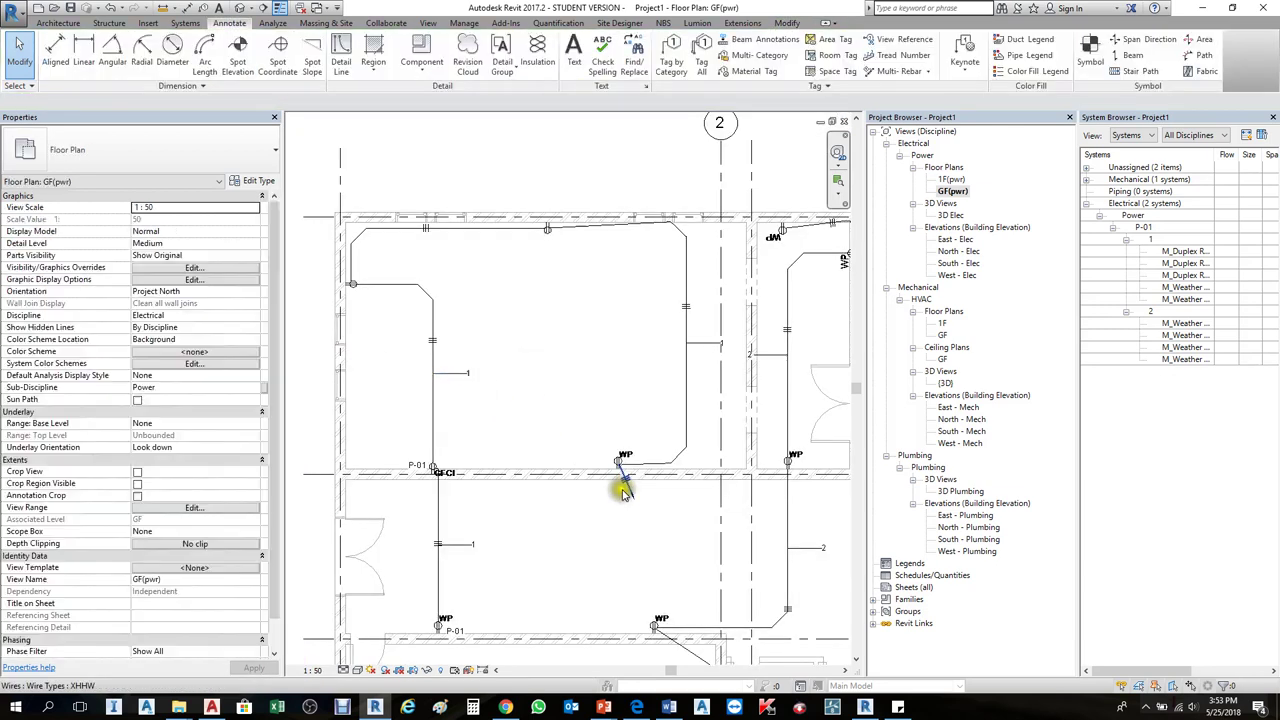
Step: Tag the circuit 1 home run wire at the grid B weatherproof receptacle and place its tag below the wall, opposite the arrowhead
{"action": "scroll", "coordinate": [622, 490], "scroll_direction": "up", "scroll_amount": 3}
{"action": "key", "text": "t"}
{"action": "key", "text": "g"}
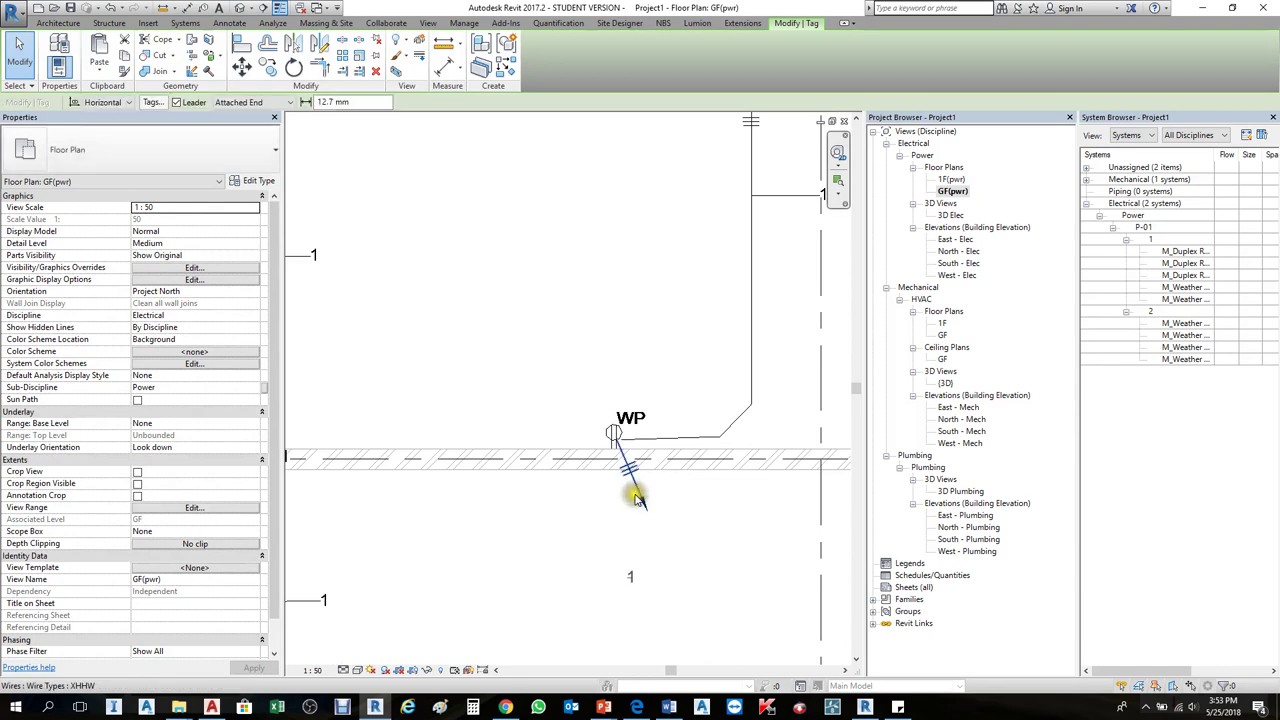
{"action": "left_click", "coordinate": [634, 494]}
{"action": "left_click", "coordinate": [586, 522]}
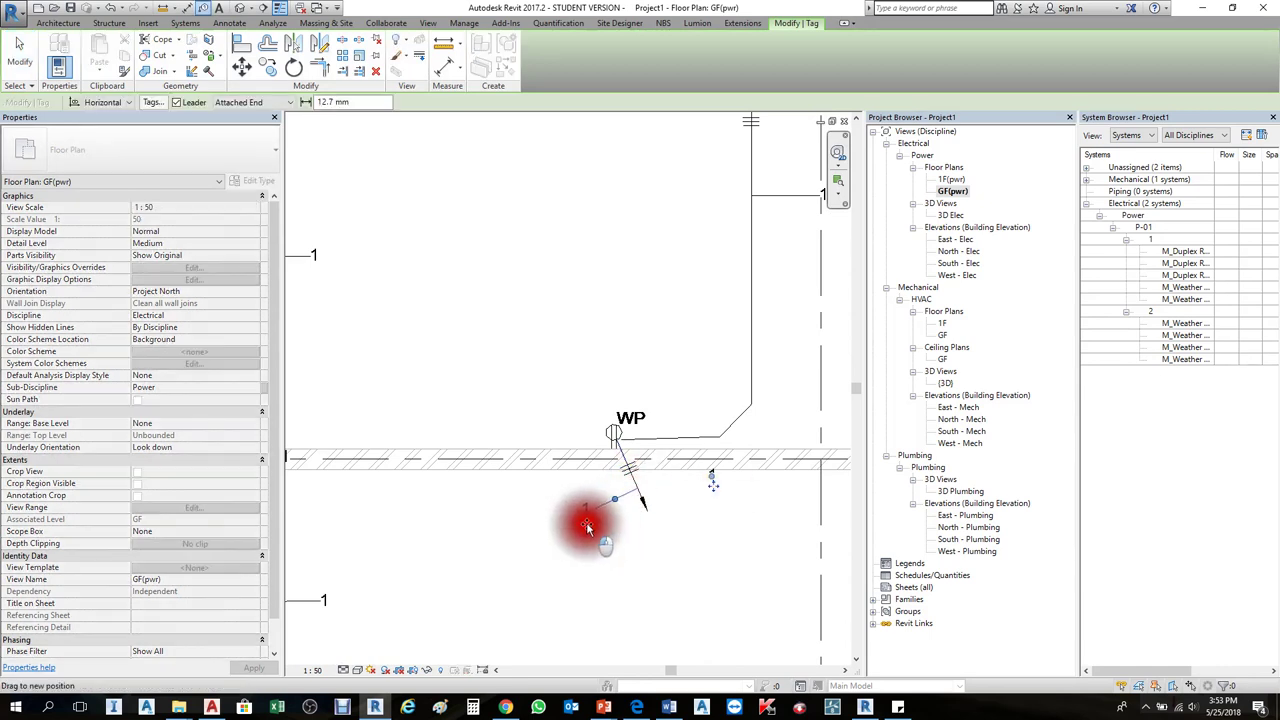
{"action": "left_click", "coordinate": [611, 525]}
{"action": "key", "text": "Escape"}
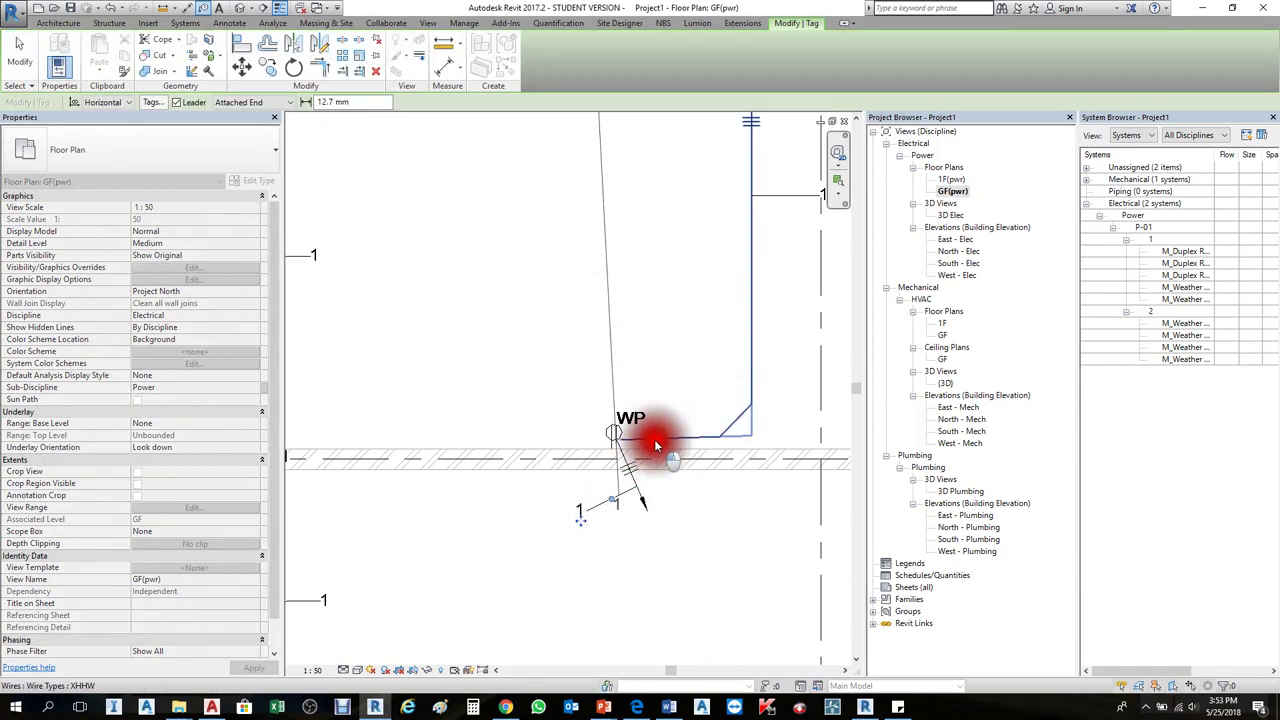
{"action": "key", "text": "Escape"}
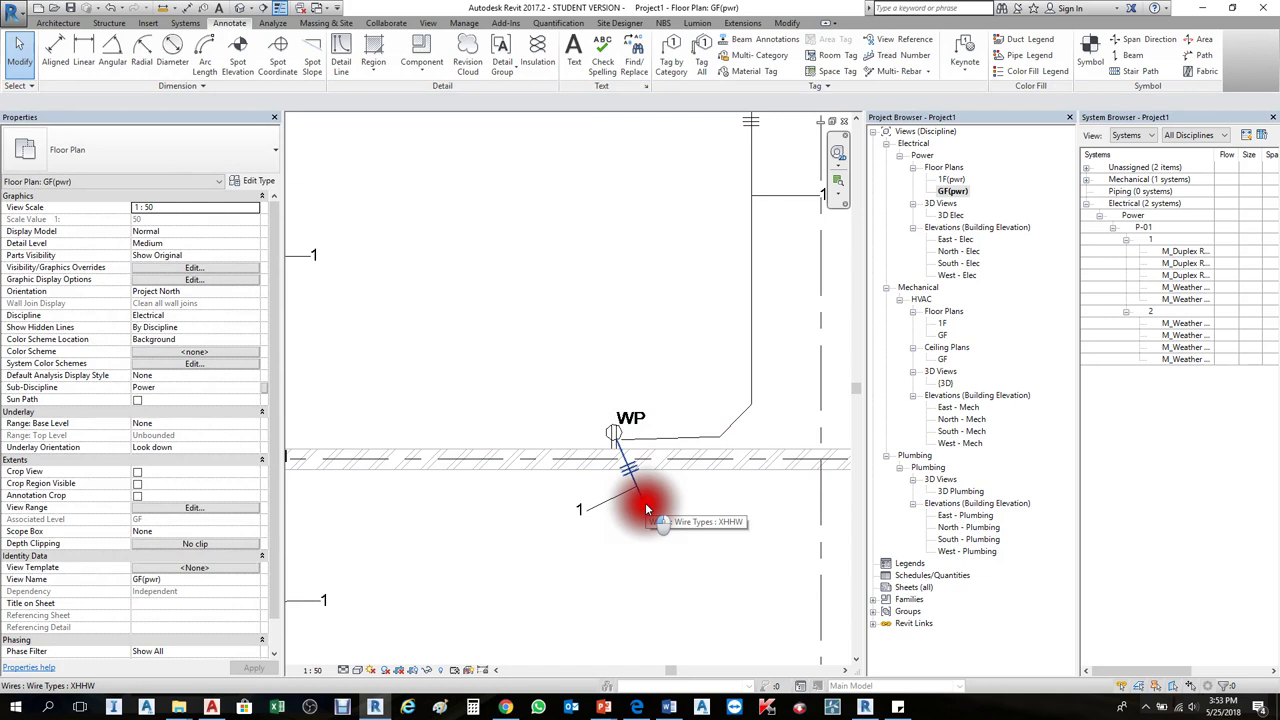
{"action": "scroll", "coordinate": [432, 456], "scroll_direction": "down", "scroll_amount": 3}
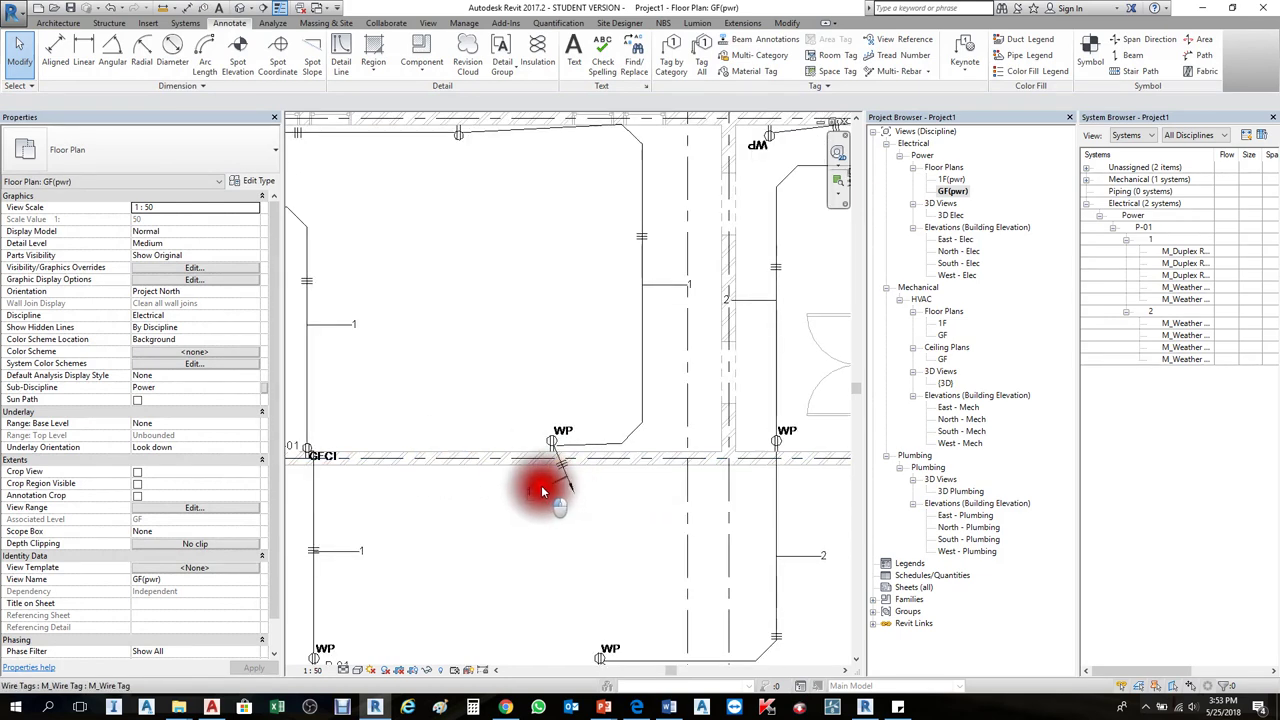
Step: Open the family of the wire tag below the WP receptacle for editing
{"action": "scroll", "coordinate": [535, 500], "scroll_direction": "up", "scroll_amount": 3}
{"action": "left_click_drag", "start_coordinate": [527, 497], "coordinate": [537, 507]}
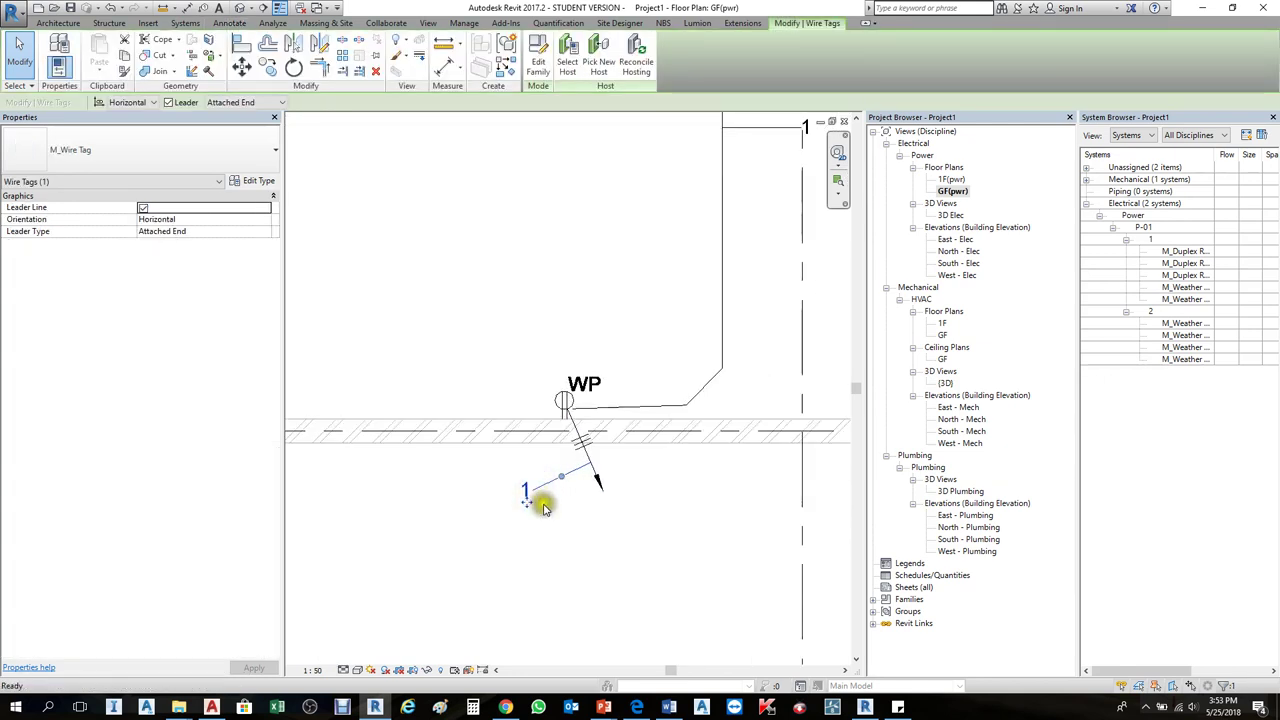
{"action": "left_click", "coordinate": [528, 494]}
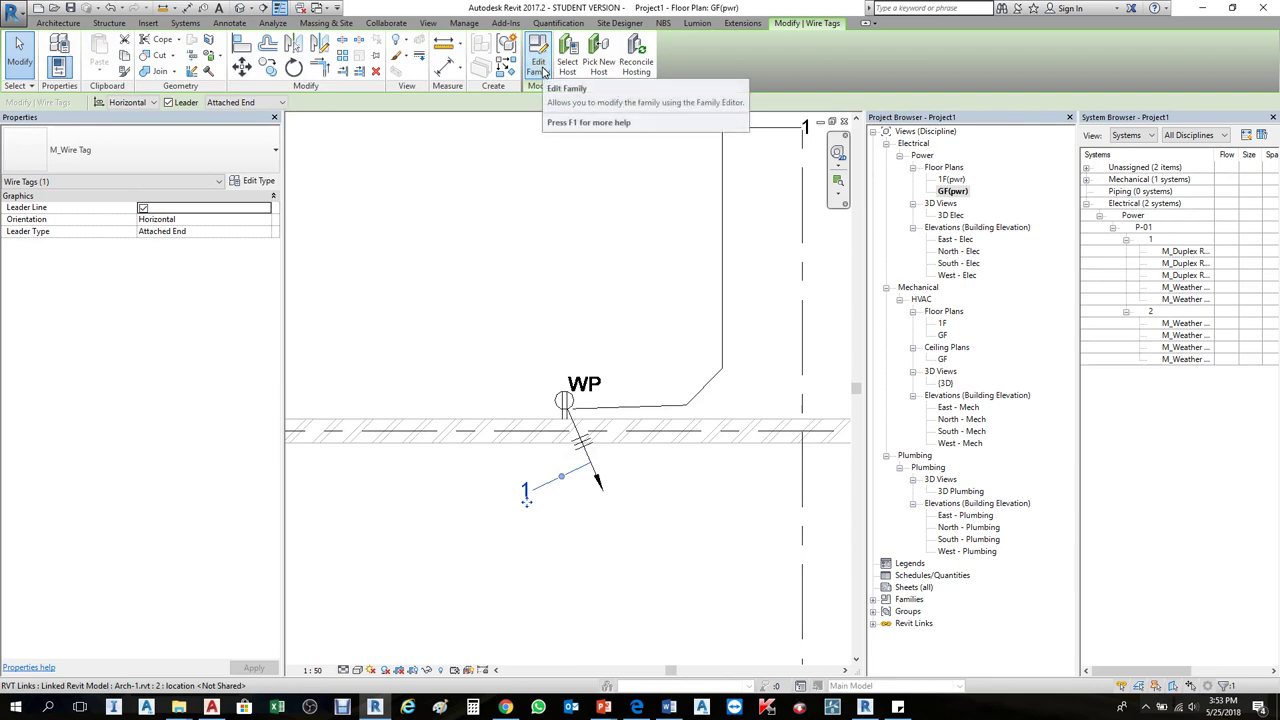
{"action": "left_click", "coordinate": [540, 68]}
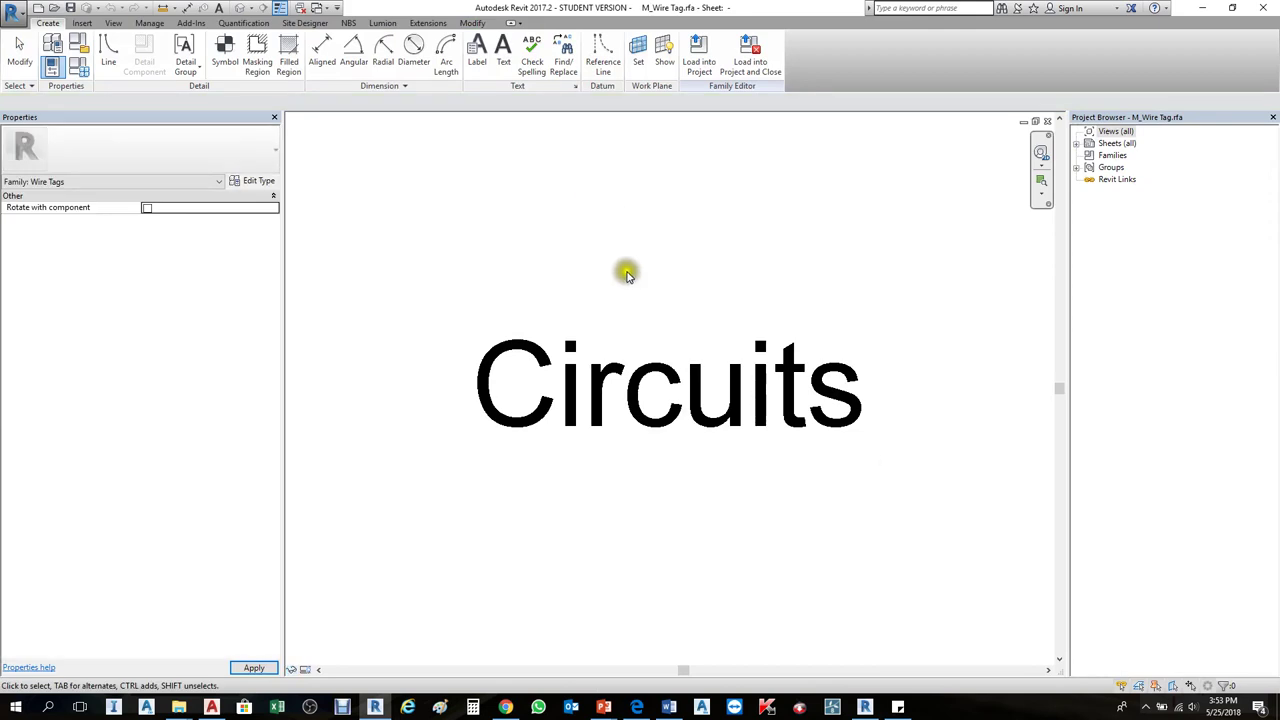
Step: Open the parameter settings of the tag family's Circuits label and keep the label visible beside them
{"action": "scroll", "coordinate": [534, 297], "scroll_direction": "down", "scroll_amount": 3}
{"action": "left_click", "coordinate": [572, 358]}
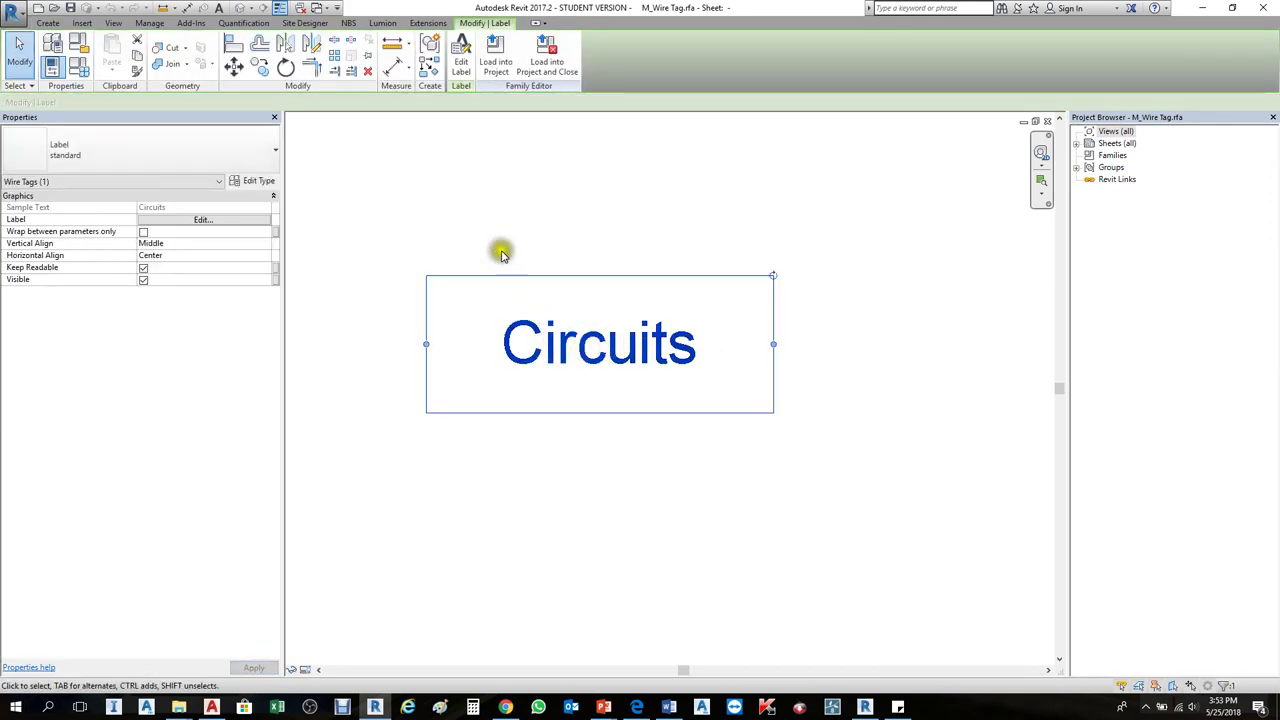
{"action": "left_click", "coordinate": [435, 240]}
{"action": "left_click", "coordinate": [590, 333]}
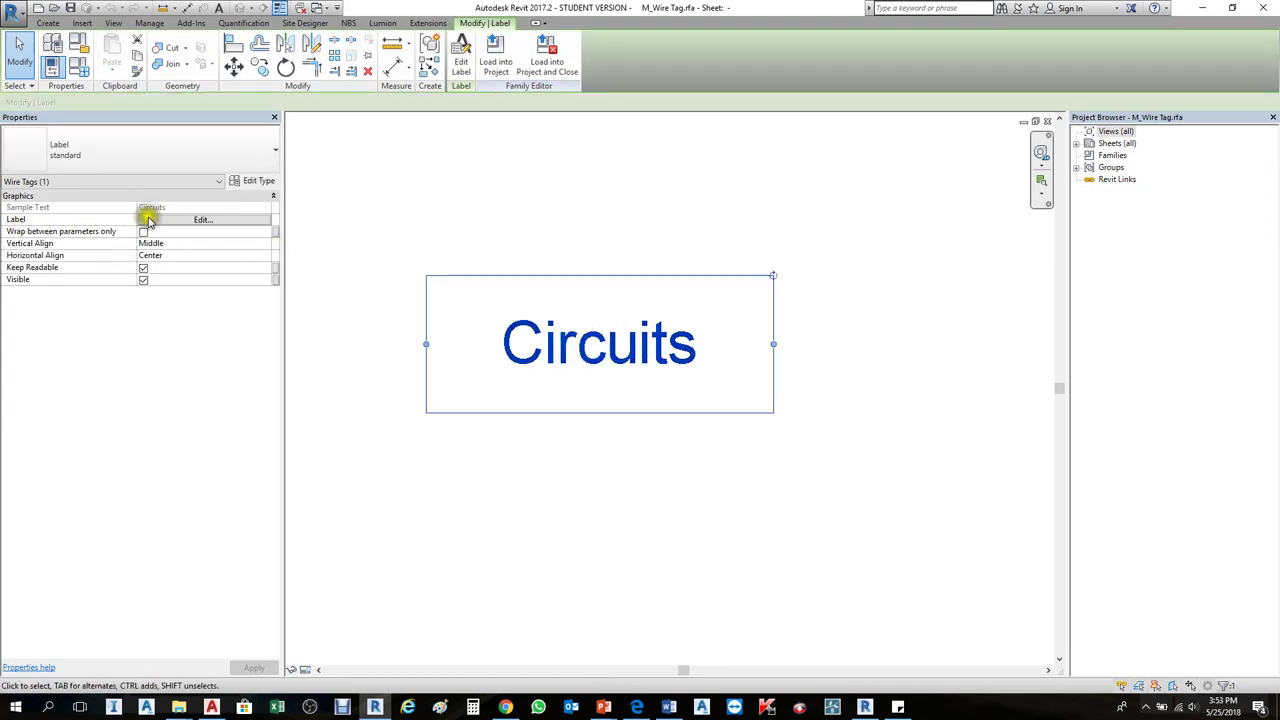
{"action": "left_click", "coordinate": [218, 220]}
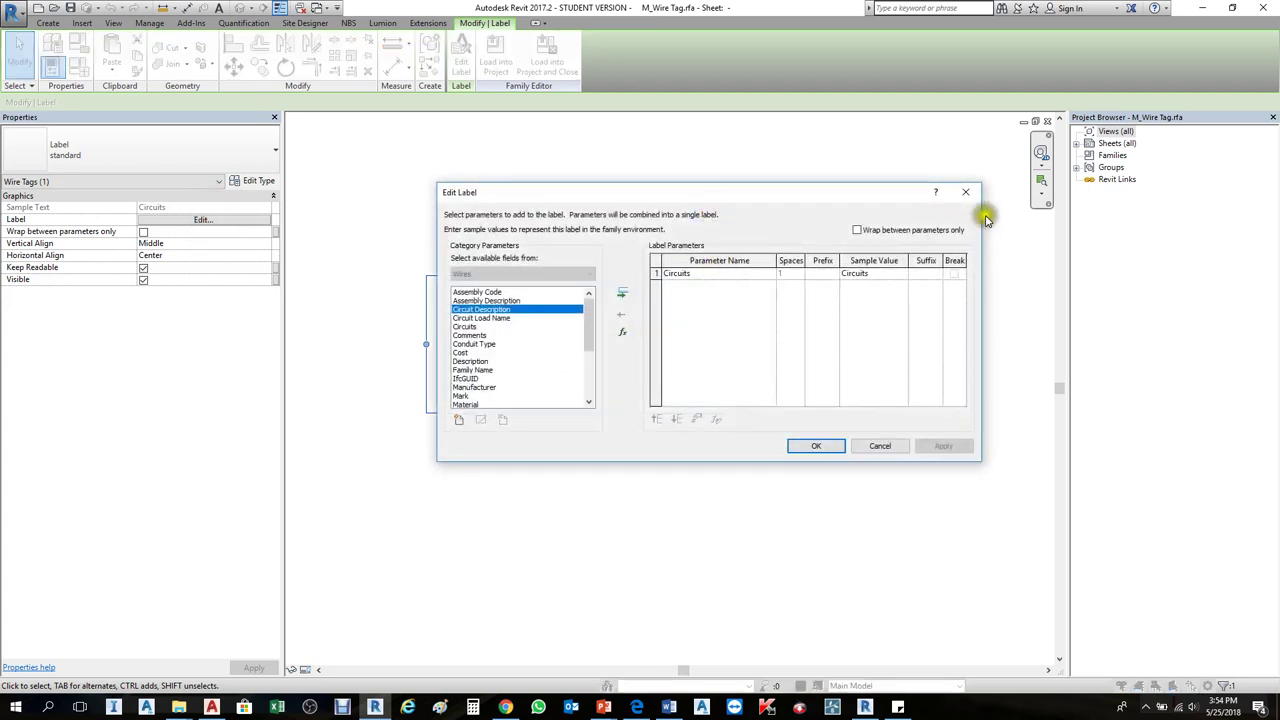
{"action": "left_click", "coordinate": [965, 191]}
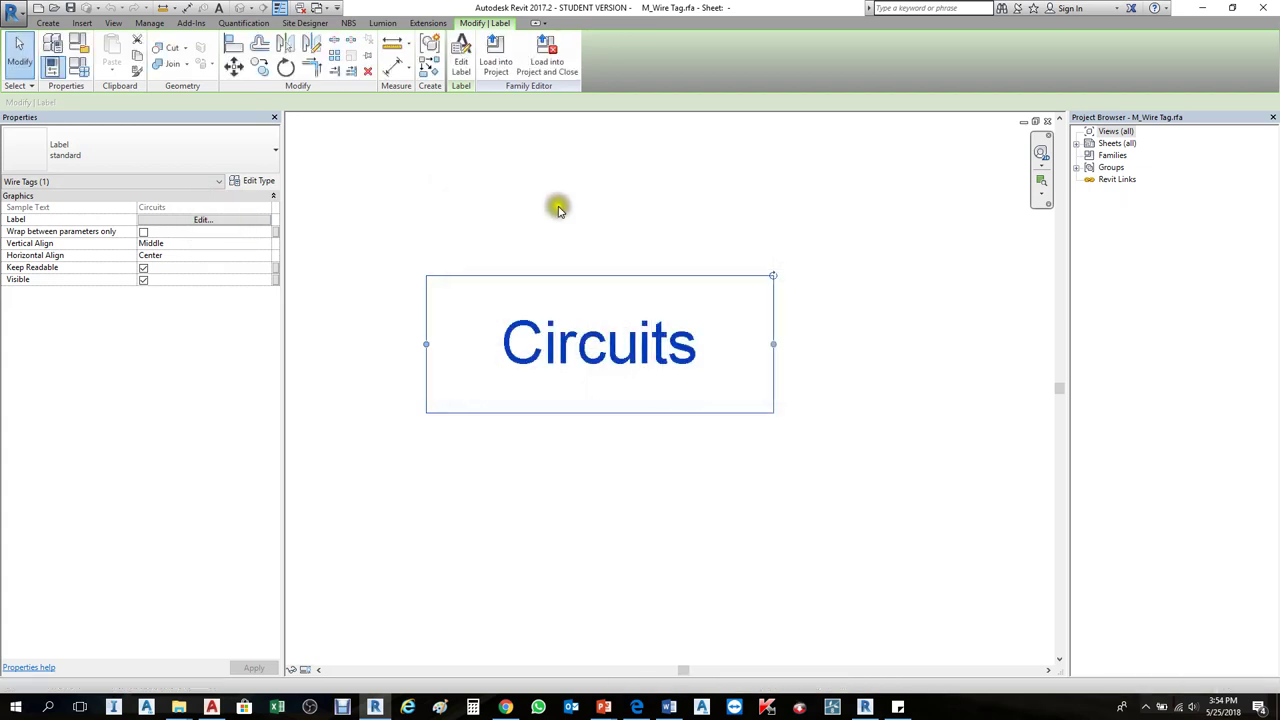
{"action": "left_click", "coordinate": [464, 60]}
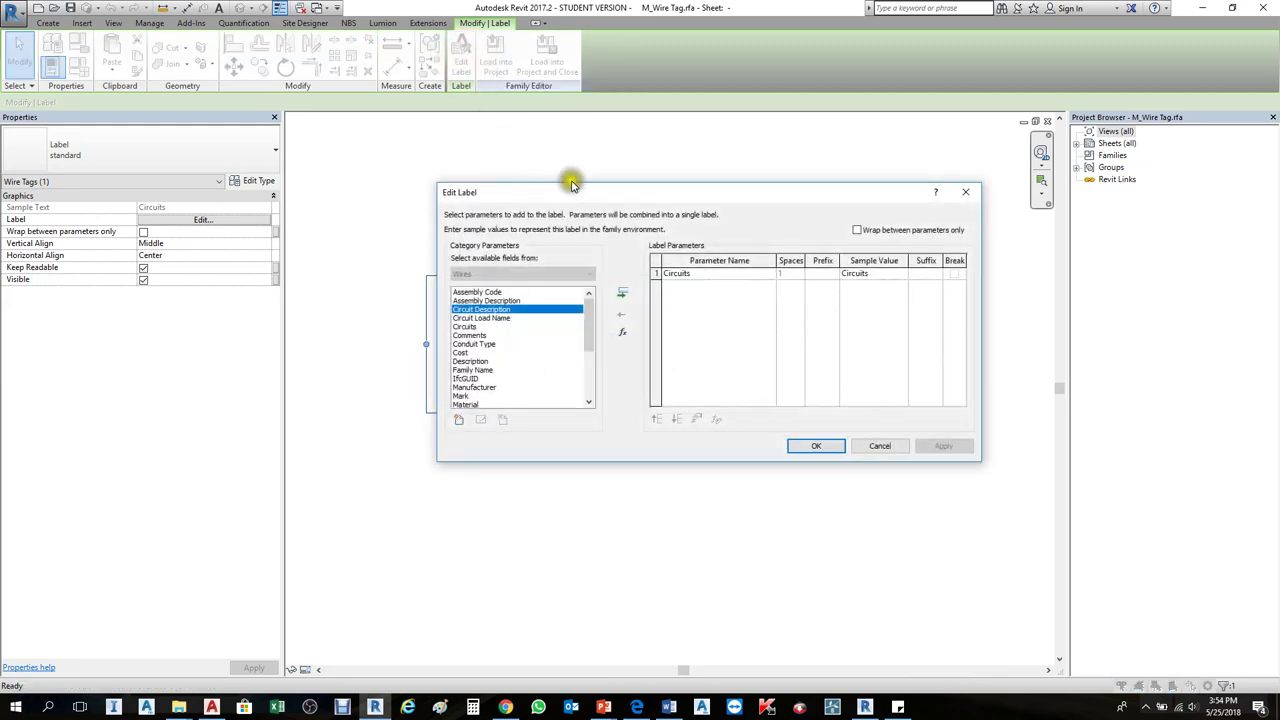
{"action": "left_click_drag", "start_coordinate": [695, 191], "coordinate": [705, 398]}
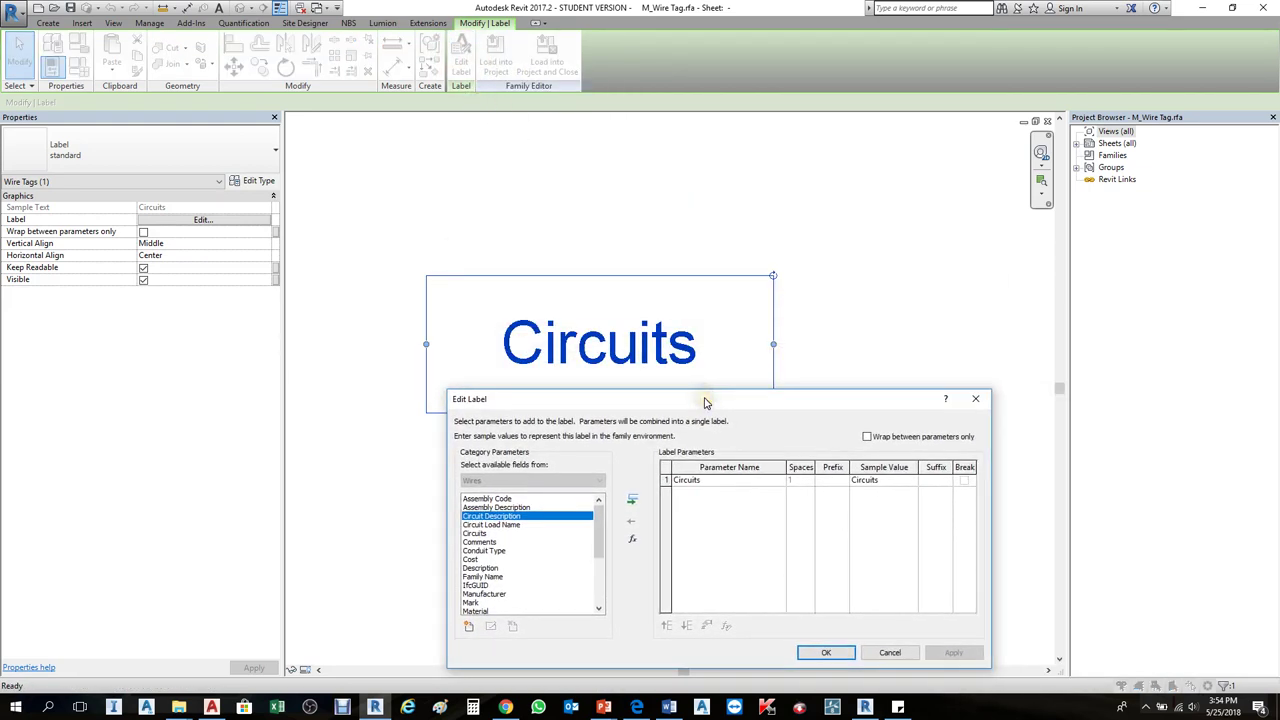
Step: Add the Panel parameter to the label after the Circuits parameter
{"action": "left_click", "coordinate": [693, 484]}
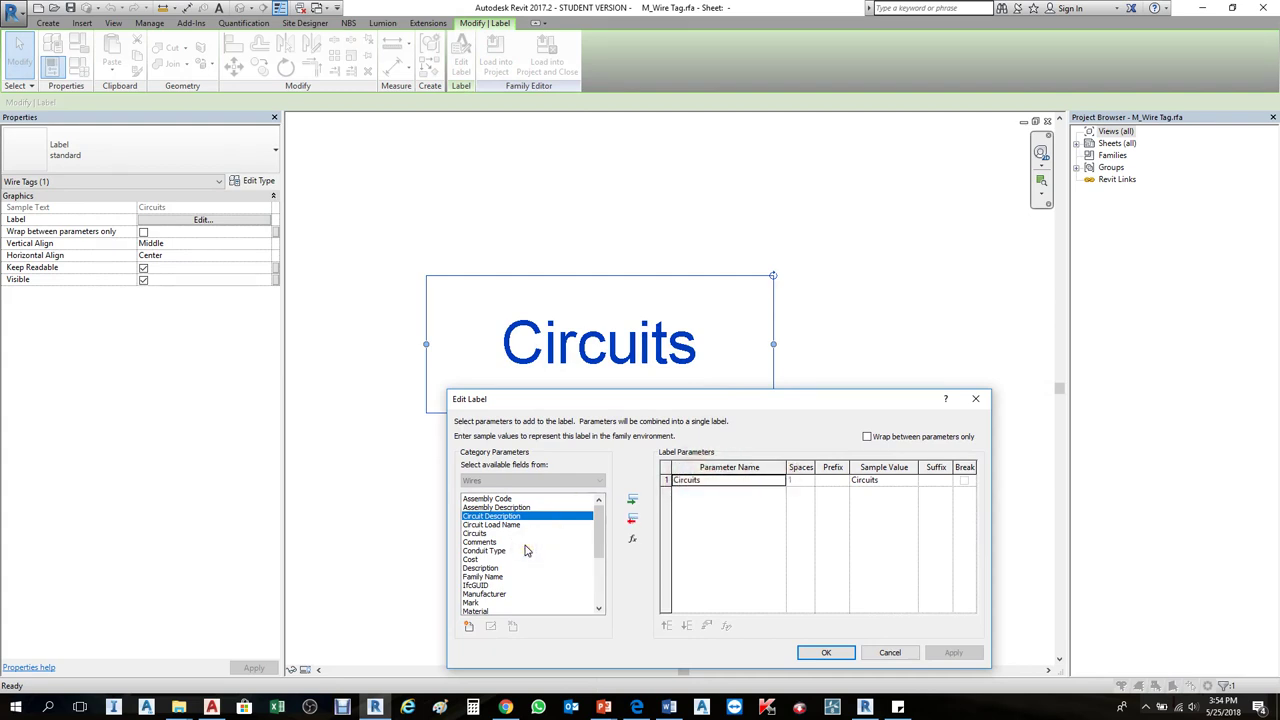
{"action": "left_click", "coordinate": [479, 550]}
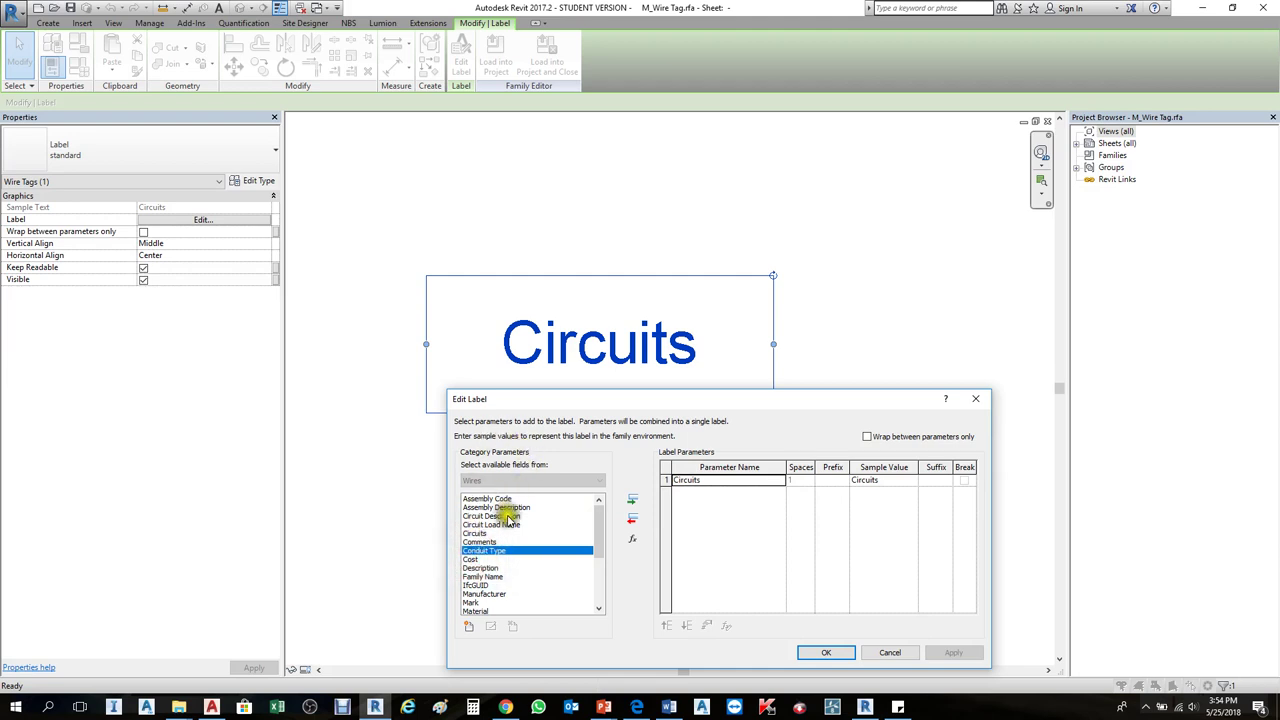
{"action": "key", "text": "Down"}
{"action": "key", "text": "Down"}
{"action": "key", "text": "Down"}
{"action": "key", "text": "Down"}
{"action": "key", "text": "Down"}
{"action": "key", "text": "Down"}
{"action": "key", "text": "Down"}
{"action": "key", "text": "Down"}
{"action": "key", "text": "Down"}
{"action": "key", "text": "Down"}
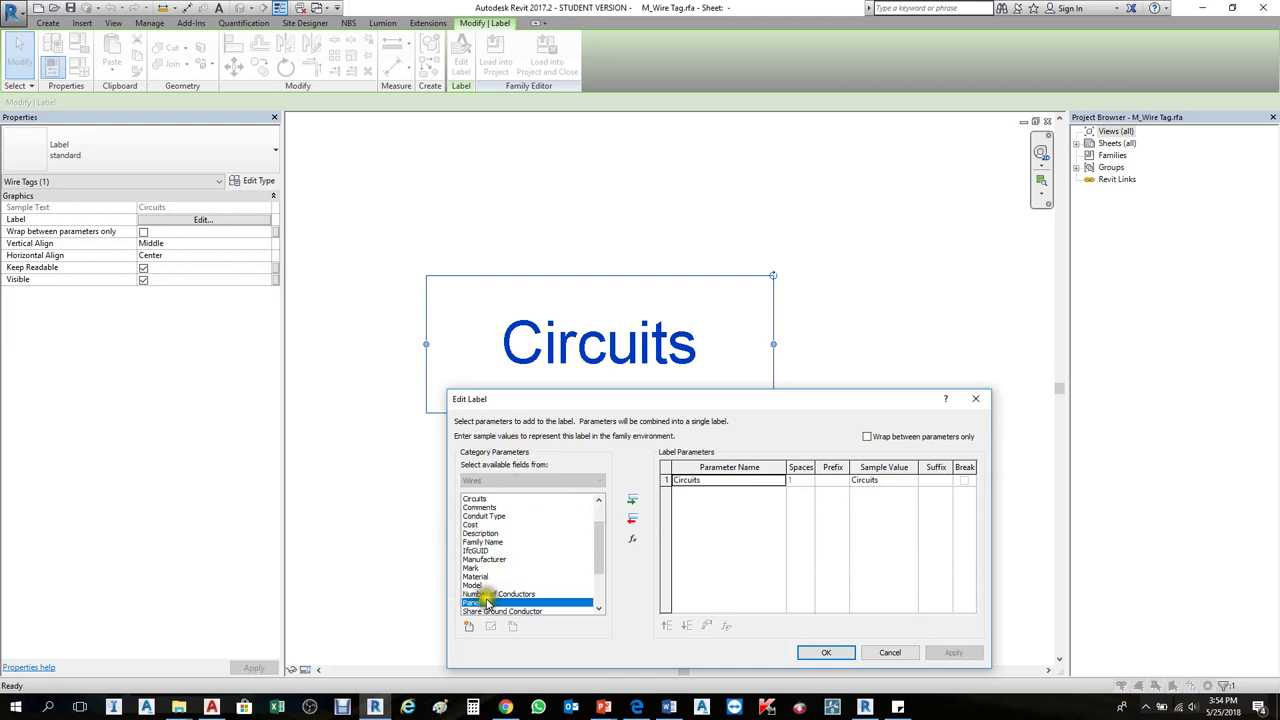
{"action": "left_click", "coordinate": [632, 500]}
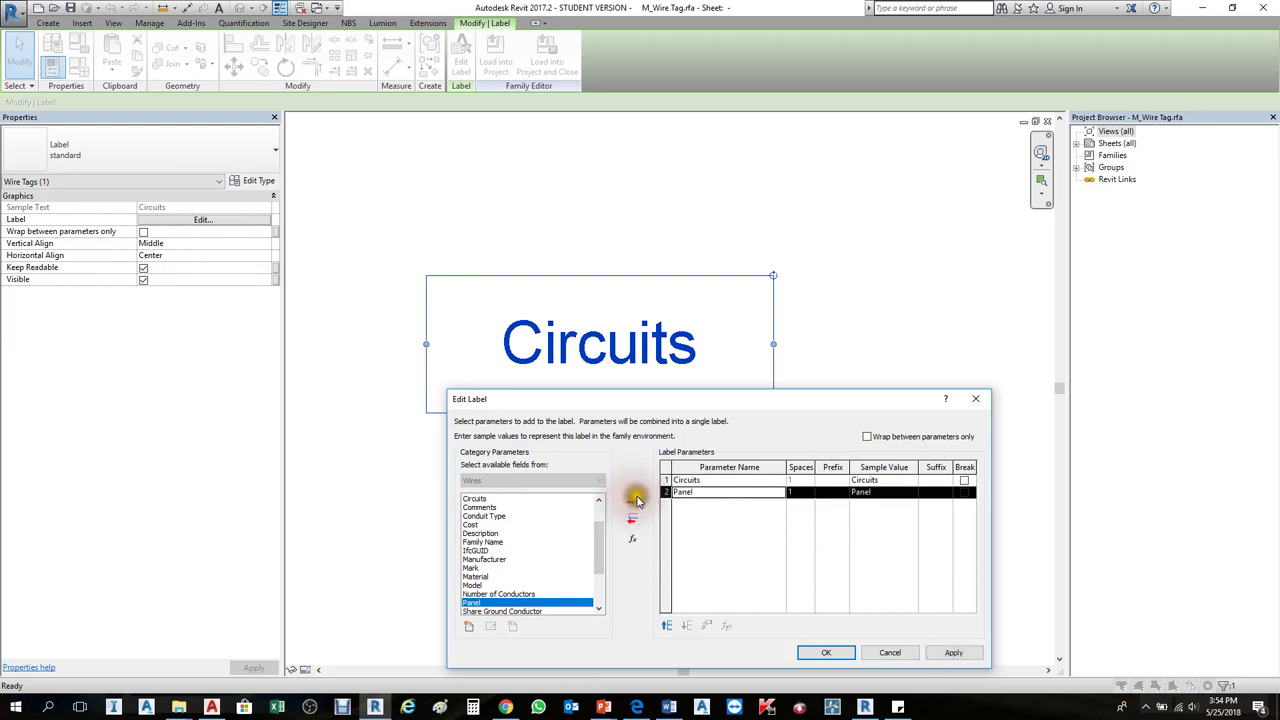
{"action": "left_click", "coordinate": [721, 482]}
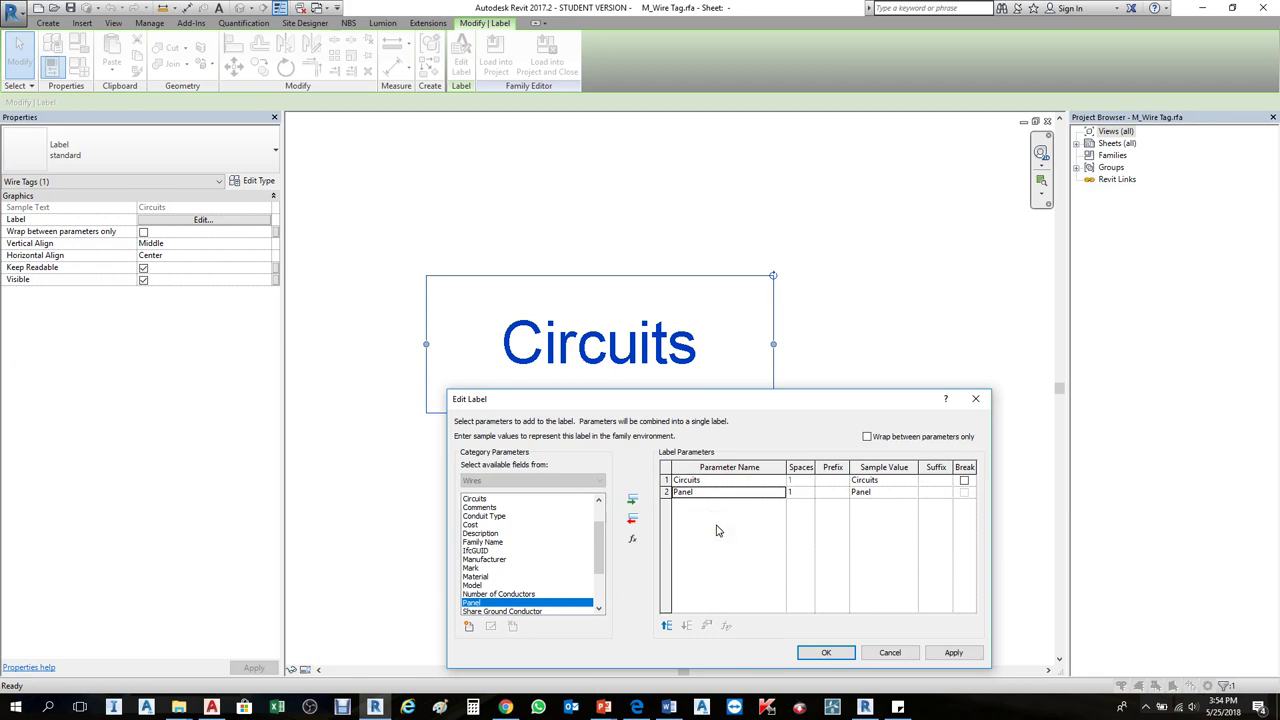
Step: Give the Circuits parameter the prefix CRT and the suffix /, and accept the label changes
{"action": "left_click", "coordinate": [889, 481]}
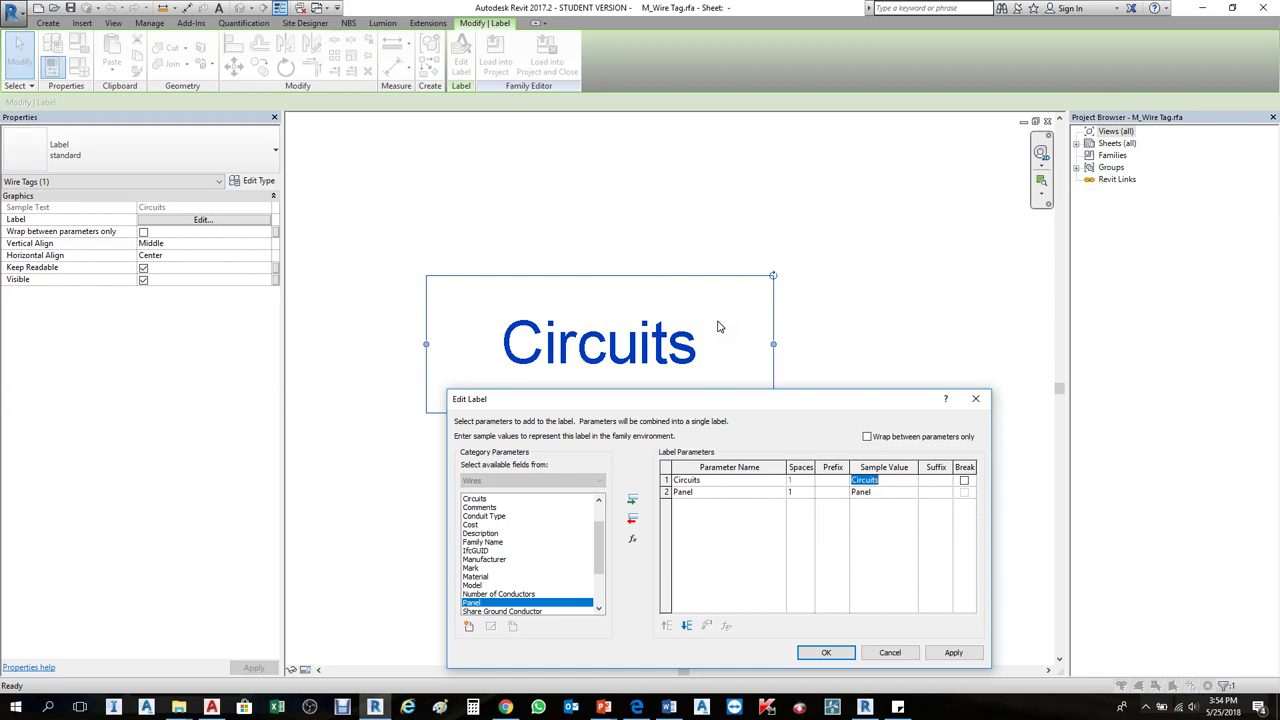
{"action": "left_click", "coordinate": [830, 486]}
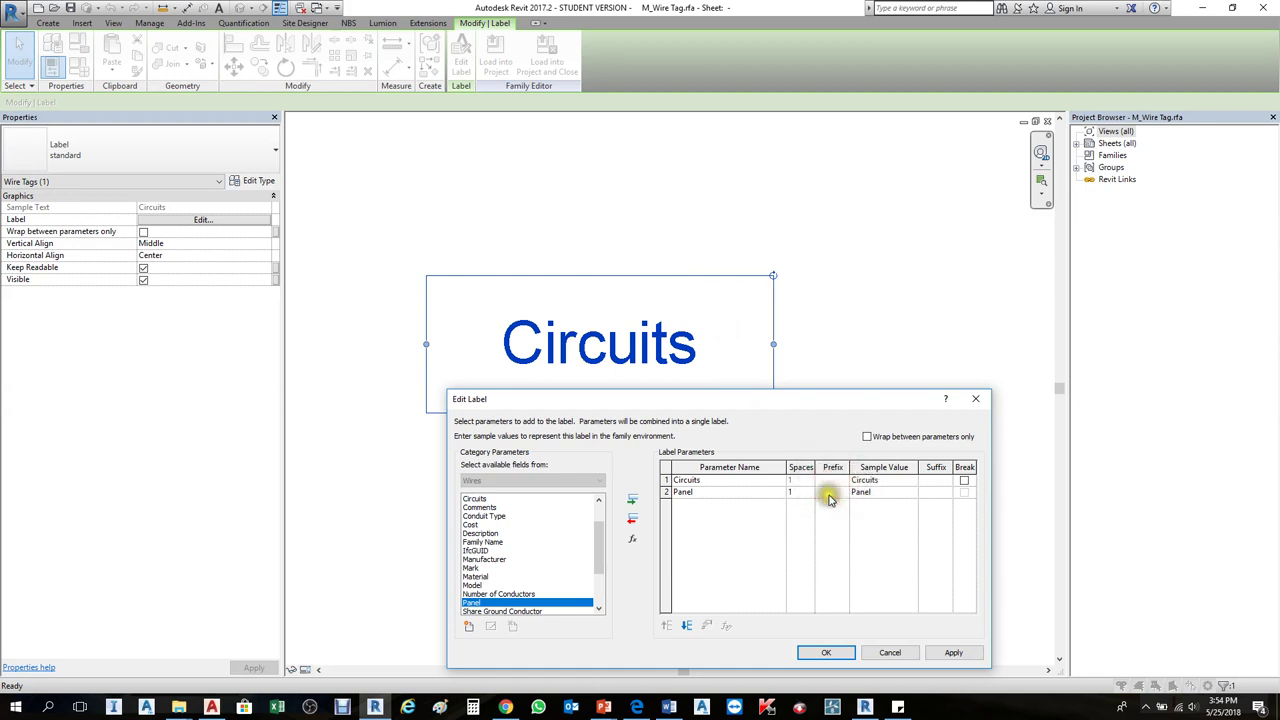
{"action": "left_click", "coordinate": [828, 495]}
{"action": "left_click", "coordinate": [932, 481]}
{"action": "left_click", "coordinate": [834, 483]}
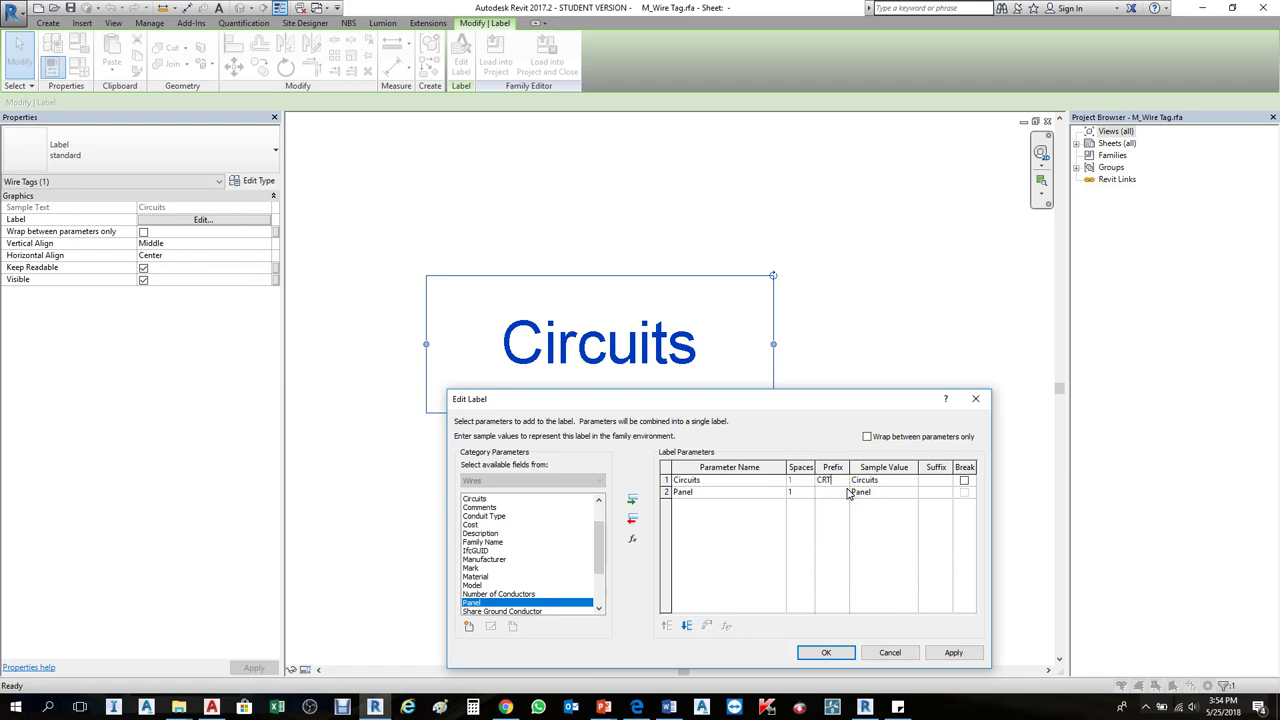
{"action": "left_click", "coordinate": [925, 484]}
{"action": "left_click", "coordinate": [931, 484]}
{"action": "left_click", "coordinate": [885, 481]}
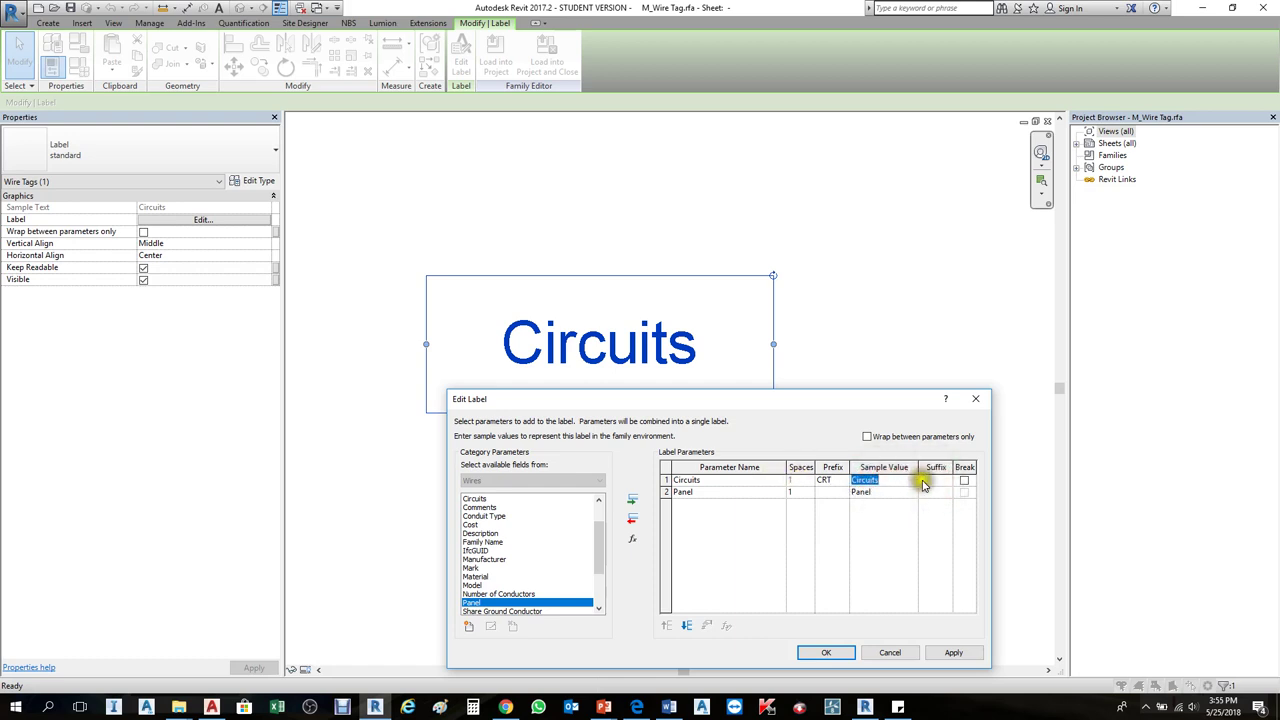
{"action": "left_click", "coordinate": [932, 482]}
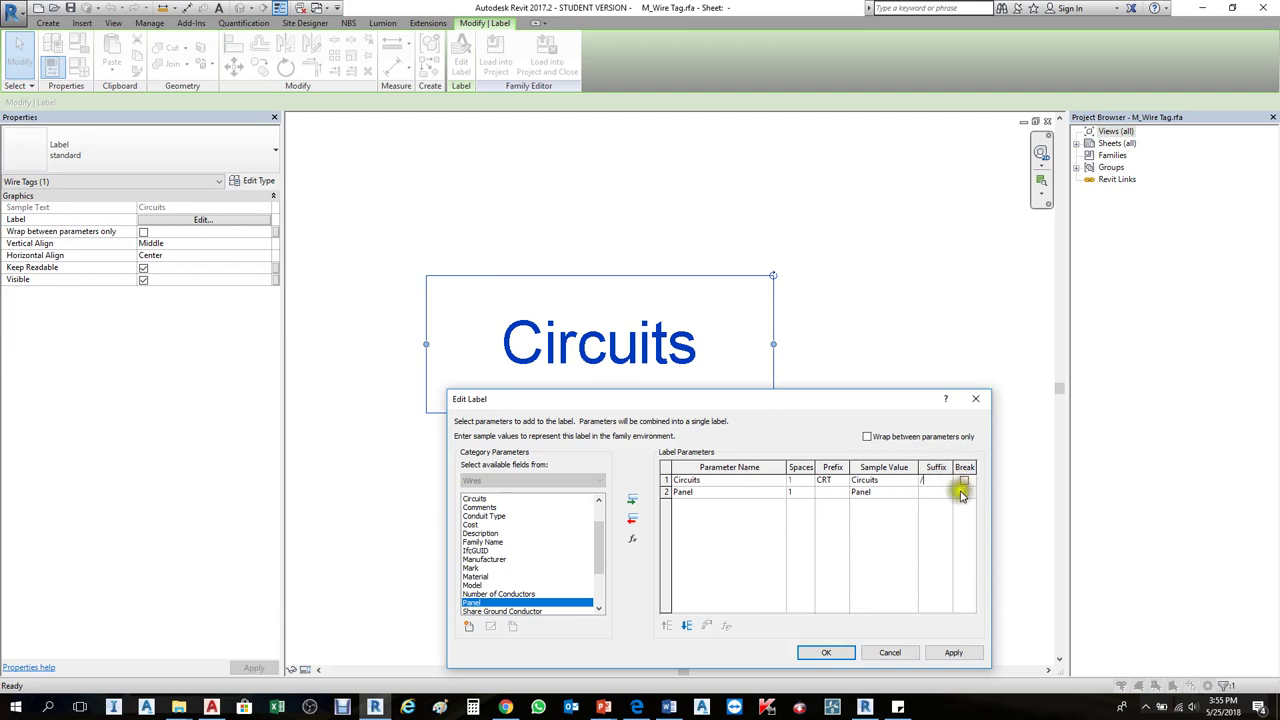
{"action": "left_click", "coordinate": [826, 652]}
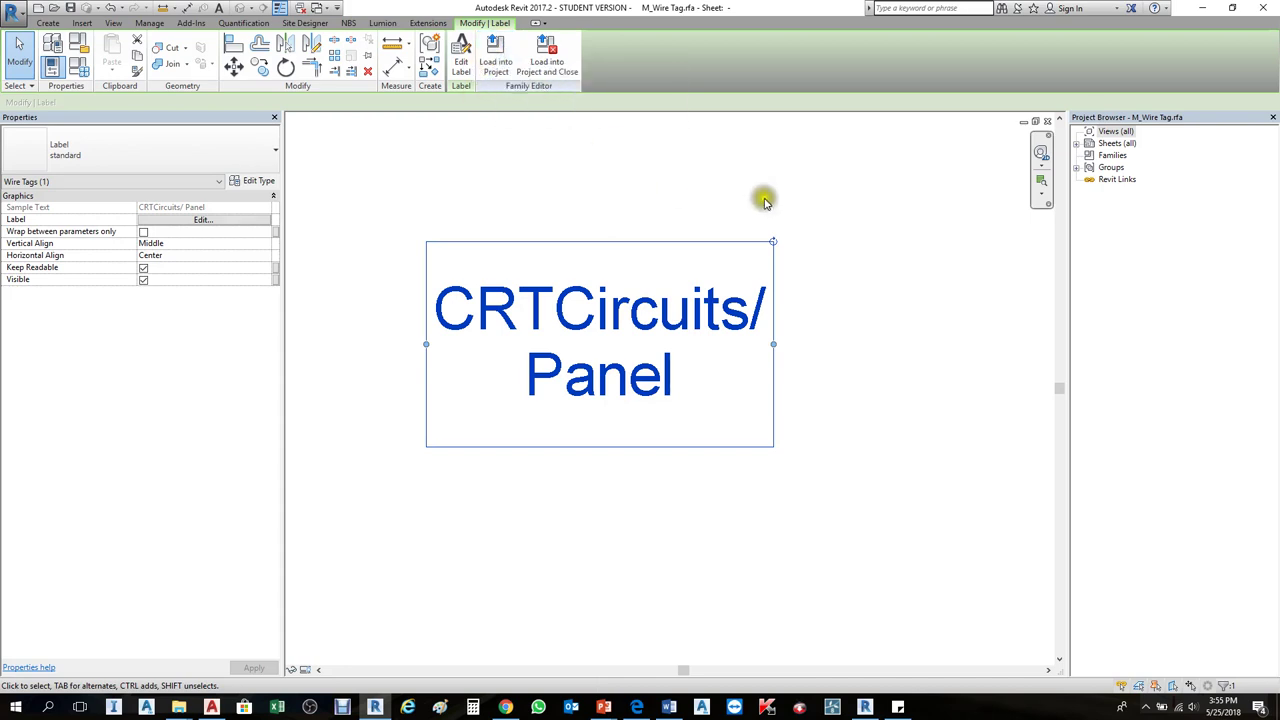
{"action": "left_click", "coordinate": [858, 208]}
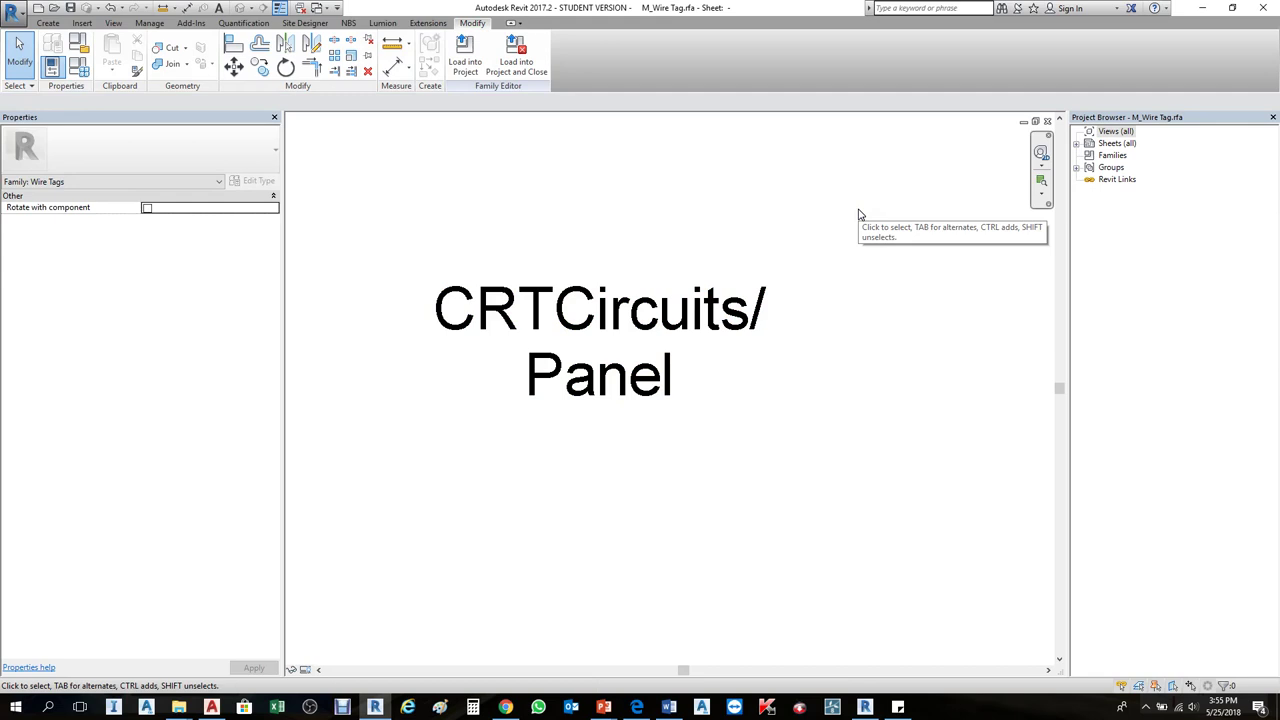
{"action": "left_click", "coordinate": [14, 10]}
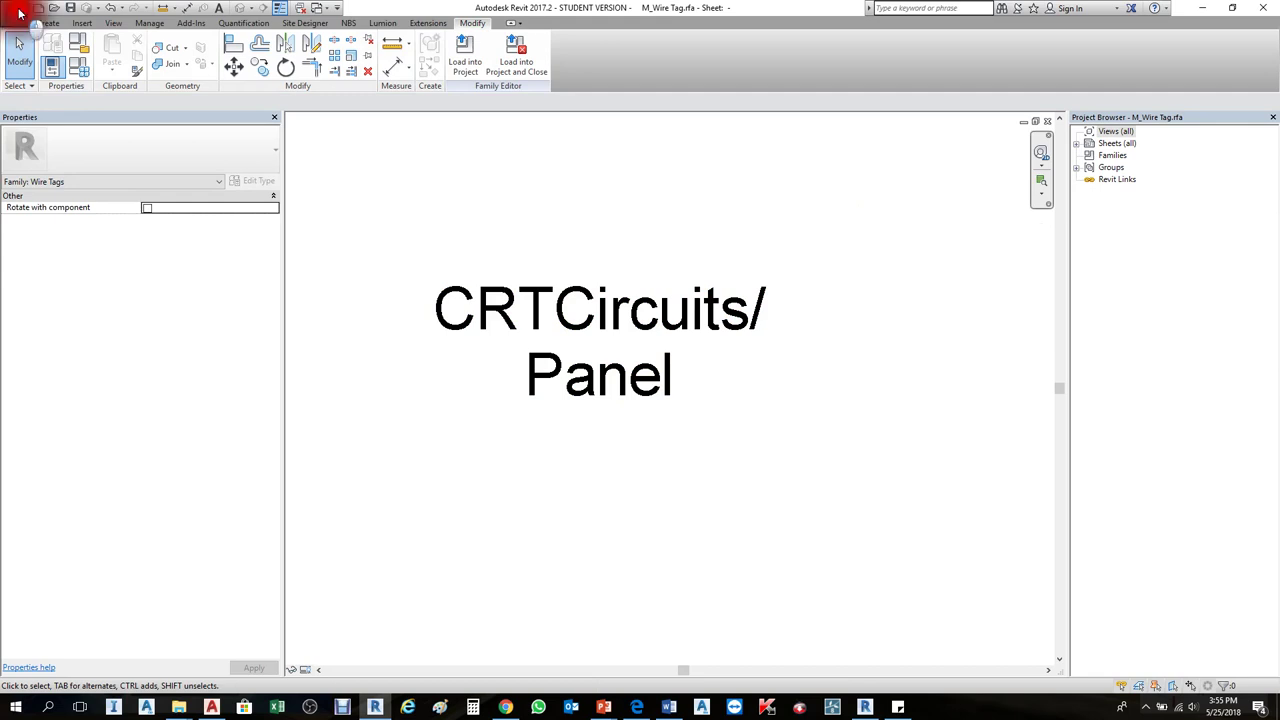
{"action": "left_click", "coordinate": [50, 175]}
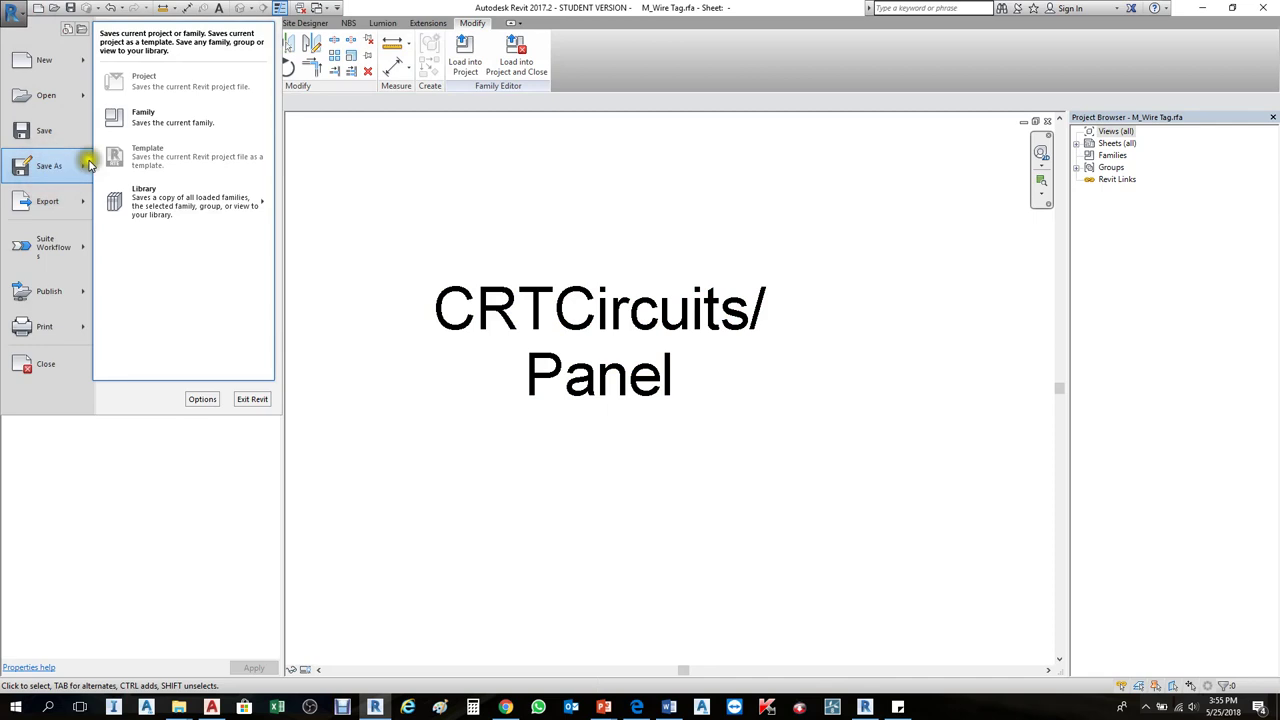
{"action": "left_click", "coordinate": [151, 121]}
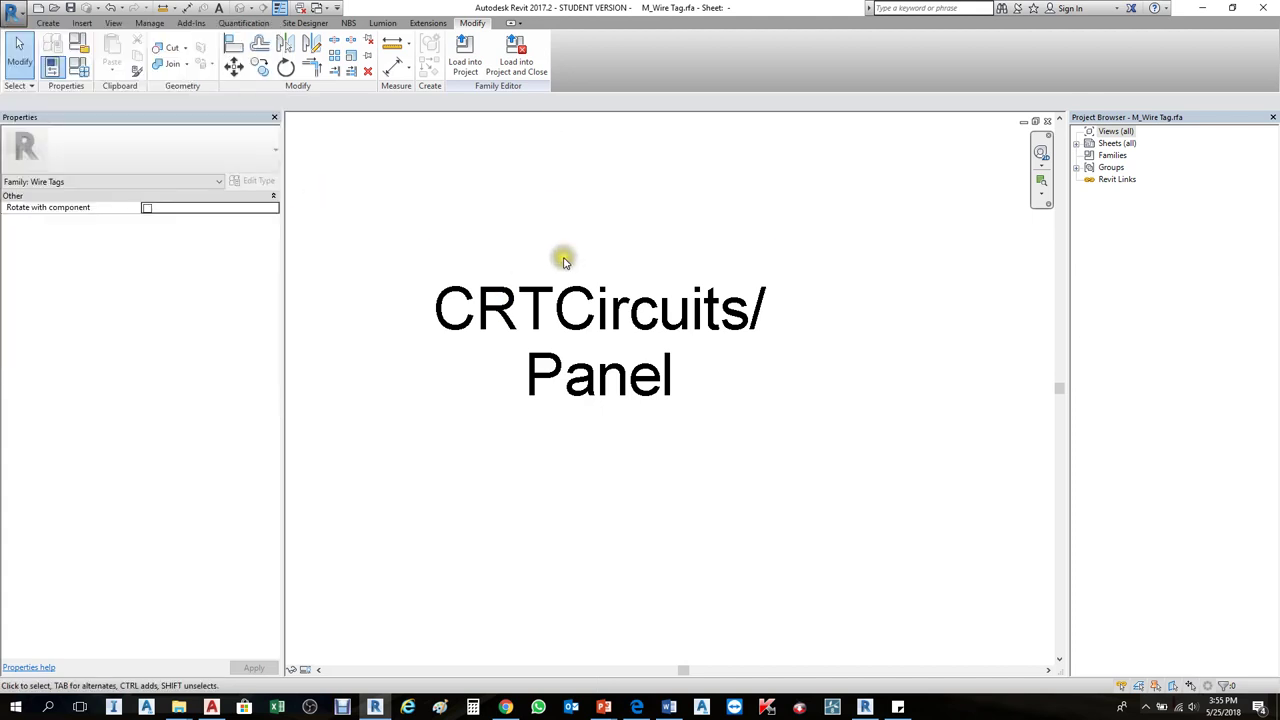
Step: Load the edited wire tag family into the project, overwriting the existing version
{"action": "left_click", "coordinate": [465, 52]}
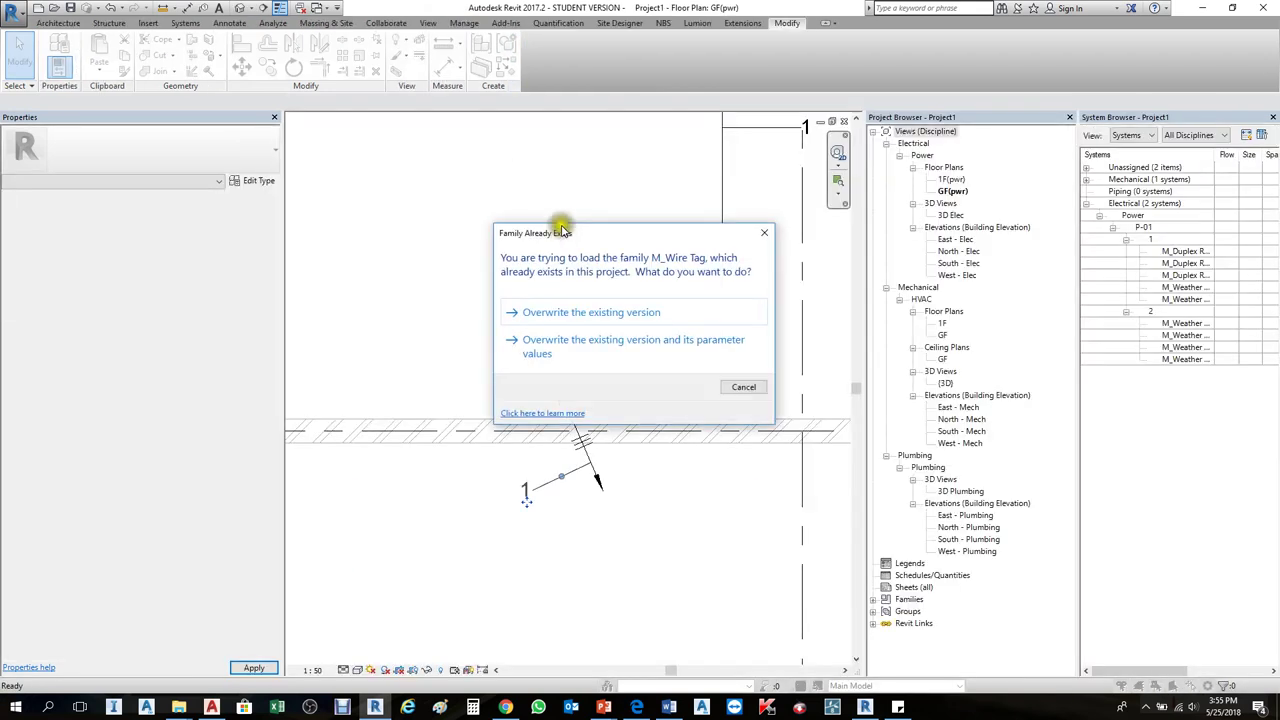
{"action": "left_click", "coordinate": [605, 313]}
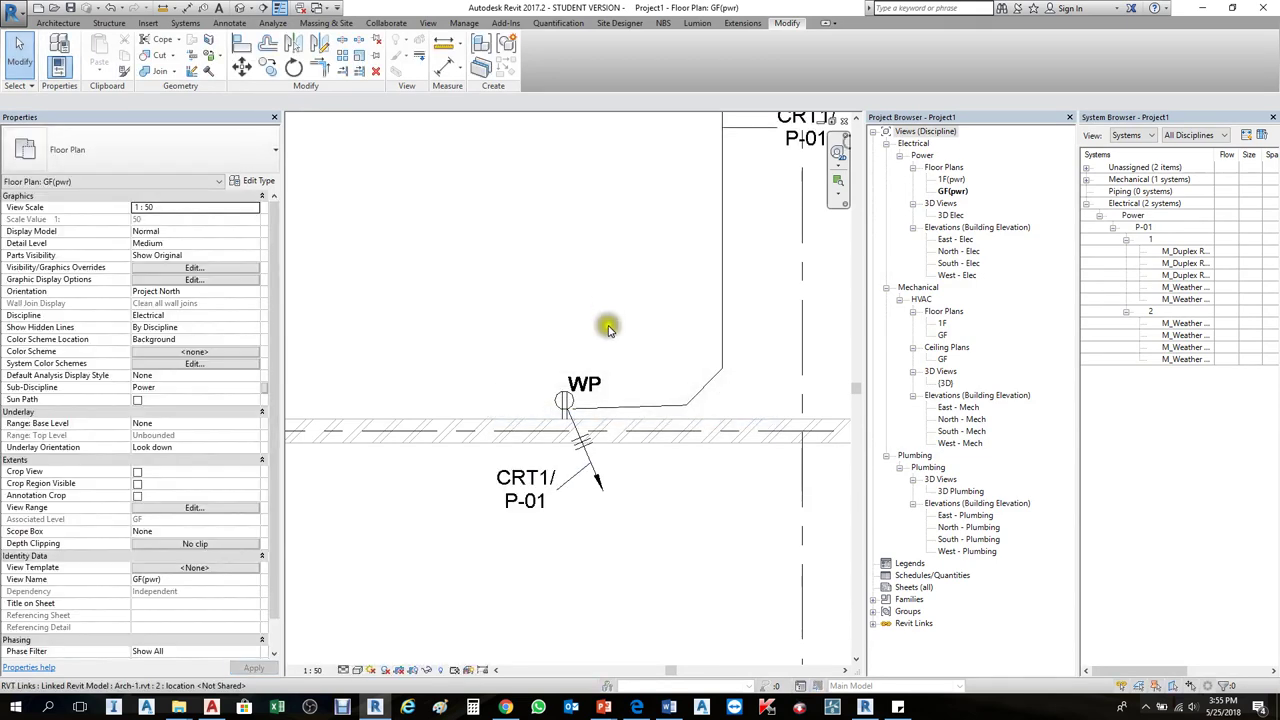
{"action": "scroll", "coordinate": [580, 425], "scroll_direction": "down", "scroll_amount": 3}
{"action": "scroll", "coordinate": [556, 490], "scroll_direction": "up", "scroll_amount": 3}
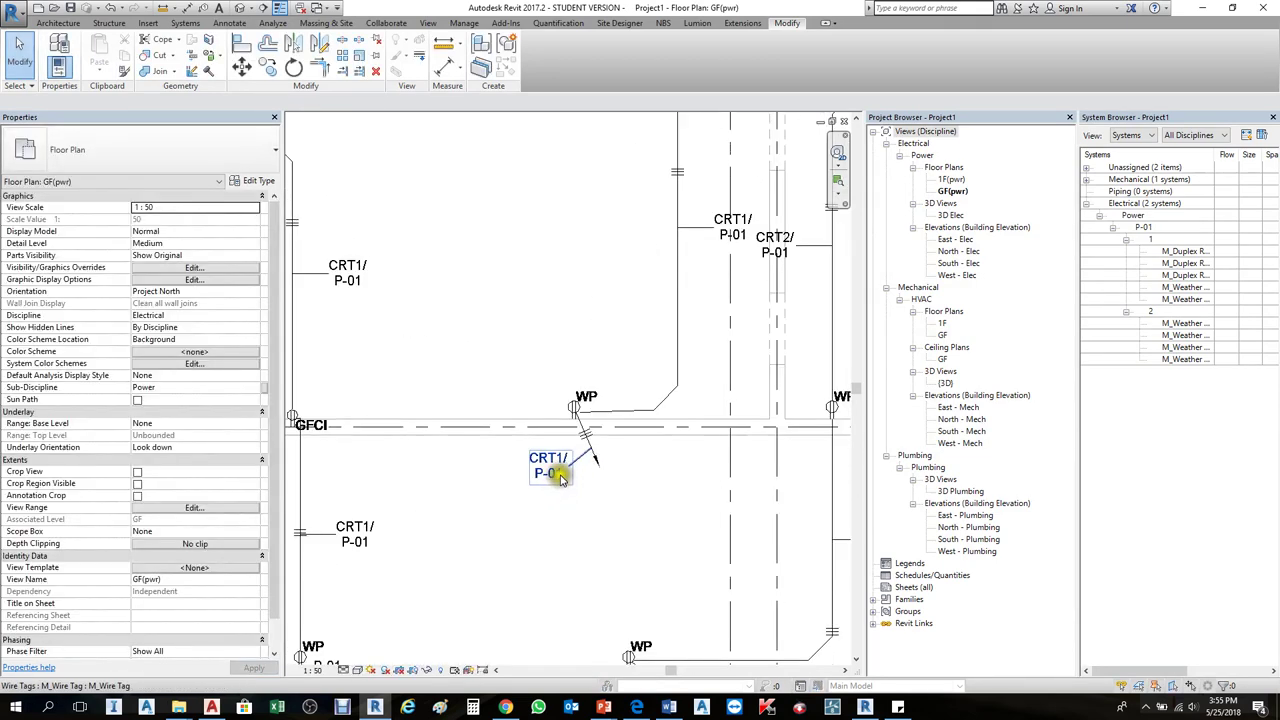
Step: Reopen the wire tag's family and widen its label so the circuit and panel text fit on one line
{"action": "left_click", "coordinate": [558, 487]}
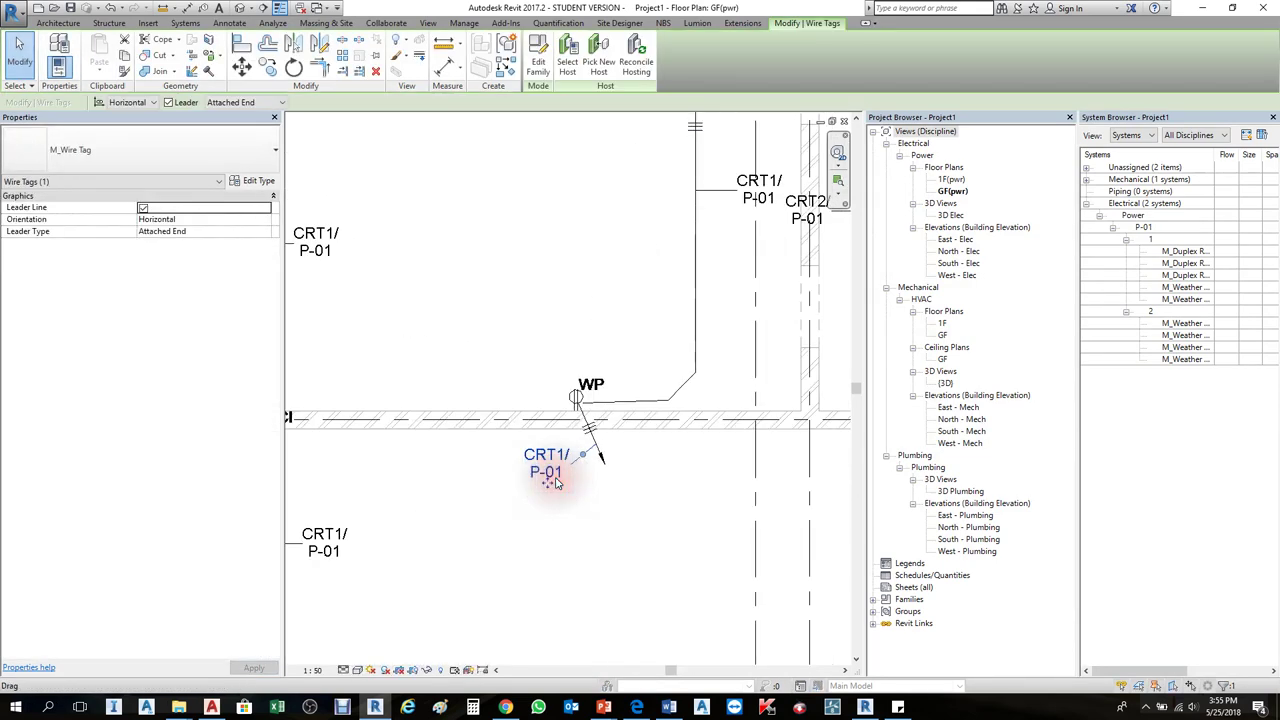
{"action": "left_click", "coordinate": [541, 60]}
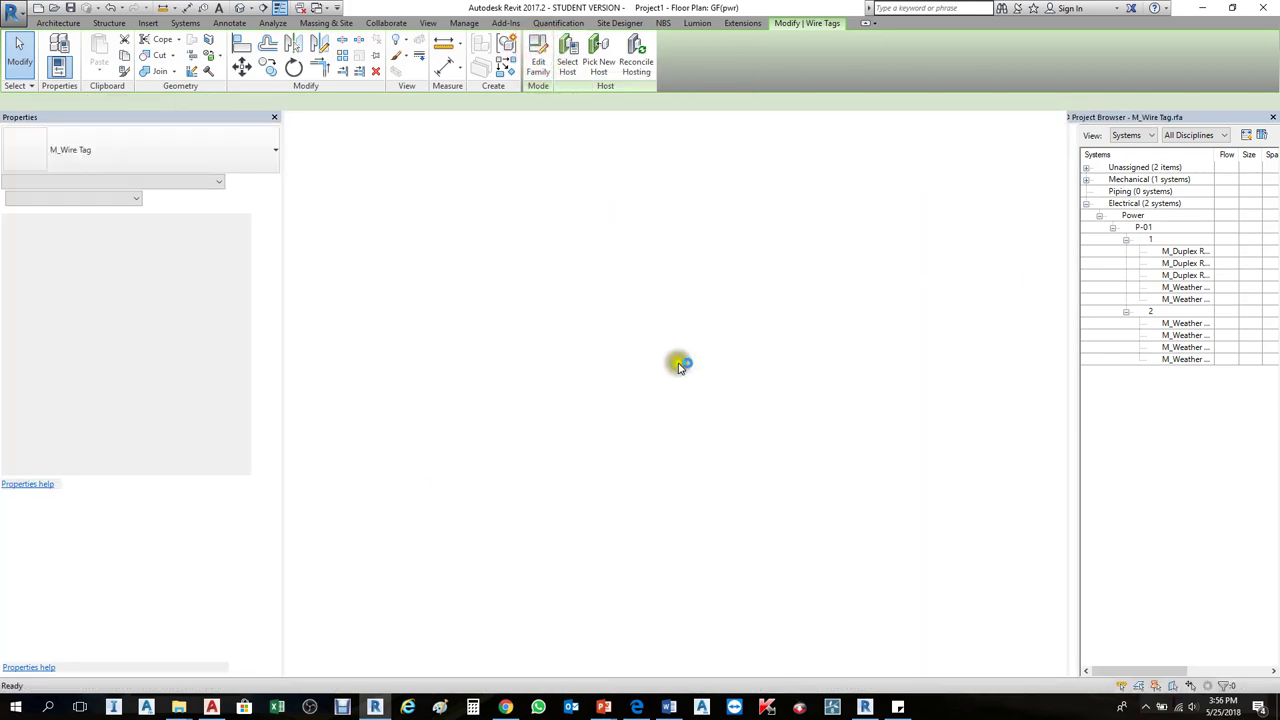
{"action": "left_click", "coordinate": [650, 357]}
{"action": "scroll", "coordinate": [670, 352], "scroll_direction": "down", "scroll_amount": 1}
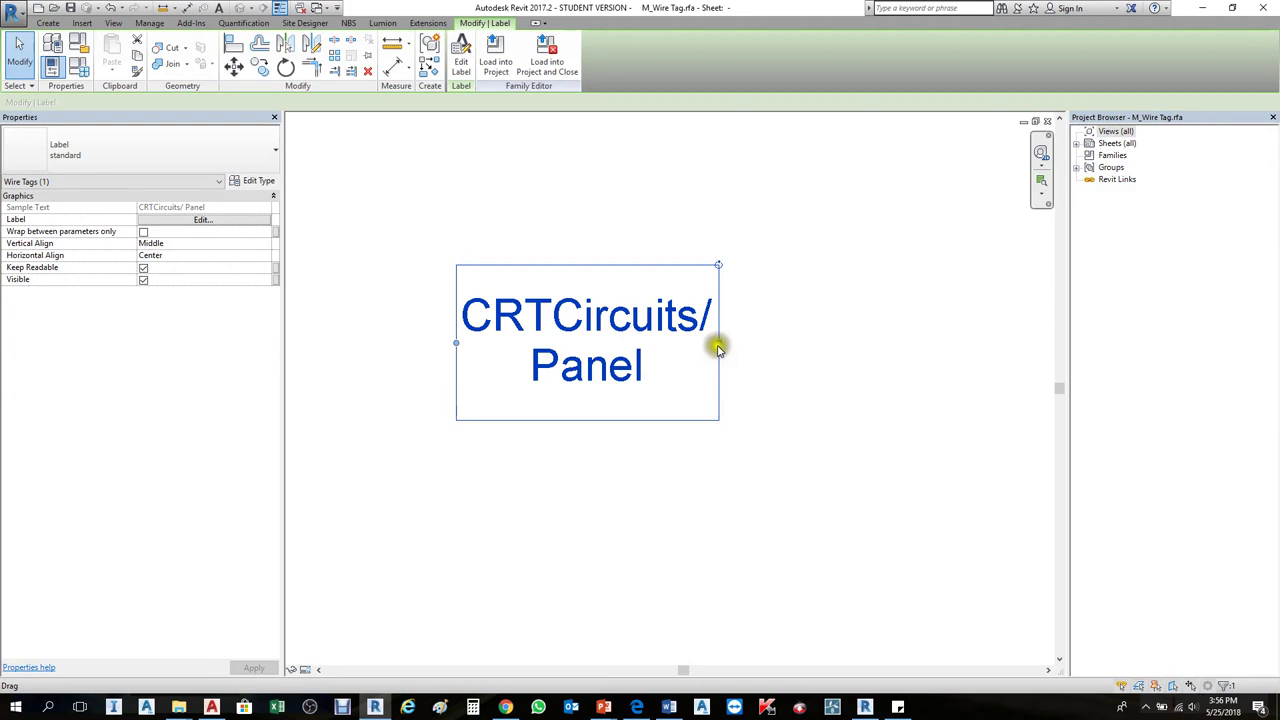
{"action": "left_click_drag", "start_coordinate": [714, 346], "coordinate": [849, 360]}
{"action": "left_click", "coordinate": [851, 373]}
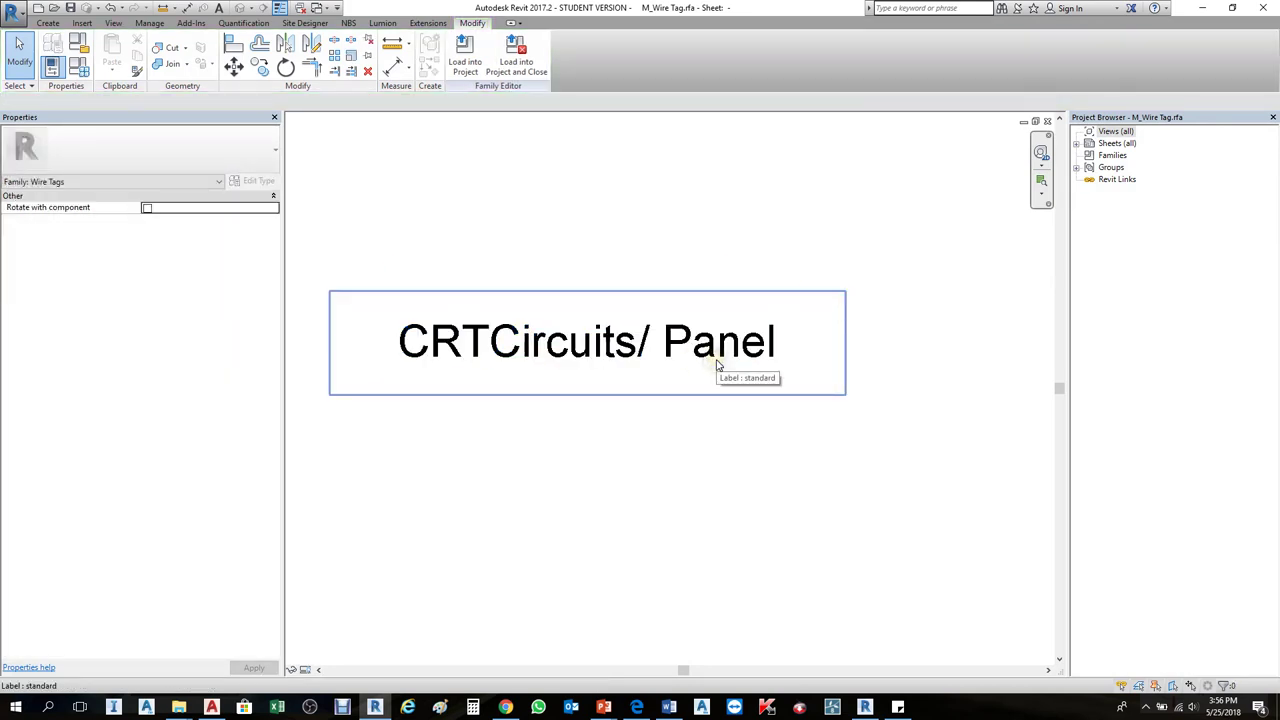
Step: Reload the widened wire tag into the project by overwriting the existing version, and check the tag below the WP receptacle
{"action": "left_click", "coordinate": [465, 55]}
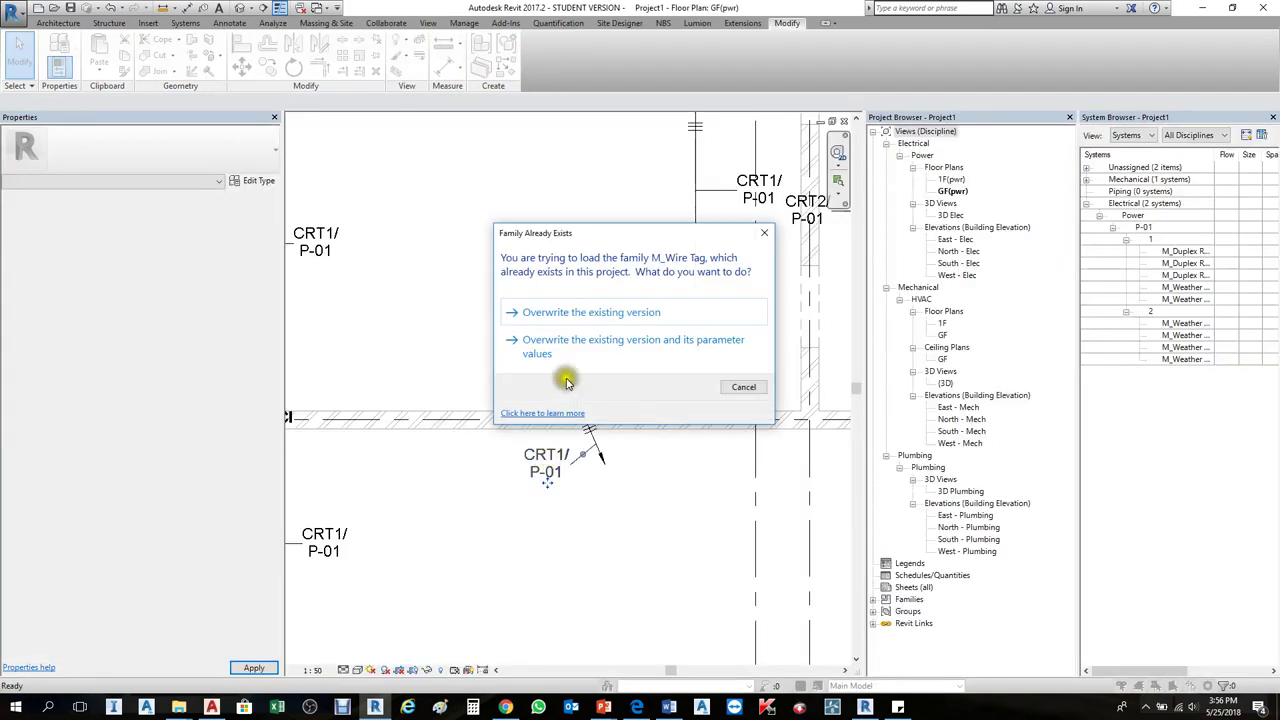
{"action": "left_click", "coordinate": [576, 310]}
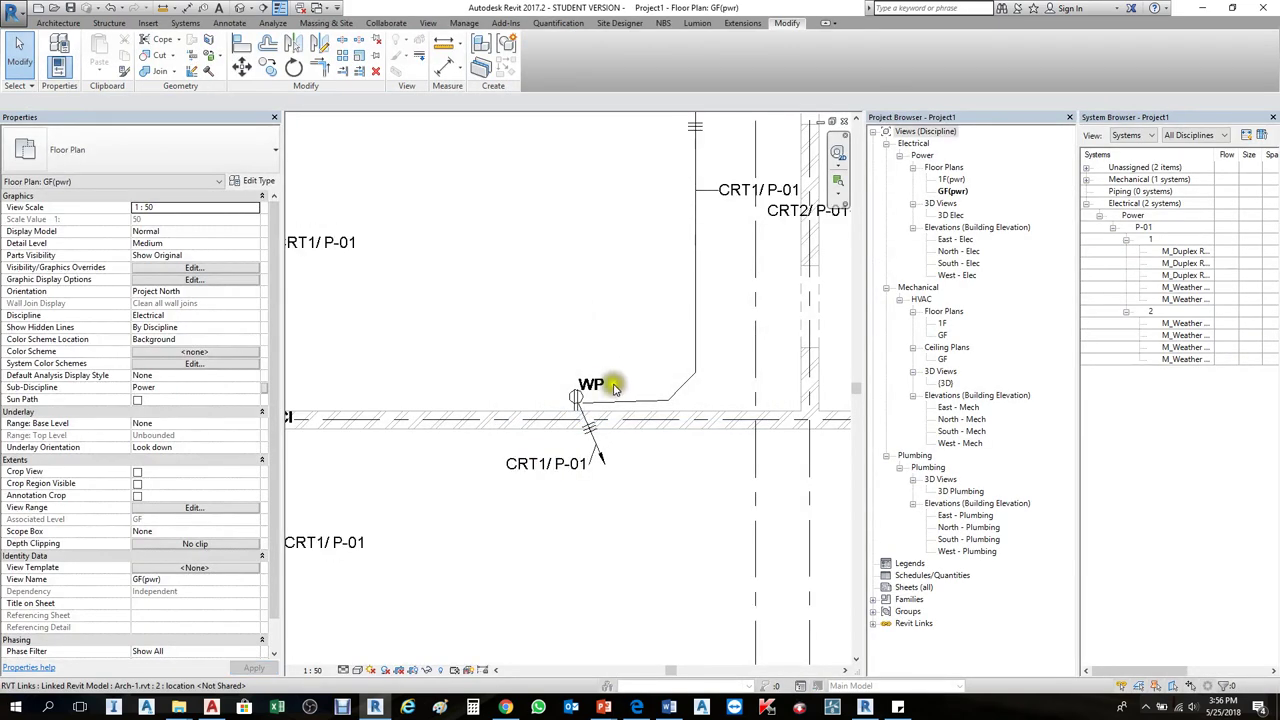
{"action": "scroll", "coordinate": [600, 392], "scroll_direction": "down", "scroll_amount": 3}
{"action": "scroll", "coordinate": [557, 474], "scroll_direction": "up", "scroll_amount": 3}
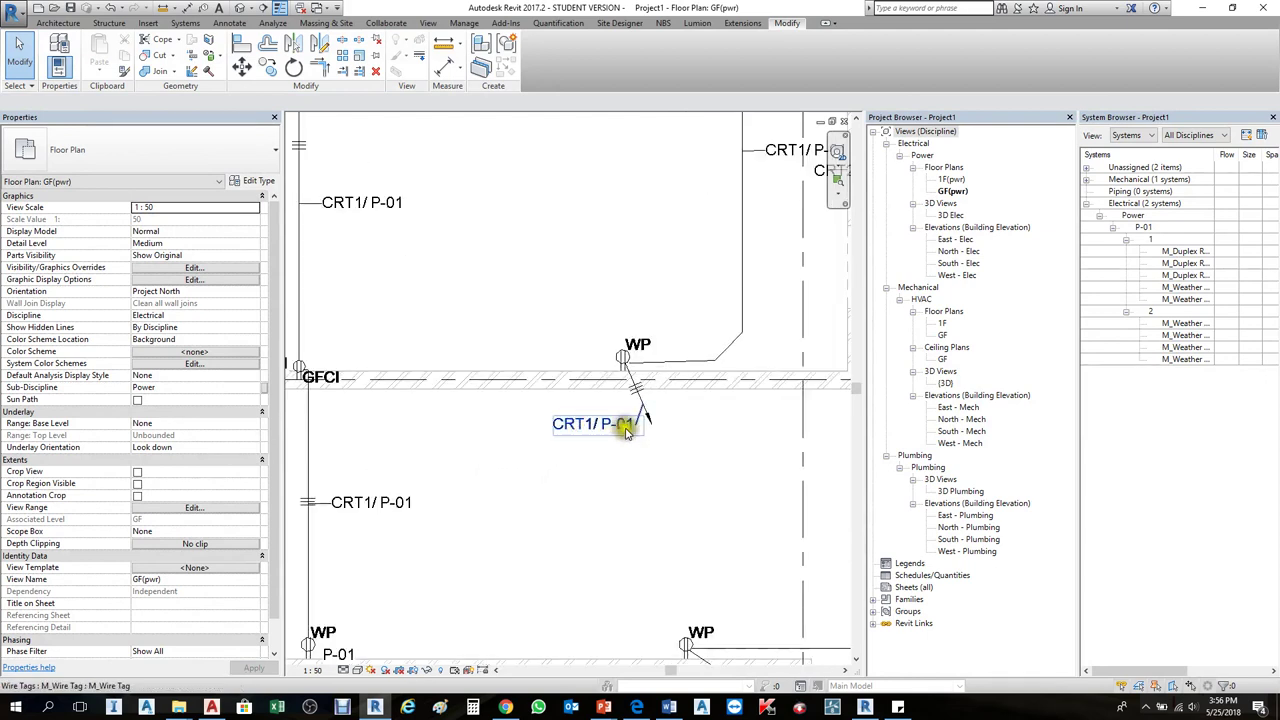
{"action": "scroll", "coordinate": [548, 424], "scroll_direction": "down", "scroll_amount": 1}
{"action": "scroll", "coordinate": [555, 424], "scroll_direction": "up", "scroll_amount": 3}
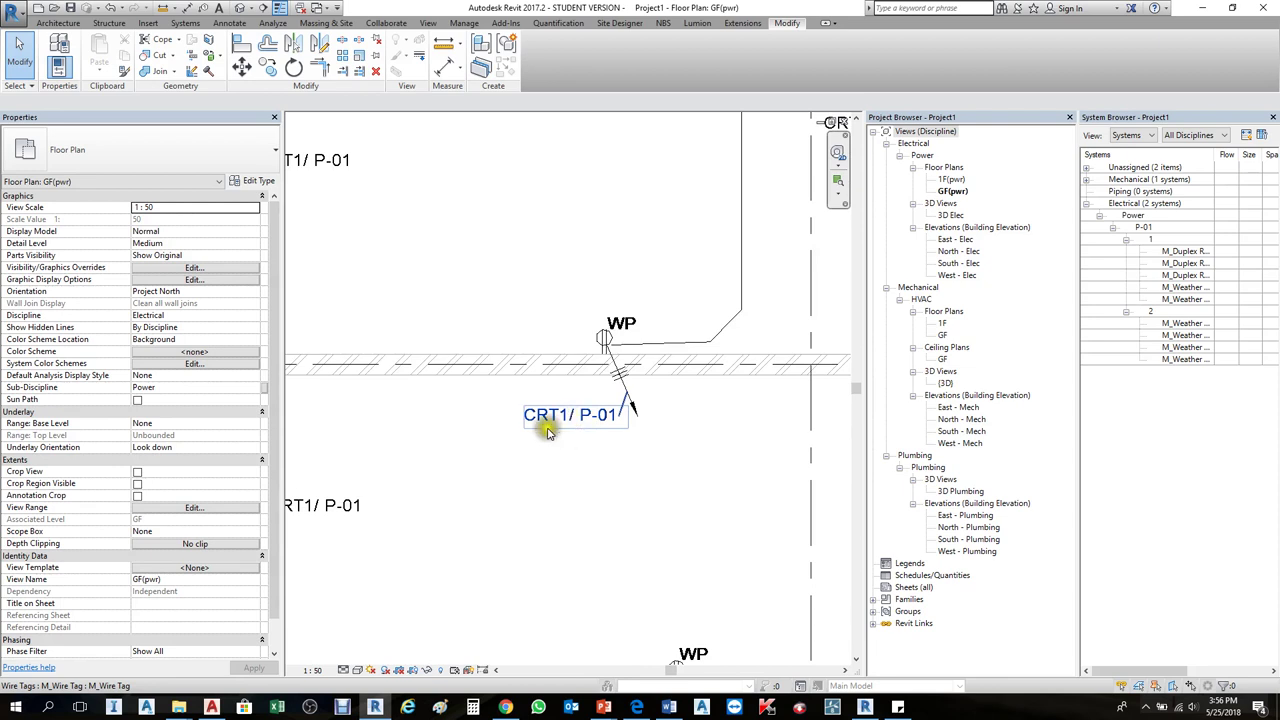
Step: Open the family of the wire tag below the WP receptacle for editing and slightly narrow its label
{"action": "scroll", "coordinate": [545, 426], "scroll_direction": "up", "scroll_amount": 2}
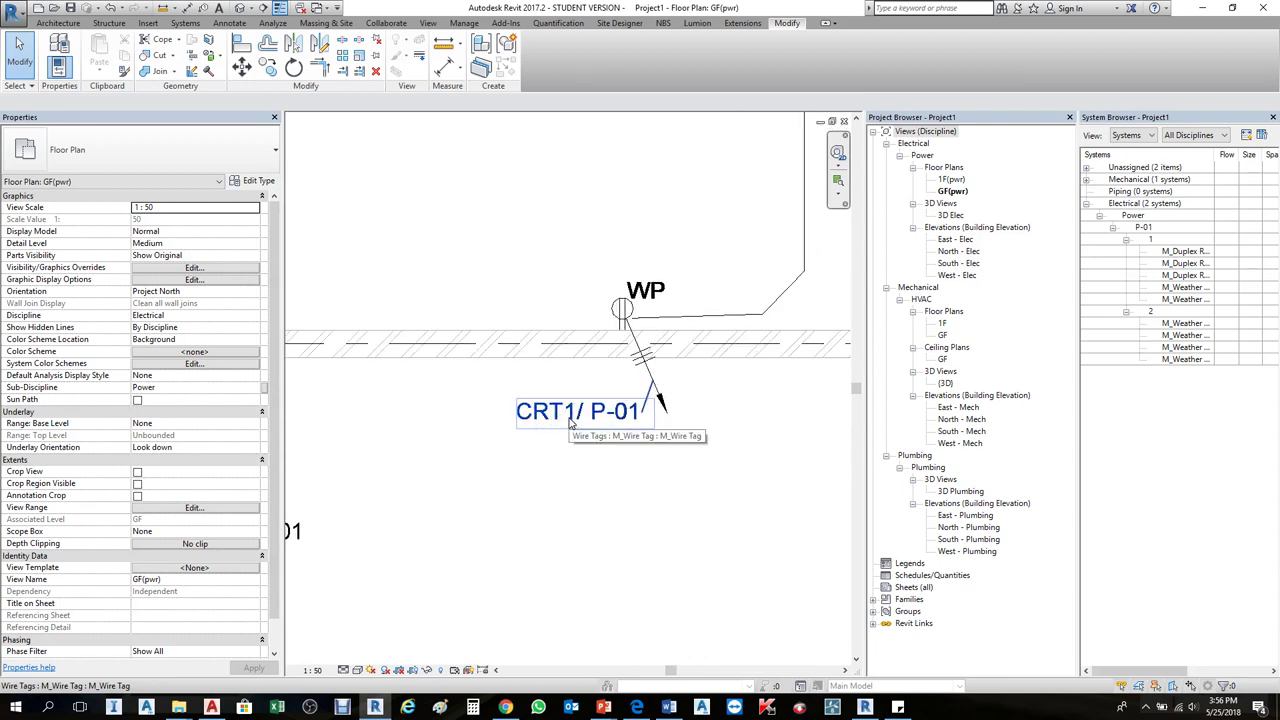
{"action": "left_click", "coordinate": [568, 425]}
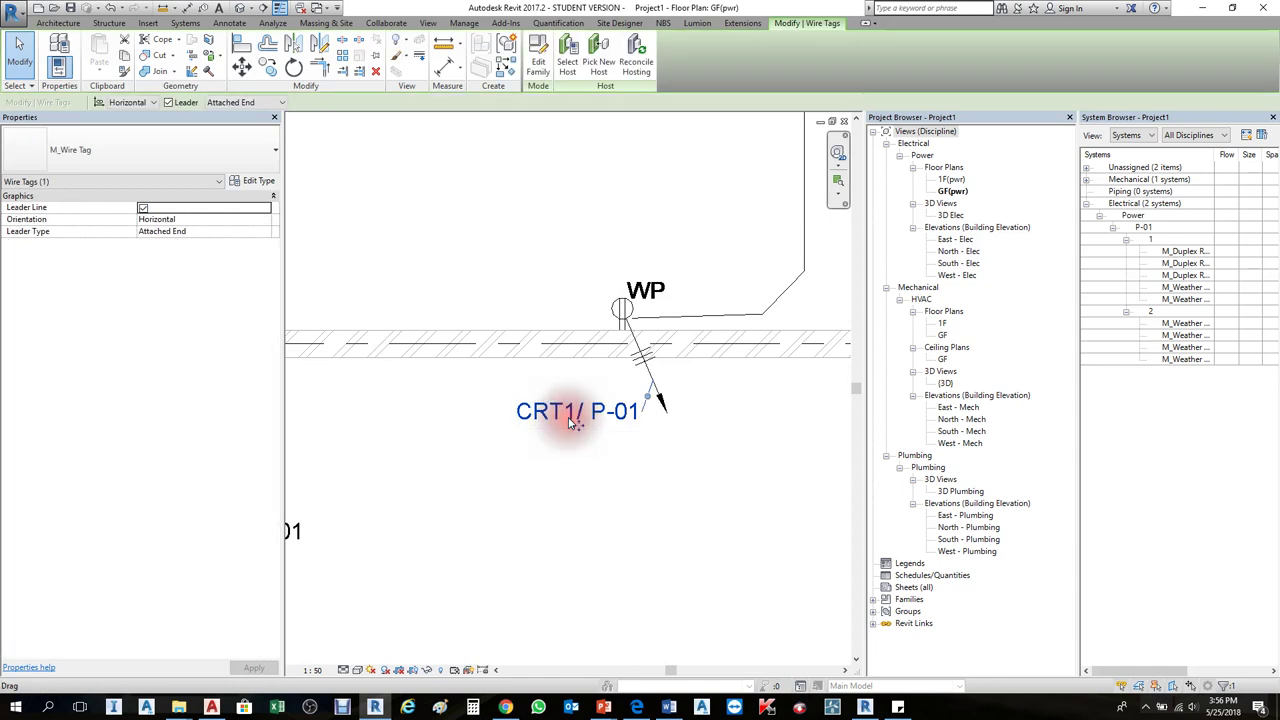
{"action": "left_click", "coordinate": [539, 62]}
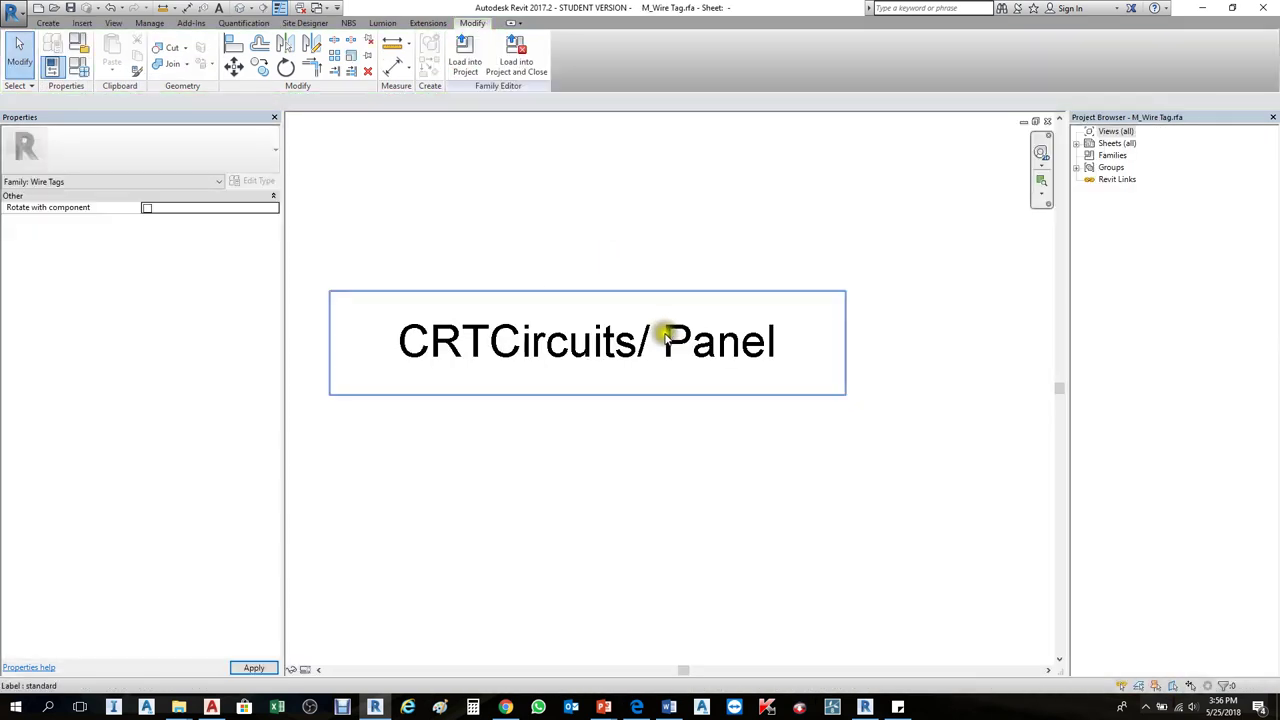
{"action": "left_click", "coordinate": [670, 340]}
{"action": "mouse_move", "coordinate": [843, 343]}
{"action": "left_mouse_down"}
{"action": "mouse_move", "coordinate": [672, 346]}
{"action": "mouse_move", "coordinate": [880, 346]}
{"action": "mouse_move", "coordinate": [835, 347]}
{"action": "left_mouse_up"}
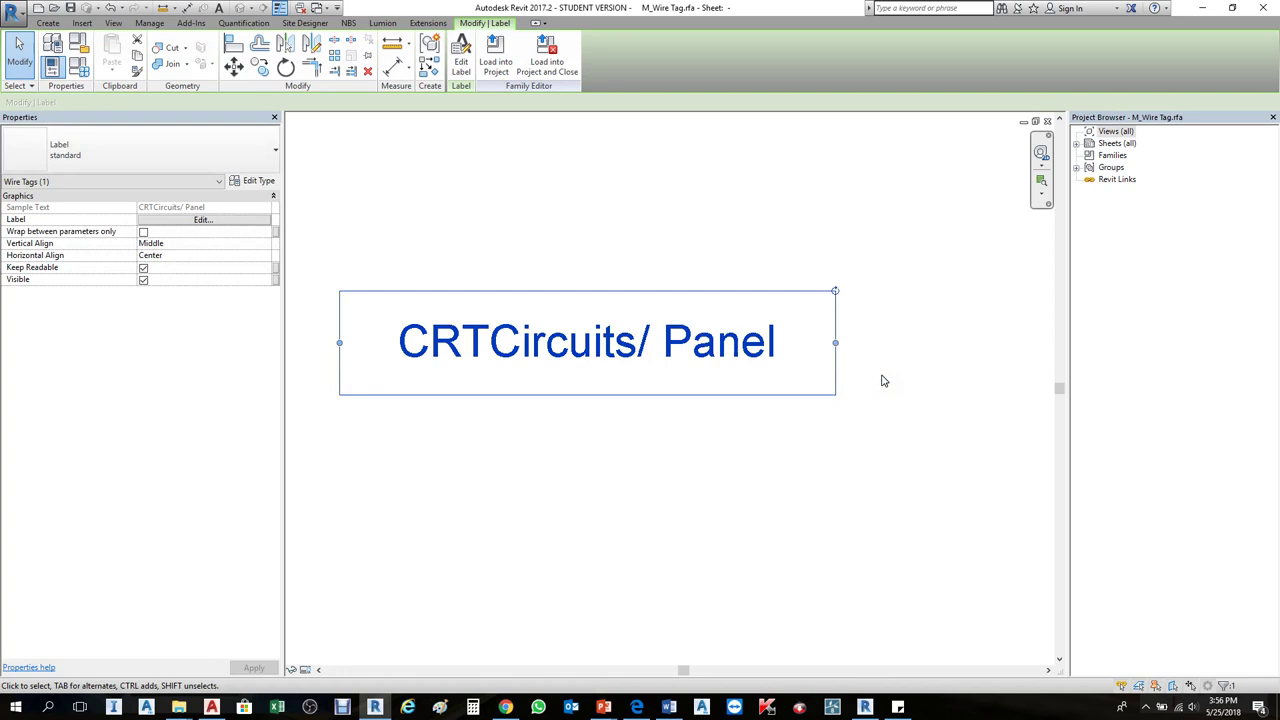
Step: Add a line break after the Circuits parameter in the label so Panel falls on a second line
{"action": "left_click", "coordinate": [463, 55]}
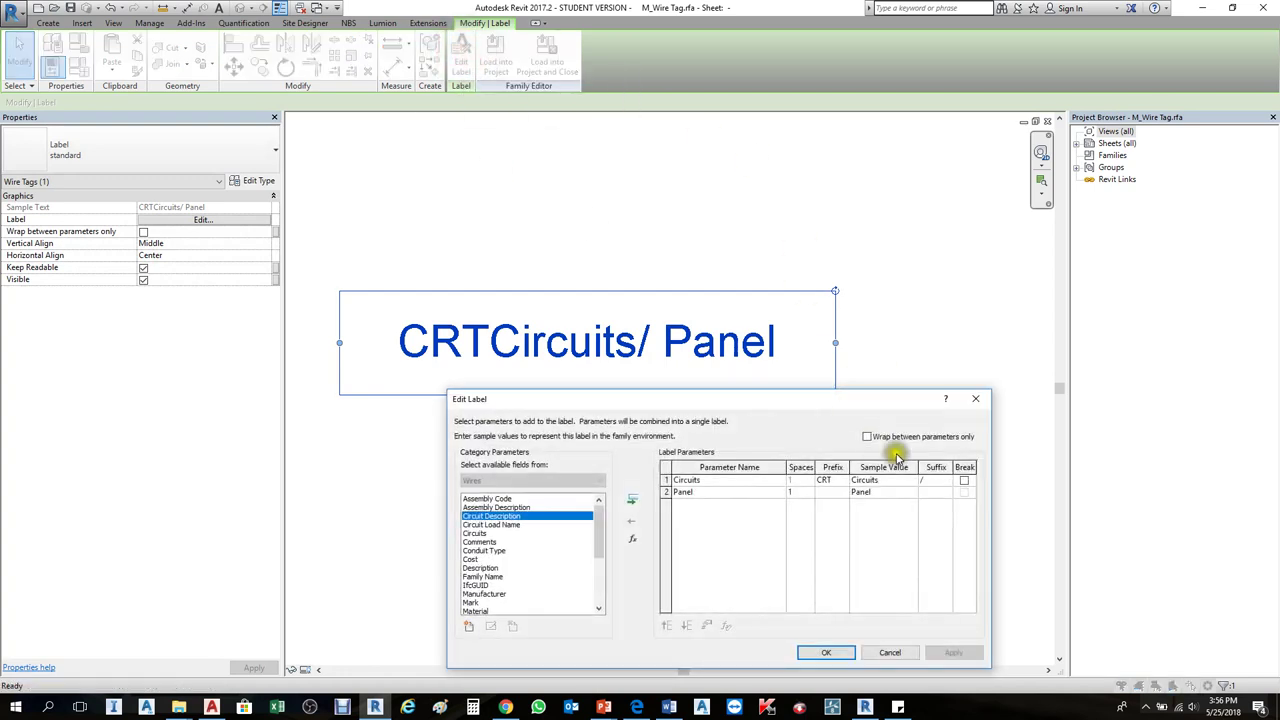
{"action": "left_click_drag", "start_coordinate": [884, 287], "coordinate": [890, 240]}
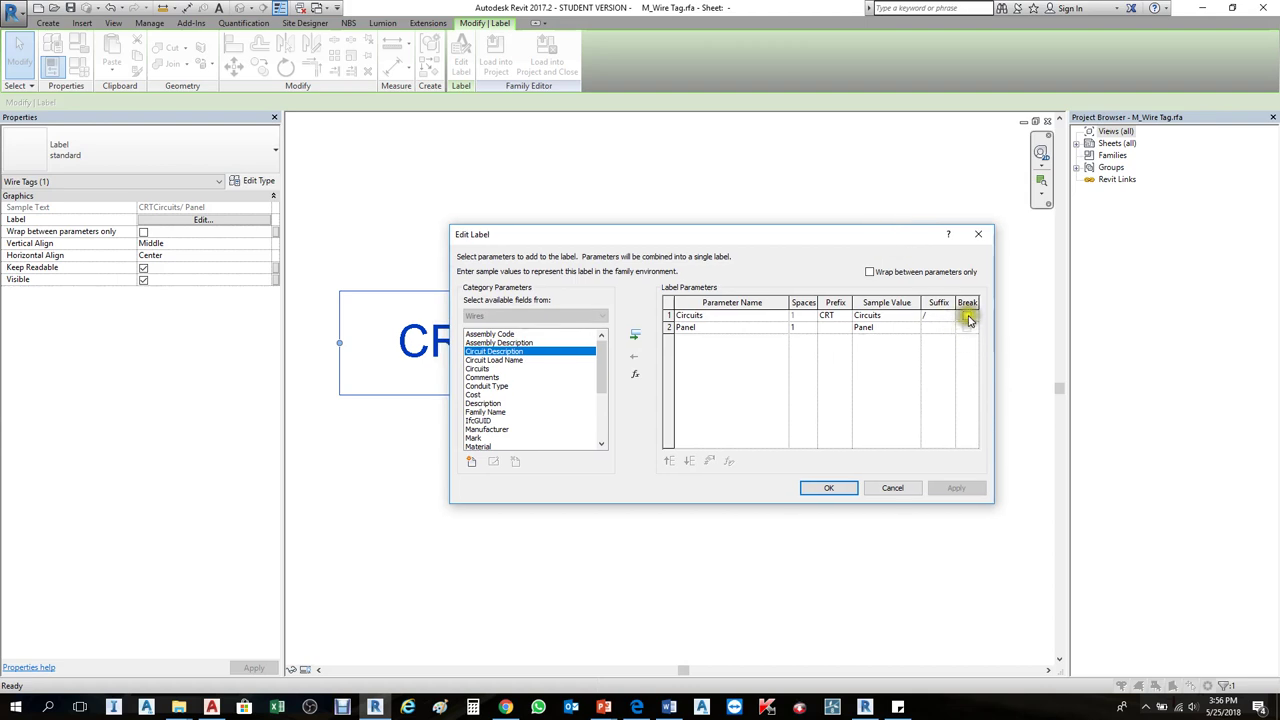
{"action": "left_click", "coordinate": [966, 316]}
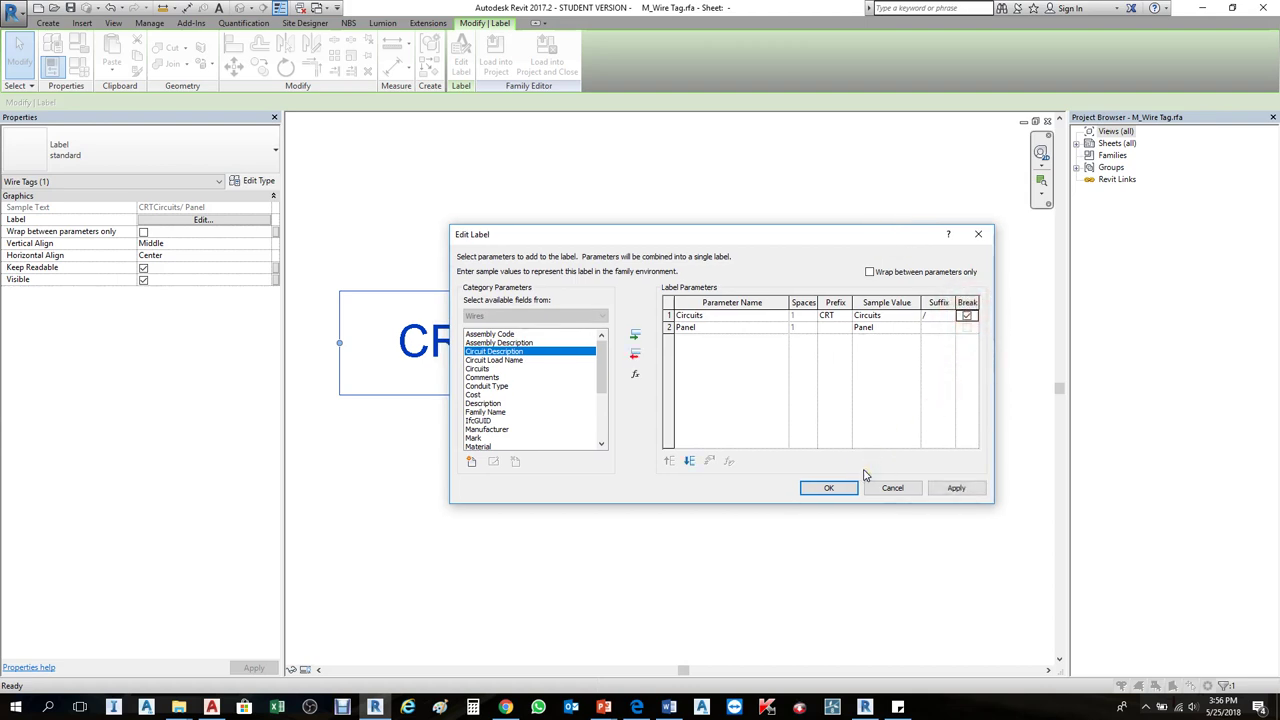
{"action": "left_click", "coordinate": [830, 487]}
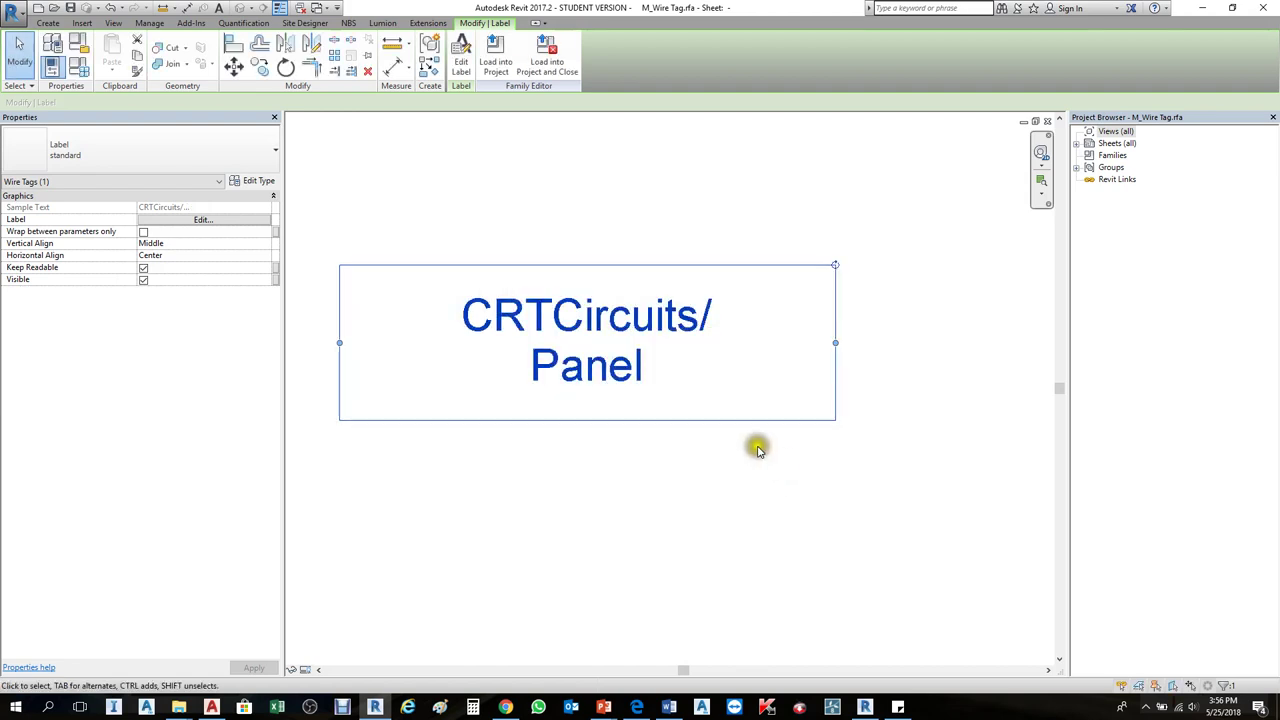
Step: Load the two-line wire tag into the project, overwriting the existing version
{"action": "left_click", "coordinate": [495, 55]}
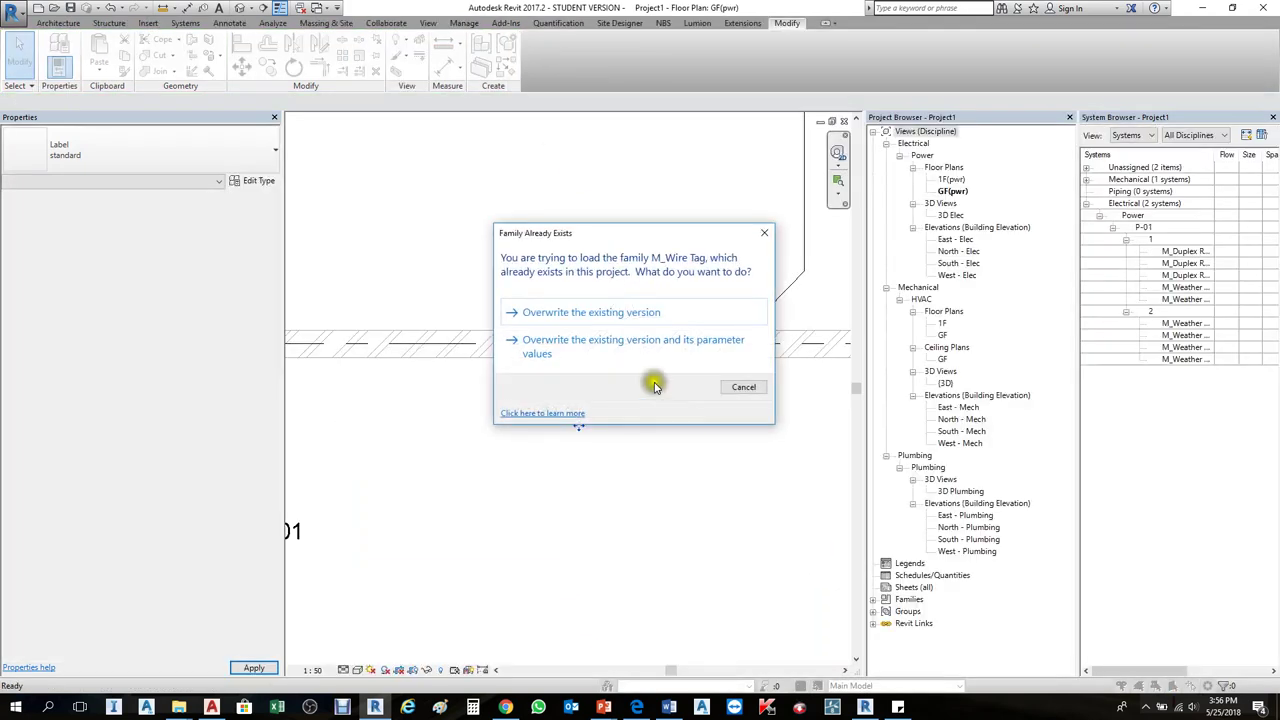
{"action": "left_click", "coordinate": [635, 313]}
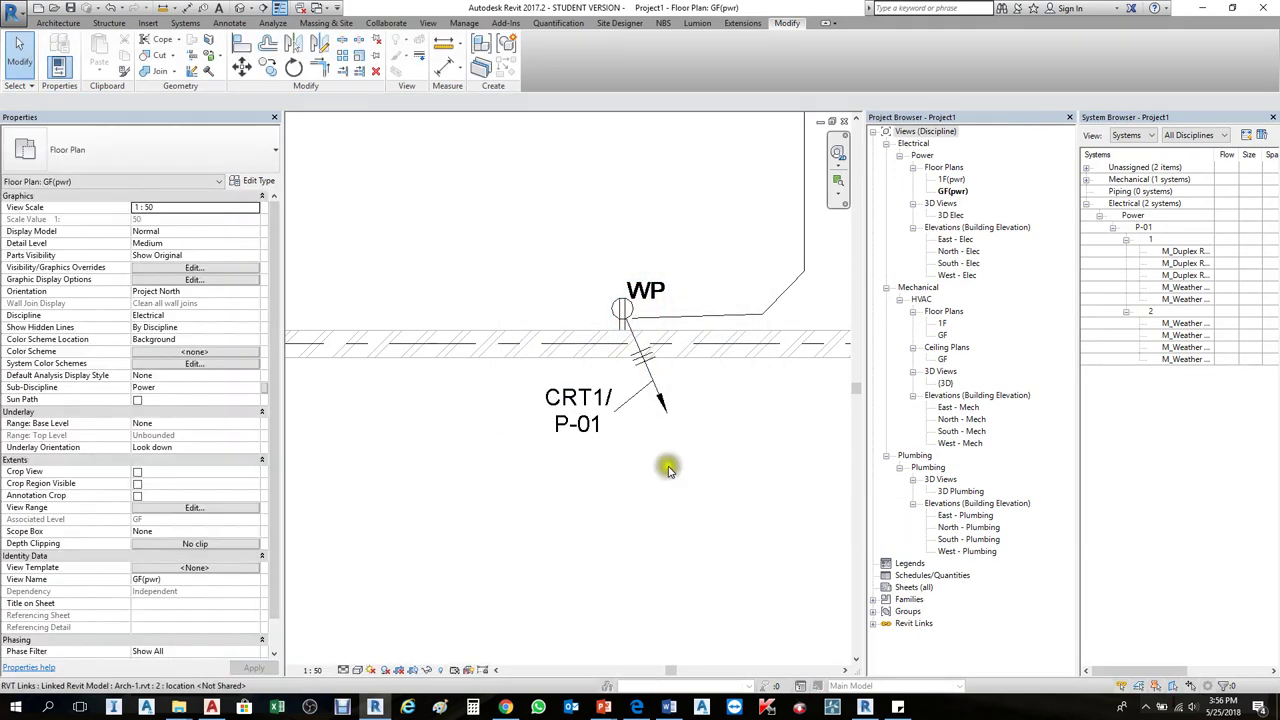
{"action": "scroll", "coordinate": [663, 413], "scroll_direction": "down", "scroll_amount": 3}
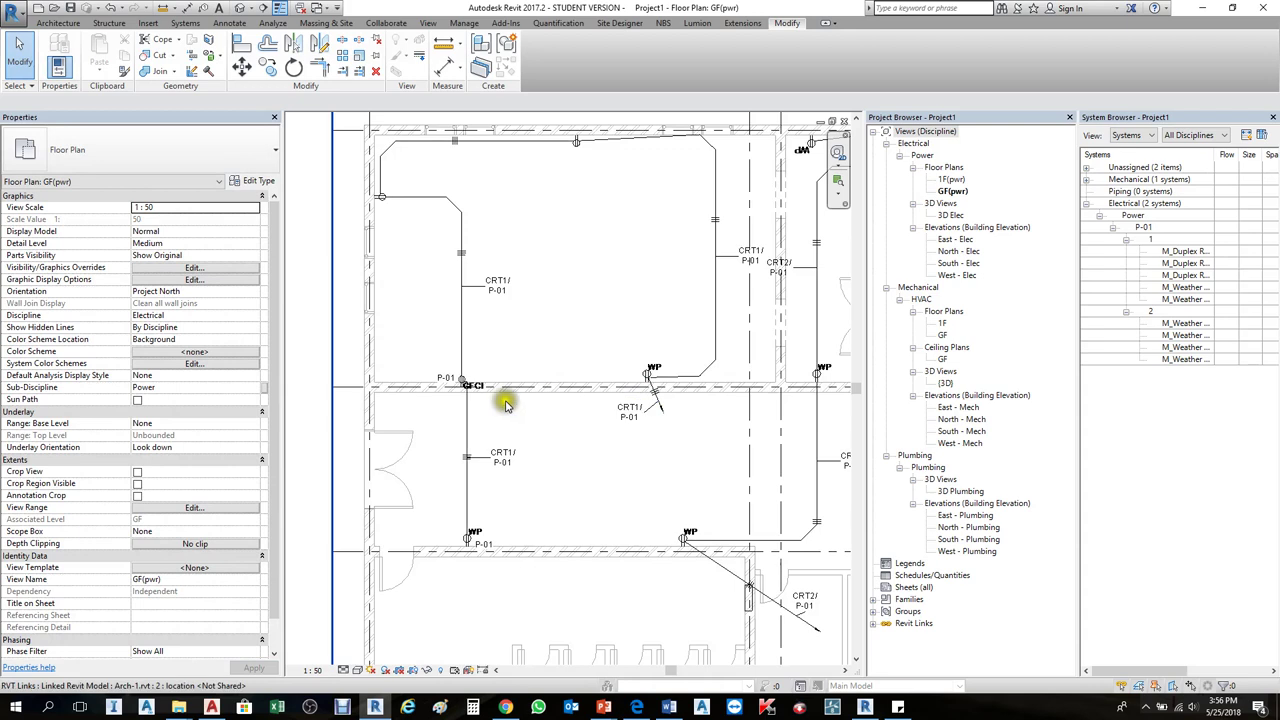
Step: Examine the two-line wire tags around the GFCI and WP receptacles on the power plan
{"action": "scroll", "coordinate": [578, 382], "scroll_direction": "up", "scroll_amount": 2}
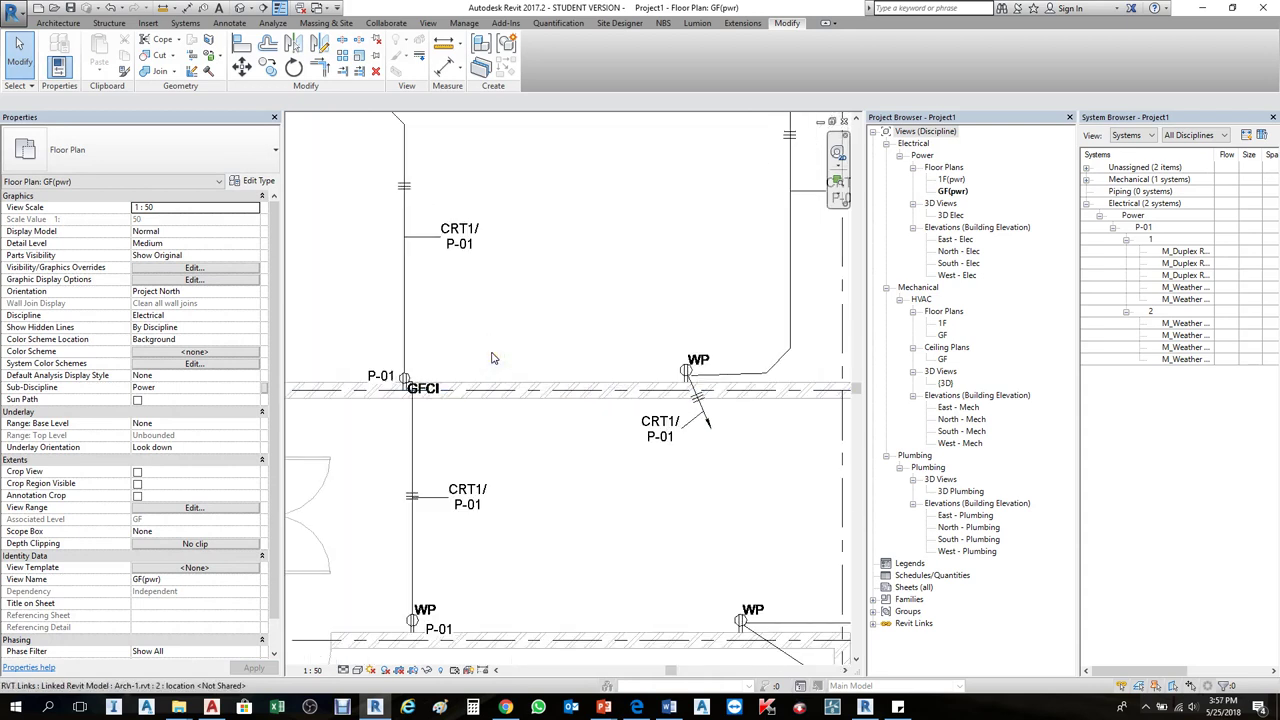
{"action": "scroll", "coordinate": [700, 425], "scroll_direction": "up", "scroll_amount": 3}
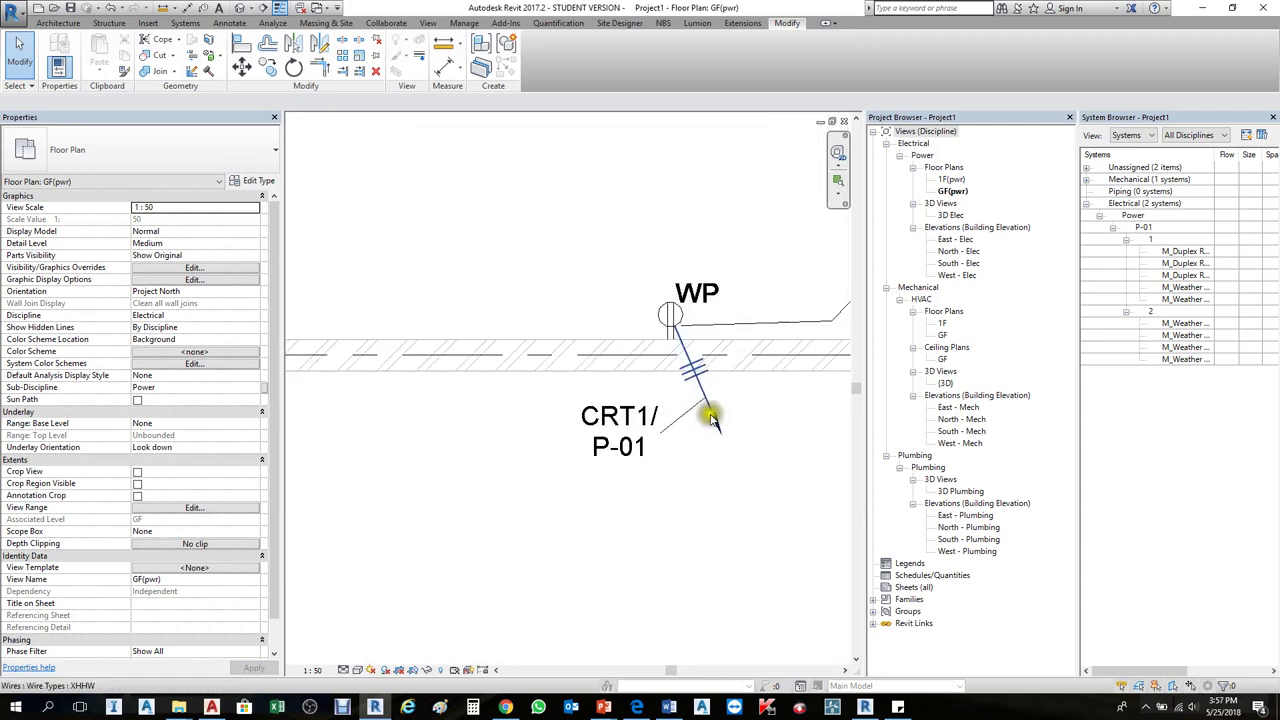
{"action": "scroll", "coordinate": [710, 418], "scroll_direction": "up", "scroll_amount": 1}
{"action": "left_click", "coordinate": [708, 418]}
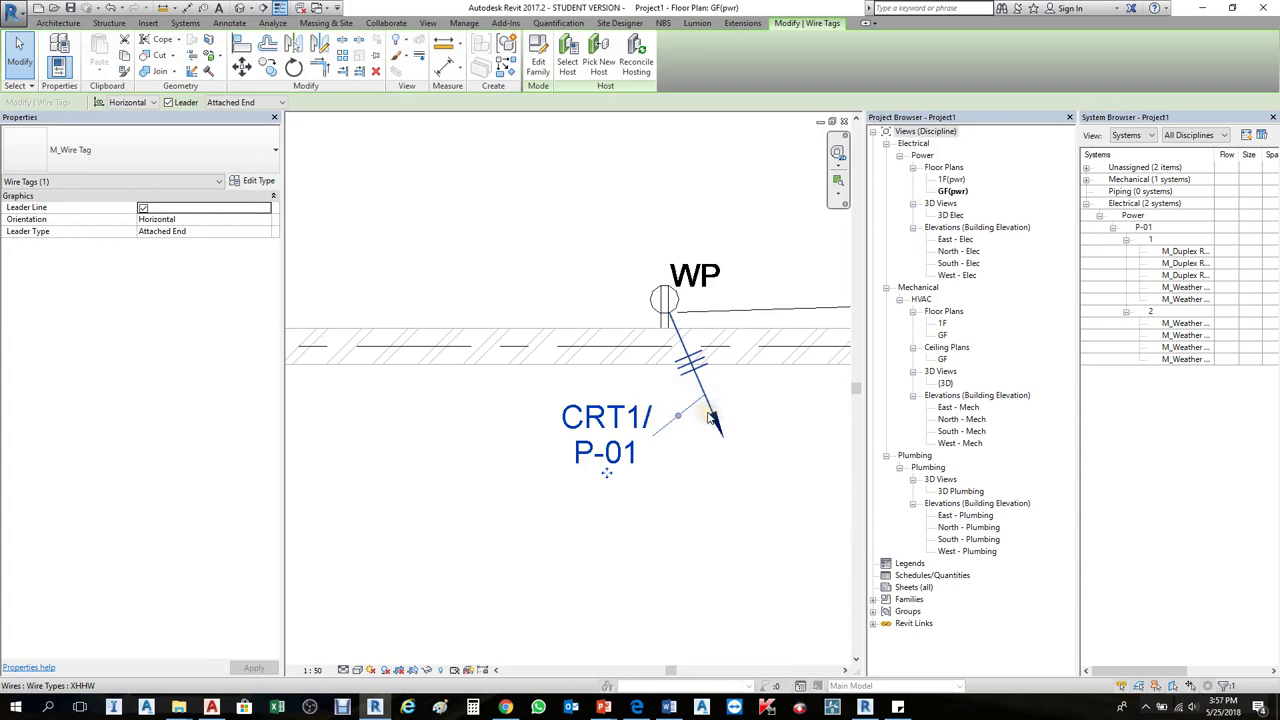
{"action": "scroll", "coordinate": [710, 430], "scroll_direction": "down", "scroll_amount": 5}
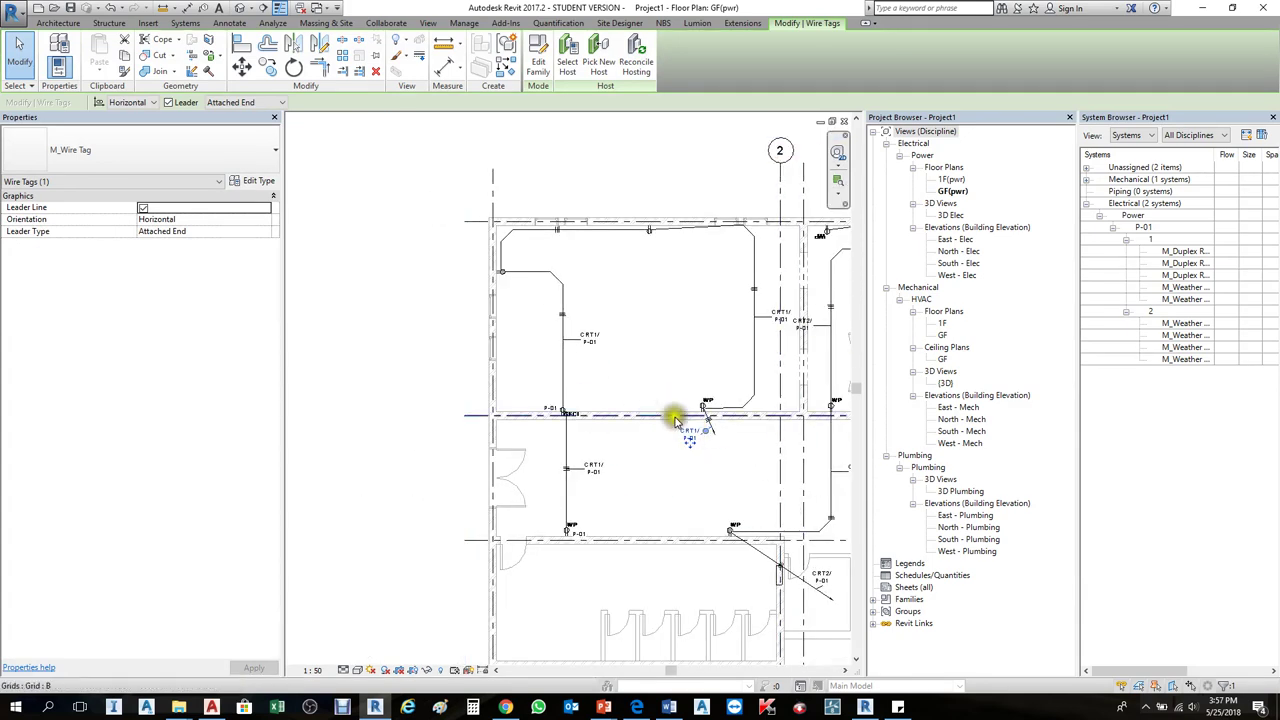
{"action": "scroll", "coordinate": [676, 422], "scroll_direction": "up", "scroll_amount": 4}
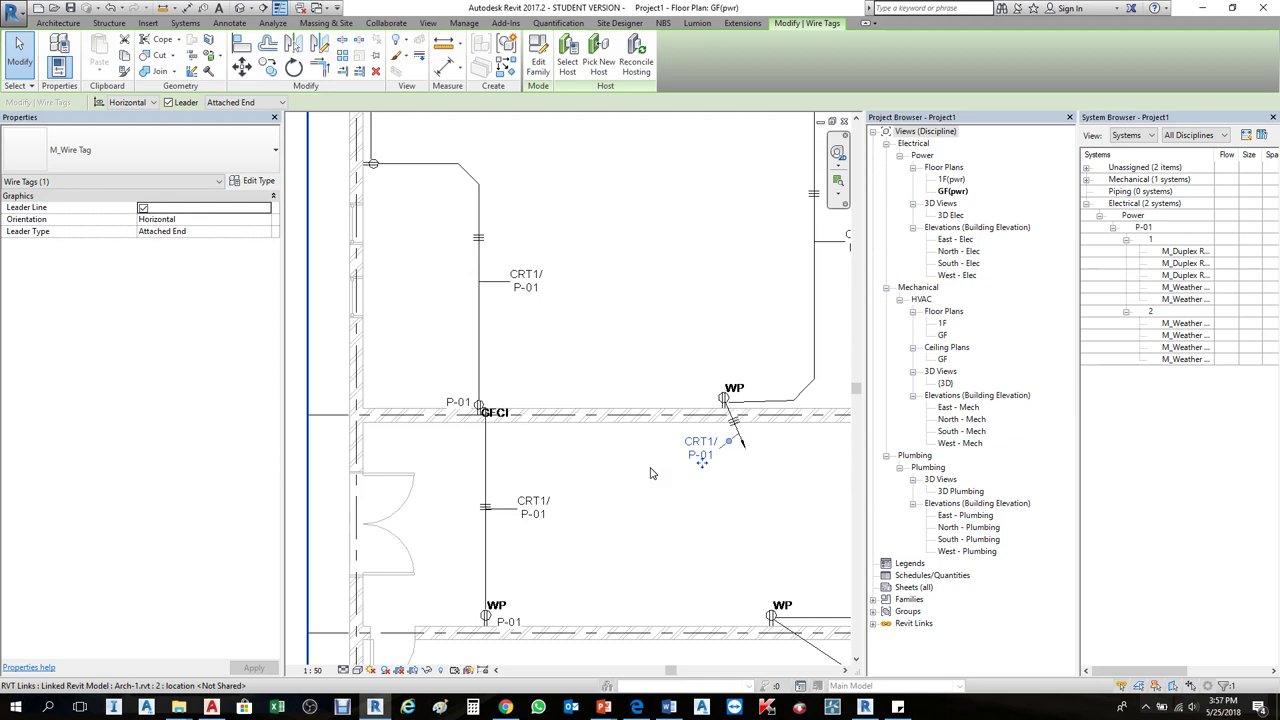
{"action": "scroll", "coordinate": [775, 455], "scroll_direction": "up", "scroll_amount": 2}
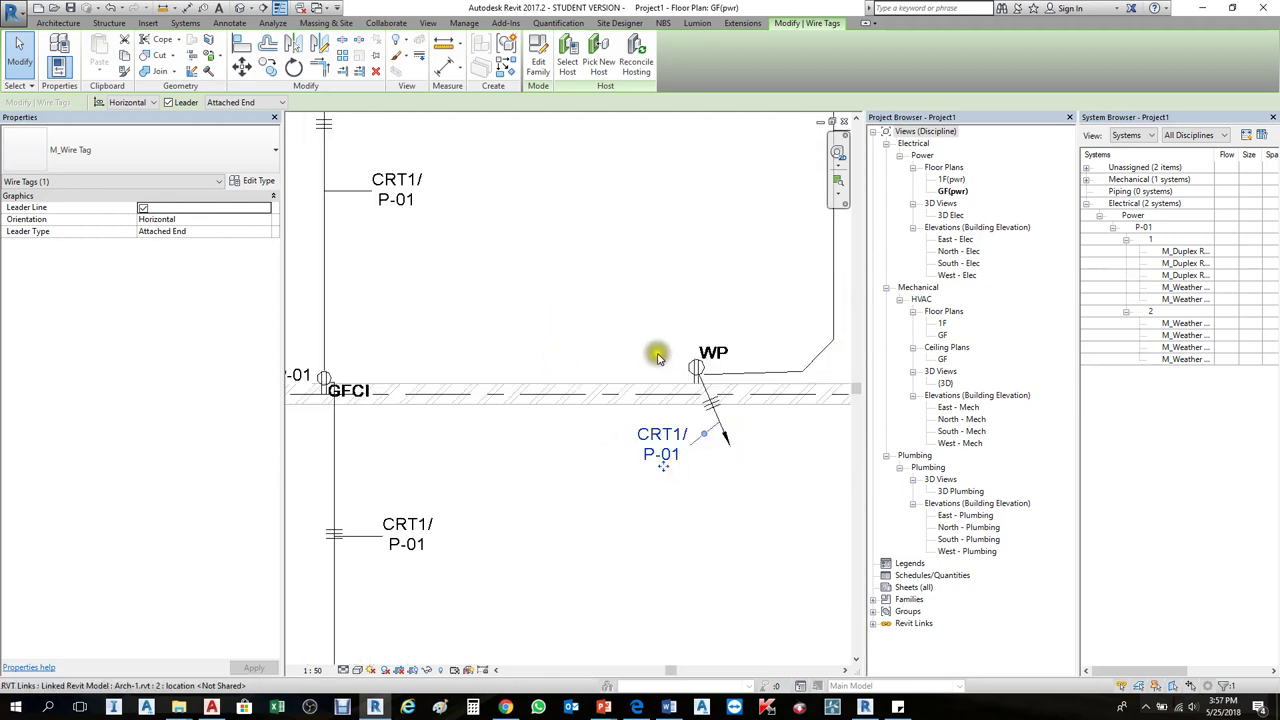
{"action": "left_click", "coordinate": [526, 315]}
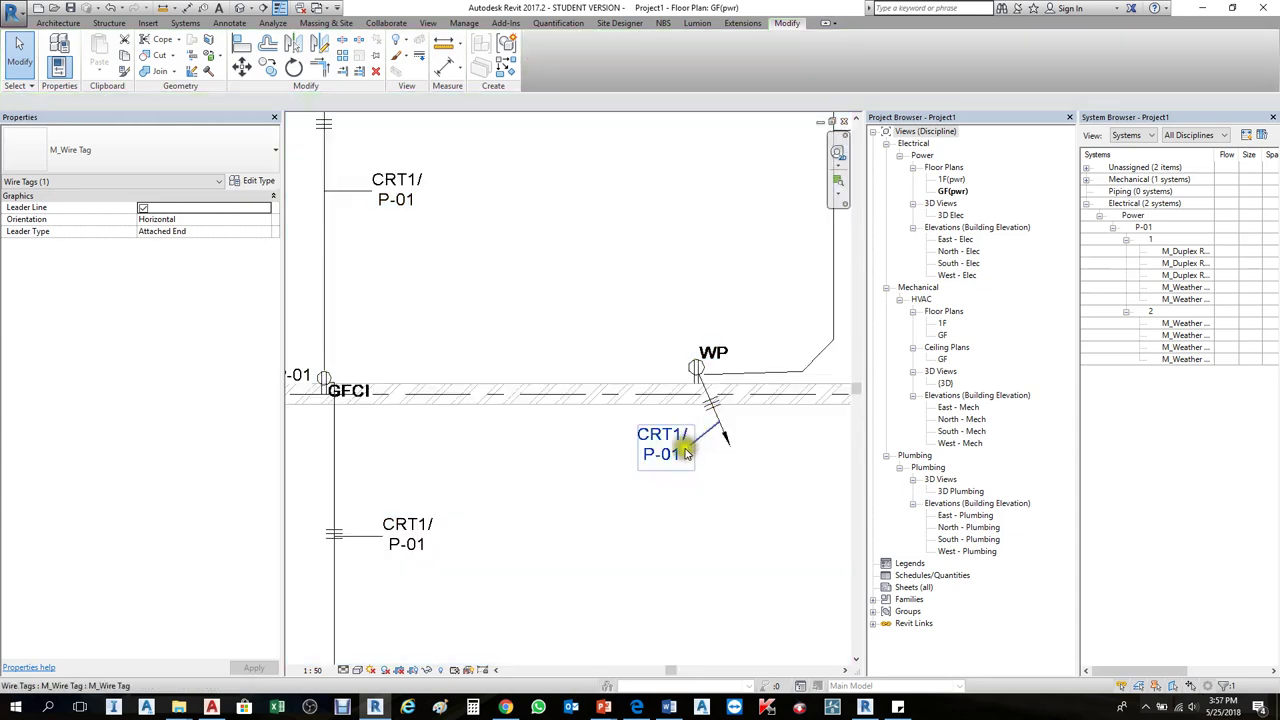
{"action": "left_click", "coordinate": [662, 445]}
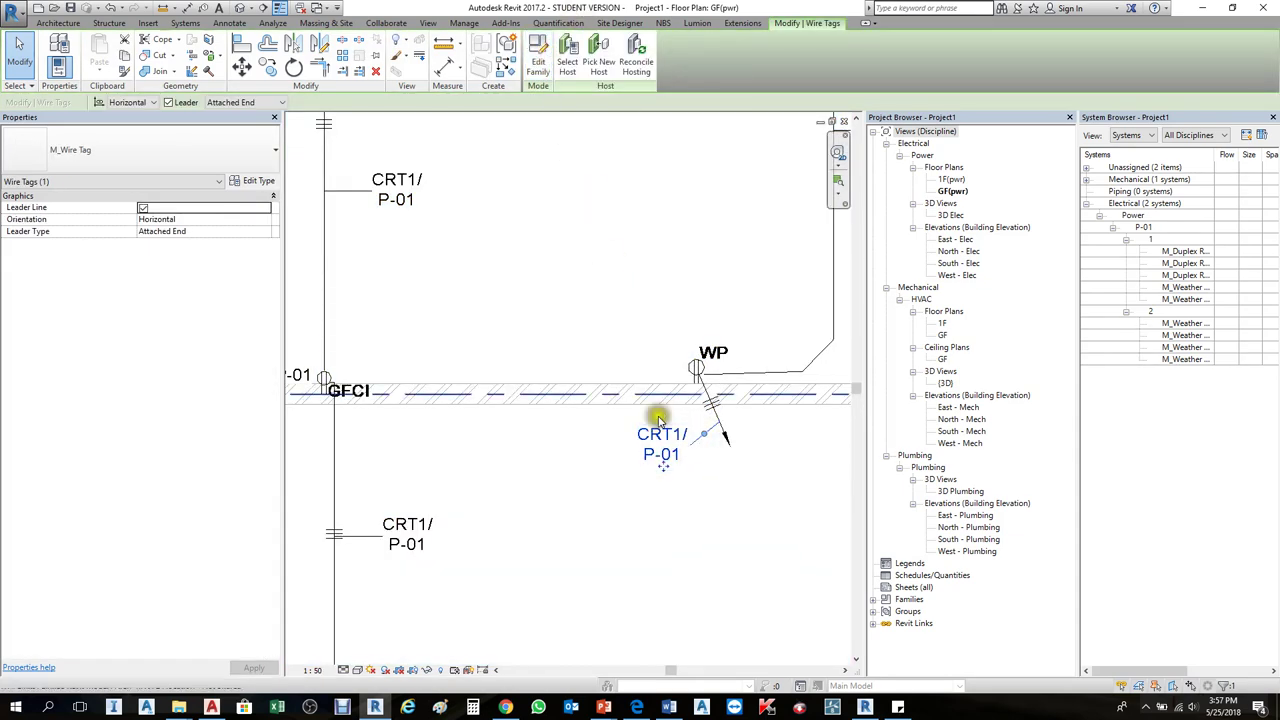
{"action": "scroll", "coordinate": [700, 360], "scroll_direction": "down", "scroll_amount": 3}
{"action": "key", "text": "Escape"}
{"action": "scroll", "coordinate": [483, 287], "scroll_direction": "up", "scroll_amount": 3}
Step: Reopen the wire tag family from the tag above the GFCI receptacle and duplicate its label type as CIRCUIT NO
{"action": "left_click", "coordinate": [471, 278]}
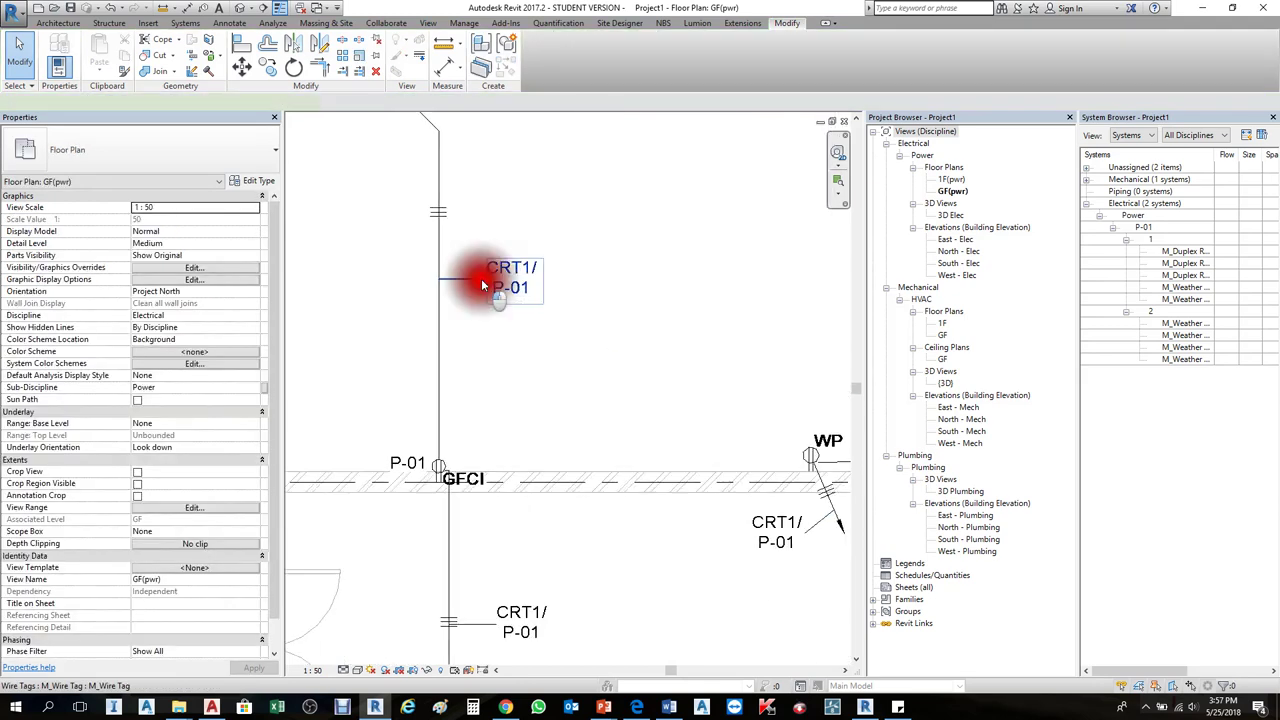
{"action": "left_click", "coordinate": [538, 56]}
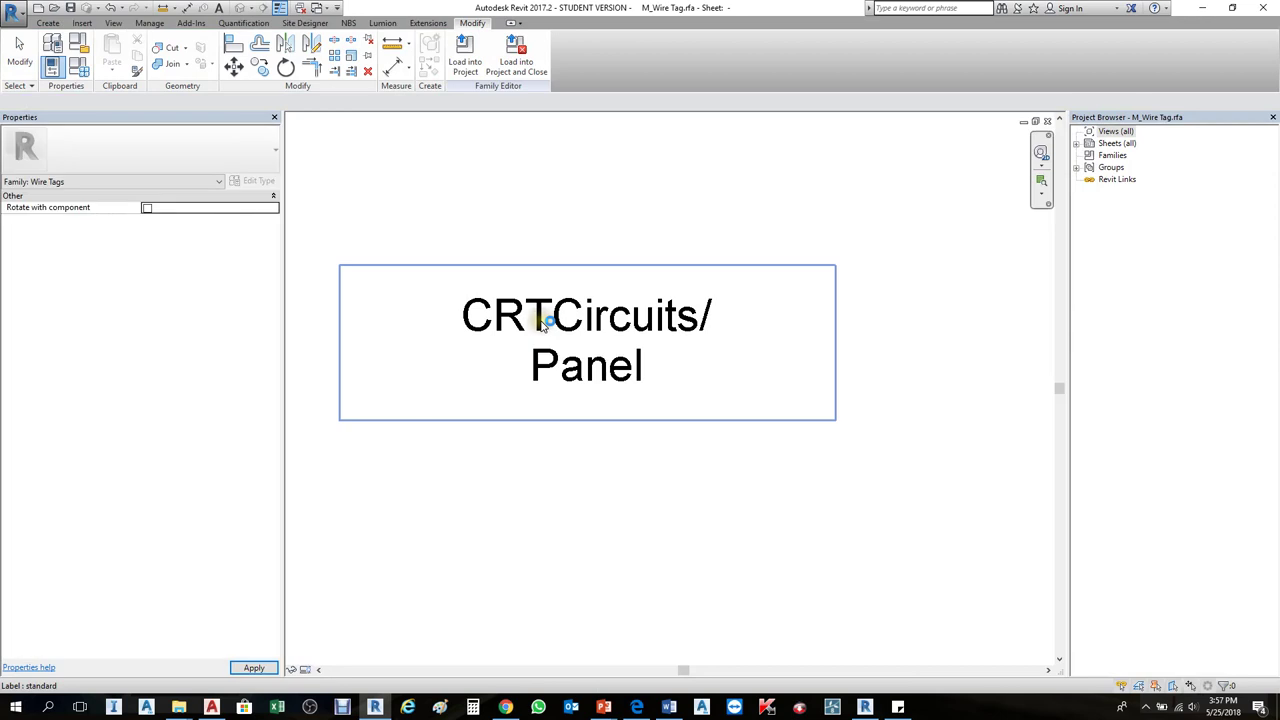
{"action": "left_click", "coordinate": [572, 320]}
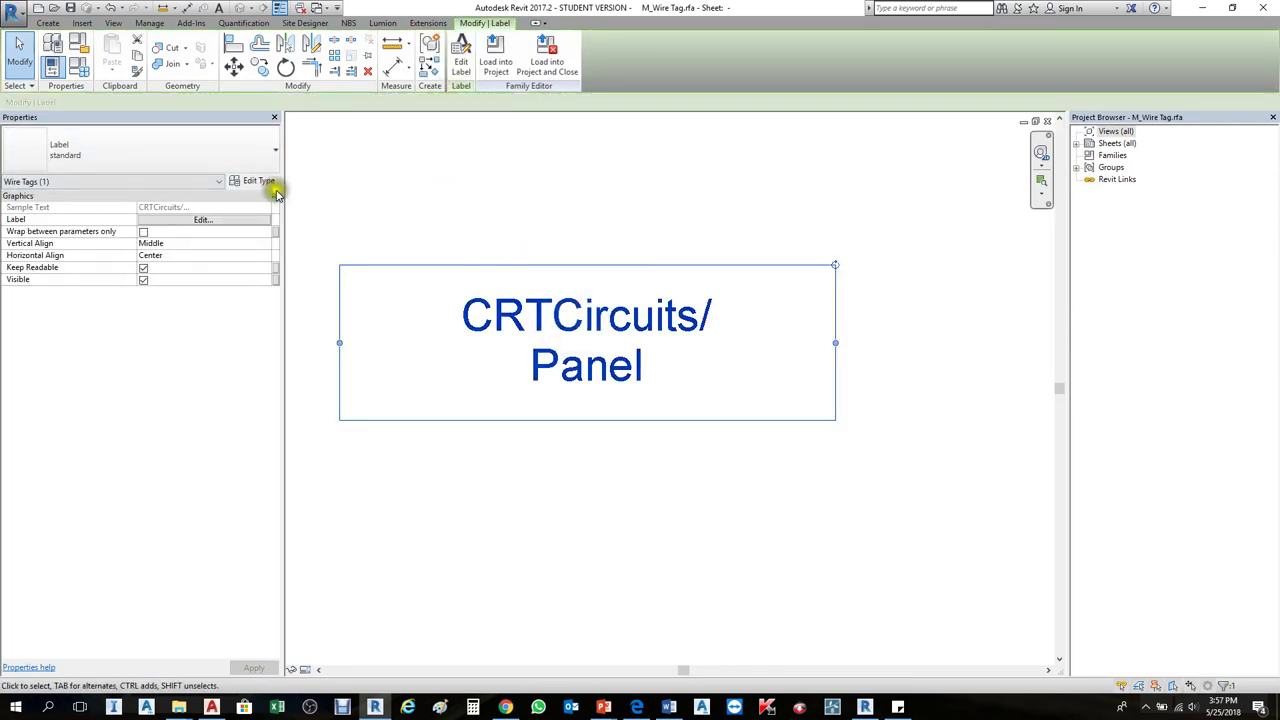
{"action": "left_click", "coordinate": [265, 183]}
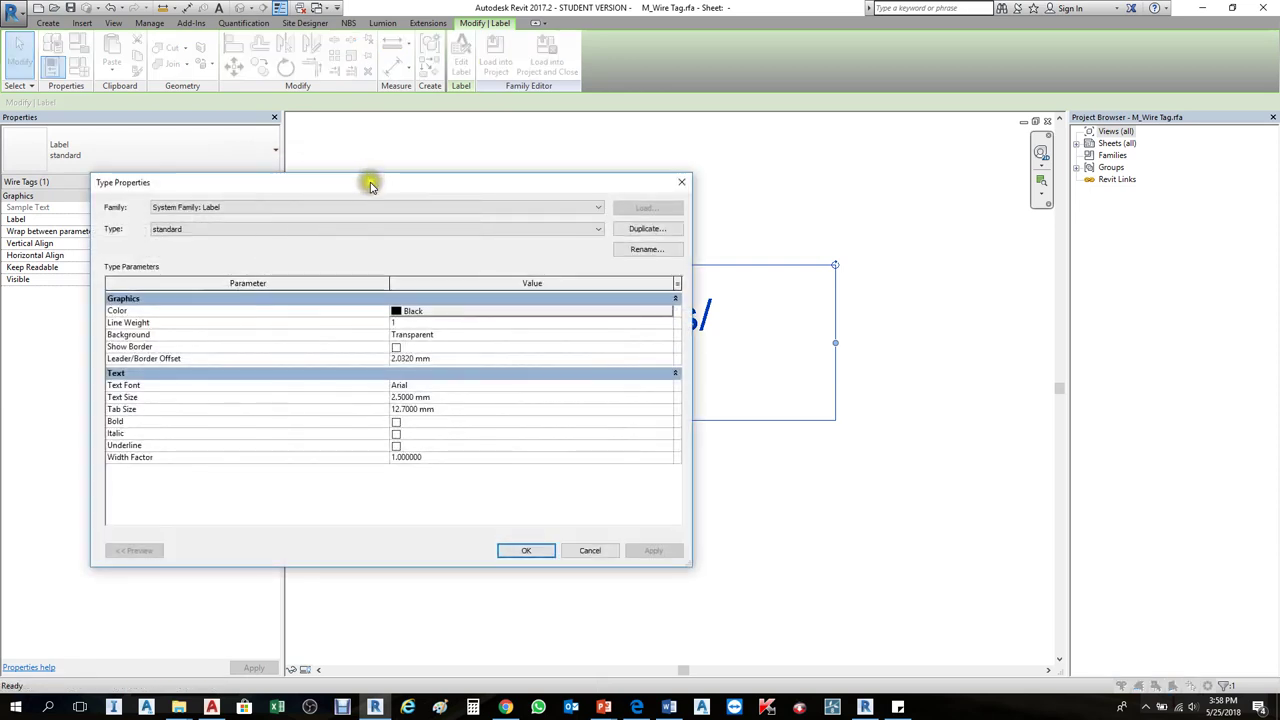
{"action": "left_click_drag", "start_coordinate": [366, 183], "coordinate": [929, 220]}
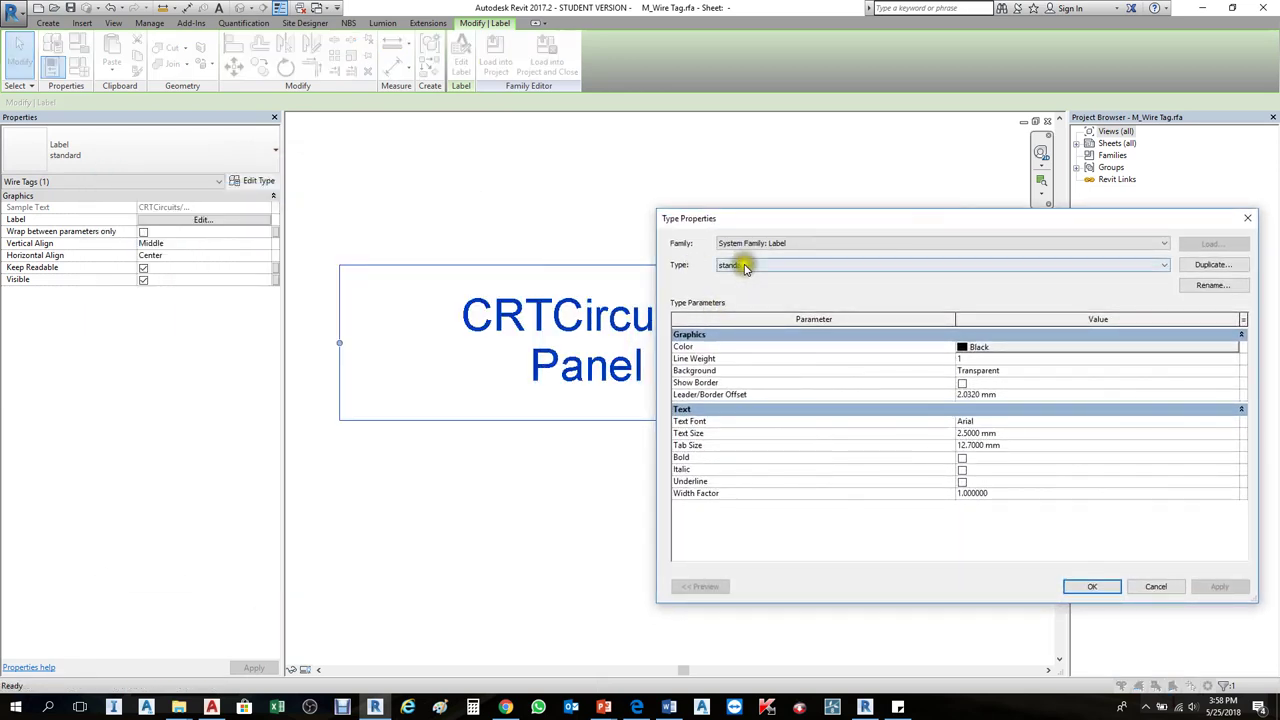
{"action": "left_click", "coordinate": [1210, 265]}
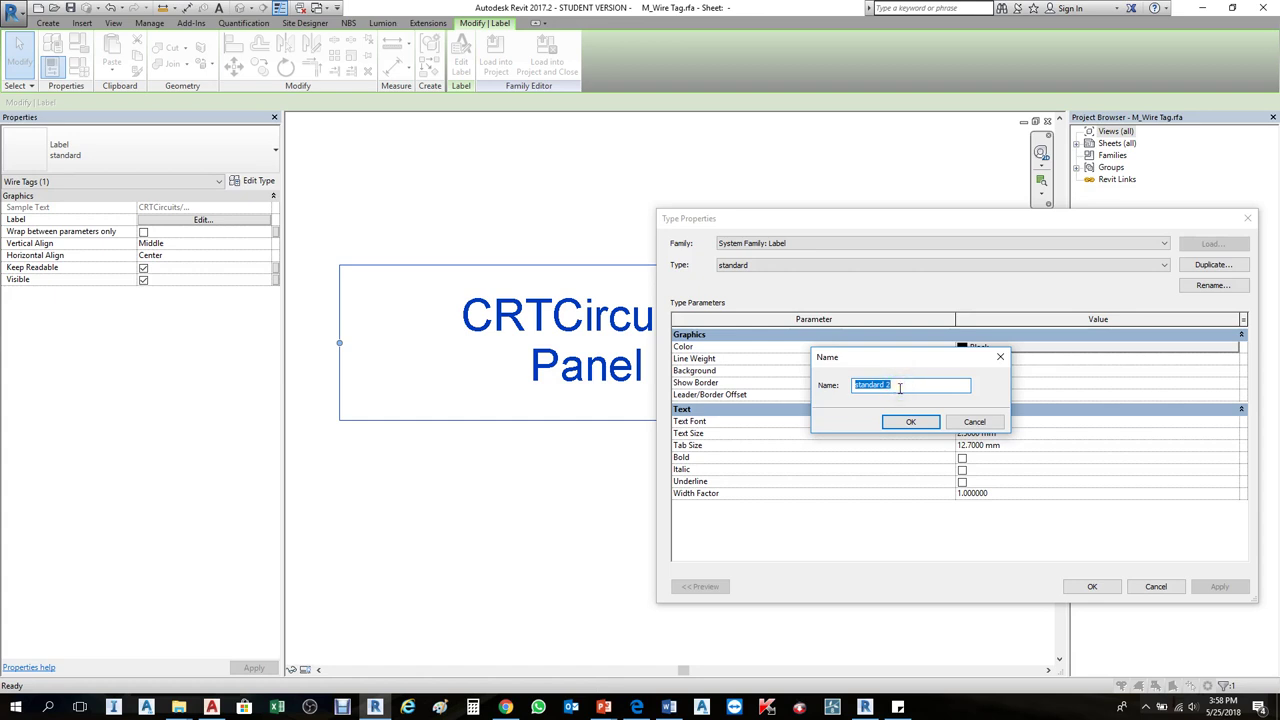
{"action": "left_click_drag", "start_coordinate": [879, 360], "coordinate": [629, 398]}
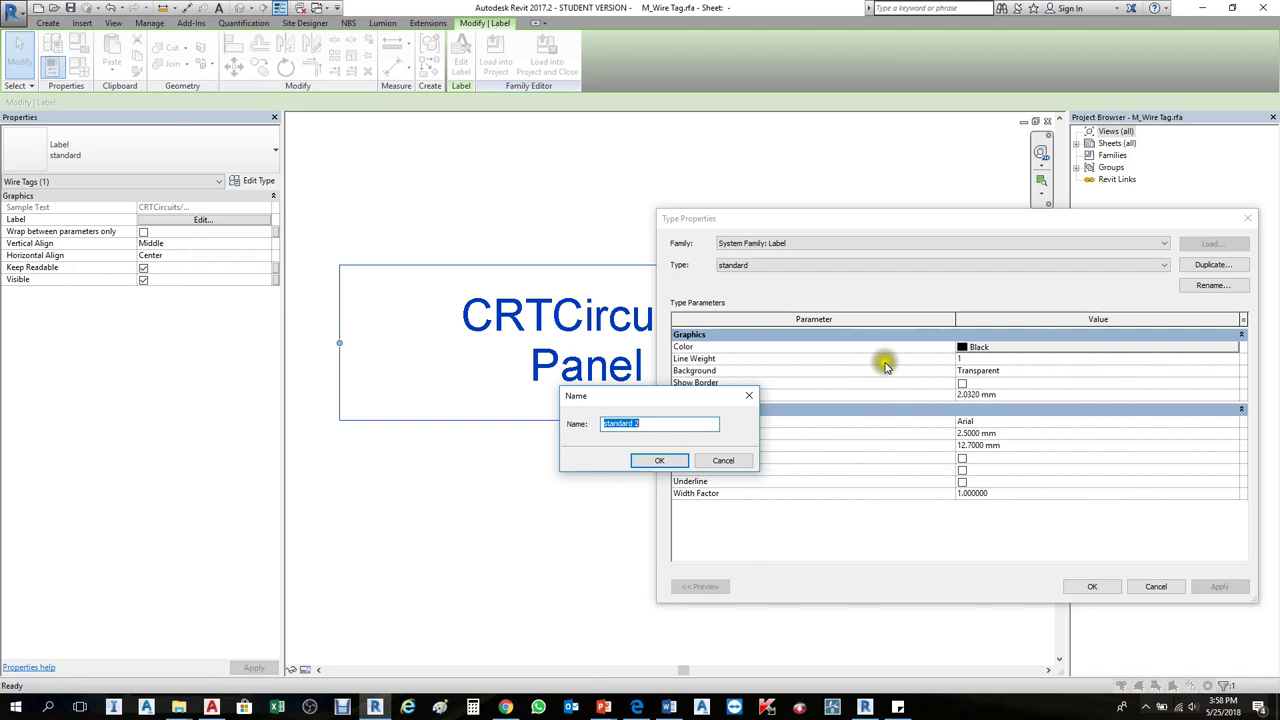
{"action": "left_click", "coordinate": [674, 424]}
{"action": "left_click_drag", "start_coordinate": [674, 424], "coordinate": [588, 427]}
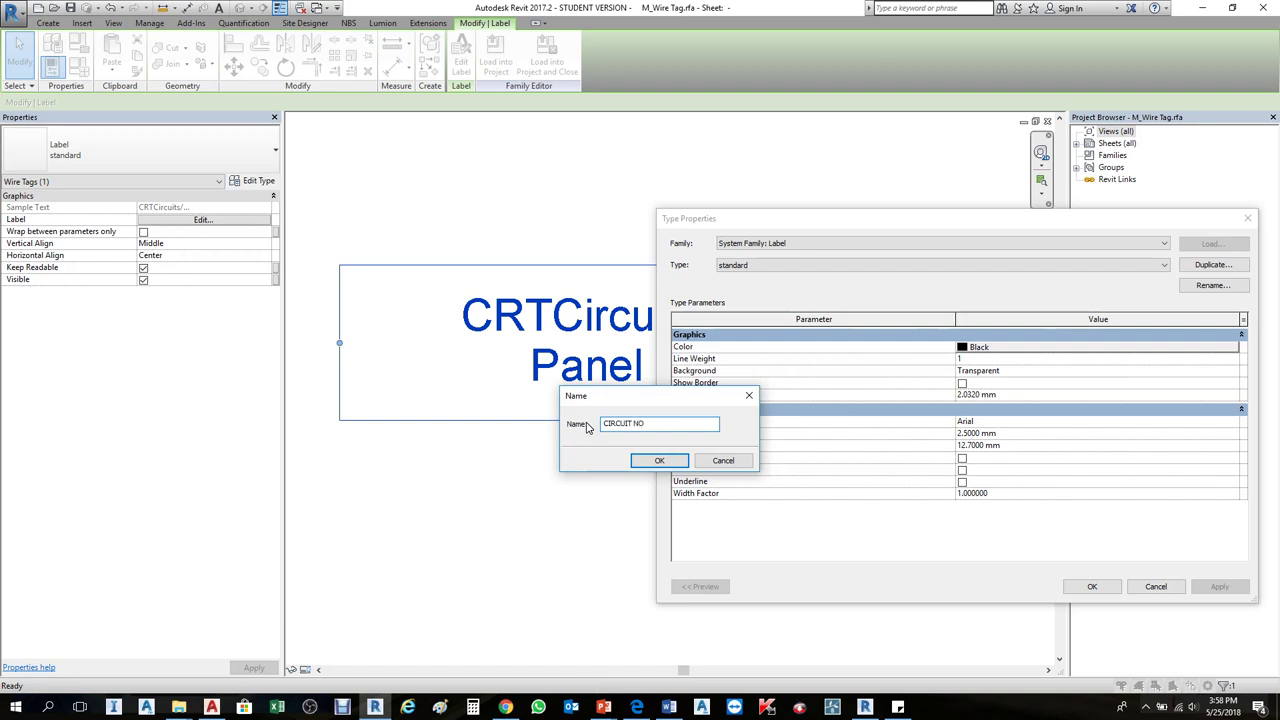
{"action": "left_click", "coordinate": [659, 460]}
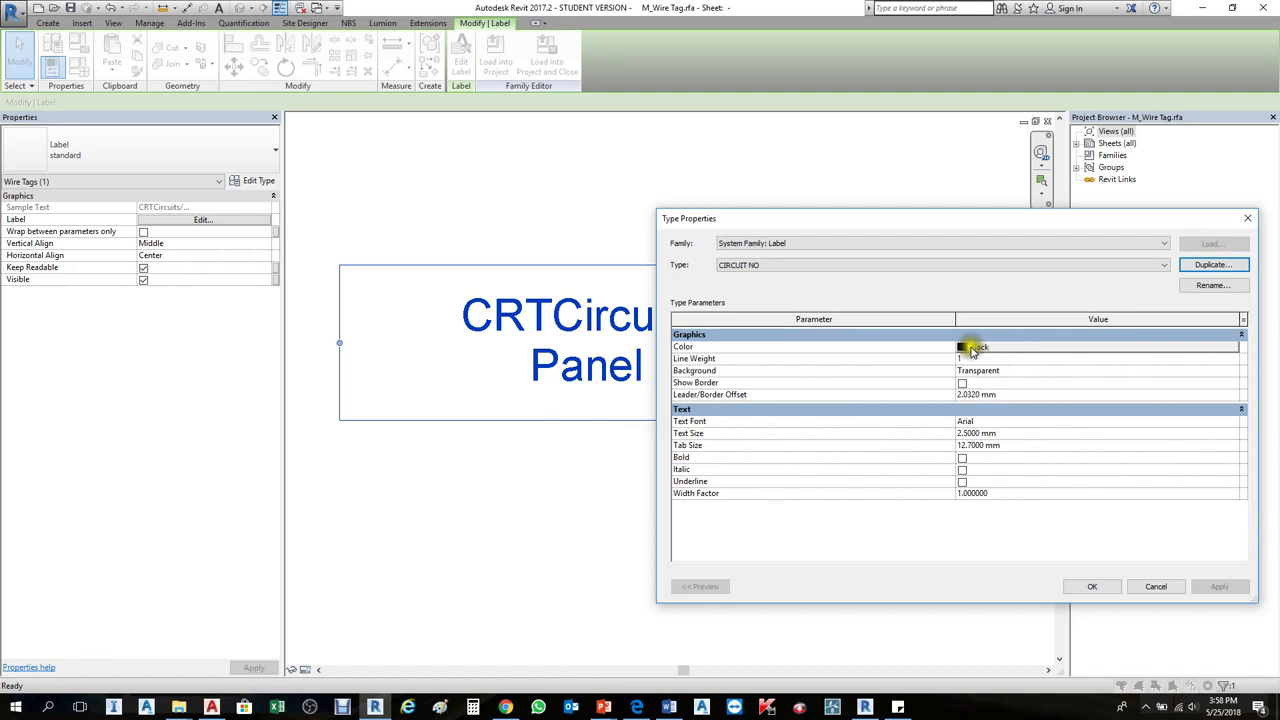
Step: Set the CIRCUIT NO label type's color to red and its text size to 2 mm, and accept the changes
{"action": "left_click", "coordinate": [970, 348]}
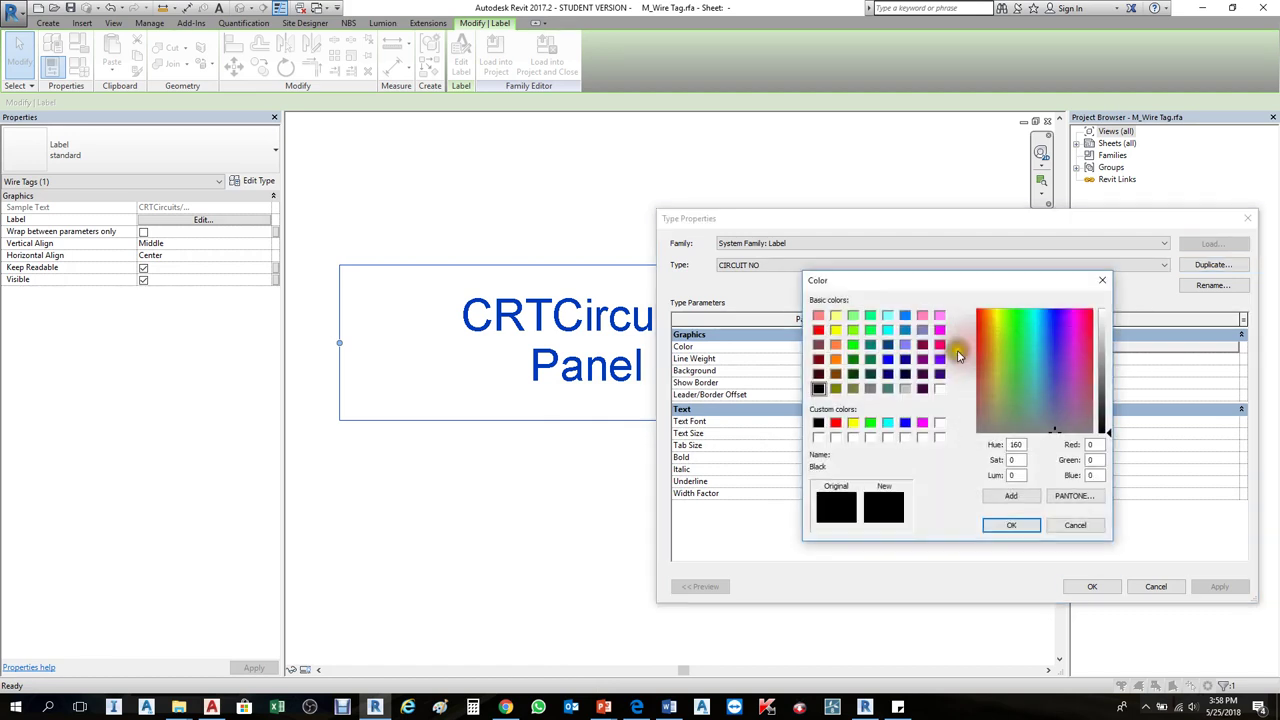
{"action": "left_click", "coordinate": [819, 331]}
{"action": "left_click", "coordinate": [1008, 526]}
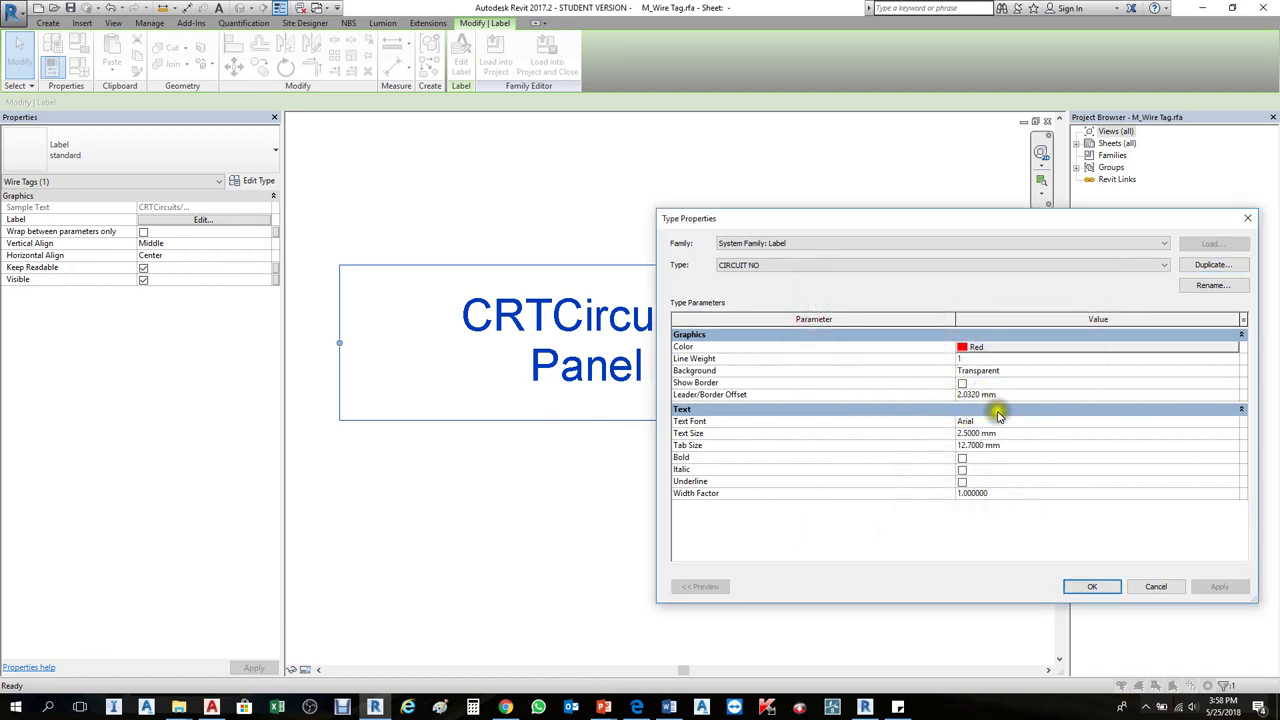
{"action": "left_click", "coordinate": [1005, 433]}
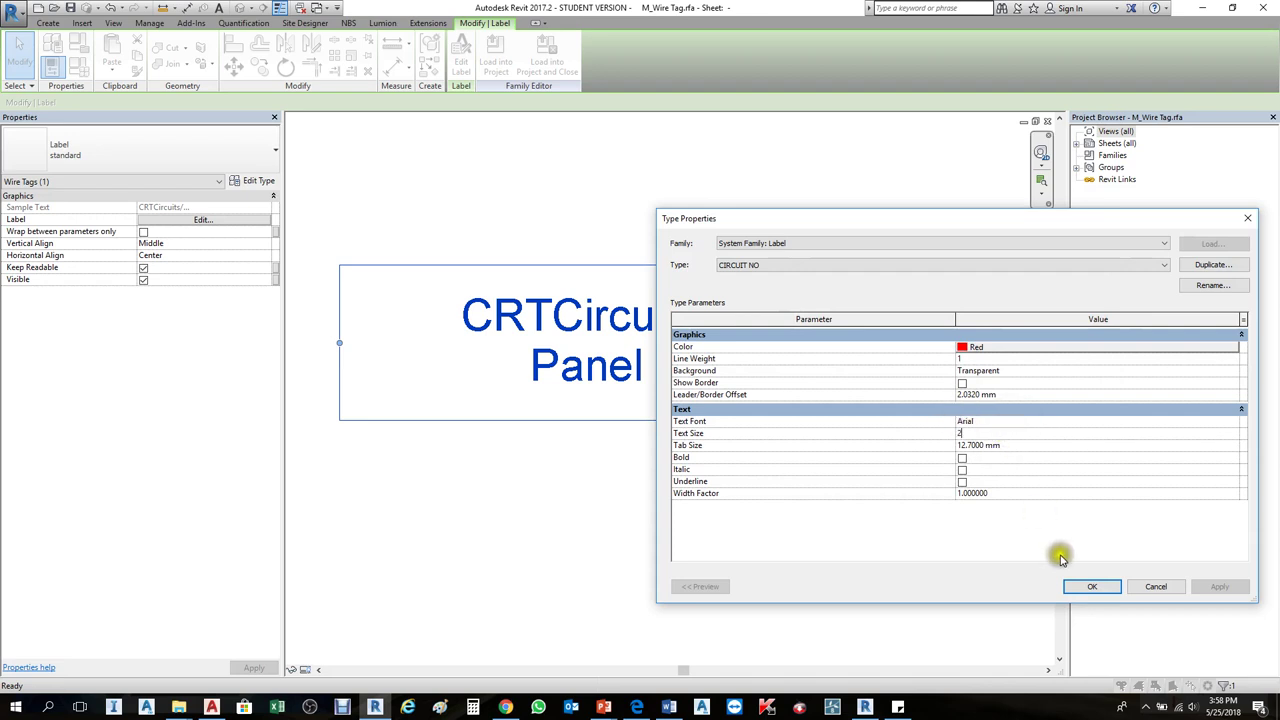
{"action": "left_click", "coordinate": [1078, 582]}
{"action": "left_click", "coordinate": [686, 457]}
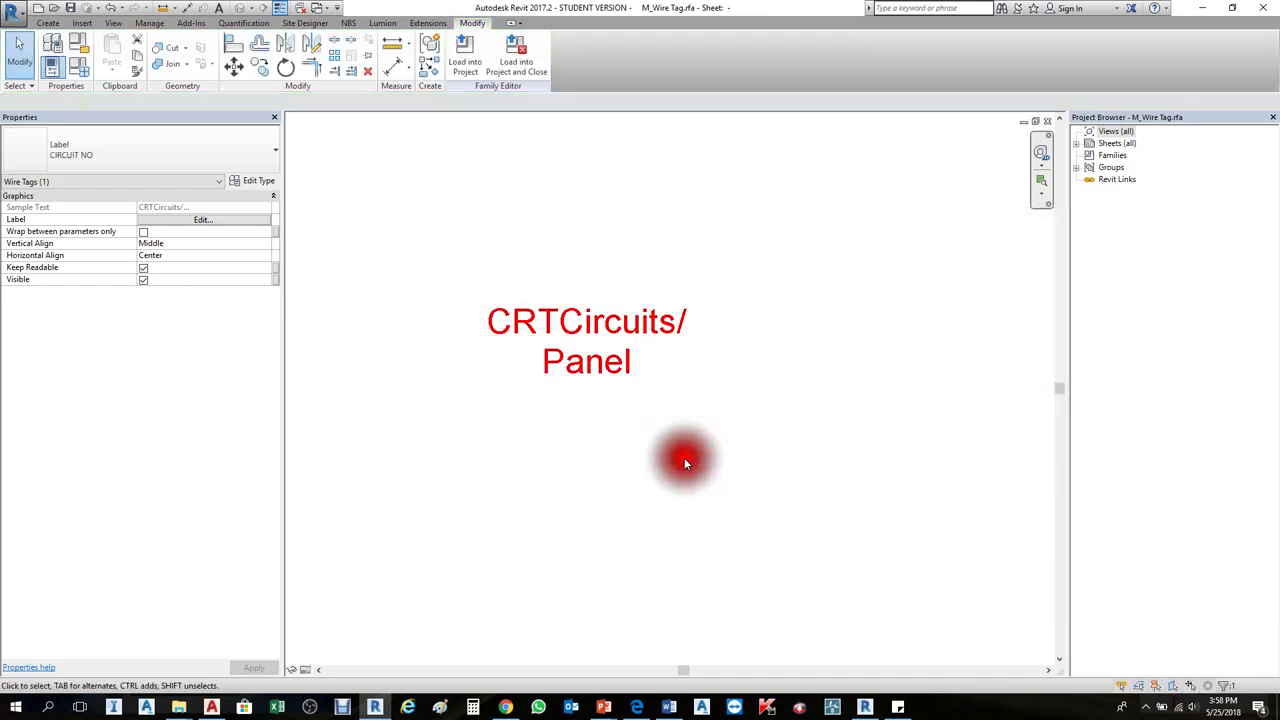
Step: Remove the Panel parameter from the wire tag's label so only Circuits remains
{"action": "scroll", "coordinate": [540, 320], "scroll_direction": "up", "scroll_amount": 3}
{"action": "left_click", "coordinate": [572, 352]}
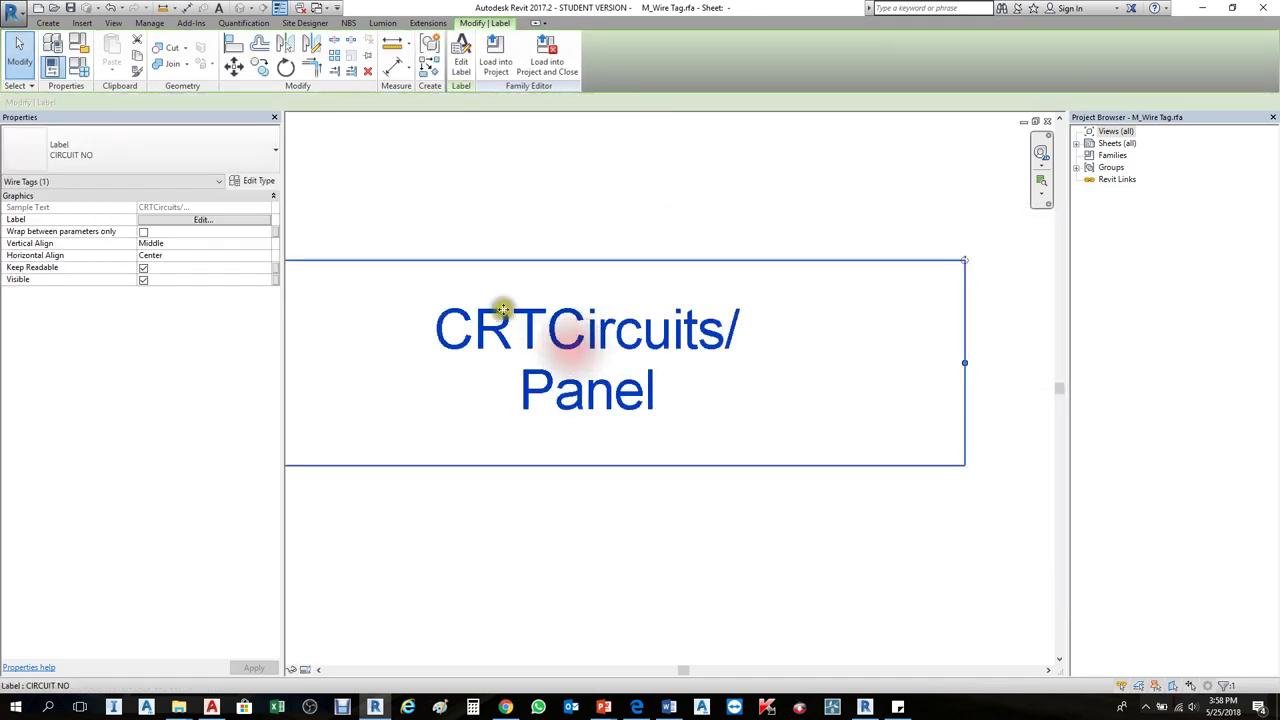
{"action": "left_click", "coordinate": [463, 60]}
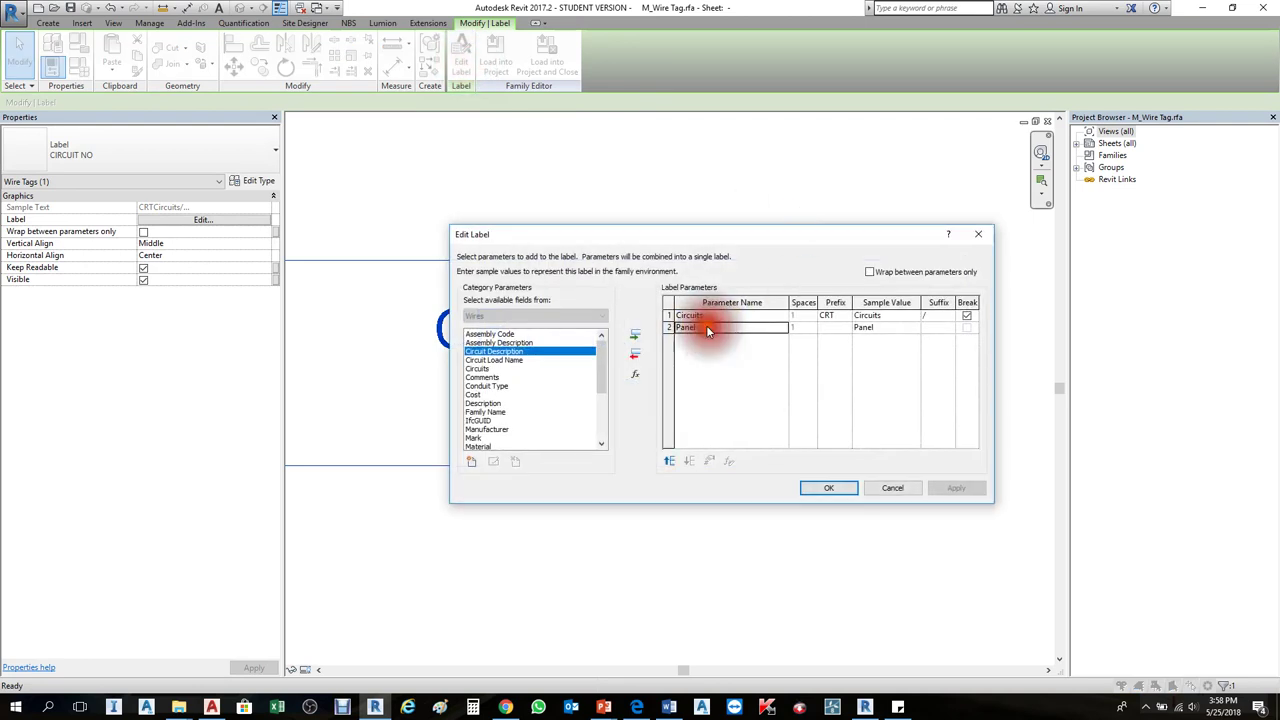
{"action": "left_click", "coordinate": [634, 354]}
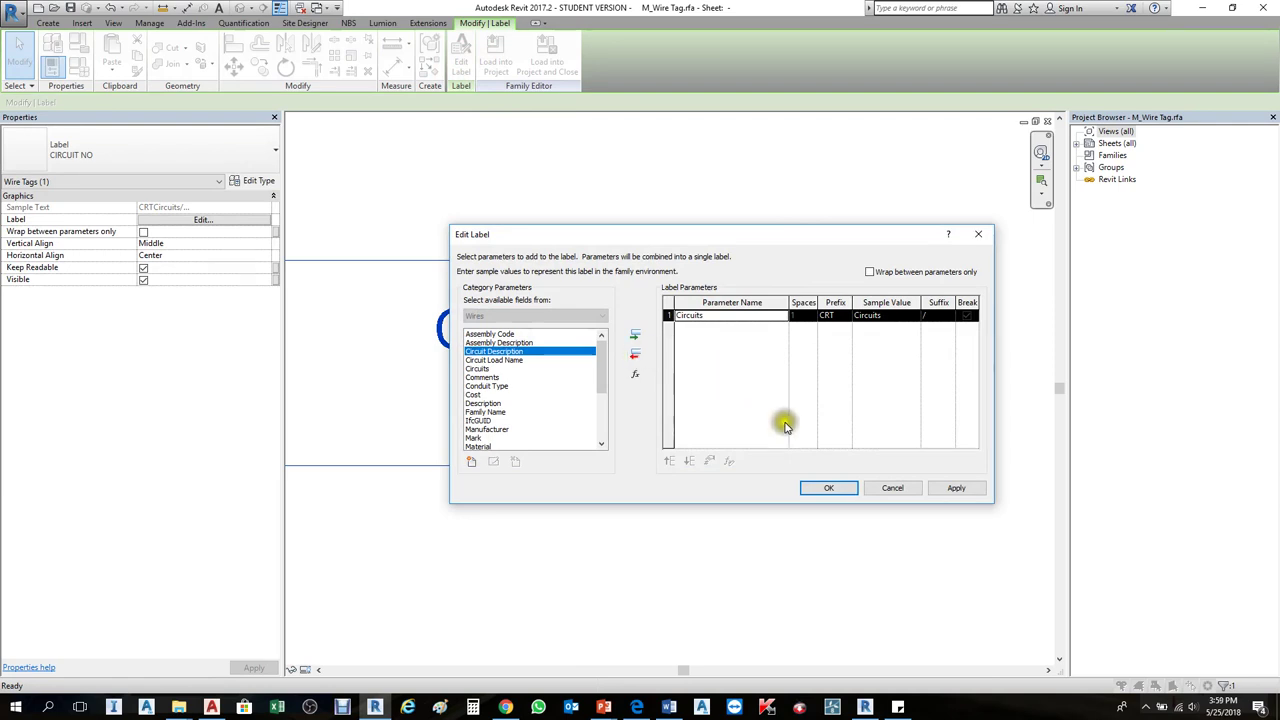
{"action": "left_click", "coordinate": [826, 488]}
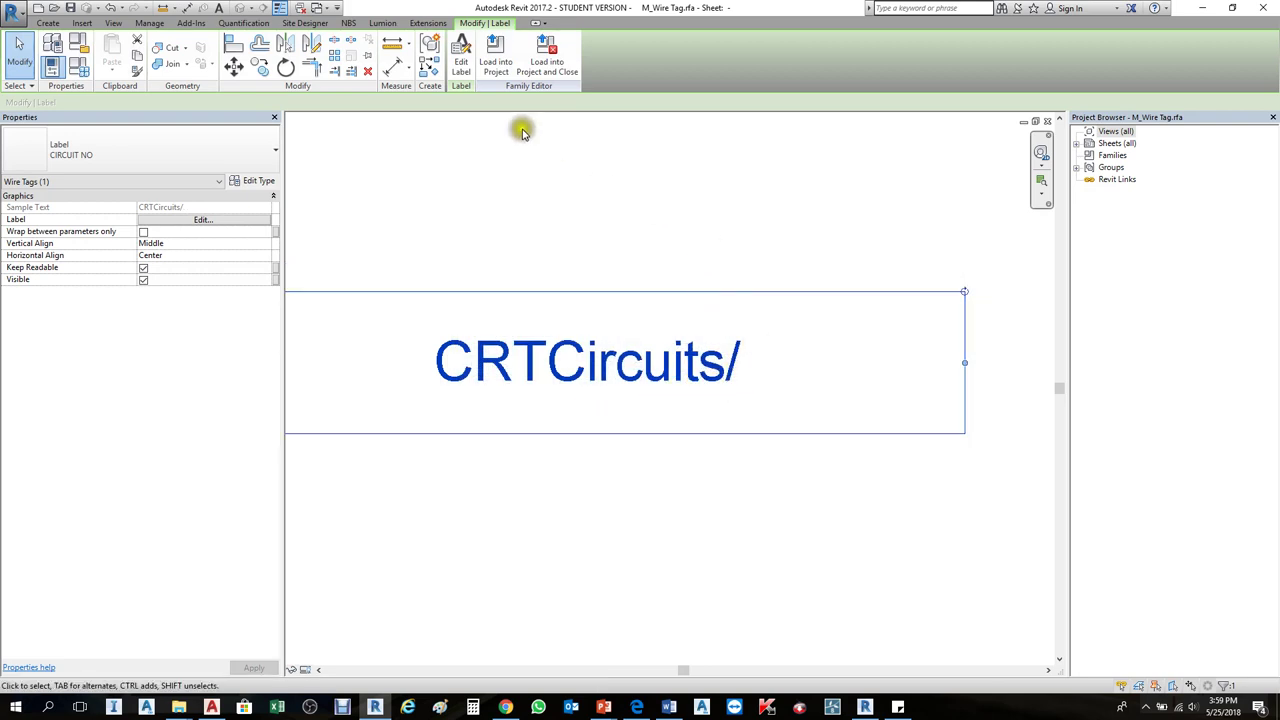
Step: Clear the suffix of the Circuits parameter in the label, keeping its CRT prefix
{"action": "left_click", "coordinate": [459, 52]}
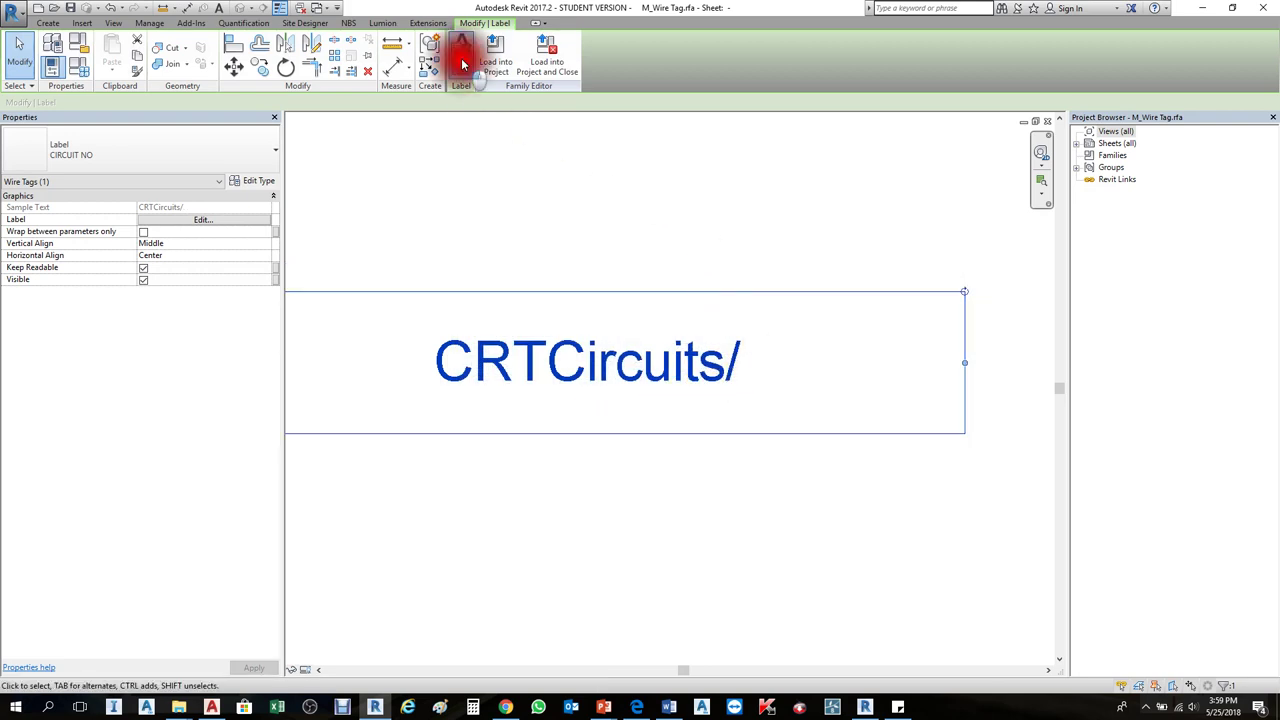
{"action": "left_click", "coordinate": [930, 315]}
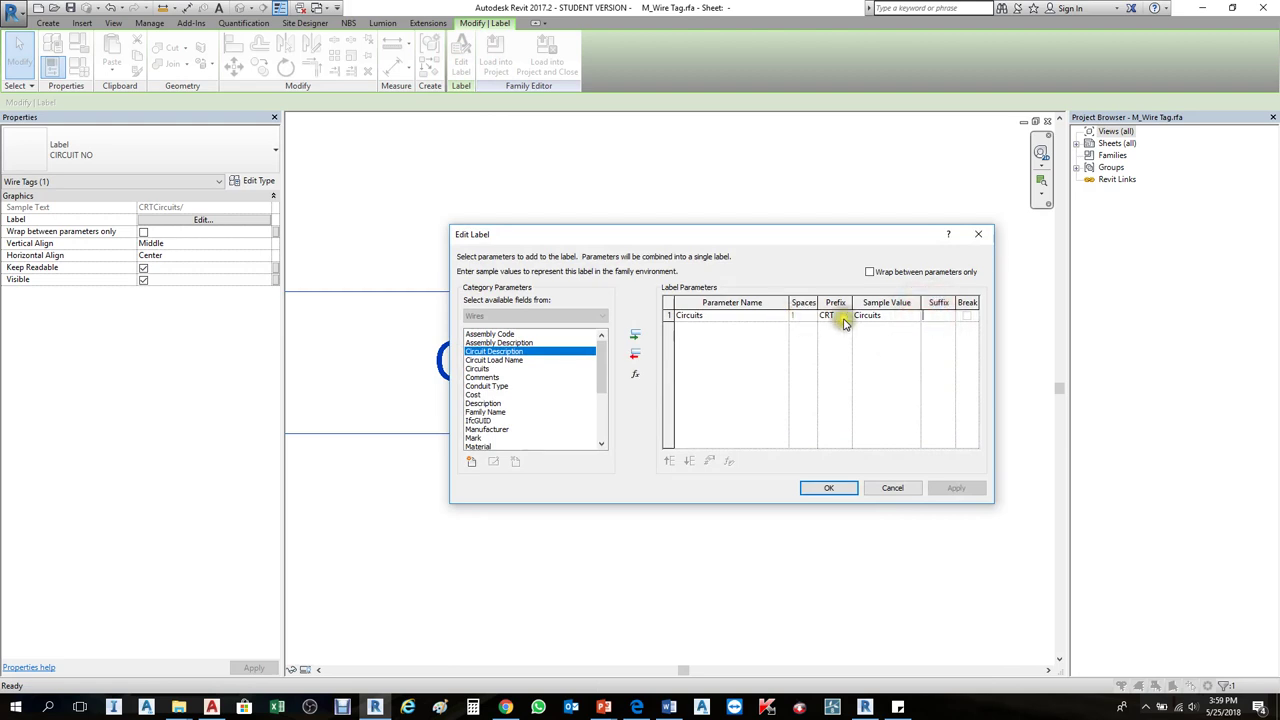
{"action": "left_click", "coordinate": [828, 488]}
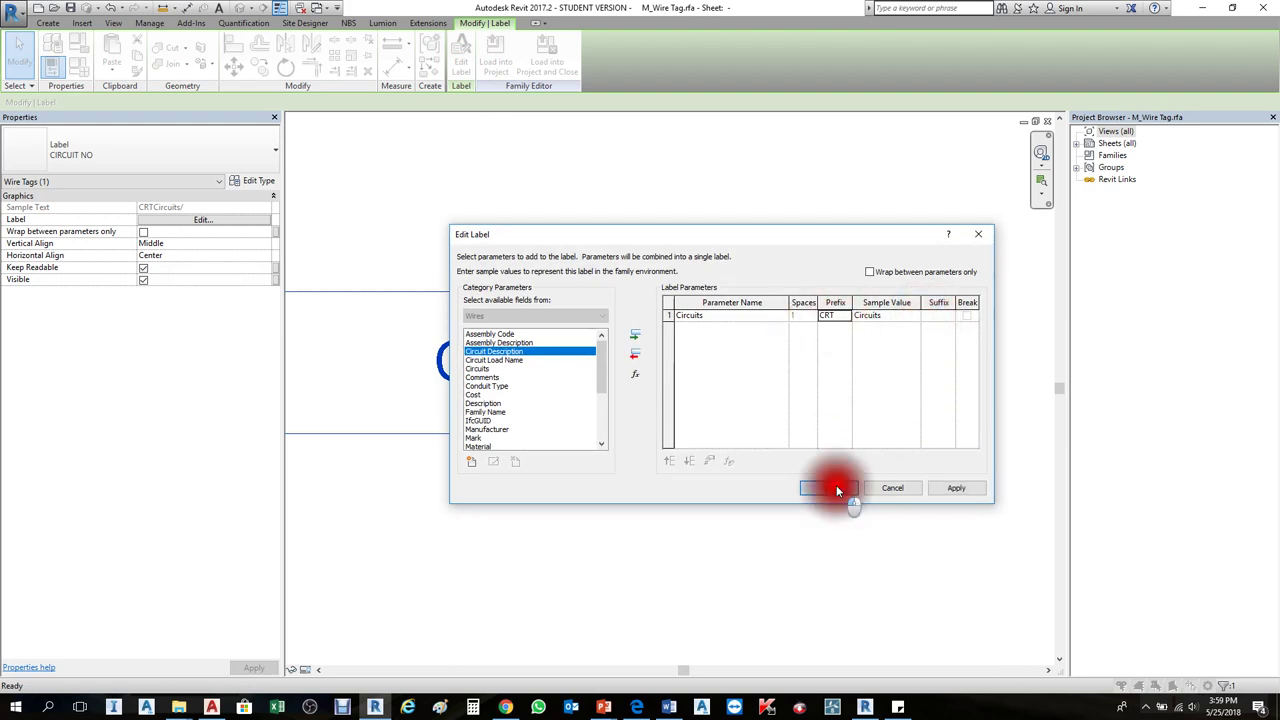
{"action": "left_click", "coordinate": [766, 486]}
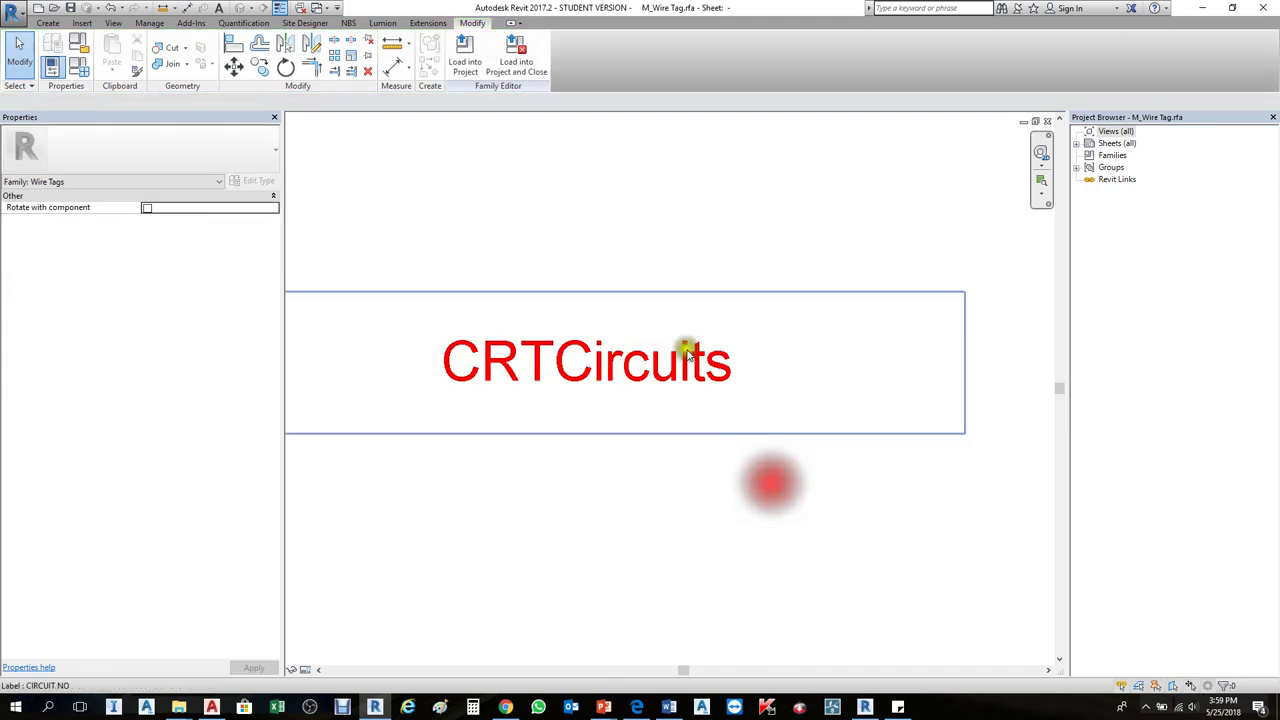
Step: Load the circuit-only wire tag into the project, overwriting the existing version
{"action": "left_click", "coordinate": [466, 50]}
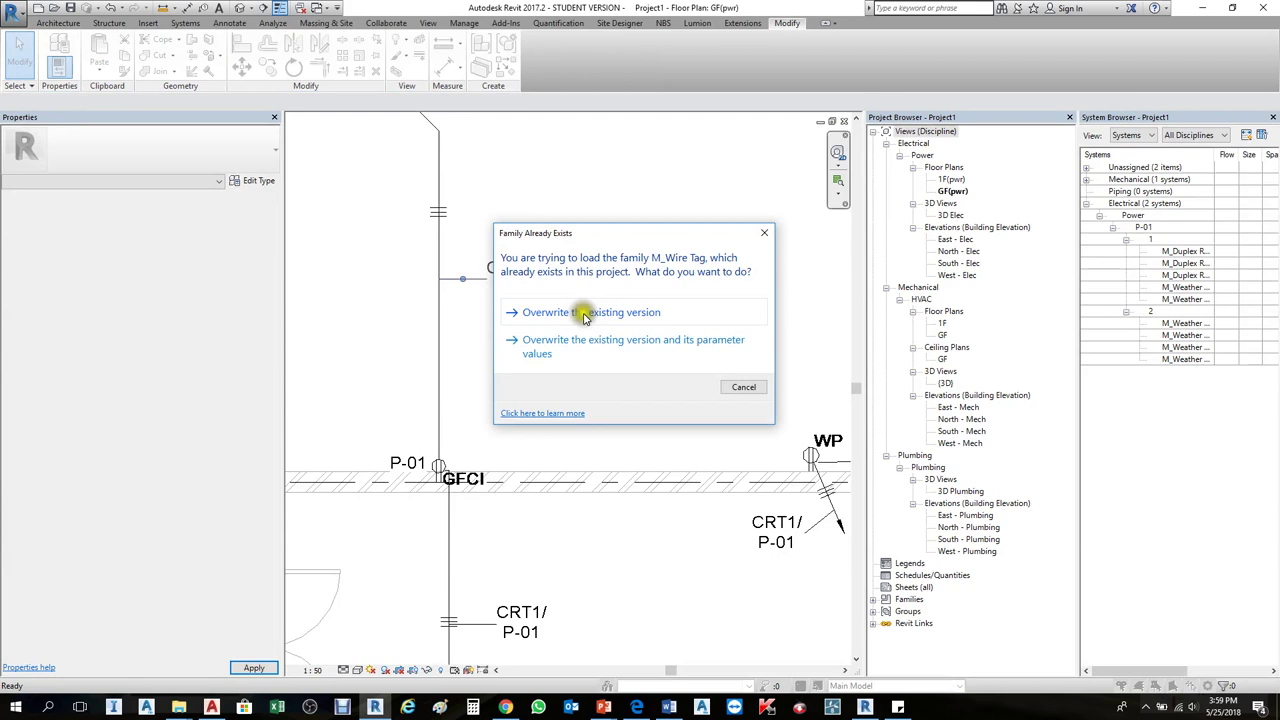
{"action": "left_click", "coordinate": [591, 313]}
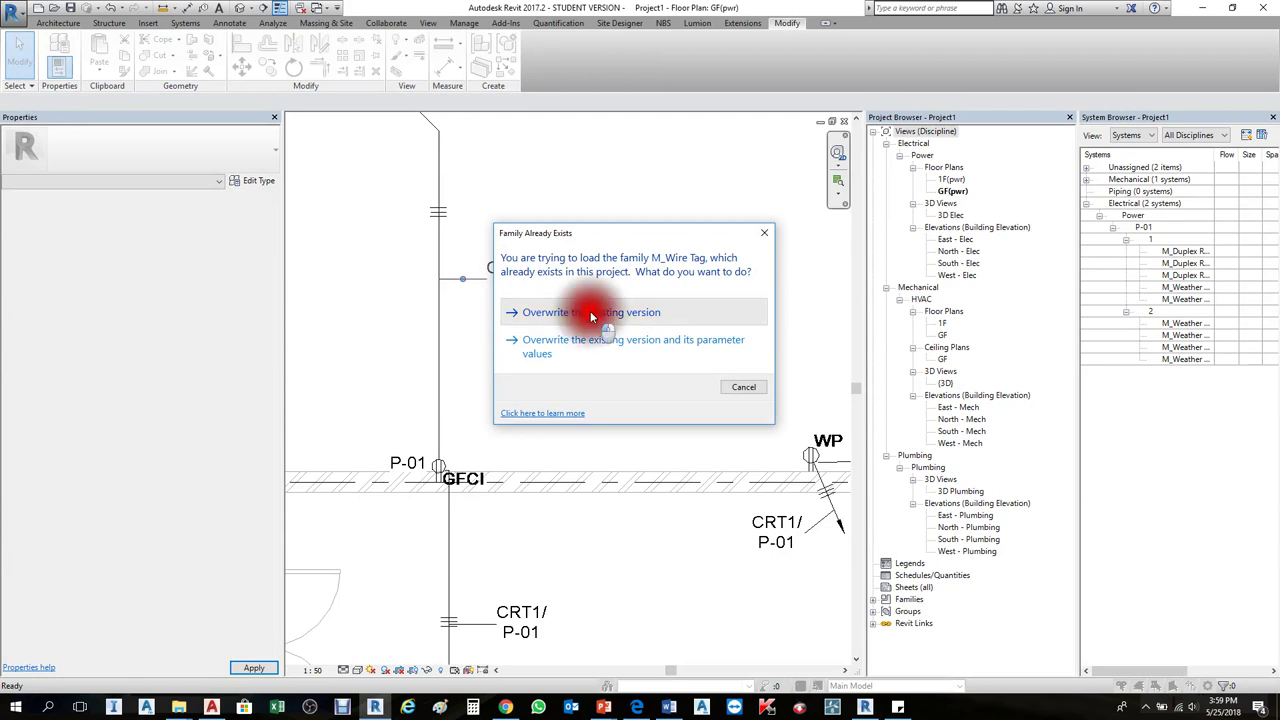
{"action": "left_click", "coordinate": [560, 318]}
{"action": "scroll", "coordinate": [541, 338], "scroll_direction": "down", "scroll_amount": 5}
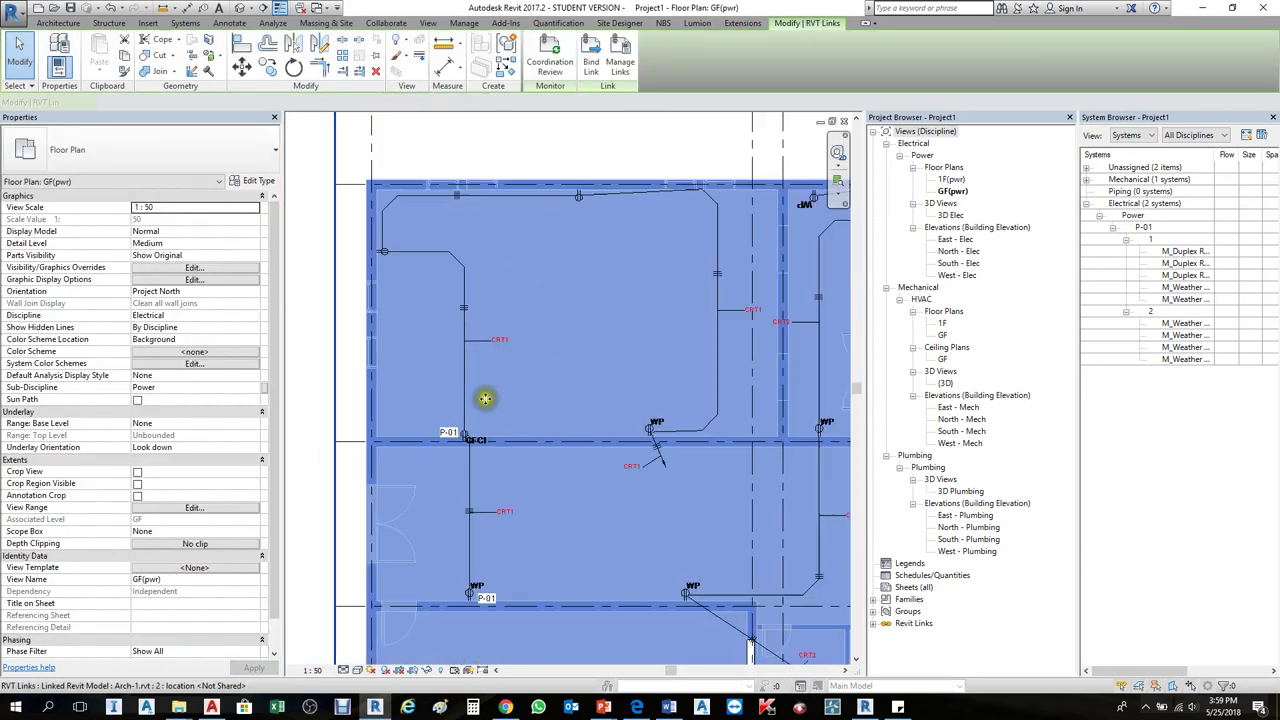
{"action": "key", "text": "Escape"}
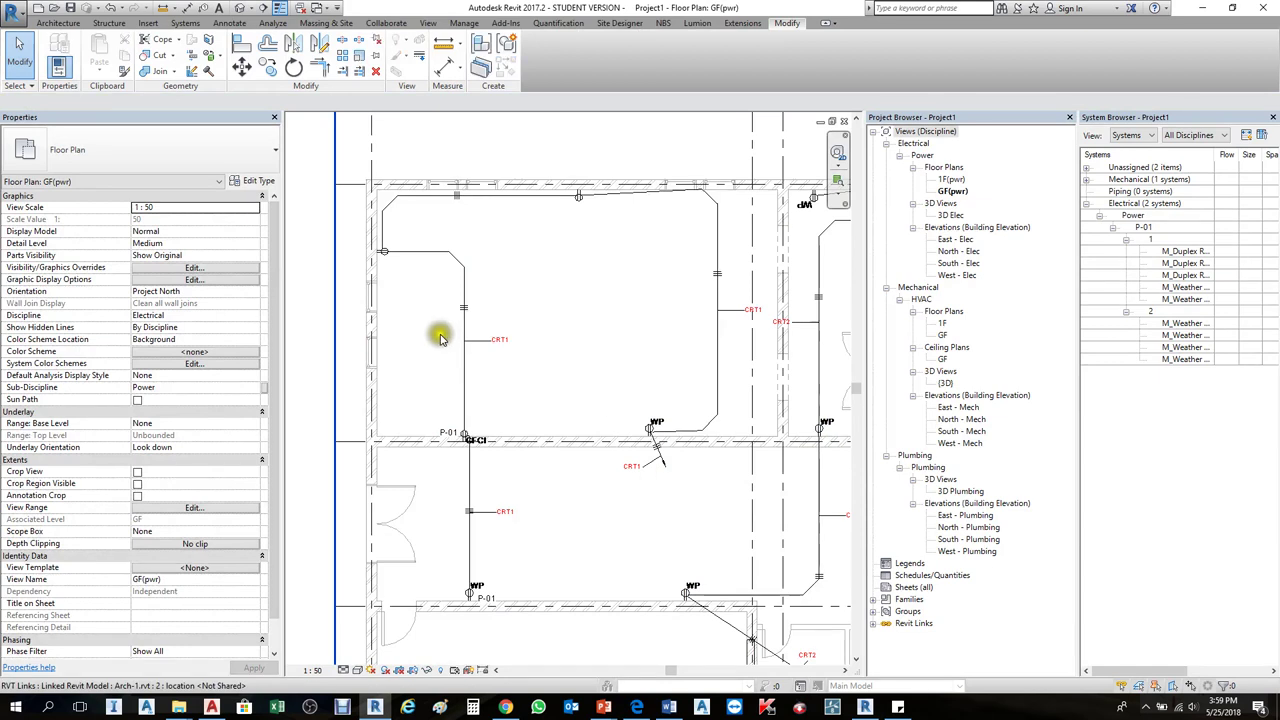
Step: Delete the wire tag beside the home run arrow below the upper room's WP receptacle
{"action": "scroll", "coordinate": [443, 331], "scroll_direction": "down", "scroll_amount": 2}
{"action": "scroll", "coordinate": [529, 394], "scroll_direction": "up", "scroll_amount": 3}
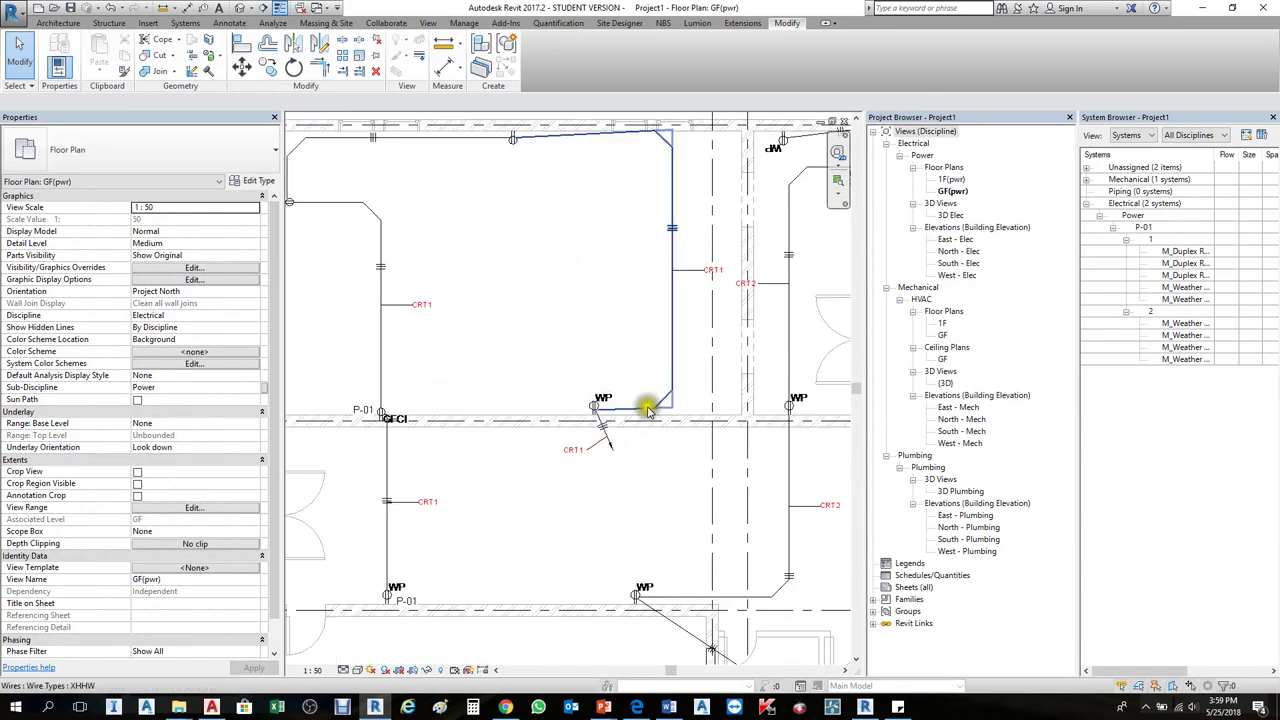
{"action": "left_click", "coordinate": [590, 447]}
{"action": "key", "text": "Delete"}
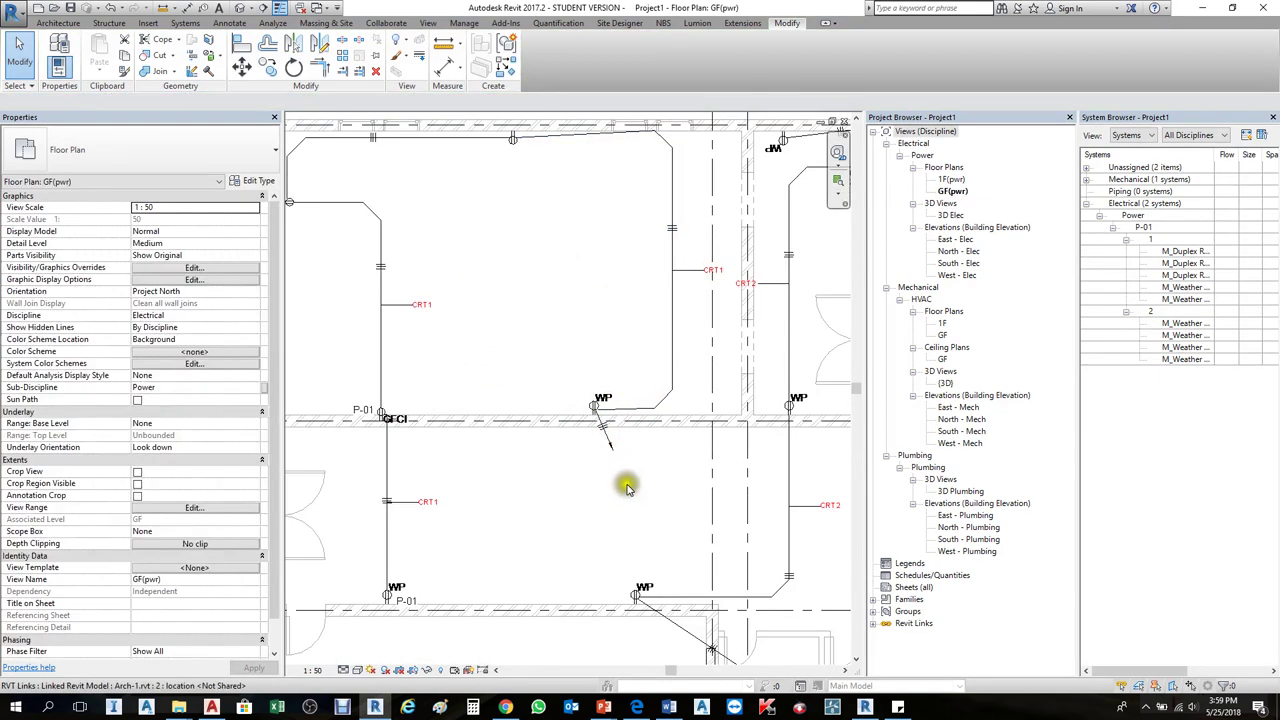
Step: Tag the home run wire below the WP receptacle by category and place its tag to the lower left of the arrow
{"action": "scroll", "coordinate": [622, 465], "scroll_direction": "up", "scroll_amount": 1}
{"action": "key", "text": "t"}
{"action": "key", "text": "g"}
{"action": "scroll", "coordinate": [600, 441], "scroll_direction": "up", "scroll_amount": 2}
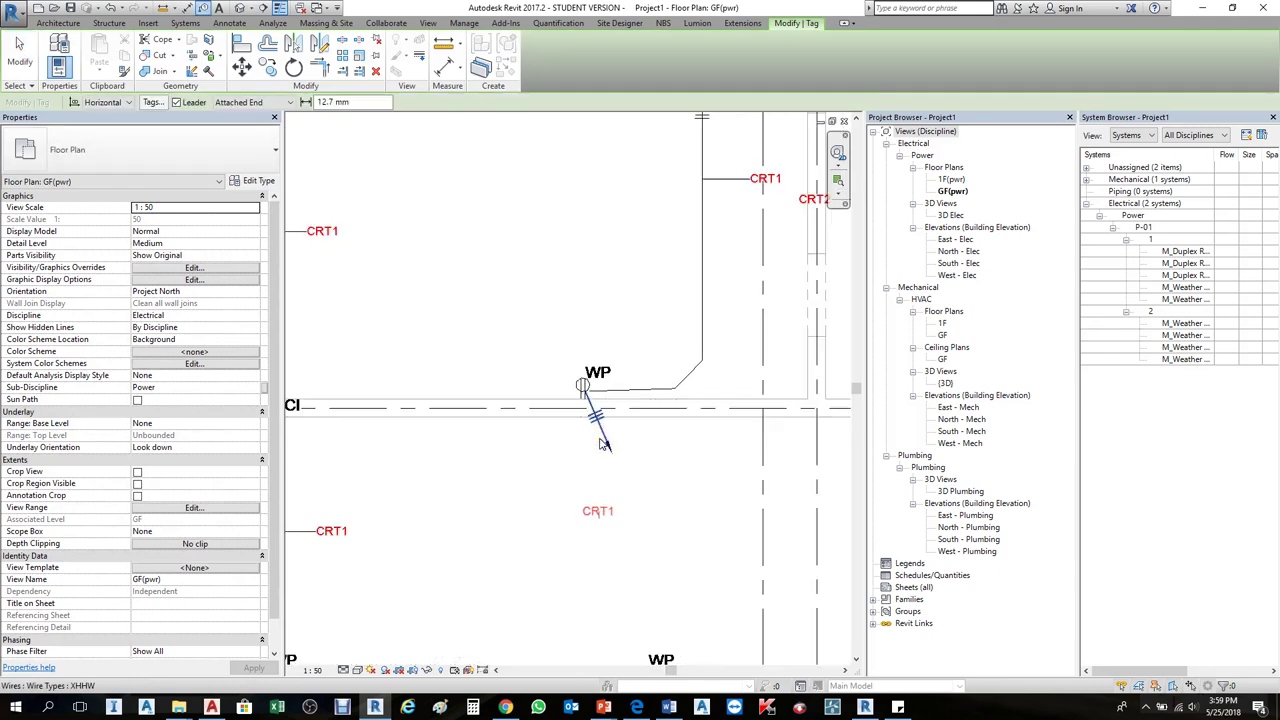
{"action": "left_click", "coordinate": [608, 436]}
{"action": "left_click_drag", "start_coordinate": [695, 438], "coordinate": [531, 468]}
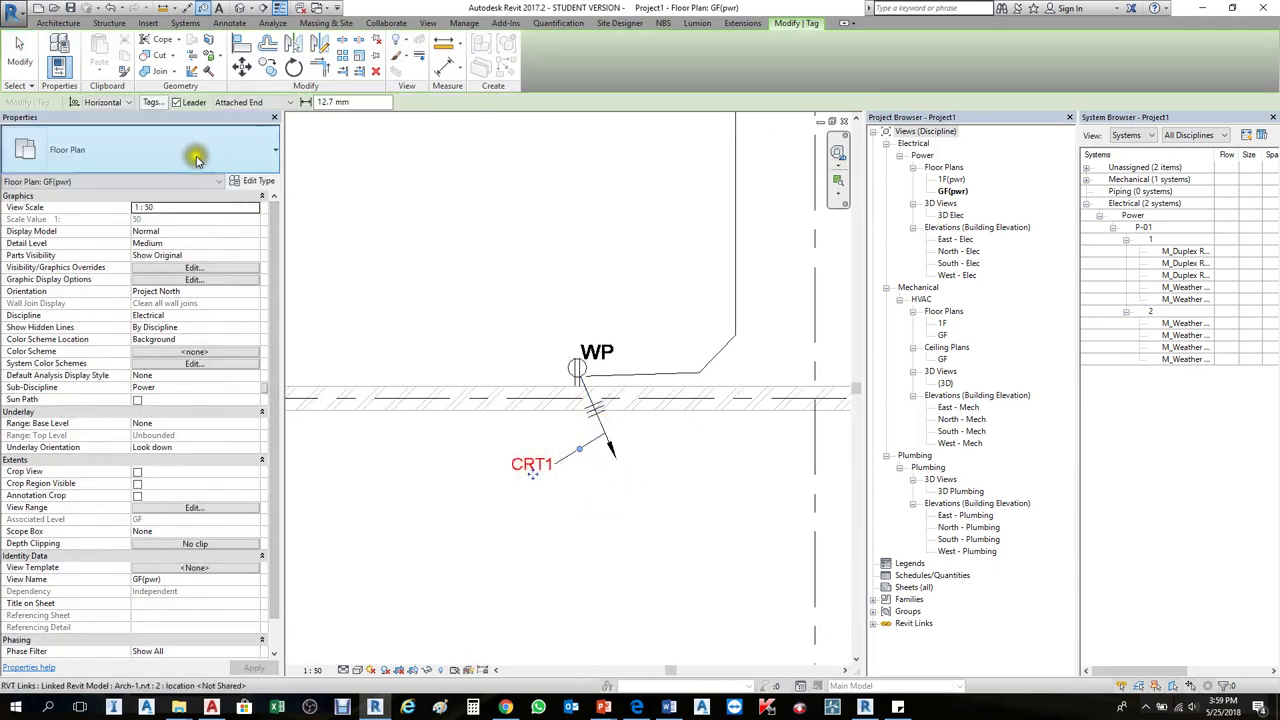
{"action": "left_click", "coordinate": [231, 150]}
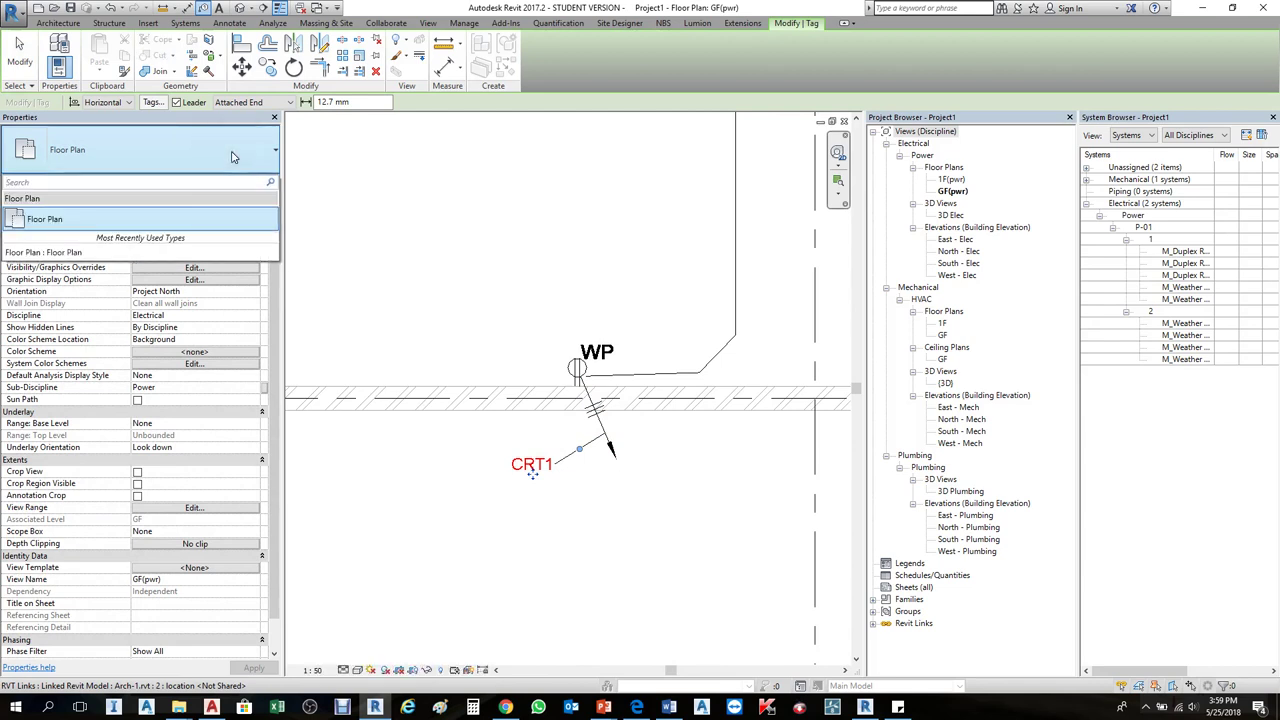
{"action": "left_click", "coordinate": [703, 508]}
Step: Reopen the wire tag family from the tag below the WP receptacle and duplicate its label type as PANEL WITH CIRCUIT
{"action": "scroll", "coordinate": [660, 470], "scroll_direction": "down", "scroll_amount": 3}
{"action": "scroll", "coordinate": [640, 435], "scroll_direction": "up", "scroll_amount": 4}
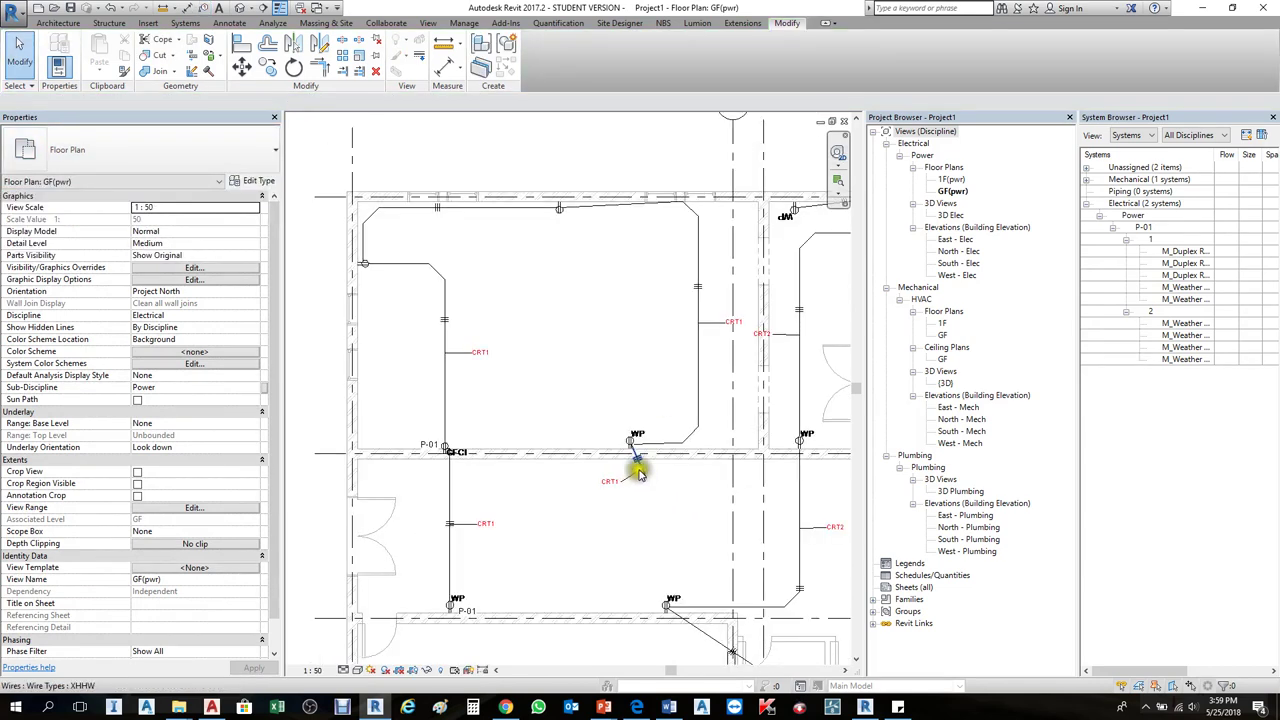
{"action": "scroll", "coordinate": [655, 492], "scroll_direction": "up", "scroll_amount": 1}
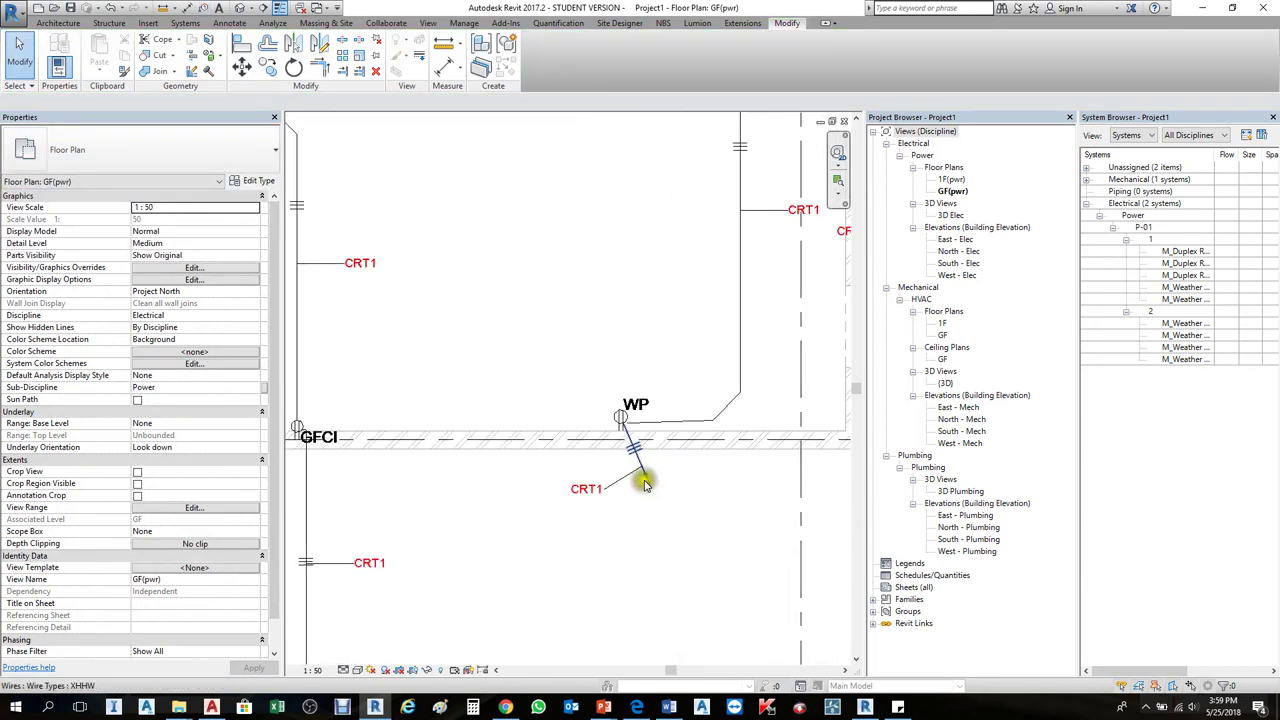
{"action": "left_click", "coordinate": [624, 485]}
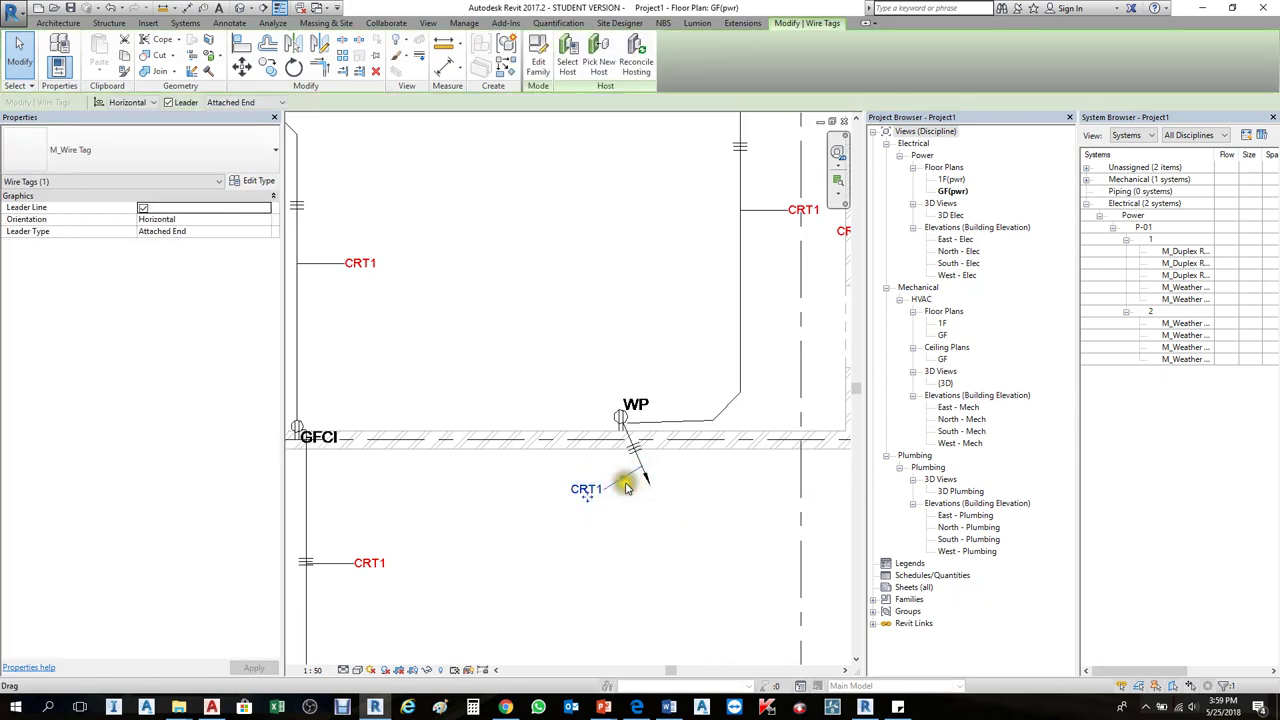
{"action": "left_click", "coordinate": [538, 60]}
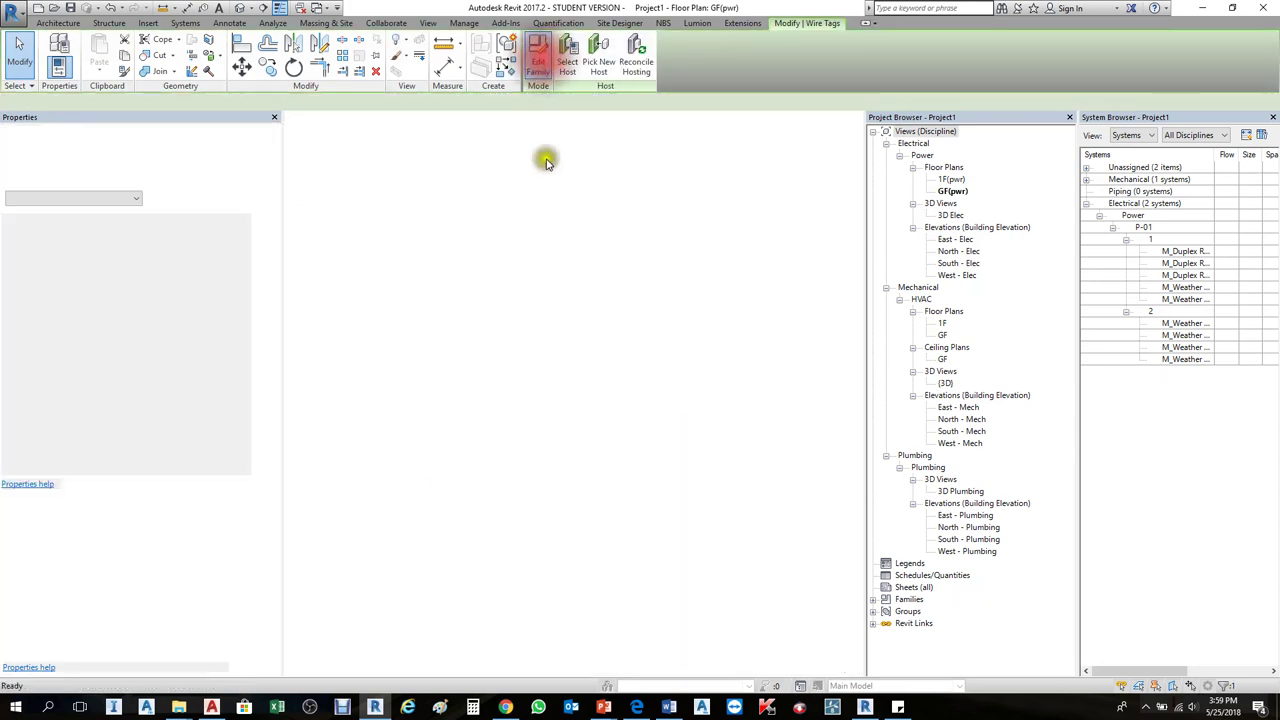
{"action": "left_click", "coordinate": [588, 360]}
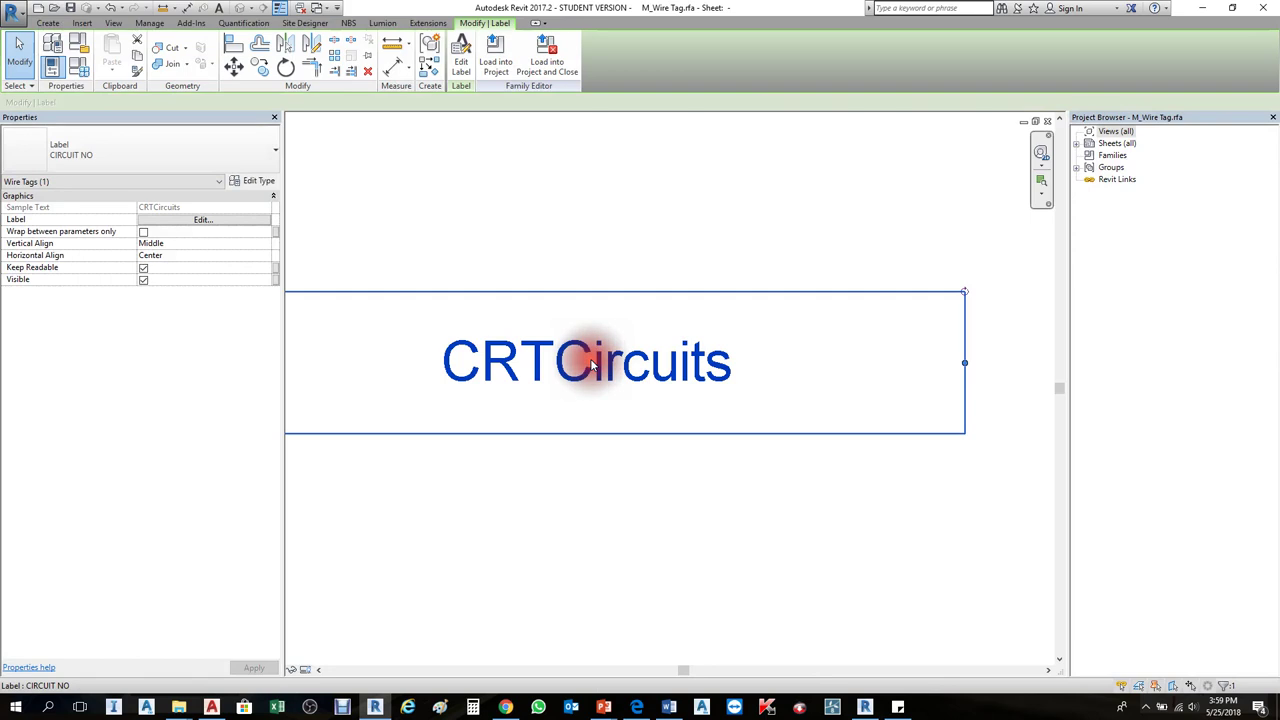
{"action": "left_click", "coordinate": [253, 180]}
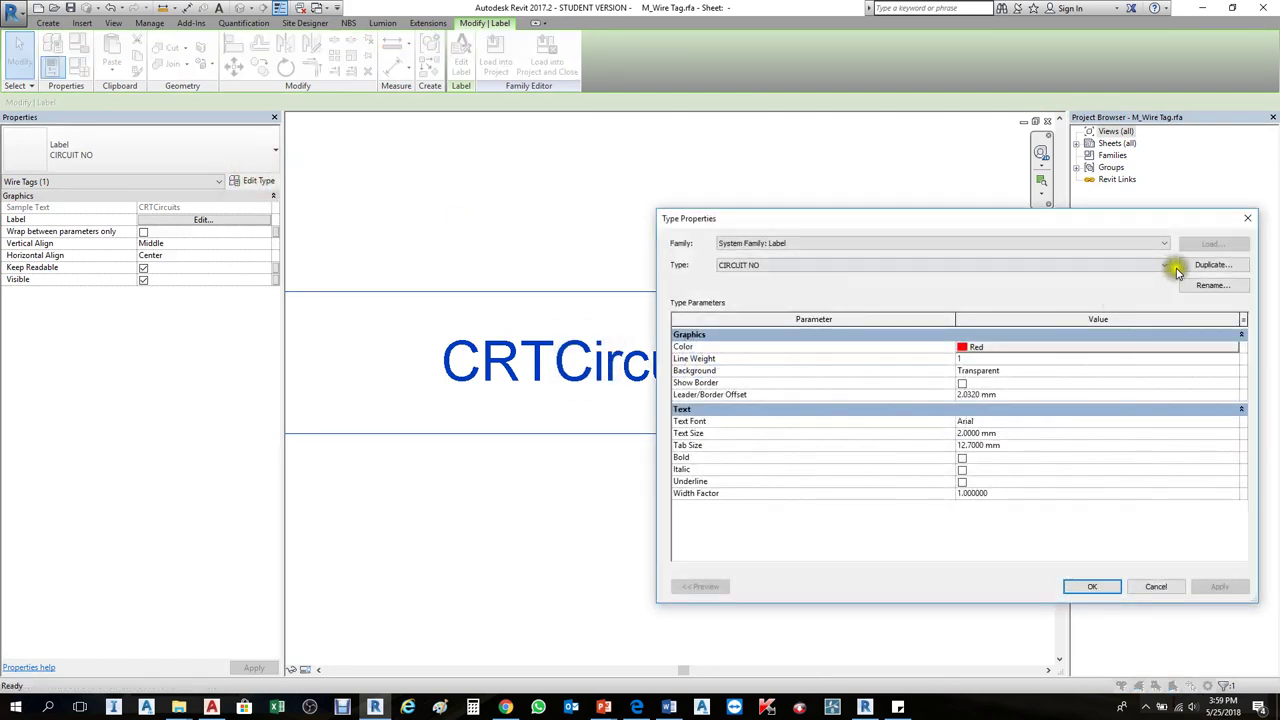
{"action": "left_click", "coordinate": [1210, 266]}
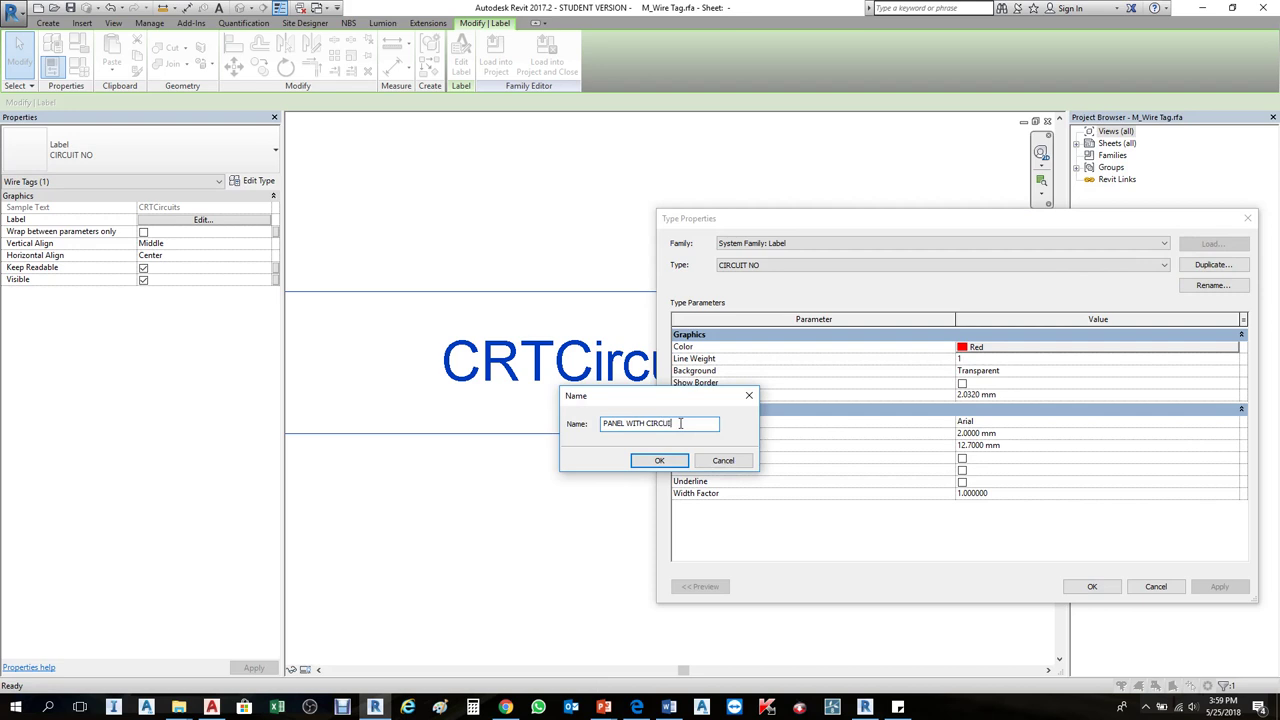
{"action": "left_click", "coordinate": [656, 461]}
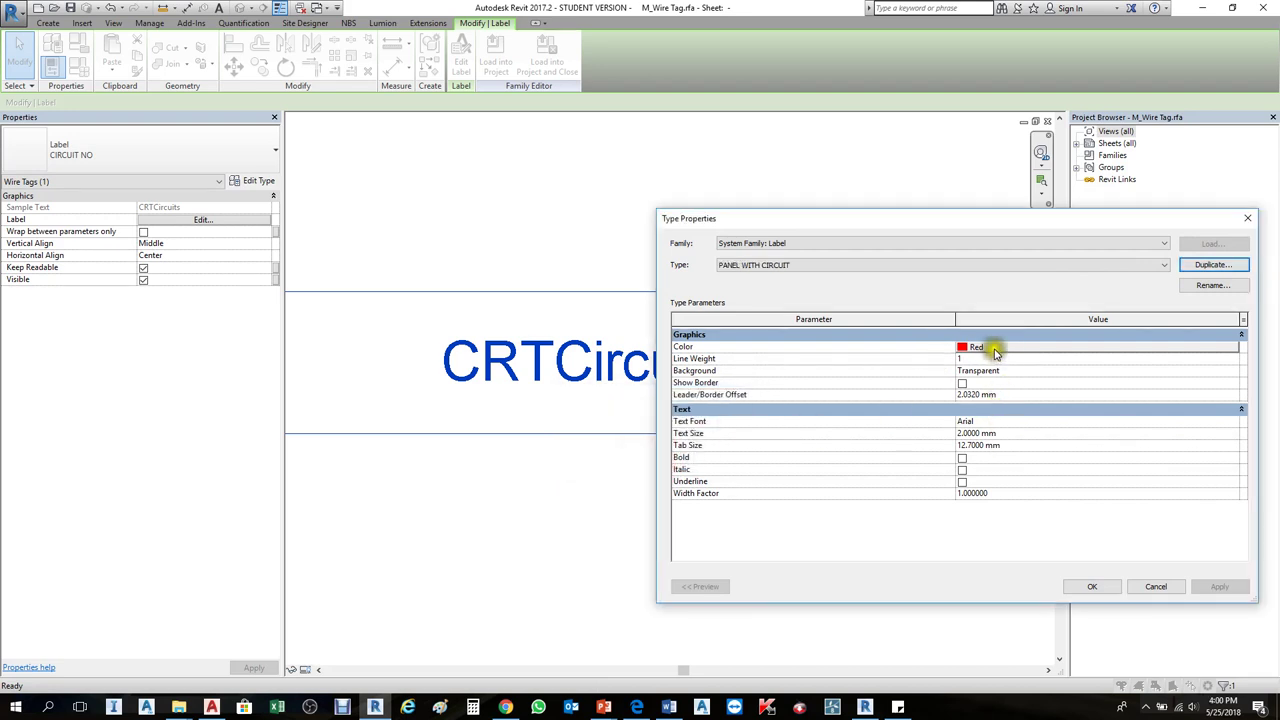
Step: Set the PANEL WITH CIRCUIT label type's color to blue and accept the type properties
{"action": "left_click", "coordinate": [995, 350]}
{"action": "left_click", "coordinate": [905, 422]}
{"action": "left_click", "coordinate": [1008, 526]}
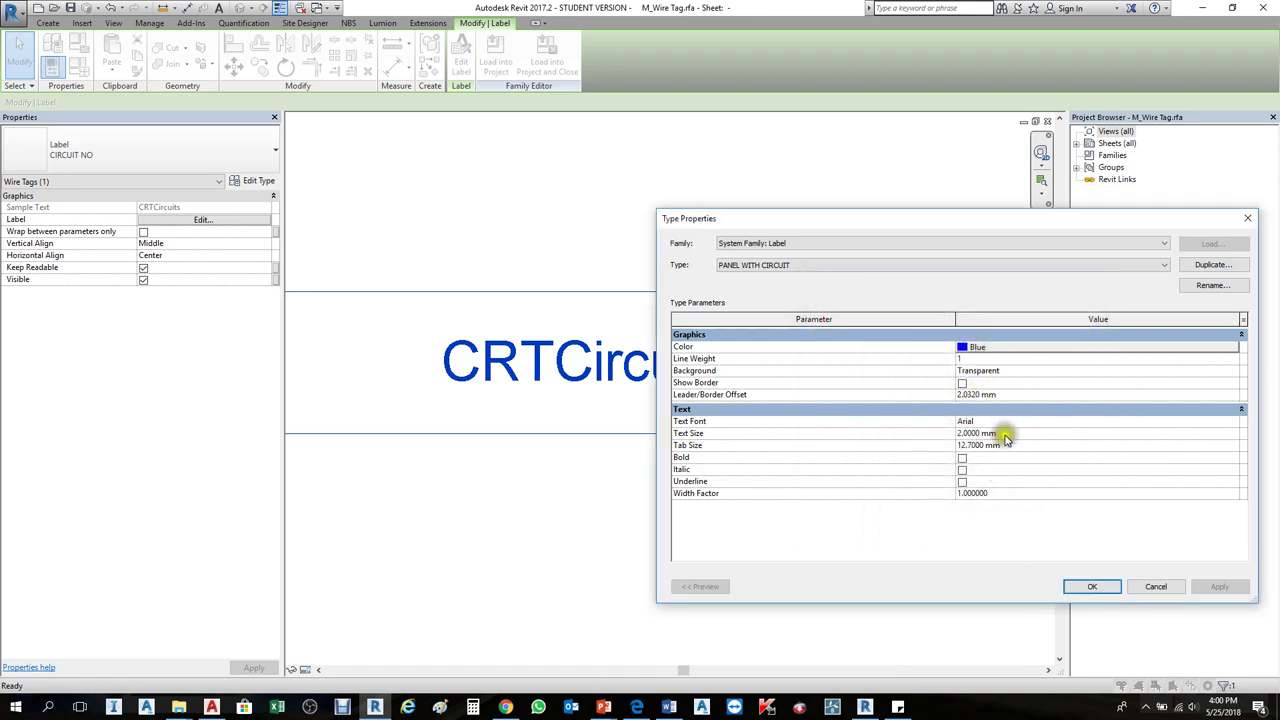
{"action": "left_click", "coordinate": [1000, 434]}
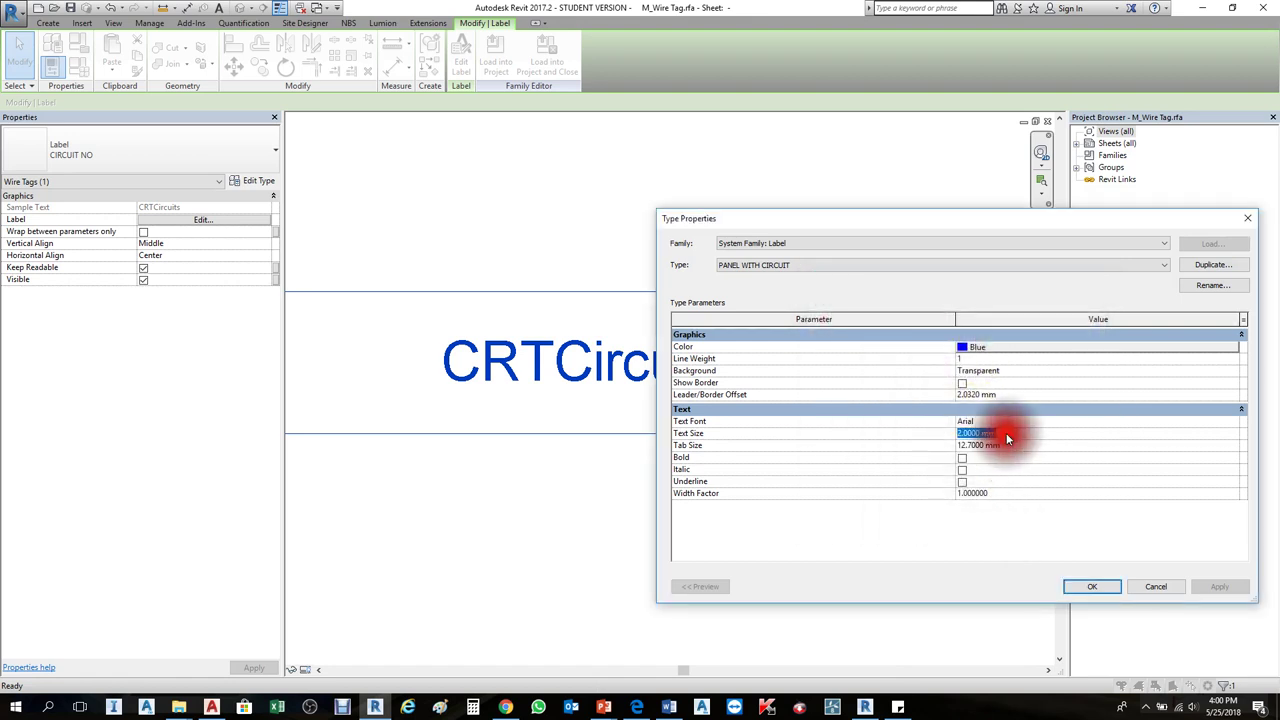
{"action": "left_click", "coordinate": [1093, 587]}
Step: Add the Panel parameter after Circuits in the label and give Circuits a "/" suffix, keeping both on one line
{"action": "left_click", "coordinate": [466, 48]}
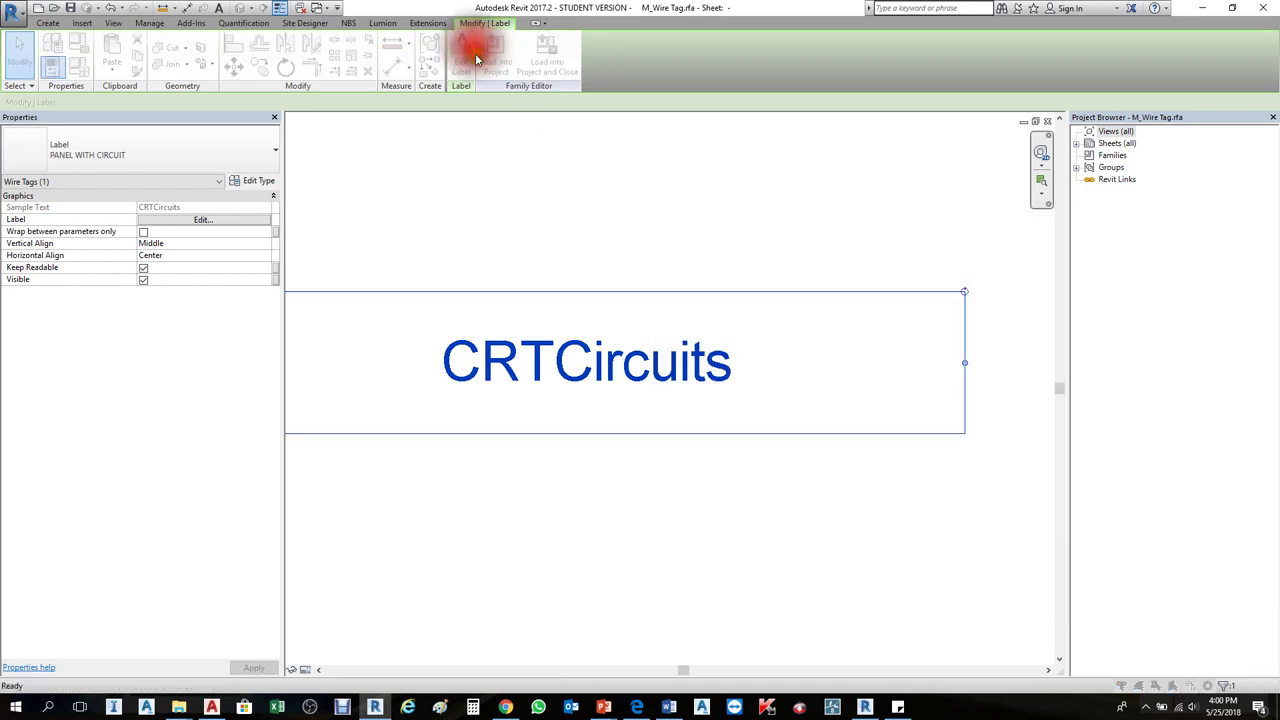
{"action": "key", "text": "Down"}
{"action": "key", "text": "Down"}
{"action": "key", "text": "Down"}
{"action": "key", "text": "Down"}
{"action": "key", "text": "Down"}
{"action": "key", "text": "Down"}
{"action": "key", "text": "Down"}
{"action": "key", "text": "Down"}
{"action": "key", "text": "Down"}
{"action": "key", "text": "Down"}
{"action": "key", "text": "Down"}
{"action": "key", "text": "Down"}
{"action": "key", "text": "Down"}
{"action": "key", "text": "Down"}
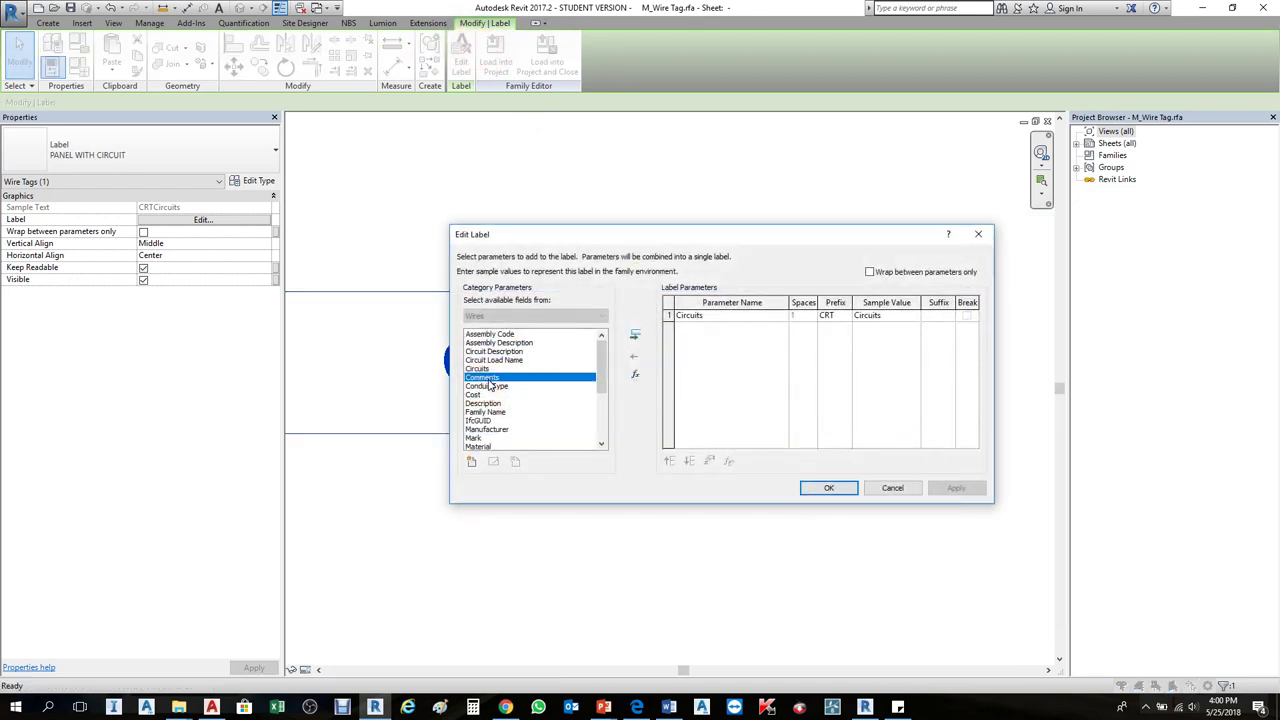
{"action": "left_click", "coordinate": [634, 335]}
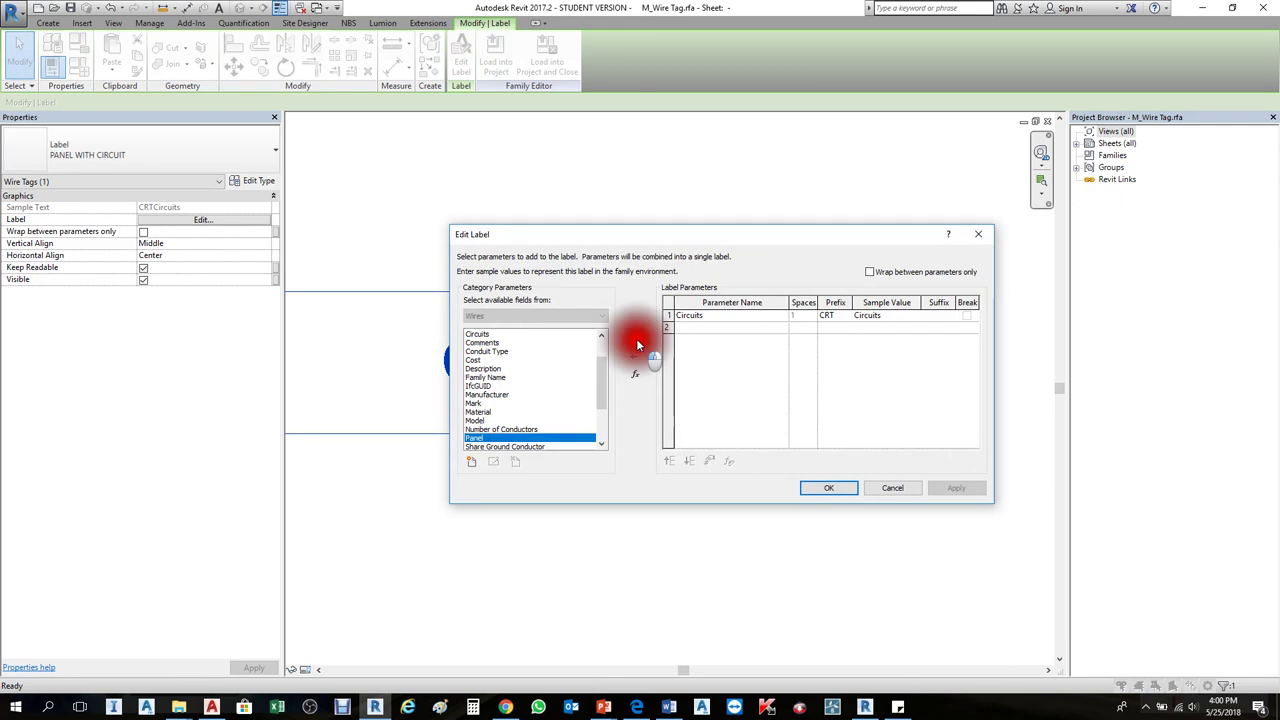
{"action": "left_click", "coordinate": [824, 487]}
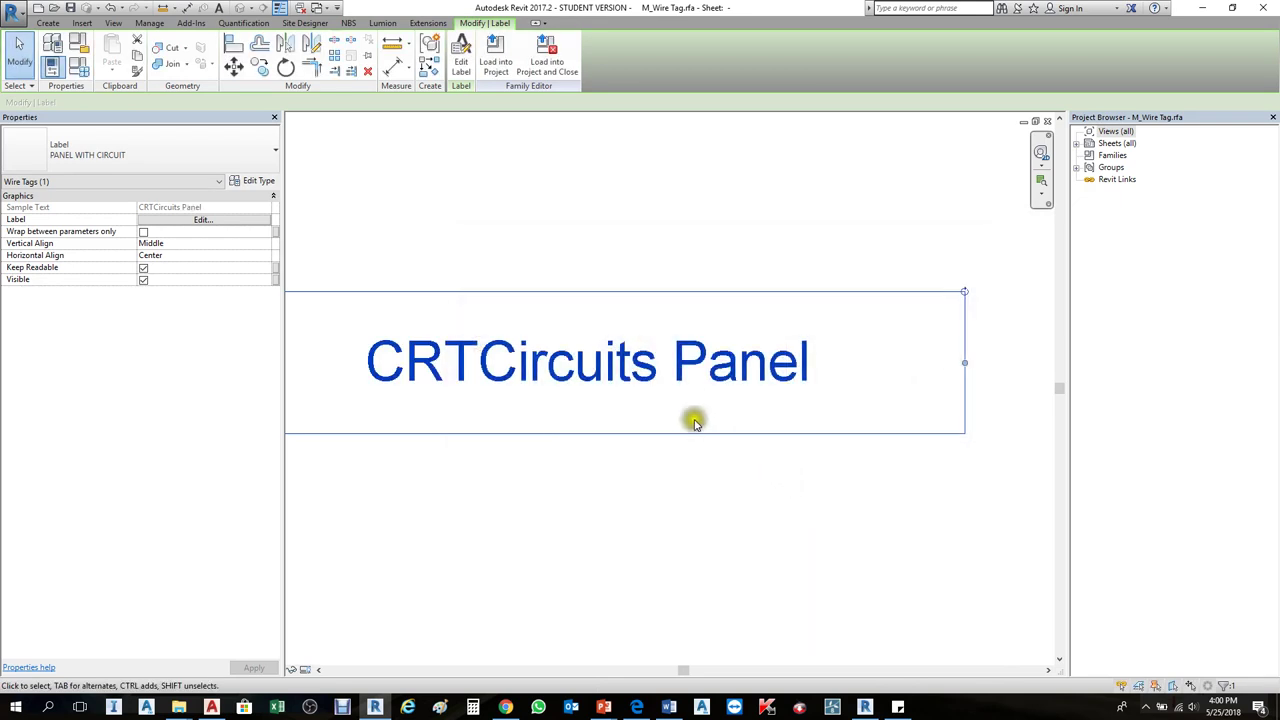
{"action": "left_click", "coordinate": [464, 68]}
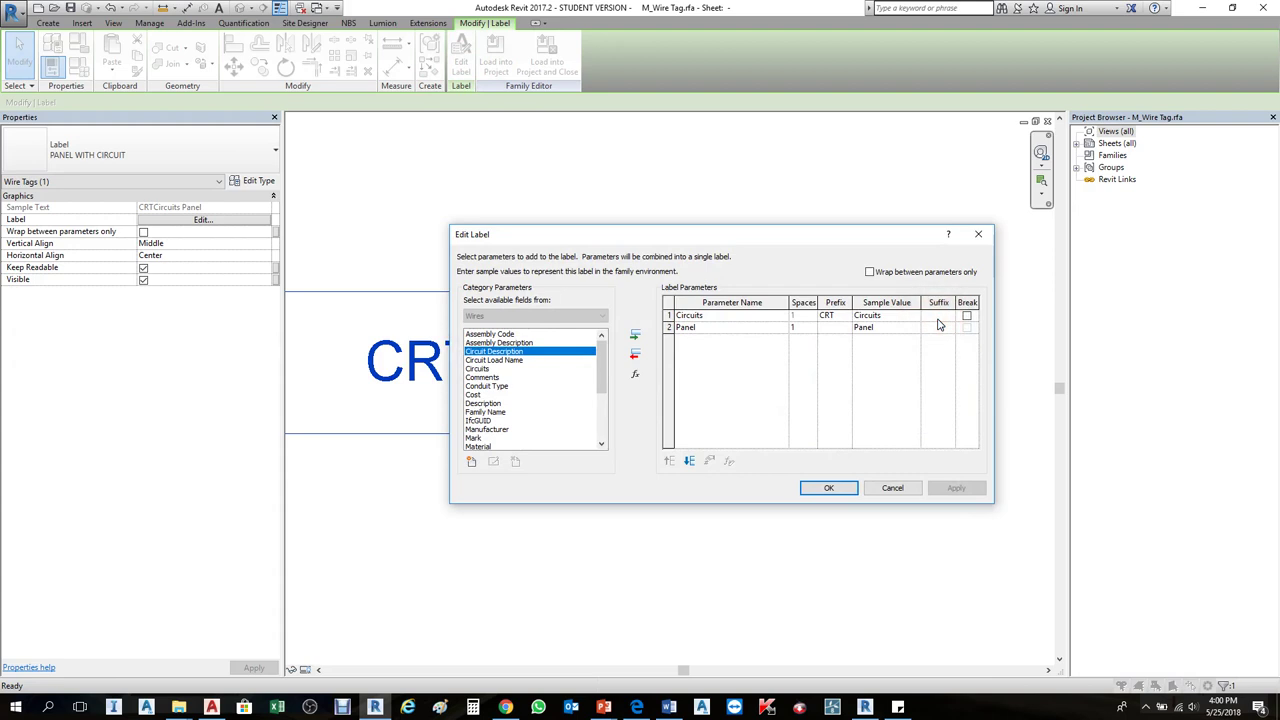
{"action": "left_click", "coordinate": [826, 488]}
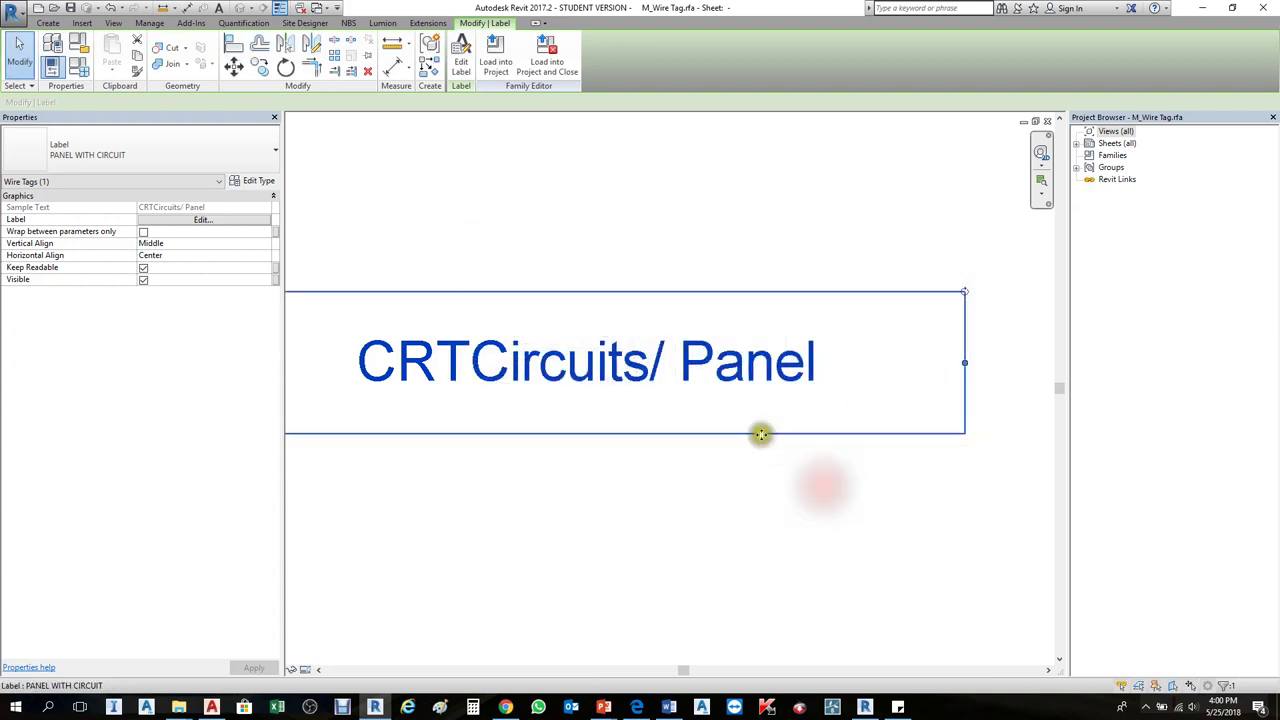
Step: Load the wire tag with circuit and panel into the project, overwriting the existing version
{"action": "left_click", "coordinate": [494, 60]}
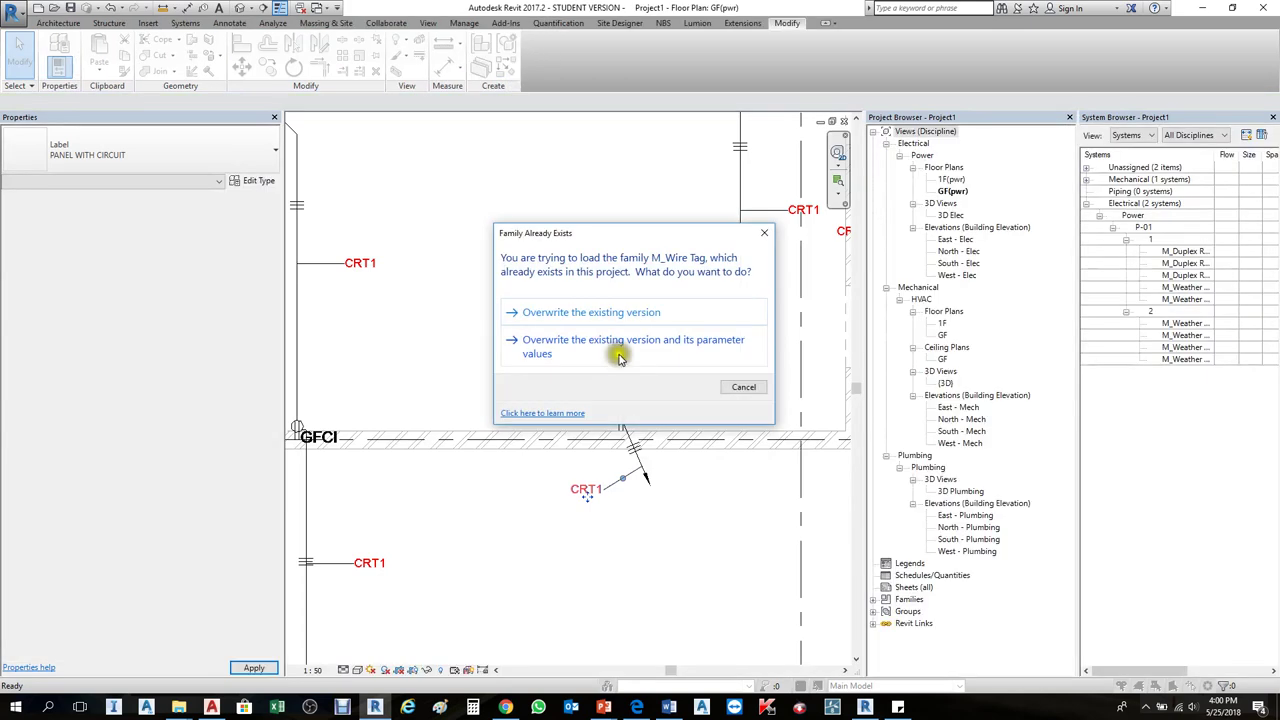
{"action": "left_click", "coordinate": [618, 314]}
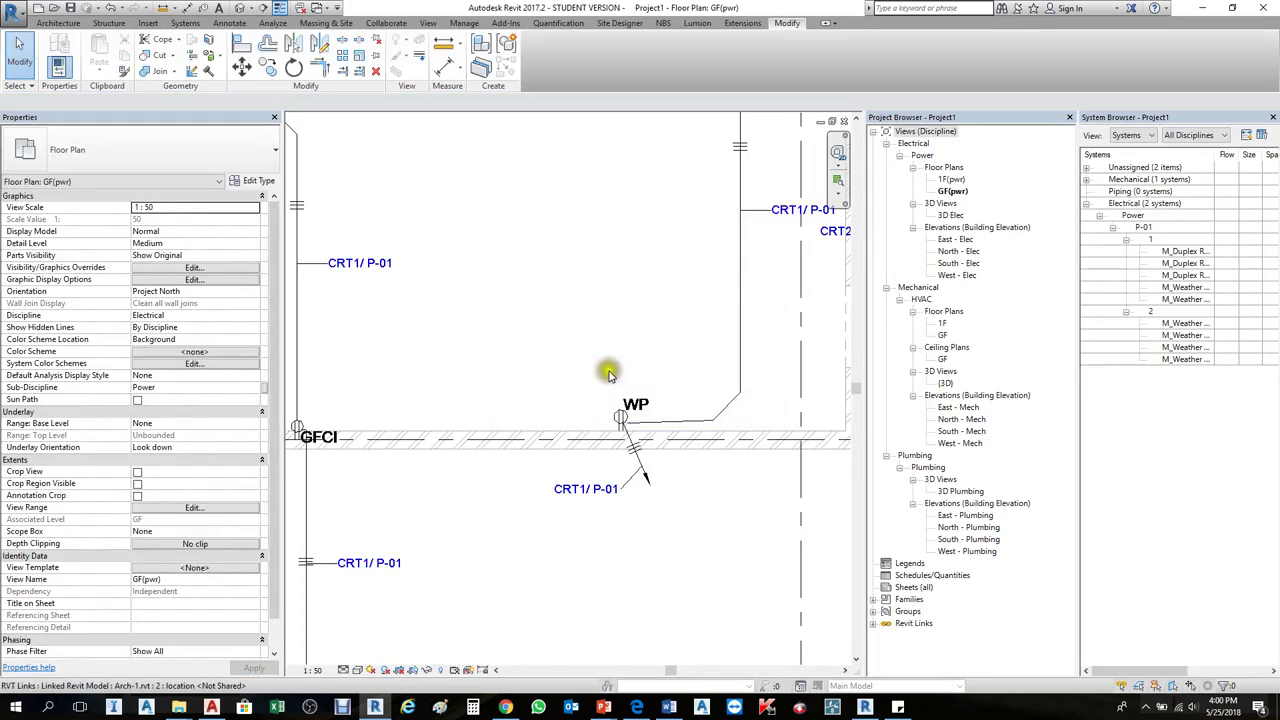
Step: Check which types are available for the wire tag below the WP receptacle
{"action": "scroll", "coordinate": [608, 373], "scroll_direction": "down", "scroll_amount": 3}
{"action": "scroll", "coordinate": [560, 337], "scroll_direction": "up", "scroll_amount": 2}
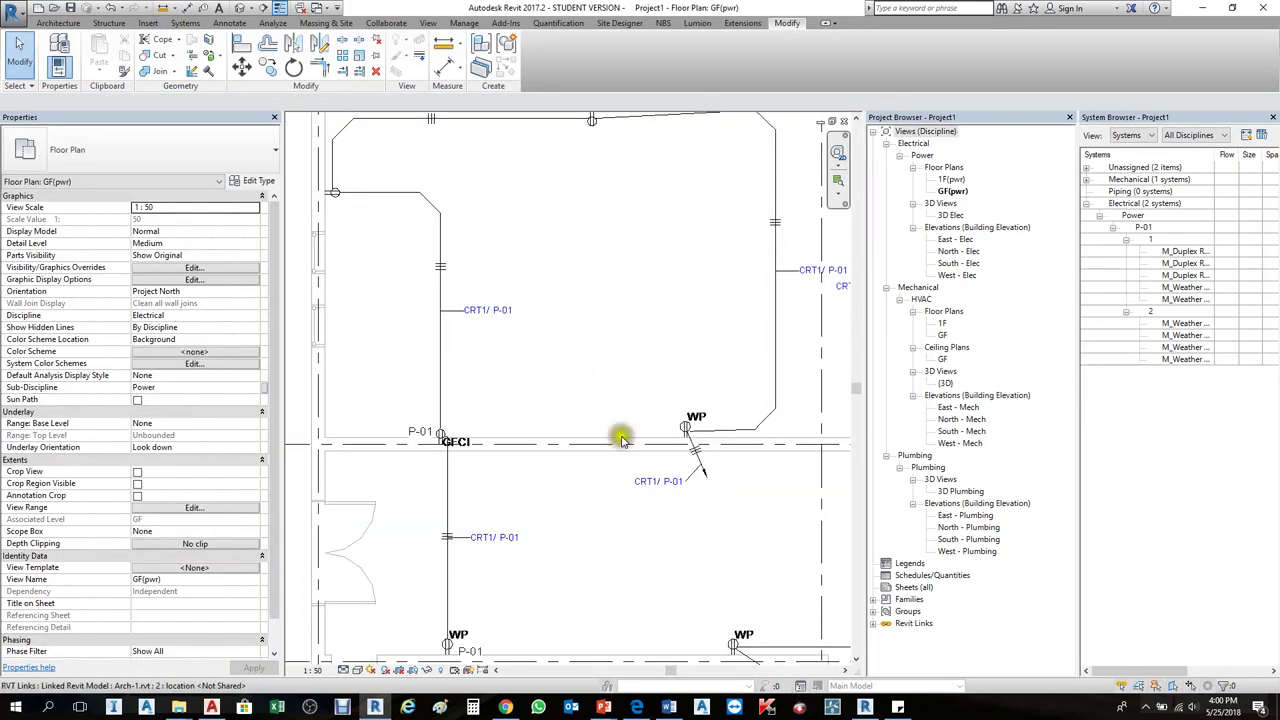
{"action": "left_click", "coordinate": [597, 447]}
{"action": "left_click", "coordinate": [175, 138]}
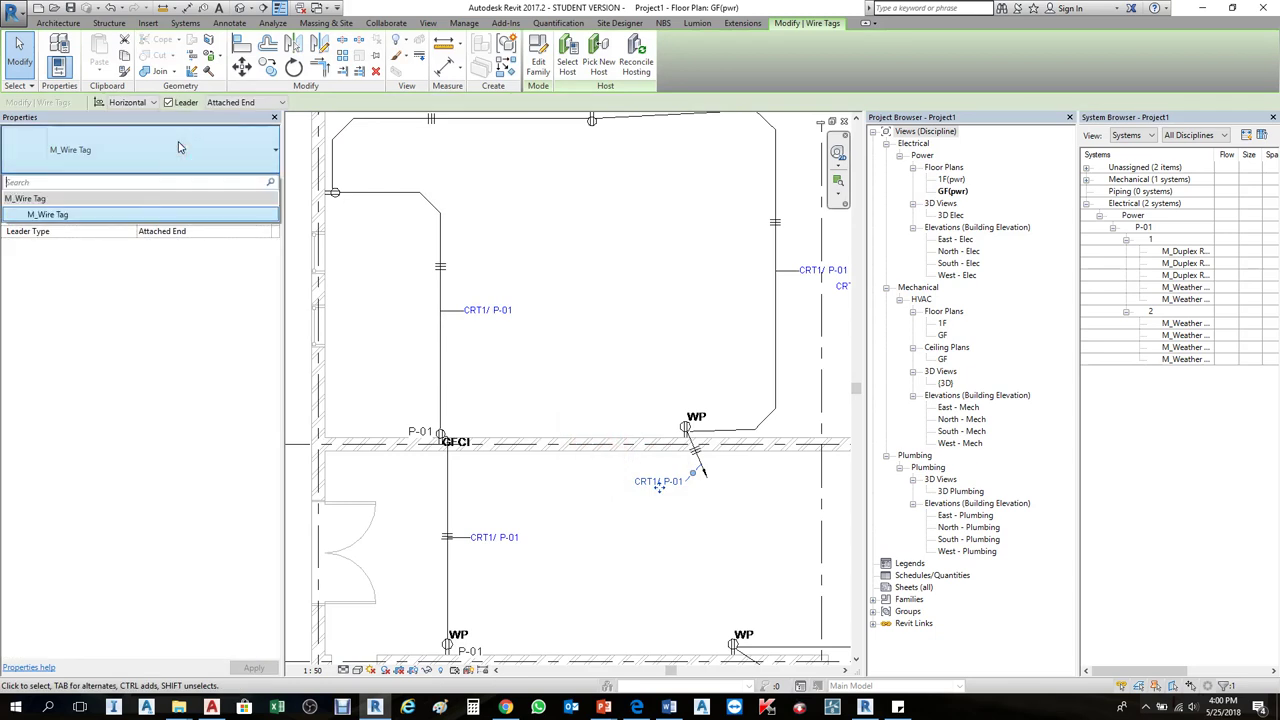
{"action": "left_click", "coordinate": [175, 138]}
{"action": "left_click", "coordinate": [495, 312]}
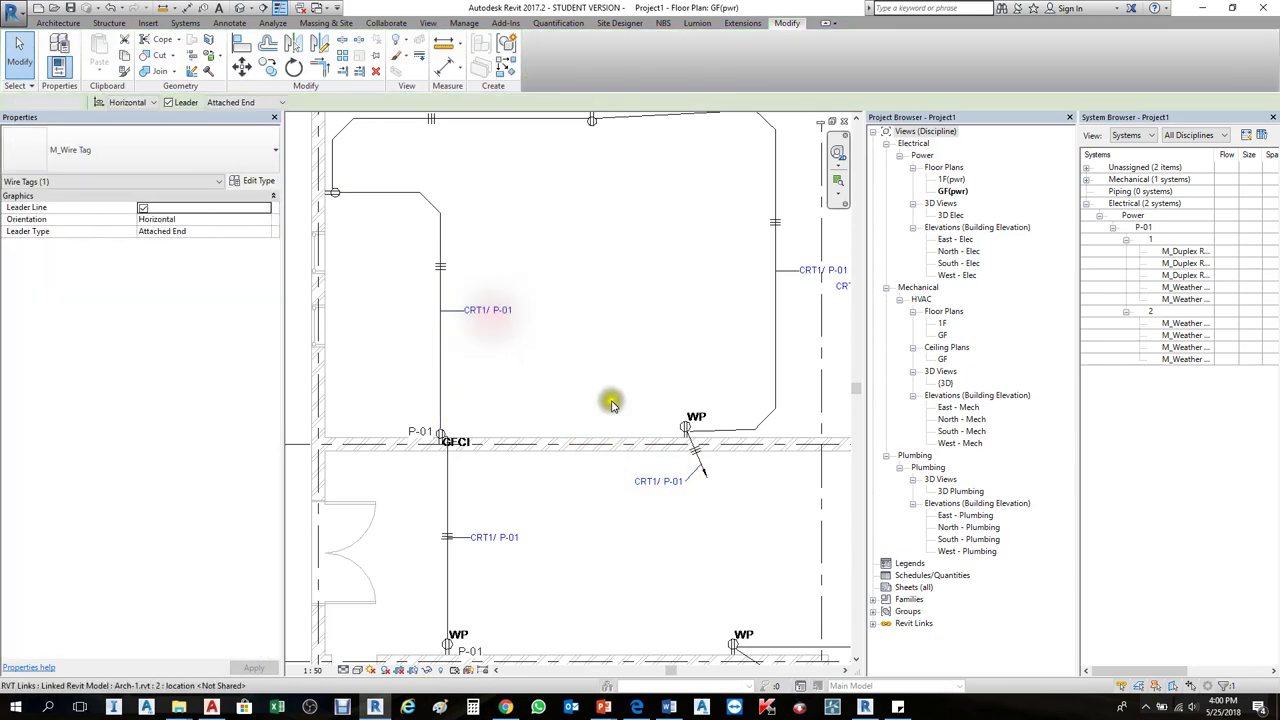
{"action": "left_click", "coordinate": [659, 485]}
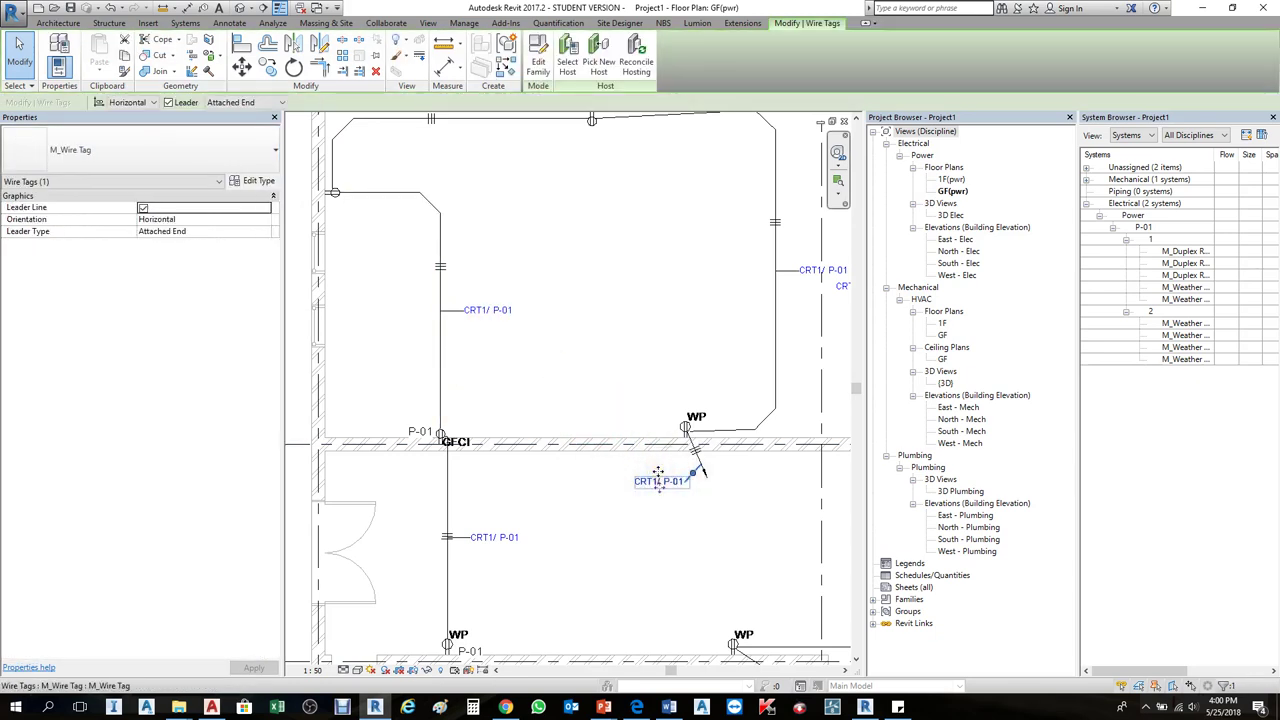
{"action": "left_click", "coordinate": [503, 336]}
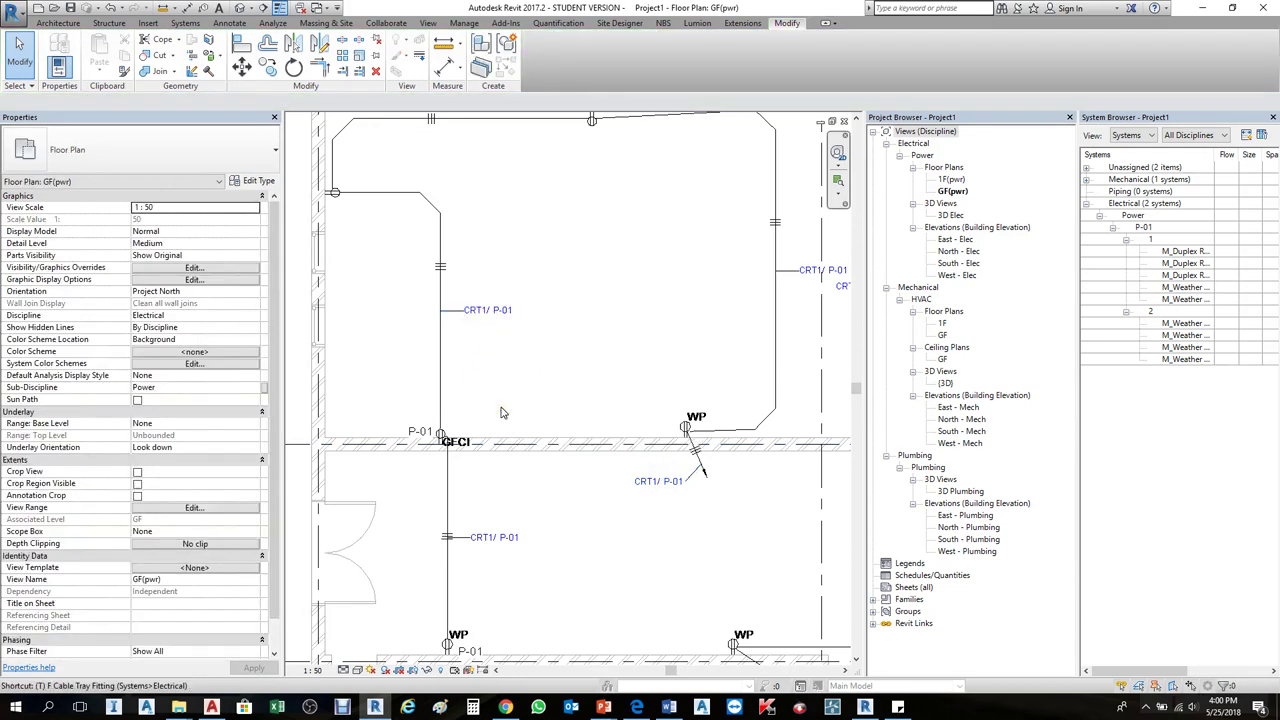
{"action": "key", "text": "t"}
{"action": "key", "text": "g"}
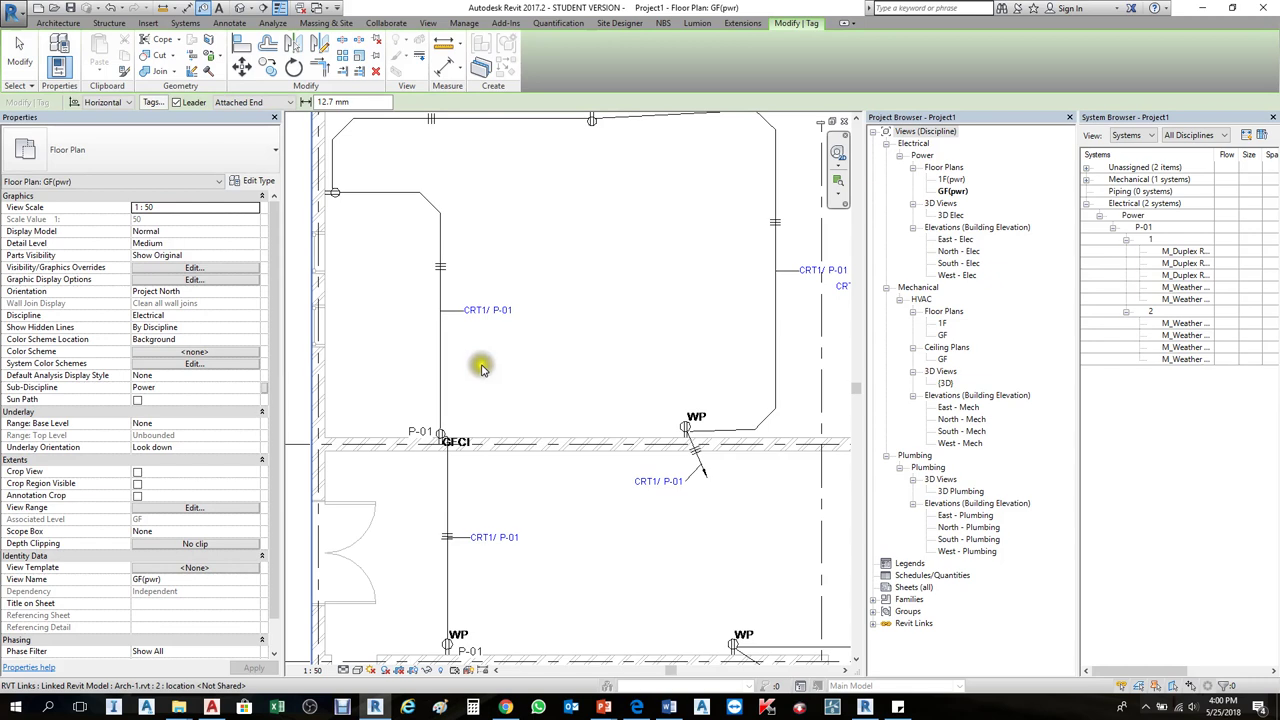
{"action": "key", "text": "Escape"}
{"action": "key", "text": "t"}
{"action": "key", "text": "g"}
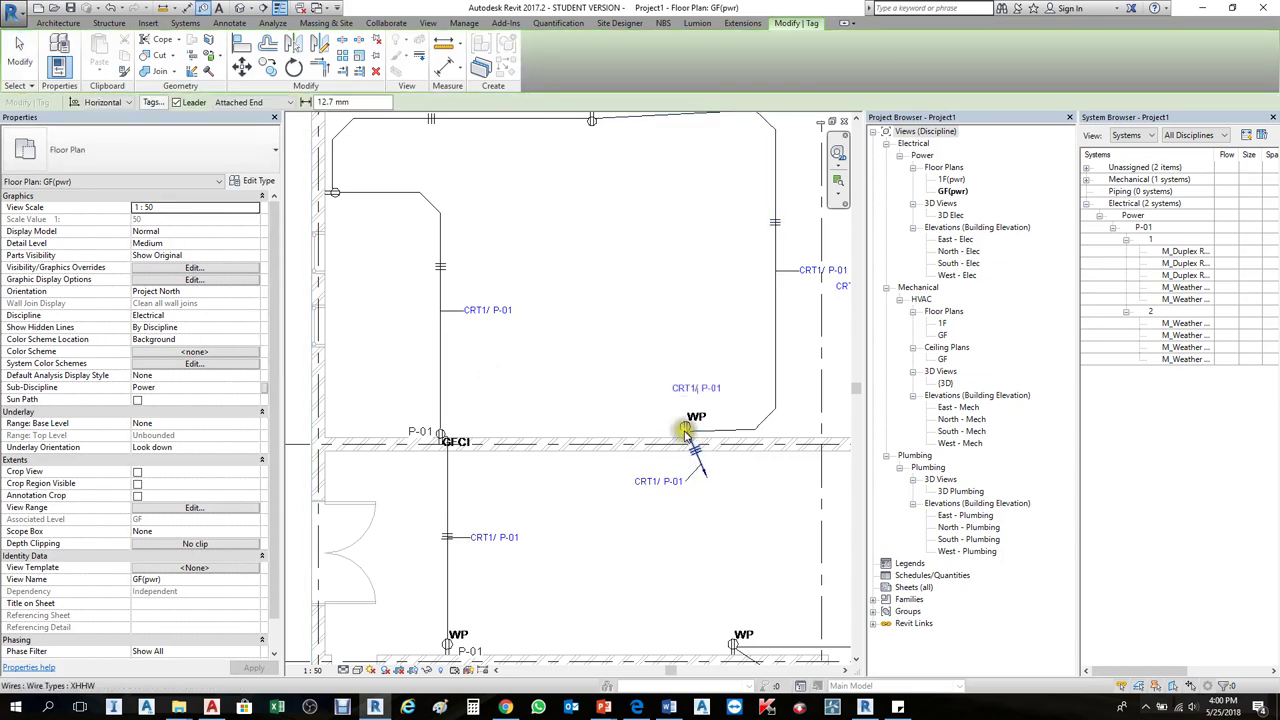
{"action": "scroll", "coordinate": [688, 422], "scroll_direction": "up", "scroll_amount": 2}
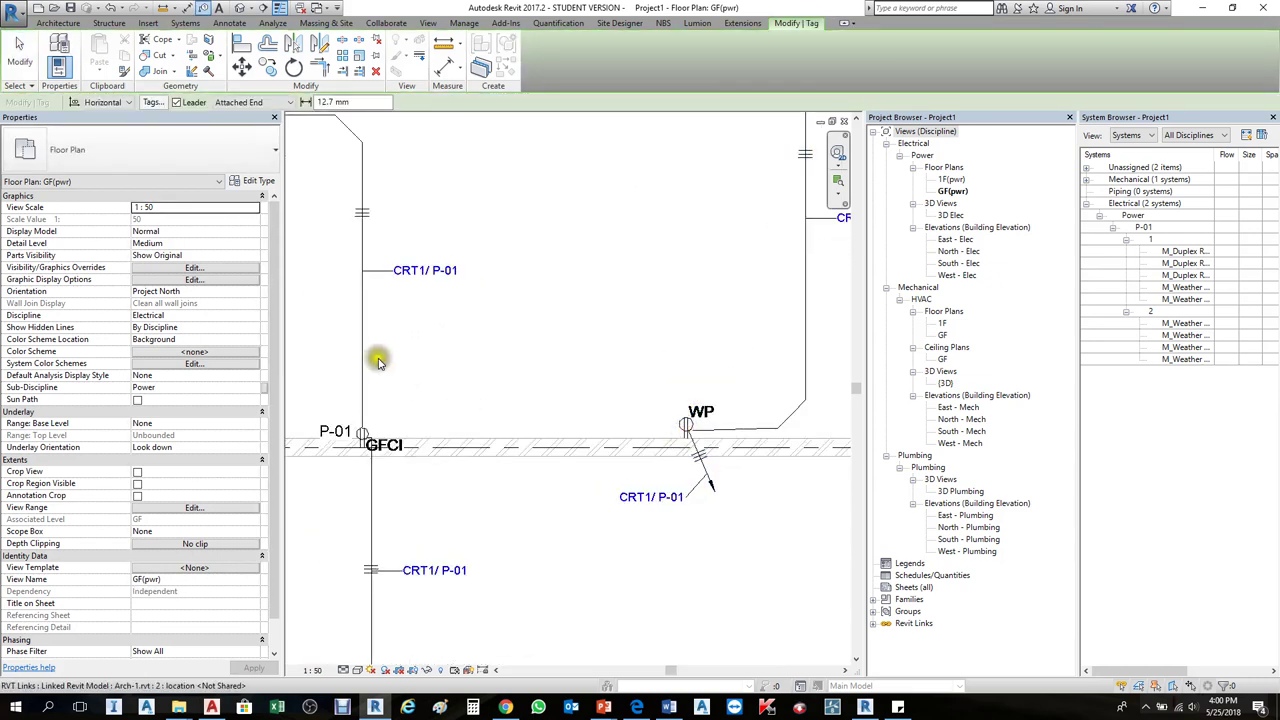
{"action": "scroll", "coordinate": [383, 358], "scroll_direction": "down", "scroll_amount": 2}
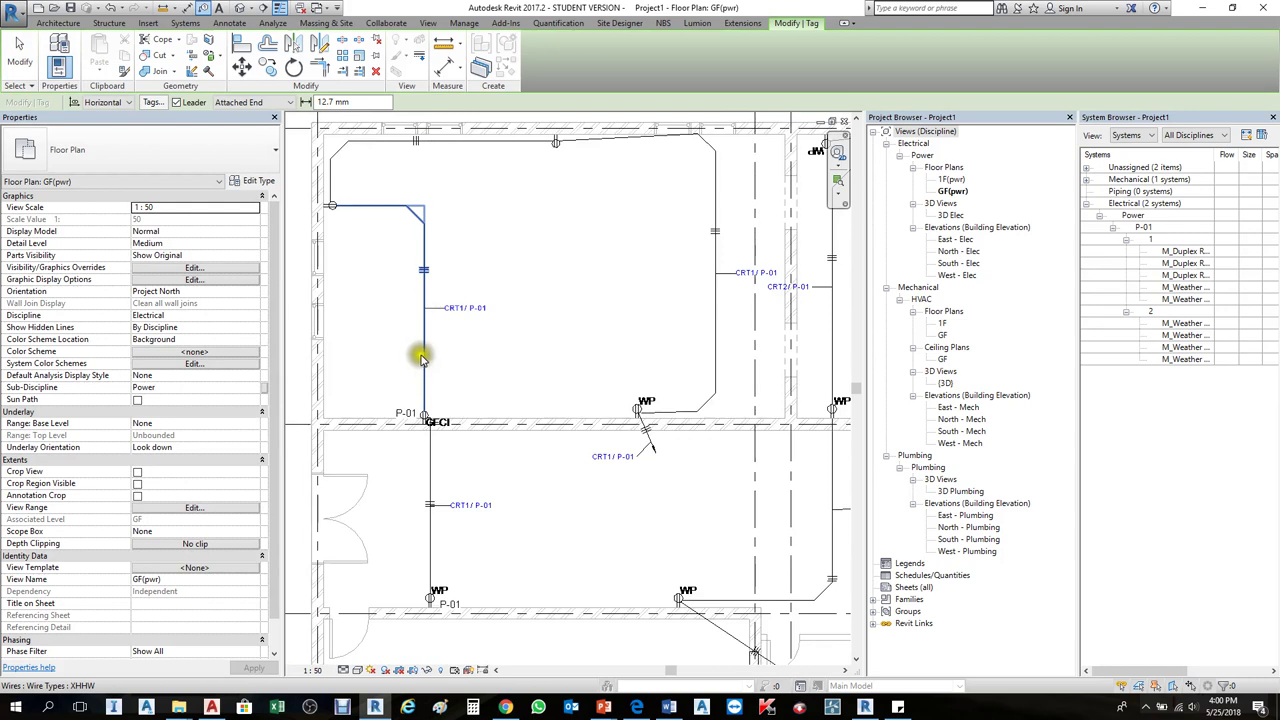
{"action": "scroll", "coordinate": [426, 360], "scroll_direction": "up", "scroll_amount": 2}
{"action": "key", "text": "Escape"}
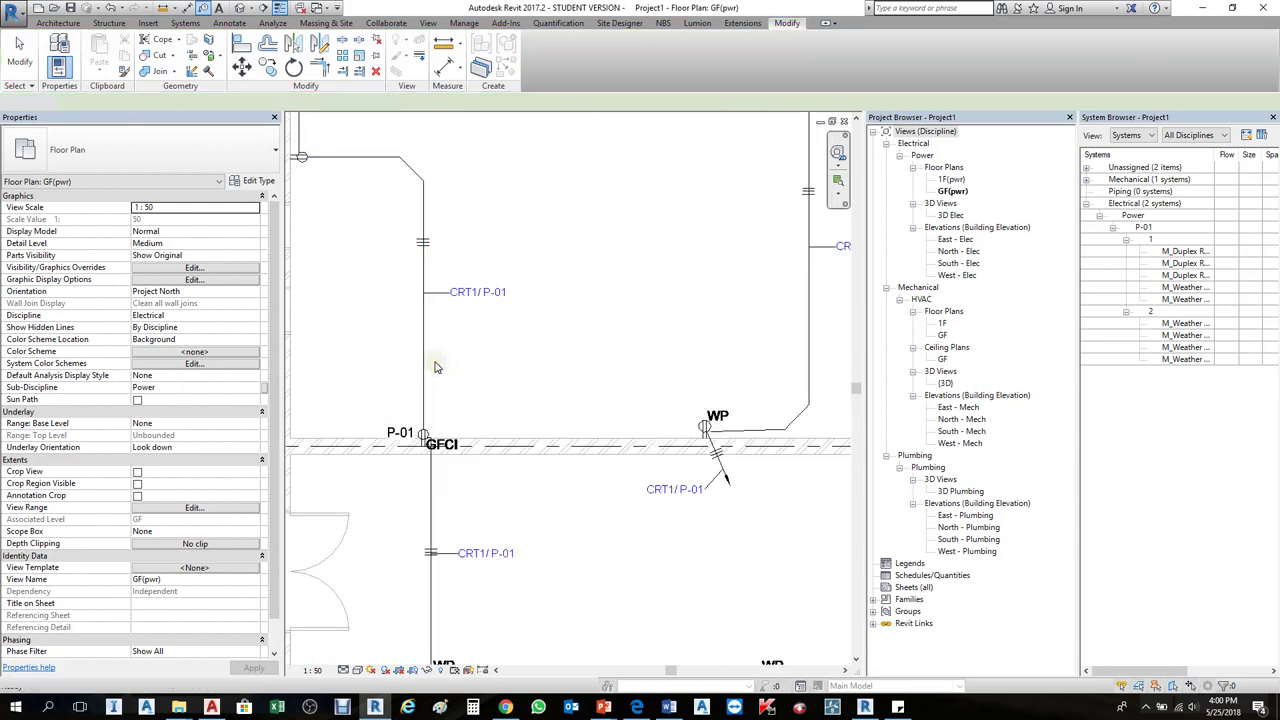
Step: Try to tag the vertical wire above the GFCI receptacle by category
{"action": "left_click", "coordinate": [509, 357]}
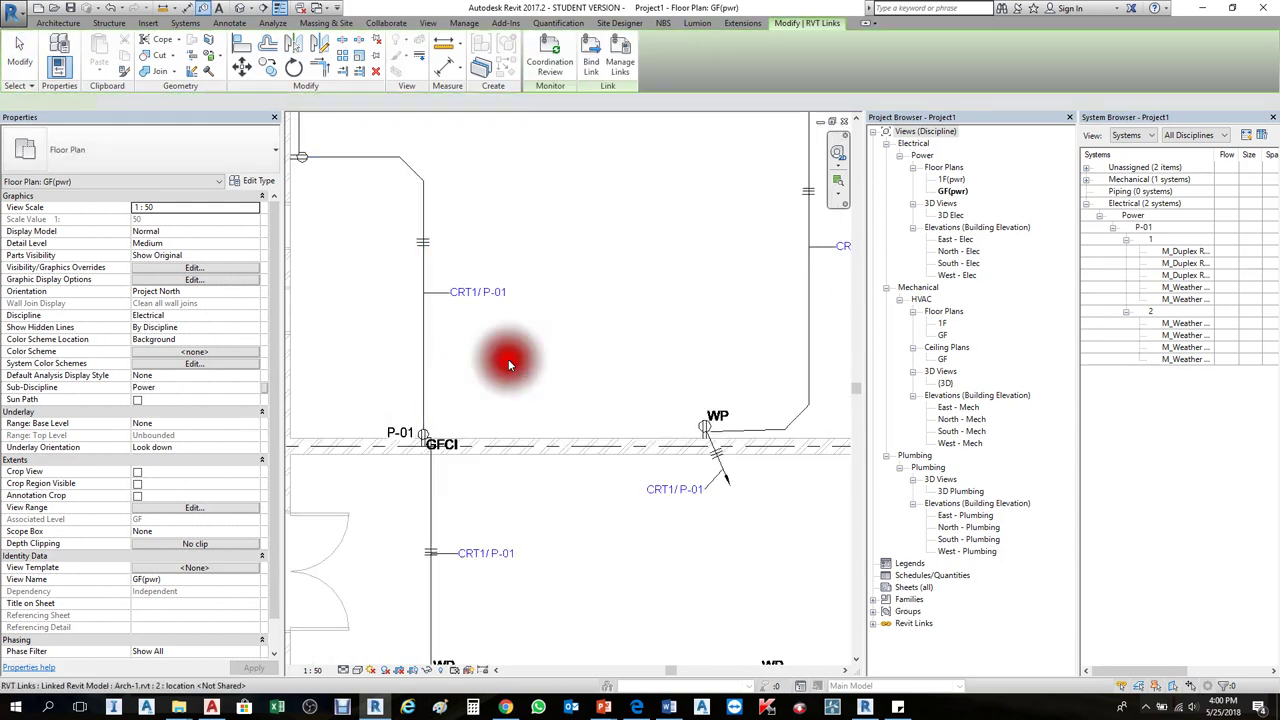
{"action": "key", "text": "Escape"}
{"action": "key", "text": "t"}
{"action": "key", "text": "g"}
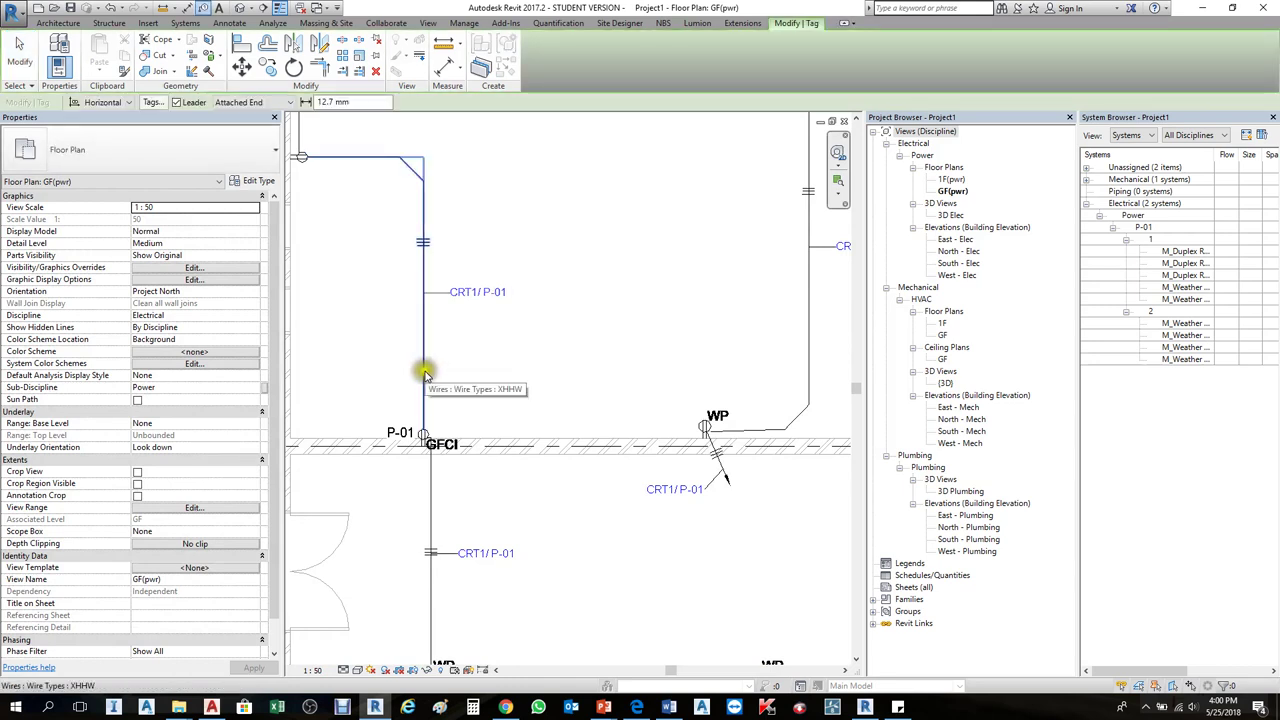
{"action": "left_click", "coordinate": [424, 374]}
{"action": "key", "text": "Escape"}
{"action": "scroll", "coordinate": [540, 365], "scroll_direction": "down", "scroll_amount": 3}
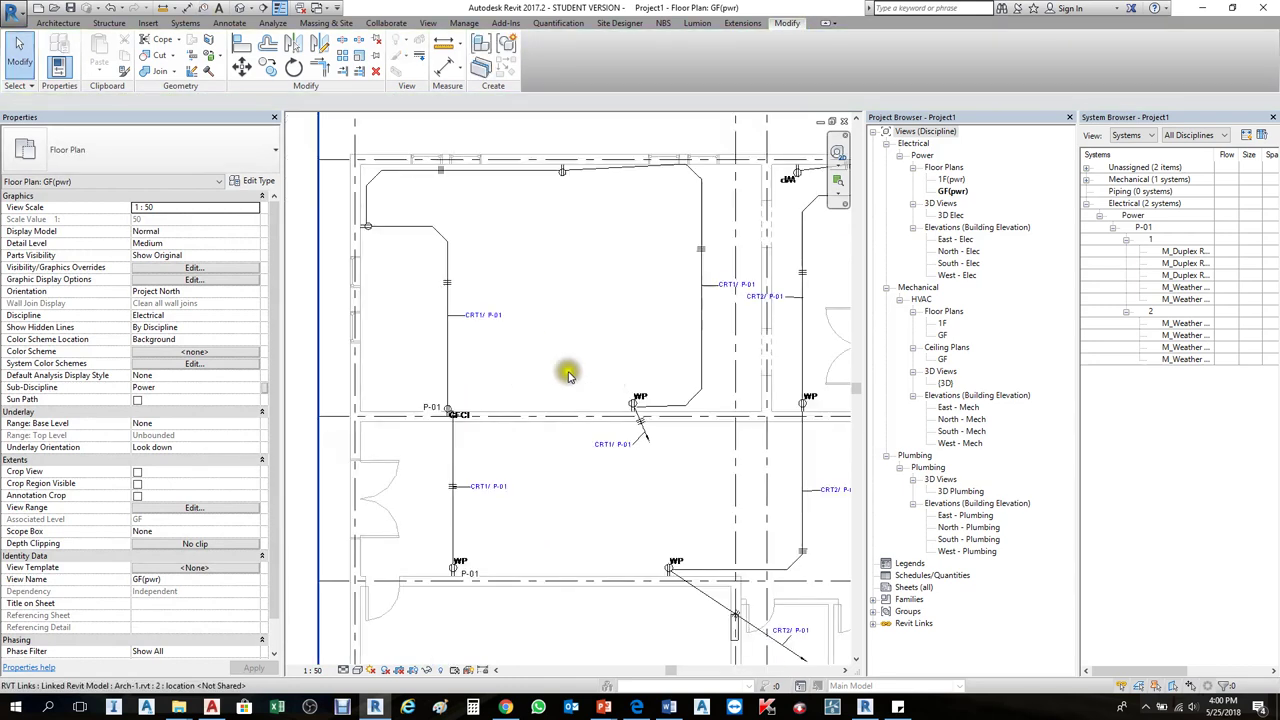
Step: Try to tag the home run wire leaving the WP receptacle by category
{"action": "key", "text": "t"}
{"action": "key", "text": "g"}
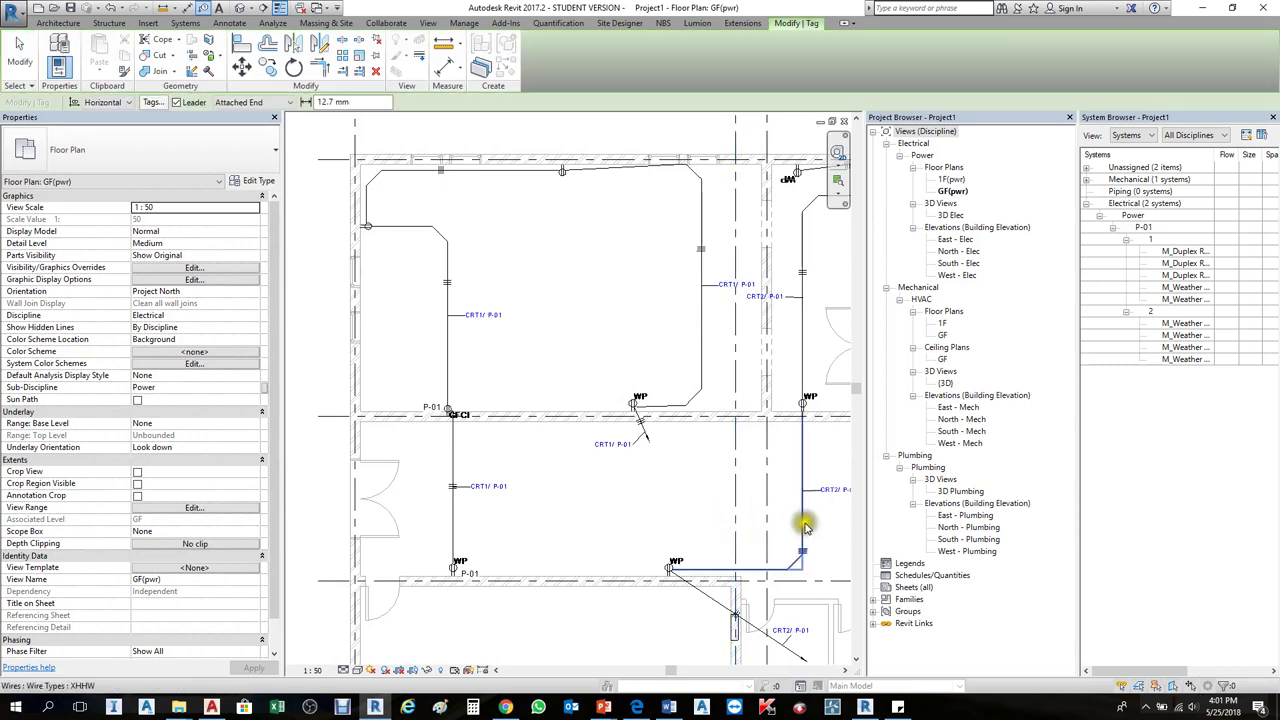
{"action": "scroll", "coordinate": [645, 437], "scroll_direction": "up", "scroll_amount": 3}
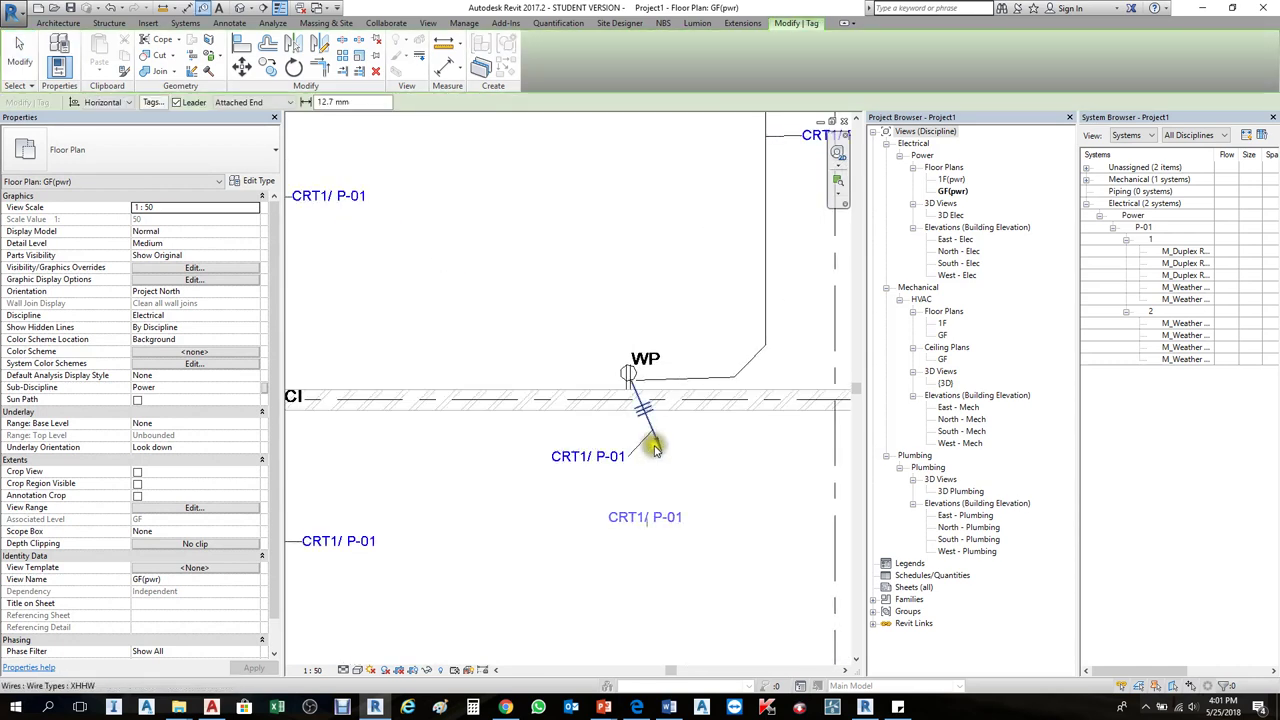
{"action": "left_click", "coordinate": [655, 450]}
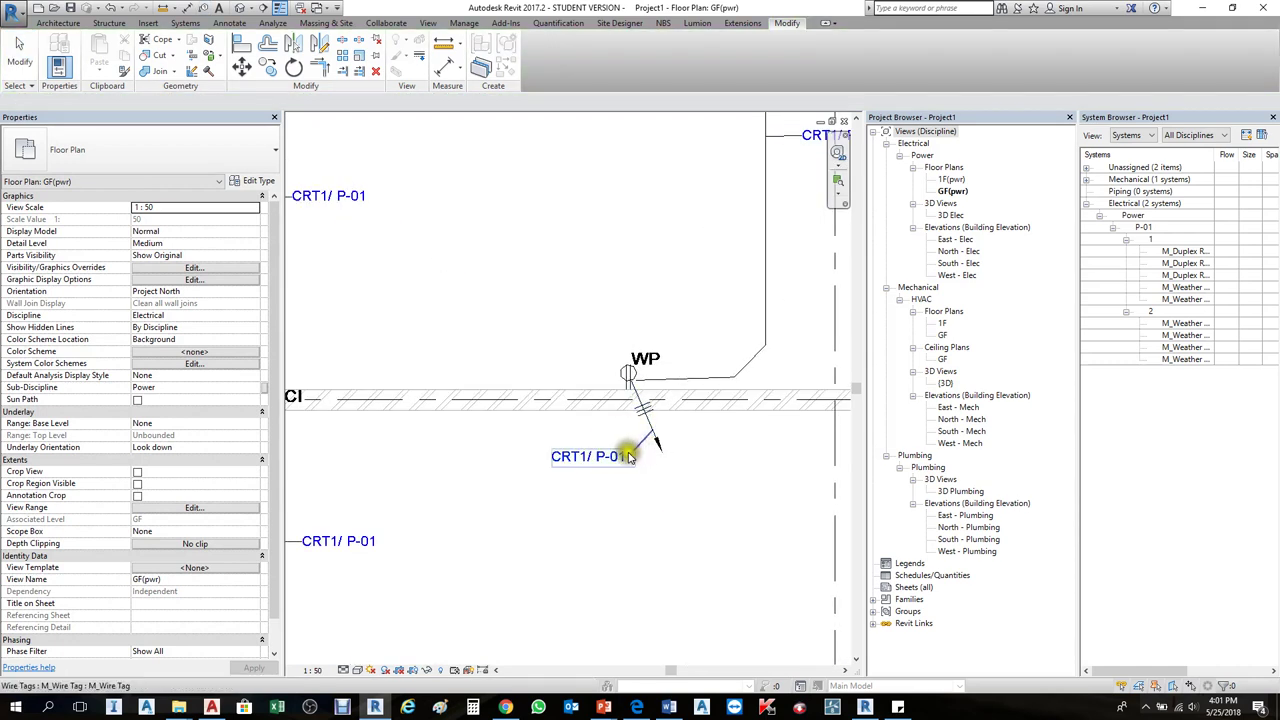
{"action": "scroll", "coordinate": [650, 520], "scroll_direction": "down", "scroll_amount": 2}
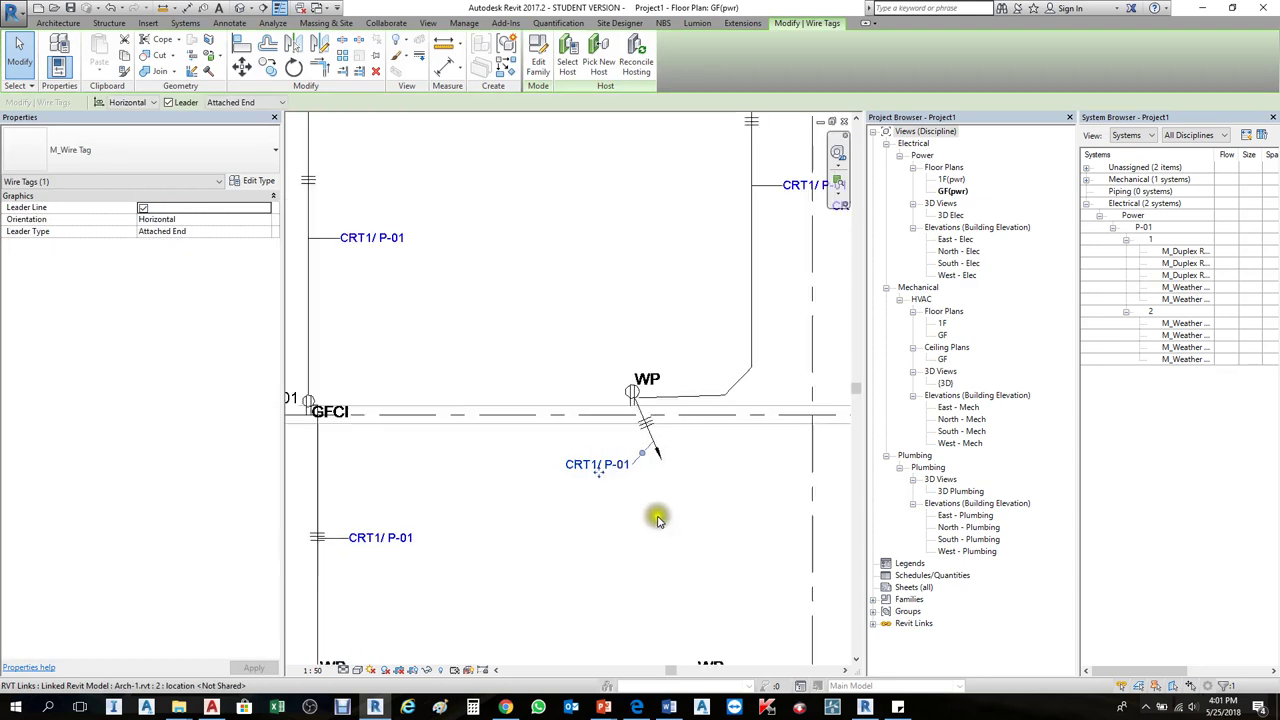
Step: Delete the CRT1/ P-01 tag from the vertical wire above the GFCI receptacle
{"action": "left_click", "coordinate": [449, 374]}
{"action": "left_click", "coordinate": [418, 274]}
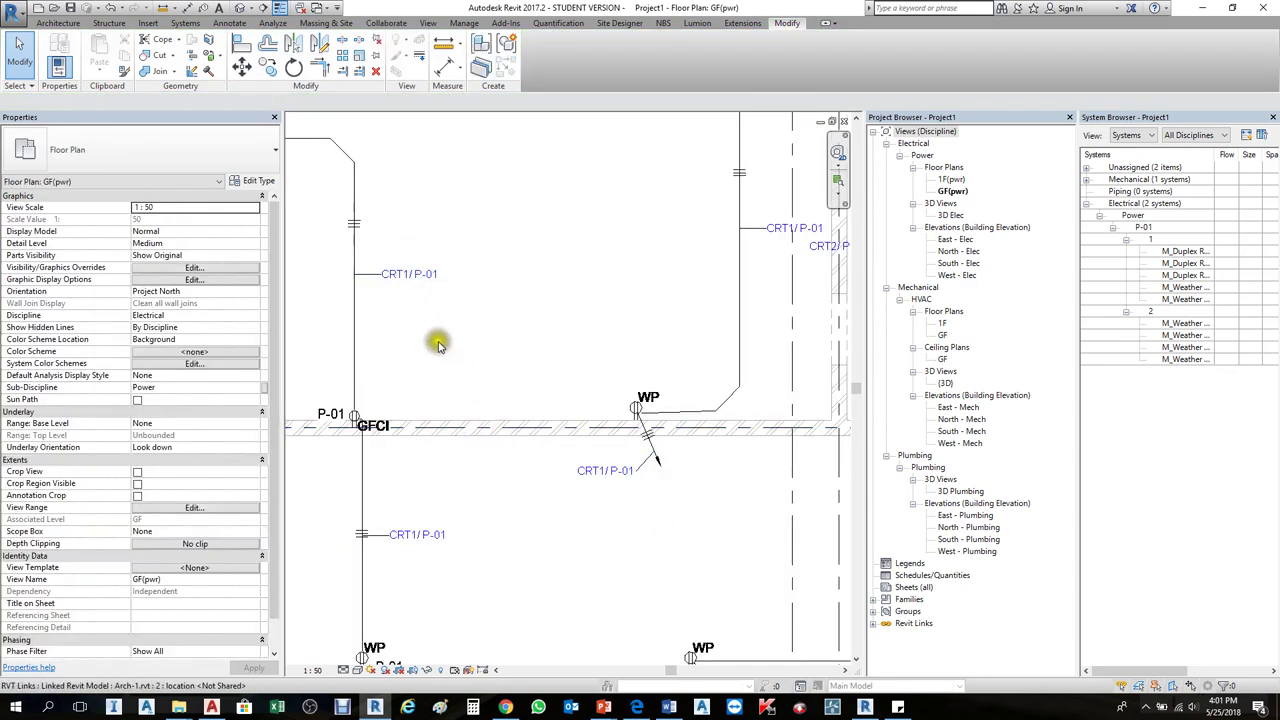
{"action": "left_click", "coordinate": [416, 277]}
{"action": "key", "text": "Delete"}
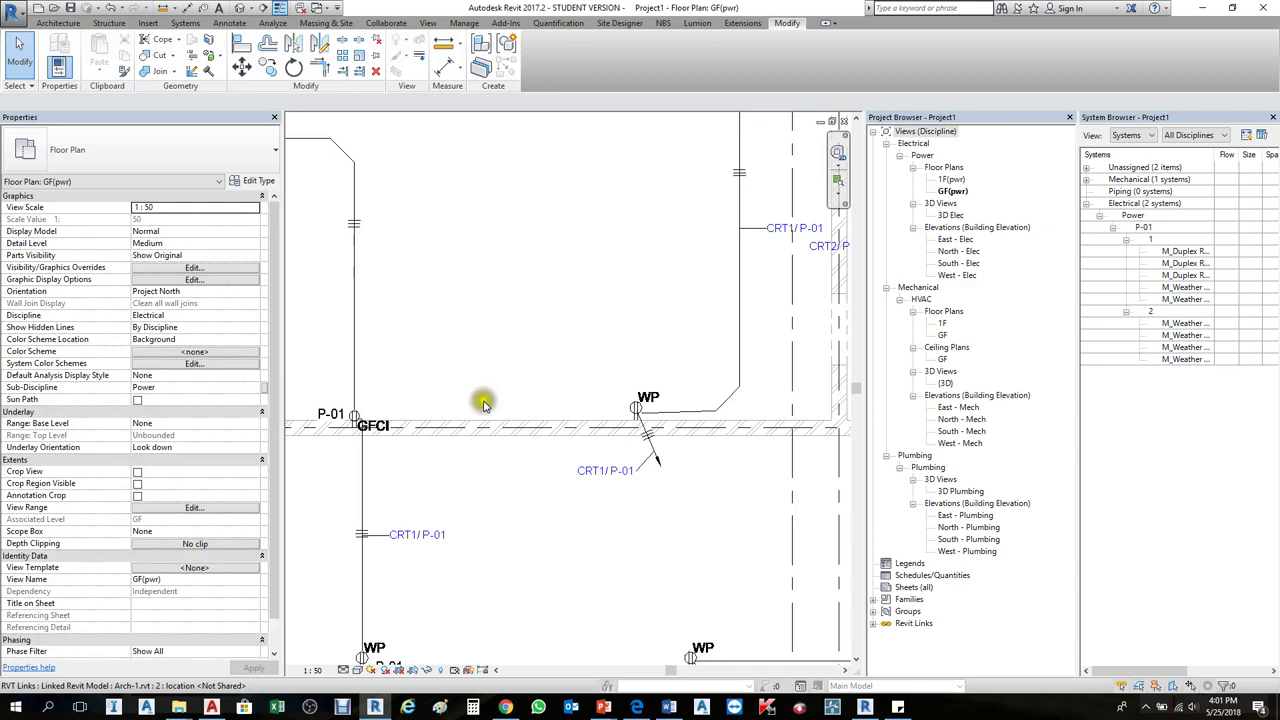
Step: Check which tags are loaded for the Wires category, then leave the loaded tags list and the tagging command without changes
{"action": "middle_click_drag", "start_coordinate": [463, 364], "coordinate": [506, 407]}
{"action": "key", "text": "g"}
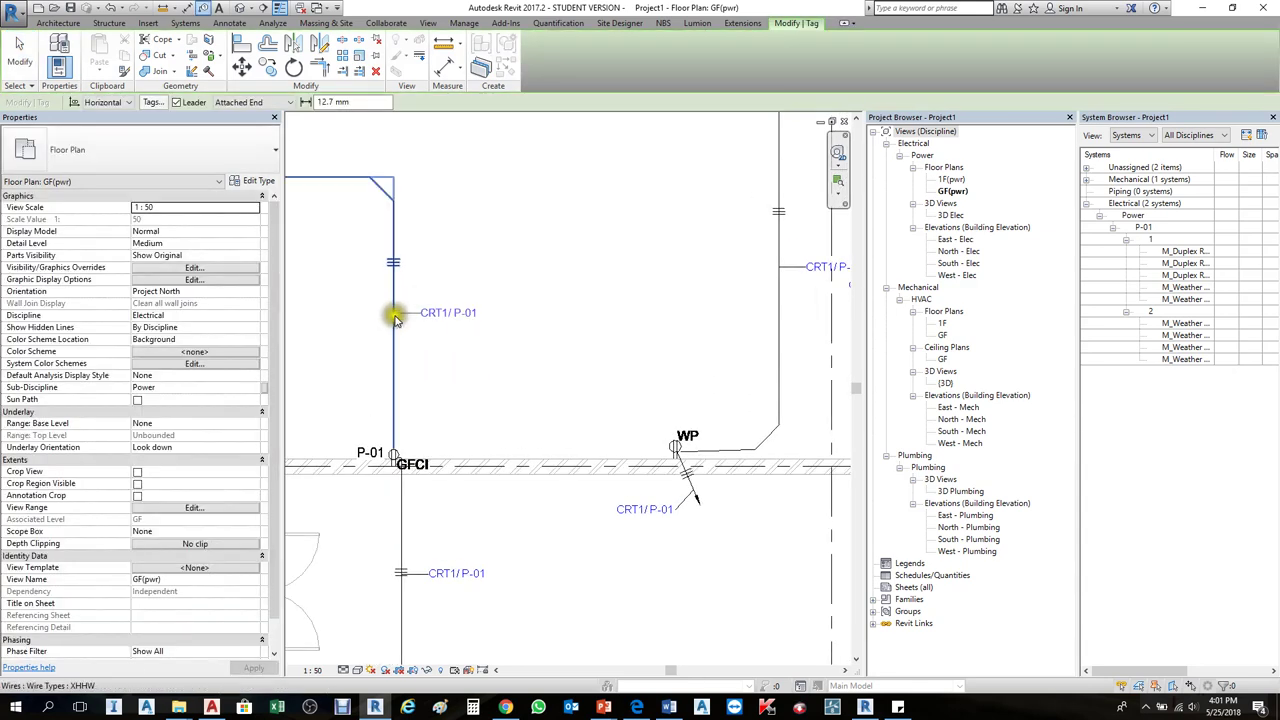
{"action": "left_click", "coordinate": [158, 104]}
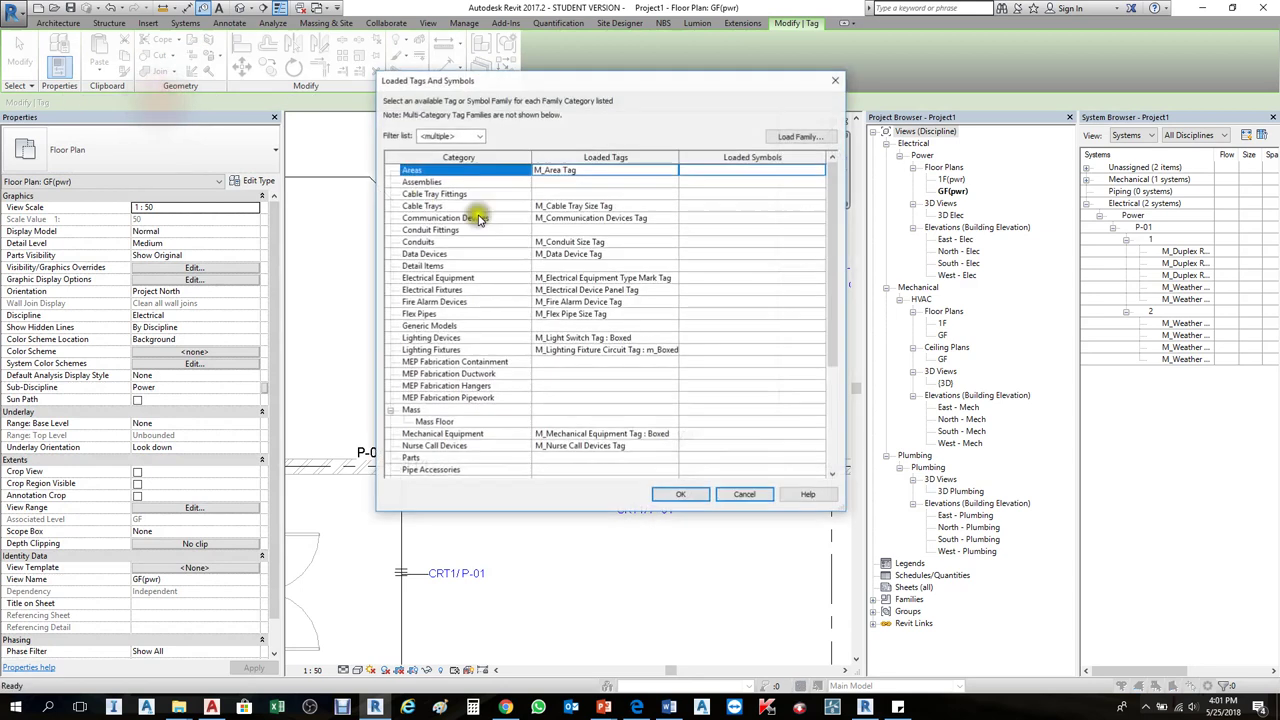
{"action": "left_click", "coordinate": [595, 302]}
{"action": "left_click", "coordinate": [468, 338]}
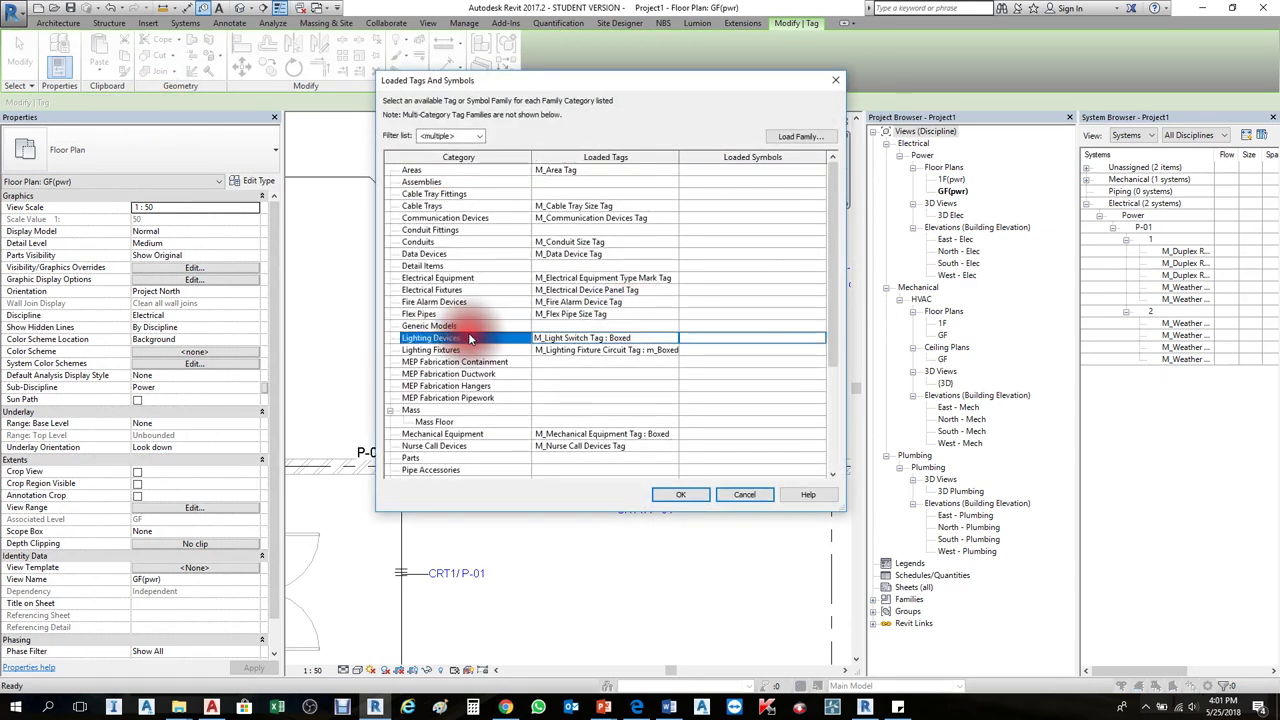
{"action": "key", "text": "End"}
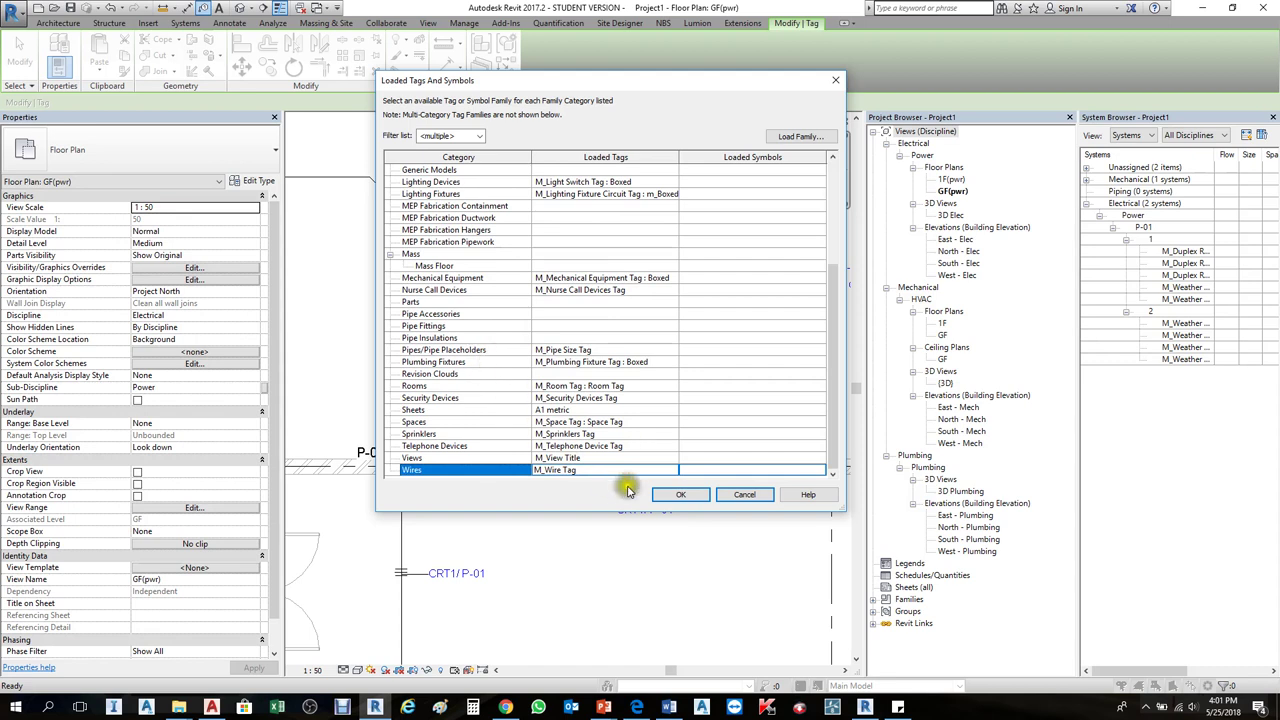
{"action": "left_click", "coordinate": [676, 474]}
{"action": "left_click", "coordinate": [668, 471]}
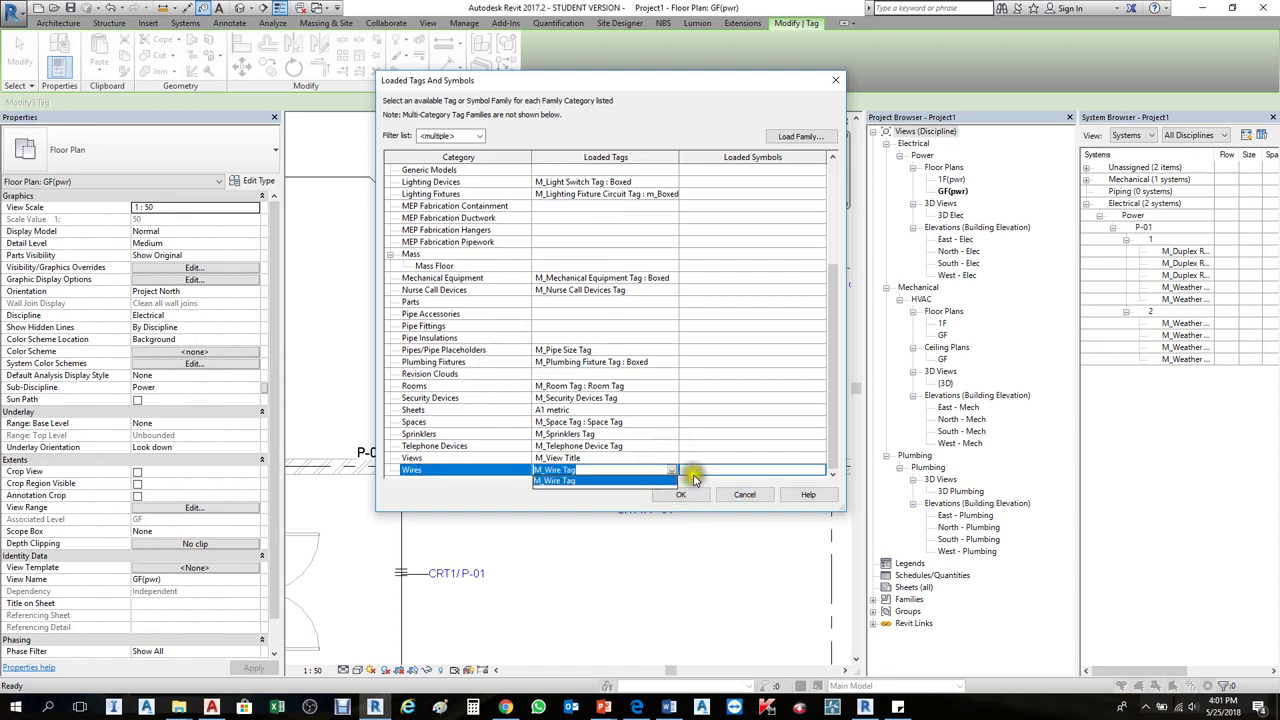
{"action": "left_click", "coordinate": [742, 496]}
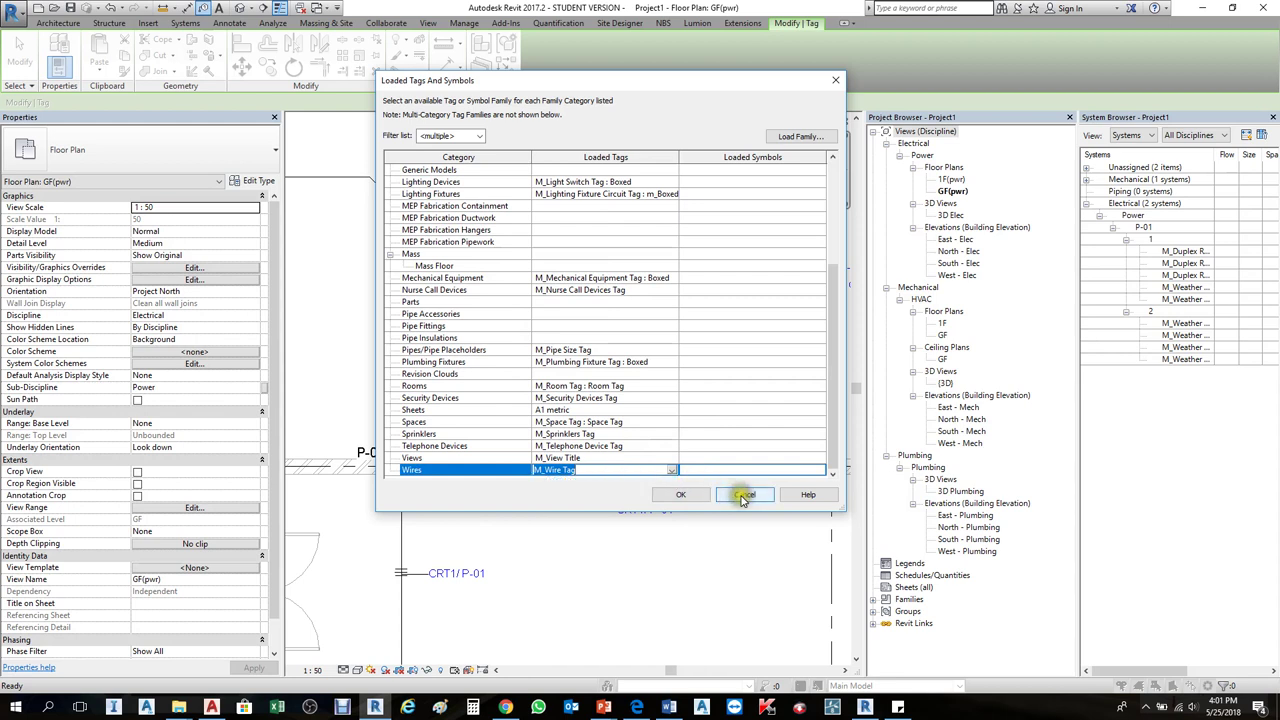
{"action": "left_click", "coordinate": [742, 495]}
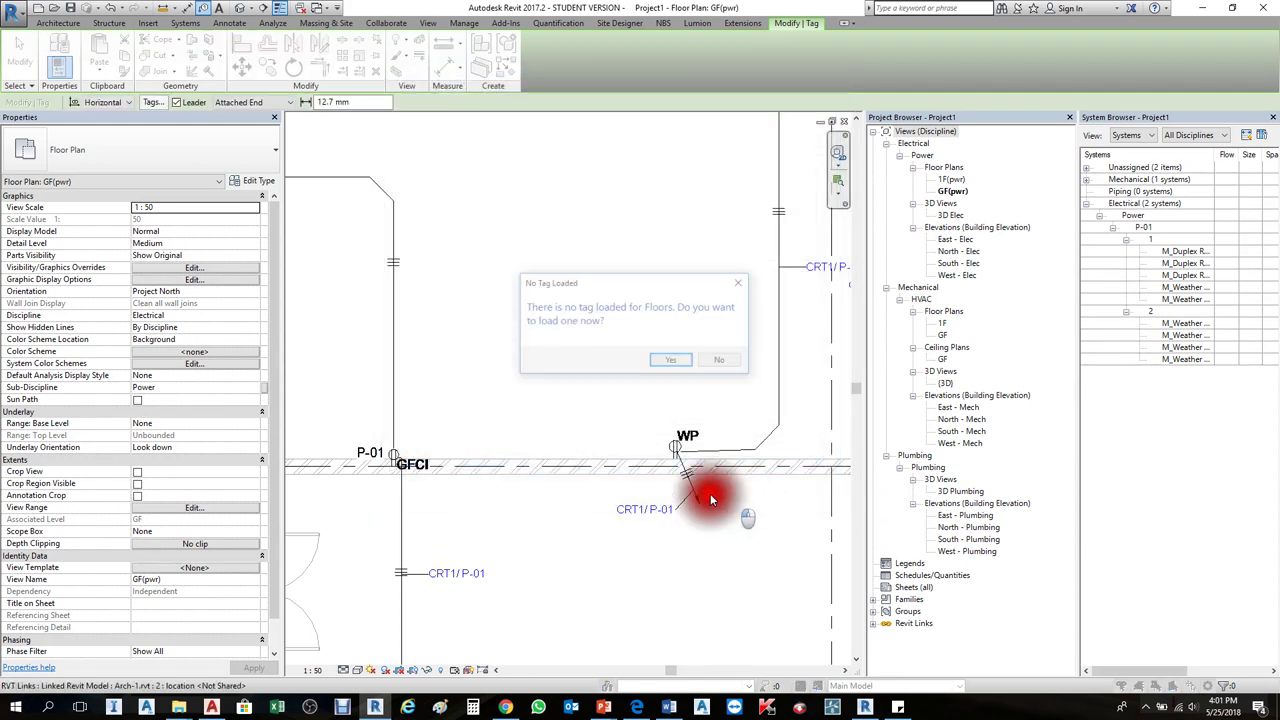
{"action": "left_click", "coordinate": [668, 494]}
{"action": "key", "text": "Escape"}
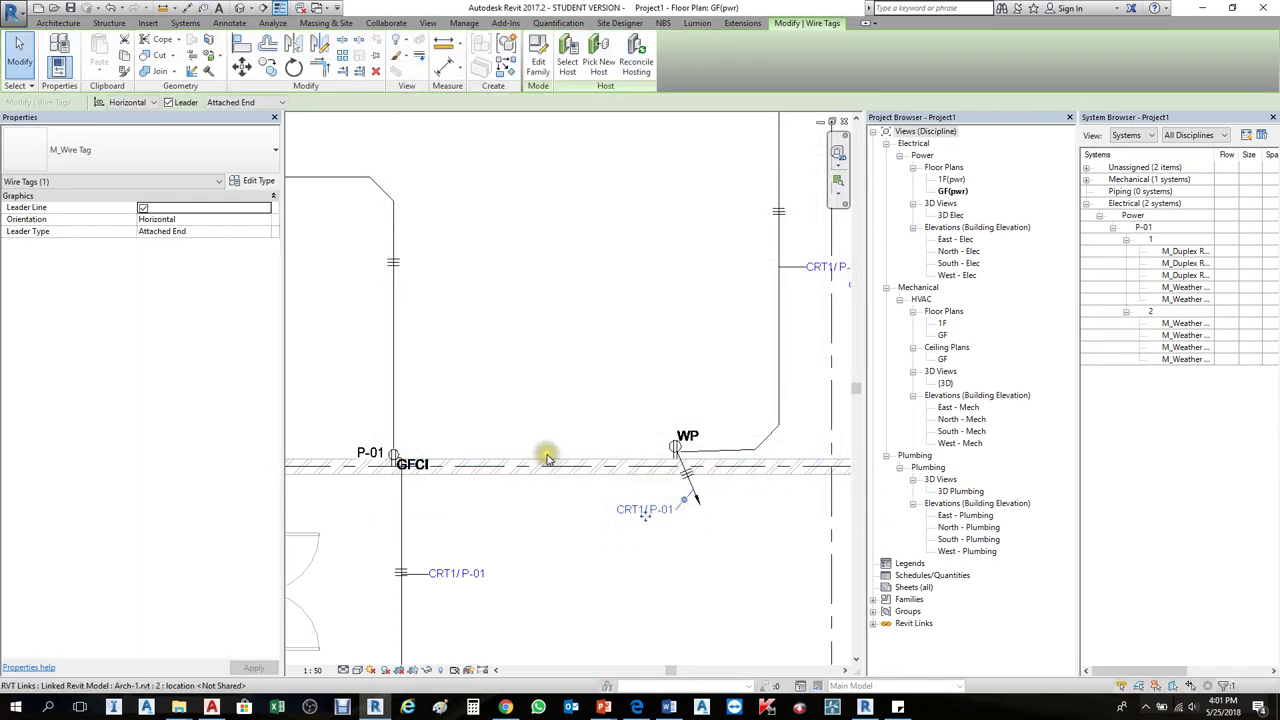
{"action": "left_click", "coordinate": [548, 458]}
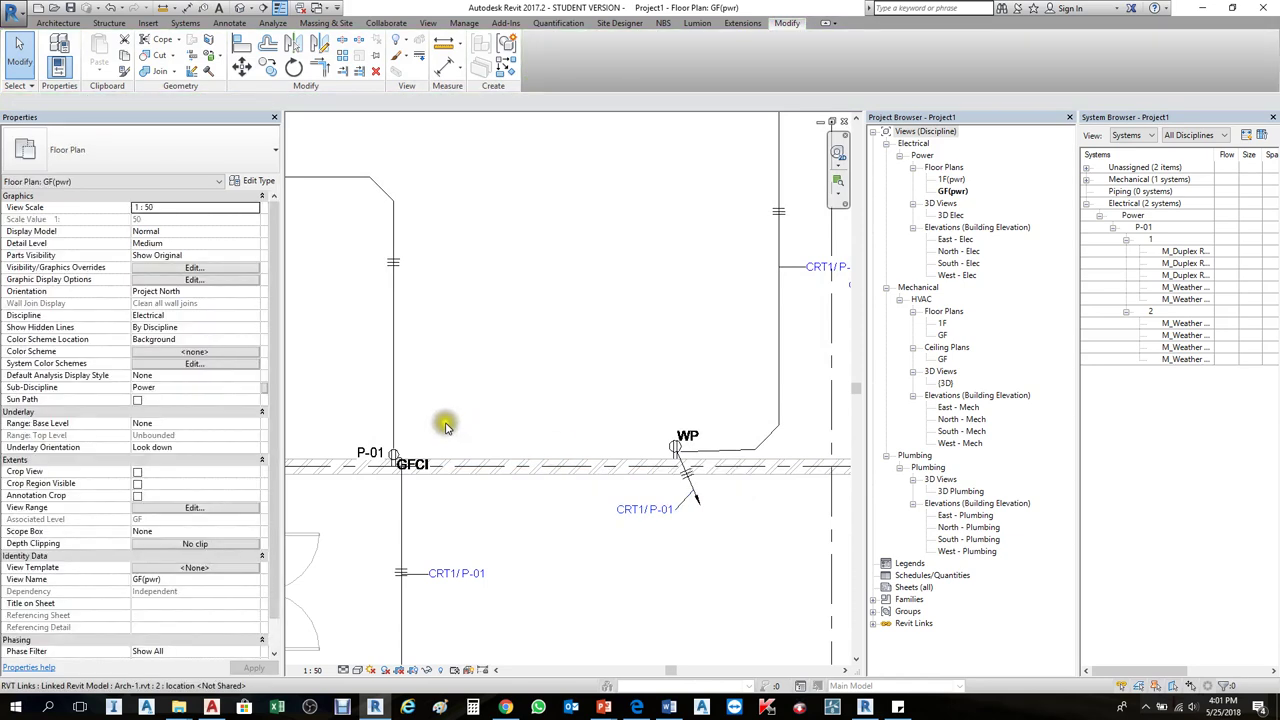
Step: Open the wire tag family for editing from the tag below the WP receptacle and select its label
{"action": "scroll", "coordinate": [455, 432], "scroll_direction": "down", "scroll_amount": 3}
{"action": "scroll", "coordinate": [492, 451], "scroll_direction": "up", "scroll_amount": 2}
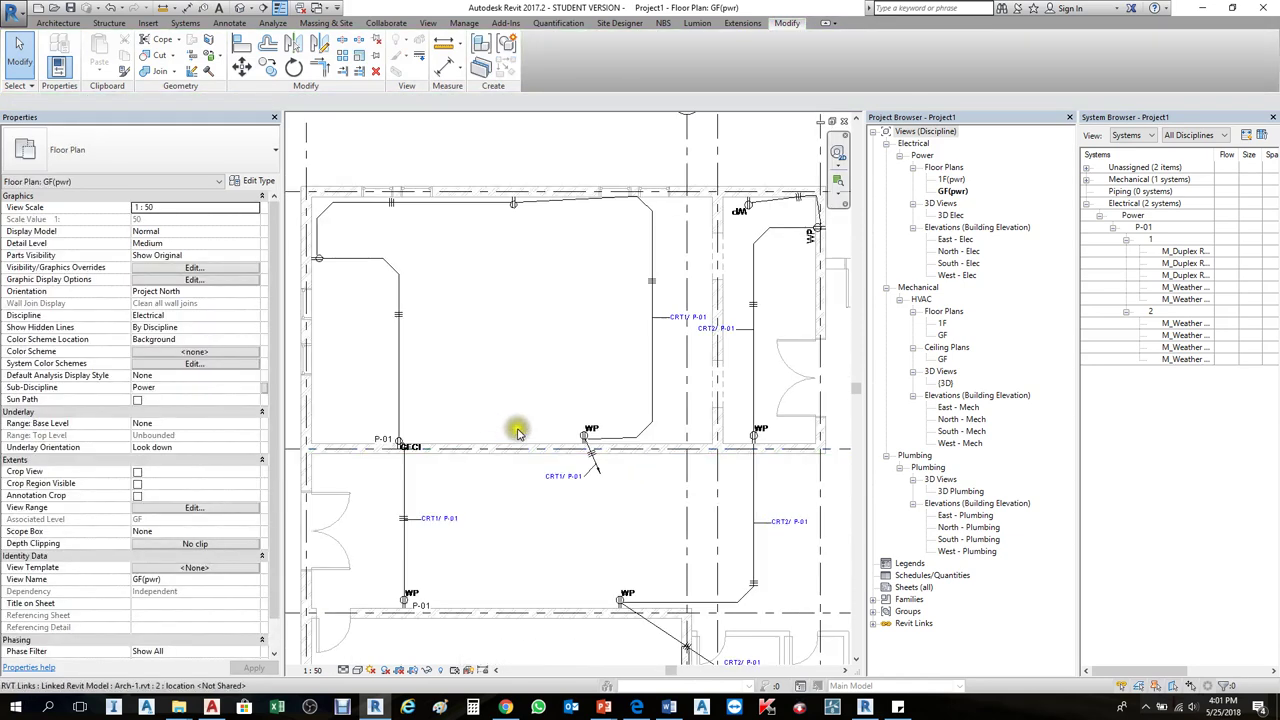
{"action": "left_click", "coordinate": [417, 410]}
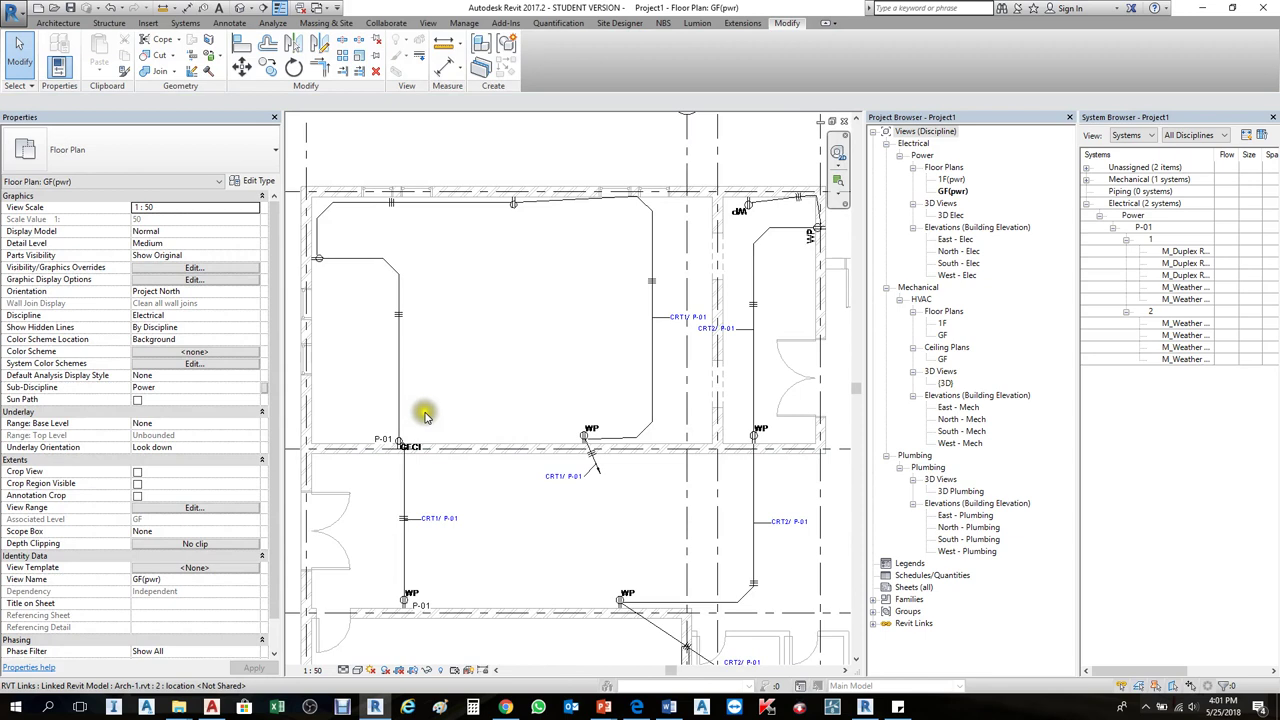
{"action": "scroll", "coordinate": [505, 468], "scroll_direction": "up", "scroll_amount": 2}
{"action": "left_click", "coordinate": [628, 474]}
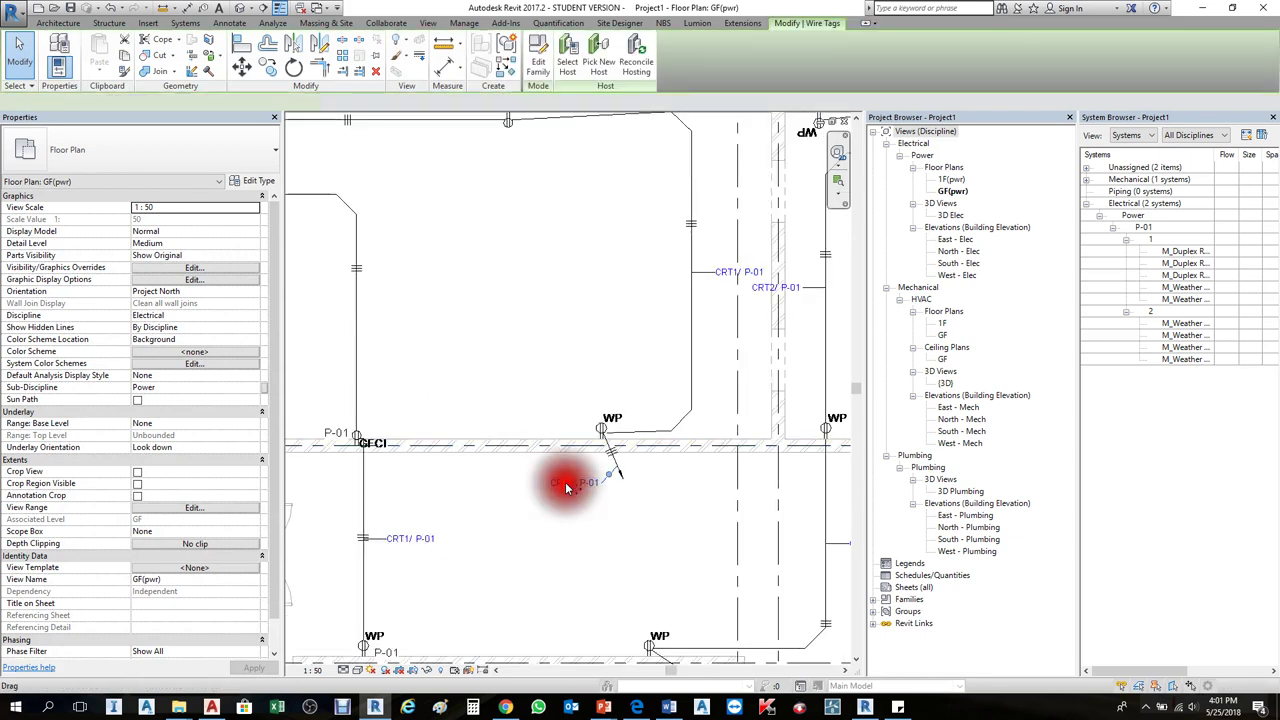
{"action": "left_click", "coordinate": [540, 60]}
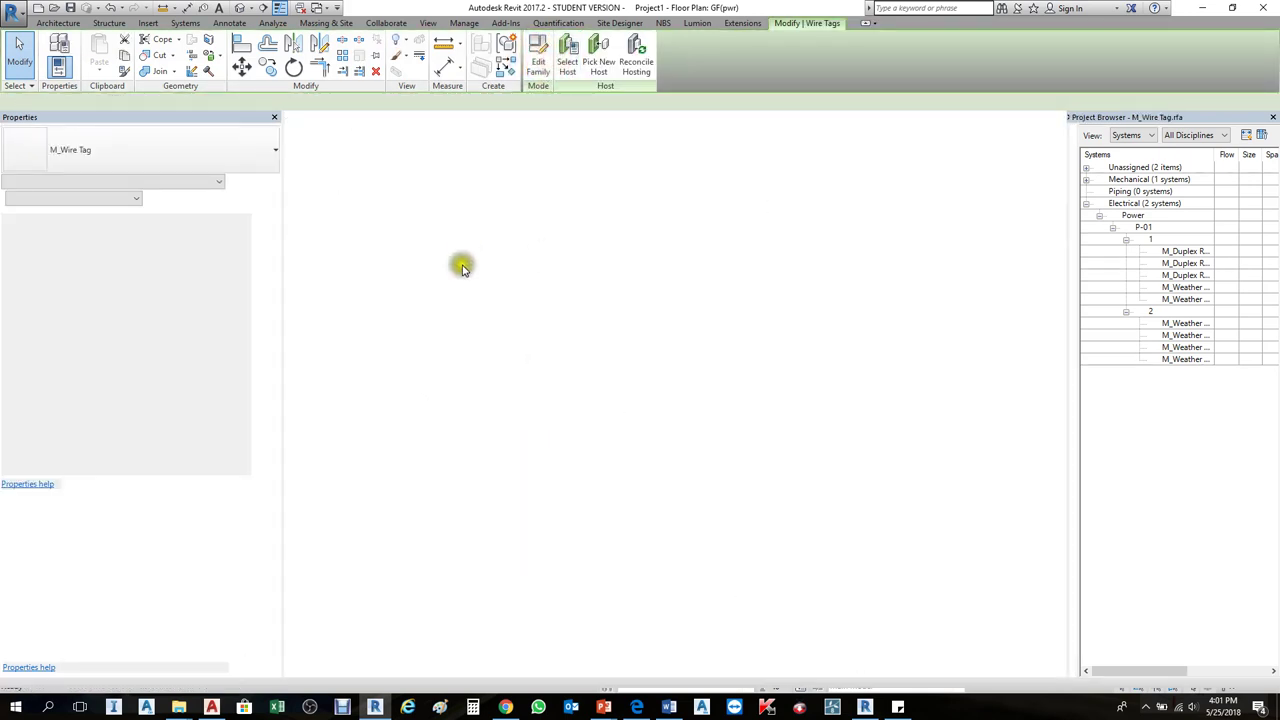
{"action": "left_click", "coordinate": [543, 370]}
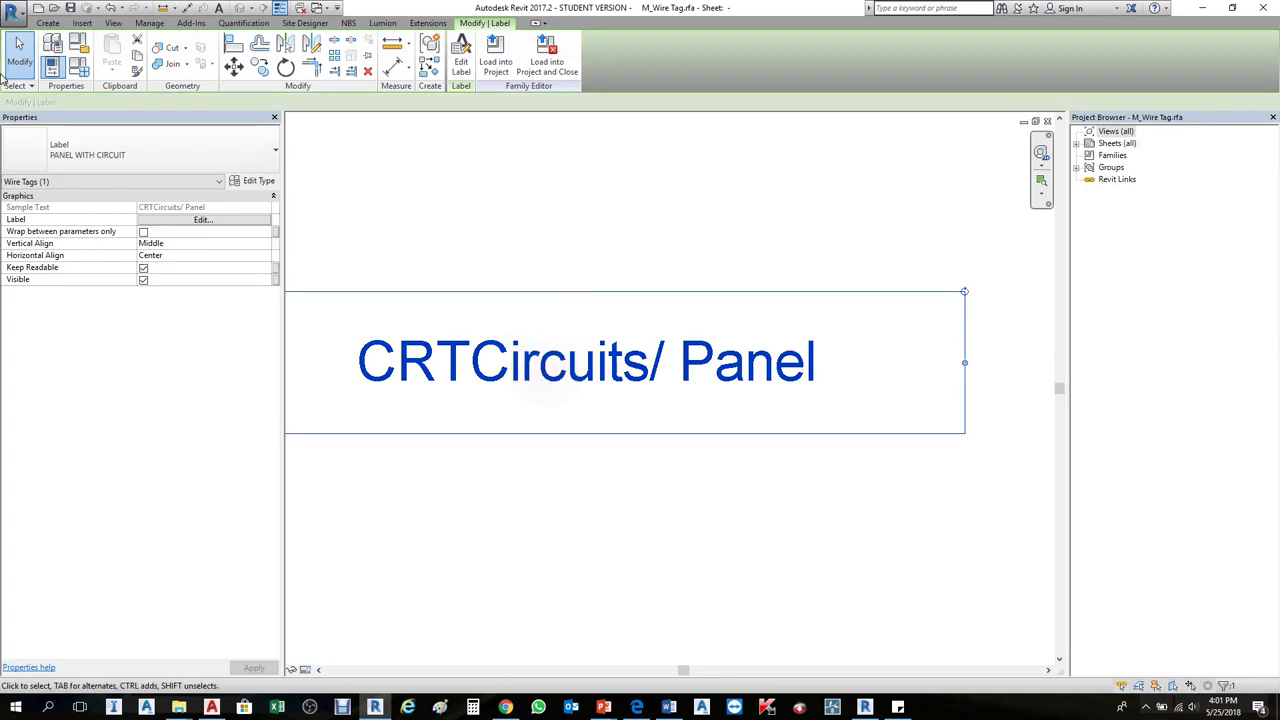
Step: Save the wire tag family as PANEL CIRCUIT in the PROJECT folder, load it into the project and return to the family
{"action": "left_click", "coordinate": [14, 12]}
{"action": "mouse_move", "coordinate": [26, 166]}
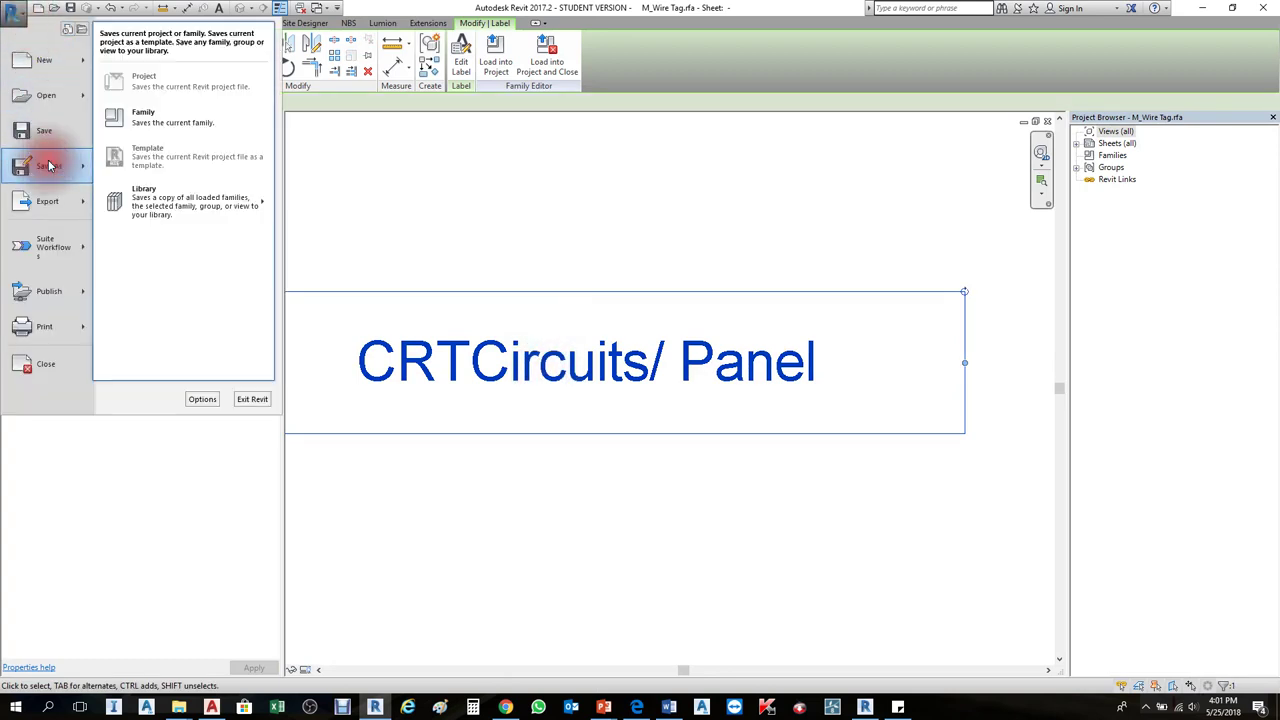
{"action": "left_click", "coordinate": [168, 122]}
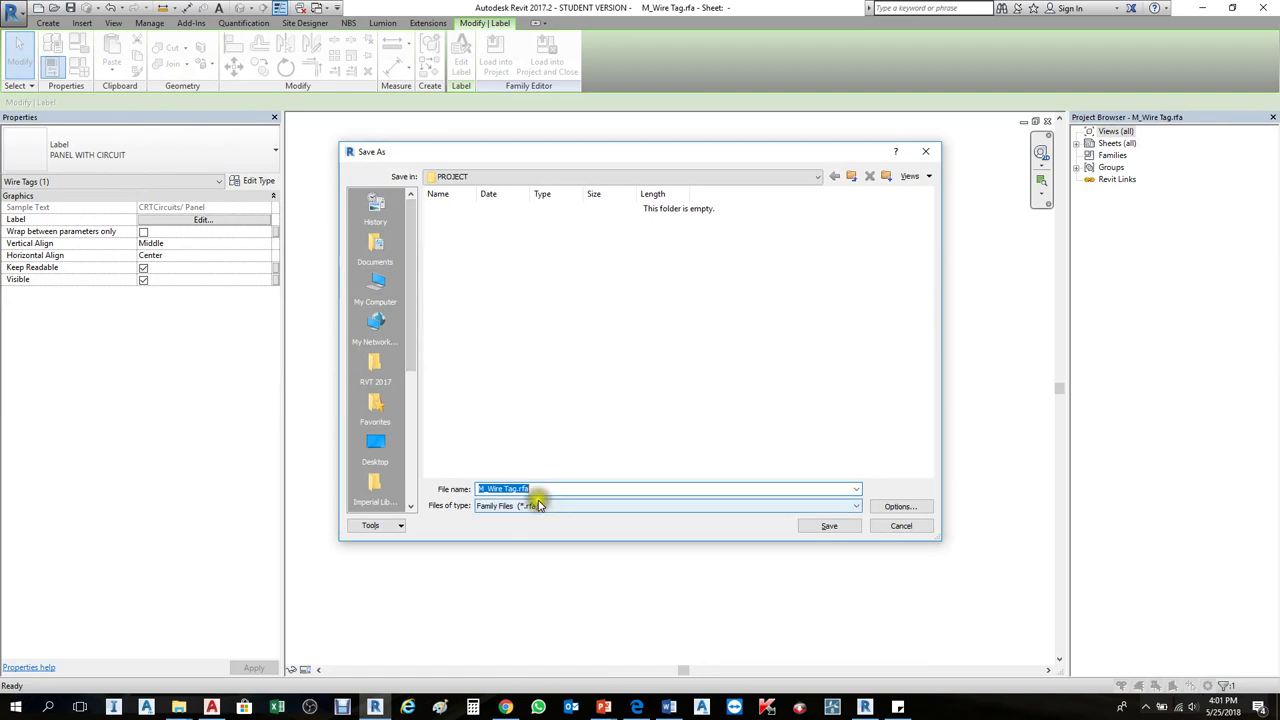
{"action": "left_click", "coordinate": [541, 488]}
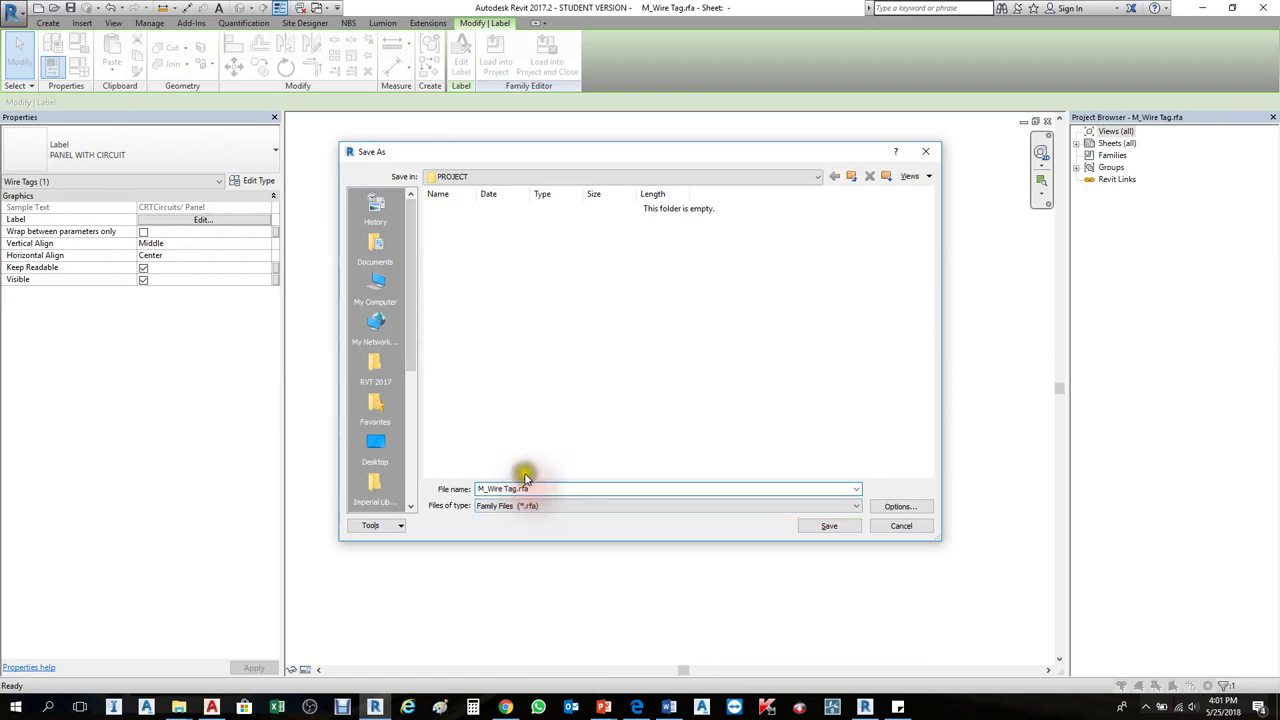
{"action": "left_click_drag", "start_coordinate": [630, 153], "coordinate": [760, 177]}
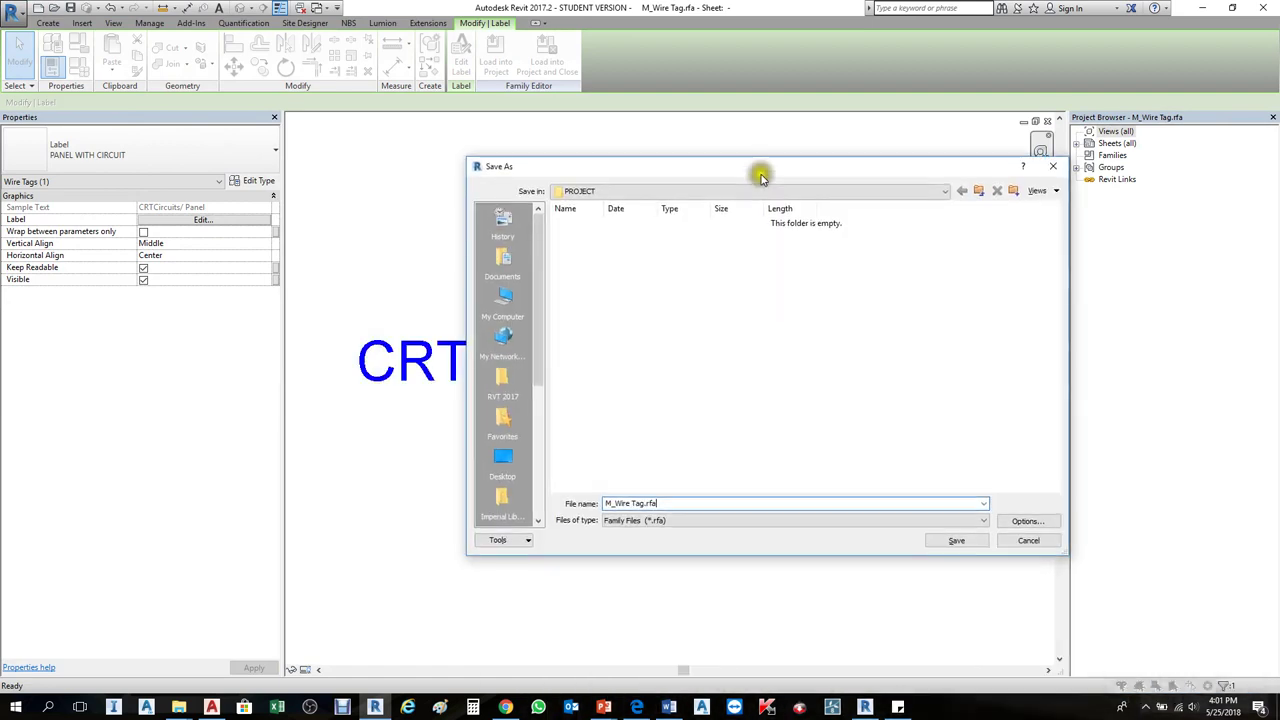
{"action": "left_click", "coordinate": [515, 500]}
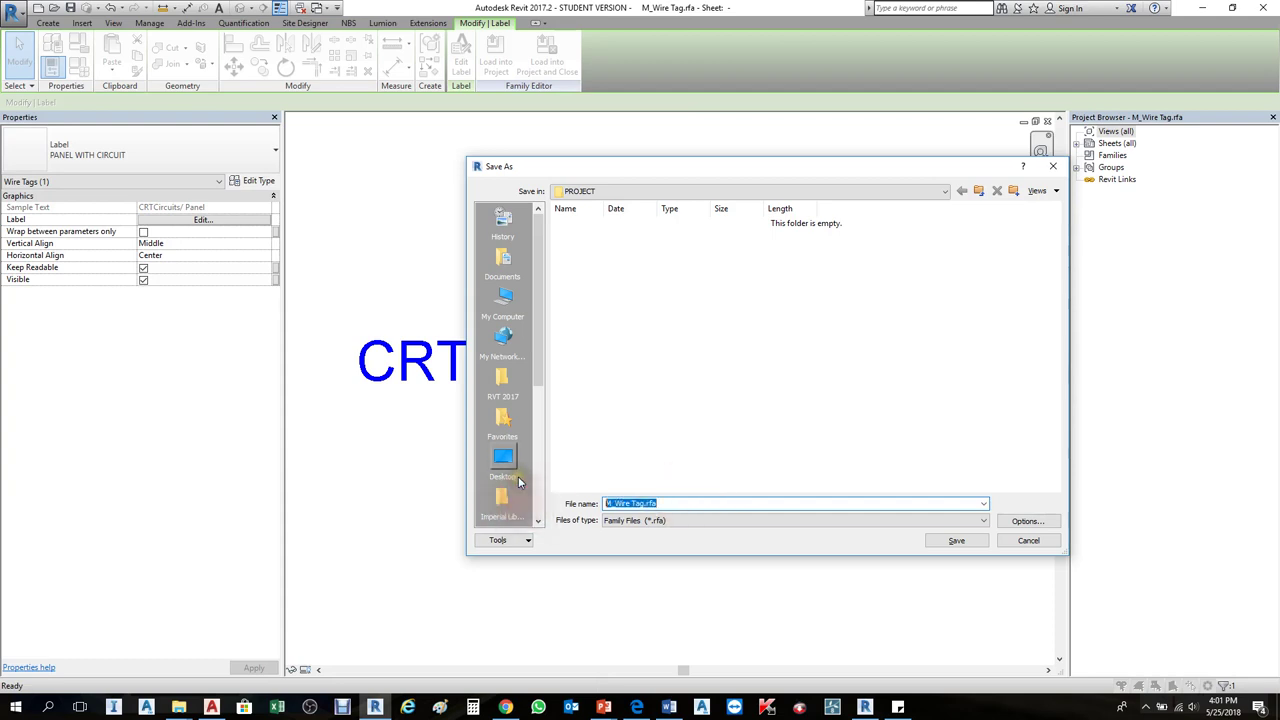
{"action": "type", "text": "PANE"}
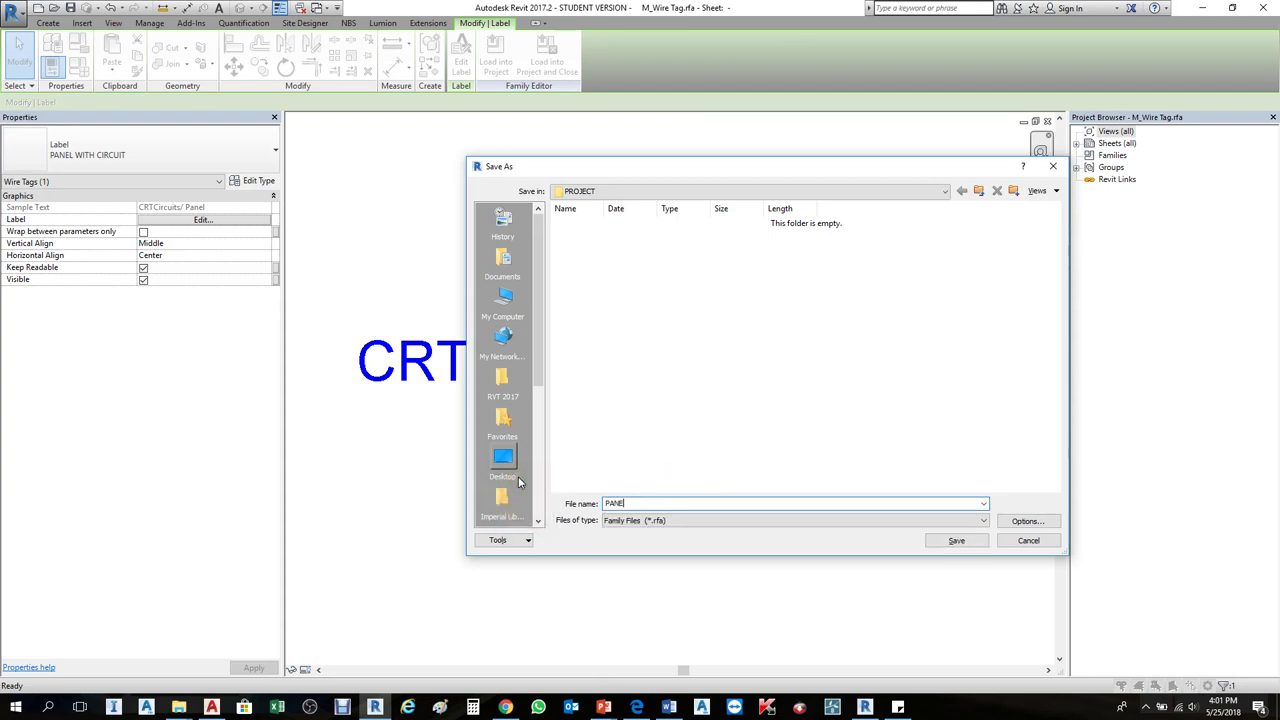
{"action": "type", "text": "L CIRCUIT"}
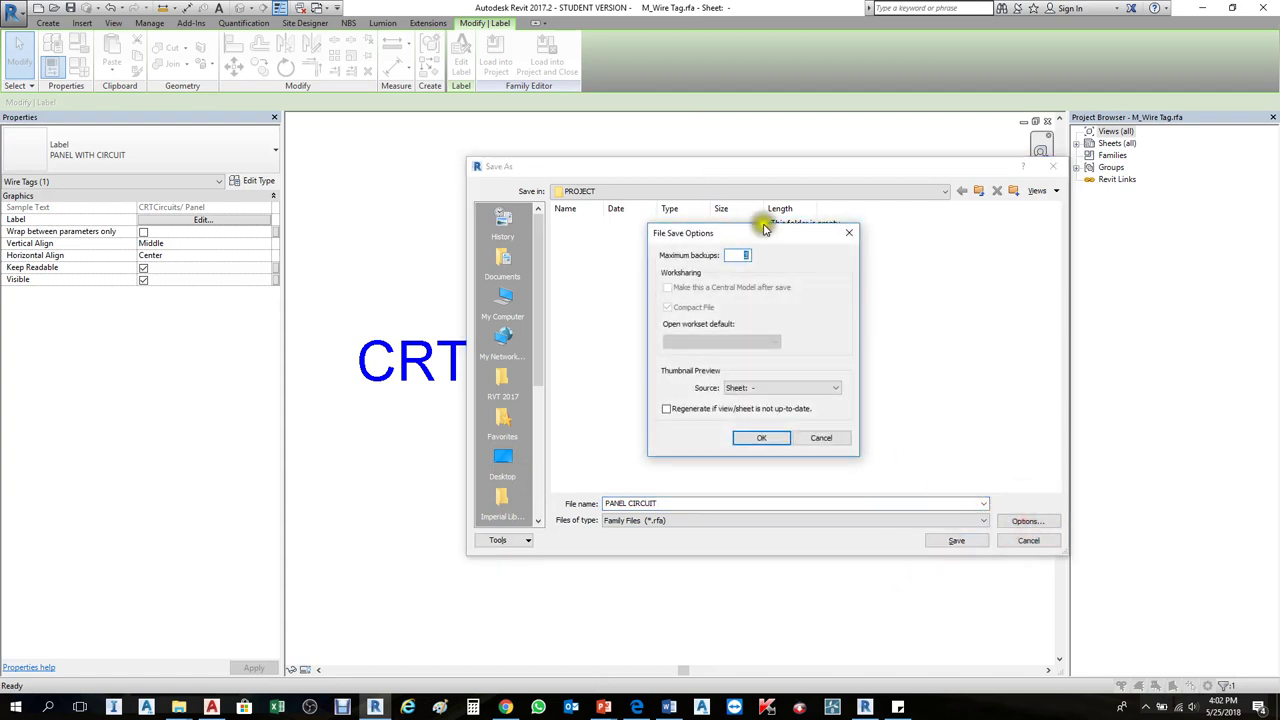
{"action": "left_click", "coordinate": [758, 438]}
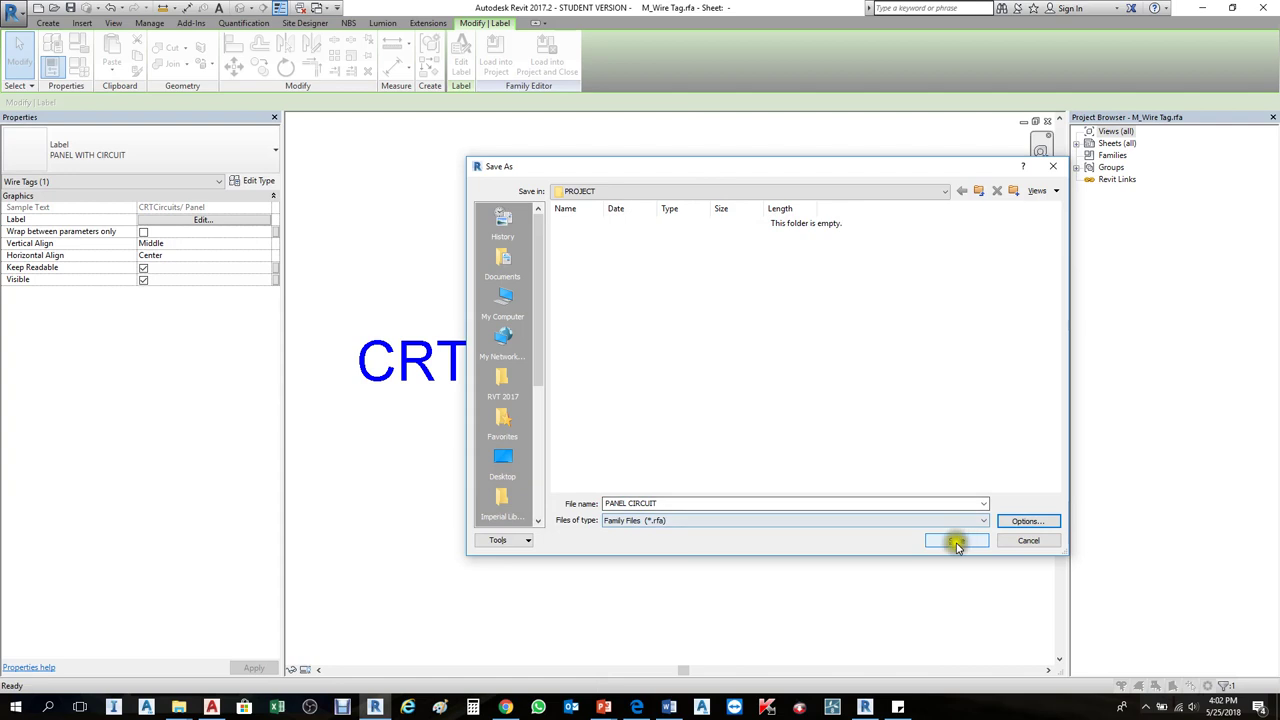
{"action": "left_click", "coordinate": [954, 540]}
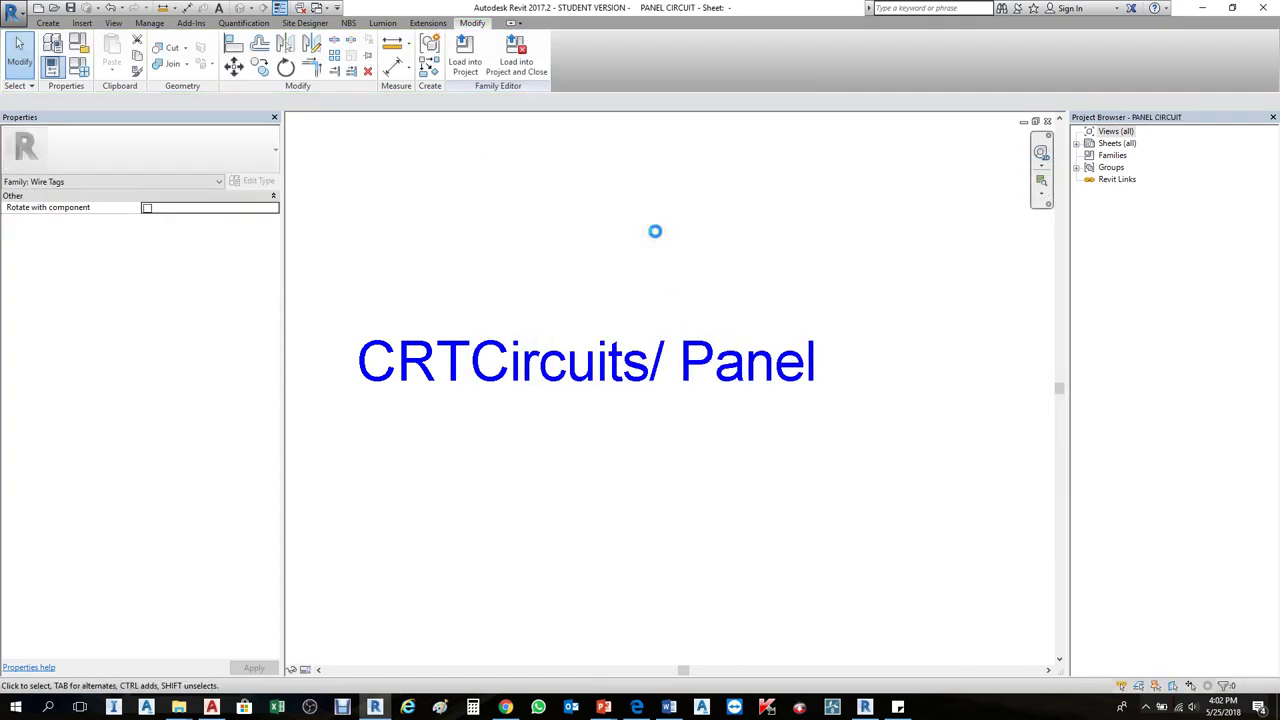
{"action": "left_click", "coordinate": [464, 55]}
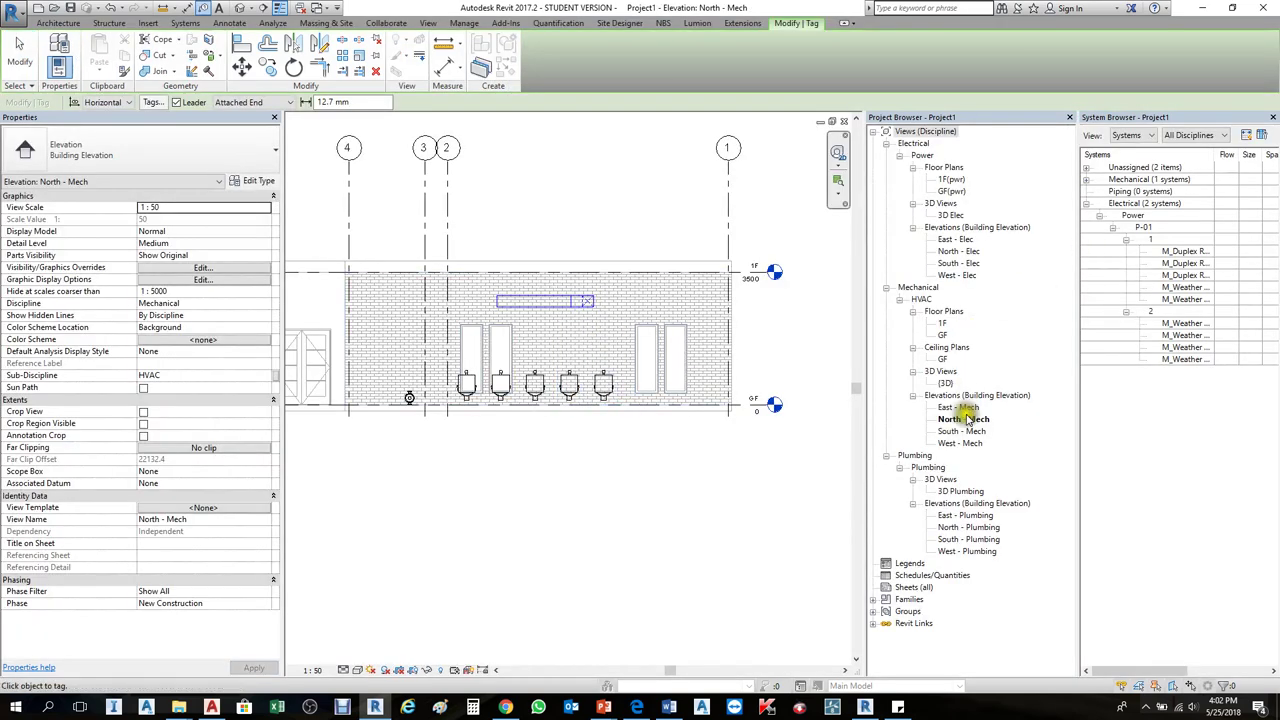
{"action": "left_click", "coordinate": [843, 121]}
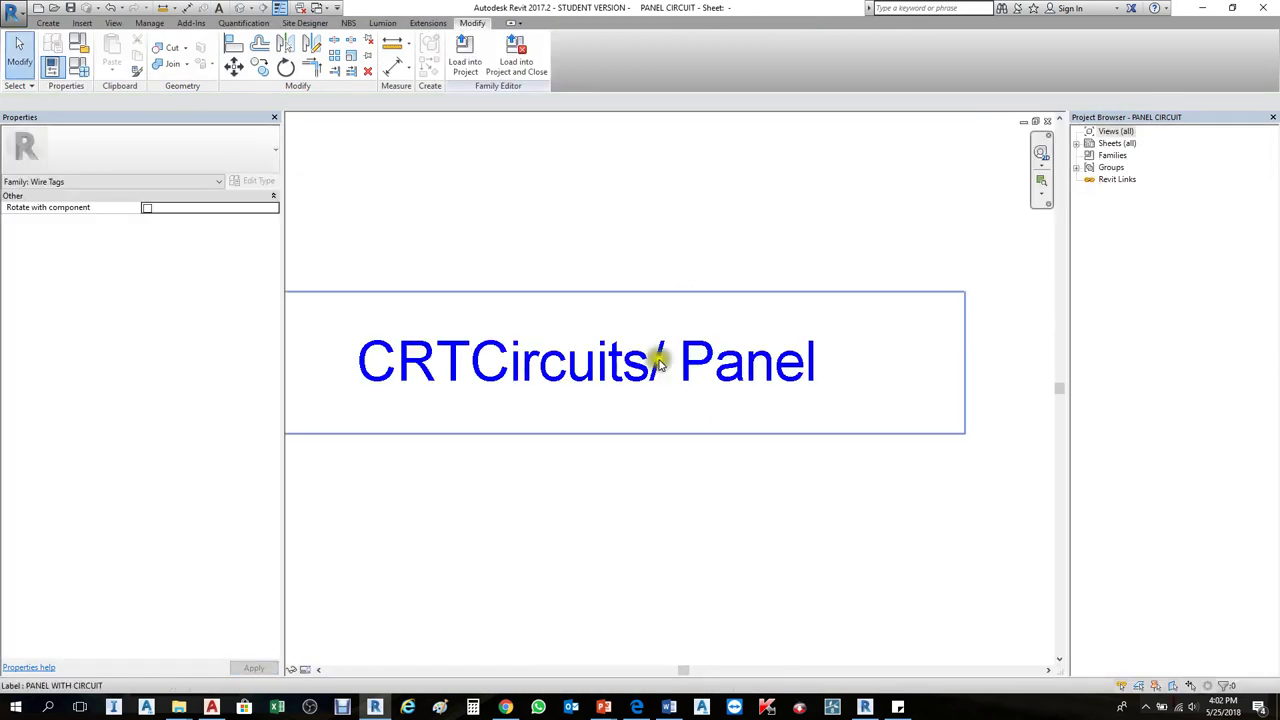
Step: Change the wire tag label's type to CIRCUIT NO
{"action": "left_click", "coordinate": [640, 380]}
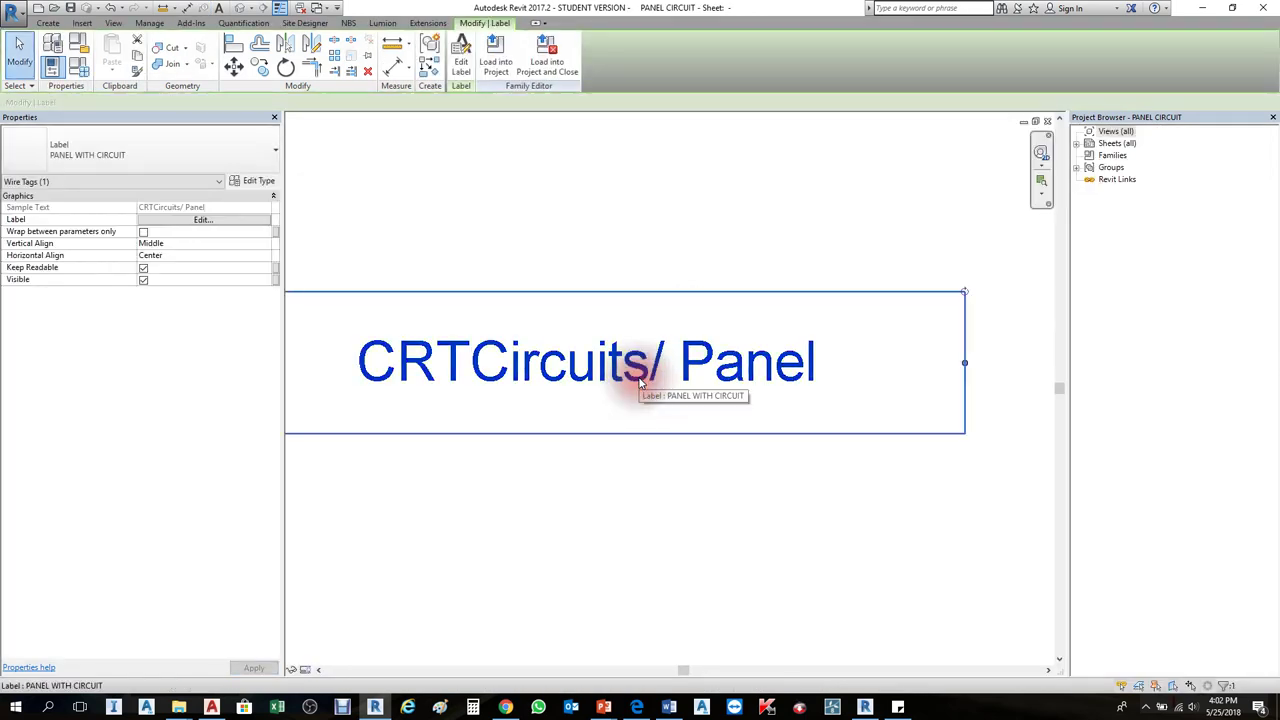
{"action": "left_click", "coordinate": [262, 180]}
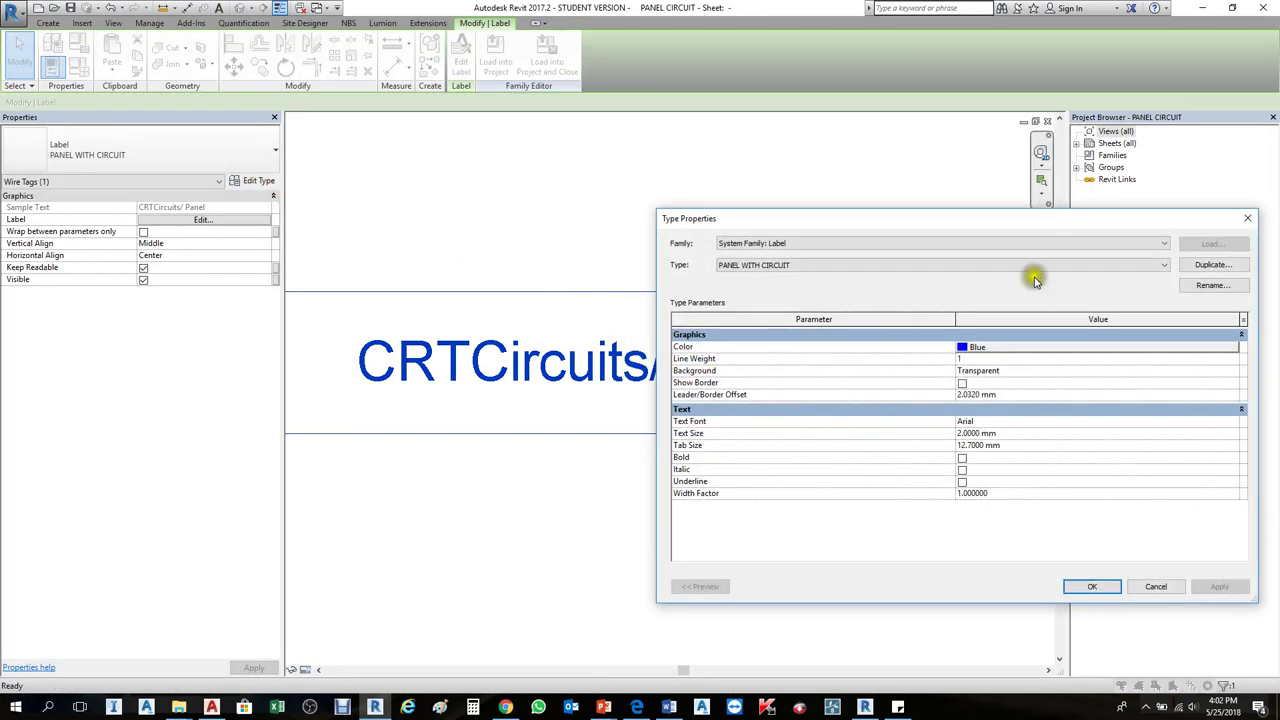
{"action": "left_click", "coordinate": [1070, 266]}
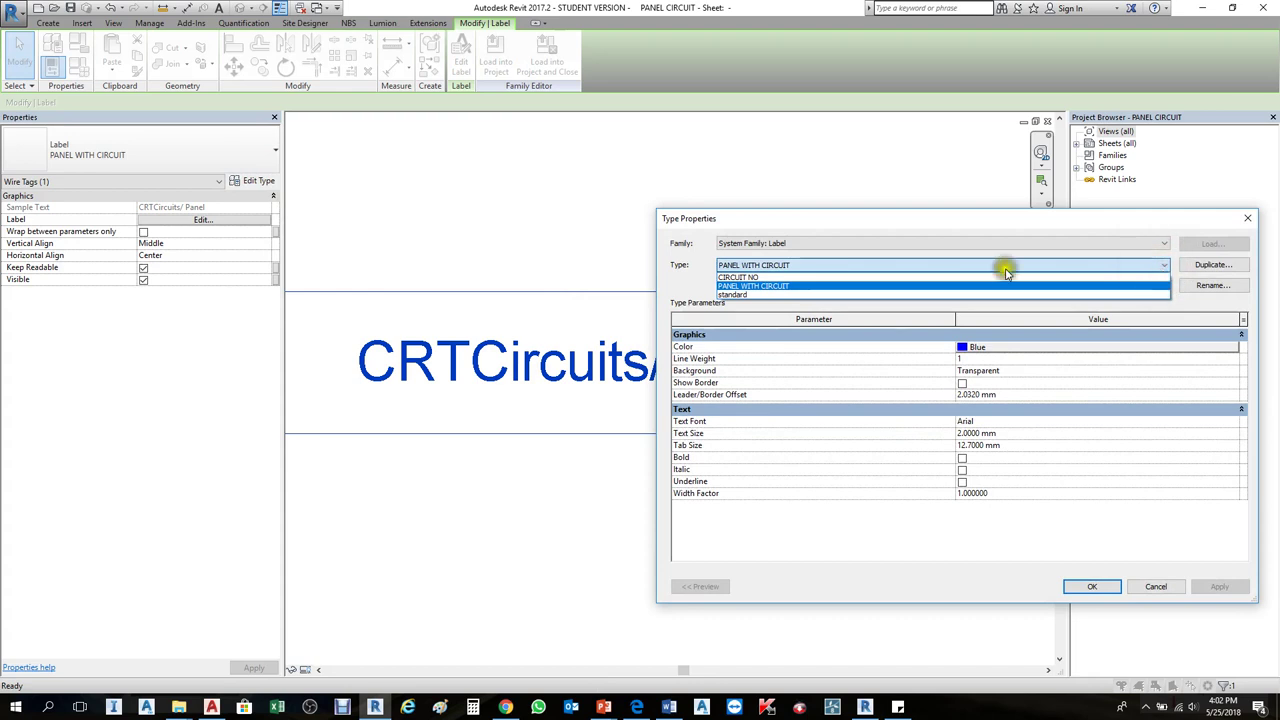
{"action": "left_click", "coordinate": [760, 277]}
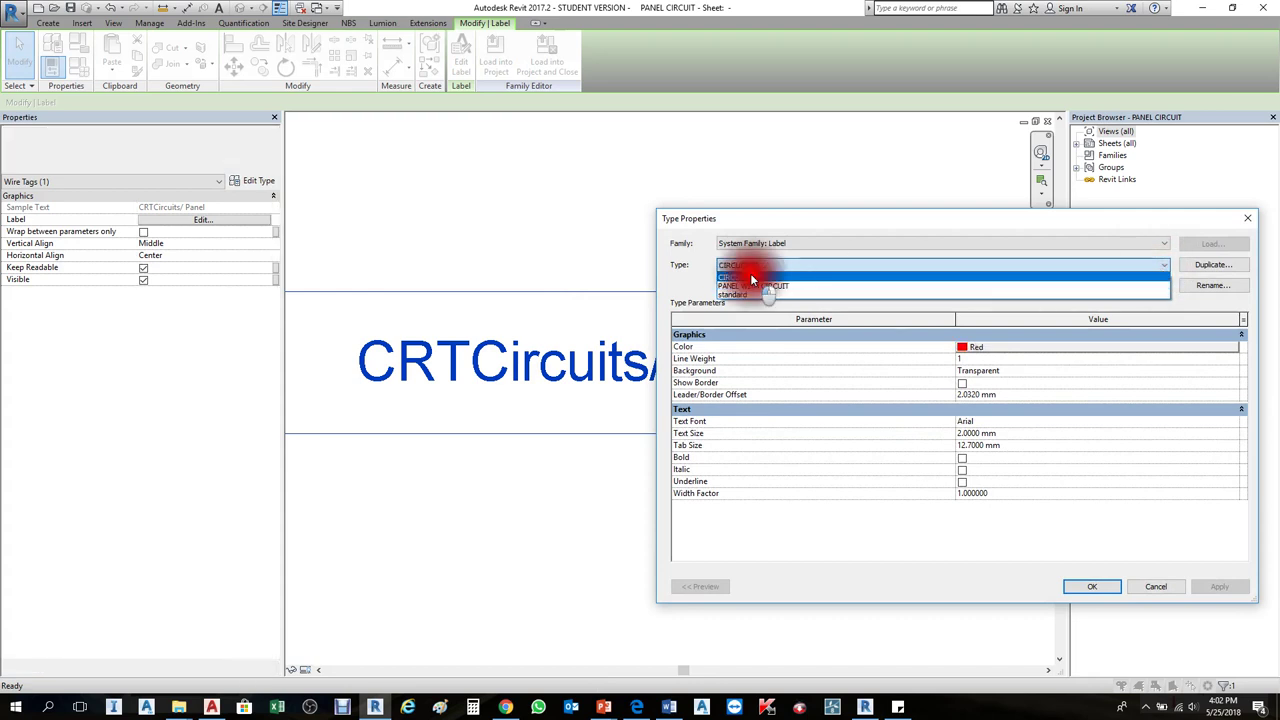
{"action": "left_click", "coordinate": [1093, 587]}
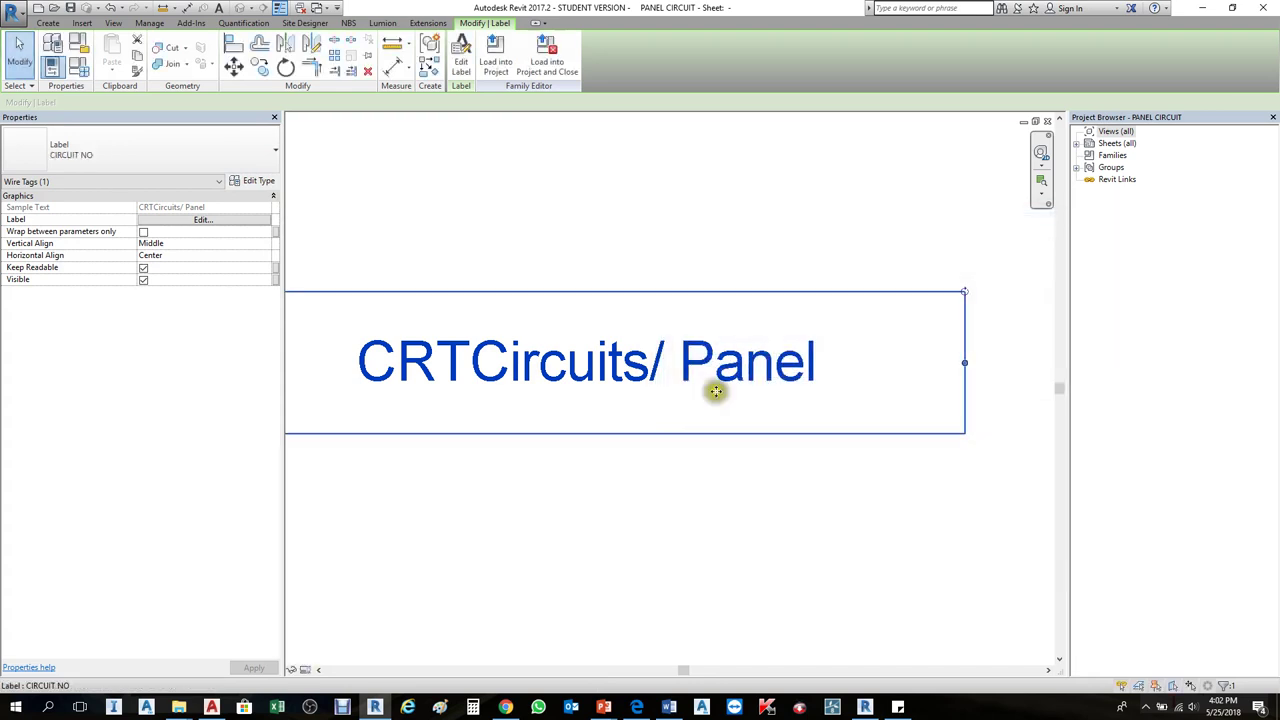
Step: Remove the Panel parameter from the label and clear the "/" suffix of the Circuits parameter
{"action": "left_click", "coordinate": [461, 55]}
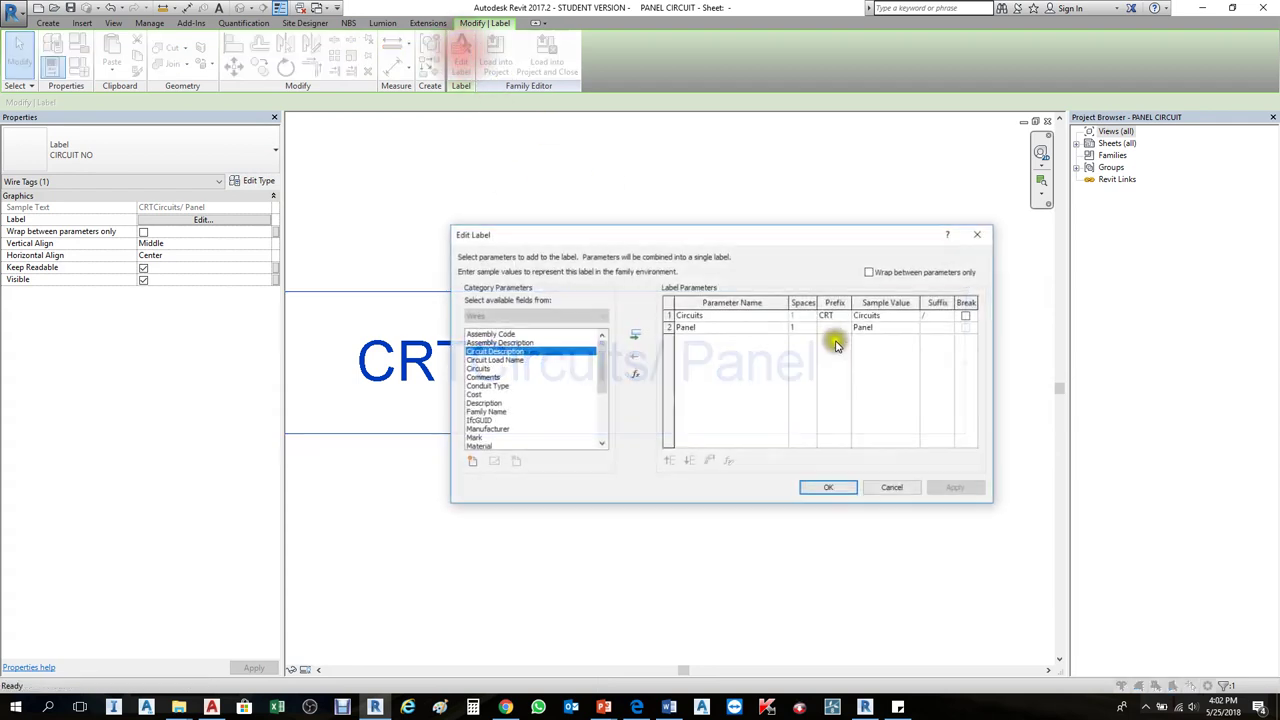
{"action": "left_click", "coordinate": [705, 328]}
{"action": "left_click", "coordinate": [634, 354]}
{"action": "left_click", "coordinate": [820, 488]}
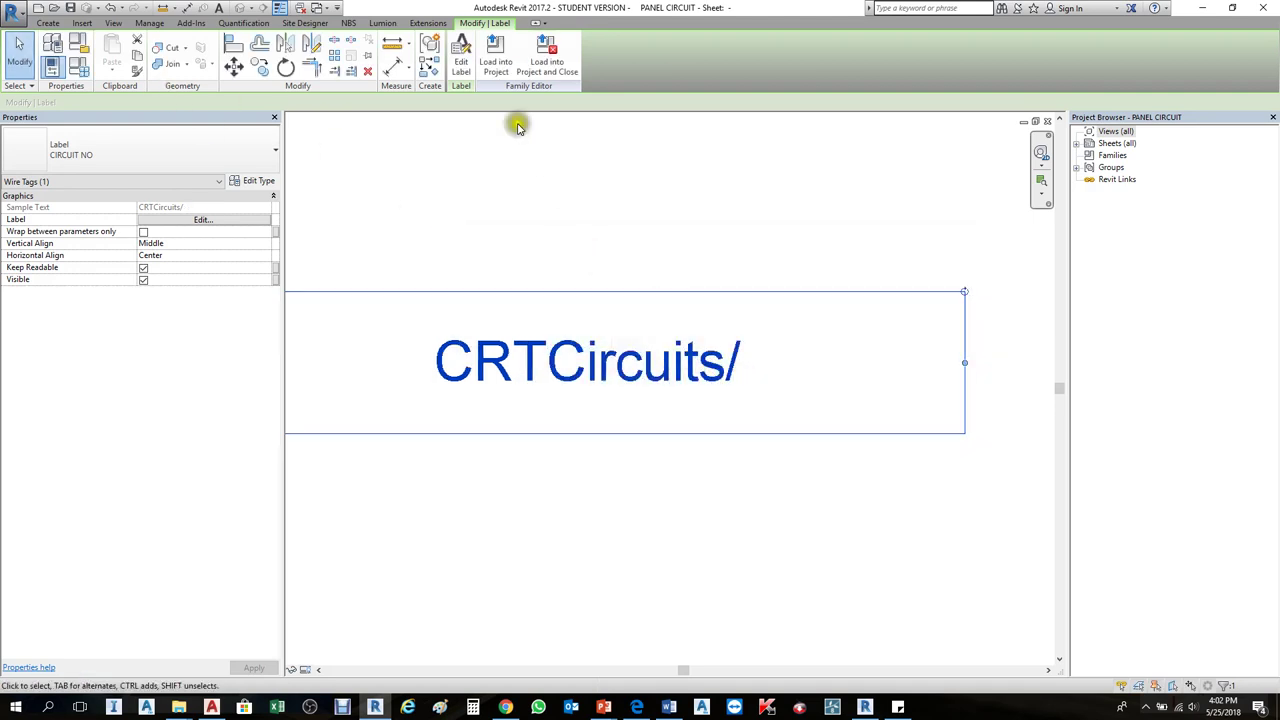
{"action": "left_click", "coordinate": [461, 55]}
{"action": "left_click", "coordinate": [940, 315]}
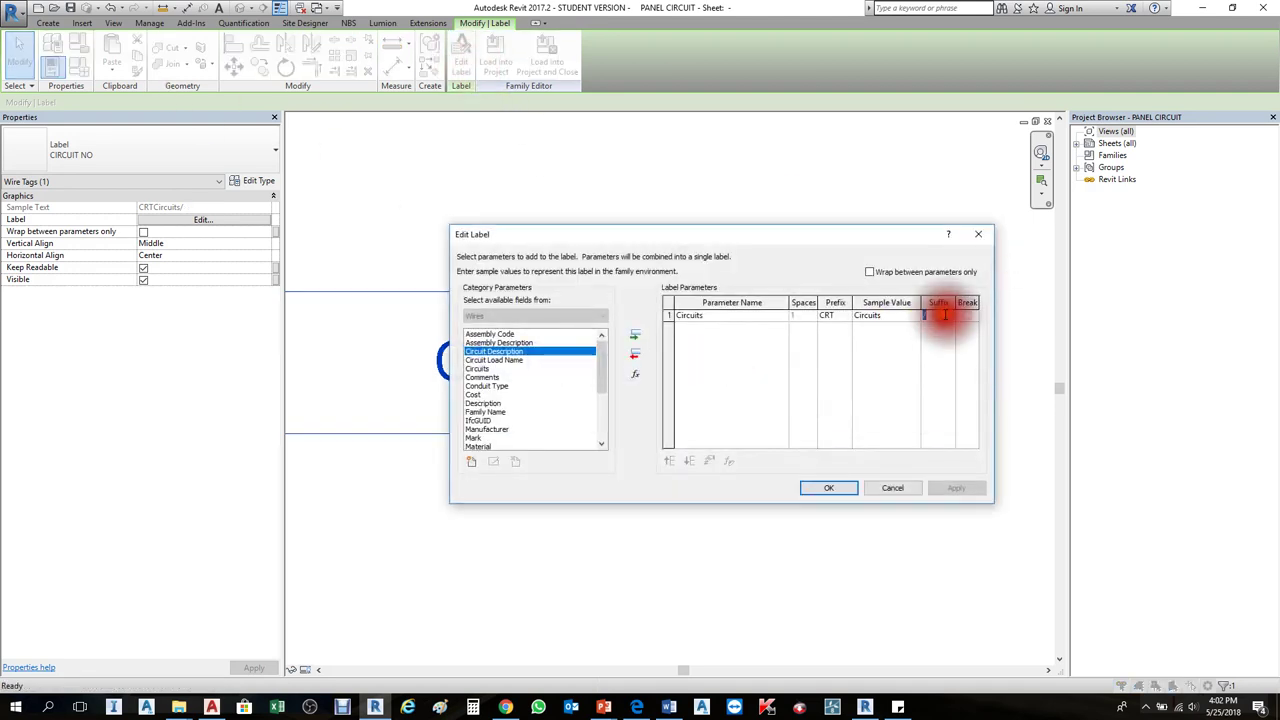
{"action": "left_click", "coordinate": [833, 488]}
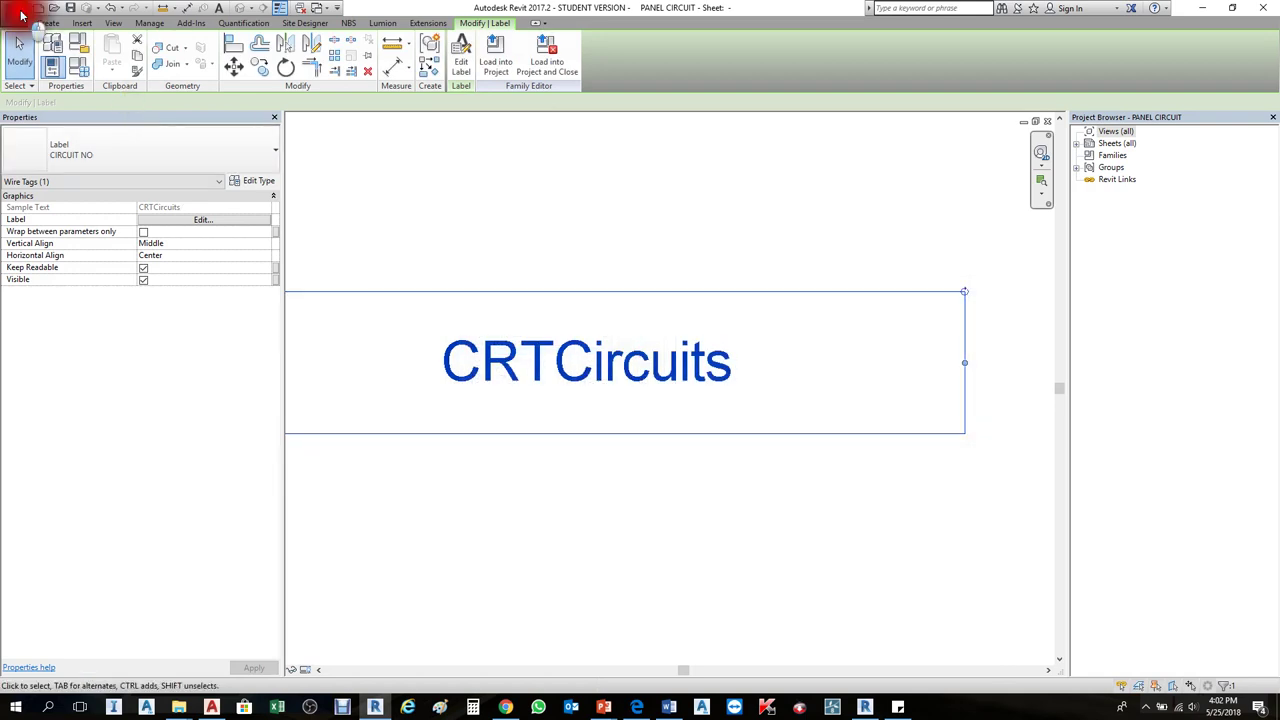
Step: Save the circuit-only wire tag family as CIRCUIT NO in the PROJECT folder and close it
{"action": "left_click", "coordinate": [22, 14]}
{"action": "mouse_move", "coordinate": [49, 166]}
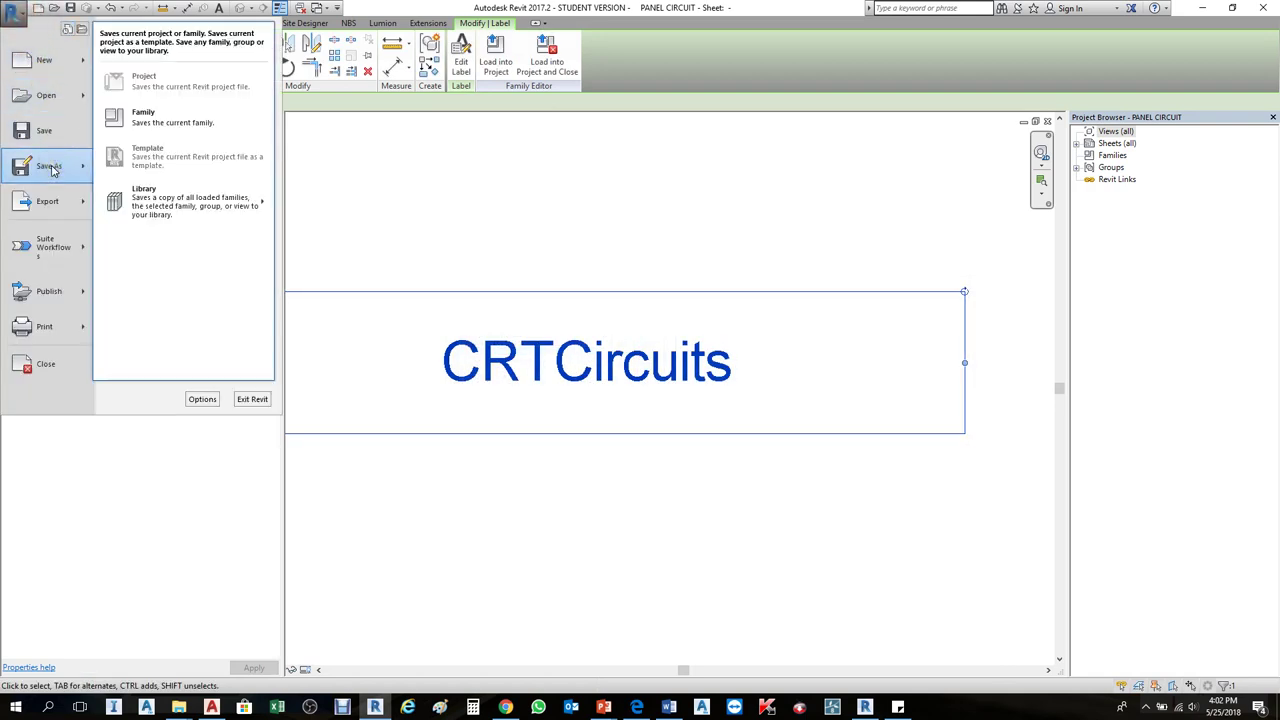
{"action": "left_click", "coordinate": [146, 125]}
{"action": "left_click_drag", "start_coordinate": [637, 182], "coordinate": [889, 206]}
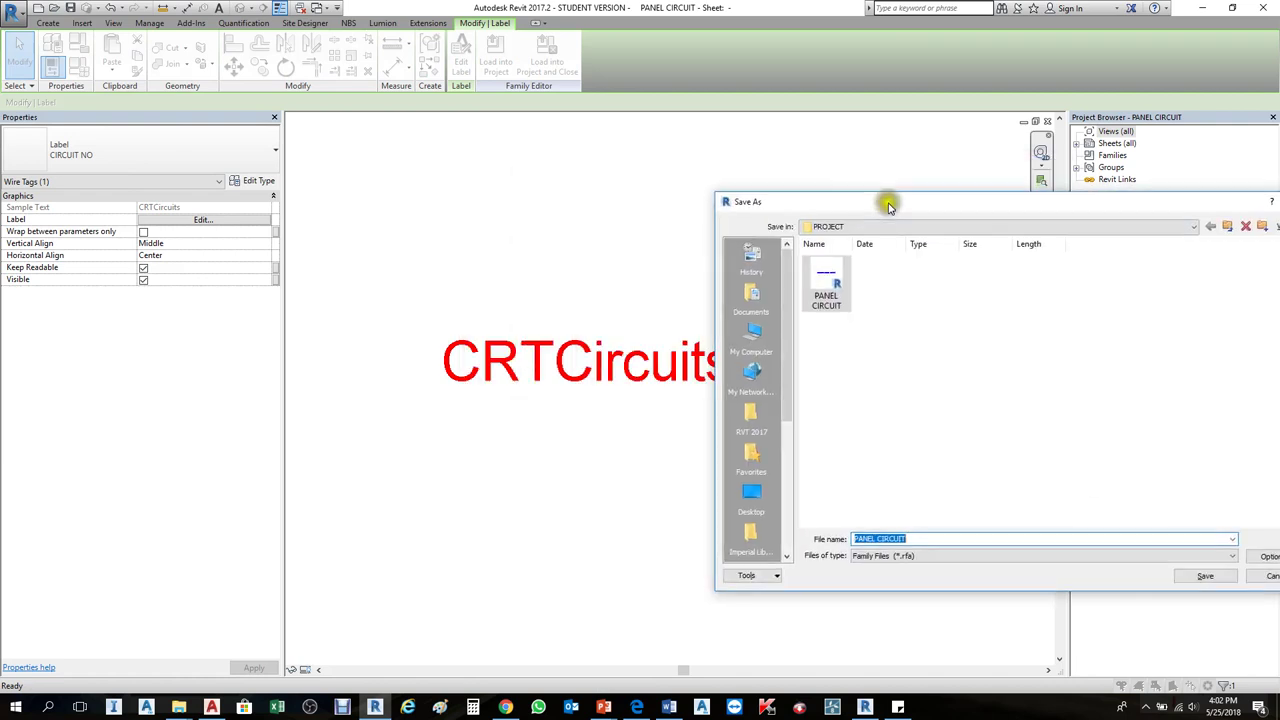
{"action": "left_click_drag", "start_coordinate": [886, 540], "coordinate": [808, 540]}
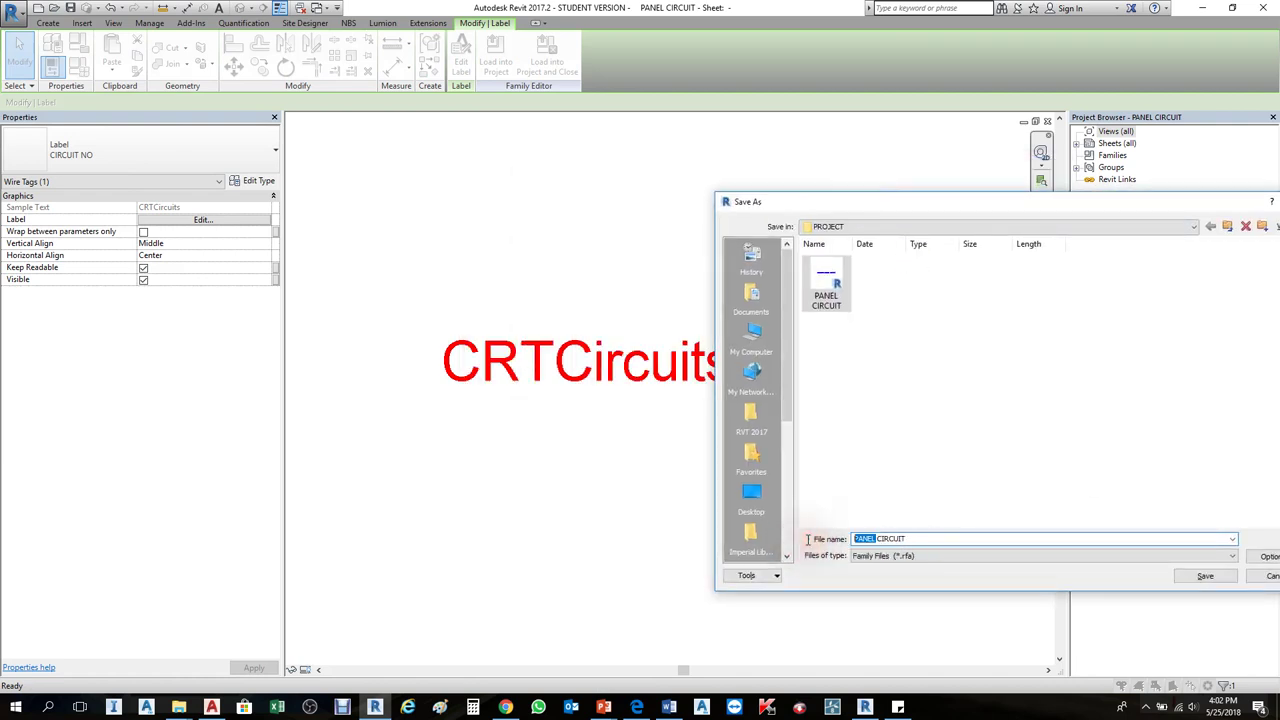
{"action": "left_click", "coordinate": [949, 538]}
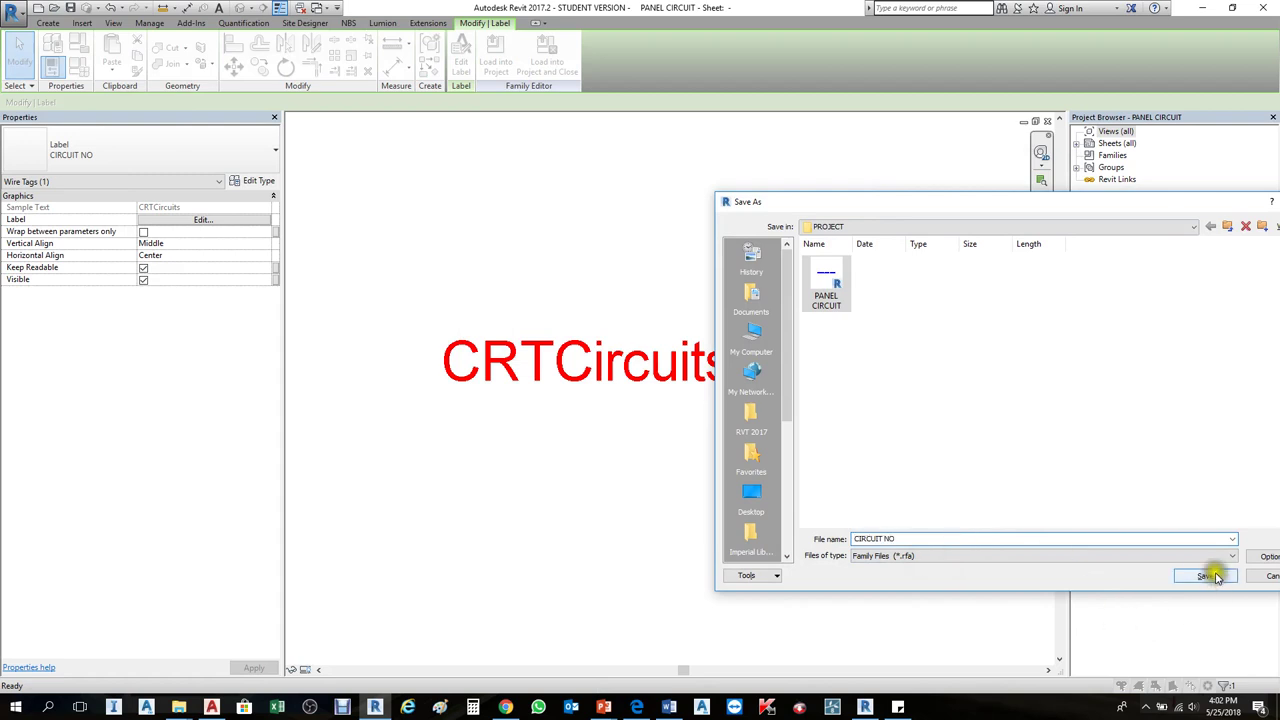
{"action": "left_click_drag", "start_coordinate": [1110, 208], "coordinate": [995, 207]}
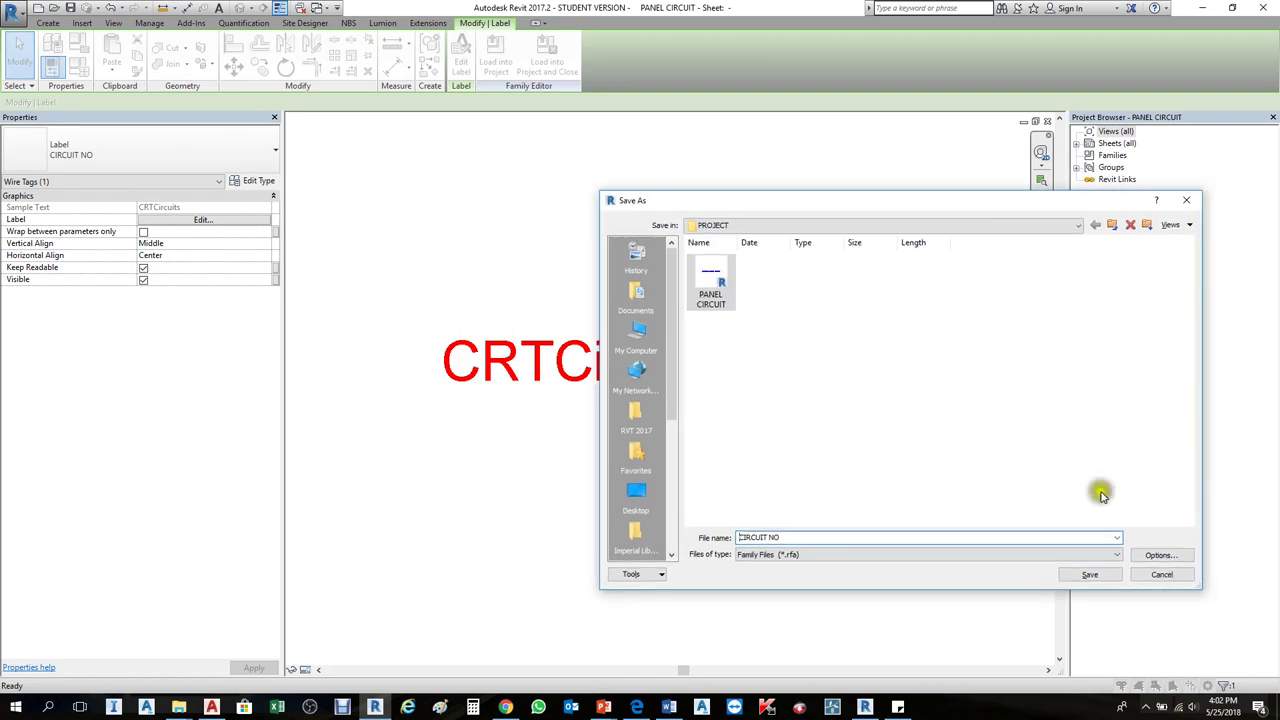
{"action": "left_click", "coordinate": [1088, 574]}
{"action": "left_click", "coordinate": [880, 132]}
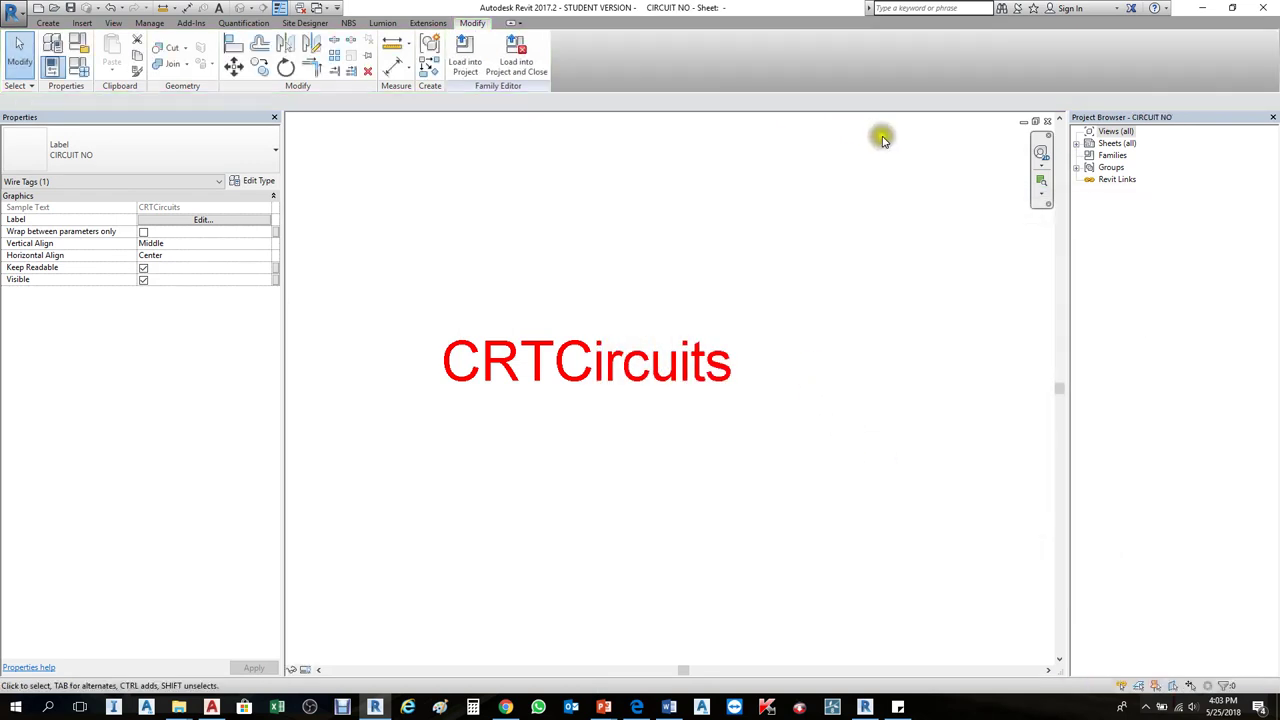
{"action": "left_click", "coordinate": [1047, 121]}
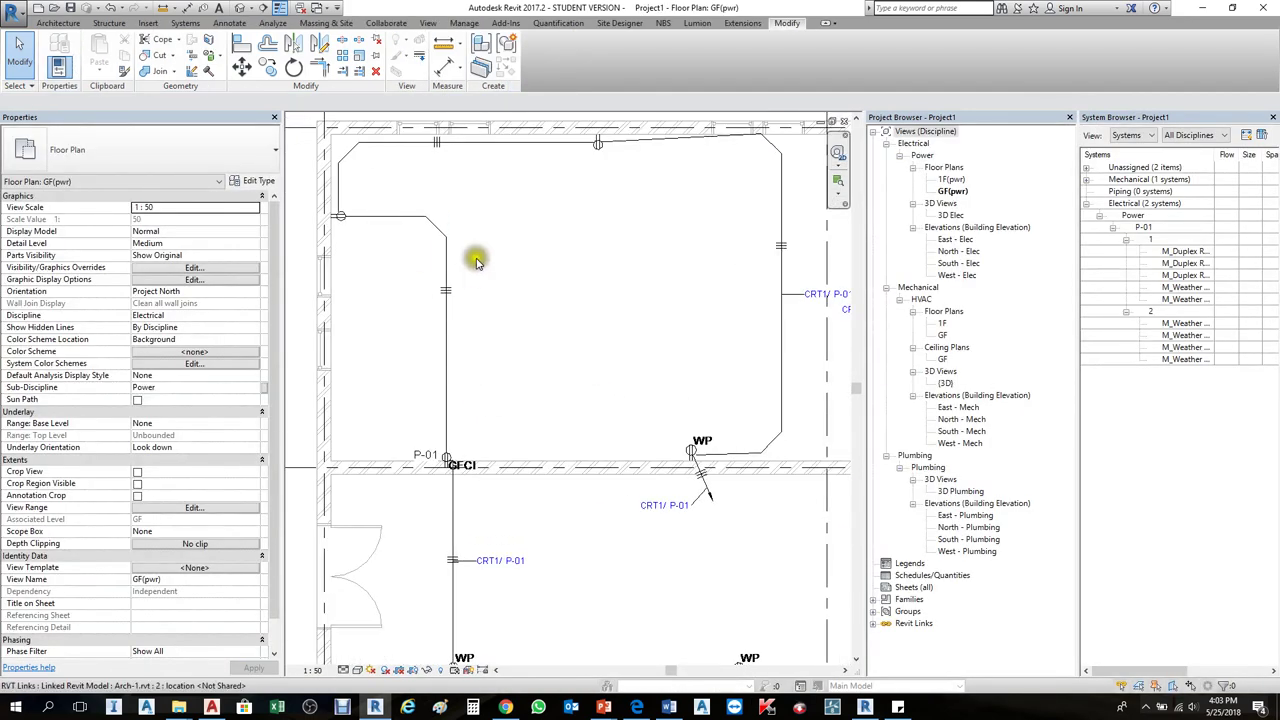
Step: Start tagging by category in the GF(pwr) plan and set the loaded tag for the Wires category to M_Wire Tag
{"action": "key", "text": "t"}
{"action": "key", "text": "g"}
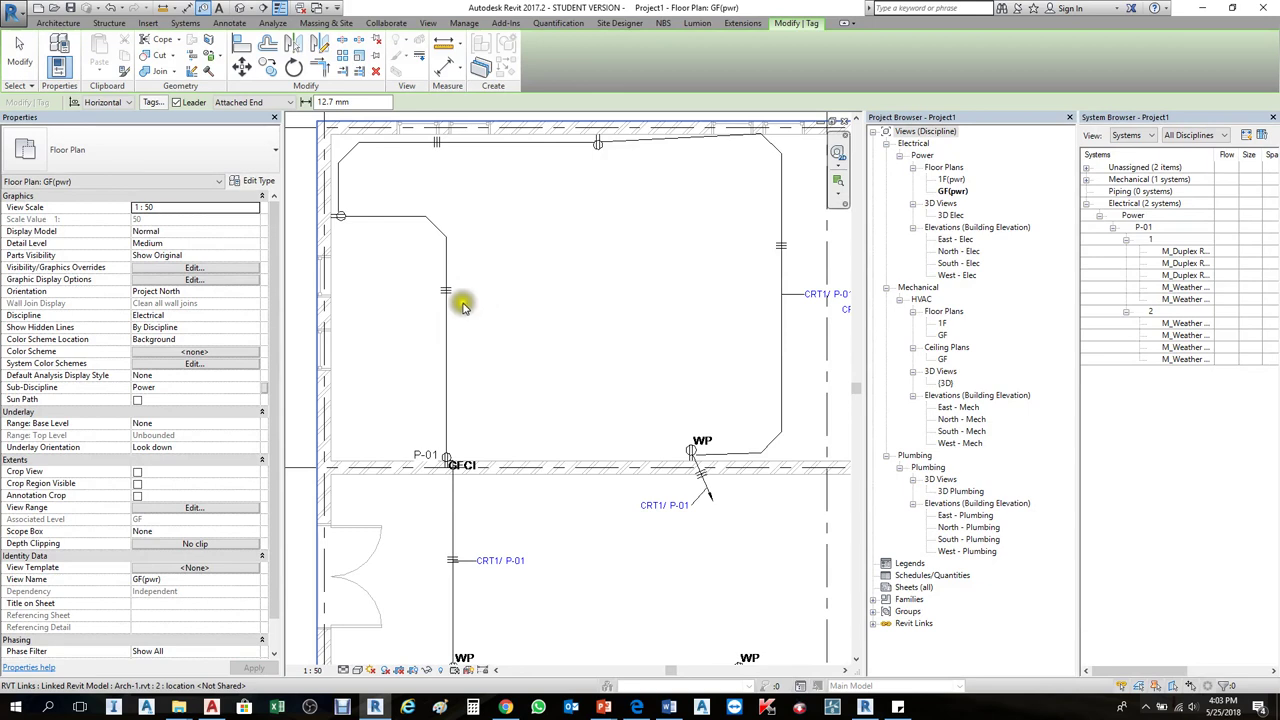
{"action": "left_click", "coordinate": [150, 104]}
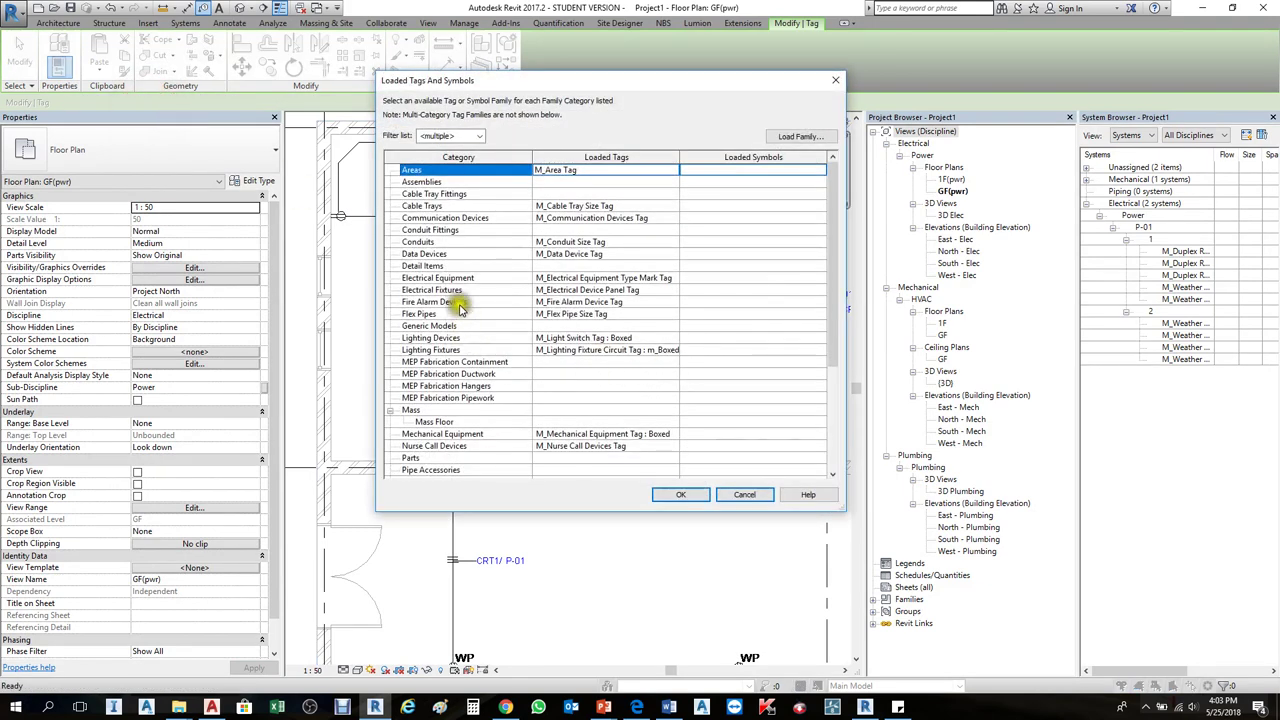
{"action": "left_click", "coordinate": [470, 398]}
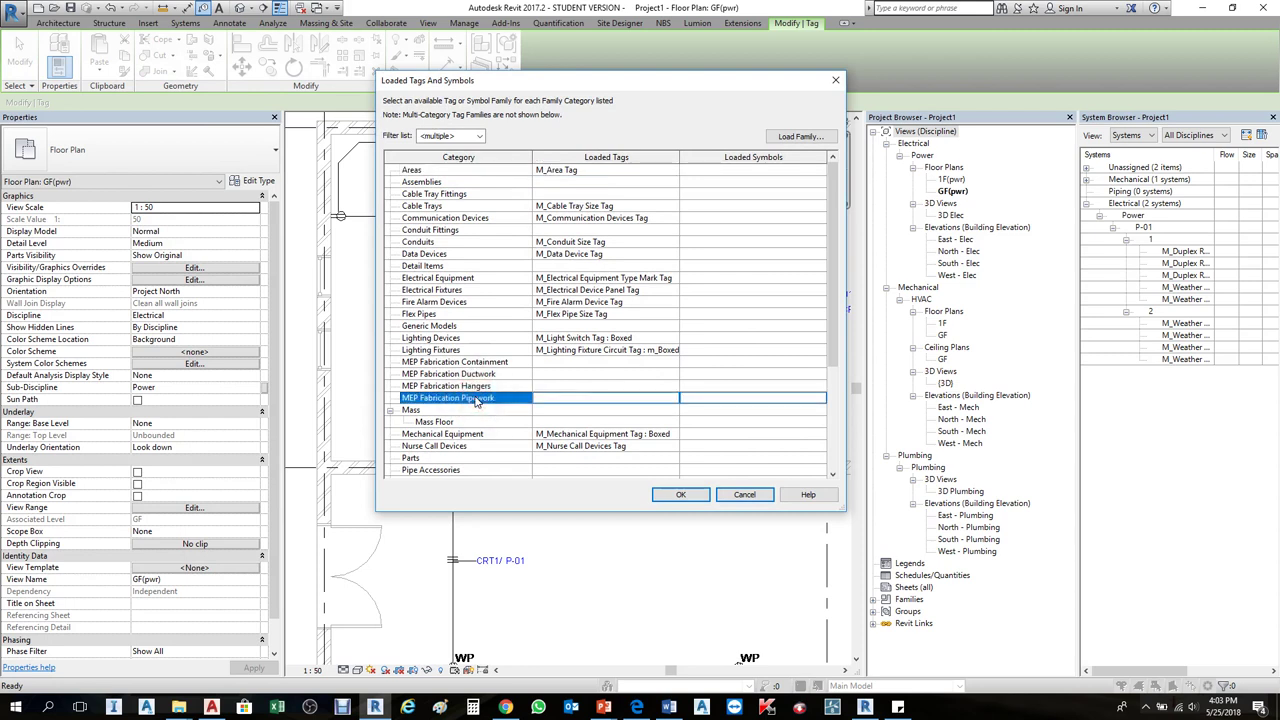
{"action": "key", "text": "End"}
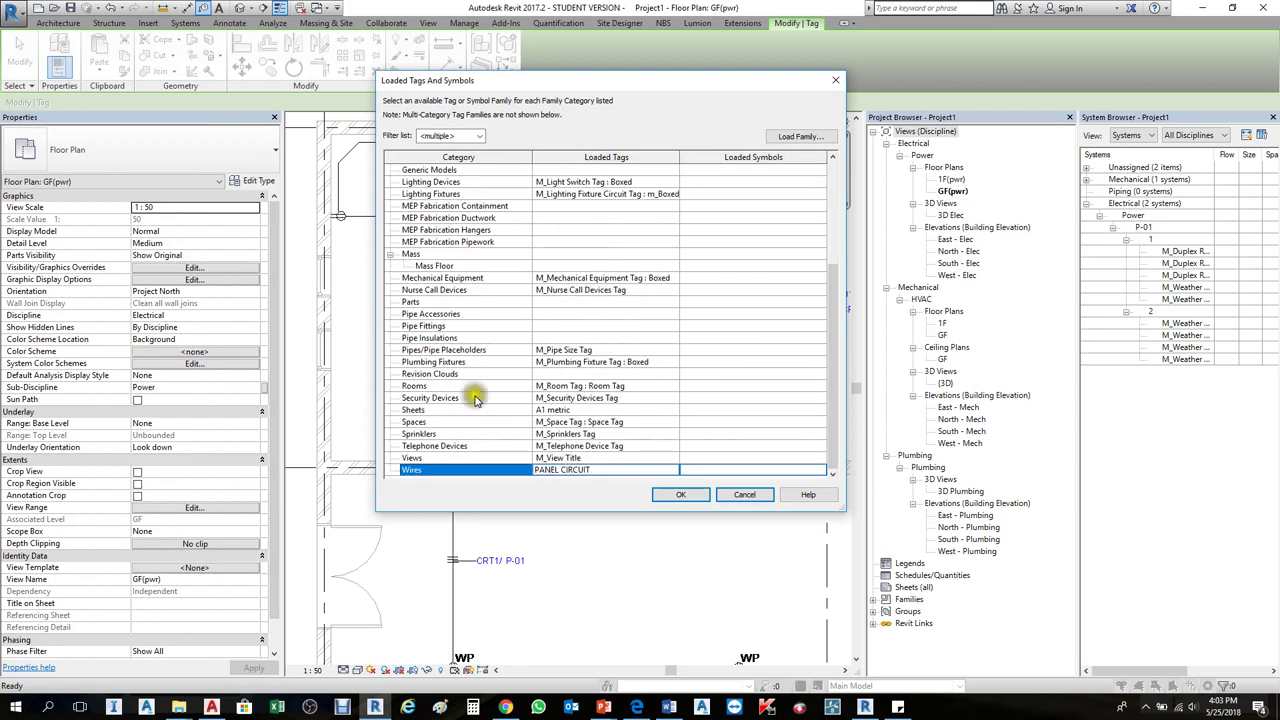
{"action": "left_click", "coordinate": [673, 472]}
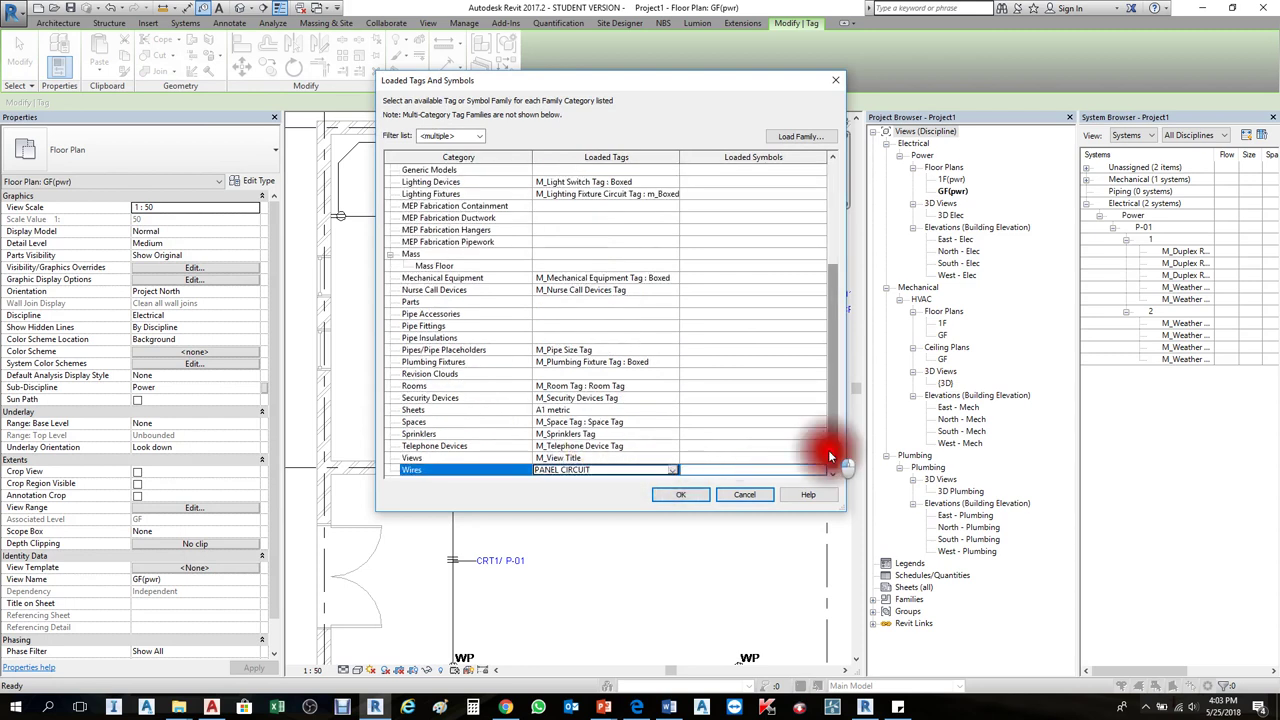
{"action": "left_click", "coordinate": [673, 471]}
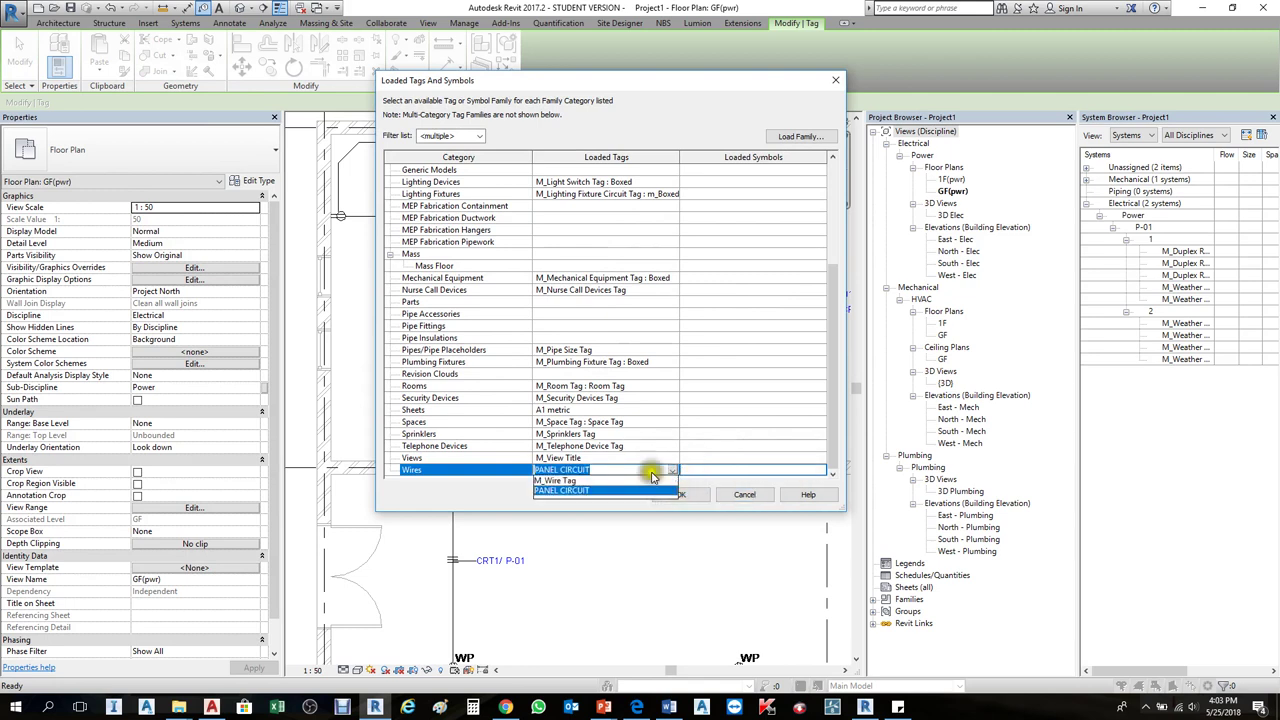
{"action": "left_click", "coordinate": [562, 480]}
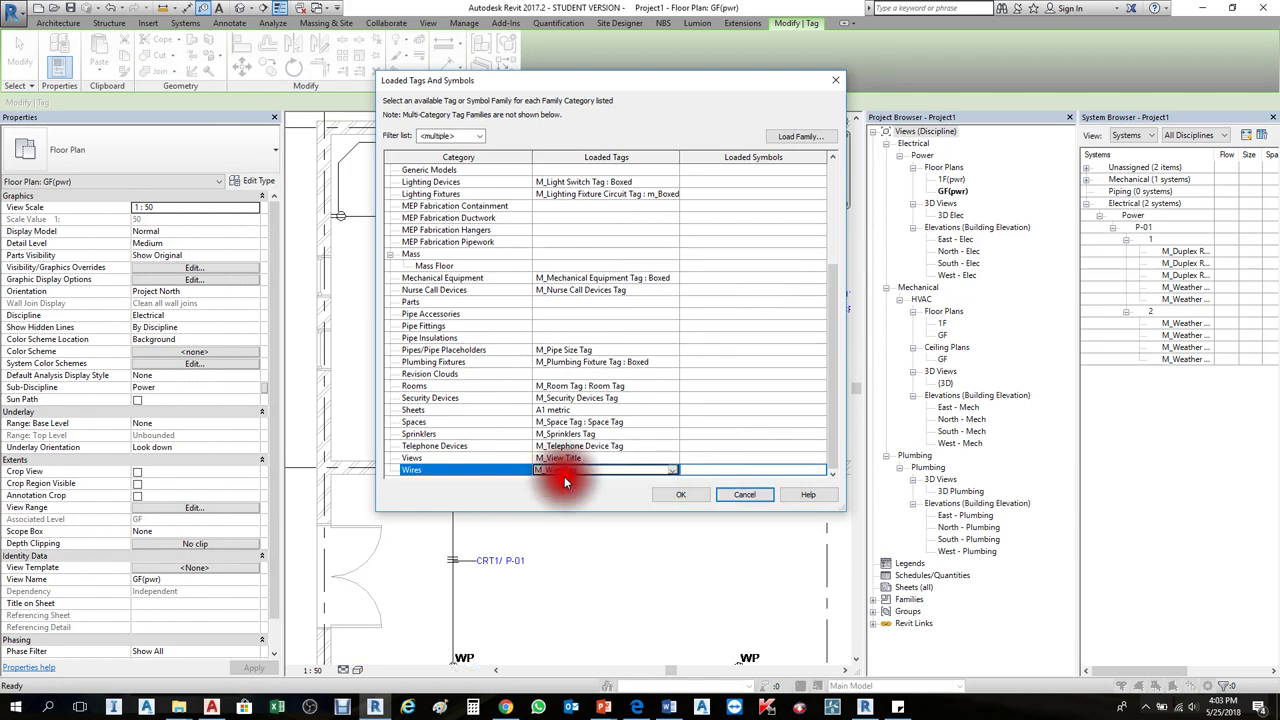
{"action": "left_click", "coordinate": [683, 495]}
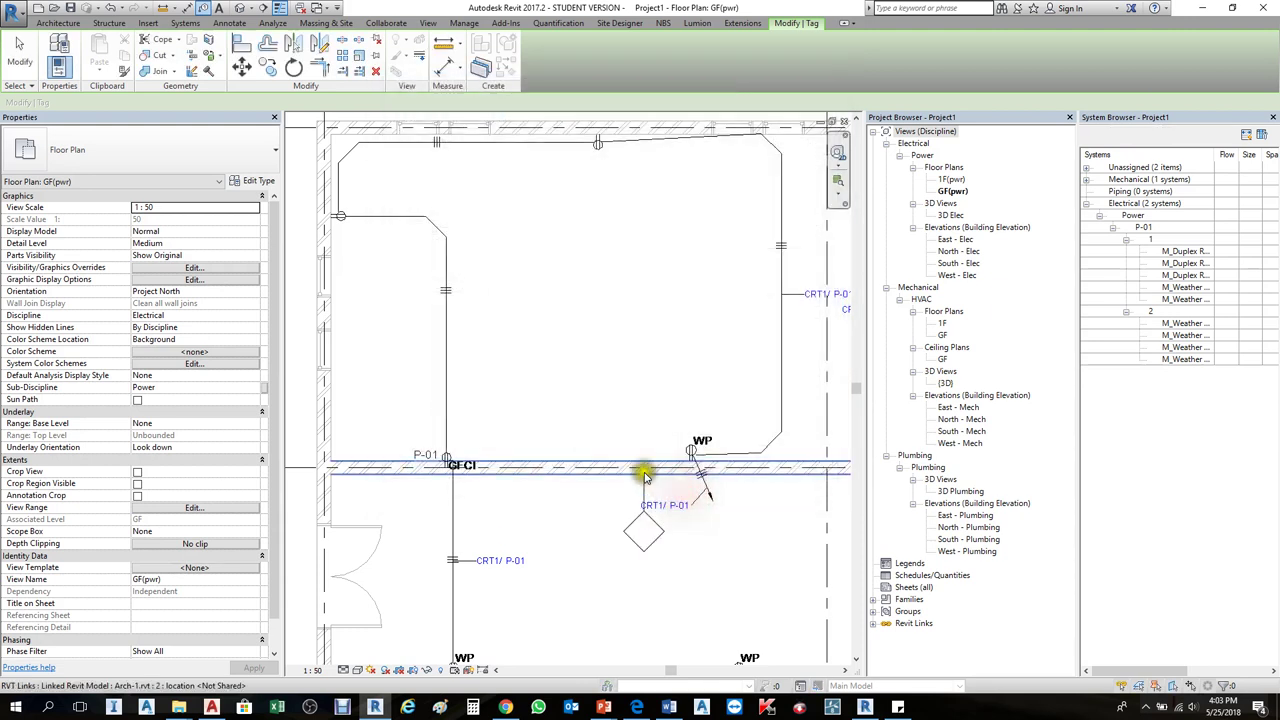
Step: Tag the vertical wire above the GFCI receptacle and delete the existing tag on the arrowed home run wire below the WP receptacle
{"action": "left_click", "coordinate": [464, 360]}
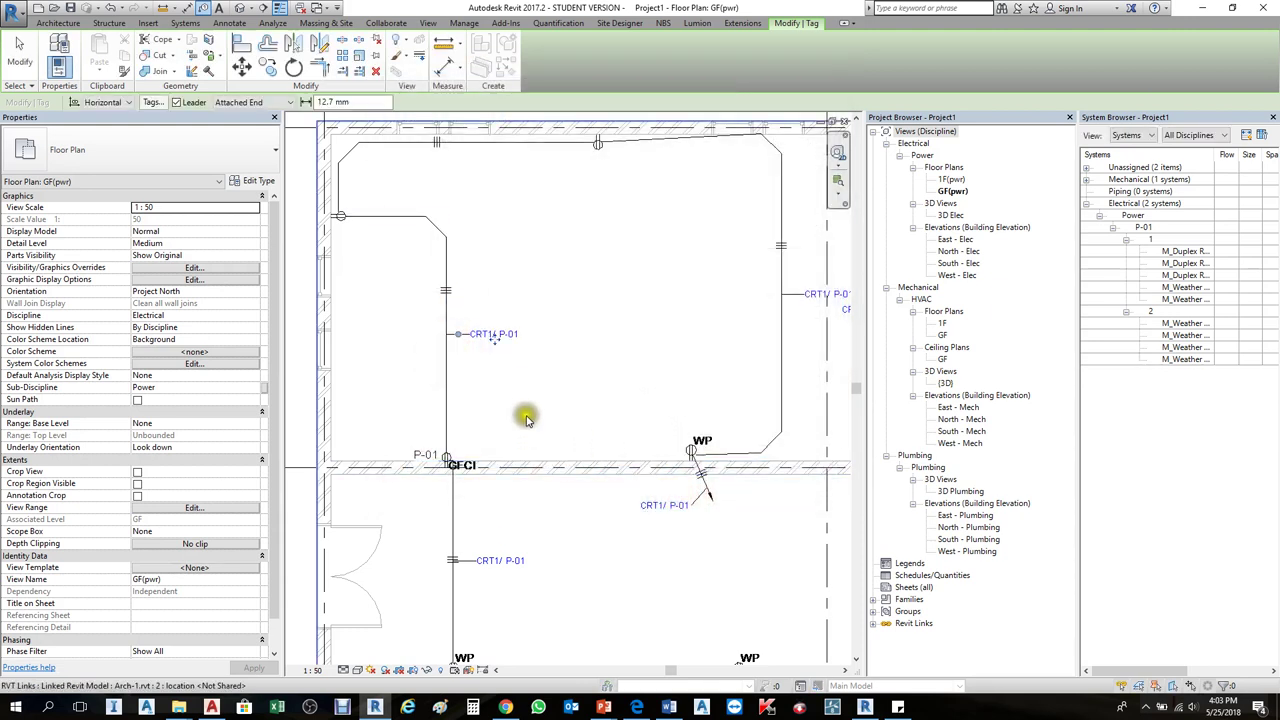
{"action": "key", "text": "Escape"}
{"action": "left_click", "coordinate": [680, 514]}
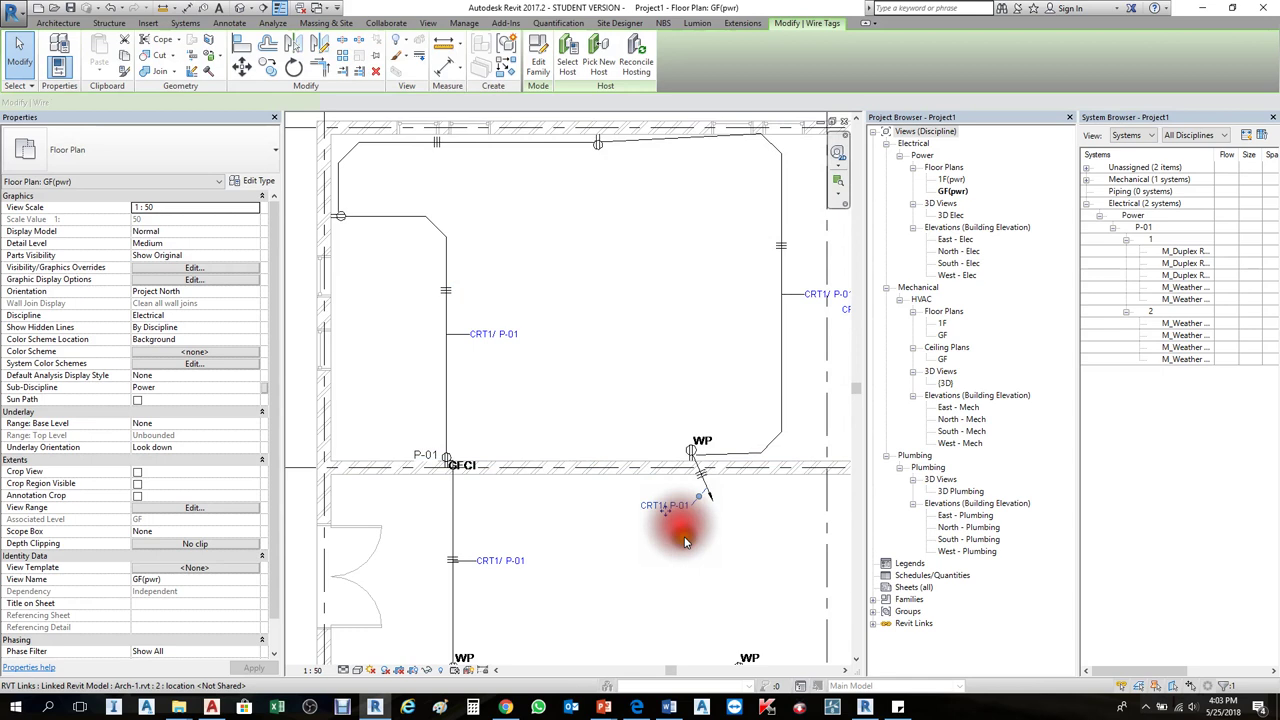
{"action": "key", "text": "Delete"}
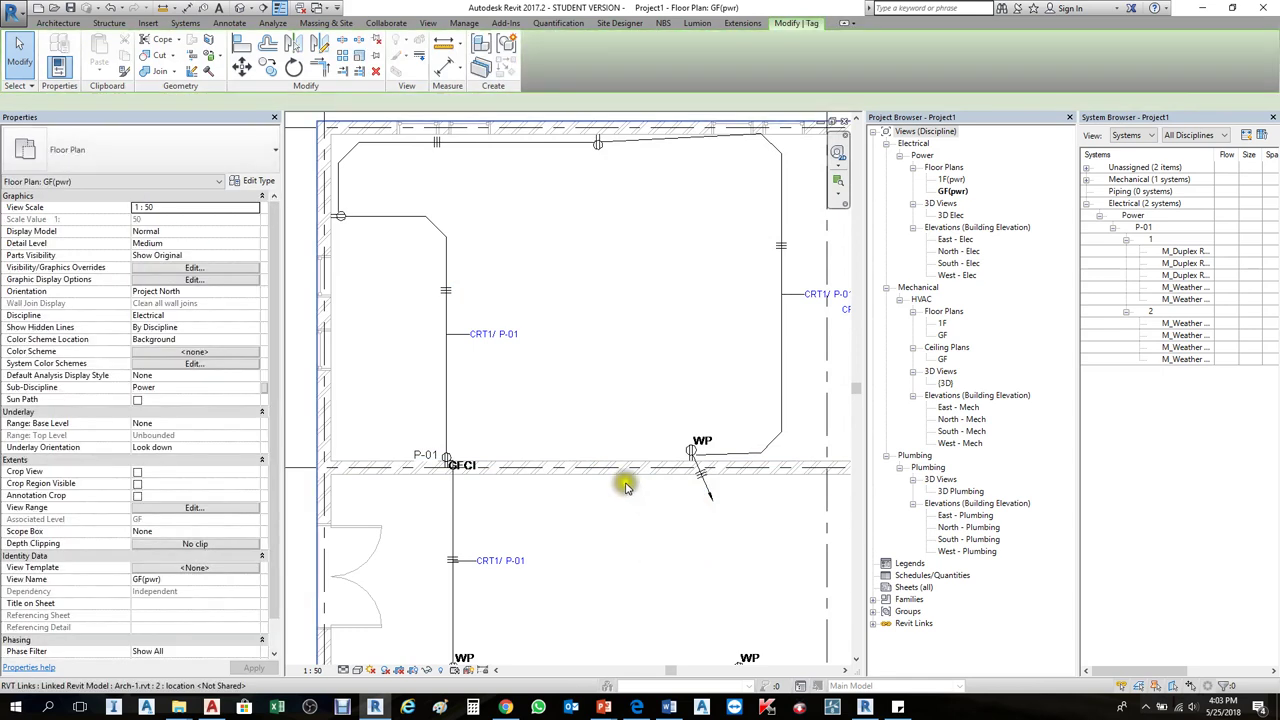
Step: Restart tagging by category and set the loaded tag for the Wires category to PANEL CIRCUIT
{"action": "key", "text": "t"}
{"action": "key", "text": "g"}
{"action": "left_click", "coordinate": [155, 104]}
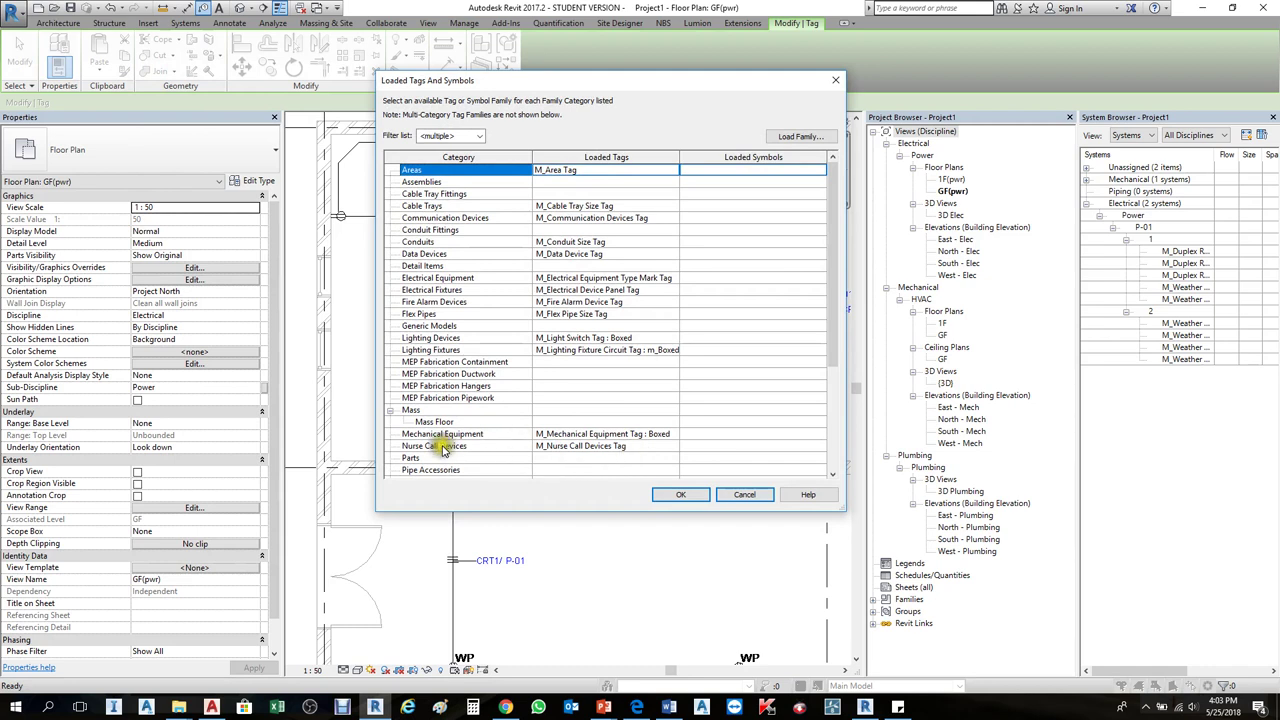
{"action": "left_click", "coordinate": [443, 450]}
{"action": "key", "text": "End"}
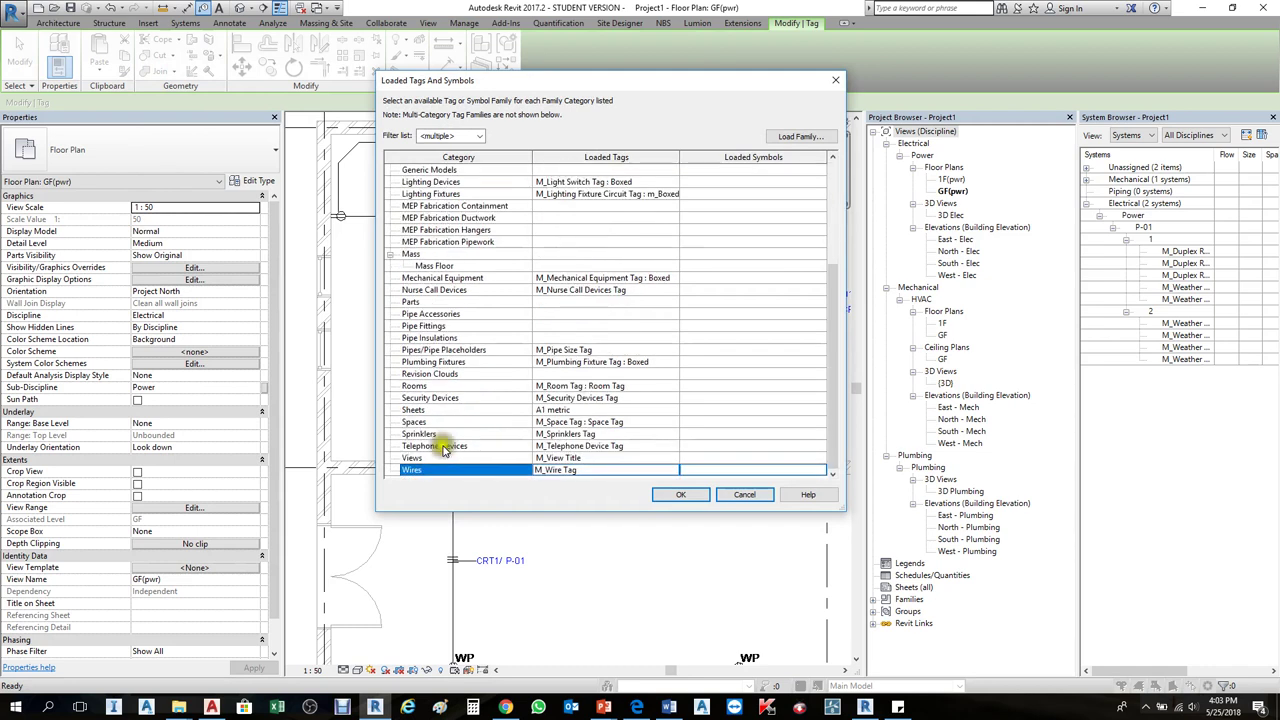
{"action": "left_click", "coordinate": [670, 472]}
{"action": "left_click", "coordinate": [672, 471]}
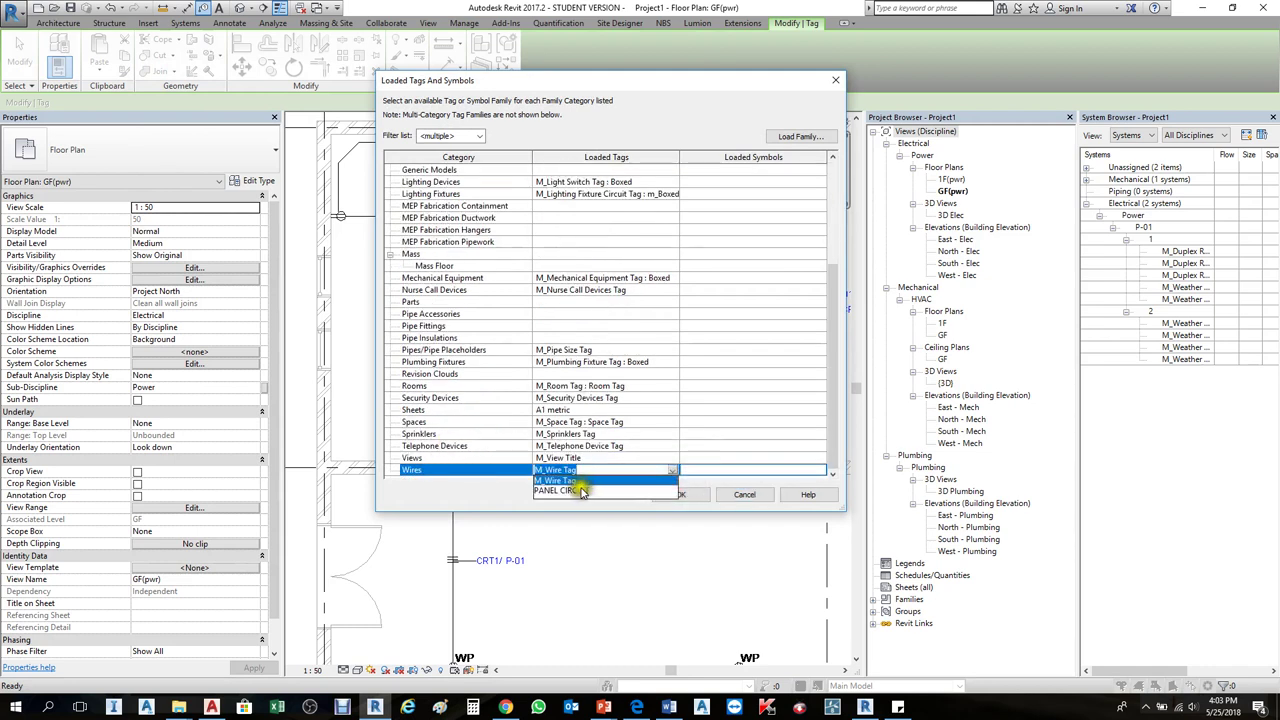
{"action": "left_click", "coordinate": [572, 490]}
{"action": "left_click", "coordinate": [680, 494]}
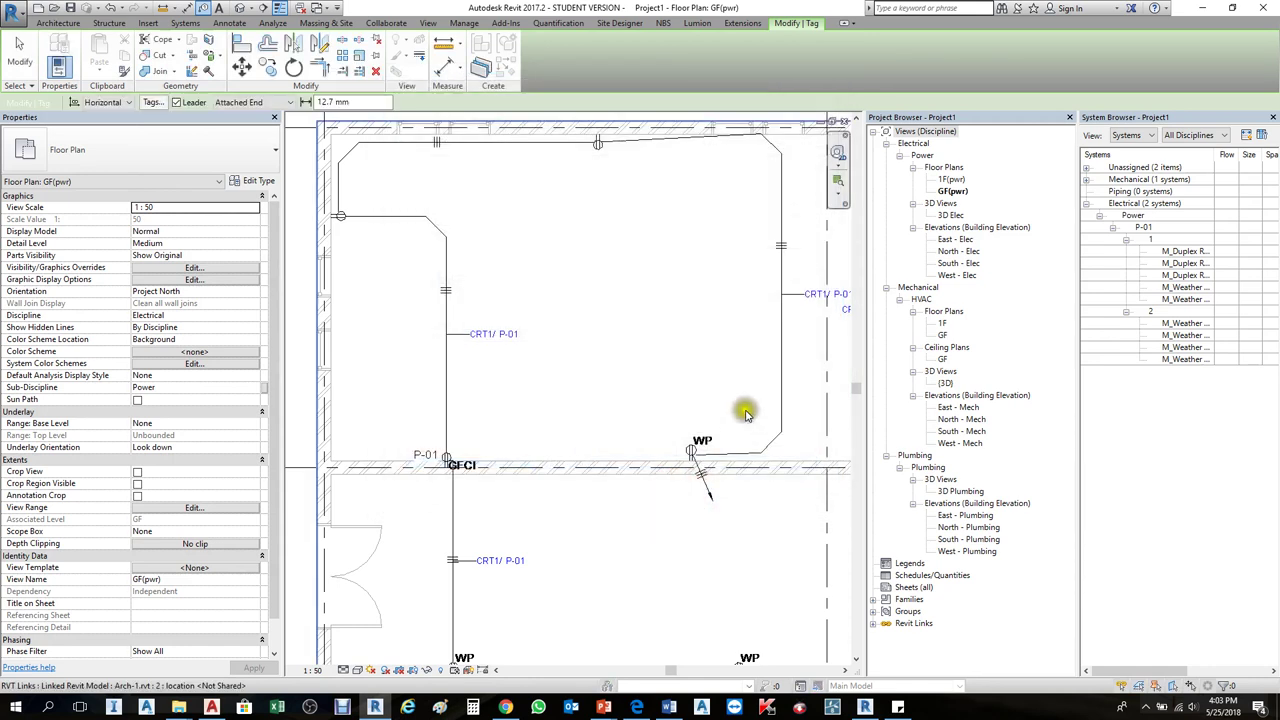
Step: Tag the arrowed home run wire below the WP receptacle, placing the PANEL CIRCUIT tag beneath the arrow
{"action": "scroll", "coordinate": [703, 490], "scroll_direction": "up", "scroll_amount": 3}
{"action": "left_click", "coordinate": [705, 498]}
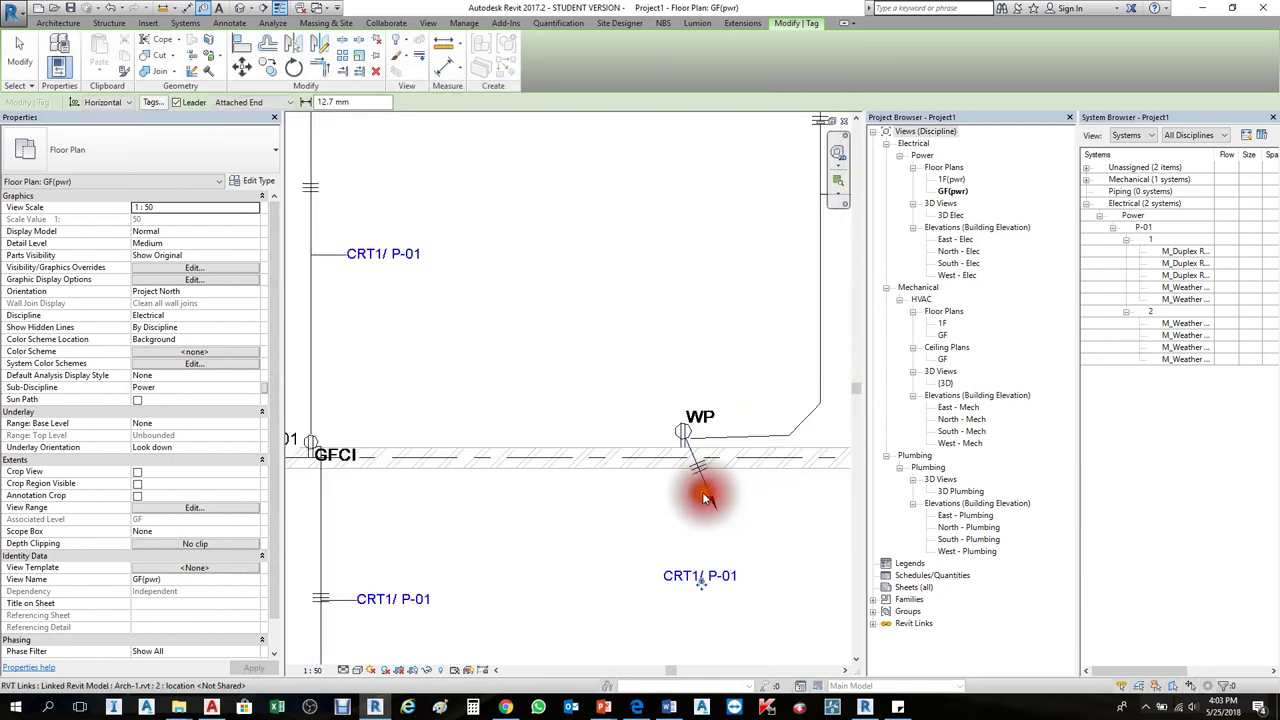
{"action": "left_click_drag", "start_coordinate": [700, 530], "coordinate": [701, 527]}
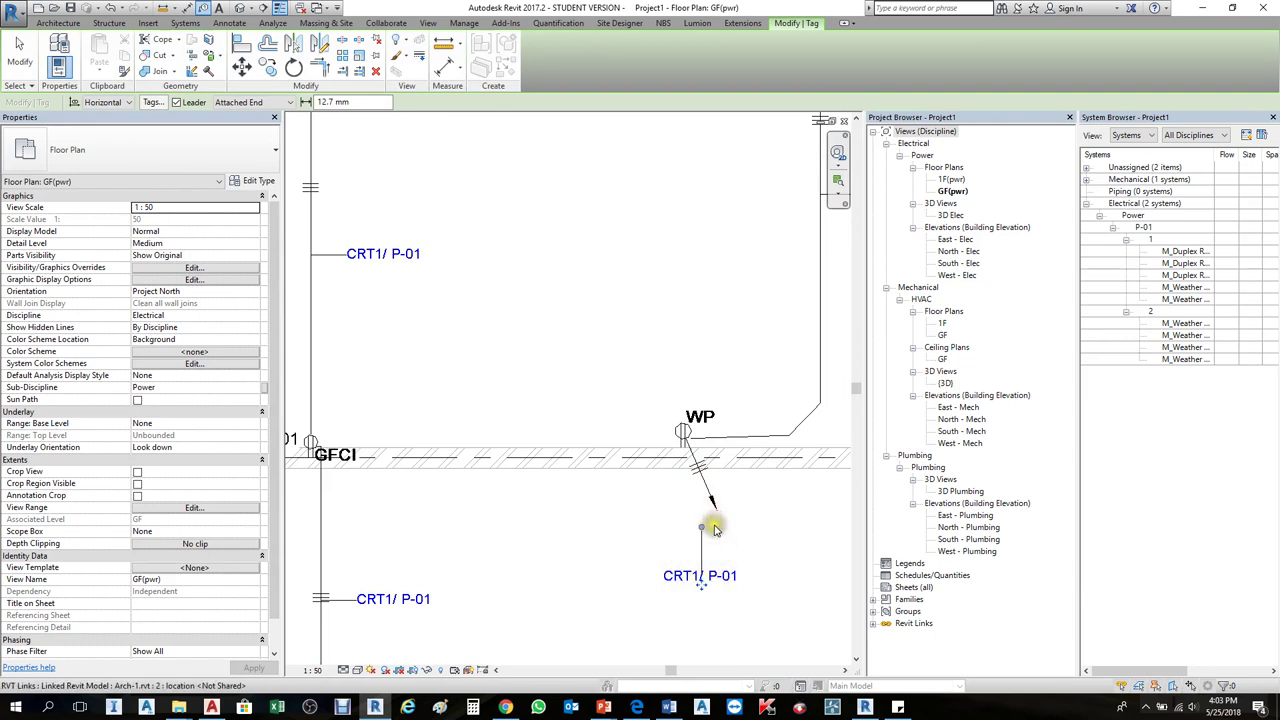
{"action": "key", "text": "Escape"}
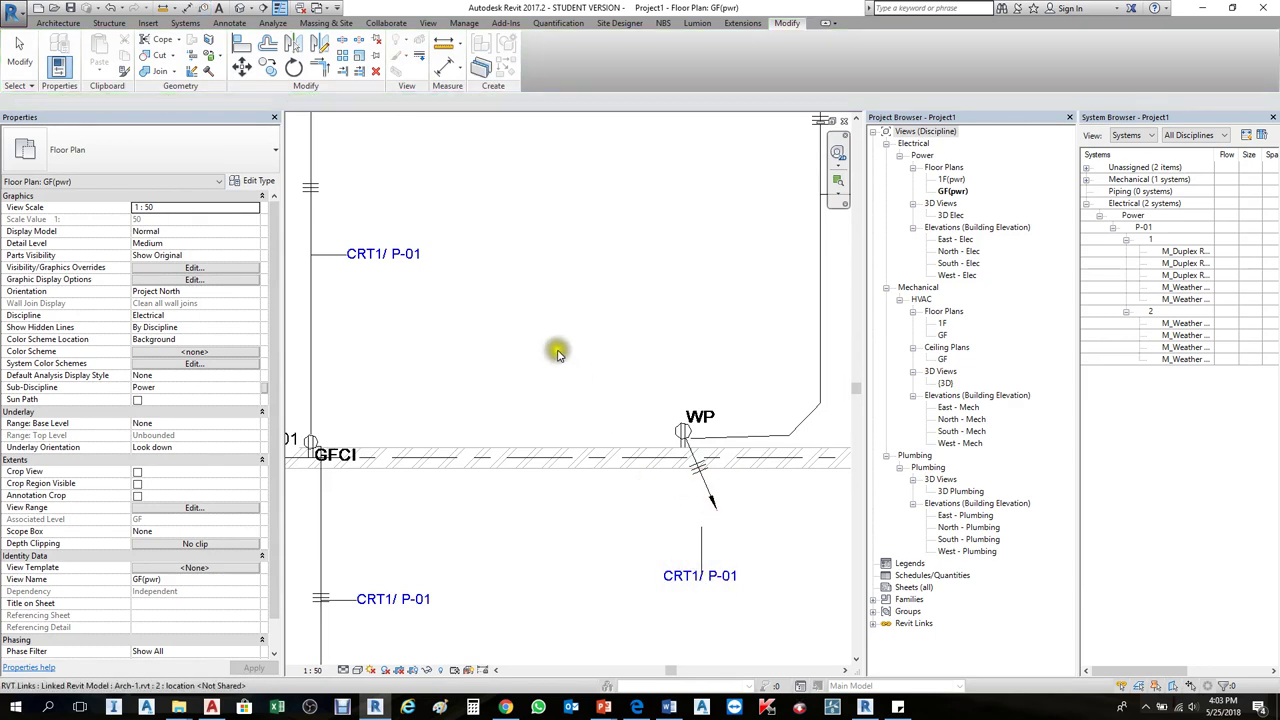
Step: Load the CIRCUIT NO and PANEL CIRCUIT families from the PROJECT folder on the desktop
{"action": "left_click", "coordinate": [150, 22]}
{"action": "left_click", "coordinate": [420, 55]}
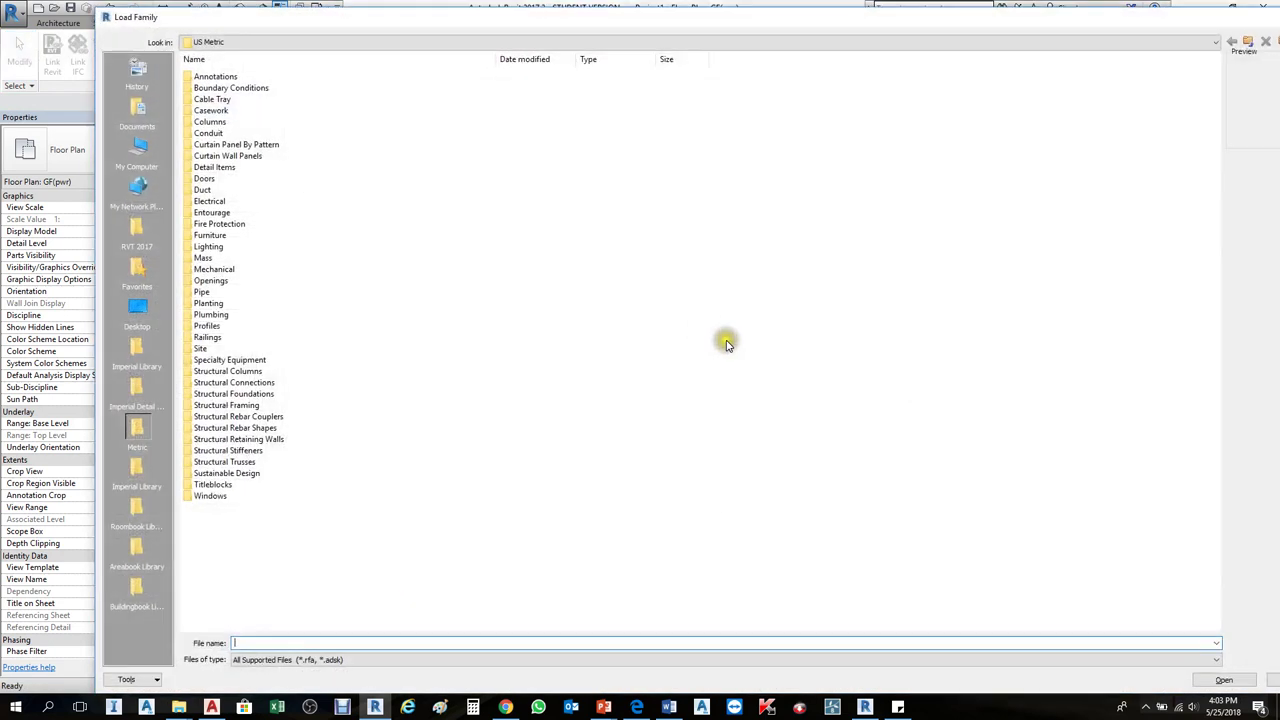
{"action": "left_click", "coordinate": [139, 307]}
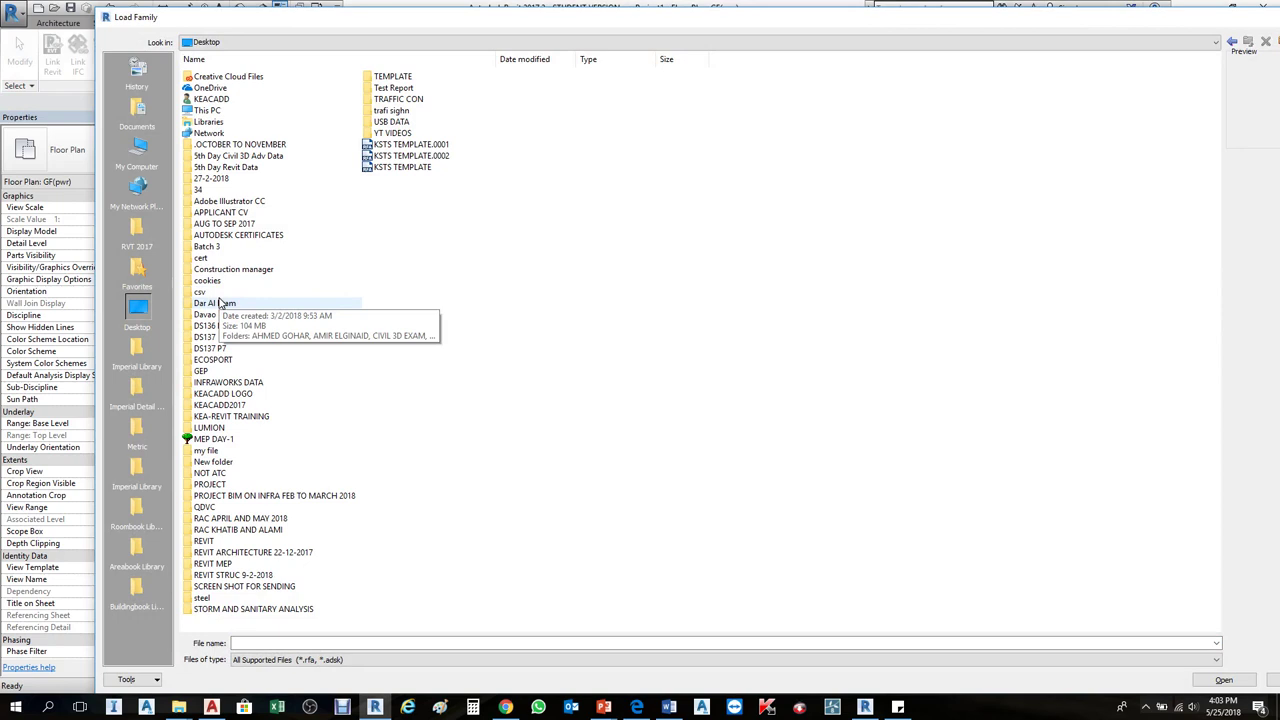
{"action": "left_click", "coordinate": [219, 303]}
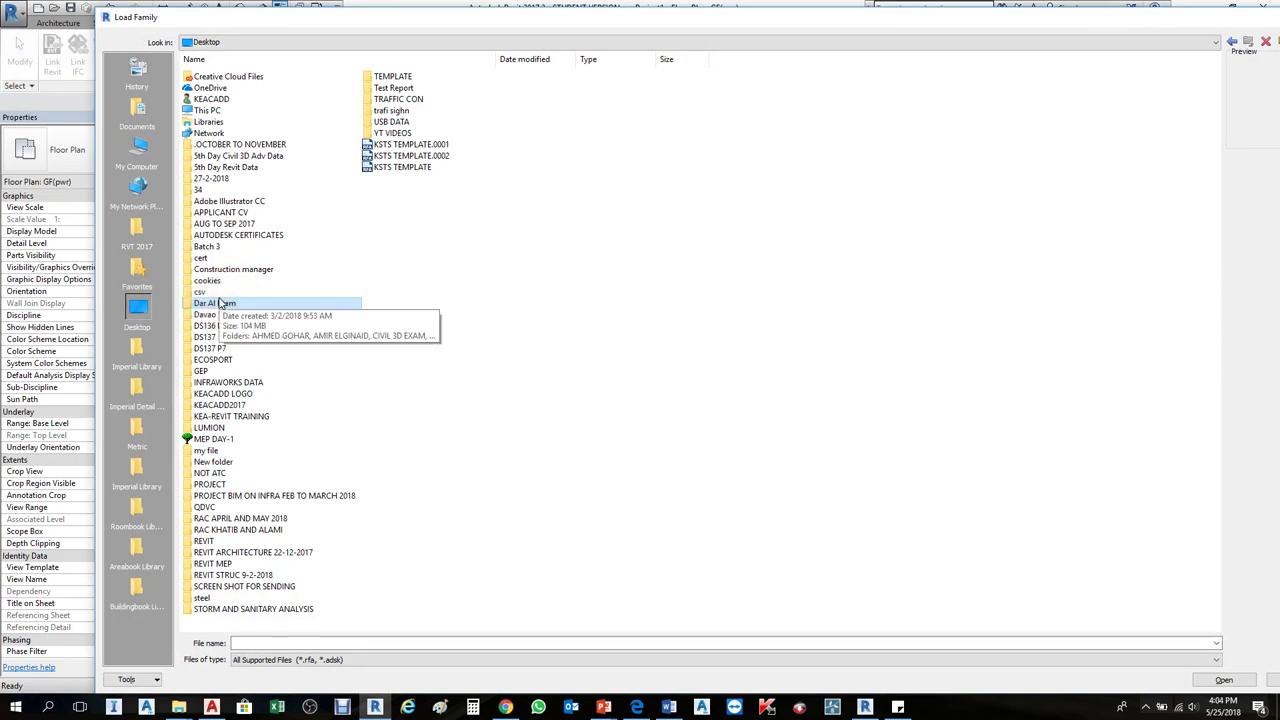
{"action": "left_click", "coordinate": [210, 484]}
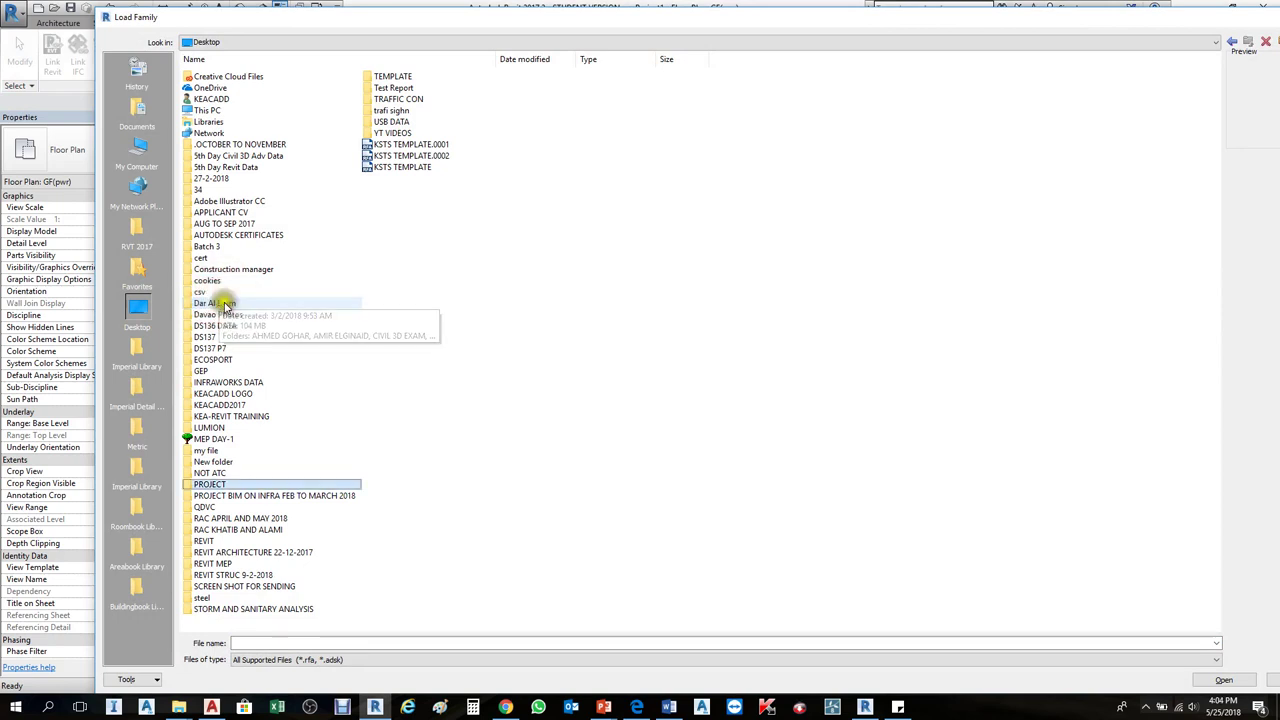
{"action": "left_click", "coordinate": [208, 485]}
{"action": "double_click", "coordinate": [192, 487]}
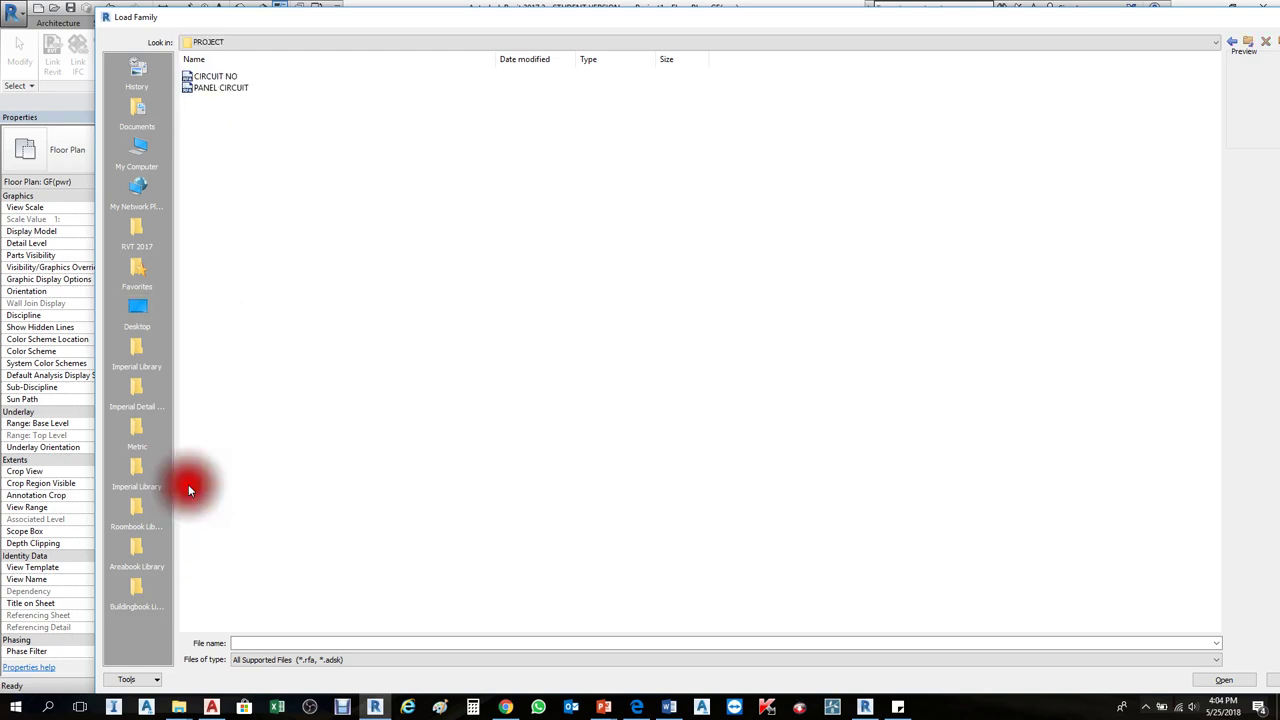
{"action": "left_click", "coordinate": [237, 90]}
{"action": "left_click", "coordinate": [218, 77], "text": "ctrl"}
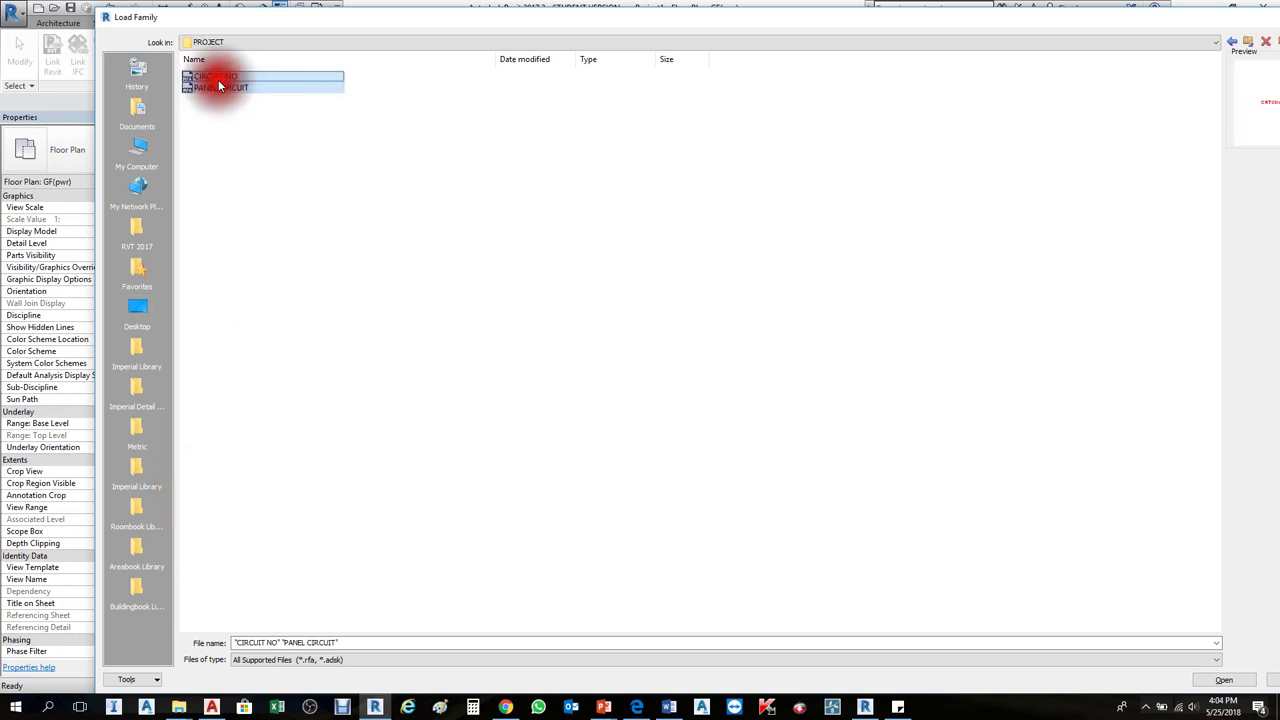
{"action": "left_click", "coordinate": [1222, 678]}
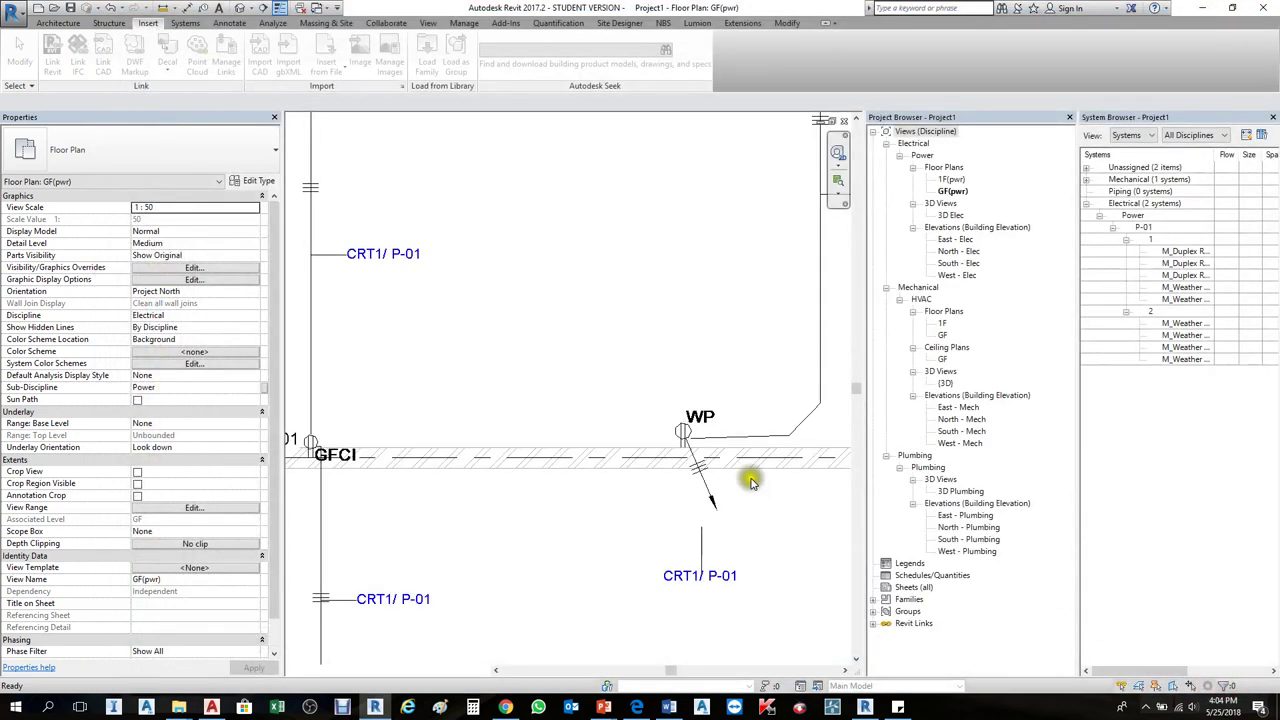
Step: Change the home run wire's tag to CIRCUIT NO and move it closer to the wire, just below the wall
{"action": "left_click", "coordinate": [697, 540]}
{"action": "left_click", "coordinate": [219, 160]}
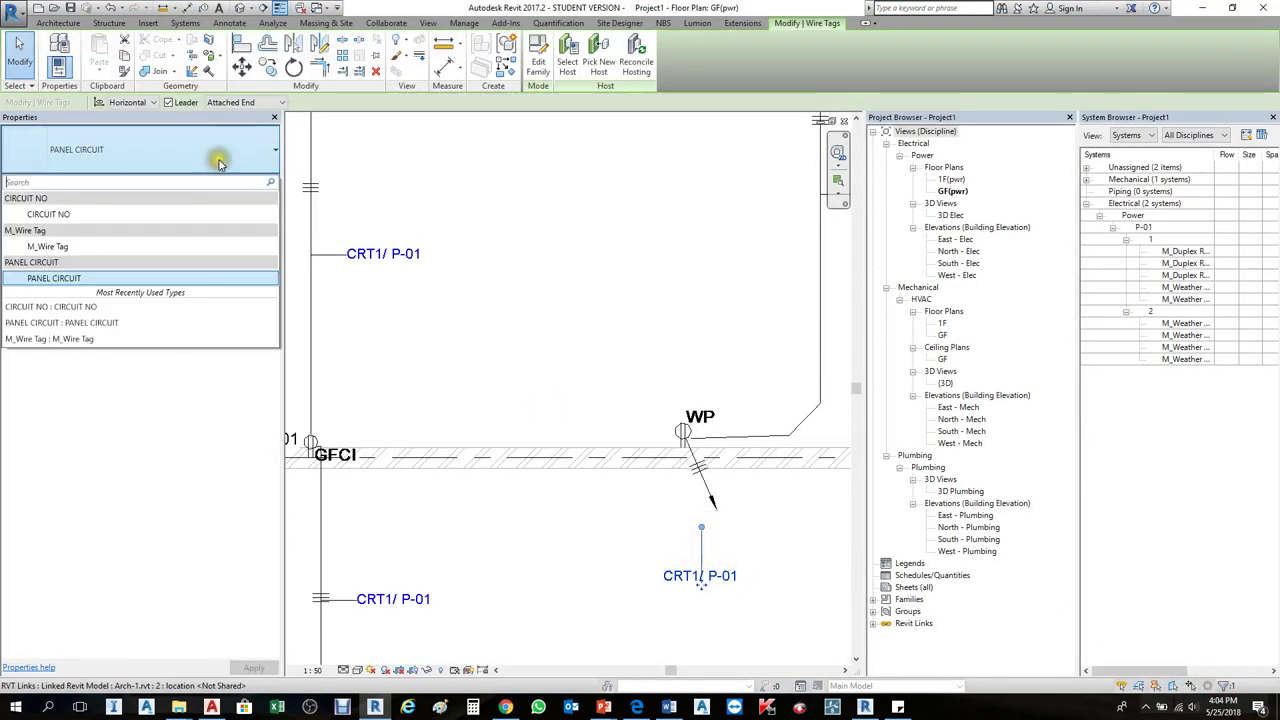
{"action": "left_click", "coordinate": [160, 214]}
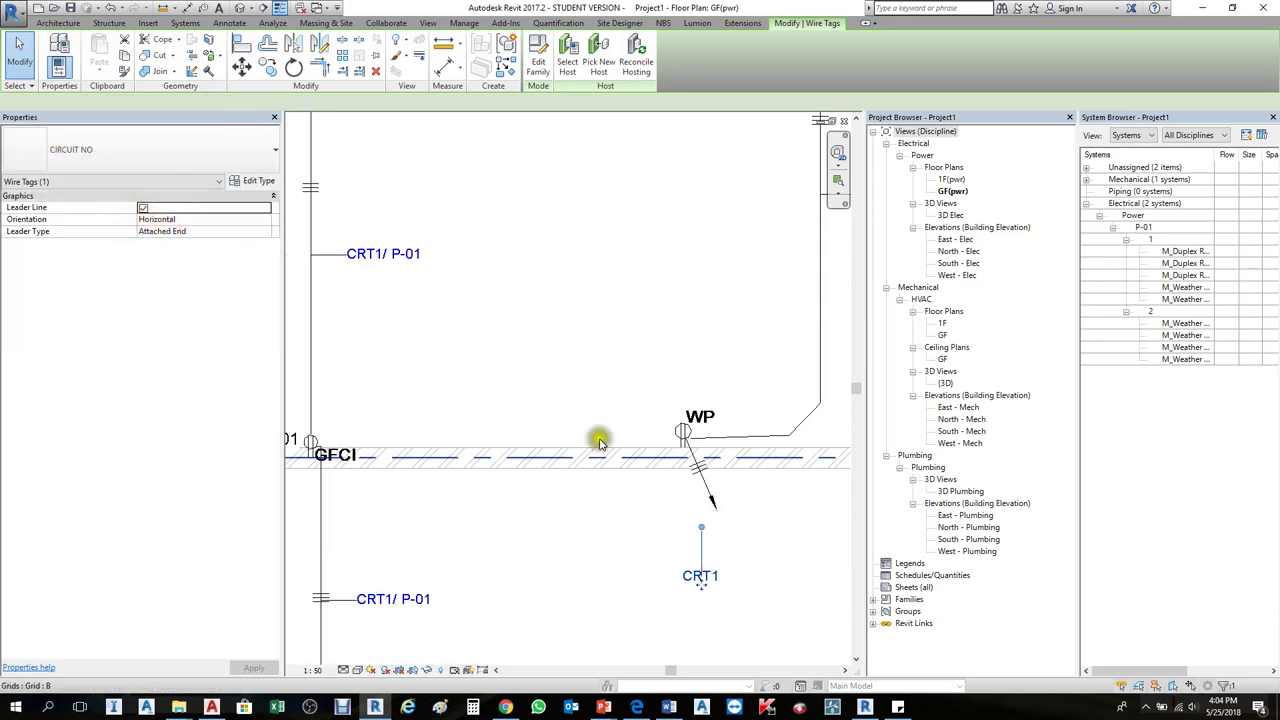
{"action": "left_click_drag", "start_coordinate": [716, 571], "coordinate": [666, 517]}
Step: Switch the home run wire's tag back to the PANEL CIRCUIT type
{"action": "left_click", "coordinate": [166, 134]}
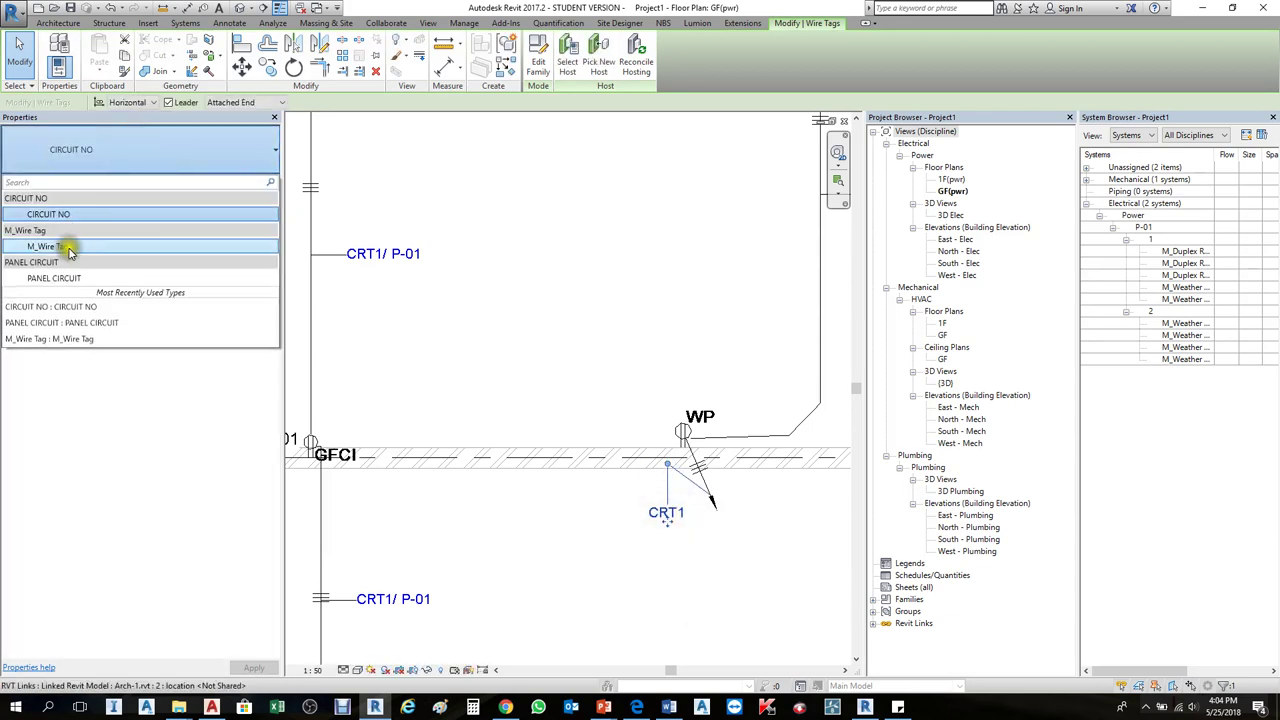
{"action": "left_click", "coordinate": [70, 279]}
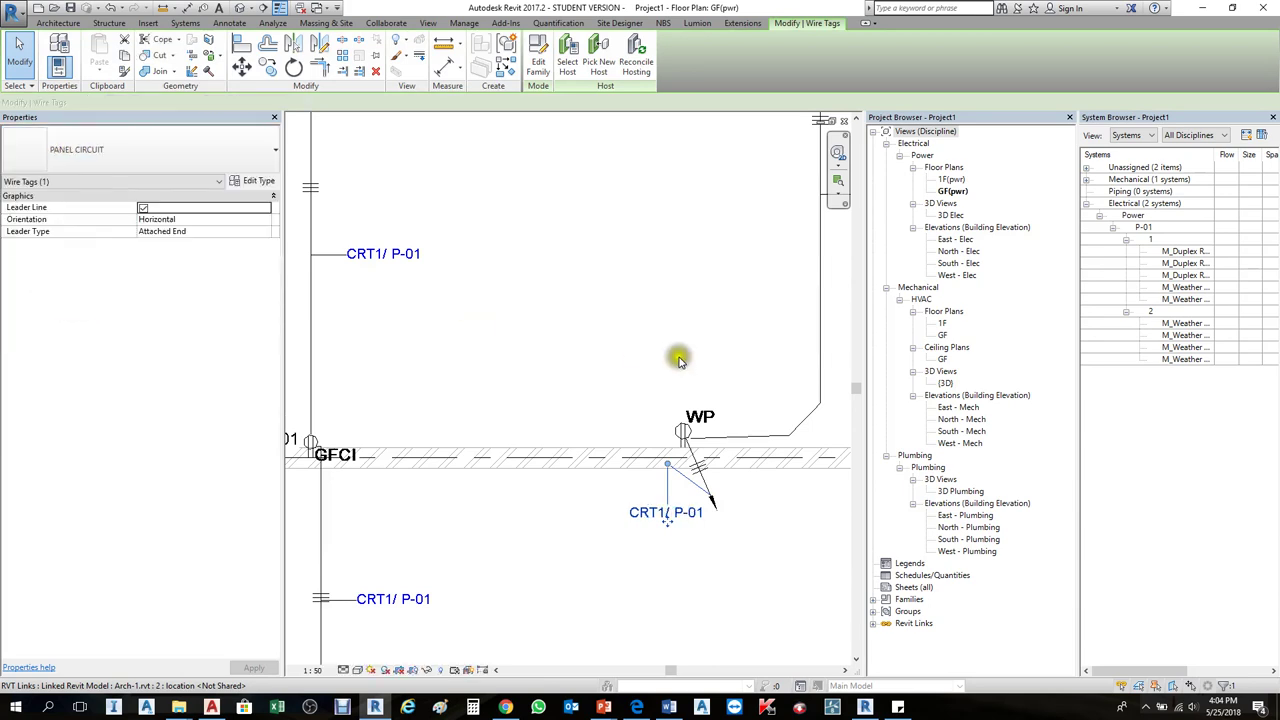
{"action": "left_click", "coordinate": [652, 330]}
Step: Change the tag on the vertical wire above the GFCI receptacle from M_Wire Tag to CIRCUIT NO
{"action": "scroll", "coordinate": [600, 347], "scroll_direction": "down", "scroll_amount": 2}
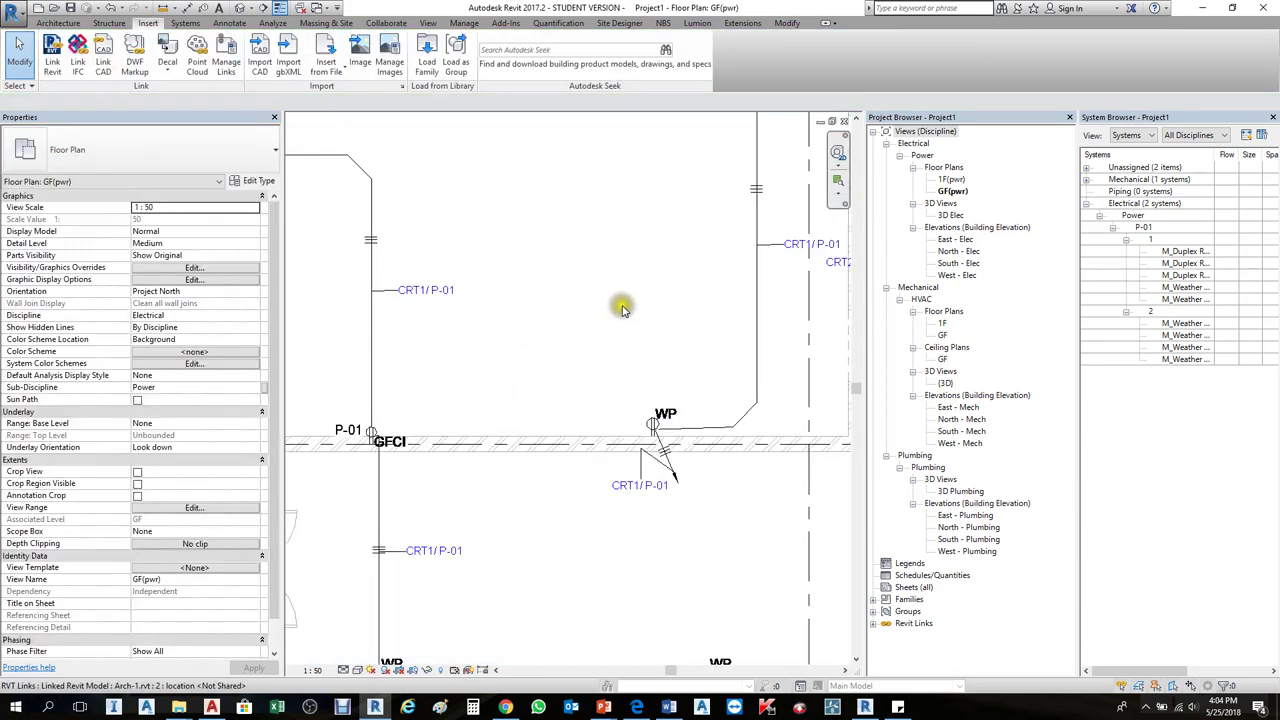
{"action": "left_click", "coordinate": [433, 290]}
{"action": "left_click", "coordinate": [143, 135]}
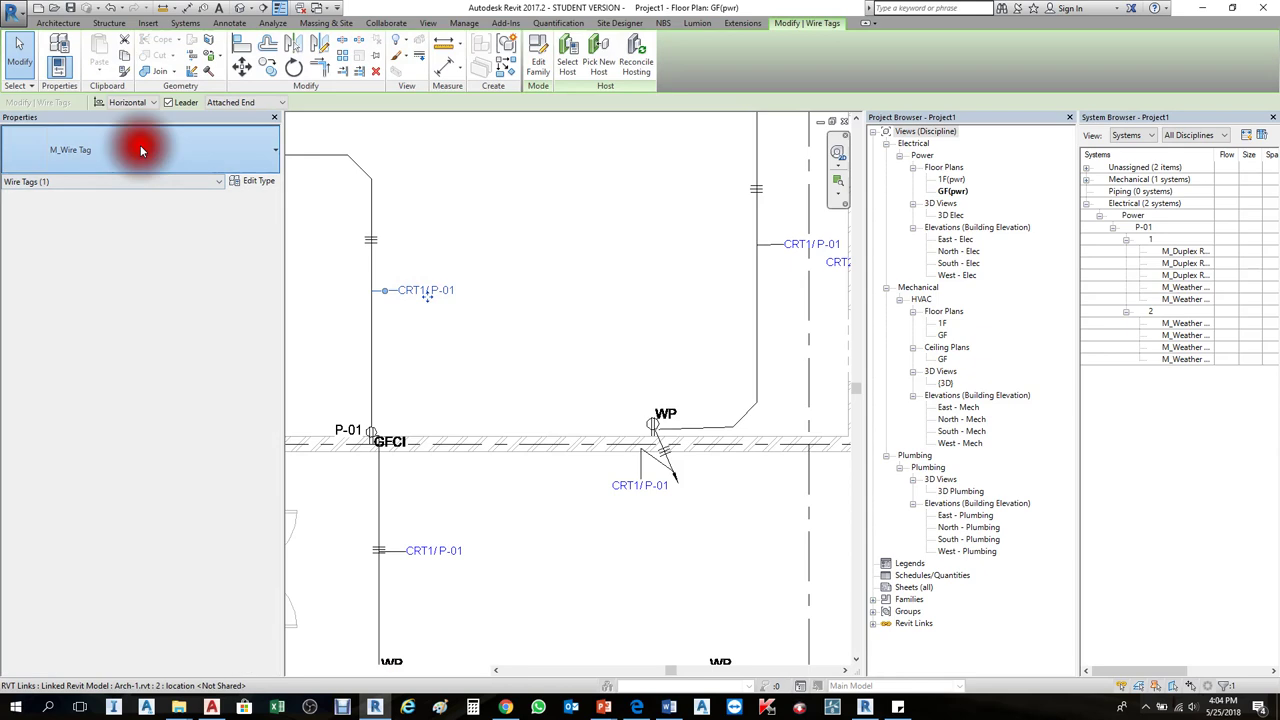
{"action": "left_click", "coordinate": [531, 332]}
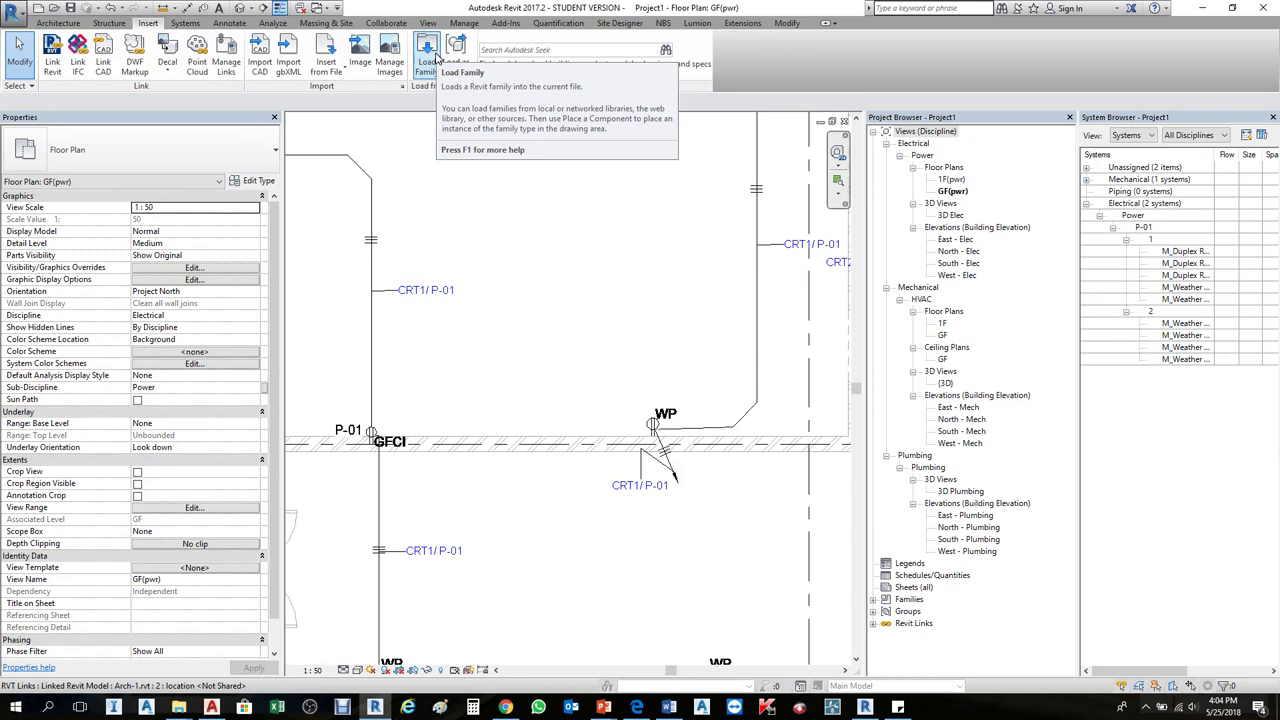
{"action": "left_click", "coordinate": [414, 288]}
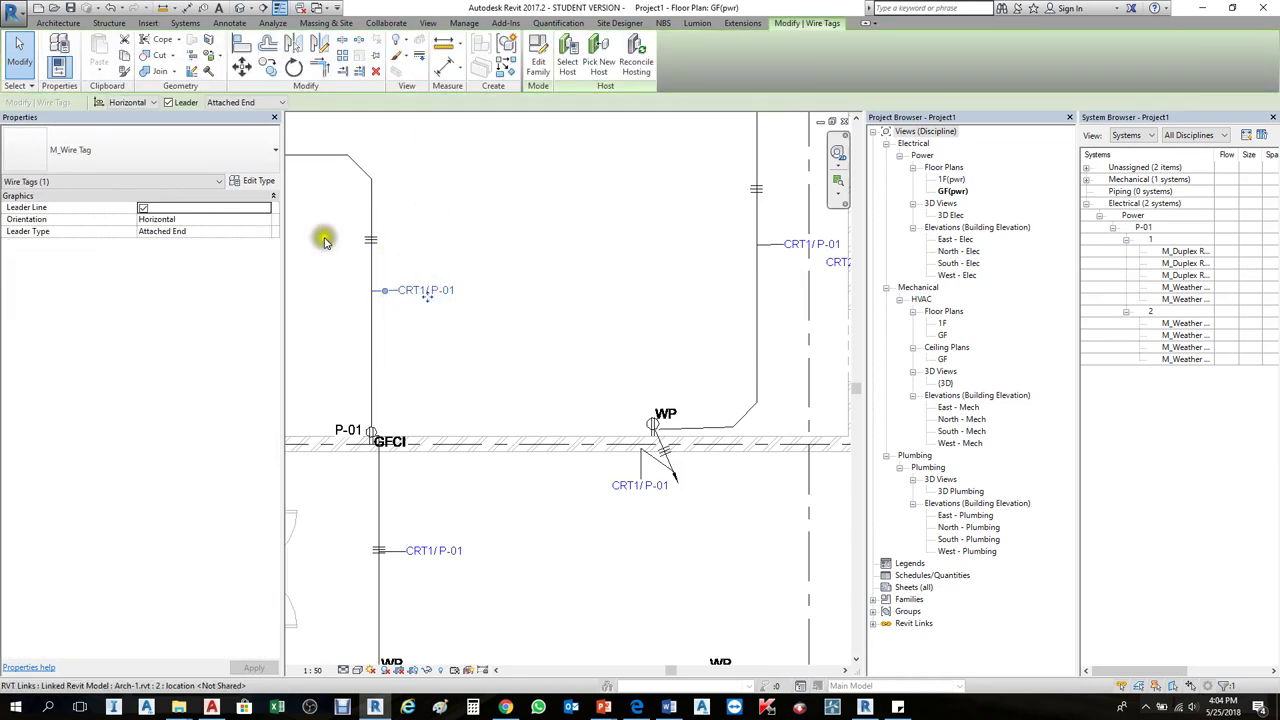
{"action": "left_click", "coordinate": [163, 143]}
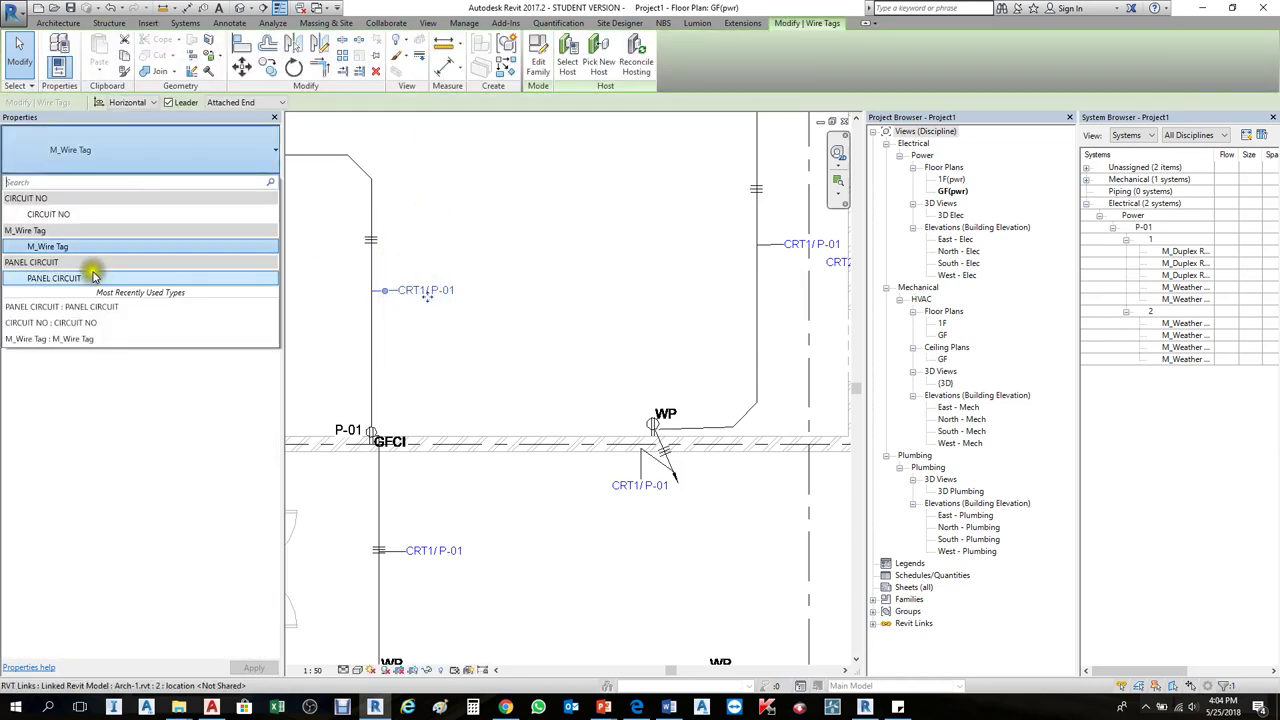
{"action": "left_click", "coordinate": [77, 214]}
{"action": "left_click", "coordinate": [547, 312]}
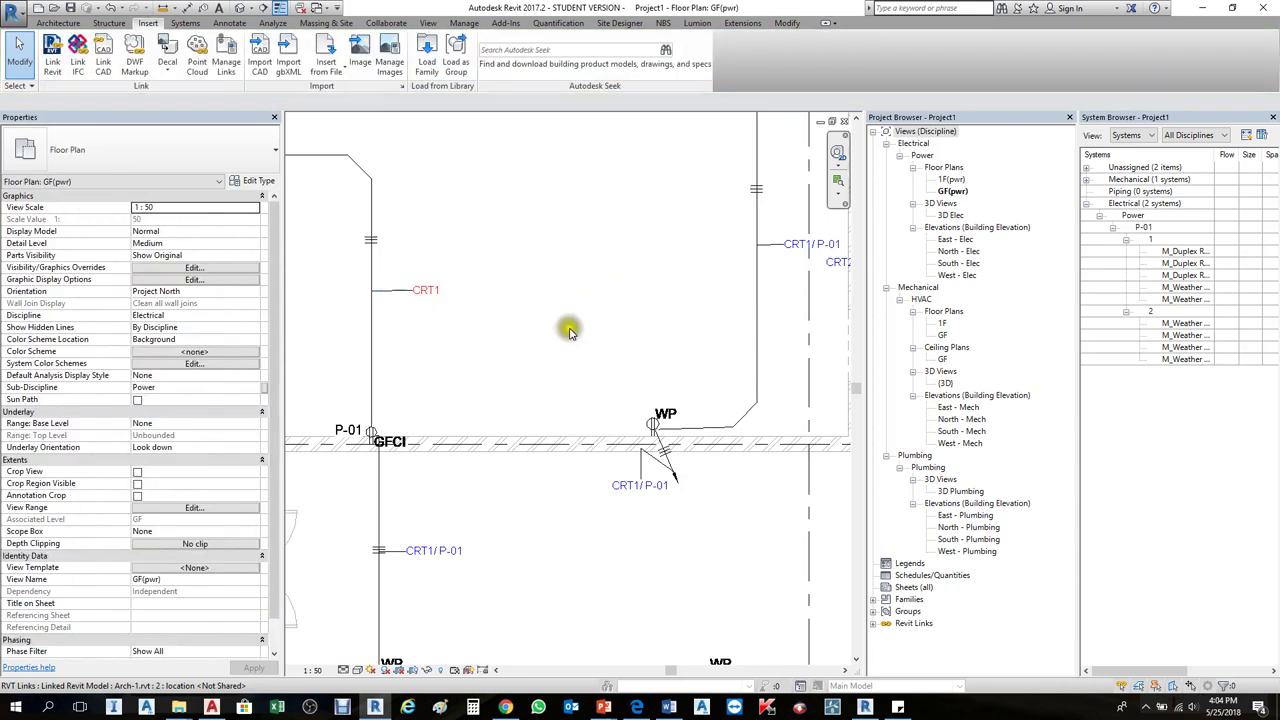
{"action": "scroll", "coordinate": [455, 405], "scroll_direction": "down", "scroll_amount": 3}
{"action": "scroll", "coordinate": [655, 560], "scroll_direction": "up", "scroll_amount": 4}
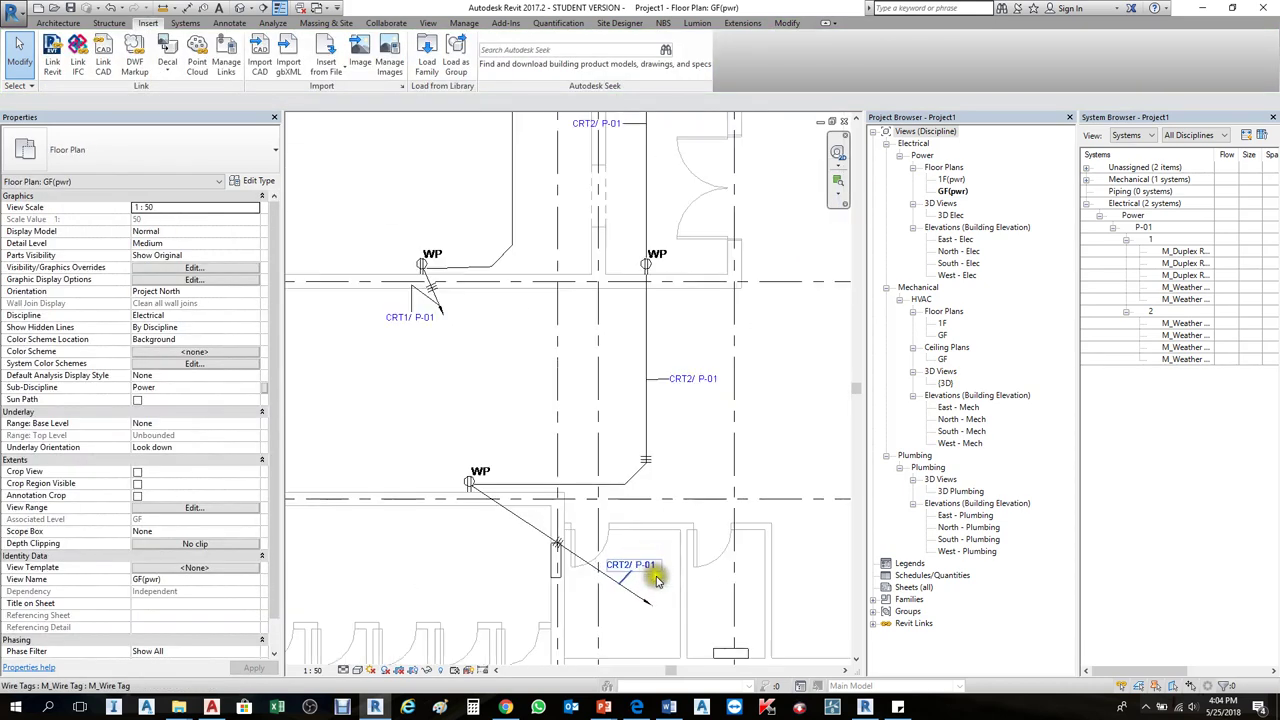
{"action": "left_click", "coordinate": [654, 576]}
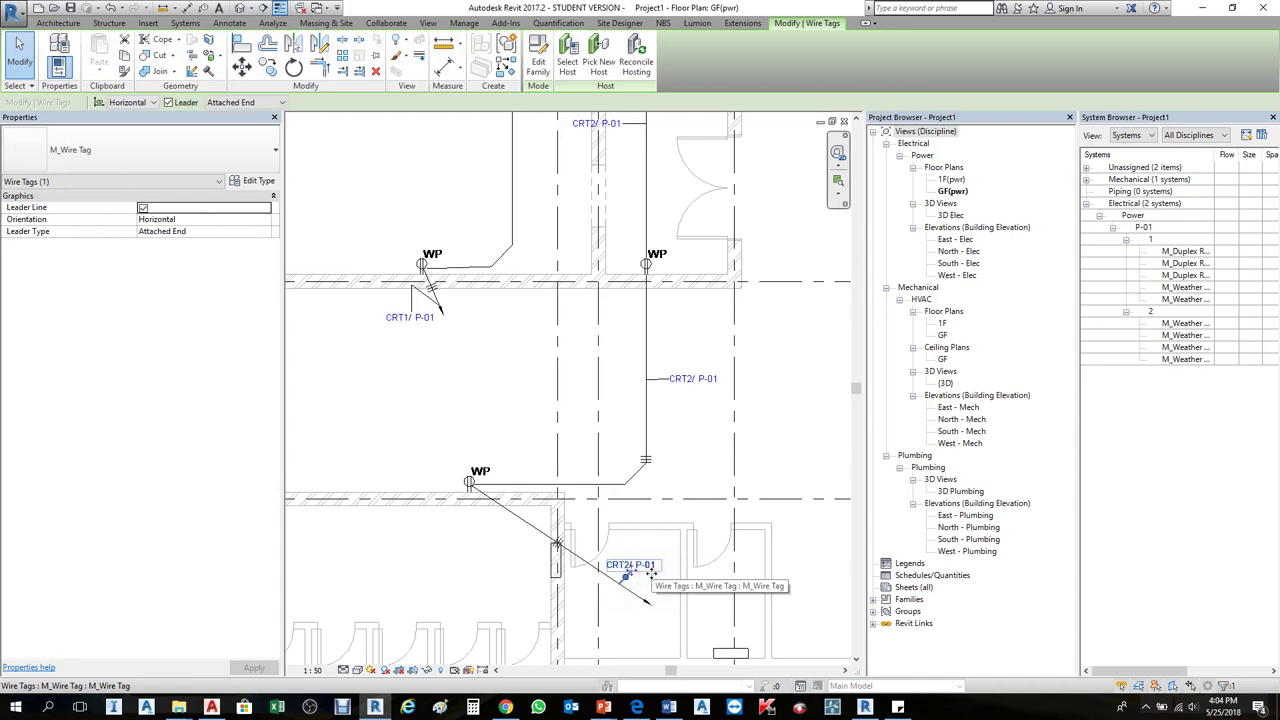
{"action": "scroll", "coordinate": [650, 573], "scroll_direction": "up", "scroll_amount": 4}
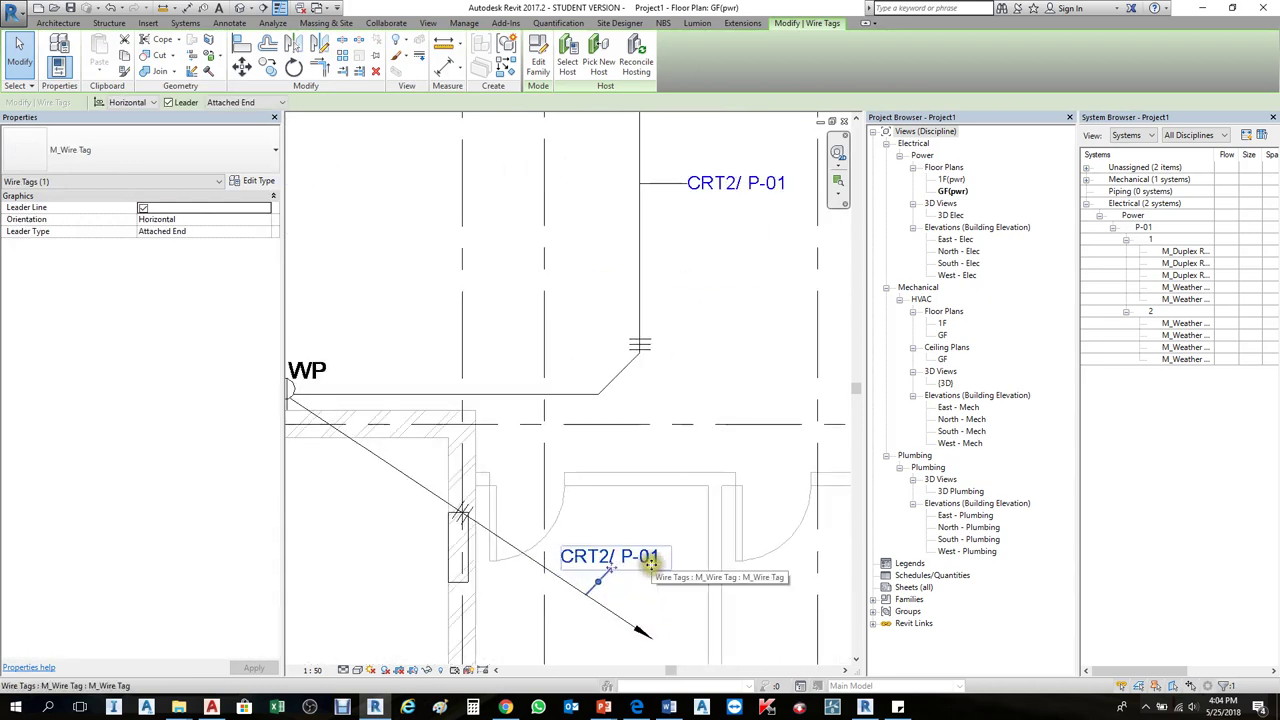
{"action": "left_click", "coordinate": [545, 447]}
Step: Change the tag on circuit 2's vertical wire to PANEL CIRCUIT, and finally to CIRCUIT NO
{"action": "scroll", "coordinate": [625, 347], "scroll_direction": "down", "scroll_amount": 3}
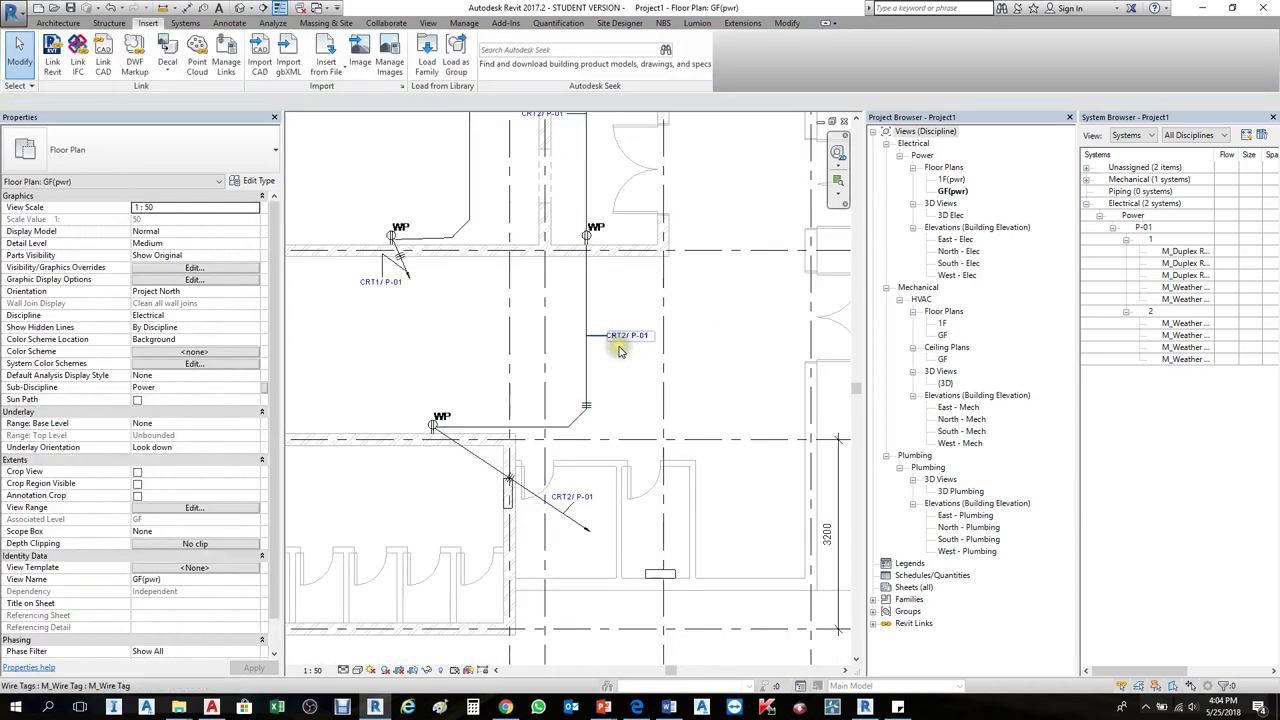
{"action": "left_click", "coordinate": [620, 345]}
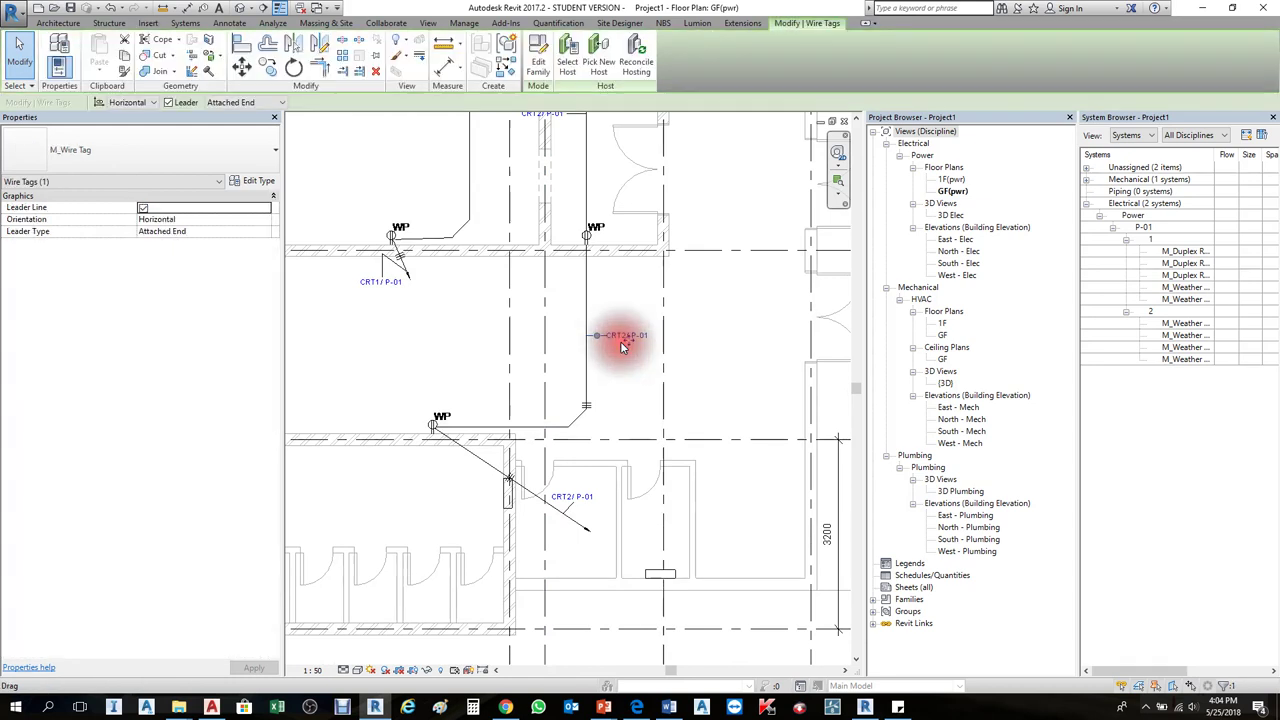
{"action": "left_click", "coordinate": [165, 140]}
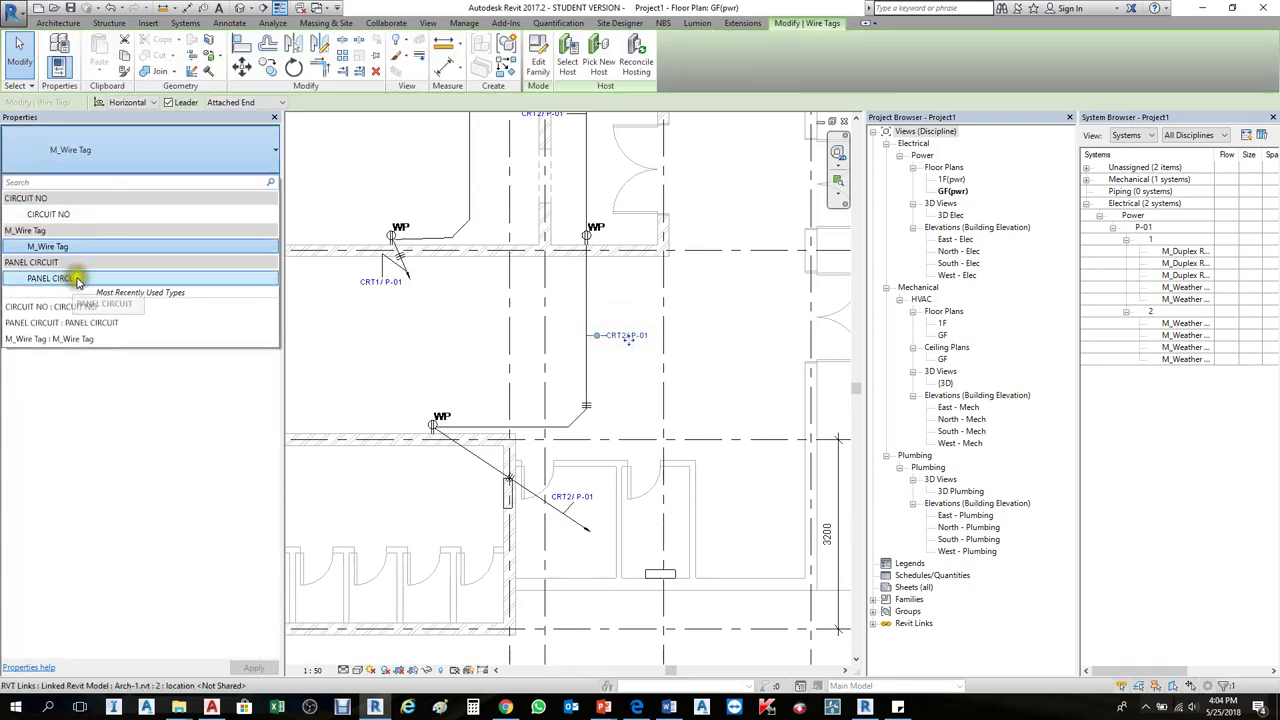
{"action": "left_click", "coordinate": [77, 279]}
{"action": "left_click", "coordinate": [190, 172]}
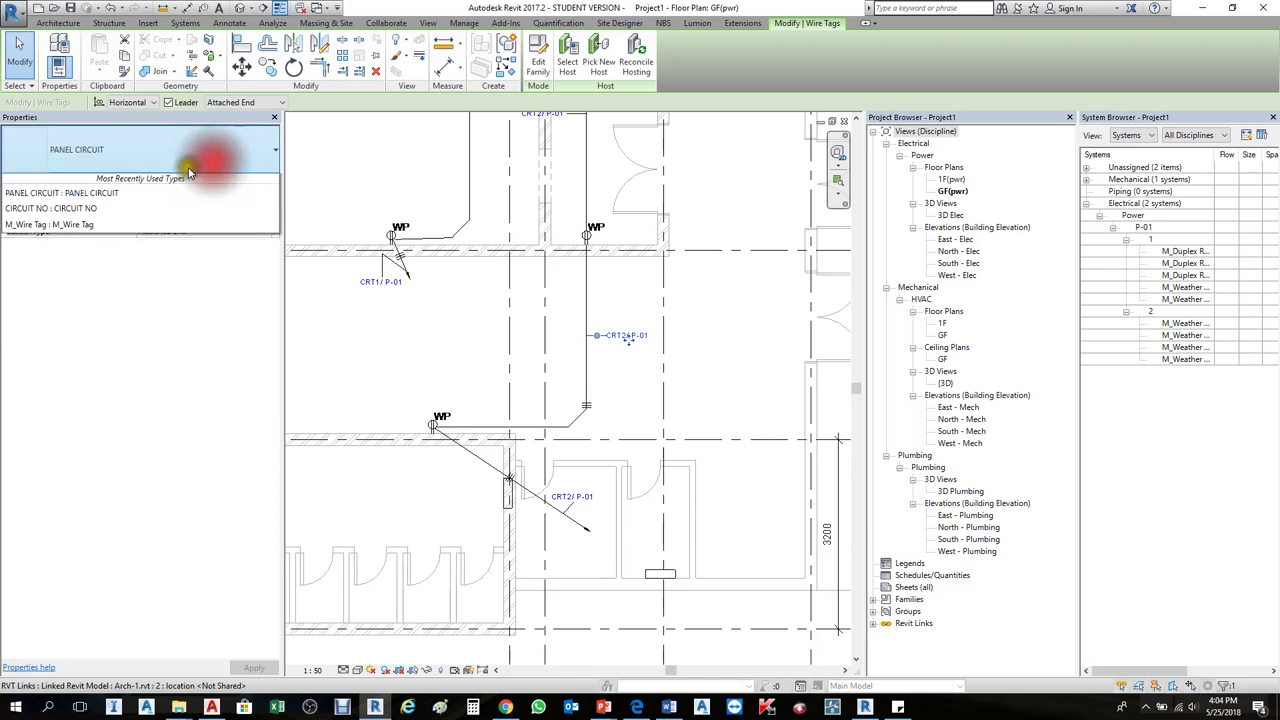
{"action": "left_click", "coordinate": [94, 210]}
{"action": "left_click", "coordinate": [633, 375]}
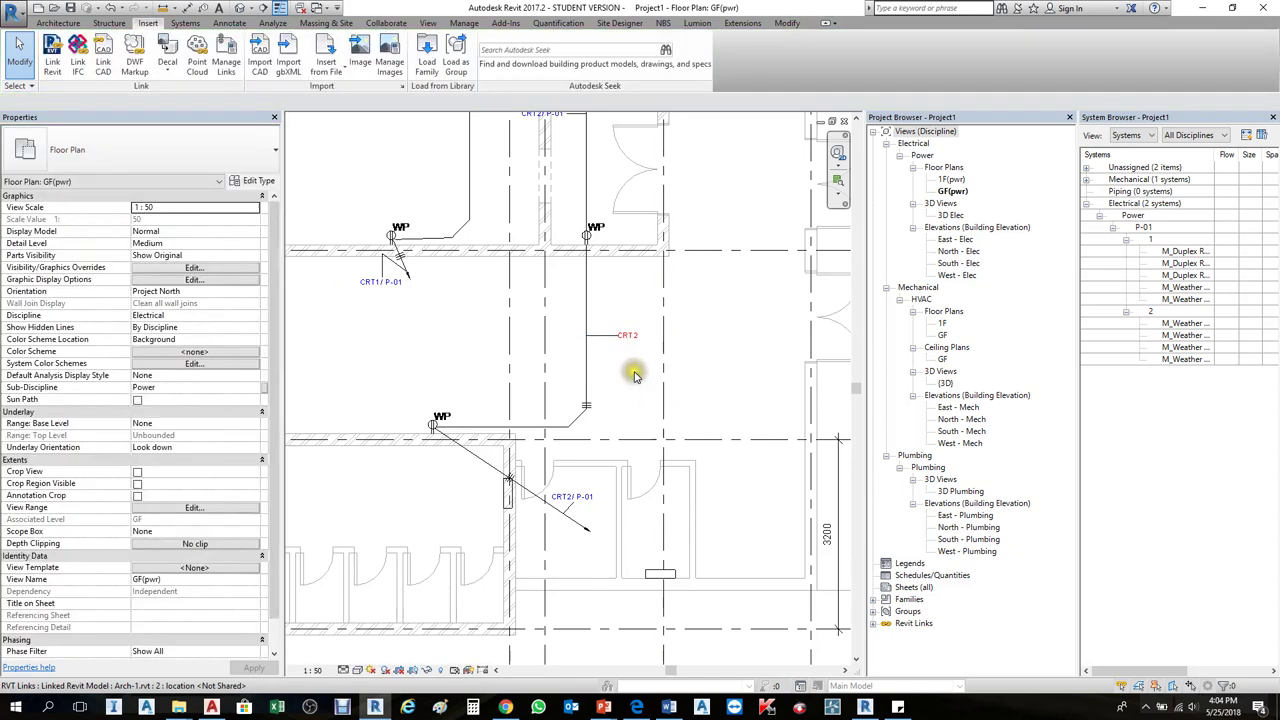
{"action": "scroll", "coordinate": [633, 375], "scroll_direction": "up", "scroll_amount": 1}
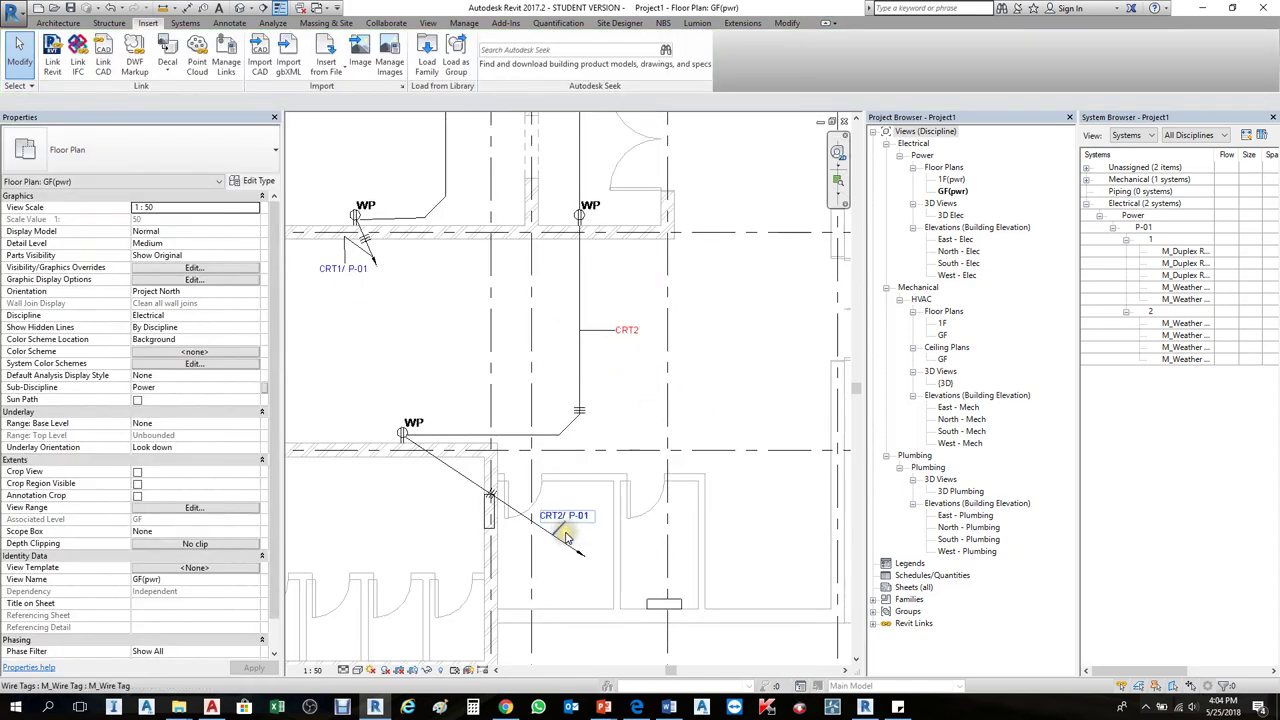
{"action": "scroll", "coordinate": [786, 430], "scroll_direction": "down", "scroll_amount": 2}
{"action": "scroll", "coordinate": [731, 451], "scroll_direction": "down", "scroll_amount": 2}
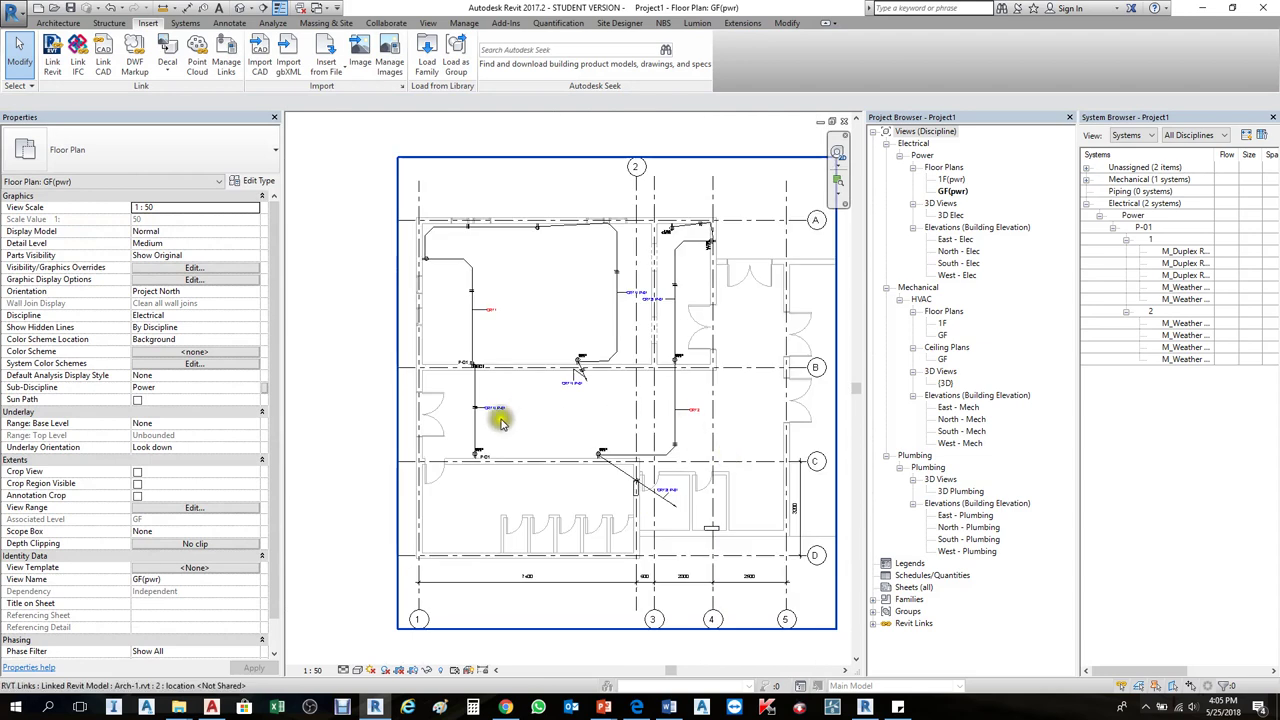
{"action": "scroll", "coordinate": [471, 323], "scroll_direction": "up", "scroll_amount": 2}
{"action": "scroll", "coordinate": [457, 271], "scroll_direction": "up", "scroll_amount": 2}
{"action": "scroll", "coordinate": [511, 306], "scroll_direction": "up", "scroll_amount": 2}
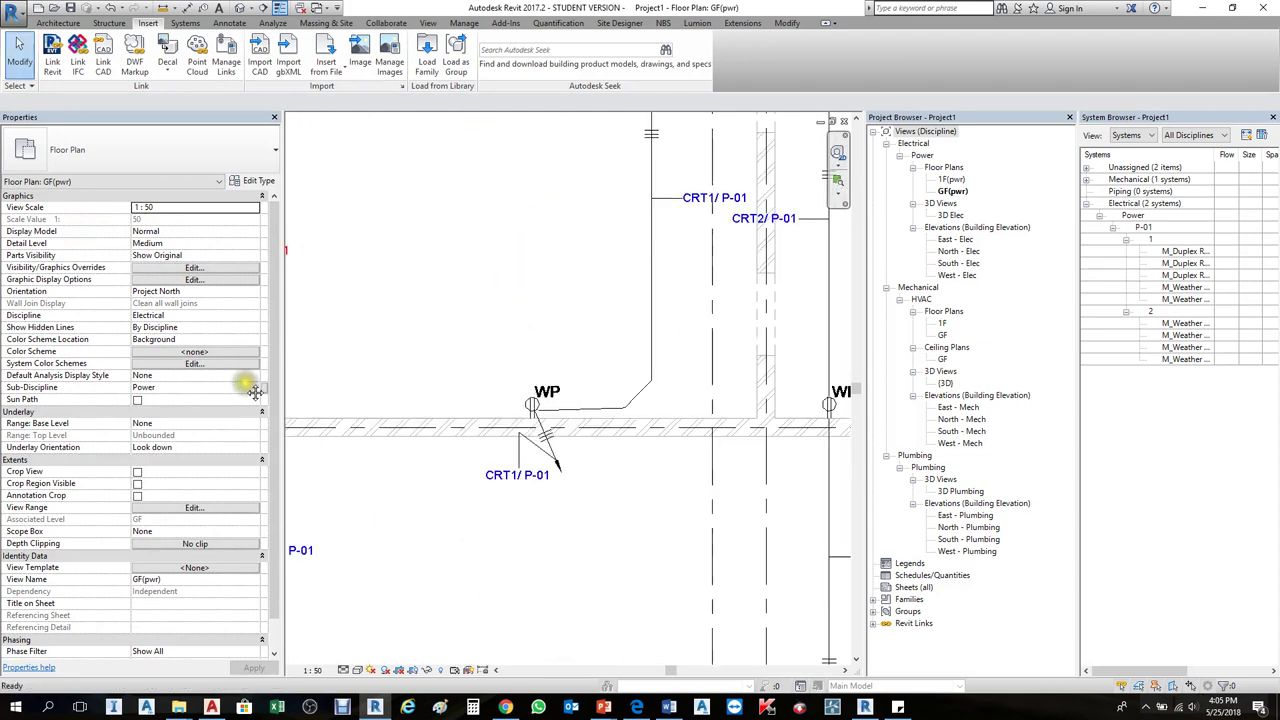
Step: Start tagging by category and set the loaded tag for the Wires category to PANEL CIRCUIT
{"action": "key", "text": "t"}
{"action": "key", "text": "g"}
{"action": "scroll", "coordinate": [350, 400], "scroll_direction": "down", "scroll_amount": 2}
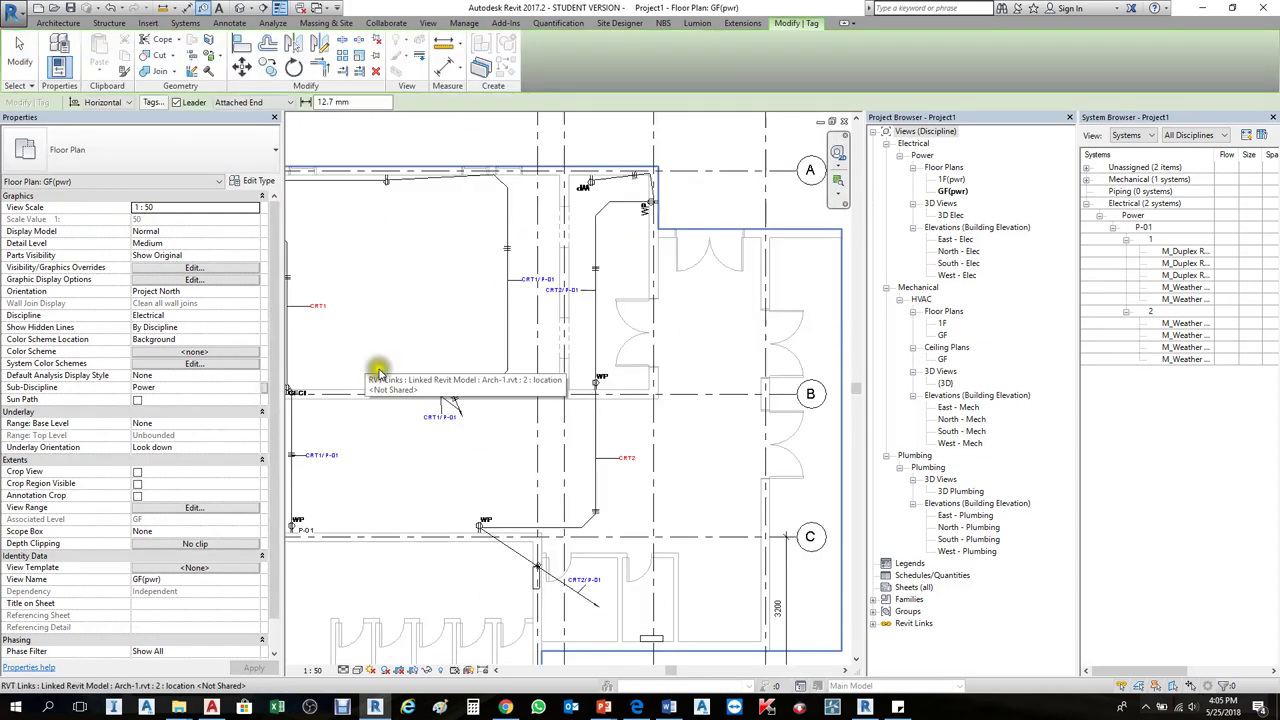
{"action": "scroll", "coordinate": [378, 372], "scroll_direction": "down", "scroll_amount": 2}
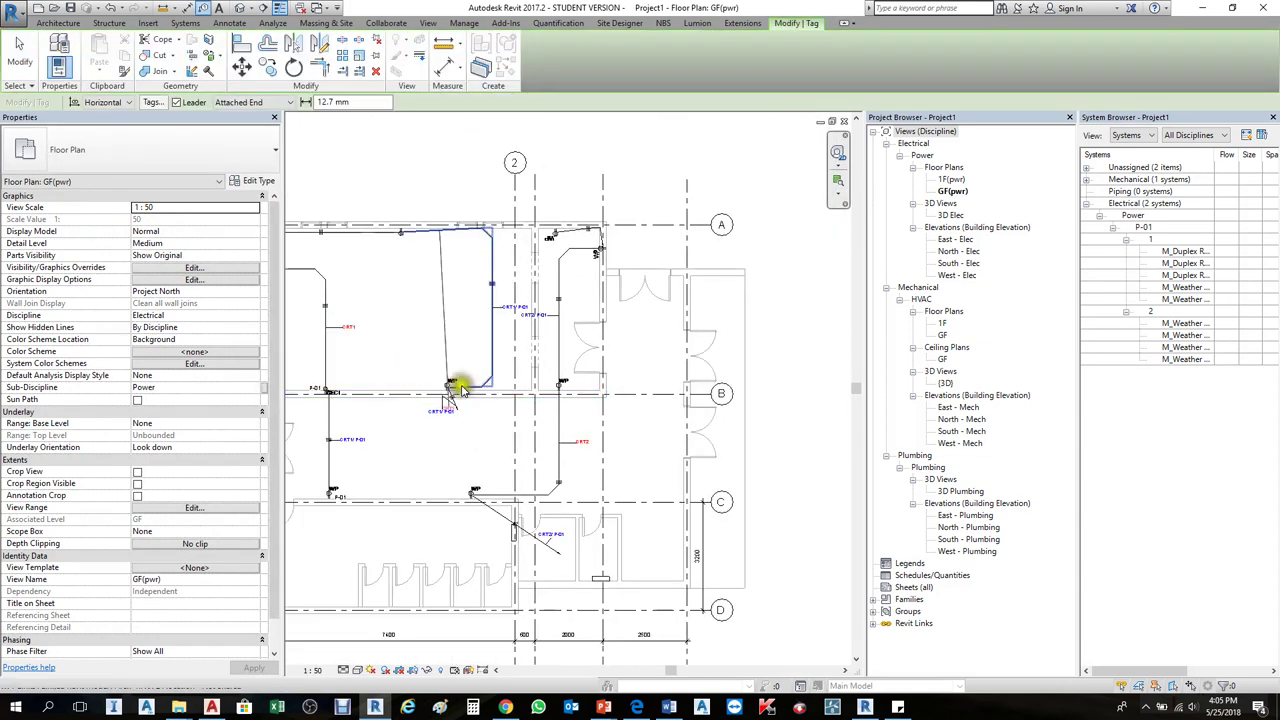
{"action": "left_click", "coordinate": [108, 102]}
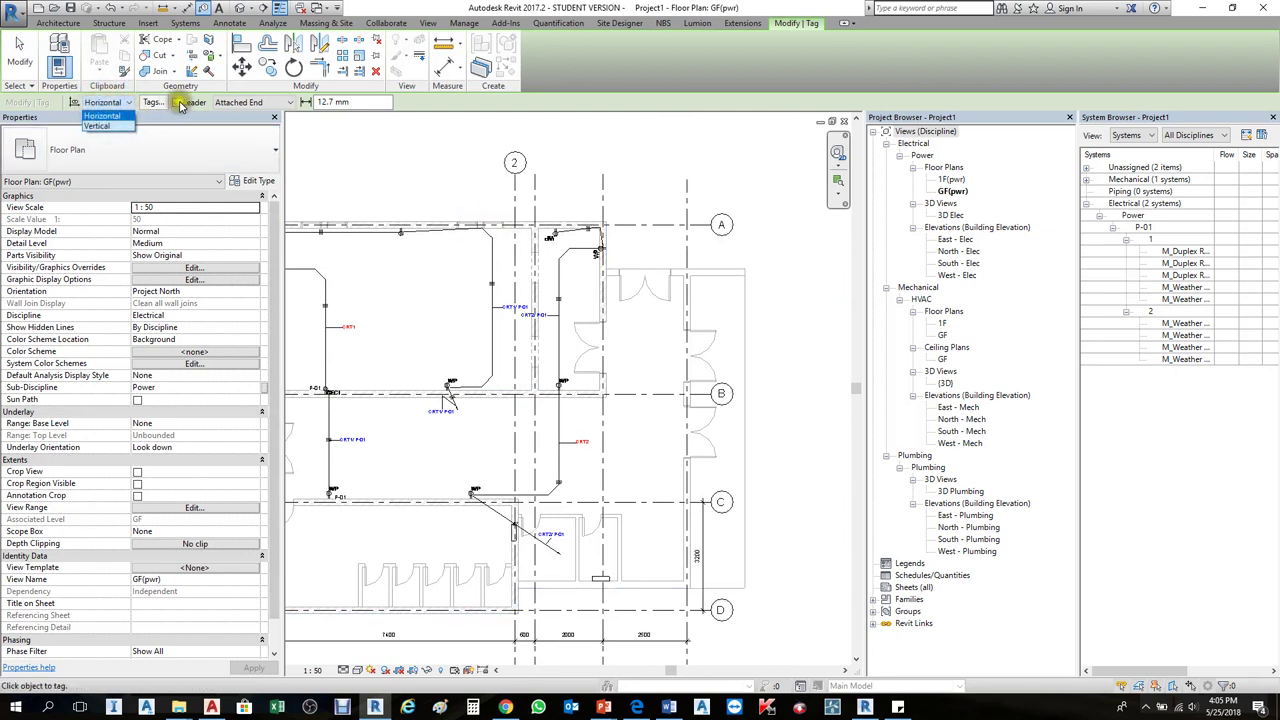
{"action": "left_click", "coordinate": [154, 104]}
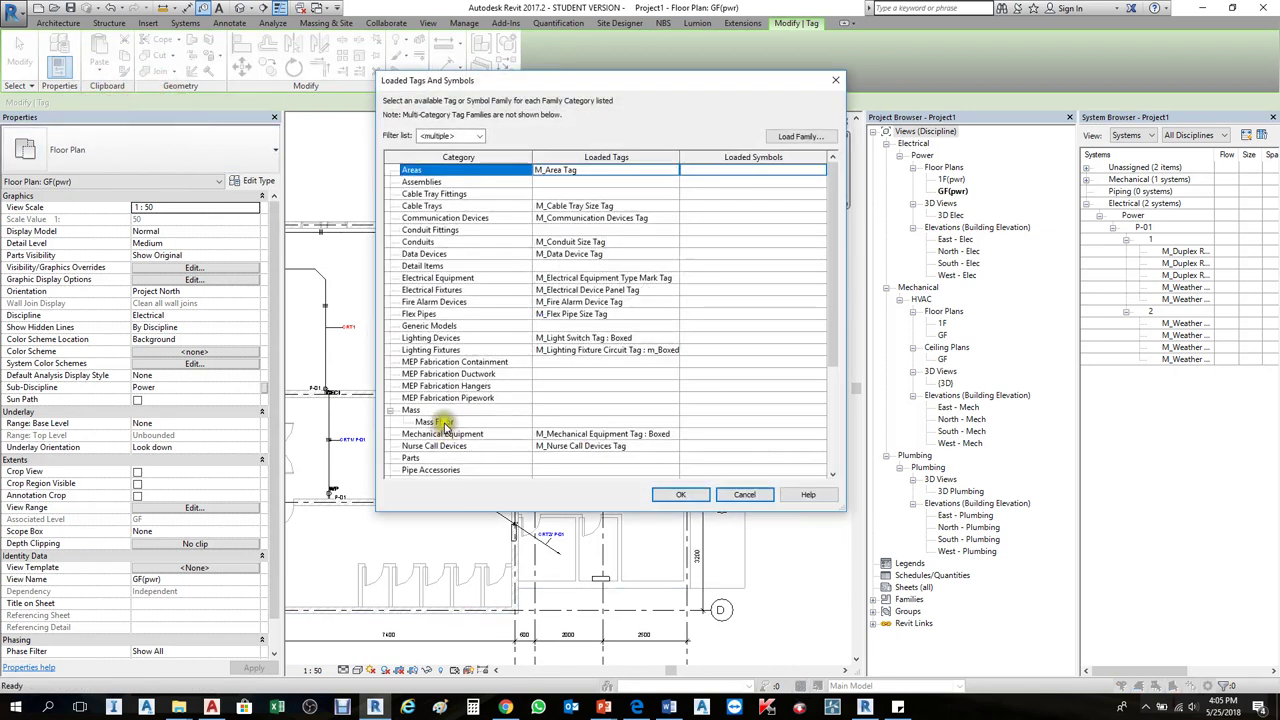
{"action": "scroll", "coordinate": [446, 428], "scroll_direction": "down", "scroll_amount": 3}
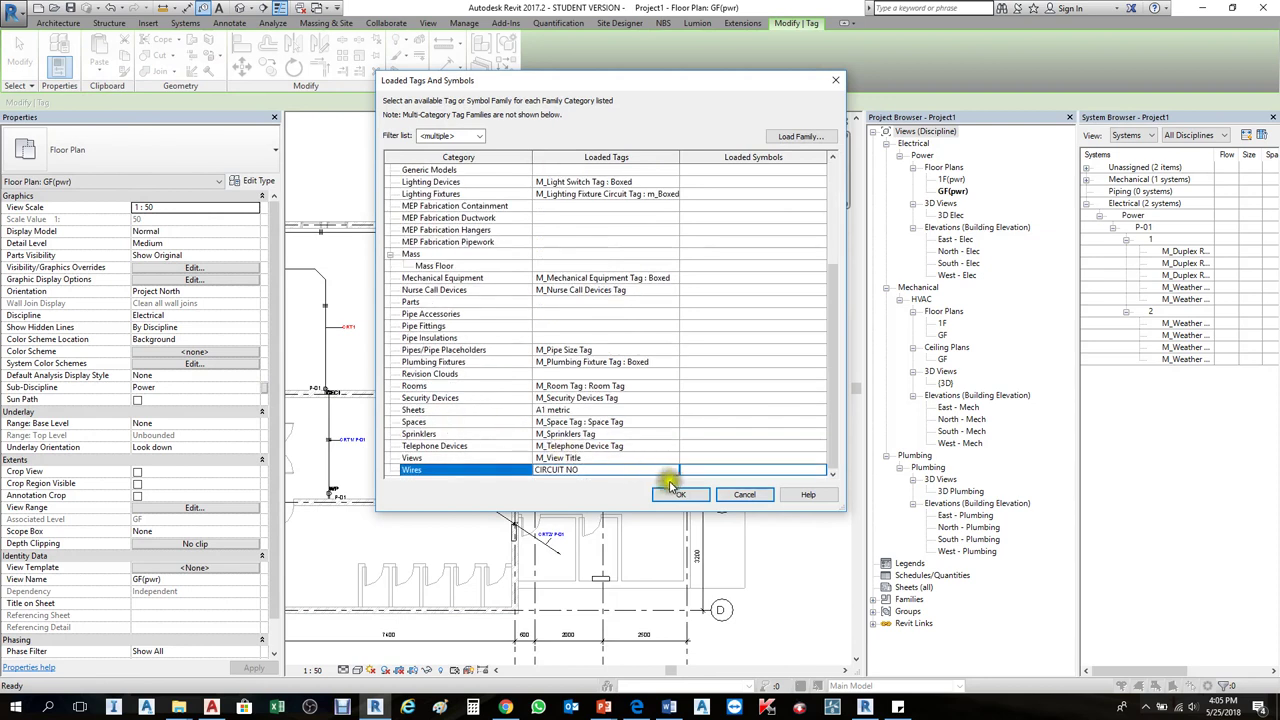
{"action": "left_click", "coordinate": [673, 471]}
{"action": "left_click", "coordinate": [675, 472]}
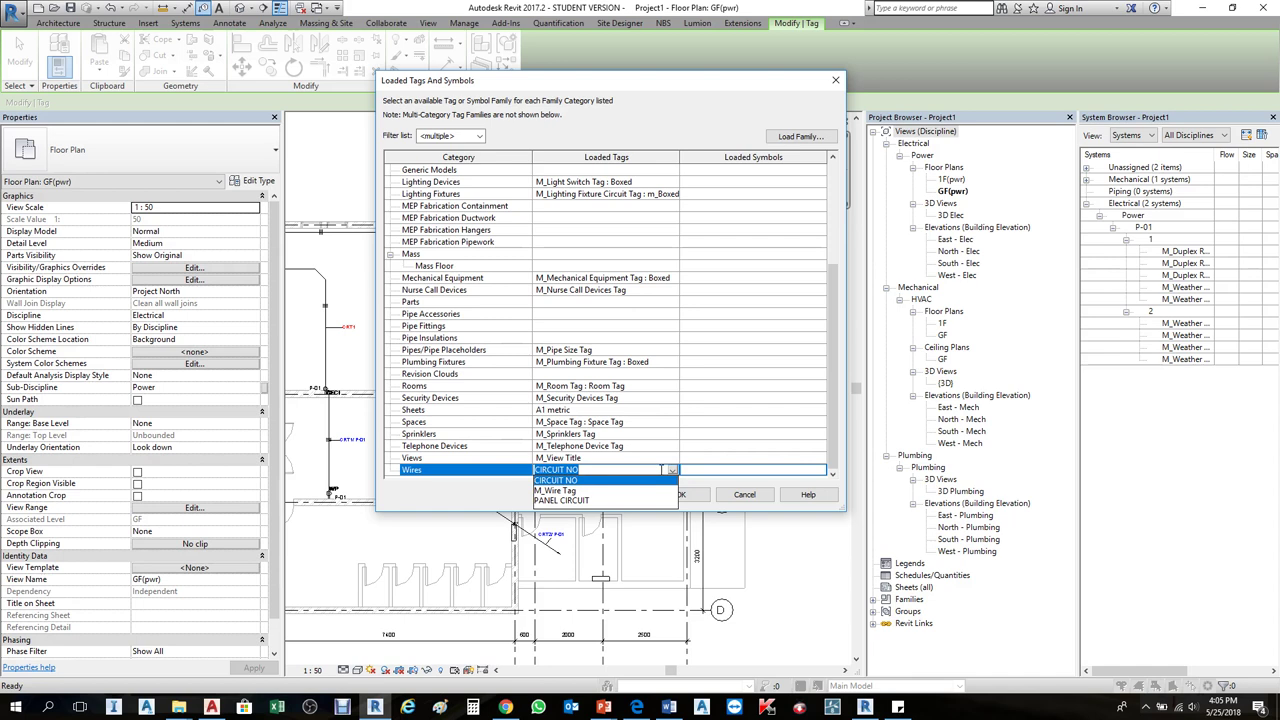
{"action": "left_click", "coordinate": [563, 501]}
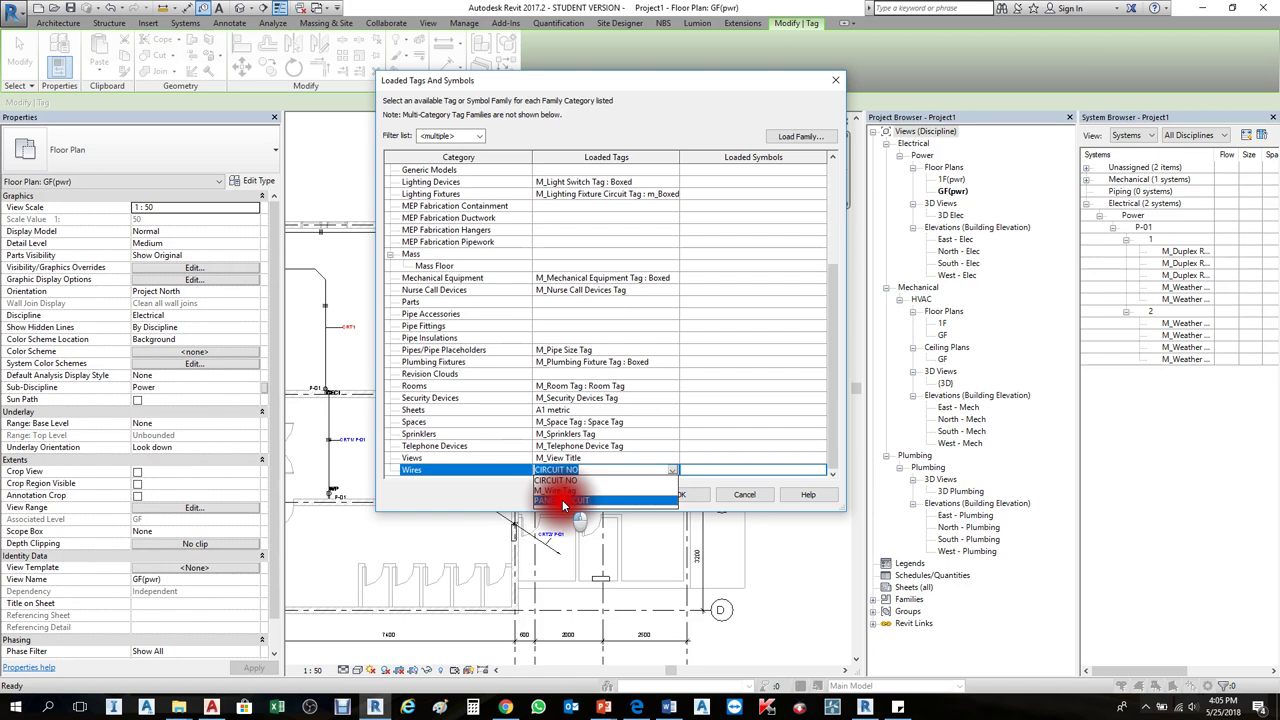
{"action": "left_click", "coordinate": [563, 502]}
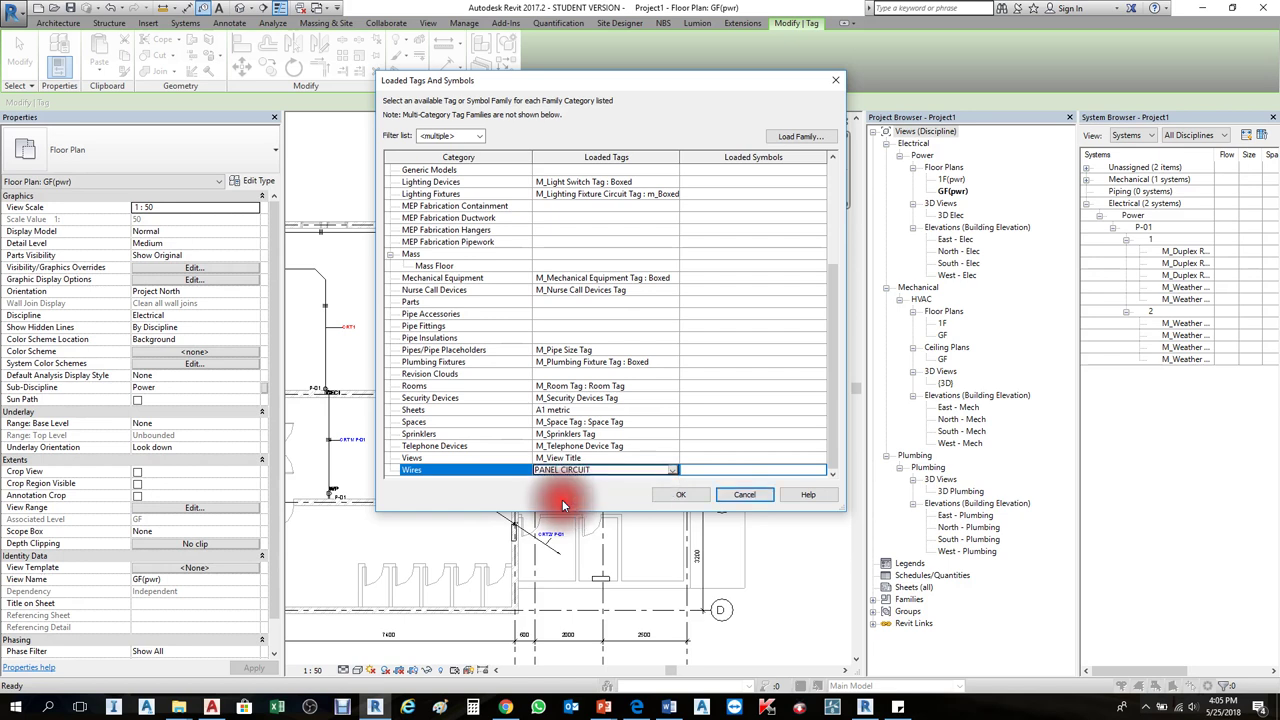
{"action": "left_click", "coordinate": [672, 496]}
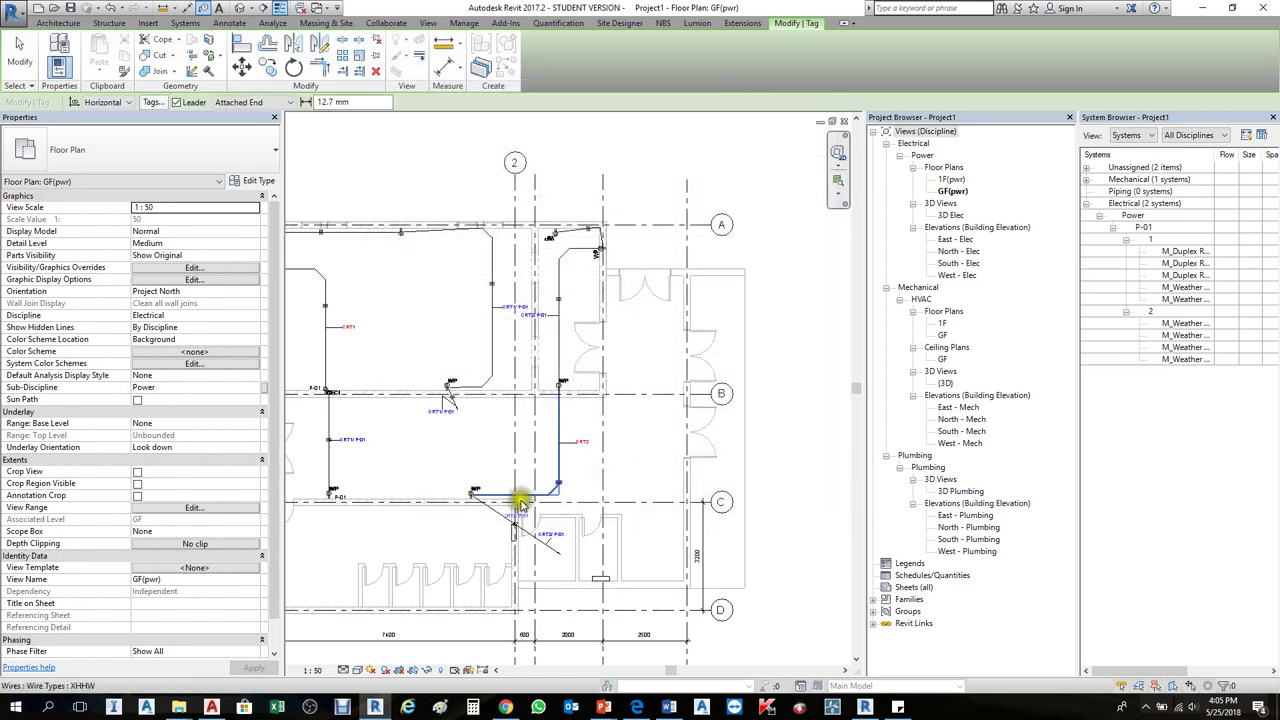
Step: Place a PANEL CIRCUIT tag on circuit 2's home run wire and pull its leader elbow toward the arrowhead
{"action": "scroll", "coordinate": [537, 508], "scroll_direction": "up", "scroll_amount": 3}
{"action": "scroll", "coordinate": [540, 518], "scroll_direction": "down", "scroll_amount": 4}
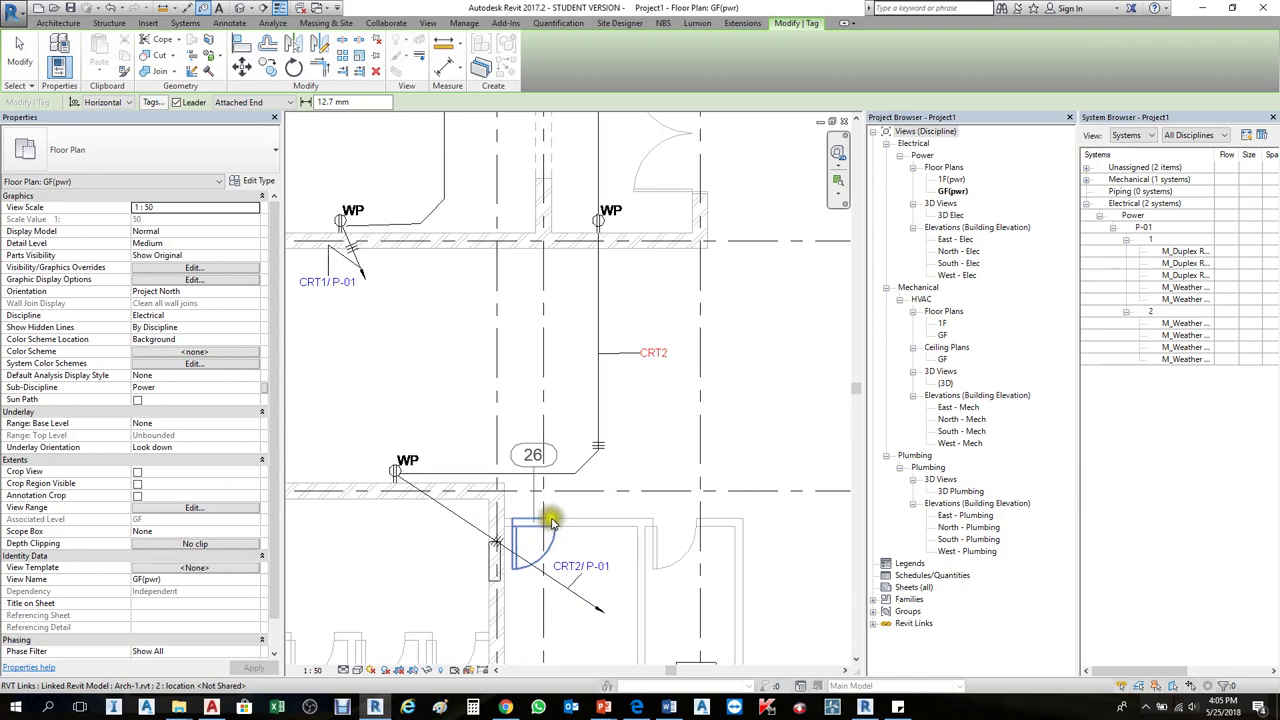
{"action": "scroll", "coordinate": [591, 537], "scroll_direction": "up", "scroll_amount": 6}
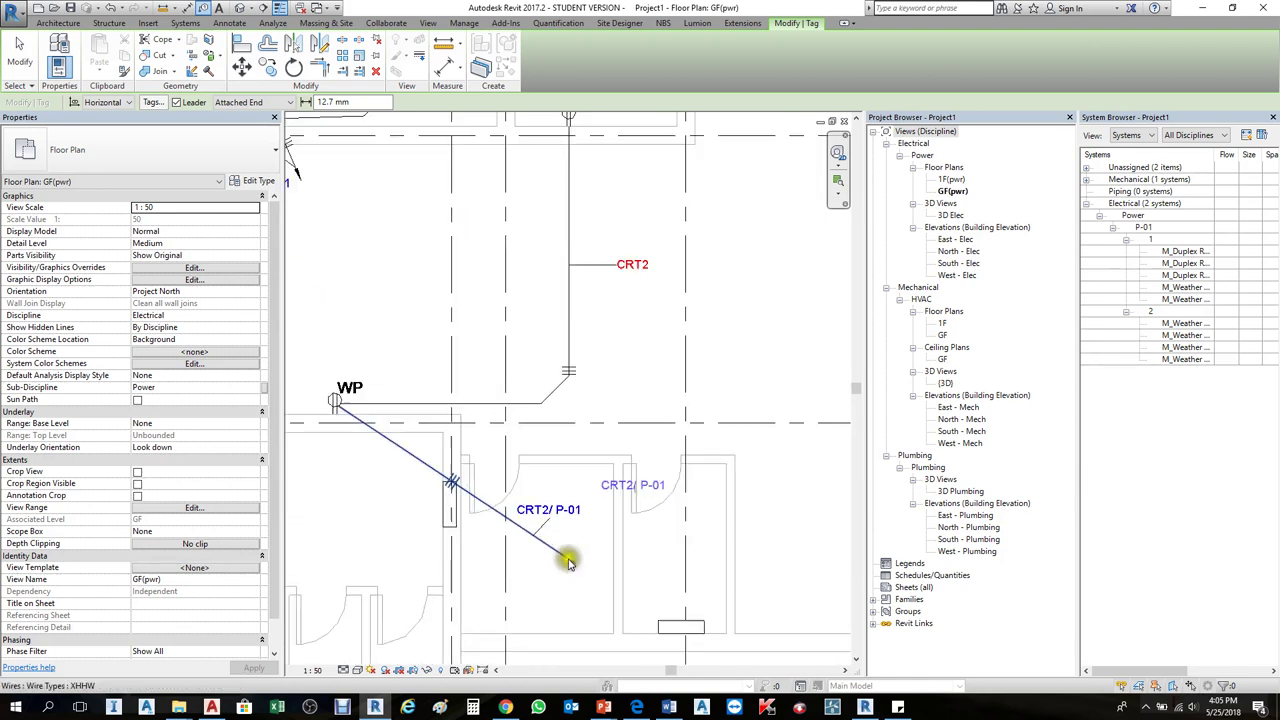
{"action": "left_click", "coordinate": [558, 563]}
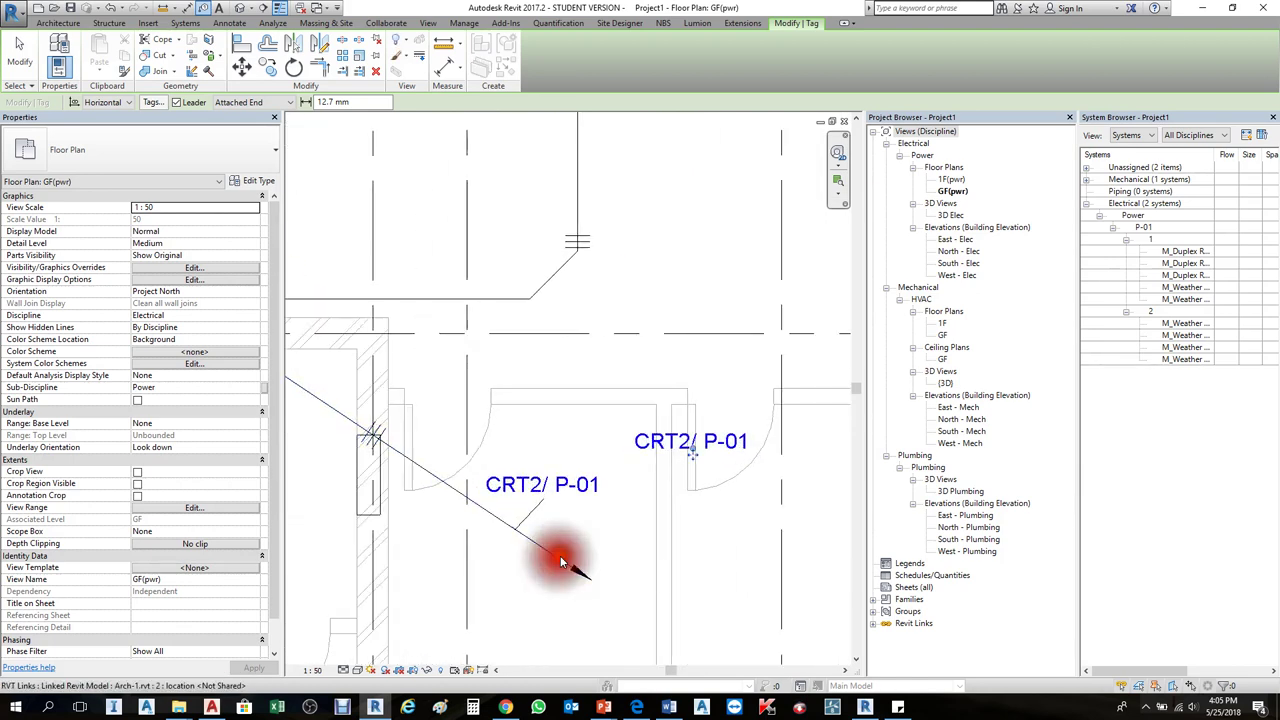
{"action": "left_click_drag", "start_coordinate": [690, 450], "coordinate": [617, 553]}
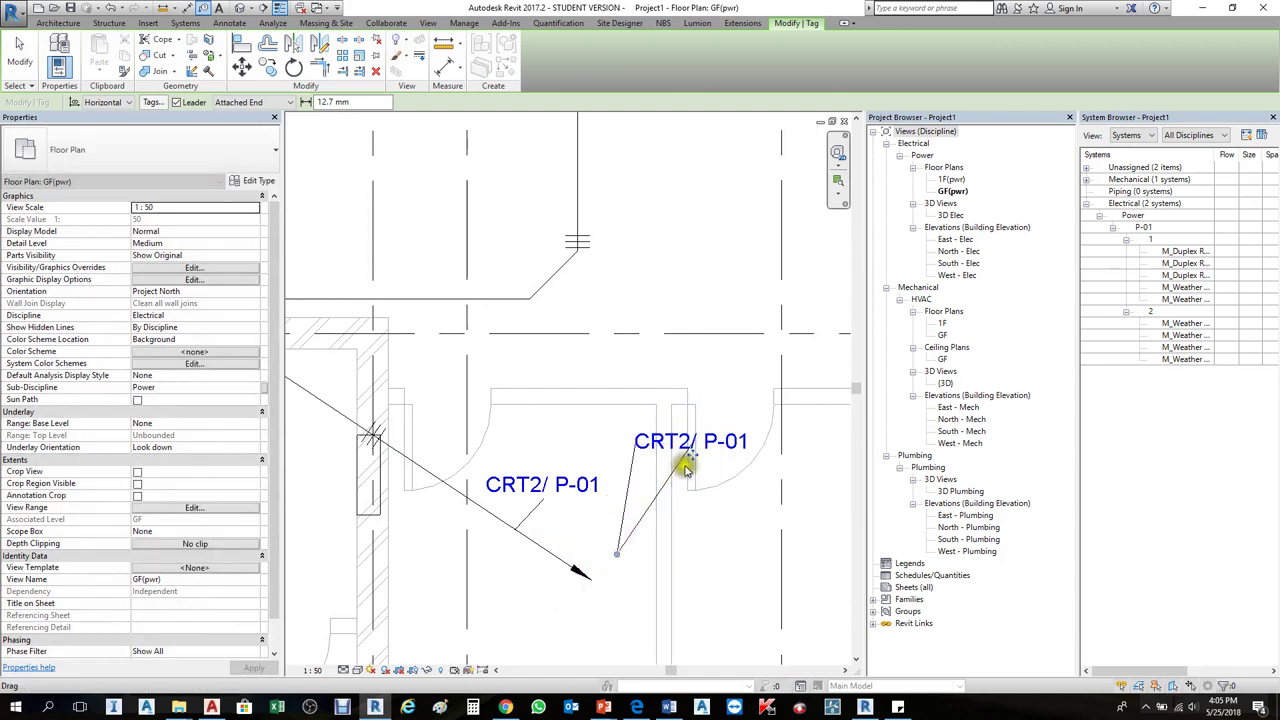
Step: Turn off the new tag's leader line and move the tag just below the home run wire
{"action": "left_click", "coordinate": [715, 443]}
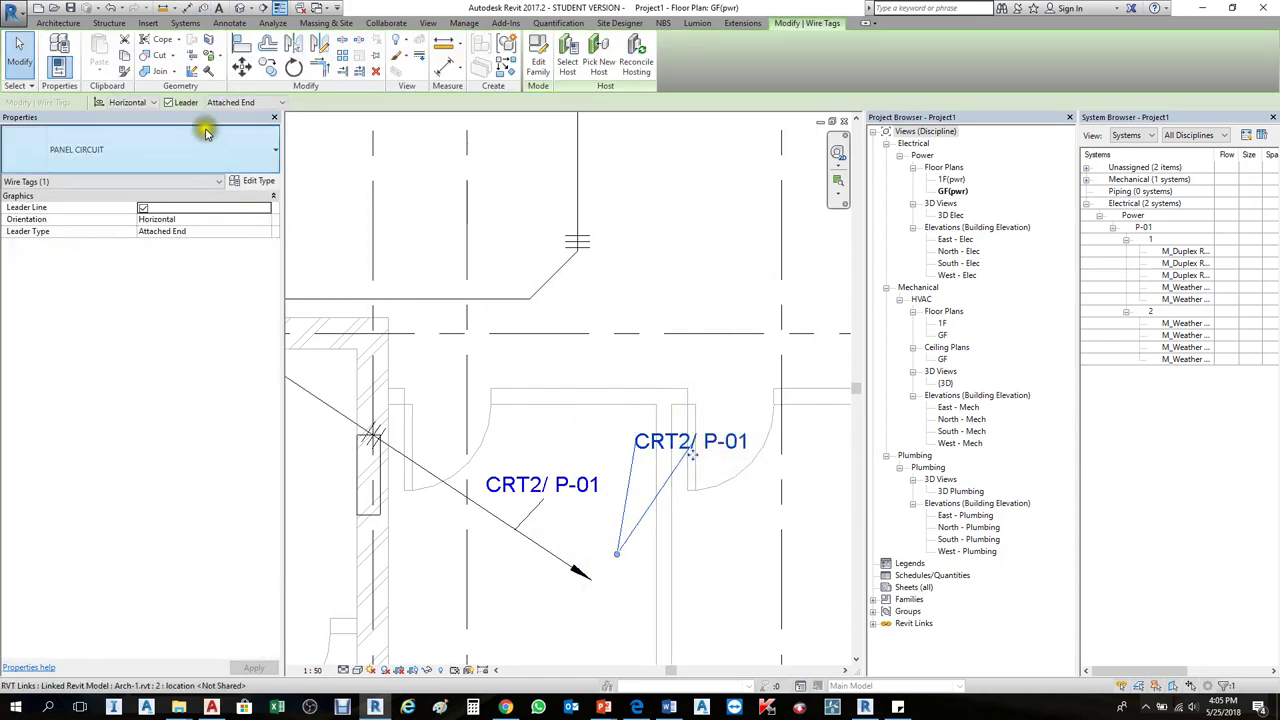
{"action": "left_click", "coordinate": [168, 102]}
{"action": "left_click_drag", "start_coordinate": [688, 460], "coordinate": [509, 597]}
Step: Delete both tags on circuit 2's home run wire
{"action": "left_click", "coordinate": [594, 506]}
{"action": "left_click", "coordinate": [543, 584]}
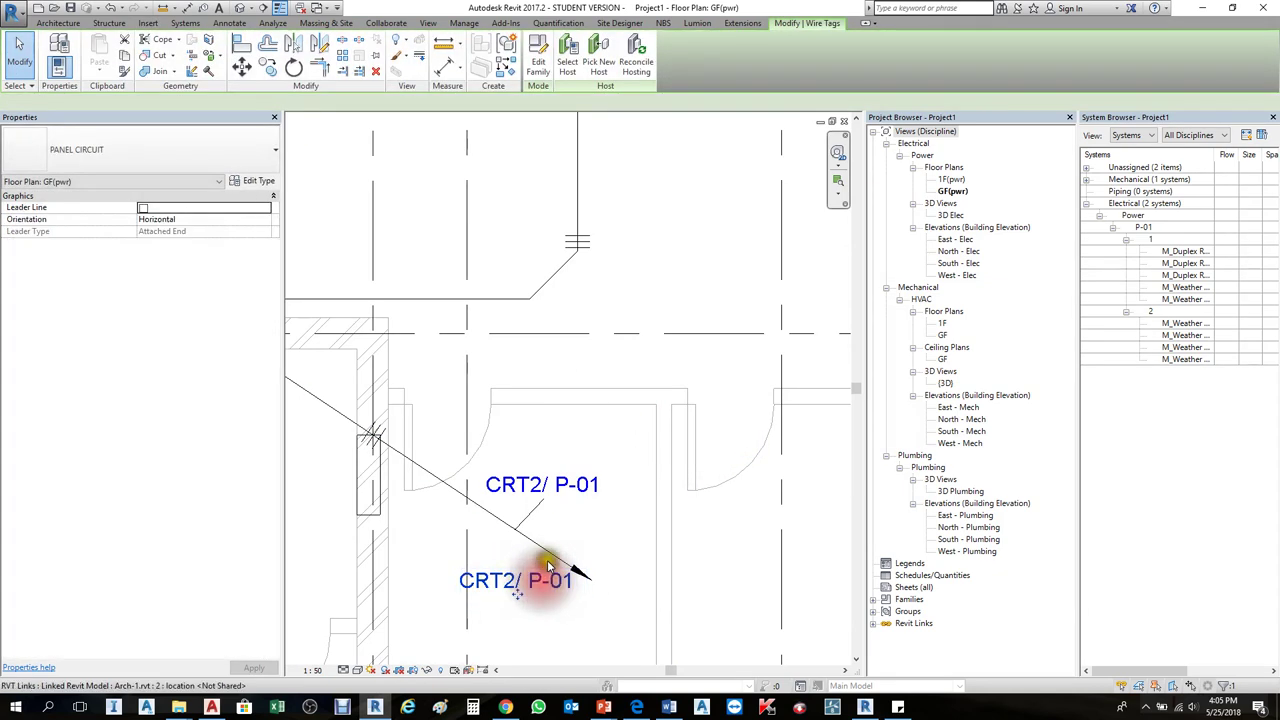
{"action": "left_click", "coordinate": [578, 507], "text": "ctrl"}
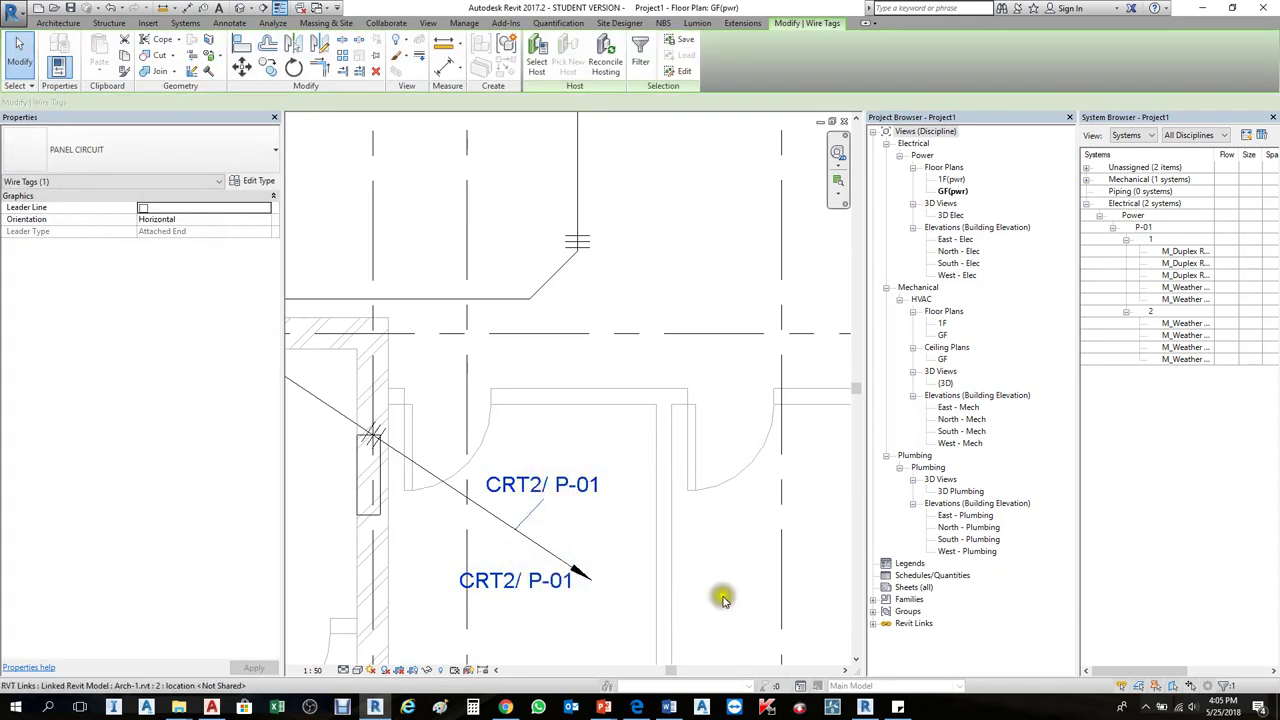
{"action": "key", "text": "Delete"}
Step: Restart tagging by category and set the loaded tag for the Wires category to CIRCUIT NO
{"action": "scroll", "coordinate": [655, 558], "scroll_direction": "down", "scroll_amount": 2}
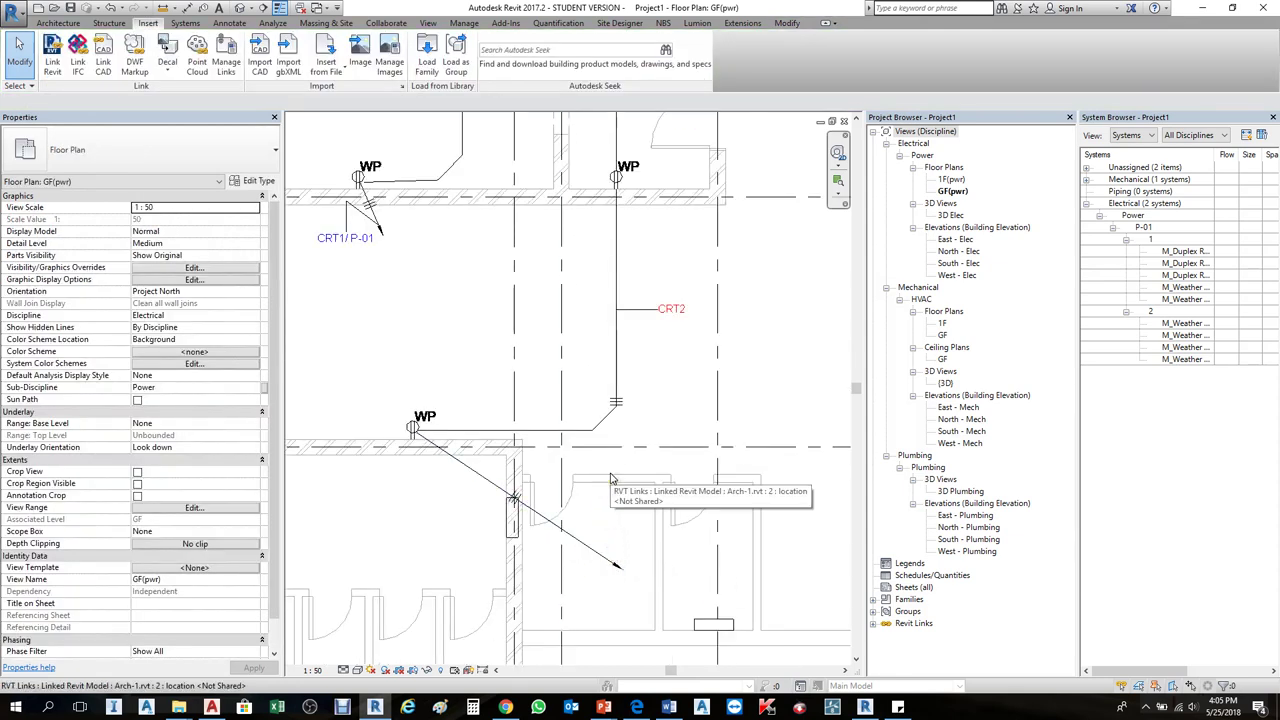
{"action": "key", "text": "t"}
{"action": "key", "text": "g"}
{"action": "left_click", "coordinate": [595, 557]}
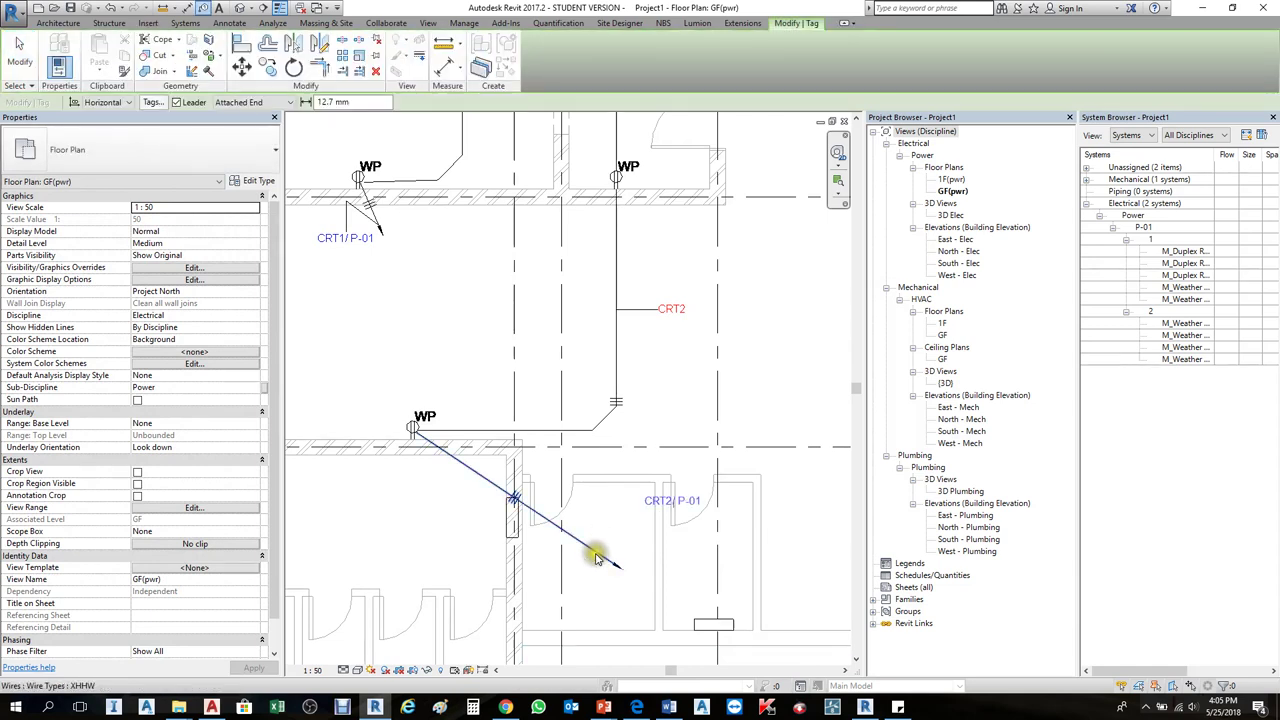
{"action": "scroll", "coordinate": [595, 557], "scroll_direction": "up", "scroll_amount": 1}
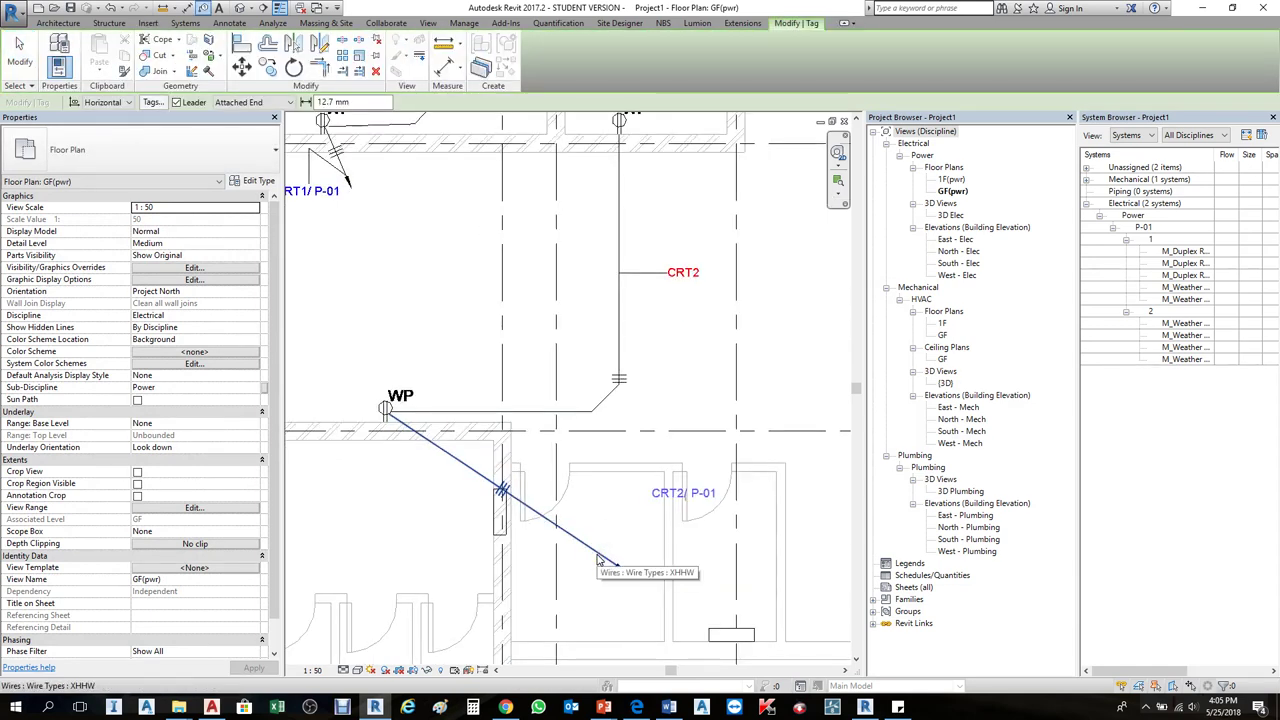
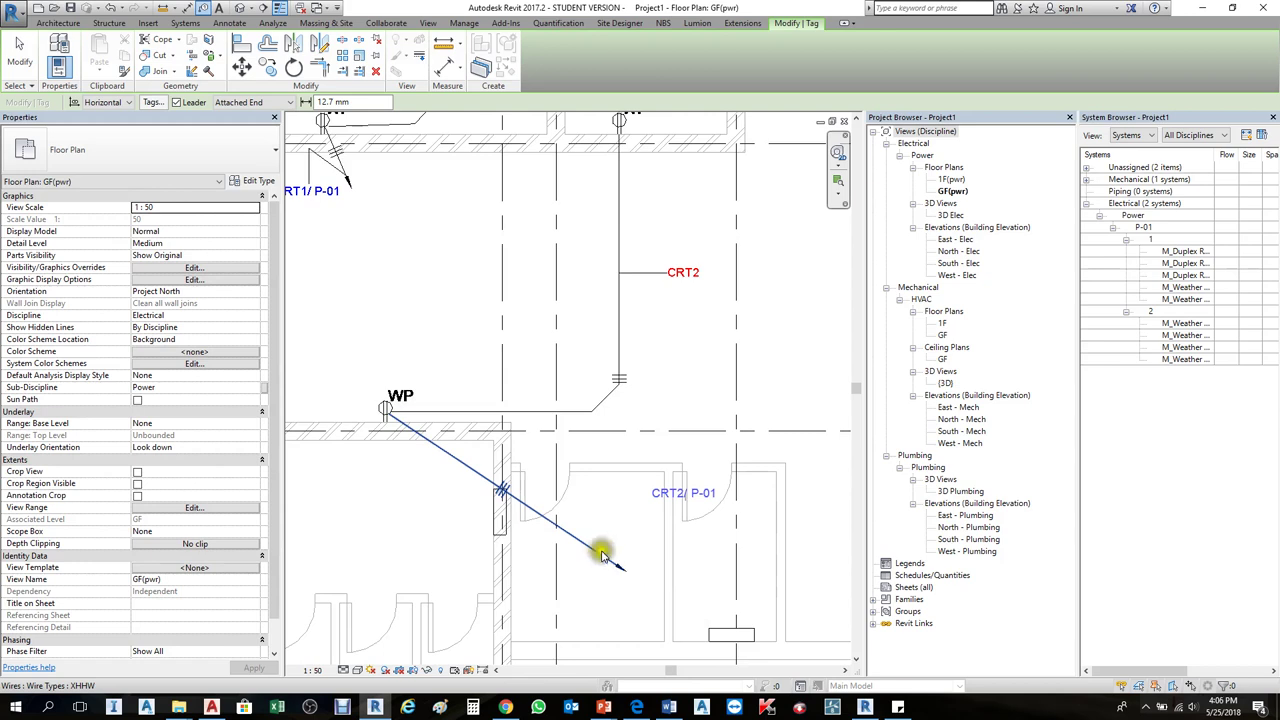
{"action": "left_click", "coordinate": [152, 103]}
{"action": "left_click", "coordinate": [460, 398]}
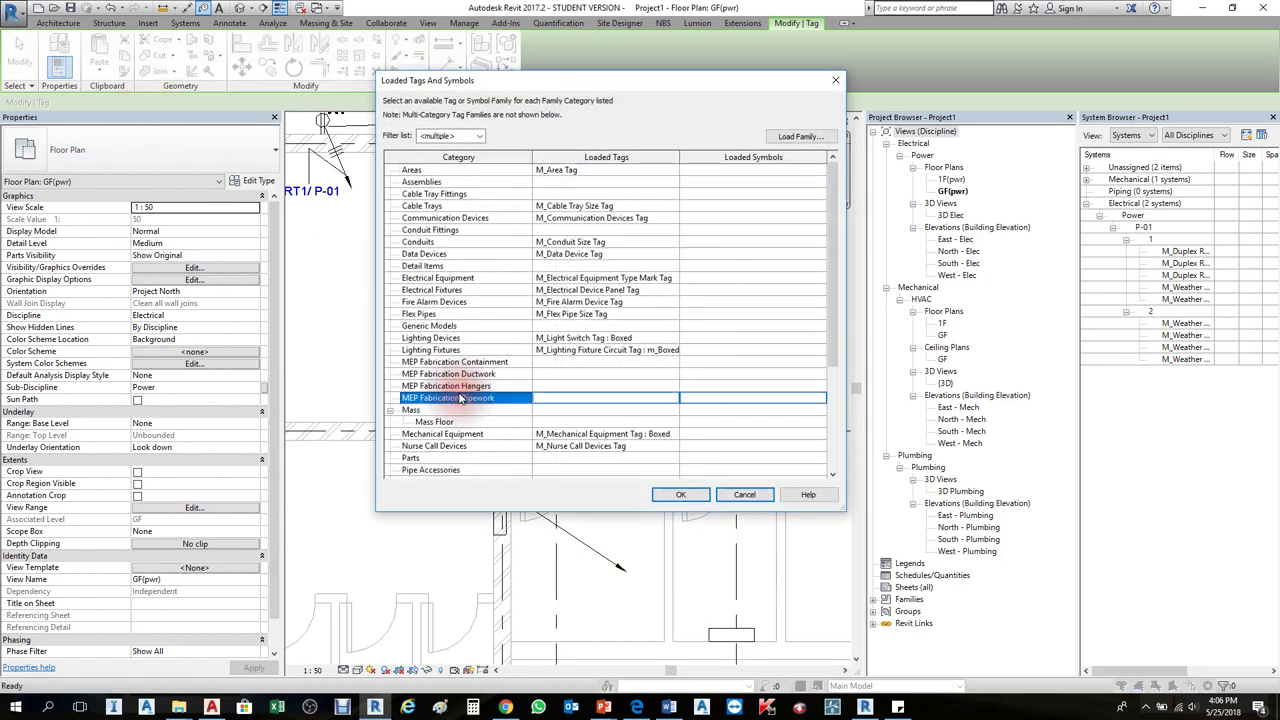
{"action": "key", "text": "End"}
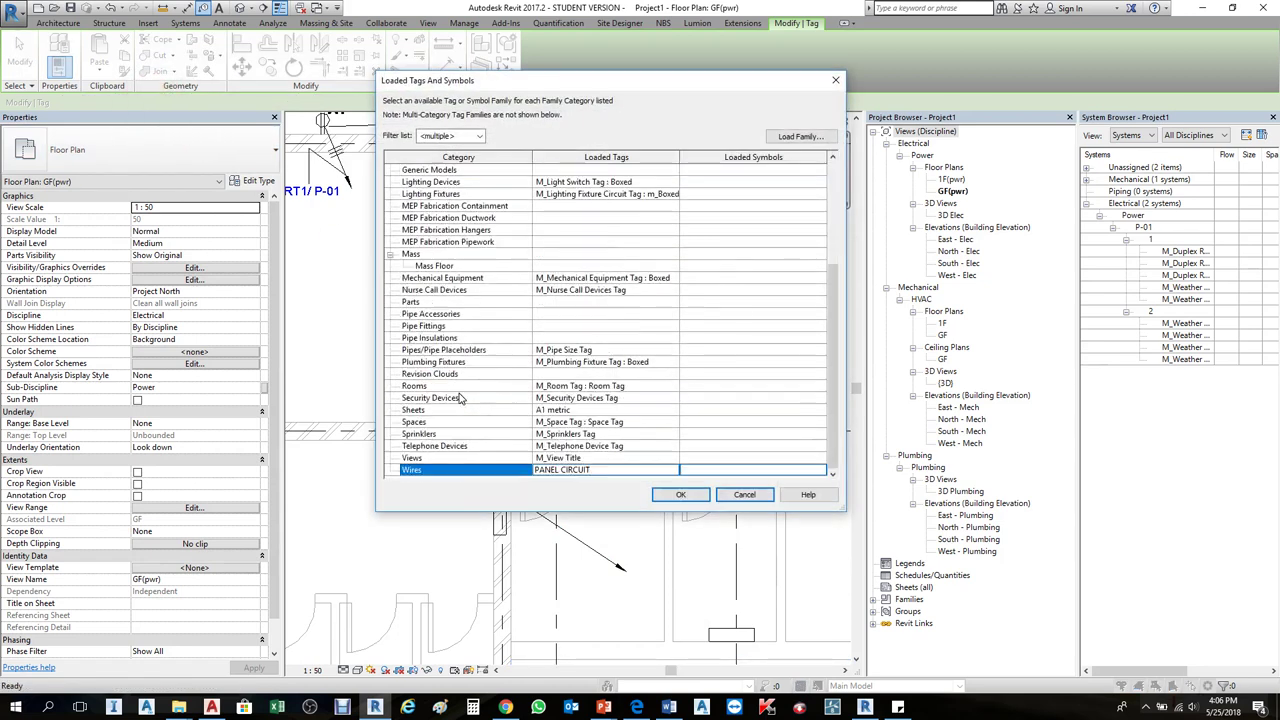
{"action": "left_click", "coordinate": [668, 470]}
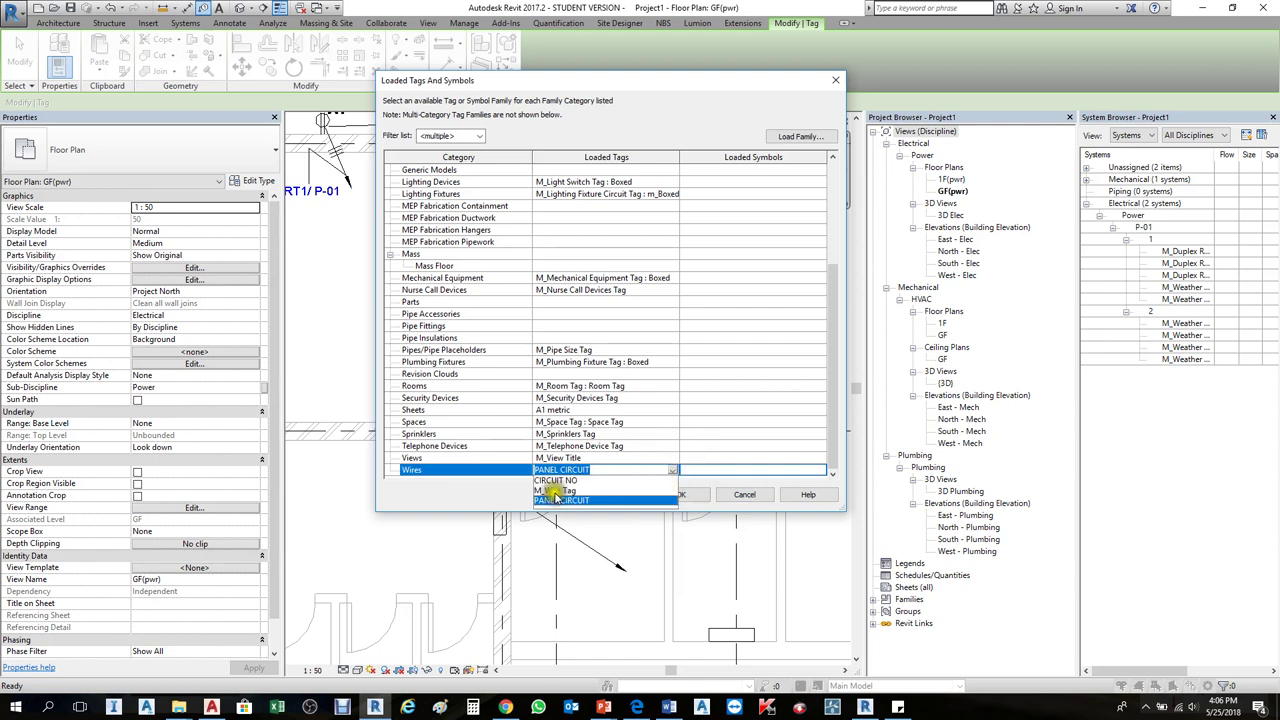
{"action": "left_click", "coordinate": [556, 480]}
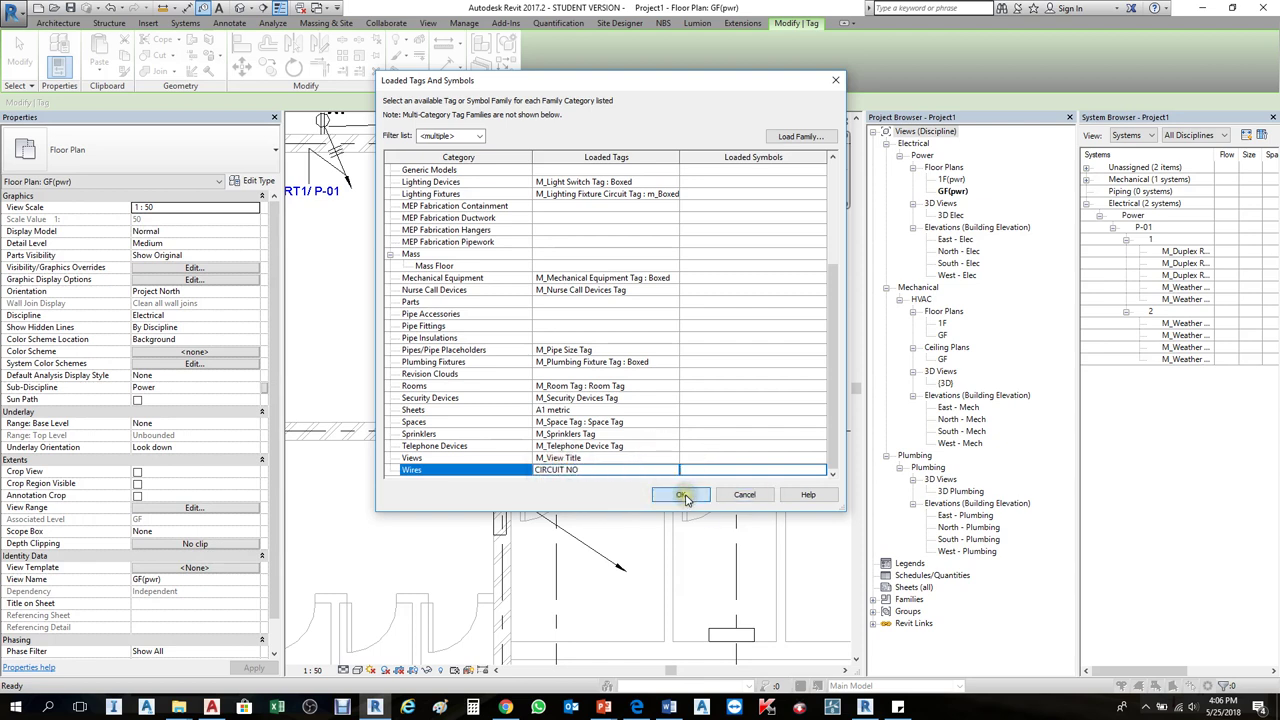
{"action": "left_click", "coordinate": [684, 496]}
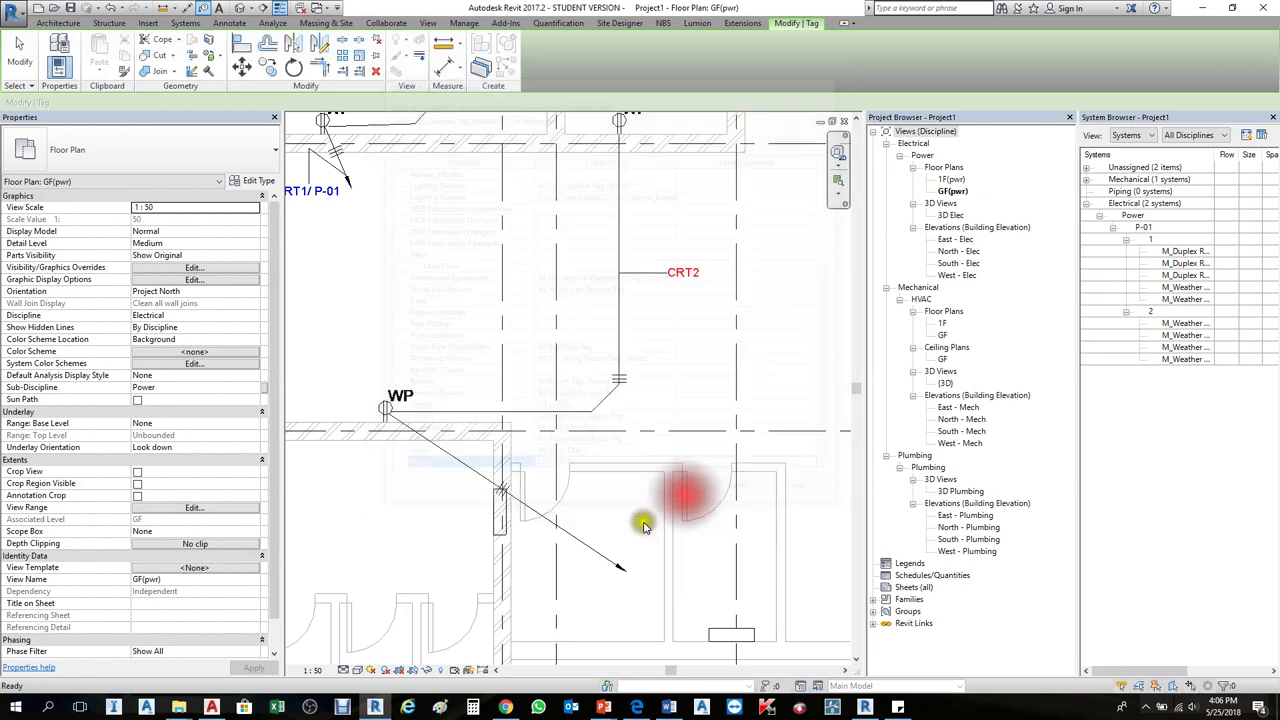
Step: Tag circuit 2's home run wire with a CIRCUIT NO tag and move the tag below the wire
{"action": "left_click", "coordinate": [595, 558]}
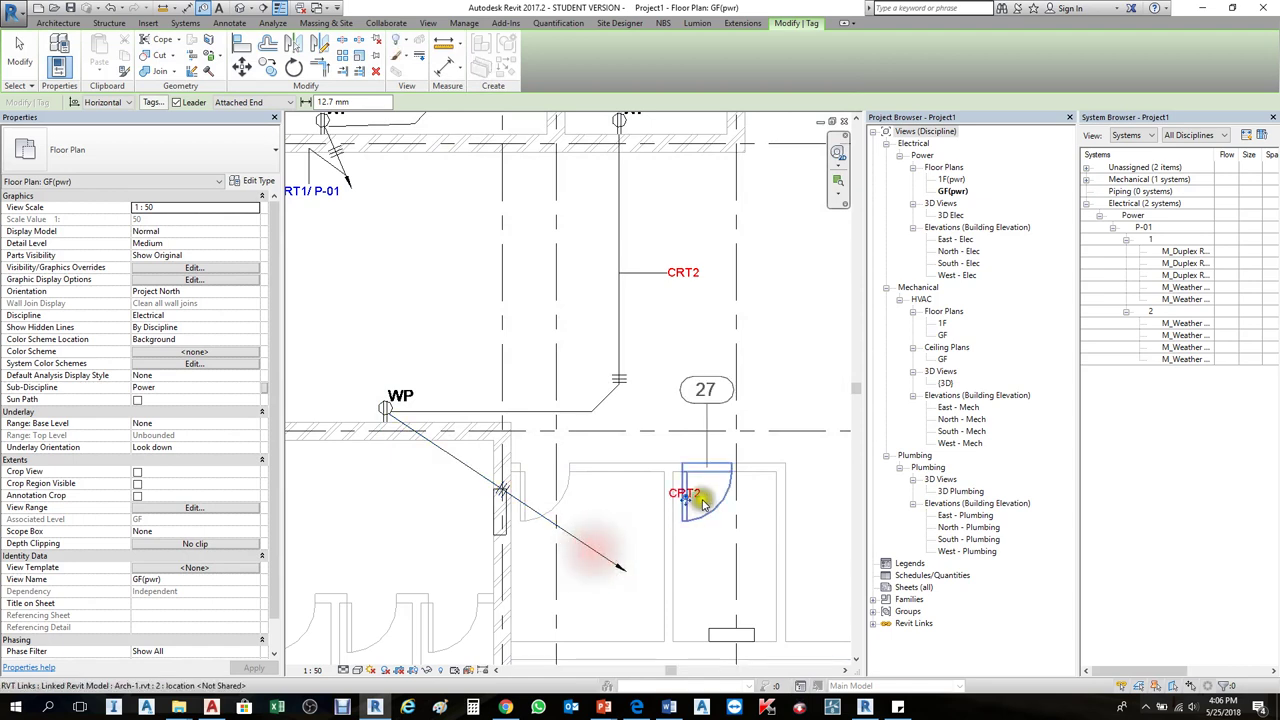
{"action": "left_click_drag", "start_coordinate": [678, 500], "coordinate": [440, 562]}
{"action": "scroll", "coordinate": [685, 507], "scroll_direction": "up", "scroll_amount": 3}
{"action": "key", "text": "Escape"}
{"action": "left_click", "coordinate": [684, 503]}
{"action": "left_click_drag", "start_coordinate": [416, 627], "coordinate": [477, 544]}
Step: Lower the home run's CIRCUIT NO tag and shape its leader into a right angle, rising vertically to the wire
{"action": "scroll", "coordinate": [462, 556], "scroll_direction": "up", "scroll_amount": 2}
{"action": "scroll", "coordinate": [462, 556], "scroll_direction": "up", "scroll_amount": 2}
{"action": "left_click_drag", "start_coordinate": [425, 591], "coordinate": [387, 640]}
{"action": "left_click_drag", "start_coordinate": [472, 580], "coordinate": [491, 603]}
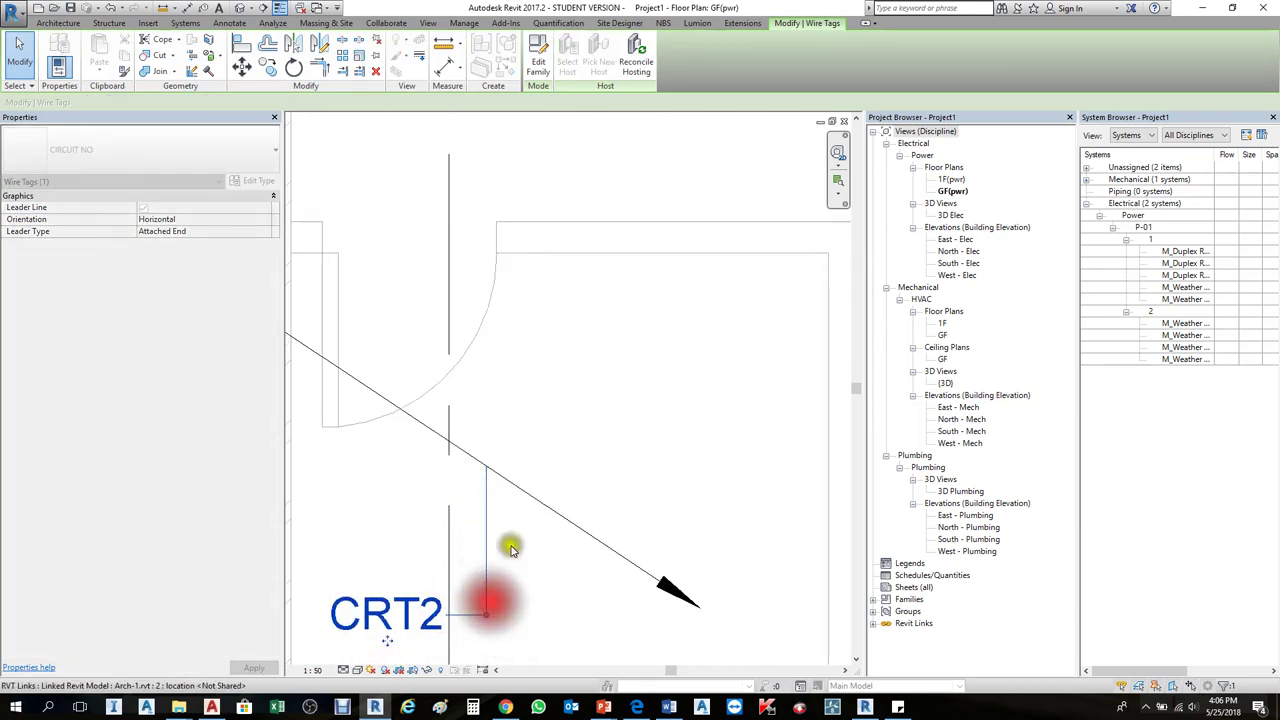
{"action": "scroll", "coordinate": [622, 395], "scroll_direction": "down", "scroll_amount": 3}
{"action": "left_click", "coordinate": [624, 440]}
{"action": "scroll", "coordinate": [605, 490], "scroll_direction": "down", "scroll_amount": 5}
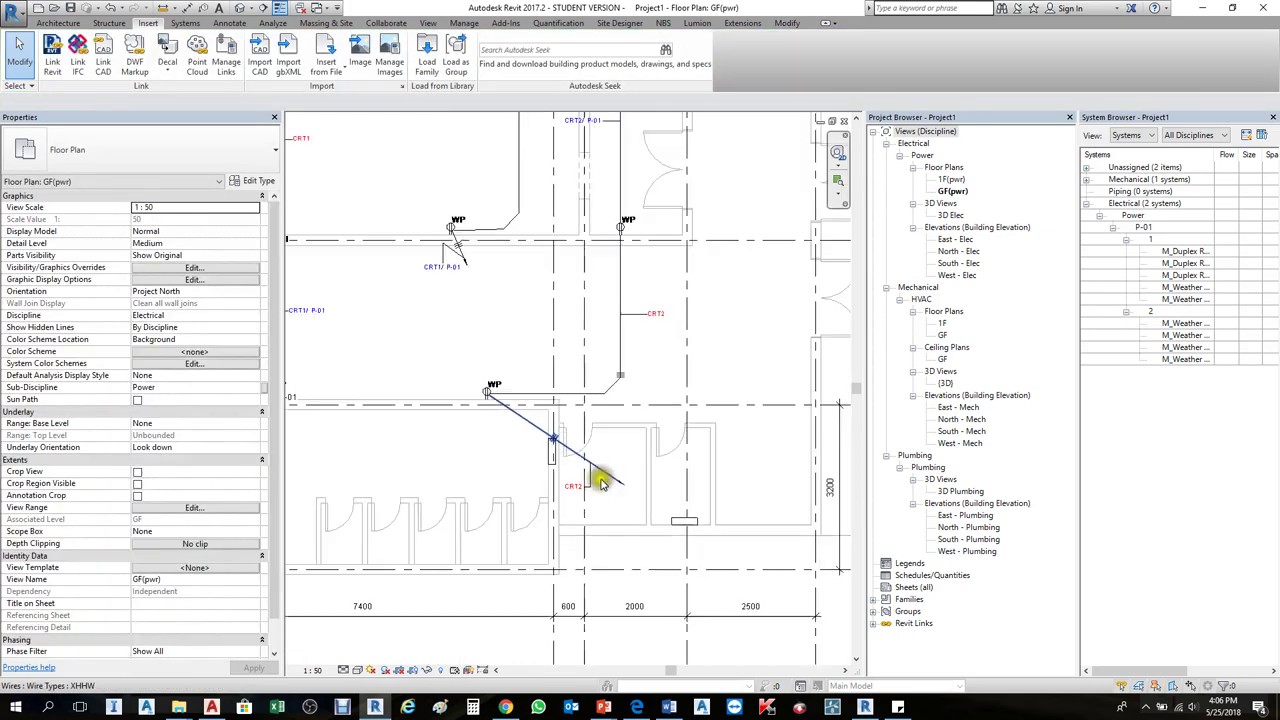
Step: Move the circuit 1 home run's PANEL CIRCUIT tag farther below the wall and bring its leader elbow onto the wire near the arrowhead
{"action": "middle_click_drag", "start_coordinate": [480, 395], "coordinate": [514, 437]}
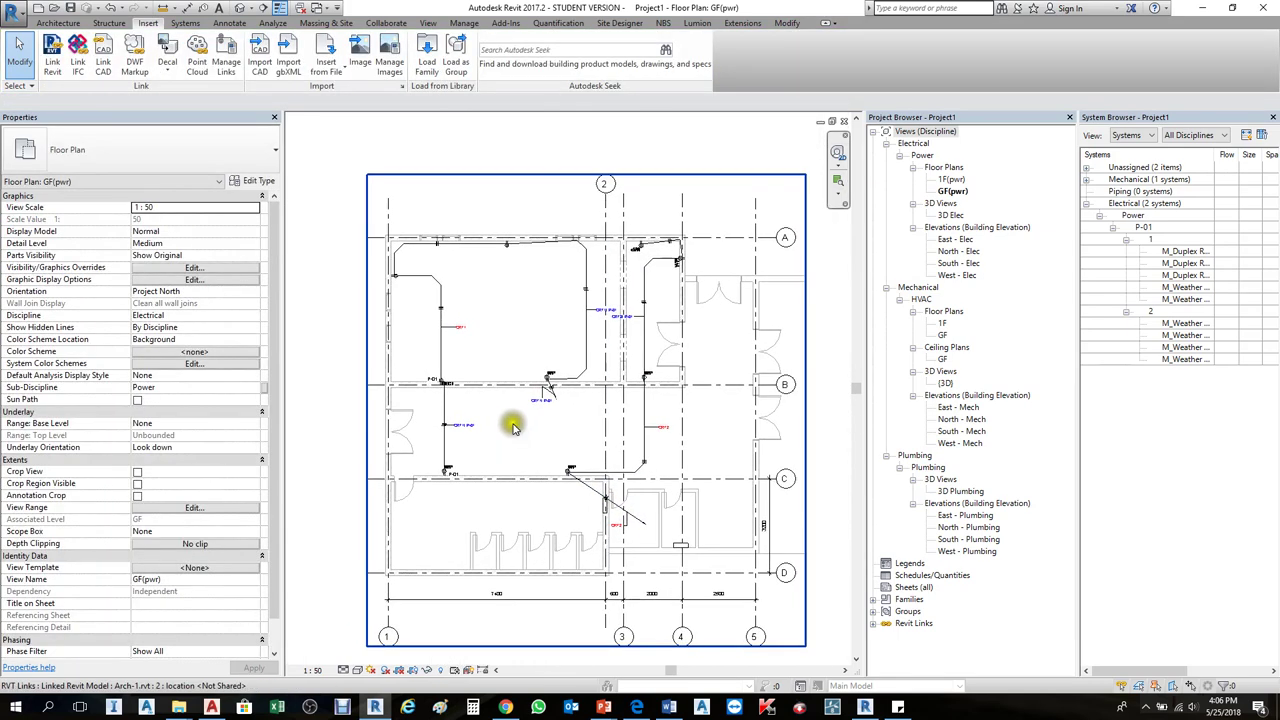
{"action": "scroll", "coordinate": [537, 455], "scroll_direction": "up", "scroll_amount": 2}
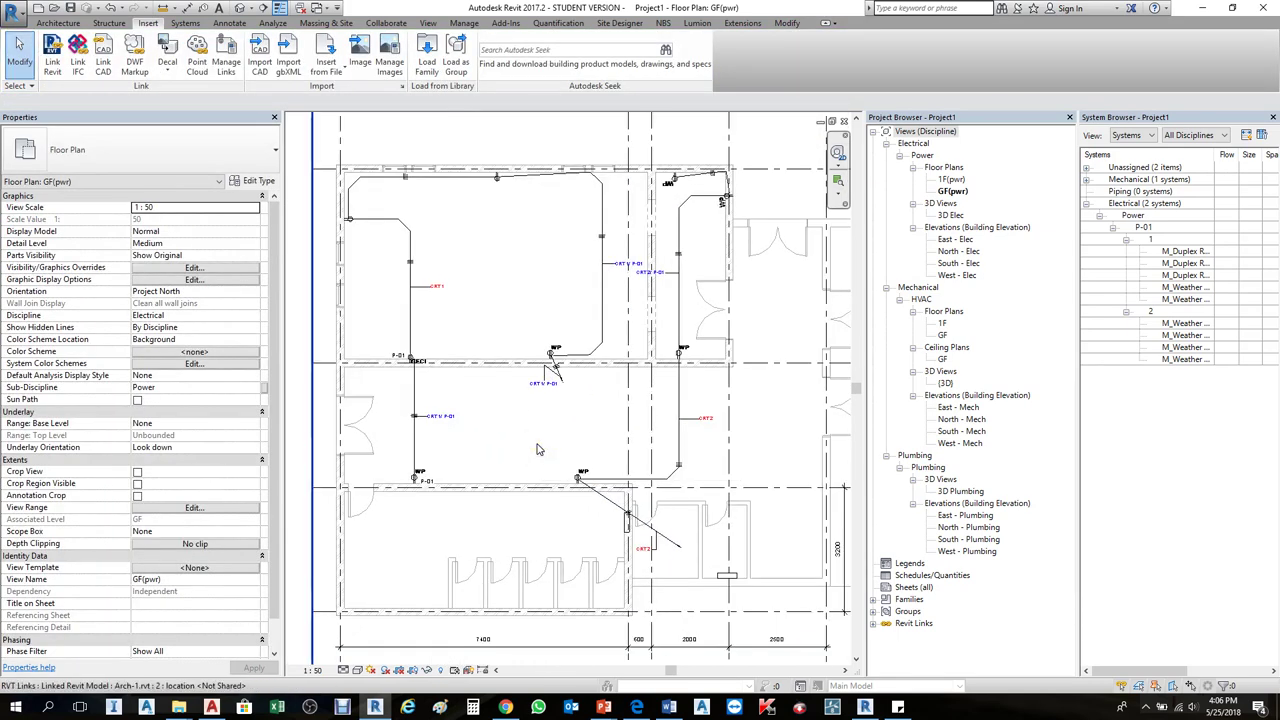
{"action": "scroll", "coordinate": [528, 390], "scroll_direction": "up", "scroll_amount": 2}
{"action": "left_click", "coordinate": [547, 391]}
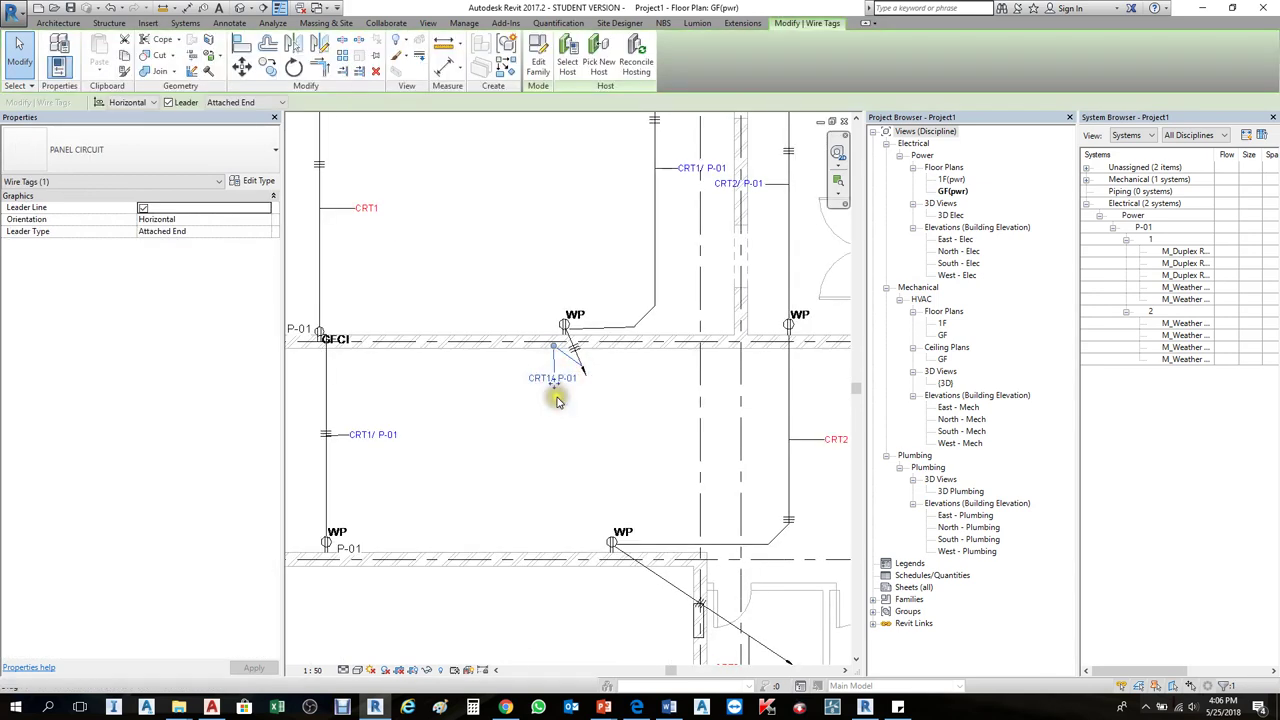
{"action": "left_click_drag", "start_coordinate": [547, 390], "coordinate": [581, 360]}
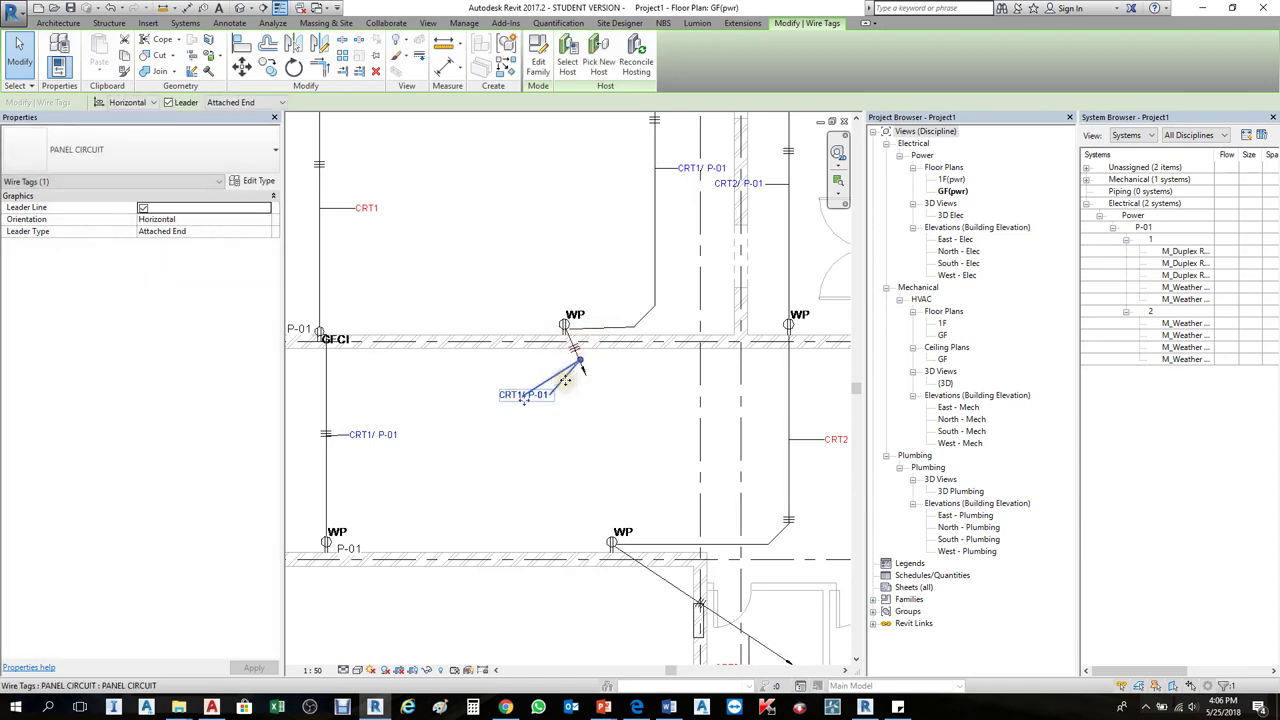
Step: Delete the PANEL CIRCUIT tag from circuit 1's home run wire
{"action": "key", "text": "Escape"}
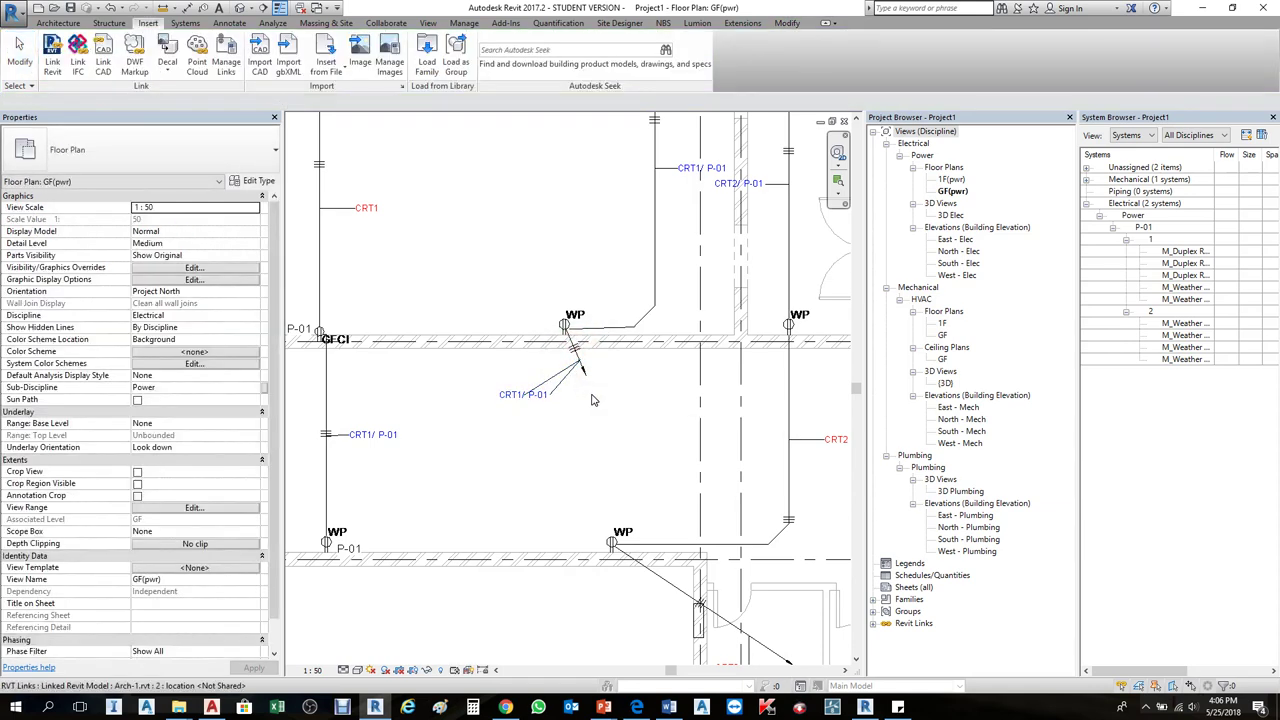
{"action": "left_click", "coordinate": [527, 390]}
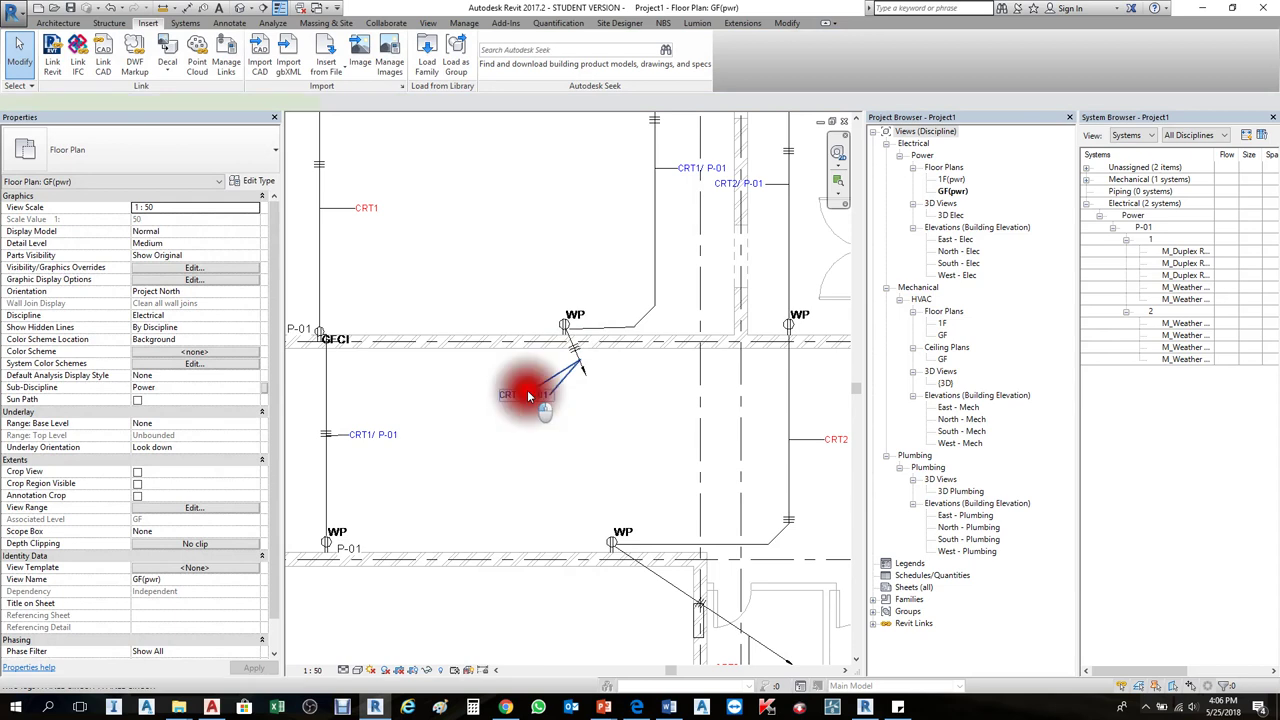
{"action": "key", "text": "Delete"}
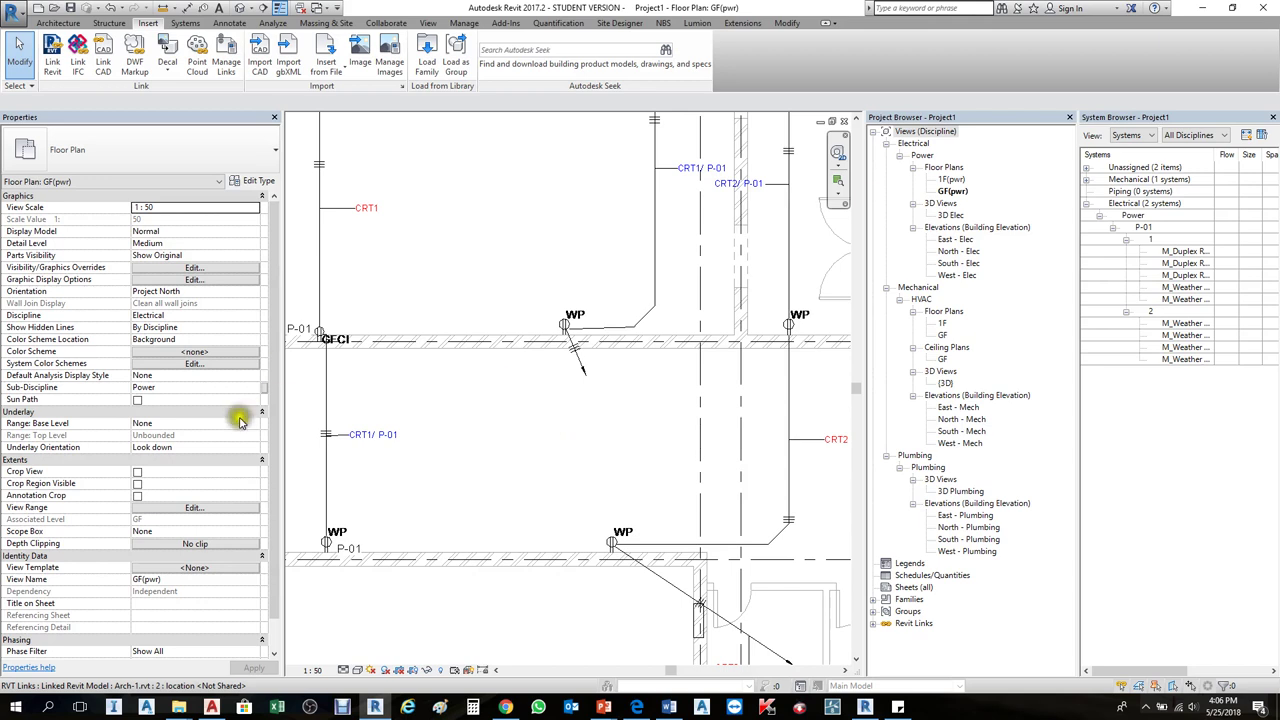
{"action": "scroll", "coordinate": [368, 436], "scroll_direction": "up", "scroll_amount": 2}
{"action": "left_click", "coordinate": [378, 450]}
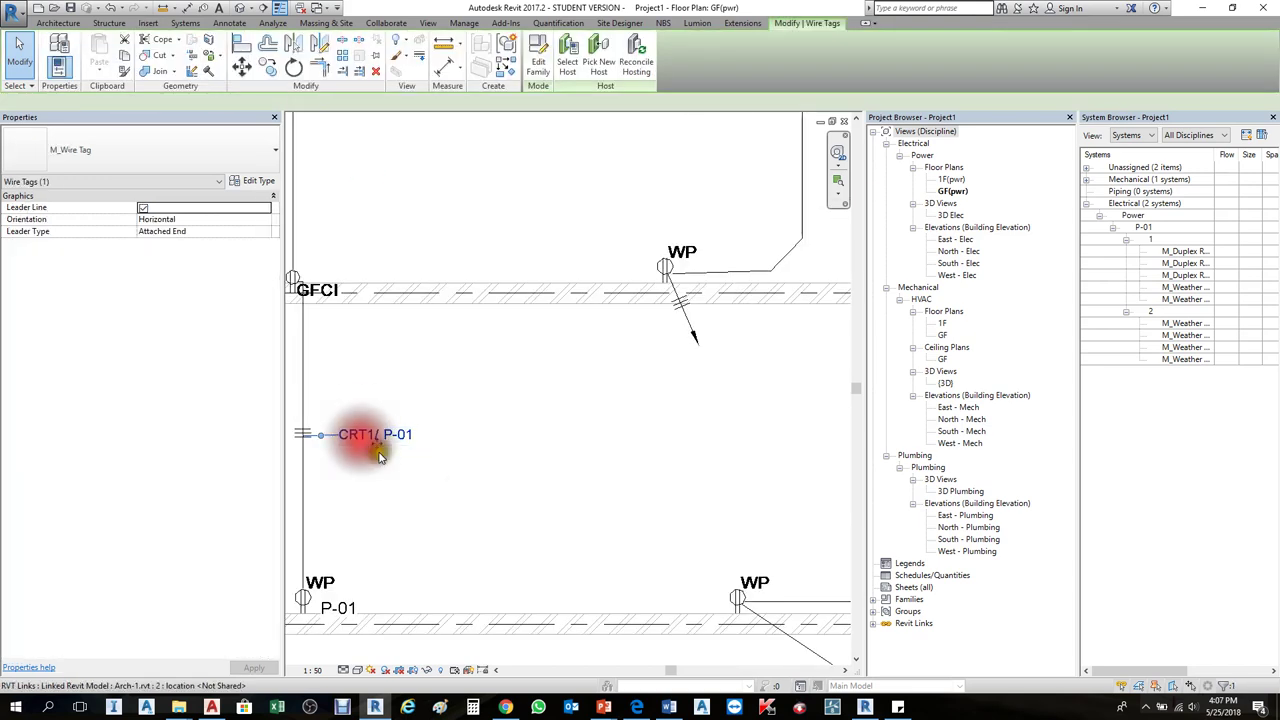
{"action": "left_click", "coordinate": [462, 487]}
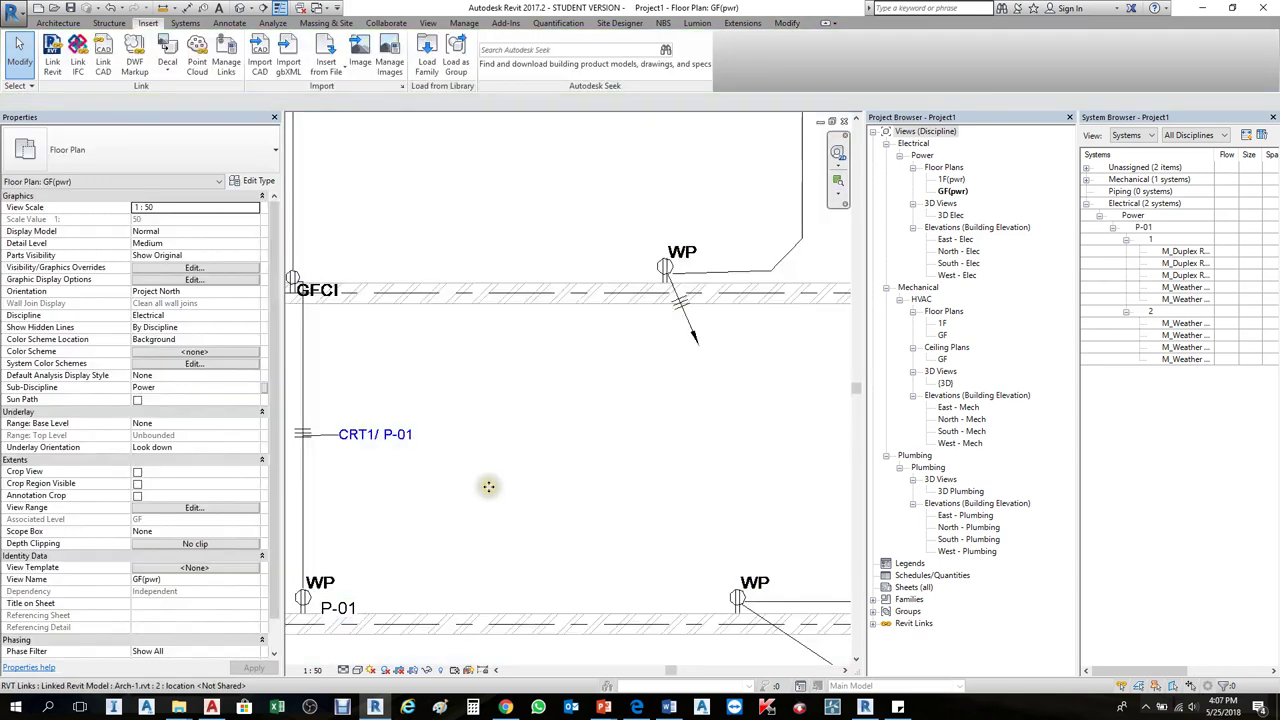
{"action": "key", "text": "Escape"}
{"action": "key", "text": "t"}
{"action": "key", "text": "g"}
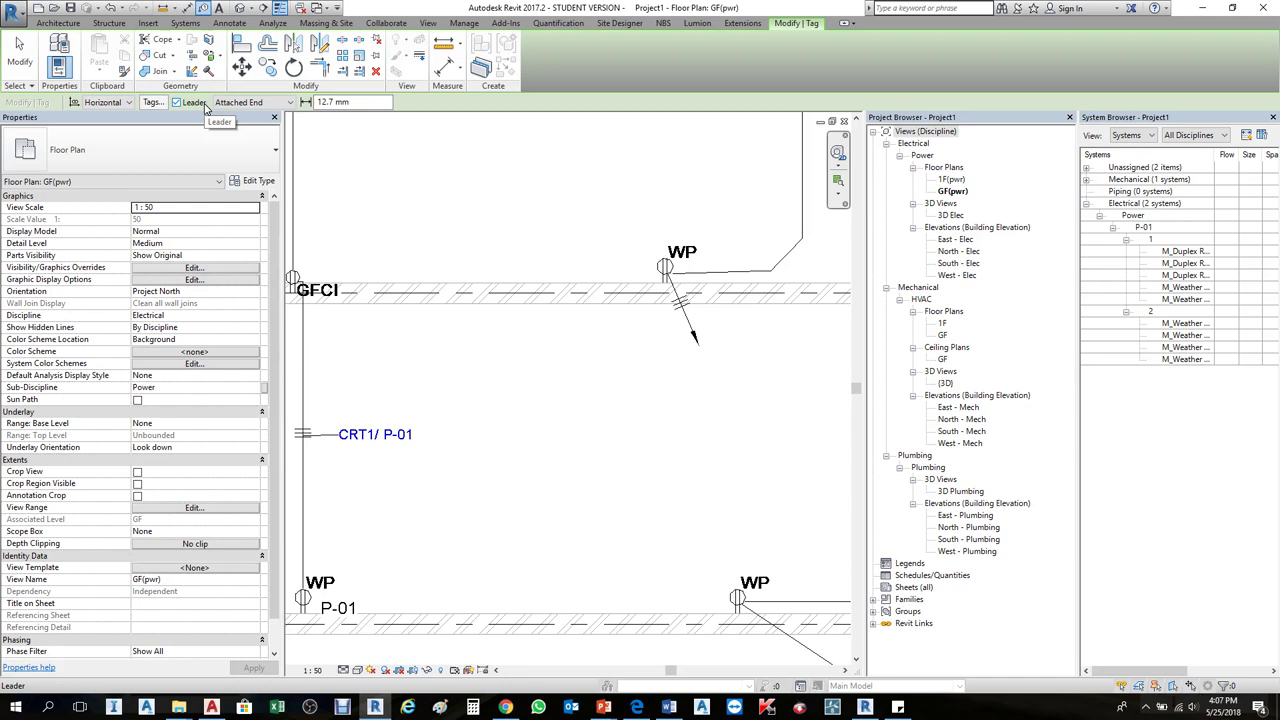
{"action": "left_click", "coordinate": [150, 104]}
{"action": "left_click", "coordinate": [466, 433]}
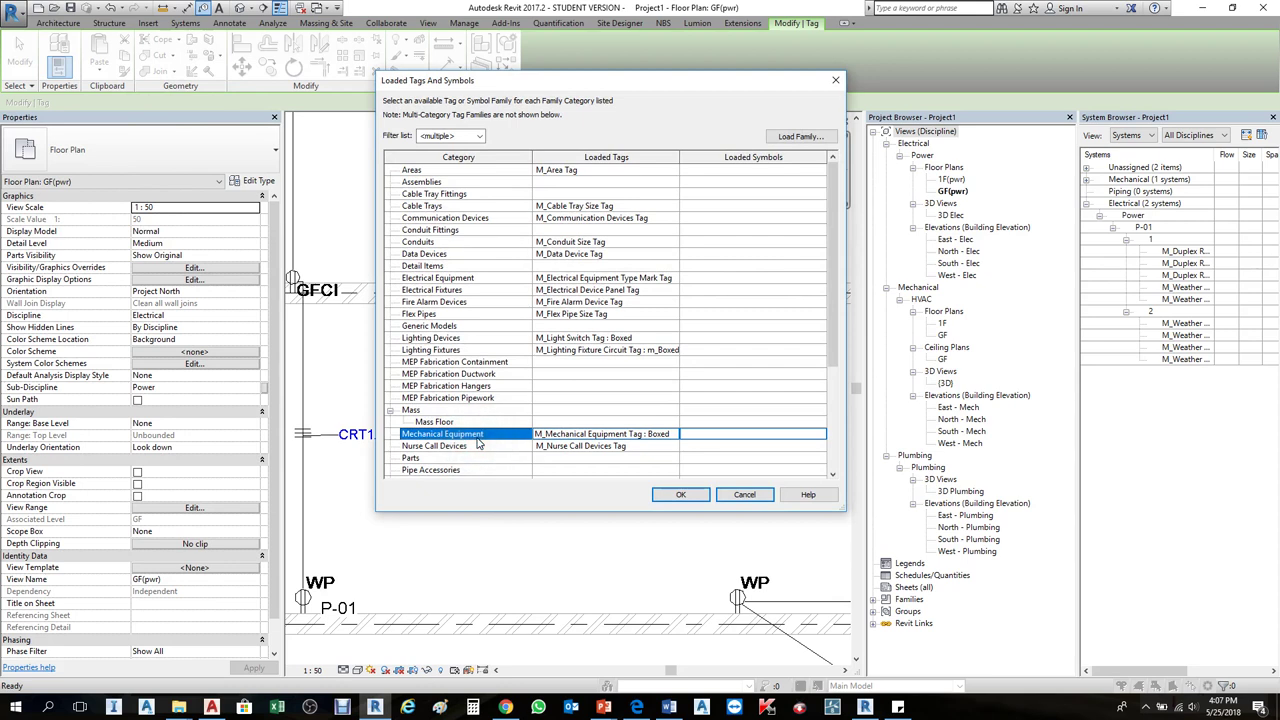
{"action": "key", "text": "End"}
{"action": "left_click", "coordinate": [668, 470]}
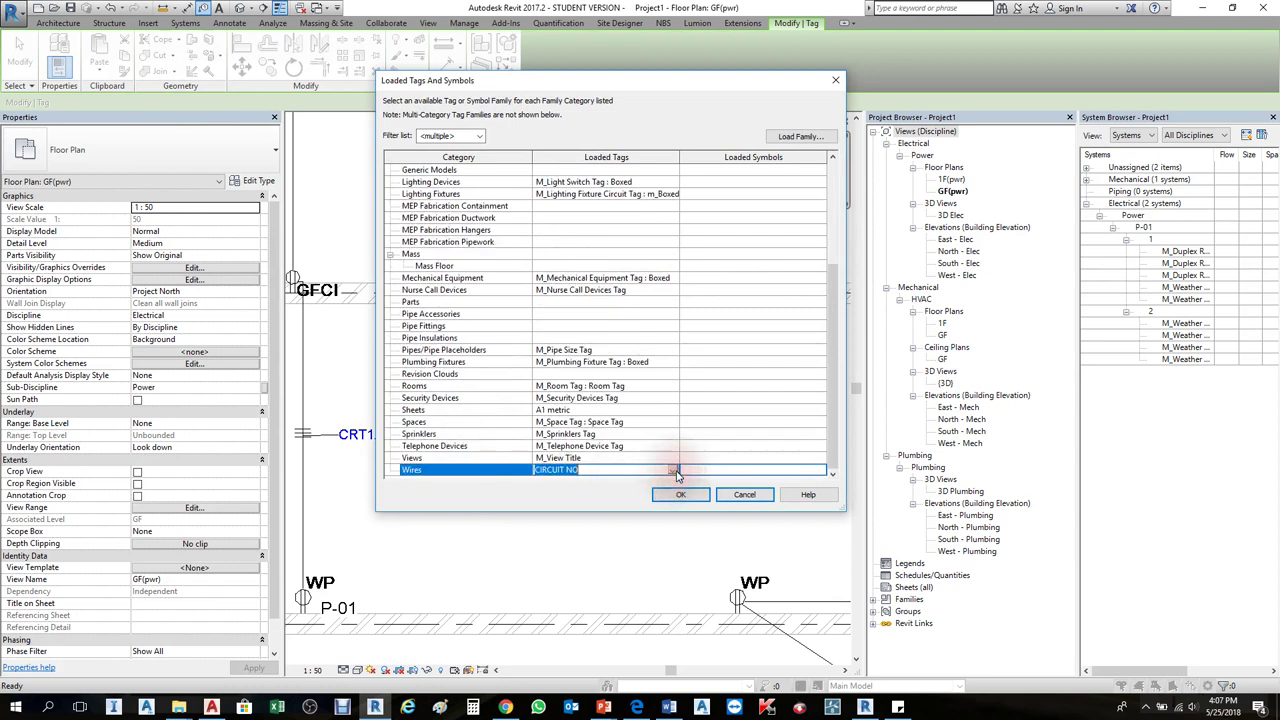
{"action": "left_click", "coordinate": [678, 470]}
{"action": "left_click", "coordinate": [465, 360]}
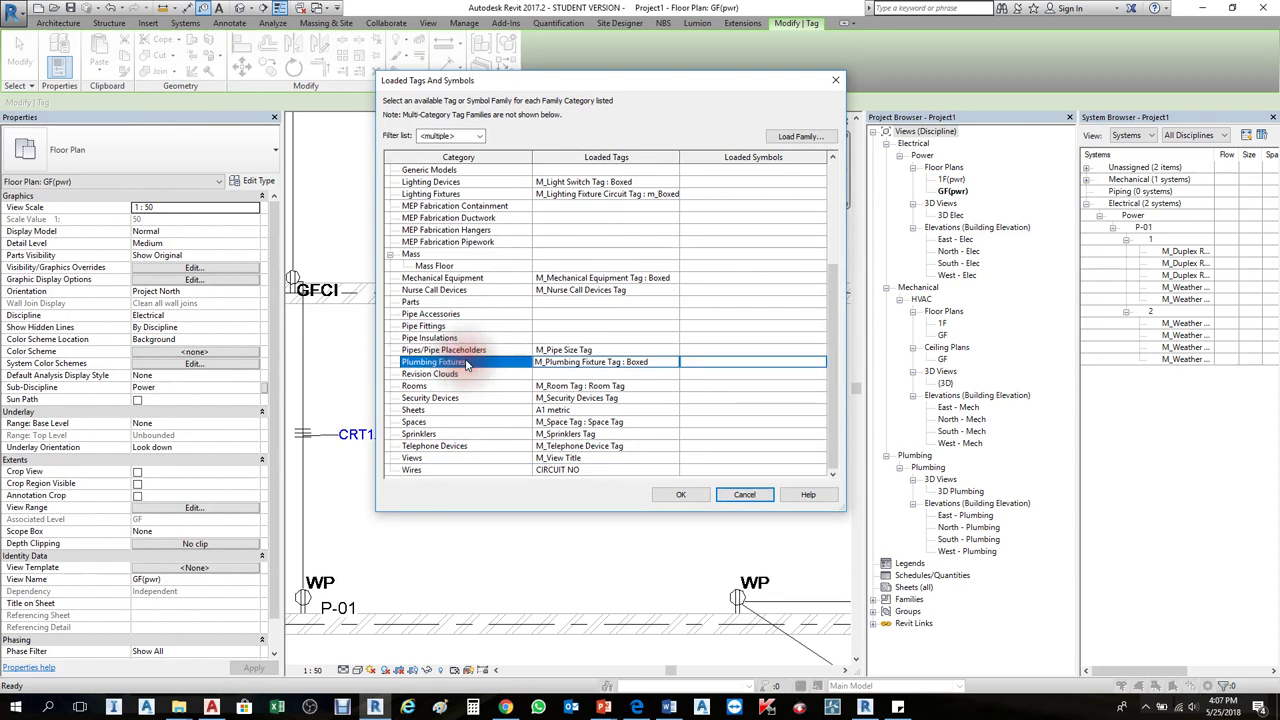
{"action": "key", "text": "Down"}
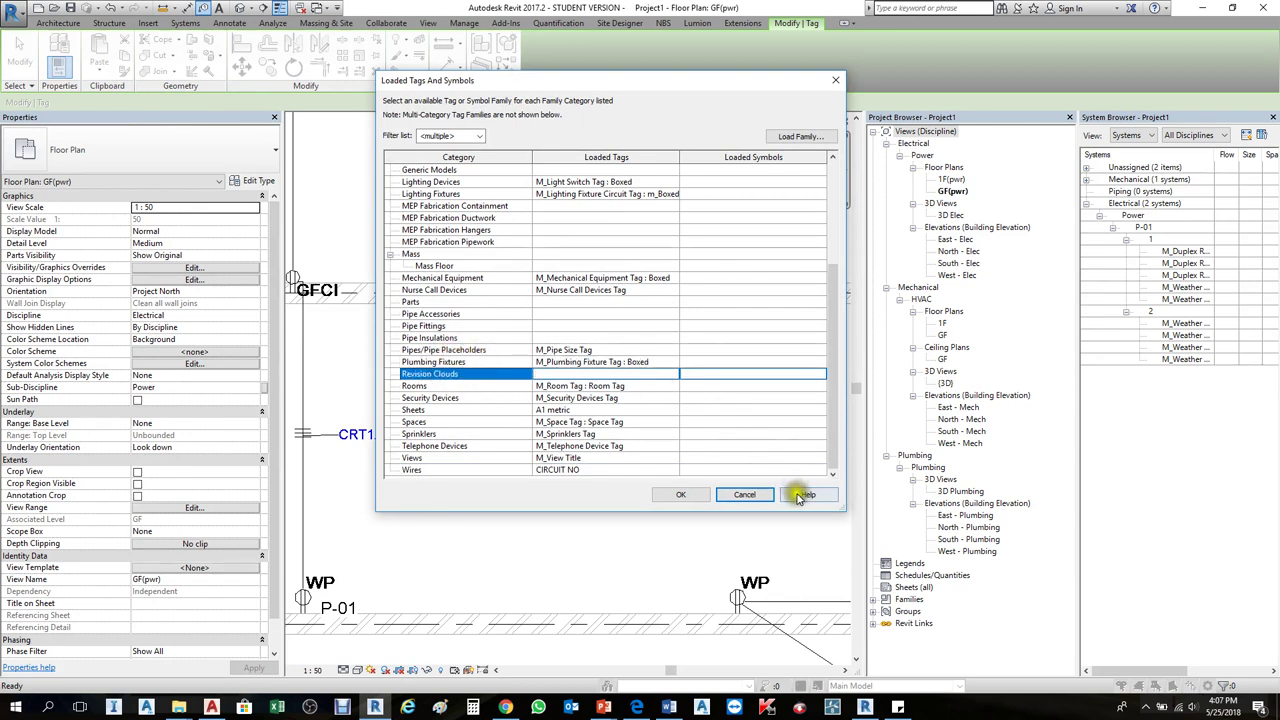
{"action": "left_click", "coordinate": [745, 495]}
{"action": "key", "text": "Escape"}
{"action": "scroll", "coordinate": [563, 434], "scroll_direction": "down", "scroll_amount": 5}
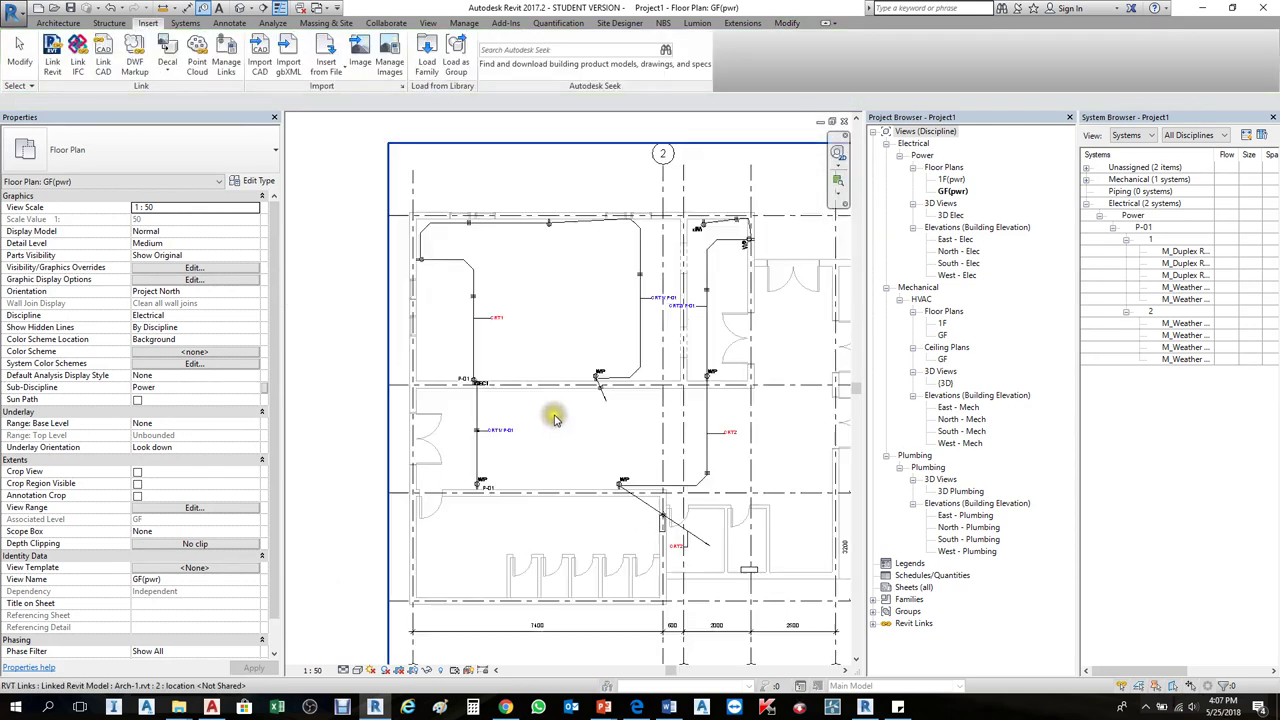
{"action": "scroll", "coordinate": [545, 440], "scroll_direction": "up", "scroll_amount": 2}
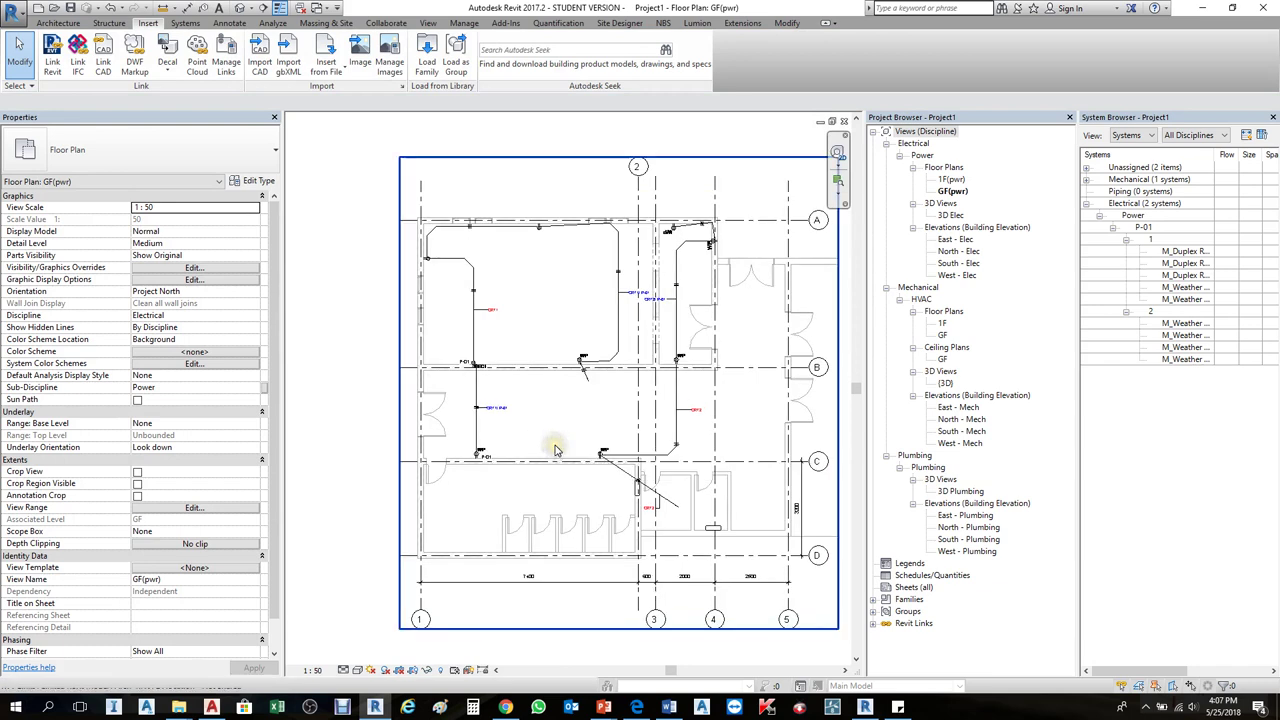
{"action": "scroll", "coordinate": [566, 470], "scroll_direction": "up", "scroll_amount": 2}
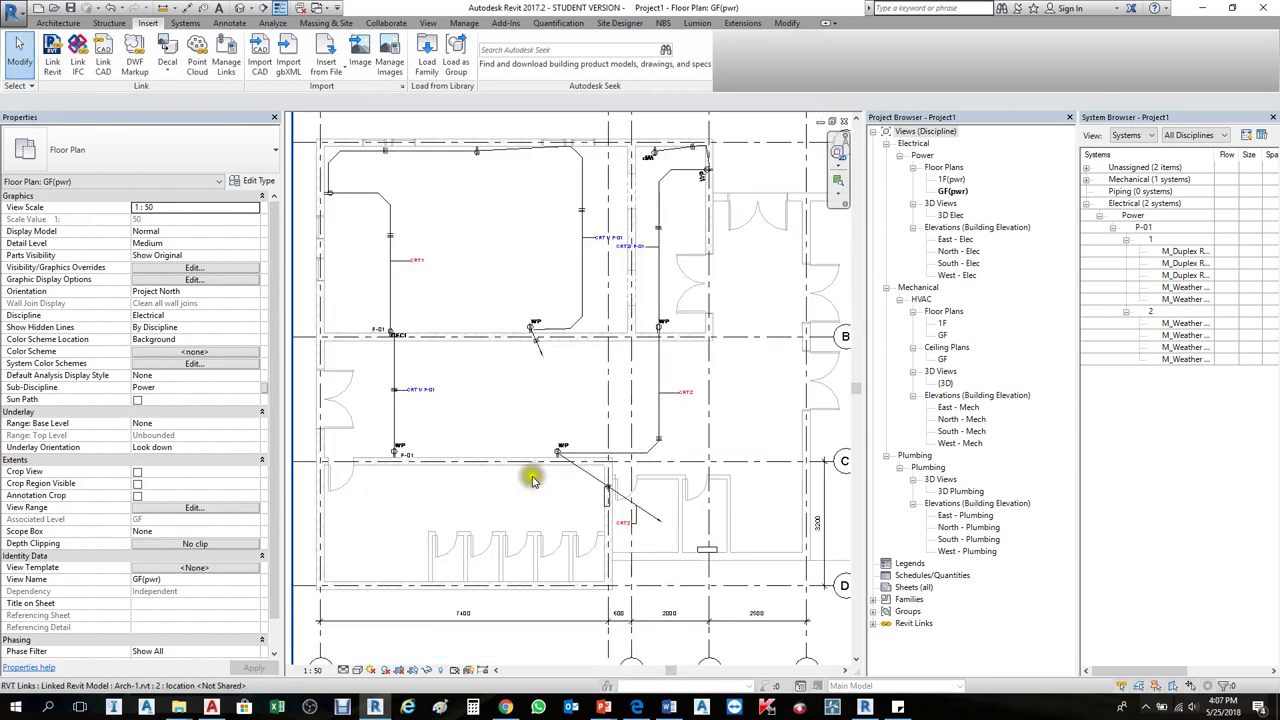
{"action": "scroll", "coordinate": [463, 493], "scroll_direction": "down", "scroll_amount": 3}
{"action": "scroll", "coordinate": [466, 449], "scroll_direction": "up", "scroll_amount": 2}
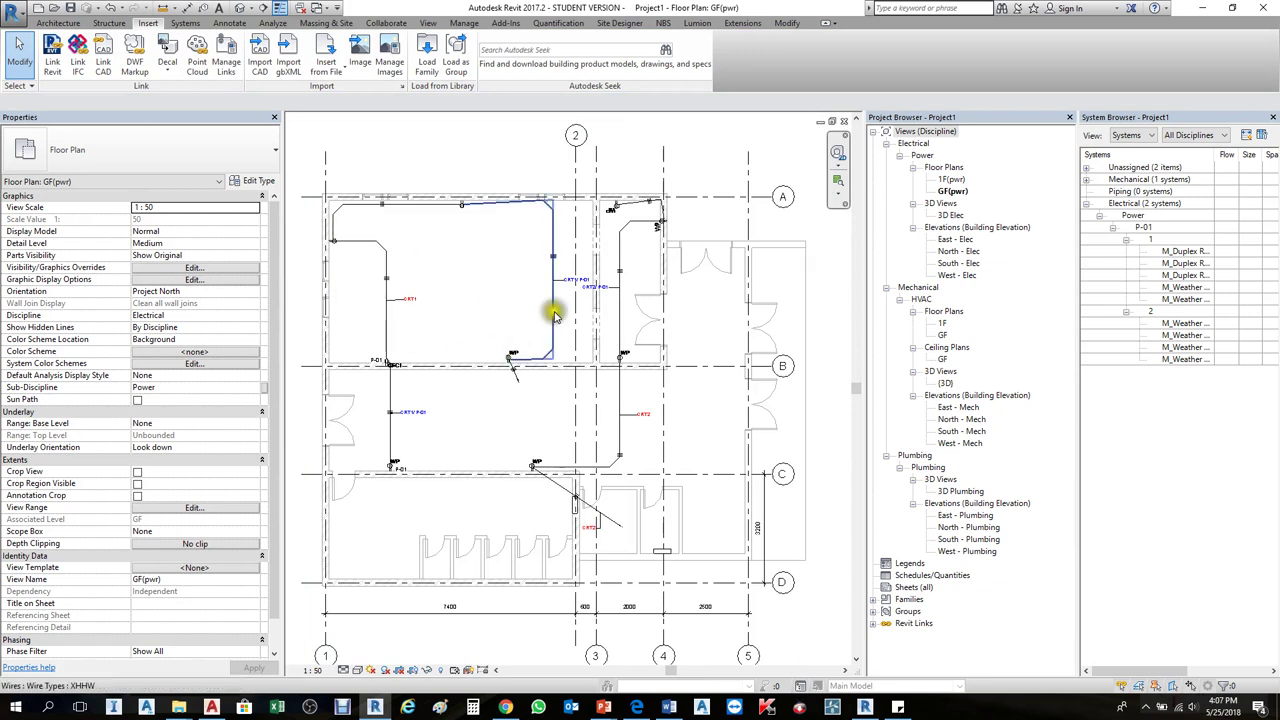
{"action": "scroll", "coordinate": [520, 315], "scroll_direction": "down", "scroll_amount": 1}
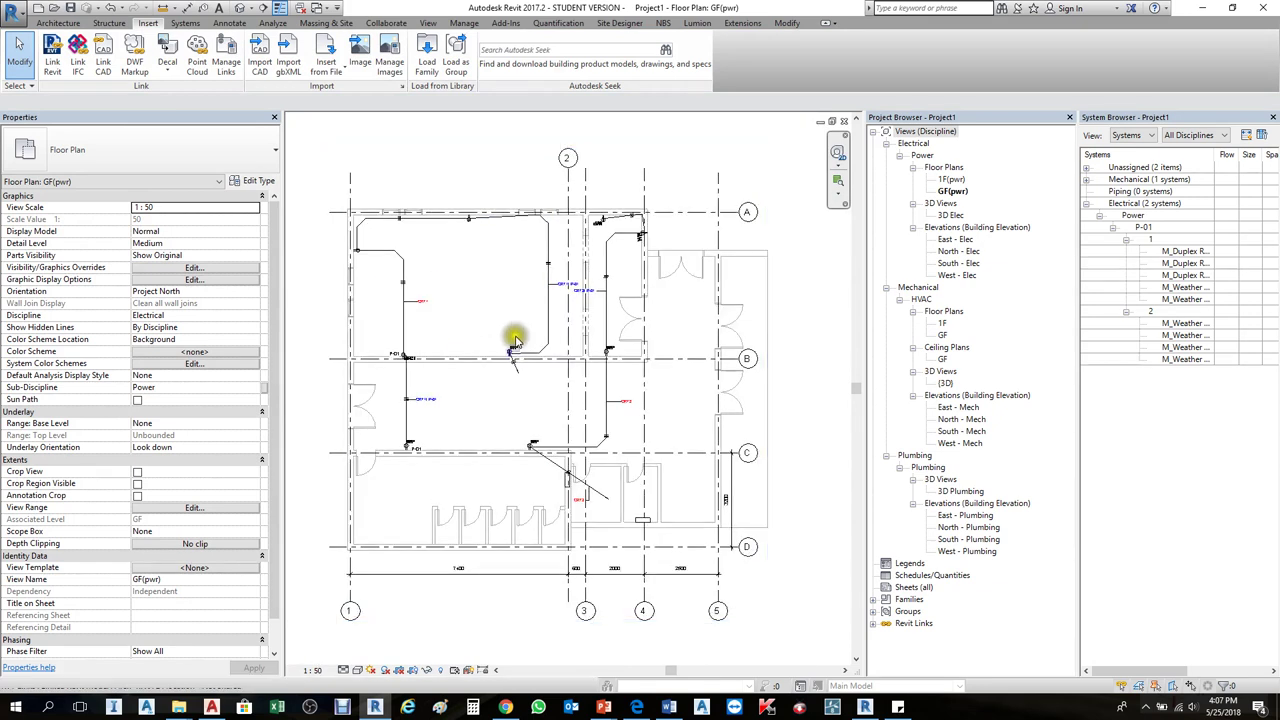
{"action": "left_click", "coordinate": [509, 437]}
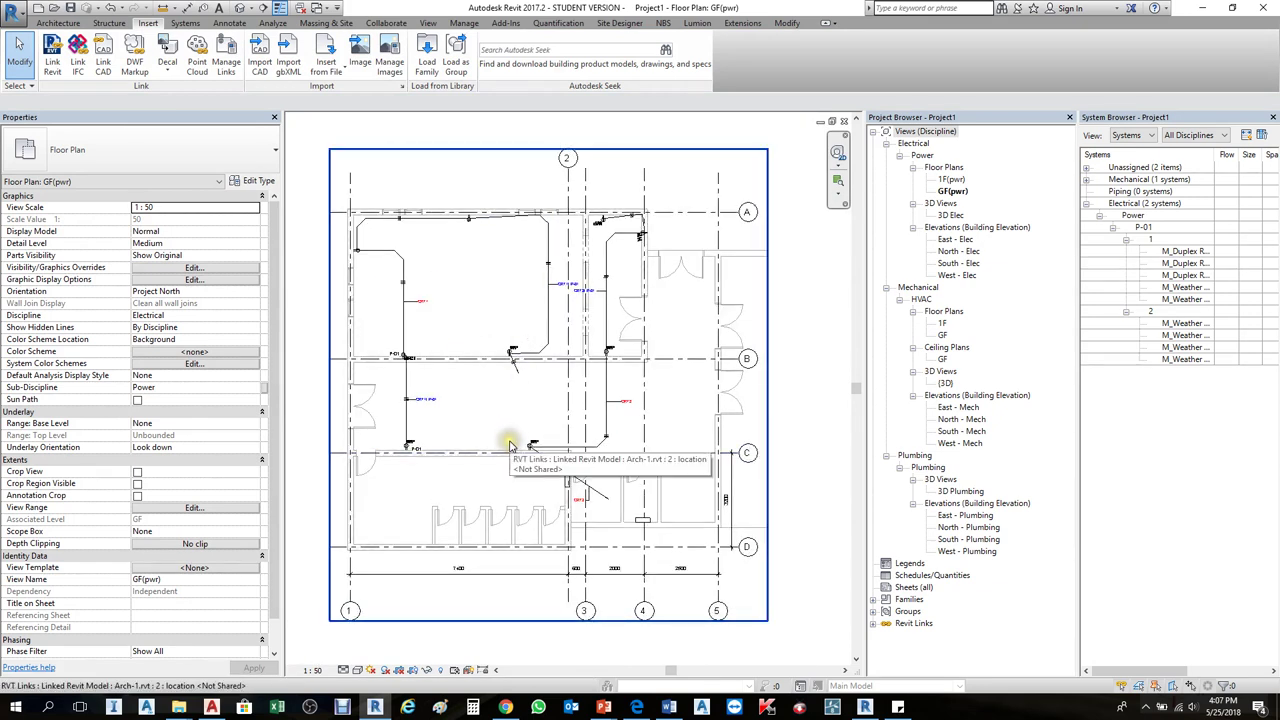
{"action": "left_click", "coordinate": [509, 445]}
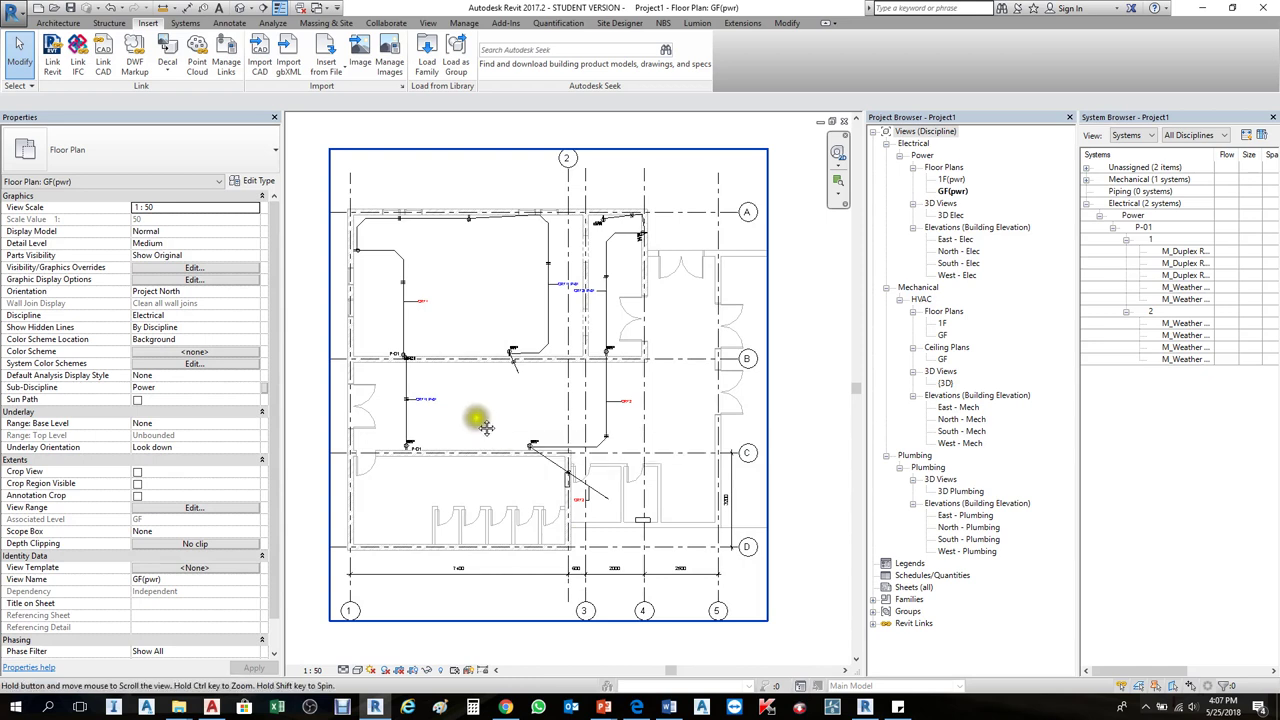
{"action": "middle_click_drag", "start_coordinate": [484, 420], "coordinate": [472, 412]}
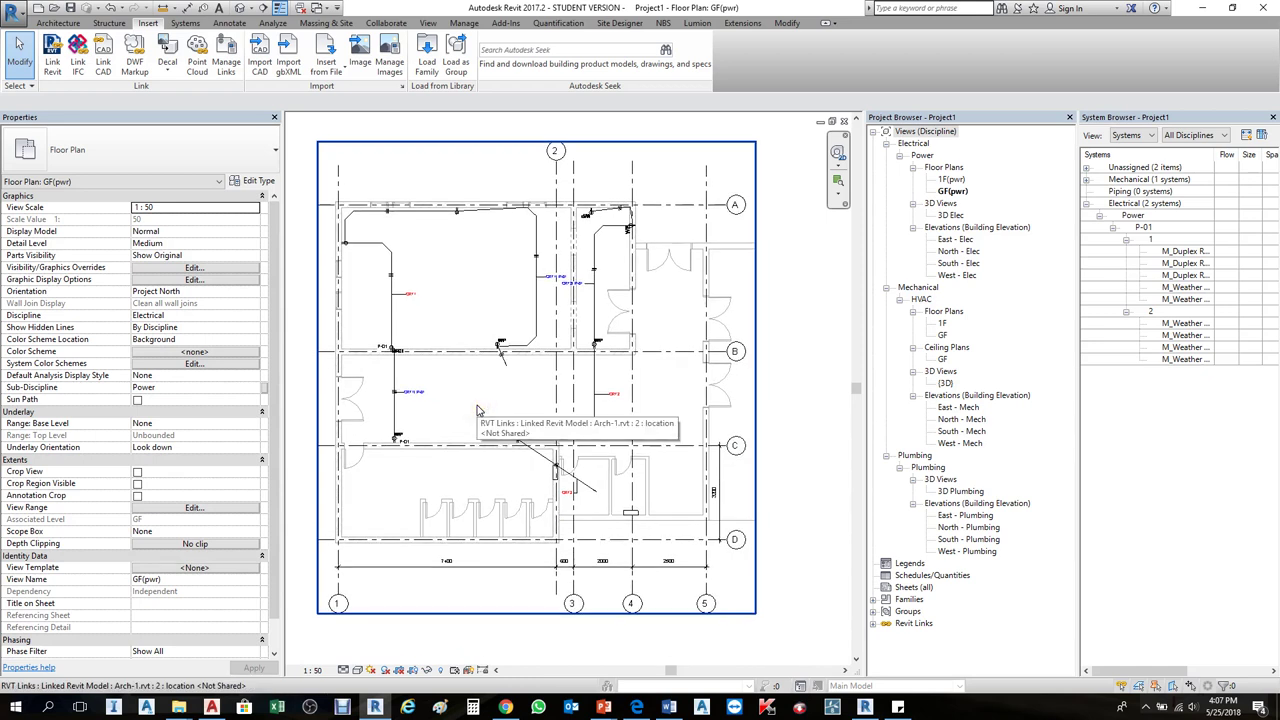
Step: Turn on the Rooms model category in the GF(pwr) view's visibility/graphic overrides
{"action": "key", "text": "v"}
{"action": "key", "text": "g"}
{"action": "left_click", "coordinate": [432, 340]}
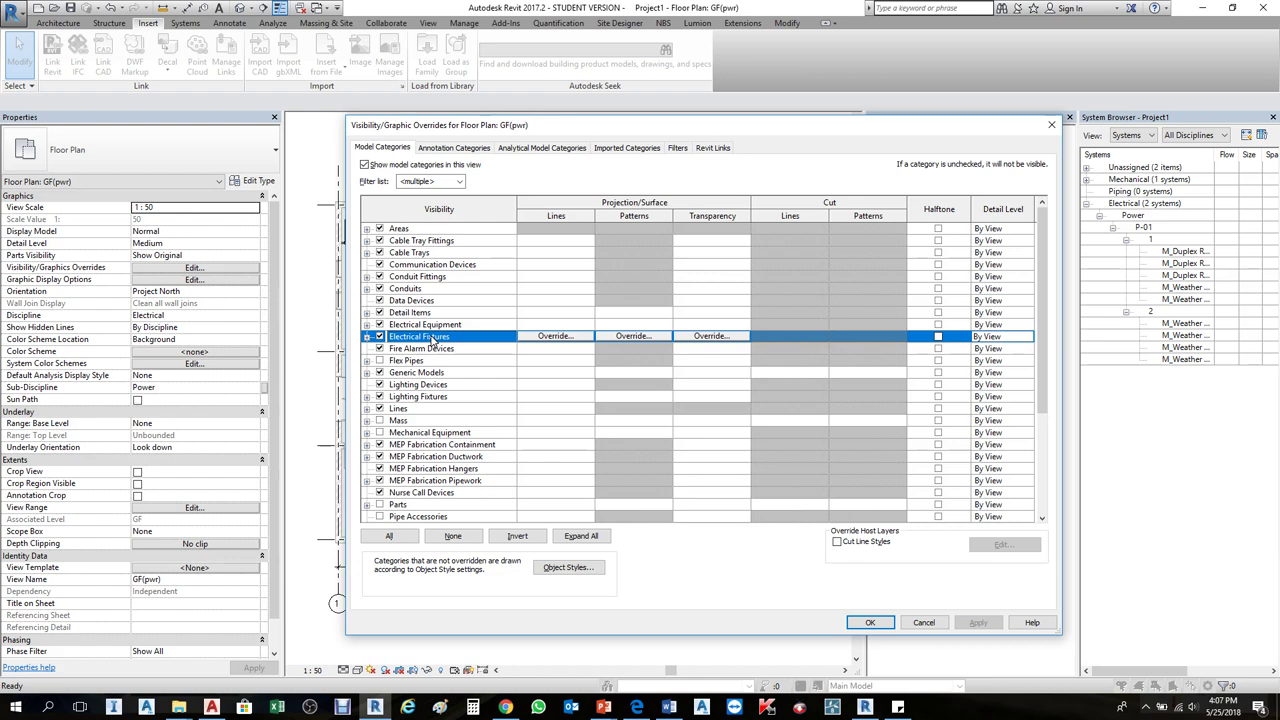
{"action": "key", "text": "r"}
{"action": "scroll", "coordinate": [398, 506], "scroll_direction": "down", "scroll_amount": 1}
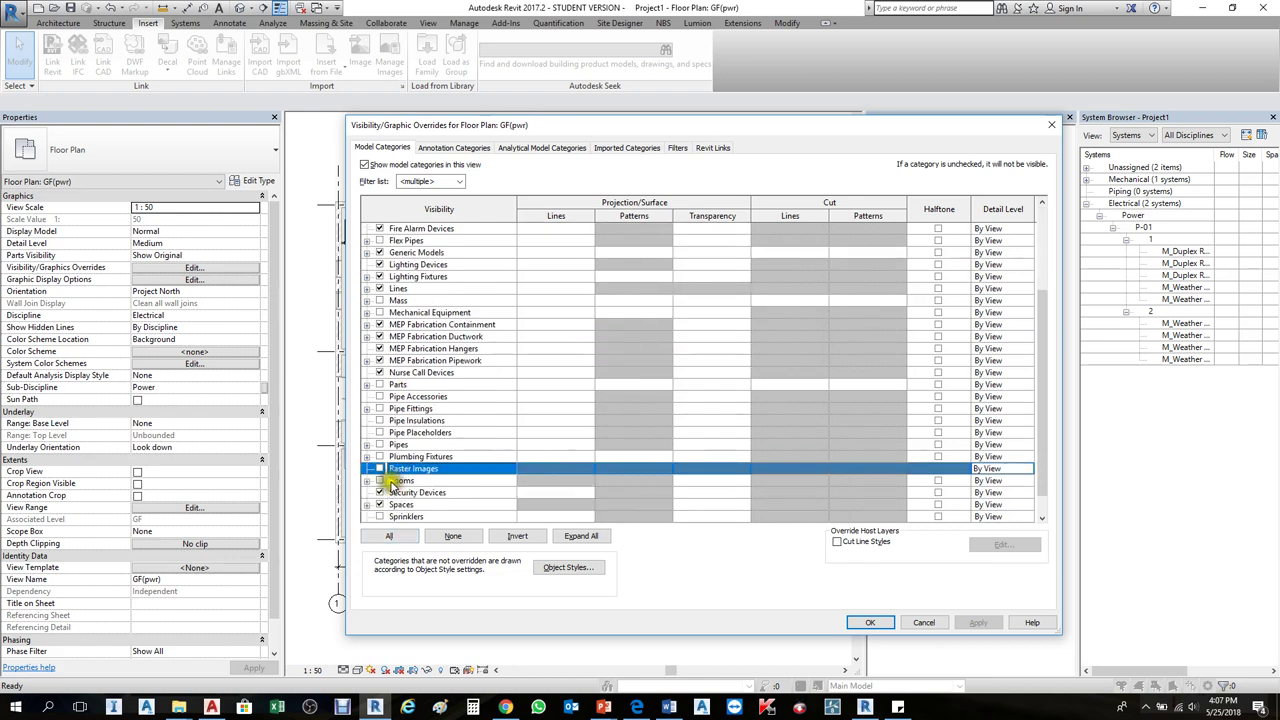
{"action": "left_click", "coordinate": [379, 481]}
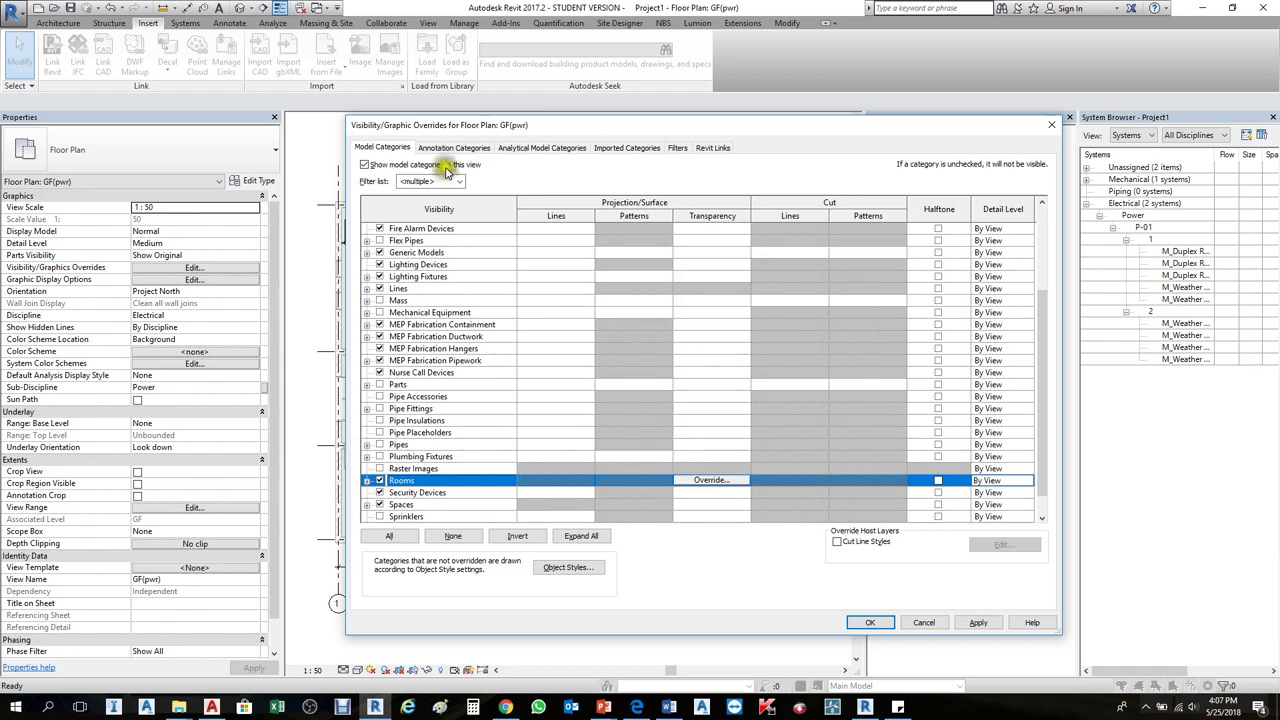
Step: Check the visibility of Room Tags among the view's annotation categories and apply the visibility overrides
{"action": "left_click", "coordinate": [465, 148]}
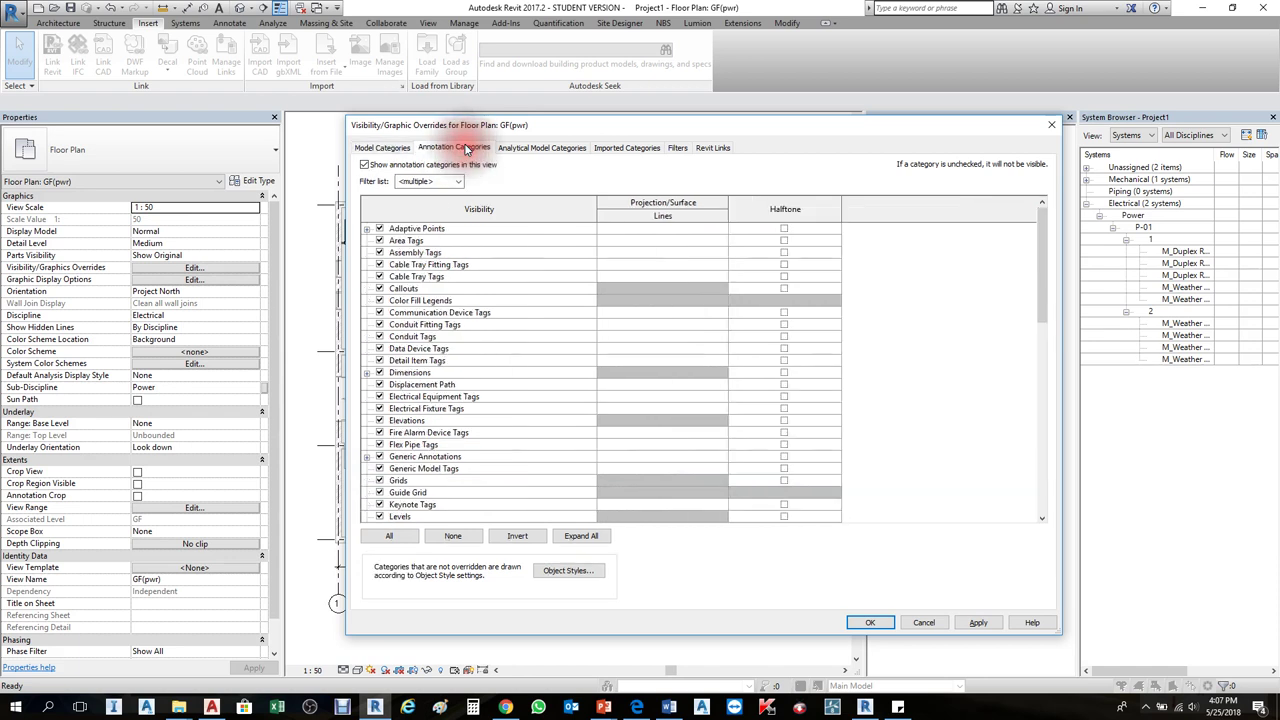
{"action": "left_click", "coordinate": [429, 459]}
{"action": "key", "text": "r"}
{"action": "scroll", "coordinate": [430, 466], "scroll_direction": "down", "scroll_amount": 2}
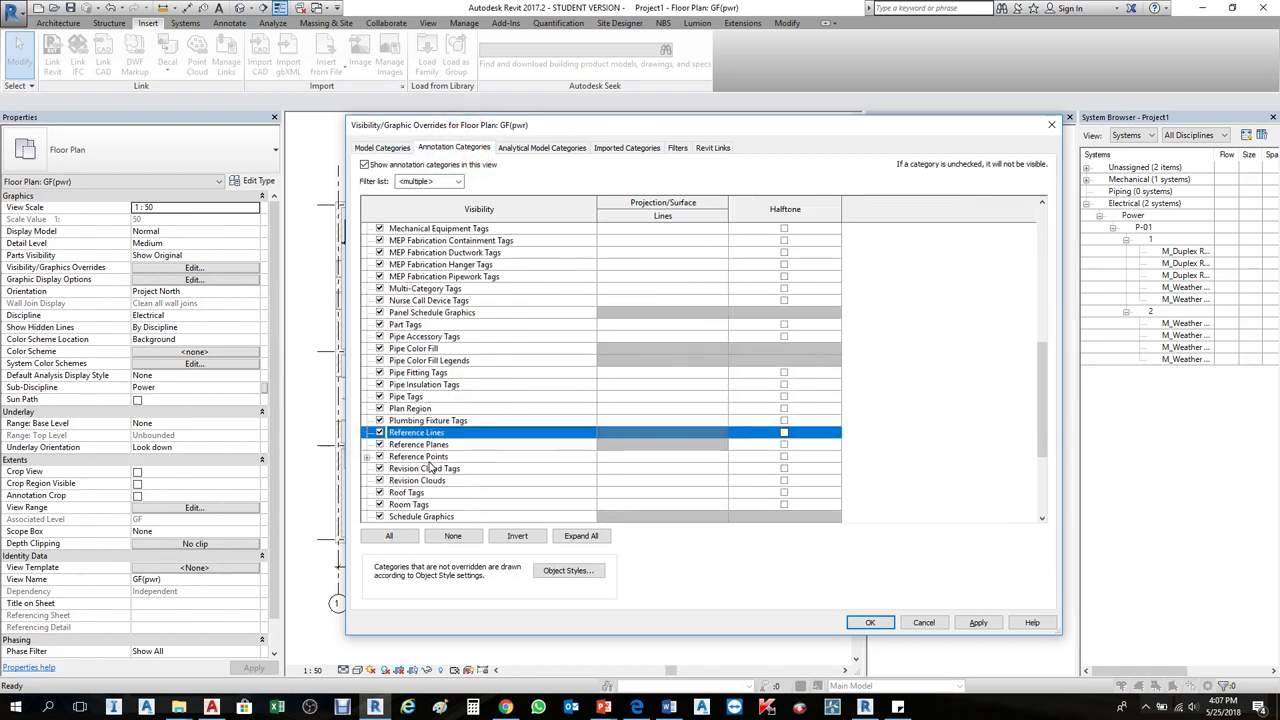
{"action": "left_click", "coordinate": [412, 493]}
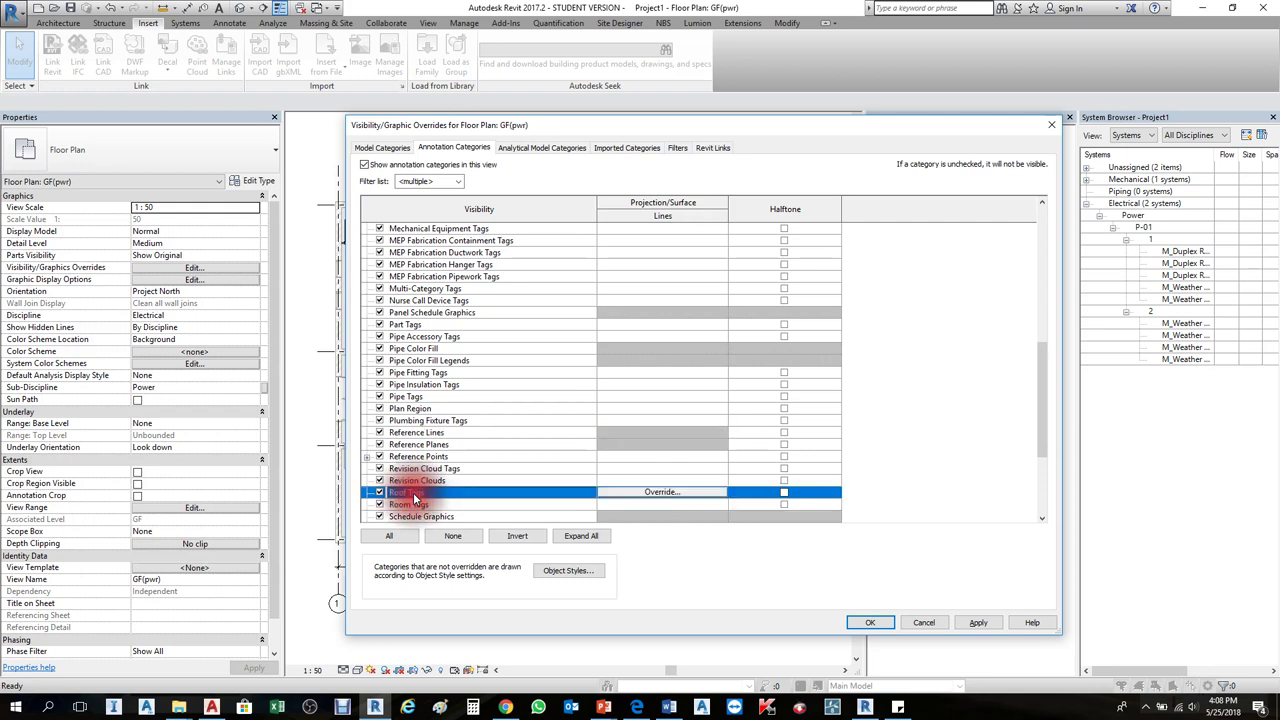
{"action": "left_click", "coordinate": [870, 623]}
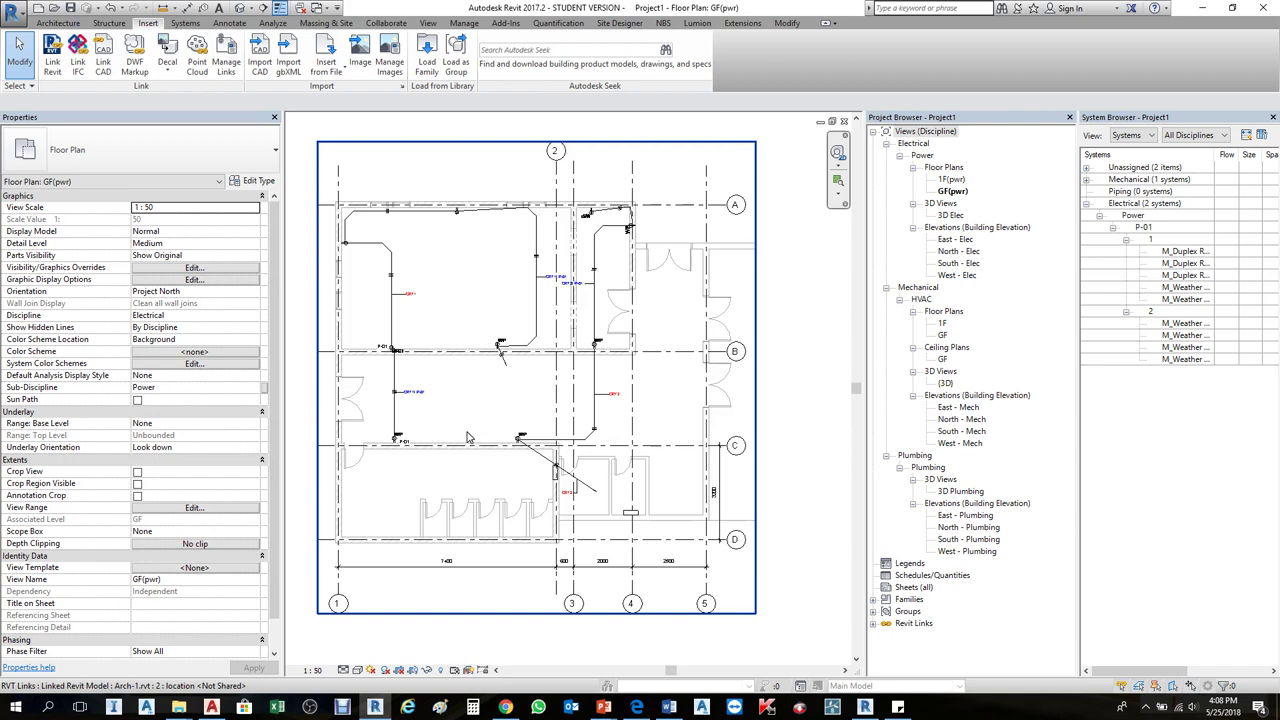
Step: Open the view's display settings for the linked model Arch-1.rvt and set its display to Custom
{"action": "left_click", "coordinate": [407, 423]}
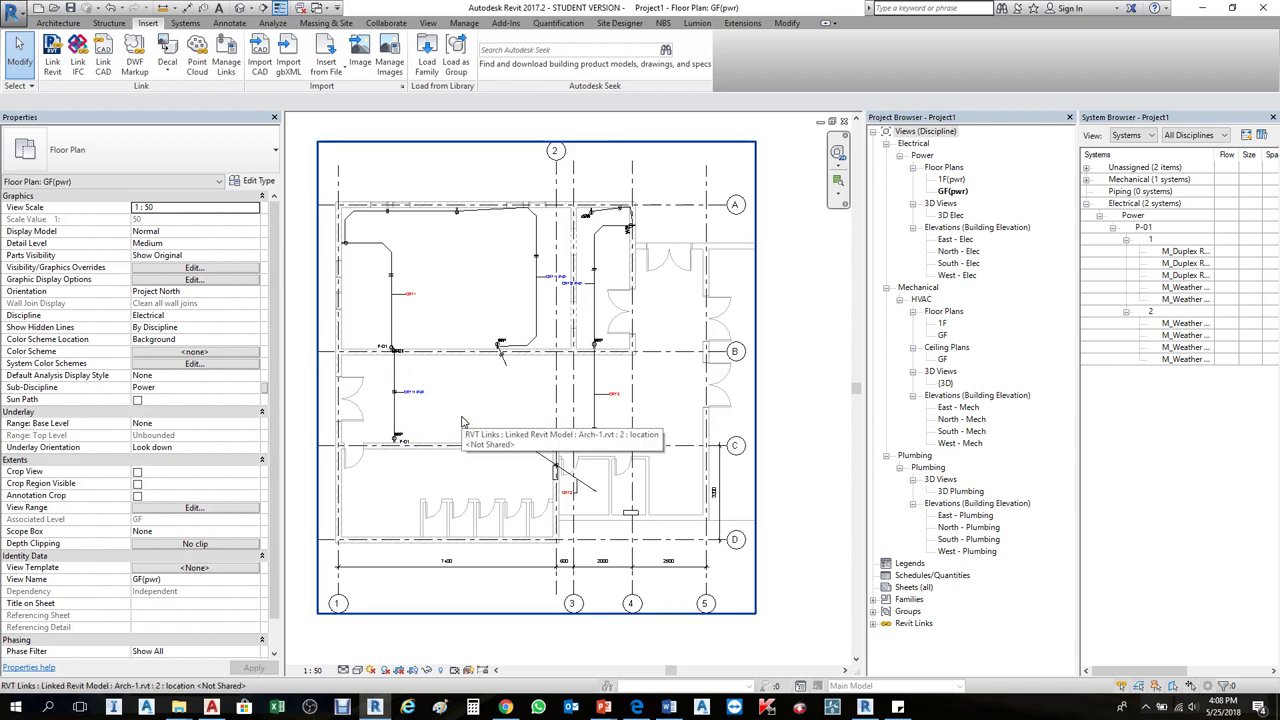
{"action": "key", "text": "v"}
{"action": "key", "text": "v"}
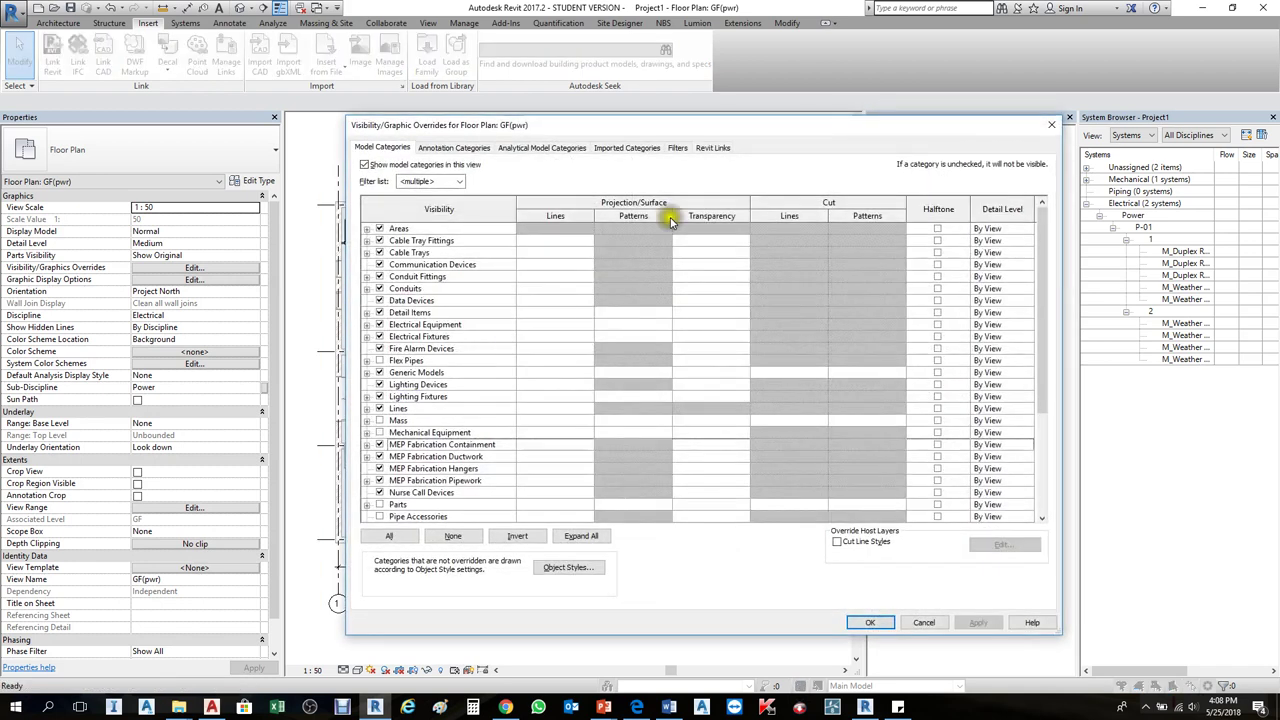
{"action": "left_click", "coordinate": [714, 149]}
{"action": "left_click", "coordinate": [866, 206]}
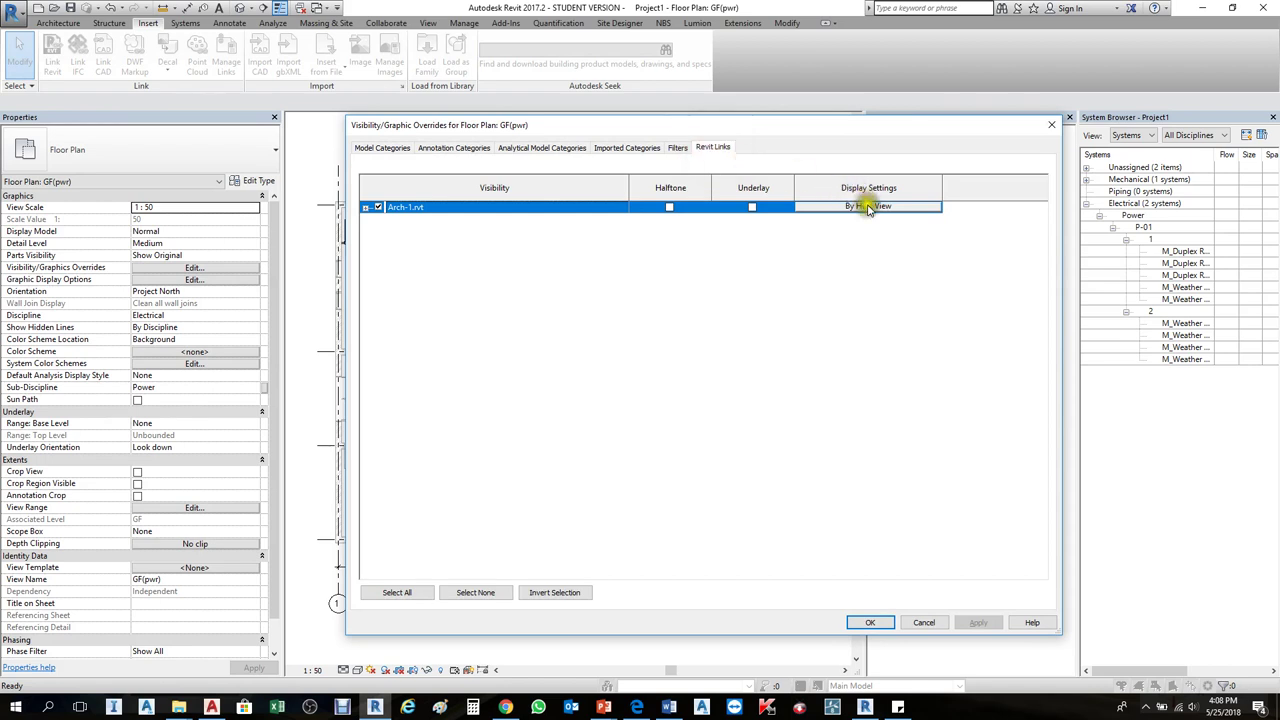
{"action": "left_click", "coordinate": [866, 207]}
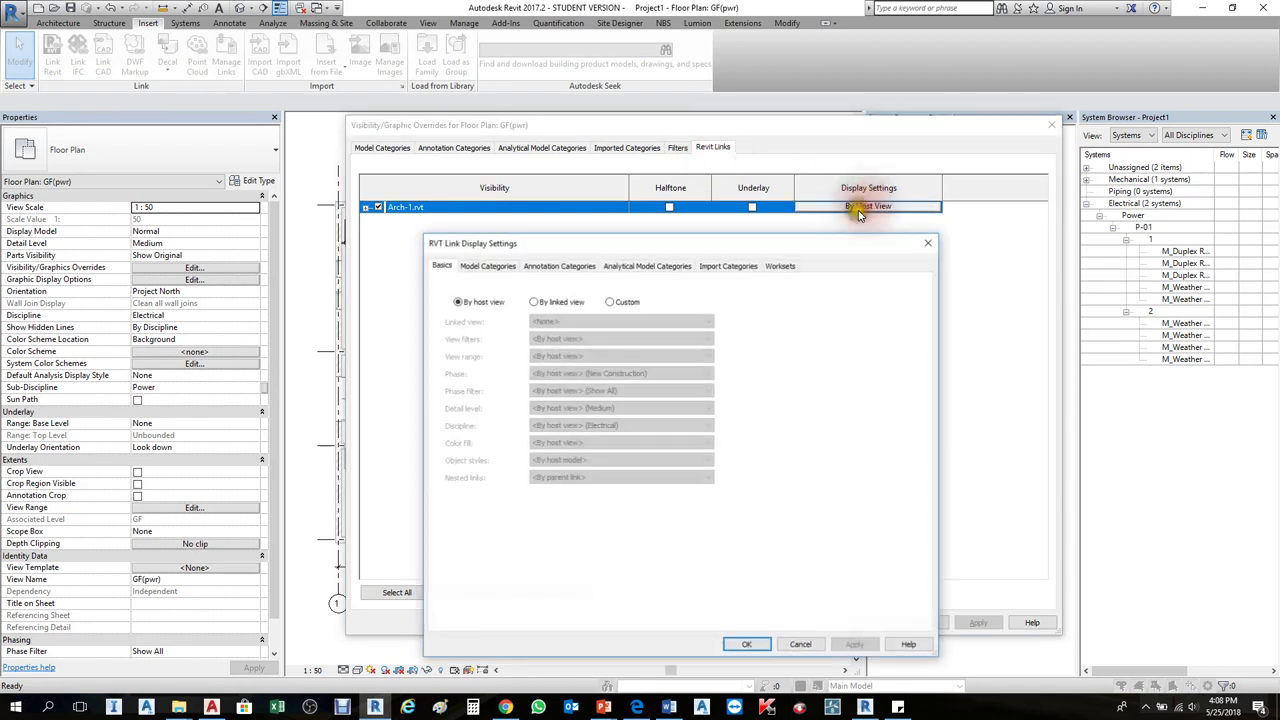
{"action": "left_click", "coordinate": [609, 303]}
Step: Set the linked model's model categories to Custom and check the visibility of Rooms
{"action": "left_click", "coordinate": [489, 266]}
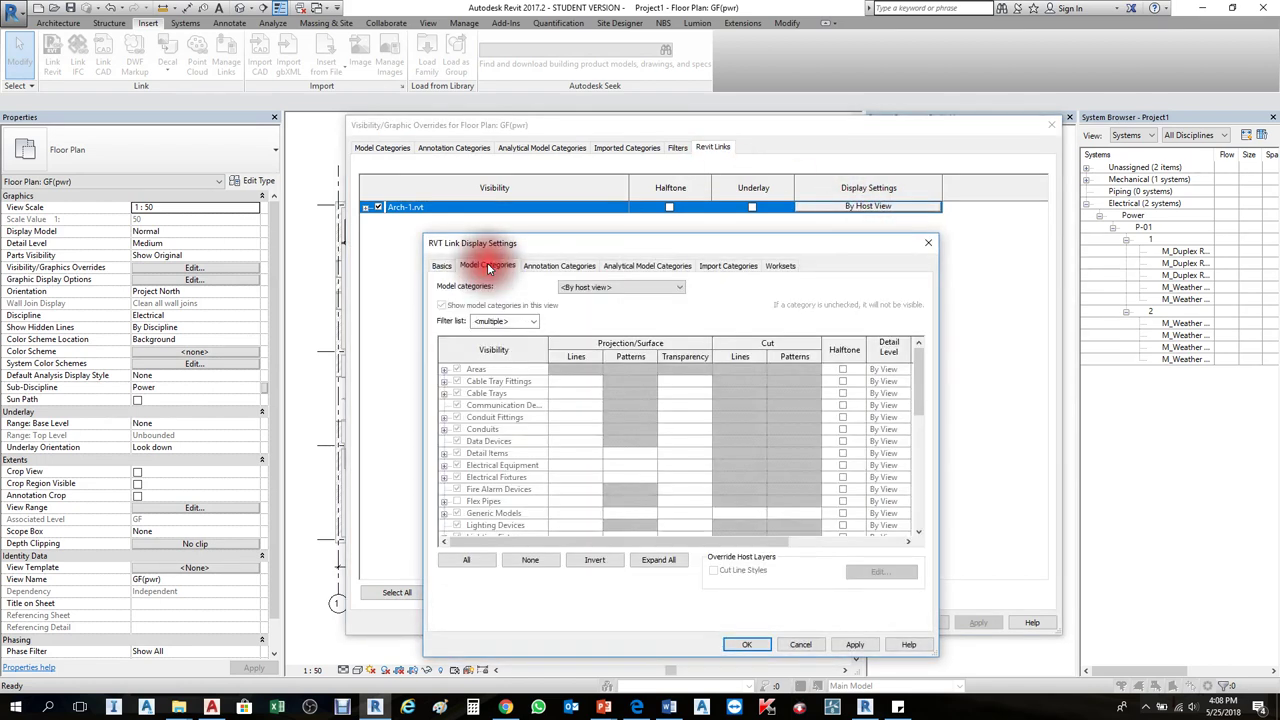
{"action": "left_click", "coordinate": [594, 288]}
{"action": "left_click", "coordinate": [594, 307]}
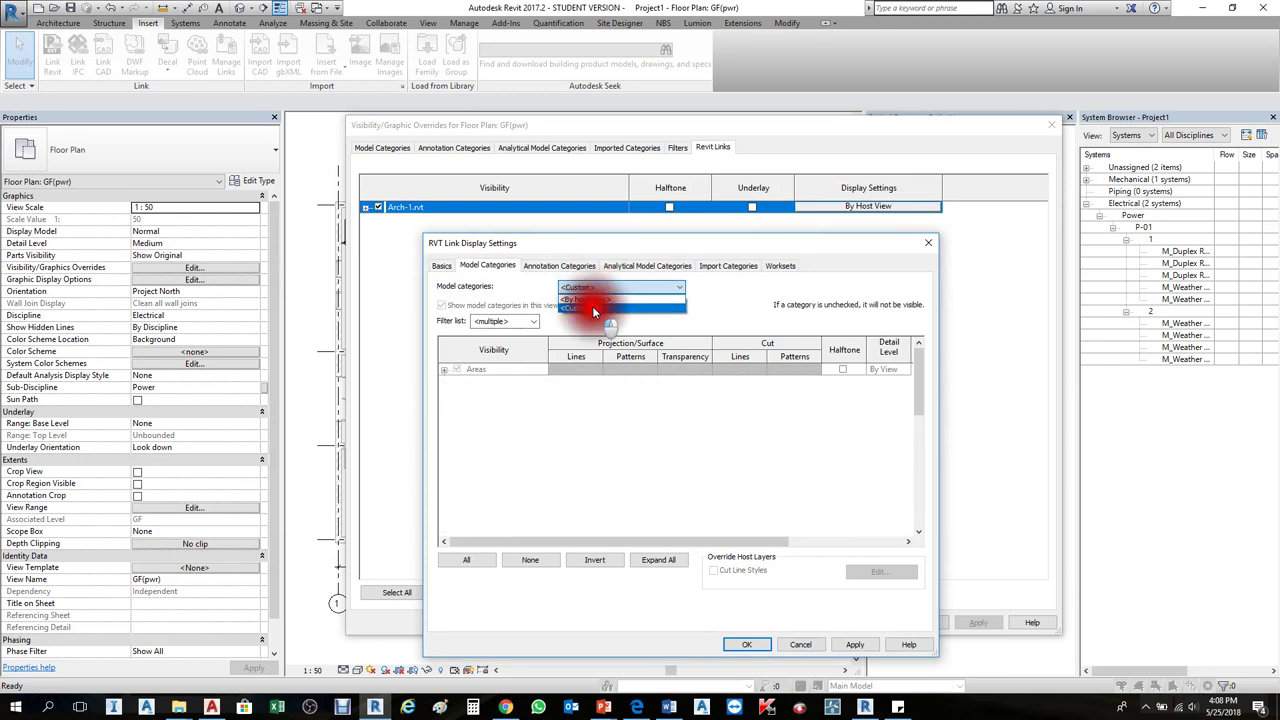
{"action": "left_click", "coordinate": [490, 429]}
{"action": "key", "text": "Down"}
{"action": "key", "text": "Down"}
{"action": "key", "text": "Down"}
{"action": "key", "text": "Down"}
{"action": "key", "text": "Down"}
{"action": "key", "text": "Down"}
{"action": "key", "text": "Down"}
{"action": "key", "text": "Down"}
{"action": "key", "text": "Down"}
{"action": "key", "text": "Down"}
{"action": "key", "text": "Down"}
{"action": "key", "text": "Down"}
{"action": "key", "text": "Down"}
{"action": "key", "text": "Down"}
{"action": "key", "text": "Down"}
{"action": "key", "text": "Down"}
{"action": "key", "text": "Down"}
{"action": "key", "text": "Down"}
{"action": "key", "text": "Down"}
{"action": "key", "text": "Down"}
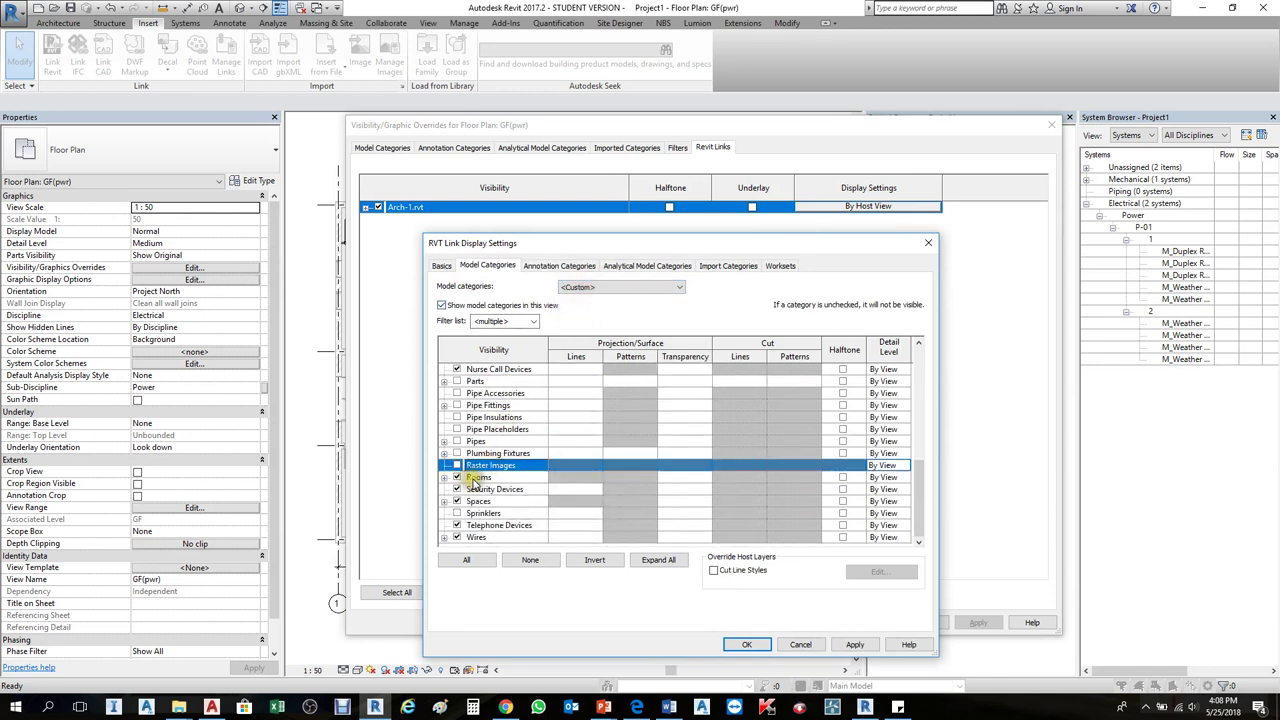
Step: Set the linked model's annotation categories to Custom, check the visibility of Room Tags, and confirm the display settings and visibility overrides
{"action": "left_click", "coordinate": [548, 266]}
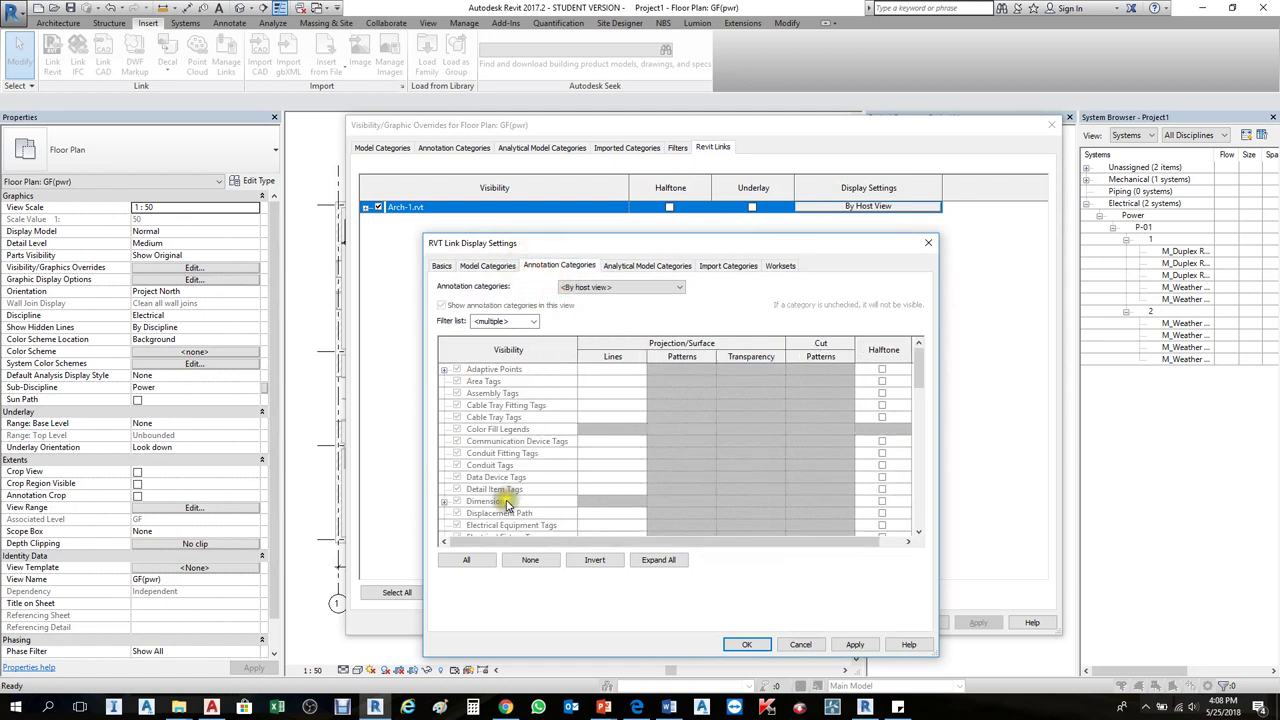
{"action": "left_click", "coordinate": [586, 287]}
{"action": "left_click", "coordinate": [594, 307]}
{"action": "left_click", "coordinate": [495, 429]}
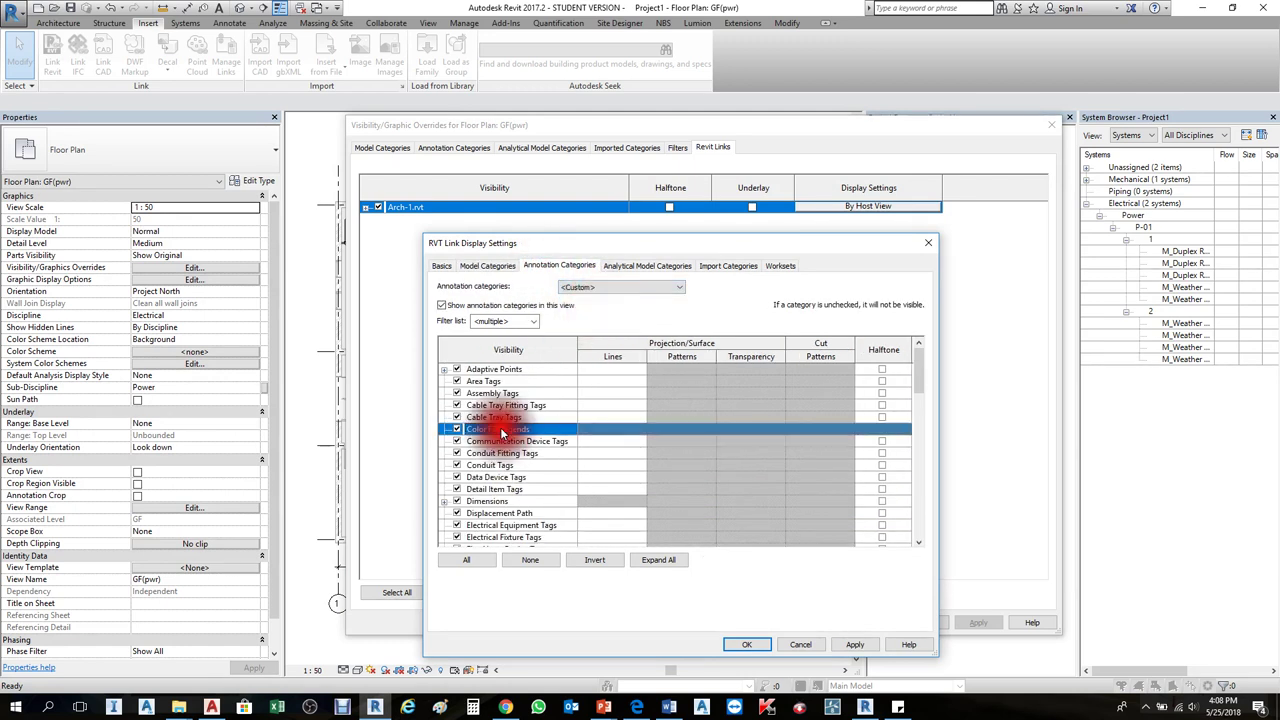
{"action": "key", "text": "r"}
{"action": "scroll", "coordinate": [506, 451], "scroll_direction": "down", "scroll_amount": 2}
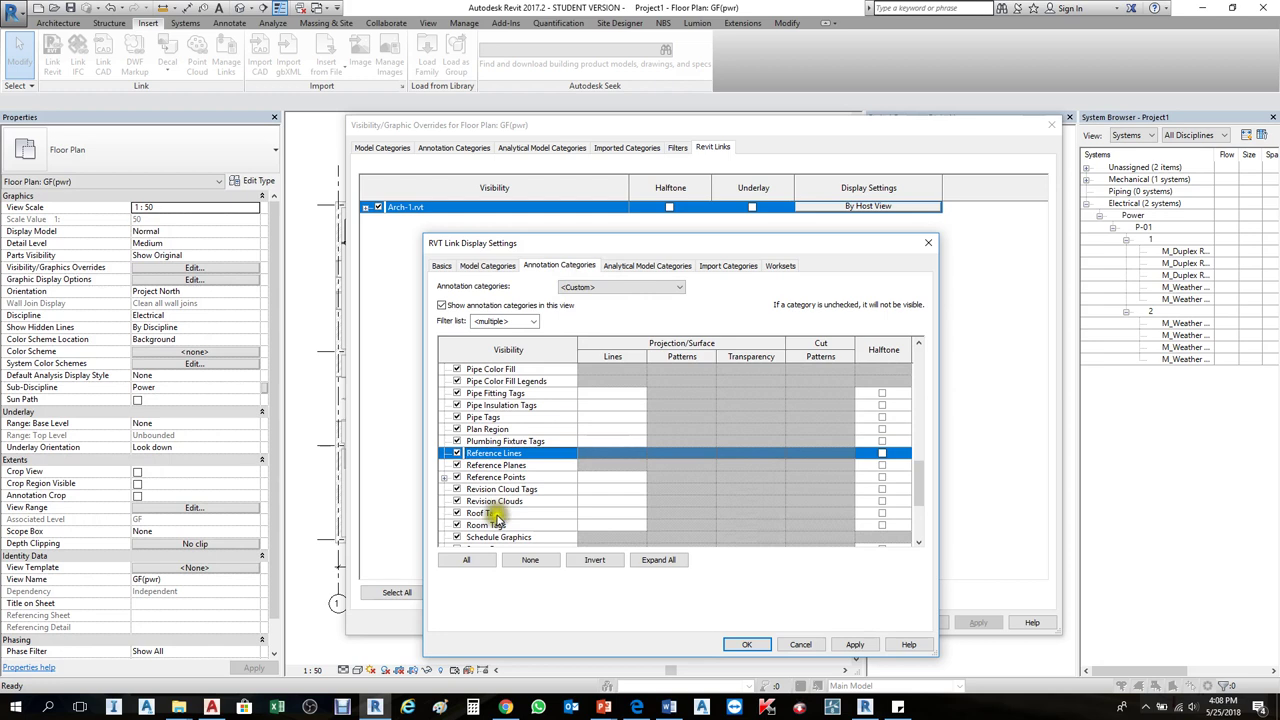
{"action": "scroll", "coordinate": [499, 526], "scroll_direction": "down", "scroll_amount": 1}
{"action": "left_click", "coordinate": [746, 644]}
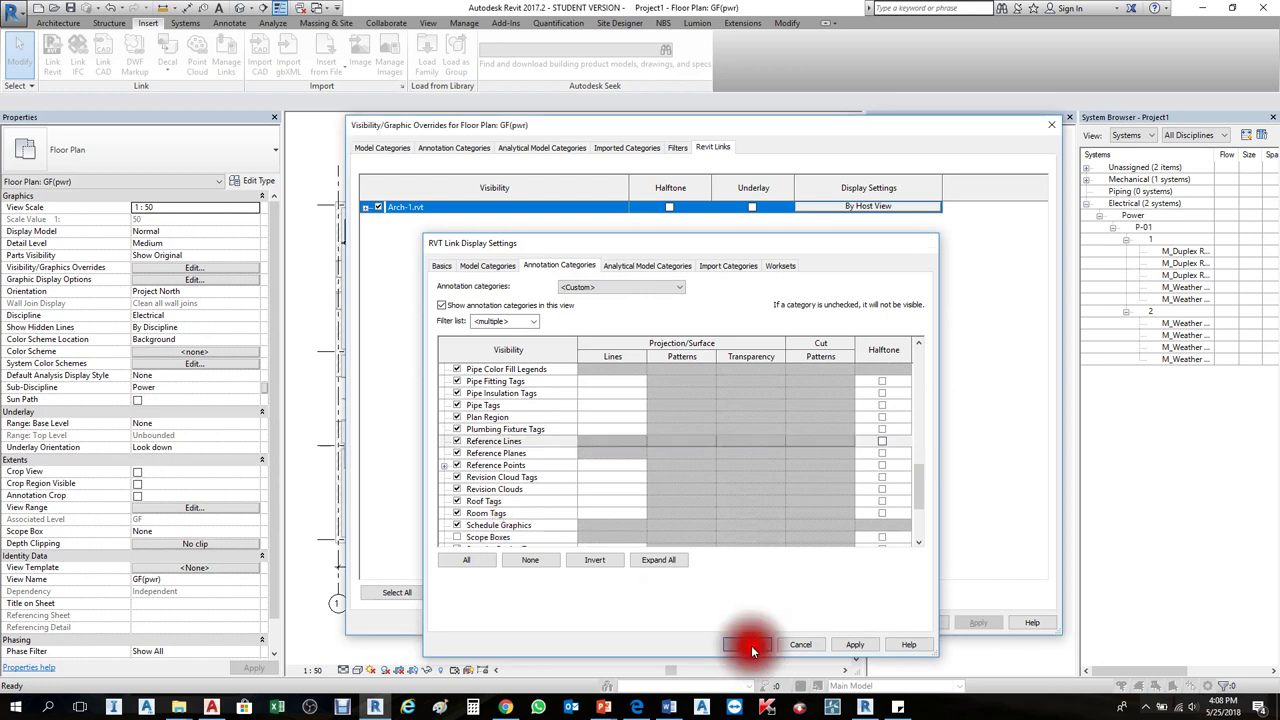
{"action": "left_click", "coordinate": [858, 622]}
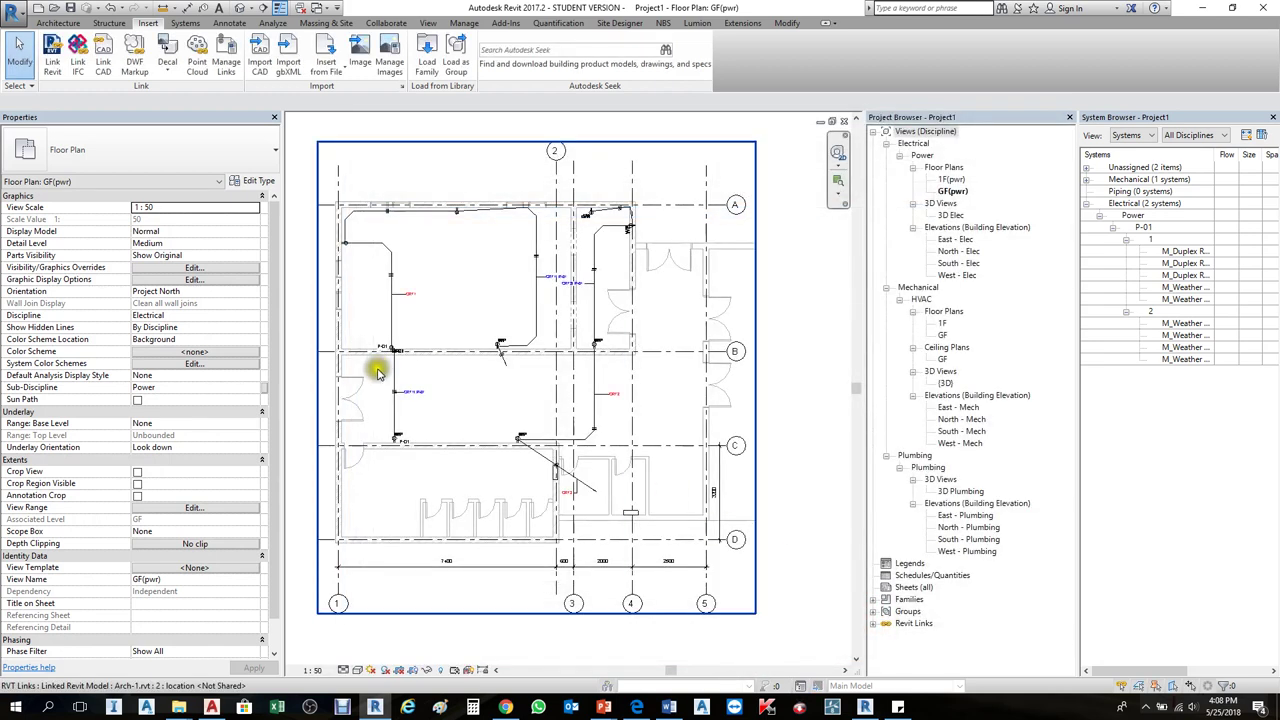
Step: Try to tag all untagged rooms in the current view with M_Room Tag : Room Tag, without including linked files
{"action": "scroll", "coordinate": [378, 378], "scroll_direction": "up", "scroll_amount": 2}
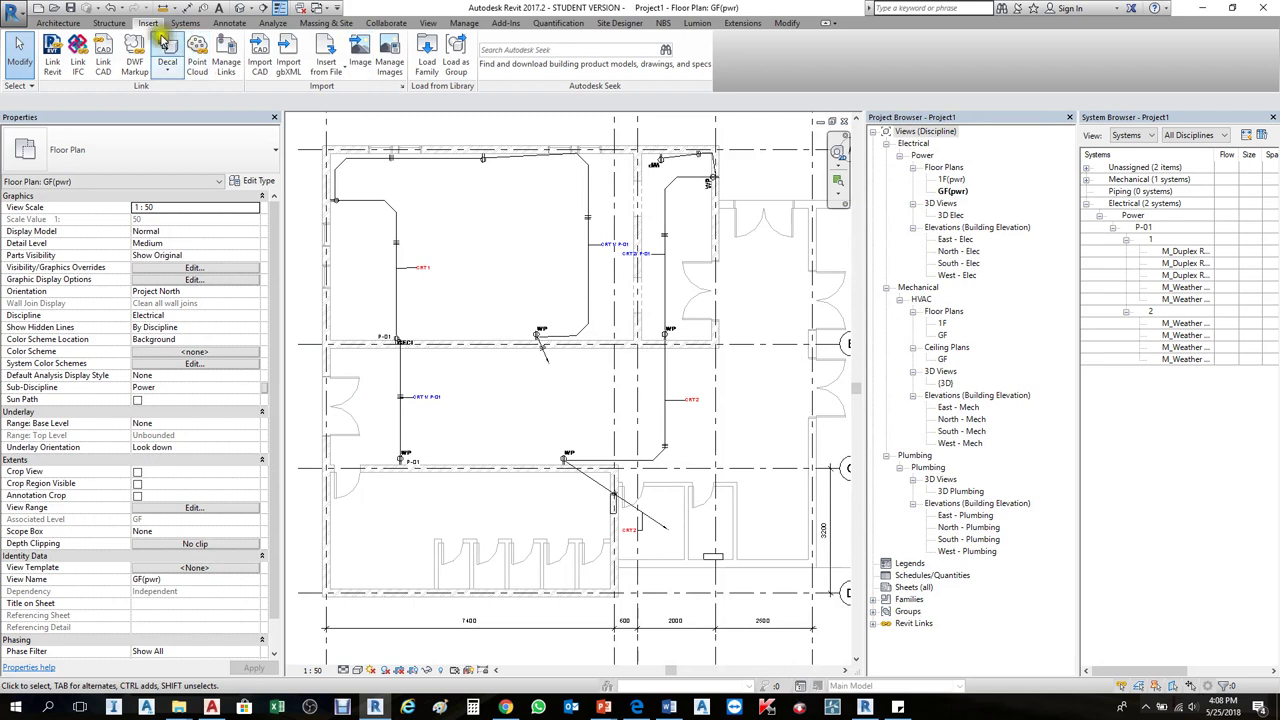
{"action": "left_click", "coordinate": [228, 23]}
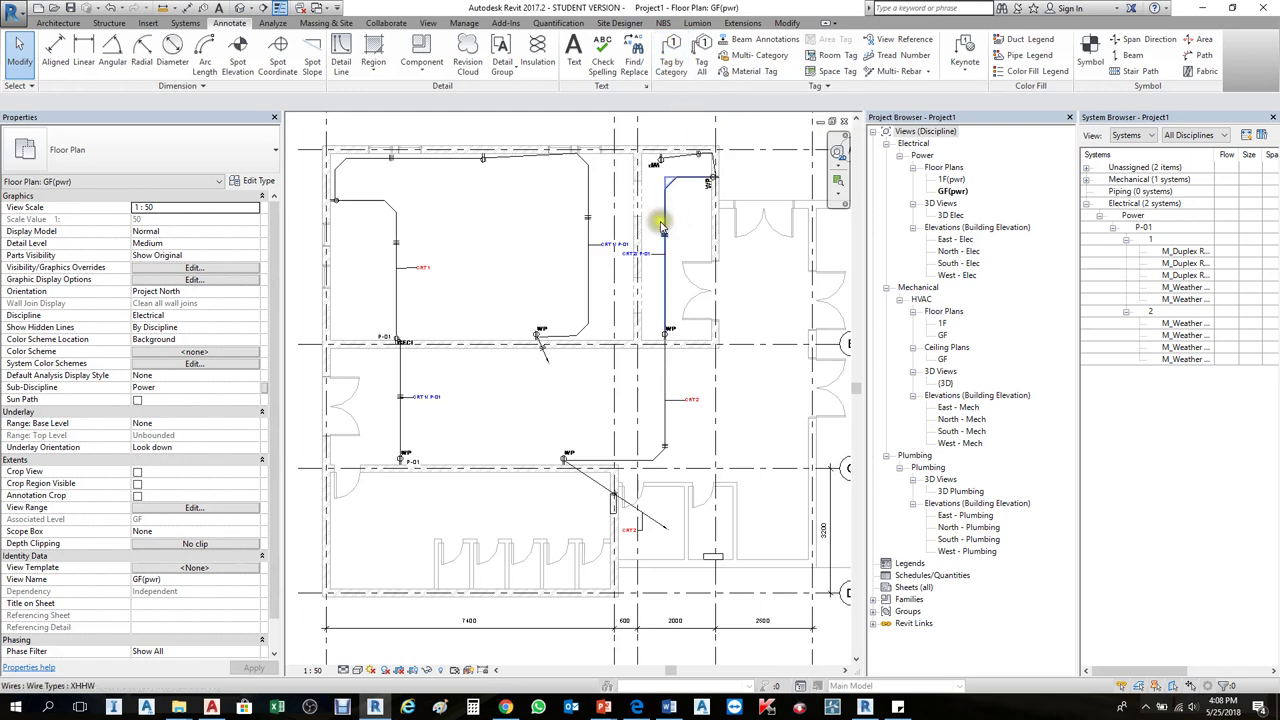
{"action": "left_click", "coordinate": [694, 62]}
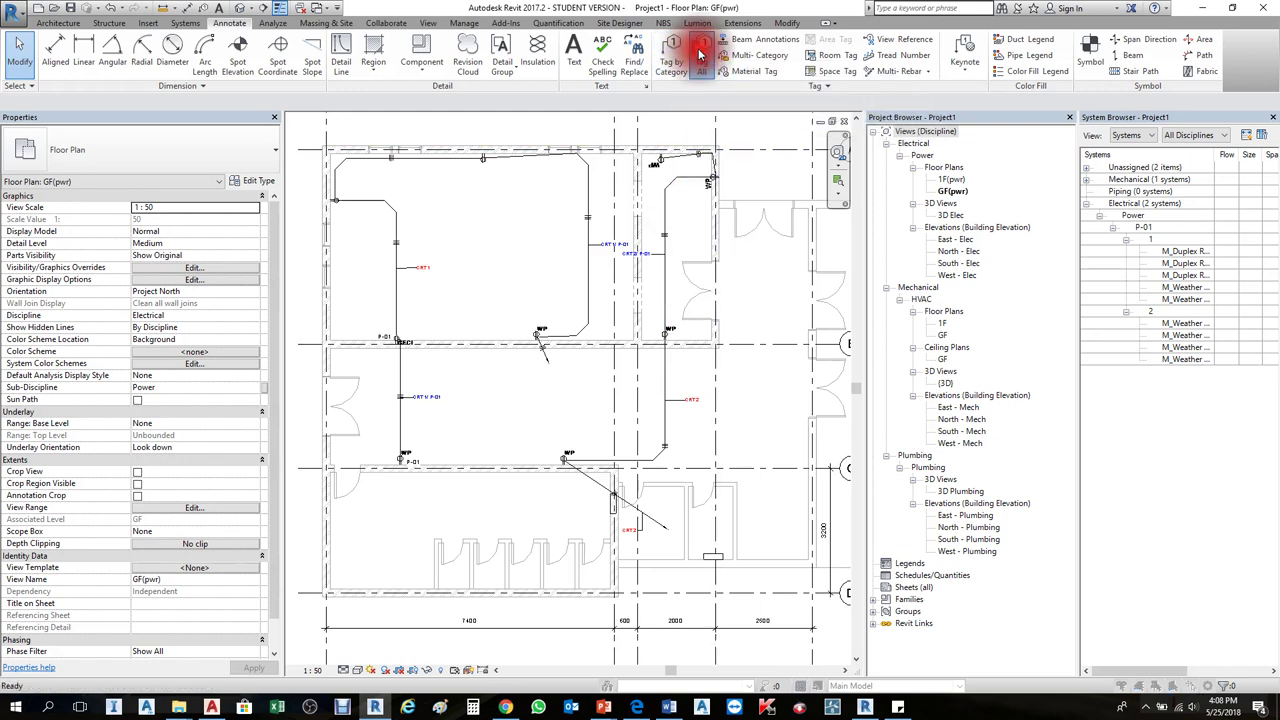
{"action": "left_click", "coordinate": [549, 392]}
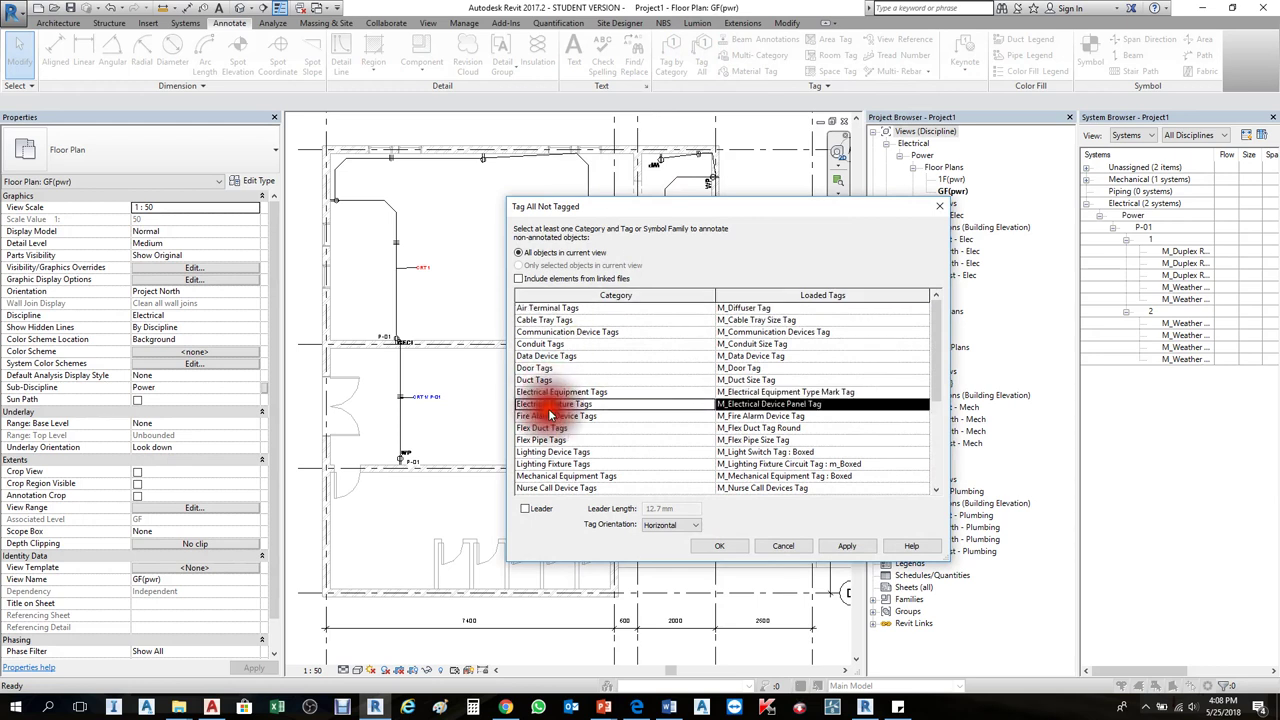
{"action": "scroll", "coordinate": [555, 415], "scroll_direction": "down", "scroll_amount": 4}
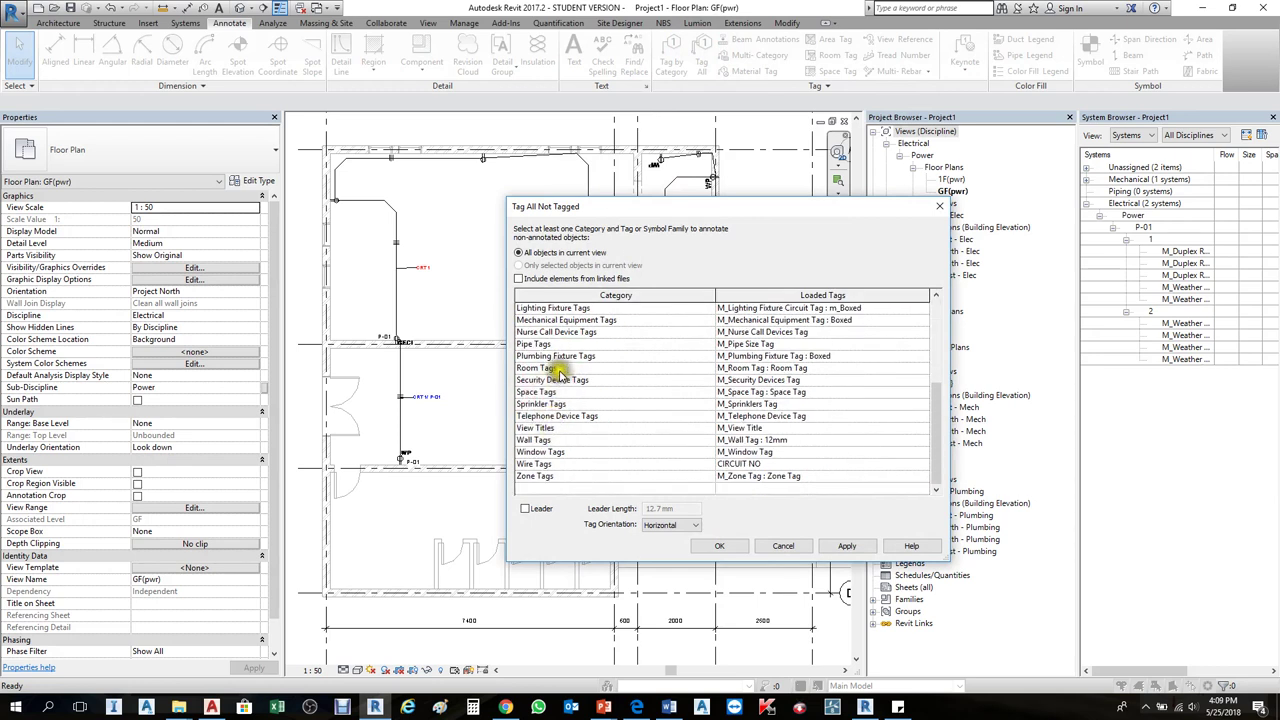
{"action": "left_click", "coordinate": [561, 369]}
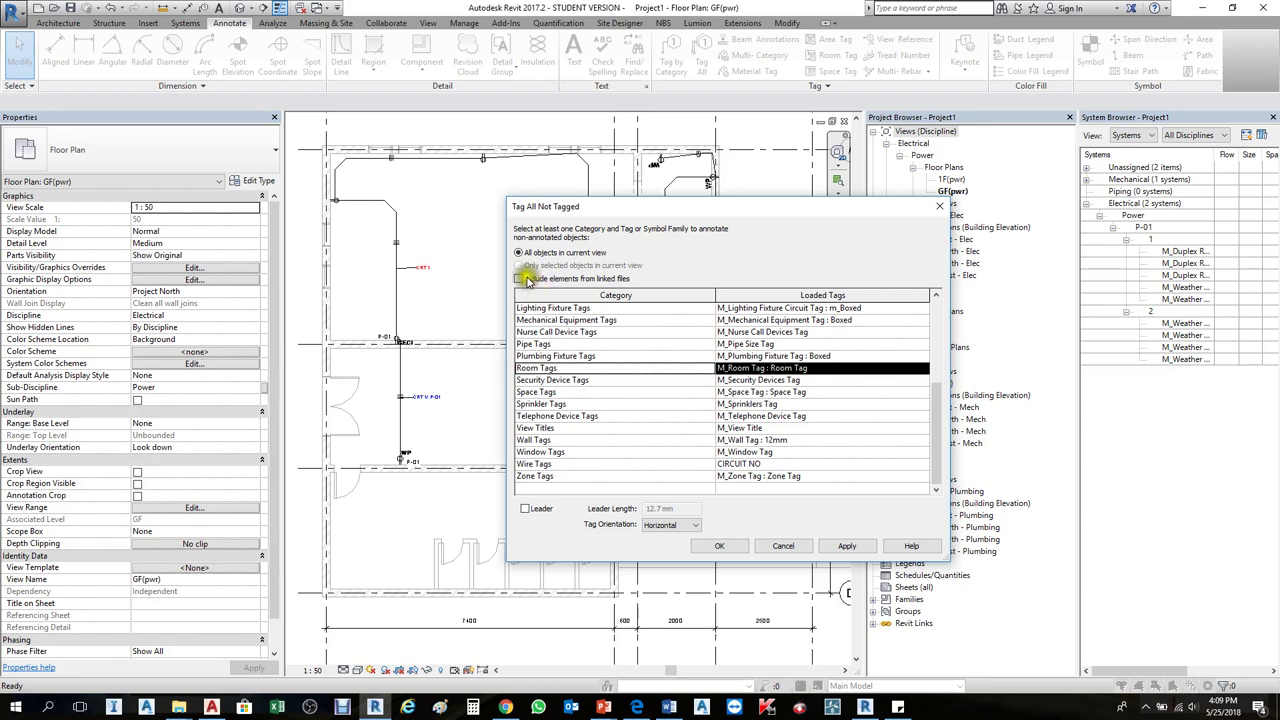
{"action": "left_click", "coordinate": [720, 543]}
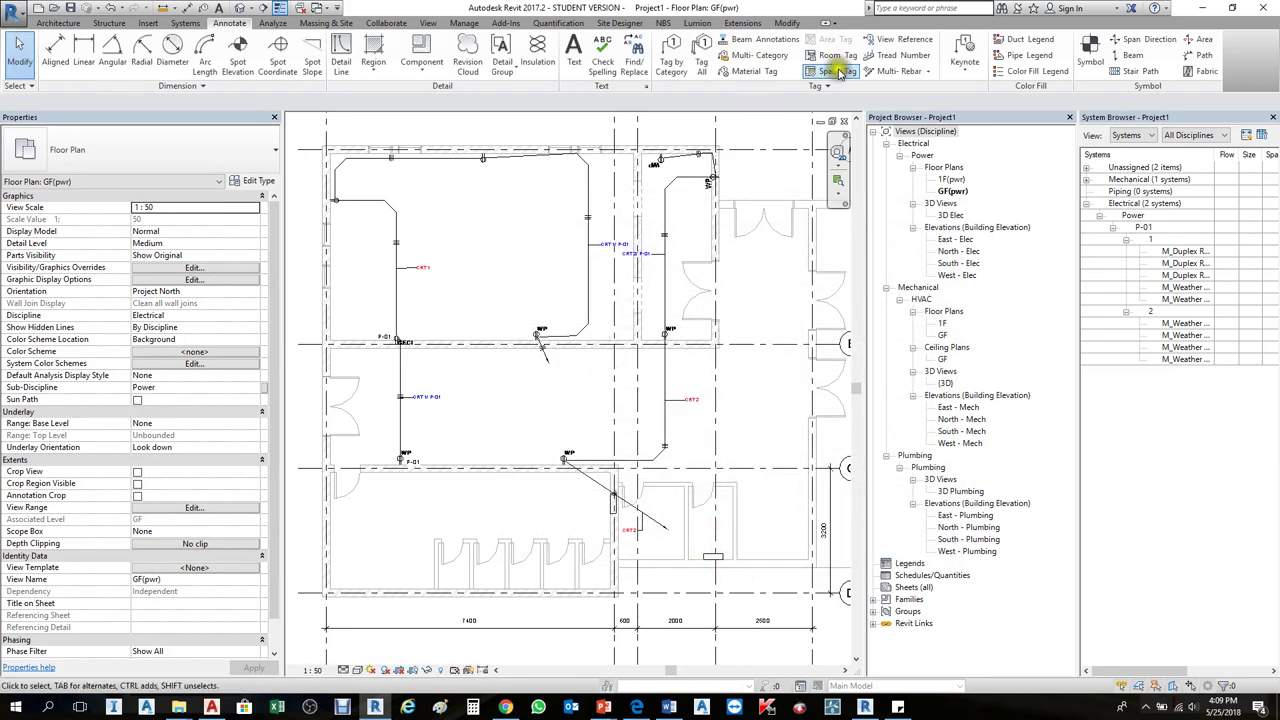
Step: Tag all untagged rooms in the view with M_Room Tag : Room Tag, including elements from linked files
{"action": "left_click", "coordinate": [702, 60]}
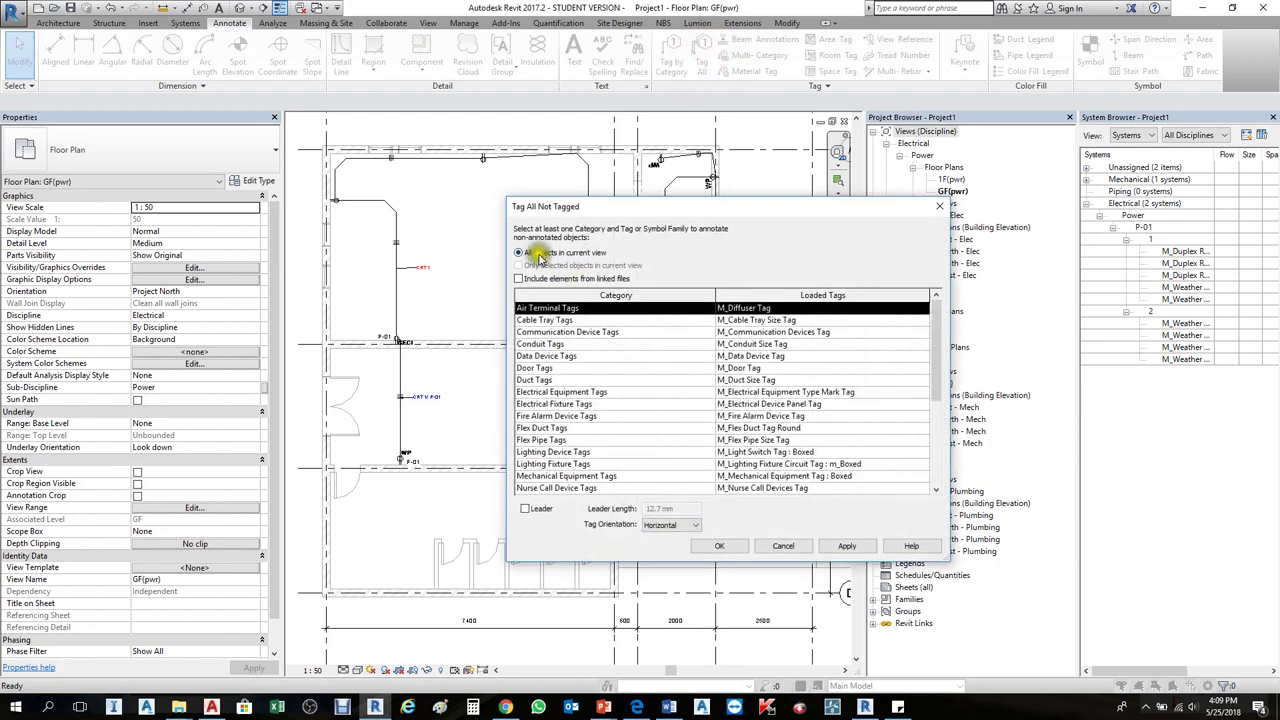
{"action": "left_click", "coordinate": [520, 279]}
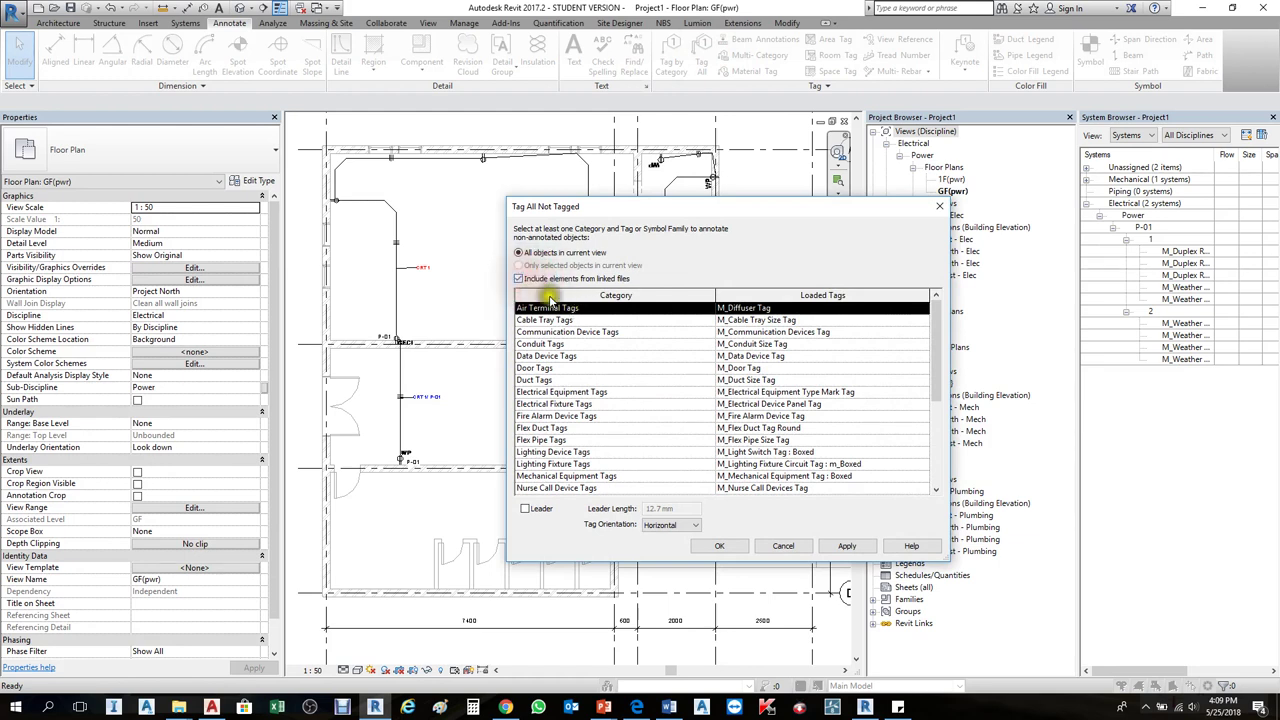
{"action": "left_click", "coordinate": [556, 451]}
{"action": "scroll", "coordinate": [556, 445], "scroll_direction": "down", "scroll_amount": 4}
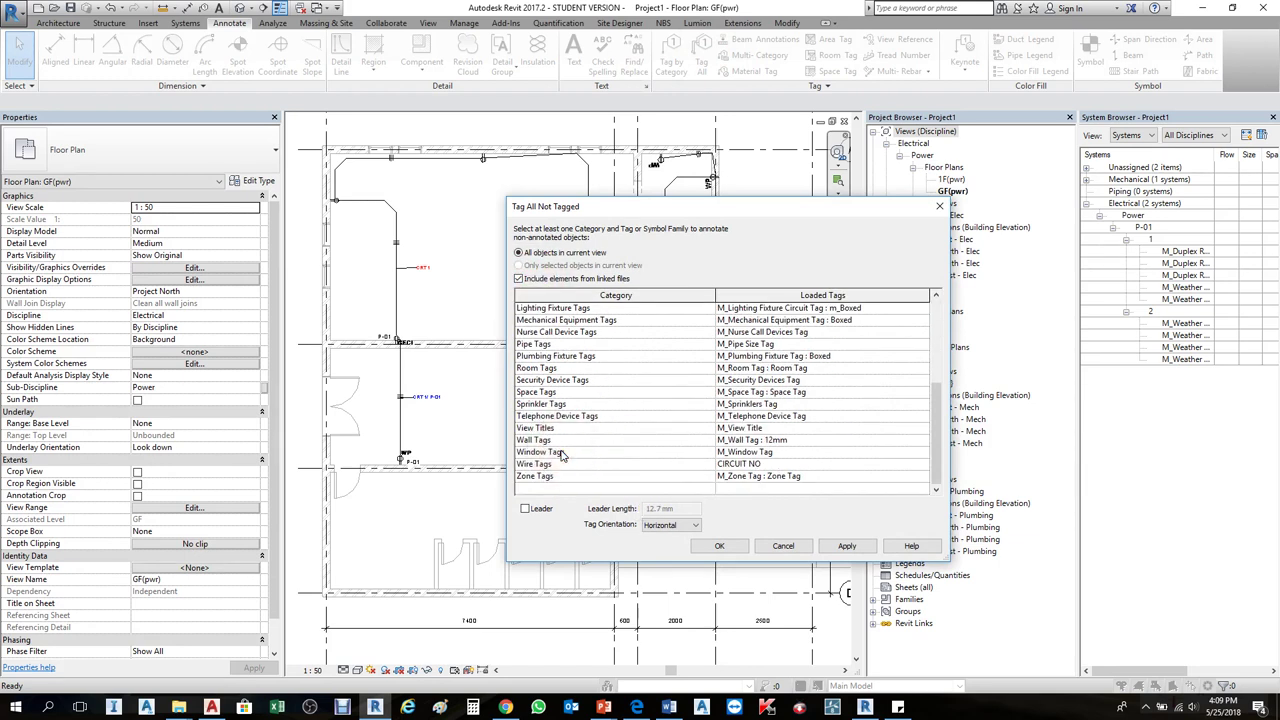
{"action": "left_click", "coordinate": [537, 368]}
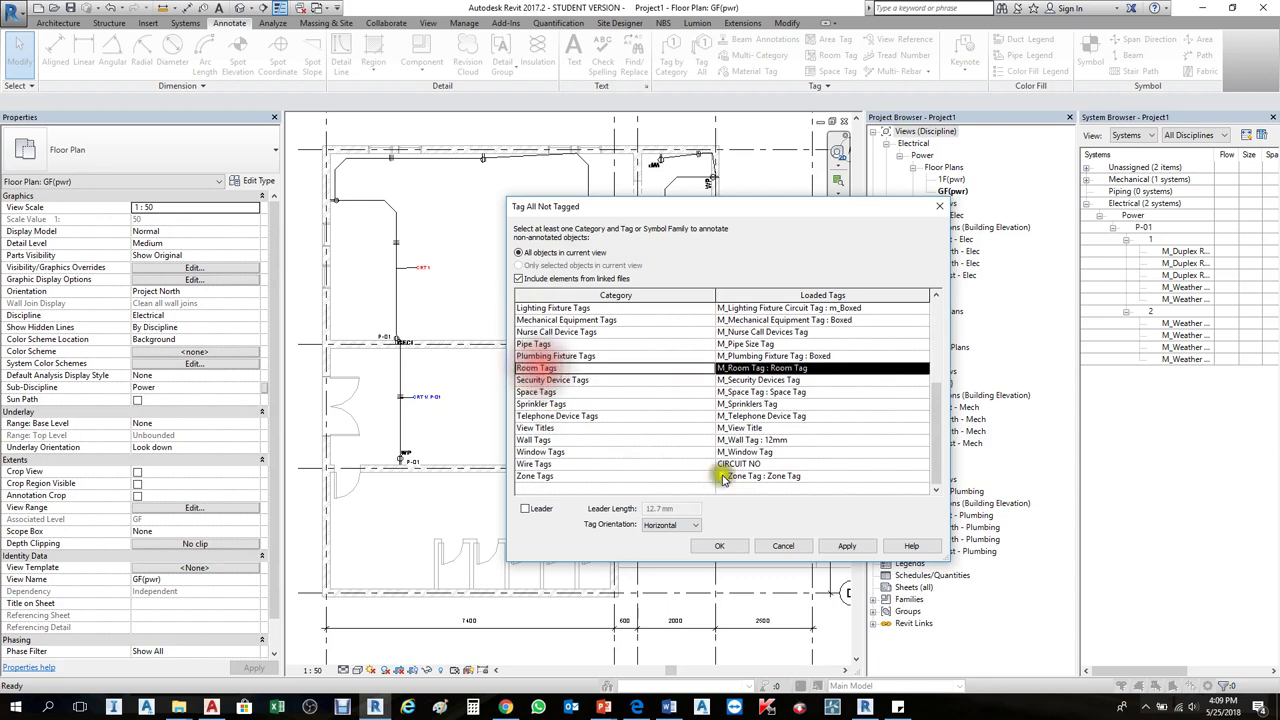
{"action": "left_click", "coordinate": [846, 546]}
{"action": "left_click", "coordinate": [746, 547]}
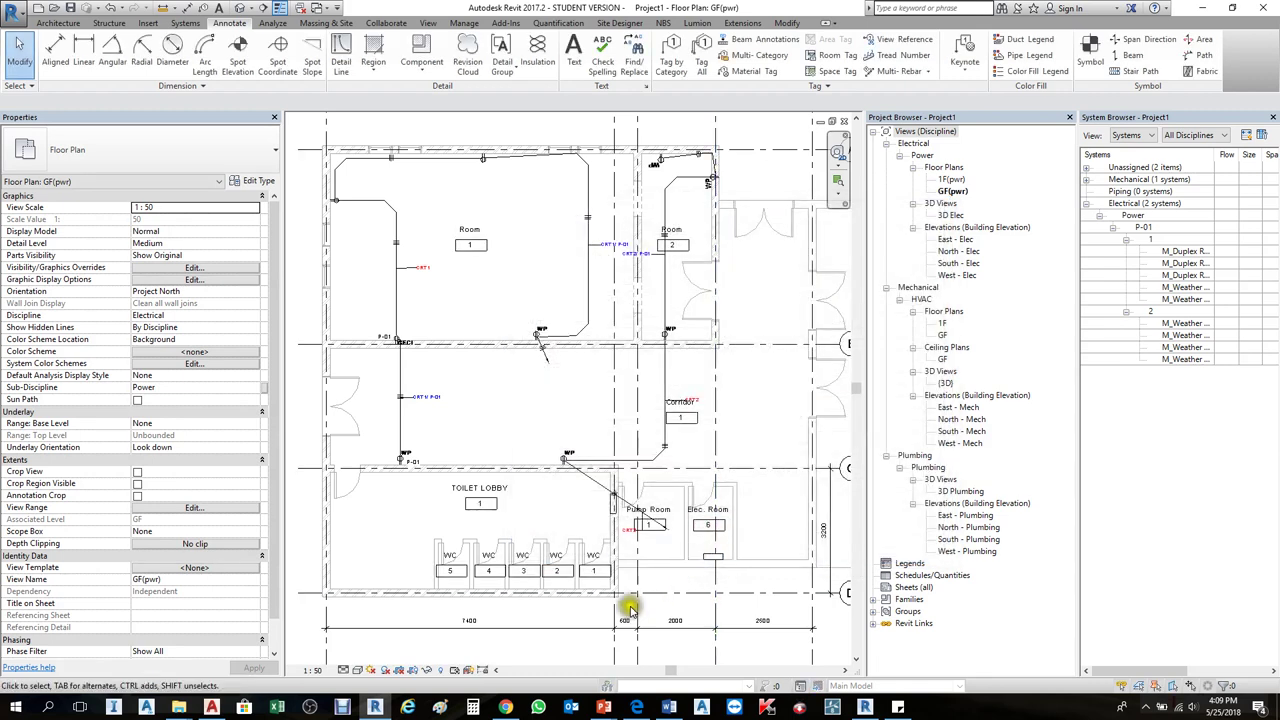
Step: Examine the room tags across the floor plan with the view scale at 1:50
{"action": "scroll", "coordinate": [617, 610], "scroll_direction": "up", "scroll_amount": 1}
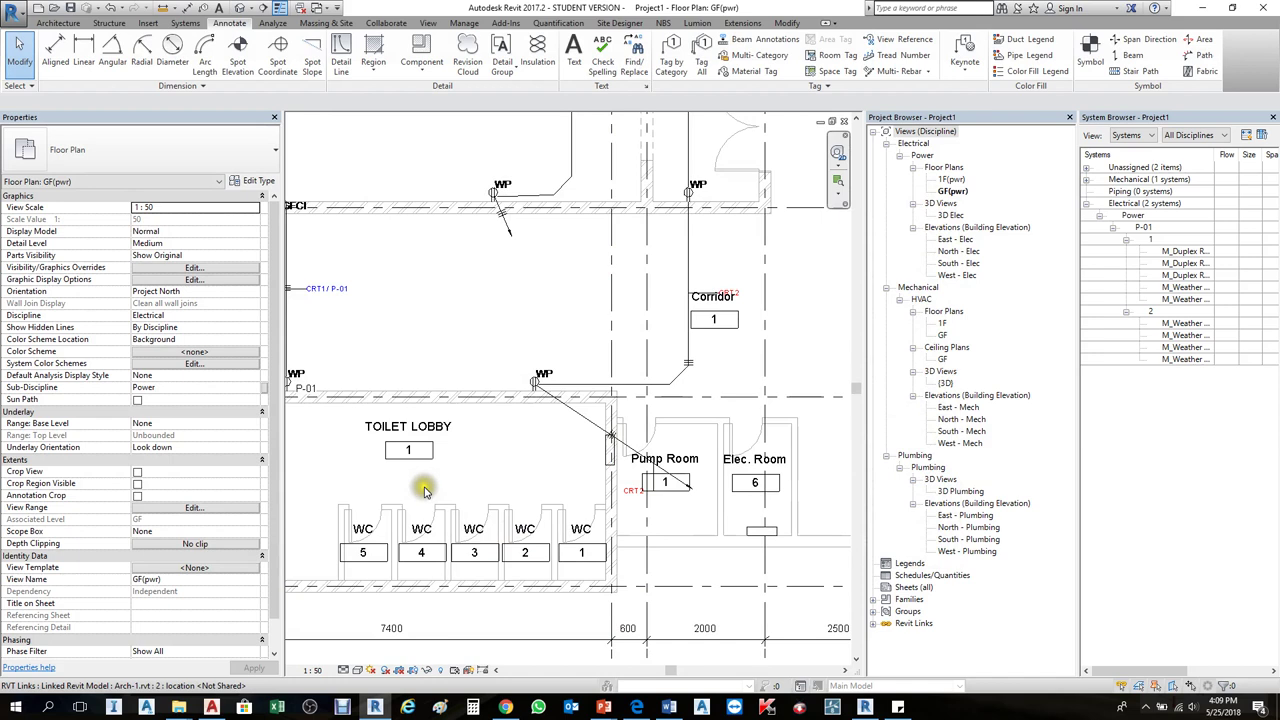
{"action": "left_click", "coordinate": [313, 670]}
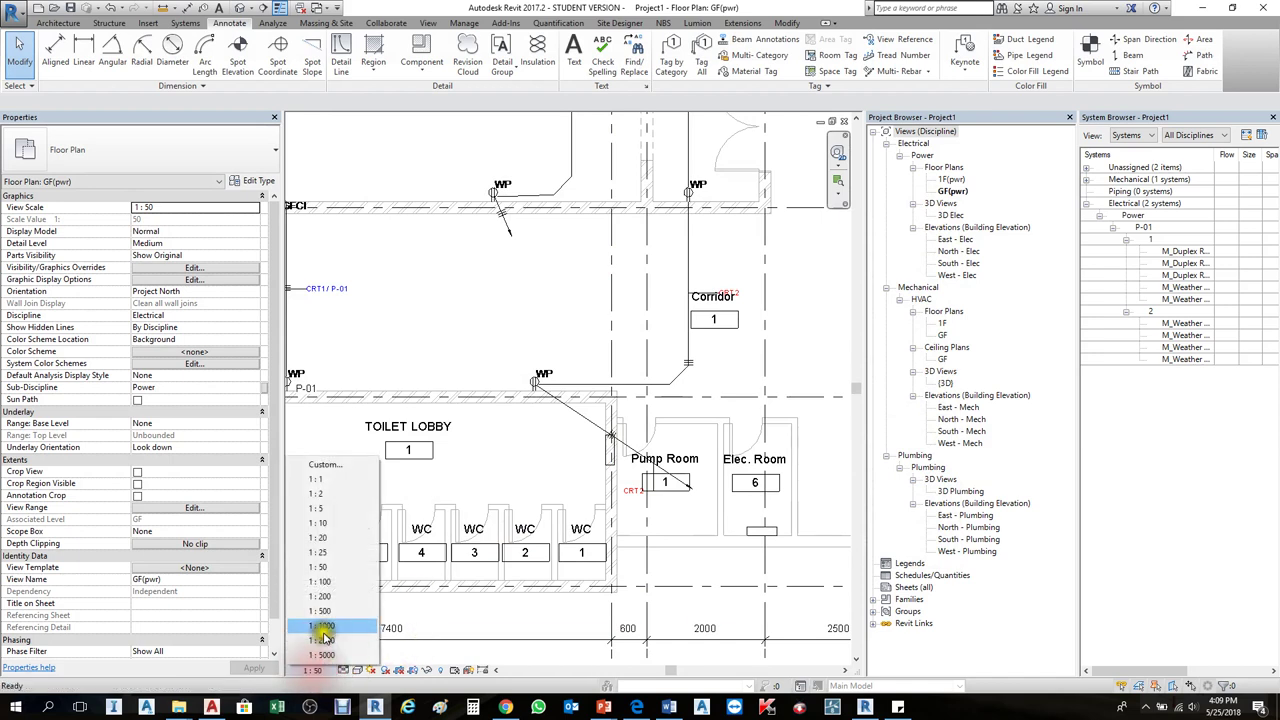
{"action": "left_click", "coordinate": [320, 568]}
{"action": "left_click", "coordinate": [480, 457]}
{"action": "scroll", "coordinate": [500, 480], "scroll_direction": "down", "scroll_amount": 4}
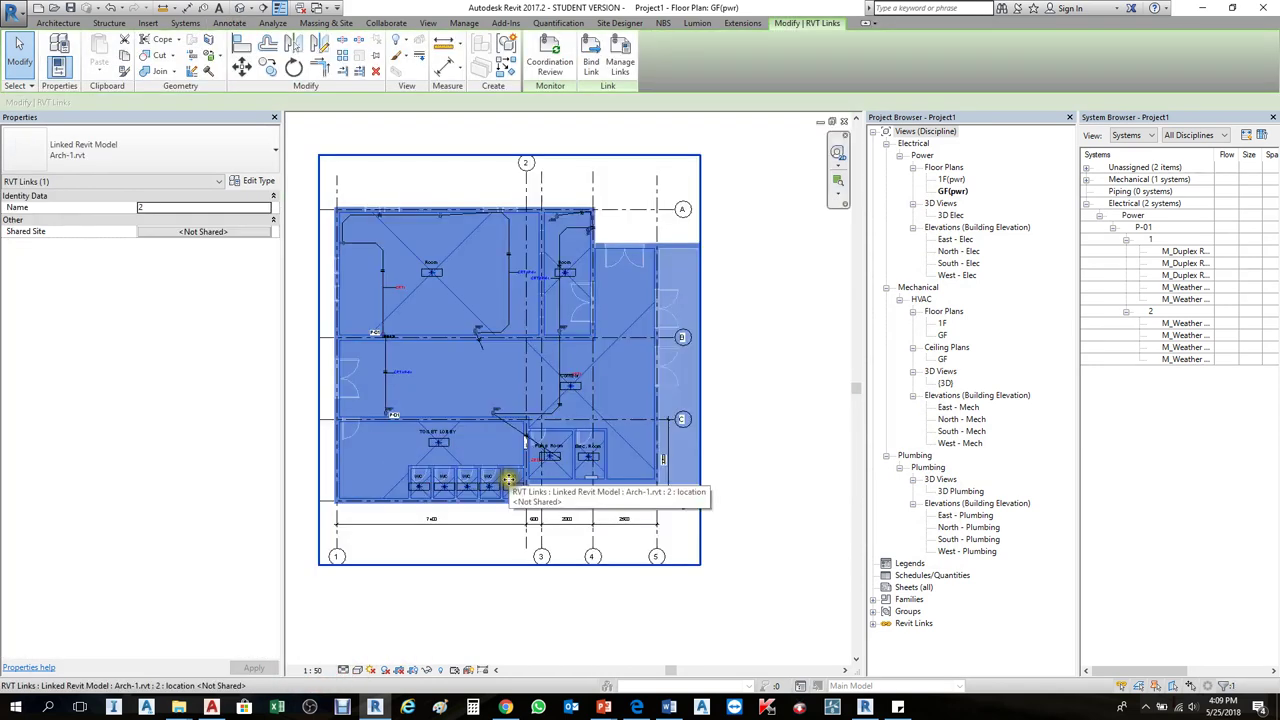
{"action": "key", "text": "Escape"}
{"action": "scroll", "coordinate": [651, 517], "scroll_direction": "down", "scroll_amount": 1}
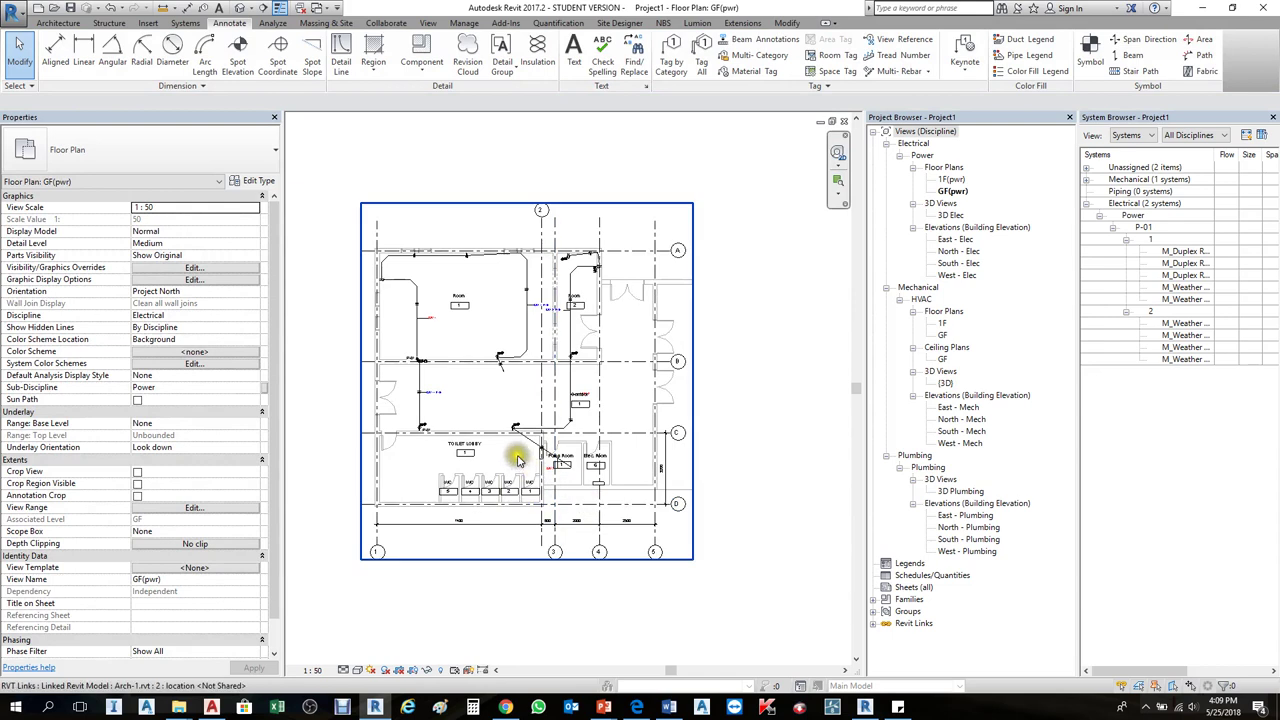
{"action": "scroll", "coordinate": [388, 403], "scroll_direction": "up", "scroll_amount": 2}
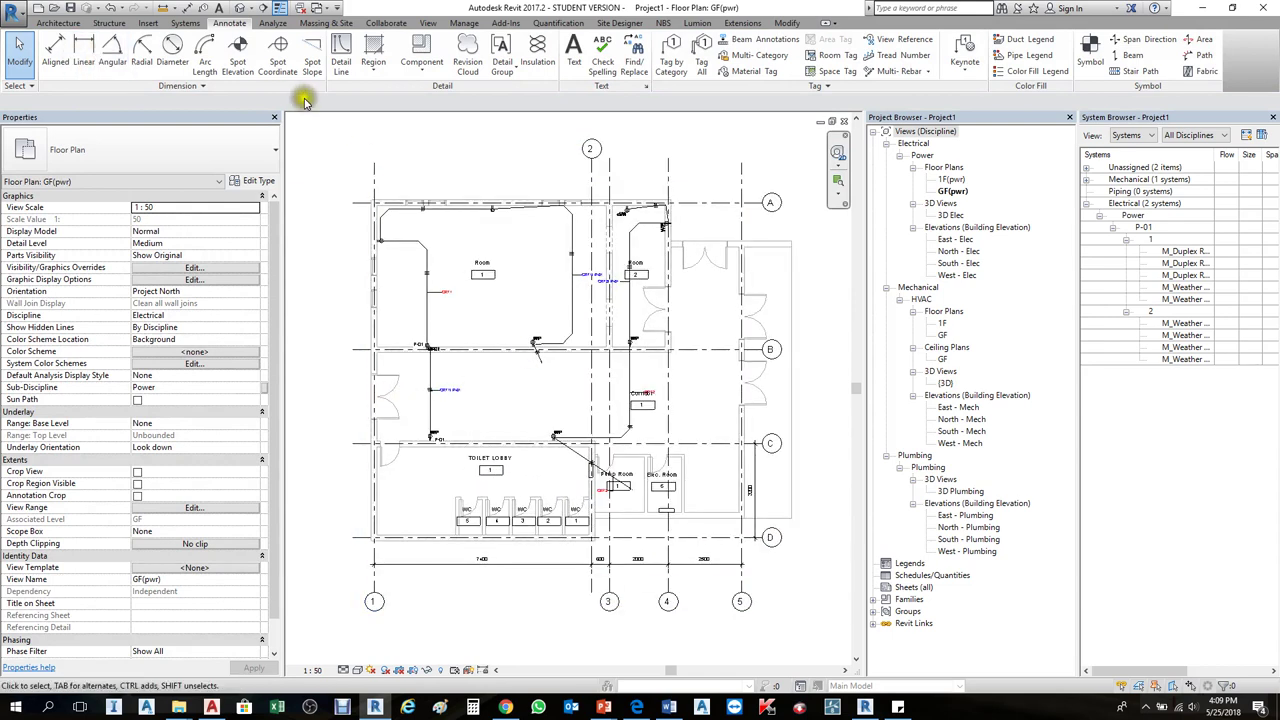
{"action": "scroll", "coordinate": [534, 377], "scroll_direction": "up", "scroll_amount": 2}
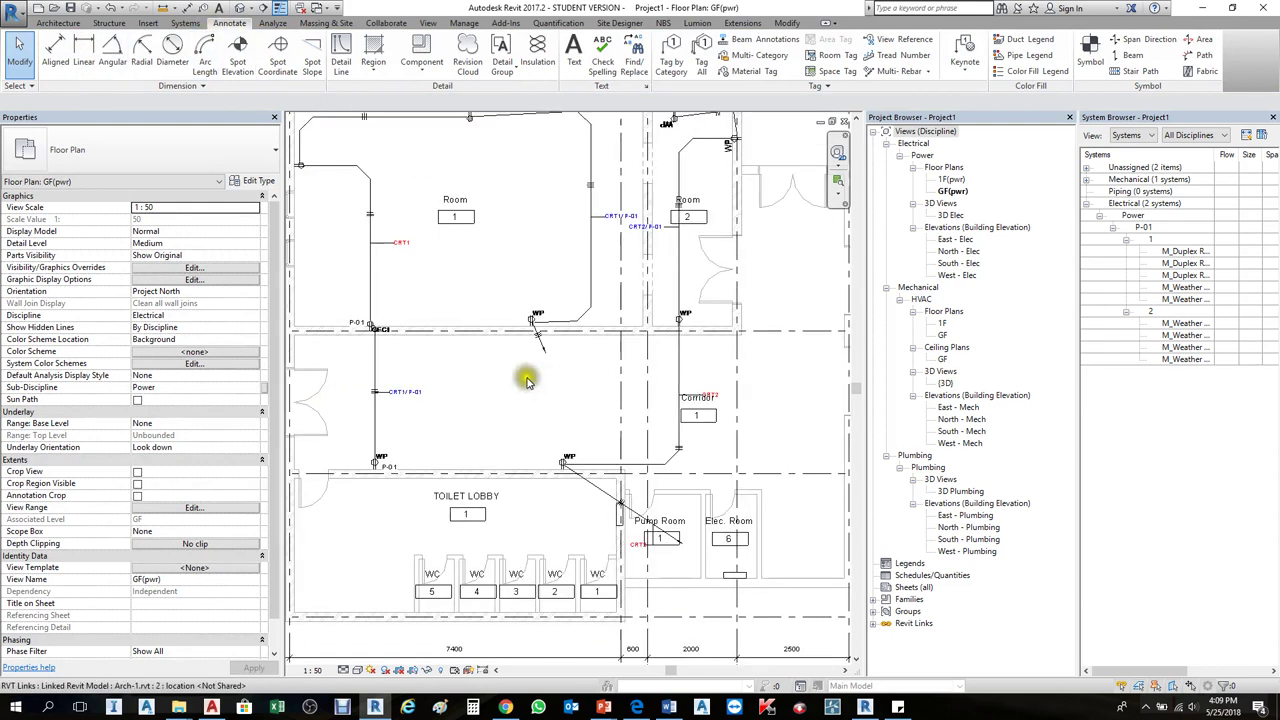
{"action": "scroll", "coordinate": [659, 477], "scroll_direction": "down", "scroll_amount": 2}
{"action": "scroll", "coordinate": [663, 537], "scroll_direction": "up", "scroll_amount": 2}
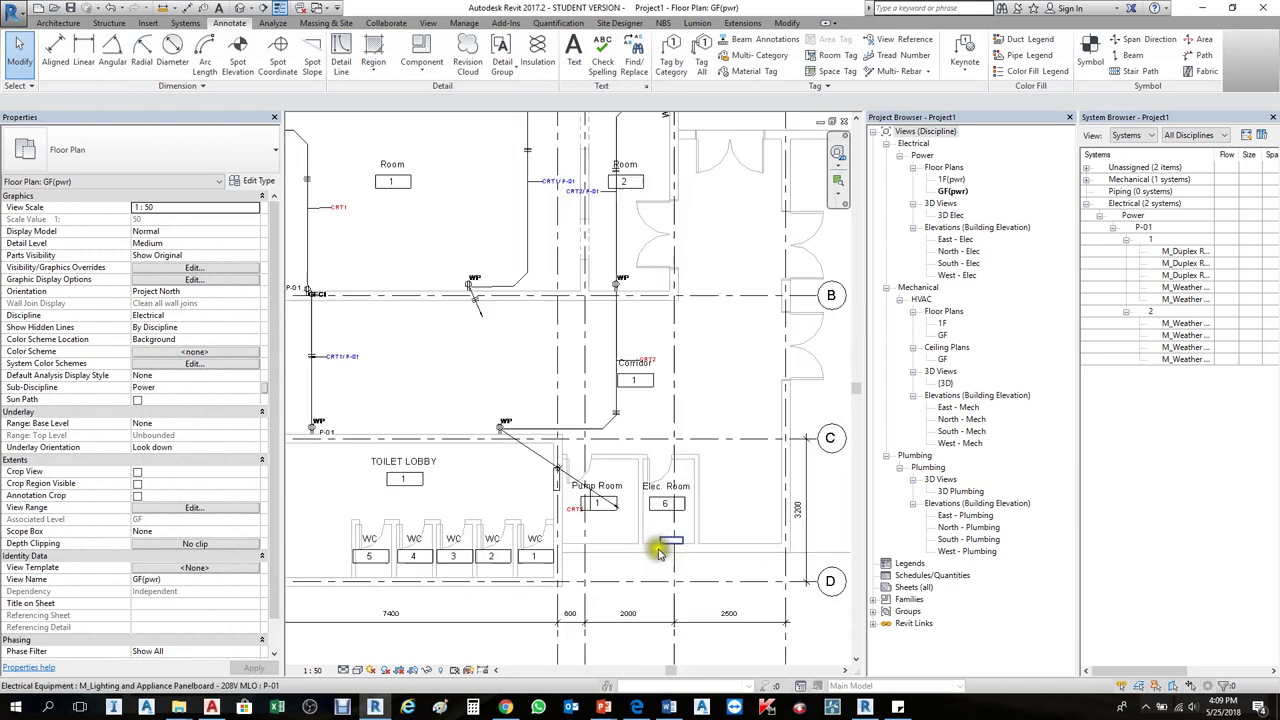
Step: Create a panel schedule from the default template for the panelboard in the Elec. Room, and close the System Browser
{"action": "scroll", "coordinate": [663, 537], "scroll_direction": "up", "scroll_amount": 2}
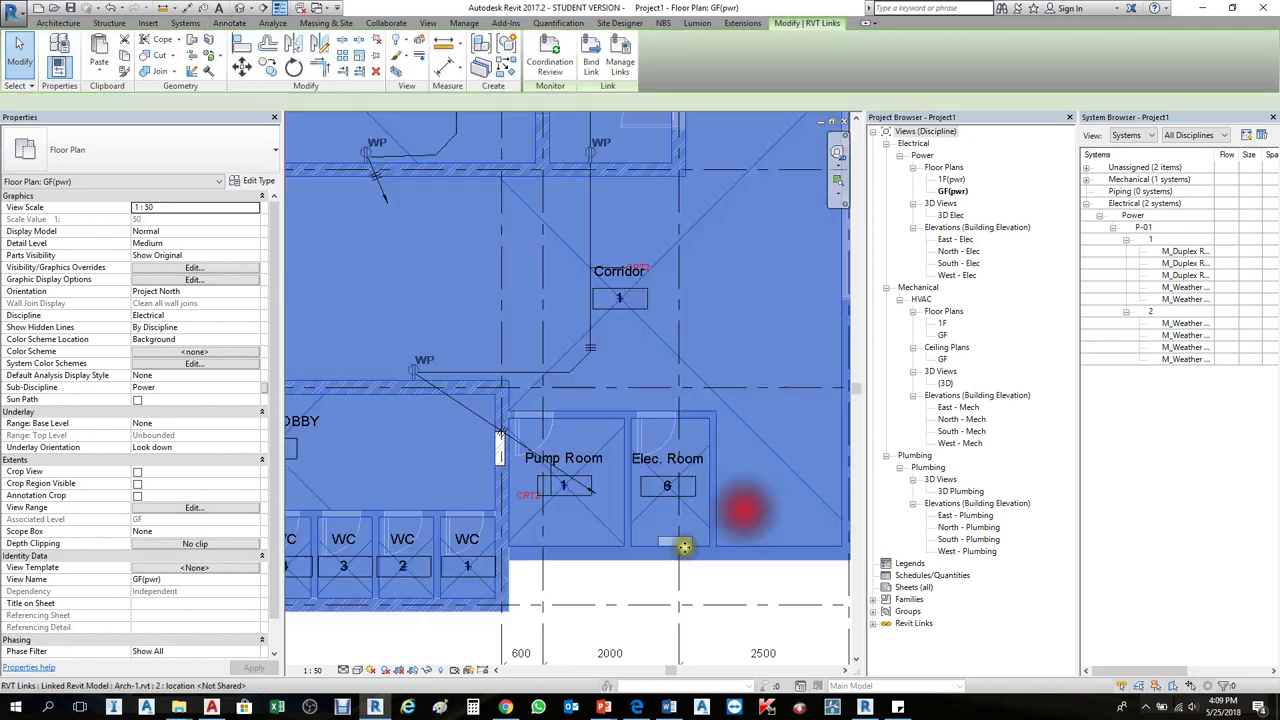
{"action": "left_click", "coordinate": [671, 531]}
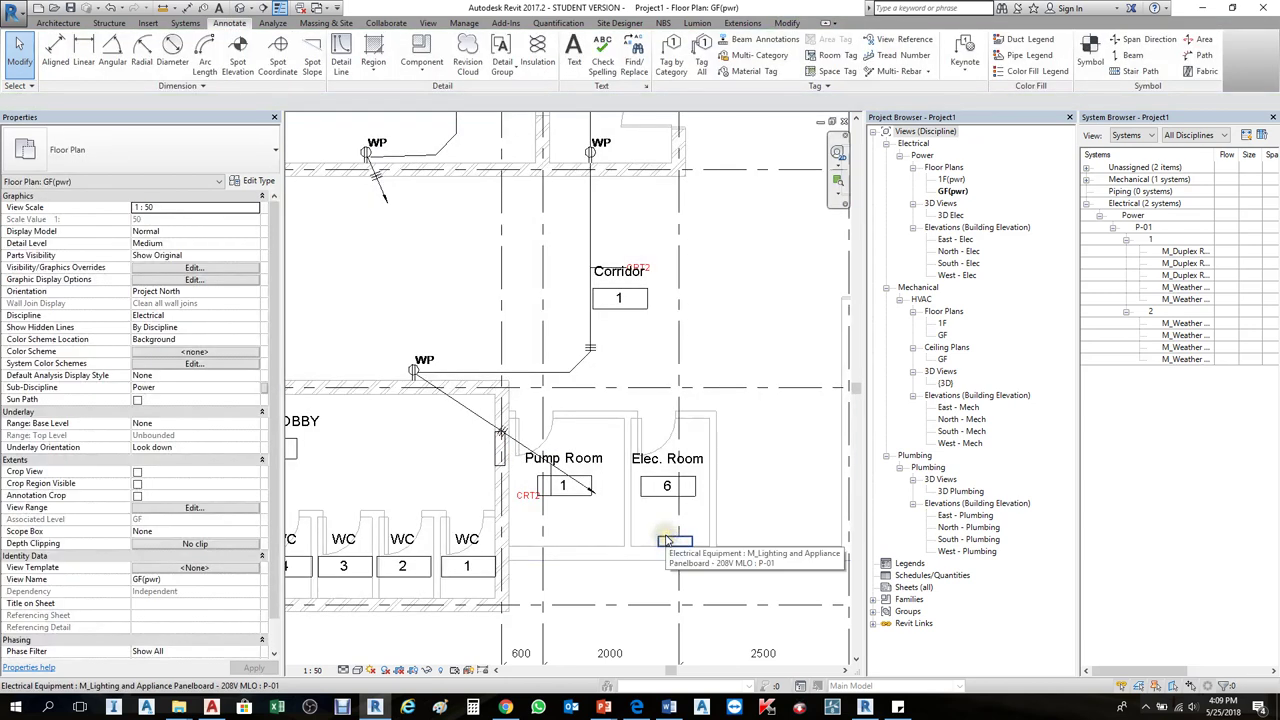
{"action": "left_click", "coordinate": [671, 540]}
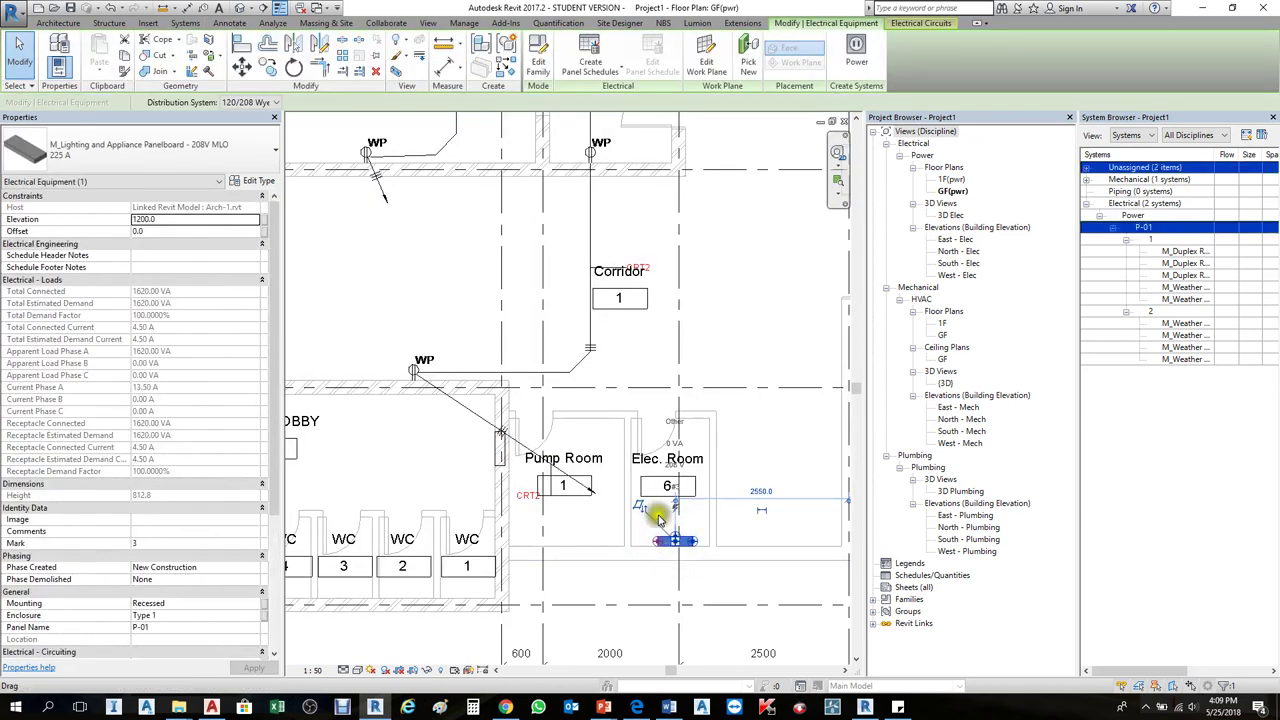
{"action": "left_click", "coordinate": [601, 62]}
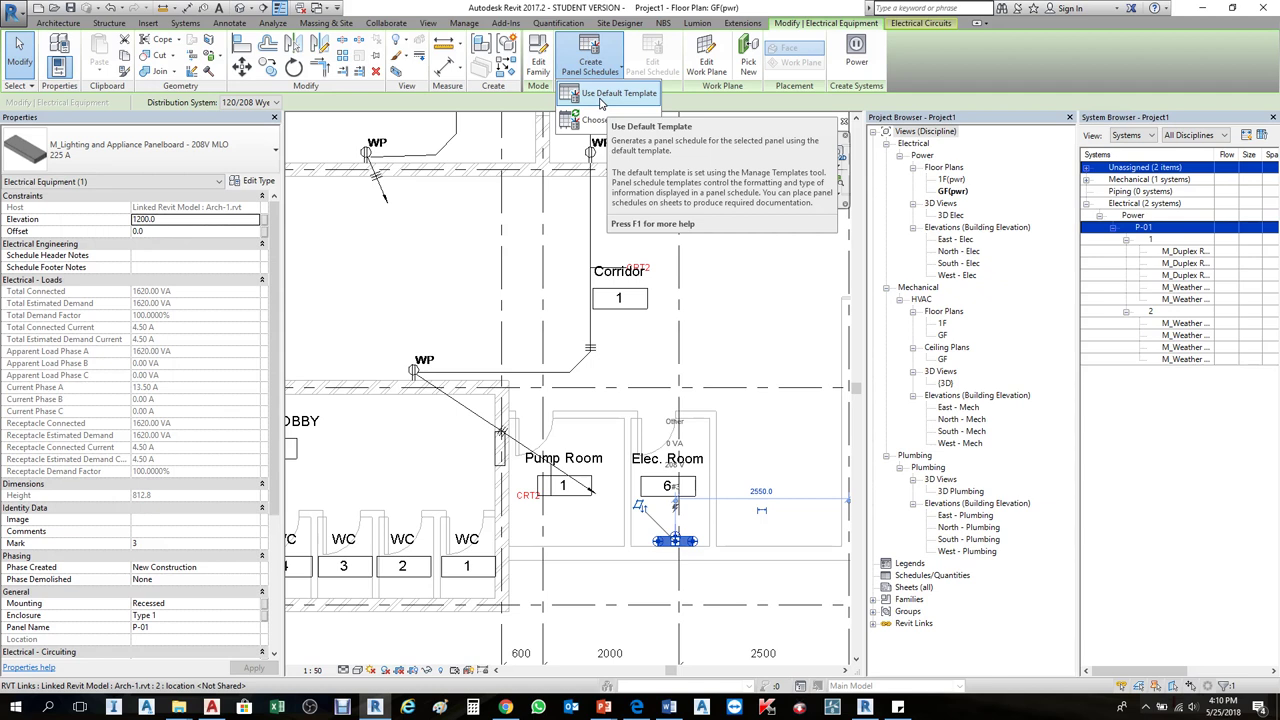
{"action": "left_click", "coordinate": [597, 97]}
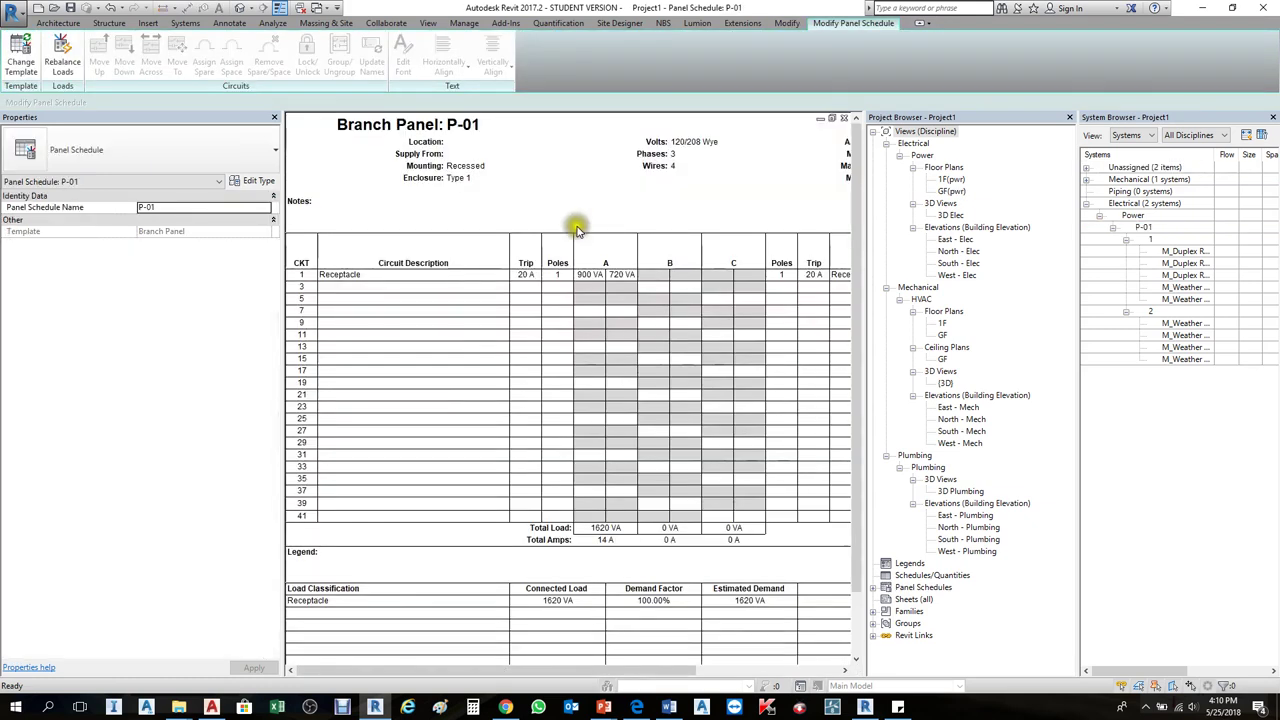
{"action": "scroll", "coordinate": [385, 310], "scroll_direction": "down", "scroll_amount": 2}
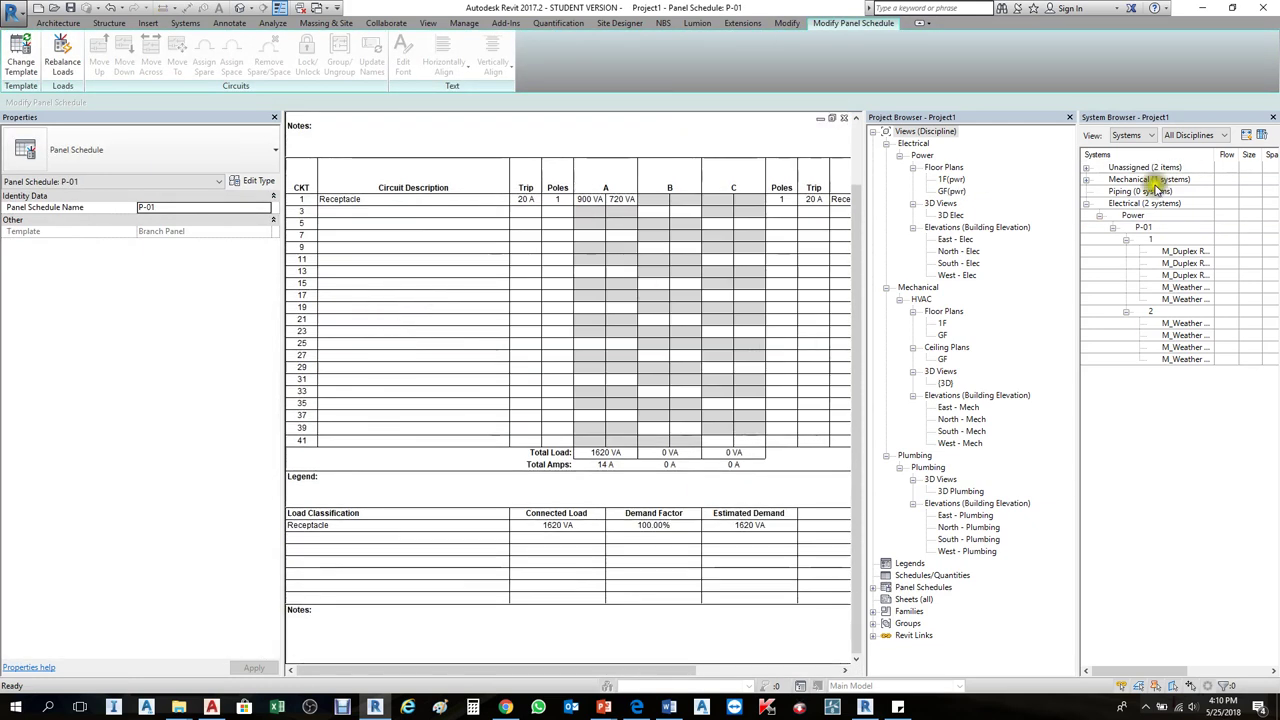
{"action": "left_click", "coordinate": [1273, 118]}
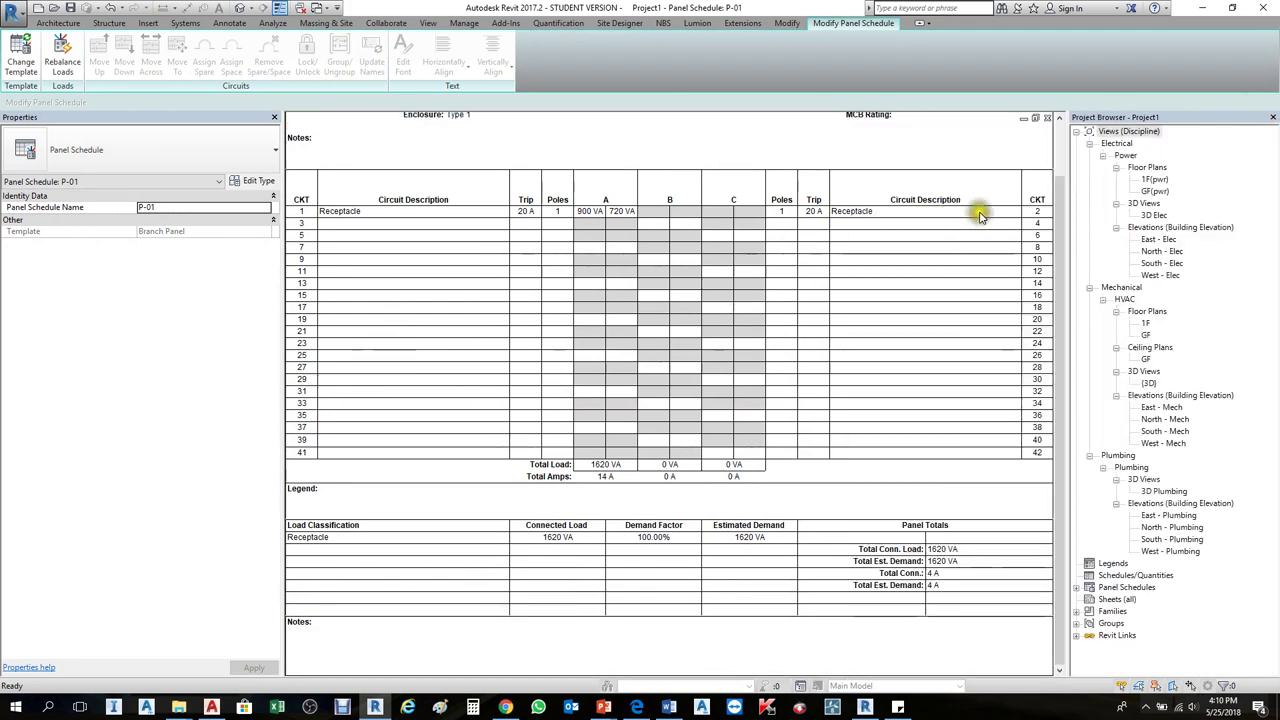
Step: Examine the circuit numbers, descriptions, poles and phase A total load in the P-01 panel schedule
{"action": "left_click", "coordinate": [1038, 216]}
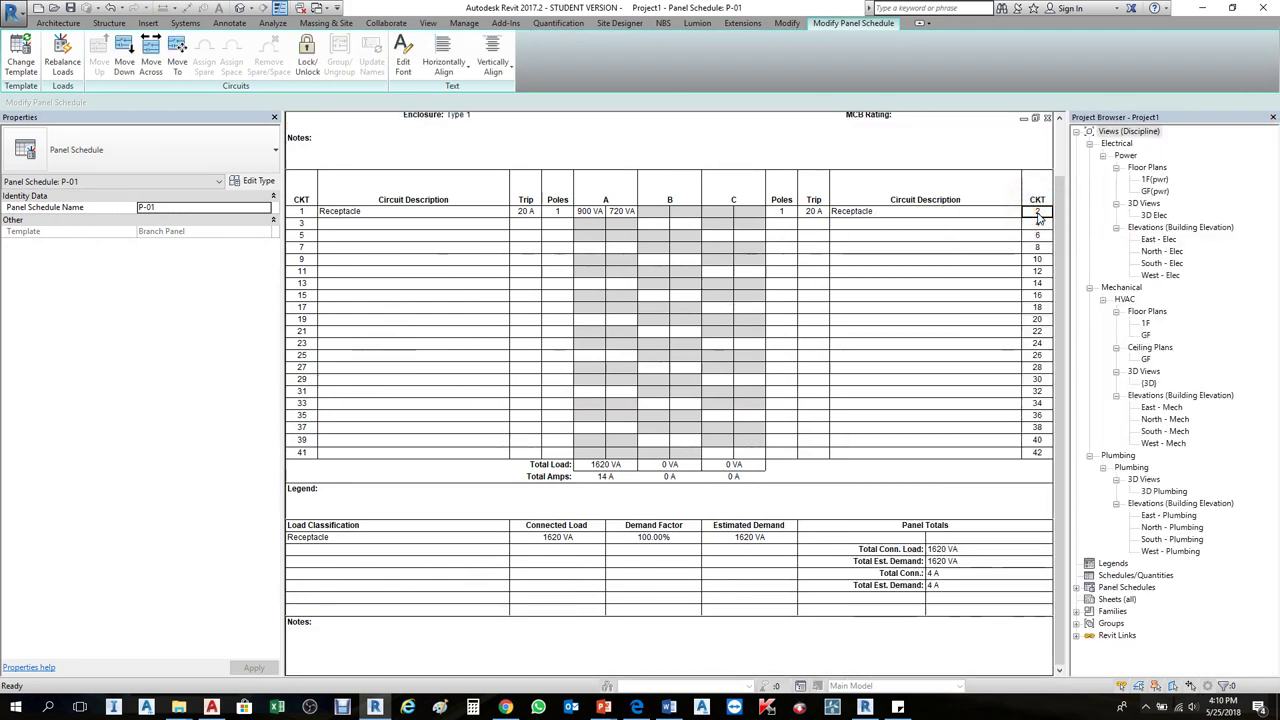
{"action": "left_click", "coordinate": [1000, 211]}
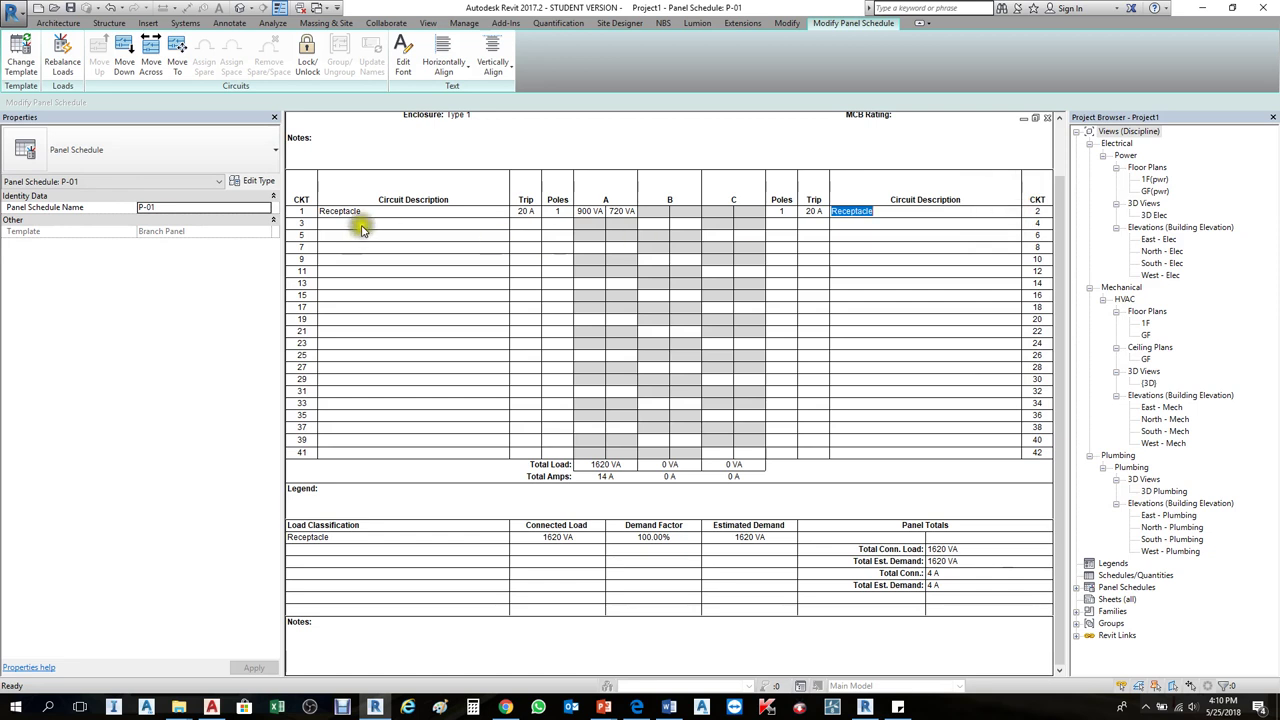
{"action": "left_click", "coordinate": [390, 199]}
{"action": "left_click", "coordinate": [551, 214]}
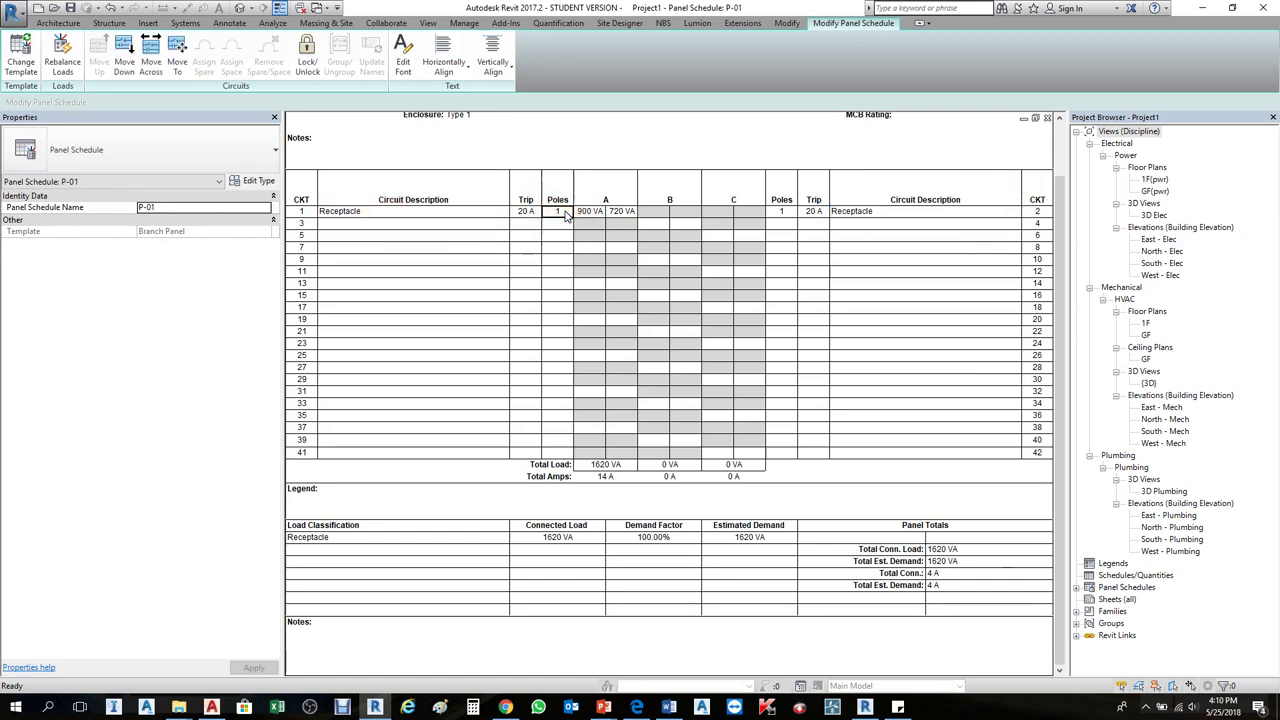
{"action": "left_click", "coordinate": [615, 465]}
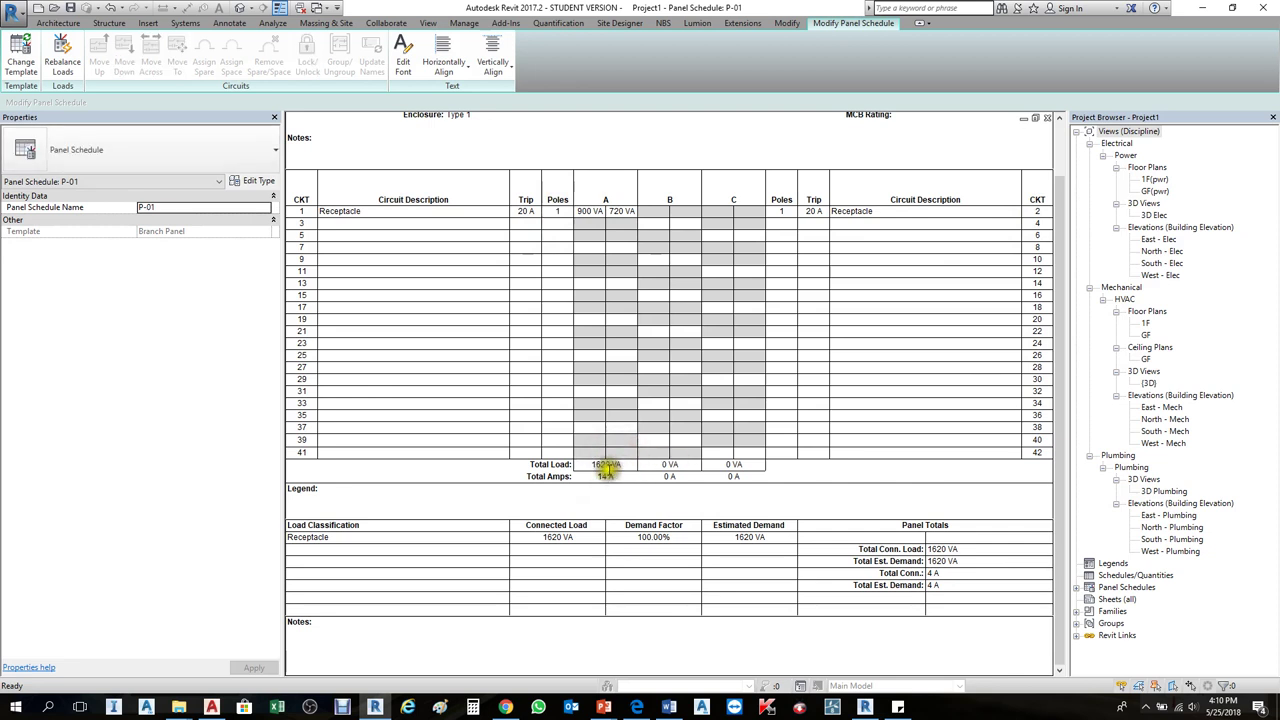
Step: Rebalance the loads across the phases in the P-01 panel schedule and close the schedule
{"action": "left_click", "coordinate": [605, 466]}
{"action": "left_click", "coordinate": [732, 468]}
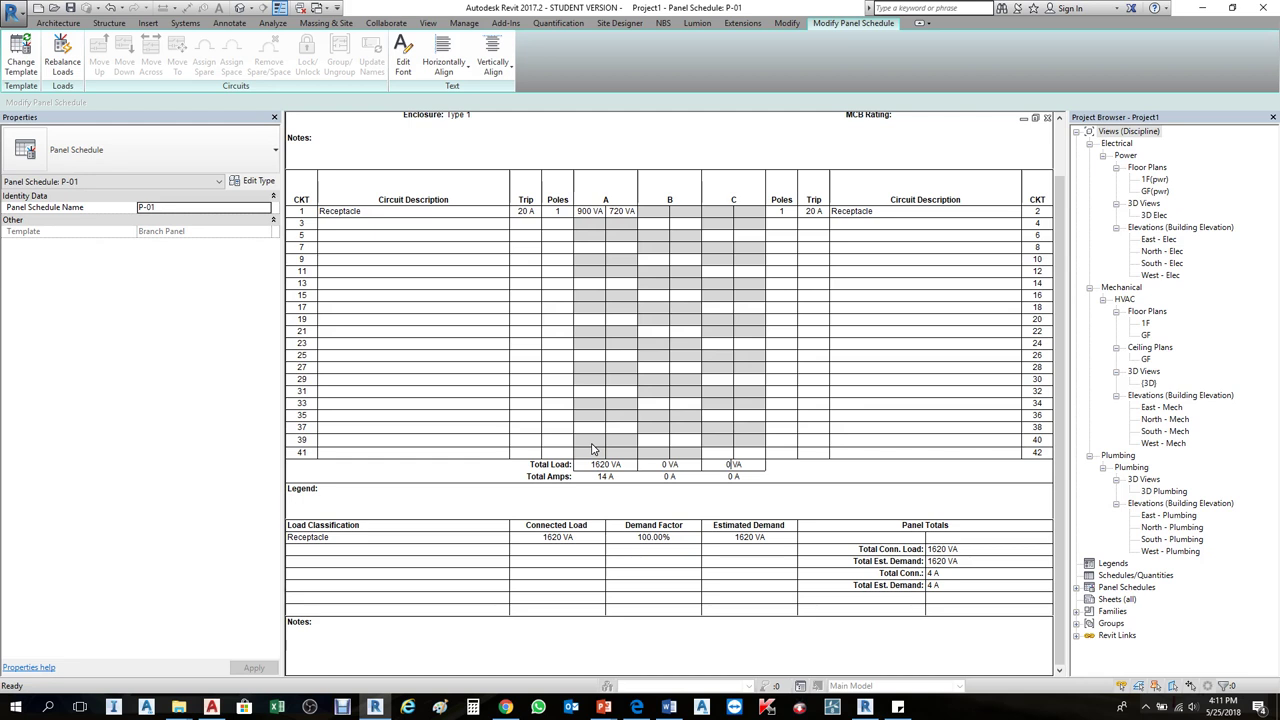
{"action": "left_click", "coordinate": [62, 52]}
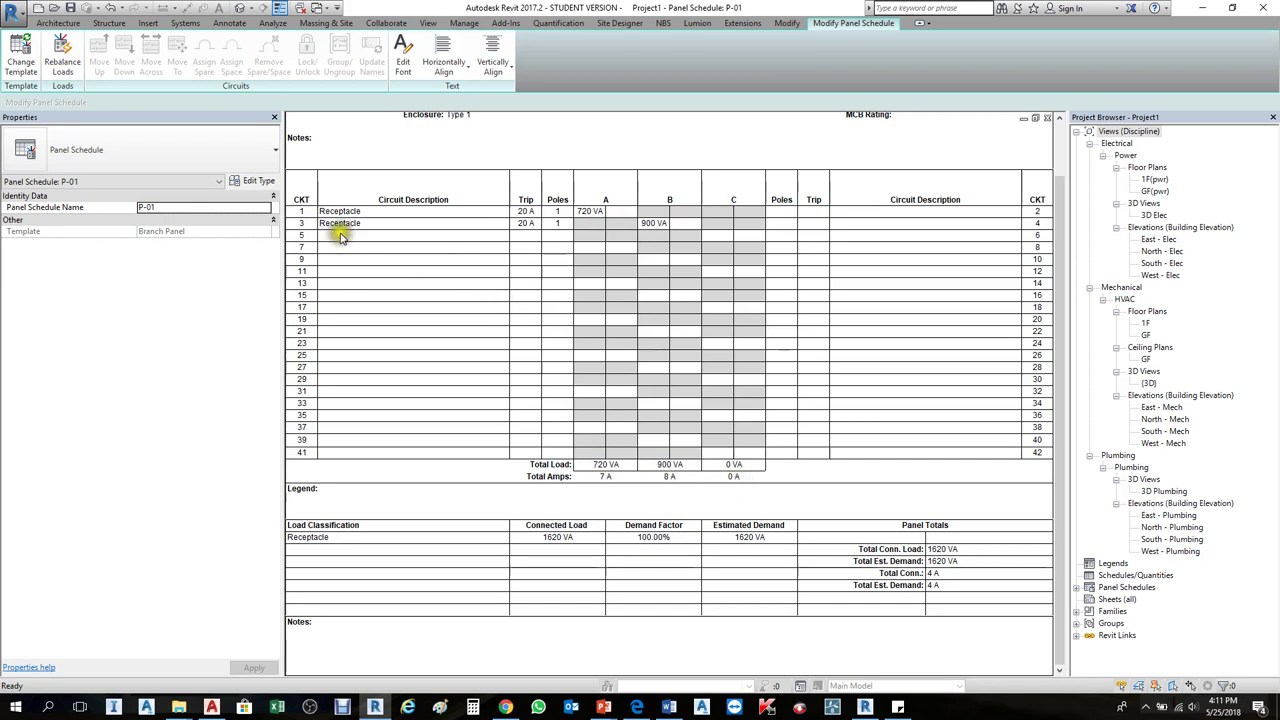
{"action": "left_click", "coordinate": [975, 211]}
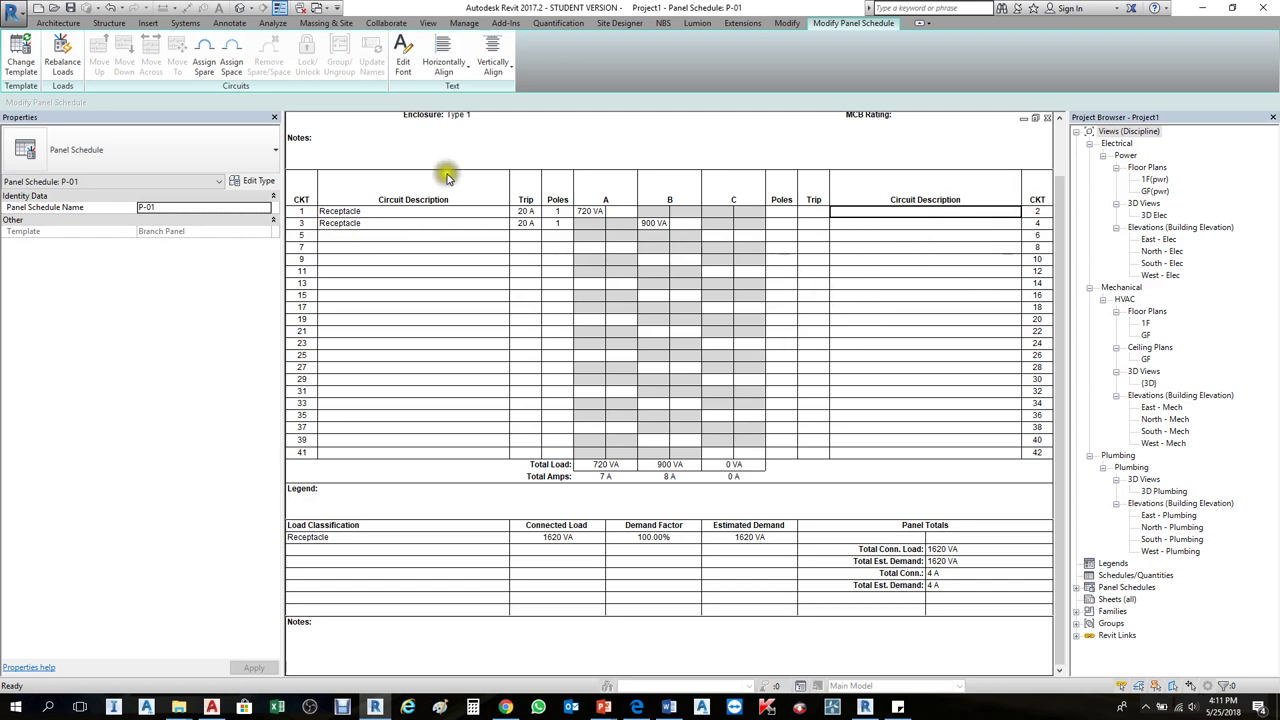
{"action": "left_click", "coordinate": [1048, 118]}
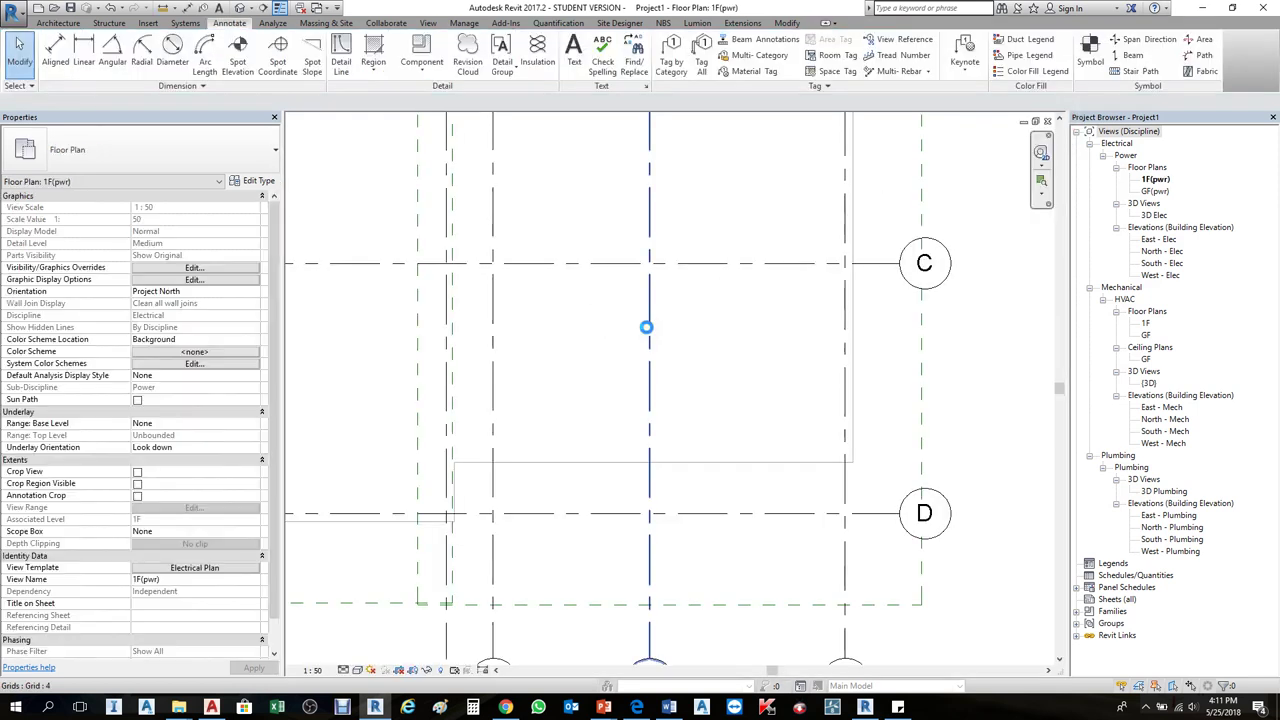
Step: Open the GF(pwr) floor plan and examine the circuit number tags on the wires against the rebalanced circuits
{"action": "scroll", "coordinate": [820, 368], "scroll_direction": "down", "scroll_amount": 3}
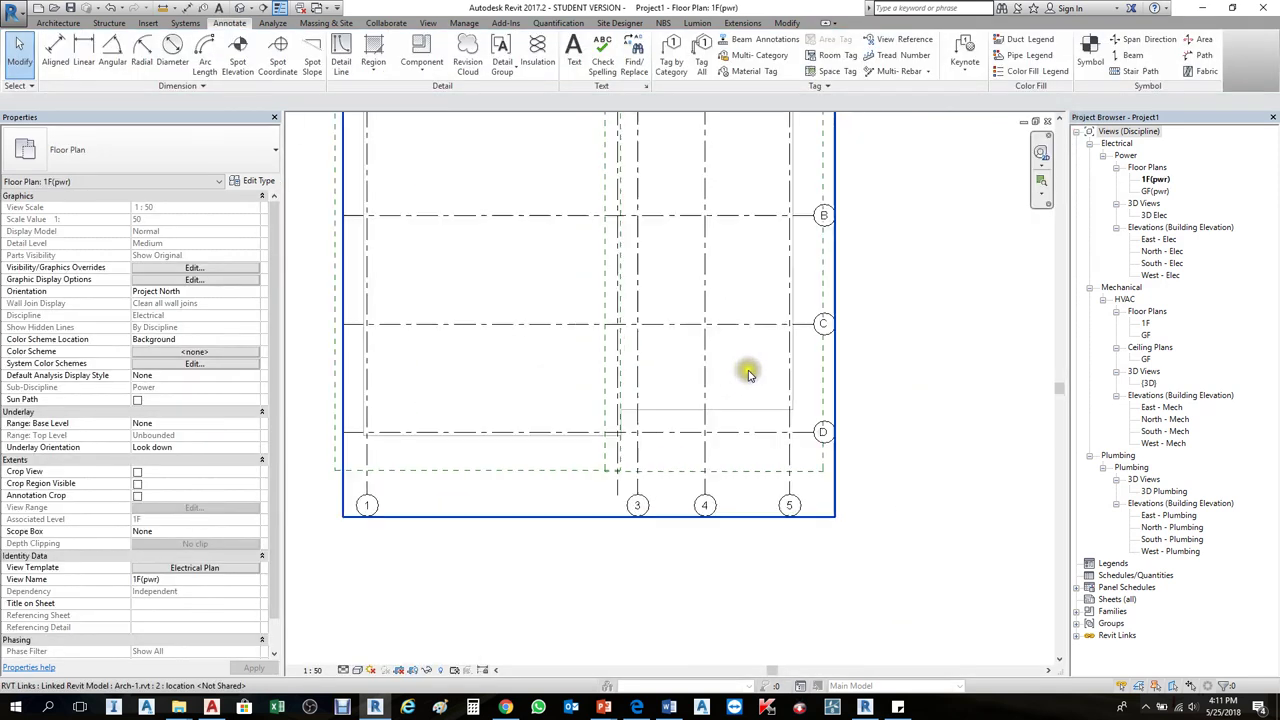
{"action": "double_click", "coordinate": [1155, 189]}
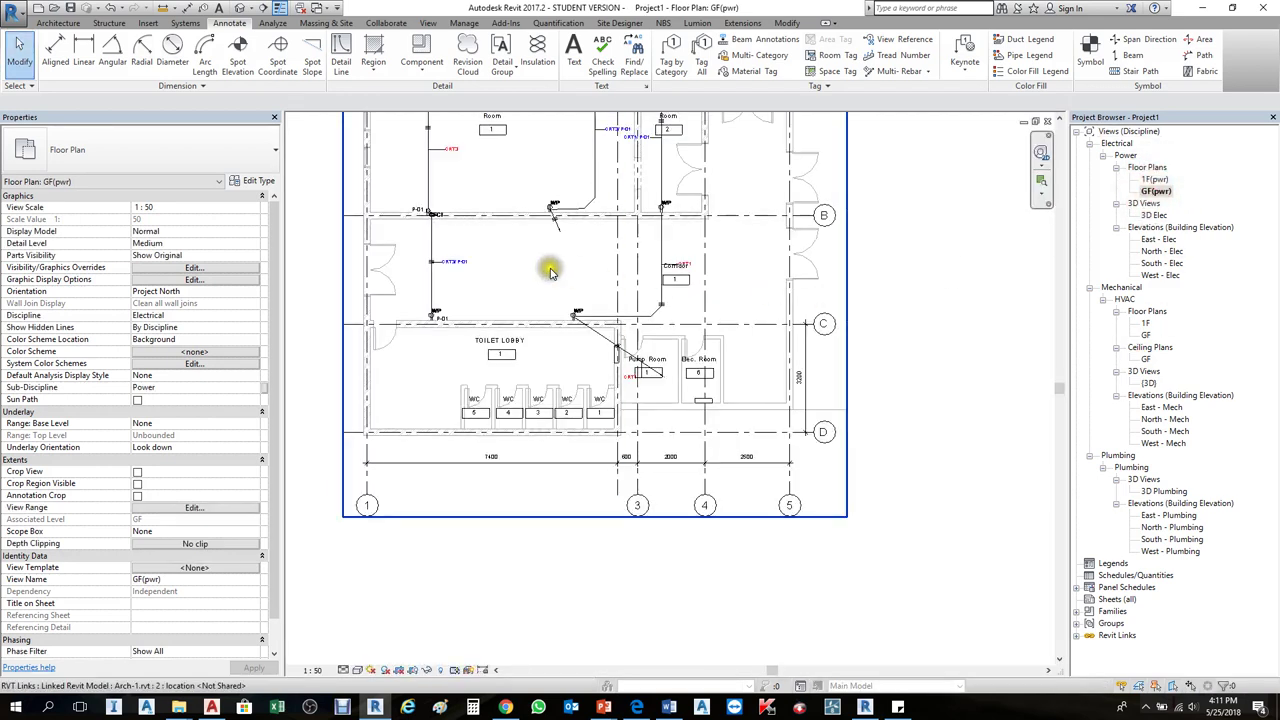
{"action": "scroll", "coordinate": [617, 338], "scroll_direction": "up", "scroll_amount": 2}
{"action": "scroll", "coordinate": [610, 350], "scroll_direction": "up", "scroll_amount": 2}
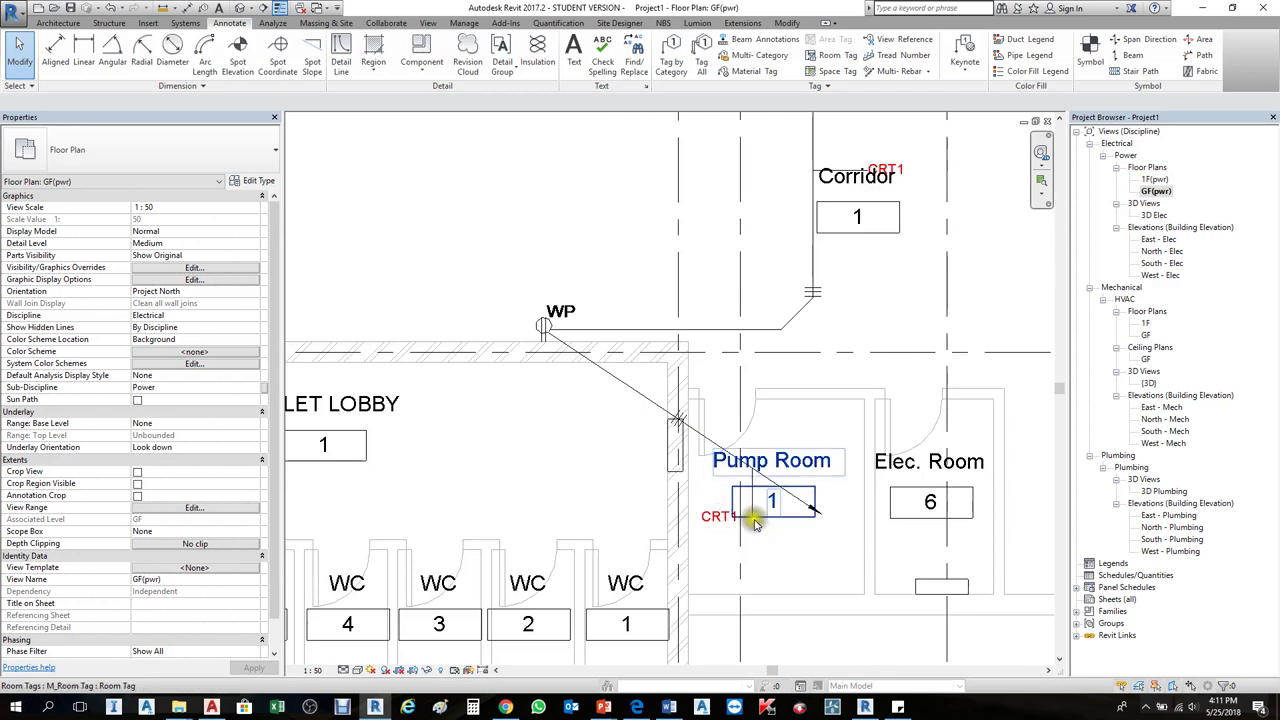
{"action": "scroll", "coordinate": [730, 553], "scroll_direction": "down", "scroll_amount": 1}
{"action": "scroll", "coordinate": [520, 300], "scroll_direction": "up", "scroll_amount": 4}
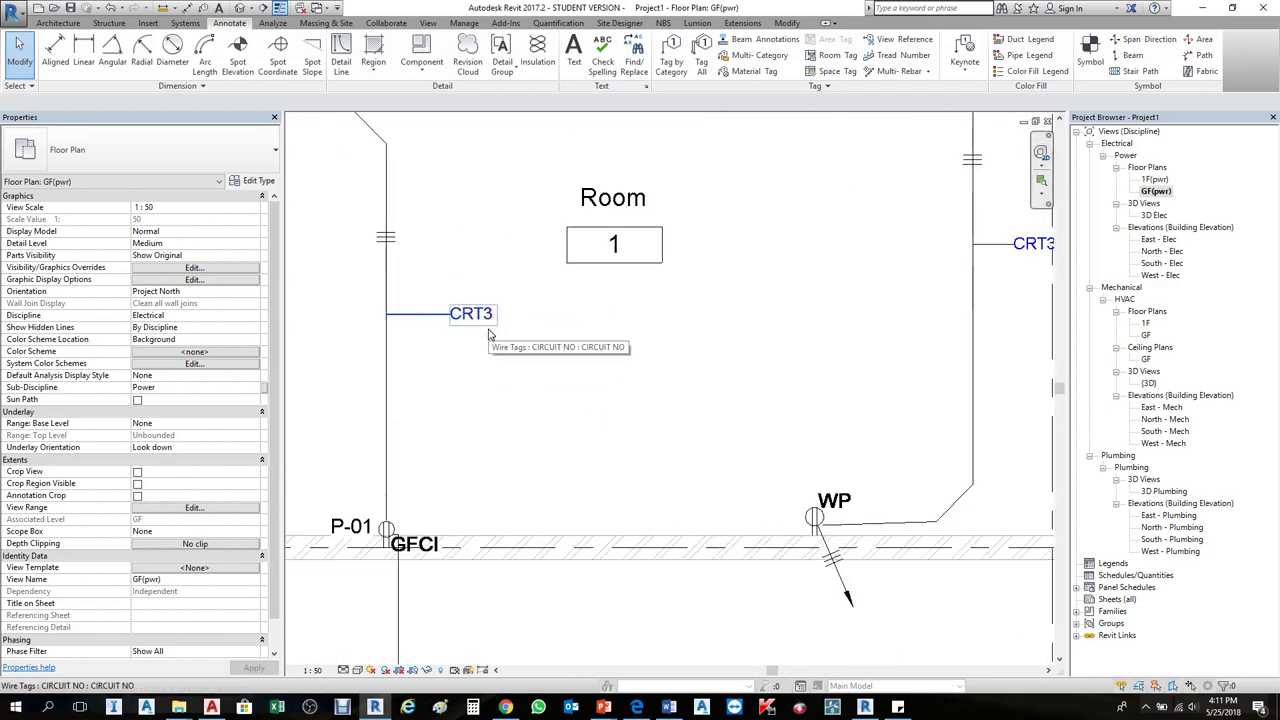
{"action": "left_click", "coordinate": [478, 328]}
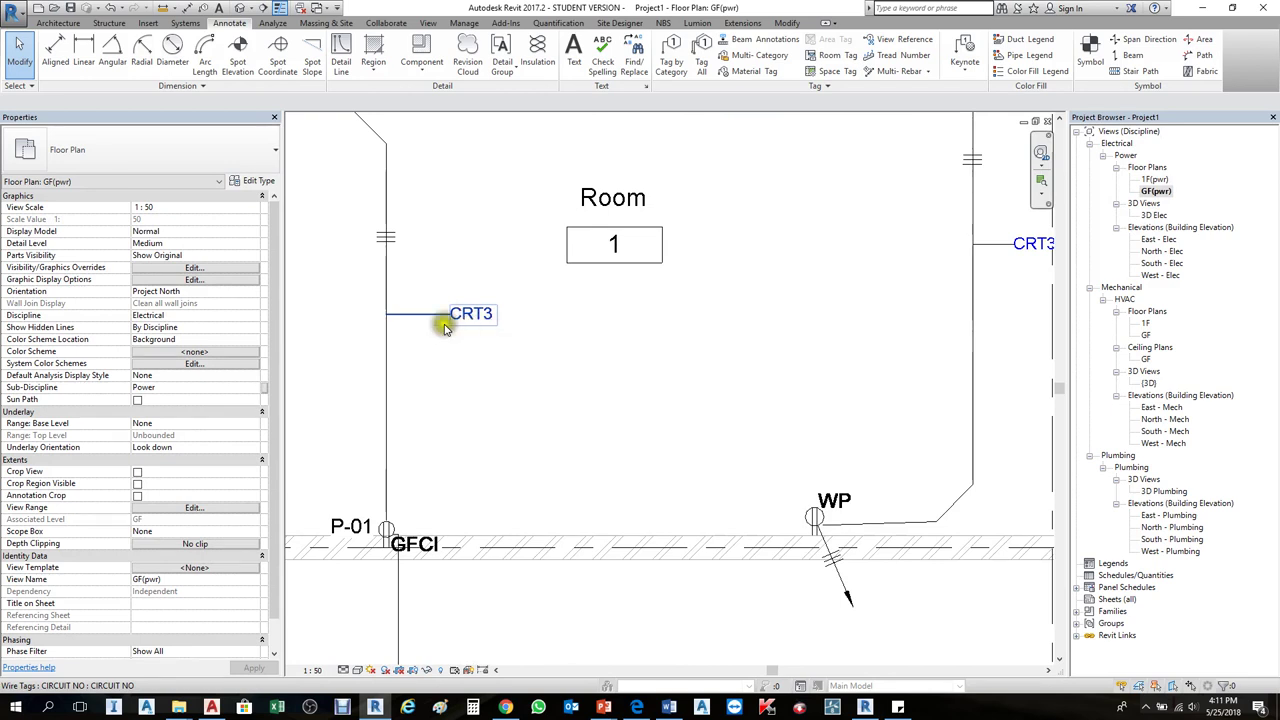
{"action": "scroll", "coordinate": [445, 328], "scroll_direction": "down", "scroll_amount": 3}
{"action": "scroll", "coordinate": [674, 374], "scroll_direction": "down", "scroll_amount": 1}
{"action": "scroll", "coordinate": [720, 403], "scroll_direction": "up", "scroll_amount": 4}
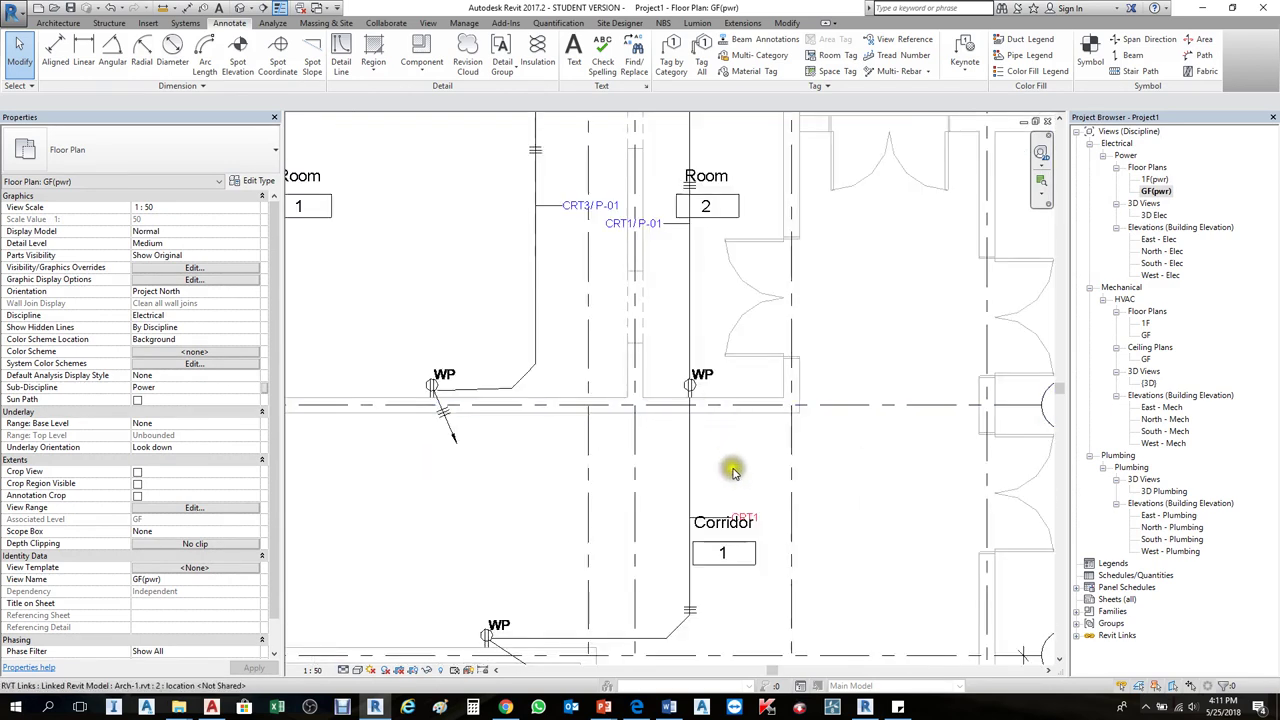
{"action": "scroll", "coordinate": [732, 470], "scroll_direction": "down", "scroll_amount": 1}
{"action": "scroll", "coordinate": [709, 386], "scroll_direction": "down", "scroll_amount": 4}
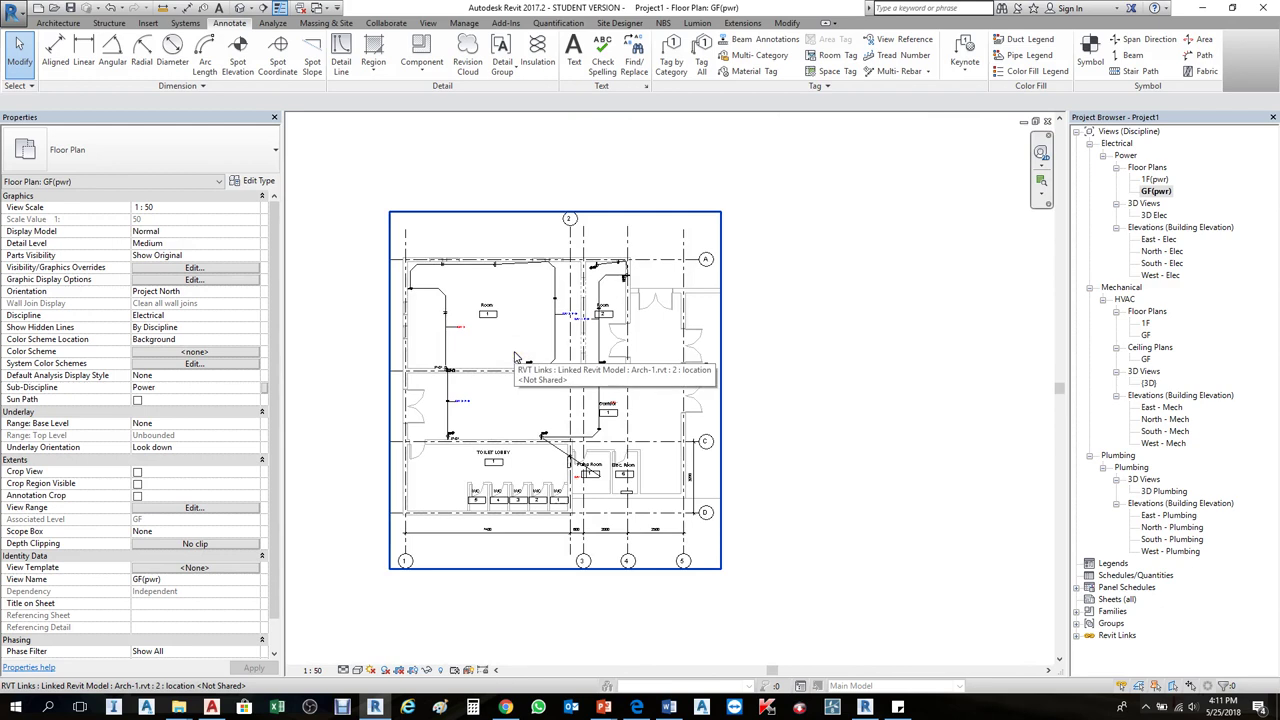
{"action": "scroll", "coordinate": [591, 386], "scroll_direction": "up", "scroll_amount": 4}
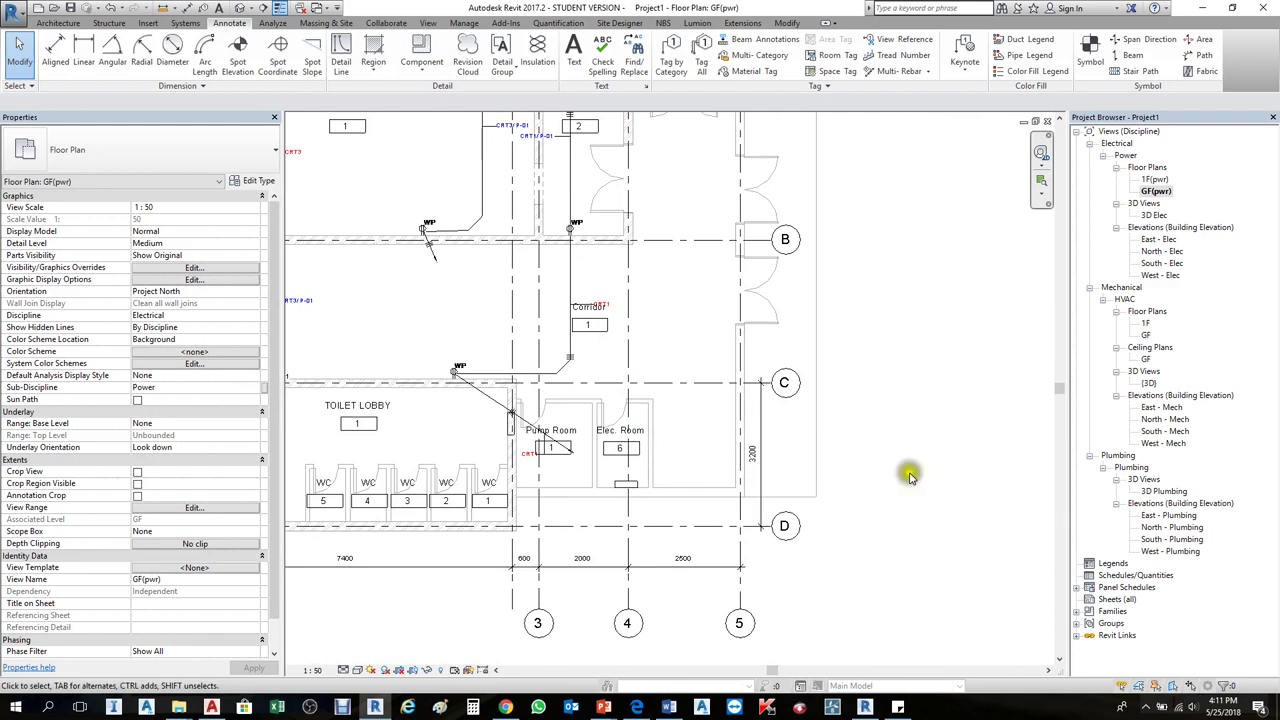
Step: Open the P-01 panel schedule from the project's panel schedules, review its circuits and phase loads, and close it
{"action": "left_click", "coordinate": [1077, 588]}
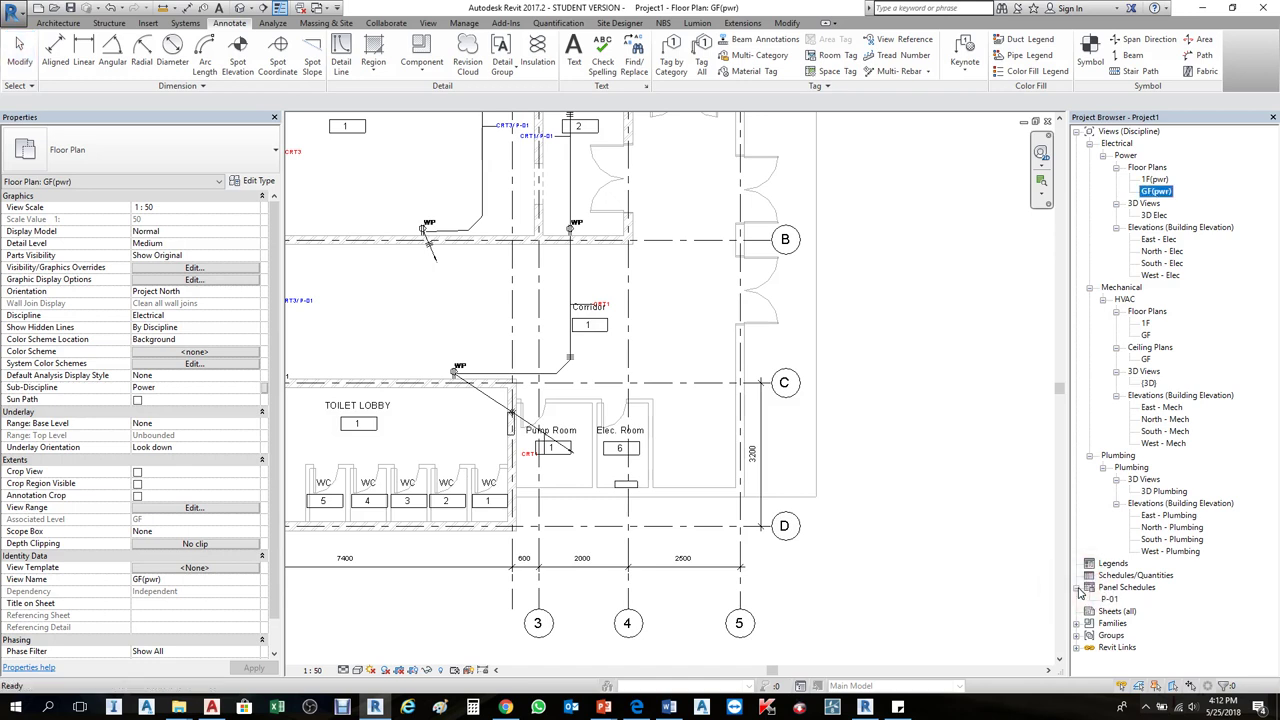
{"action": "left_click", "coordinate": [1108, 600]}
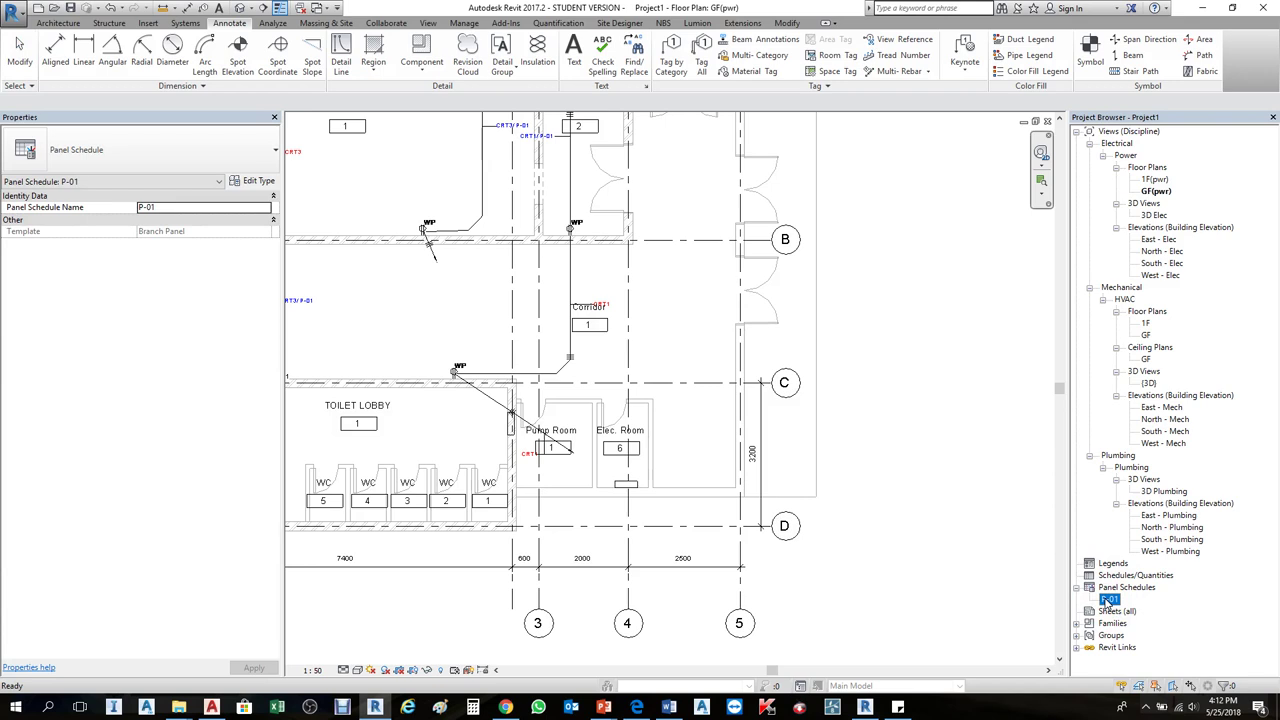
{"action": "double_click", "coordinate": [1108, 599]}
{"action": "left_click", "coordinate": [890, 394]}
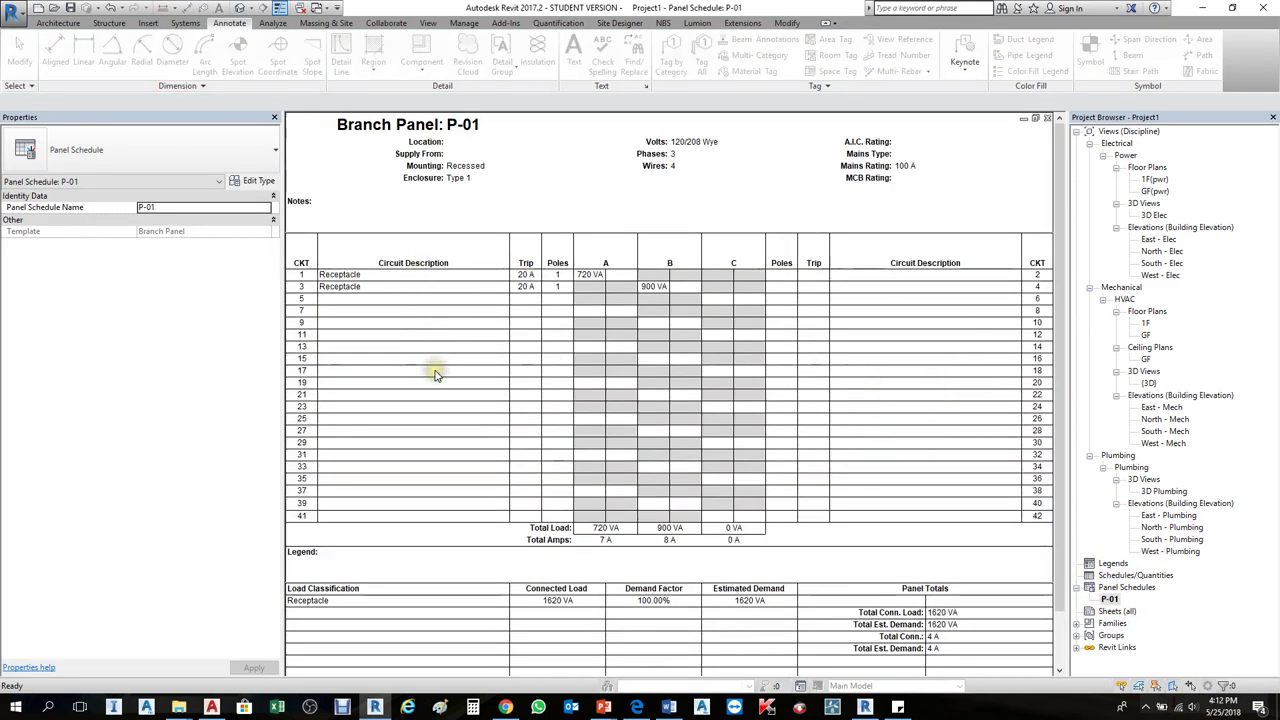
{"action": "left_click", "coordinate": [1032, 122]}
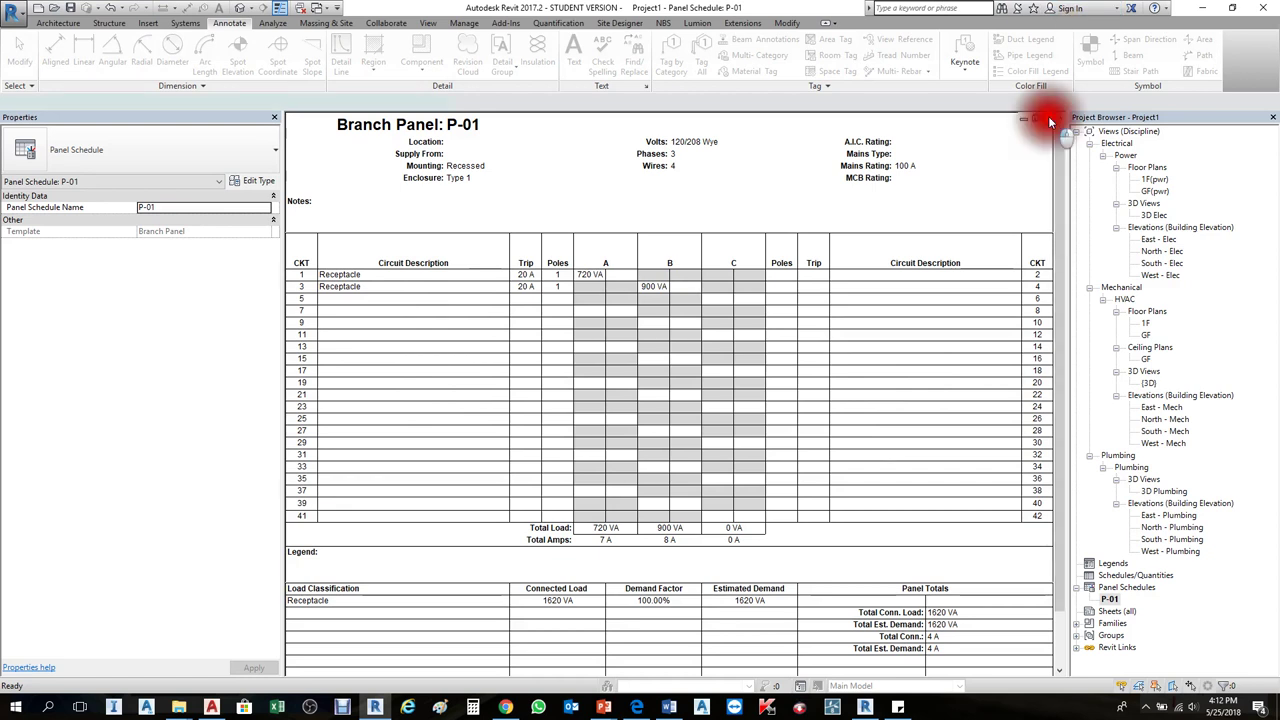
{"action": "left_click", "coordinate": [1047, 118]}
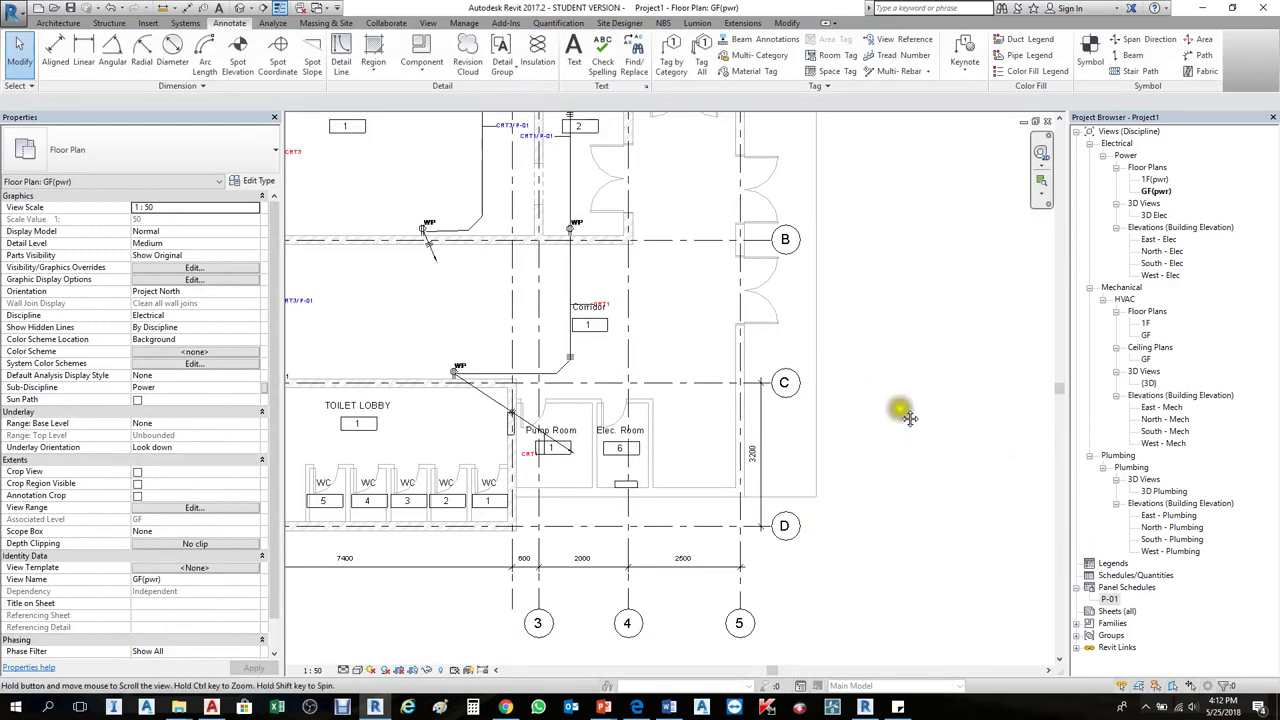
Step: Select the panelboard in the Elec. Room on the GF(pwr) plan to inspect its electrical load properties
{"action": "scroll", "coordinate": [920, 430], "scroll_direction": "down", "scroll_amount": 3}
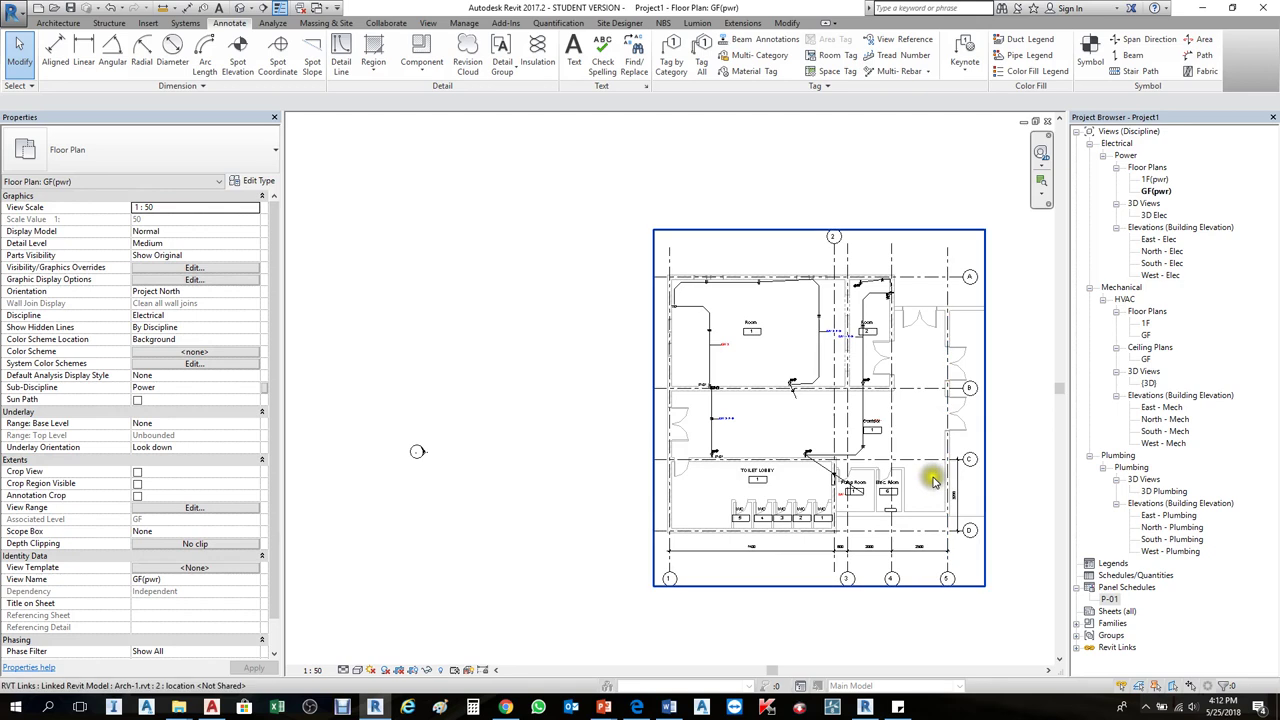
{"action": "scroll", "coordinate": [990, 478], "scroll_direction": "up", "scroll_amount": 3}
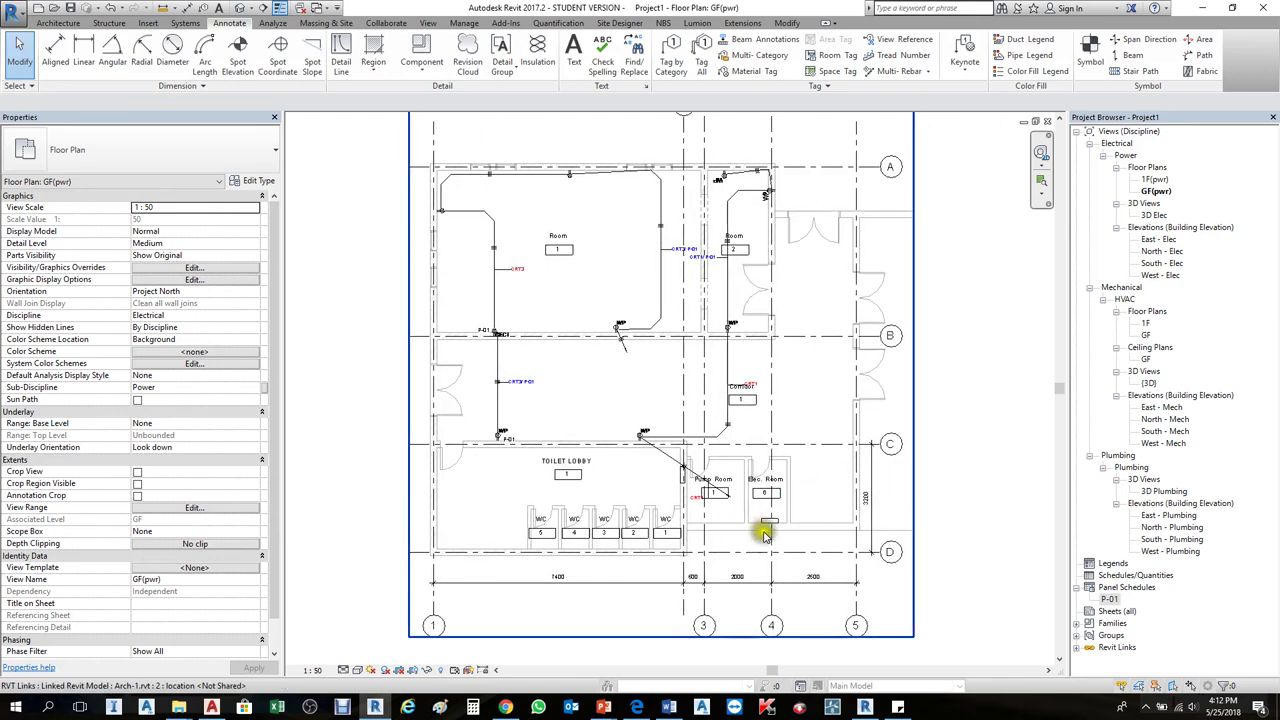
{"action": "scroll", "coordinate": [770, 519], "scroll_direction": "up", "scroll_amount": 2}
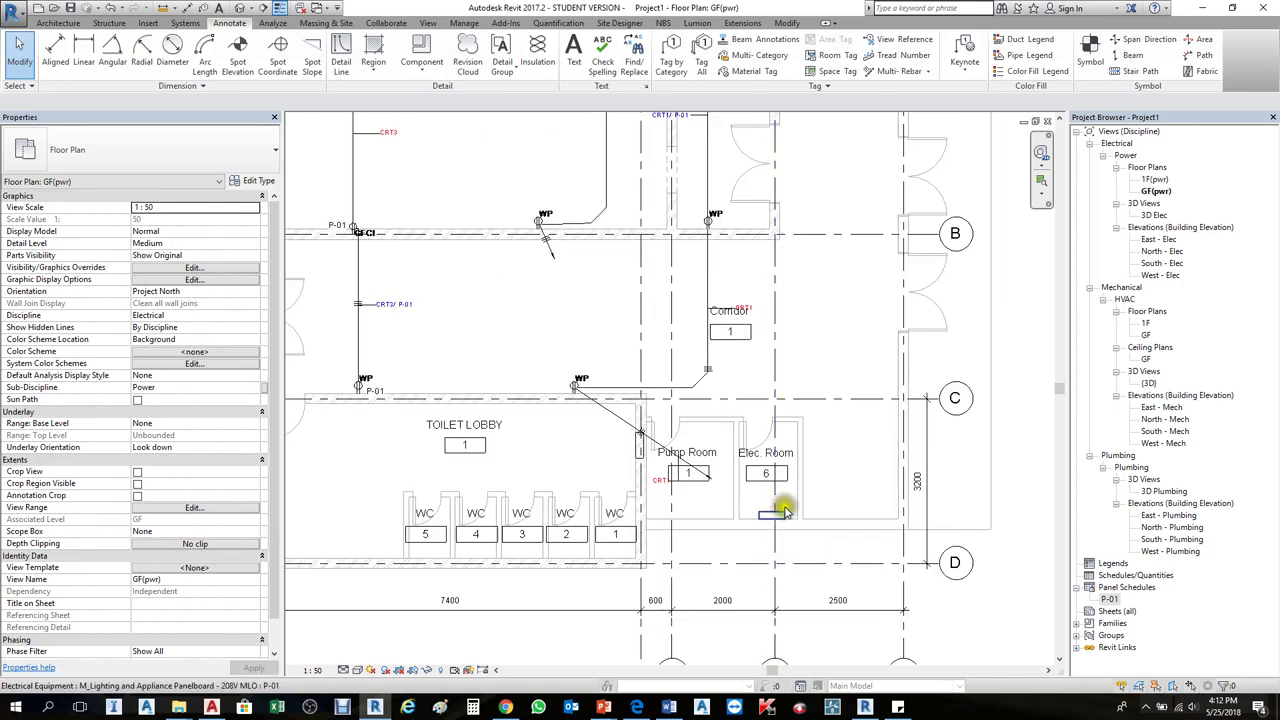
{"action": "scroll", "coordinate": [778, 521], "scroll_direction": "up", "scroll_amount": 1}
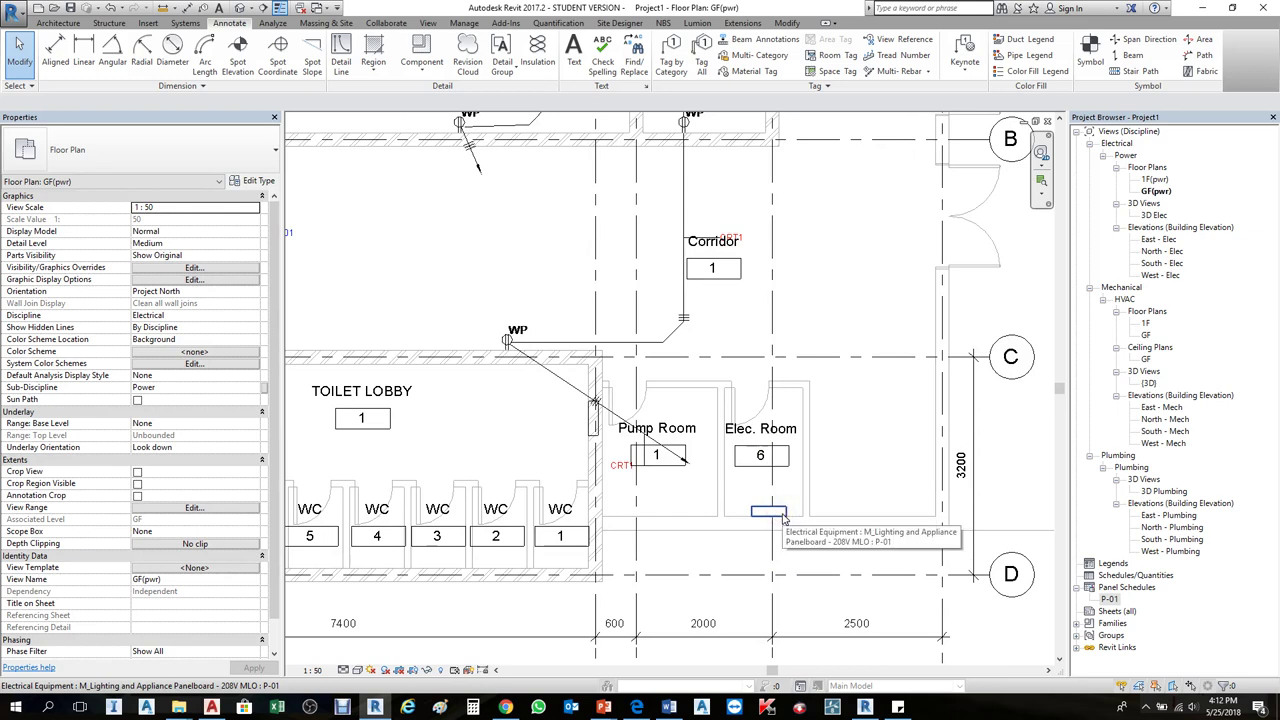
{"action": "left_click", "coordinate": [781, 518]}
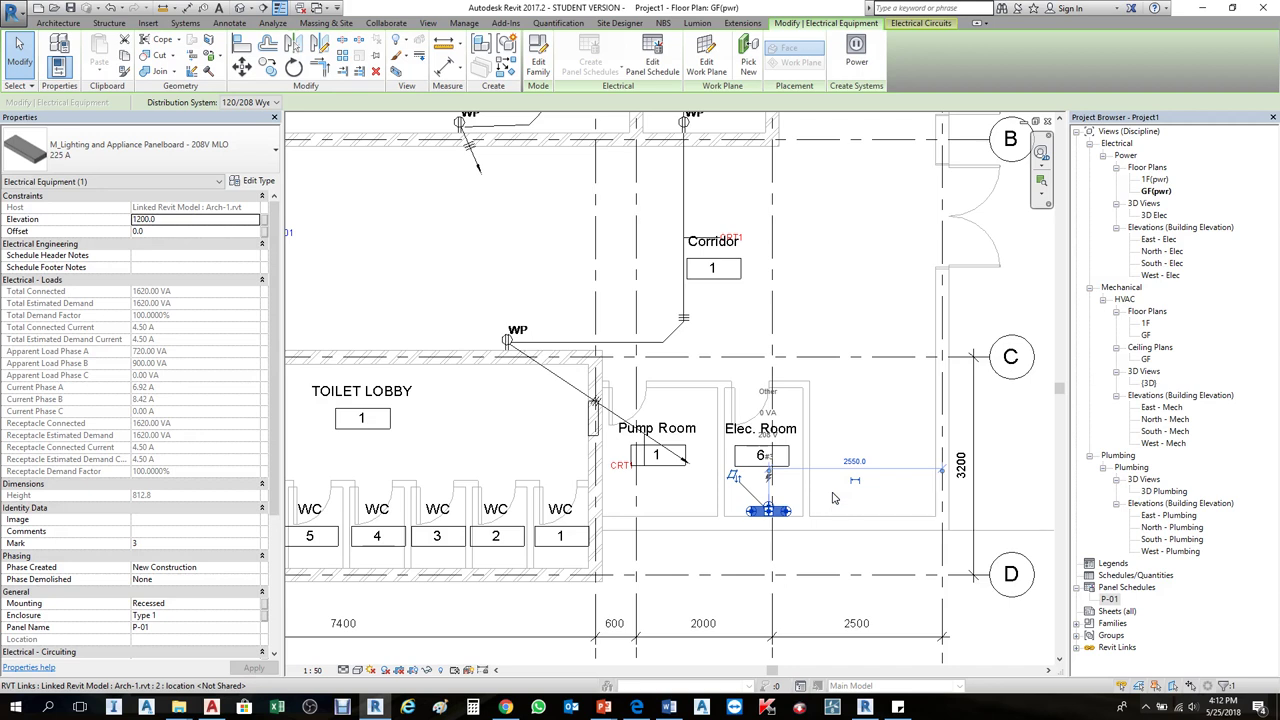
Step: Check the P-01 panel schedule's circuit rows once more, then close it and view the whole GF(pwr) plan
{"action": "double_click", "coordinate": [1112, 599]}
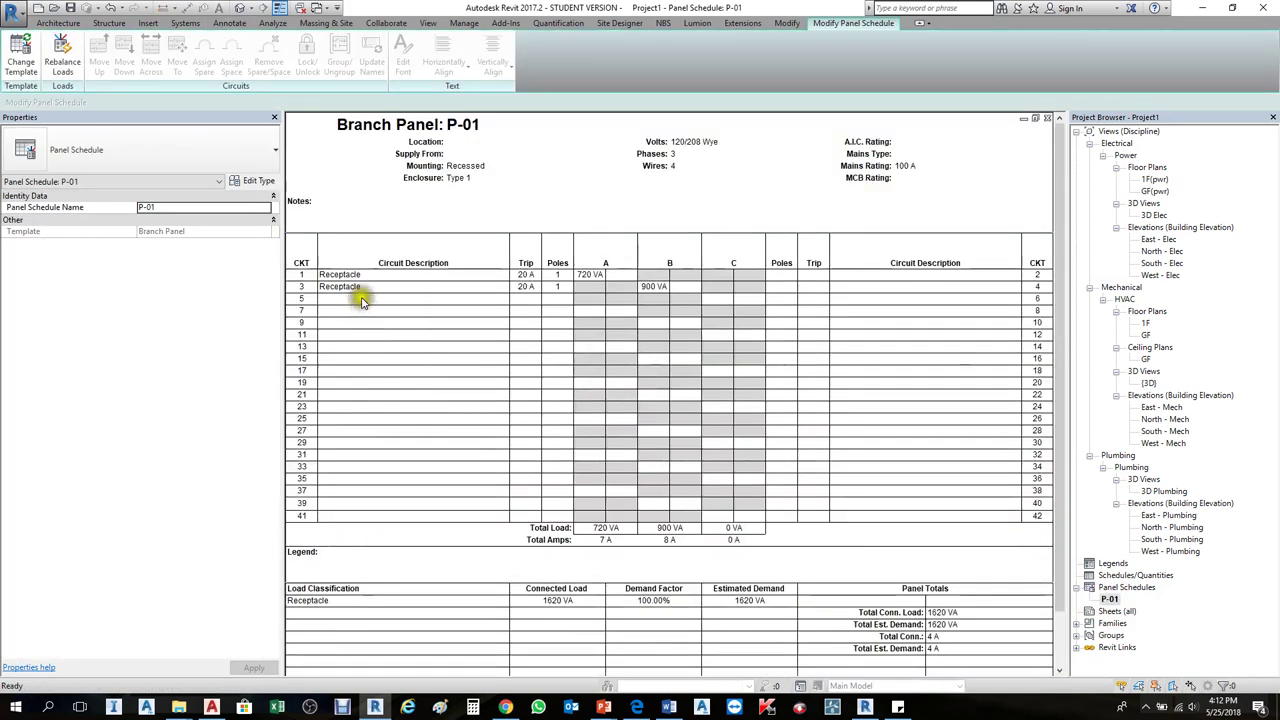
{"action": "left_click", "coordinate": [366, 370]}
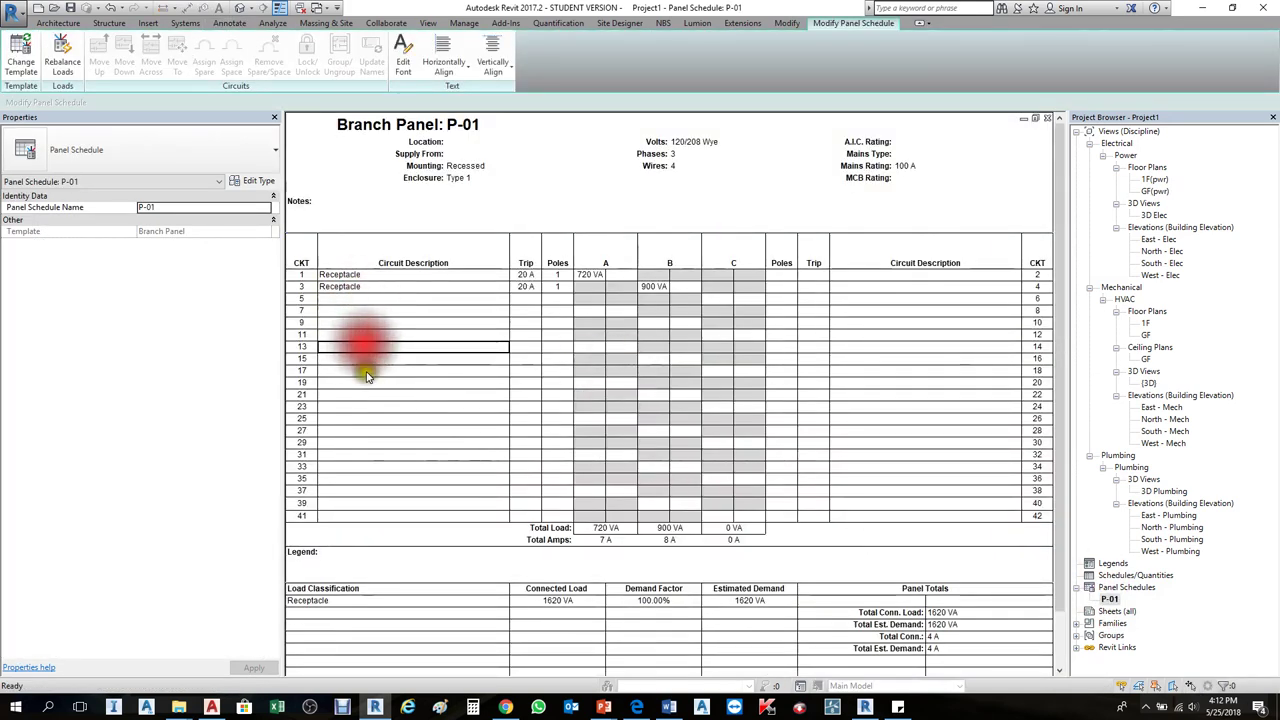
{"action": "left_click", "coordinate": [1045, 119]}
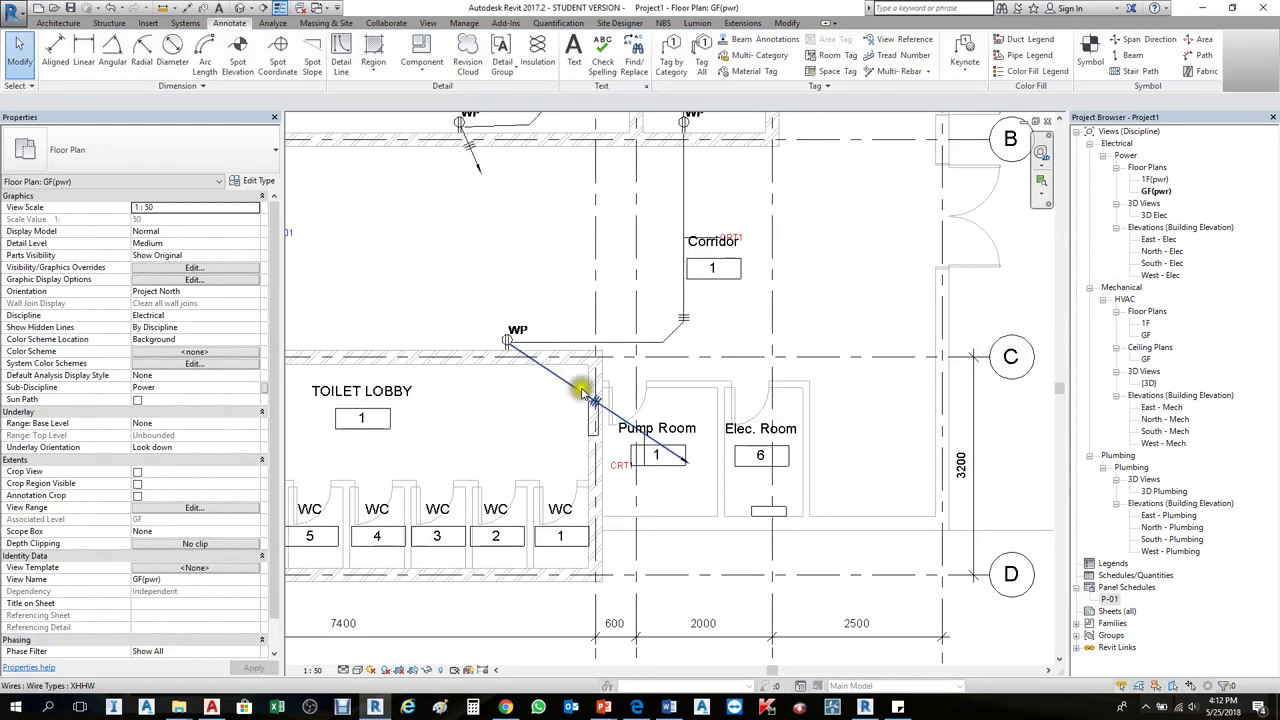
{"action": "scroll", "coordinate": [581, 390], "scroll_direction": "down", "scroll_amount": 5}
{"action": "mouse_move", "coordinate": [642, 359]}
{"action": "middle_mouse_down"}
{"action": "mouse_move", "coordinate": [638, 417]}
{"action": "mouse_move", "coordinate": [629, 412]}
{"action": "middle_mouse_up"}
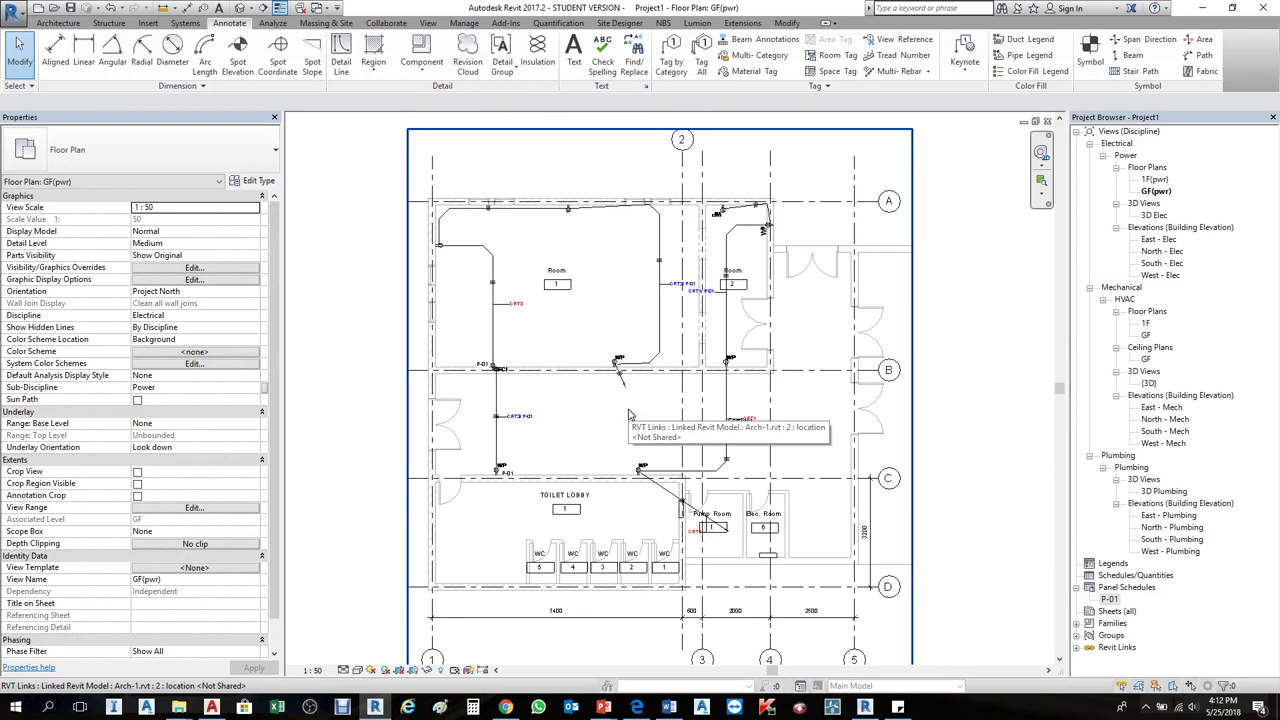